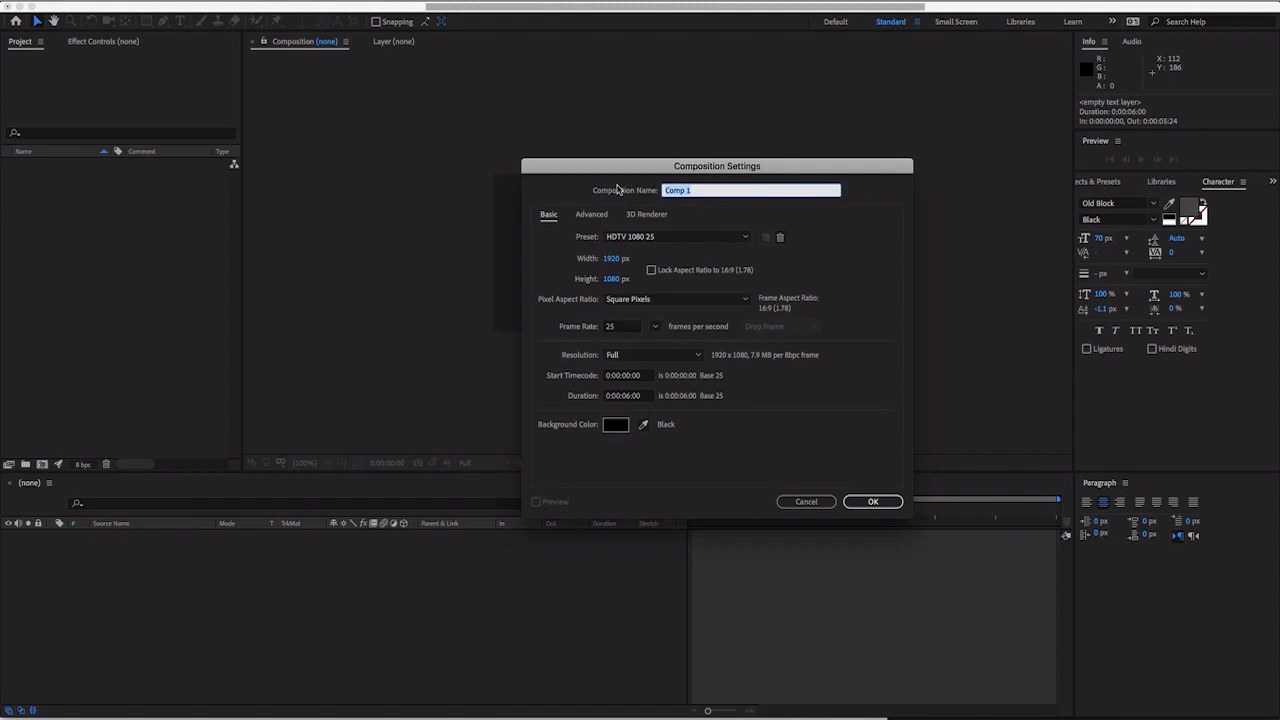
# - Name the new composition "3d typography" and create it
pyautogui.write('3d typography')
pyautogui.press('super+a')
pyautogui.press('super+c')
pyautogui.click(746, 192)
pyautogui.click(862, 502)
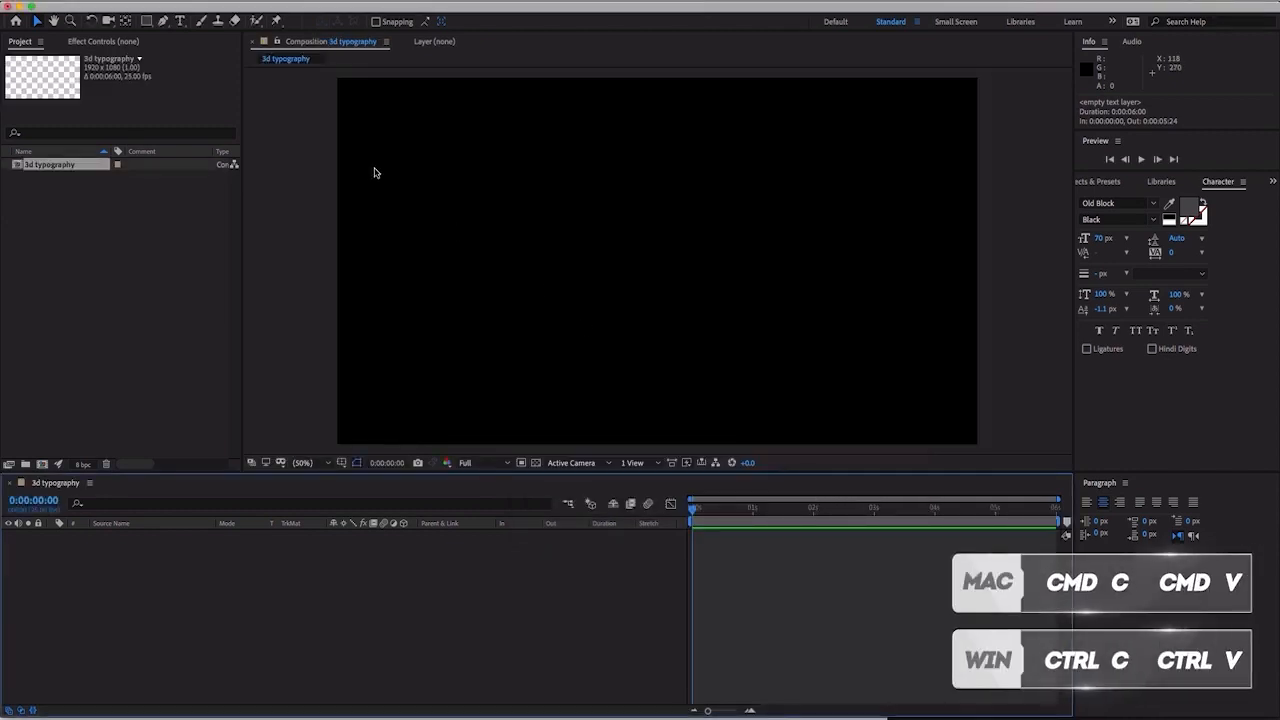
# - Add a horizontal text layer reading "3d typography" to the composition, pasting in the copied text
pyautogui.click(180, 21)
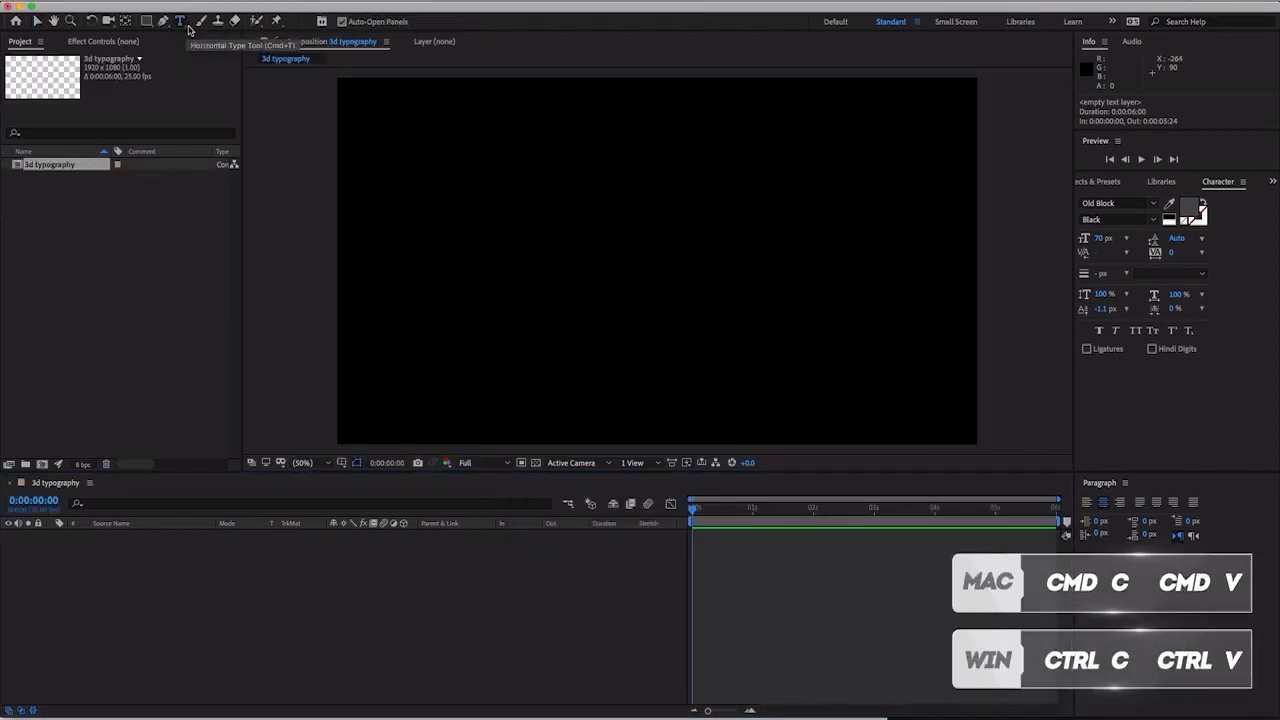
pyautogui.click(556, 255)
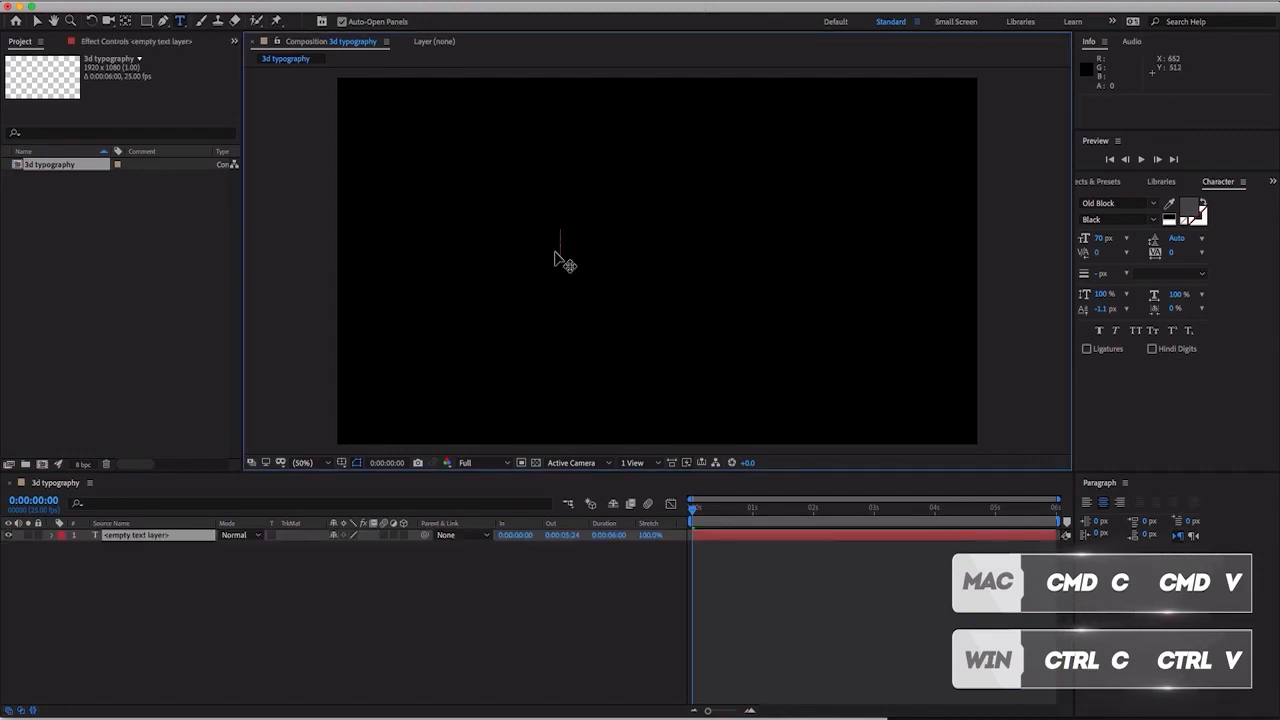
pyautogui.press('super+v')
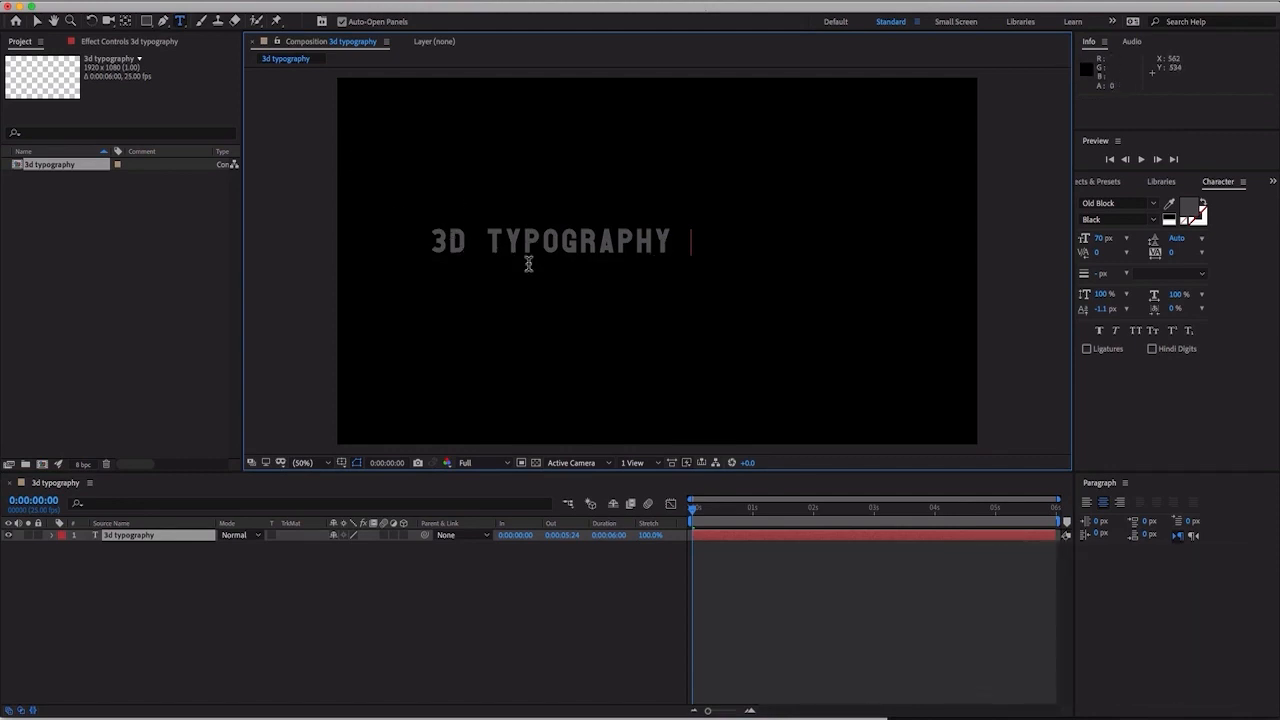
pyautogui.click(300, 548)
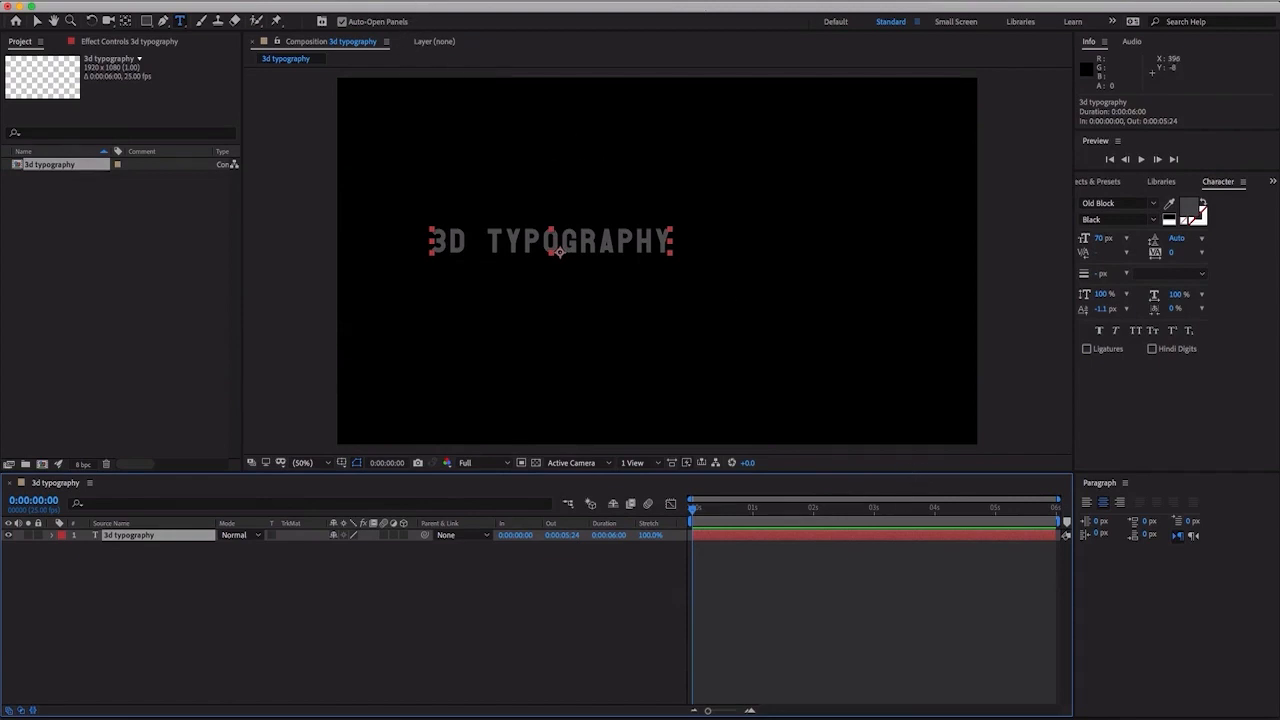
# - Center the text layer horizontally and vertically in the composition, and leave it deselected
pyautogui.click(425, 1)
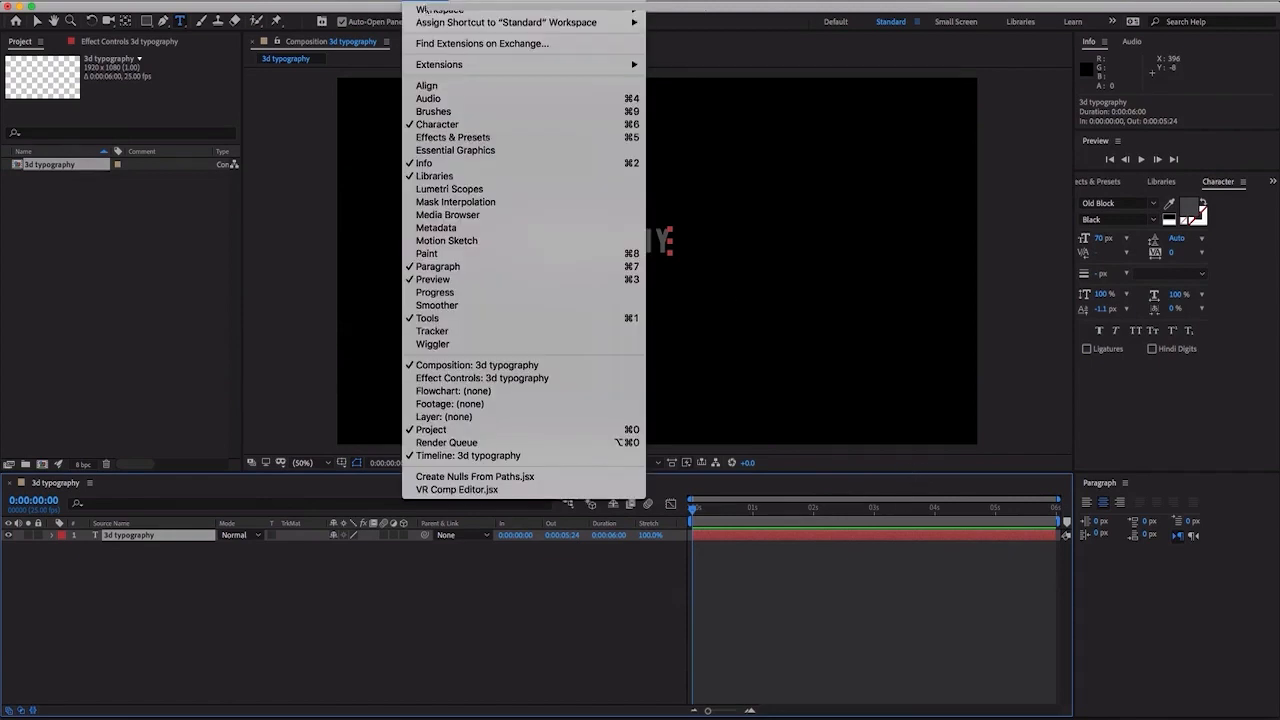
pyautogui.click(433, 85)
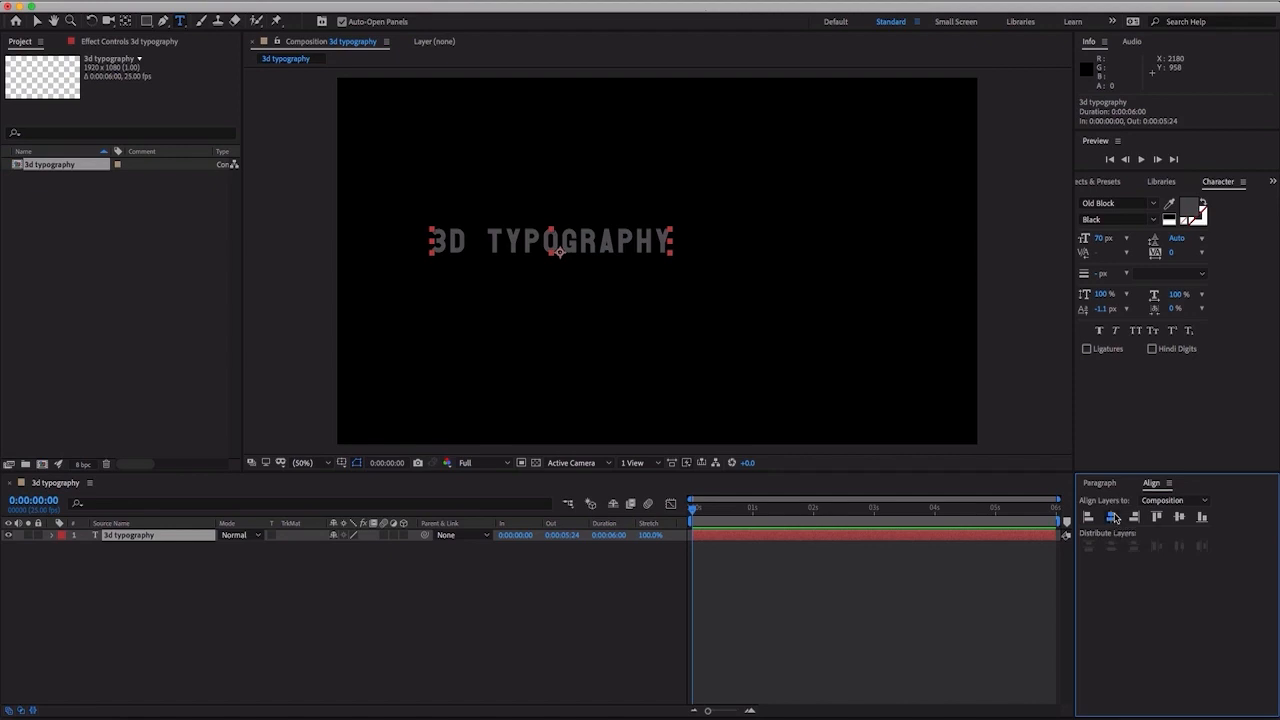
pyautogui.click(1112, 516)
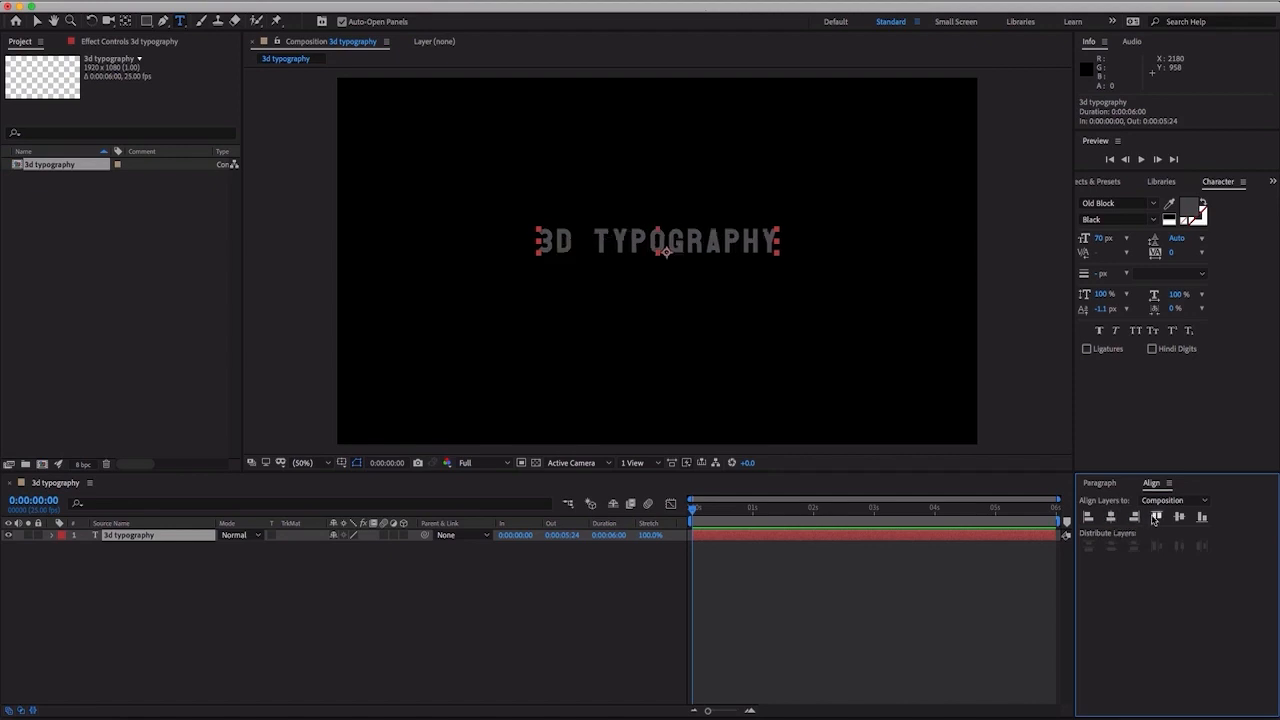
pyautogui.click(1180, 517)
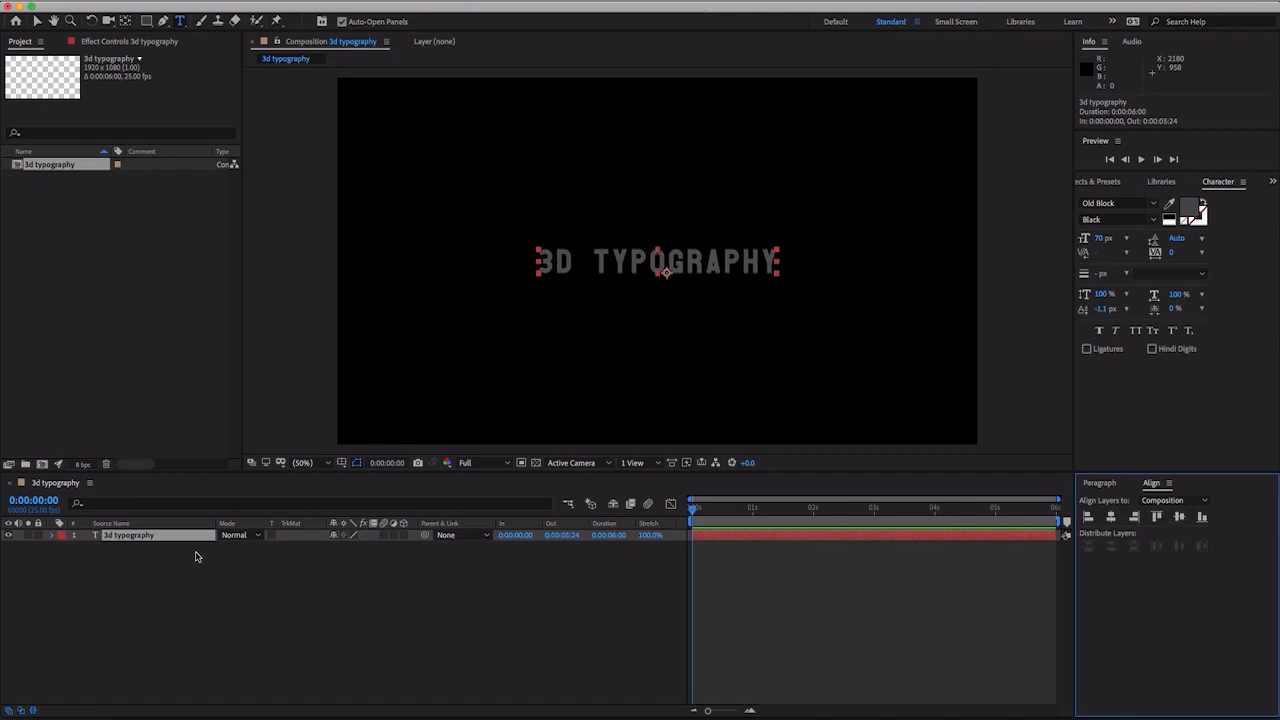
pyautogui.click(176, 556)
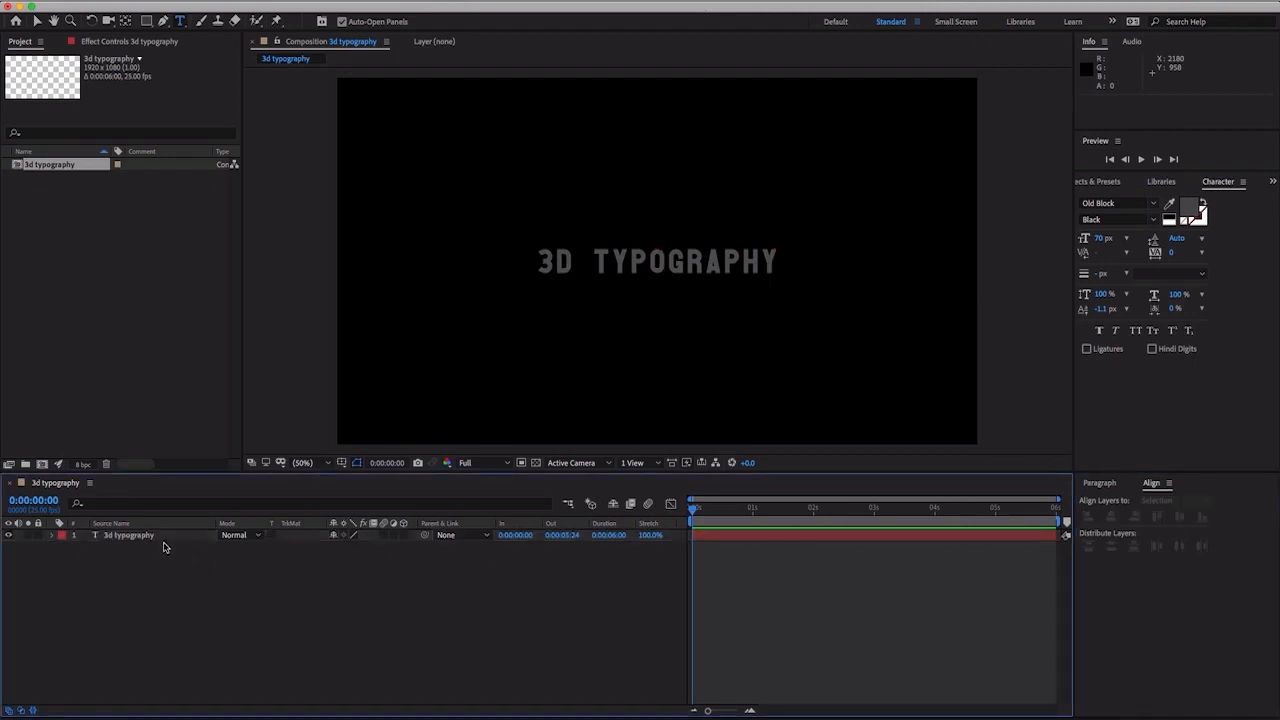
# - Duplicate the 3d typography text layer and remove the word "3D" from the copy, leaving only "typography"
pyautogui.click(166, 541)
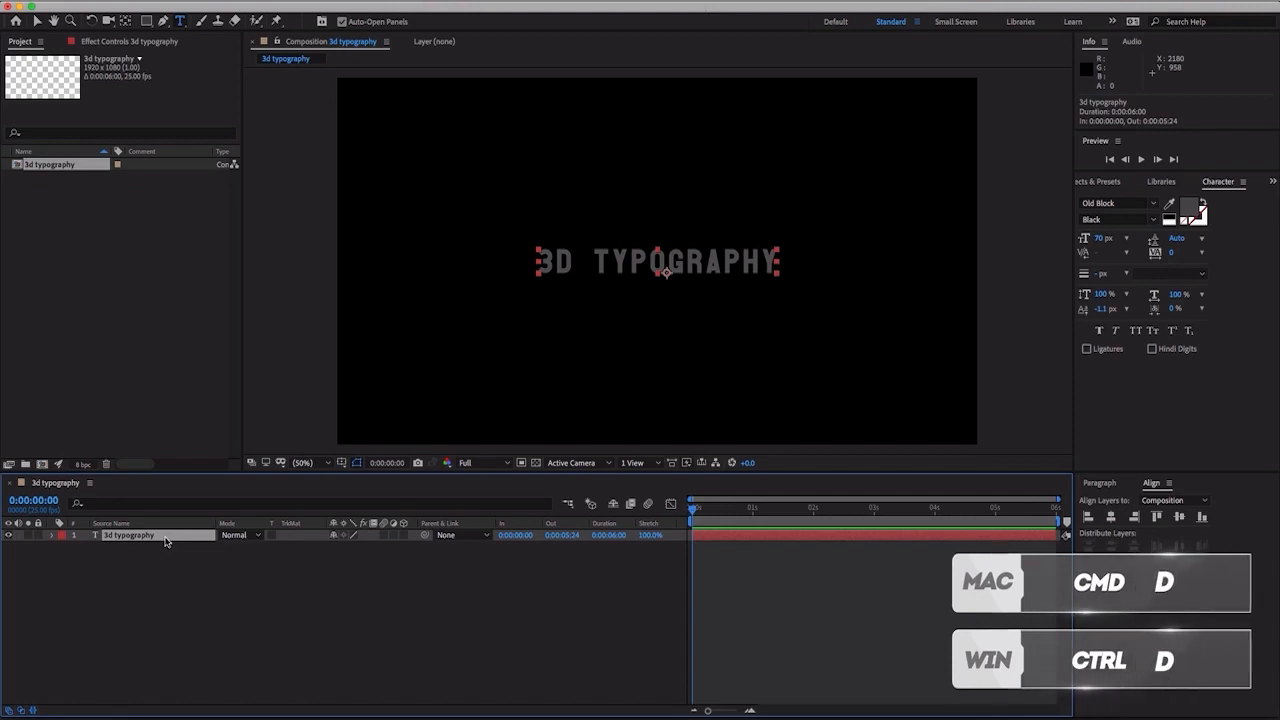
pyautogui.press('super+d')
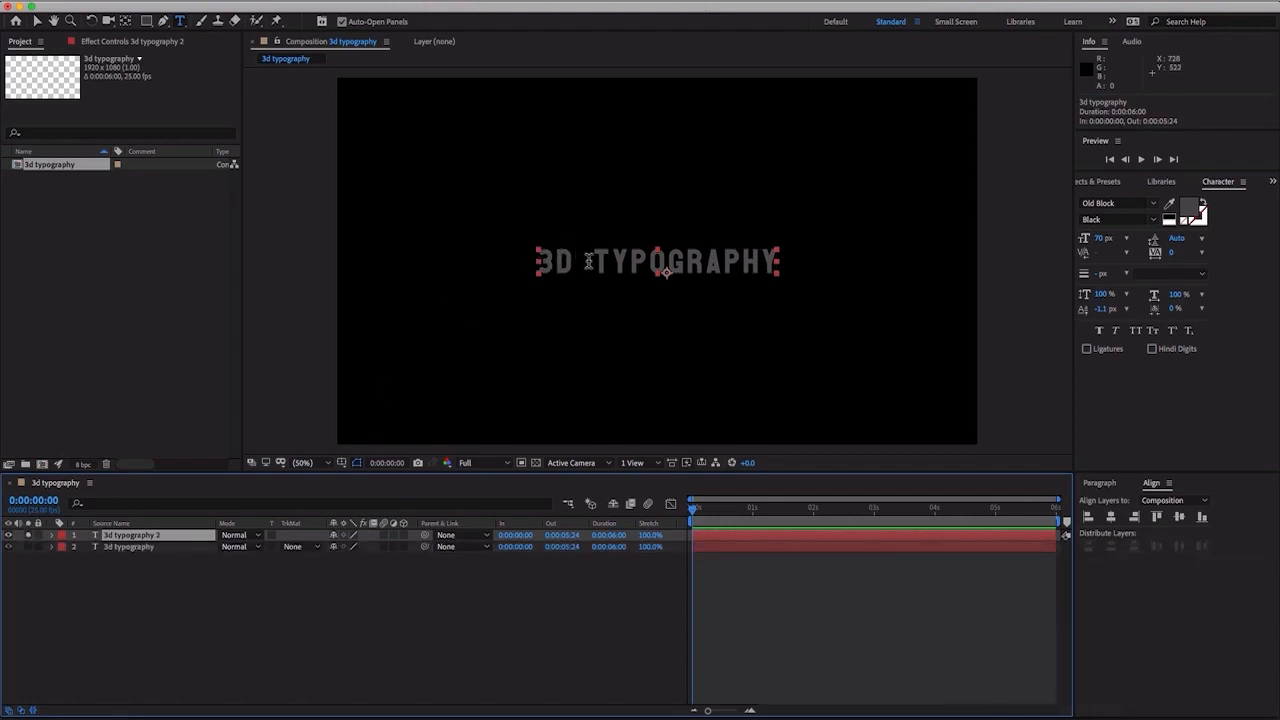
pyautogui.moveTo(593, 263); pyautogui.dragTo(513, 267)
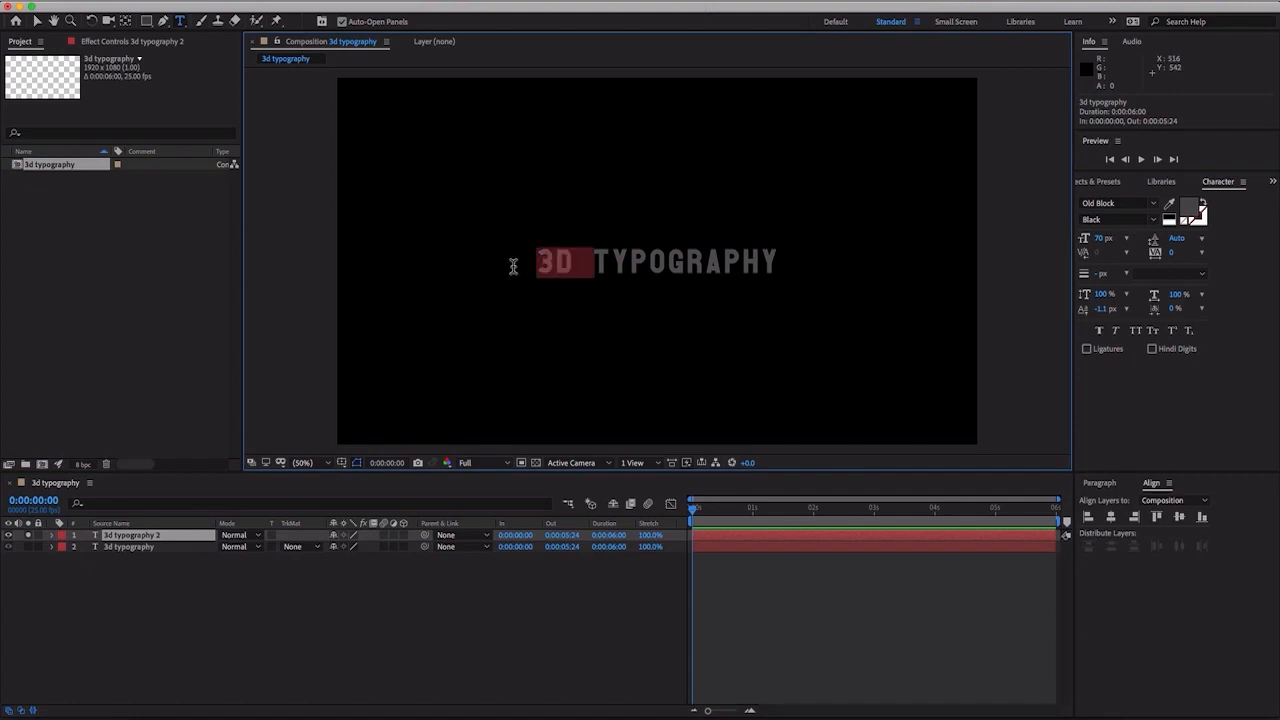
pyautogui.press('BackSpace')
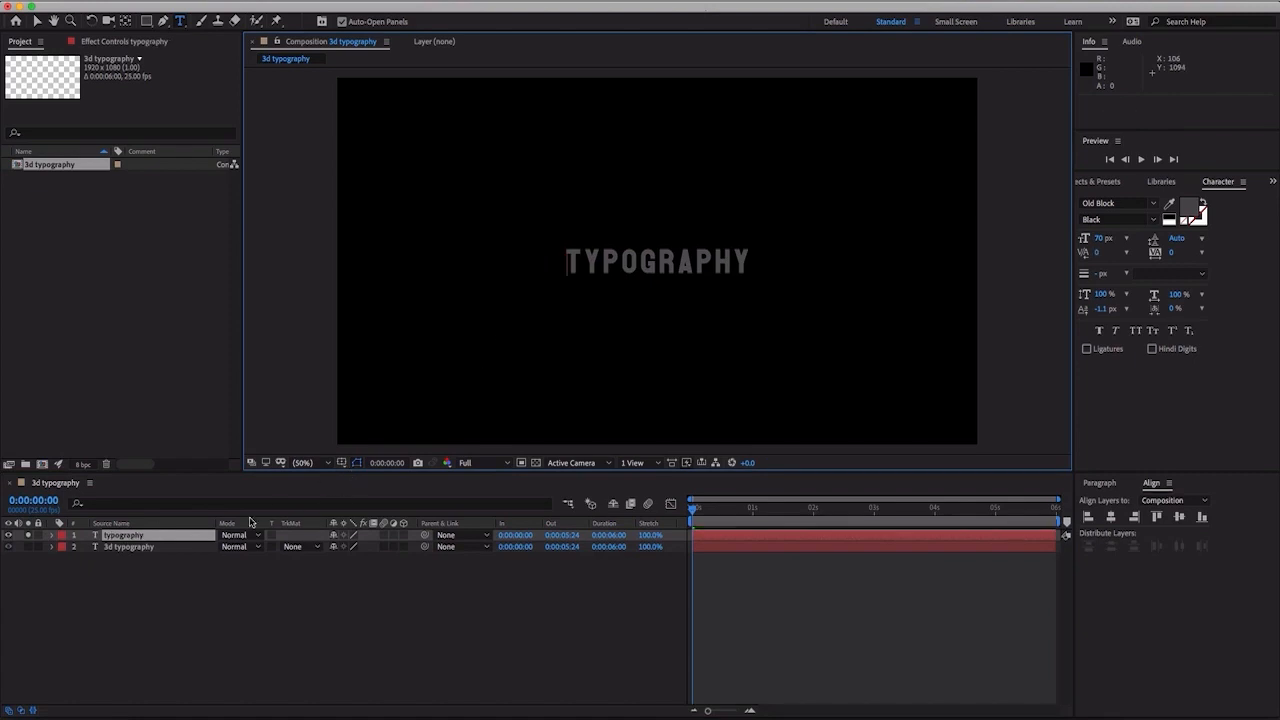
# - Solo the original 3d typography layer and shorten its text to "3D" by removing the word "typography"
pyautogui.click(28, 547)
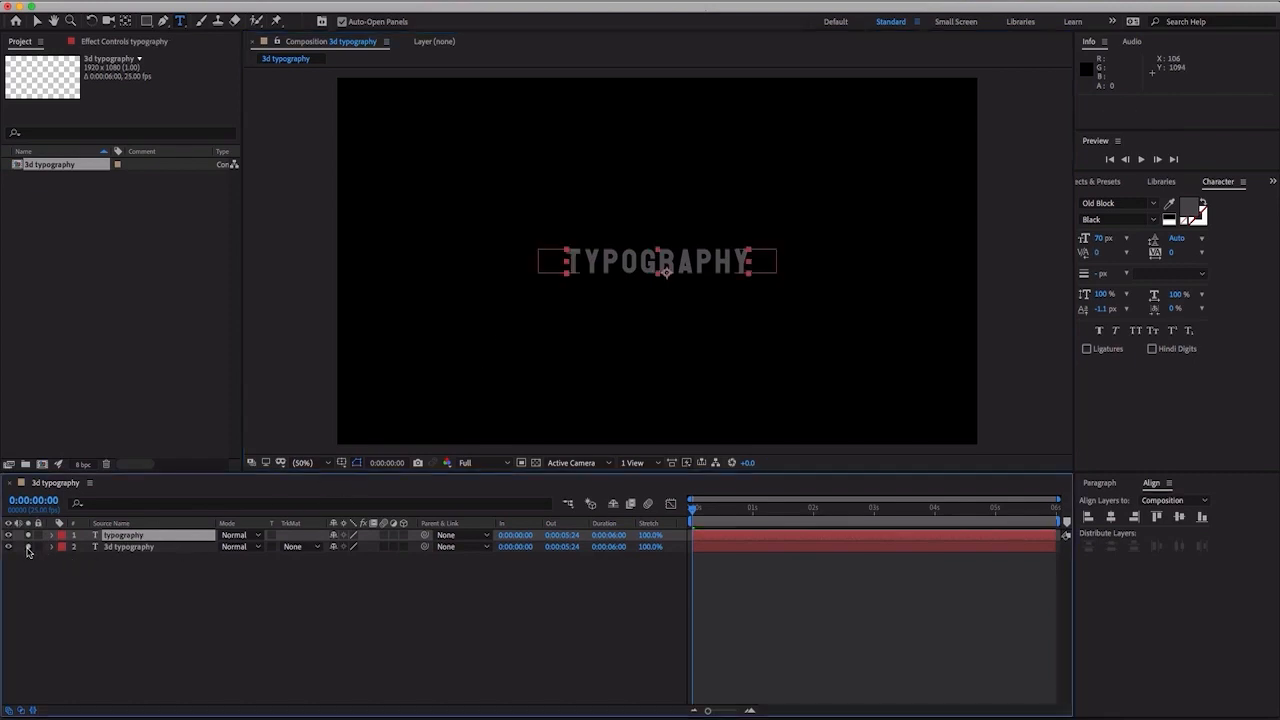
pyautogui.click(29, 536)
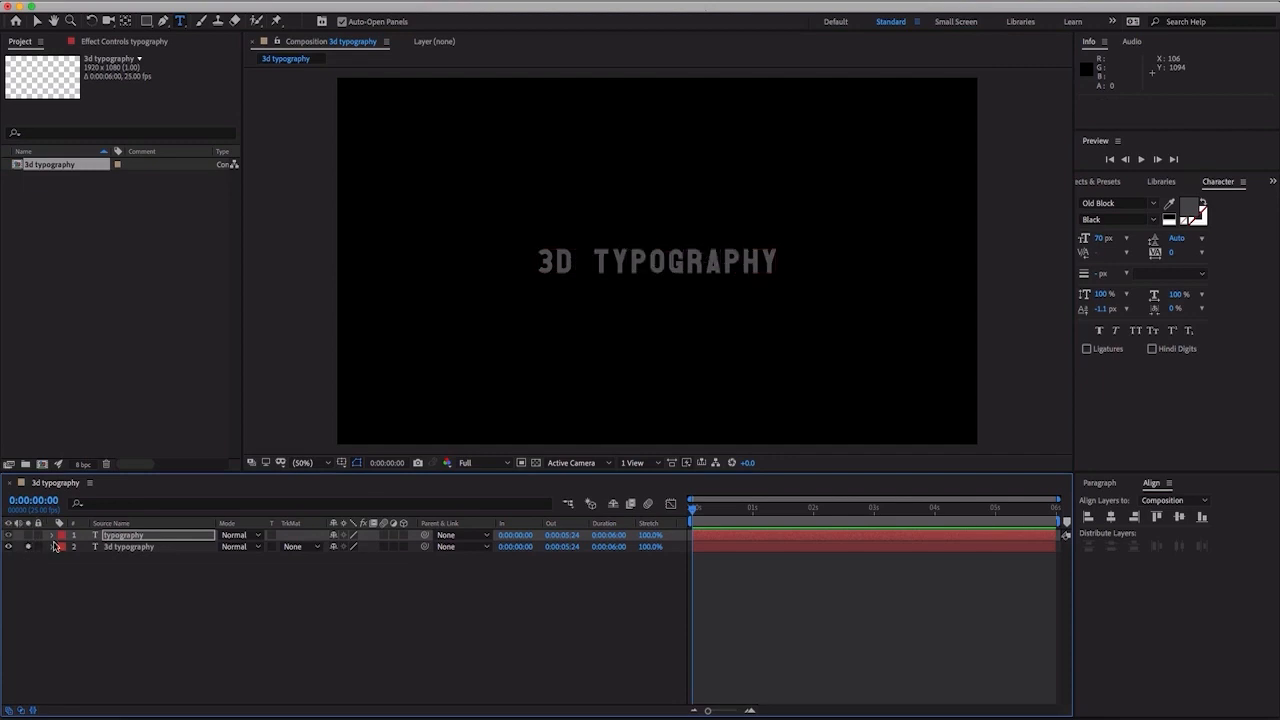
pyautogui.click(118, 548)
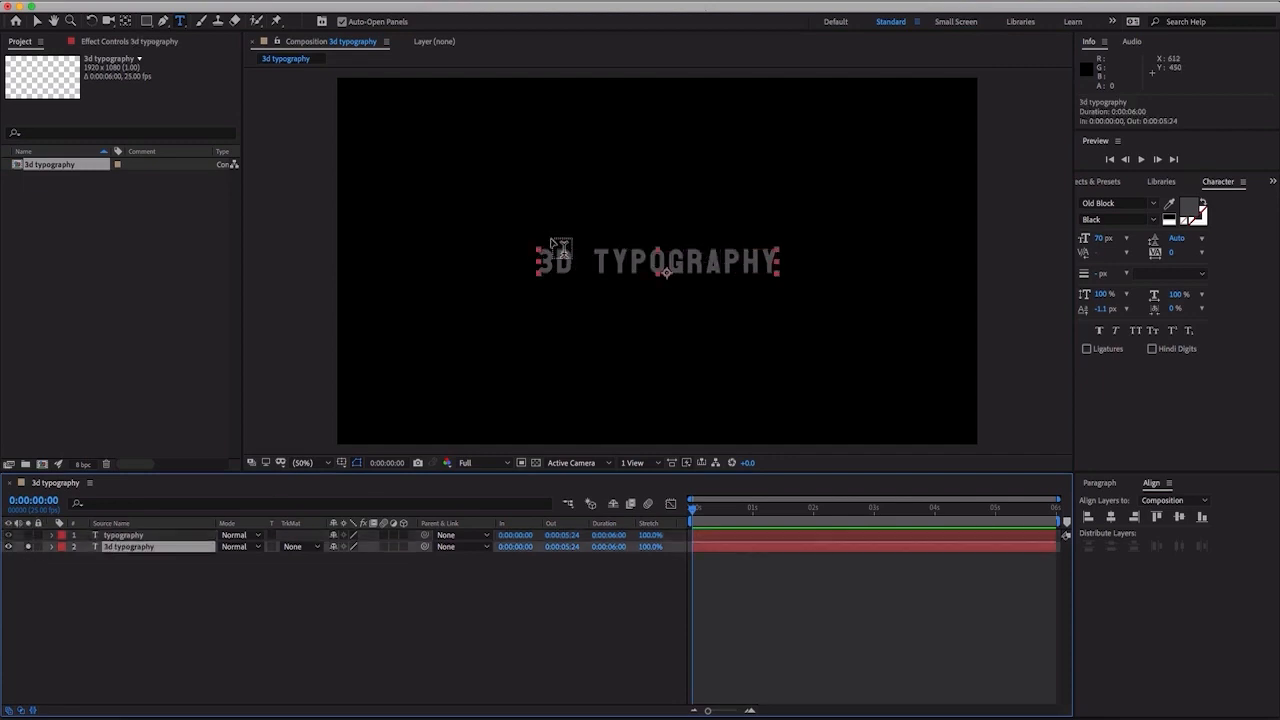
pyautogui.moveTo(598, 262); pyautogui.dragTo(812, 263)
pyautogui.press('BackSpace')
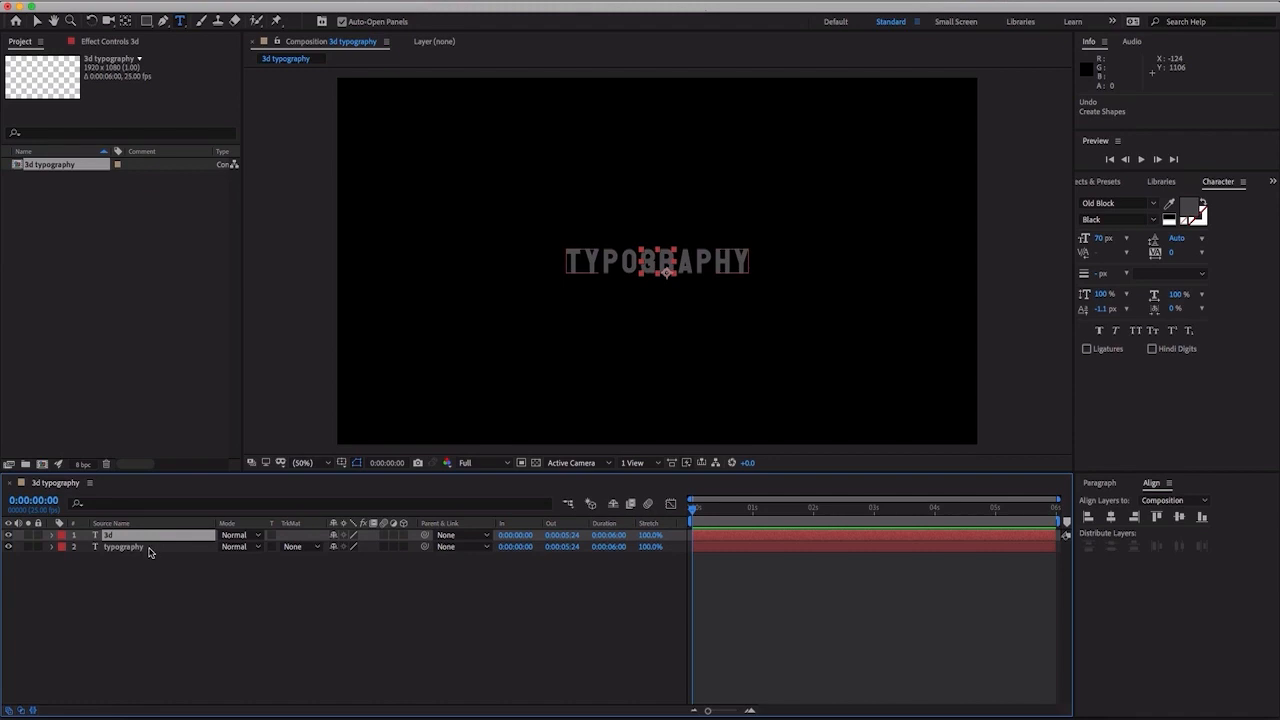
# - Hide the typography layer and create shapes from the text of the 3d layer
pyautogui.click(8, 547)
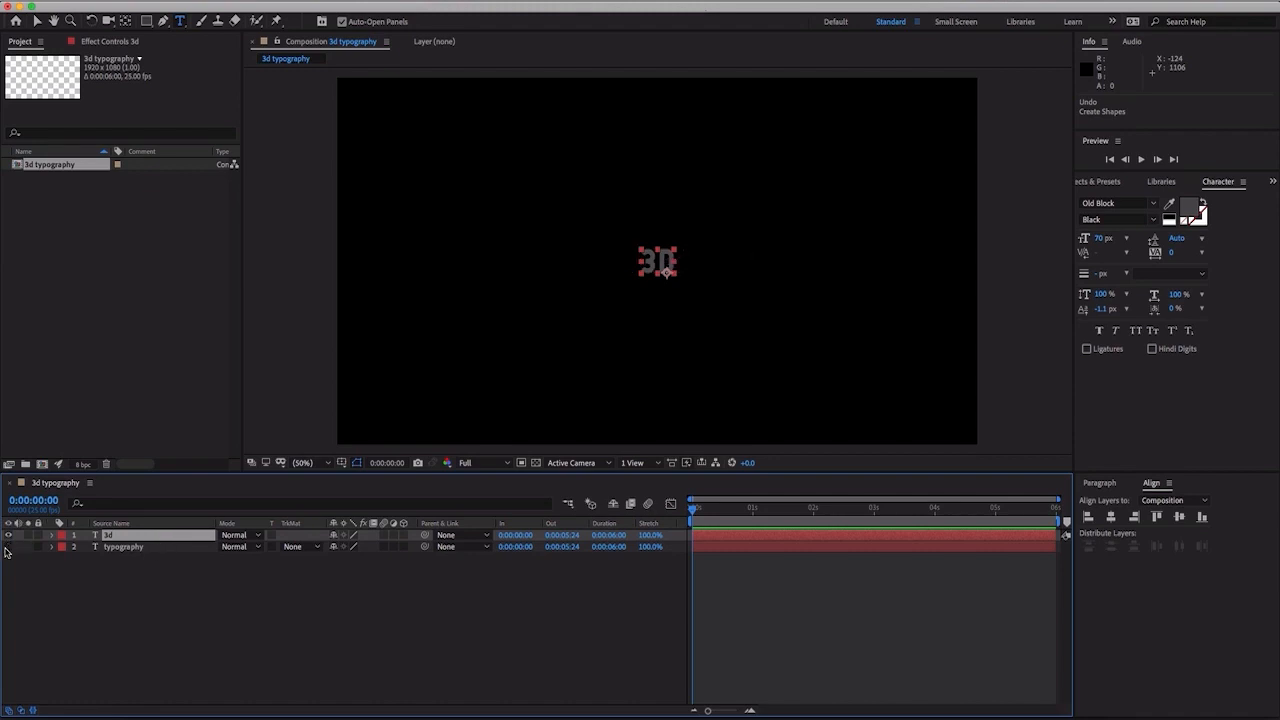
pyautogui.click(128, 561)
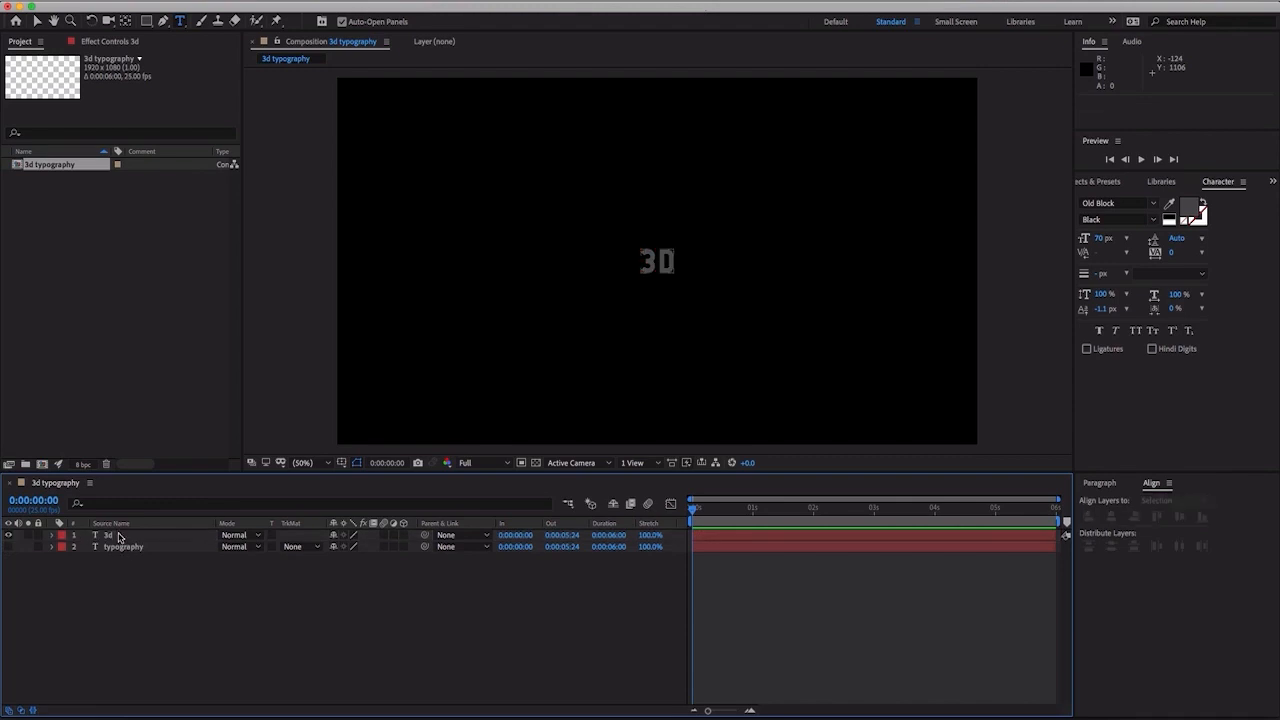
pyautogui.doubleClick(118, 537)
pyautogui.rightClick(118, 537)
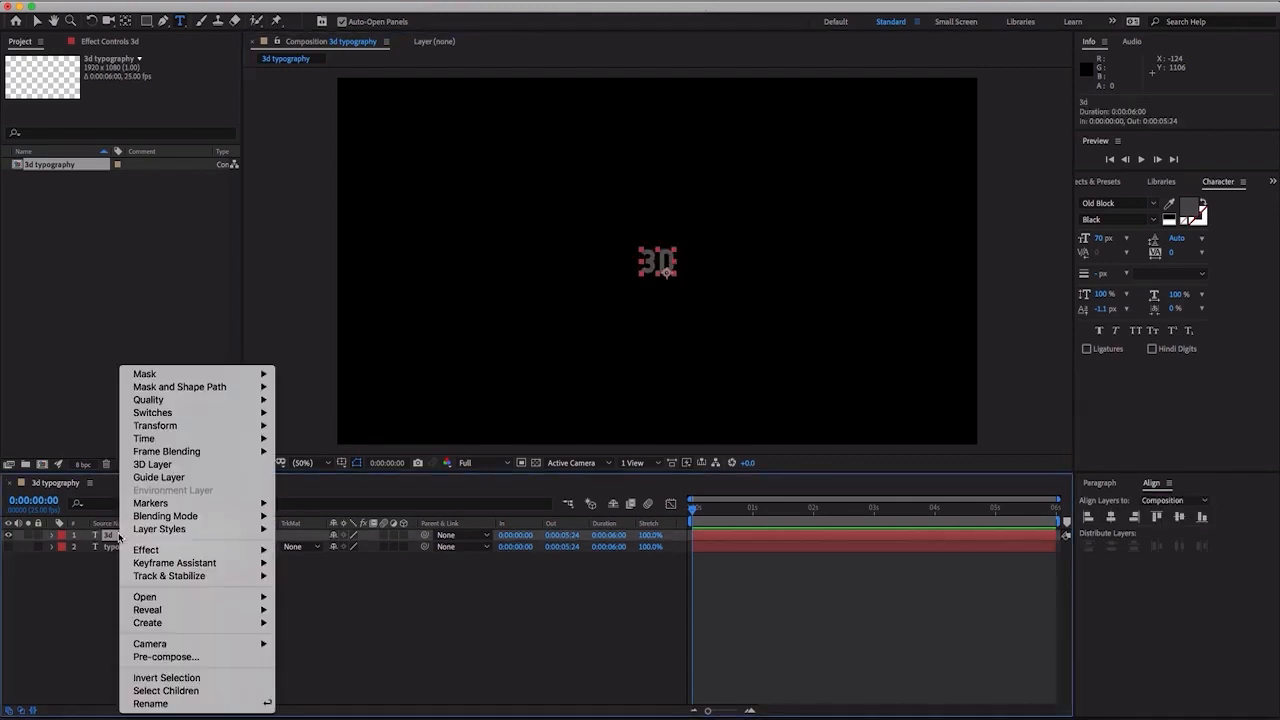
pyautogui.moveTo(165, 613)
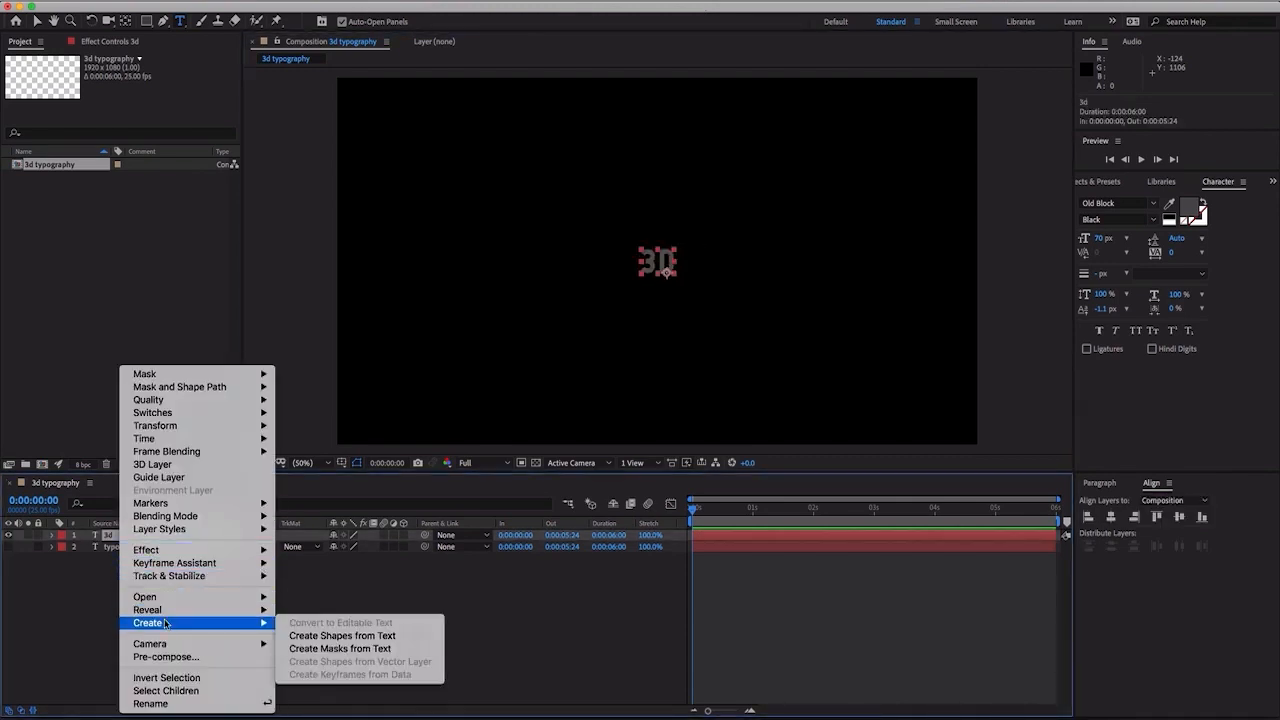
pyautogui.click(312, 636)
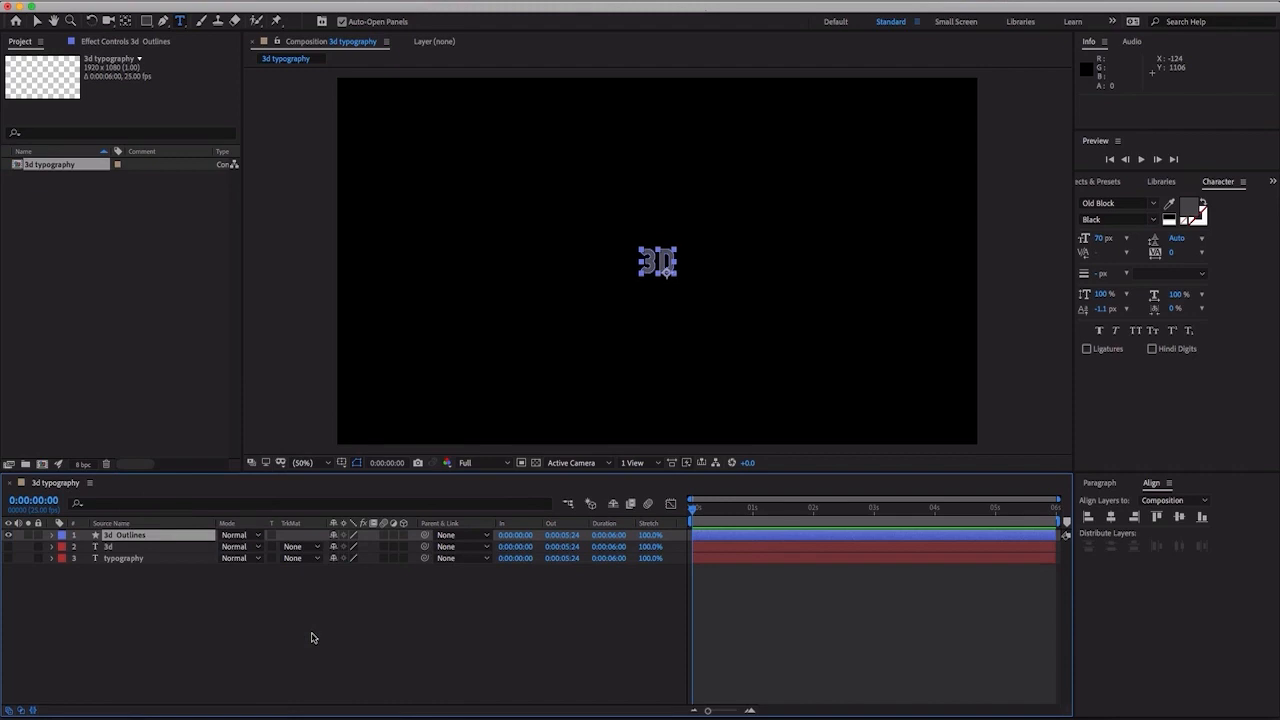
# - Expand the 3d Outlines shape layer down to the individual letter groups in its contents
pyautogui.click(110, 547)
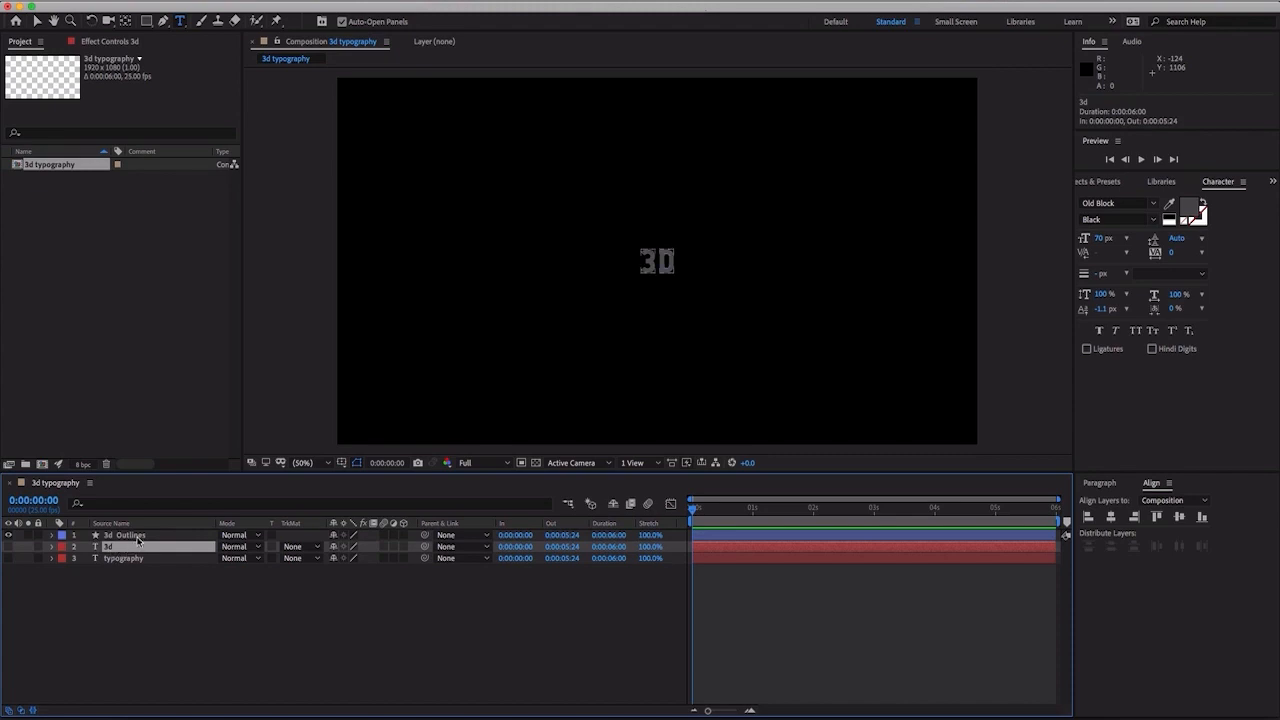
pyautogui.click(138, 538)
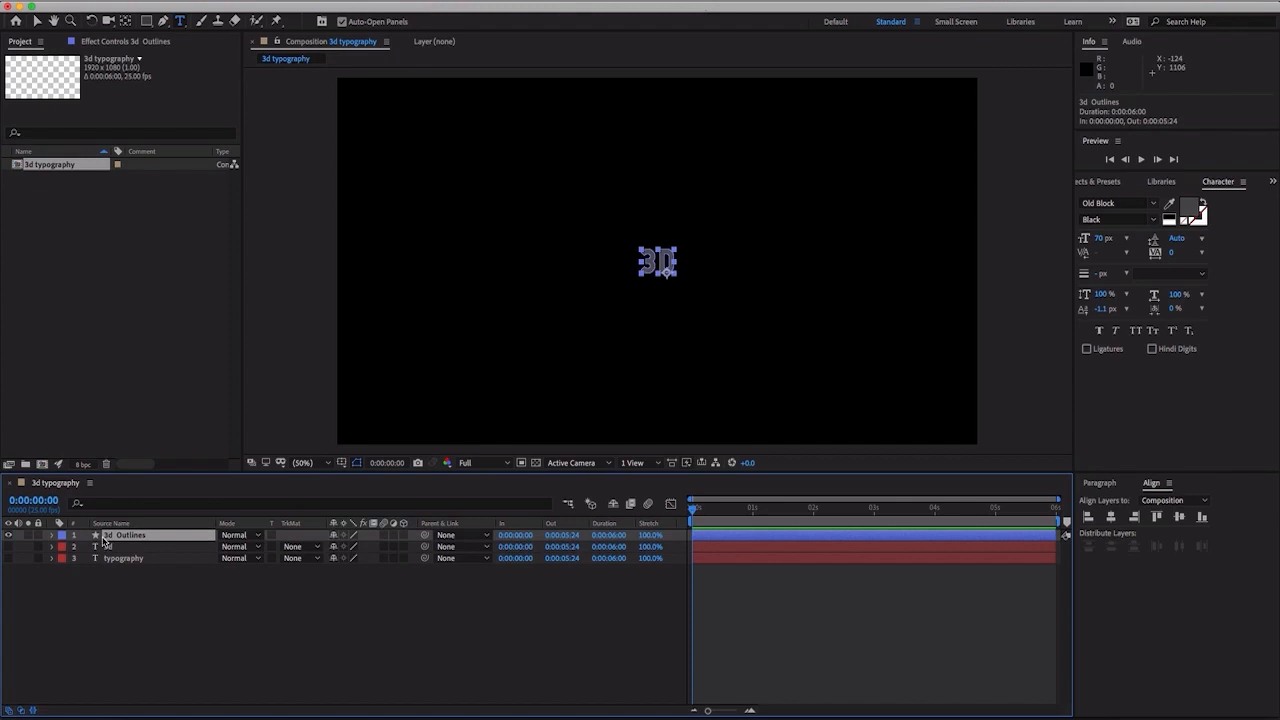
pyautogui.press('.')
pyautogui.press('.')
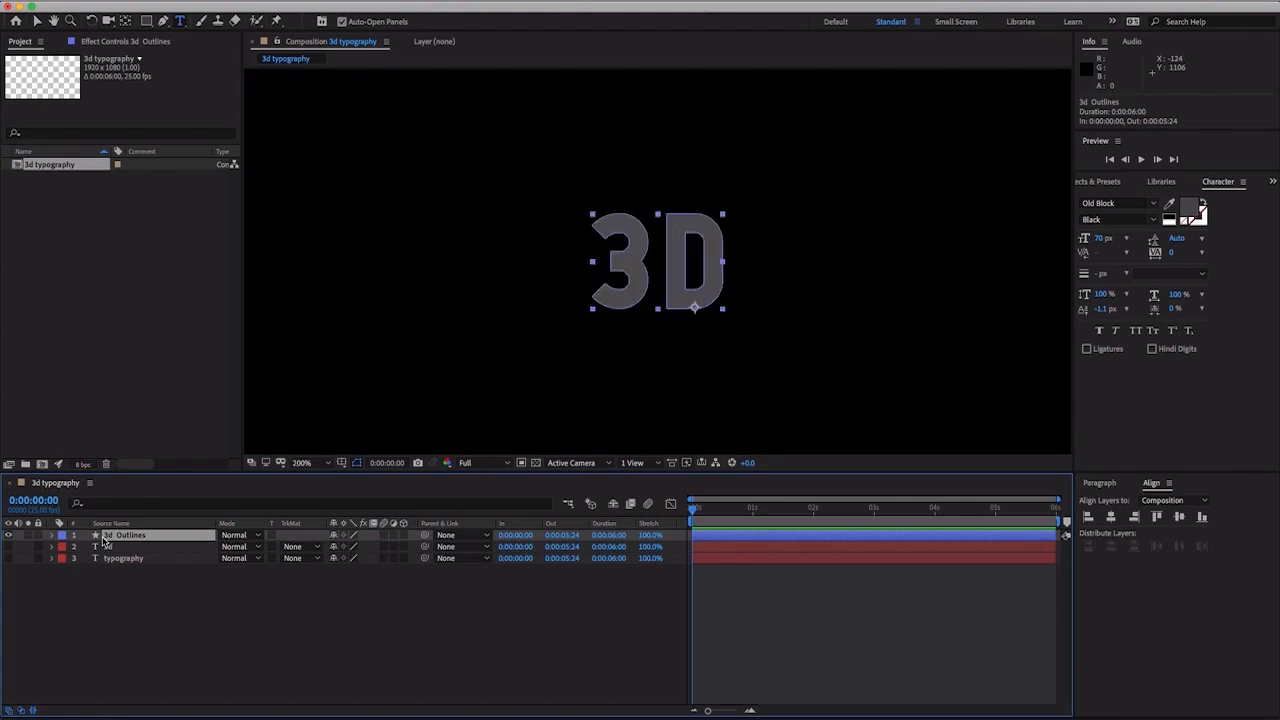
pyautogui.press('.')
pyautogui.click(52, 536)
pyautogui.click(63, 548)
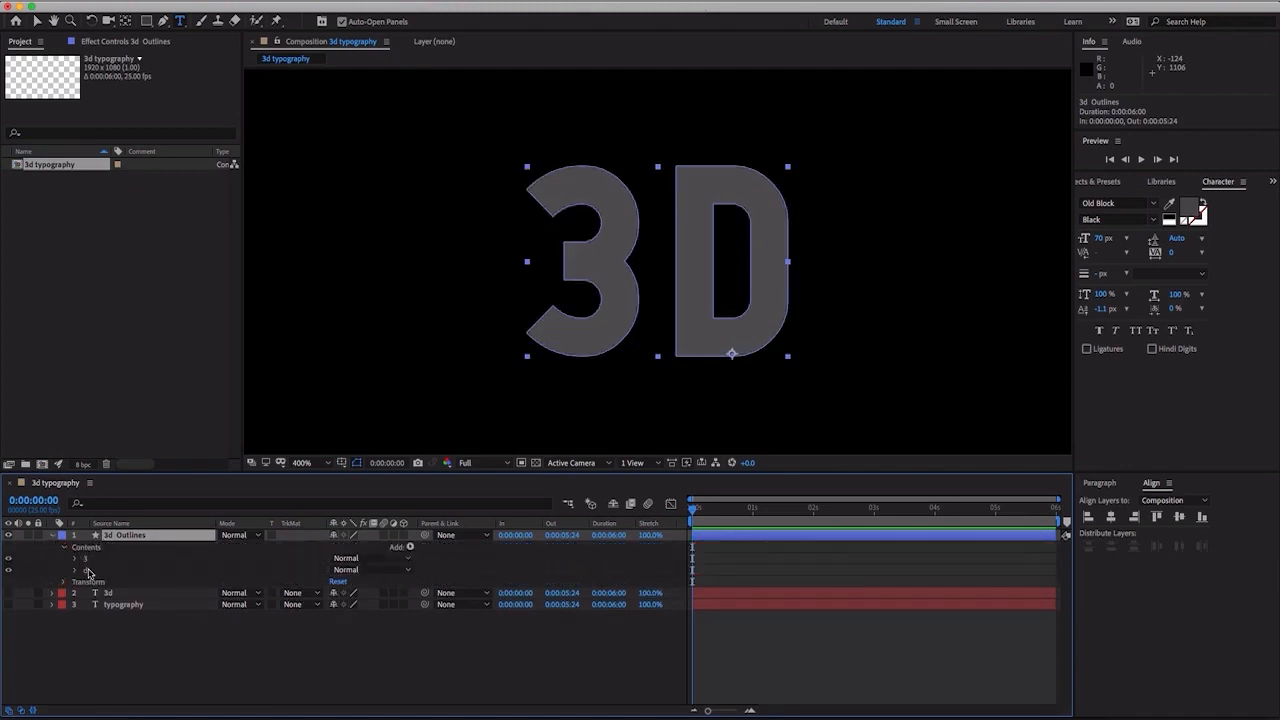
pyautogui.click(131, 652)
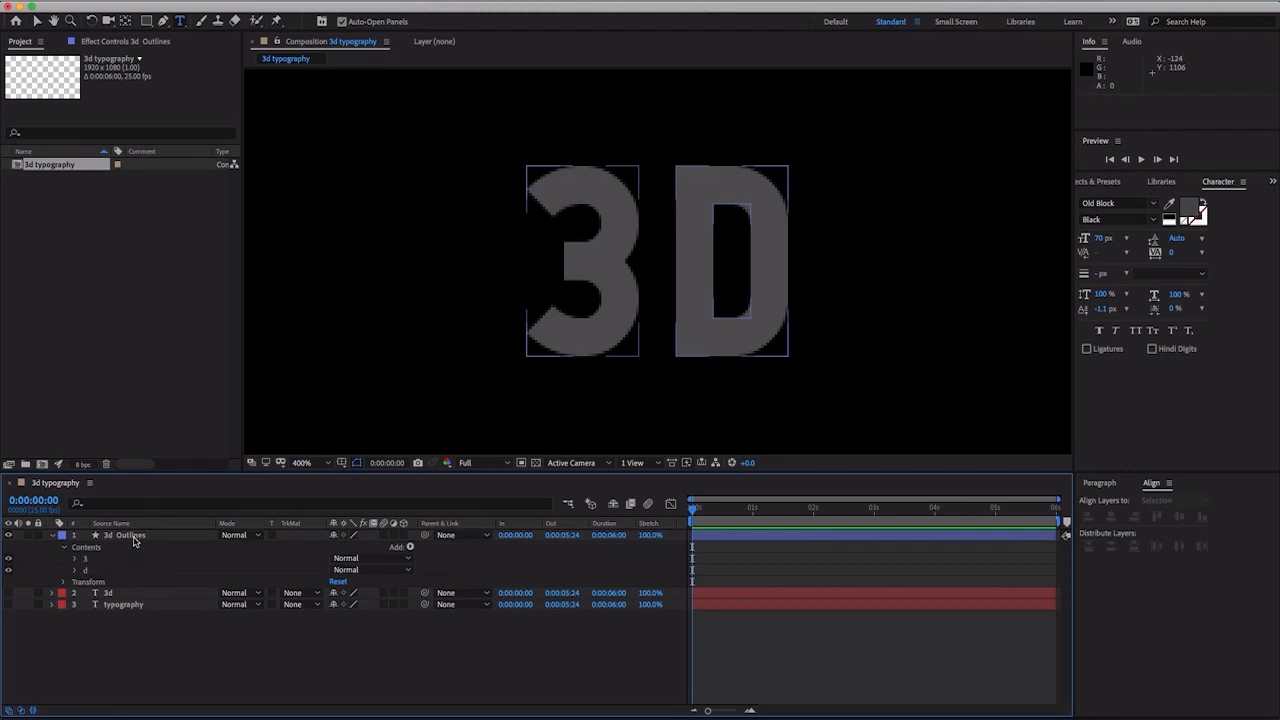
# - Duplicate the 3d Outlines layer and delete the "3" group from the original, leaving only the letter "d"
pyautogui.click(134, 538)
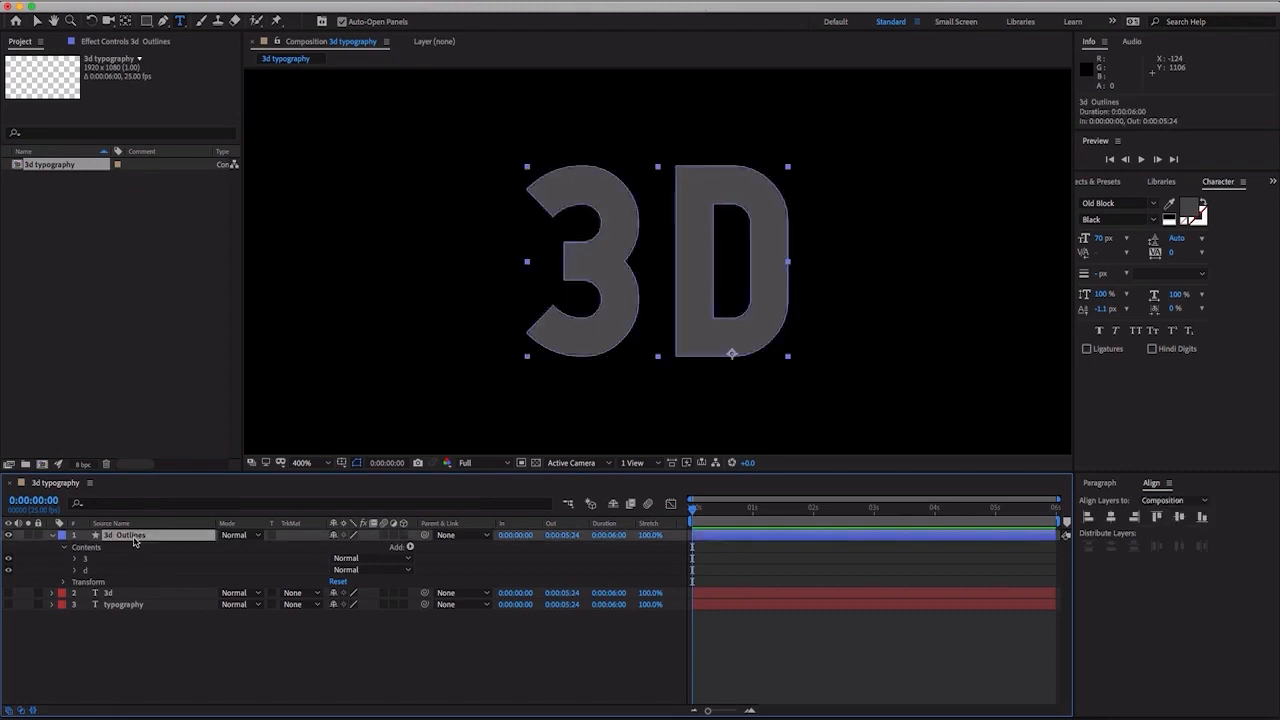
pyautogui.press('super+d')
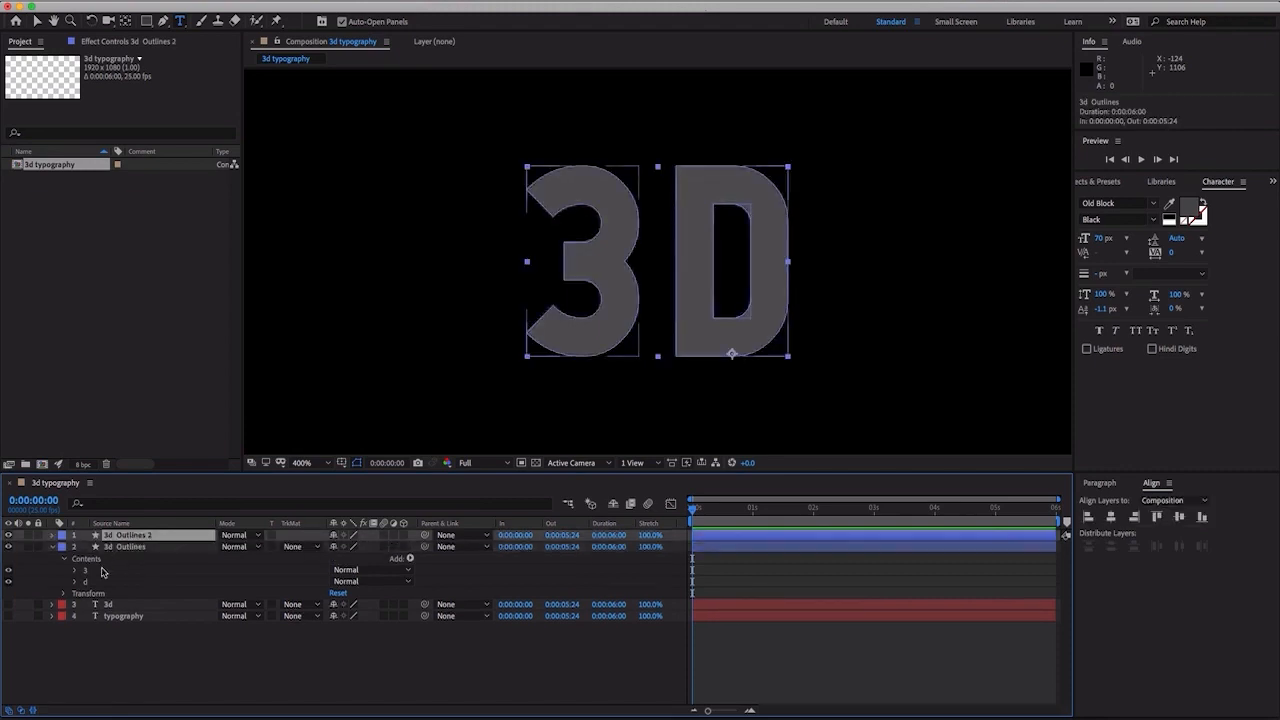
pyautogui.click(99, 572)
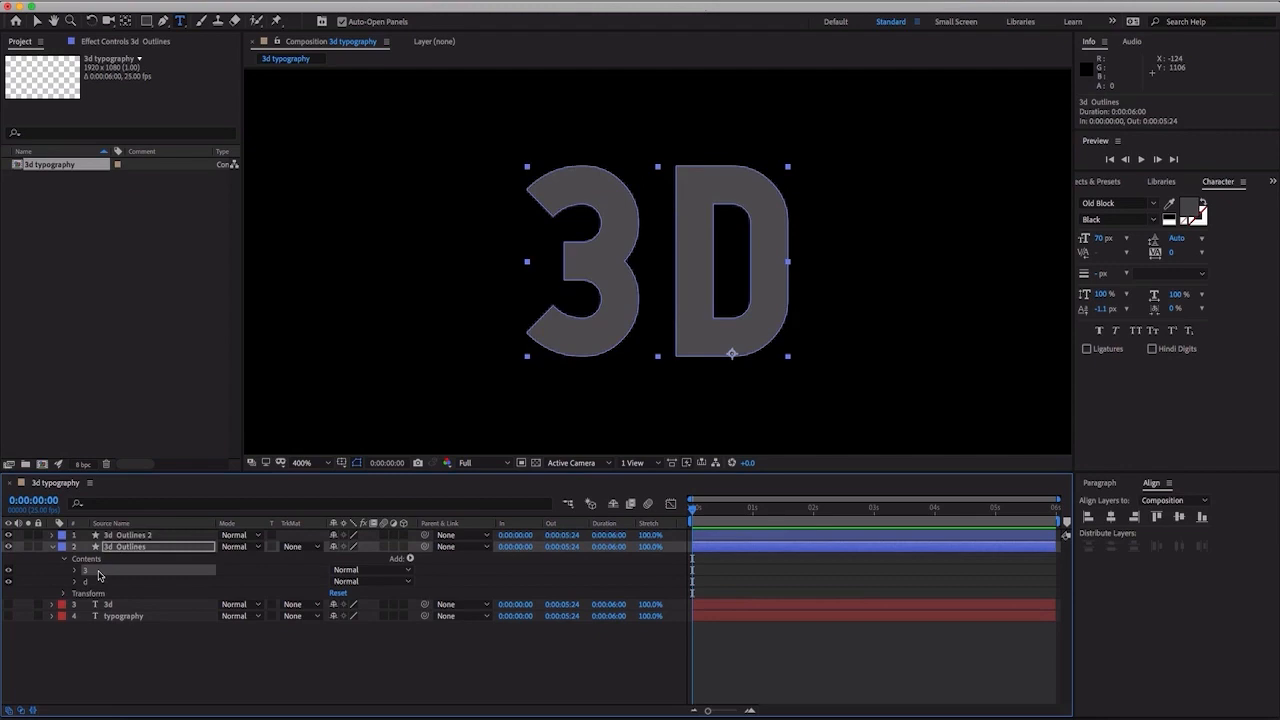
pyautogui.press('Delete')
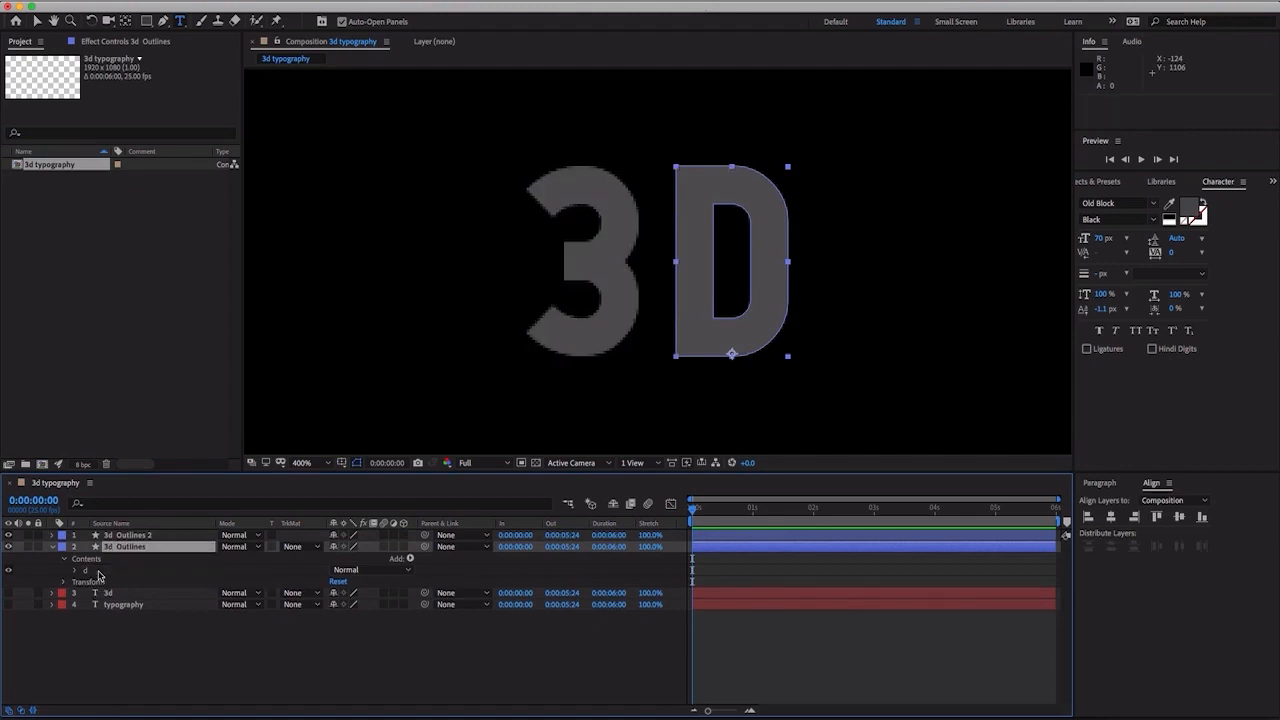
# - Delete the "d" group from the contents of the 3d Outlines 2 layer, leaving only the "3"
pyautogui.click(53, 536)
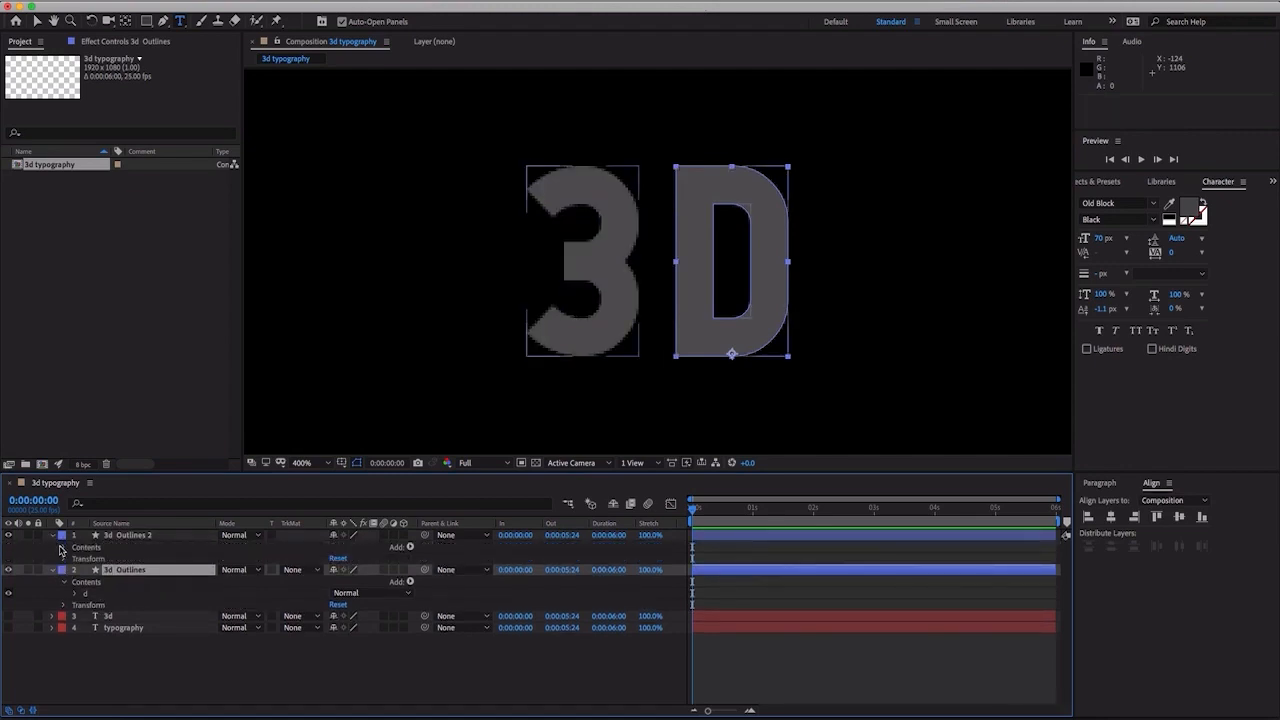
pyautogui.click(62, 548)
pyautogui.click(85, 572)
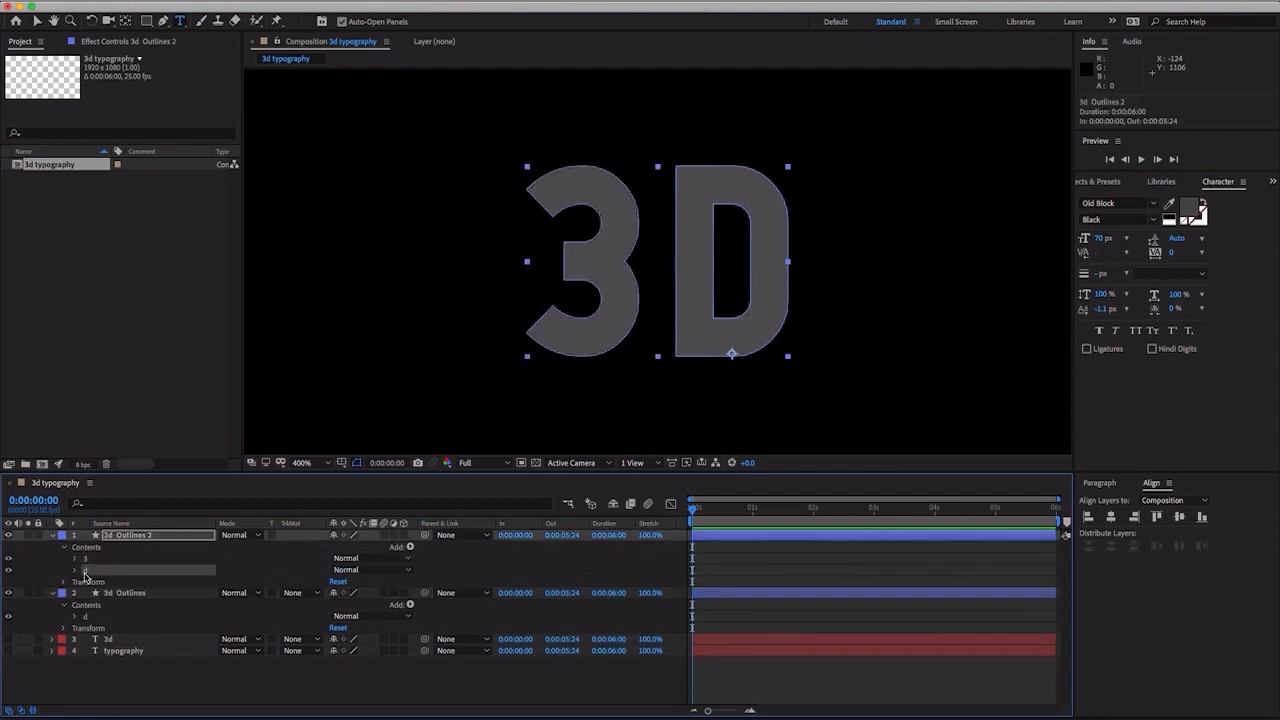
pyautogui.press('Delete')
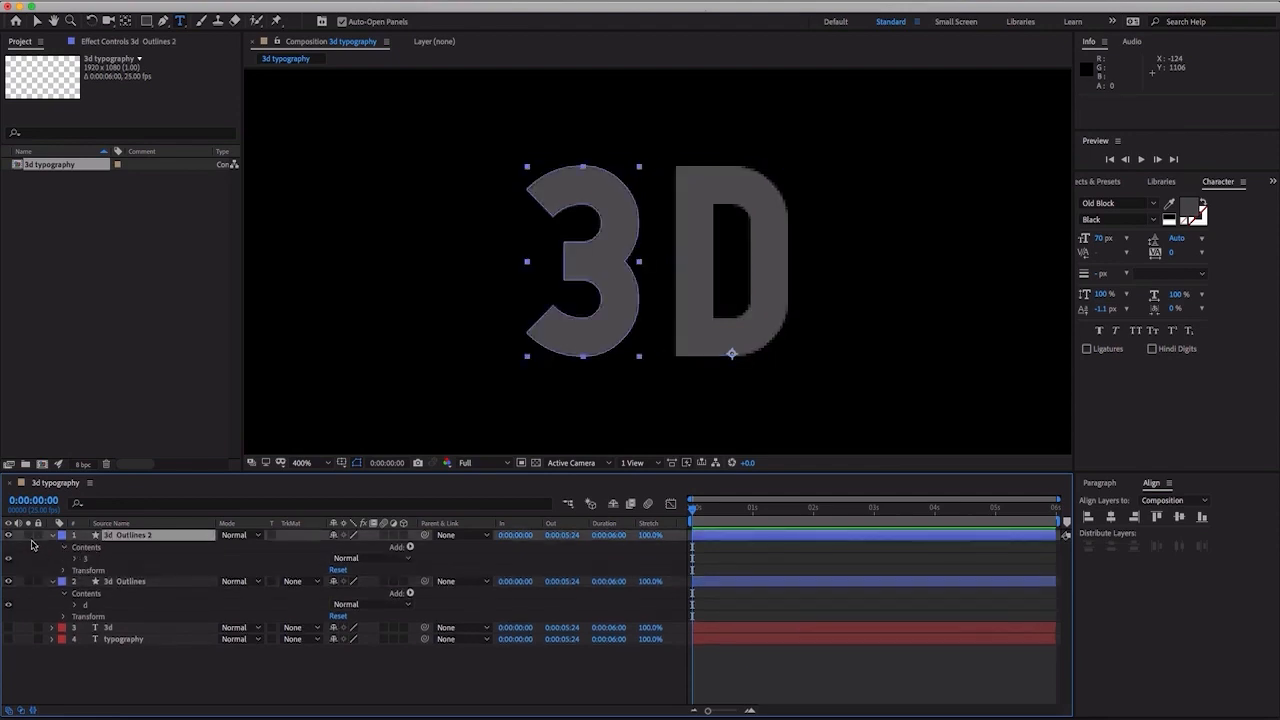
# - Set a Path keyframe for the "3" in the 3d Outlines 2 layer at 0:00:04:00 and return the playhead to 0:00:00:00
pyautogui.click(30, 543)
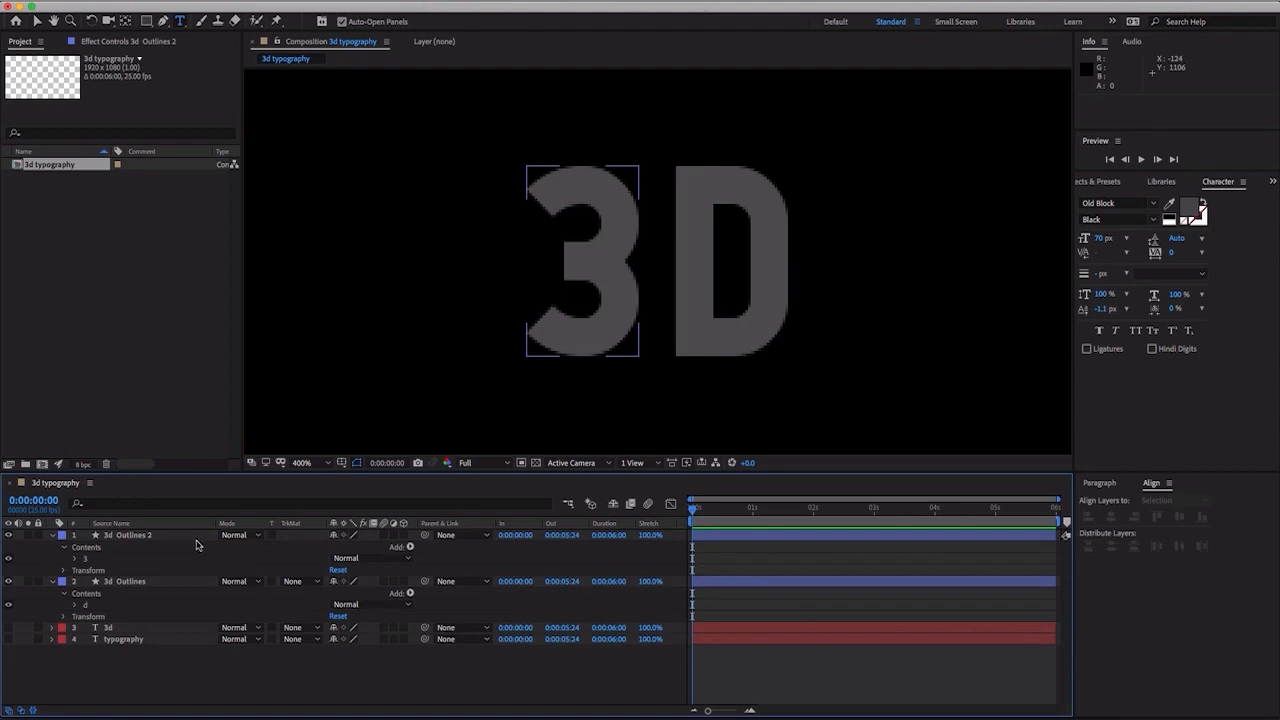
pyautogui.click(140, 535)
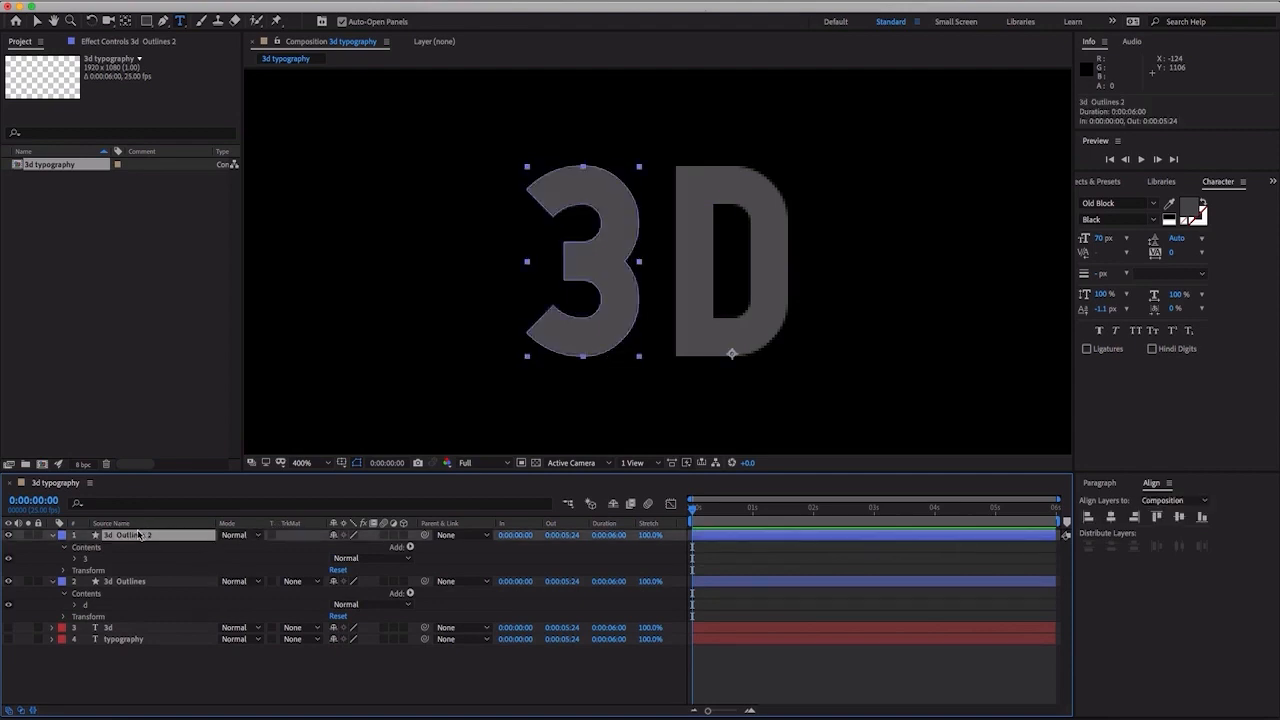
pyautogui.click(75, 560)
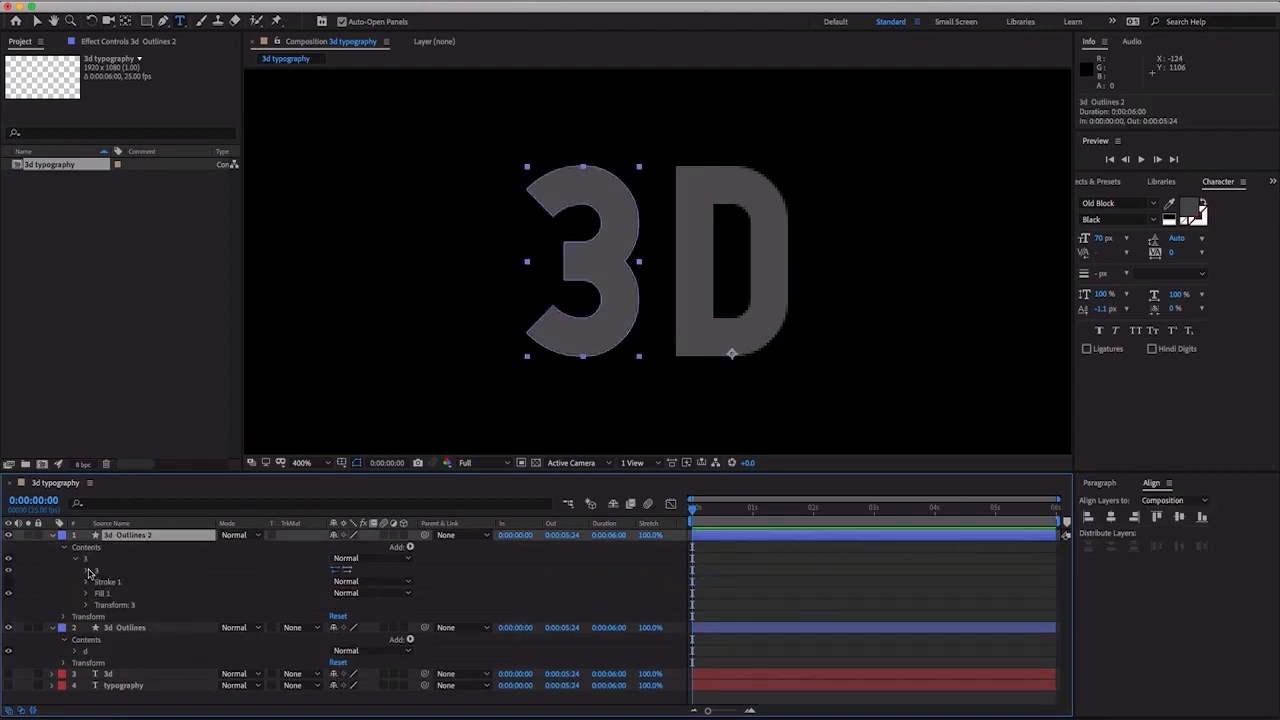
pyautogui.click(87, 571)
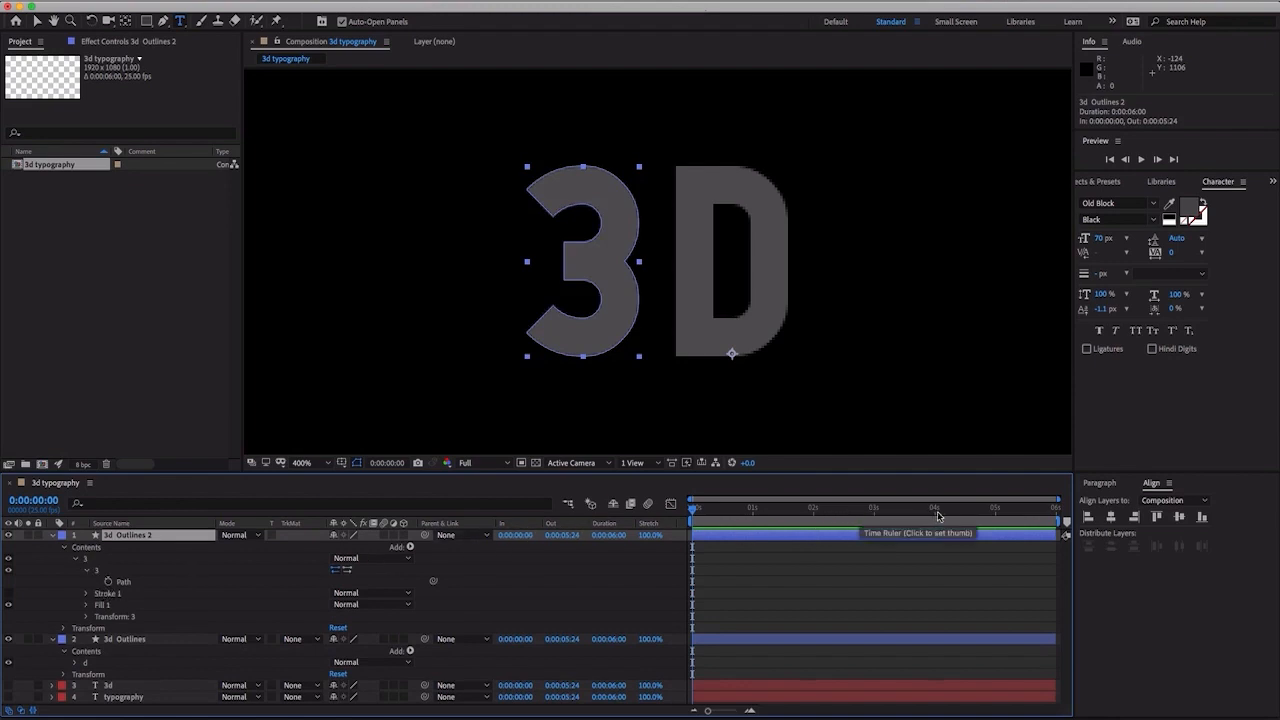
pyautogui.moveTo(944, 512); pyautogui.dragTo(936, 515)
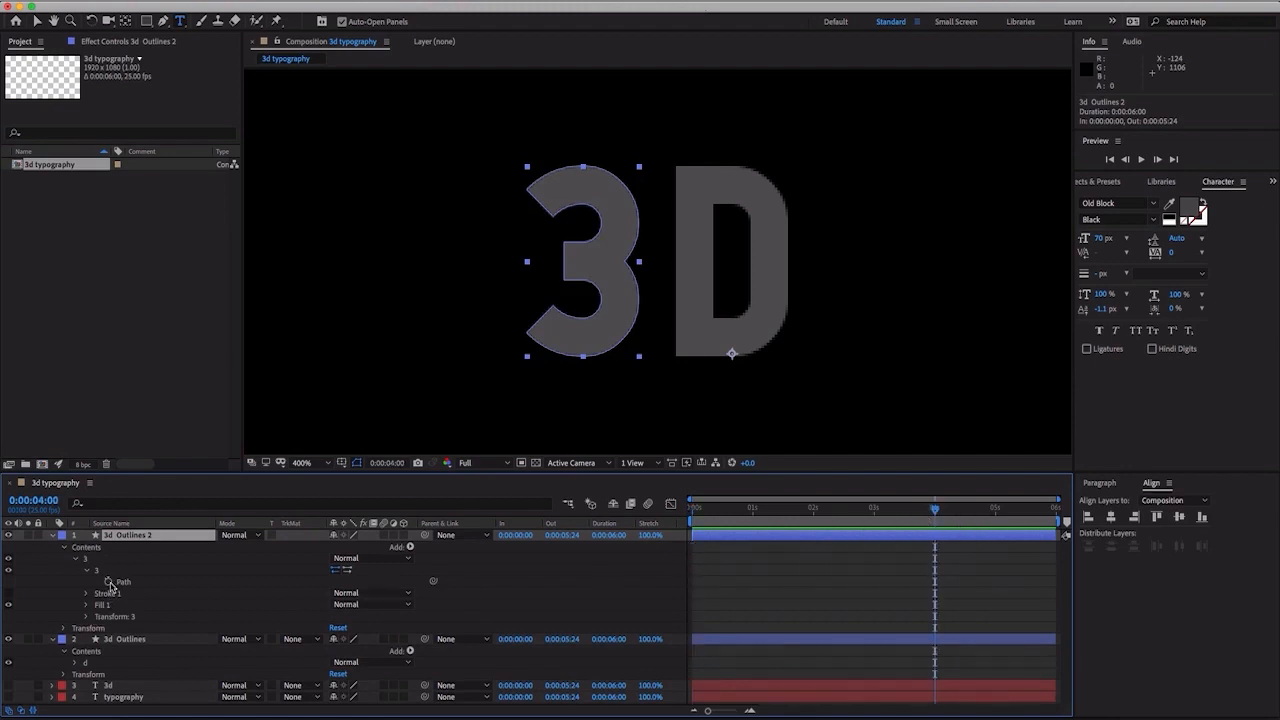
pyautogui.click(108, 581)
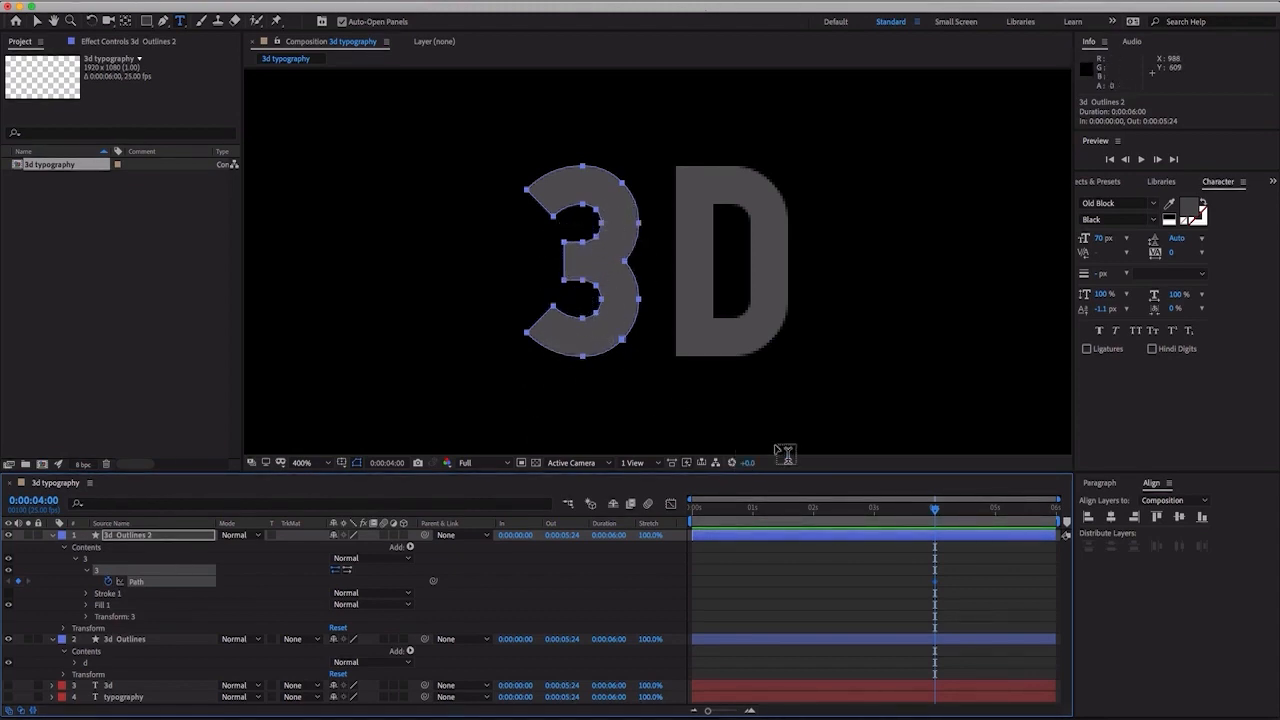
pyautogui.moveTo(928, 512); pyautogui.dragTo(693, 511)
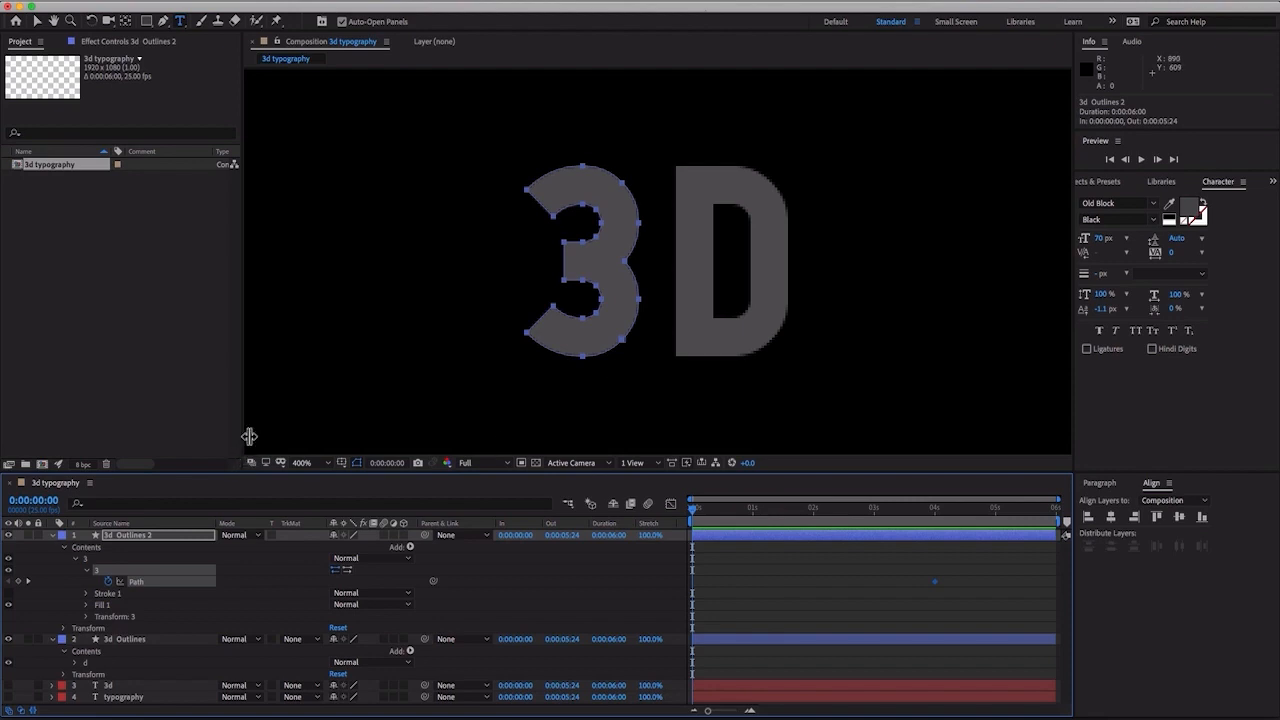
# - Turn on the Title/Action Safe overlay for the composition view with the 3d Outlines 2 layer selected
pyautogui.click(126, 538)
pyautogui.click(341, 462)
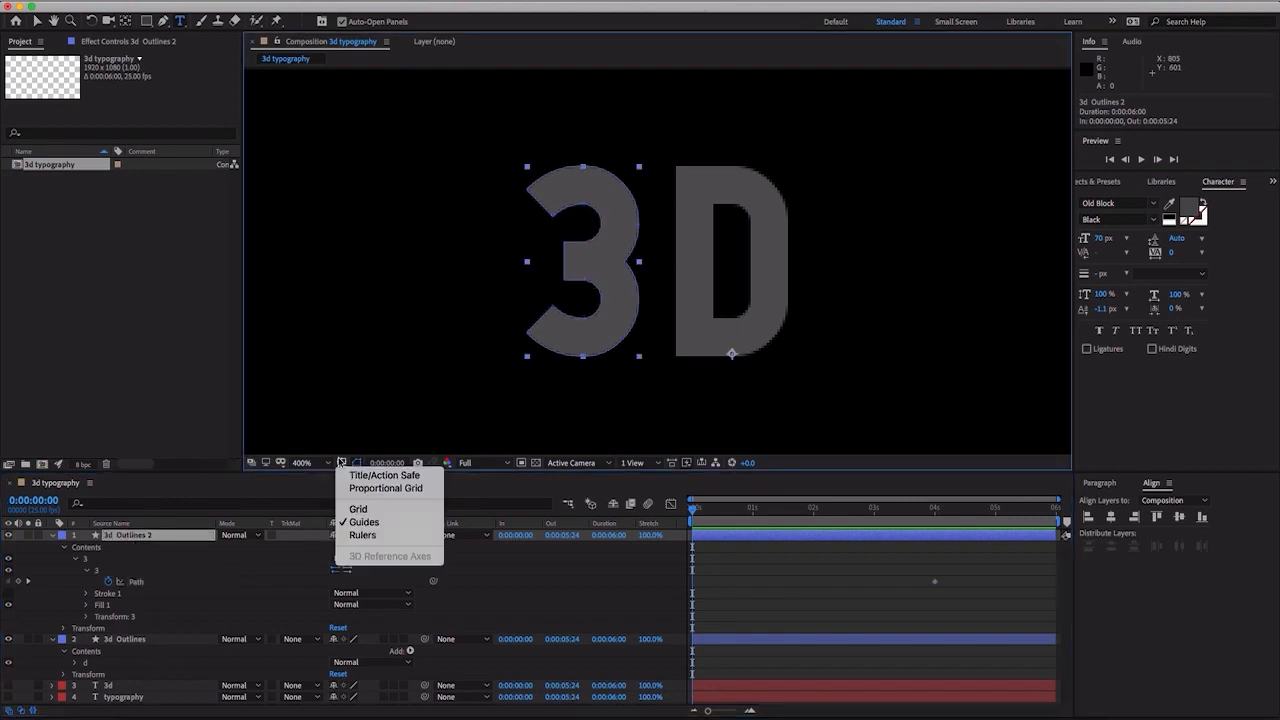
pyautogui.click(351, 477)
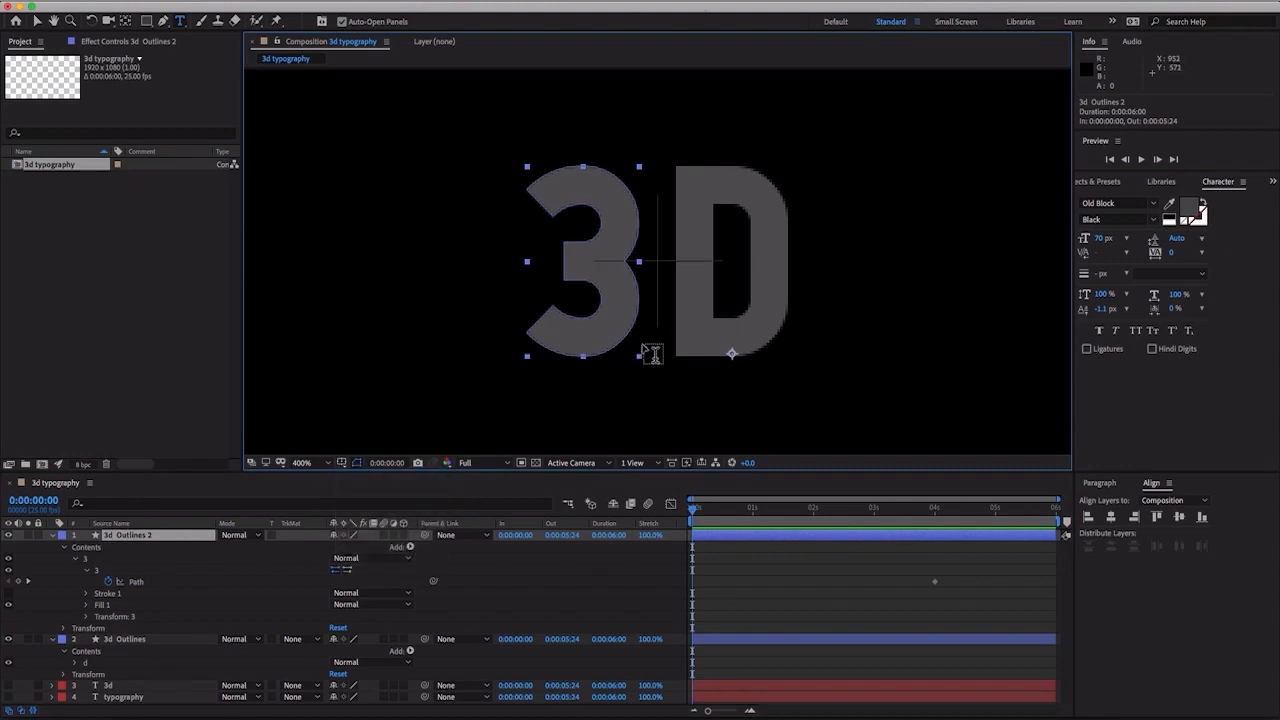
pyautogui.press(',')
pyautogui.press(',')
pyautogui.press(',')
pyautogui.press(',')
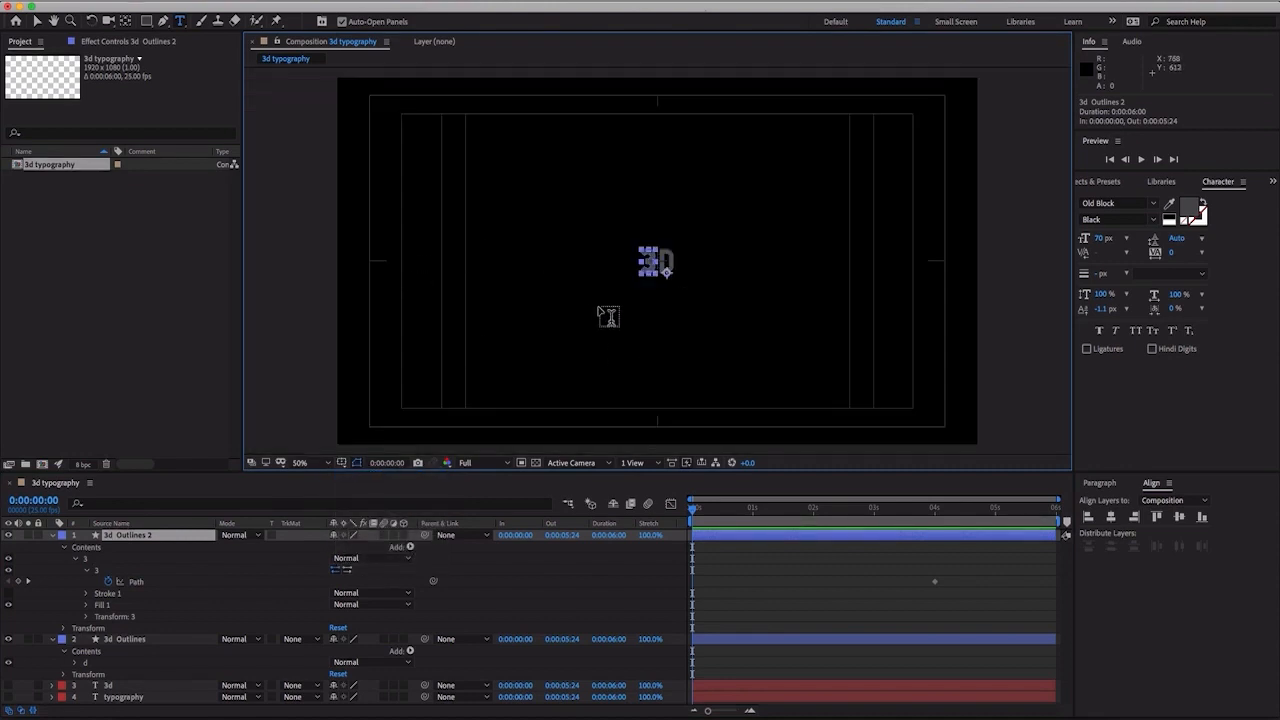
pyautogui.press('.')
pyautogui.press('.')
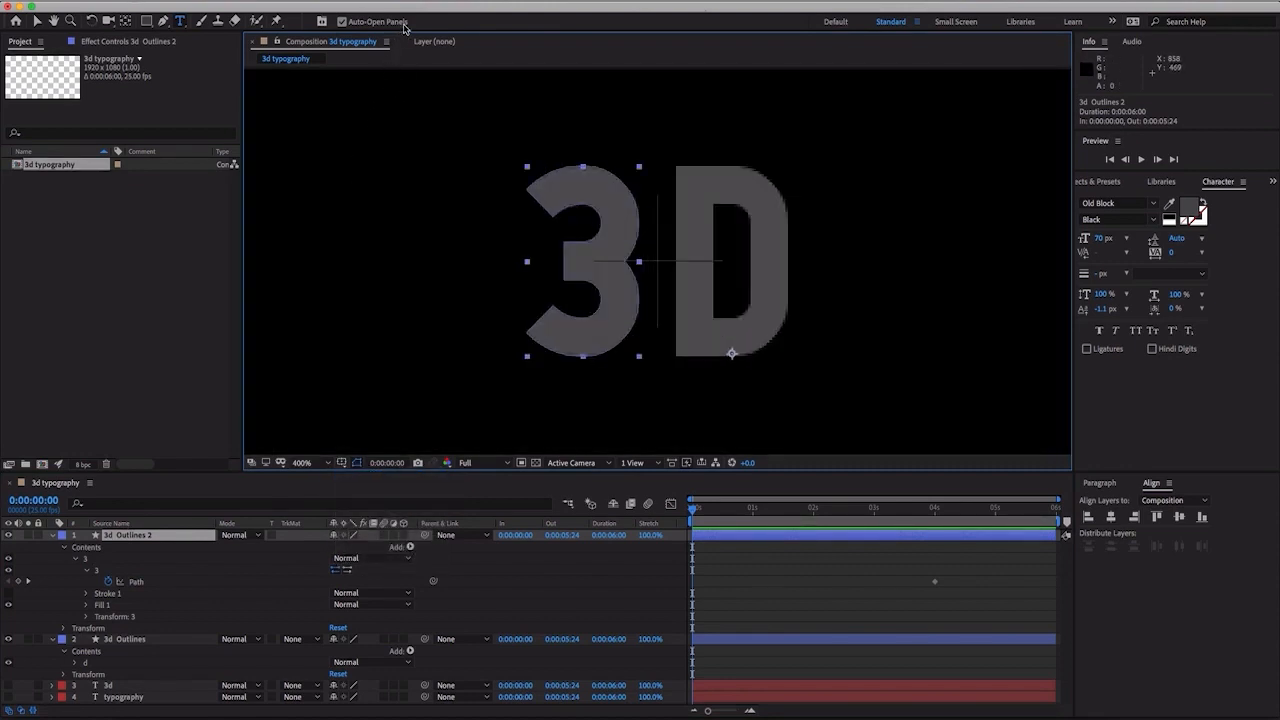
# - Show the rulers and place two vertical and two horizontal guides along the outer edges of the "3"
pyautogui.click(427, 2)
pyautogui.moveTo(396, 2)
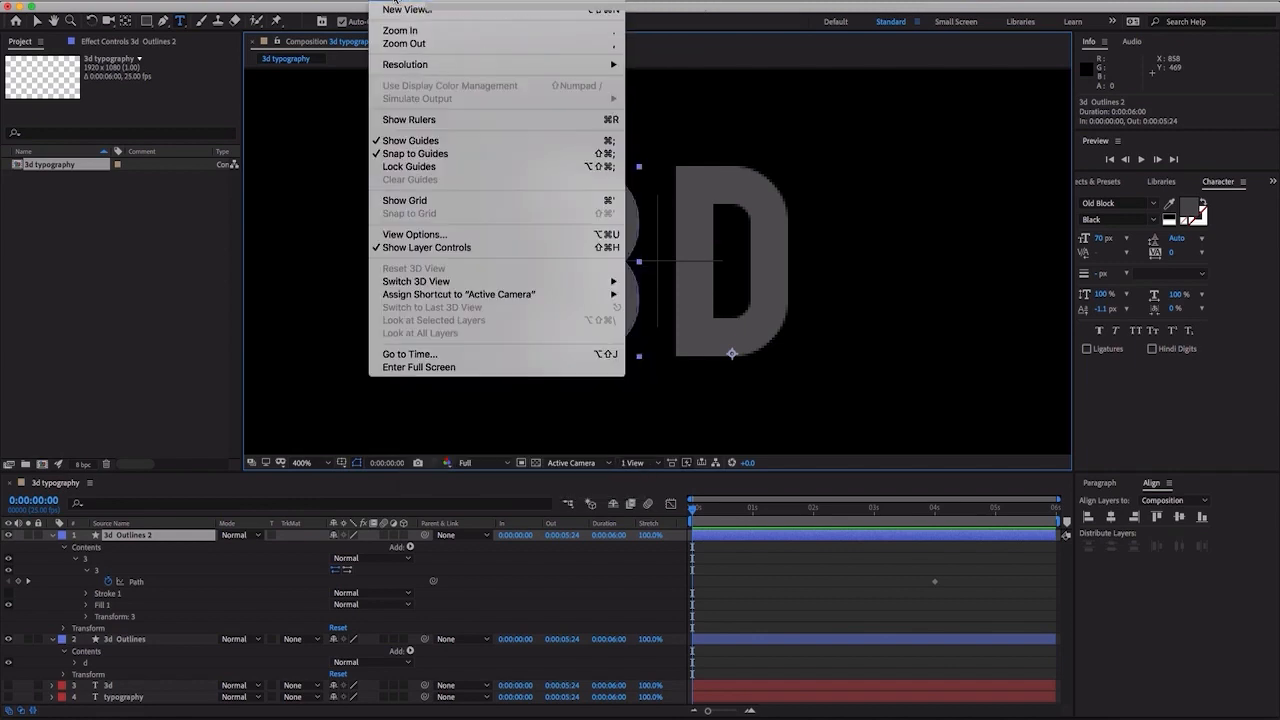
pyautogui.click(408, 119)
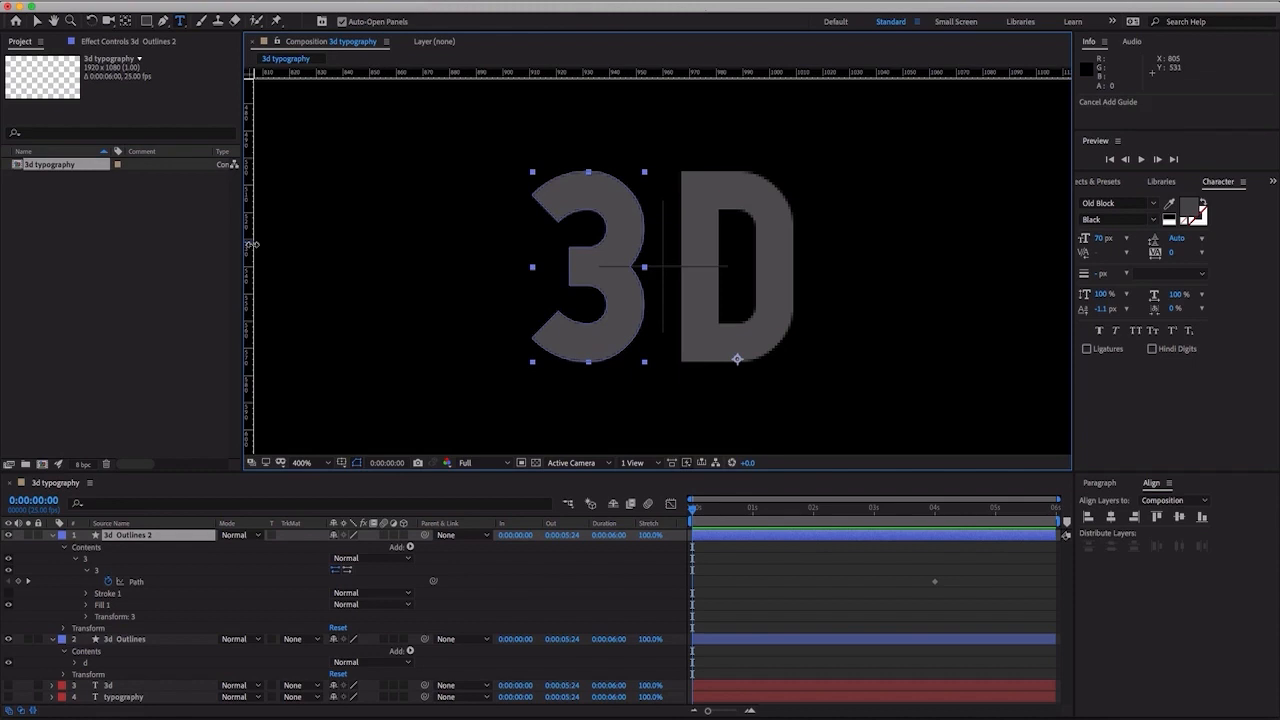
pyautogui.moveTo(254, 244); pyautogui.dragTo(534, 253)
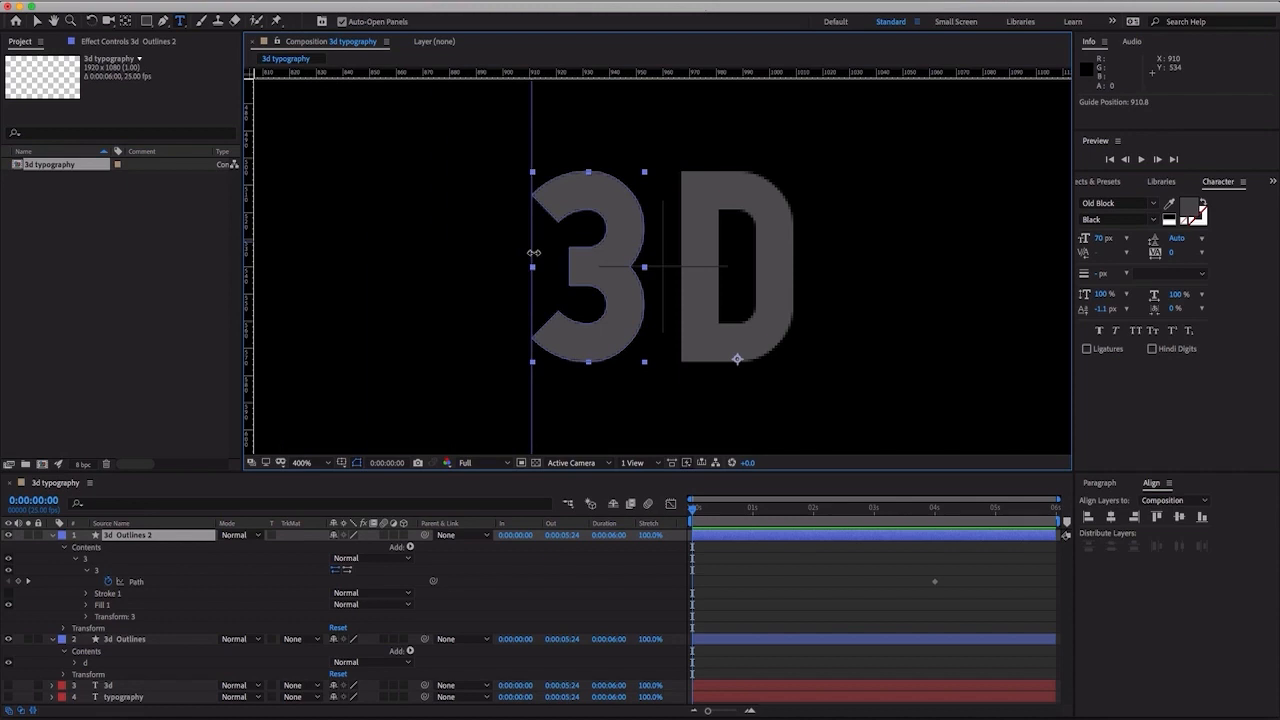
pyautogui.moveTo(534, 253); pyautogui.dragTo(534, 255)
pyautogui.press('v')
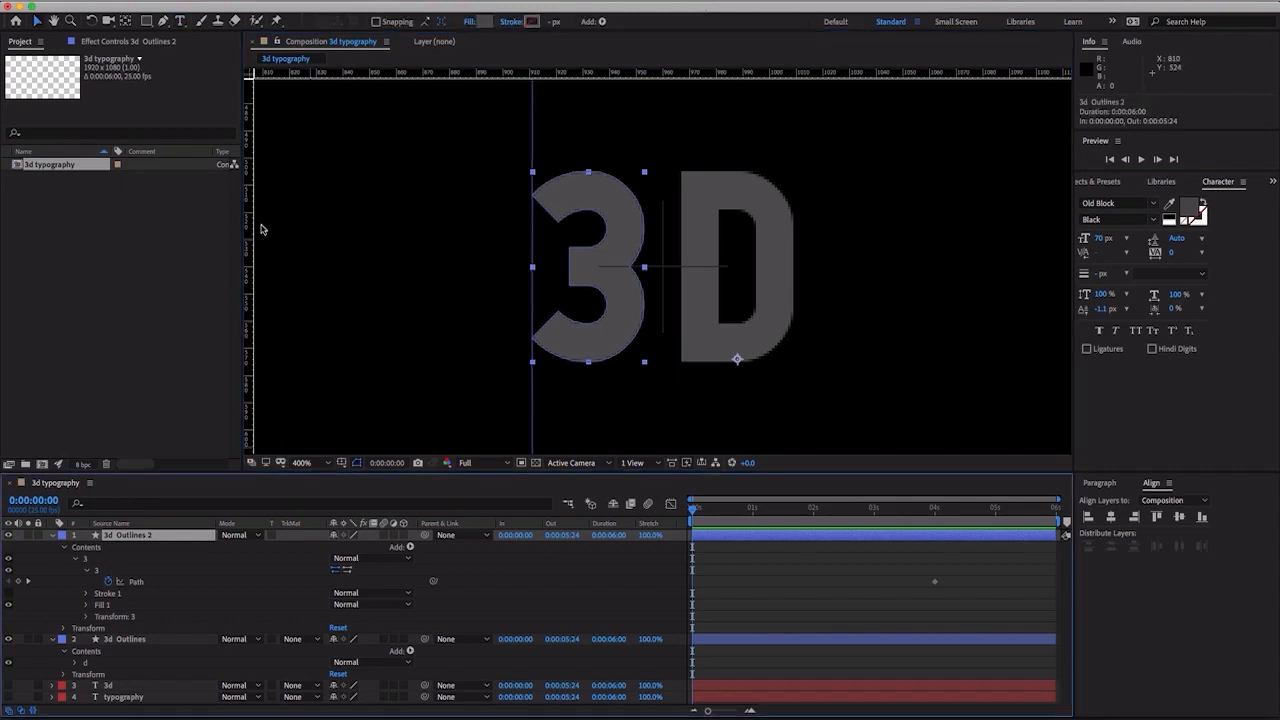
pyautogui.moveTo(252, 229); pyautogui.dragTo(648, 245)
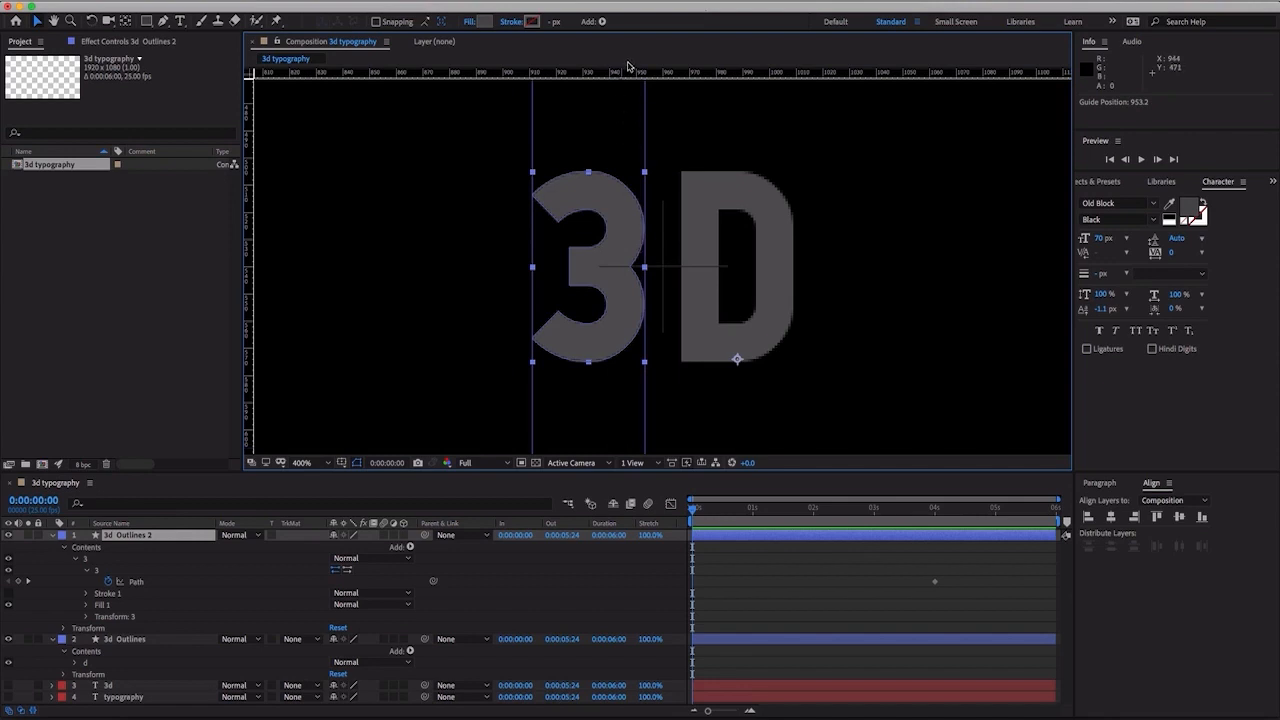
pyautogui.moveTo(624, 73); pyautogui.dragTo(616, 172)
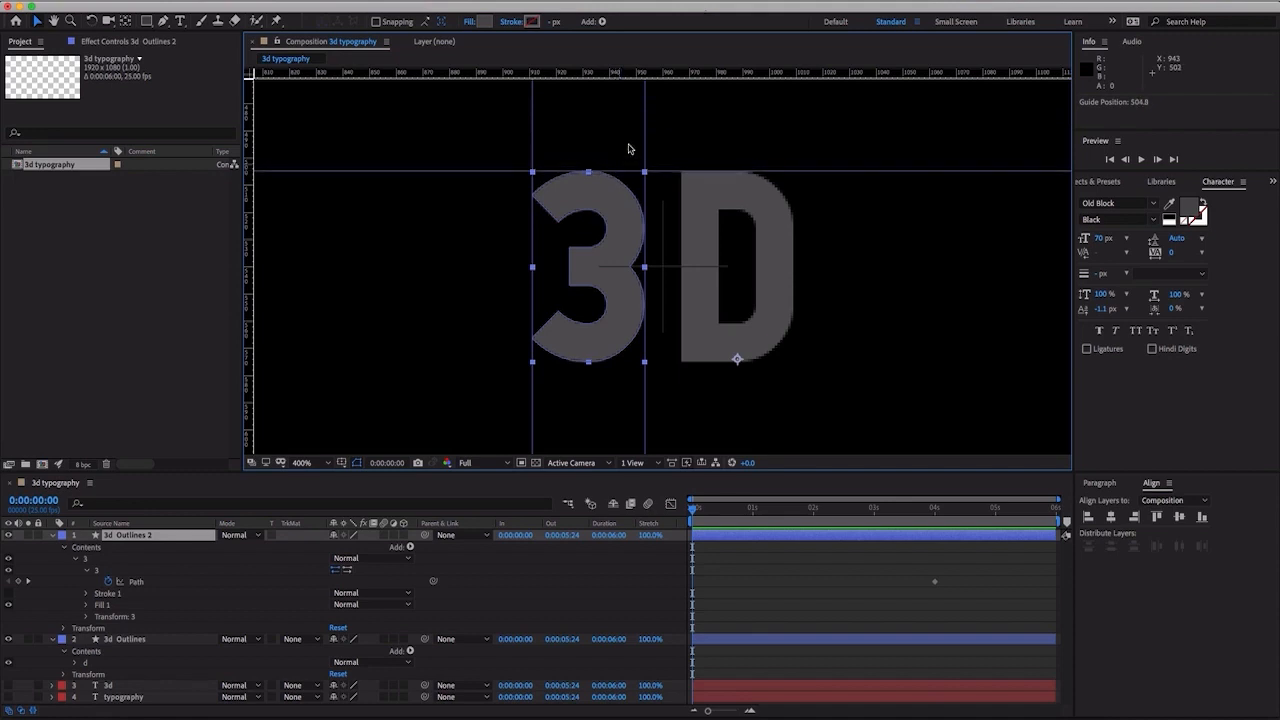
pyautogui.moveTo(633, 80); pyautogui.dragTo(563, 364)
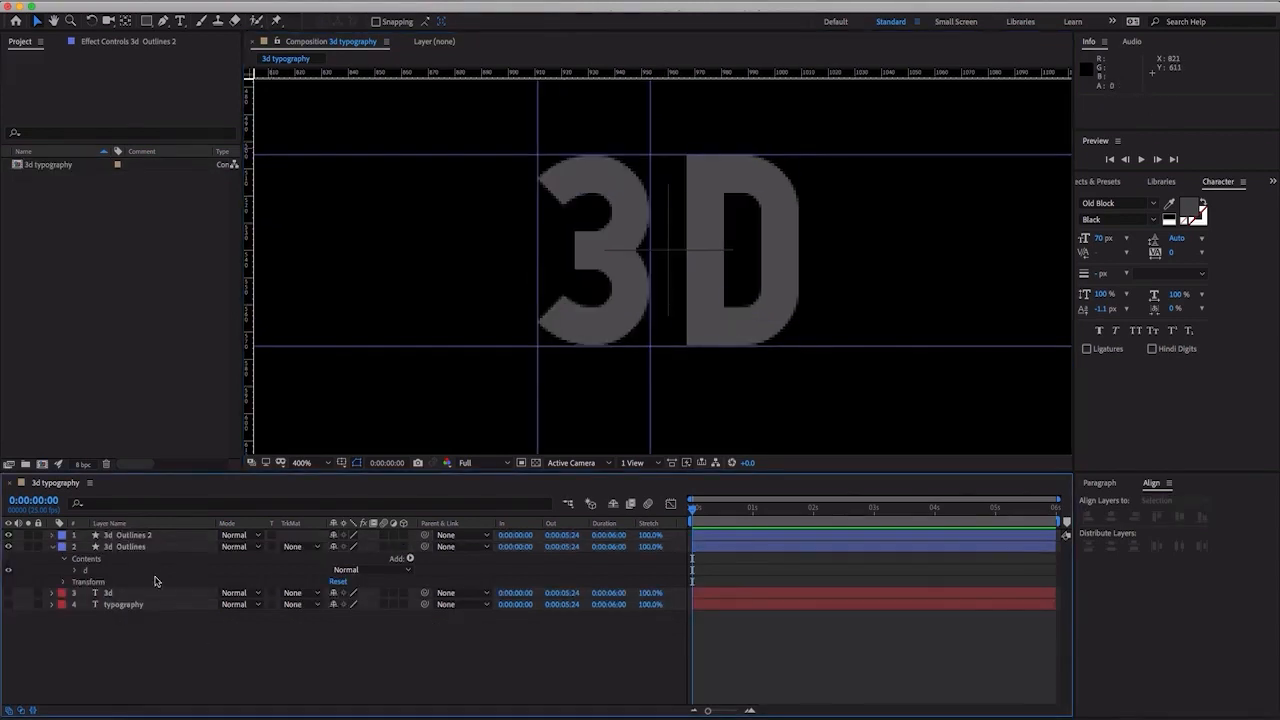
# - Set the fill colour of the 3d Outlines 2 layer to white (FFFFFF)
pyautogui.click(148, 537)
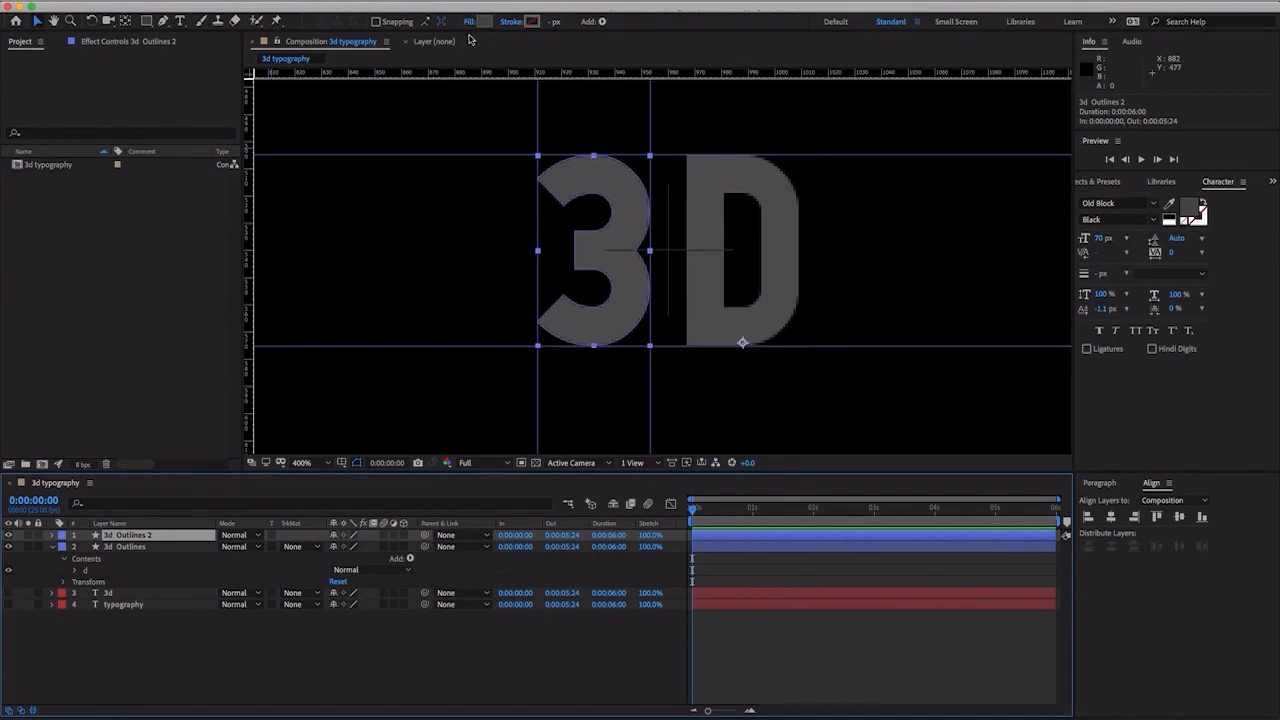
pyautogui.click(484, 22)
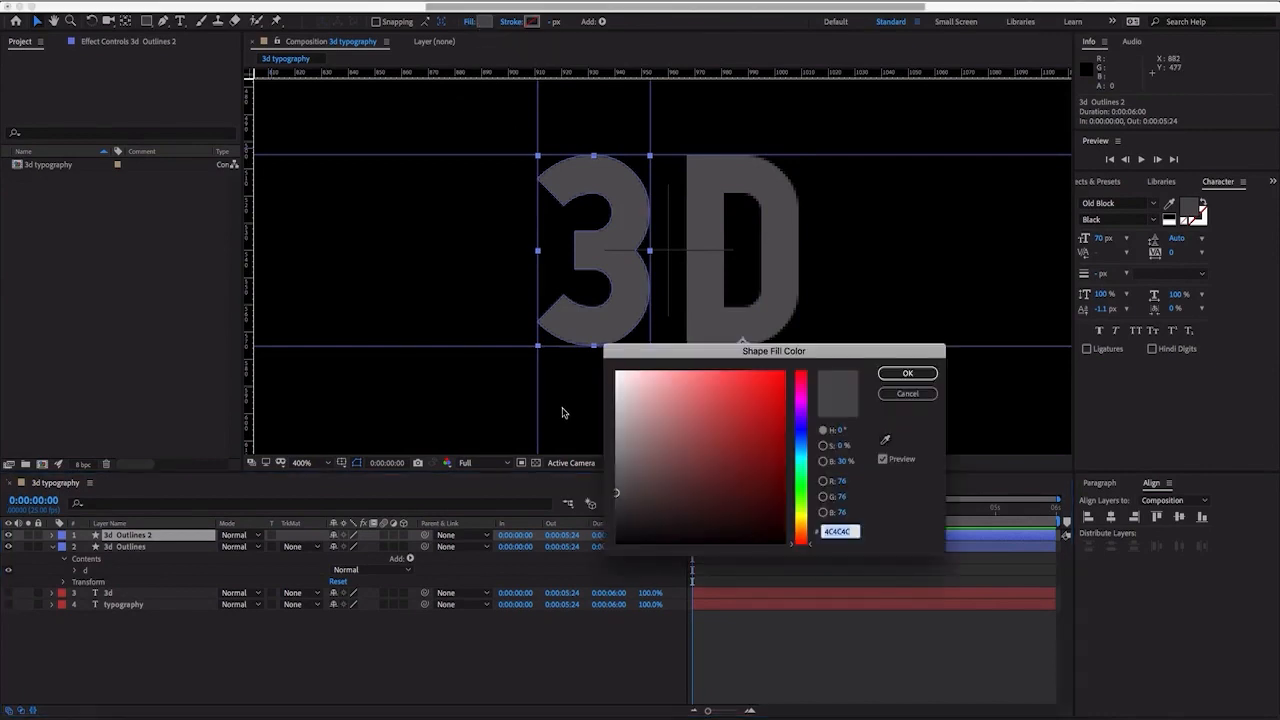
pyautogui.moveTo(627, 428); pyautogui.dragTo(612, 371)
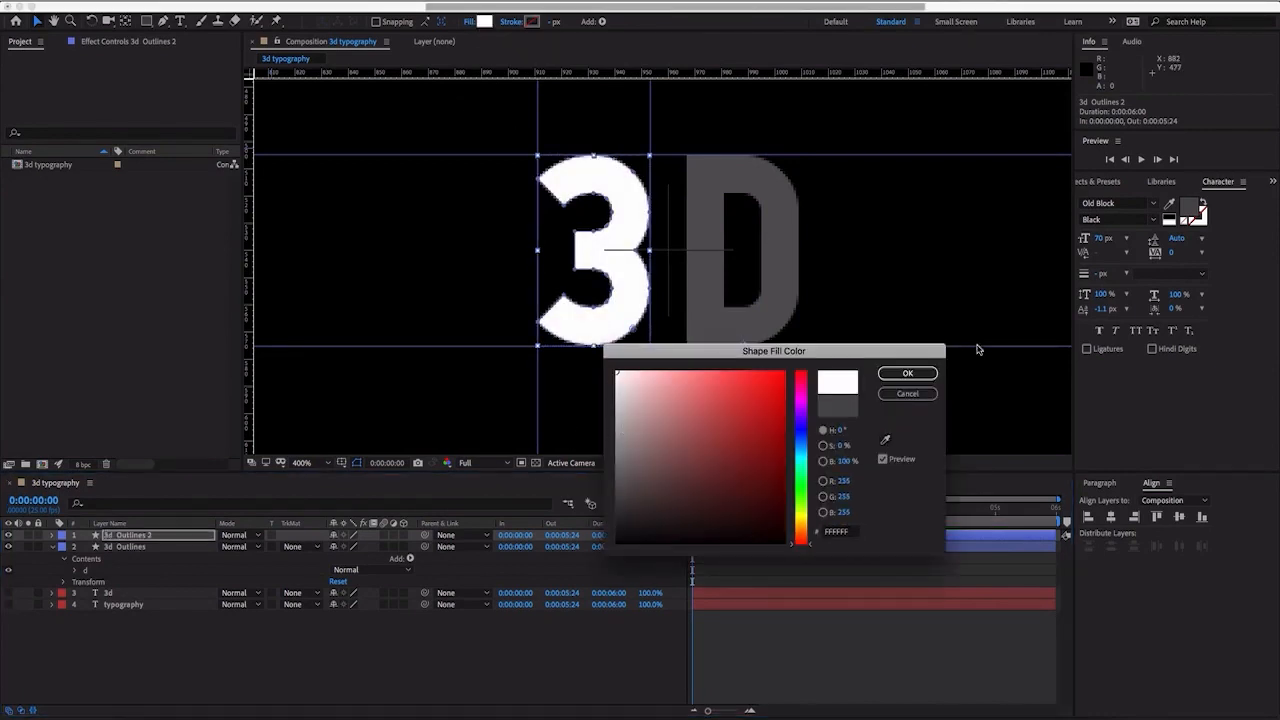
pyautogui.click(907, 373)
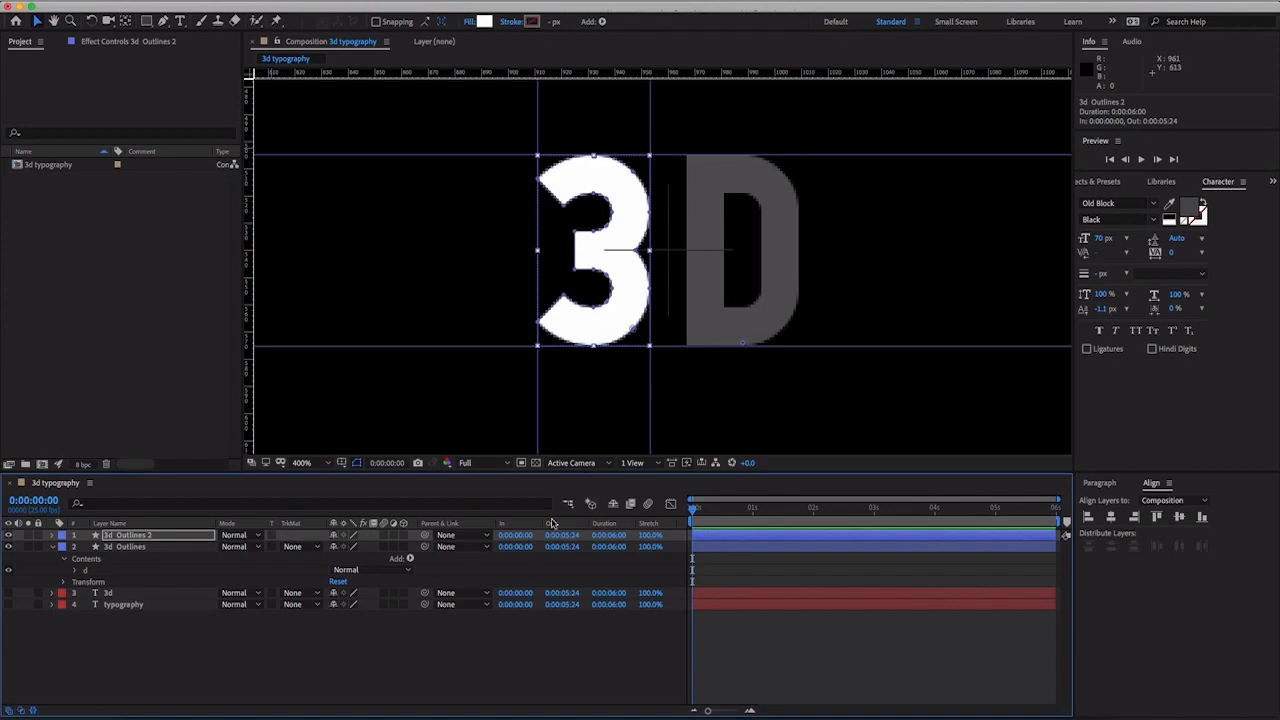
# - Change the fill colour of the 3d Outlines layer holding the "D" to white (FFFFFF)
pyautogui.click(141, 548)
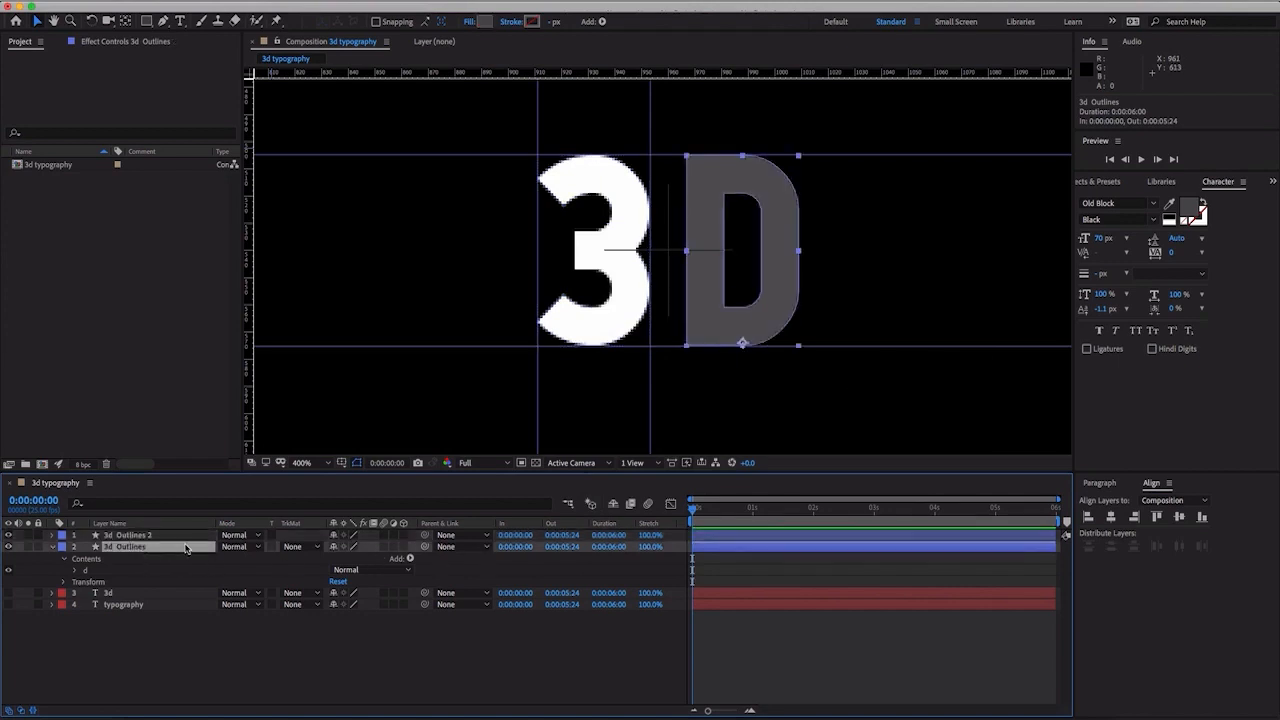
pyautogui.click(485, 21)
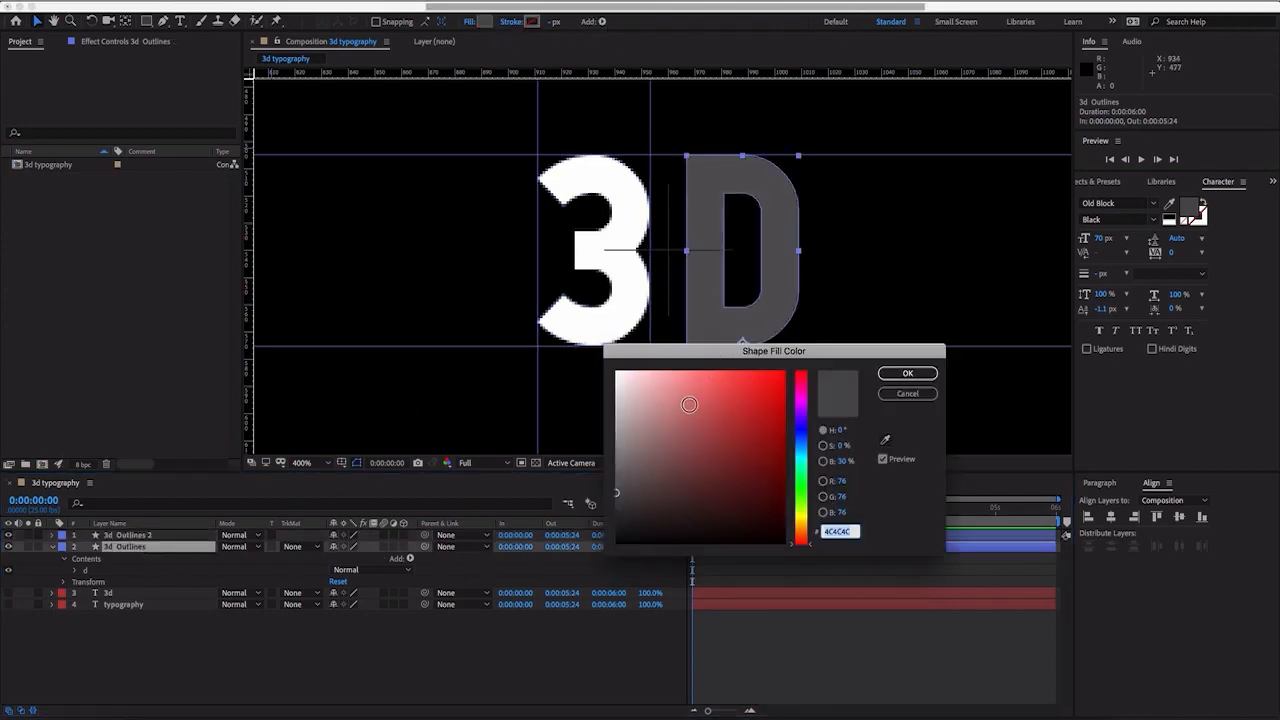
pyautogui.moveTo(694, 400); pyautogui.dragTo(614, 370)
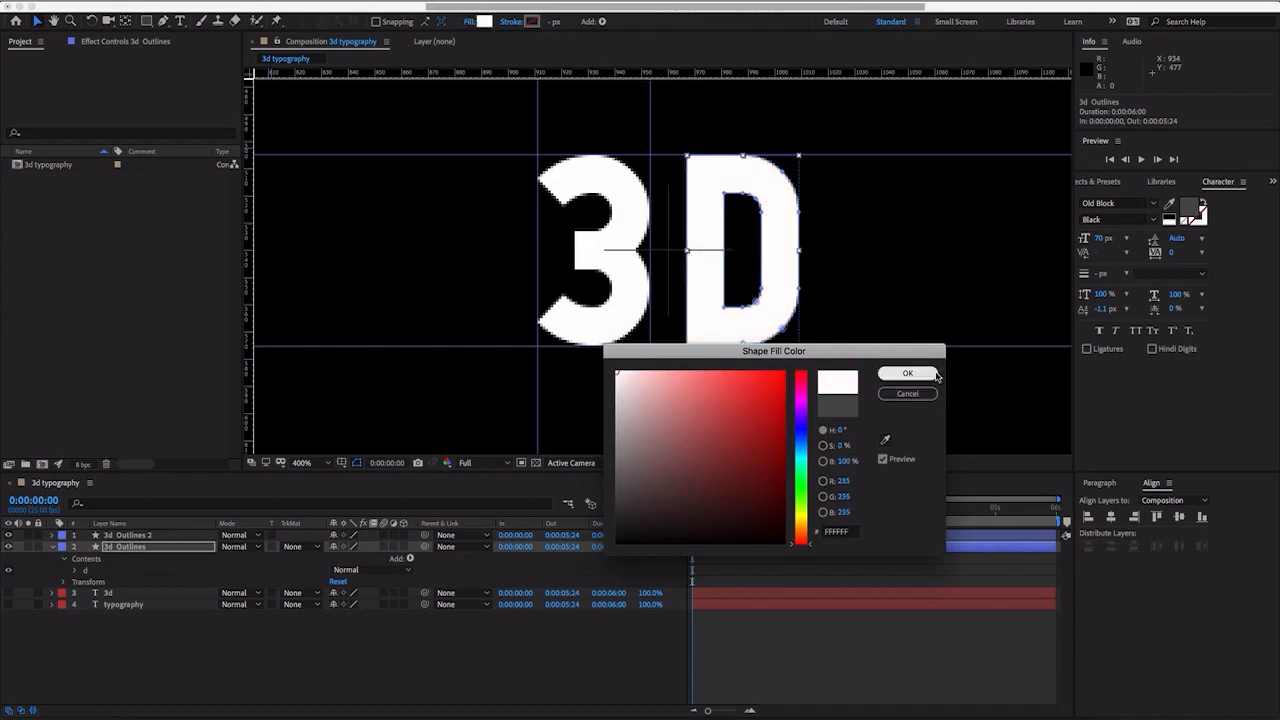
pyautogui.click(907, 373)
# - Expand the 3d Outlines 2 layer, select the Path of the "3" and lock the guides
pyautogui.click(126, 537)
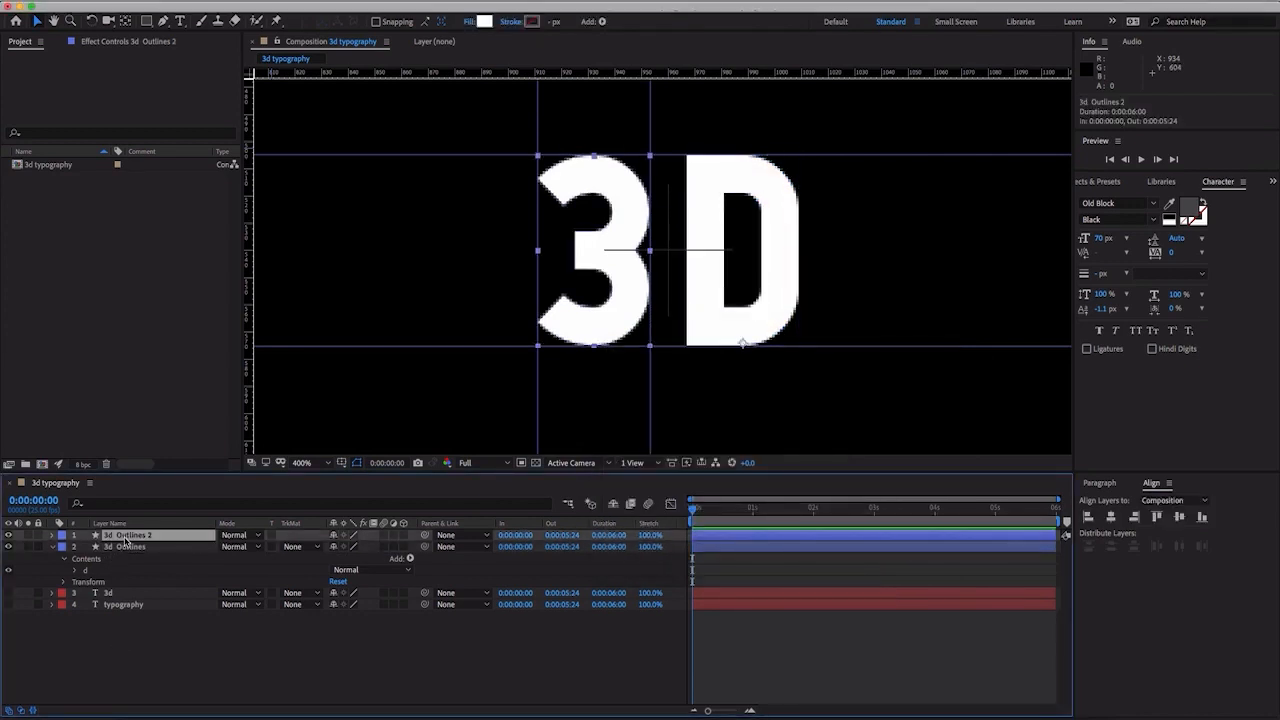
pyautogui.click(52, 536)
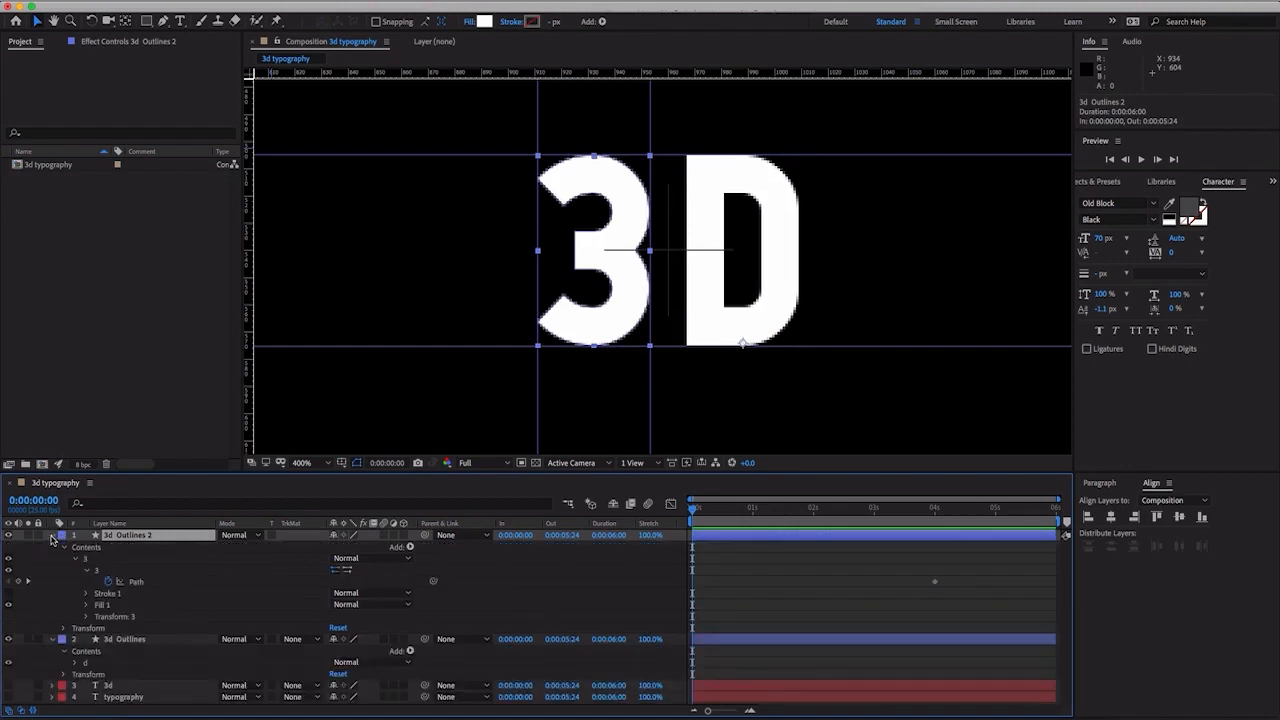
pyautogui.click(143, 584)
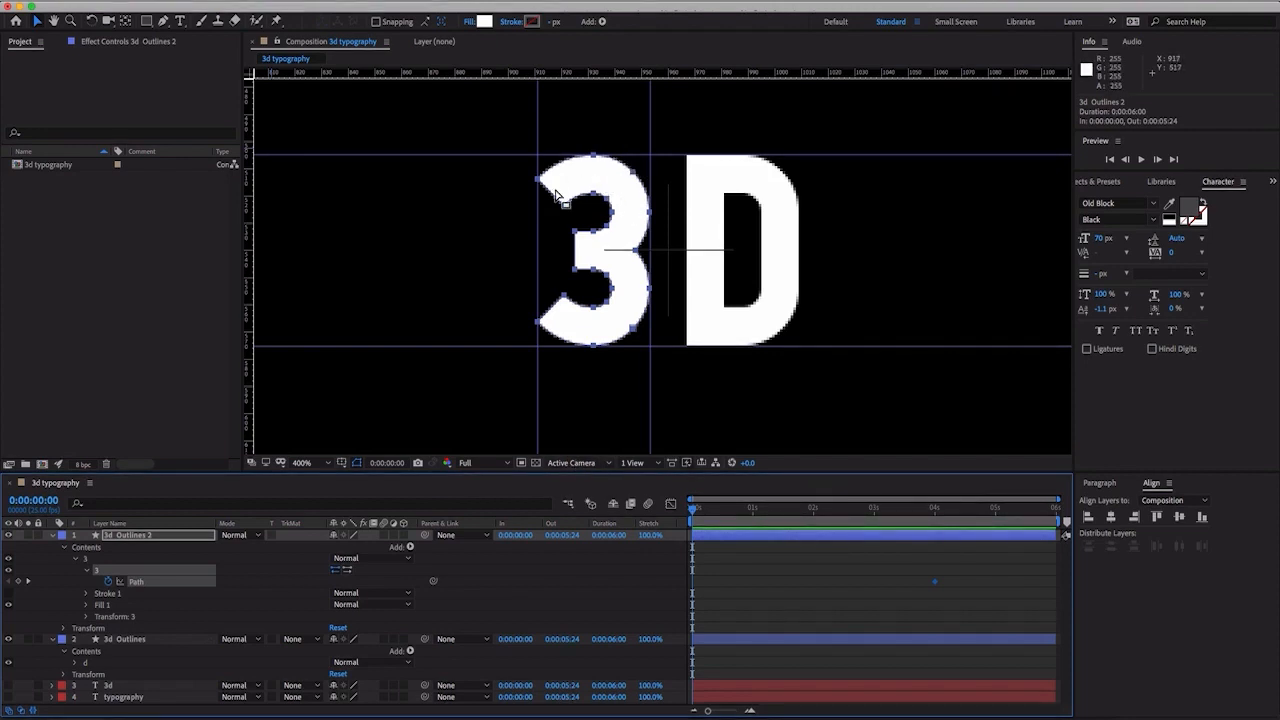
pyautogui.press('.')
pyautogui.press(',')
pyautogui.click(384, 2)
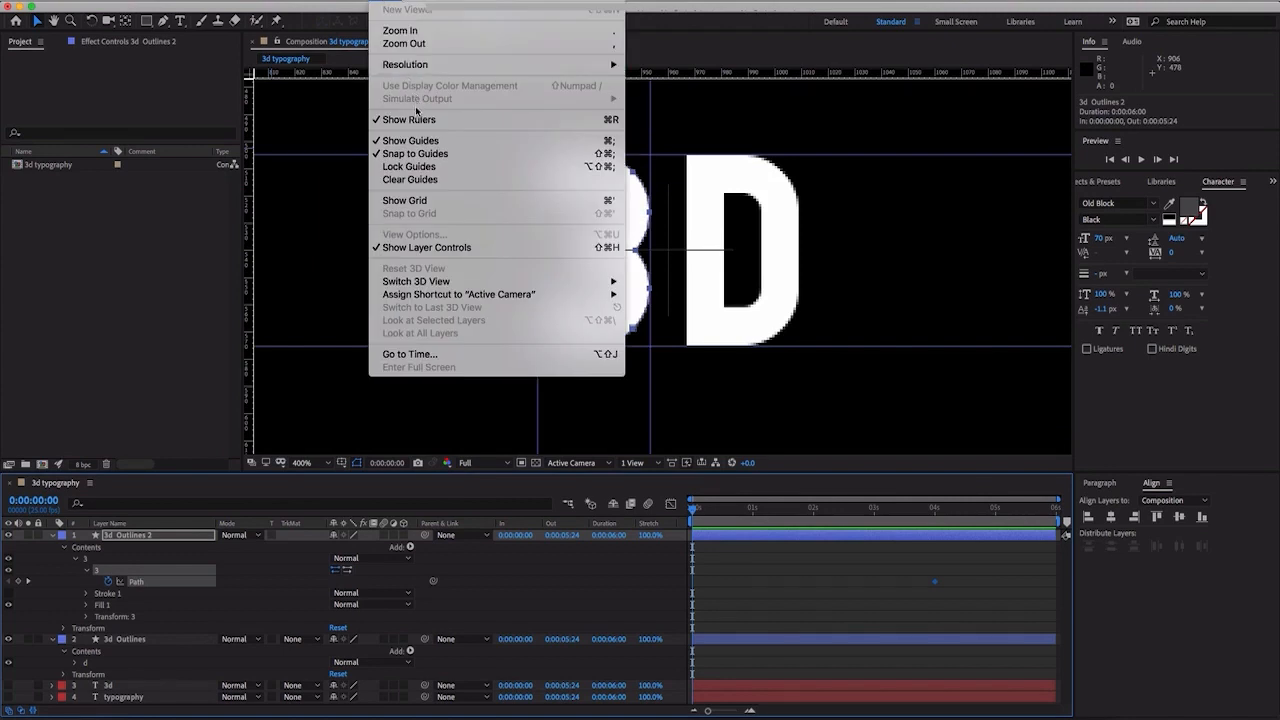
pyautogui.click(405, 167)
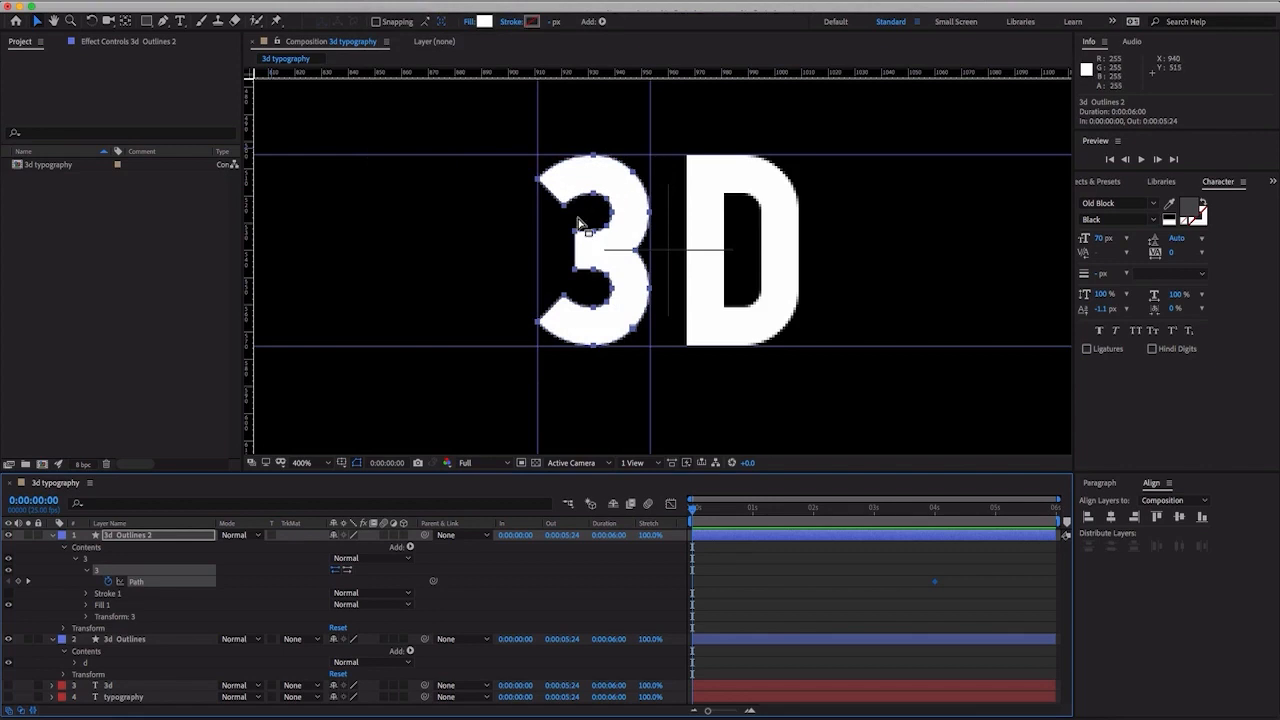
# - Move the upper-left tip vertex of the "3" straight up to the corner where the left and top guides cross
pyautogui.click(171, 593)
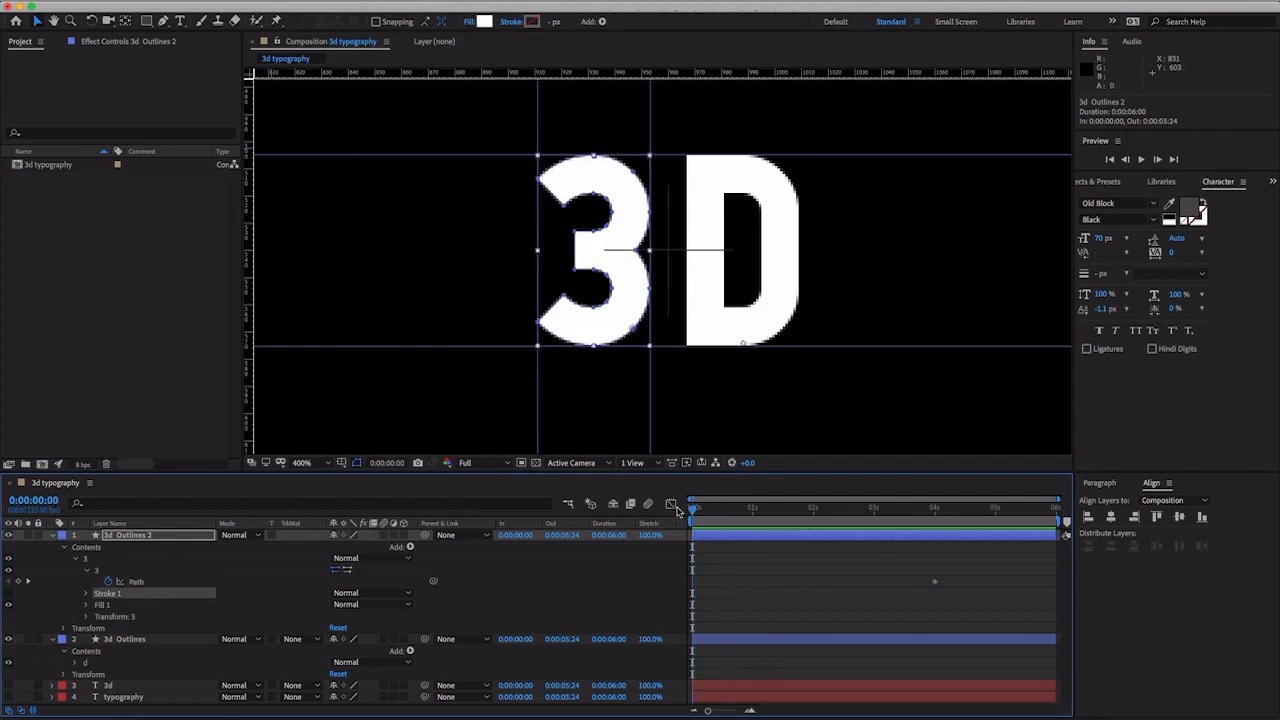
pyautogui.click(137, 582)
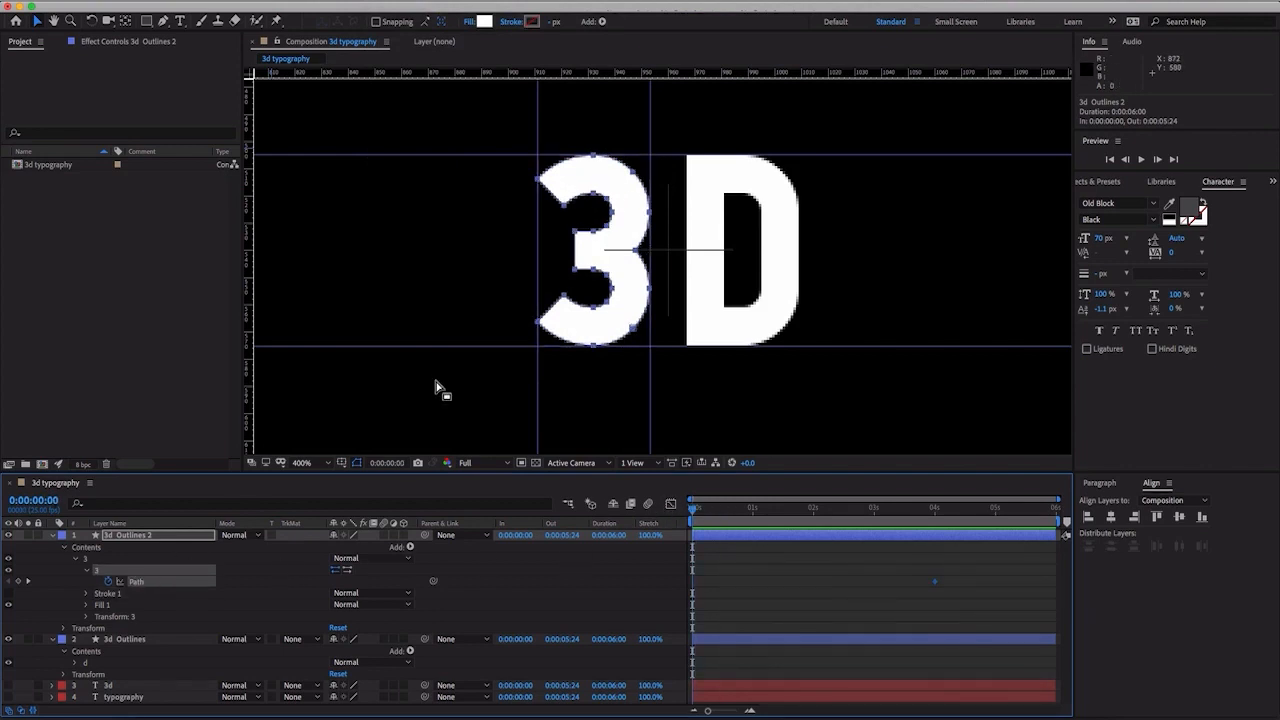
pyautogui.scroll(1, 540, 230)
pyautogui.click(548, 223)
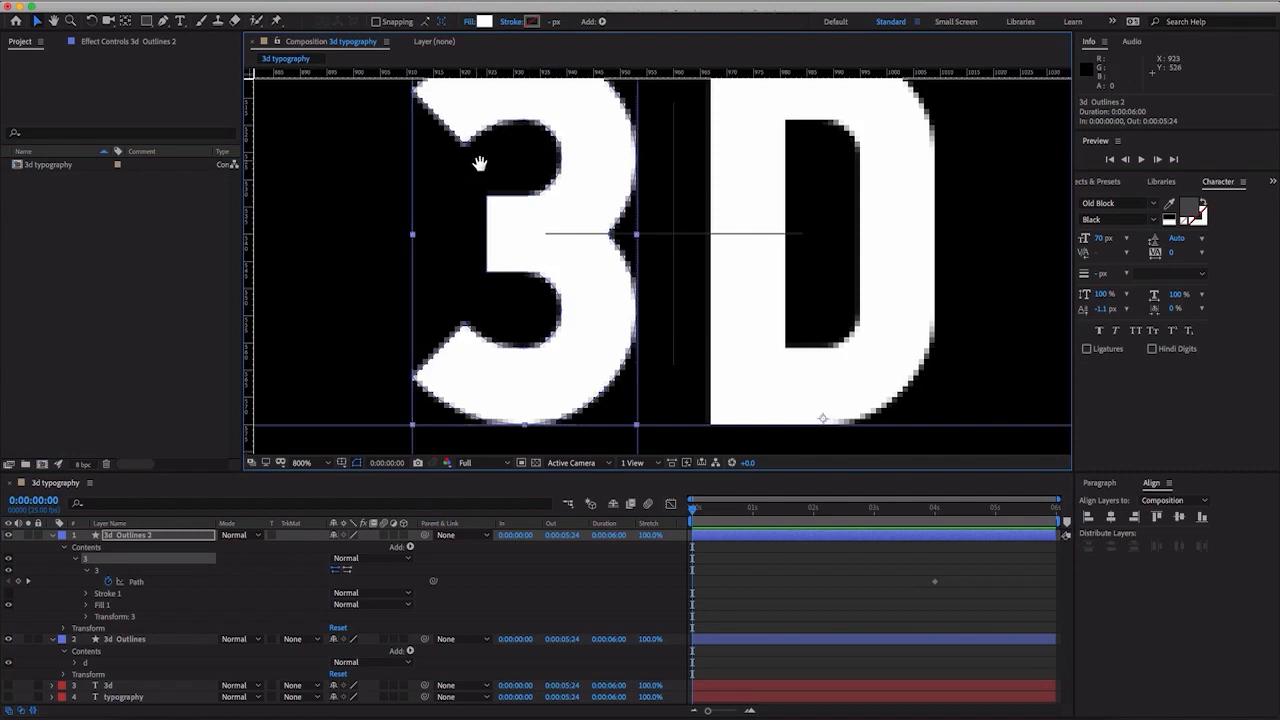
pyautogui.moveTo(479, 166); pyautogui.dragTo(657, 271)
pyautogui.scroll(1, 613, 210)
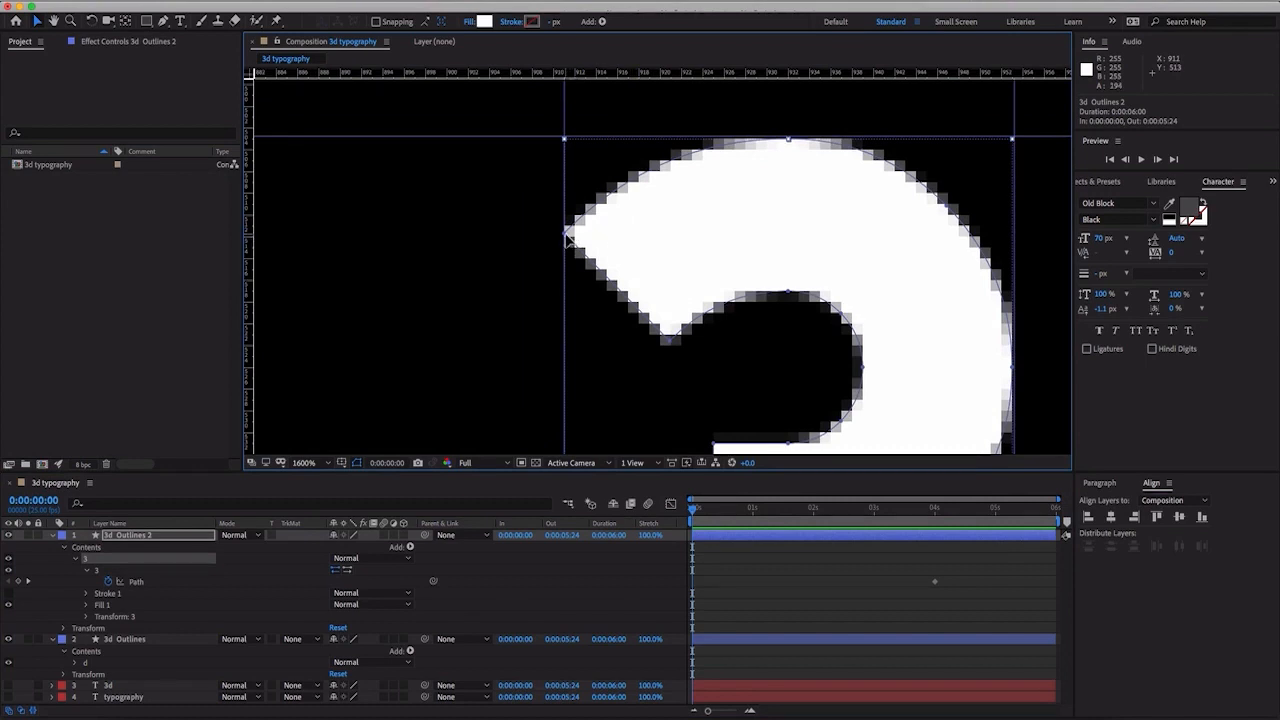
pyautogui.moveTo(568, 236); pyautogui.dragTo(568, 143)
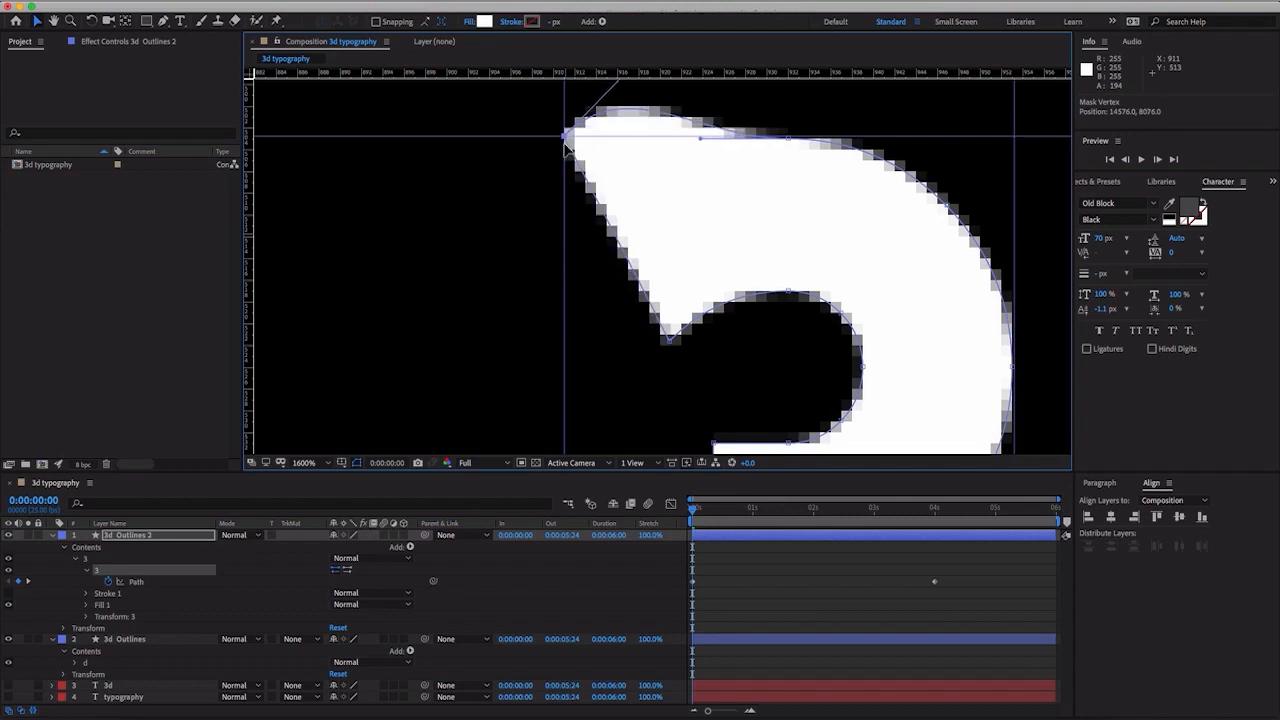
# - Flatten the top edge of the "3" along the top guide and move its upper-right curve vertex to the top and right guides' corner
pyautogui.press(',')
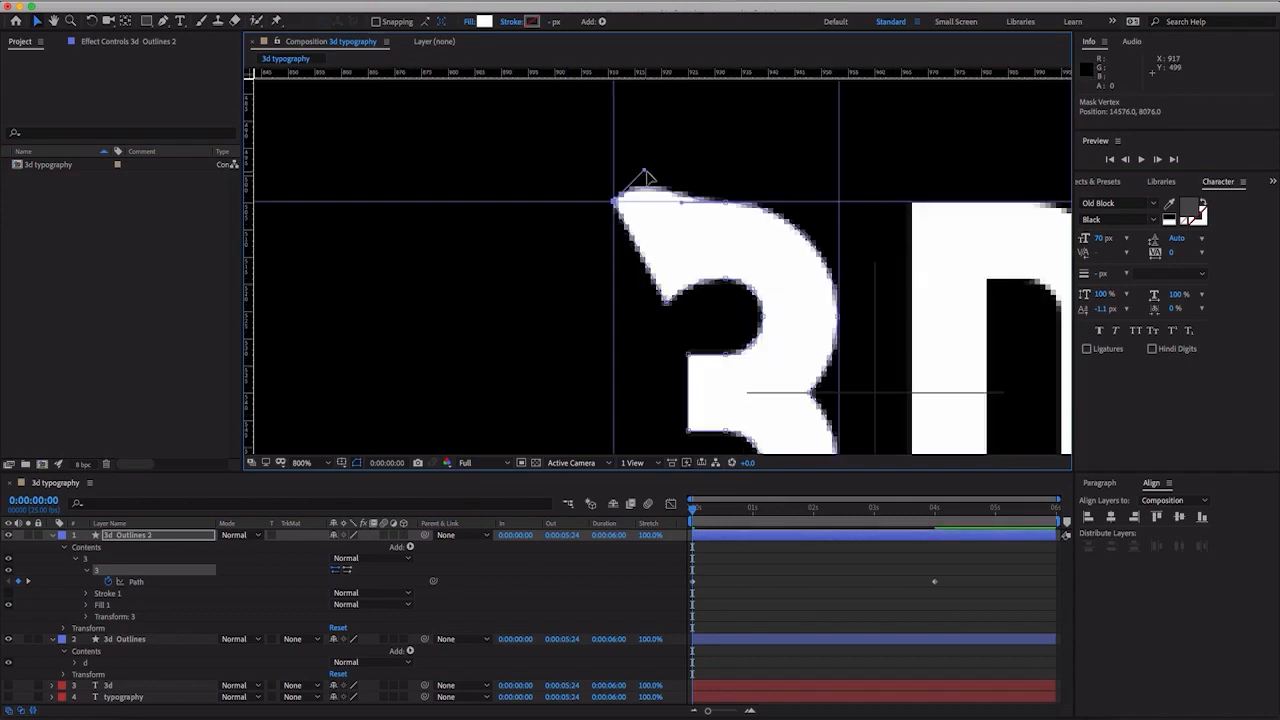
pyautogui.moveTo(648, 186); pyautogui.dragTo(650, 194)
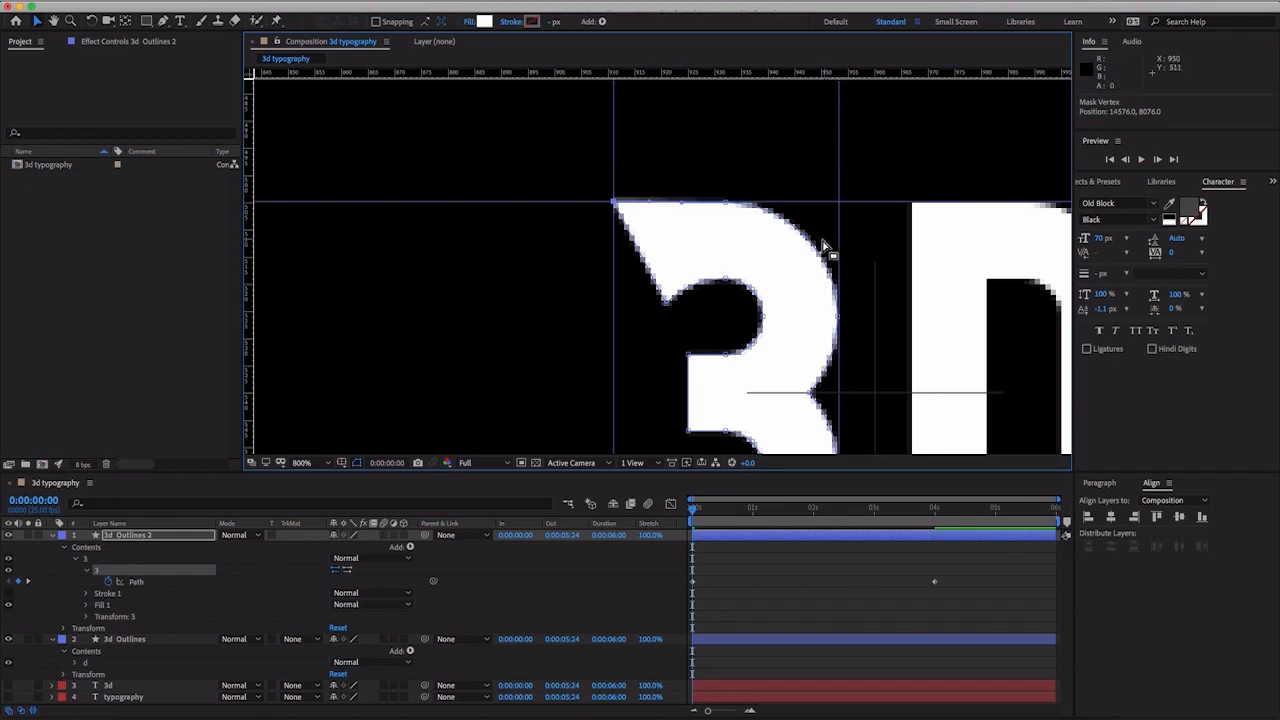
pyautogui.moveTo(806, 238); pyautogui.dragTo(843, 221)
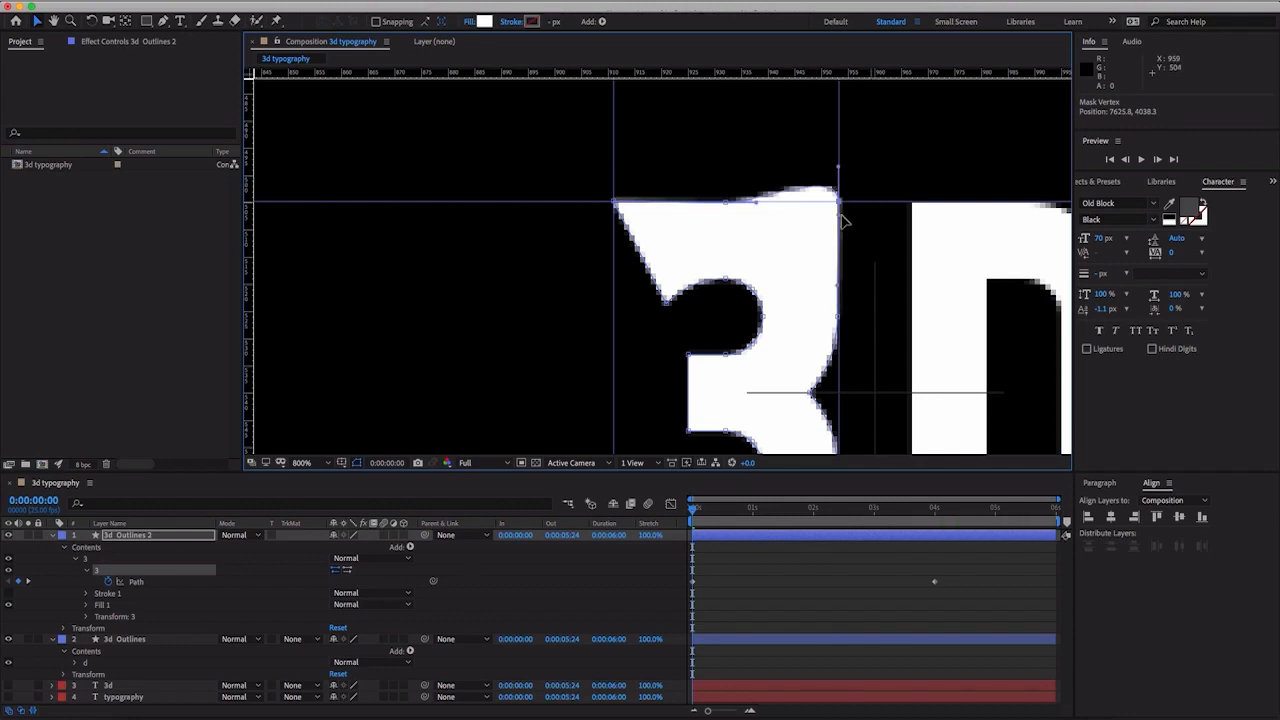
pyautogui.moveTo(840, 172); pyautogui.dragTo(838, 198)
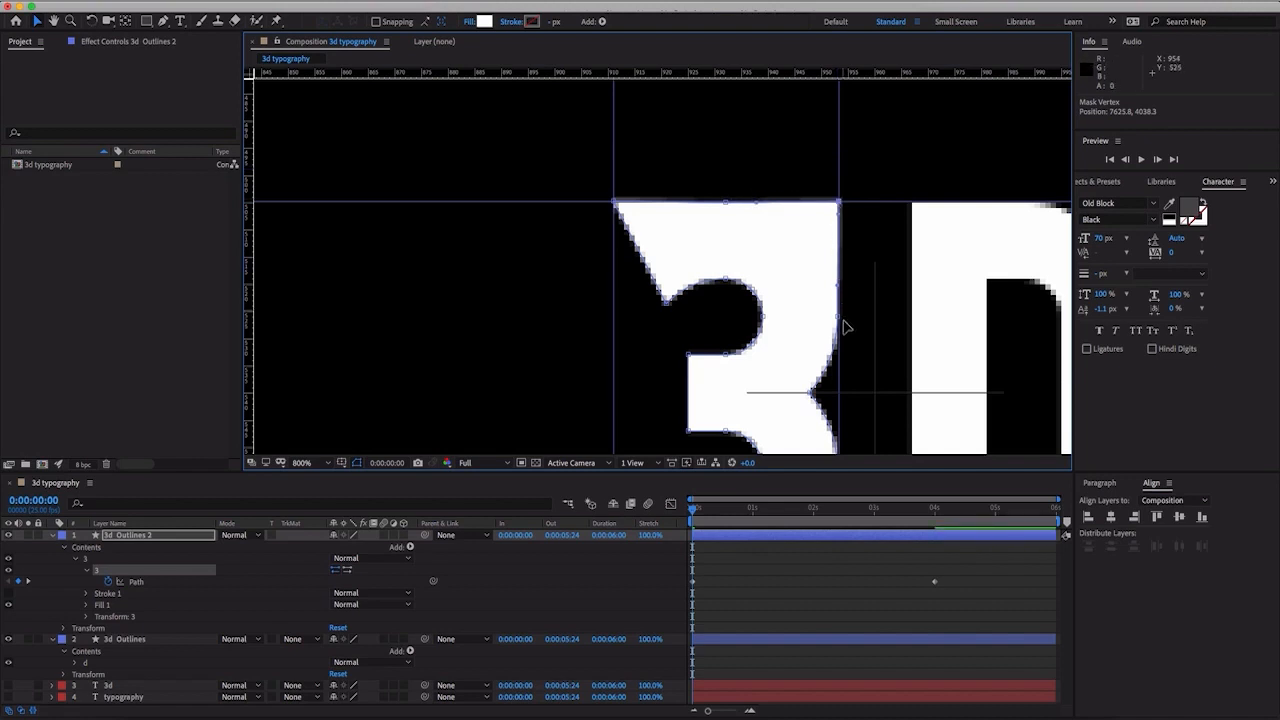
# - Move the lower-right curve vertex and lower-left tip of the "3" to the corners where the bottom guide crosses the side guides
pyautogui.press(',')
pyautogui.moveTo(766, 337); pyautogui.dragTo(789, 194)
pyautogui.press('.')
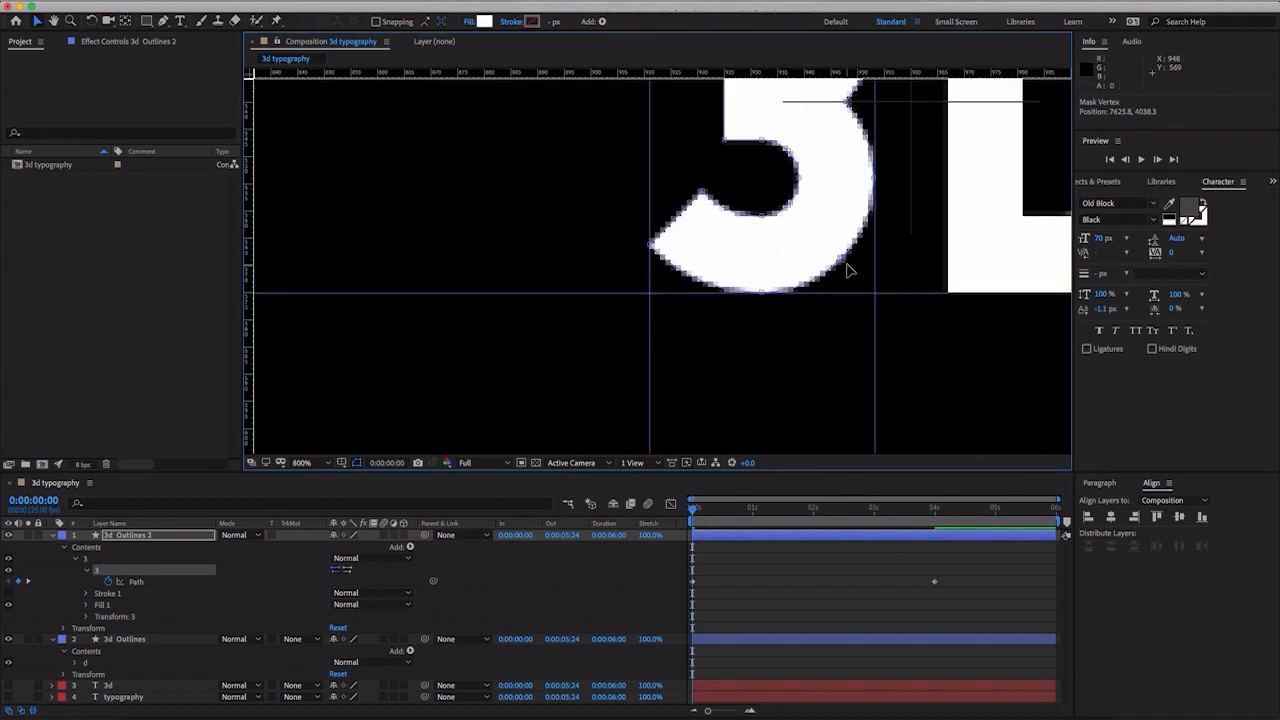
pyautogui.moveTo(843, 268); pyautogui.dragTo(876, 294)
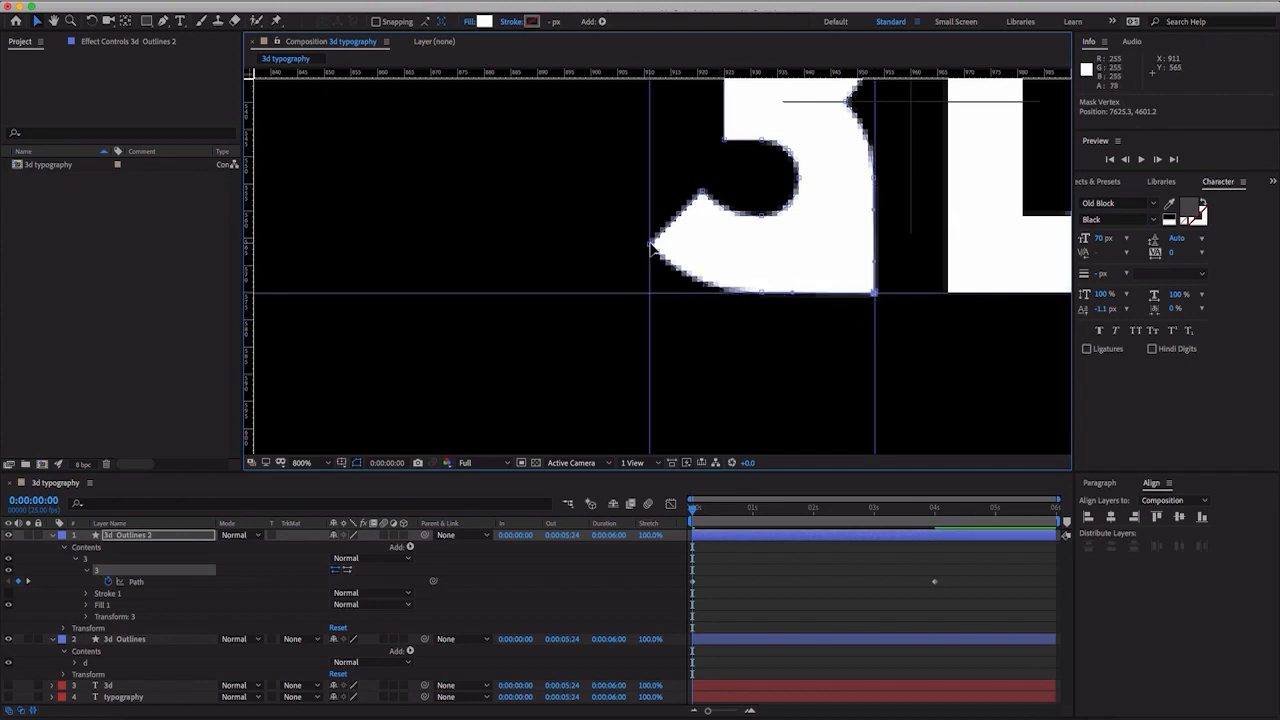
pyautogui.moveTo(650, 246); pyautogui.dragTo(651, 295)
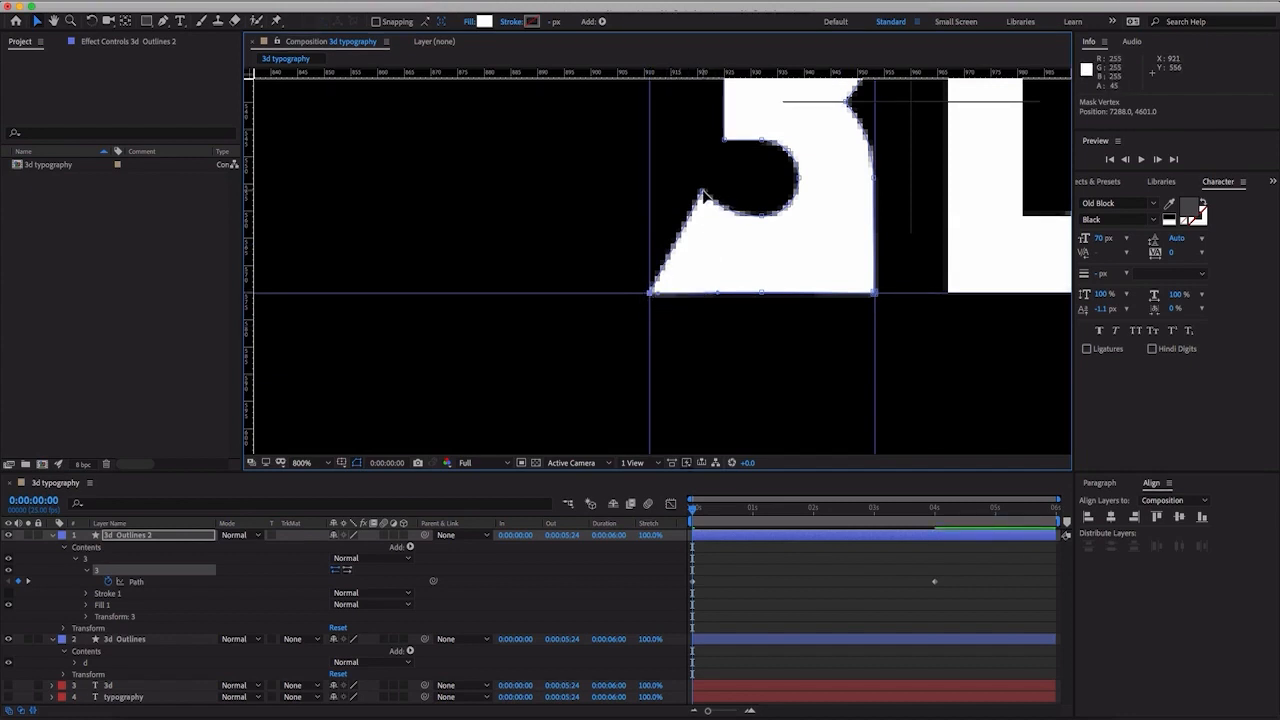
# - Move the lower and upper inner tip vertices of the "3" horizontally onto the left guide
pyautogui.moveTo(702, 192); pyautogui.dragTo(656, 194)
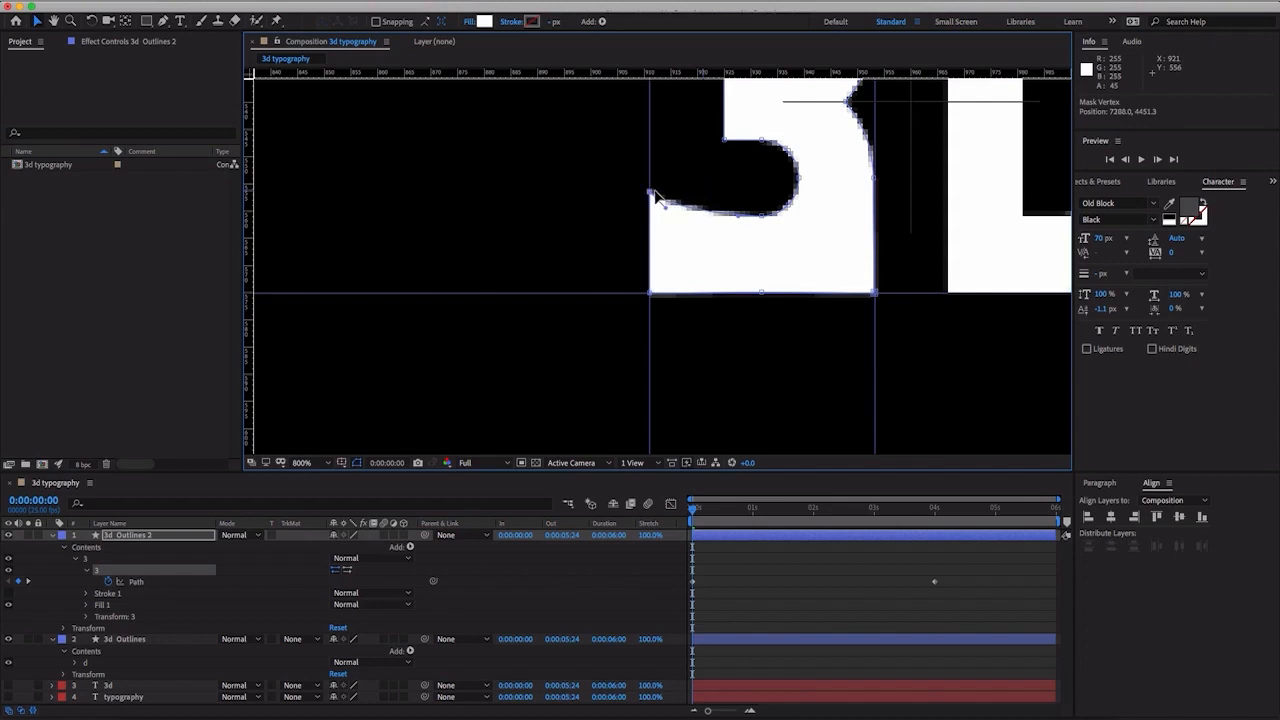
pyautogui.press('.')
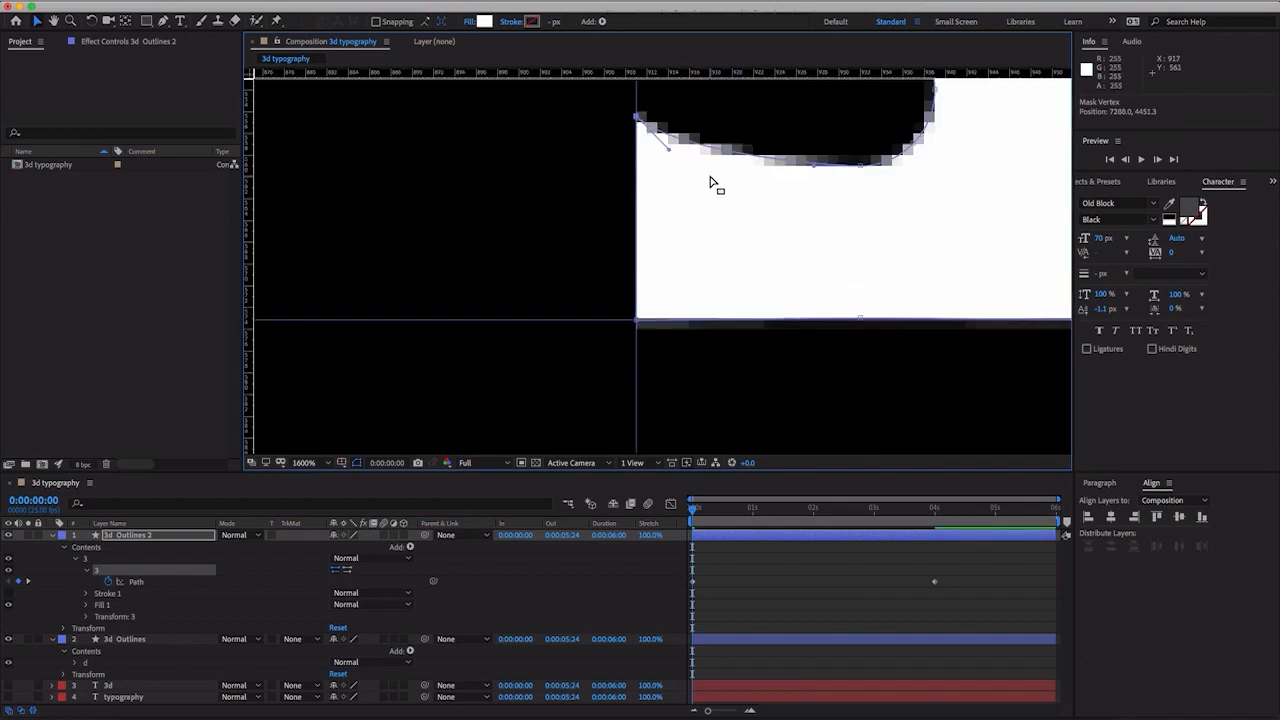
pyautogui.press(',')
pyautogui.press(',')
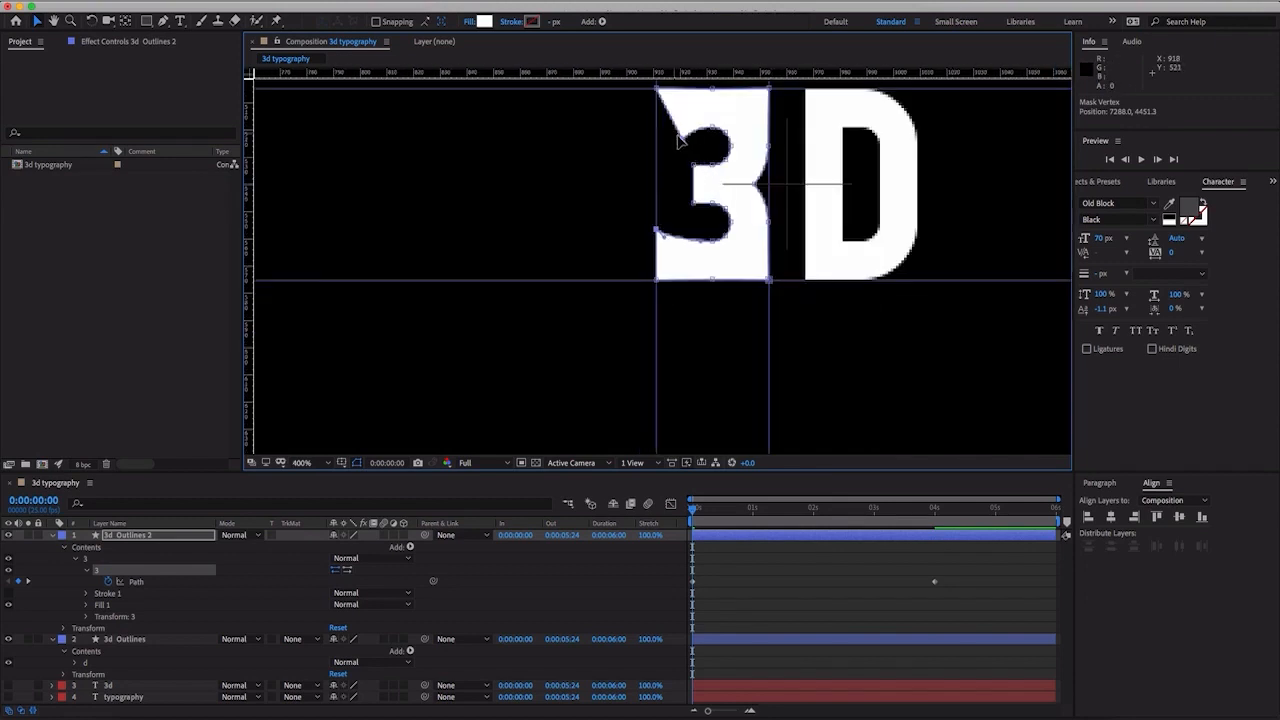
pyautogui.moveTo(679, 141); pyautogui.dragTo(657, 137)
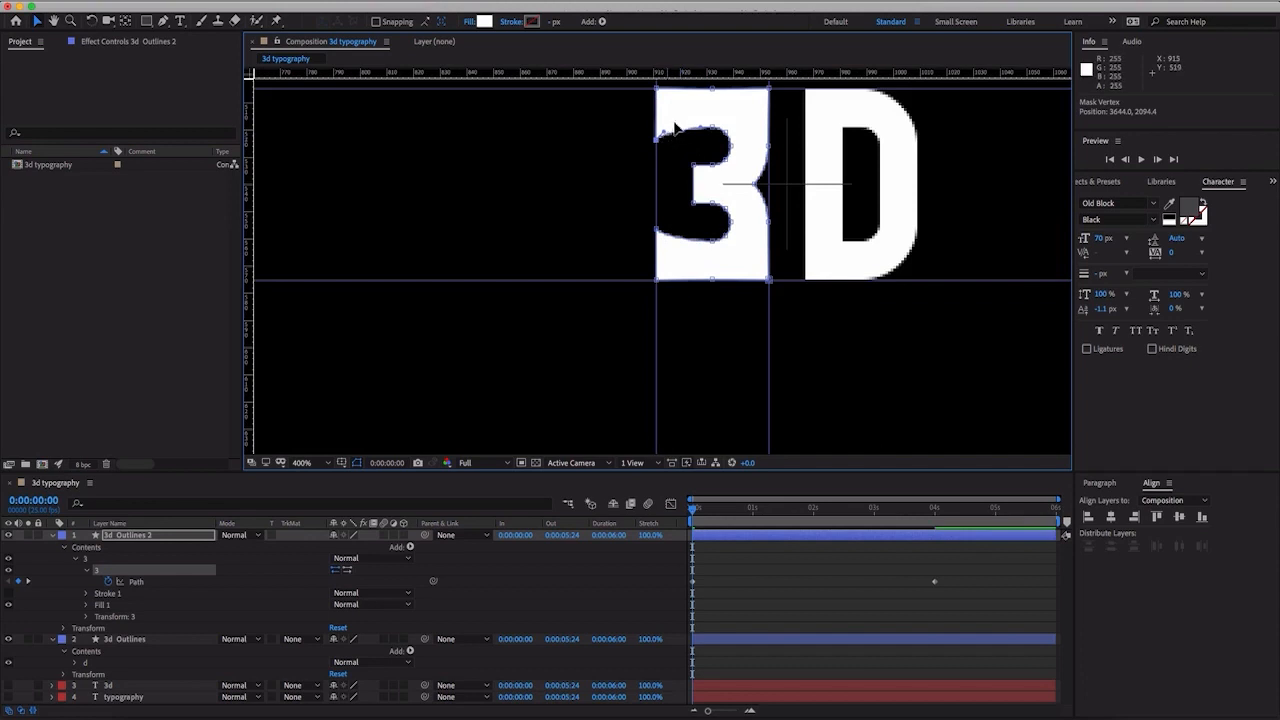
# - Extend the middle arm of the "3" by moving both of its left end vertices horizontally onto the left guide
pyautogui.press('.')
pyautogui.press('space')
pyautogui.moveTo(689, 126); pyautogui.dragTo(717, 243)
pyautogui.press('.')
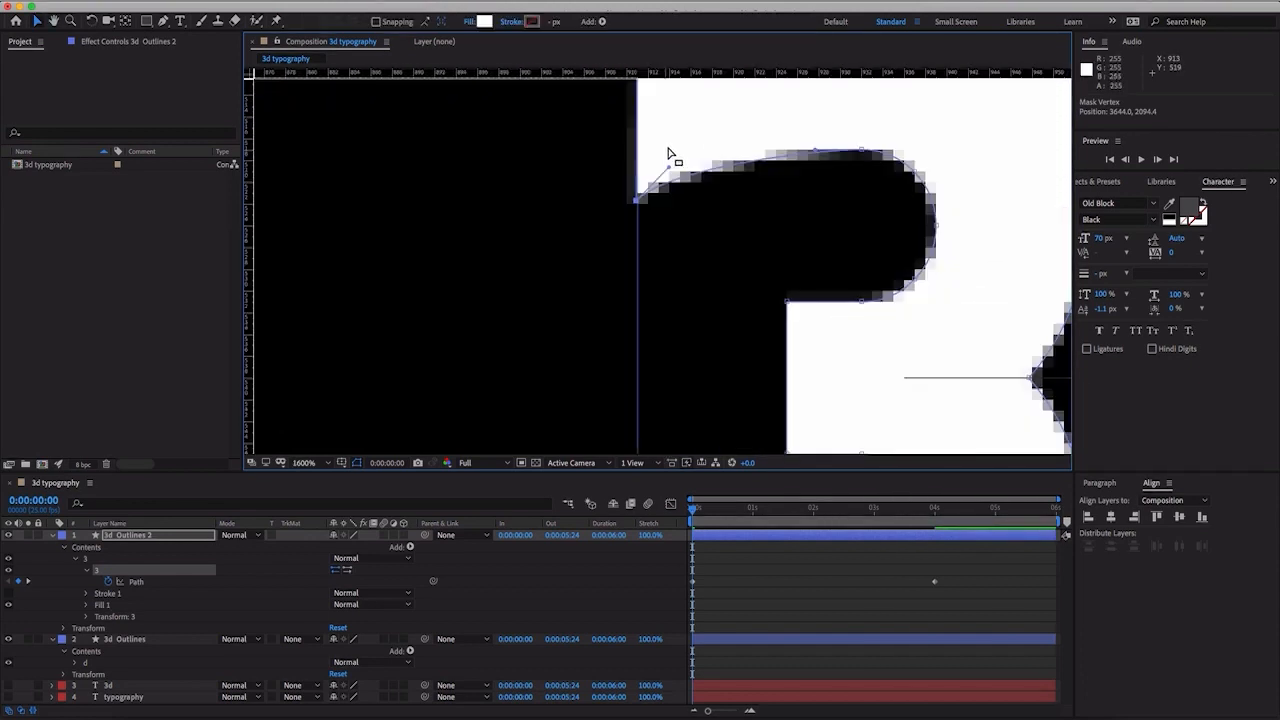
pyautogui.press('space')
pyautogui.moveTo(669, 160); pyautogui.dragTo(686, 134)
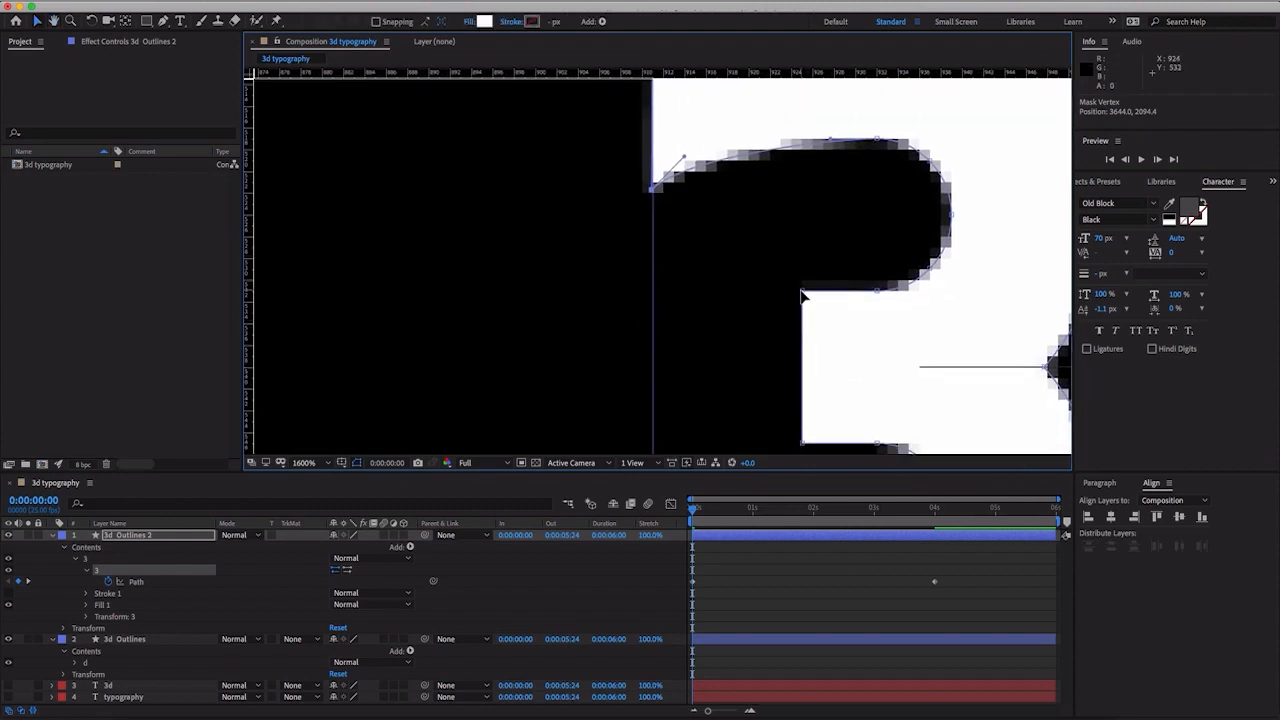
pyautogui.moveTo(806, 293); pyautogui.dragTo(656, 296)
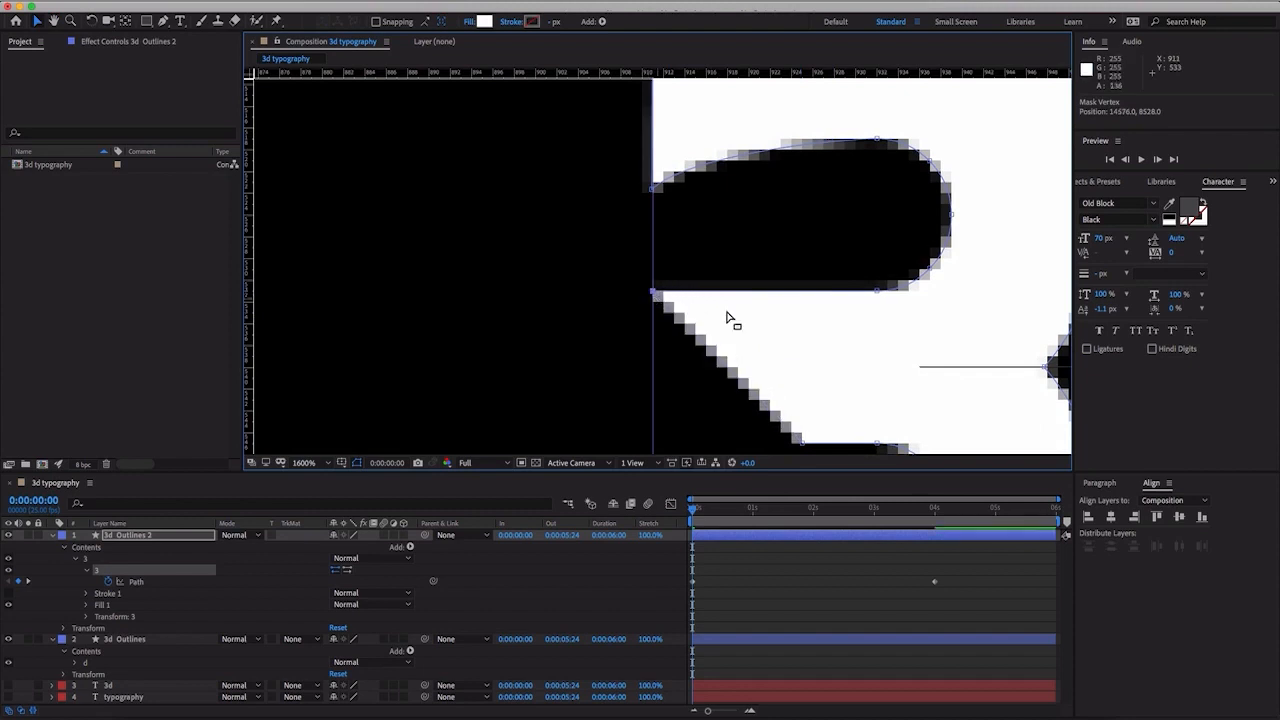
pyautogui.press(',')
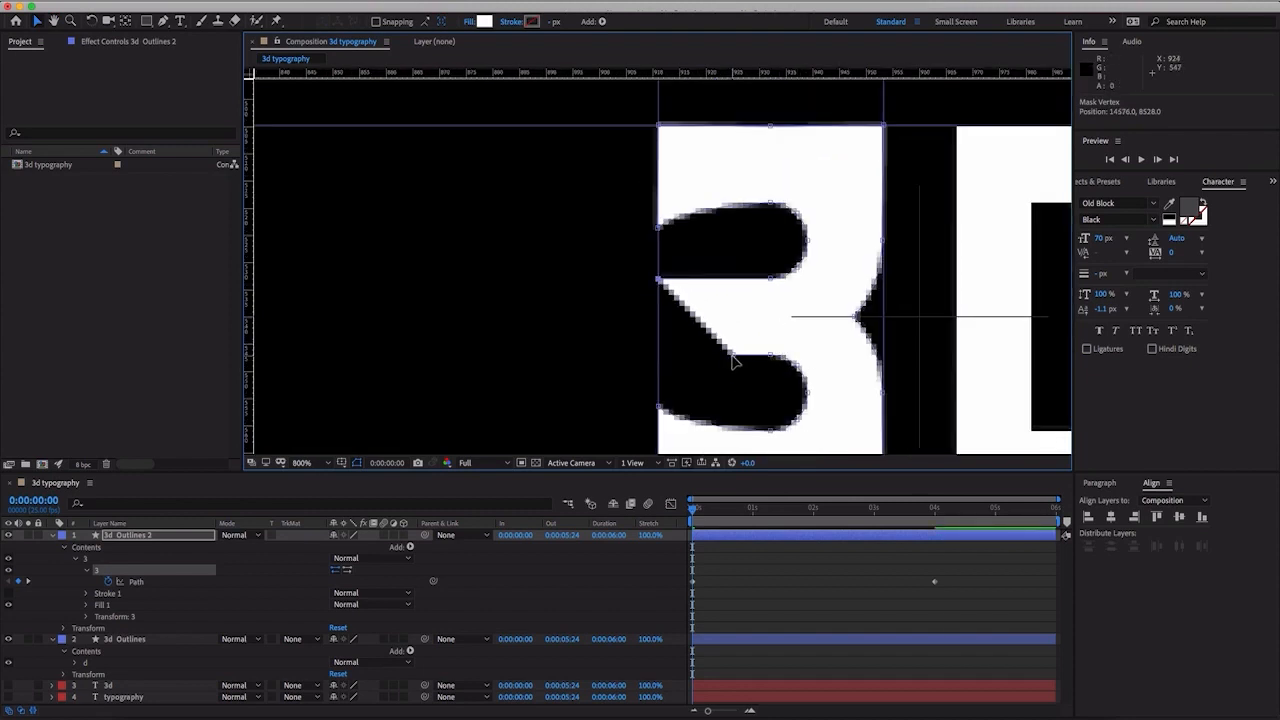
pyautogui.moveTo(733, 360); pyautogui.dragTo(659, 360)
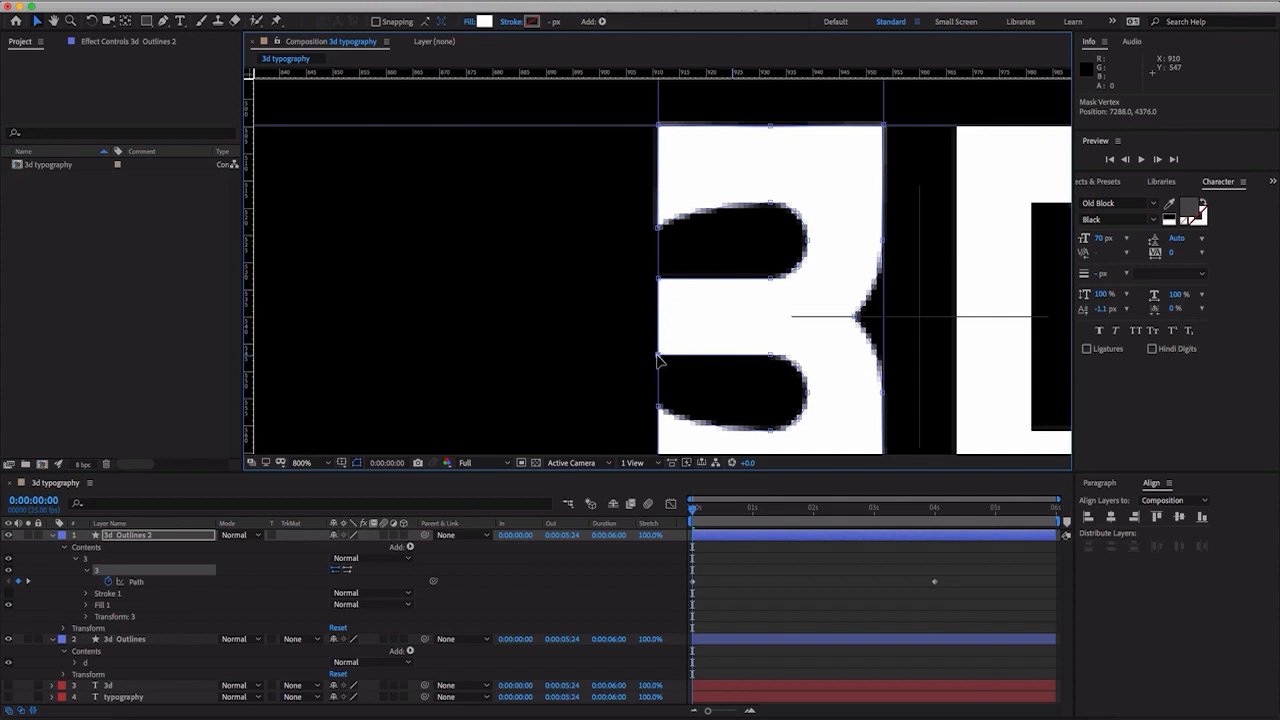
pyautogui.doubleClick(809, 244)
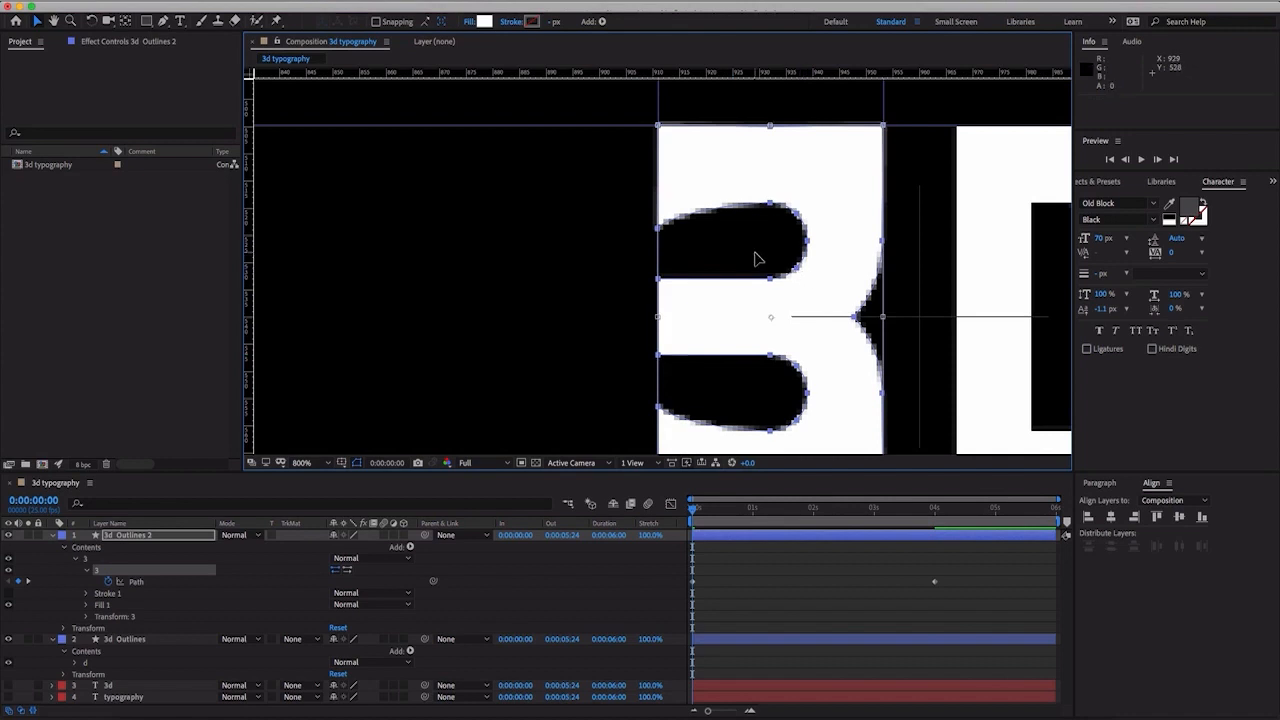
pyautogui.click(570, 586)
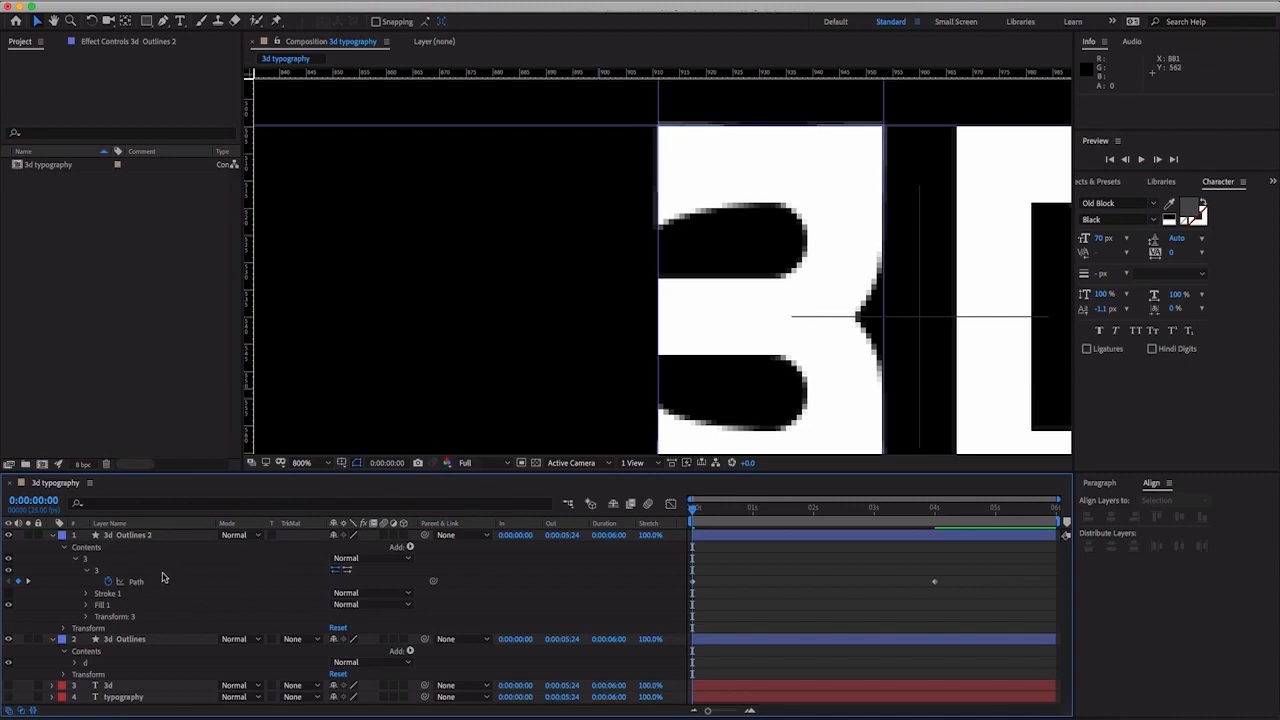
pyautogui.click(163, 578)
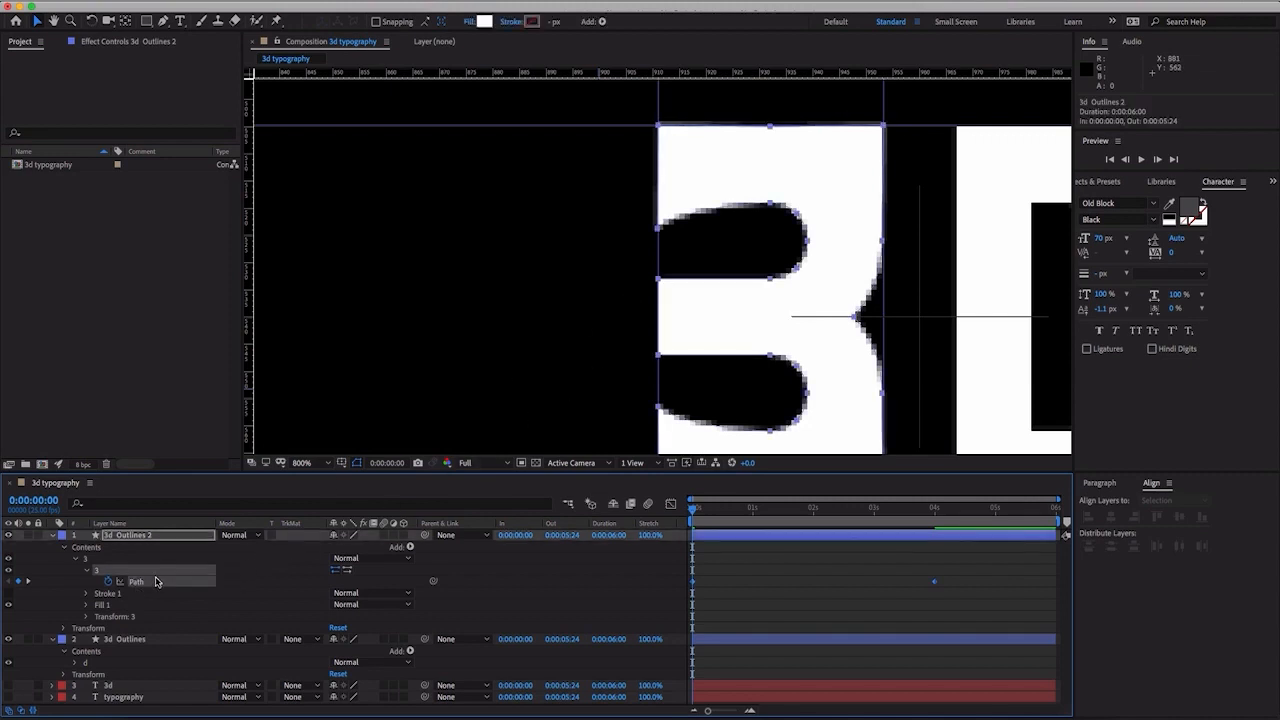
pyautogui.click(760, 248)
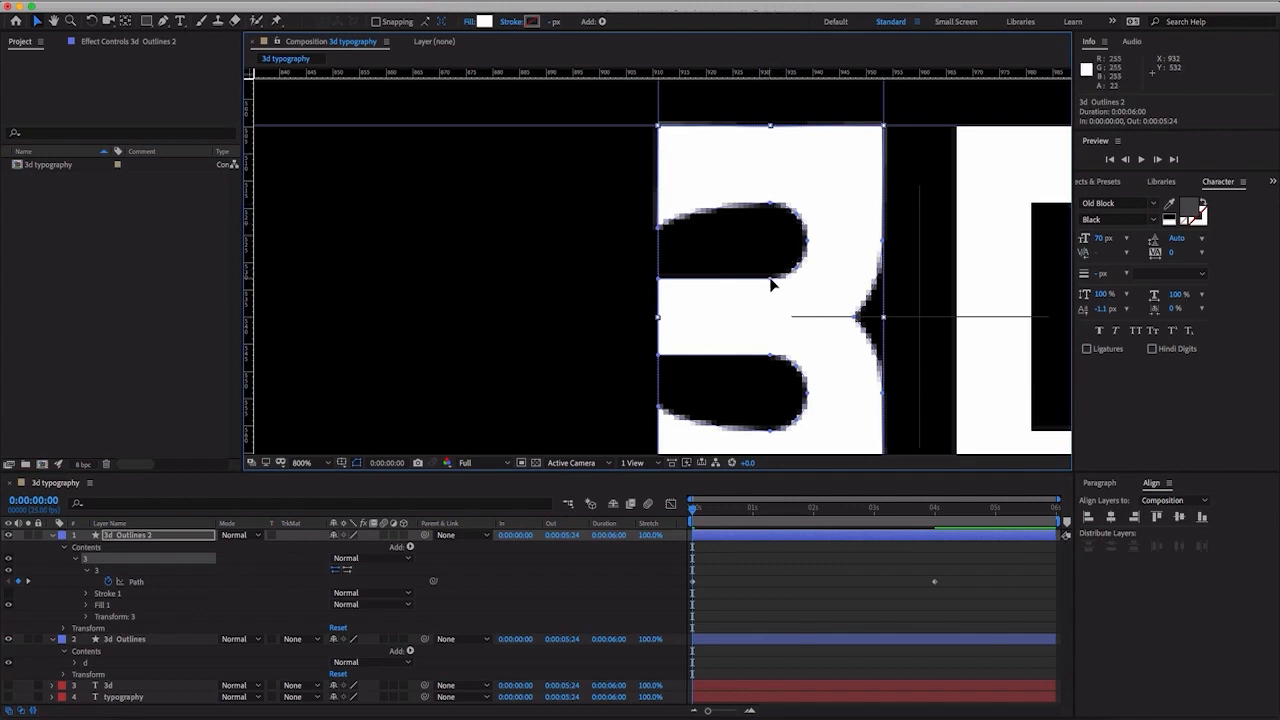
# - Close the upper opening of the "3" by moving its five inner curve vertices one by one onto the left guide
pyautogui.moveTo(770, 278); pyautogui.dragTo(657, 280)
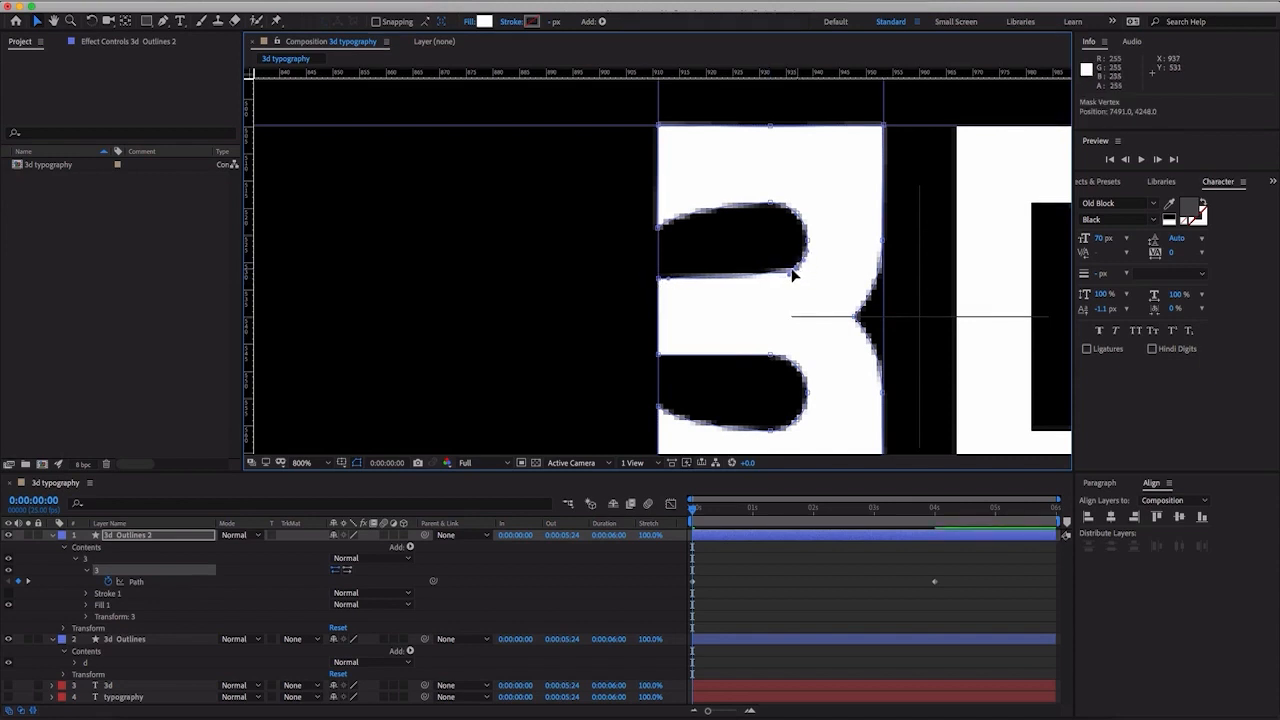
pyautogui.moveTo(793, 275); pyautogui.dragTo(660, 272)
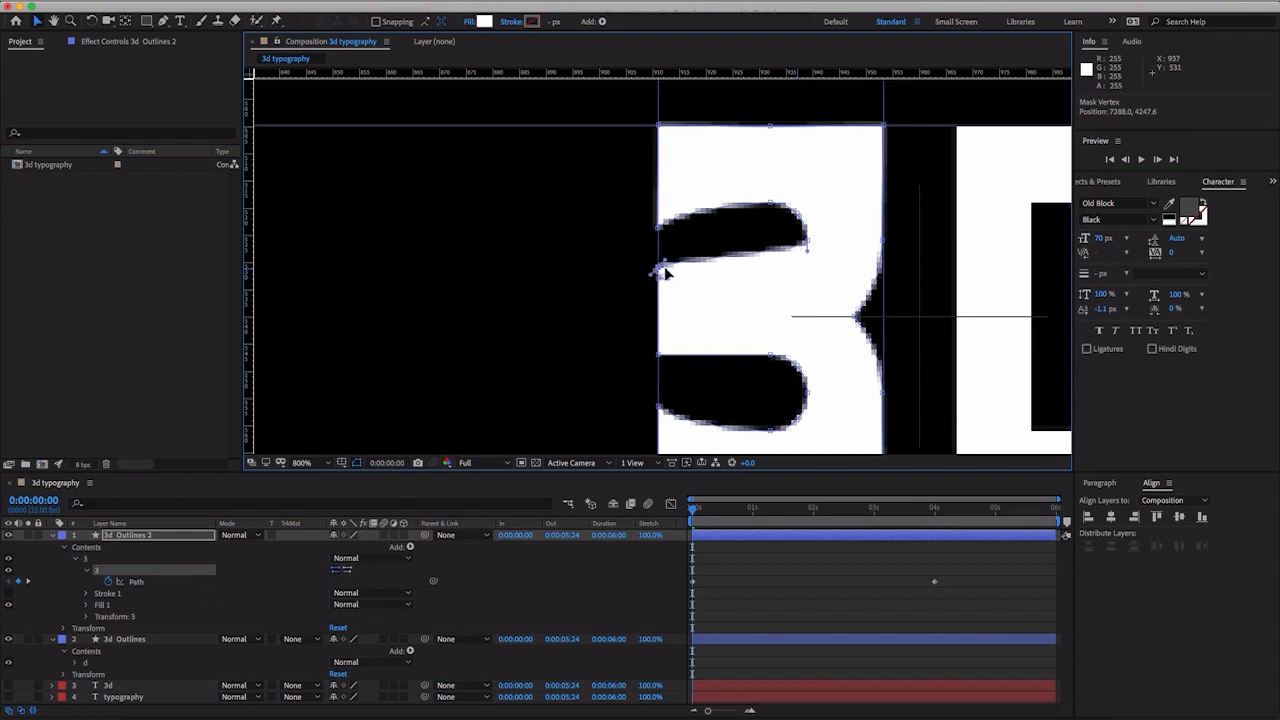
pyautogui.moveTo(806, 244); pyautogui.dragTo(662, 252)
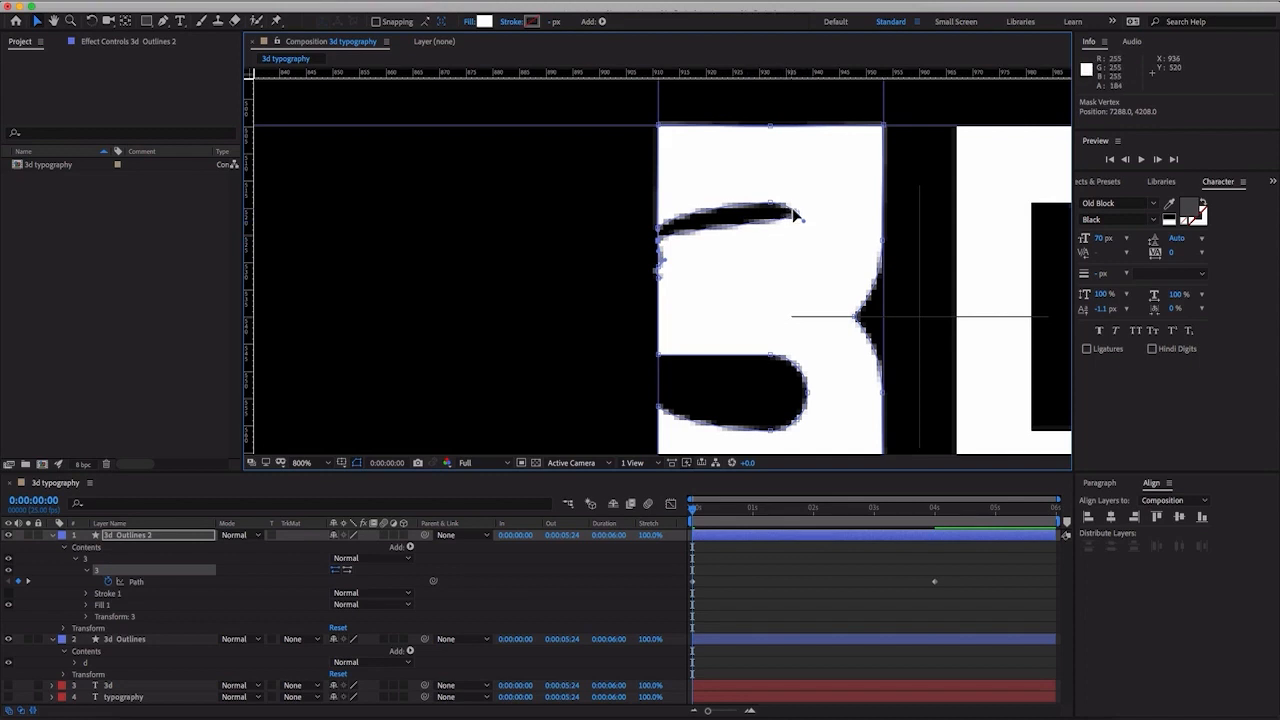
pyautogui.moveTo(799, 215); pyautogui.dragTo(656, 224)
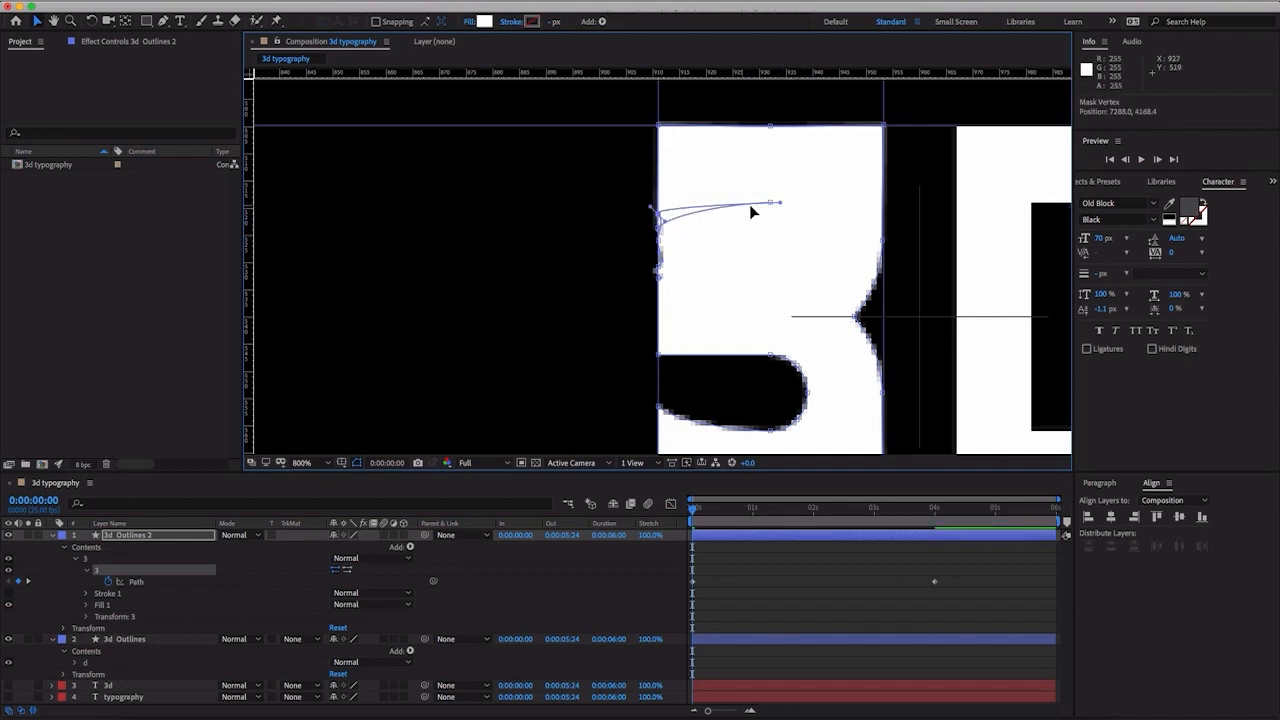
pyautogui.moveTo(774, 206); pyautogui.dragTo(684, 208)
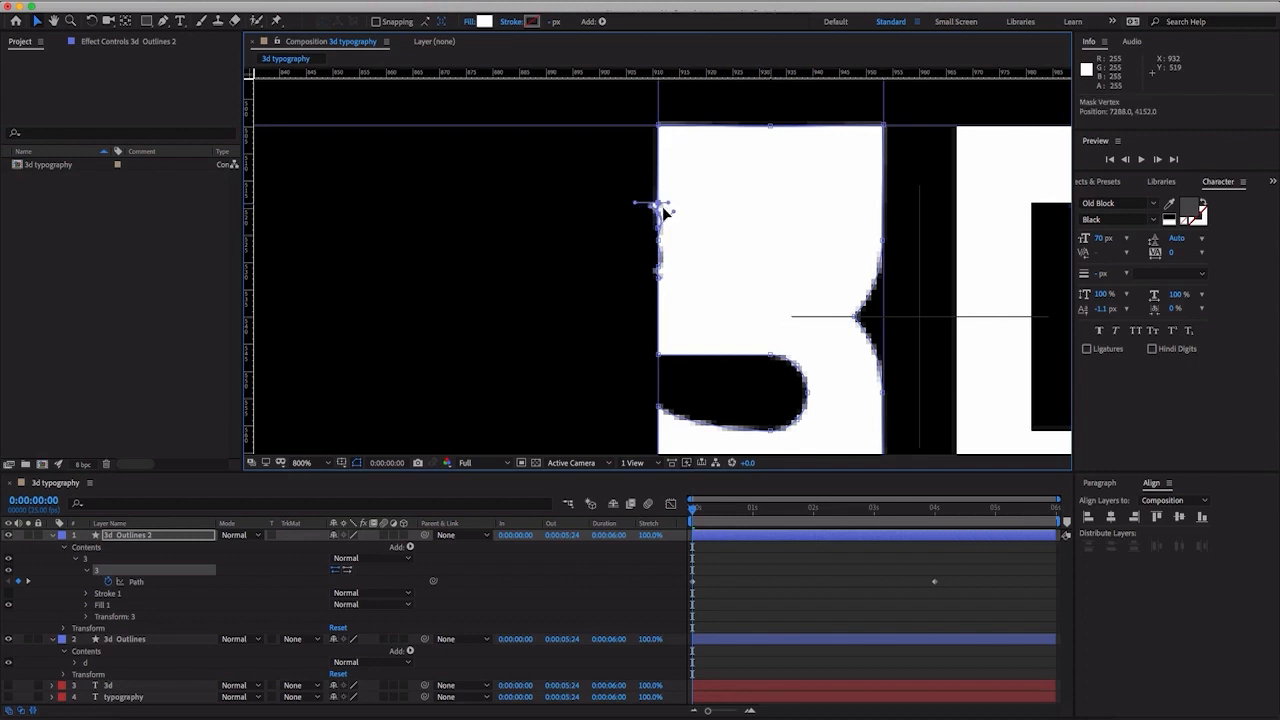
# - Align the Bezier handles of the collapsed upper vertices with the left guide so the edge of the "3" runs straight
pyautogui.press('.')
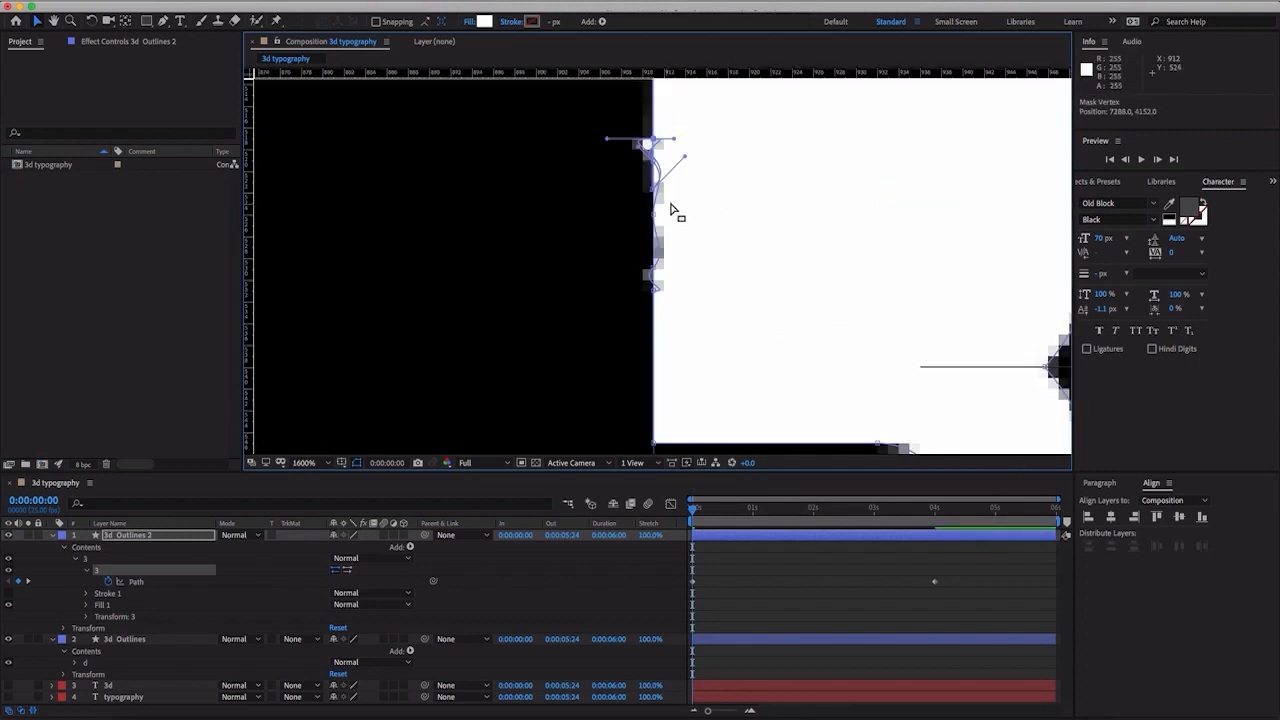
pyautogui.moveTo(686, 197); pyautogui.dragTo(708, 276)
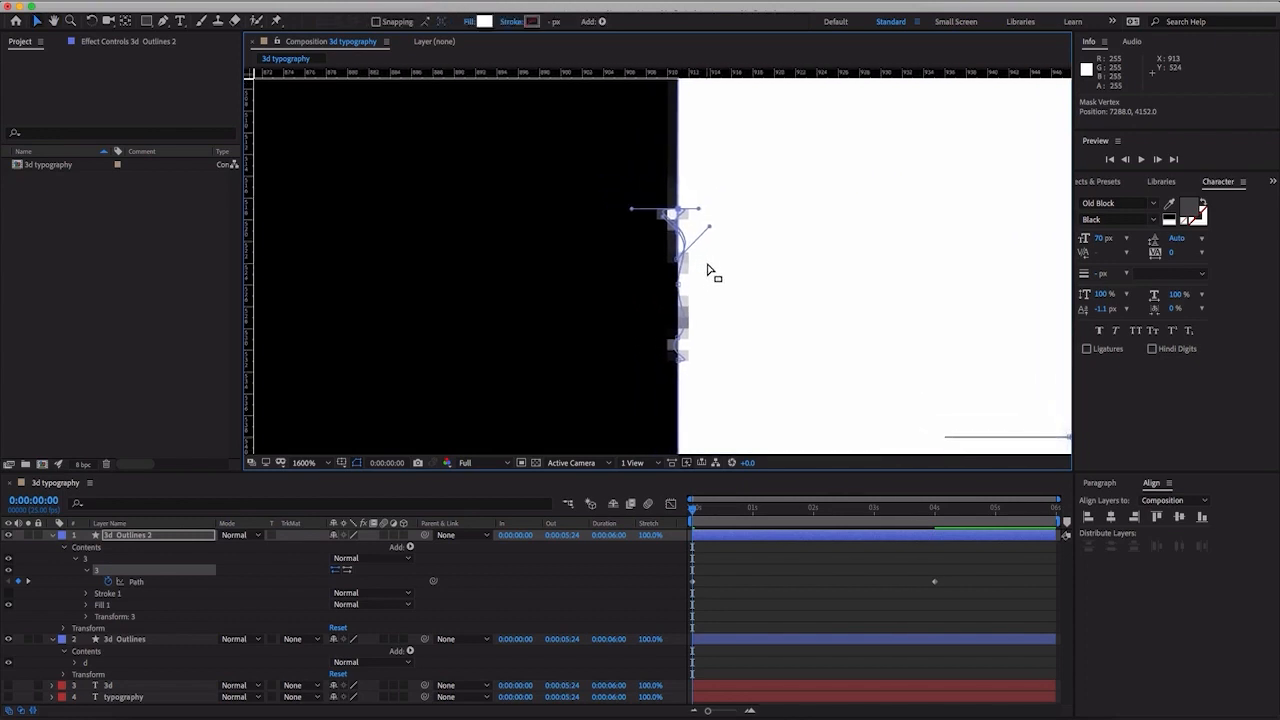
pyautogui.moveTo(632, 214); pyautogui.dragTo(683, 208)
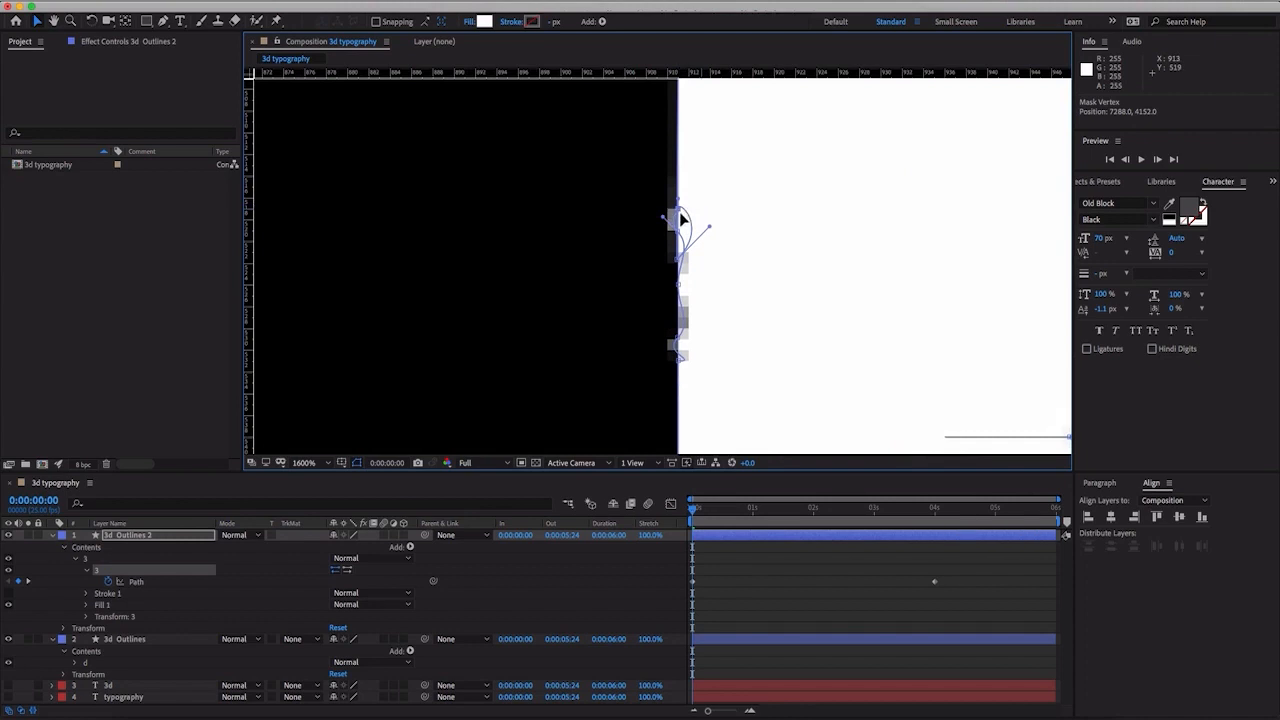
pyautogui.moveTo(707, 226); pyautogui.dragTo(679, 218)
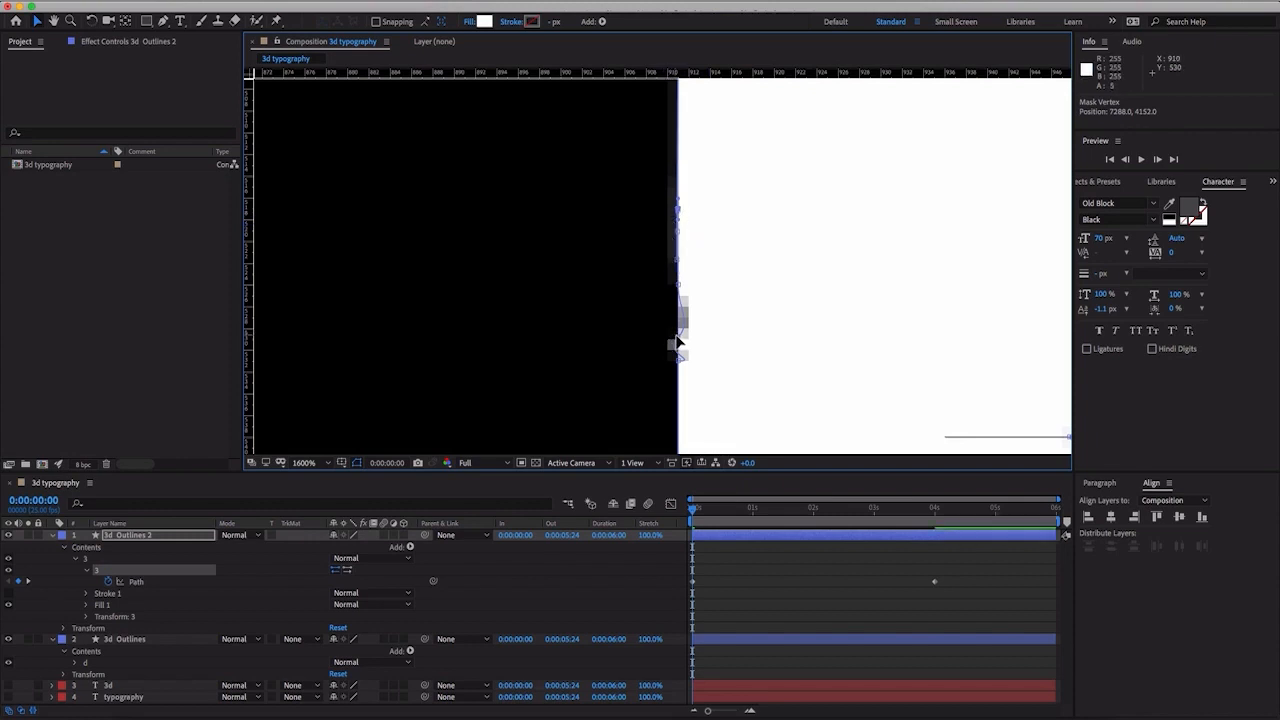
pyautogui.click(677, 338)
pyautogui.moveTo(689, 323); pyautogui.dragTo(681, 319)
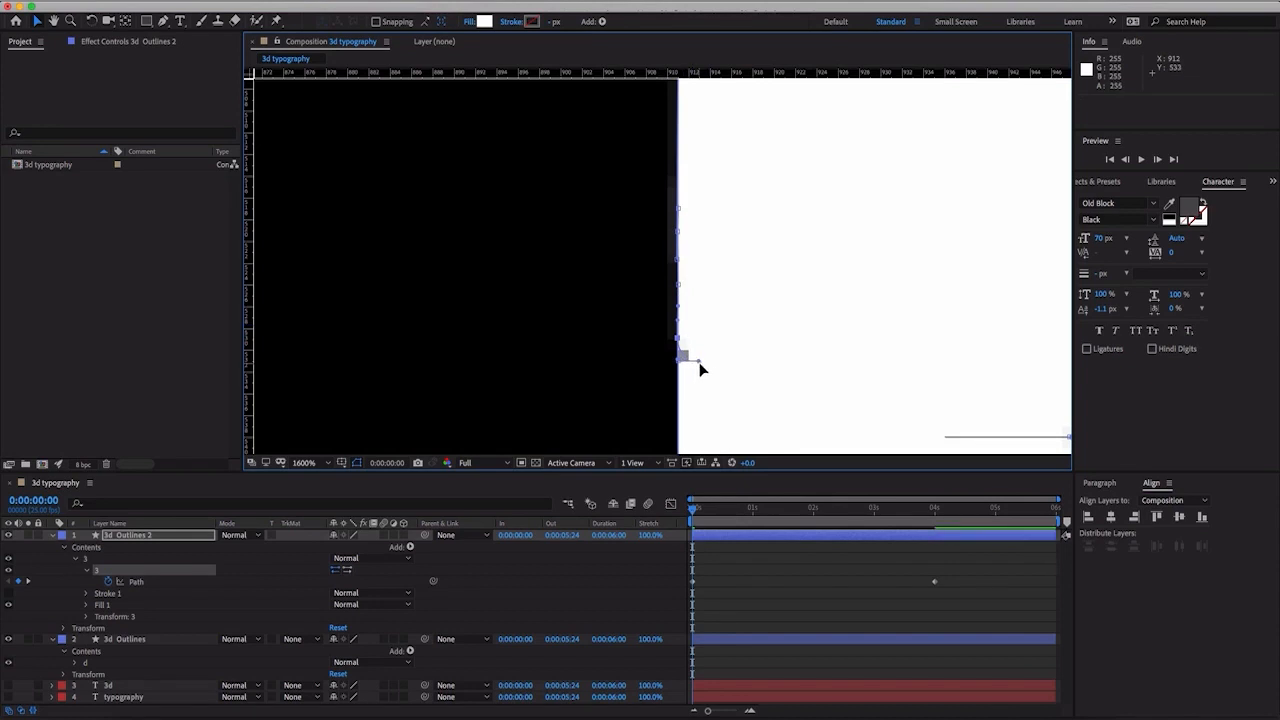
pyautogui.moveTo(699, 362); pyautogui.dragTo(694, 361)
# - Close the lower opening of the "3" by moving its five inner curve vertices onto the left guide and straightening the lowest vertices' Bezier handles
pyautogui.scroll(-2, 797, 300)
pyautogui.moveTo(738, 326); pyautogui.dragTo(757, 226)
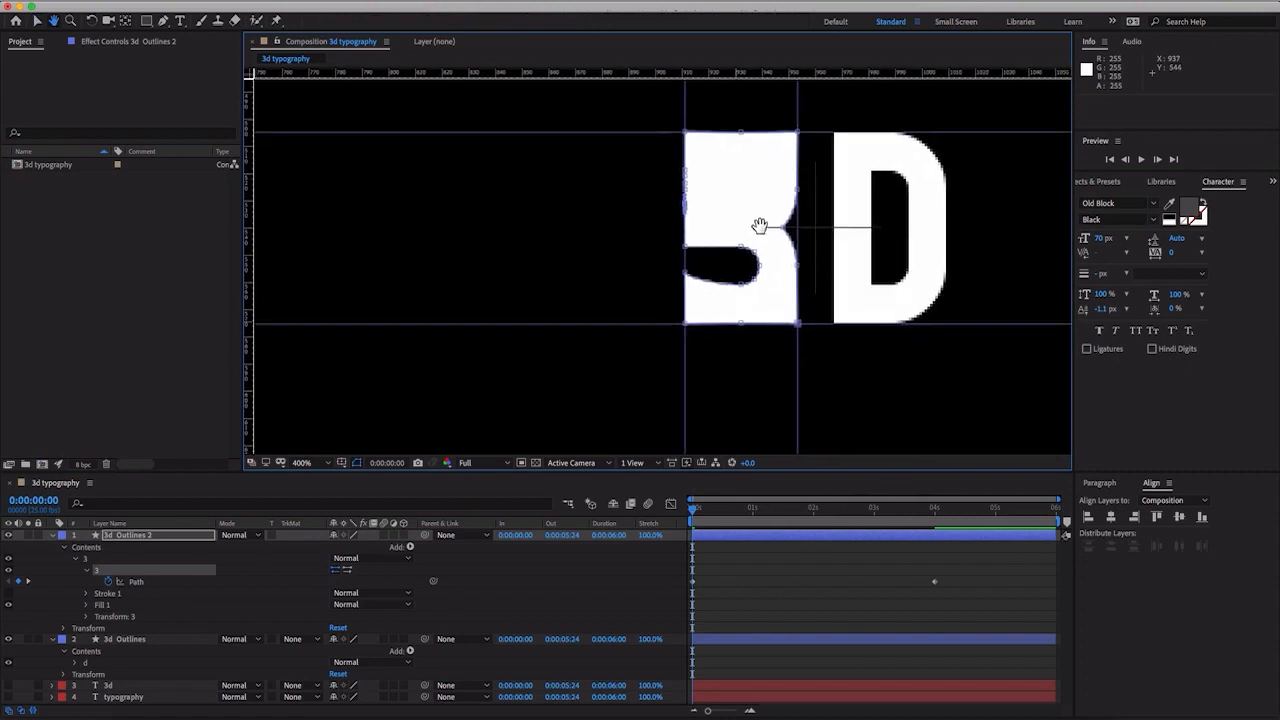
pyautogui.scroll(2, 757, 230)
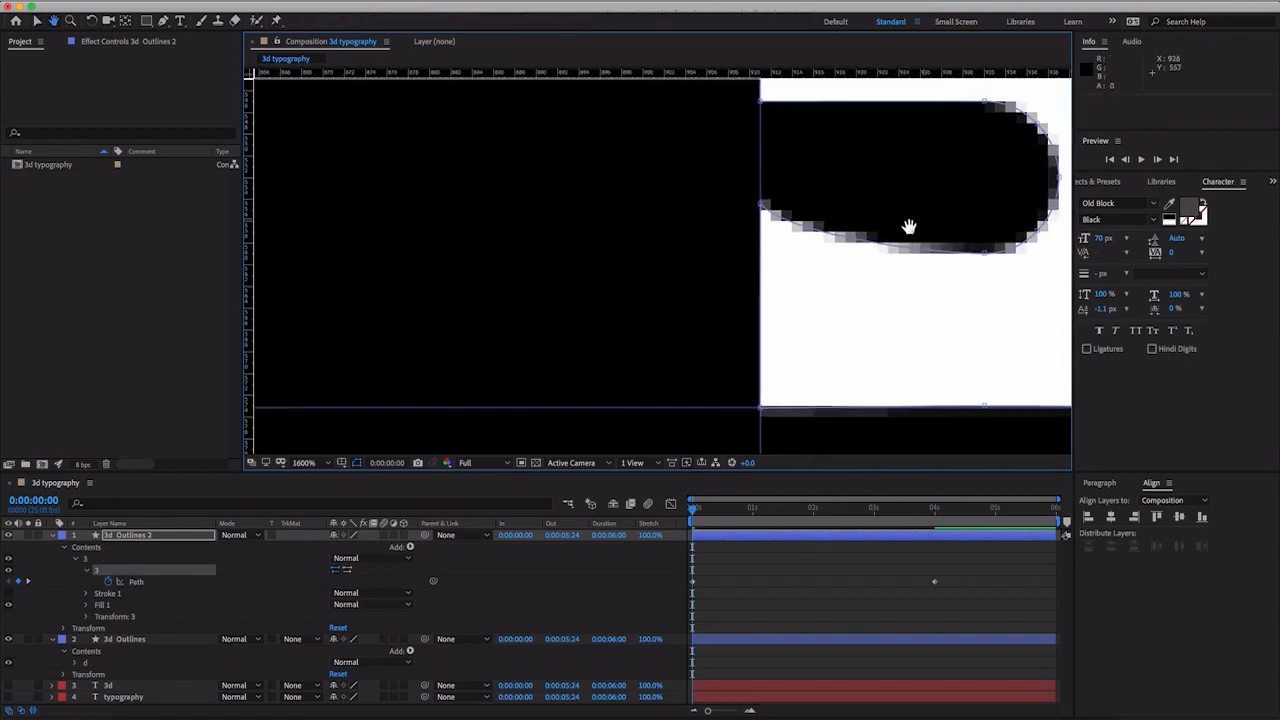
pyautogui.moveTo(910, 226); pyautogui.dragTo(788, 270)
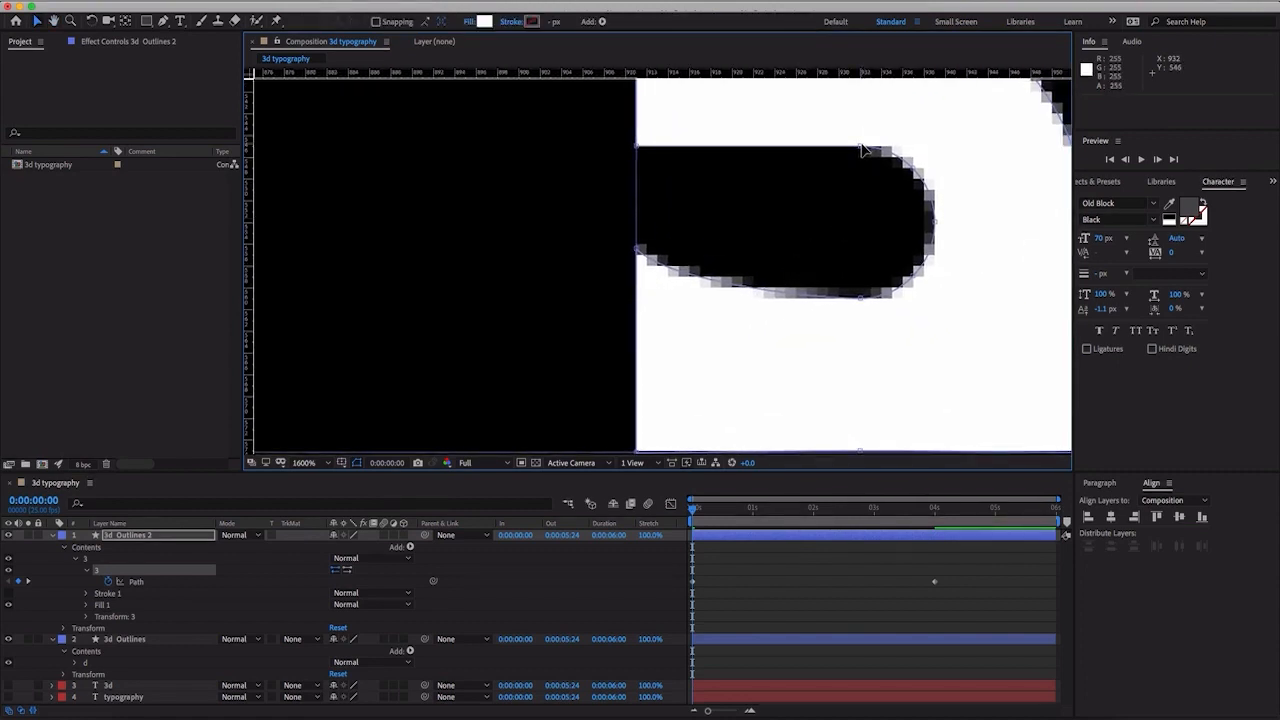
pyautogui.moveTo(861, 148); pyautogui.dragTo(632, 155)
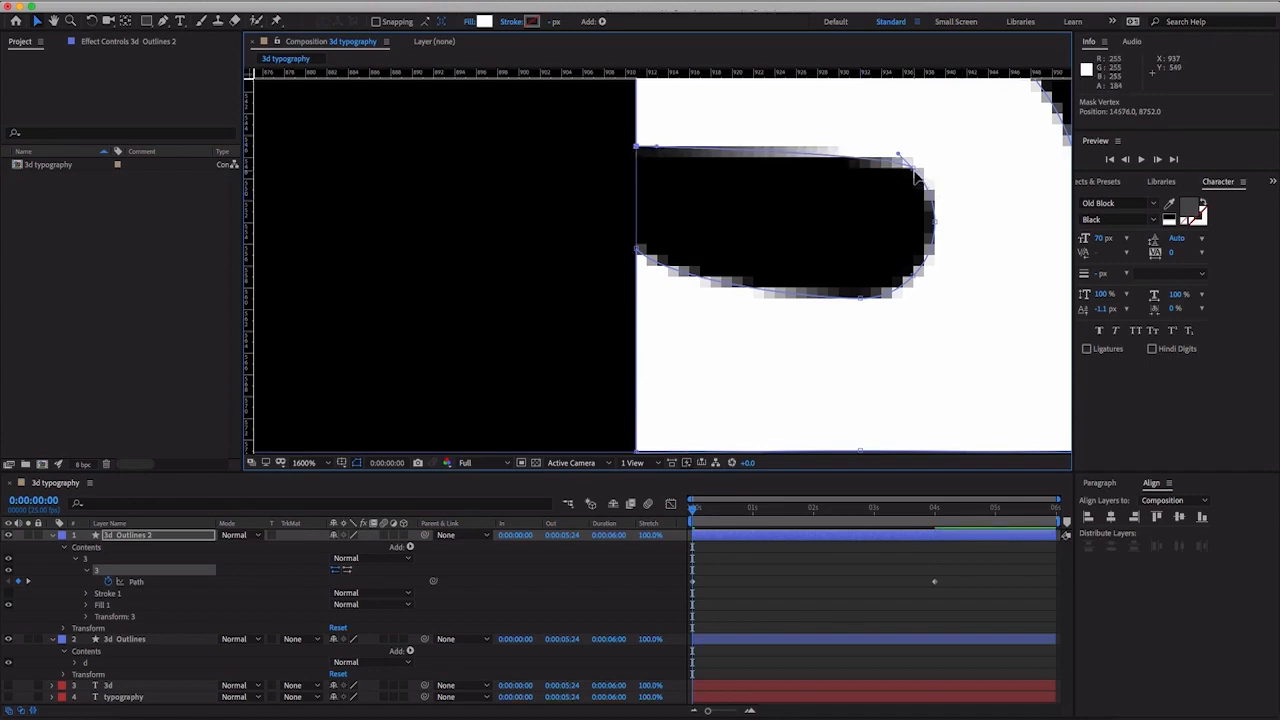
pyautogui.moveTo(914, 175); pyautogui.dragTo(638, 149)
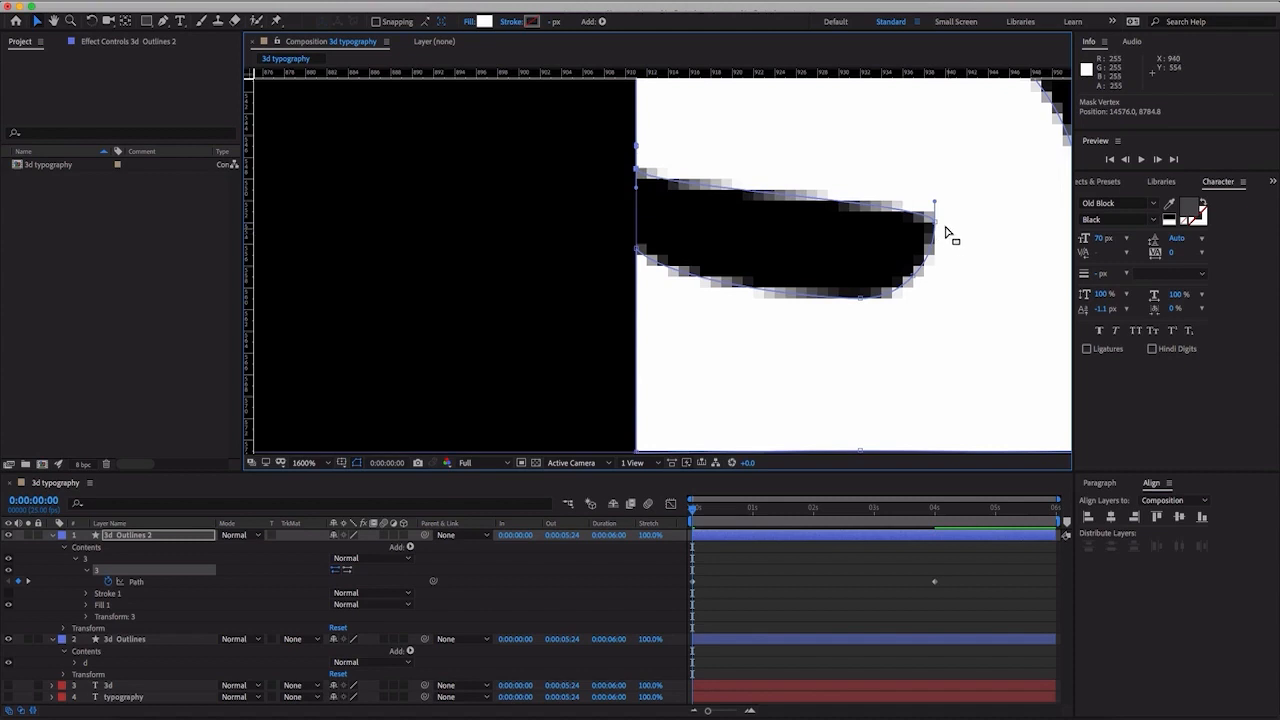
pyautogui.moveTo(935, 222); pyautogui.dragTo(634, 230)
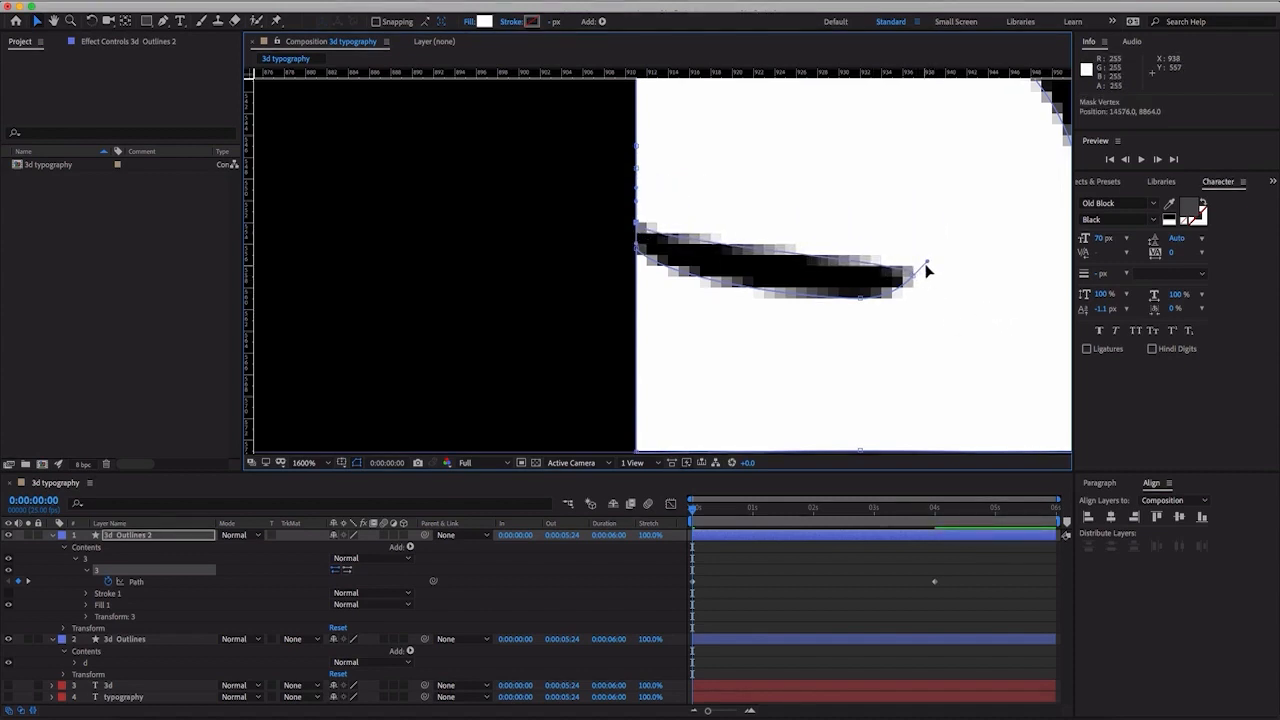
pyautogui.moveTo(926, 265)
pyautogui.mouseDown()
pyautogui.moveTo(909, 250)
pyautogui.moveTo(763, 274)
pyautogui.moveTo(651, 260)
pyautogui.moveTo(640, 272)
pyautogui.mouseUp()
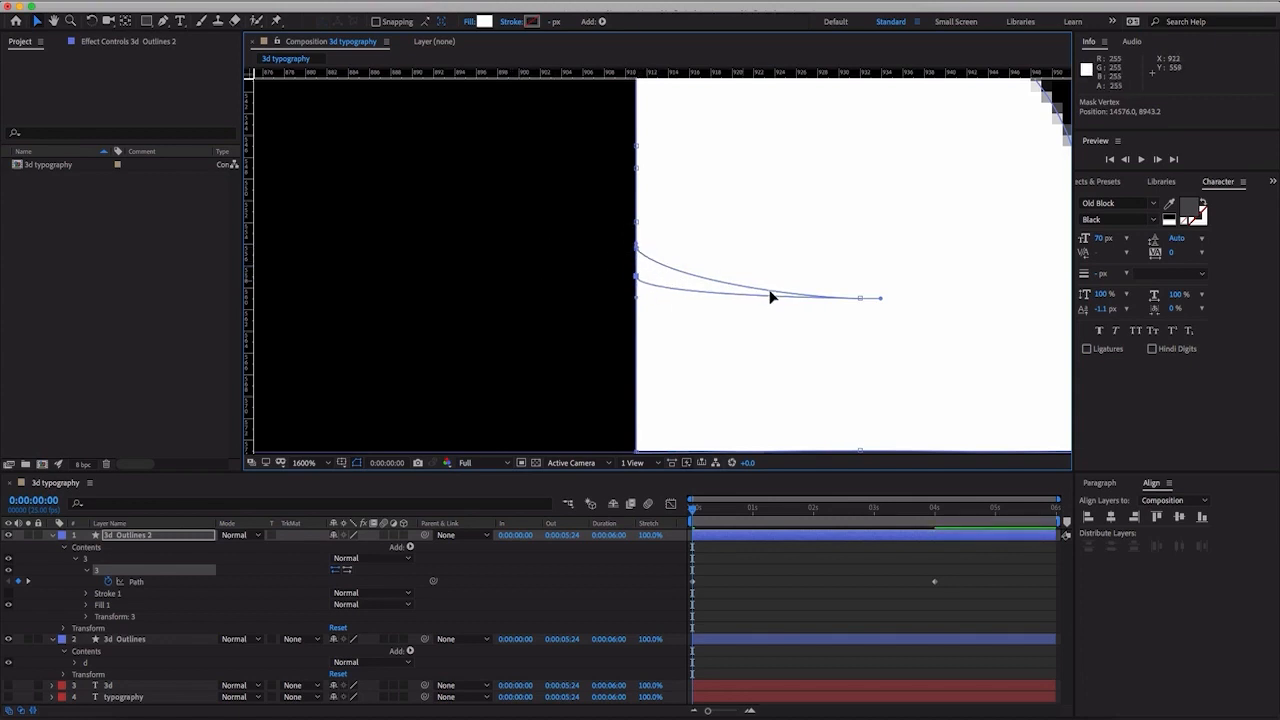
pyautogui.moveTo(859, 297); pyautogui.dragTo(631, 292)
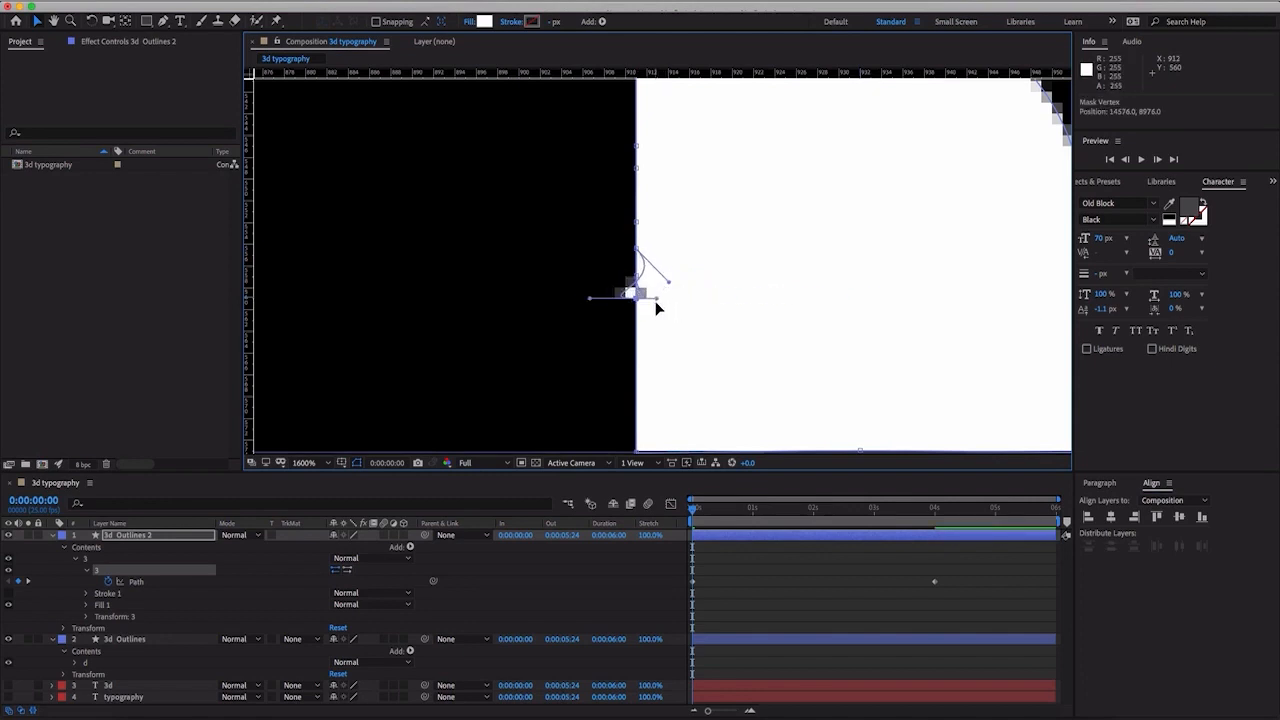
pyautogui.moveTo(656, 298); pyautogui.dragTo(643, 324)
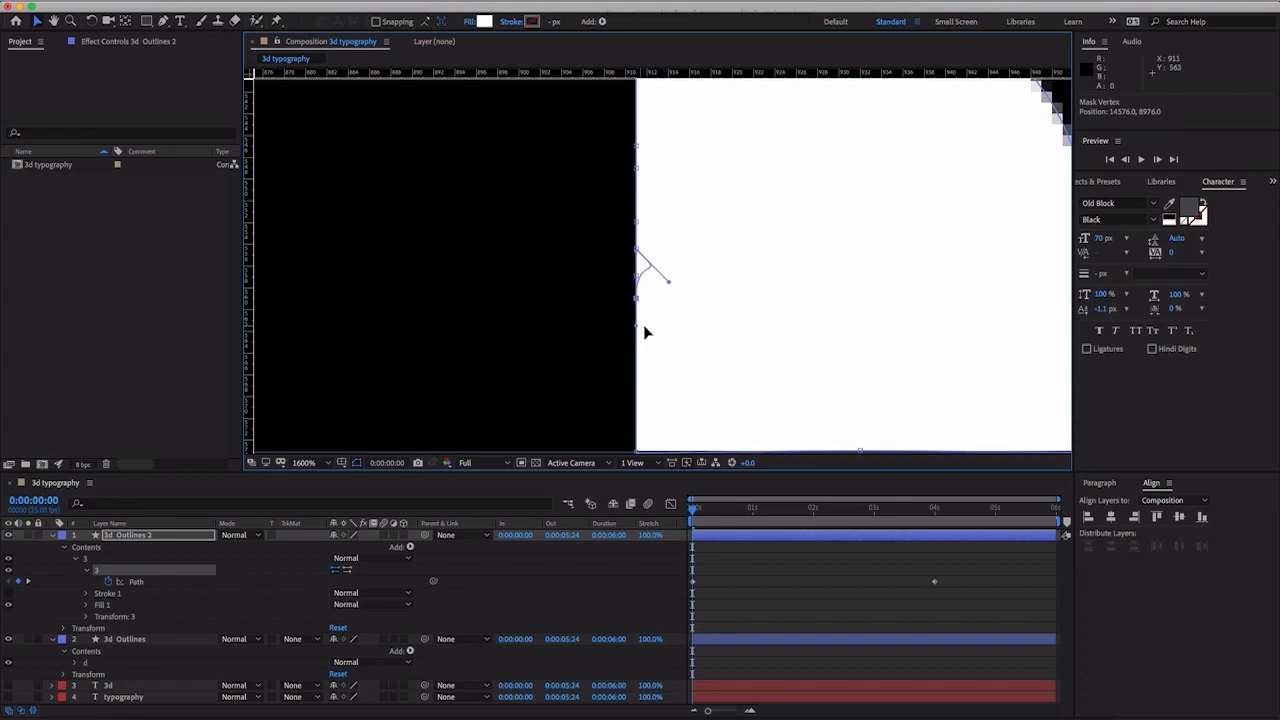
pyautogui.moveTo(672, 283); pyautogui.dragTo(660, 275)
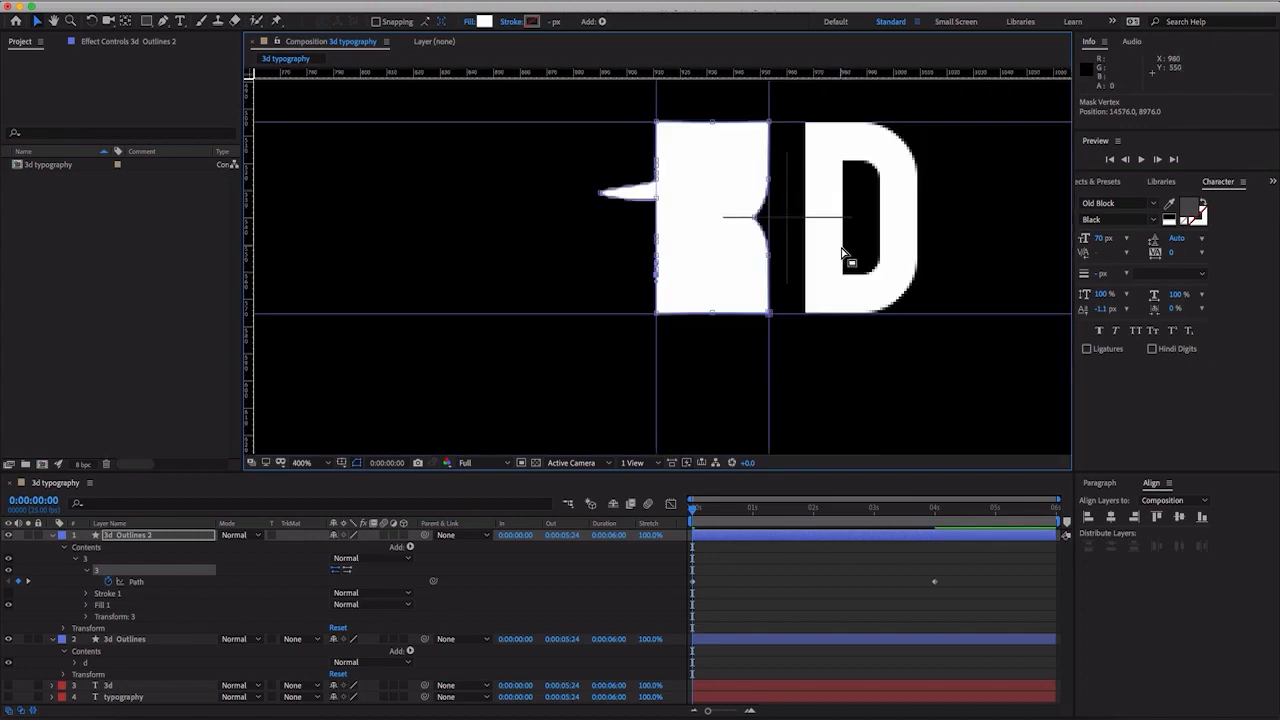
# - Move the waist notch vertex of the "3" onto the right guide with its handles aligned, and pull the stray spike point onto the left guide
pyautogui.moveTo(823, 214)
pyautogui.mouseDown()
pyautogui.moveTo(745, 249)
pyautogui.moveTo(778, 208)
pyautogui.moveTo(818, 207)
pyautogui.mouseUp()
pyautogui.press('.')
pyautogui.press('.')
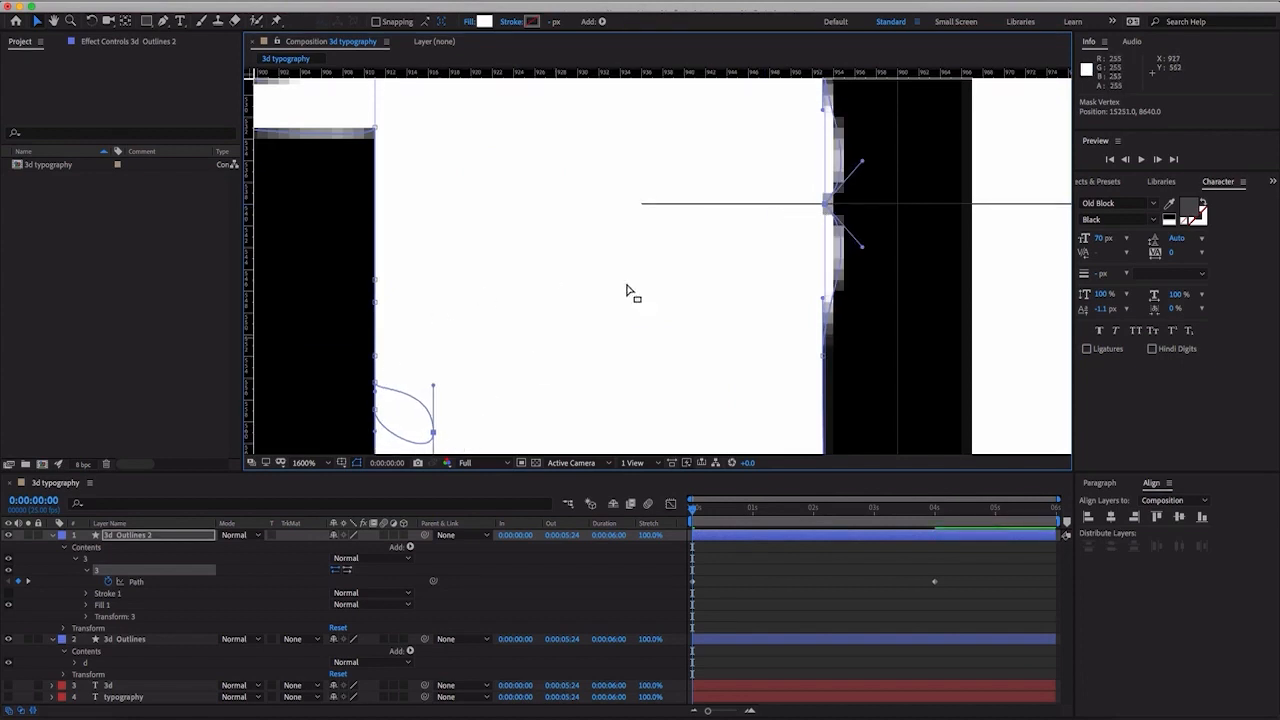
pyautogui.press('super+z')
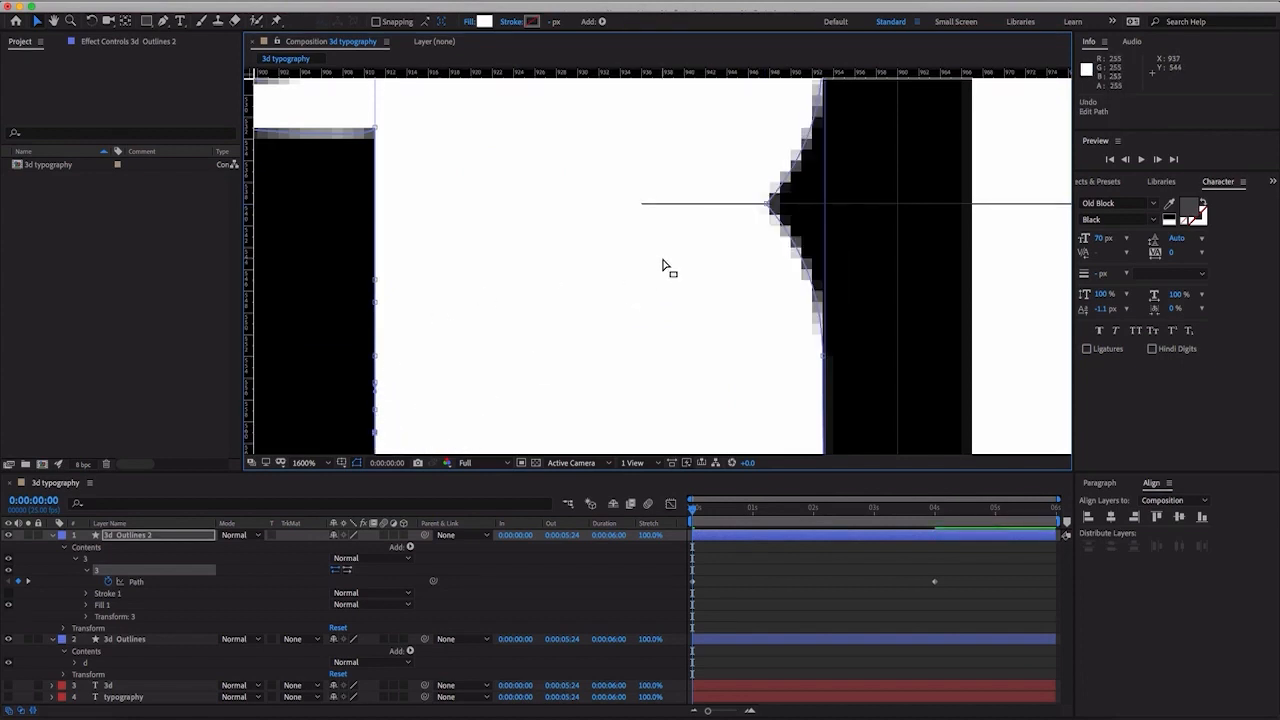
pyautogui.click(857, 212)
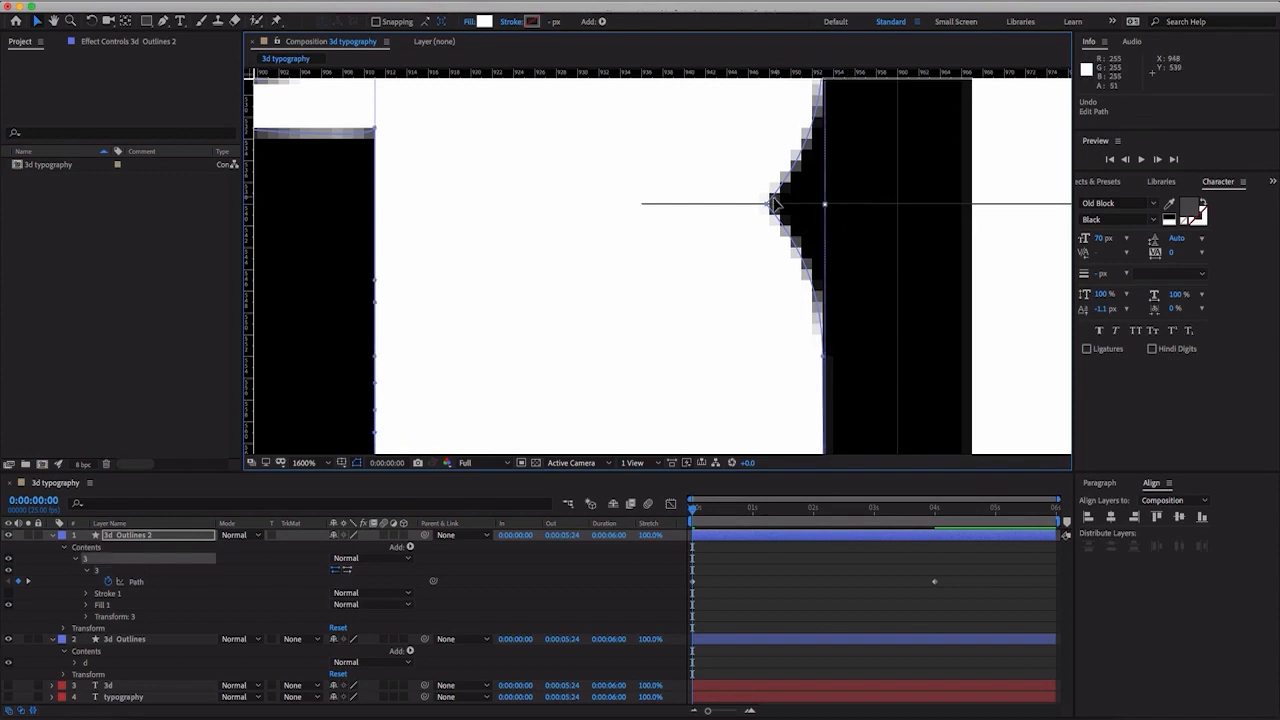
pyautogui.moveTo(770, 208); pyautogui.dragTo(824, 207)
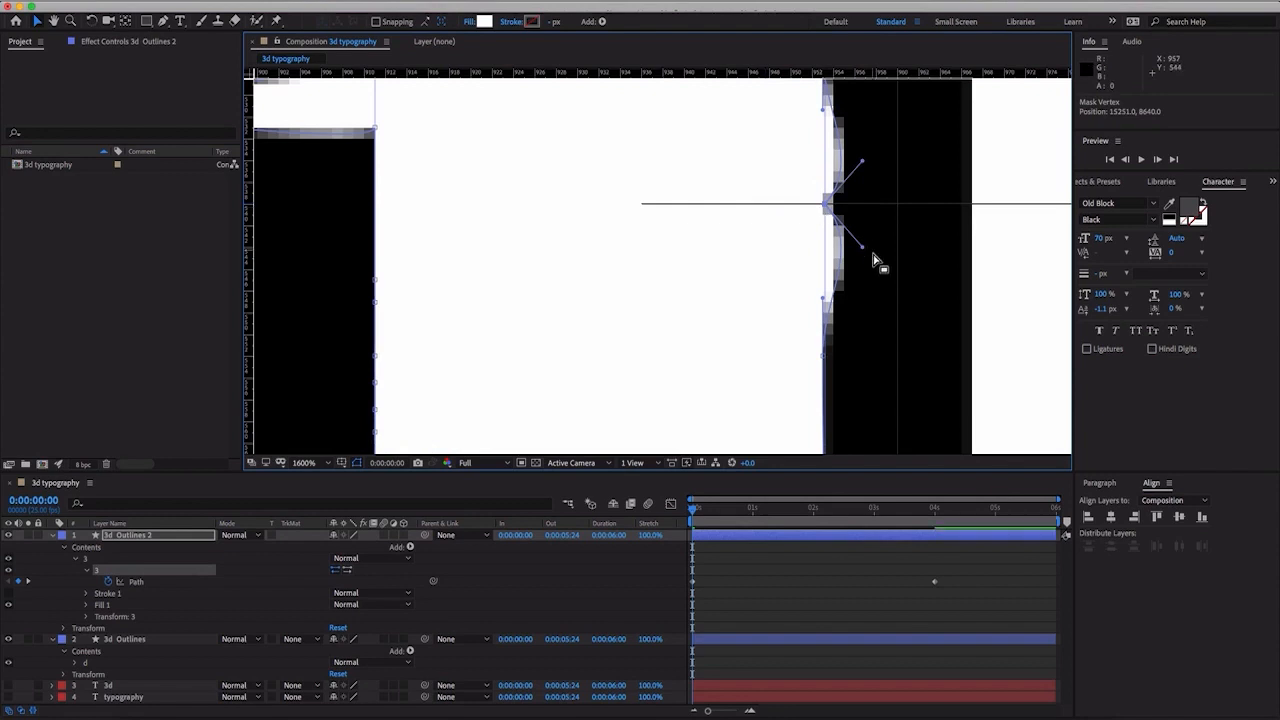
pyautogui.moveTo(862, 251); pyautogui.dragTo(823, 262)
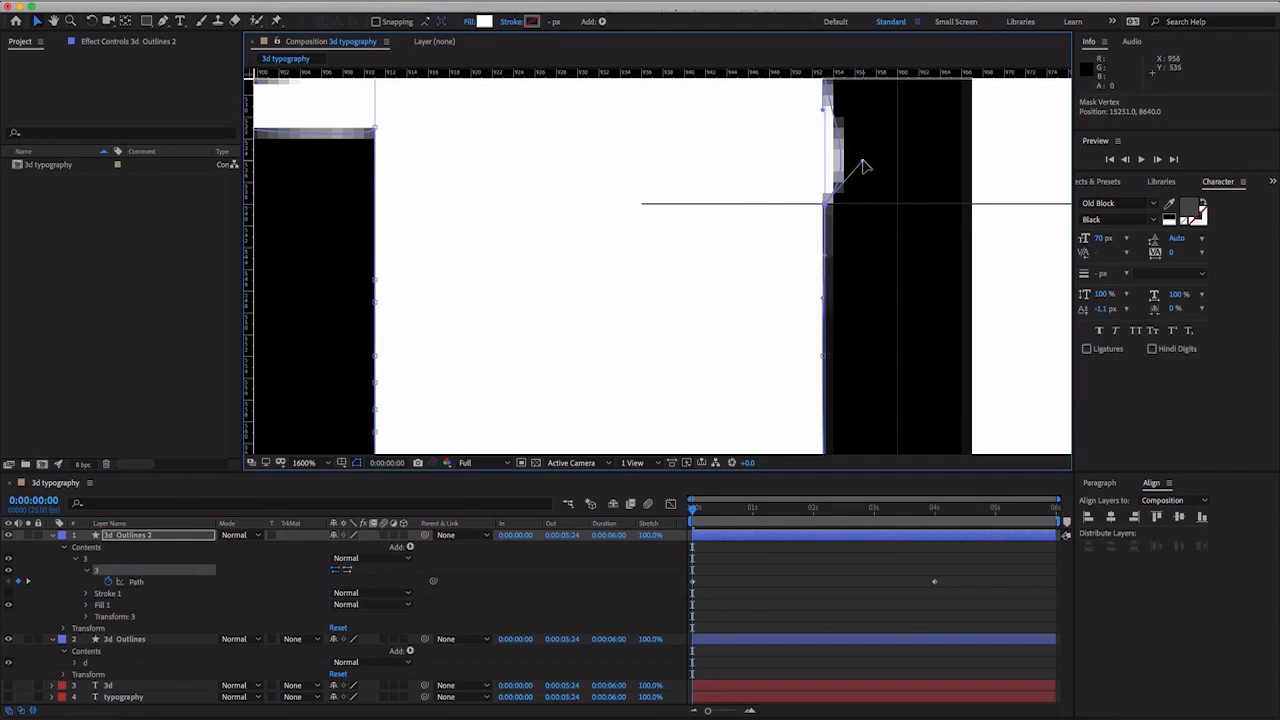
pyautogui.press(',')
pyautogui.press(',')
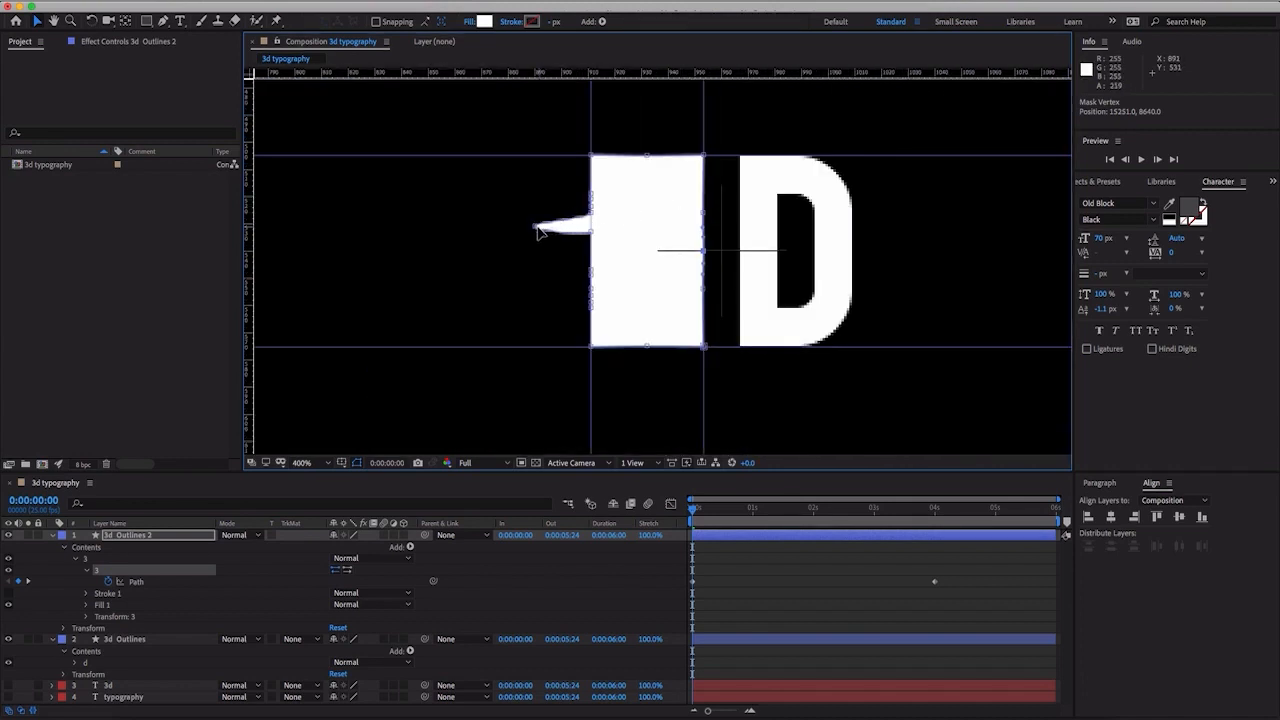
pyautogui.moveTo(537, 229); pyautogui.dragTo(596, 233)
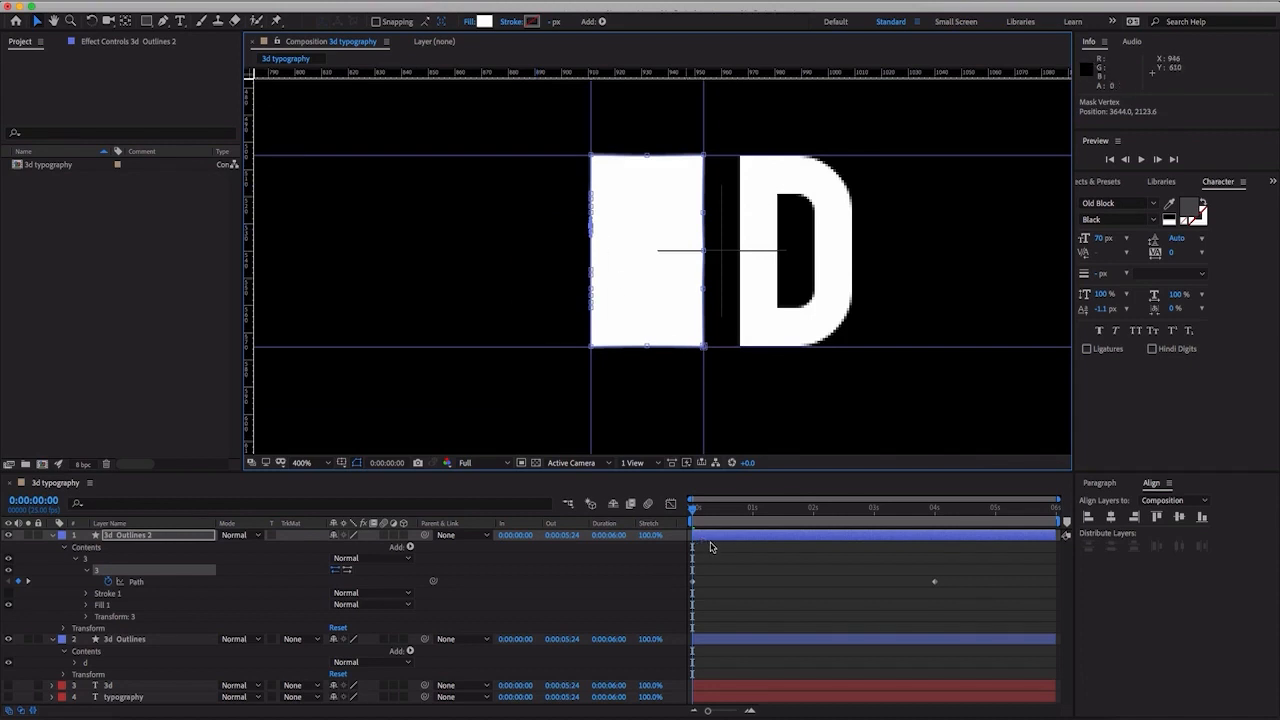
# - Move the solid-block Path keyframe of the "3" from the first frame to 0:00:02:01
pyautogui.moveTo(711, 509); pyautogui.dragTo(930, 517)
pyautogui.moveTo(858, 547); pyautogui.dragTo(651, 547)
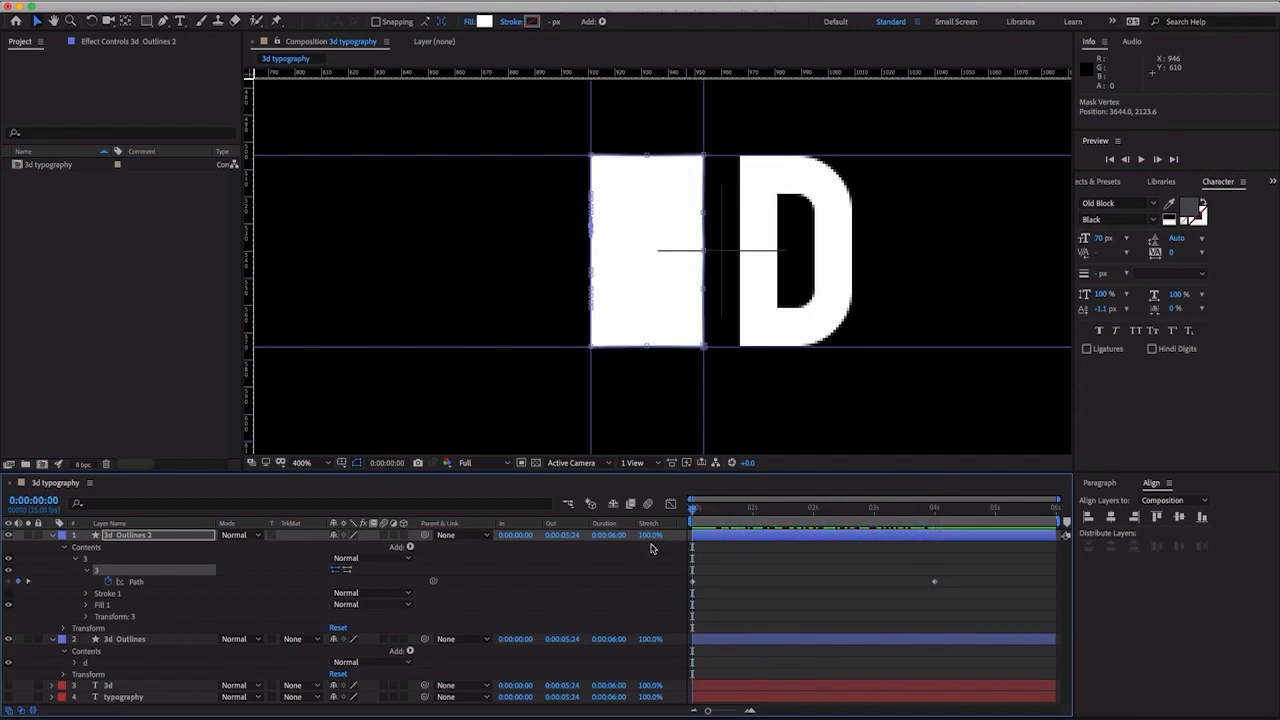
pyautogui.moveTo(693, 585); pyautogui.dragTo(816, 588)
pyautogui.click(813, 512)
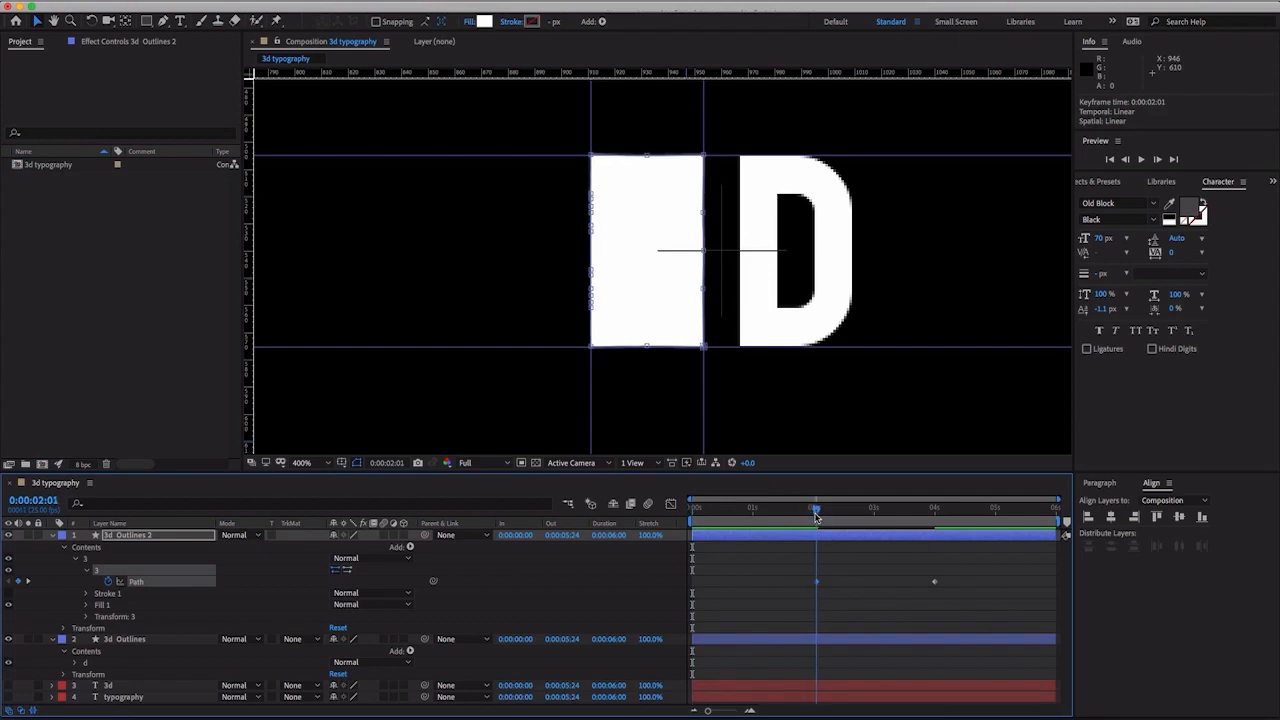
# - At 0:00:00:00, flatten the whole "3" path from its upper edge down to the lower guide and preview the rise
pyautogui.moveTo(816, 515); pyautogui.dragTo(688, 526)
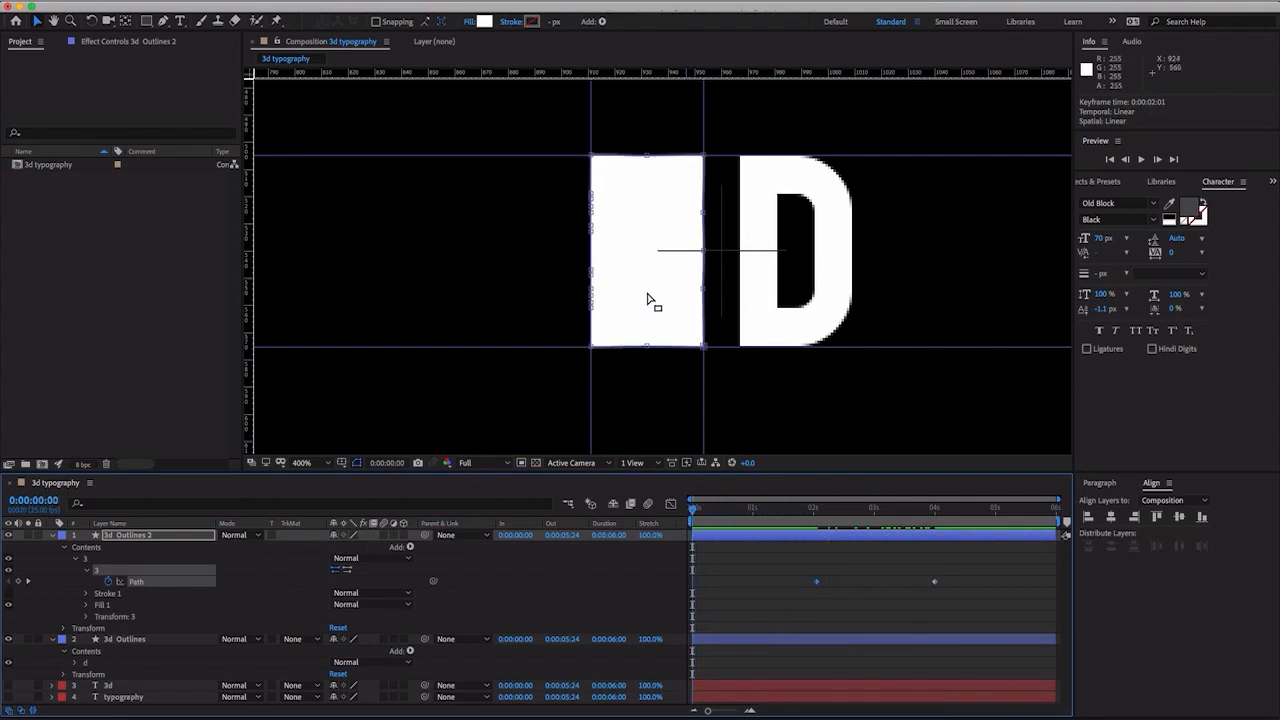
pyautogui.click(705, 158)
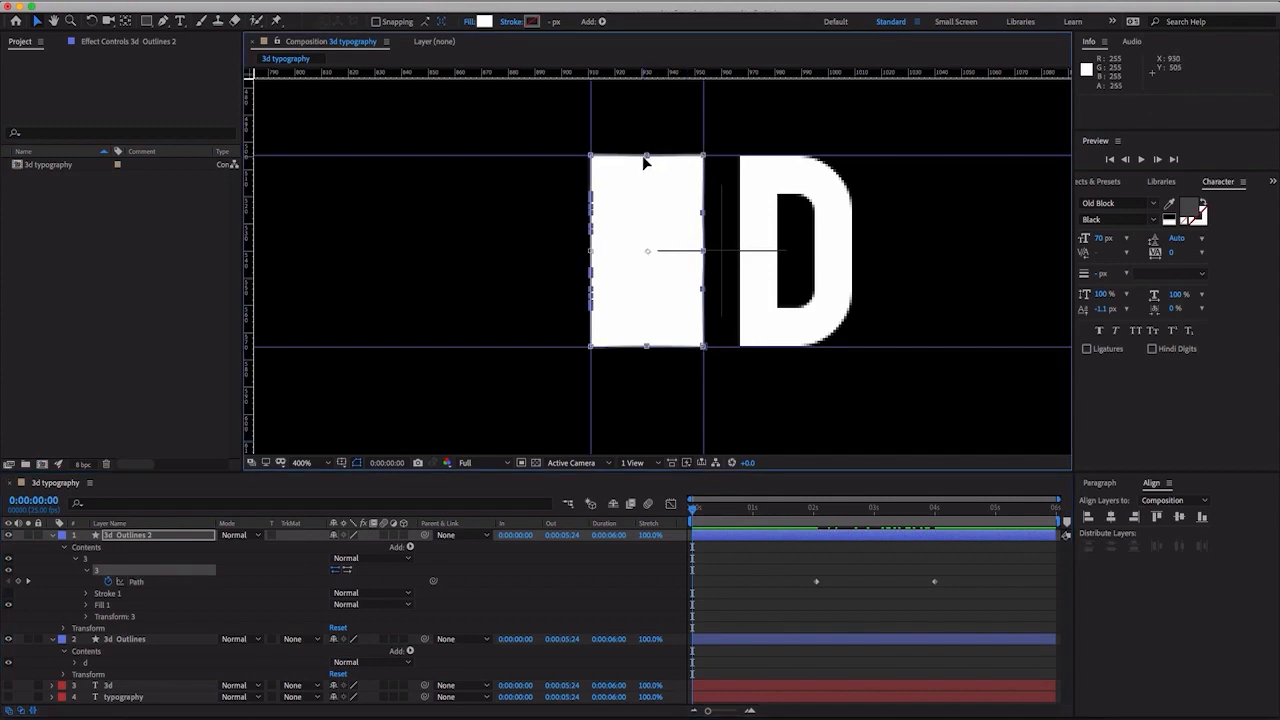
pyautogui.moveTo(648, 156); pyautogui.dragTo(637, 340)
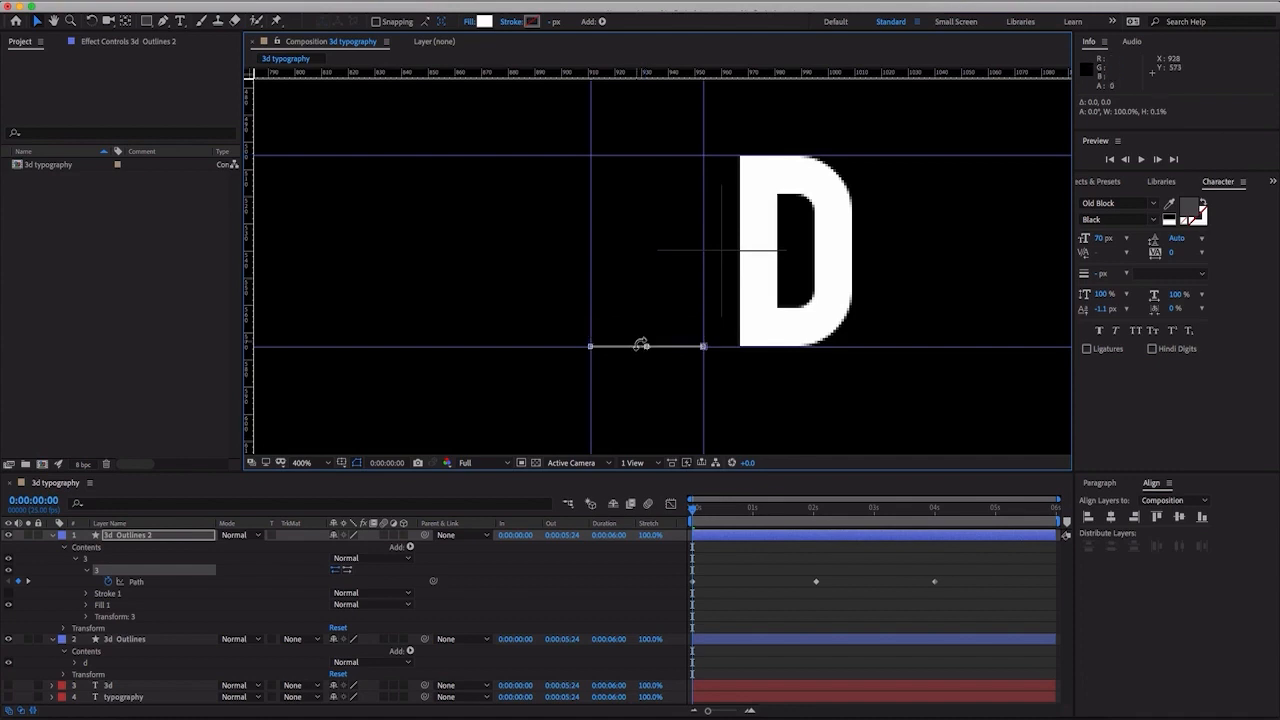
pyautogui.moveTo(716, 519)
pyautogui.mouseDown()
pyautogui.moveTo(937, 532)
pyautogui.moveTo(678, 517)
pyautogui.moveTo(710, 519)
pyautogui.mouseUp()
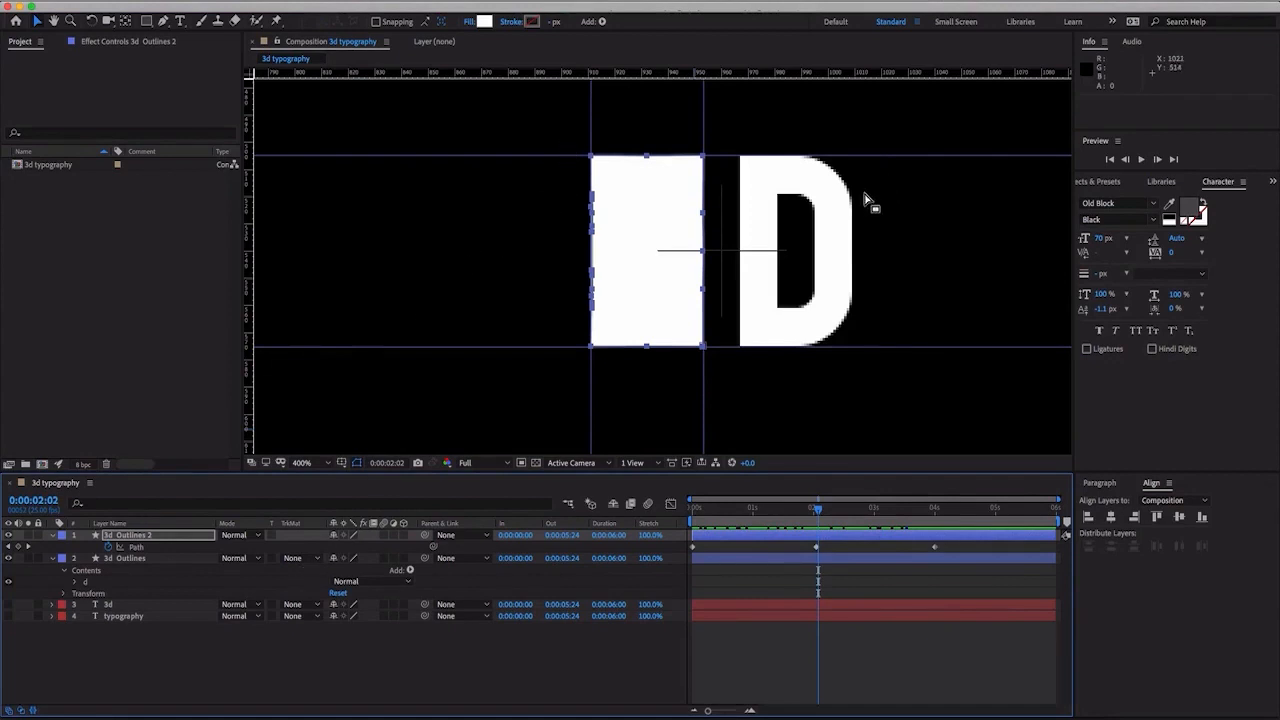
# - Rename the "3d Outlines 2" layer to "3" and the "3d Outlines" layer to "D"
pyautogui.rightClick(149, 541)
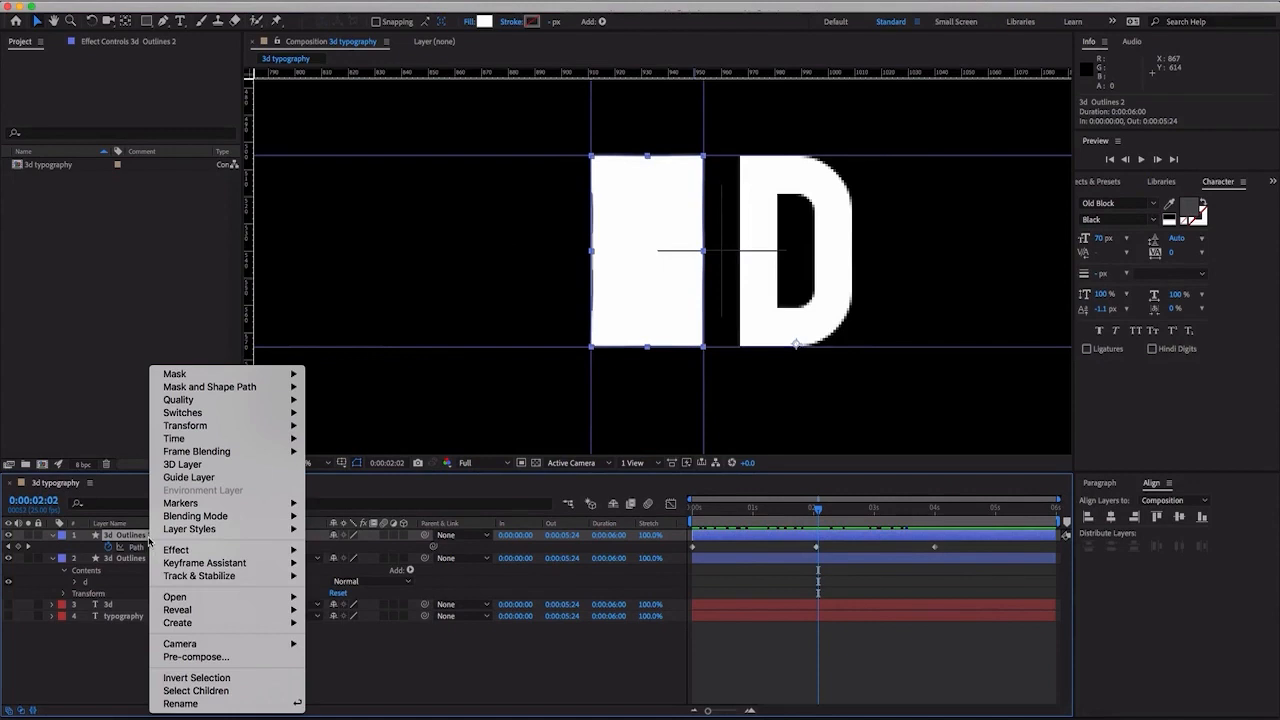
pyautogui.click(229, 704)
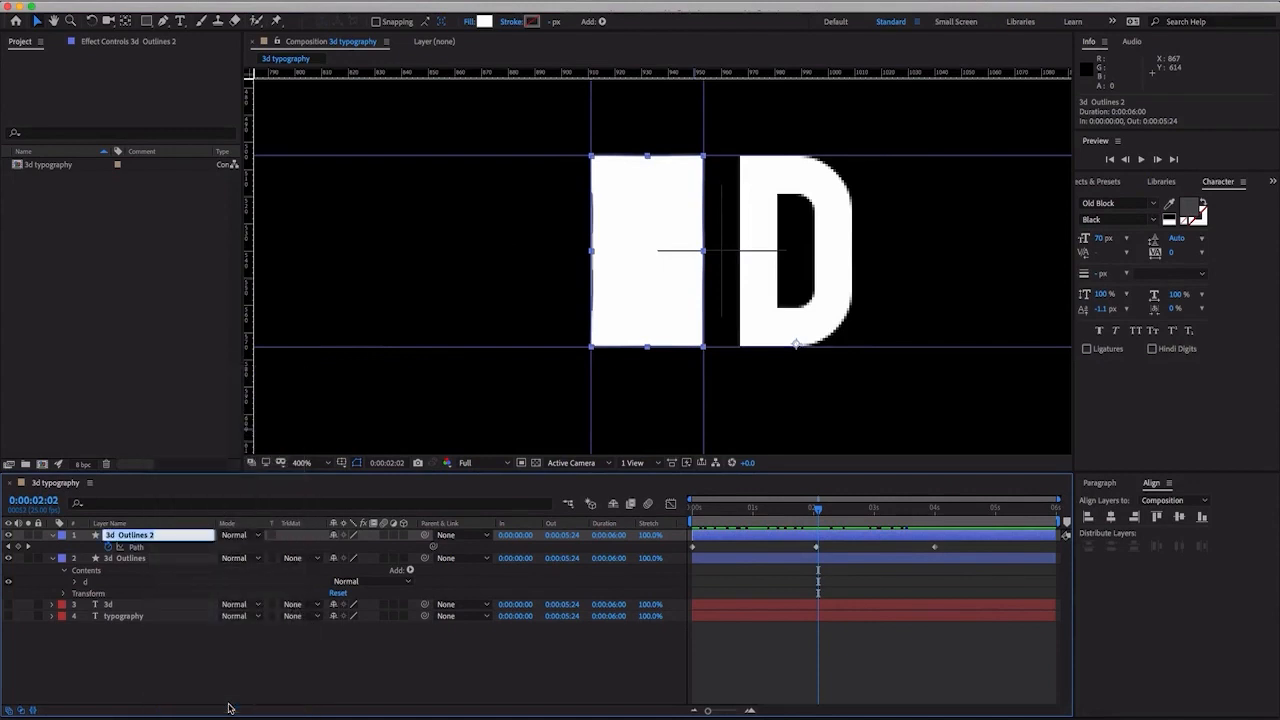
pyautogui.write('3')
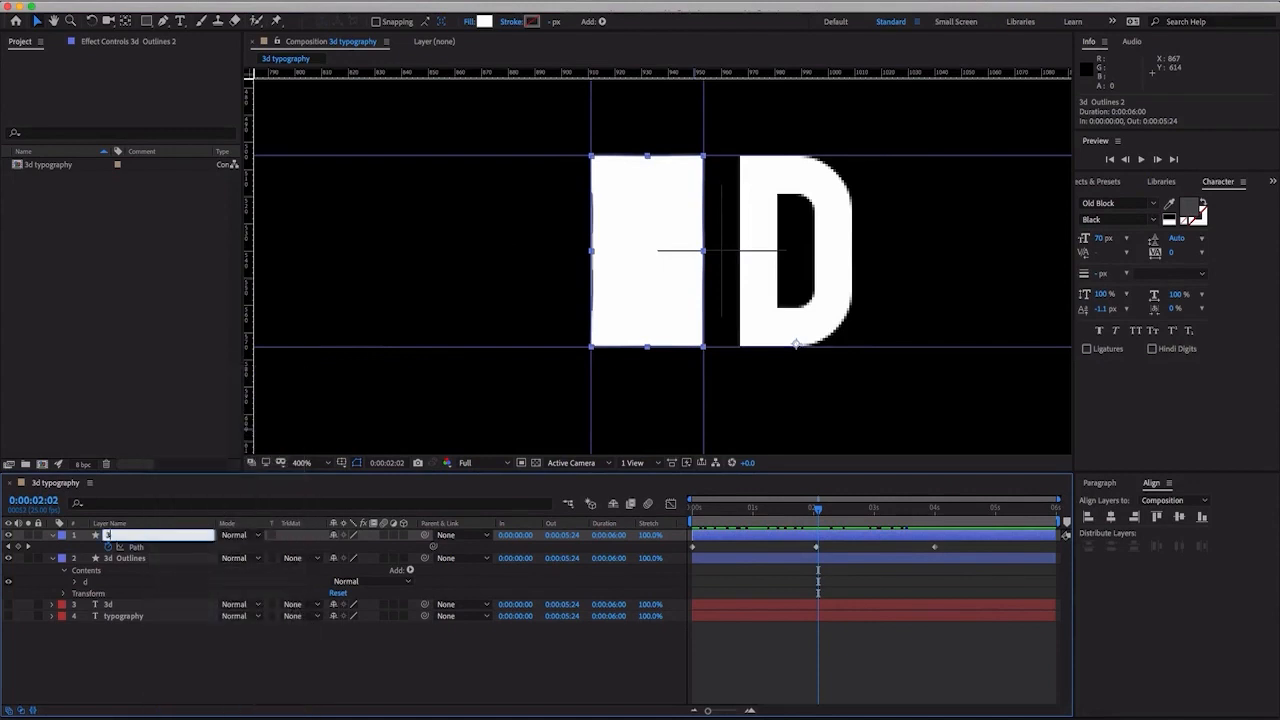
pyautogui.doubleClick(140, 563)
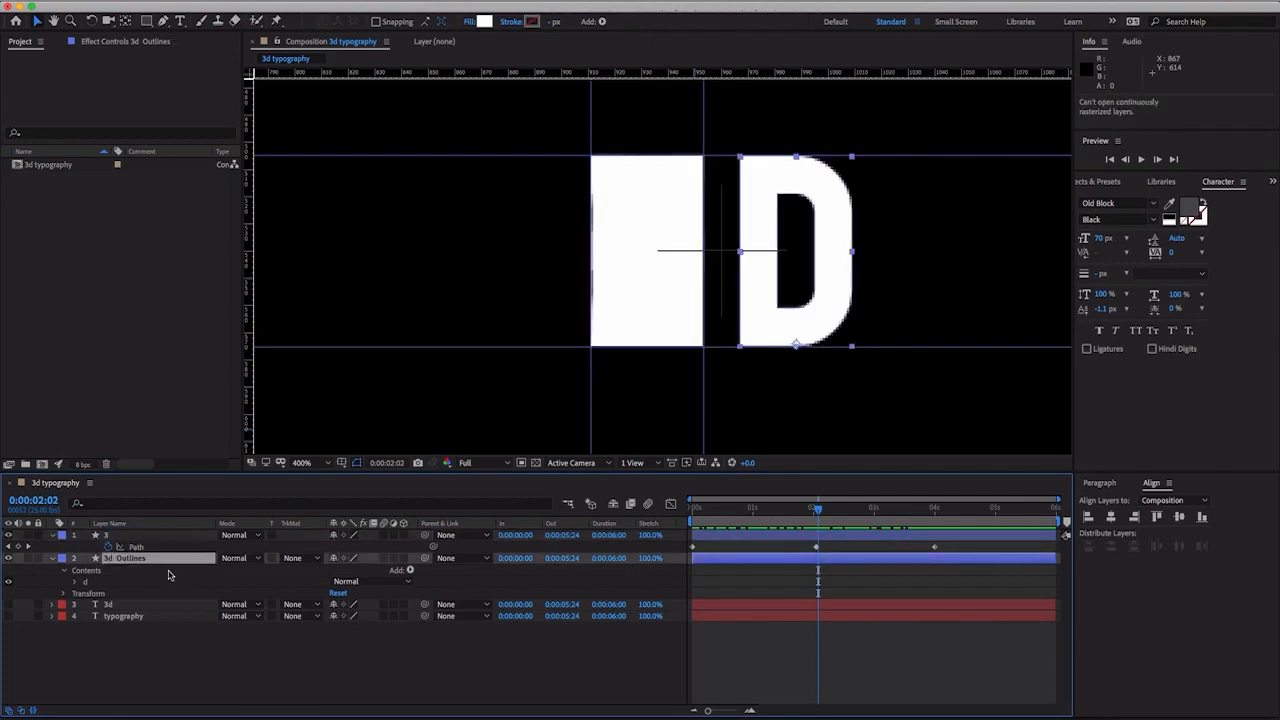
pyautogui.rightClick(148, 562)
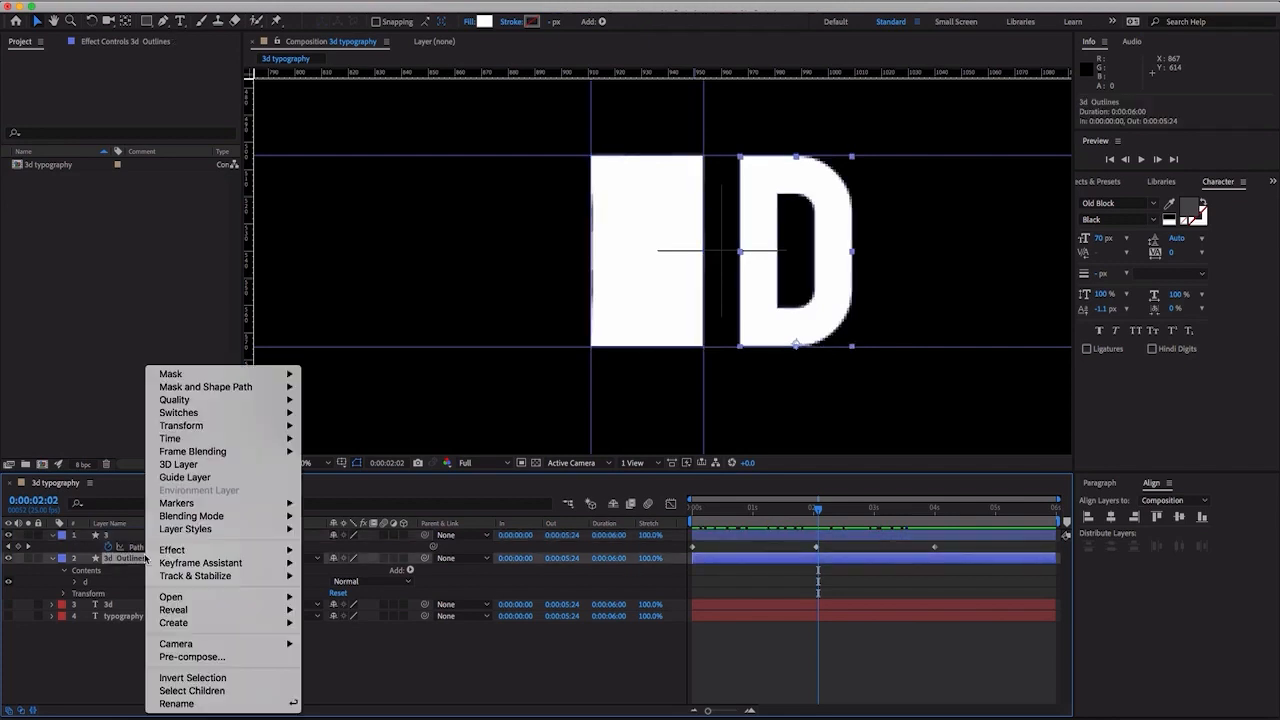
pyautogui.click(179, 704)
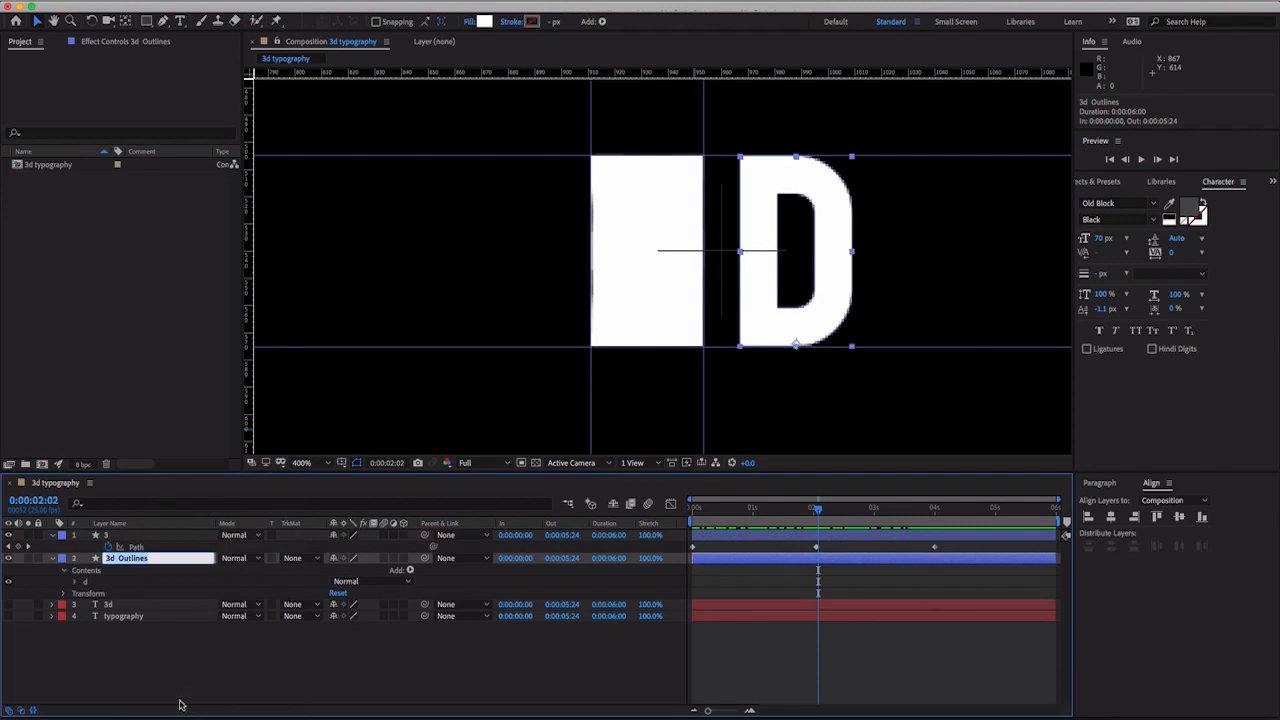
pyautogui.write('D')
pyautogui.click(171, 586)
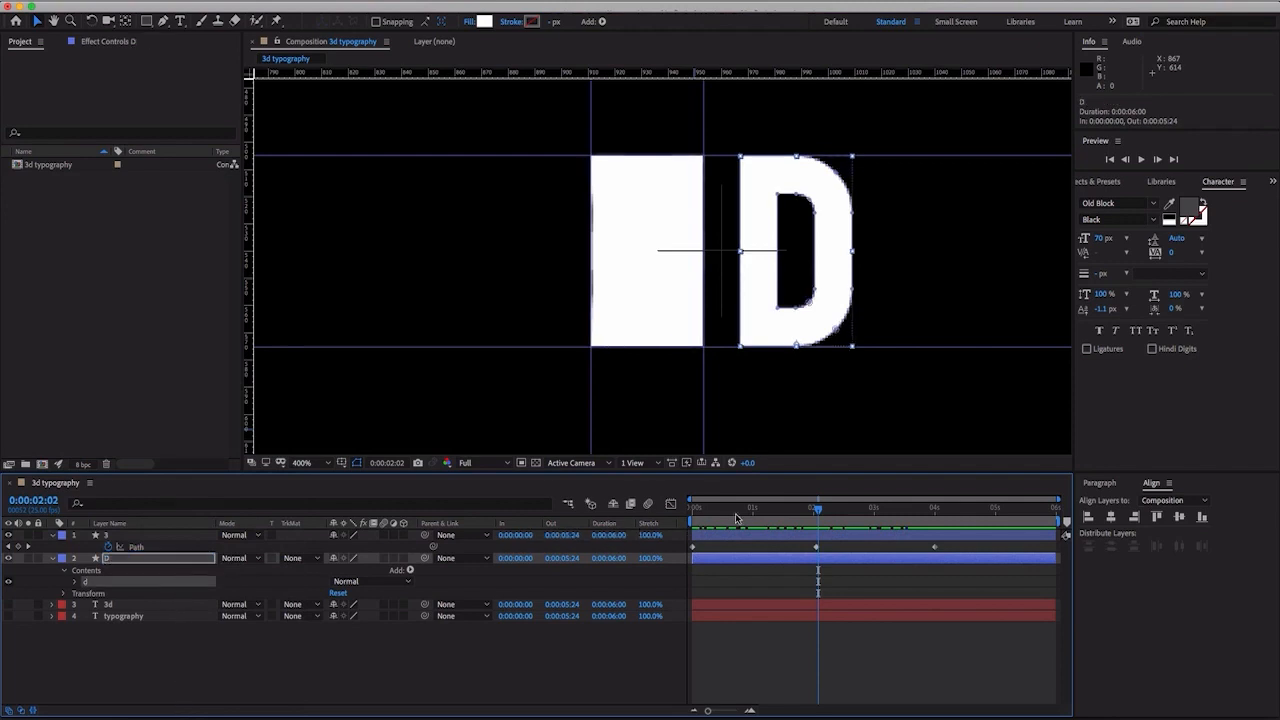
# - At 0:00:02:01, place vertical guides along the left and right edges of the D at positions 967 and 1009
pyautogui.moveTo(816, 512); pyautogui.dragTo(816, 514)
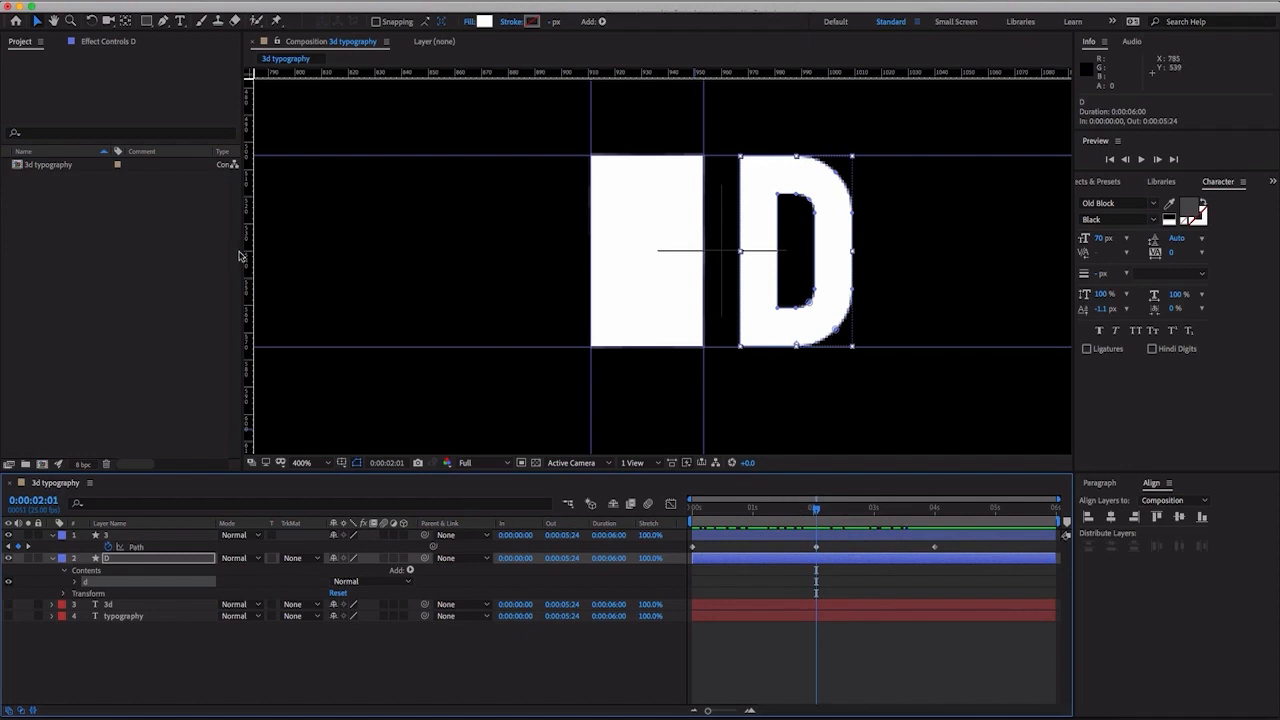
pyautogui.moveTo(251, 254); pyautogui.dragTo(740, 291)
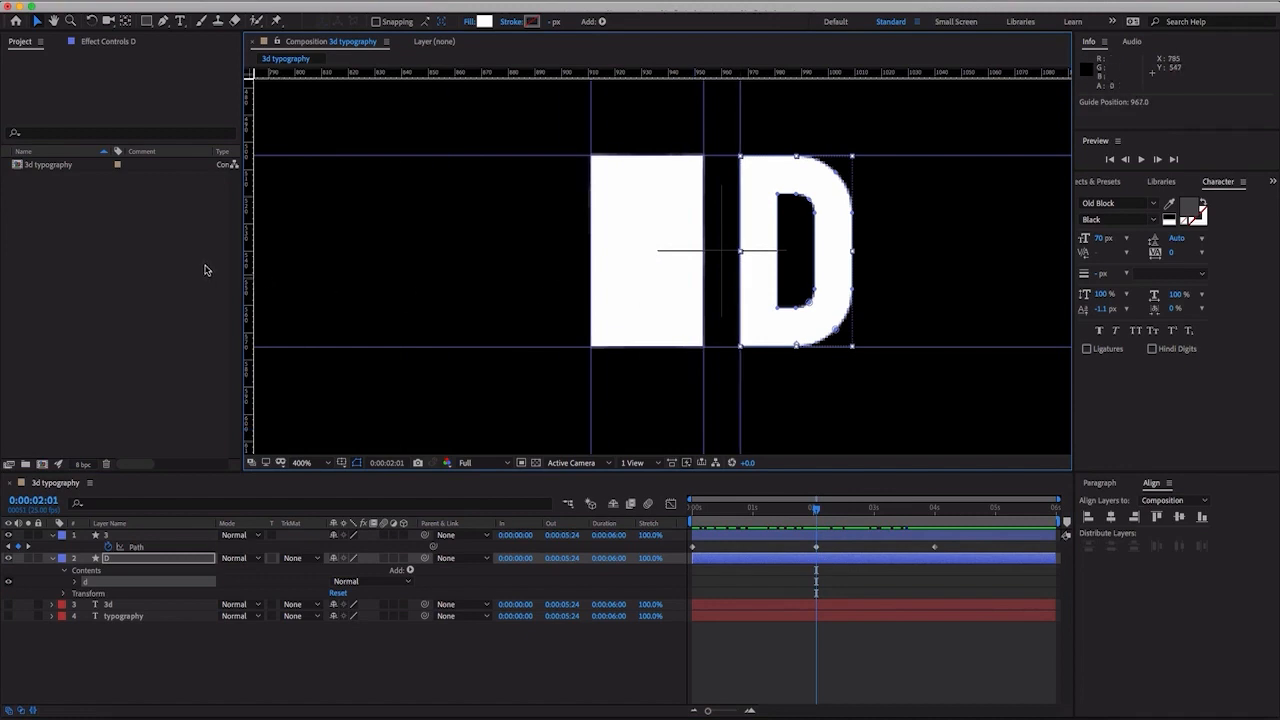
pyautogui.moveTo(270, 267); pyautogui.dragTo(856, 262)
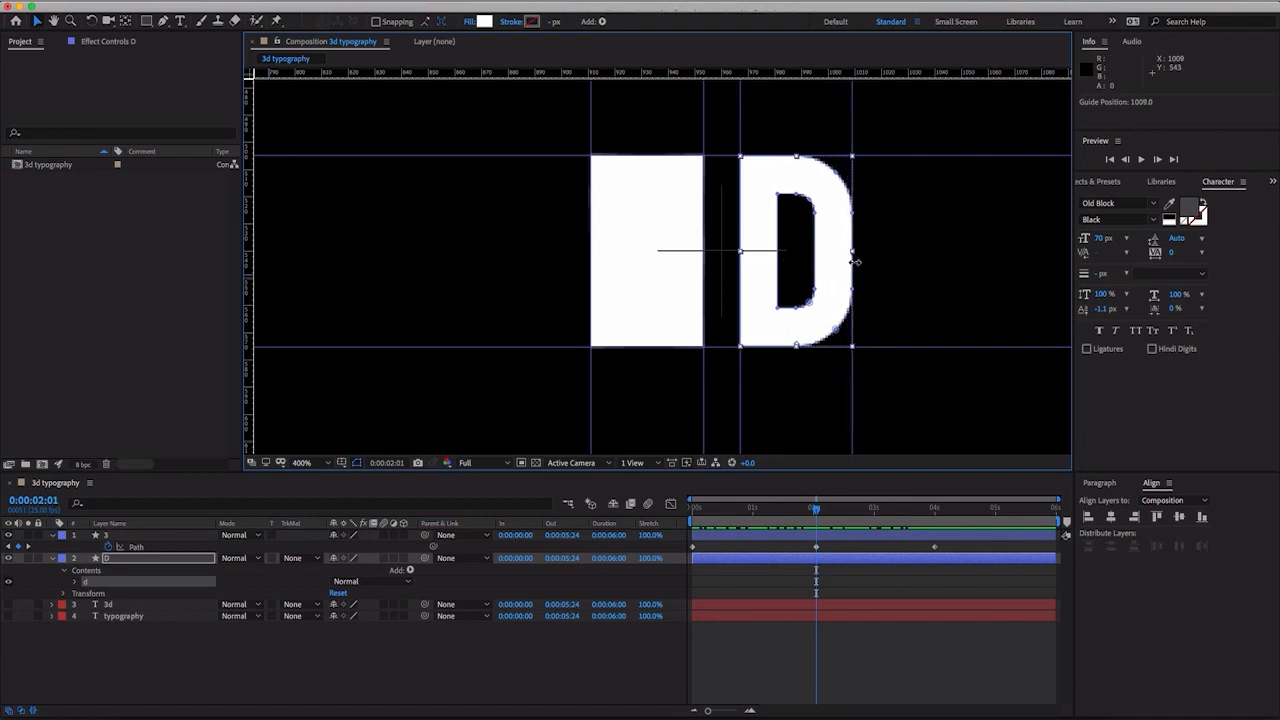
# - Examine up close how the vertical guides line up with the left and right edges of the D
pyautogui.press('.')
pyautogui.press('.')
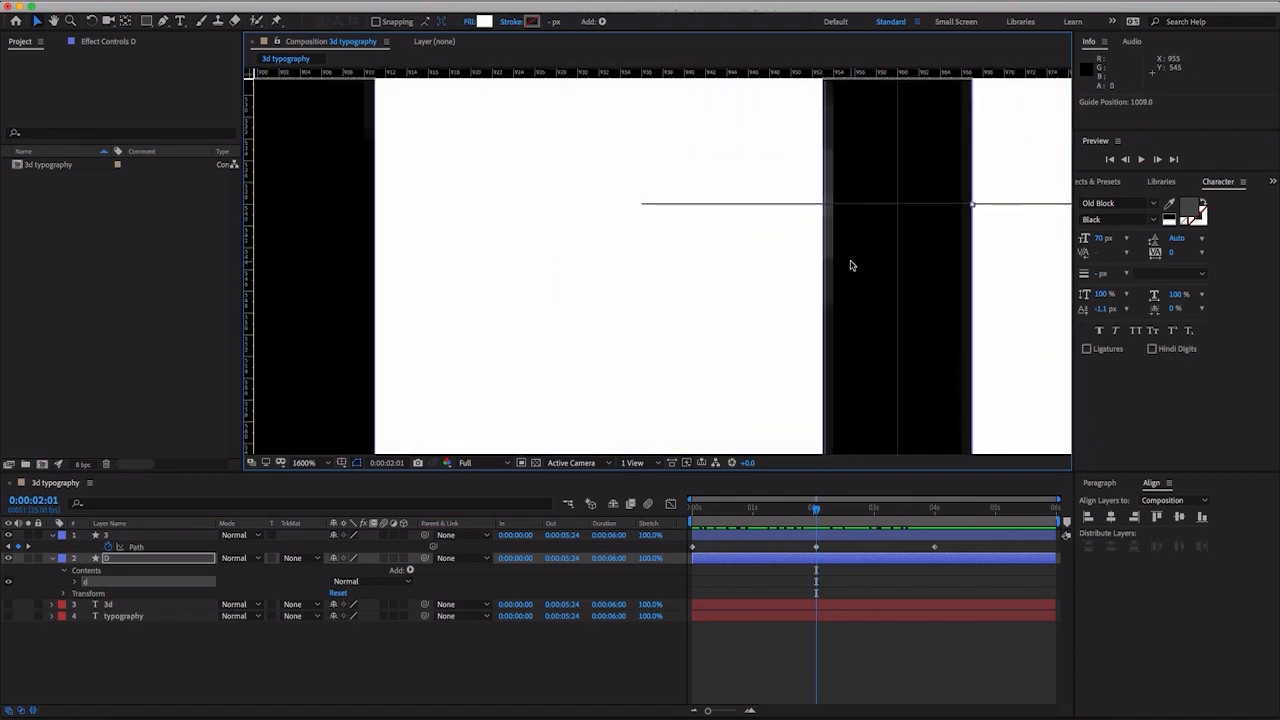
pyautogui.press('space')
pyautogui.moveTo(851, 265); pyautogui.dragTo(539, 152)
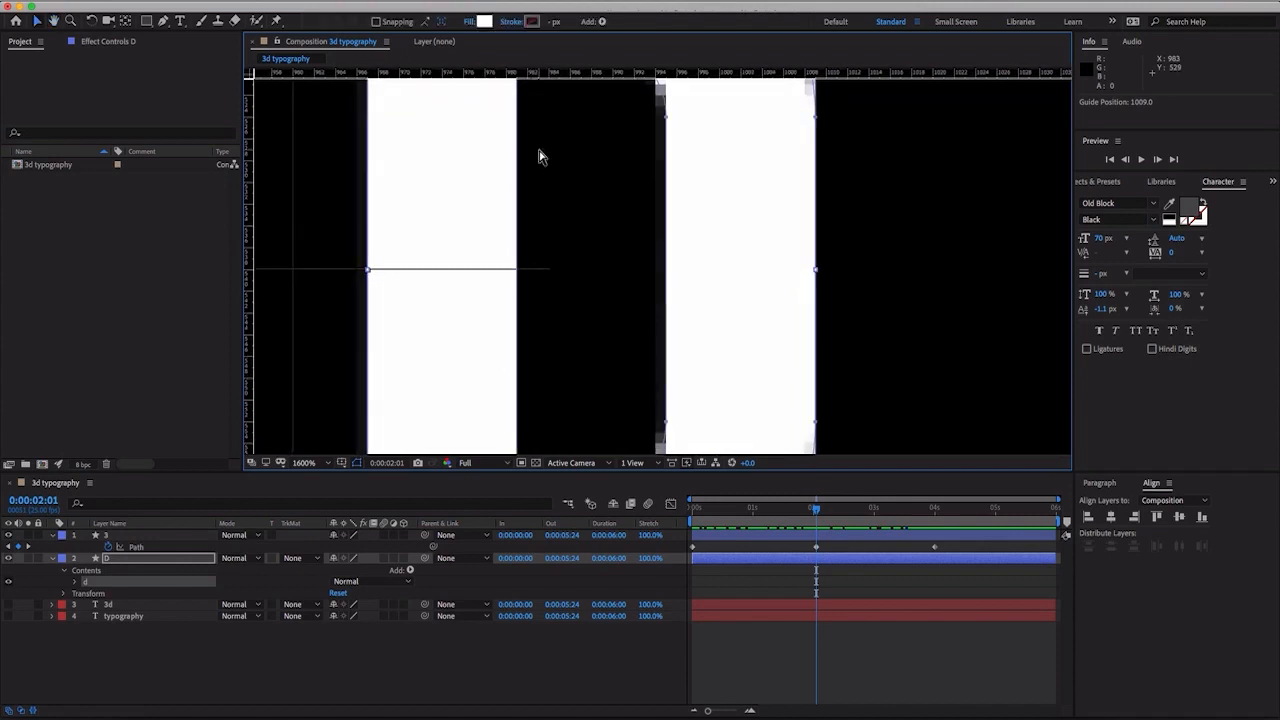
pyautogui.press(',')
pyautogui.press(',')
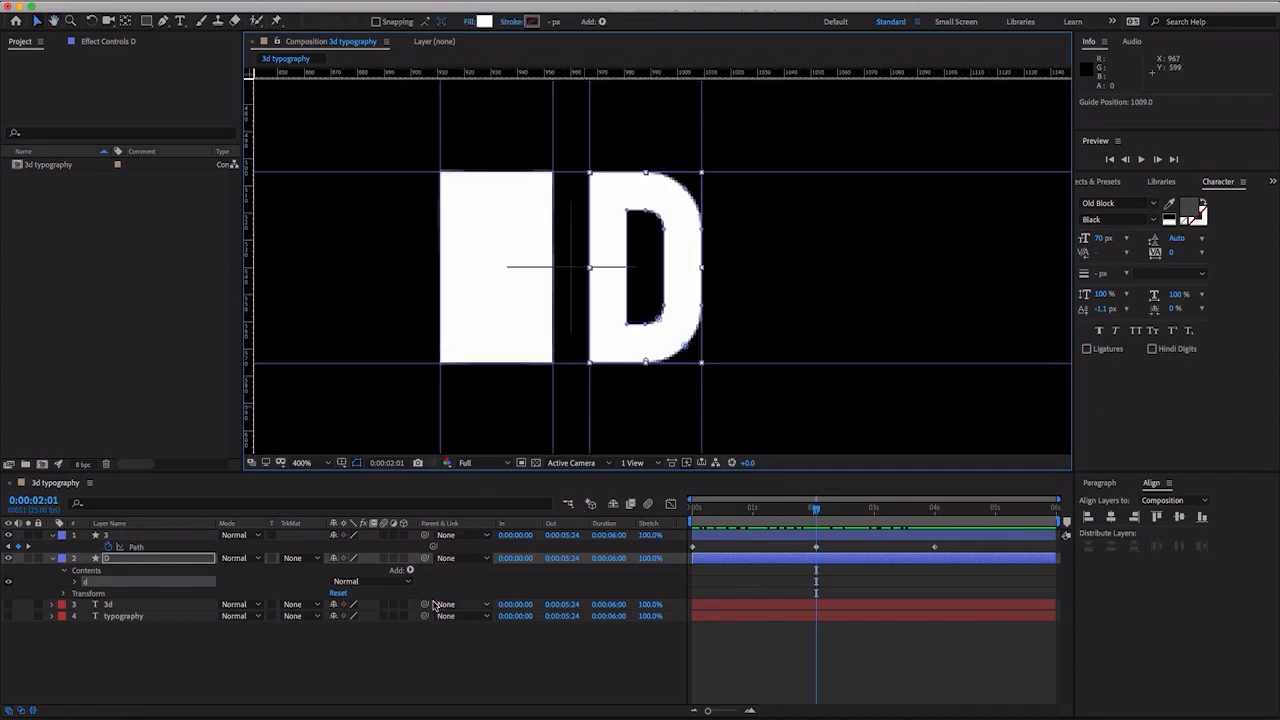
# - At 0:00:04:00, add Path keyframes to both the outer and inner paths of the D
pyautogui.click(332, 648)
pyautogui.click(98, 593)
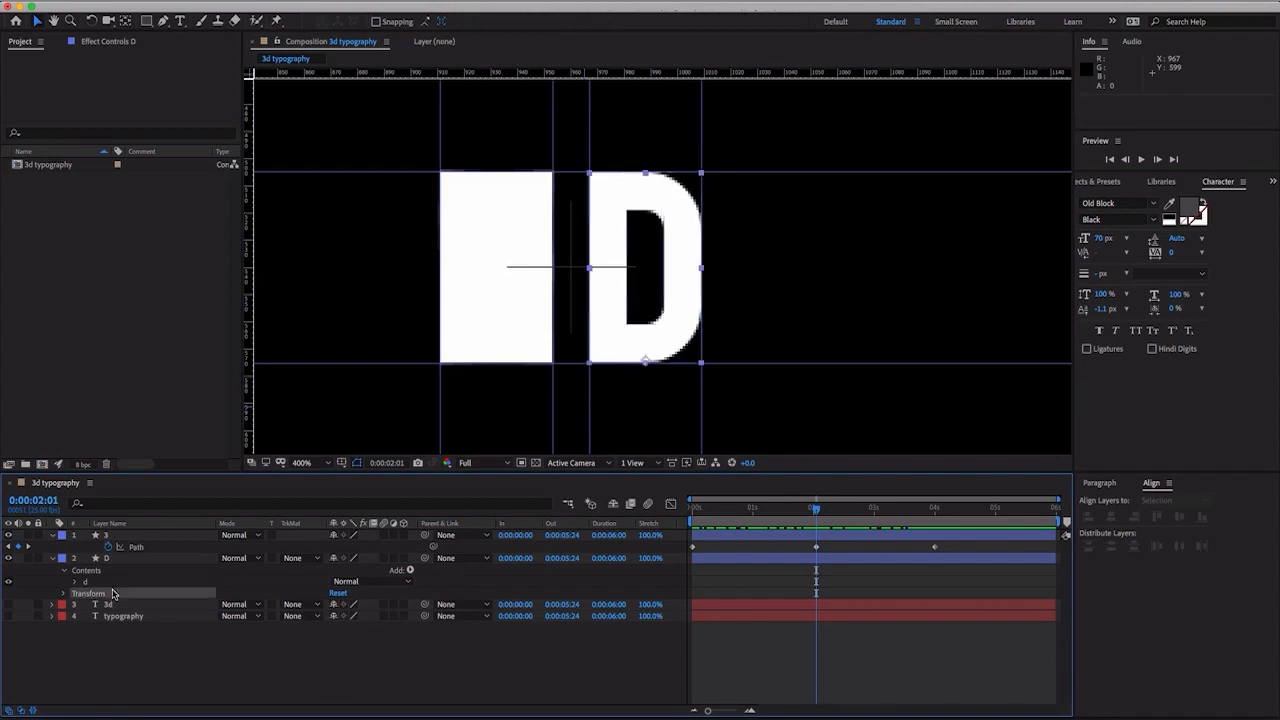
pyautogui.click(92, 583)
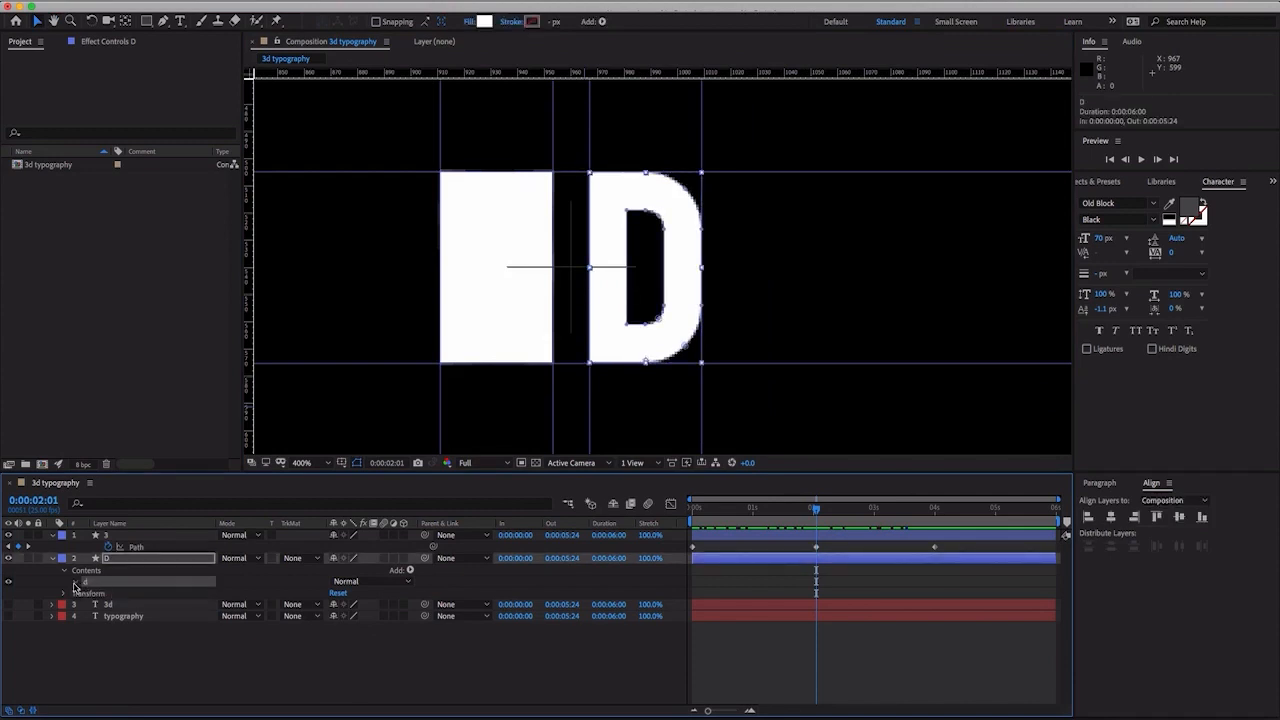
pyautogui.click(75, 583)
pyautogui.click(940, 512)
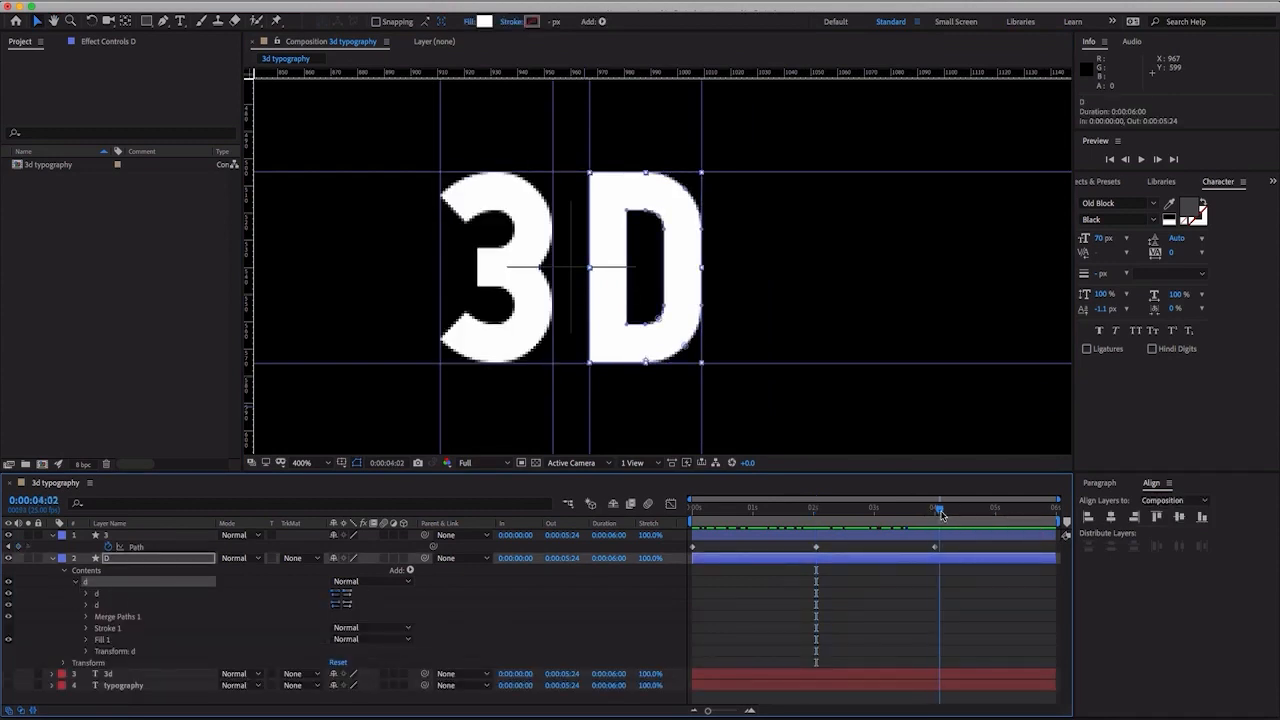
pyautogui.moveTo(940, 514); pyautogui.dragTo(935, 515)
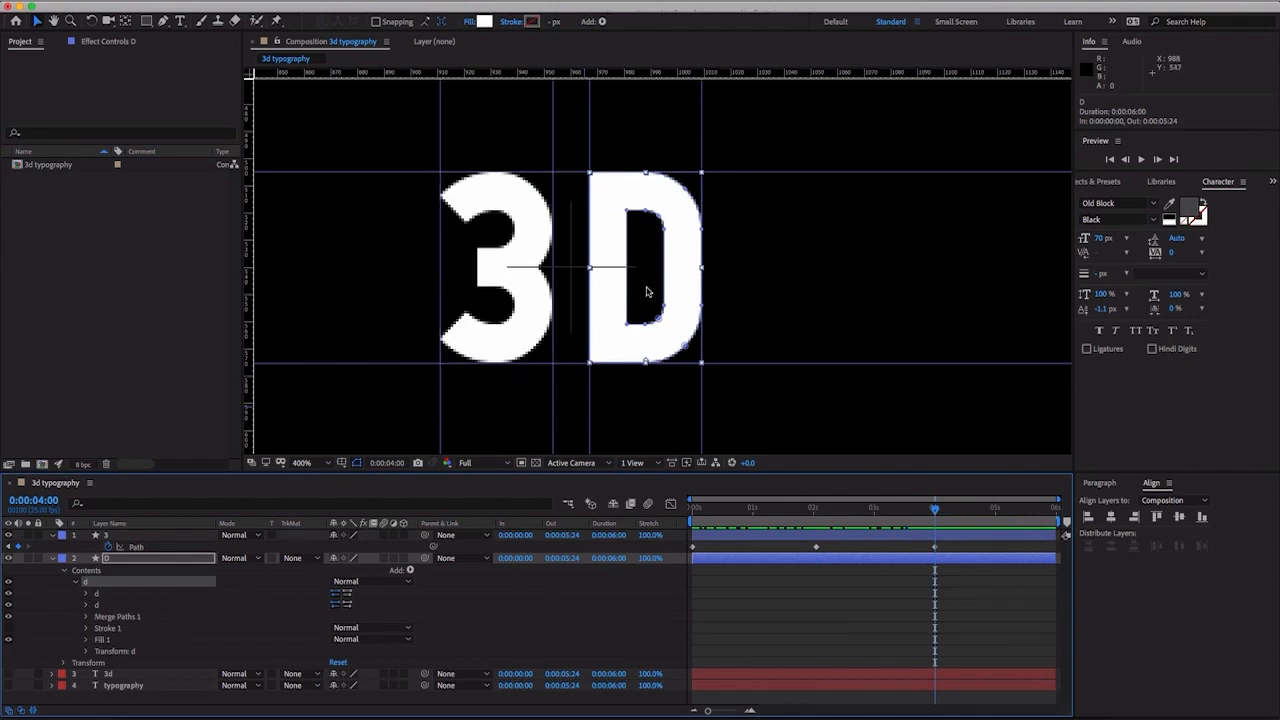
pyautogui.click(87, 594)
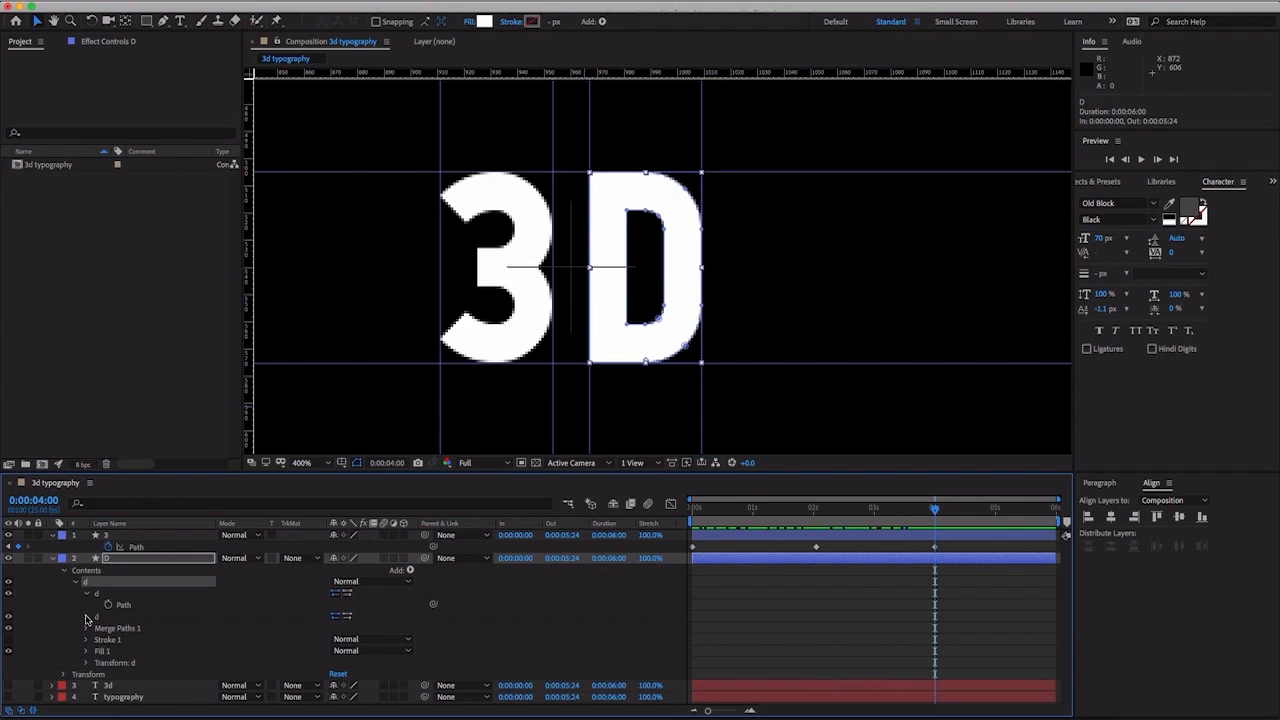
pyautogui.click(87, 617)
pyautogui.click(108, 605)
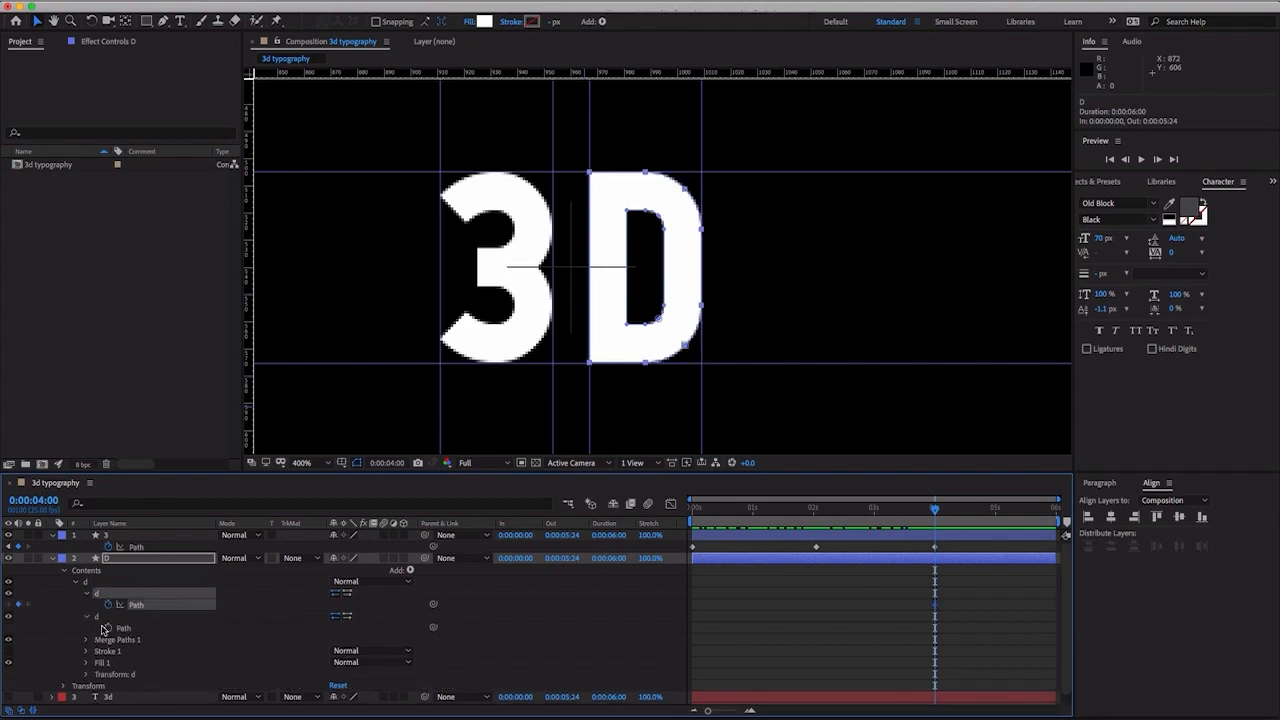
pyautogui.click(108, 628)
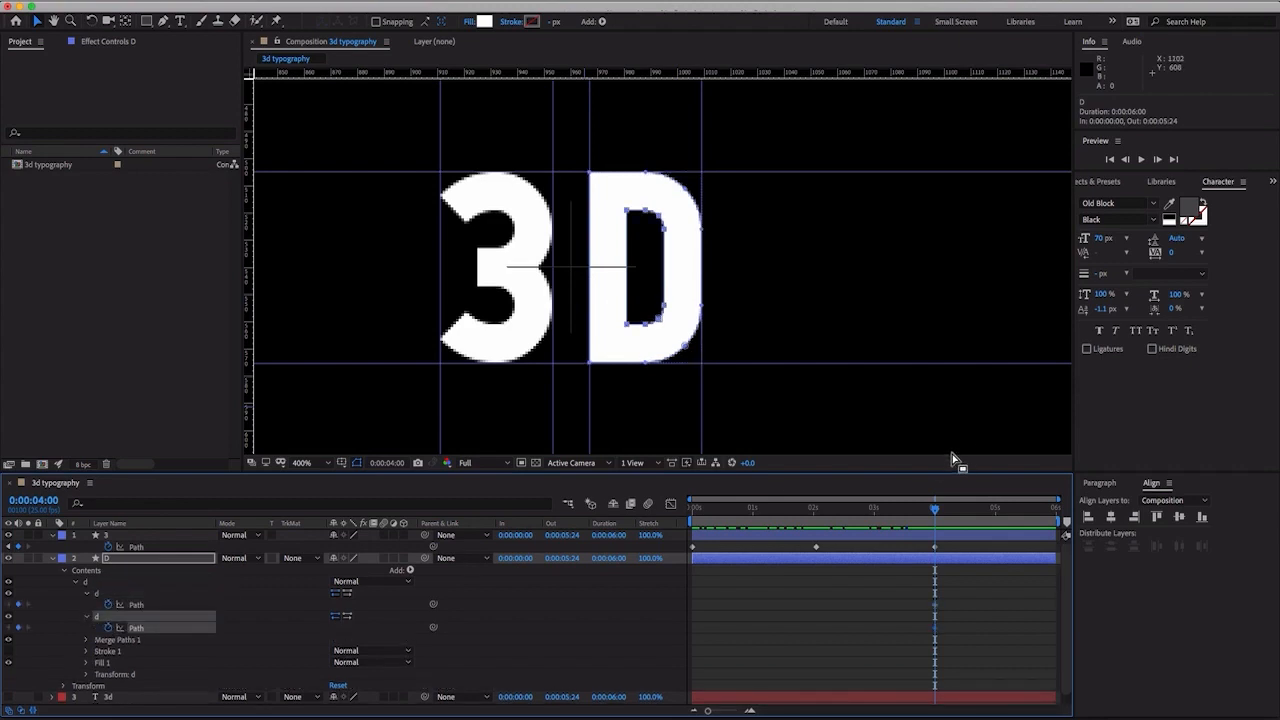
# - At 0:00:02:01, square off the D's outer path to the guide corners and collapse its inner path onto the hole's left edge
pyautogui.moveTo(935, 512); pyautogui.dragTo(825, 512)
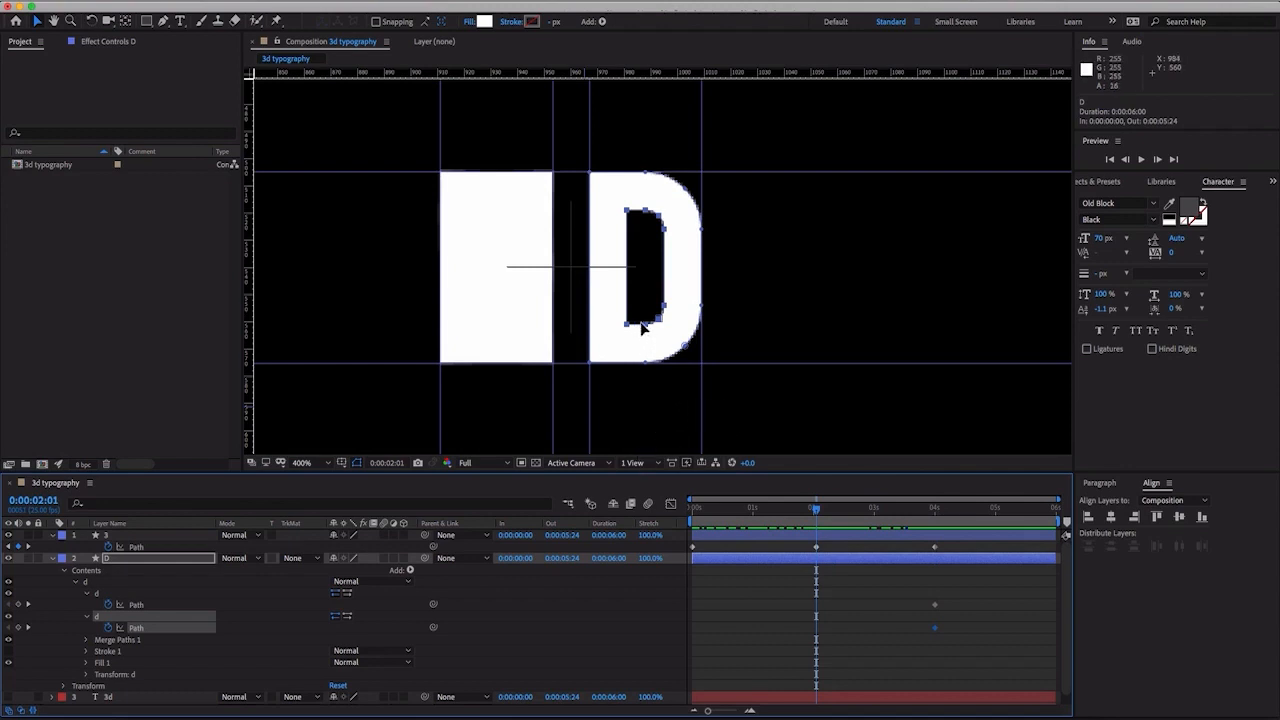
pyautogui.moveTo(687, 350); pyautogui.dragTo(703, 362)
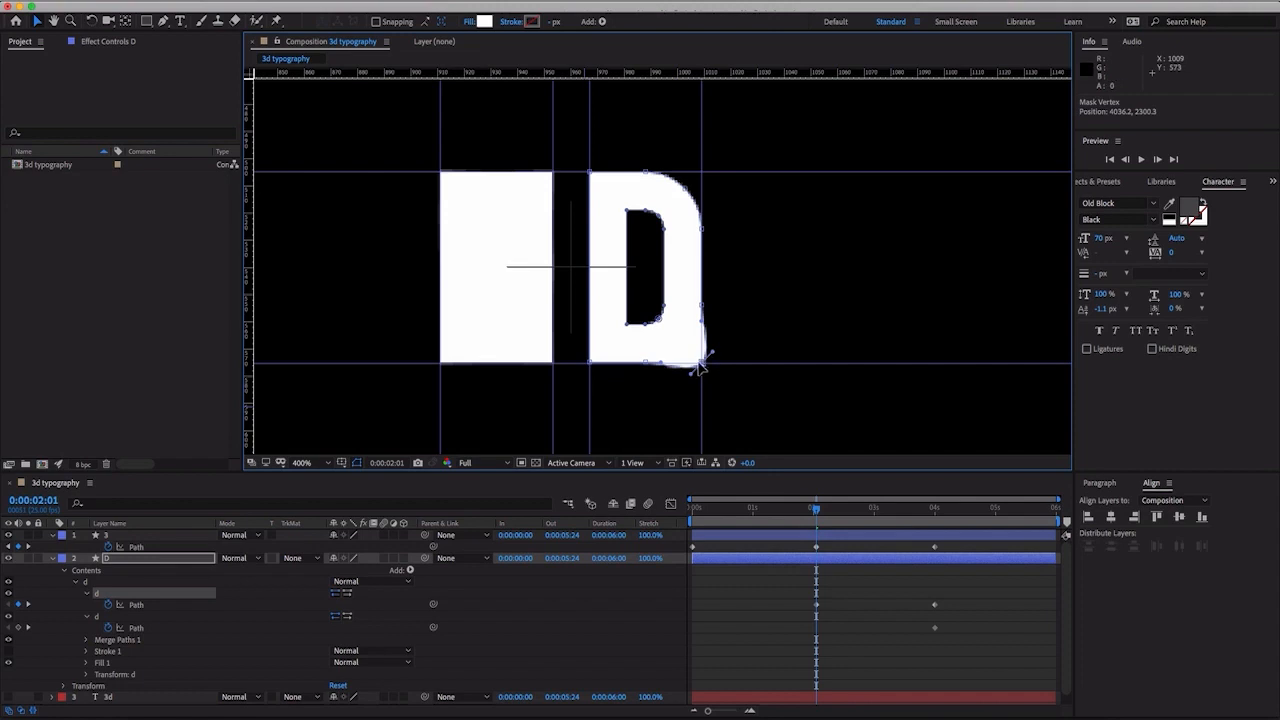
pyautogui.moveTo(686, 193); pyautogui.dragTo(708, 180)
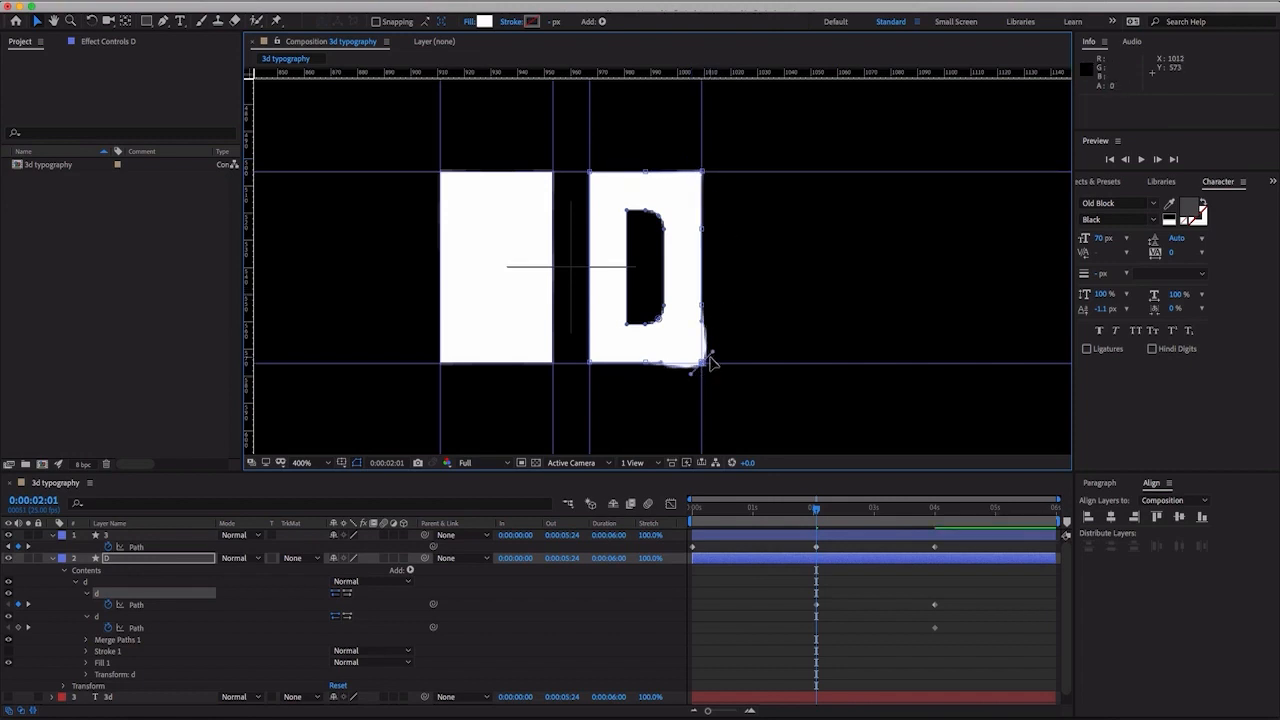
pyautogui.moveTo(711, 353); pyautogui.dragTo(698, 367)
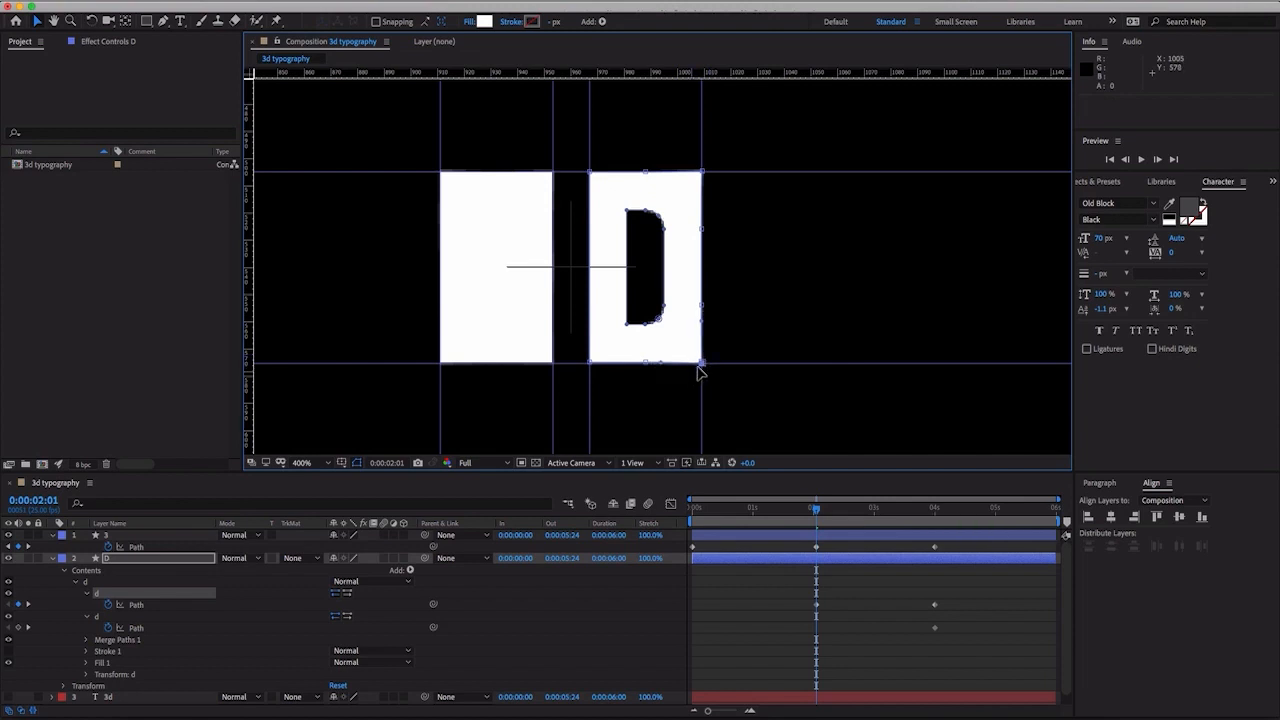
pyautogui.click(665, 304)
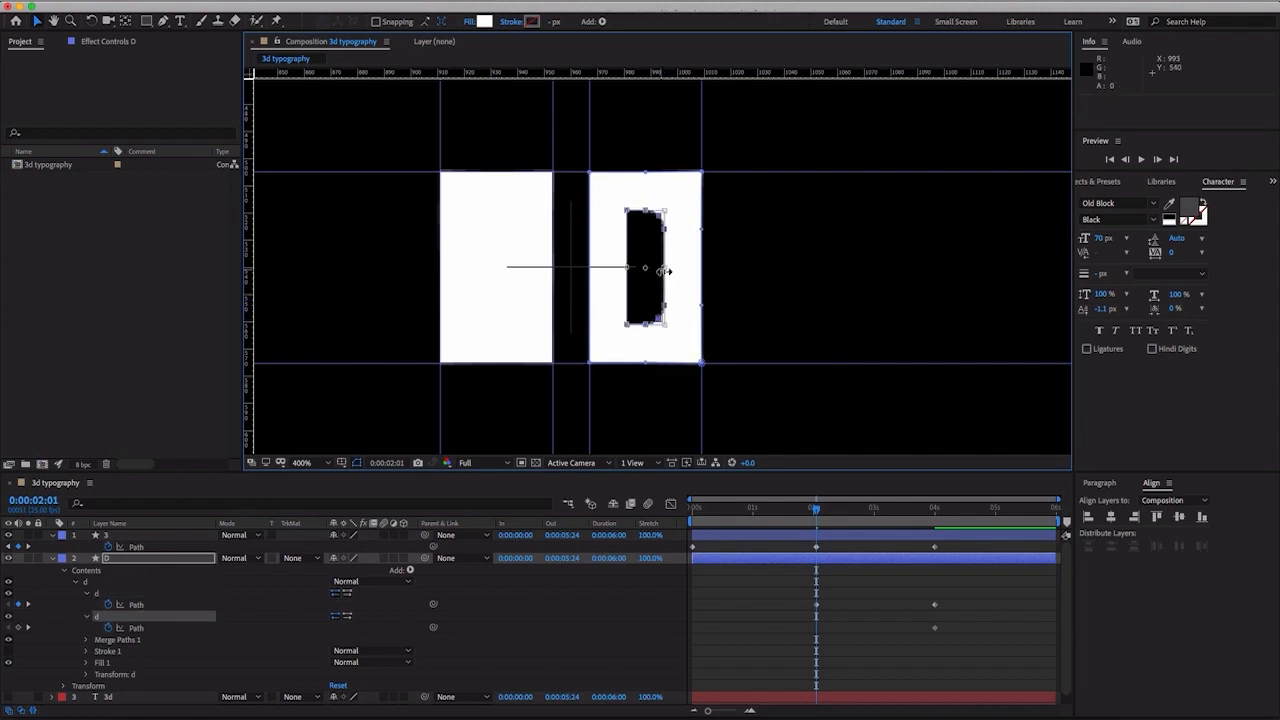
pyautogui.moveTo(665, 268); pyautogui.dragTo(622, 271)
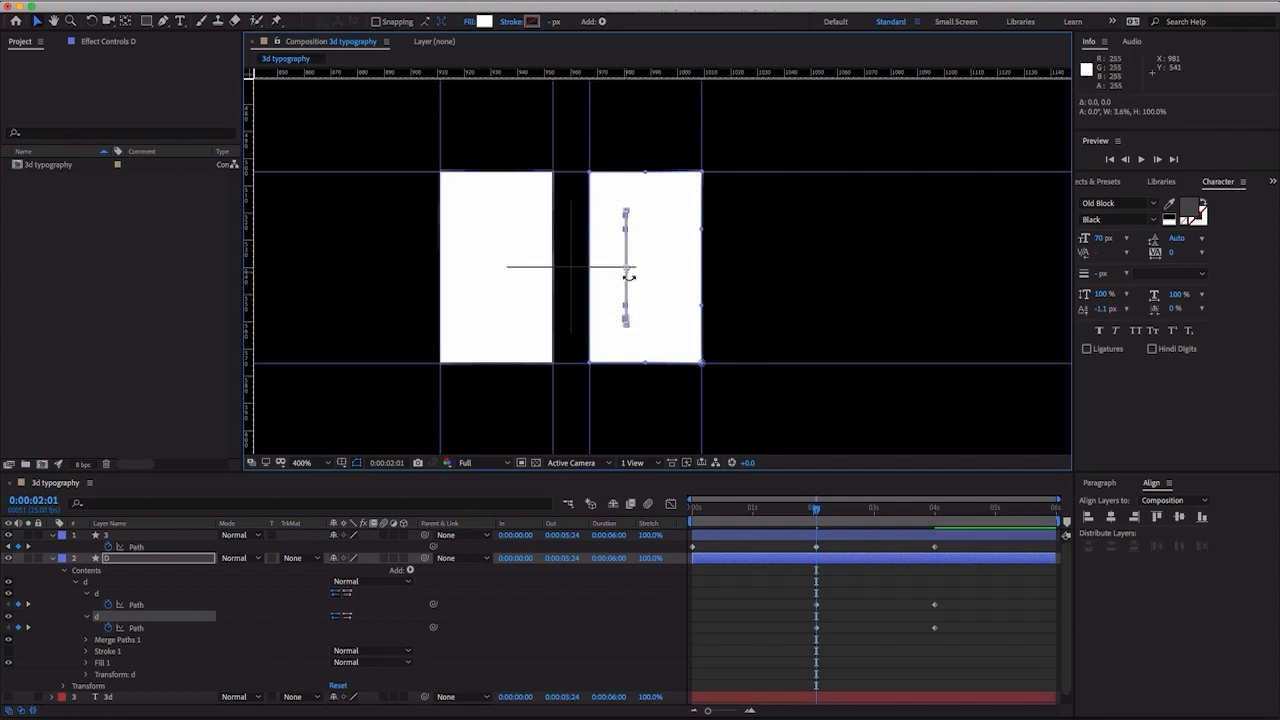
# - At 0:00:00:00, flatten both D paths together down to the lower guide and preview the rise
pyautogui.moveTo(816, 512); pyautogui.dragTo(684, 521)
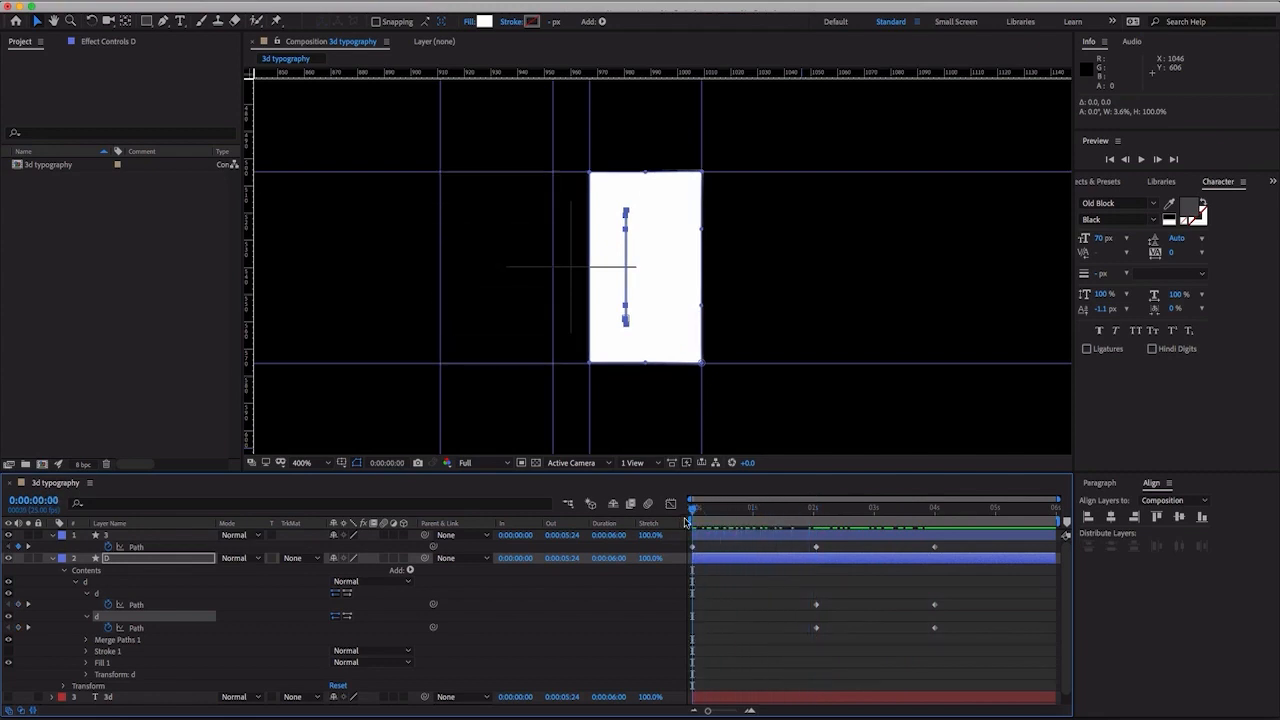
pyautogui.click(133, 628)
pyautogui.keyDown('shift'); pyautogui.click(138, 605); pyautogui.keyUp('shift')
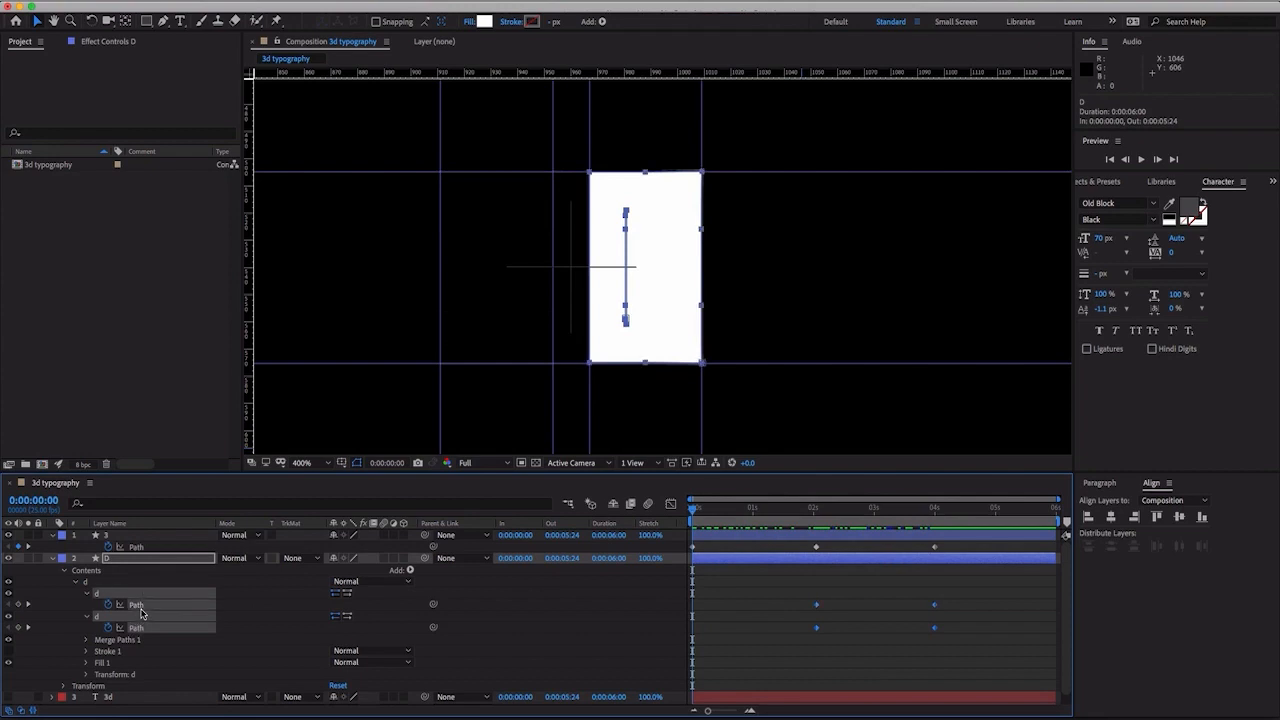
pyautogui.click(706, 178)
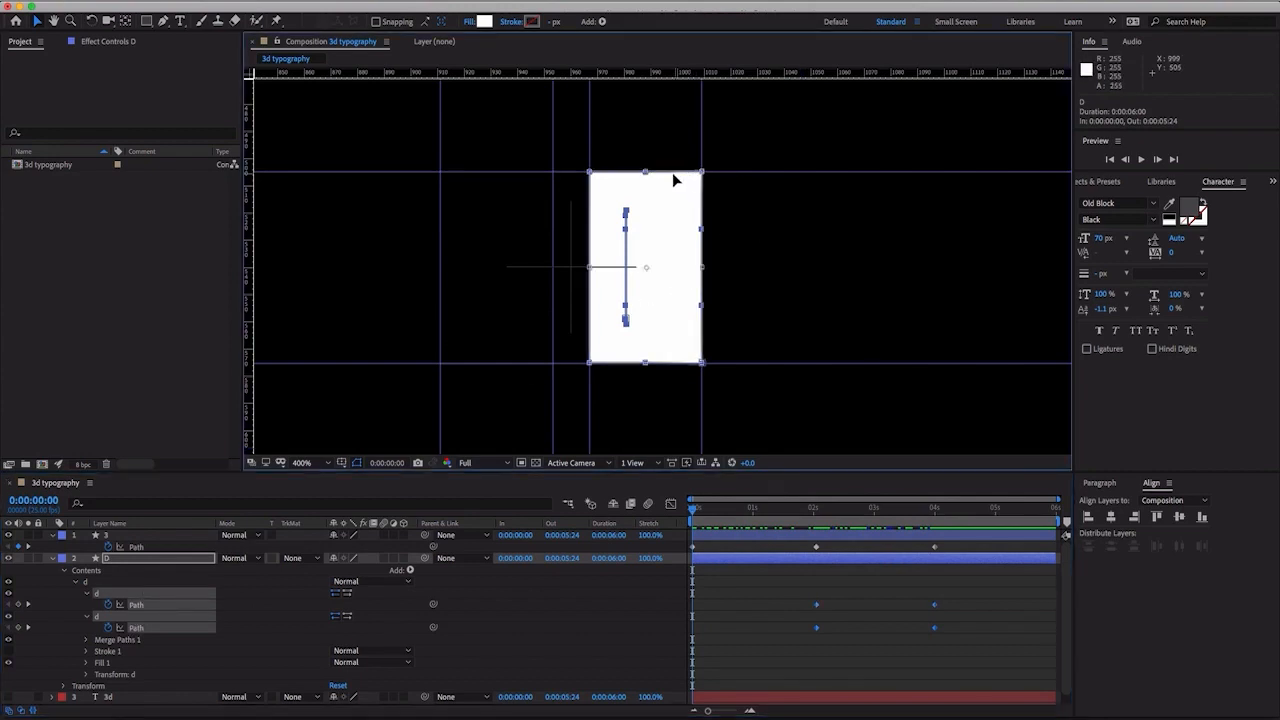
pyautogui.moveTo(648, 175); pyautogui.dragTo(642, 363)
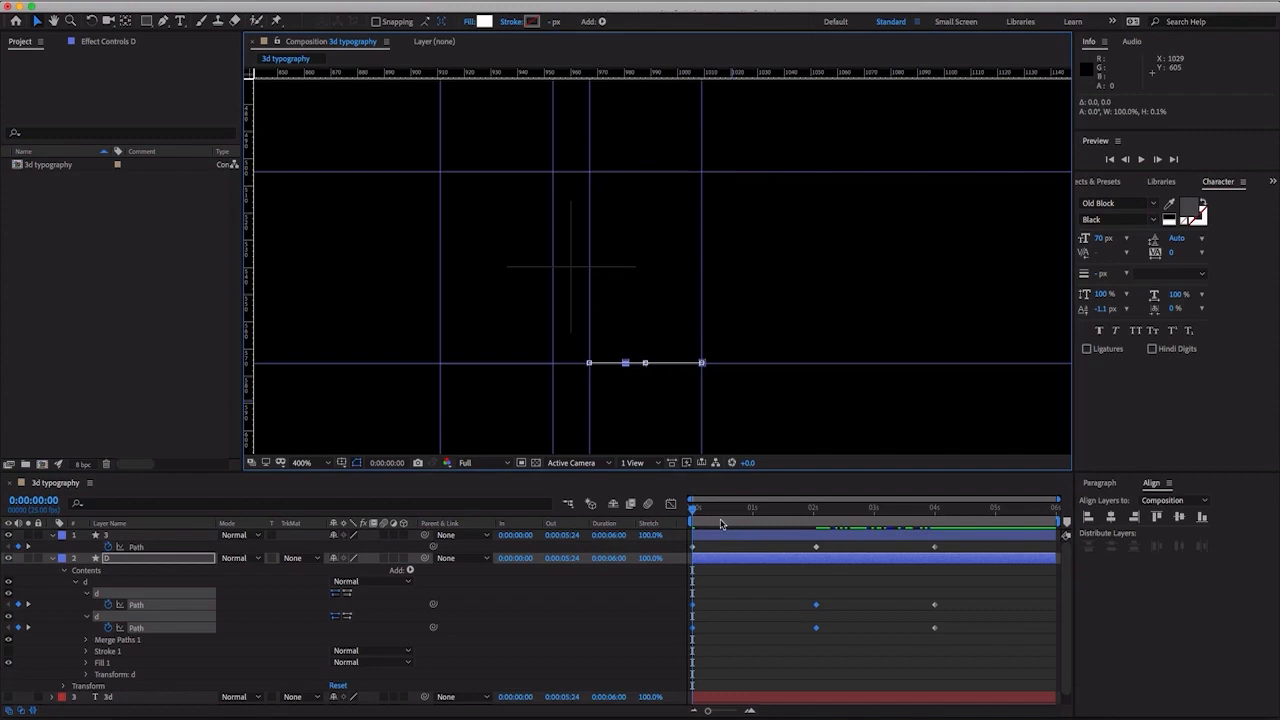
pyautogui.moveTo(722, 524); pyautogui.dragTo(661, 523)
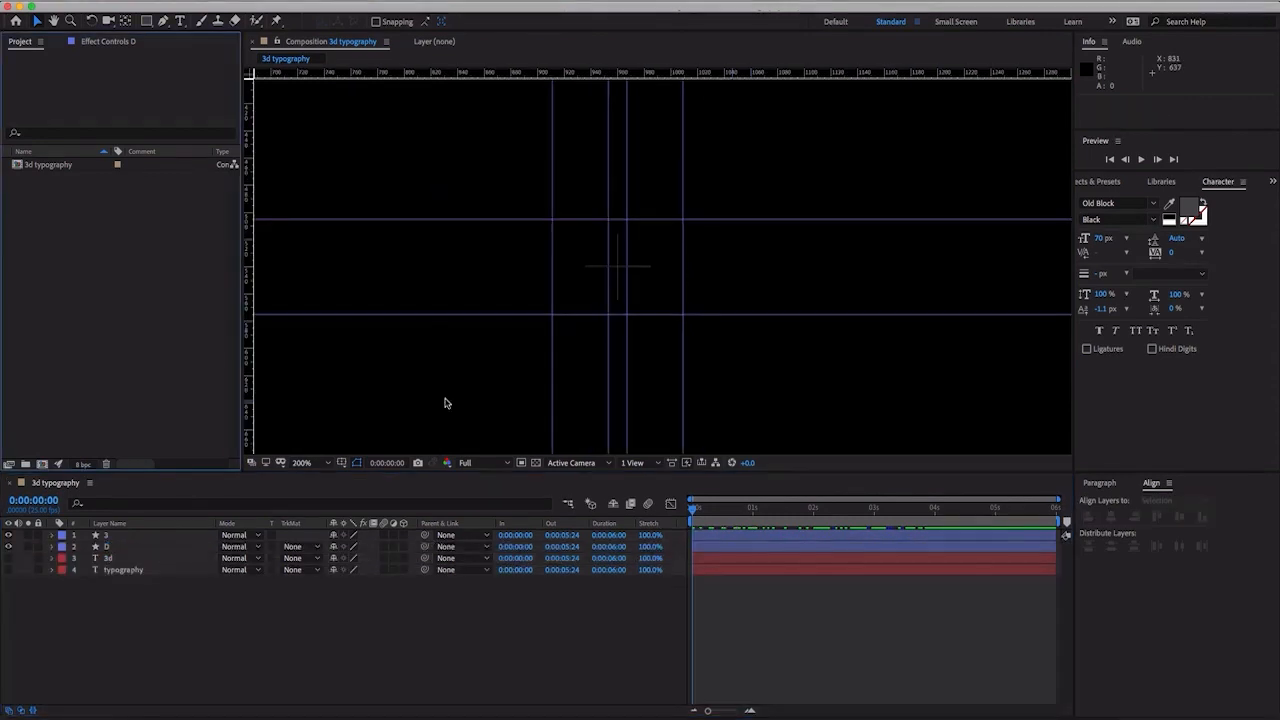
# - Make the typography text layer visible and preview the rising 3 and D blocks against it at 0:00:01:14
pyautogui.click(104, 571)
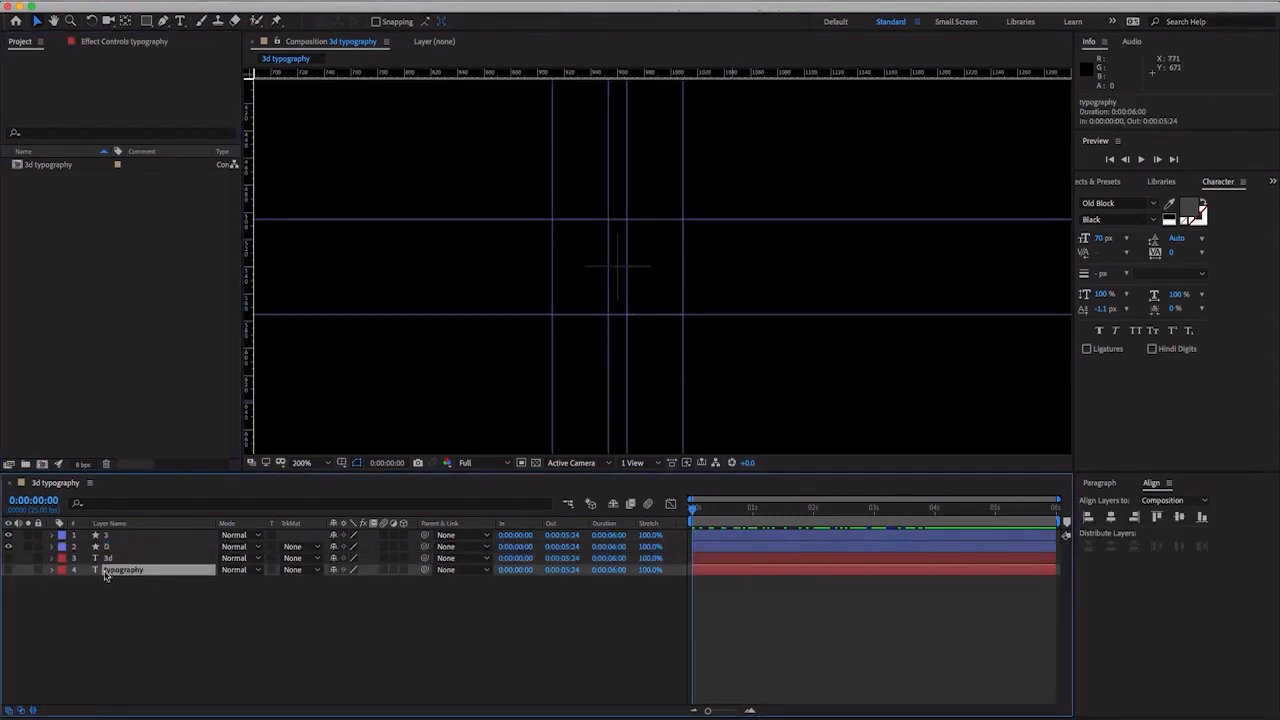
pyautogui.click(11, 571)
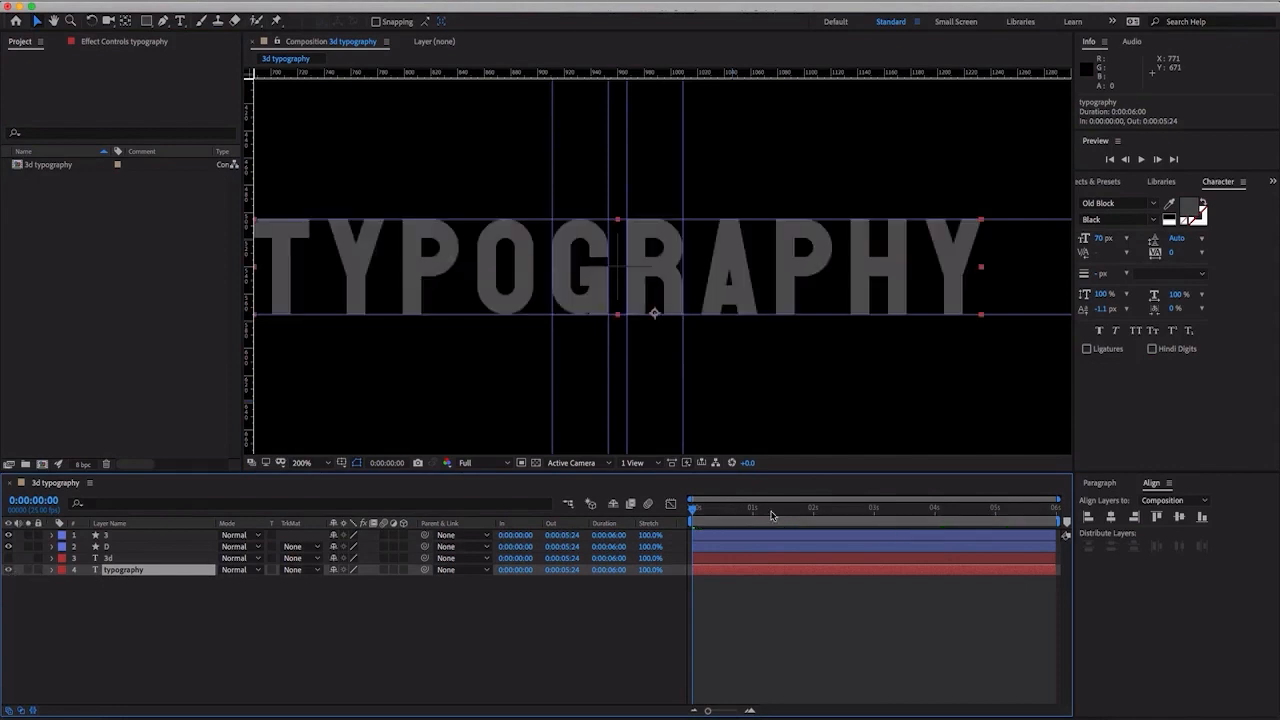
pyautogui.moveTo(713, 515); pyautogui.dragTo(787, 513)
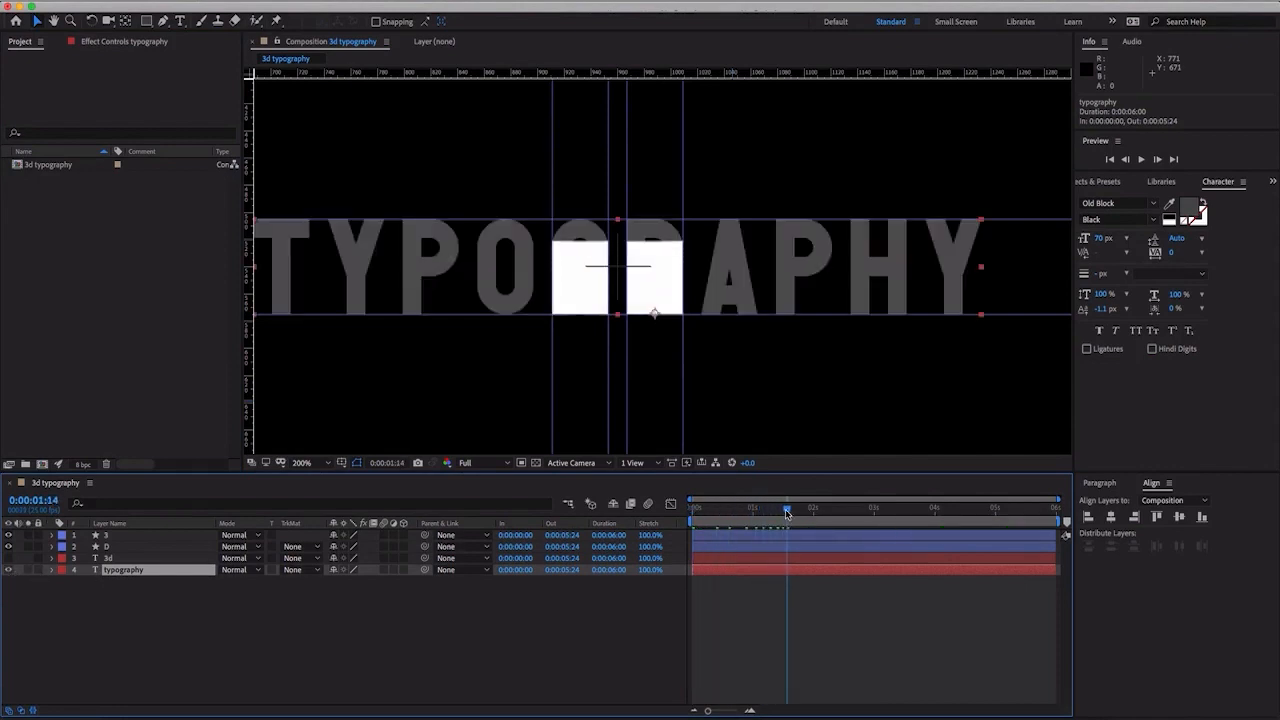
pyautogui.press(',')
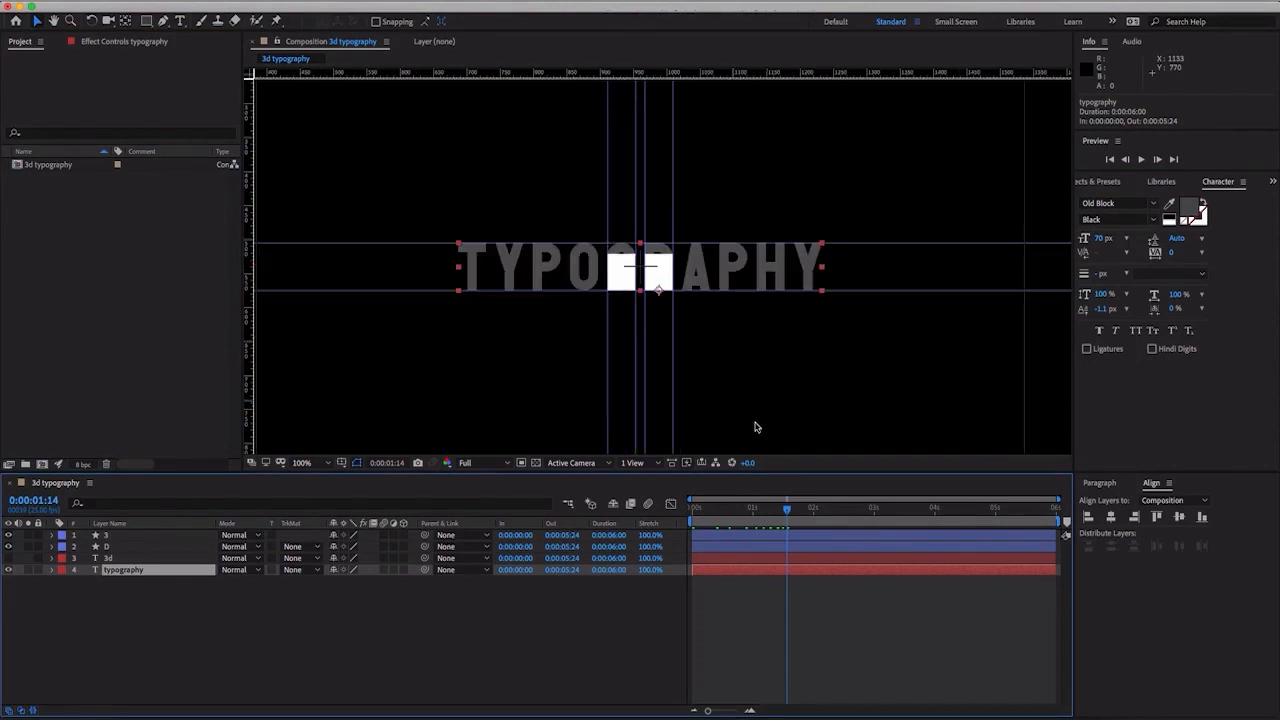
pyautogui.press('.')
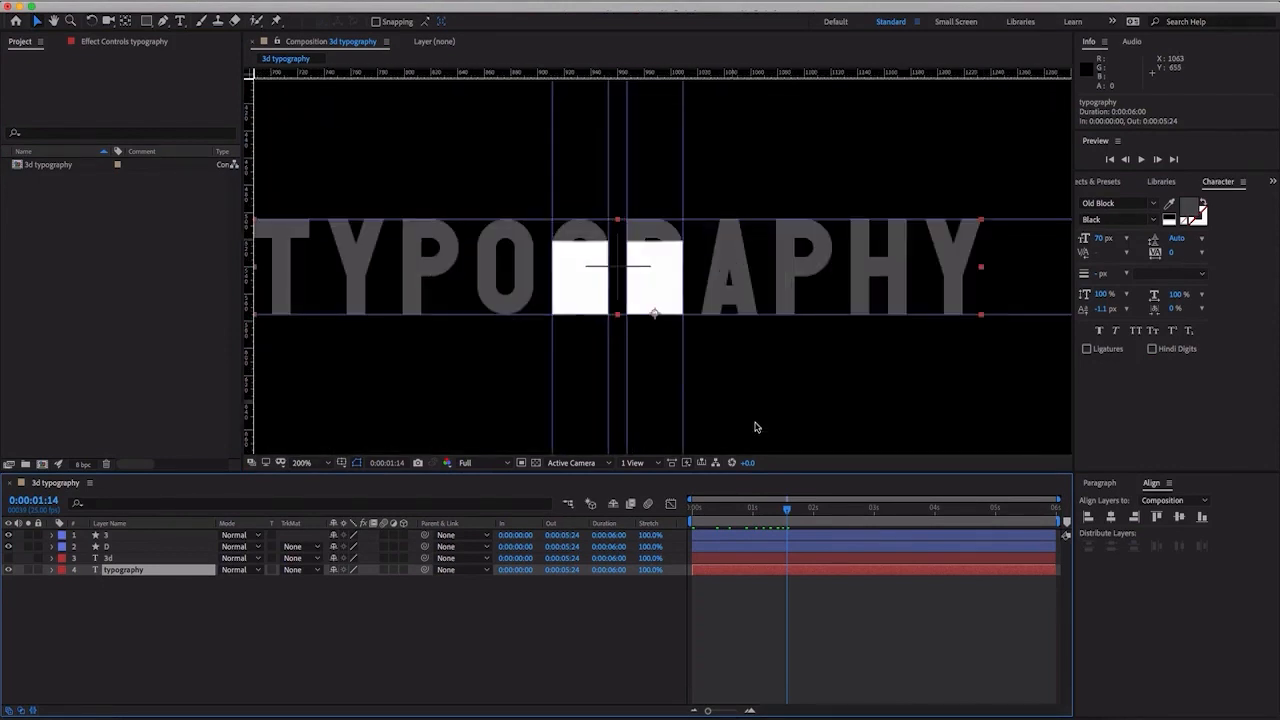
# - Set the typography text's fill color to white, FFFFFF
pyautogui.click(1194, 211)
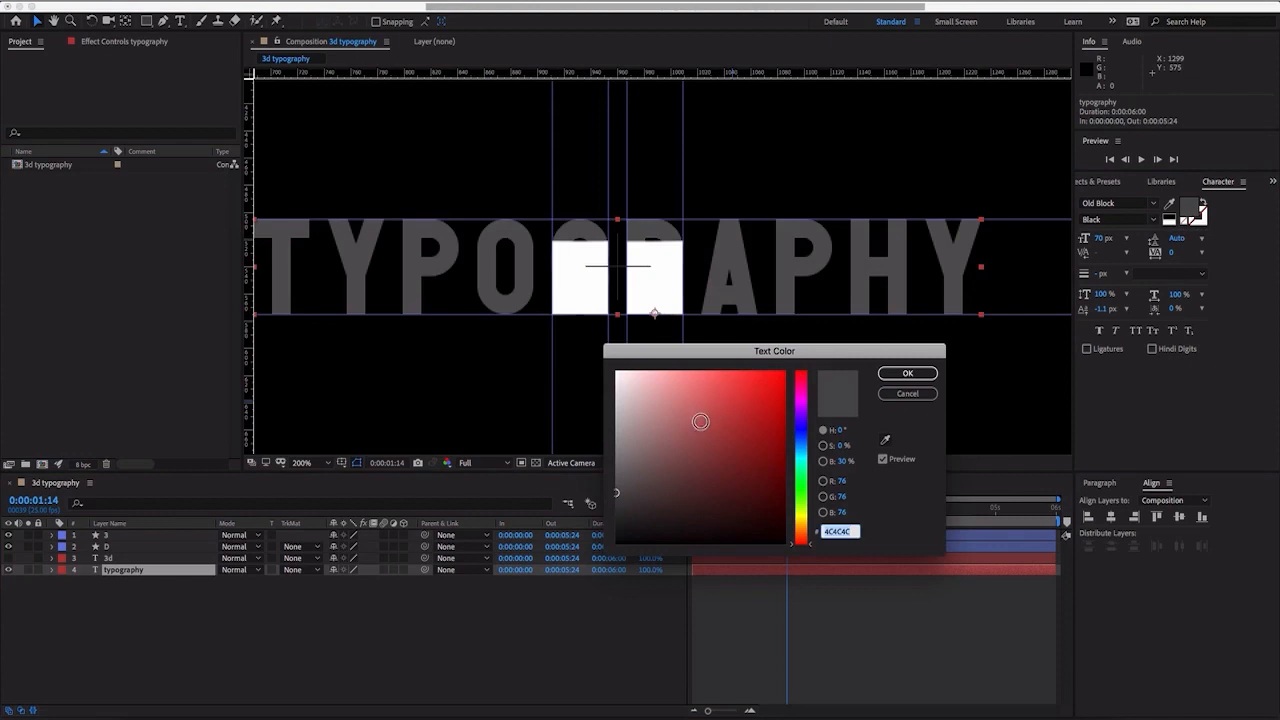
pyautogui.moveTo(700, 420); pyautogui.dragTo(616, 371)
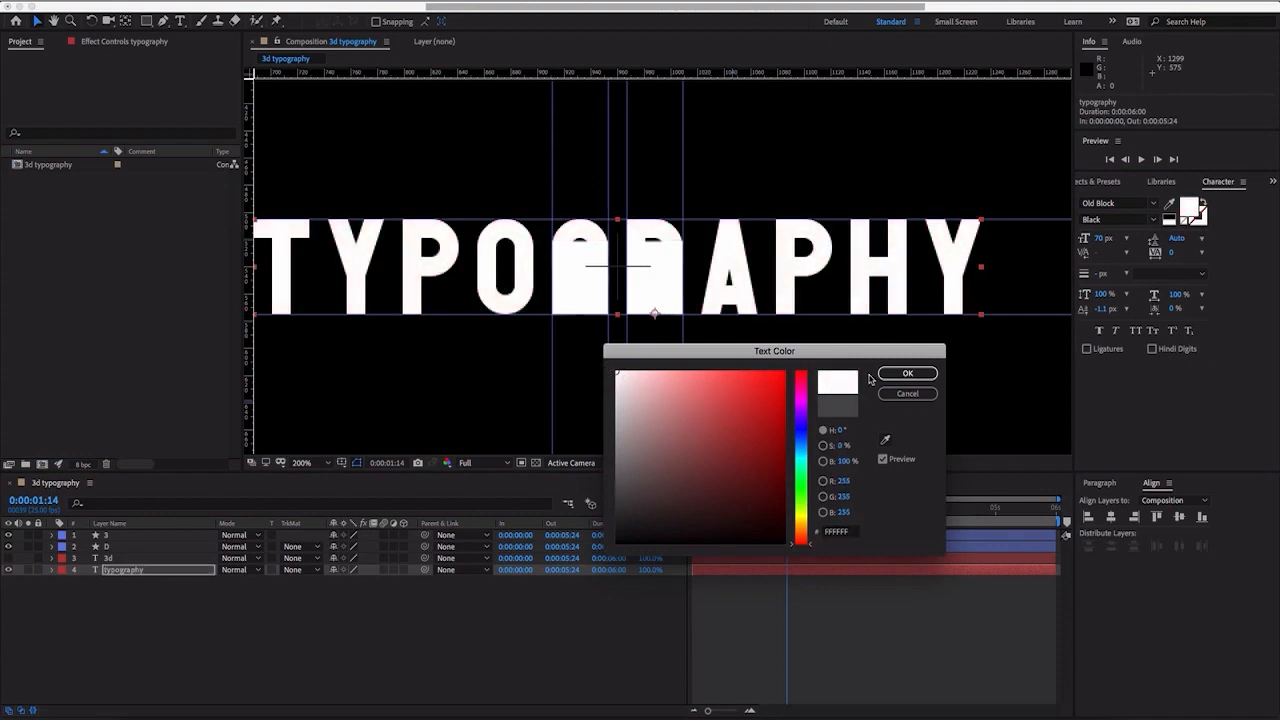
pyautogui.click(907, 373)
pyautogui.click(122, 585)
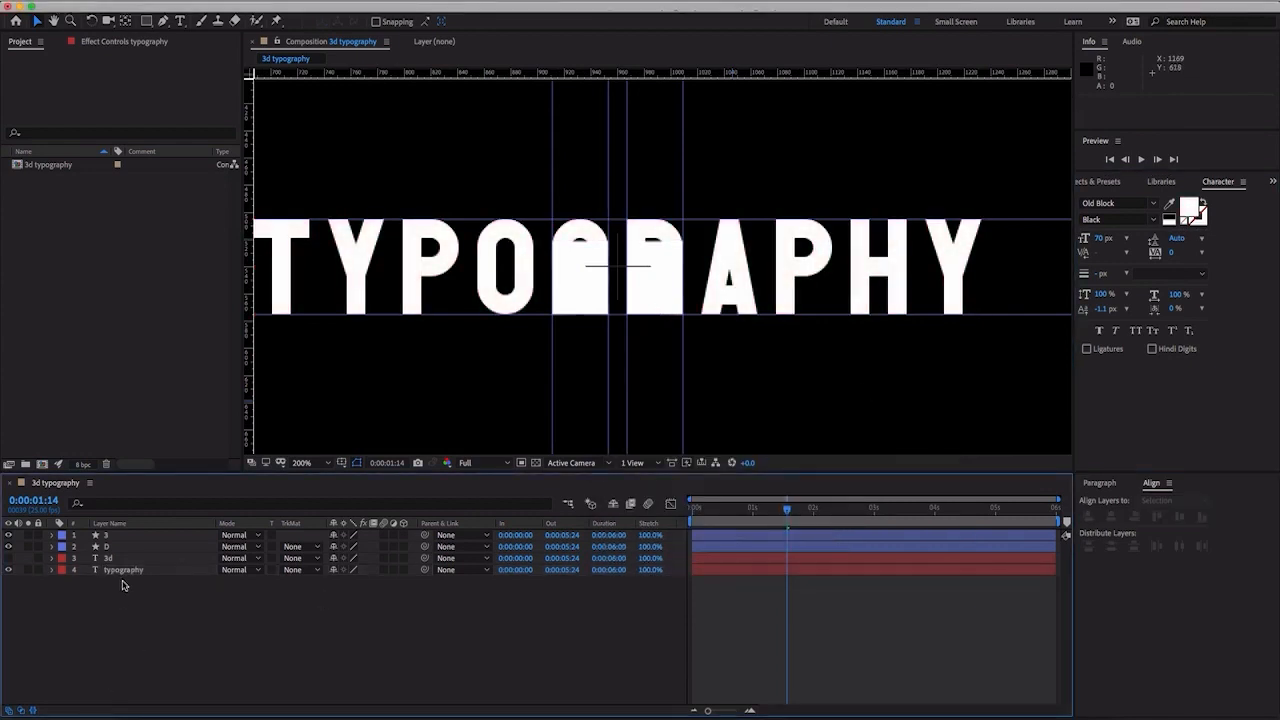
# - Create shapes from the typography text layer and expand the new outlines layer's contents to list the individual letters
pyautogui.click(128, 572)
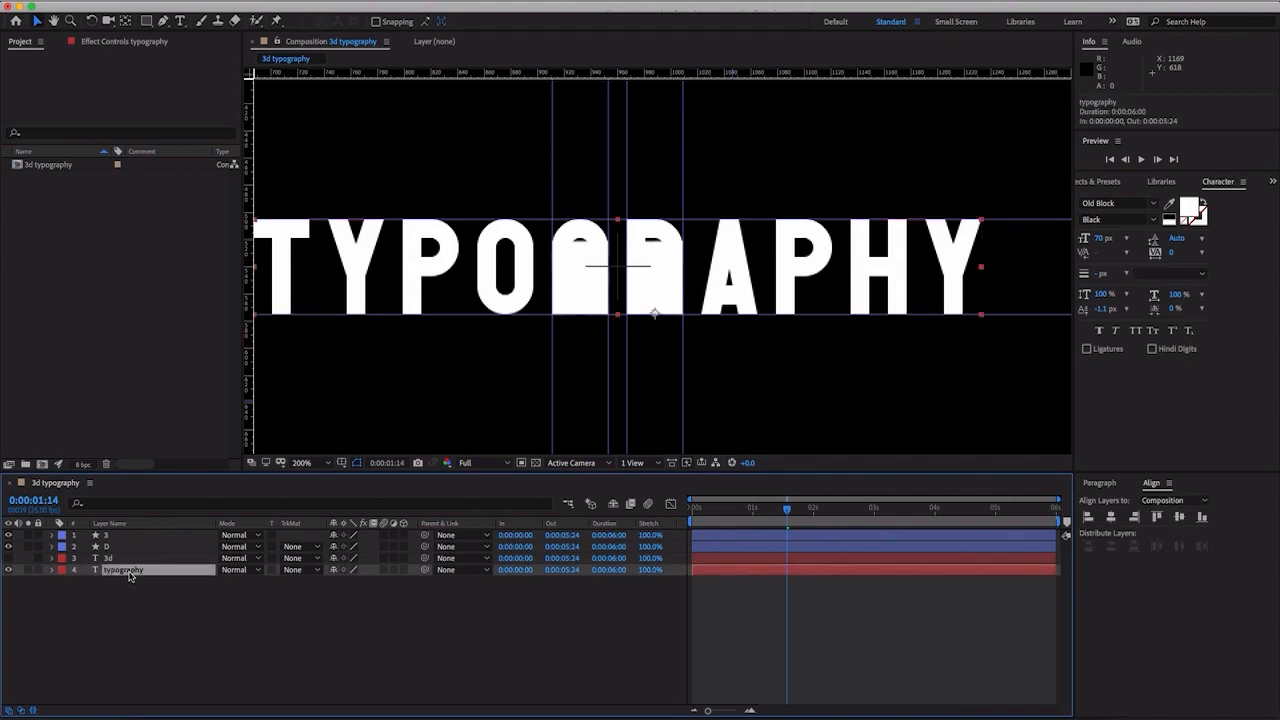
pyautogui.rightClick(129, 576)
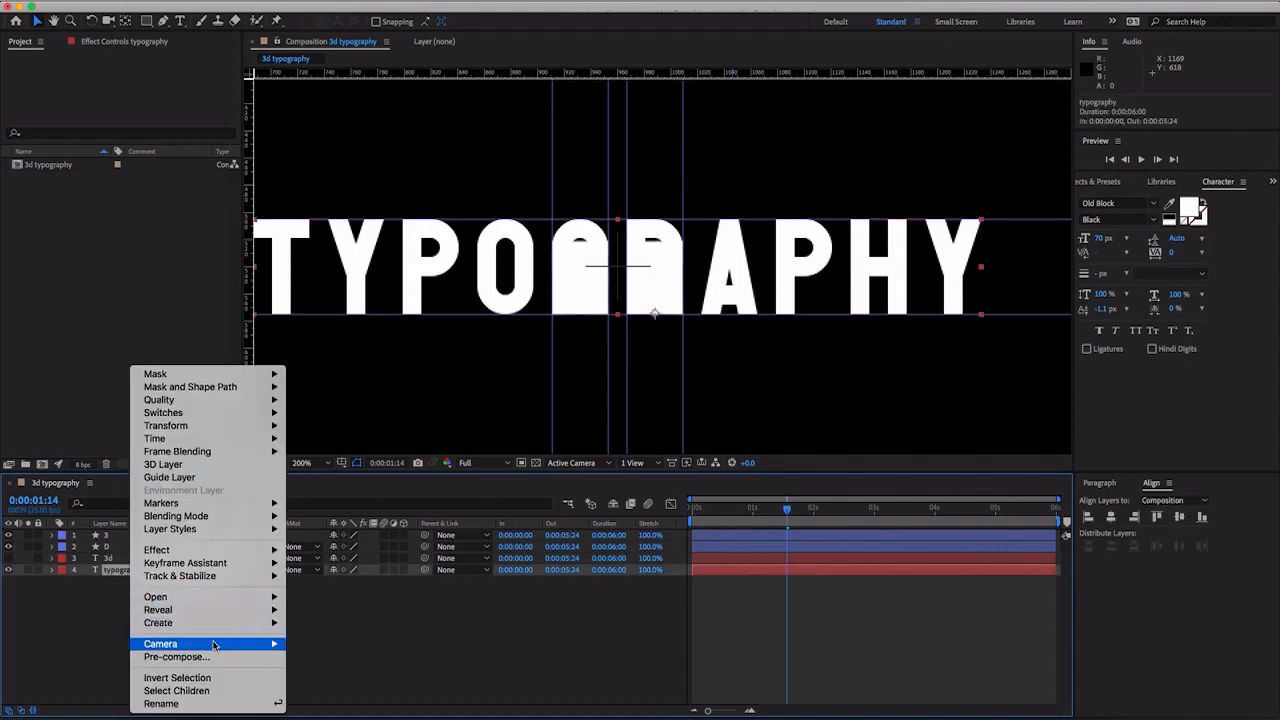
pyautogui.moveTo(226, 625)
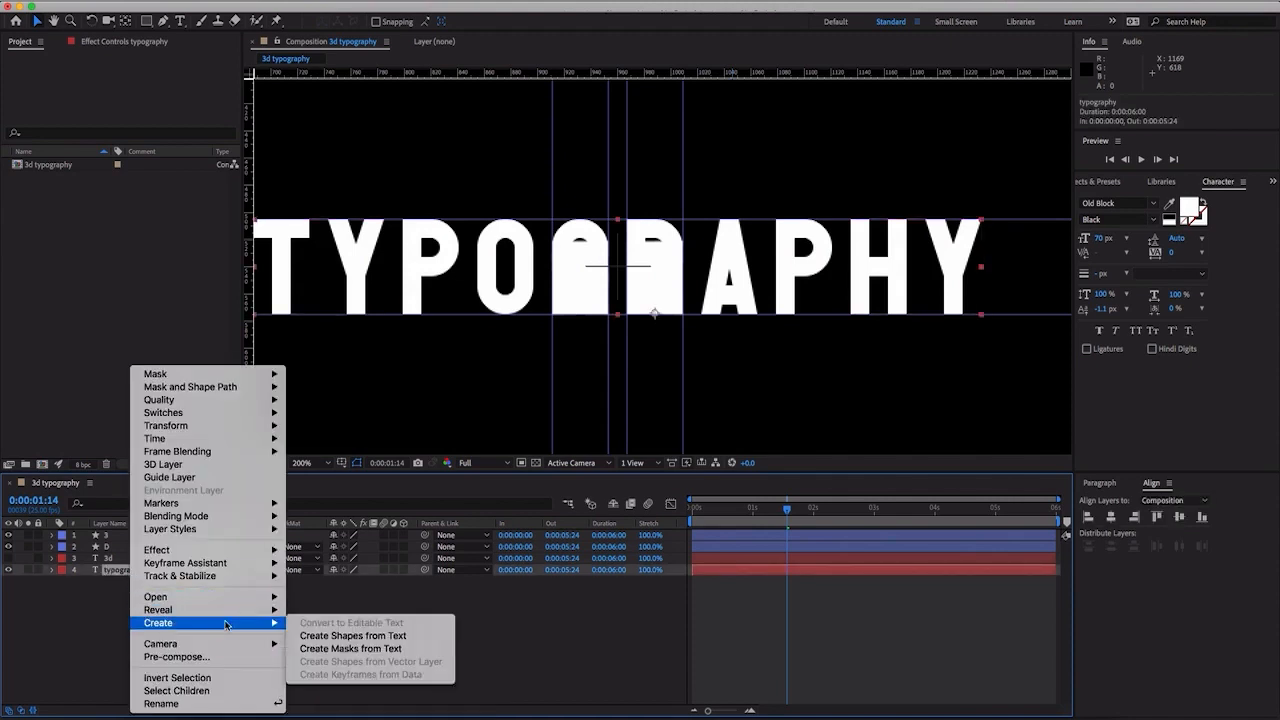
pyautogui.click(341, 636)
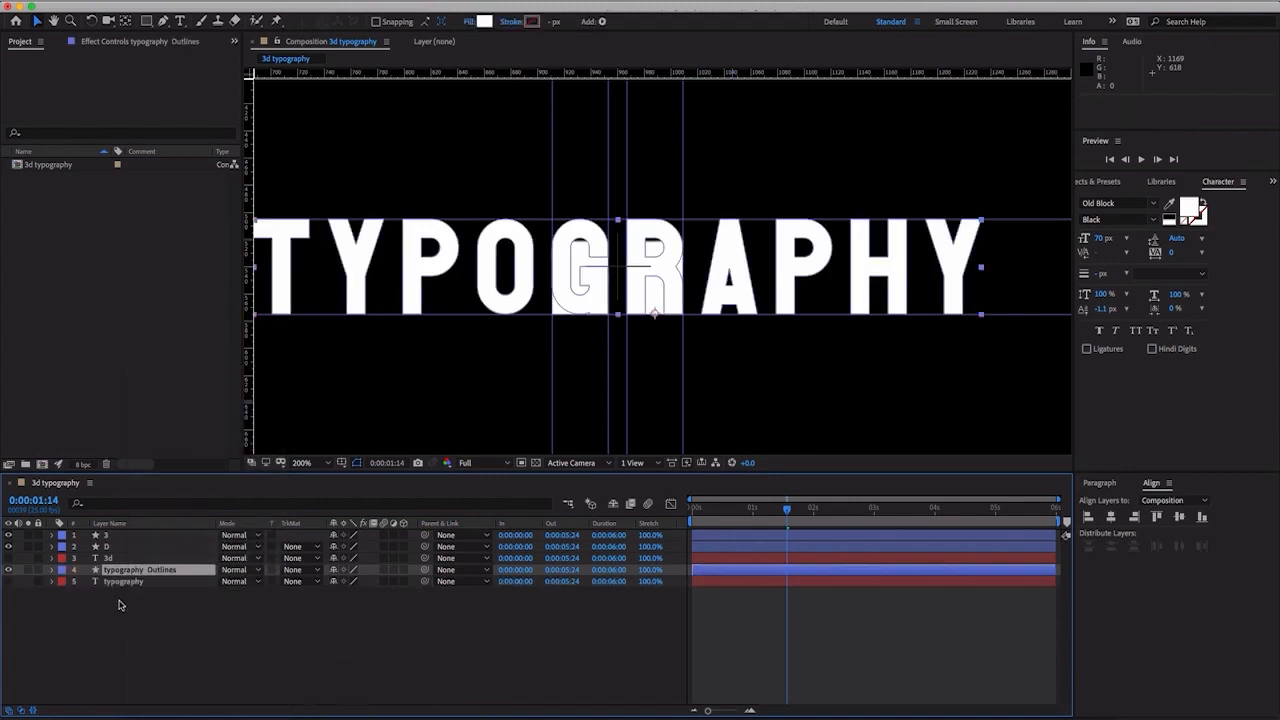
pyautogui.click(52, 570)
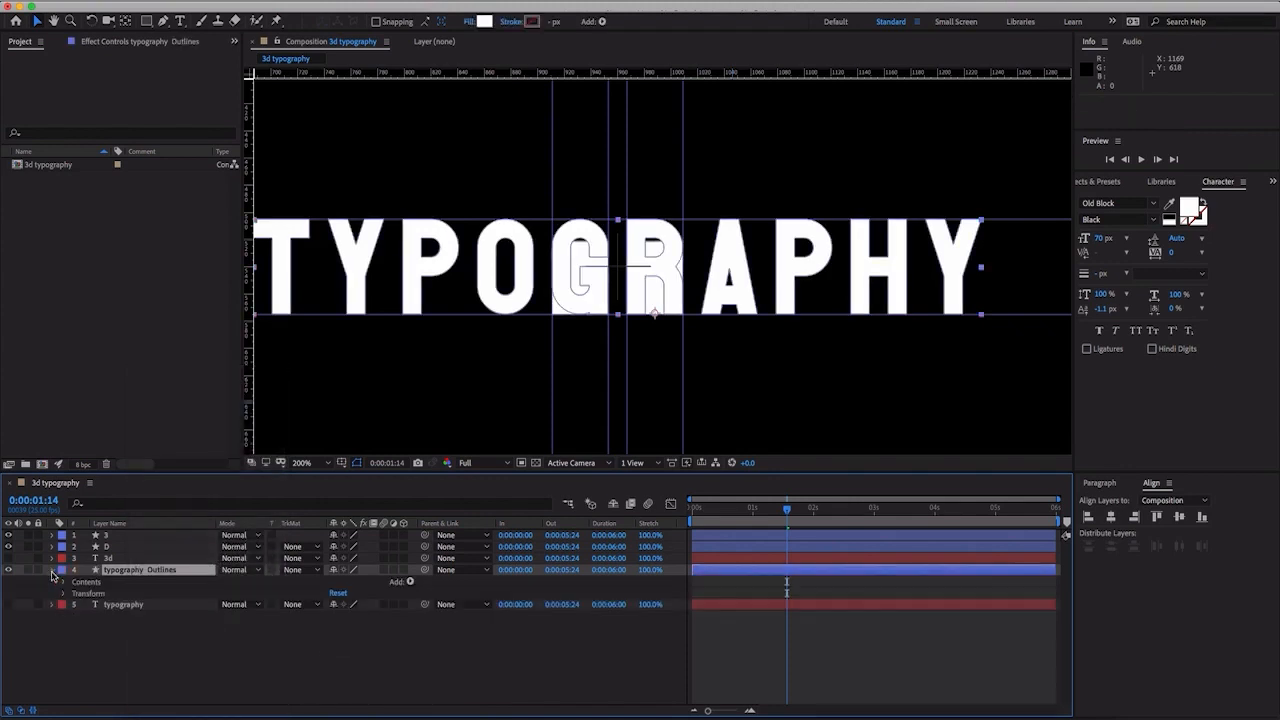
pyautogui.click(65, 583)
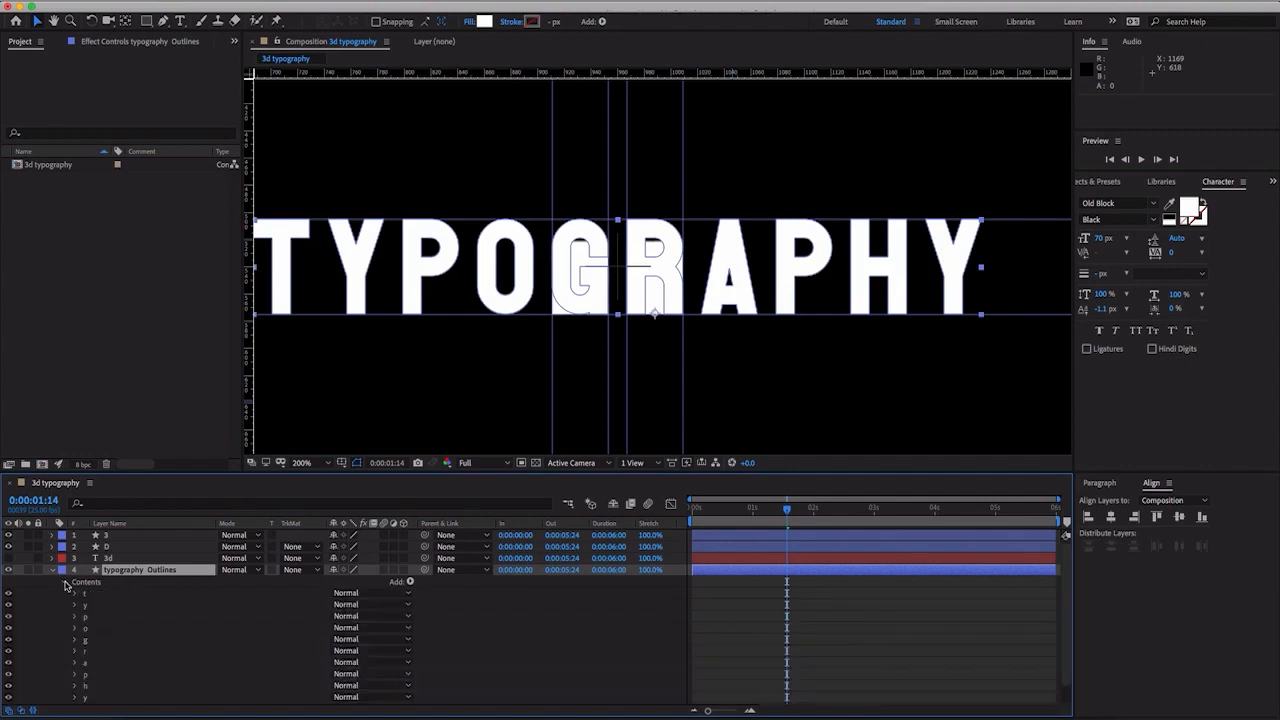
# - Collapse the typography Outlines layer and set its label color to Yellow
pyautogui.scroll(-1, 68, 588)
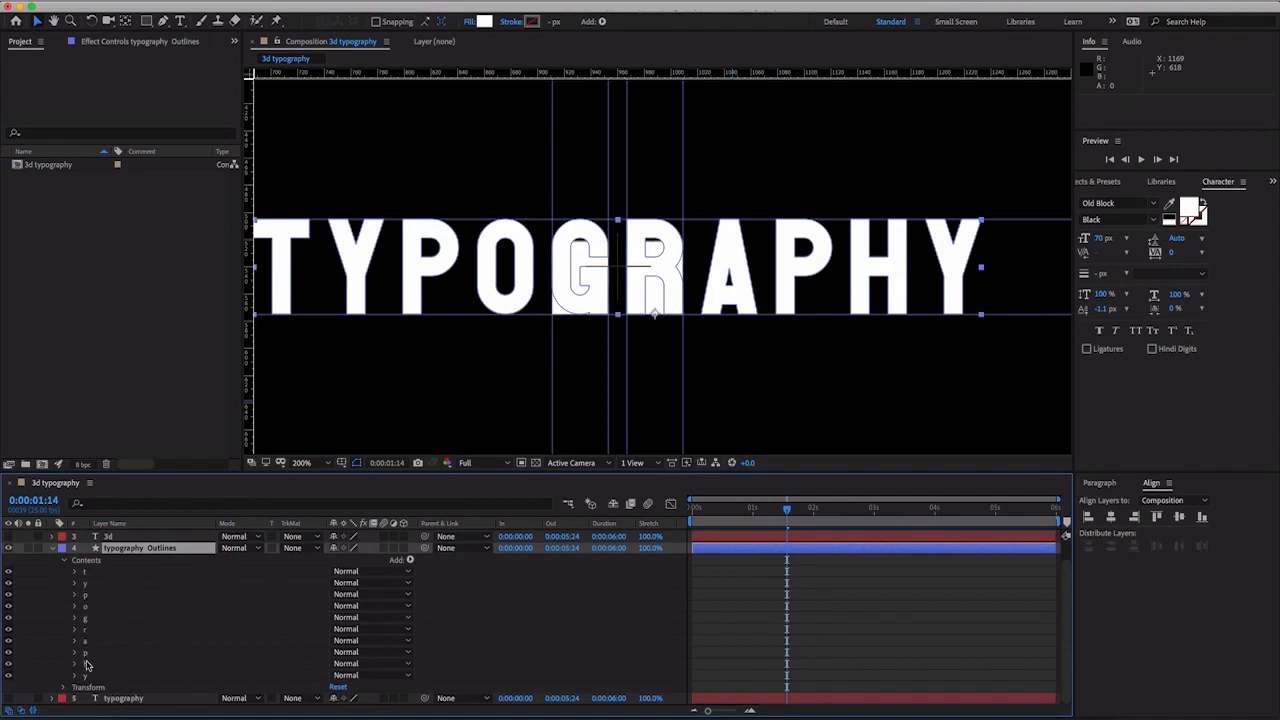
pyautogui.click(58, 551)
pyautogui.click(52, 552)
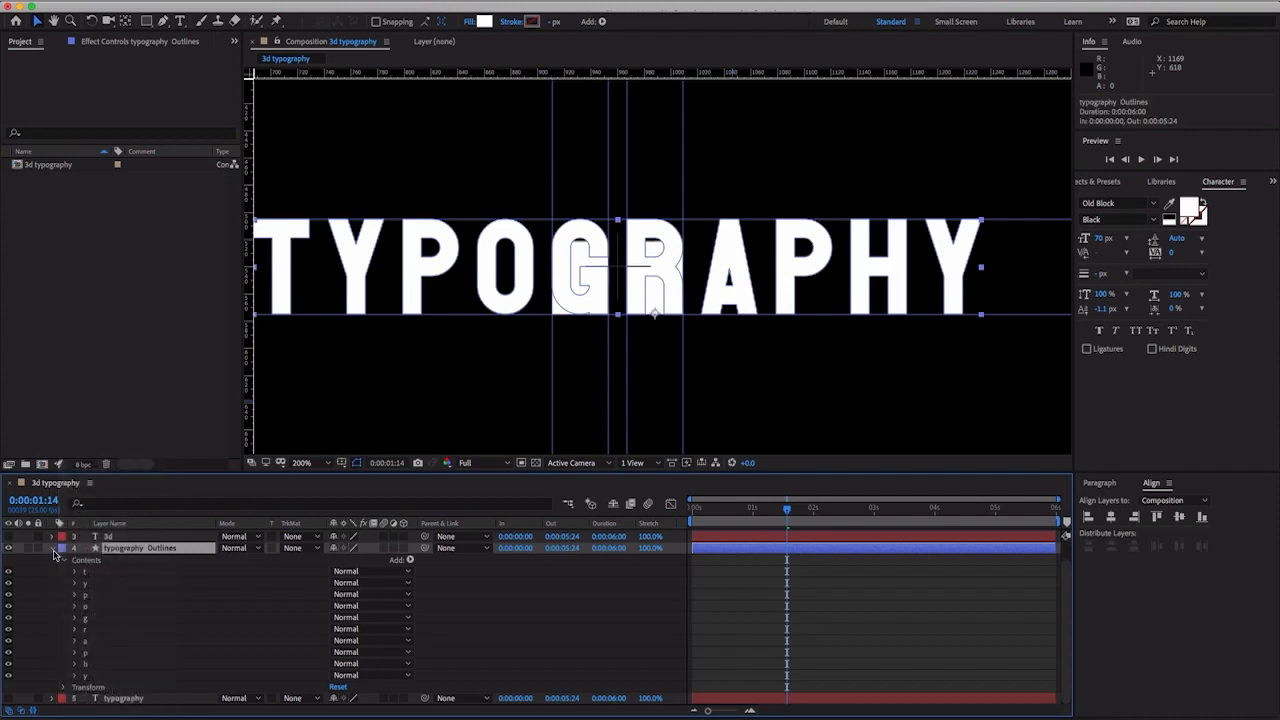
pyautogui.click(54, 552)
pyautogui.click(62, 572)
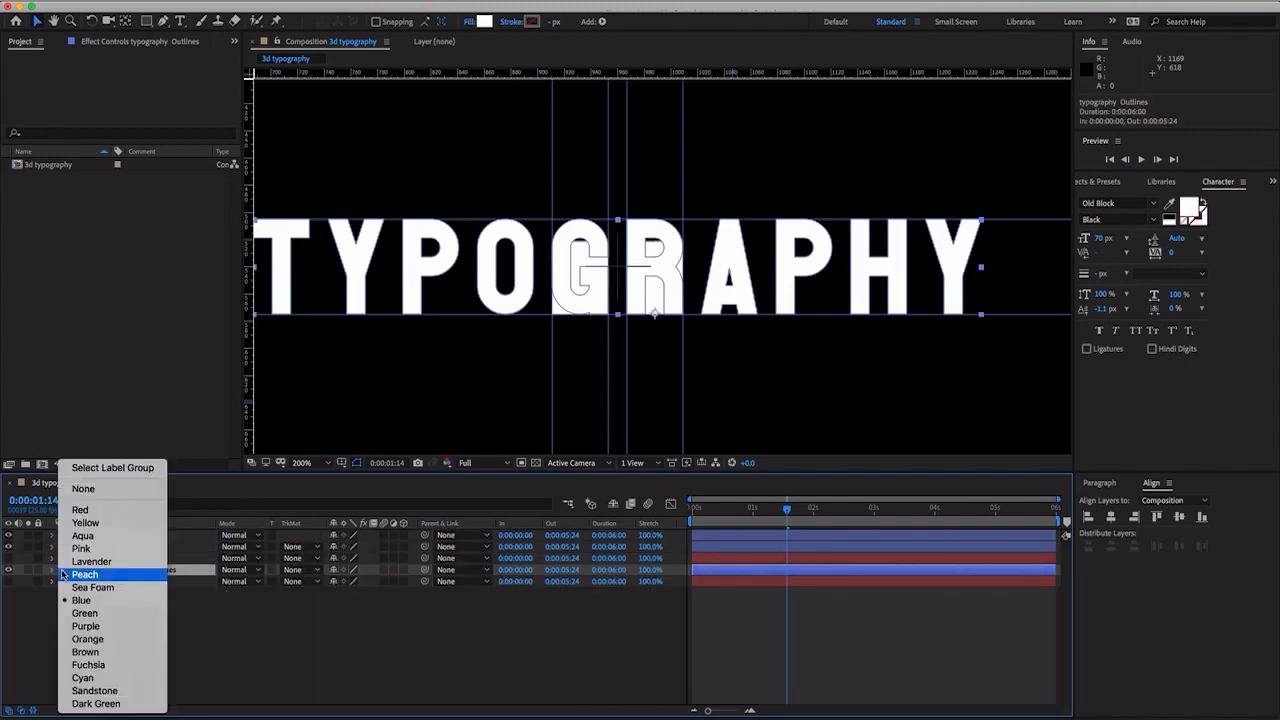
pyautogui.click(98, 526)
pyautogui.click(97, 625)
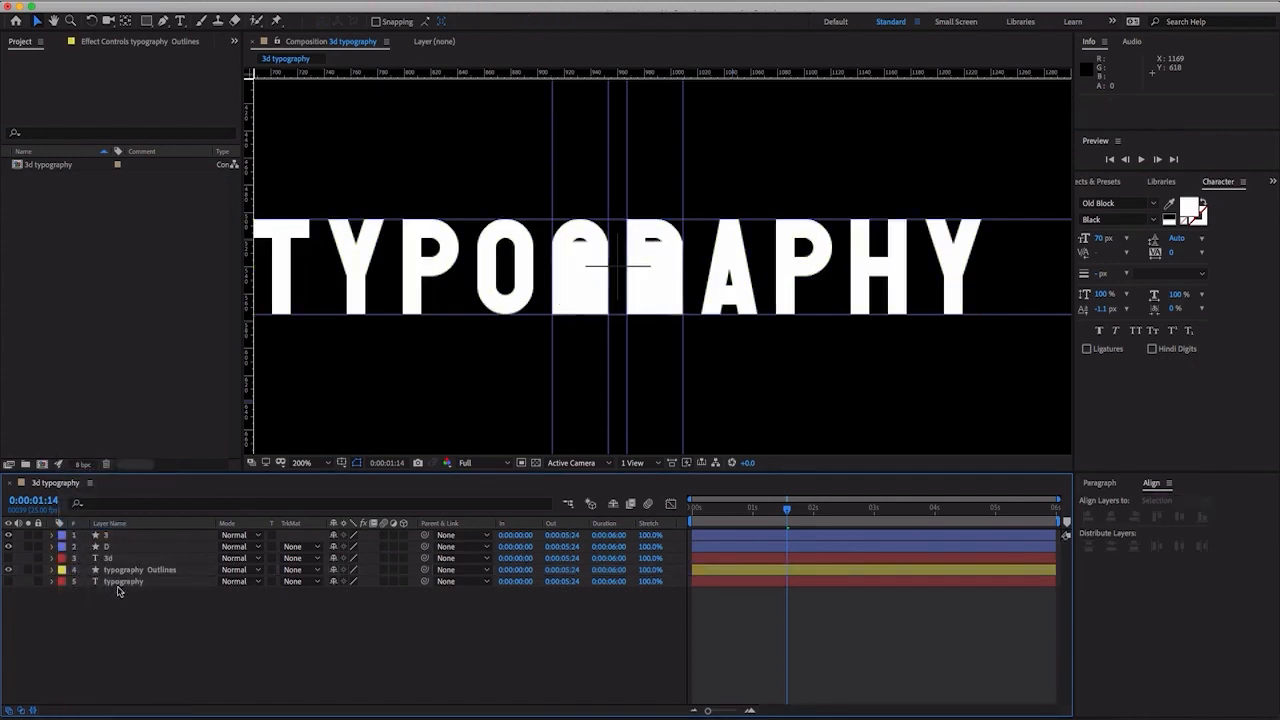
# - Duplicate the typography Outlines layer nine times, up to typography Outlines 10, for one layer per letter
pyautogui.click(125, 573)
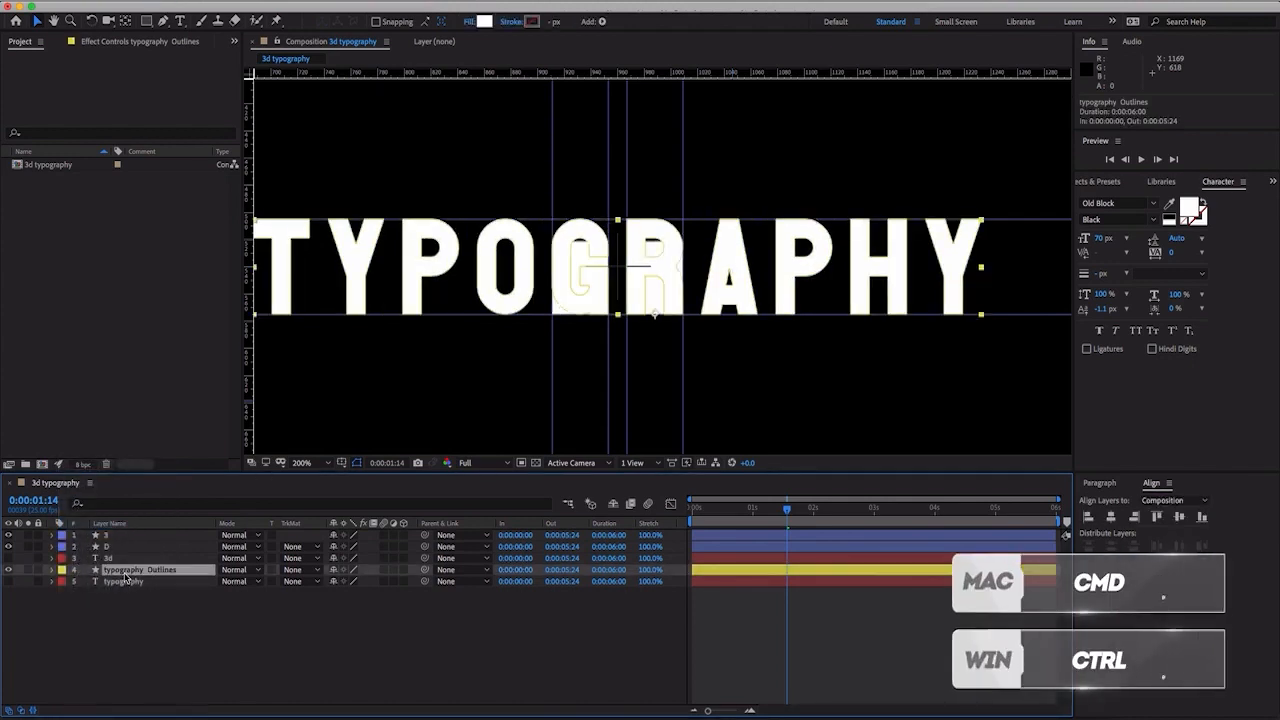
pyautogui.hotkey('ctrl', 'd')
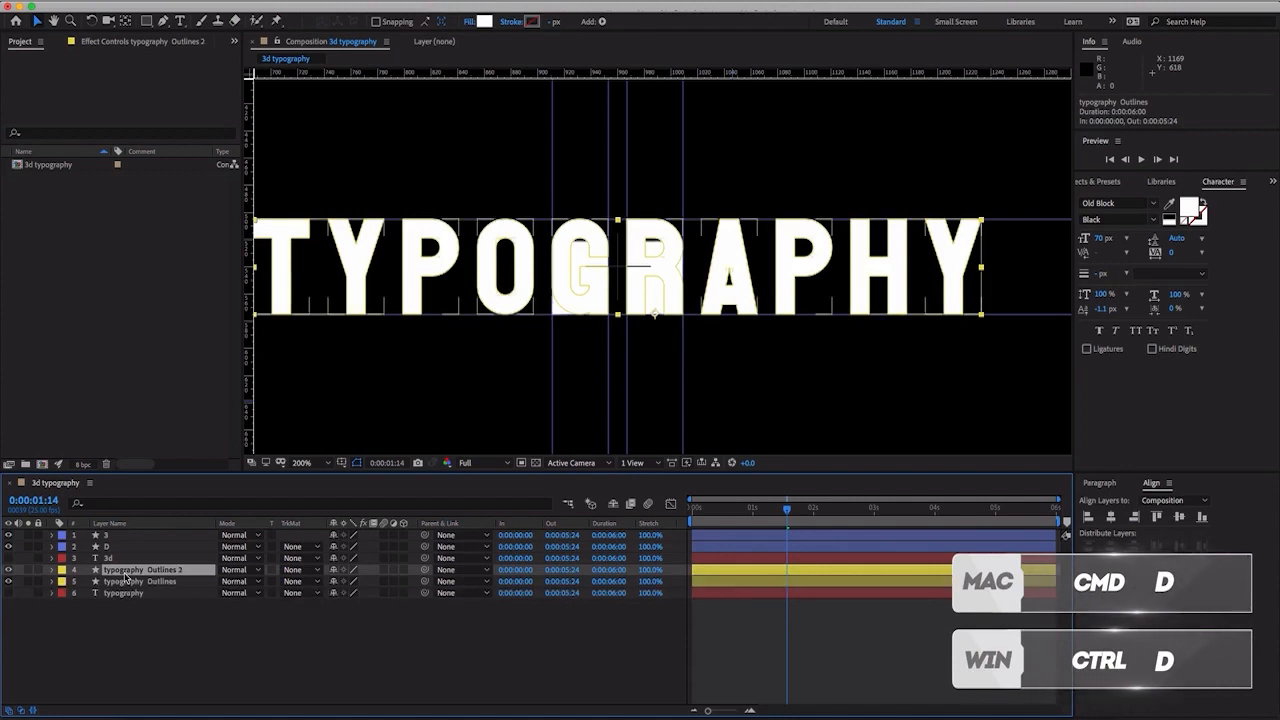
pyautogui.hotkey('ctrl', 'd')
pyautogui.hotkey('ctrl', 'd')
pyautogui.hotkey('ctrl', 'd')
pyautogui.hotkey('ctrl', 'd')
pyautogui.hotkey('ctrl', 'd')
pyautogui.hotkey('ctrl', 'd')
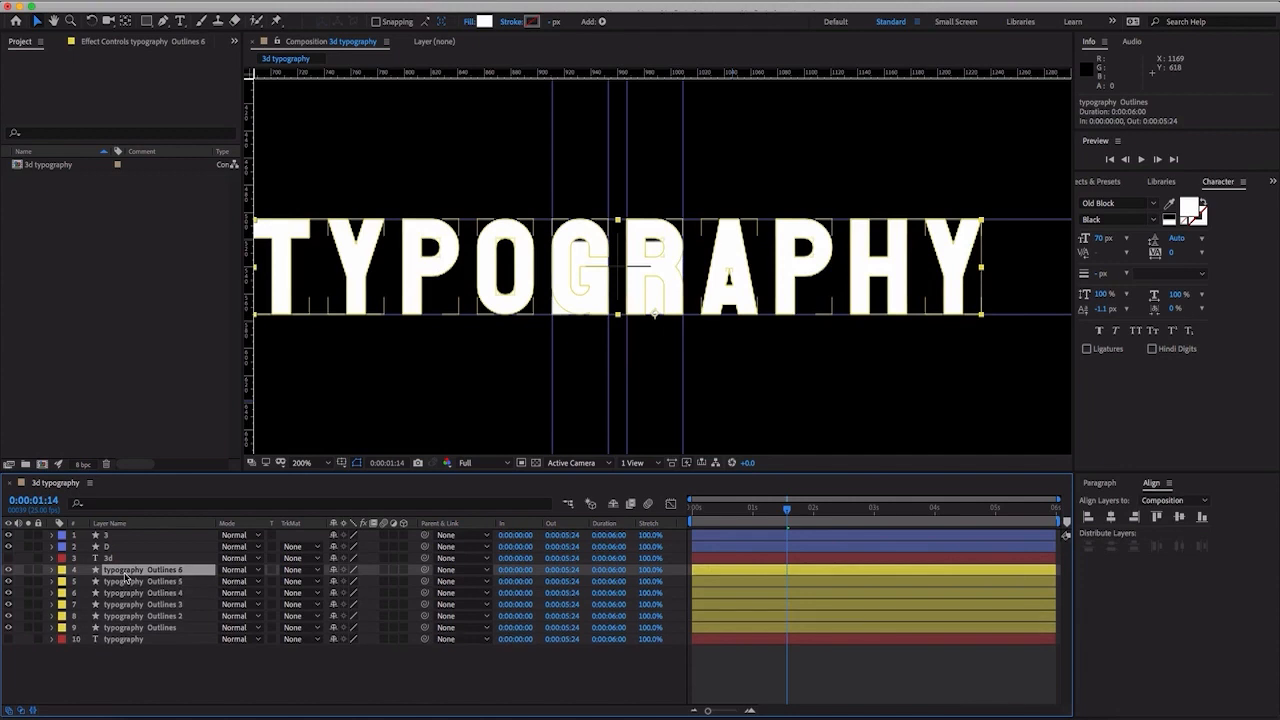
pyautogui.hotkey('ctrl', 'd')
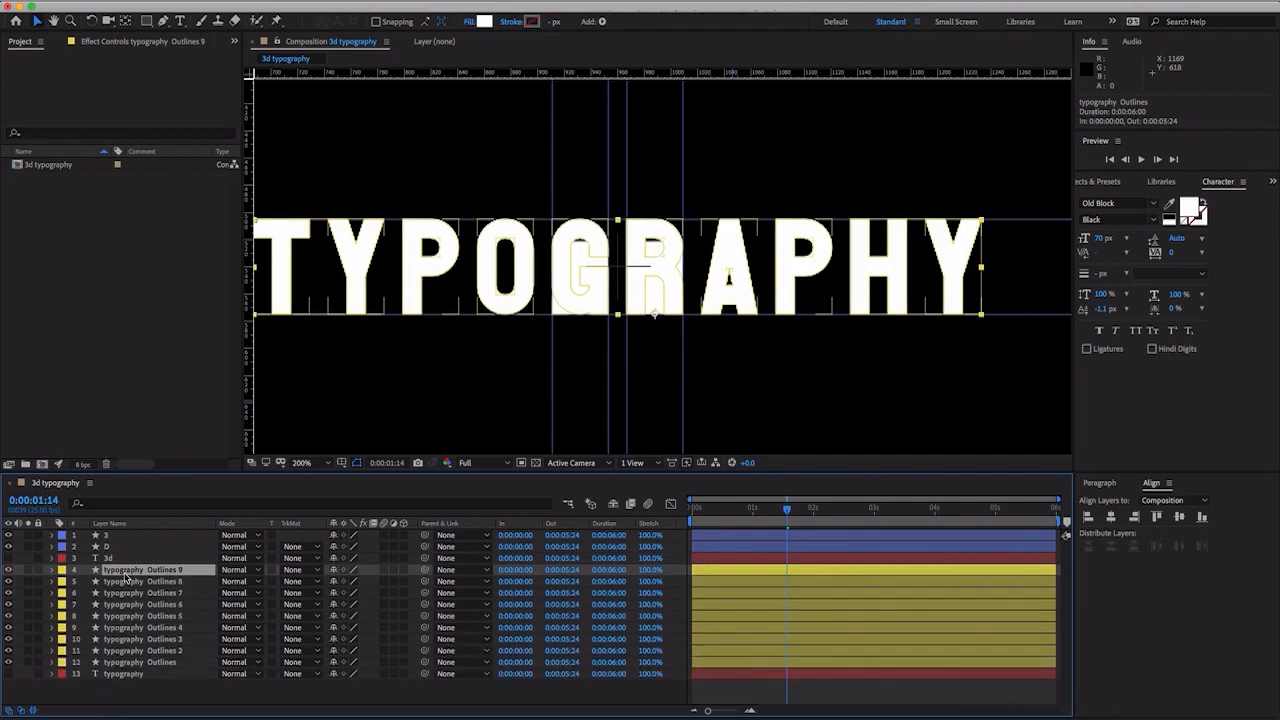
pyautogui.hotkey('ctrl', 'd')
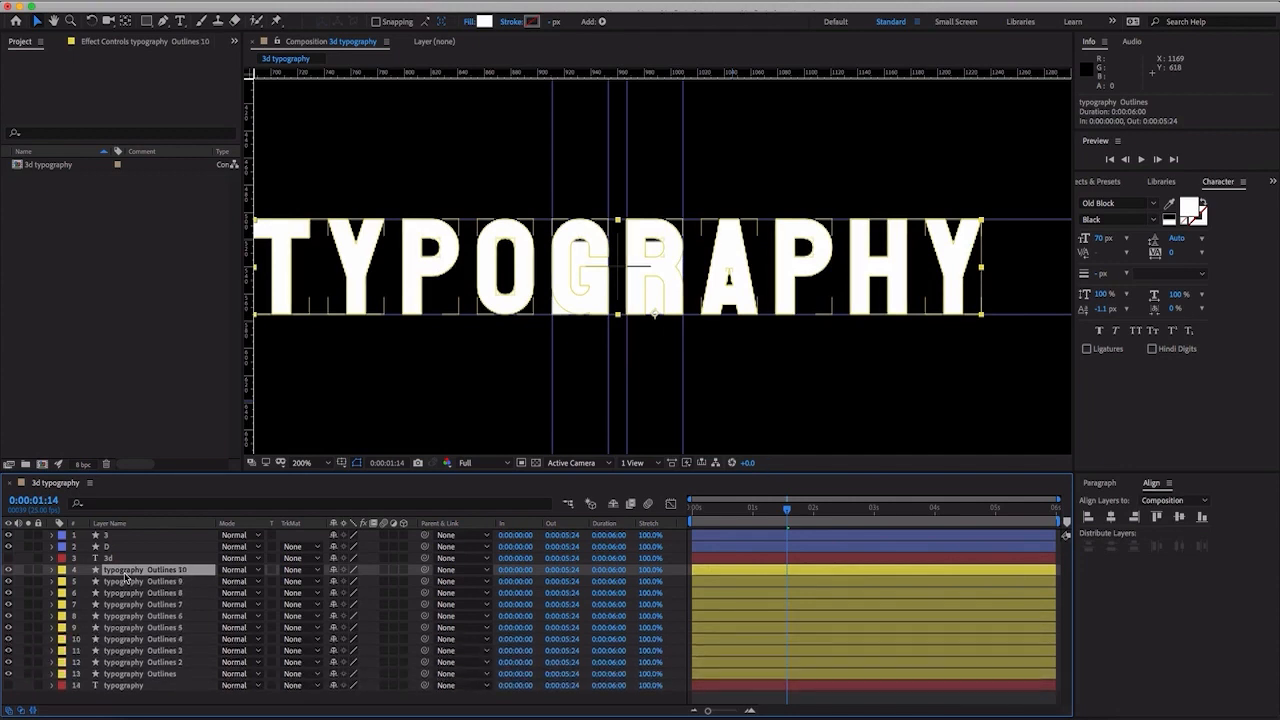
# - Hide the nine outlines layers from typography Outlines through typography Outlines 9, keeping only typography Outlines 10 shown
pyautogui.click(124, 674)
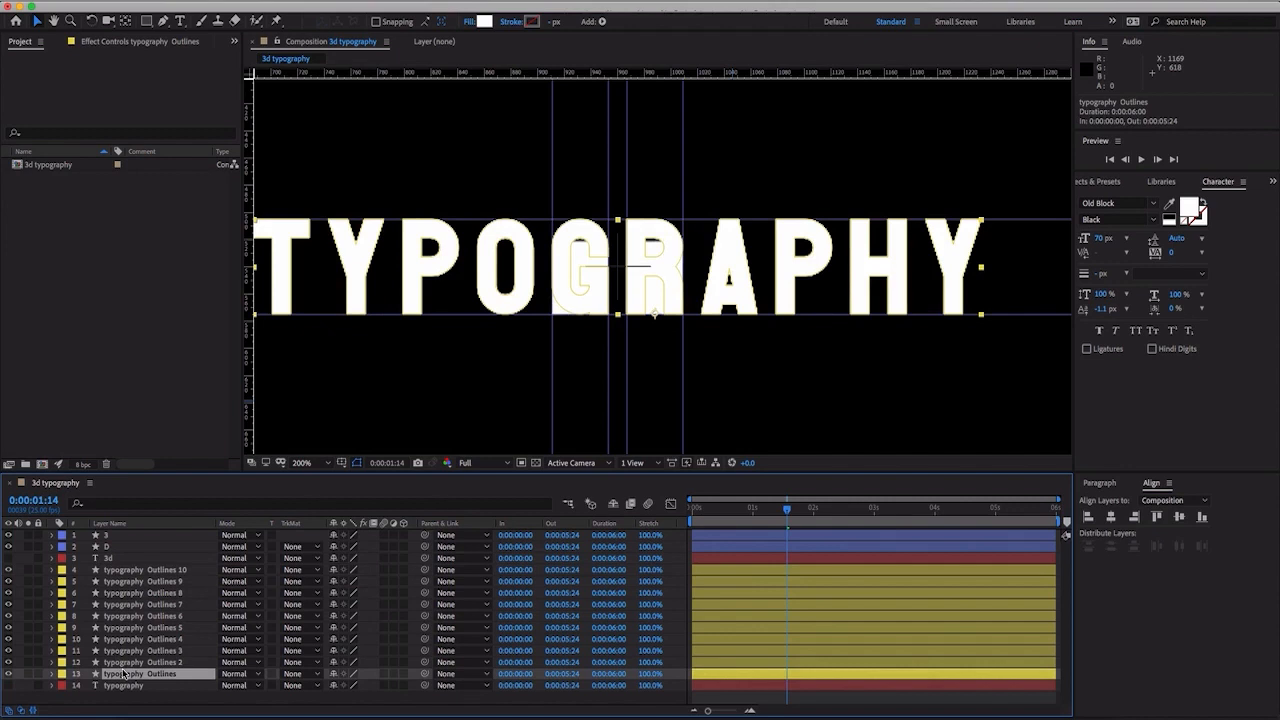
pyautogui.keyDown('shift'); pyautogui.click(141, 585); pyautogui.keyUp('shift')
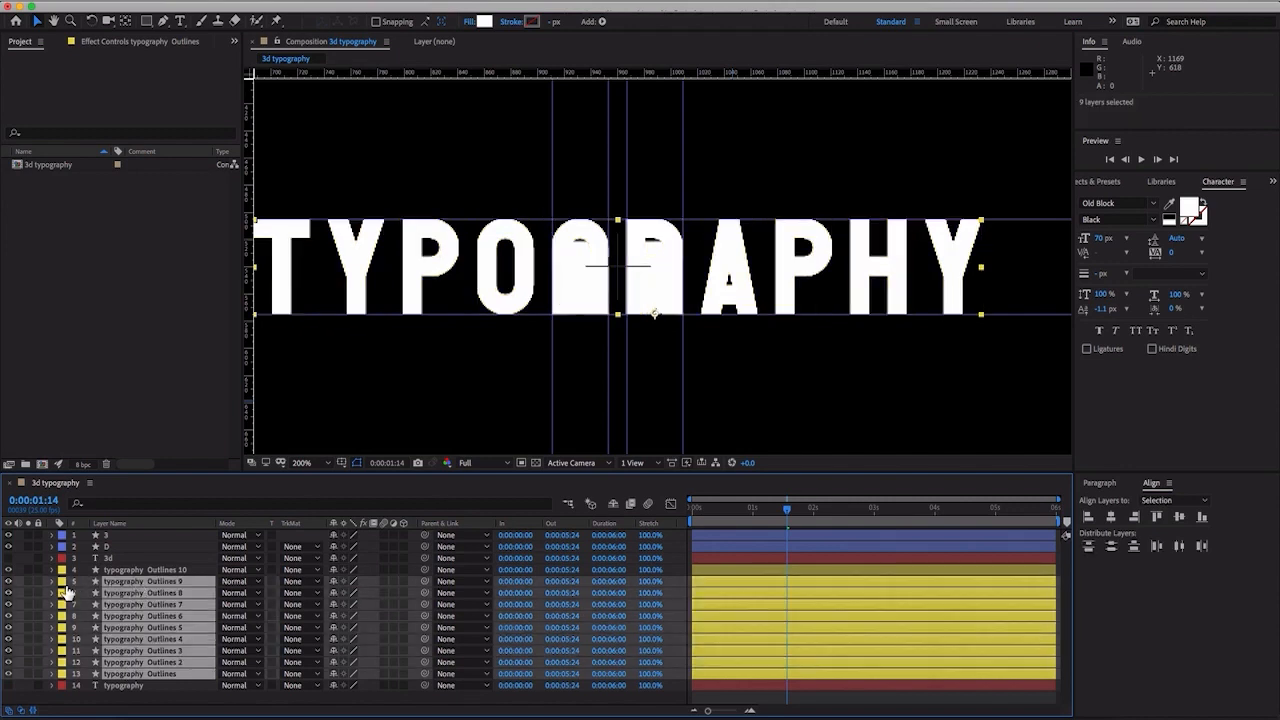
pyautogui.click(10, 581)
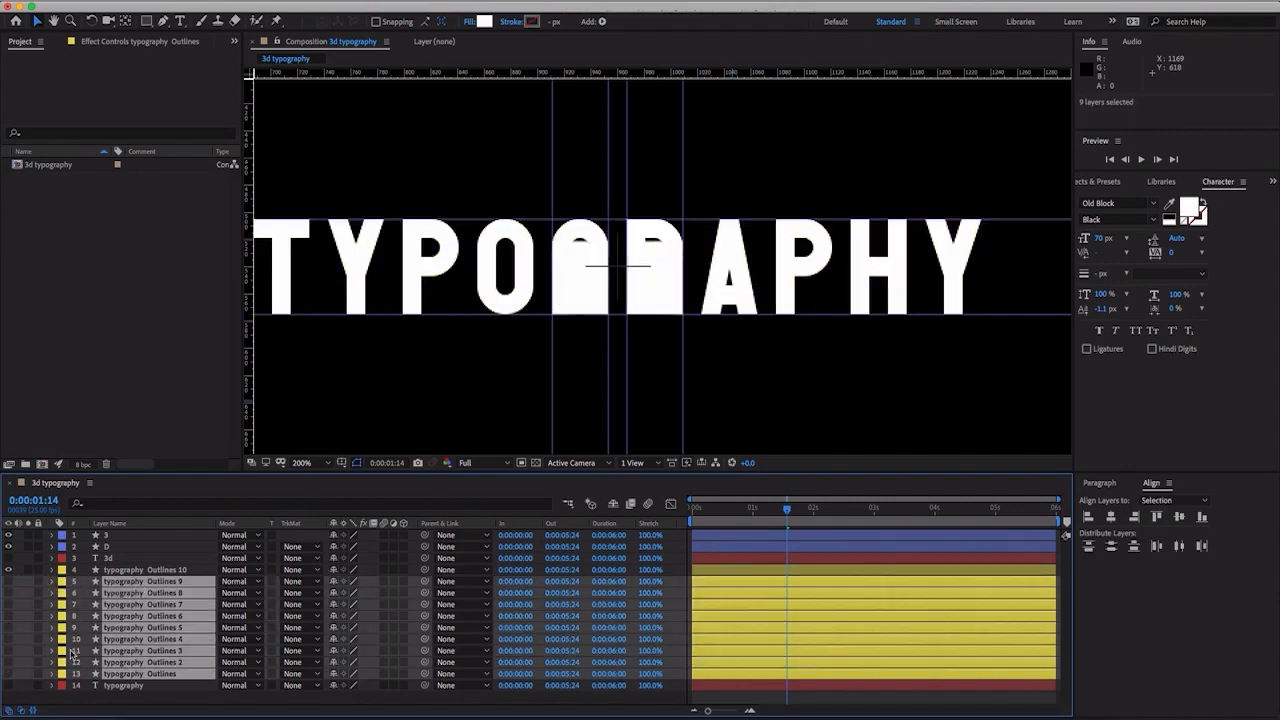
pyautogui.click(150, 703)
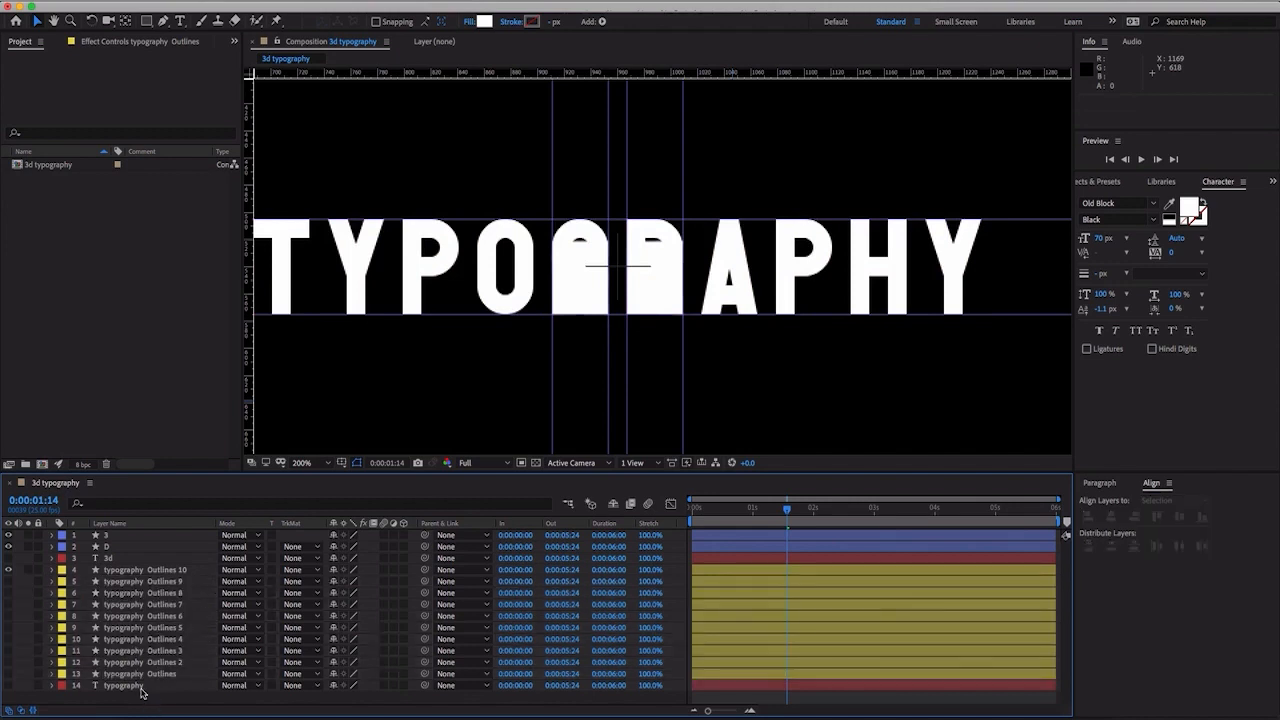
# - In the typography Outlines 10 layer's contents, delete every letter group from the first y to the last y, leaving only t
pyautogui.click(53, 570)
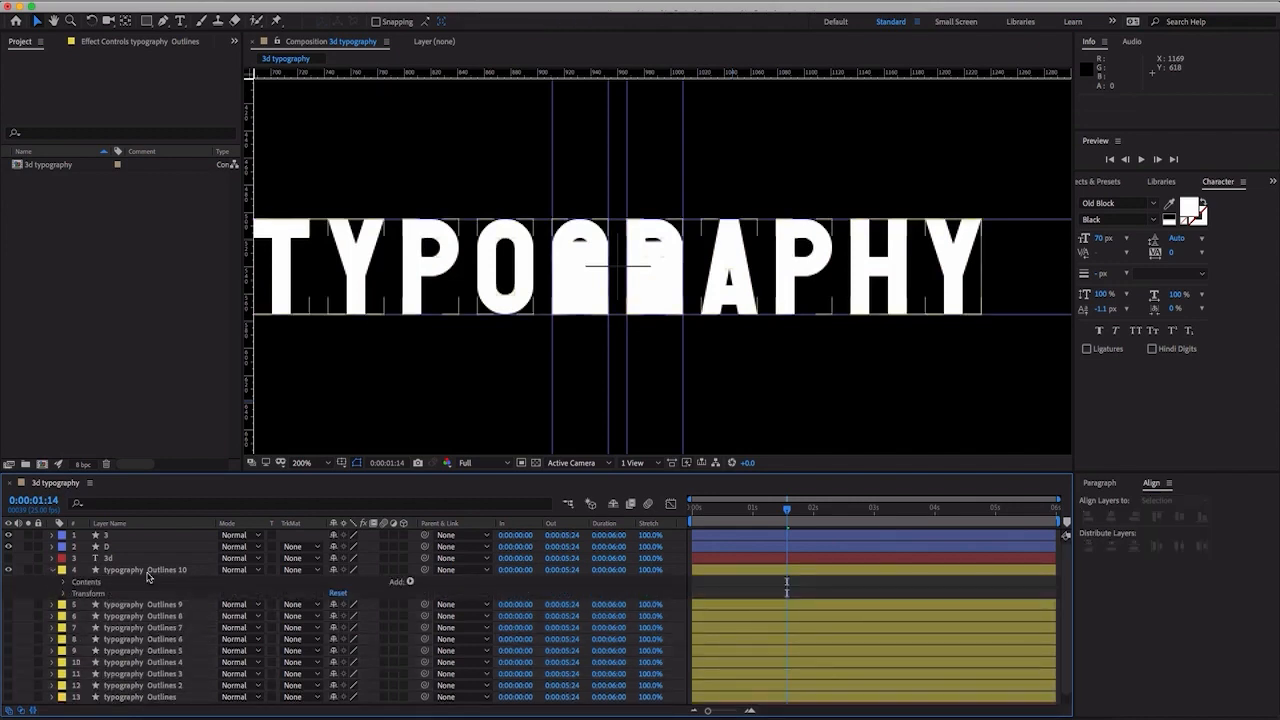
pyautogui.click(65, 582)
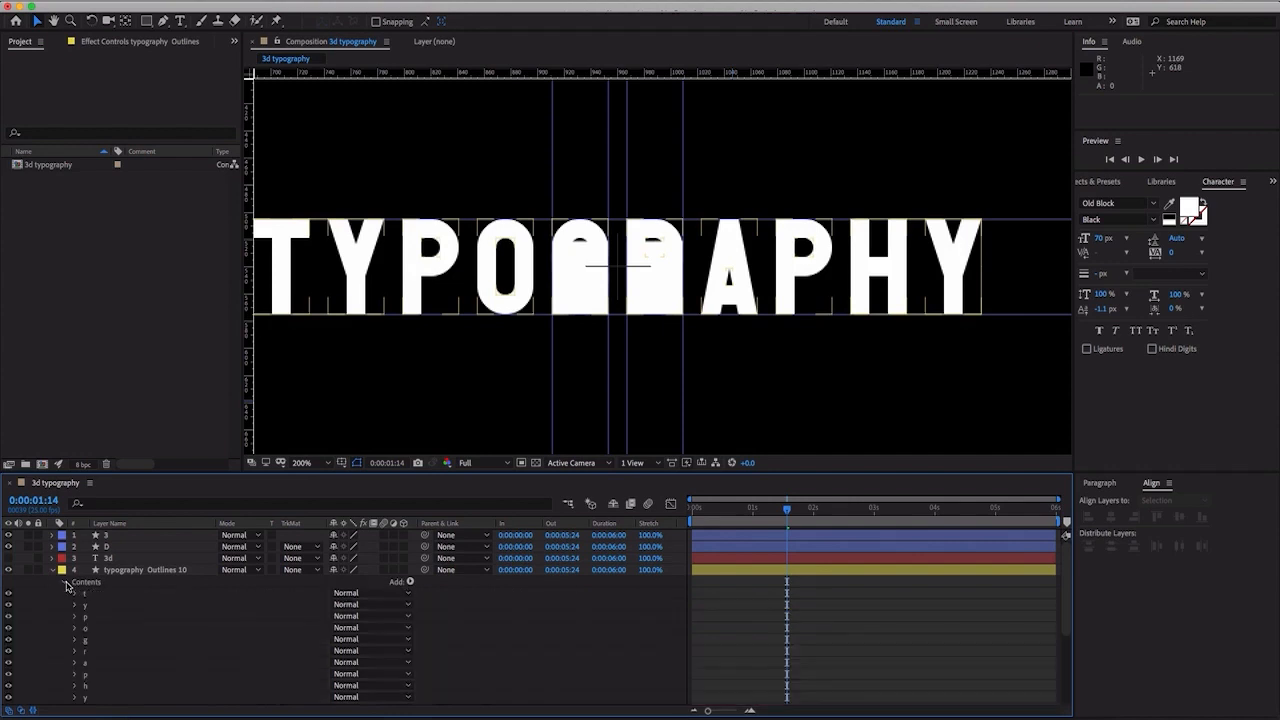
pyautogui.click(93, 606)
pyautogui.scroll(-3, 95, 616)
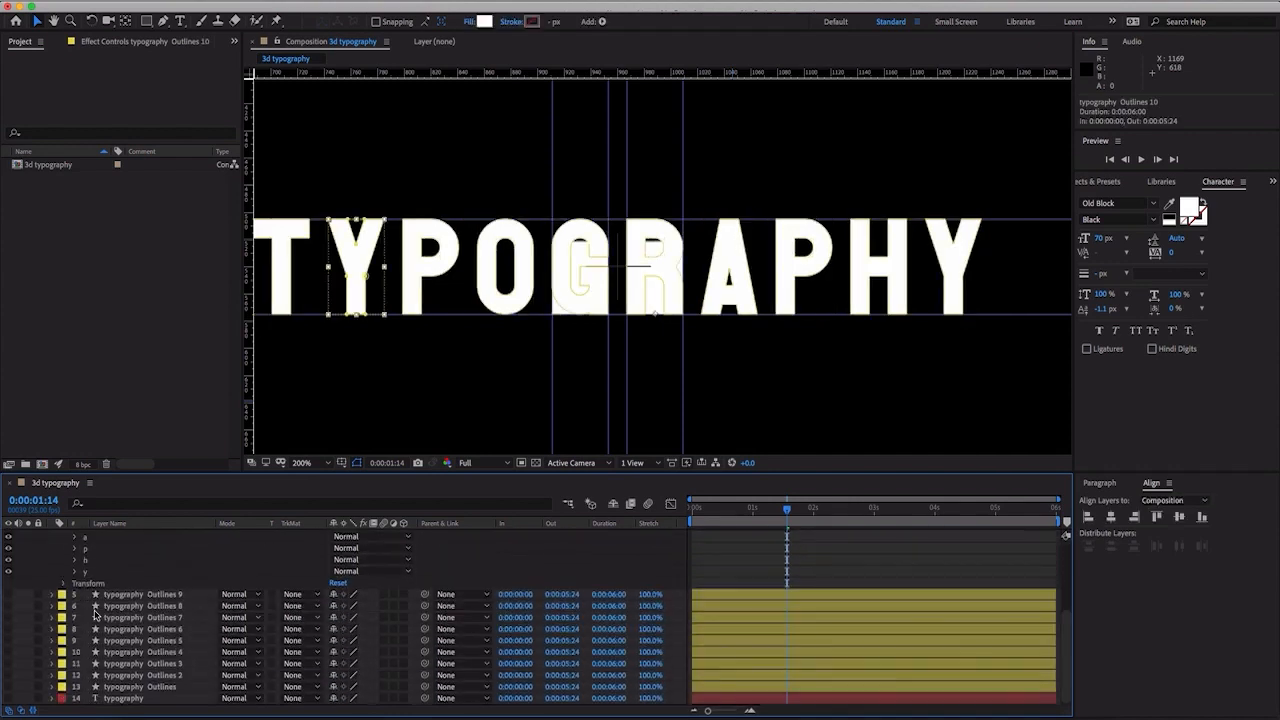
pyautogui.keyDown('shift'); pyautogui.click(96, 572); pyautogui.keyUp('shift')
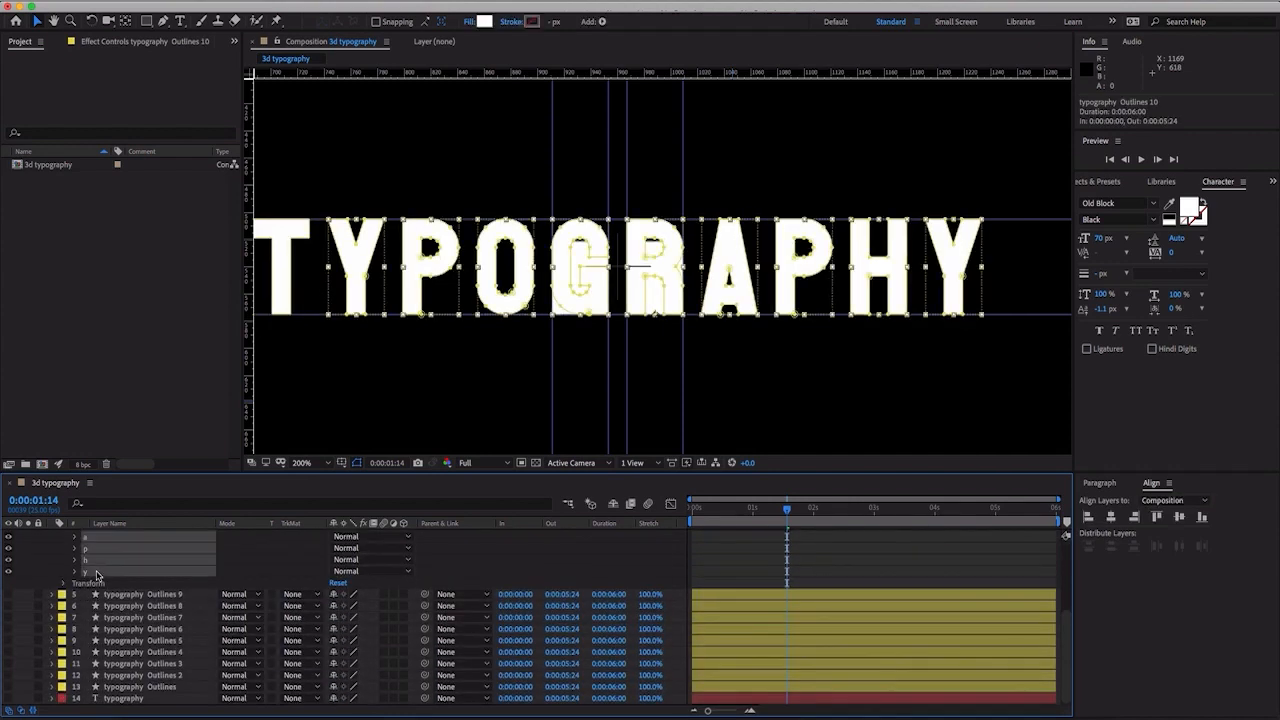
pyautogui.scroll(3, 97, 578)
pyautogui.press('Delete')
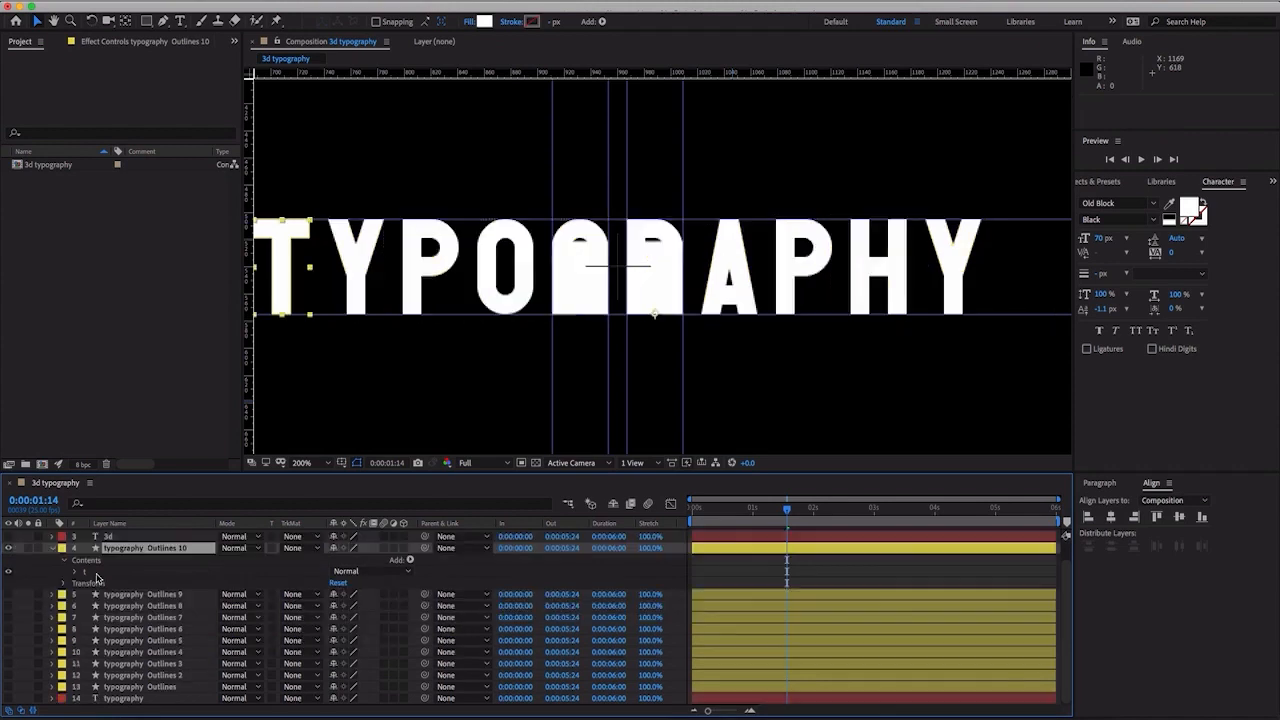
# - Select the t group and place vertical guides along the T's left and right edges, at about 687 and 729
pyautogui.click(96, 574)
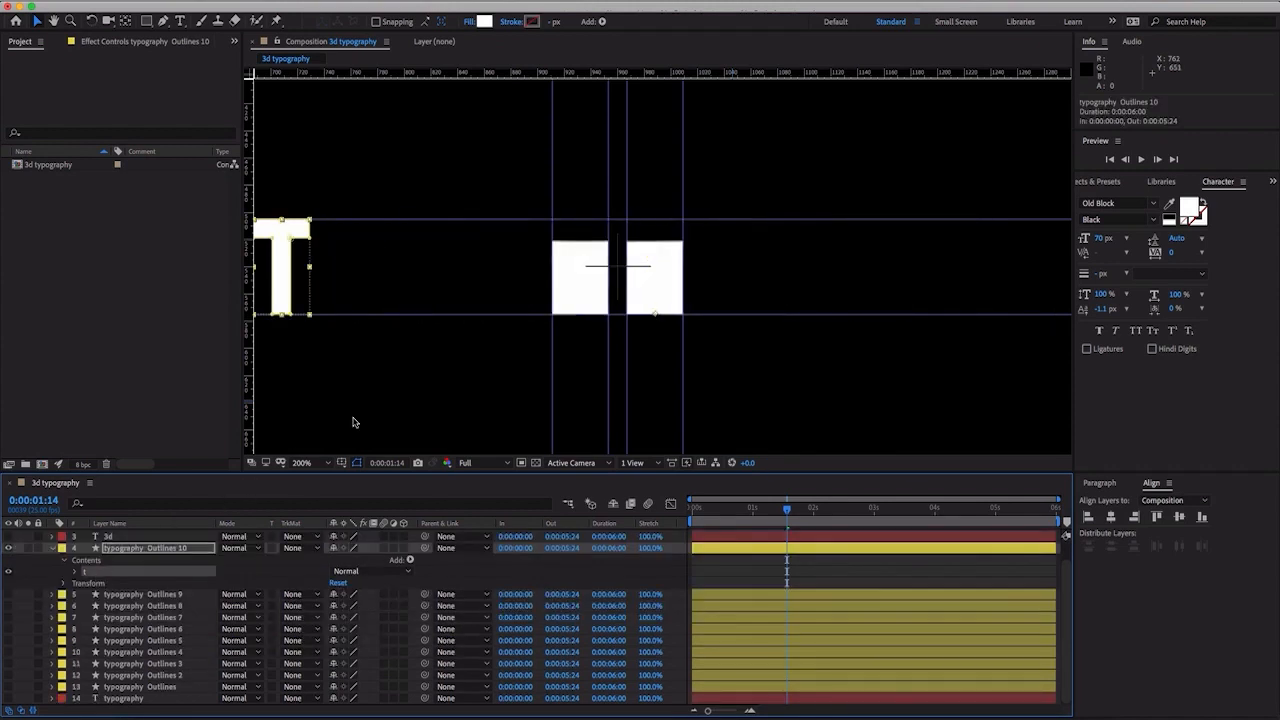
pyautogui.moveTo(357, 420); pyautogui.dragTo(477, 421)
pyautogui.press('.')
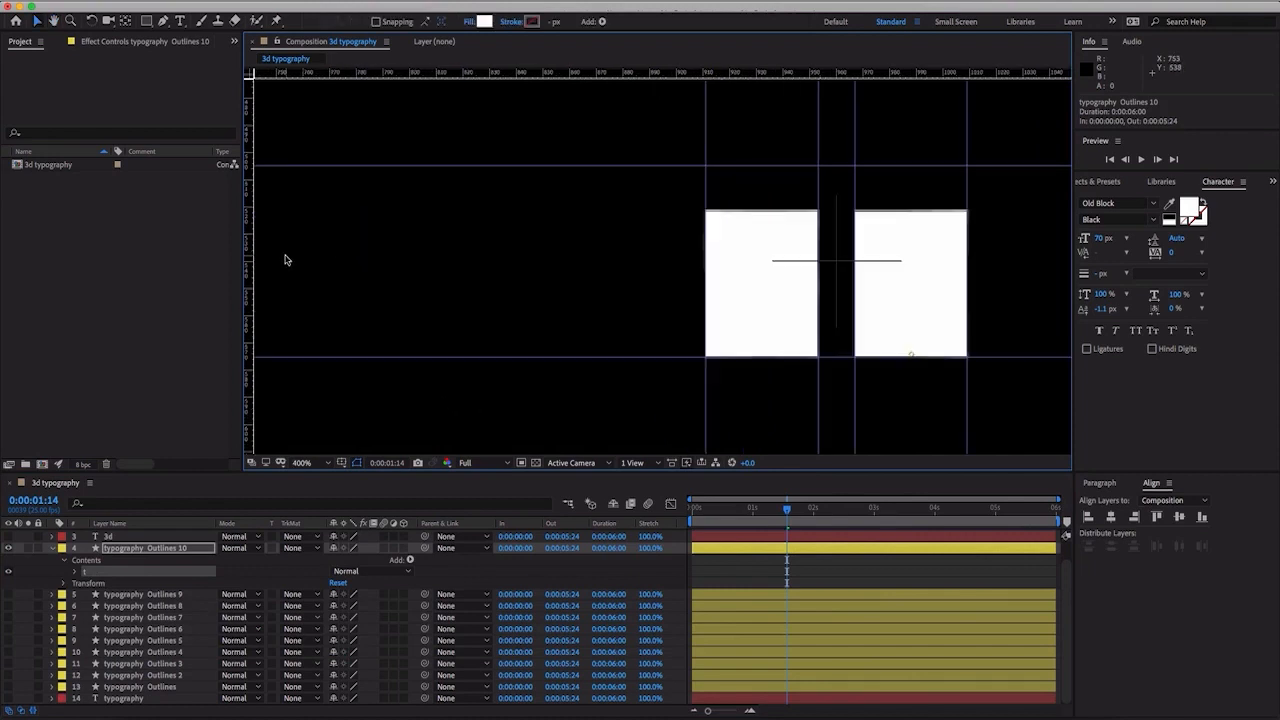
pyautogui.press(',')
pyautogui.press(',')
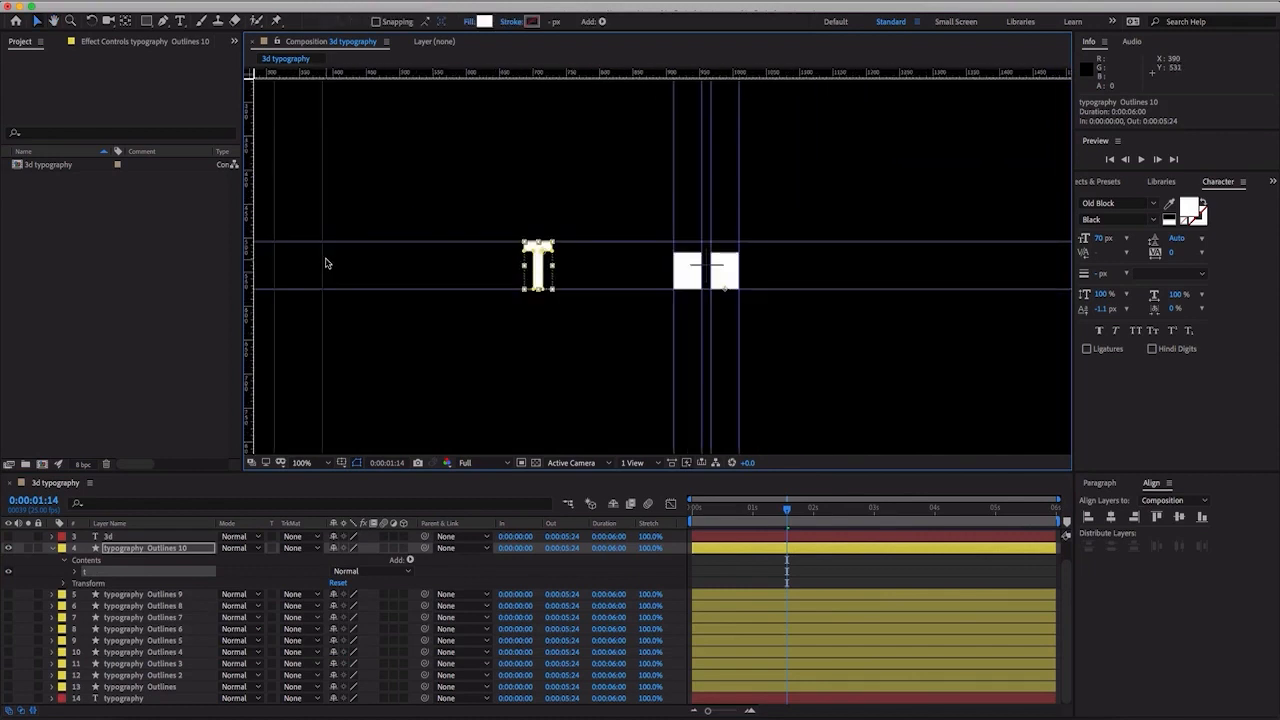
pyautogui.moveTo(553, 284); pyautogui.dragTo(659, 291)
pyautogui.press('v')
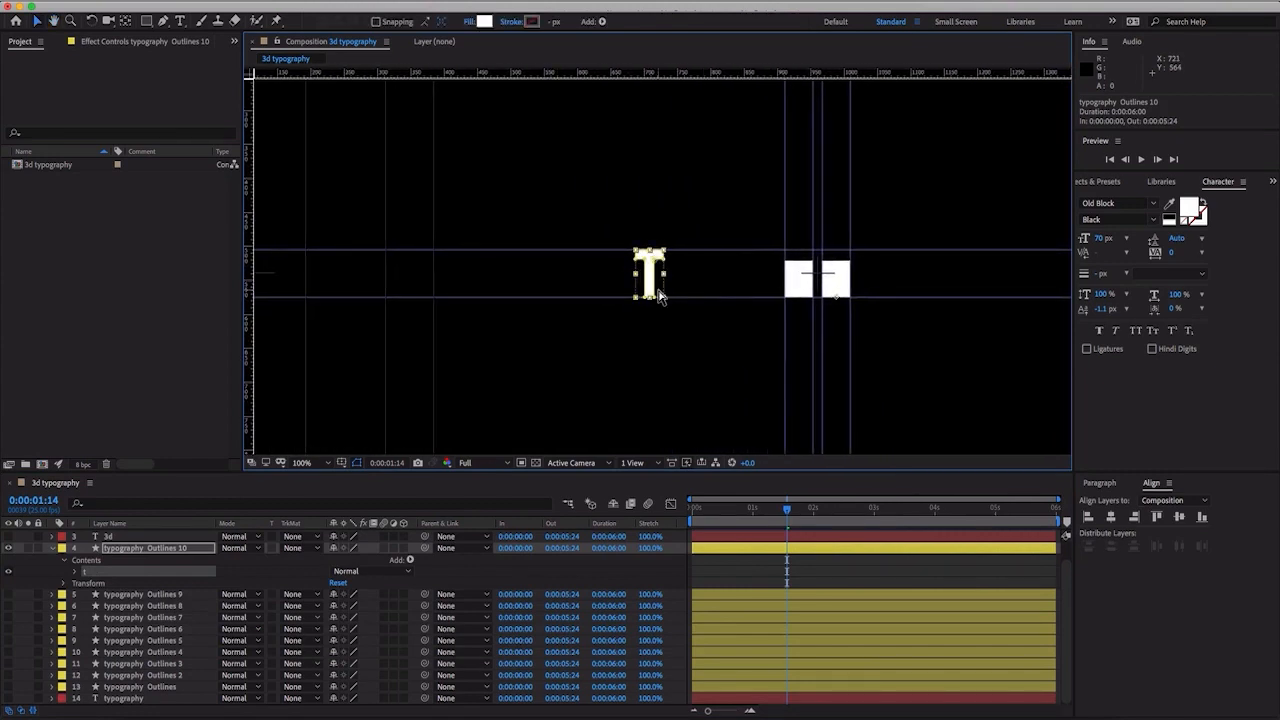
pyautogui.scroll(4, 659, 295)
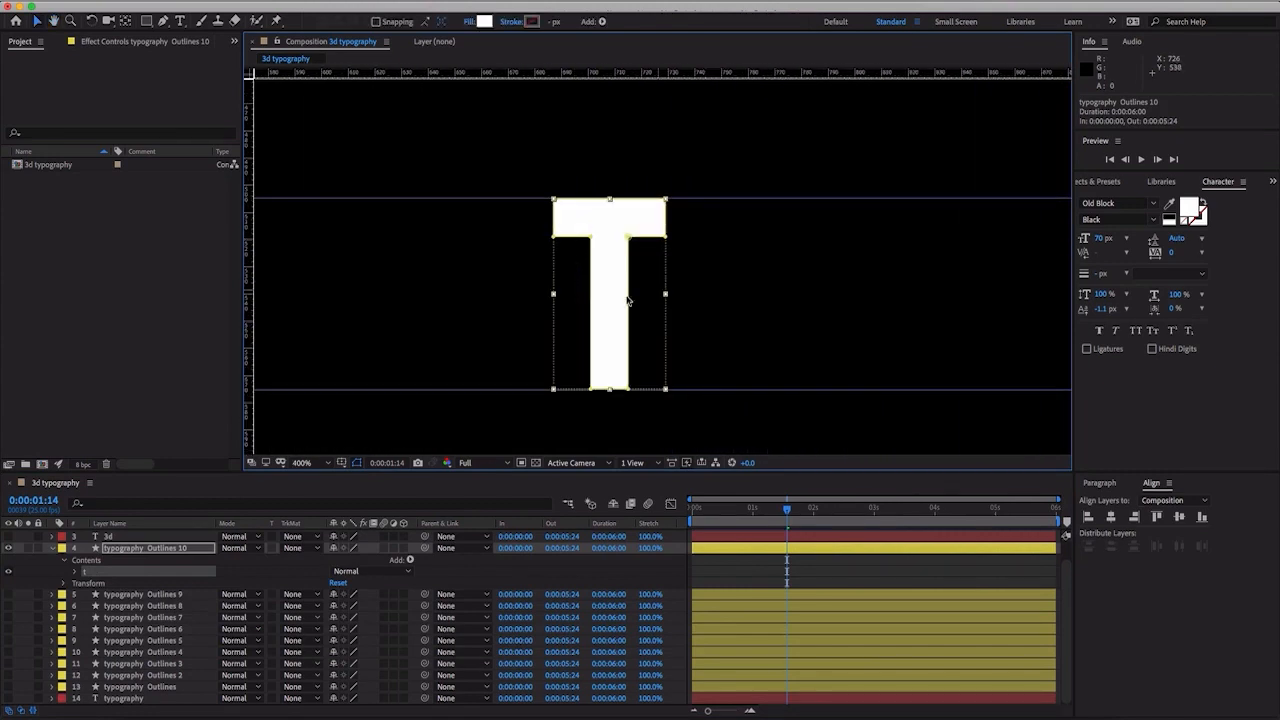
pyautogui.moveTo(251, 297); pyautogui.dragTo(555, 319)
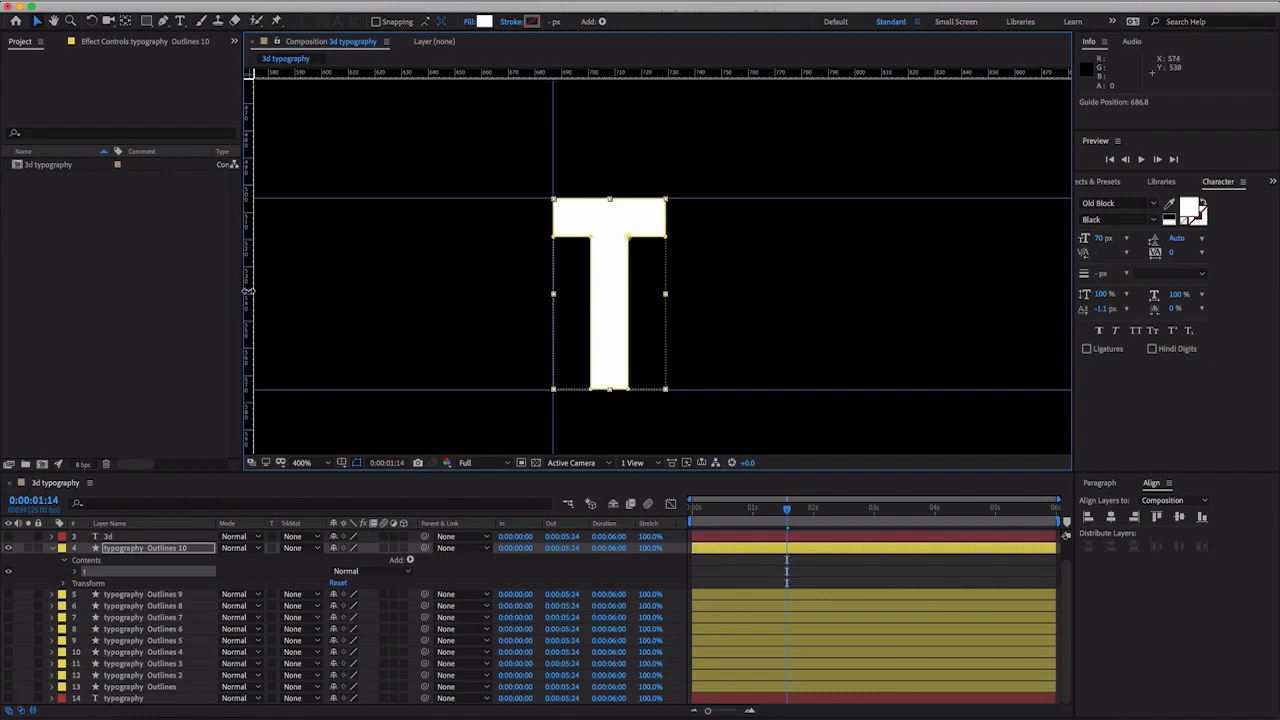
pyautogui.moveTo(256, 290); pyautogui.dragTo(668, 307)
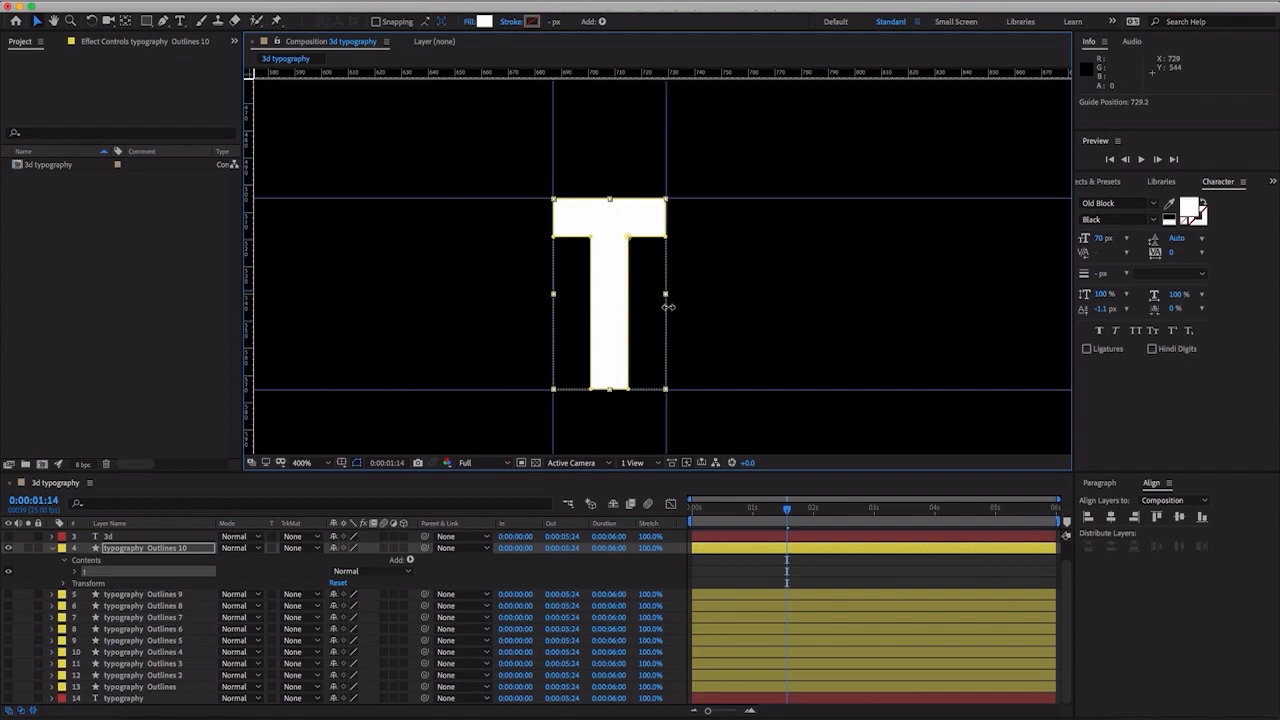
pyautogui.scroll(-4, 667, 310)
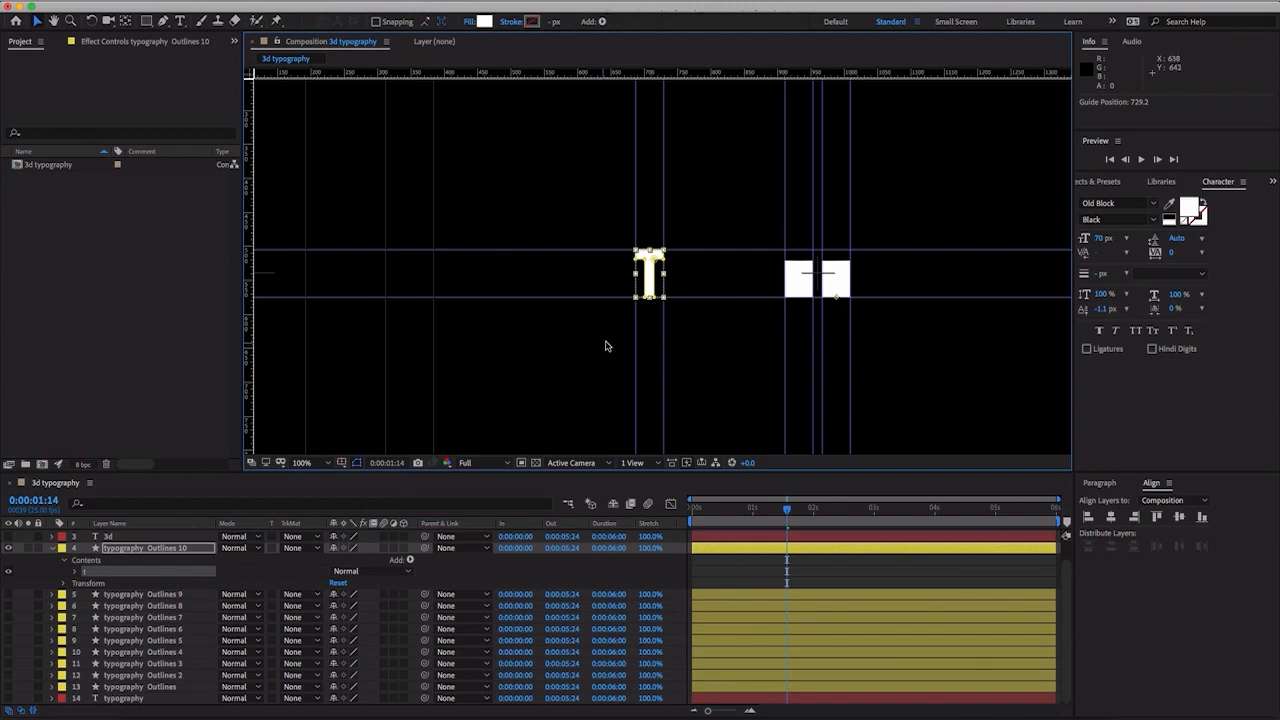
pyautogui.scroll(4, 655, 322)
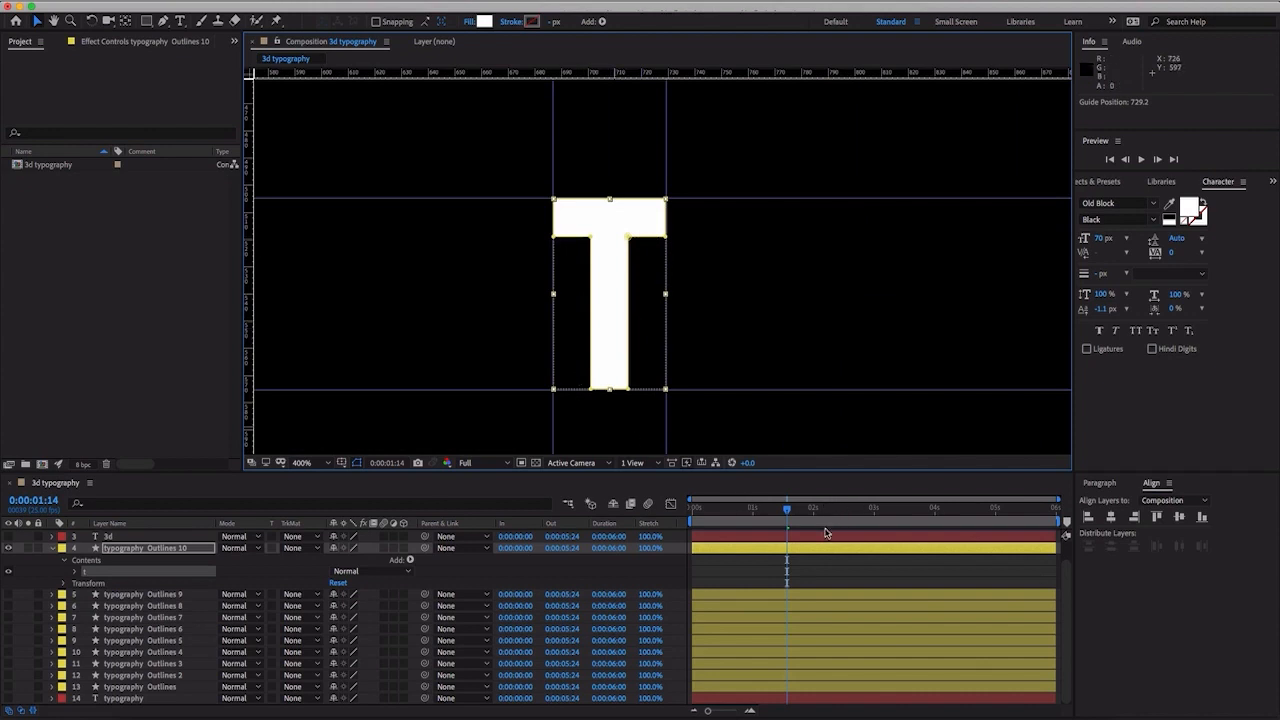
# - Select the 3 and D layers together and reveal their path keyframes for timing reference
pyautogui.scroll(2, 172, 545)
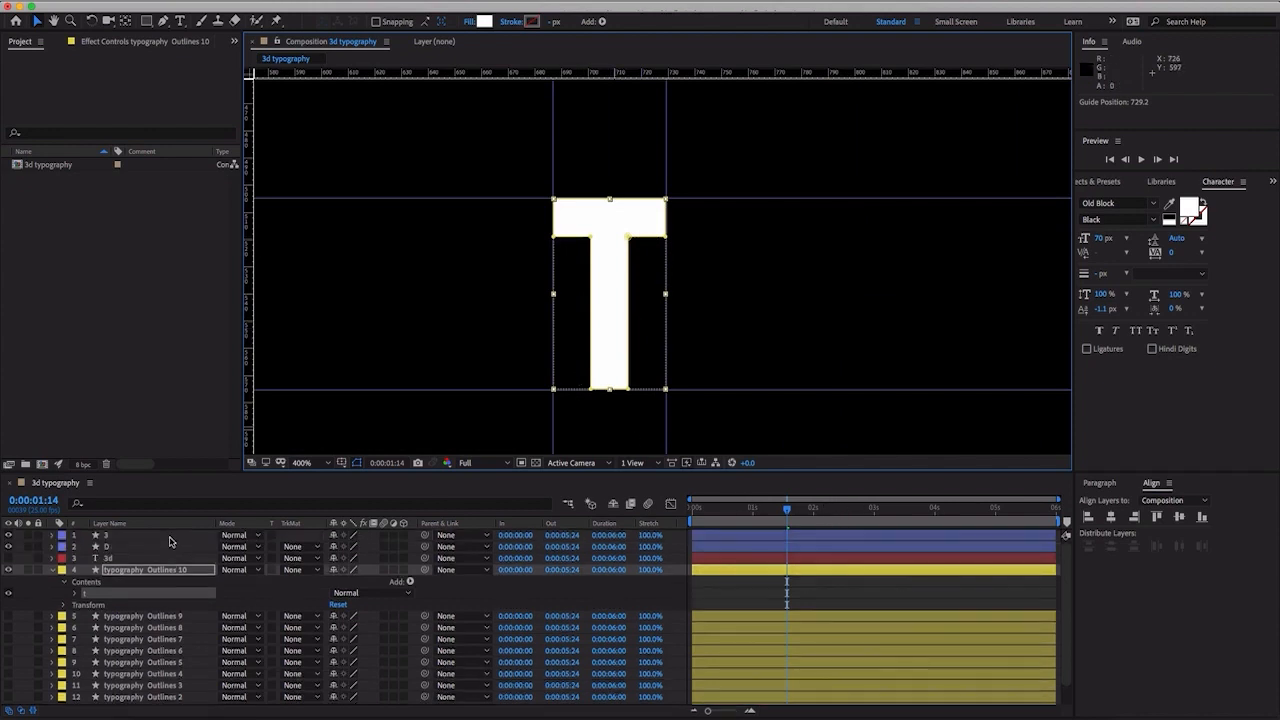
pyautogui.click(150, 535)
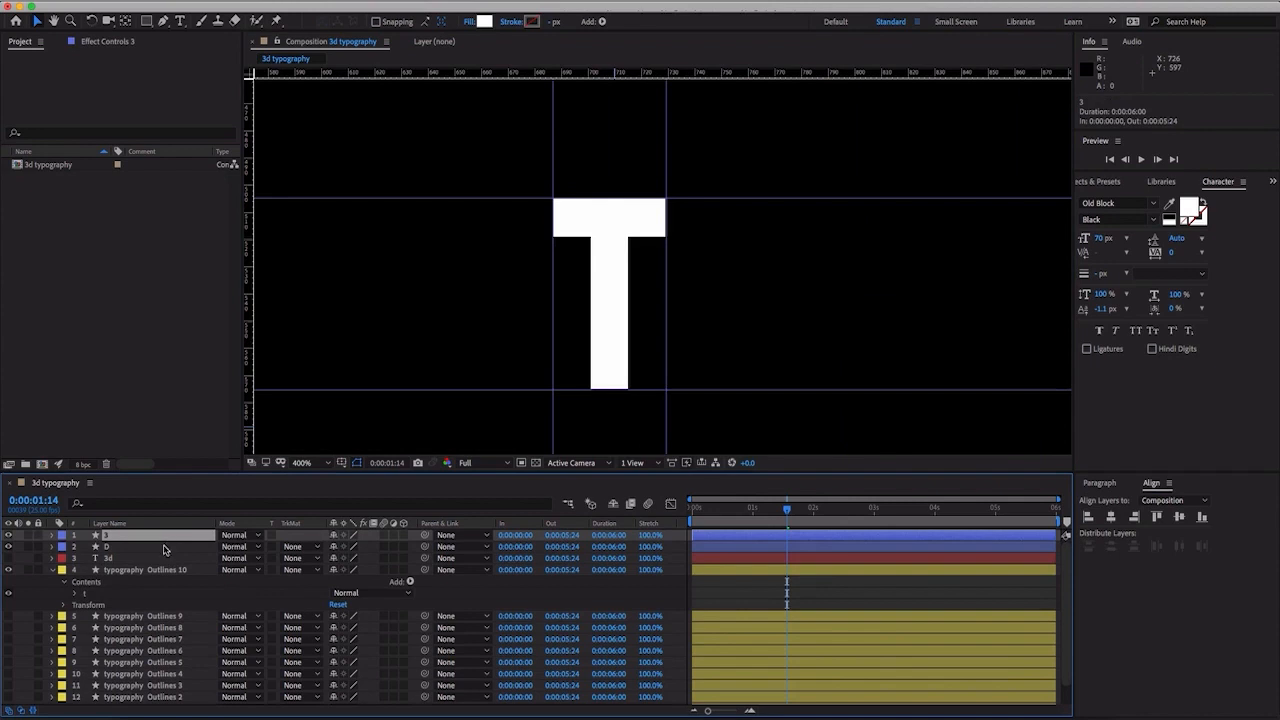
pyautogui.keyDown('shift'); pyautogui.click(165, 548); pyautogui.keyUp('shift')
pyautogui.press('u')
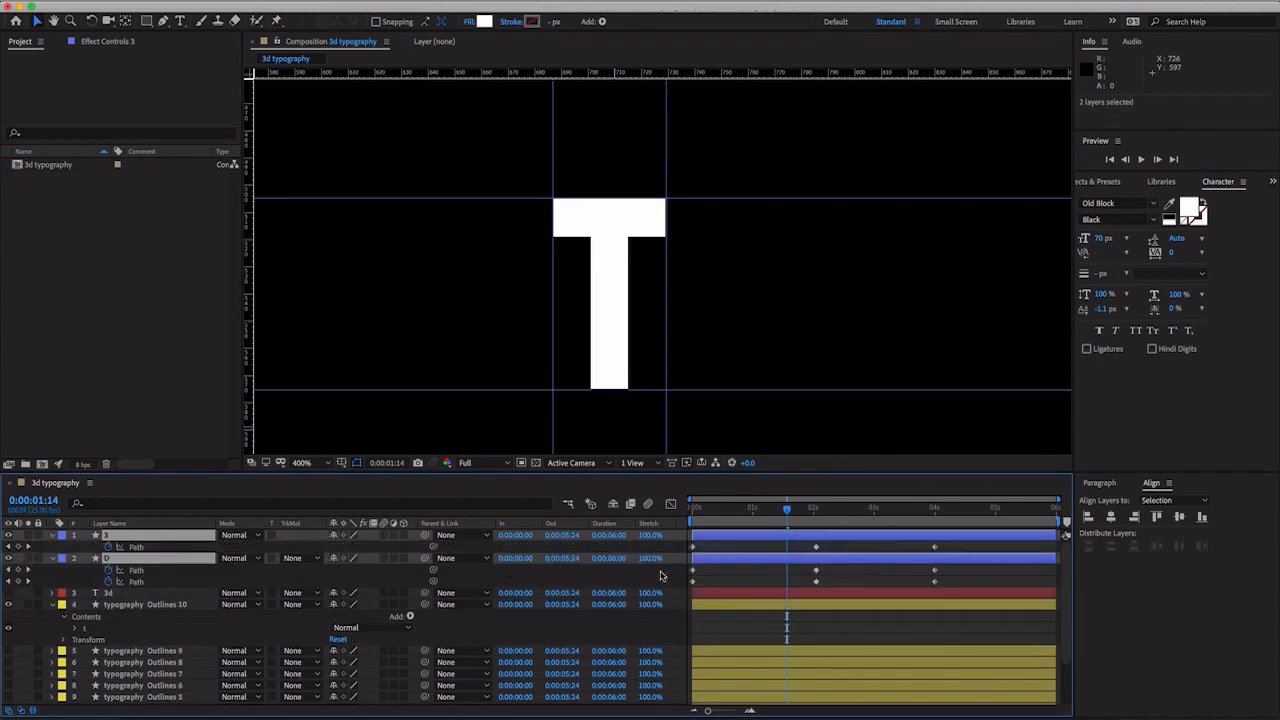
# - At 0:00:04:00, expand the t group in typography Outlines 10 and set the first keyframe on its Path
pyautogui.click(934, 511)
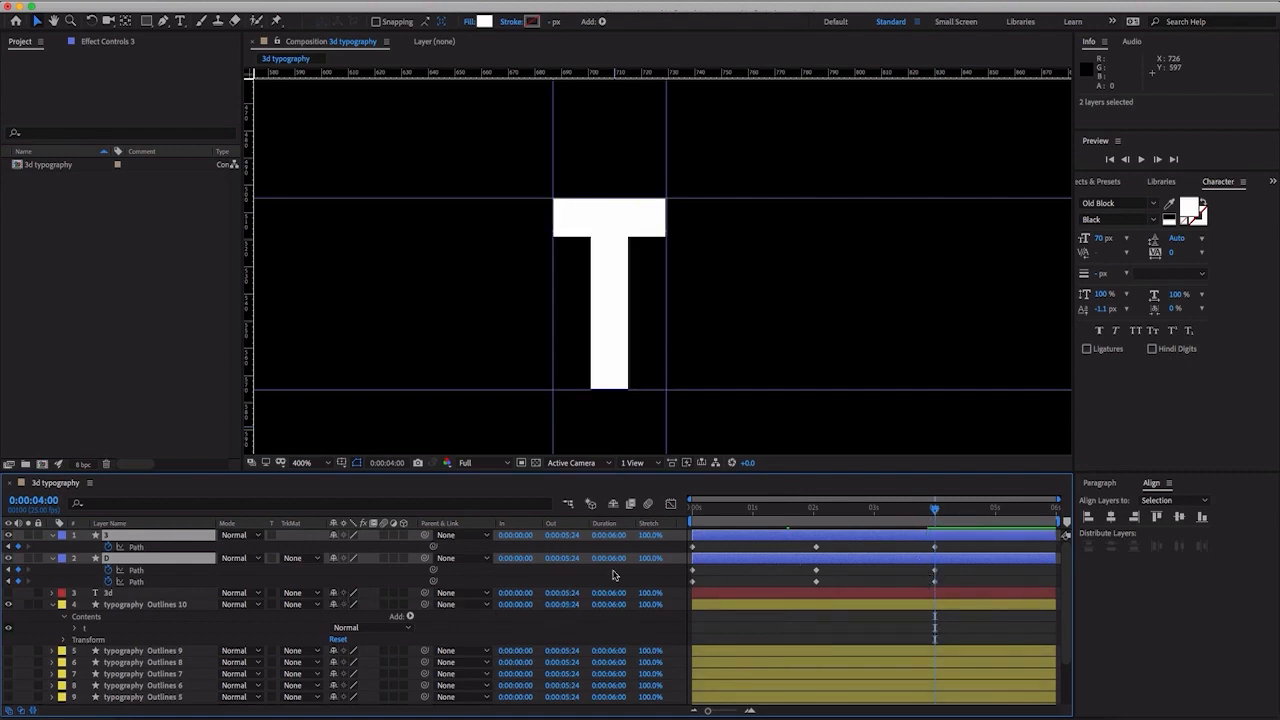
pyautogui.click(73, 629)
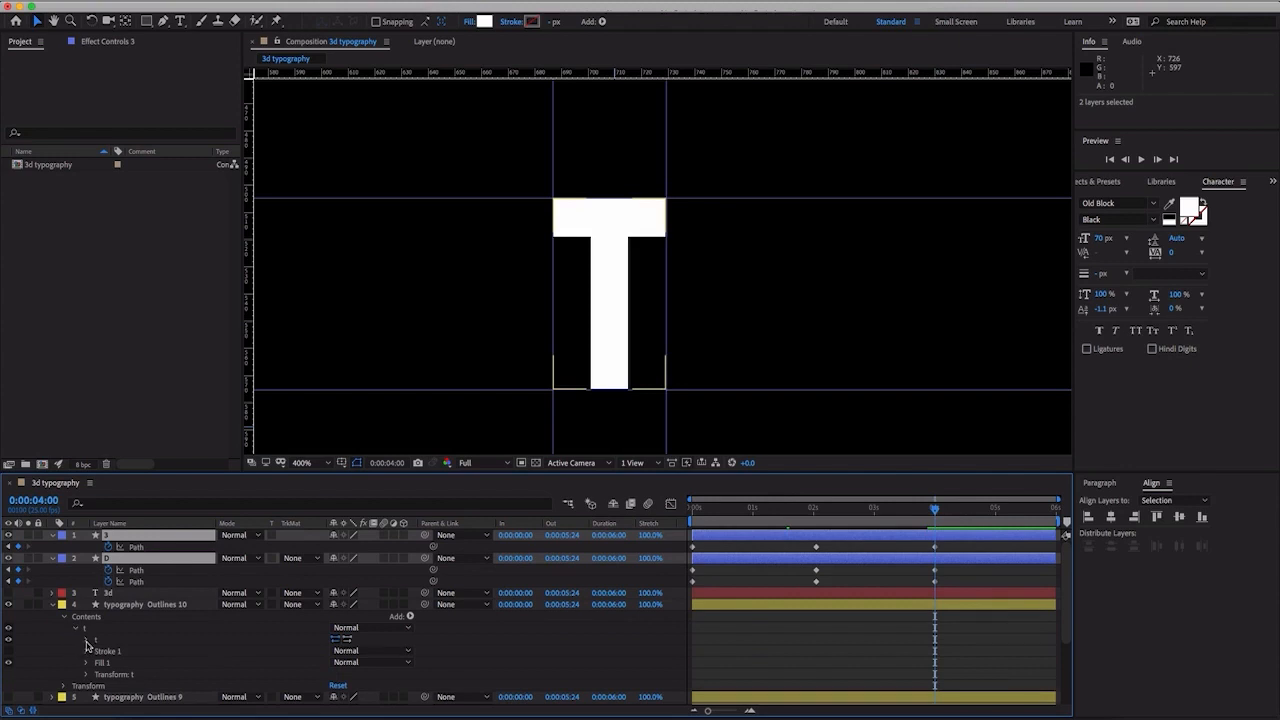
pyautogui.click(86, 641)
pyautogui.click(109, 651)
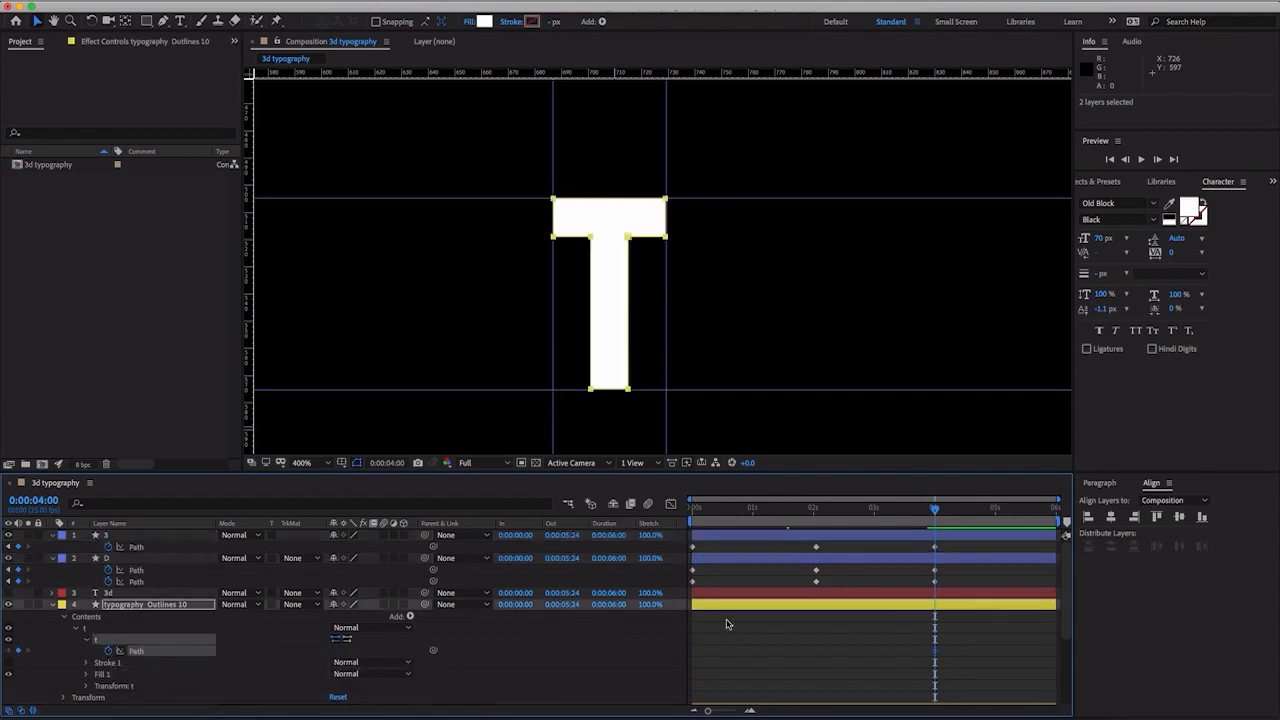
# - At 0:00:02:01, reshape the T's path into a solid block by moving its four stem vertices out to the vertical guides
pyautogui.moveTo(936, 516); pyautogui.dragTo(818, 524)
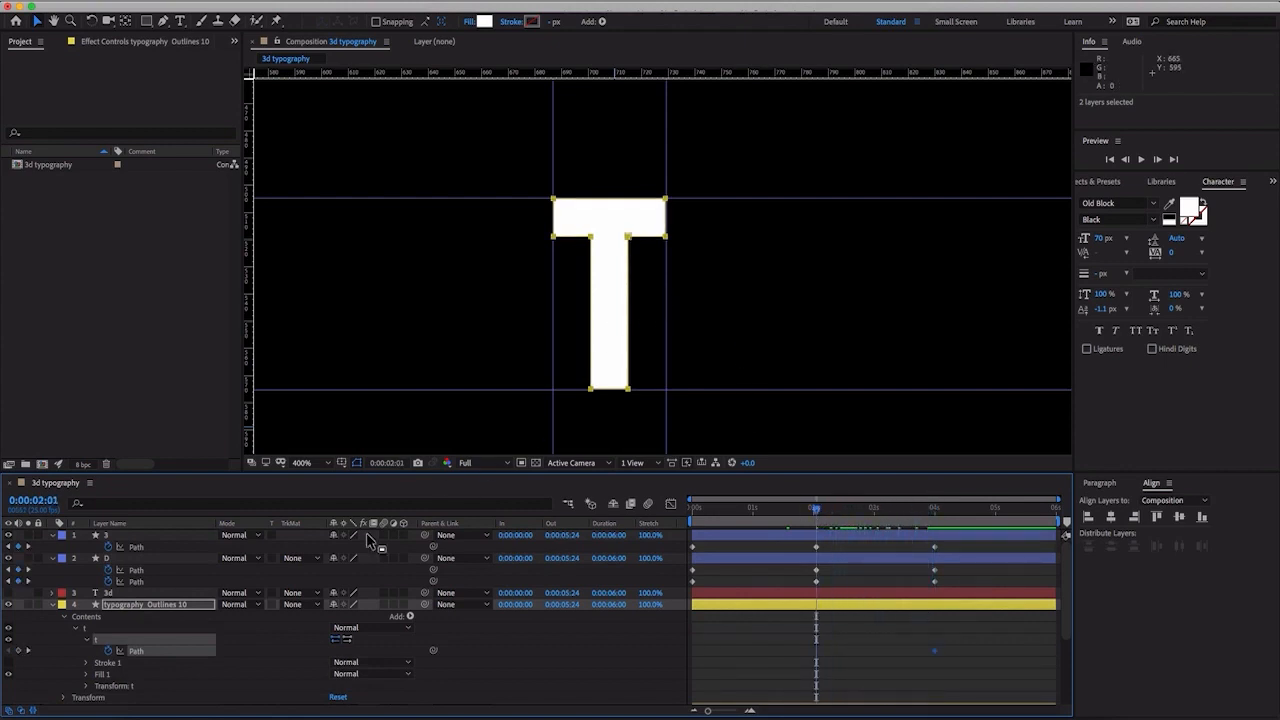
pyautogui.click(160, 656)
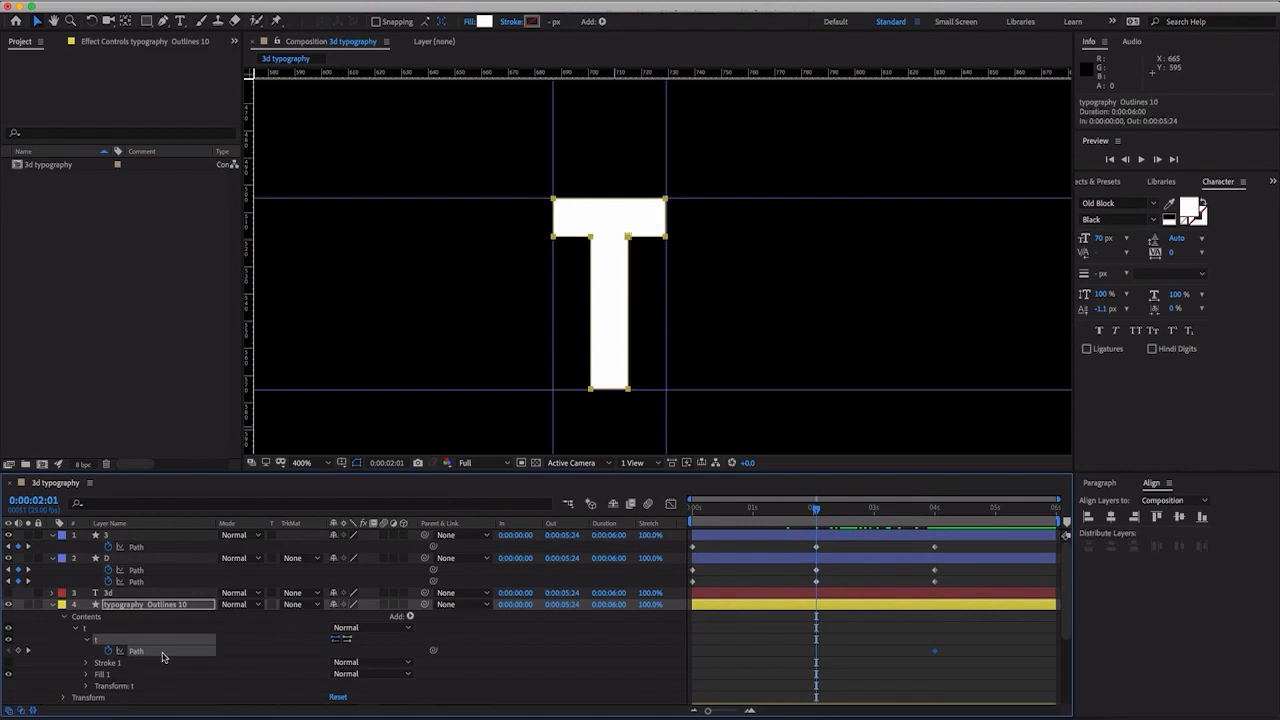
pyautogui.click(656, 311)
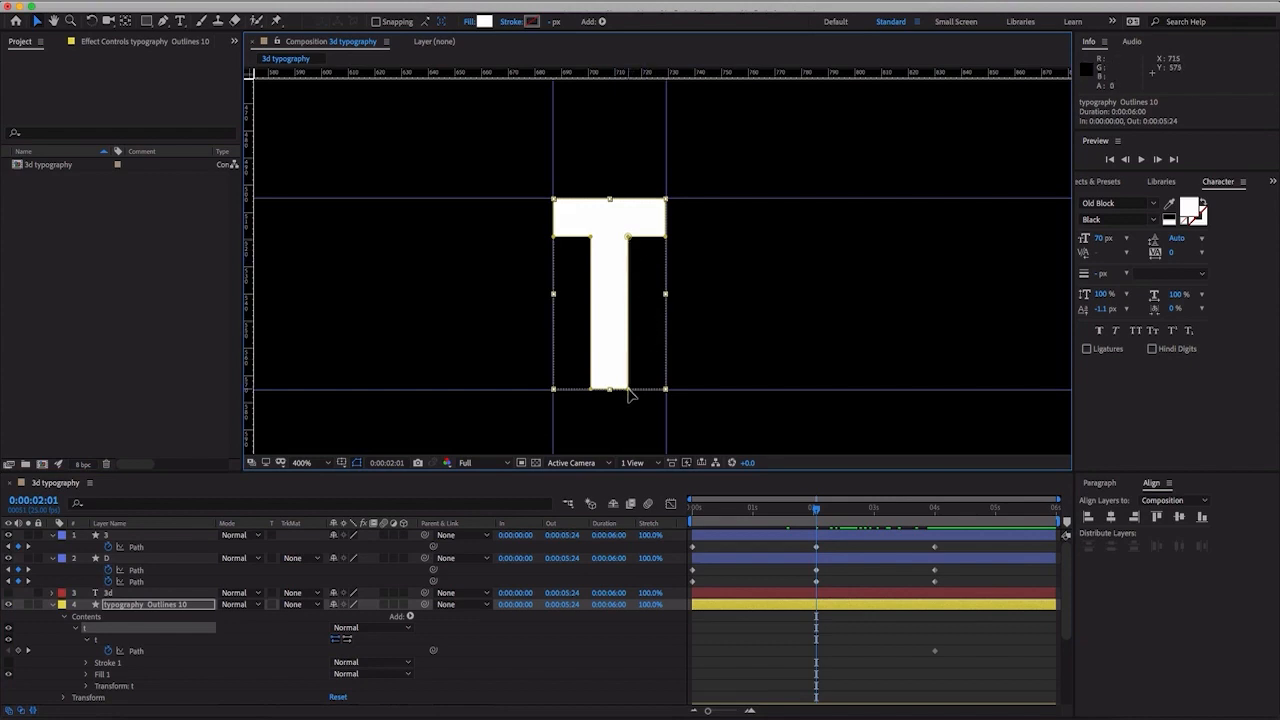
pyautogui.moveTo(628, 390); pyautogui.dragTo(666, 393)
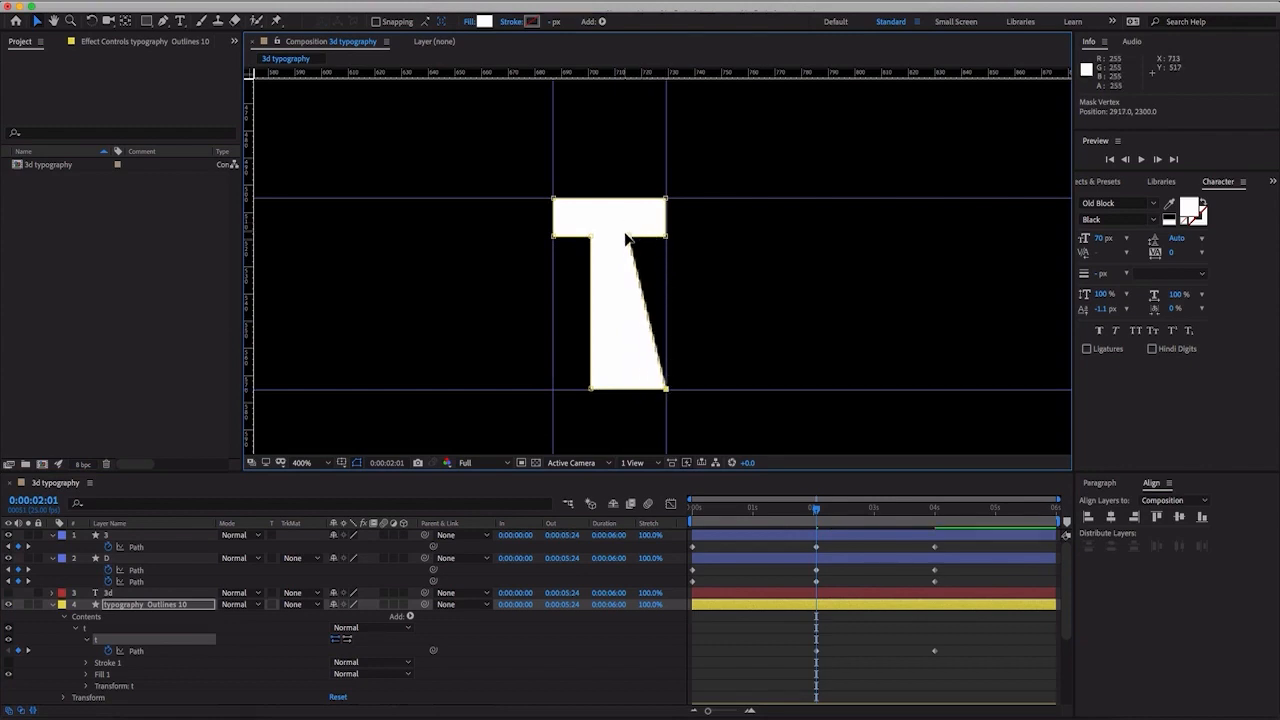
pyautogui.moveTo(629, 238); pyautogui.dragTo(667, 239)
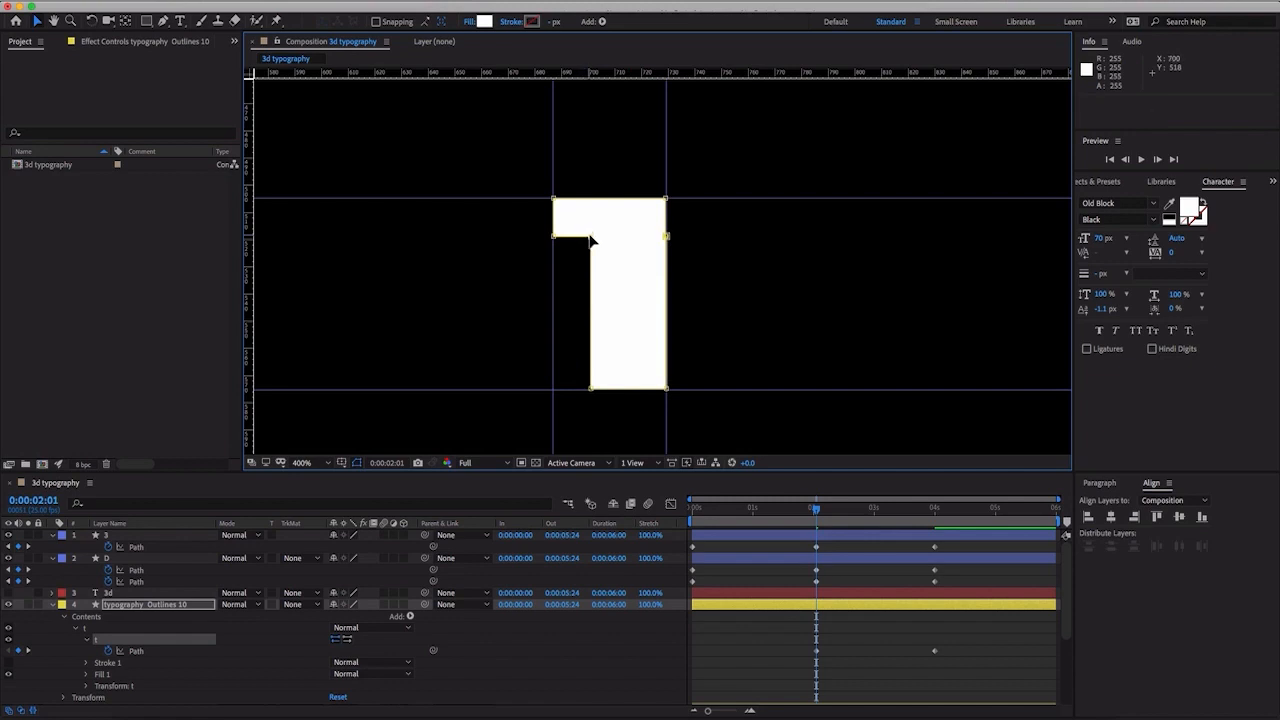
pyautogui.moveTo(589, 237); pyautogui.dragTo(549, 243)
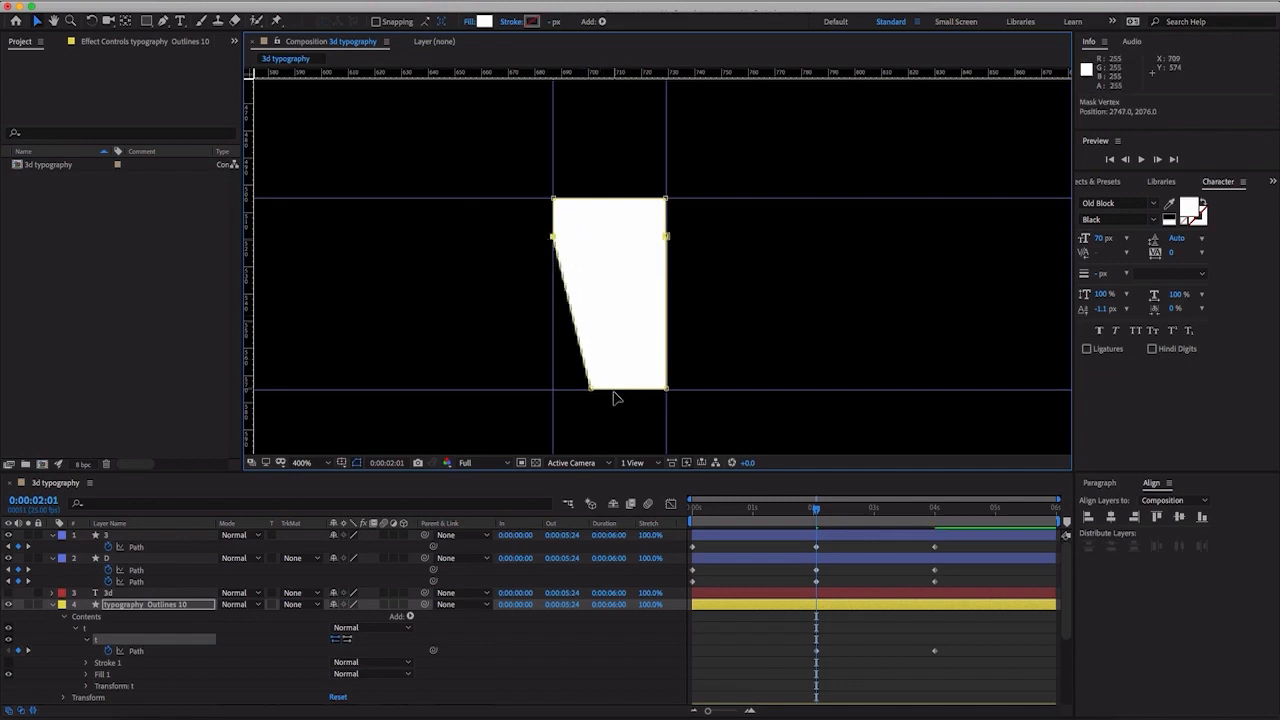
pyautogui.moveTo(590, 389); pyautogui.dragTo(553, 389)
pyautogui.press('super+z')
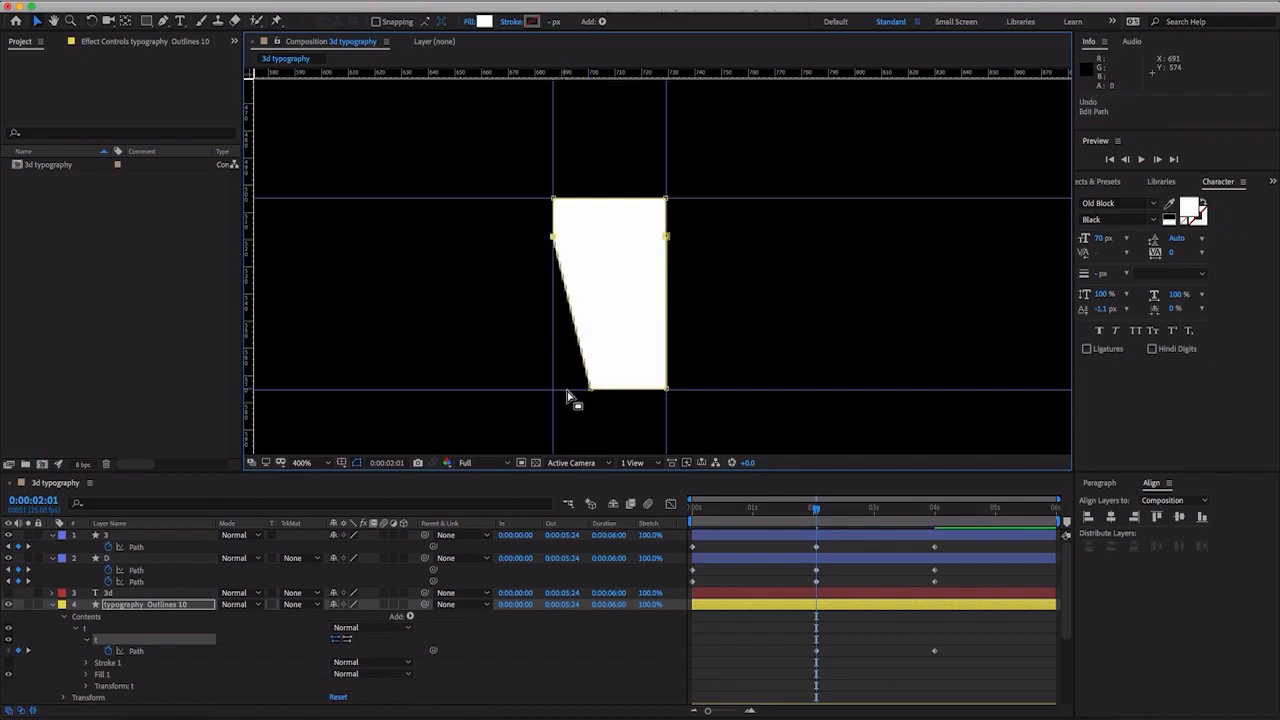
pyautogui.click(578, 391)
pyautogui.moveTo(590, 393); pyautogui.dragTo(551, 393)
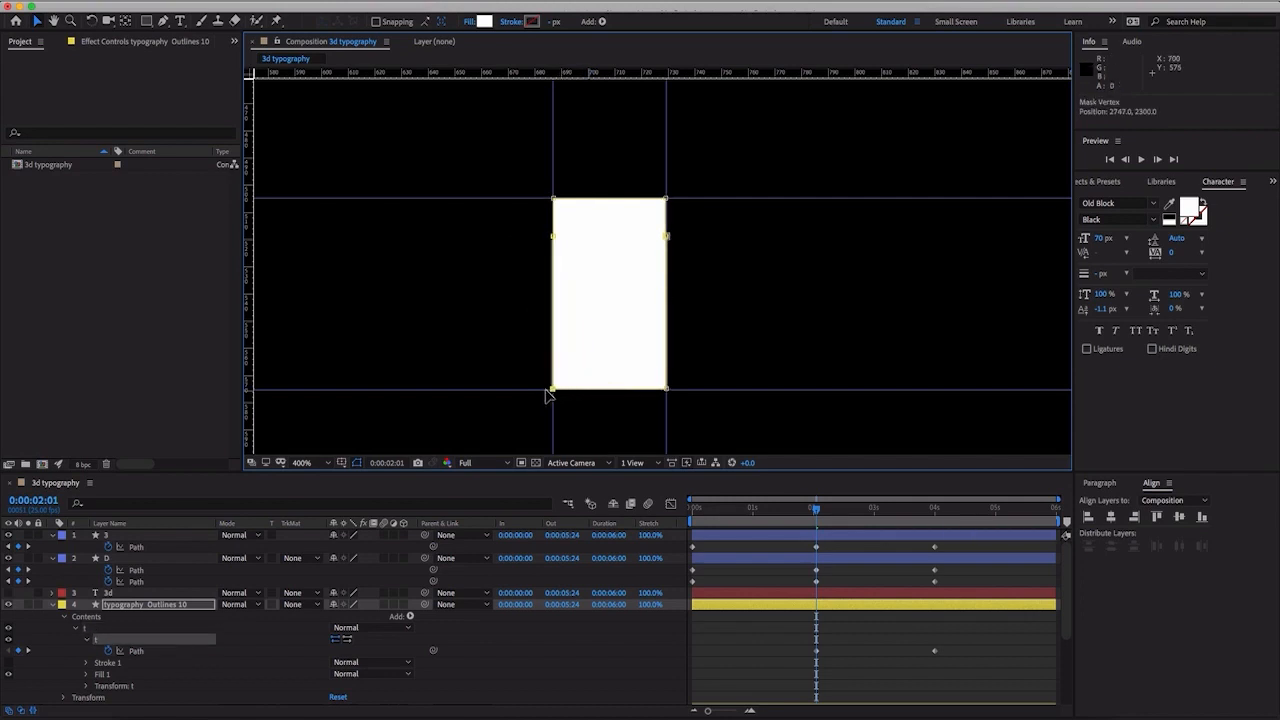
pyautogui.click(746, 341)
pyautogui.click(745, 341)
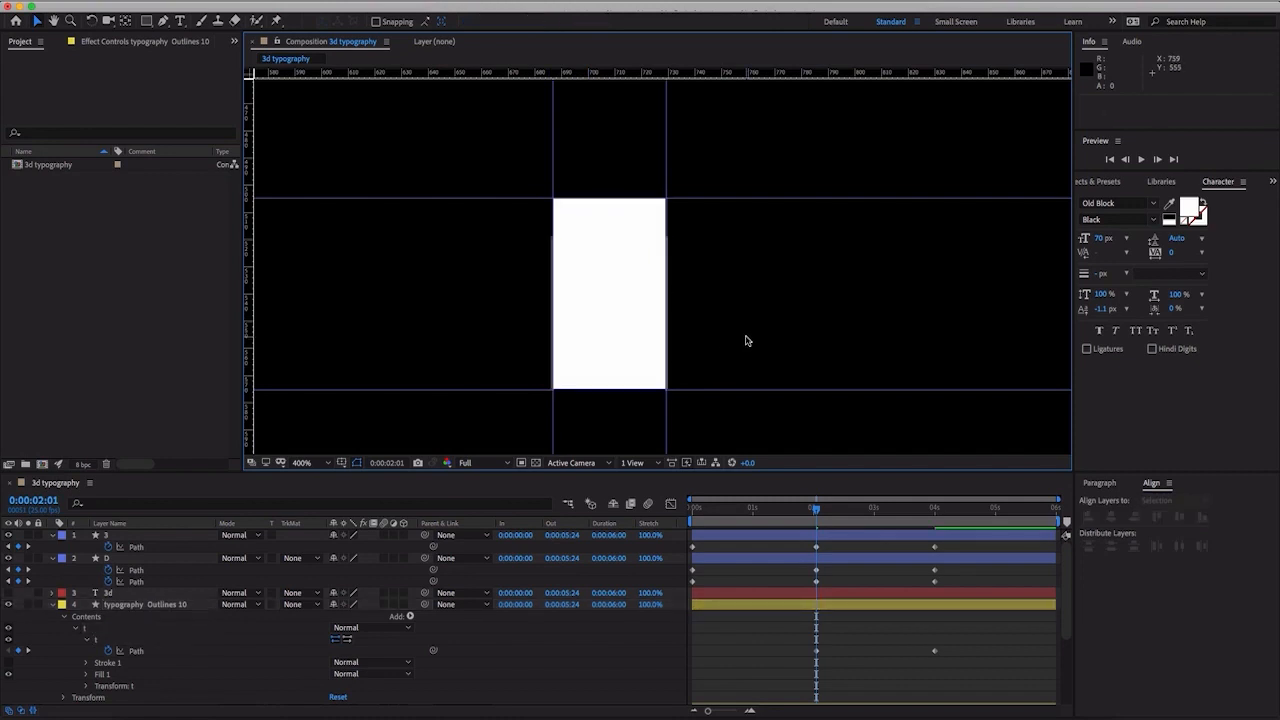
# - At 0:00:00:00, squash the T's path down to a flat line on the lower horizontal guide
pyautogui.scroll(-1, 778, 508)
pyautogui.scroll(-1, 769, 360)
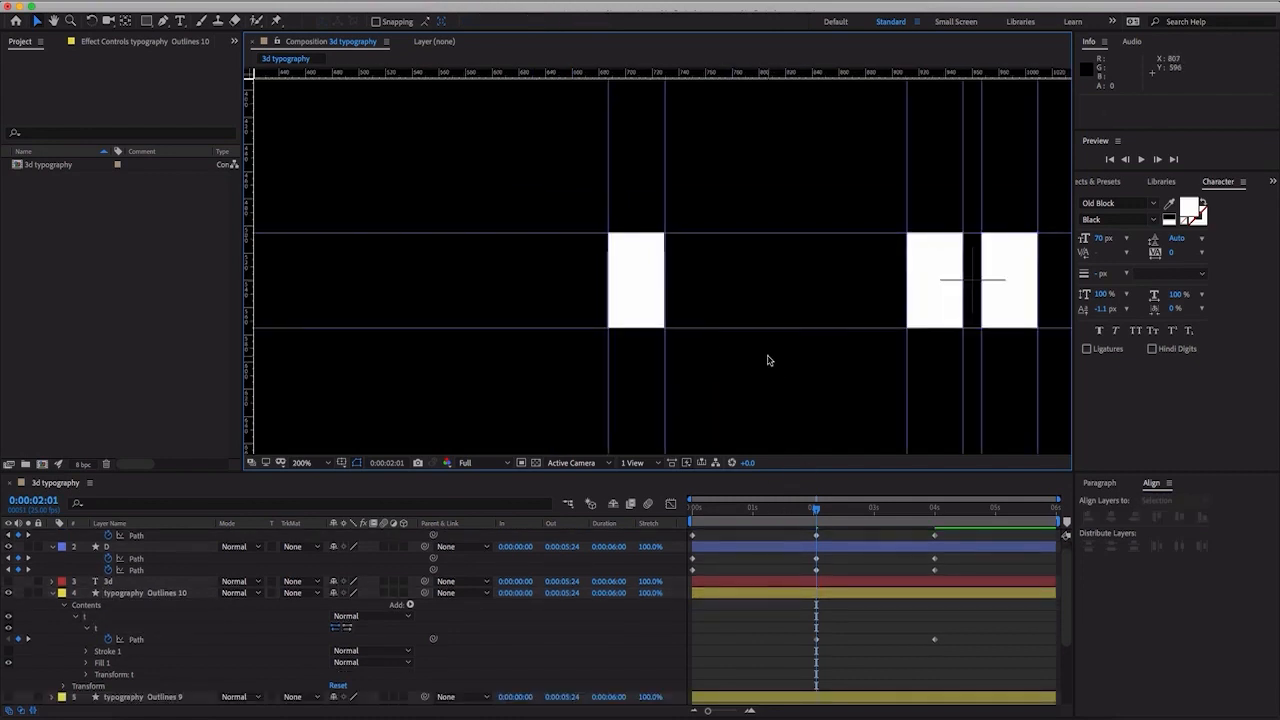
pyautogui.moveTo(816, 512); pyautogui.dragTo(675, 520)
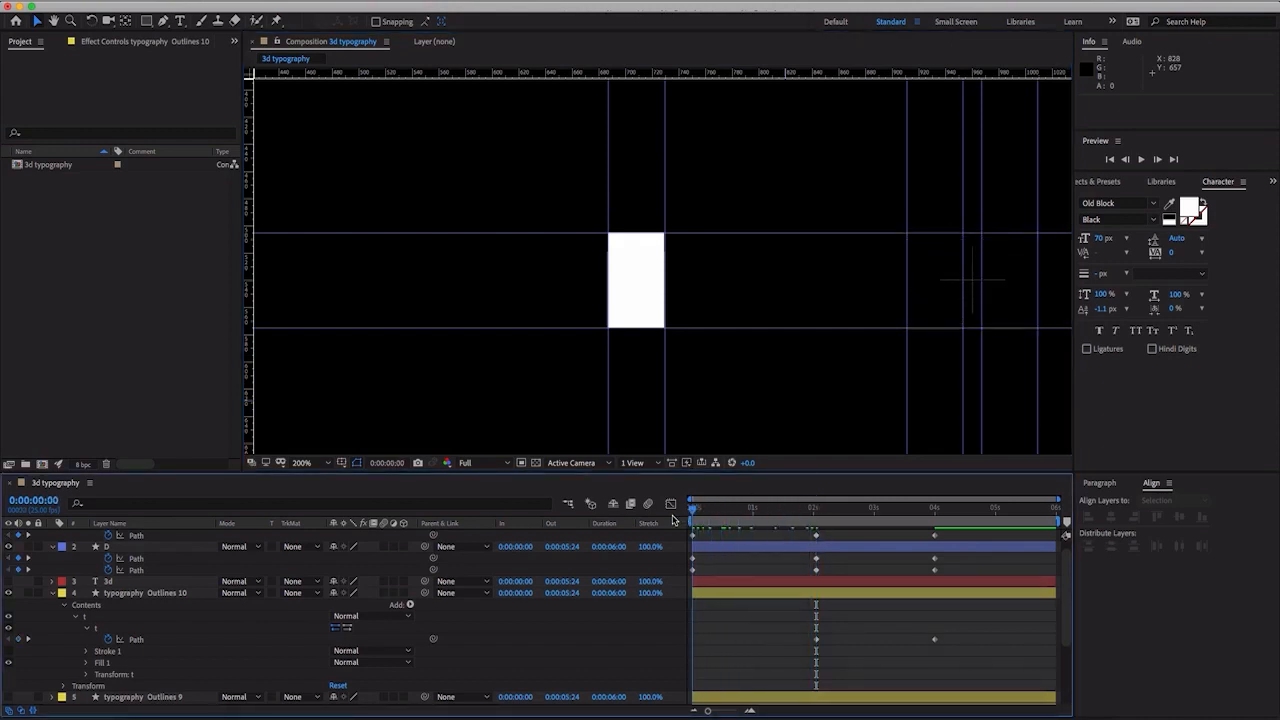
pyautogui.click(155, 642)
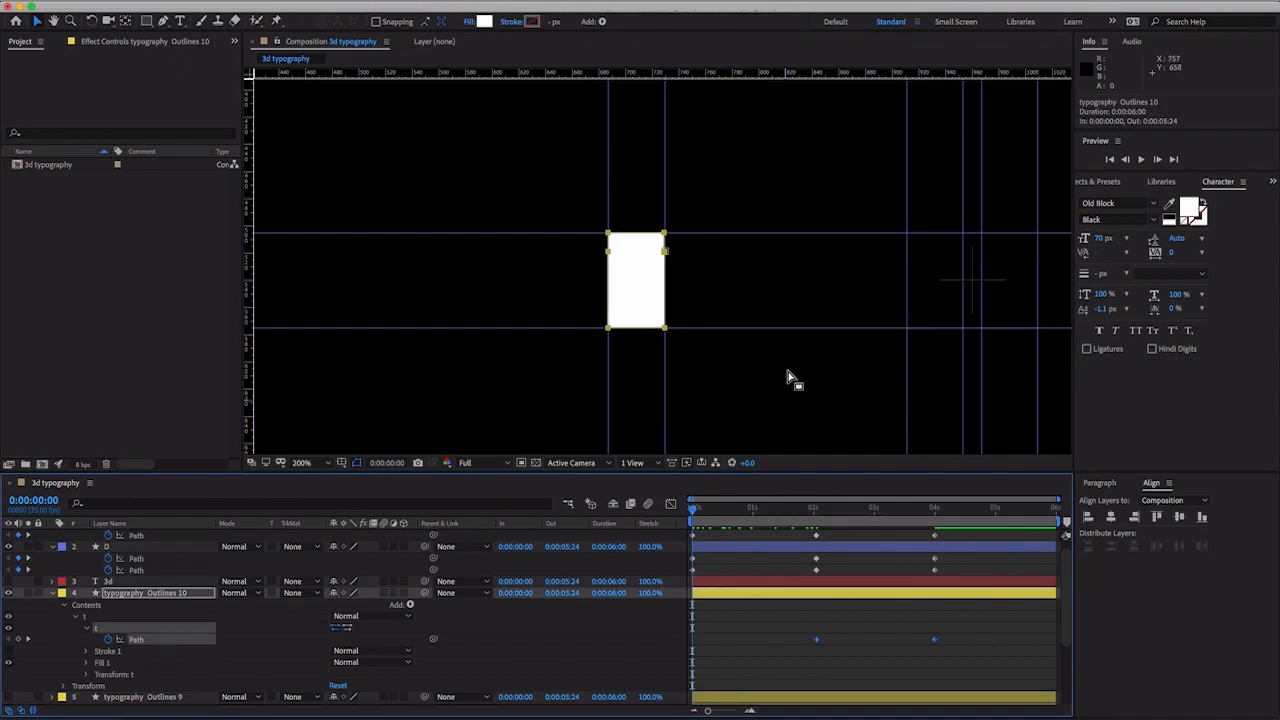
pyautogui.doubleClick(665, 238)
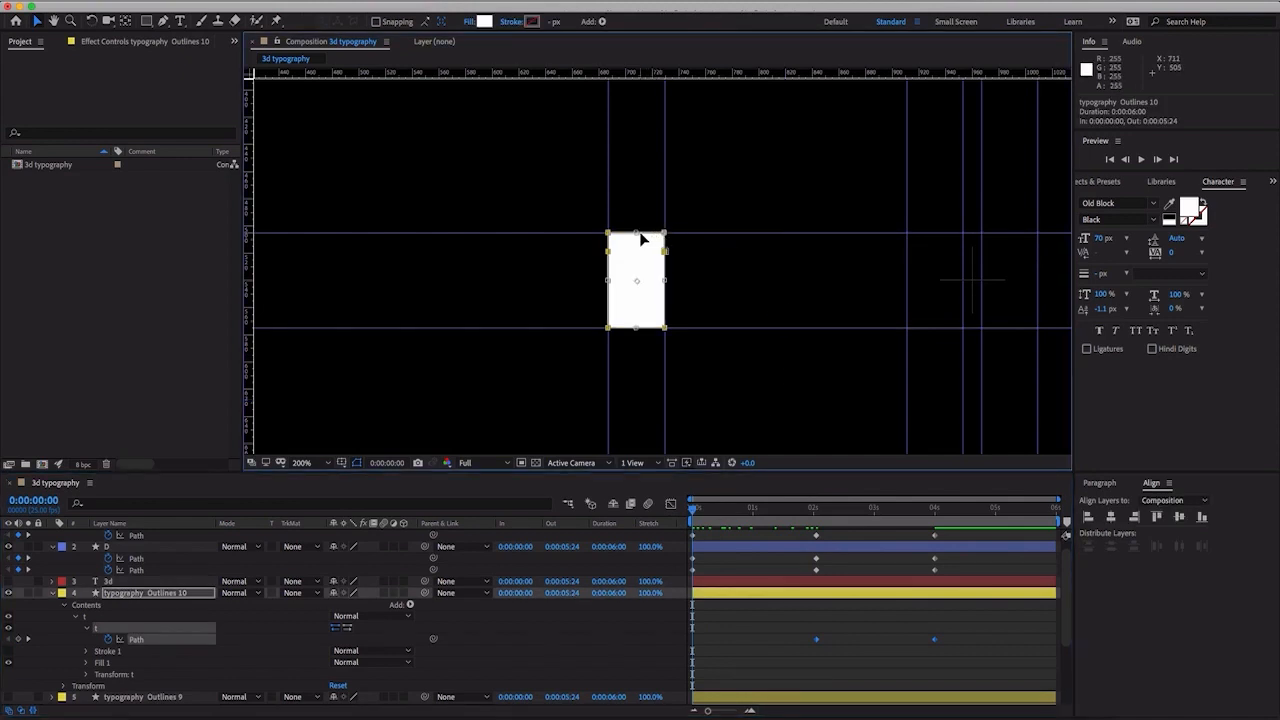
pyautogui.moveTo(637, 234); pyautogui.dragTo(627, 331)
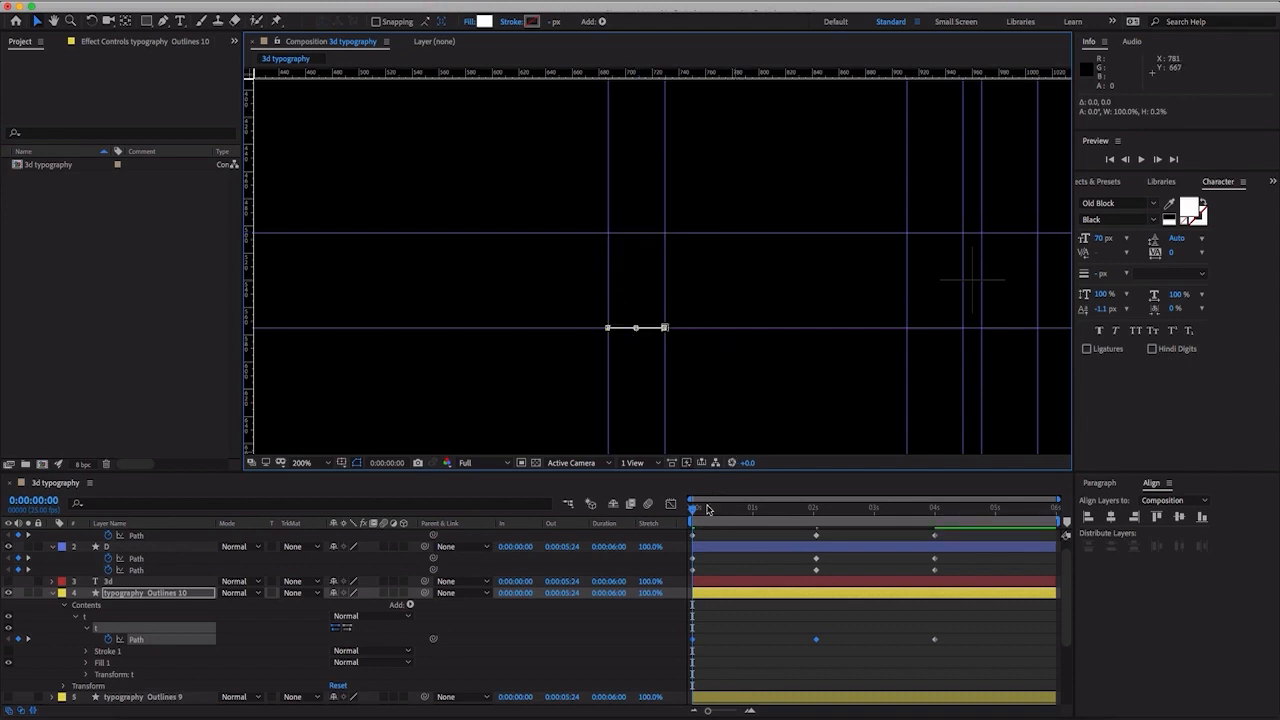
pyautogui.moveTo(709, 510)
pyautogui.mouseDown()
pyautogui.moveTo(940, 514)
pyautogui.moveTo(692, 514)
pyautogui.mouseUp()
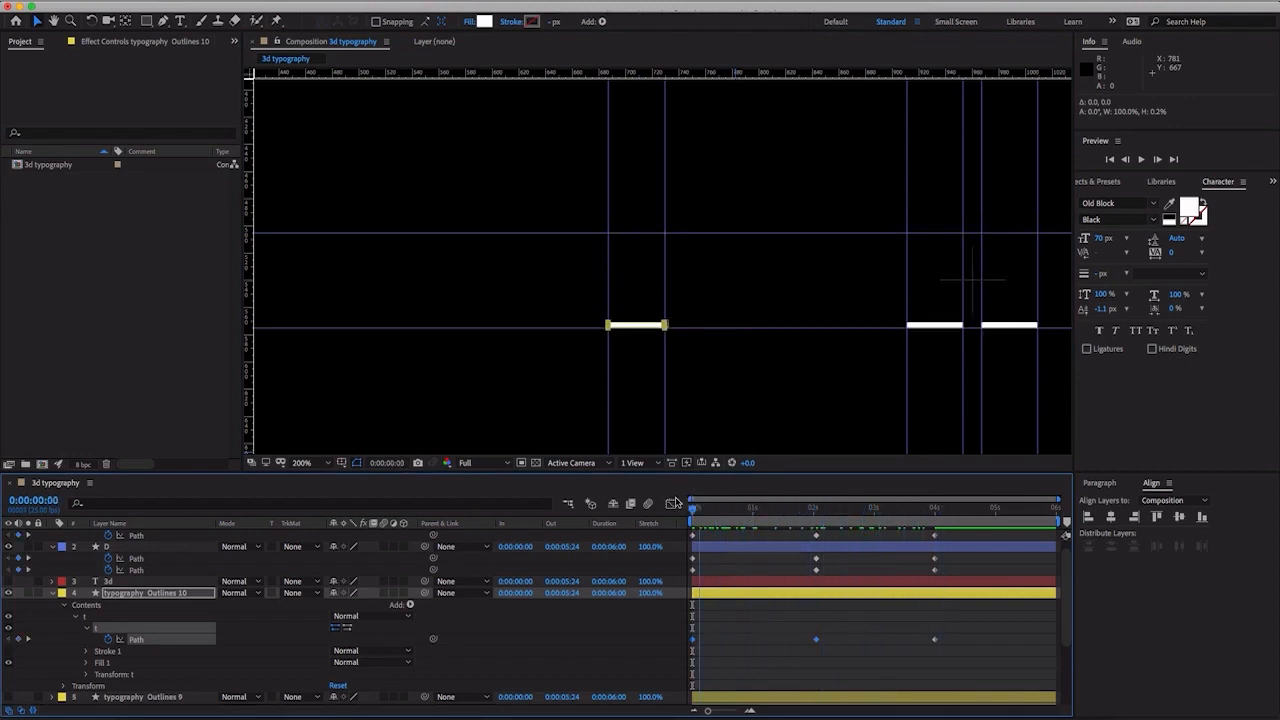
# - Collapse and hide typography Outlines 10, then show typography Outlines 9 and expand its contents
pyautogui.click(55, 600)
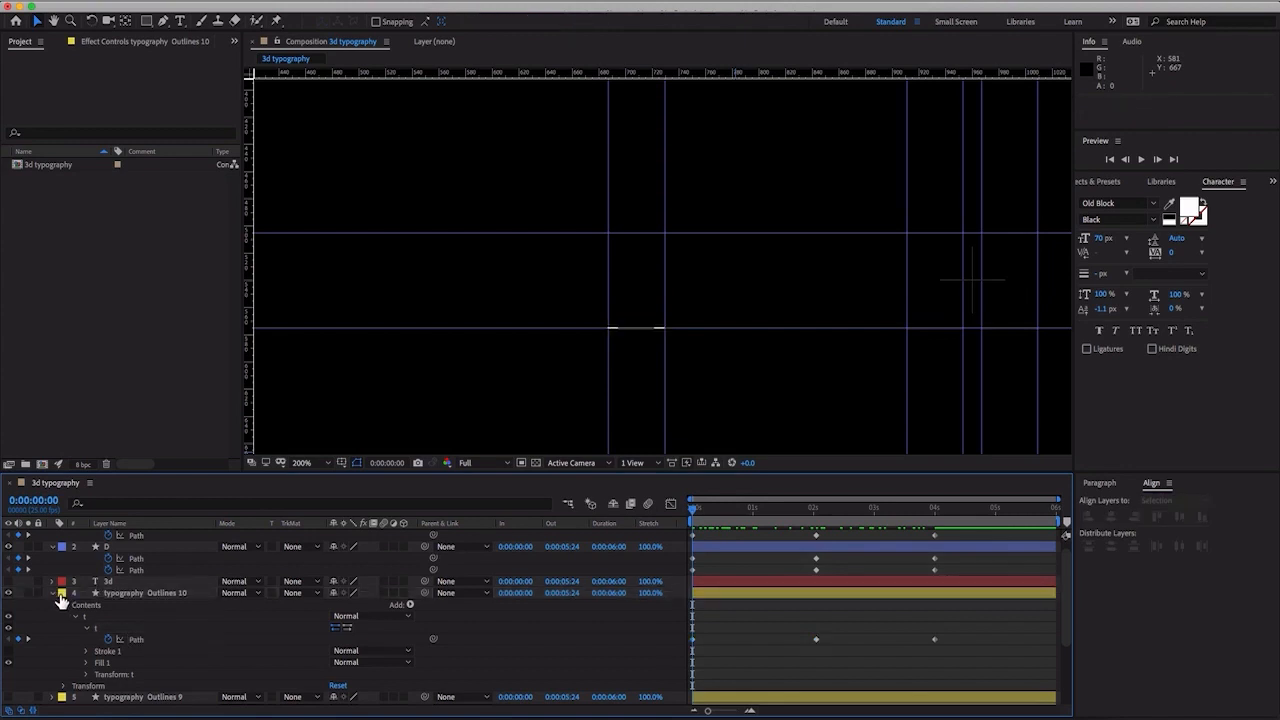
pyautogui.click(54, 595)
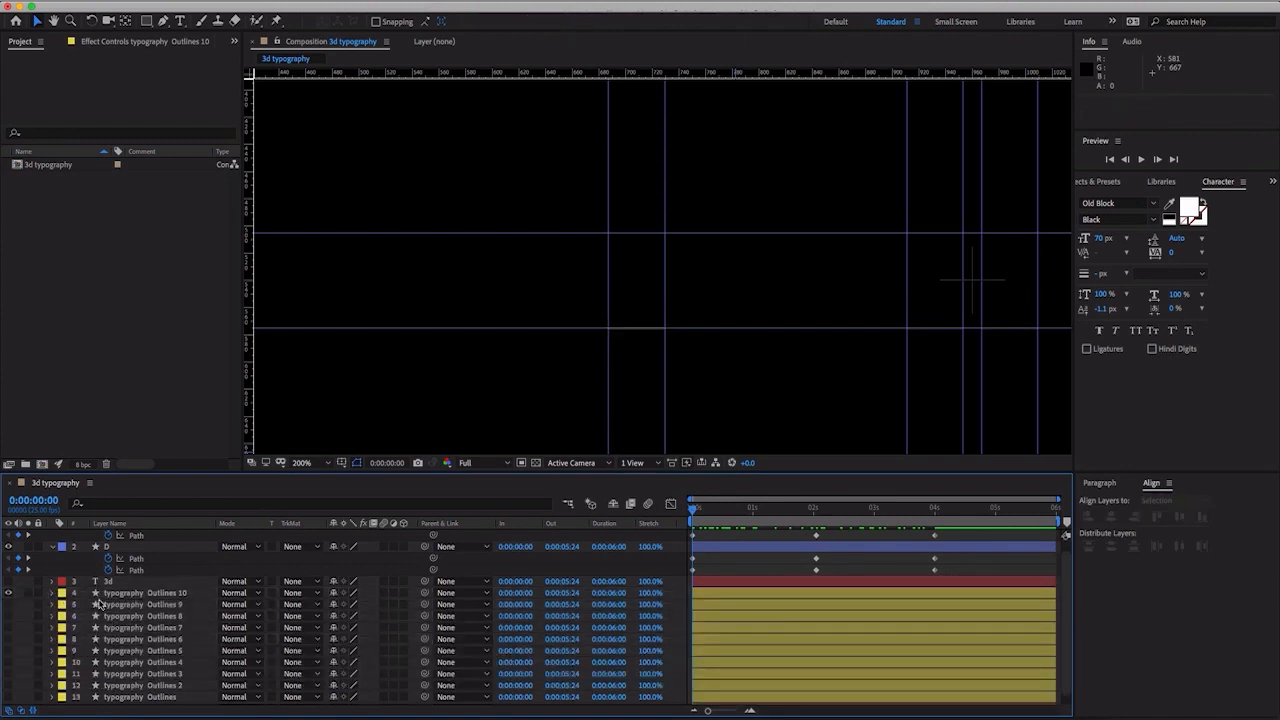
pyautogui.click(114, 606)
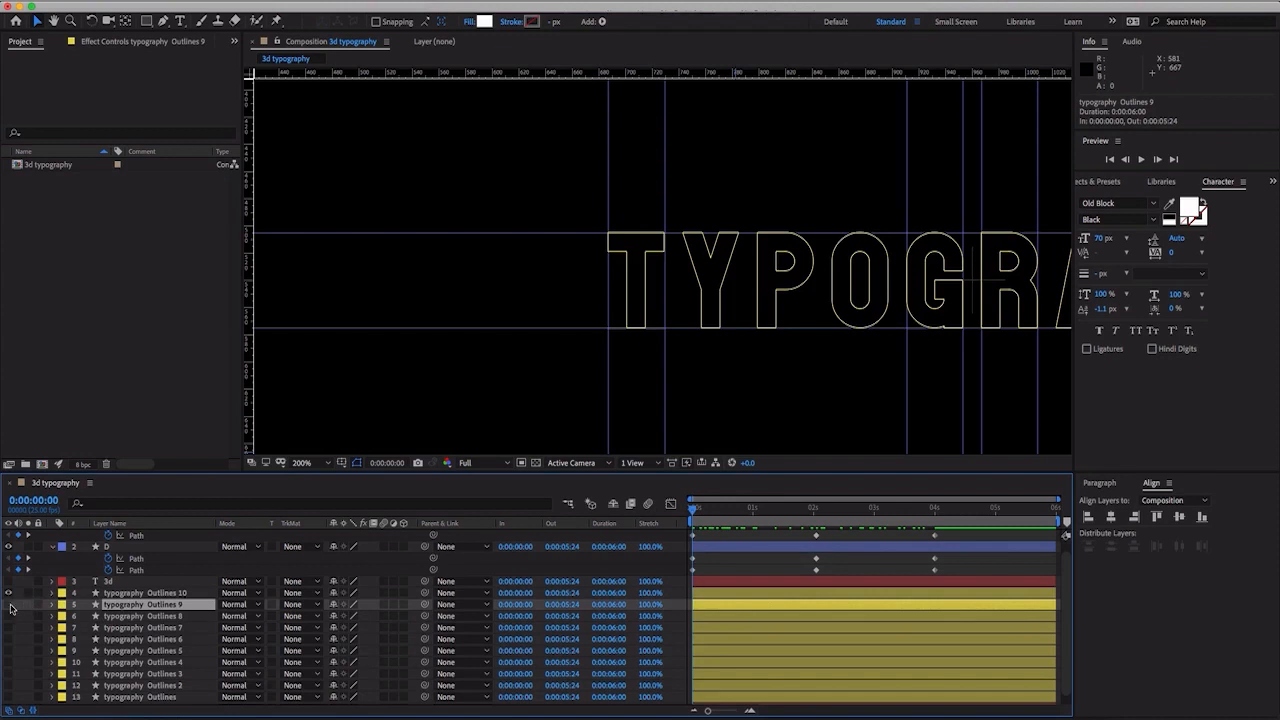
pyautogui.click(9, 605)
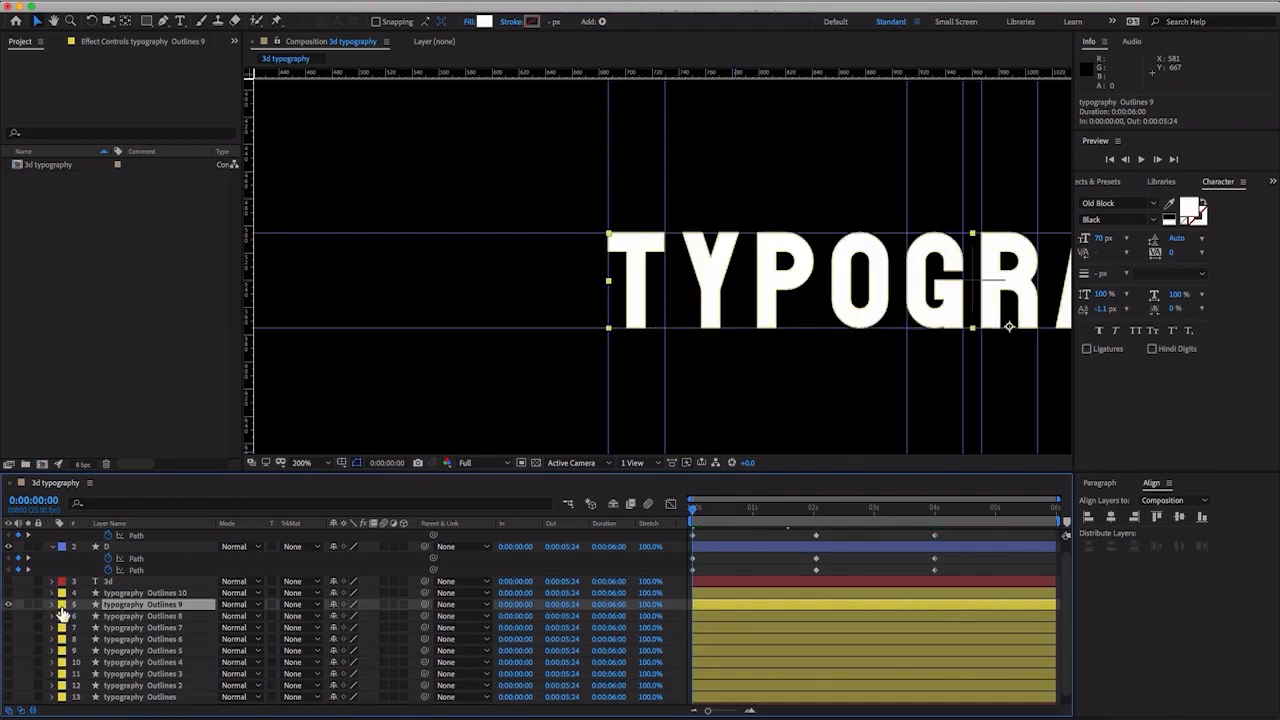
pyautogui.click(53, 606)
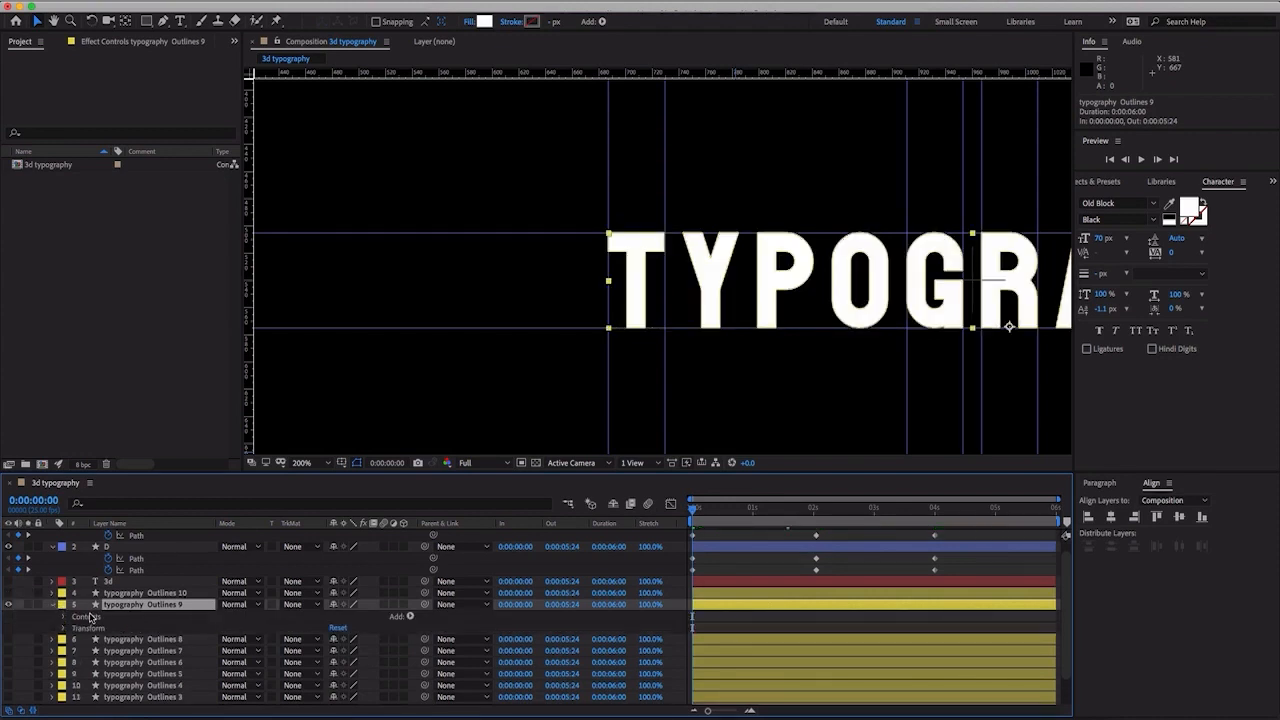
pyautogui.click(64, 618)
pyautogui.scroll(-1, 88, 627)
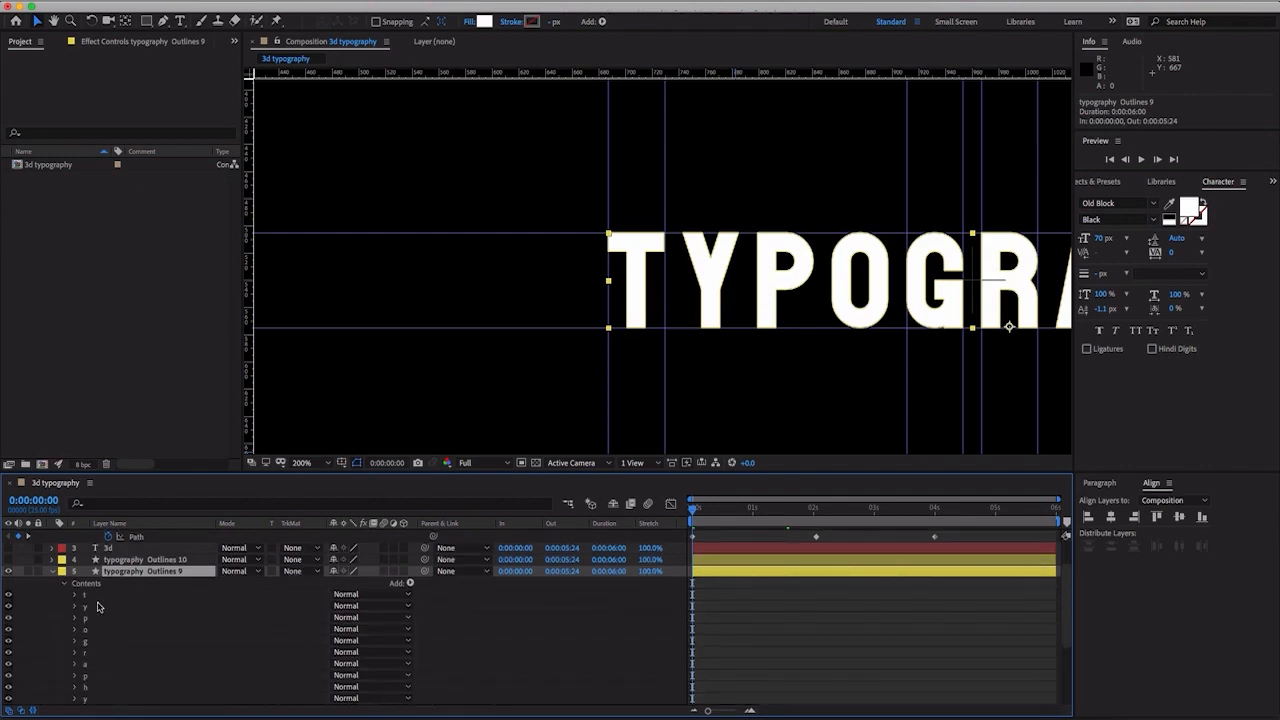
# - In typography Outlines 9, delete the t group and every group from the first p to the last y, leaving only the first y
pyautogui.click(96, 597)
pyautogui.press('Delete')
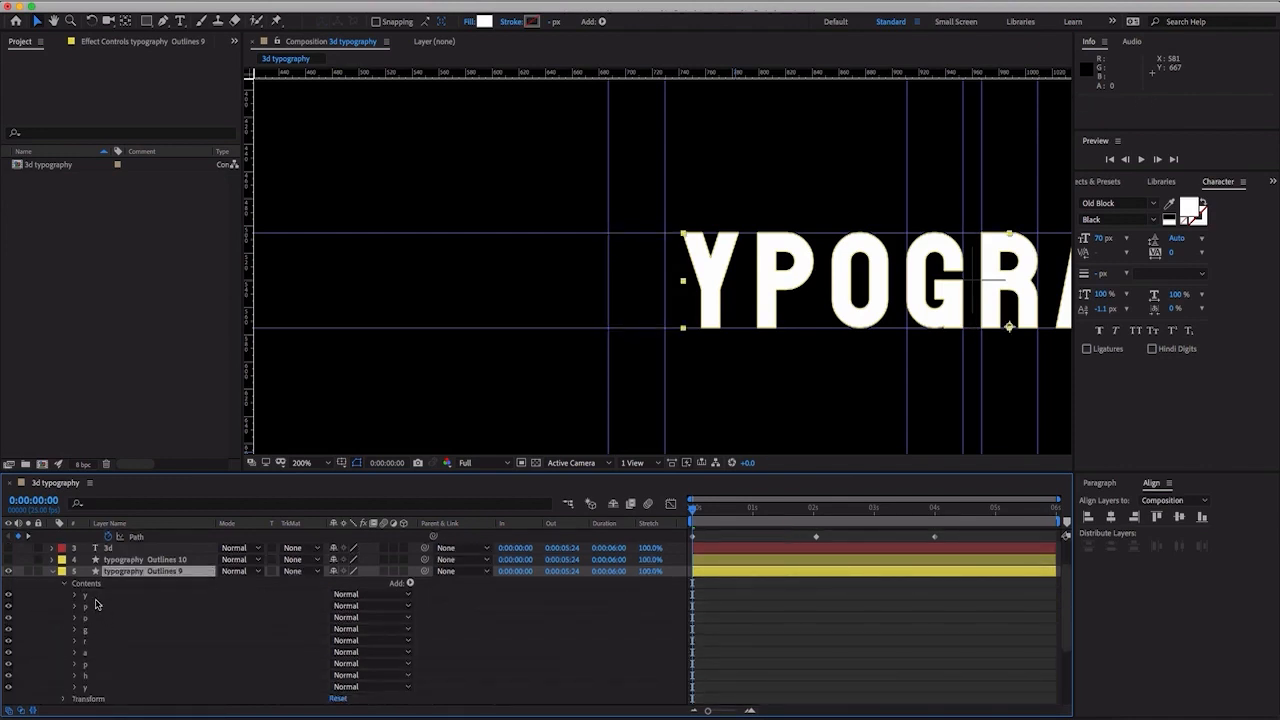
pyautogui.click(95, 608)
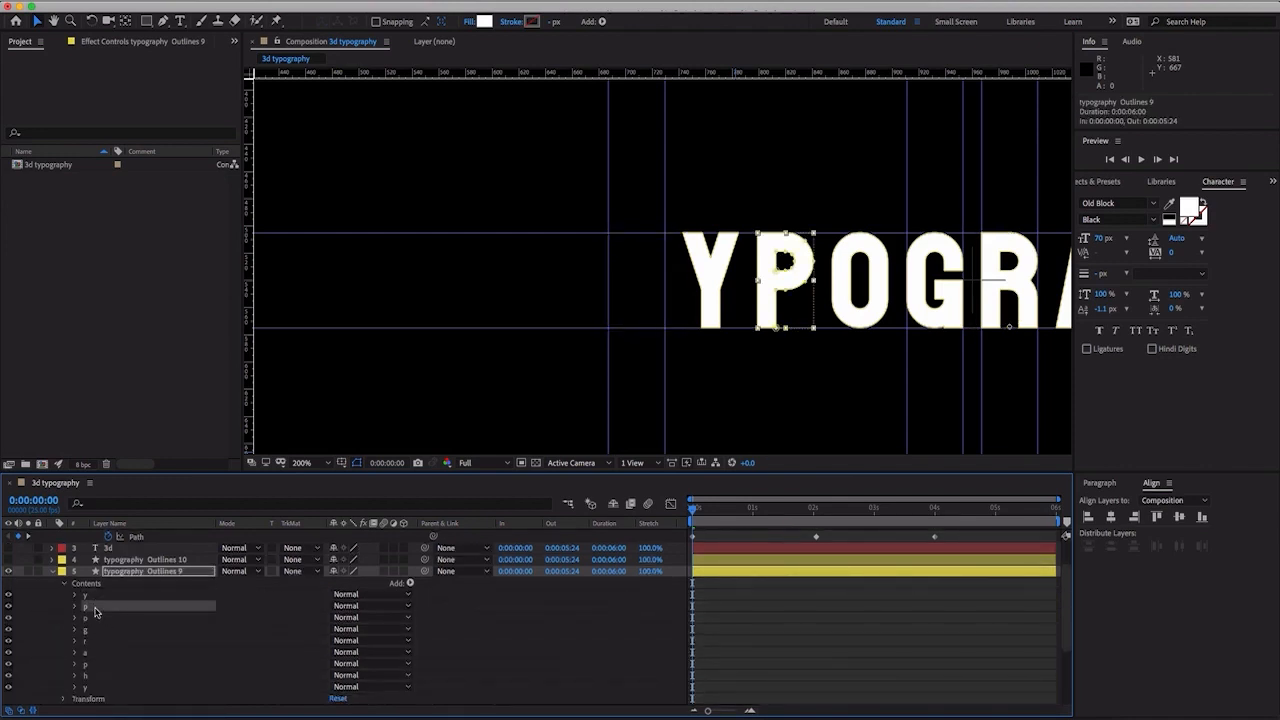
pyautogui.keyDown('shift'); pyautogui.click(105, 690); pyautogui.keyUp('shift')
pyautogui.press('Delete')
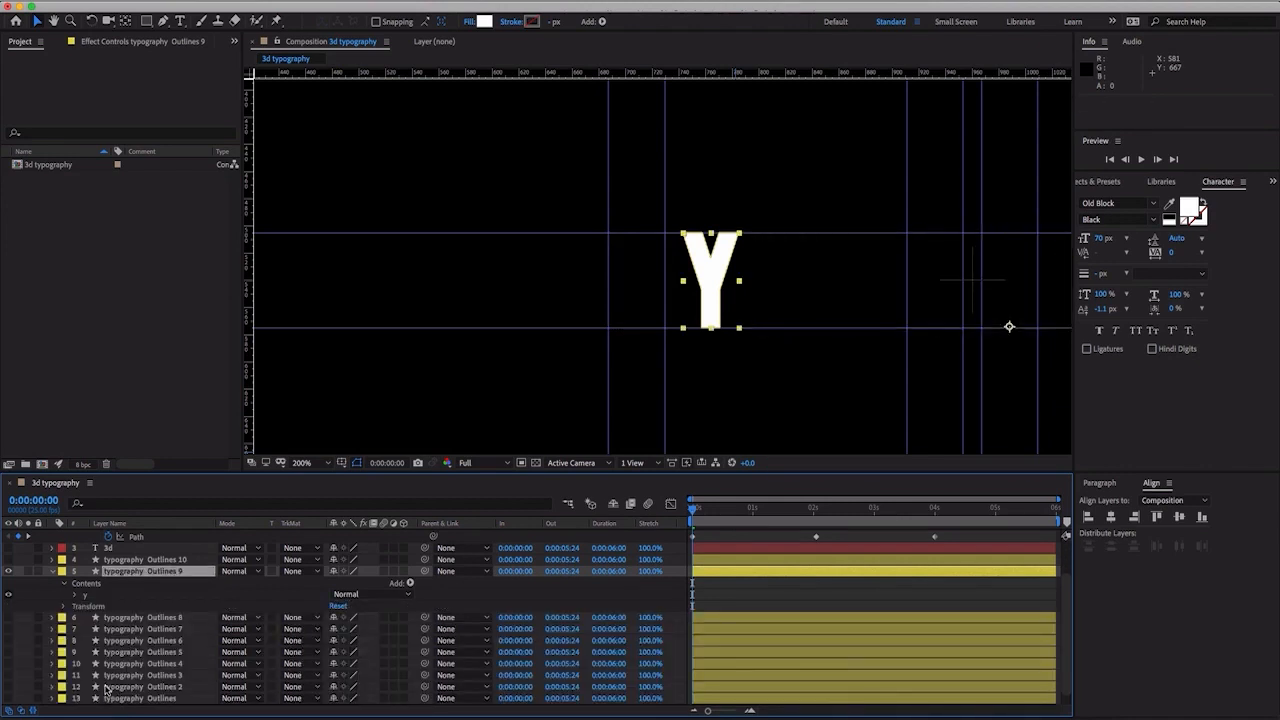
# - Show typography Outlines 10 again and, at 0:00:04:00, set the first keyframe on the y group's Path in typography Outlines 9
pyautogui.click(9, 560)
pyautogui.moveTo(850, 512); pyautogui.dragTo(926, 527)
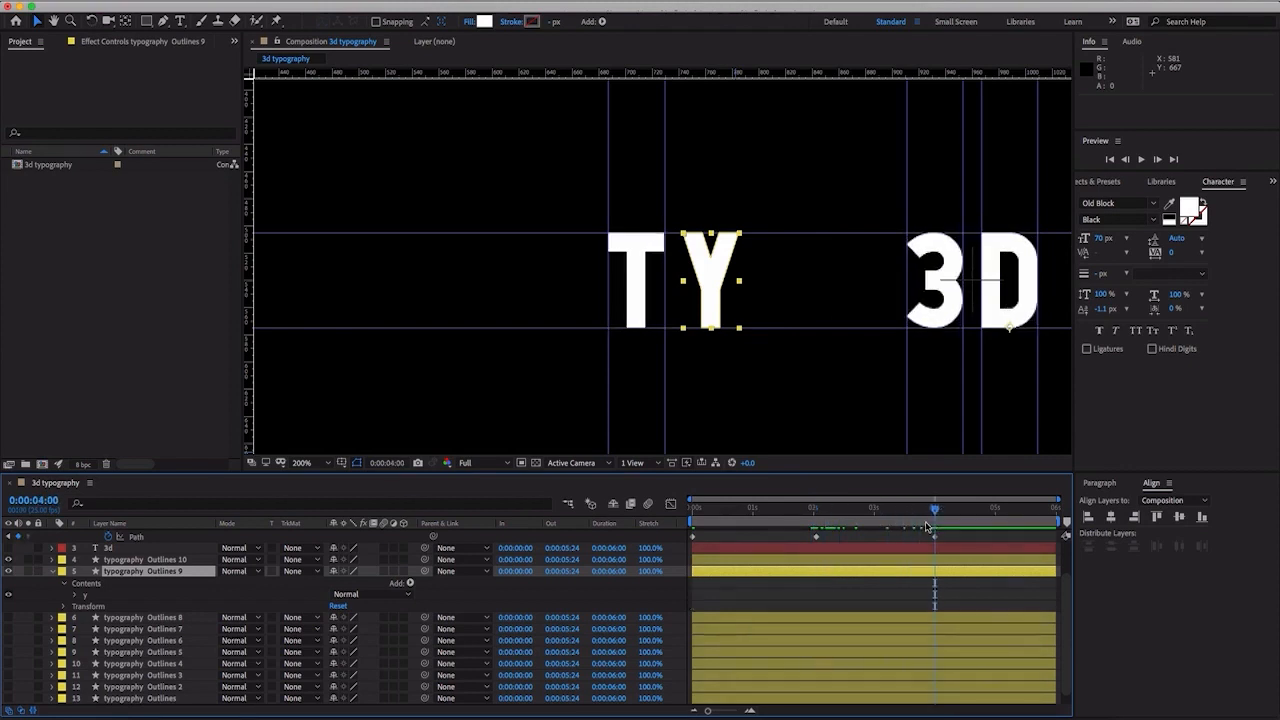
pyautogui.click(78, 596)
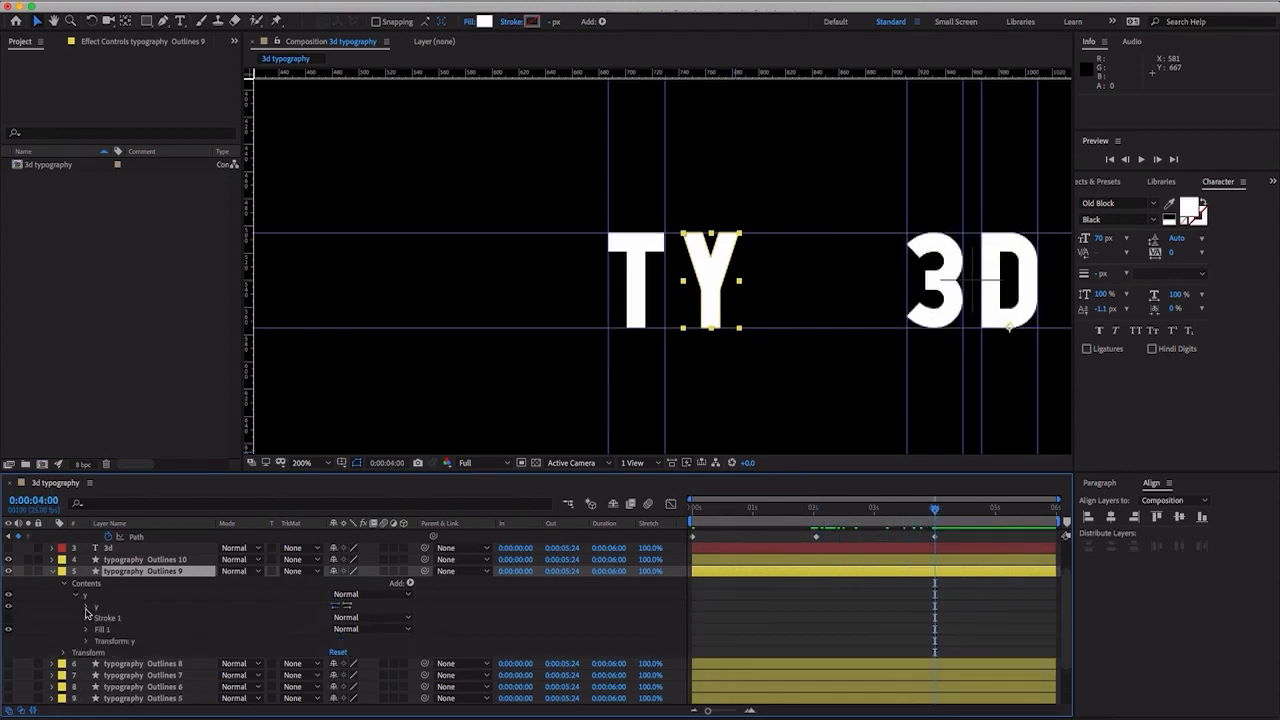
pyautogui.click(86, 608)
pyautogui.click(106, 620)
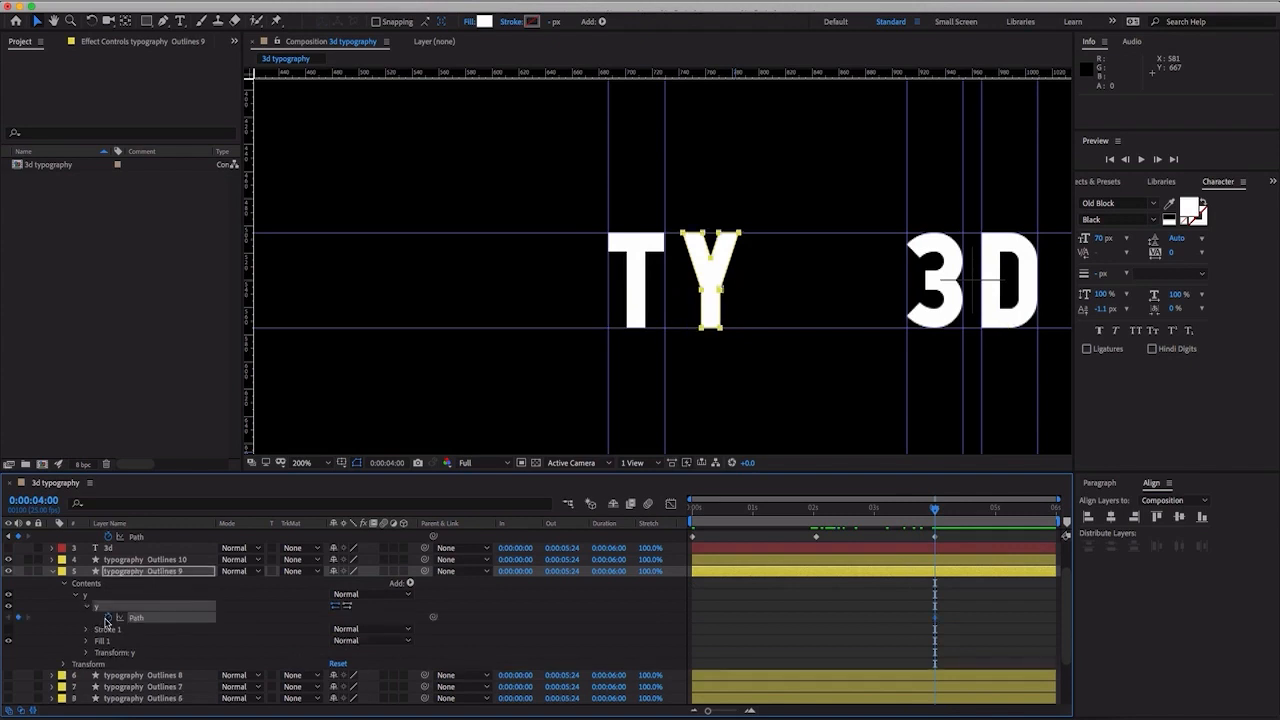
# - At 0:00:02:01, place vertical guides along the Y's left and right edges, at about 743 and 785
pyautogui.moveTo(930, 510); pyautogui.dragTo(815, 515)
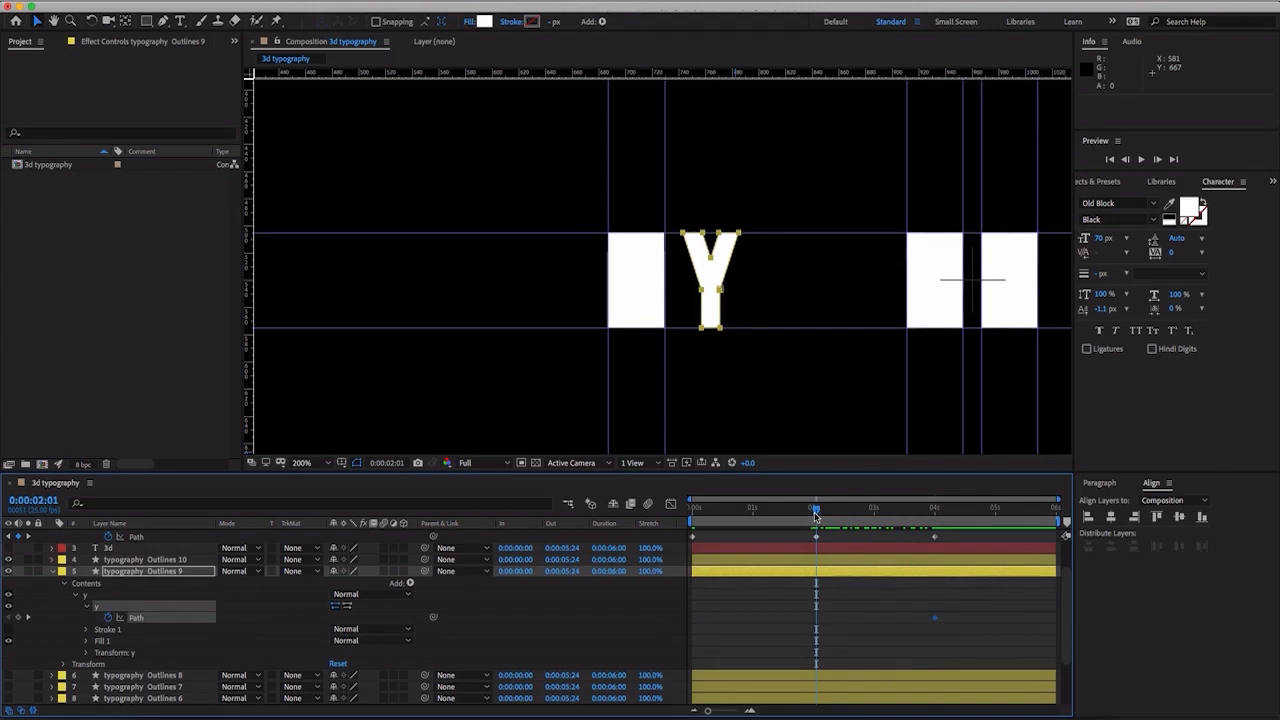
pyautogui.scroll(3, 700, 347)
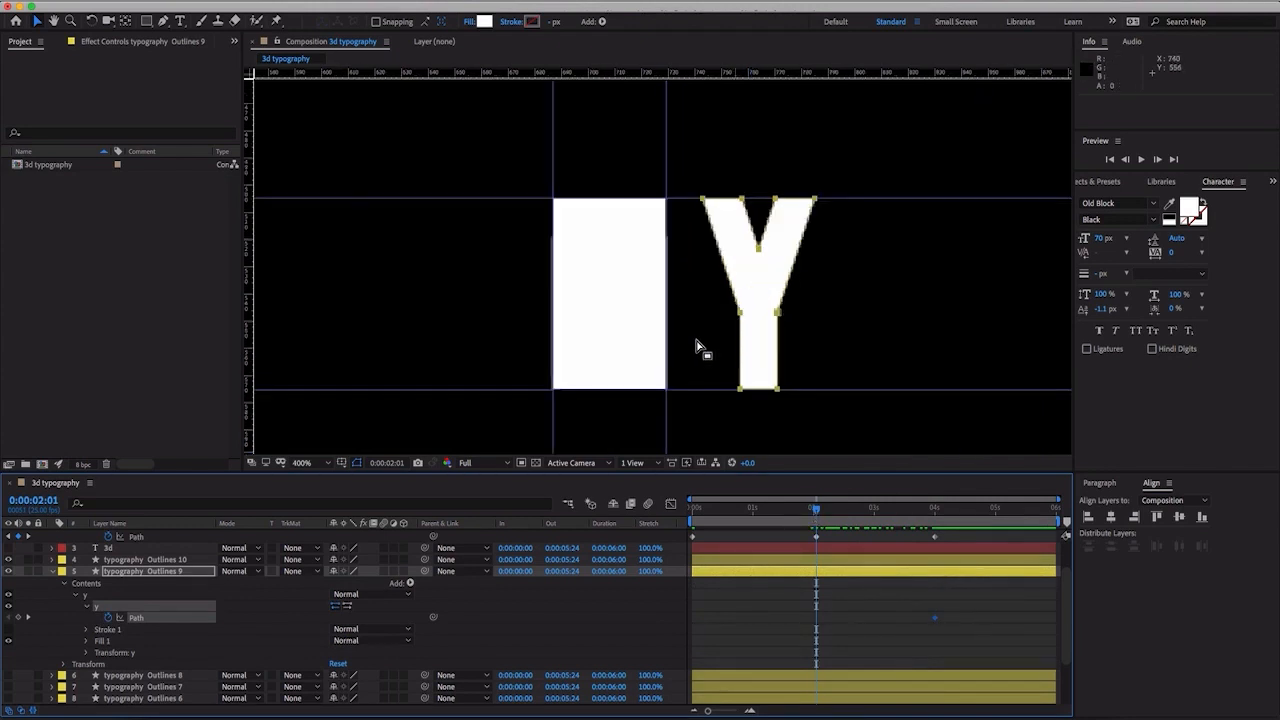
pyautogui.scroll(-1, 743, 340)
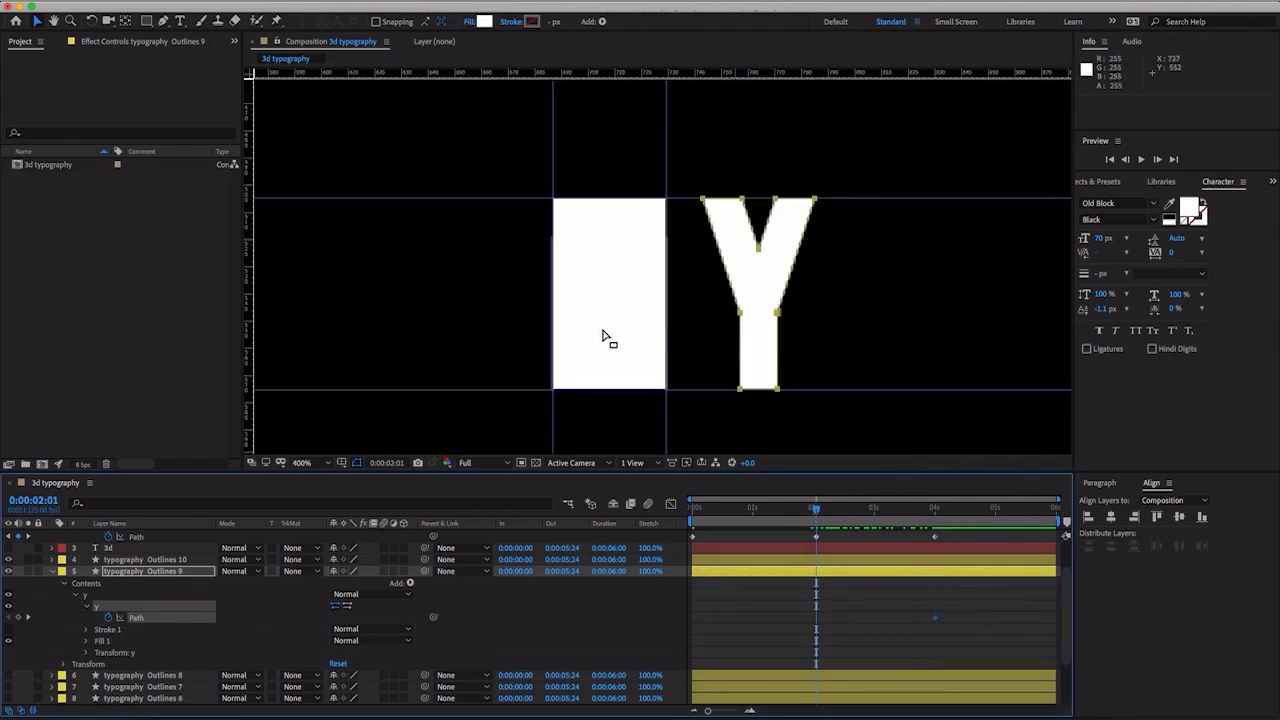
pyautogui.click(123, 638)
pyautogui.click(148, 620)
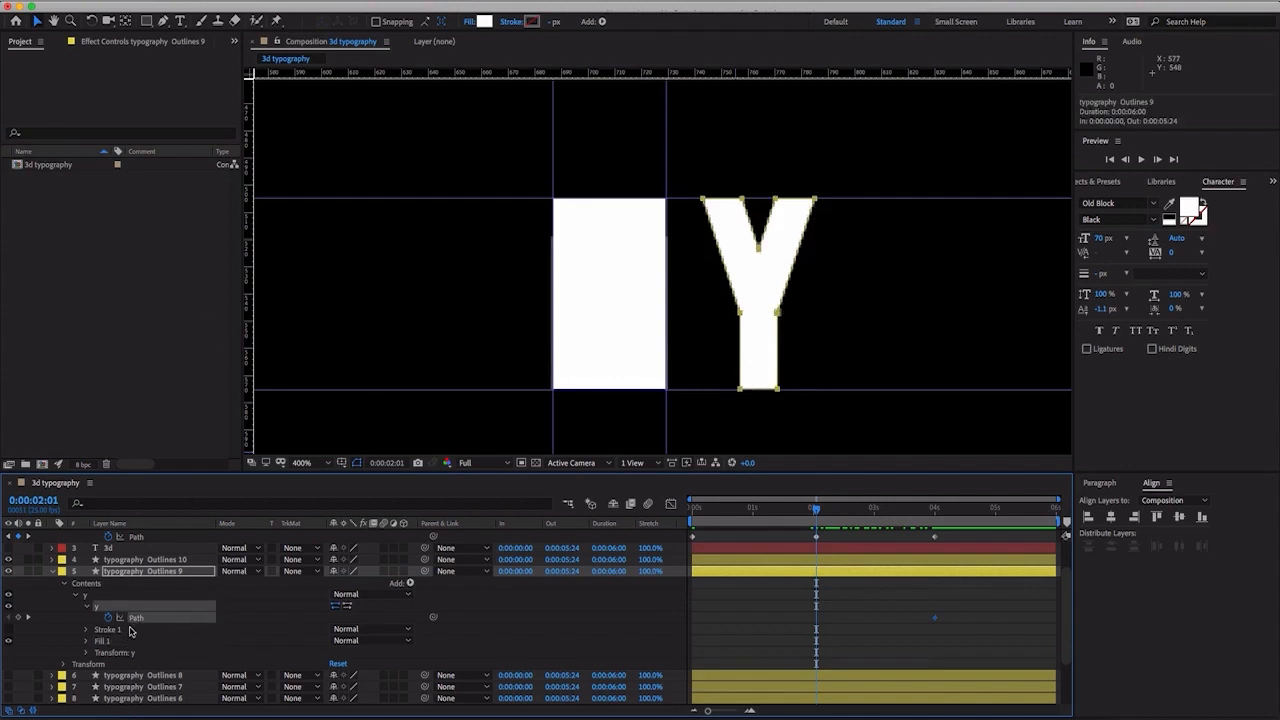
pyautogui.click(127, 631)
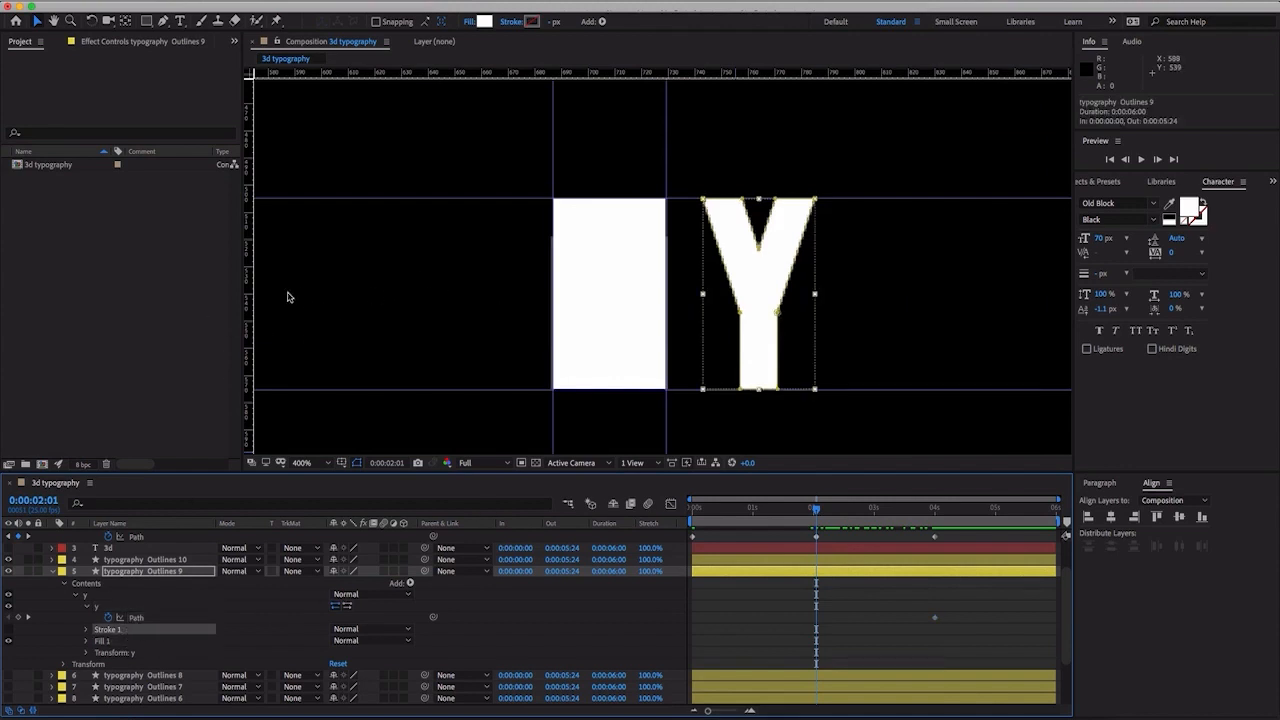
pyautogui.moveTo(253, 296); pyautogui.dragTo(705, 322)
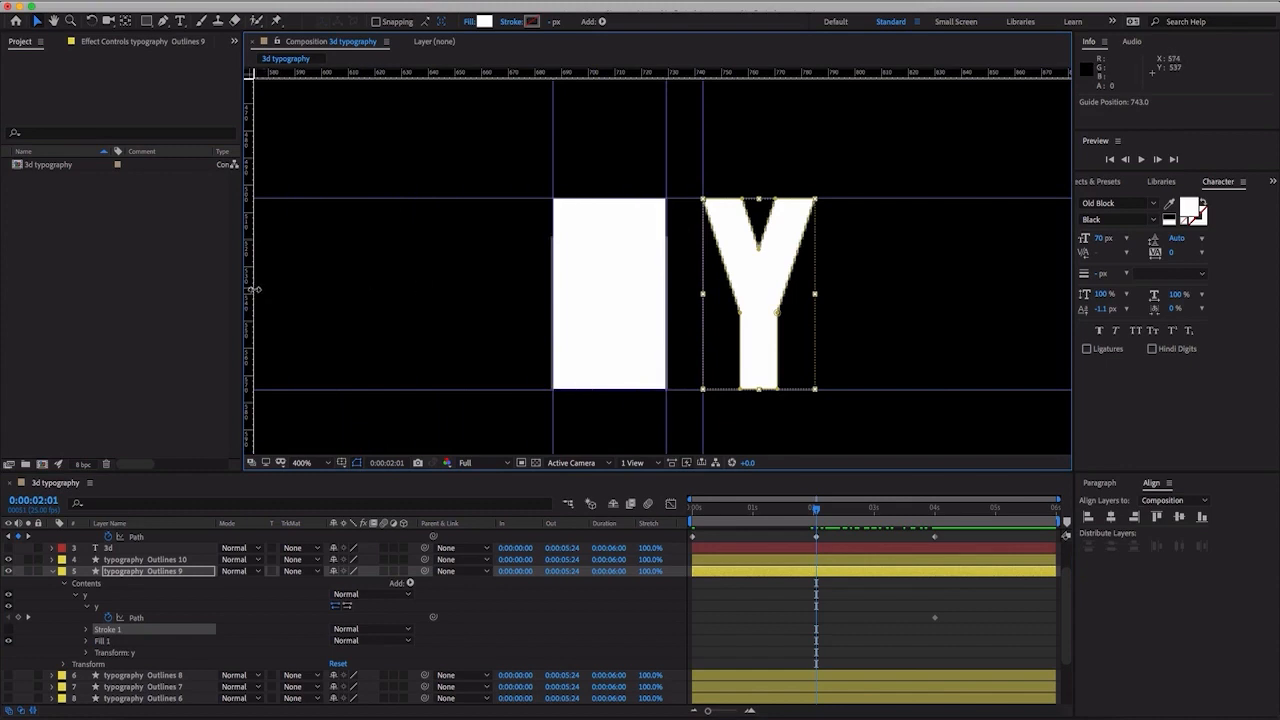
pyautogui.moveTo(253, 290); pyautogui.dragTo(818, 322)
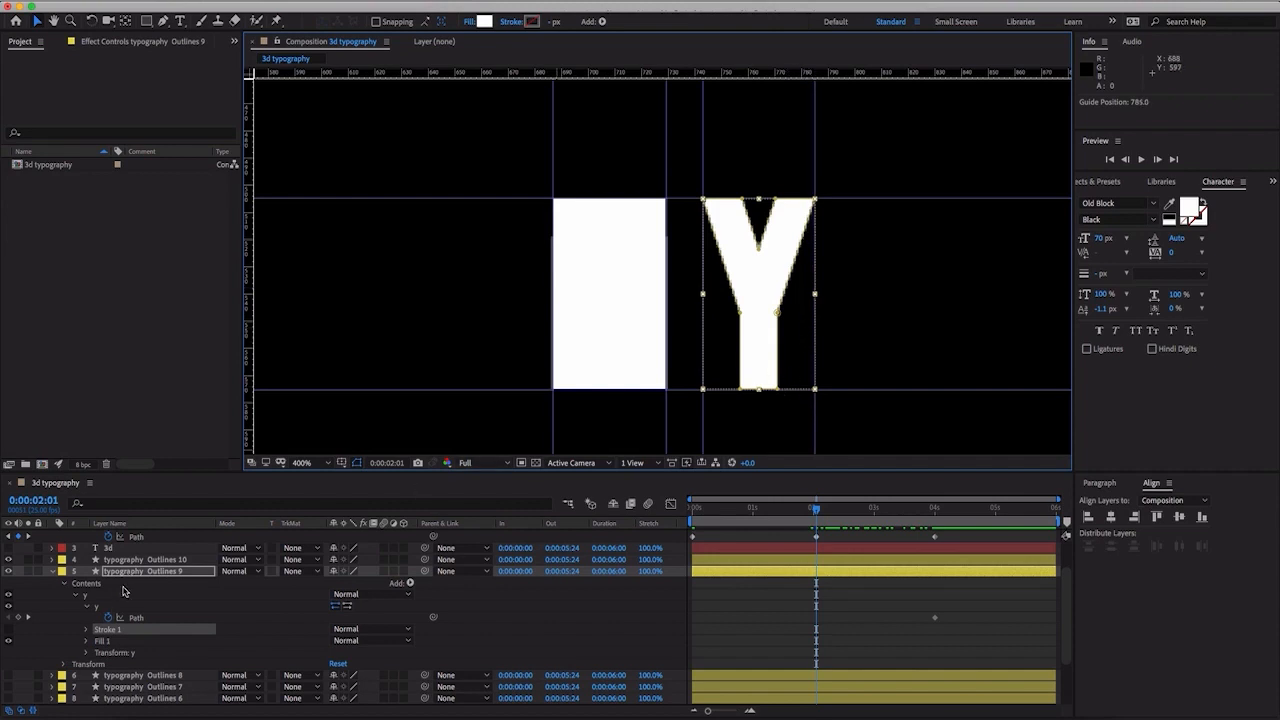
# - At 0:00:02:01, reshape the Y's Path in typography Outlines 9 into a solid rectangular block filling the area between its guides
pyautogui.click(138, 617)
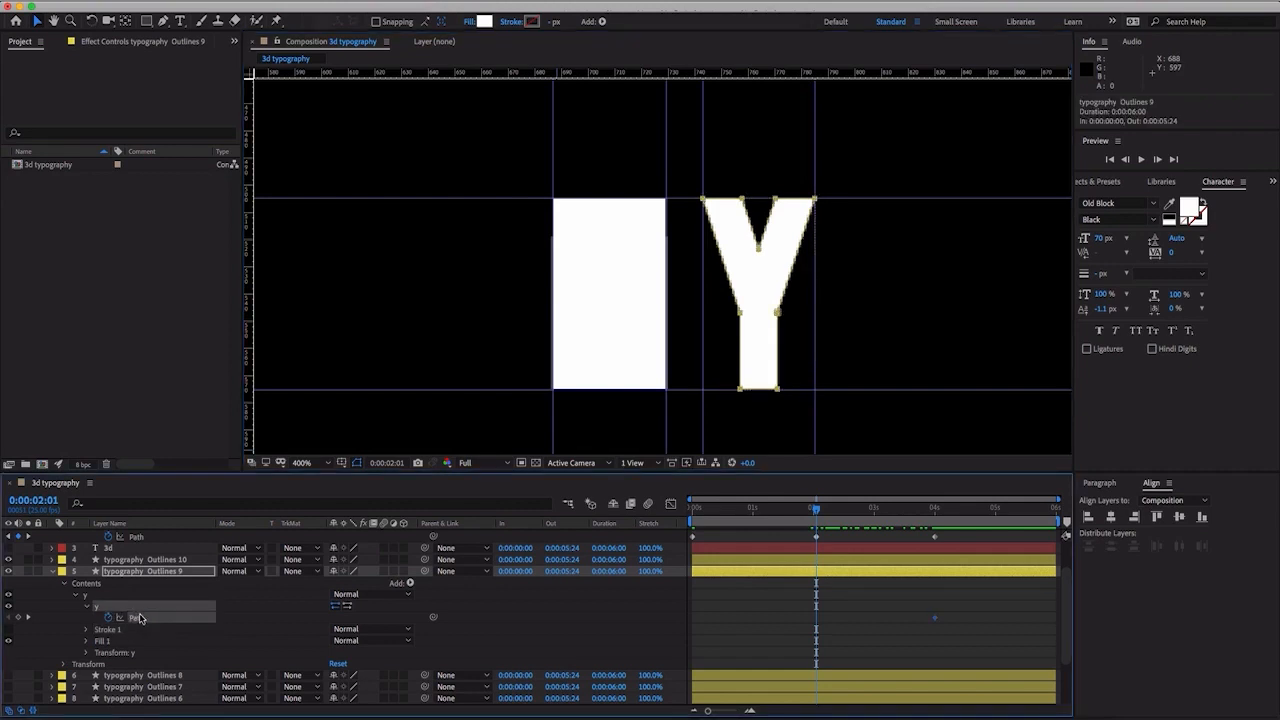
pyautogui.click(925, 318)
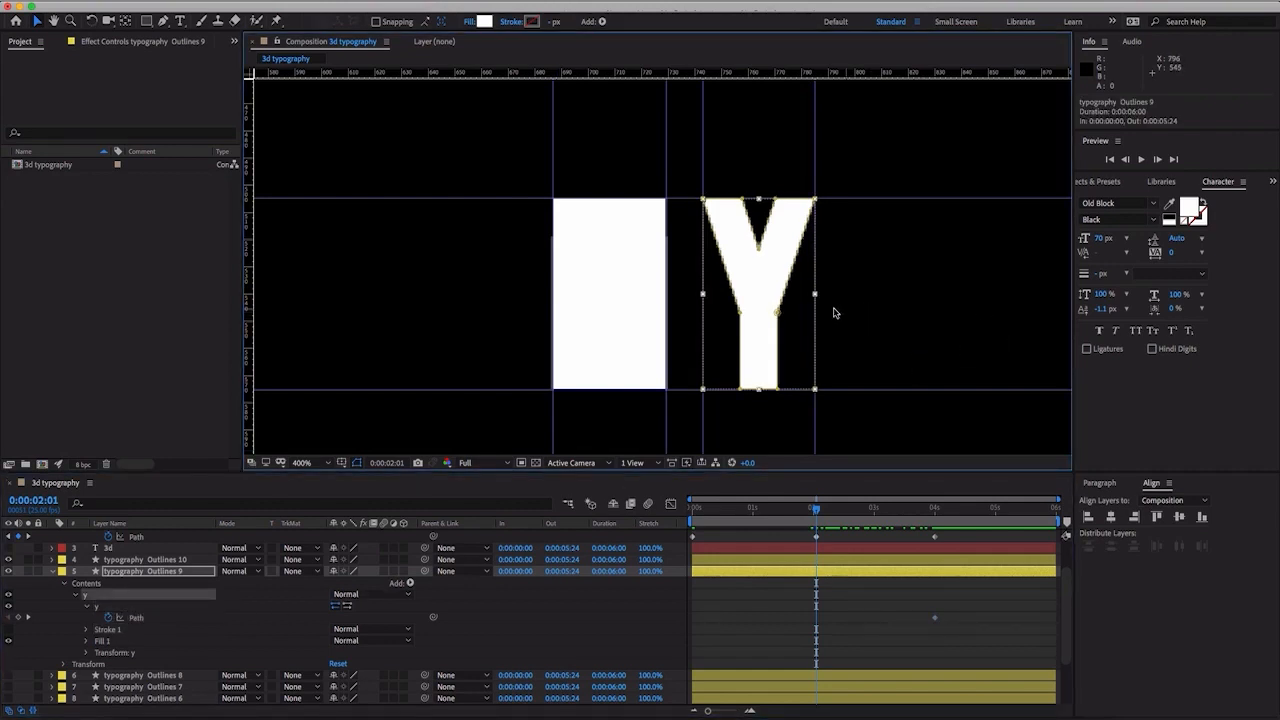
pyautogui.click(777, 390)
pyautogui.moveTo(777, 390); pyautogui.dragTo(820, 396)
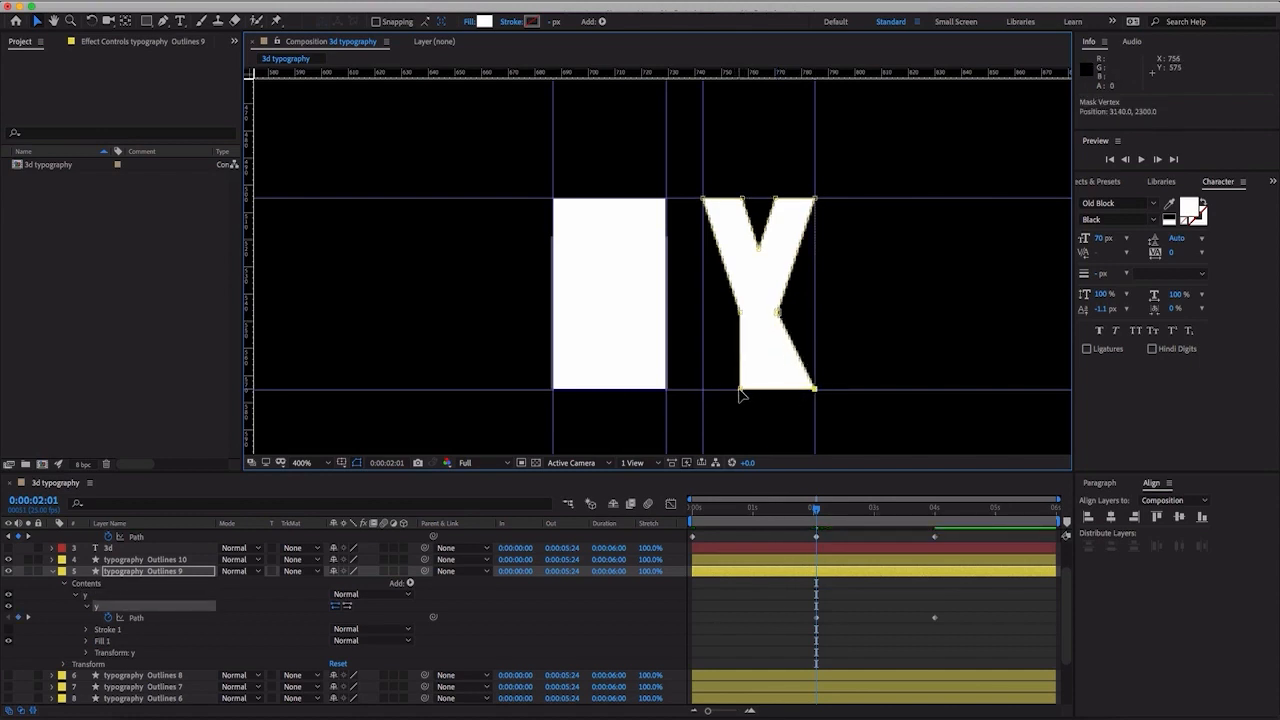
pyautogui.moveTo(740, 392); pyautogui.dragTo(703, 390)
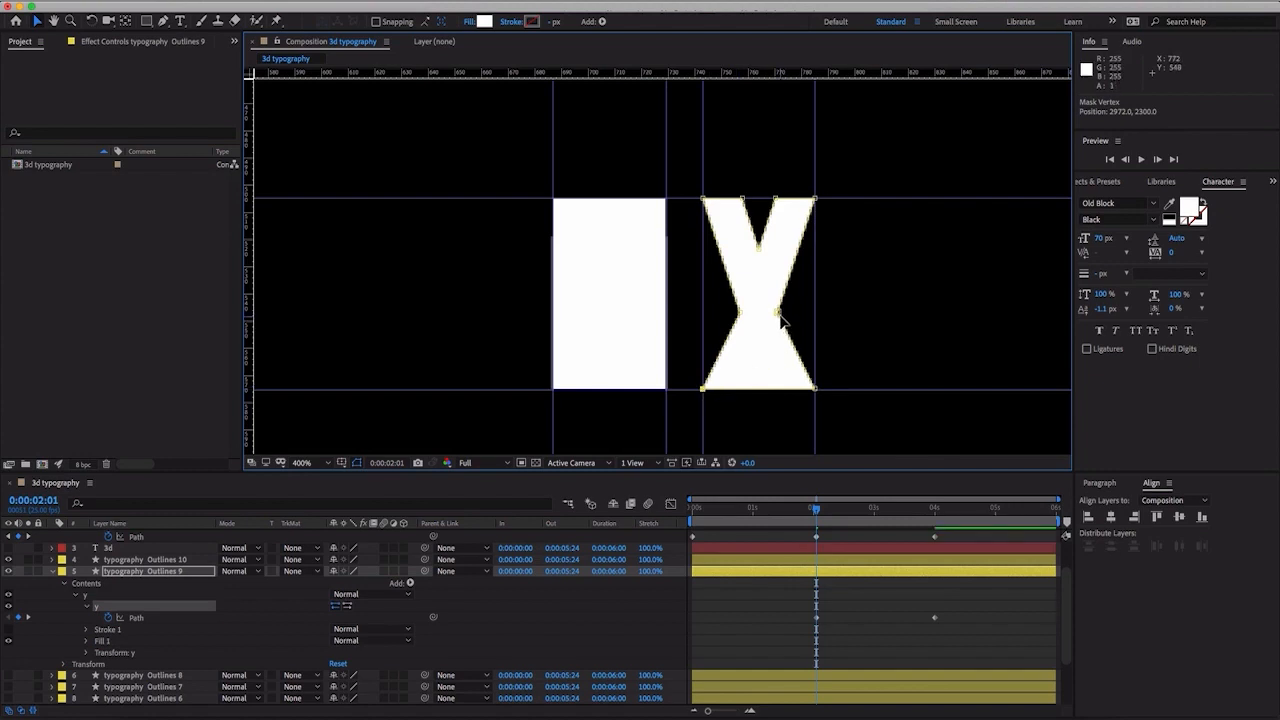
pyautogui.moveTo(780, 316); pyautogui.dragTo(710, 314)
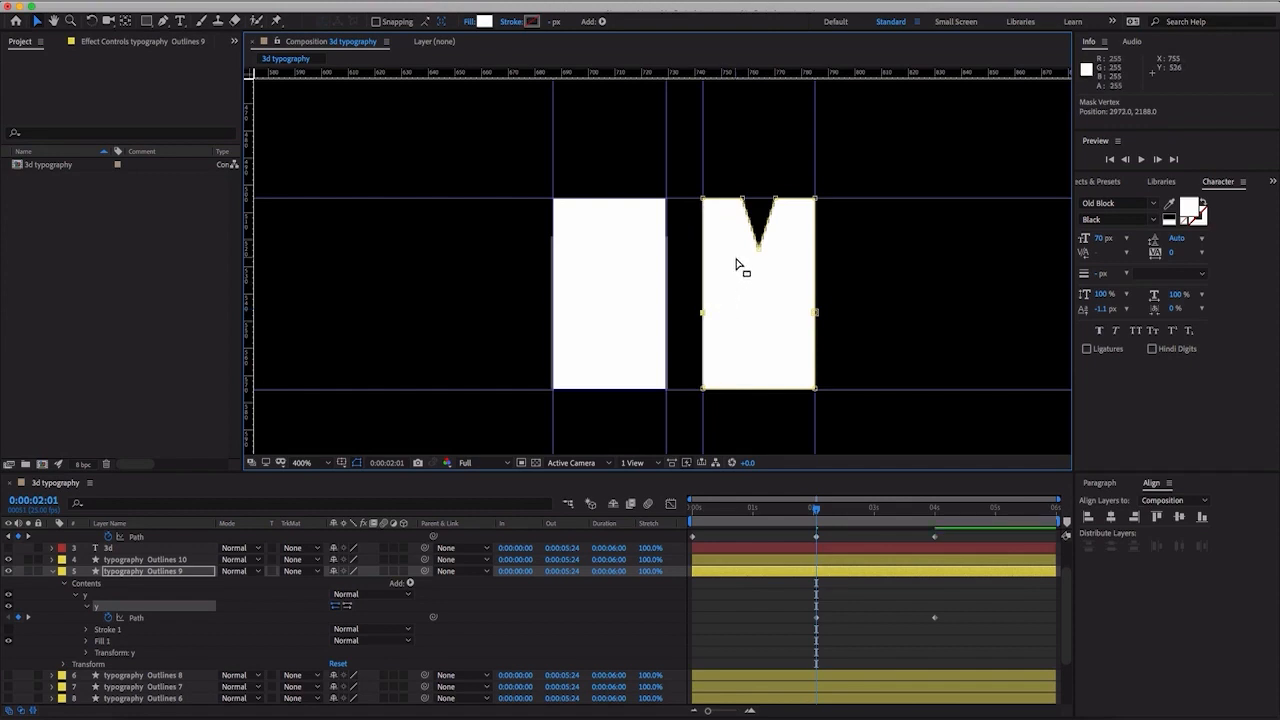
pyautogui.moveTo(760, 248); pyautogui.dragTo(768, 210)
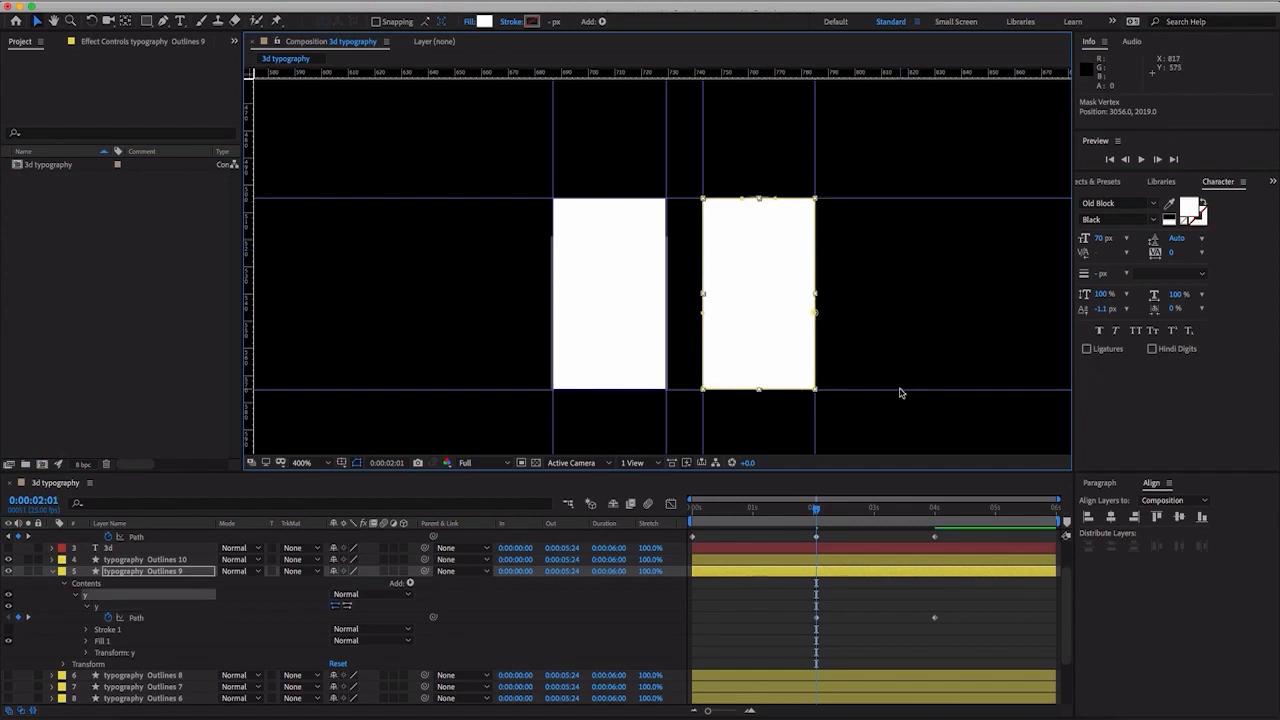
pyautogui.click(895, 358)
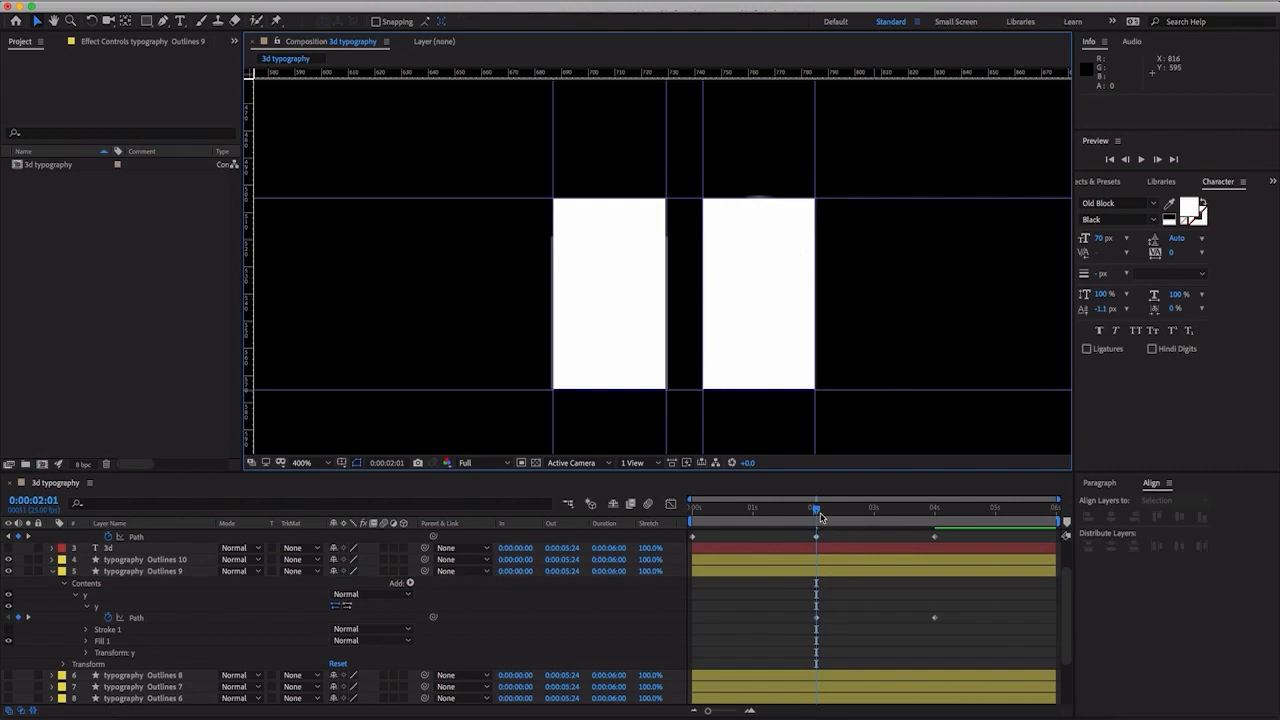
# - At 0:00:00:00, flatten the Y block's Path into a thin line along the lower horizontal guide
pyautogui.press('space')
pyautogui.press('space')
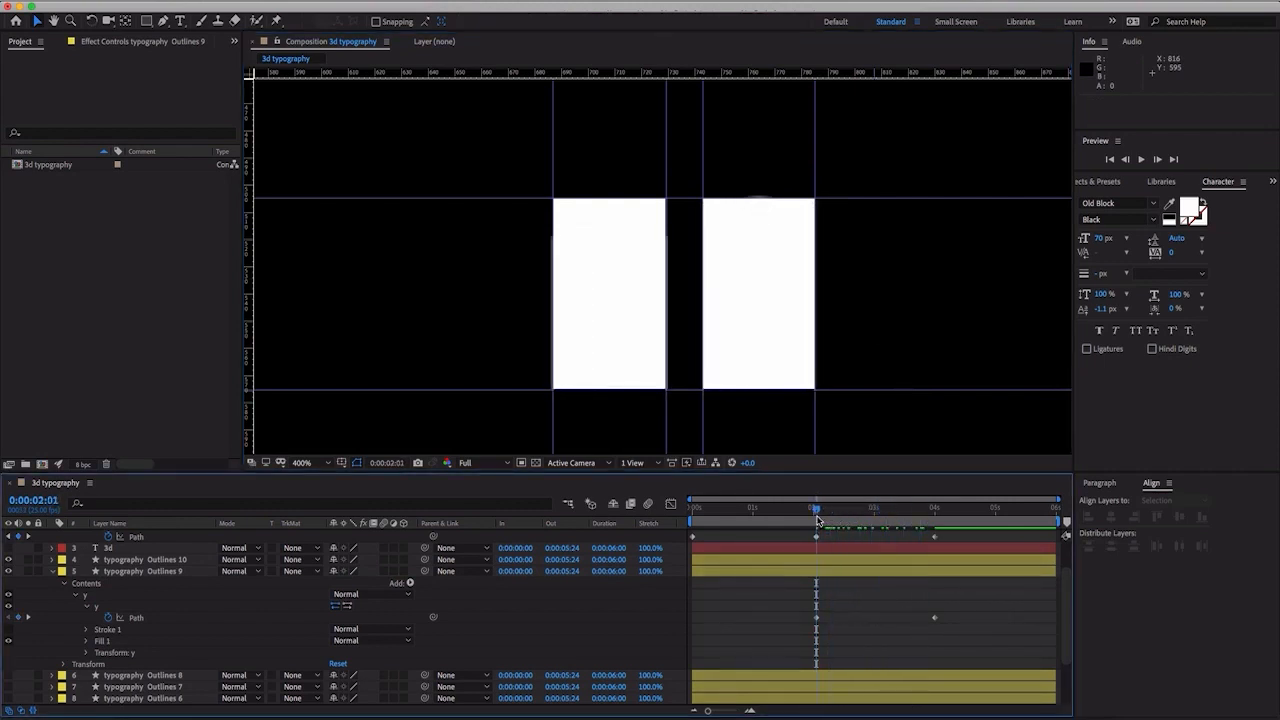
pyautogui.press(',')
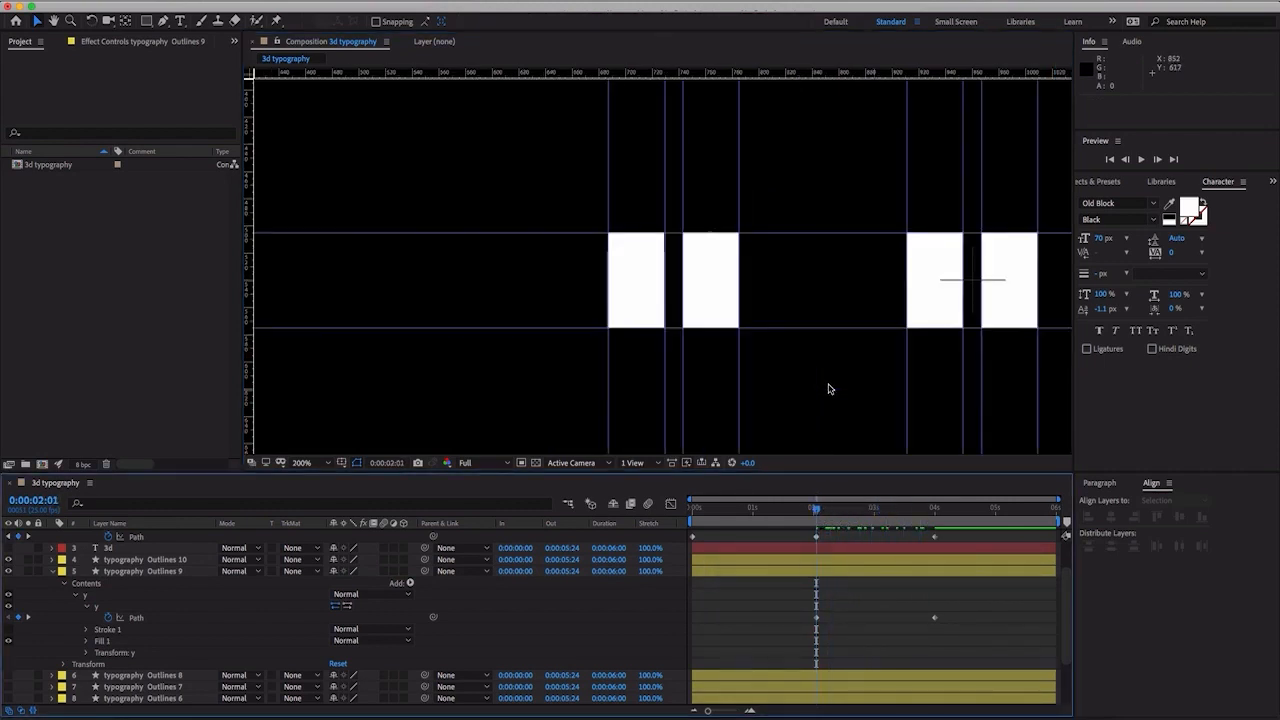
pyautogui.press('.')
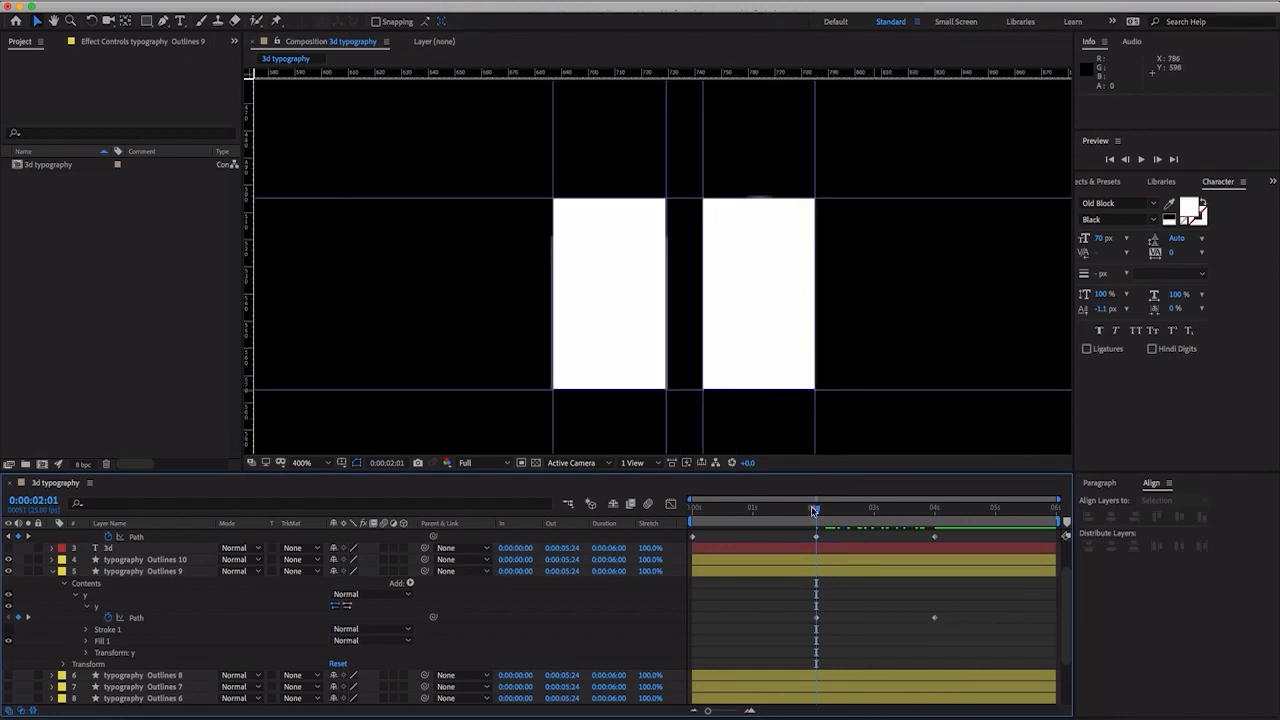
pyautogui.moveTo(815, 510); pyautogui.dragTo(620, 508)
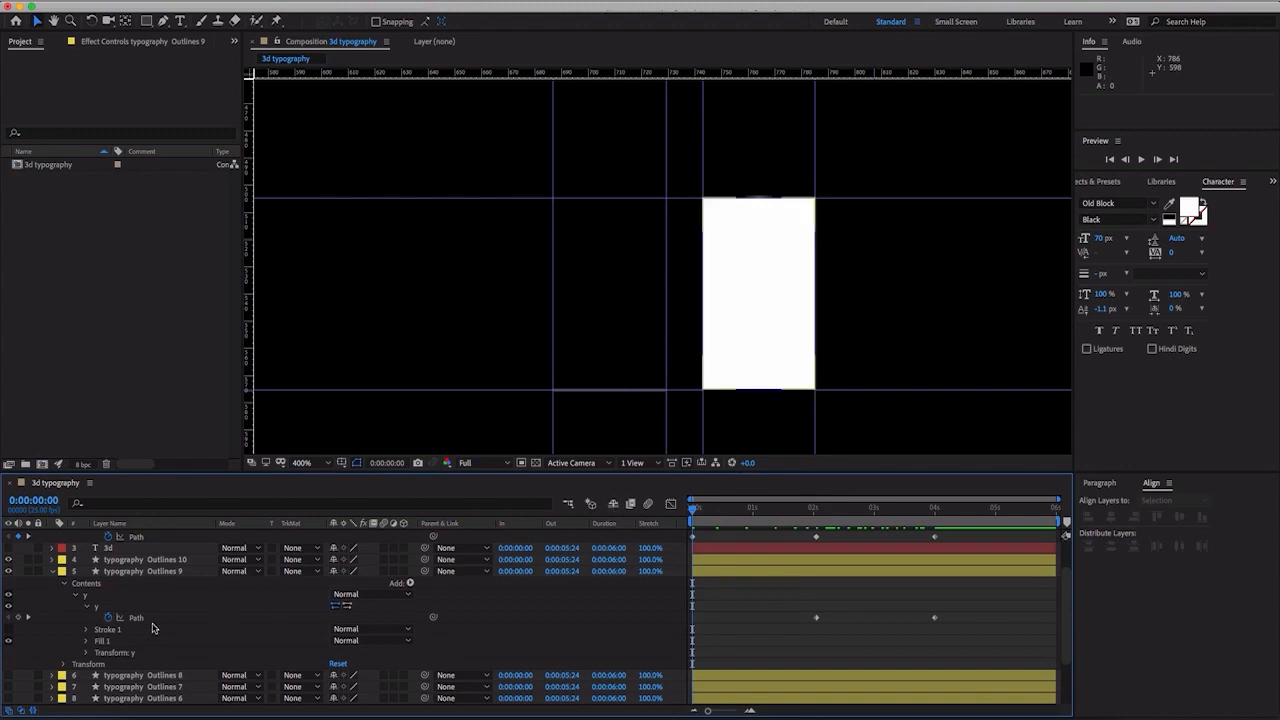
pyautogui.click(129, 617)
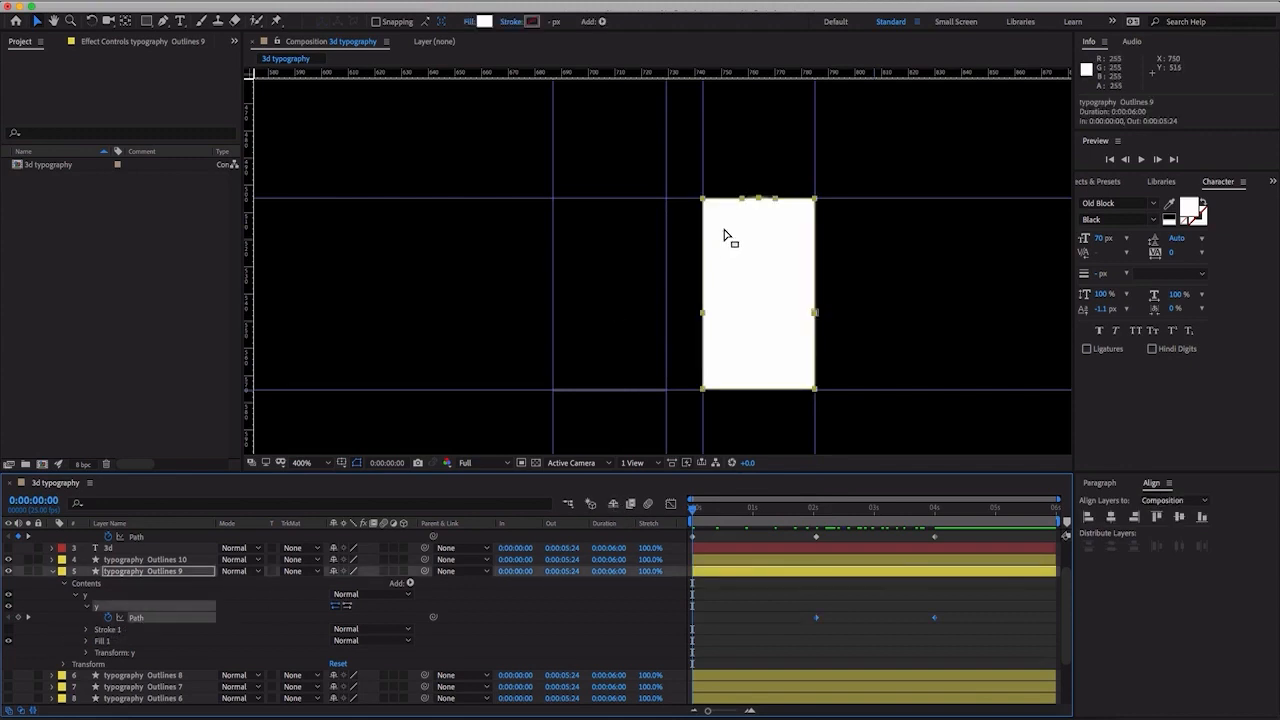
pyautogui.doubleClick(815, 198)
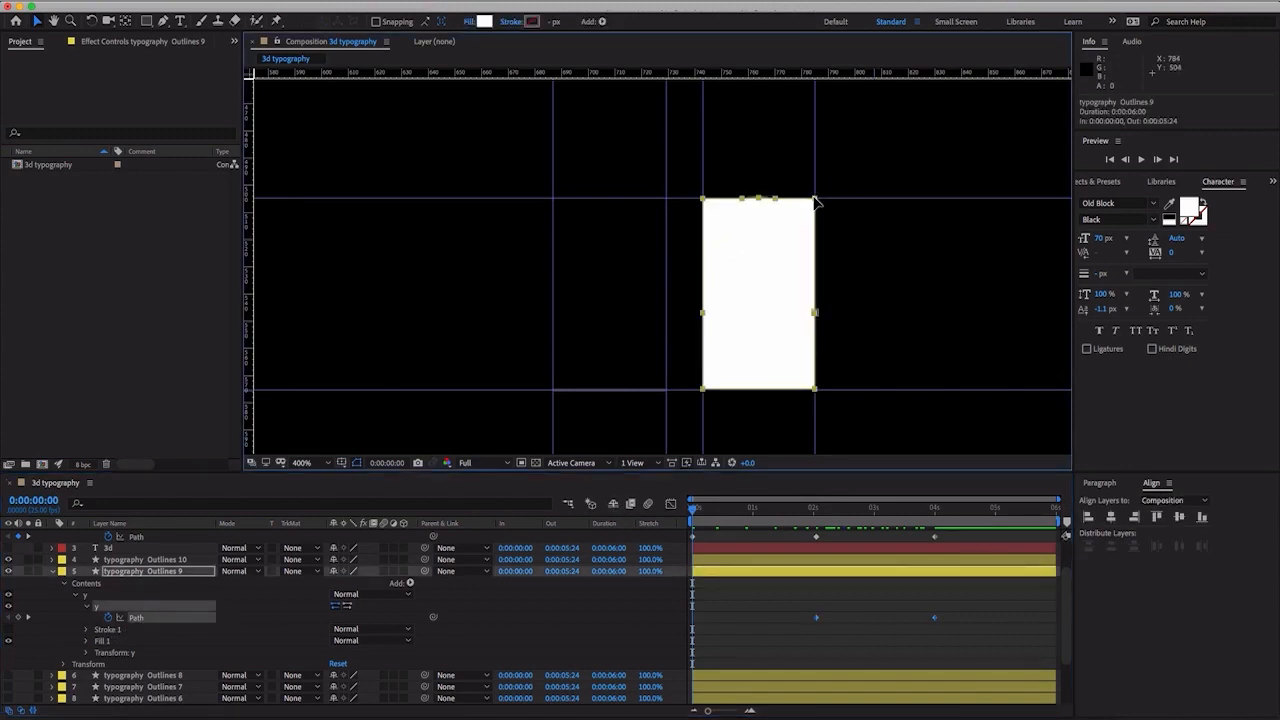
pyautogui.moveTo(766, 198); pyautogui.dragTo(735, 395)
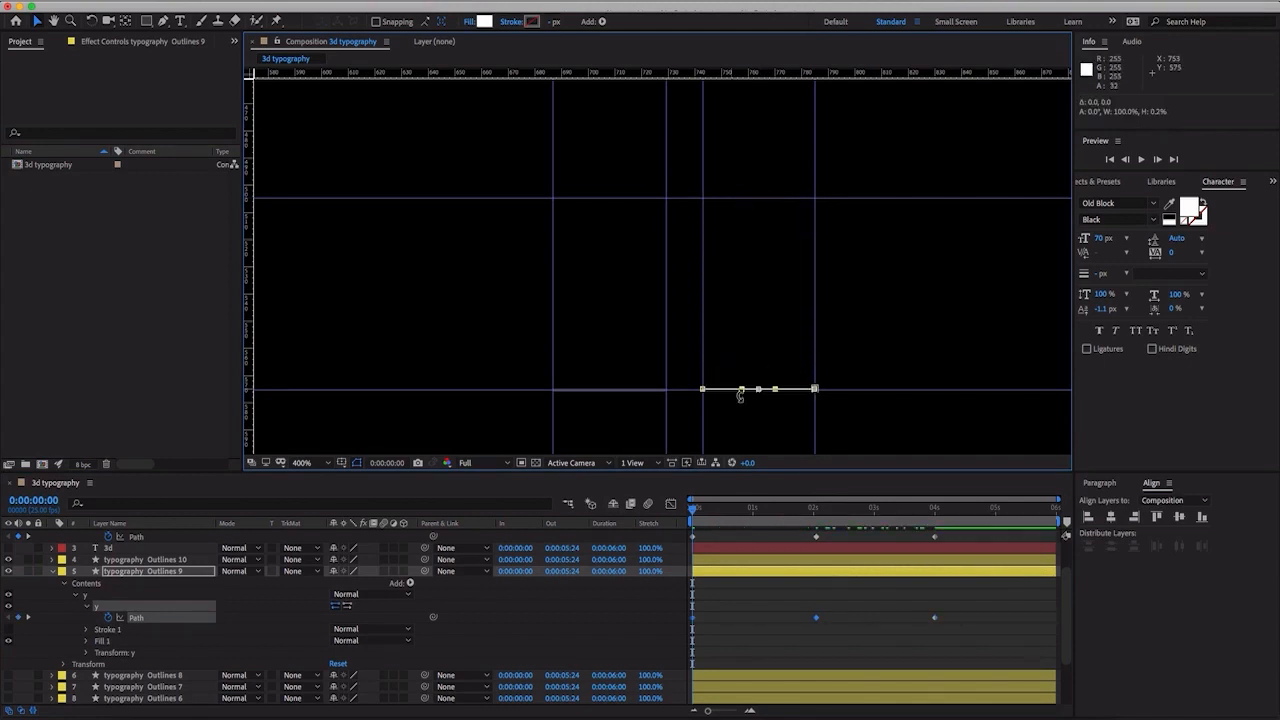
# - Collapse typography Outlines 9, then show typography Outlines 8 and expand its contents
pyautogui.click(53, 574)
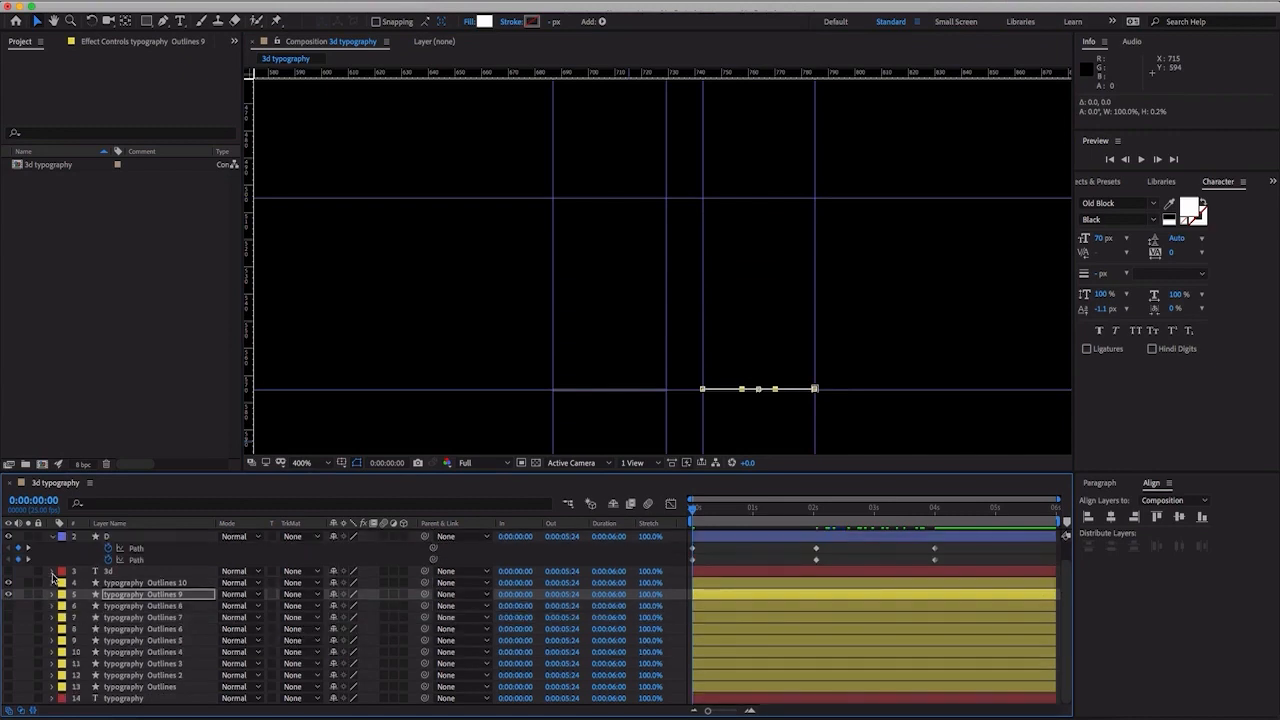
pyautogui.click(4, 605)
pyautogui.click(8, 605)
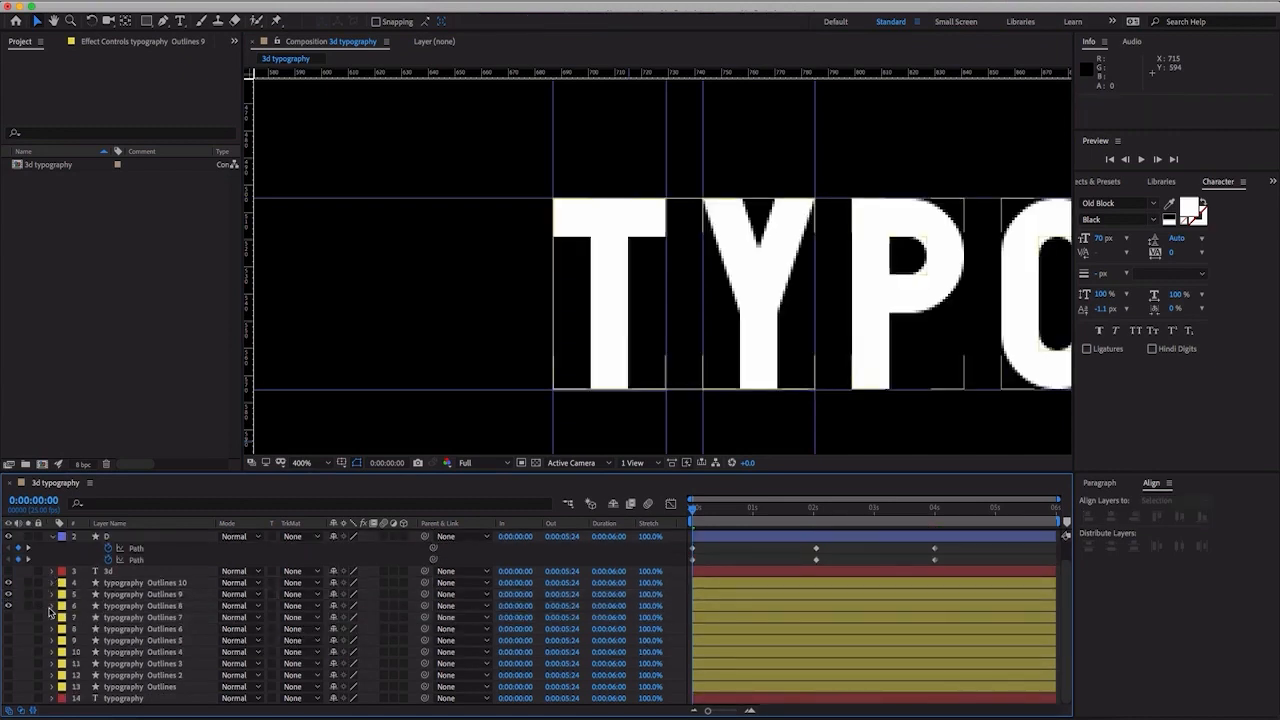
pyautogui.click(52, 606)
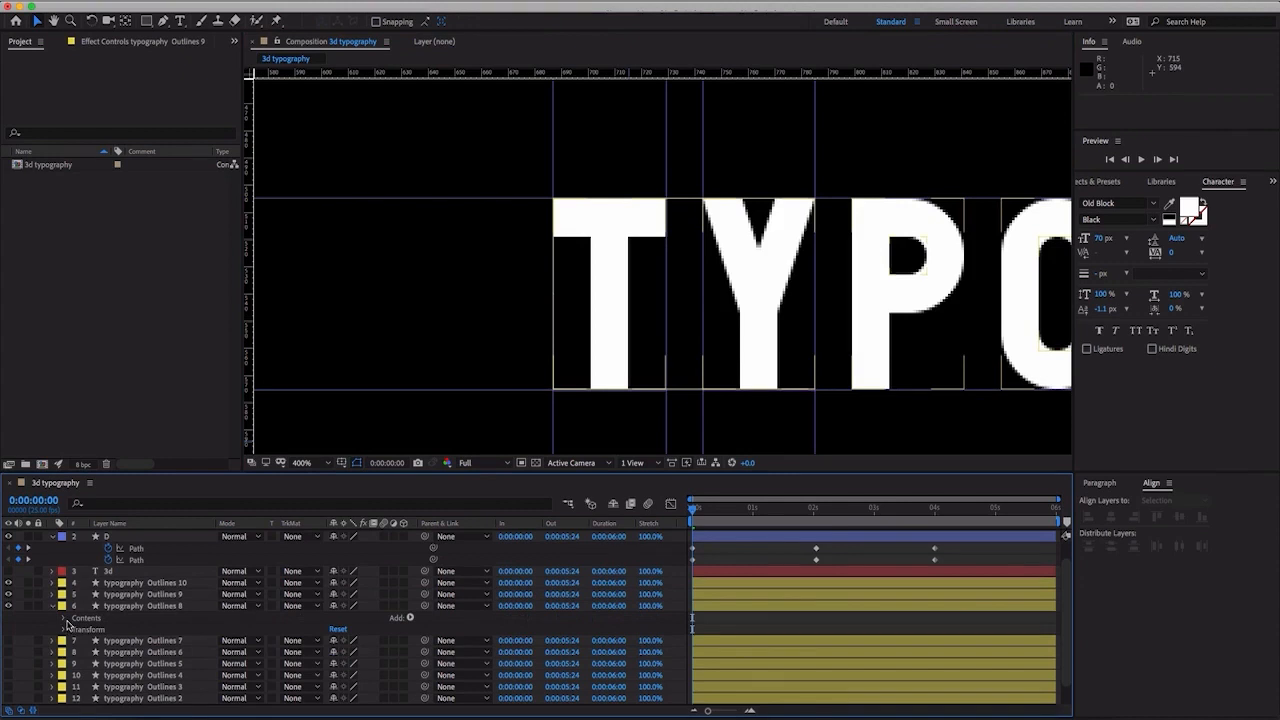
pyautogui.click(66, 619)
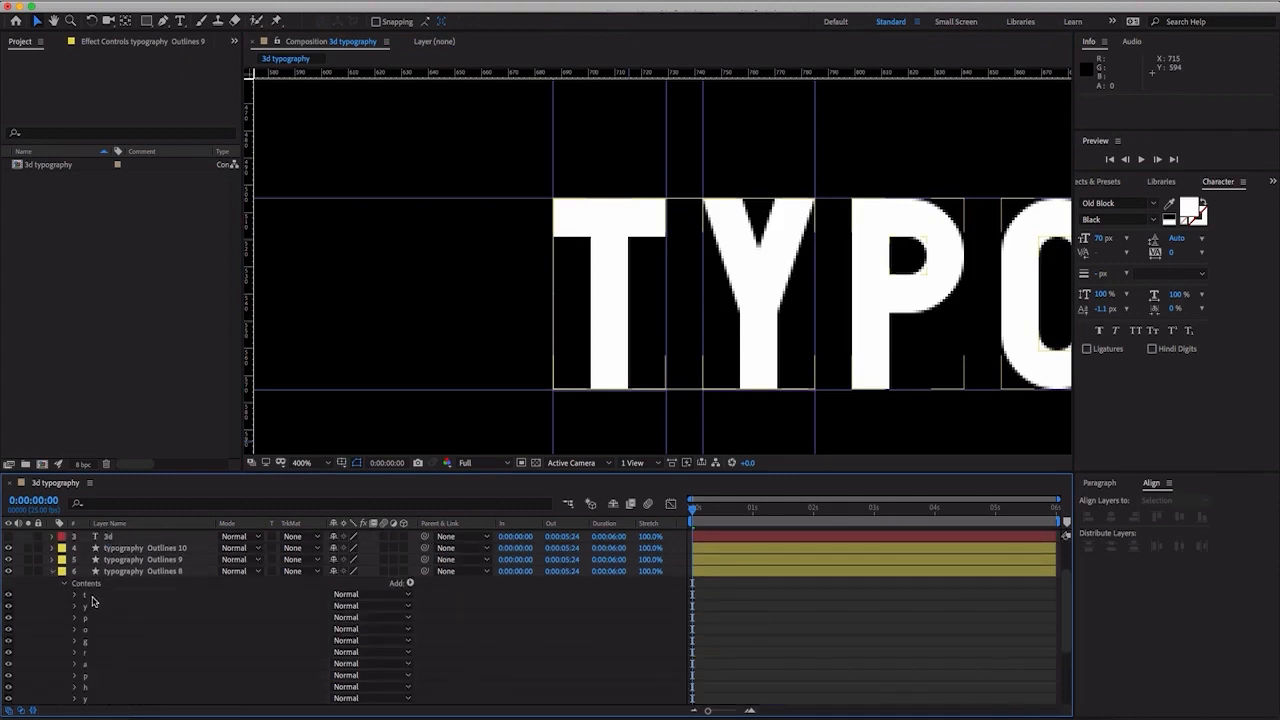
# - In typography Outlines 8, delete the t and first y groups and every group from o to the last y, leaving only the first p
pyautogui.click(91, 597)
pyautogui.keyDown('shift'); pyautogui.click(87, 608); pyautogui.keyUp('shift')
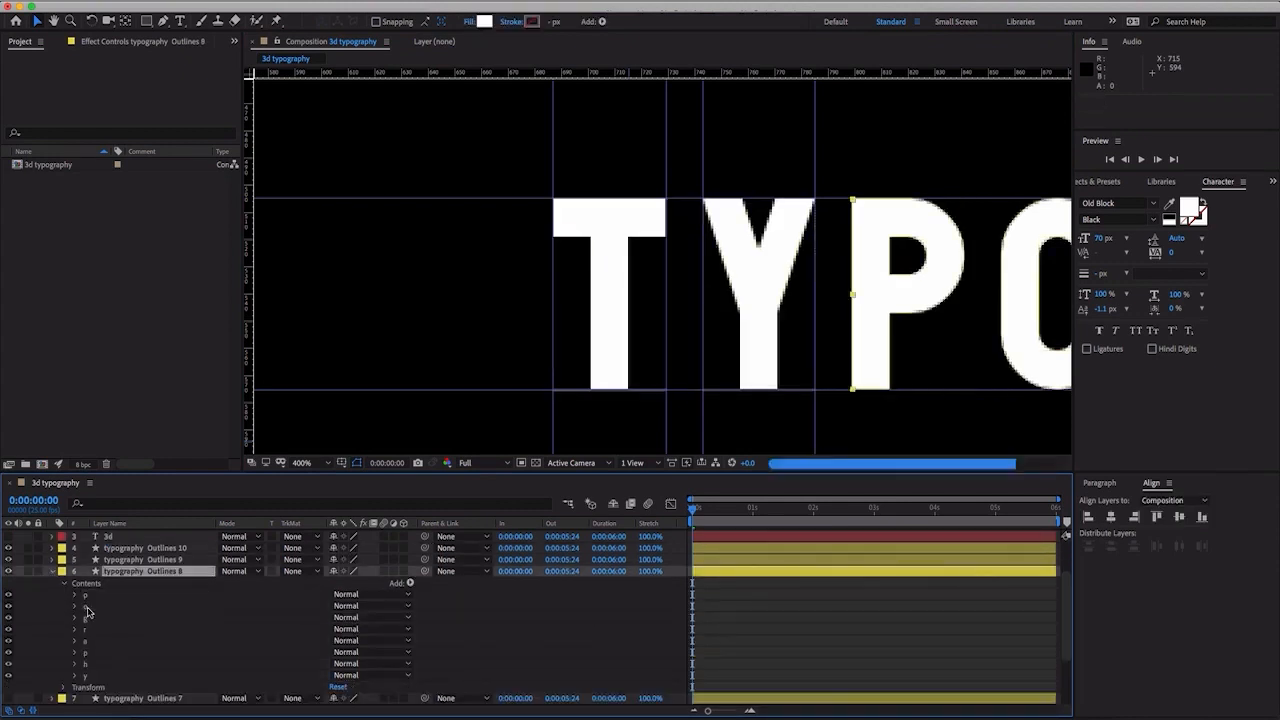
pyautogui.press('Delete')
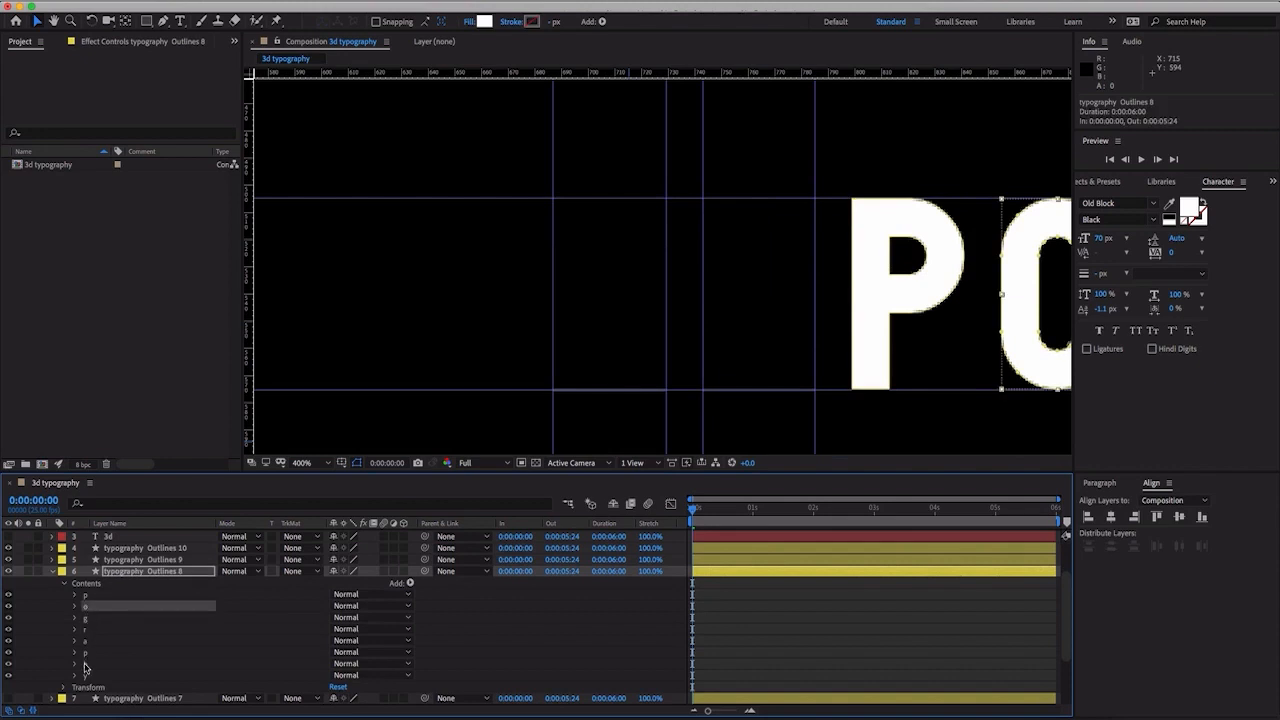
pyautogui.keyDown('shift'); pyautogui.click(86, 678); pyautogui.keyUp('shift')
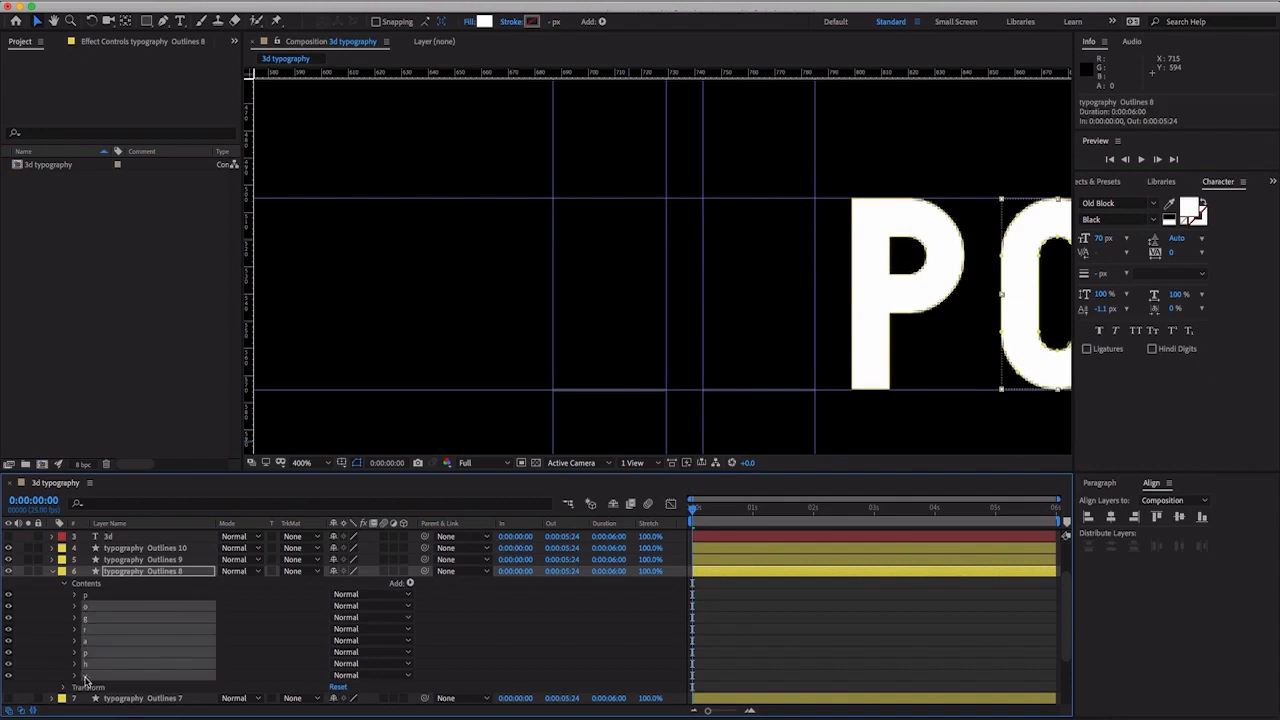
pyautogui.press('Delete')
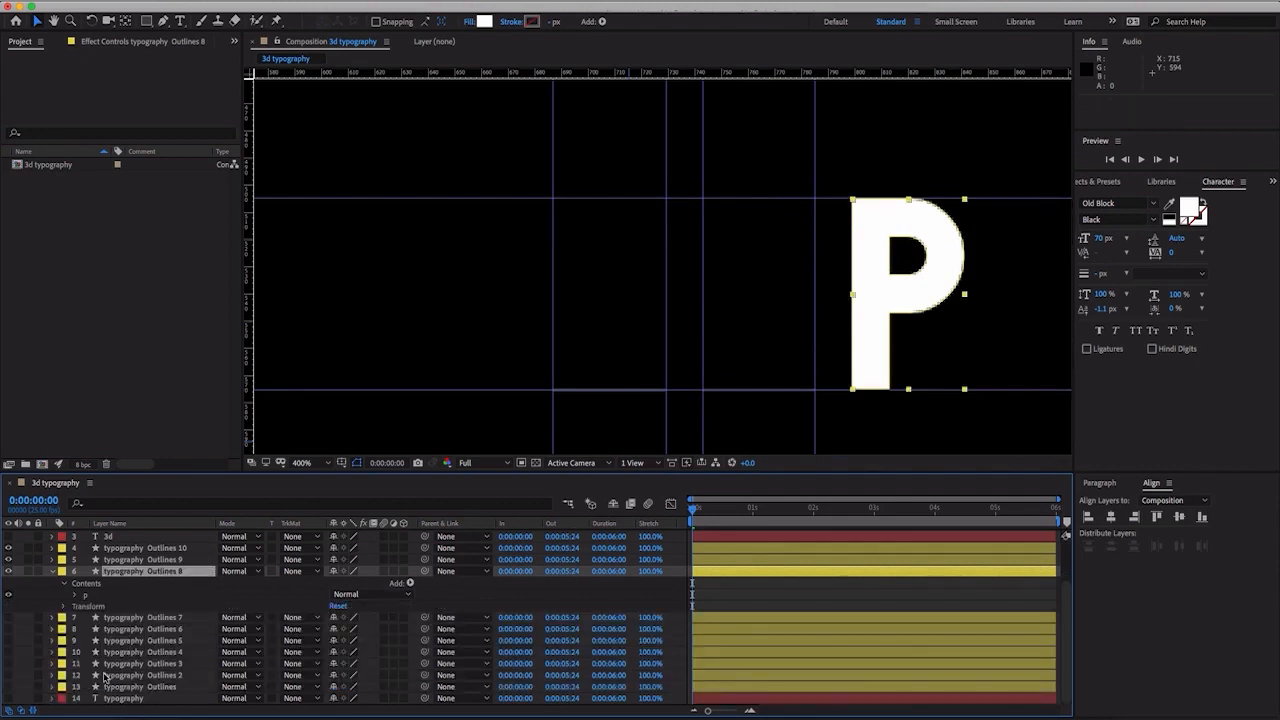
# - Expand the p group in typography Outlines 8 and, at 0:00:04:00, set the first keyframes on both of its Paths
pyautogui.click(77, 596)
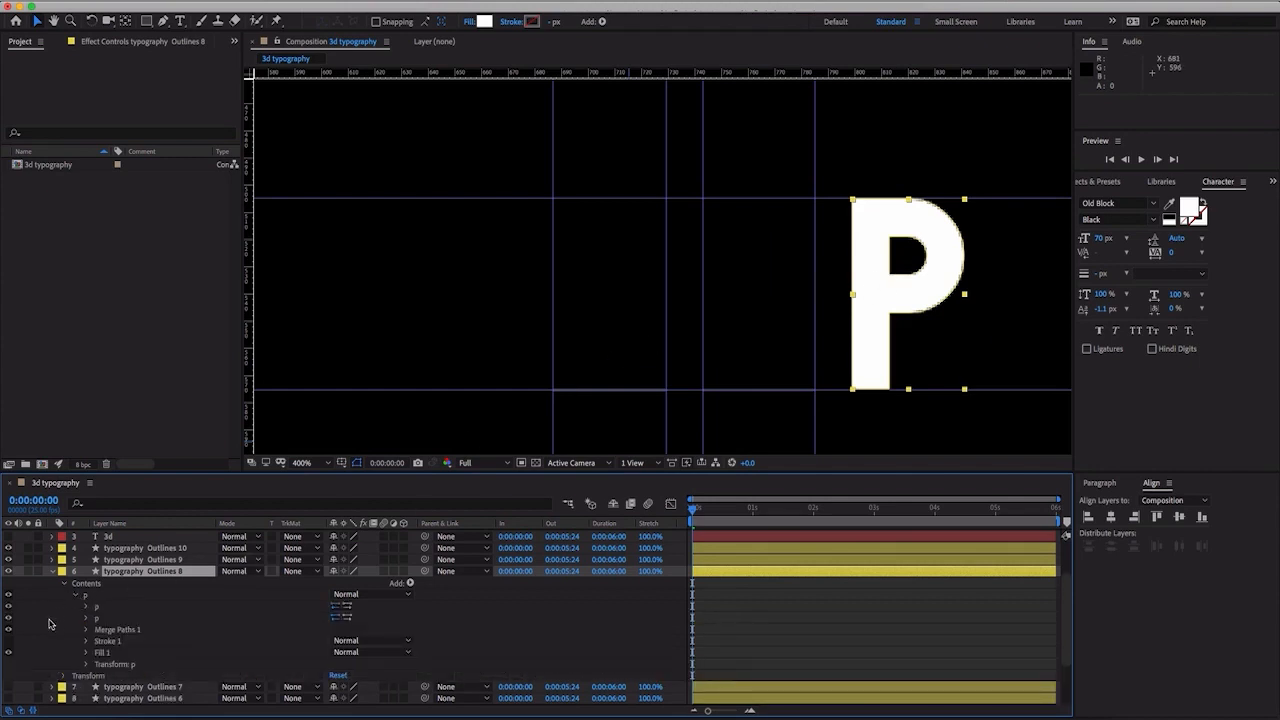
pyautogui.click(86, 607)
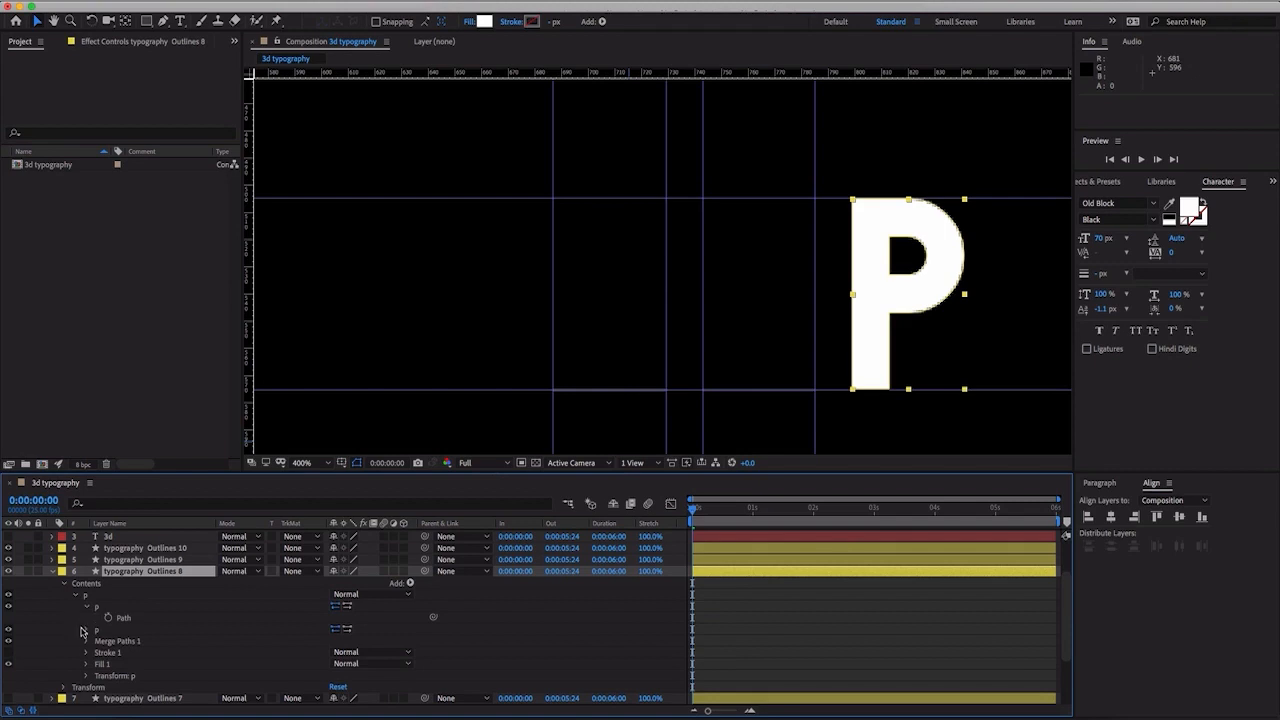
pyautogui.click(85, 631)
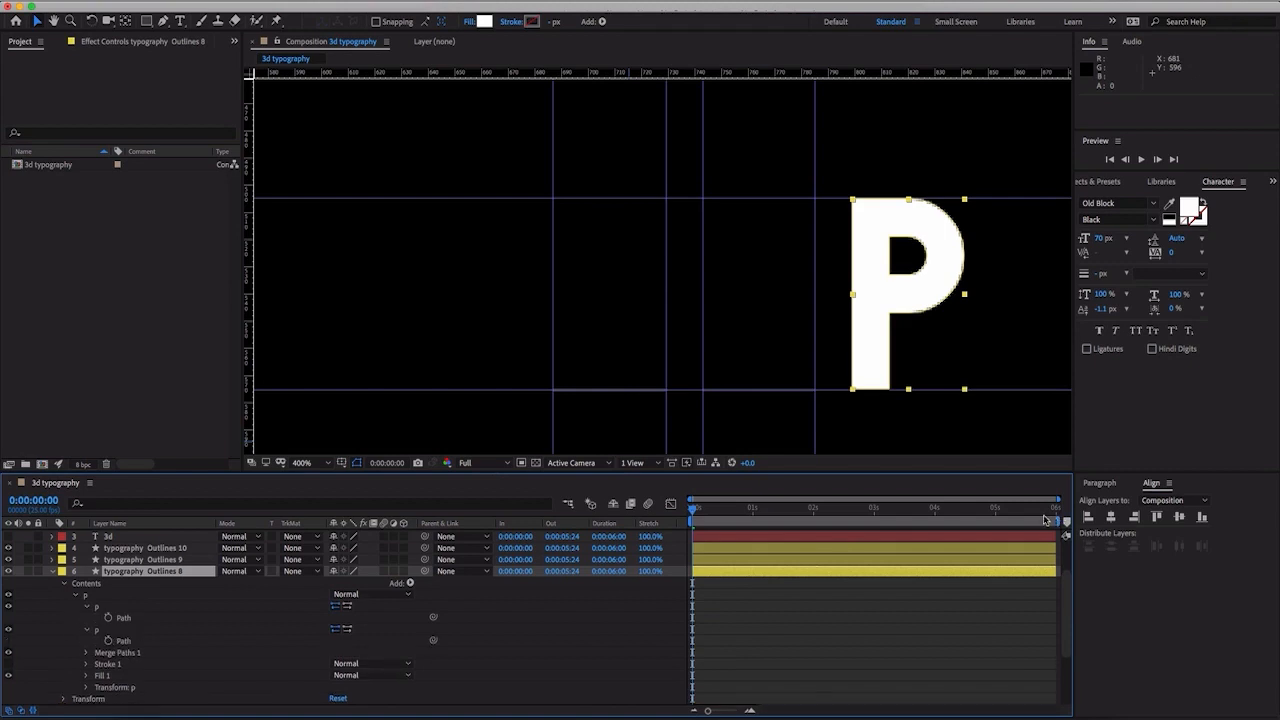
pyautogui.moveTo(946, 514); pyautogui.dragTo(938, 516)
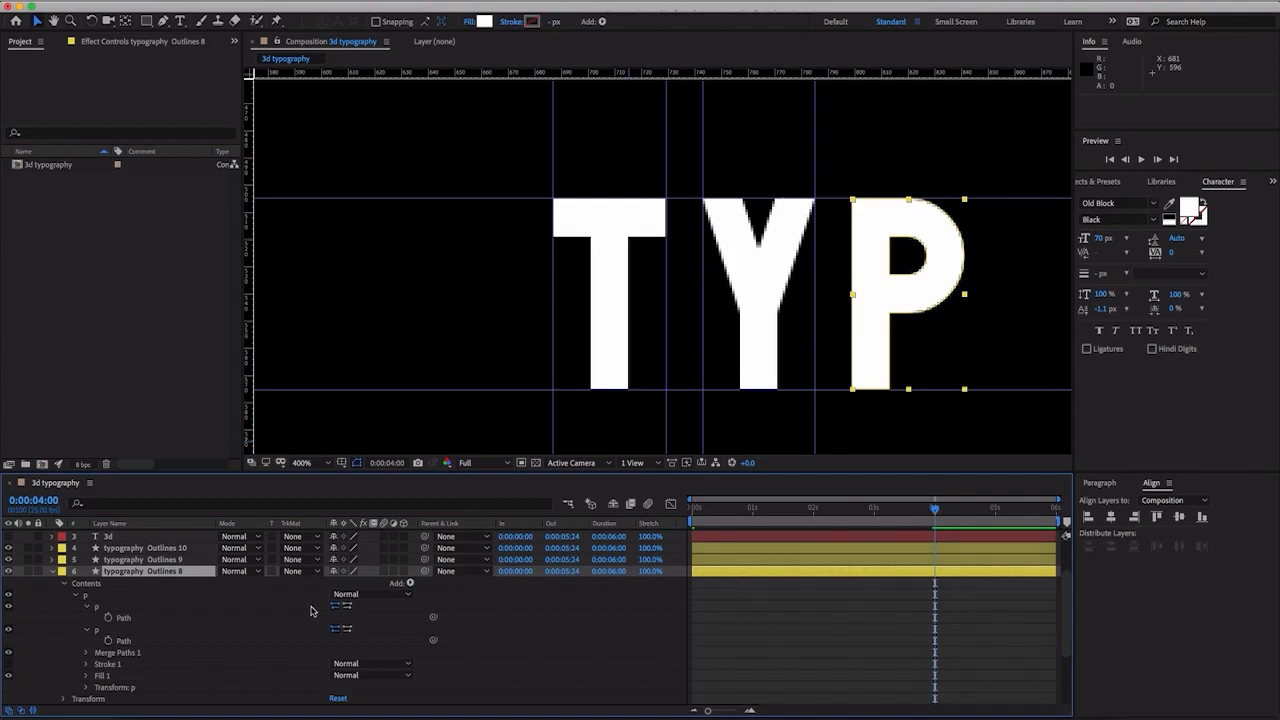
pyautogui.click(108, 617)
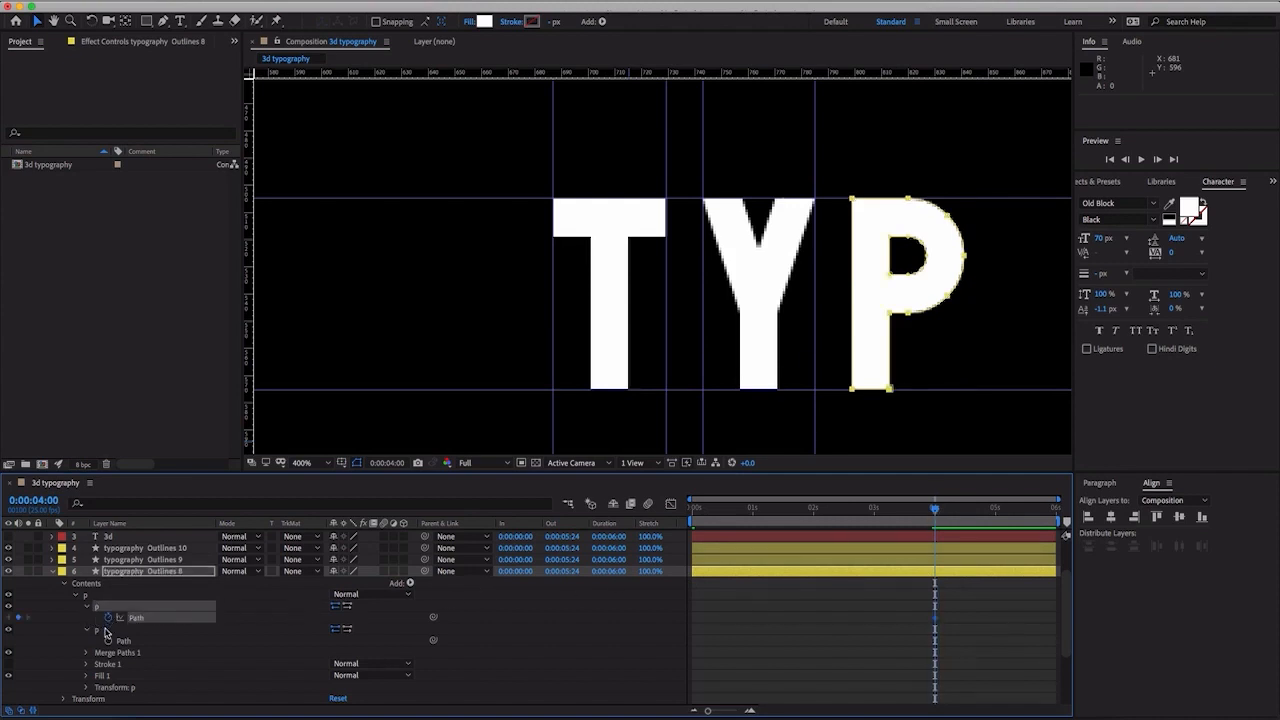
pyautogui.click(108, 640)
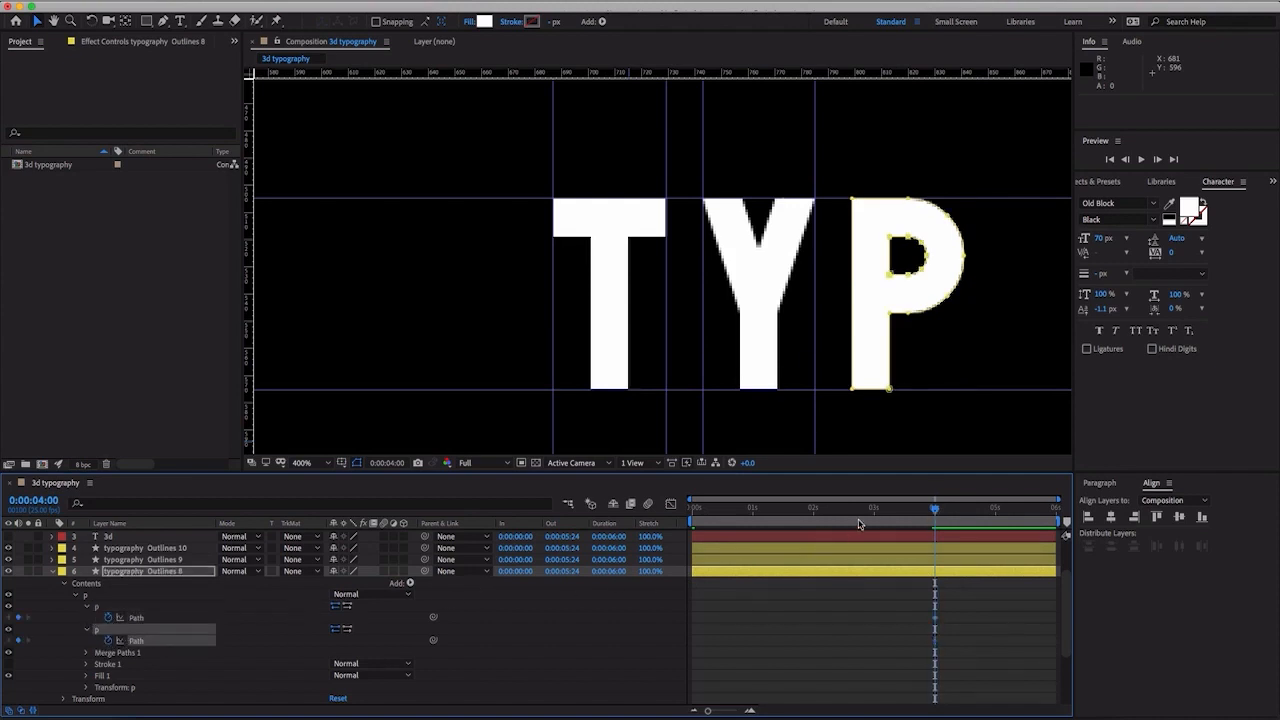
# - At 0:00:02:00, place vertical guides along the P's left and right edges, at about 799 and 841
pyautogui.moveTo(899, 517); pyautogui.dragTo(815, 521)
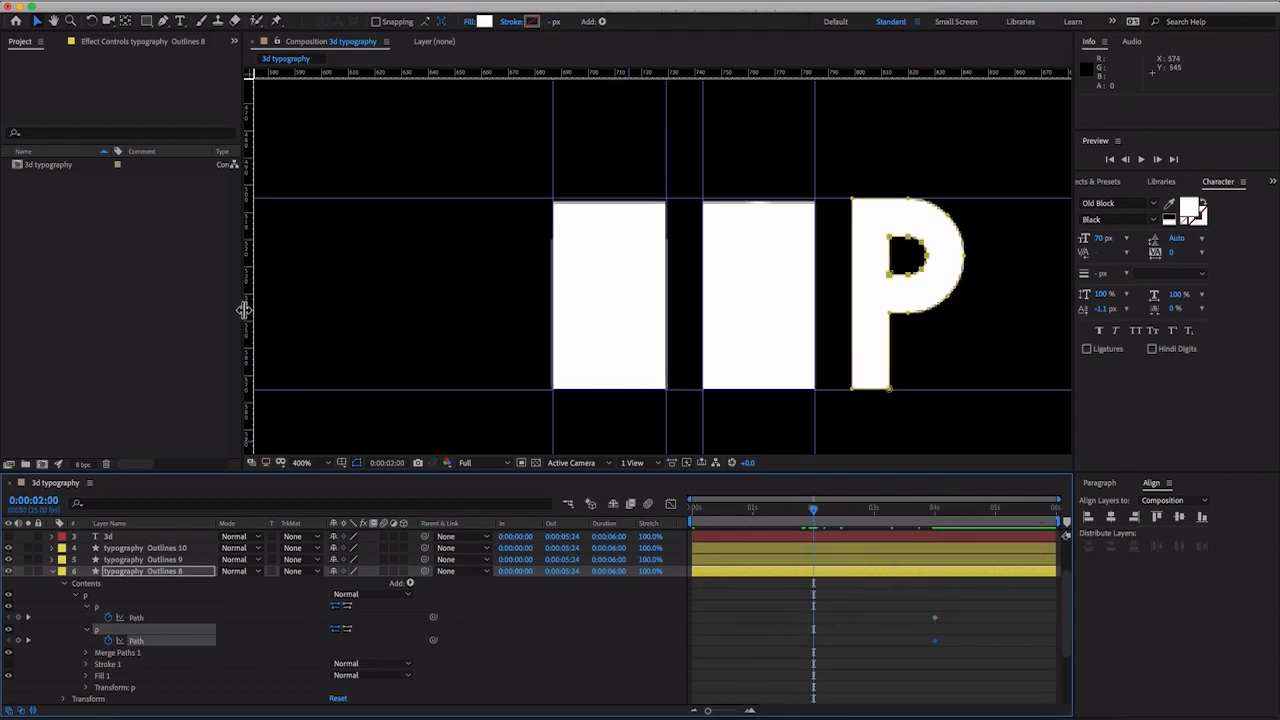
pyautogui.moveTo(250, 308); pyautogui.dragTo(853, 347)
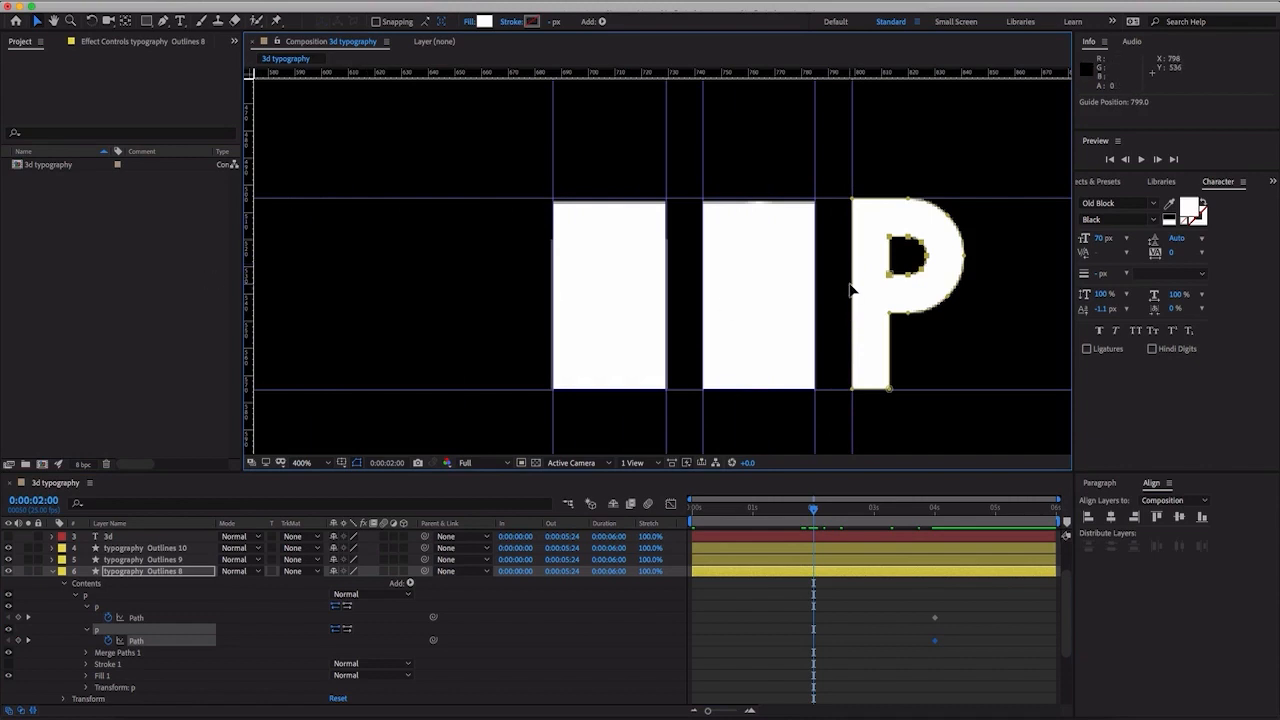
pyautogui.press('.')
pyautogui.moveTo(863, 286); pyautogui.dragTo(400, 251)
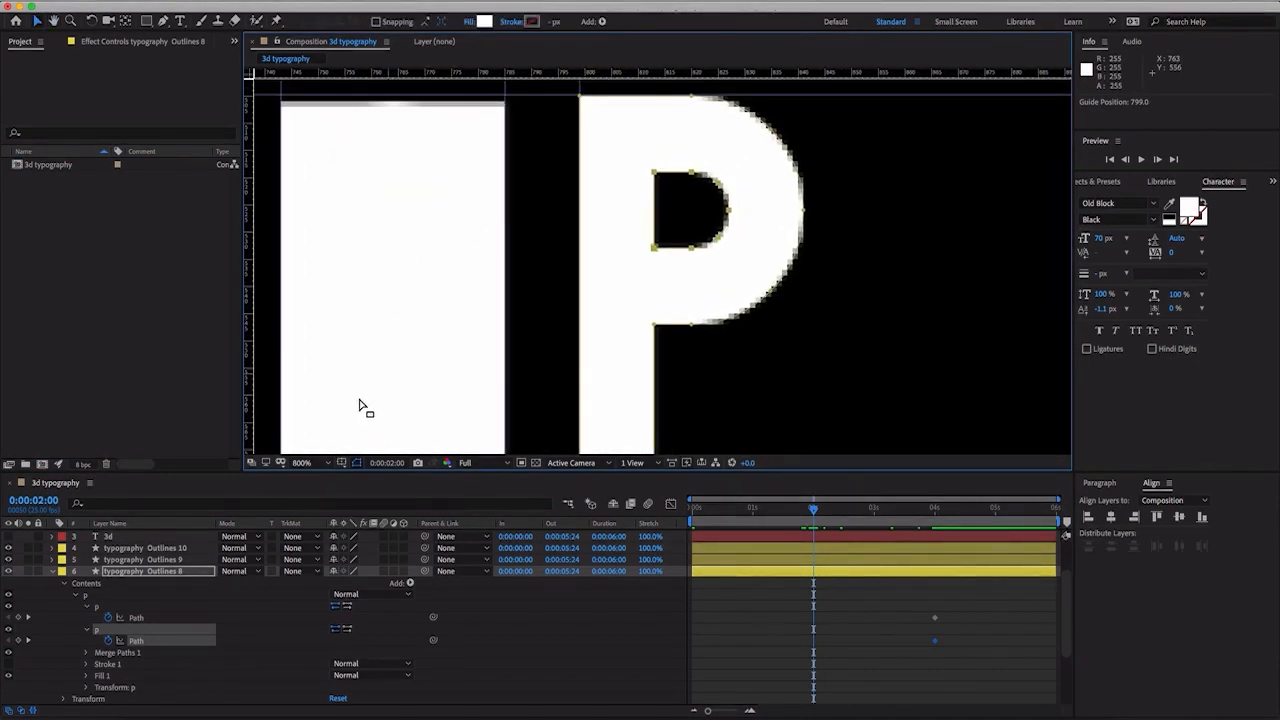
pyautogui.click(124, 653)
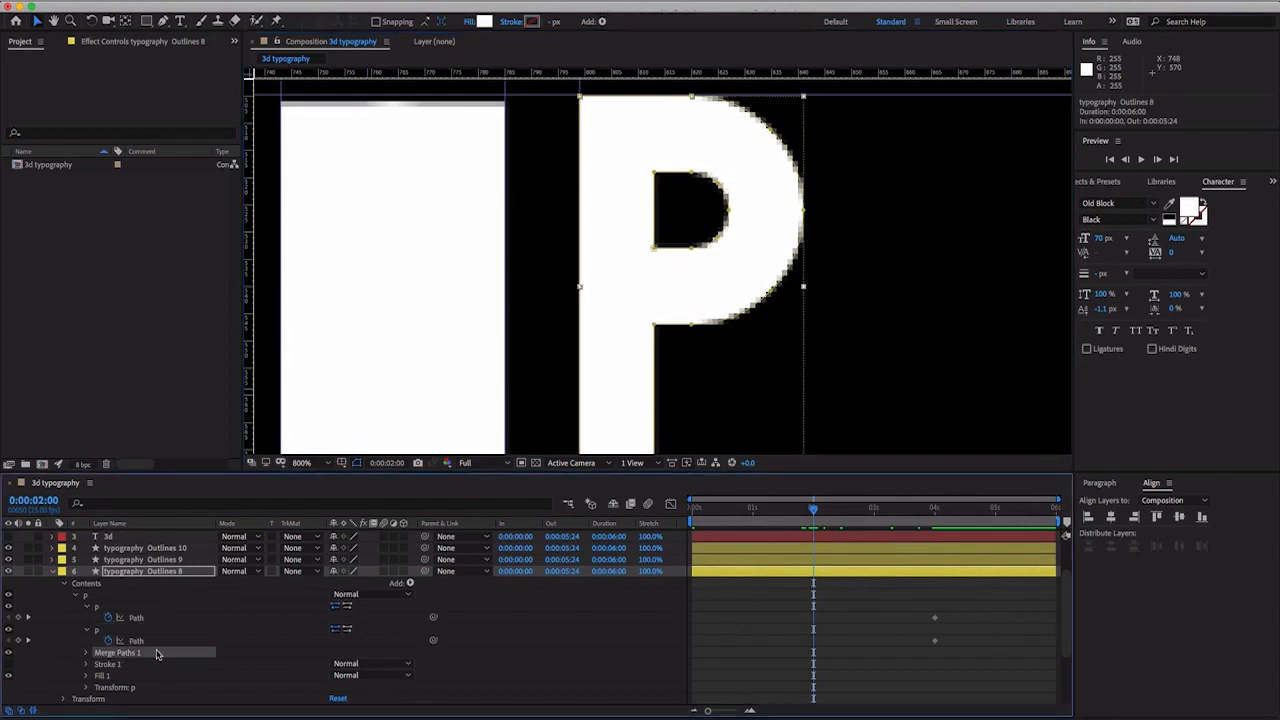
pyautogui.moveTo(254, 314); pyautogui.dragTo(805, 340)
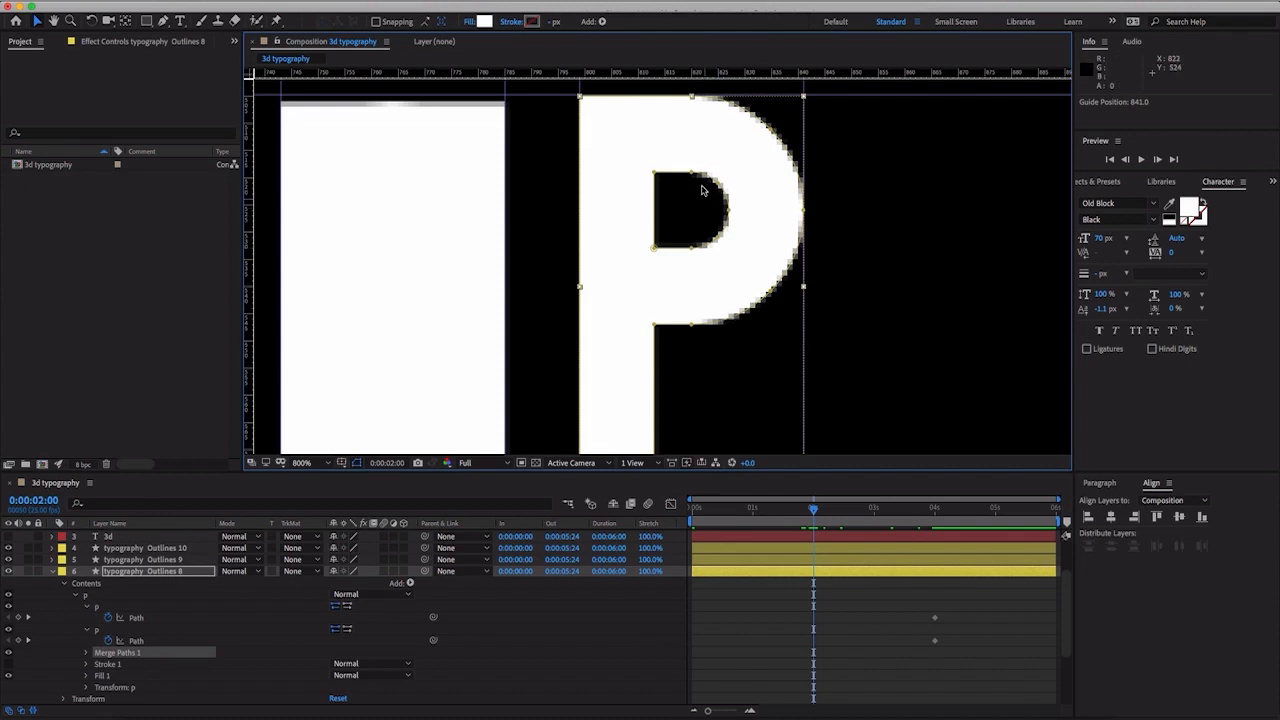
# - At 0:00:02:00, square off the P's outer path by pulling its upper-right curve into the corner where the guides meet
pyautogui.click(706, 97)
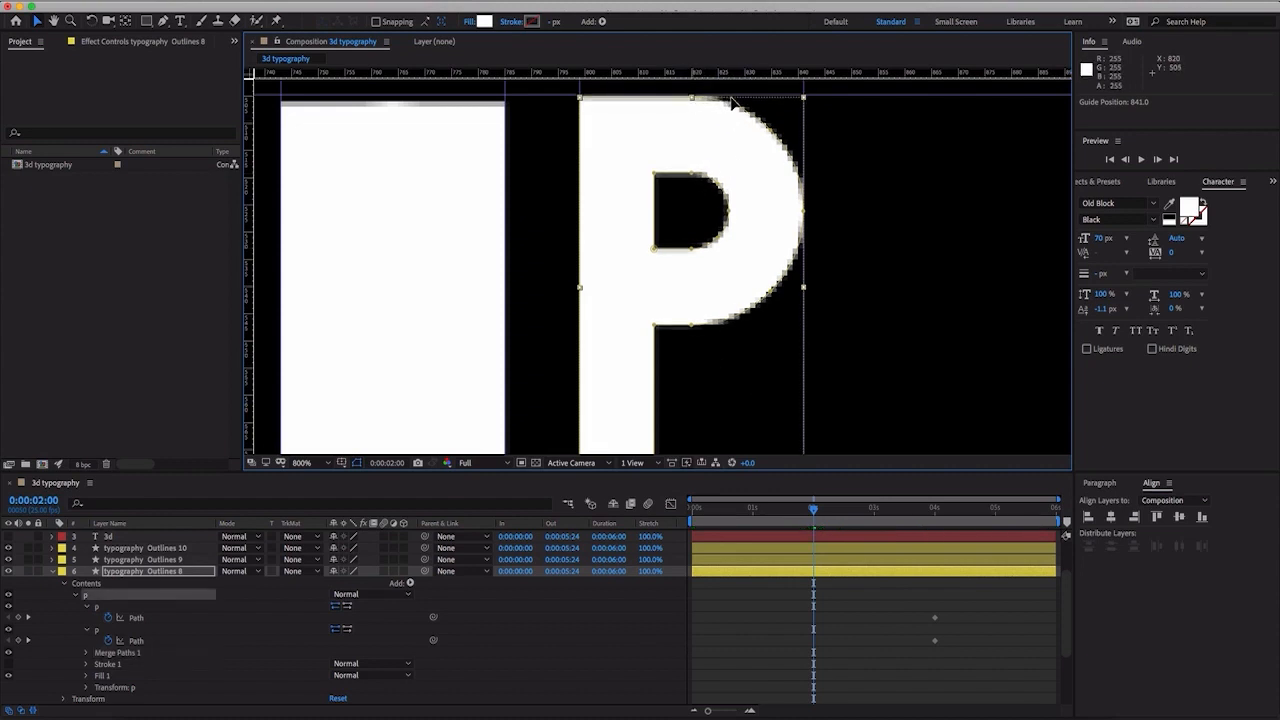
pyautogui.hotkey('ctrl', 'z')
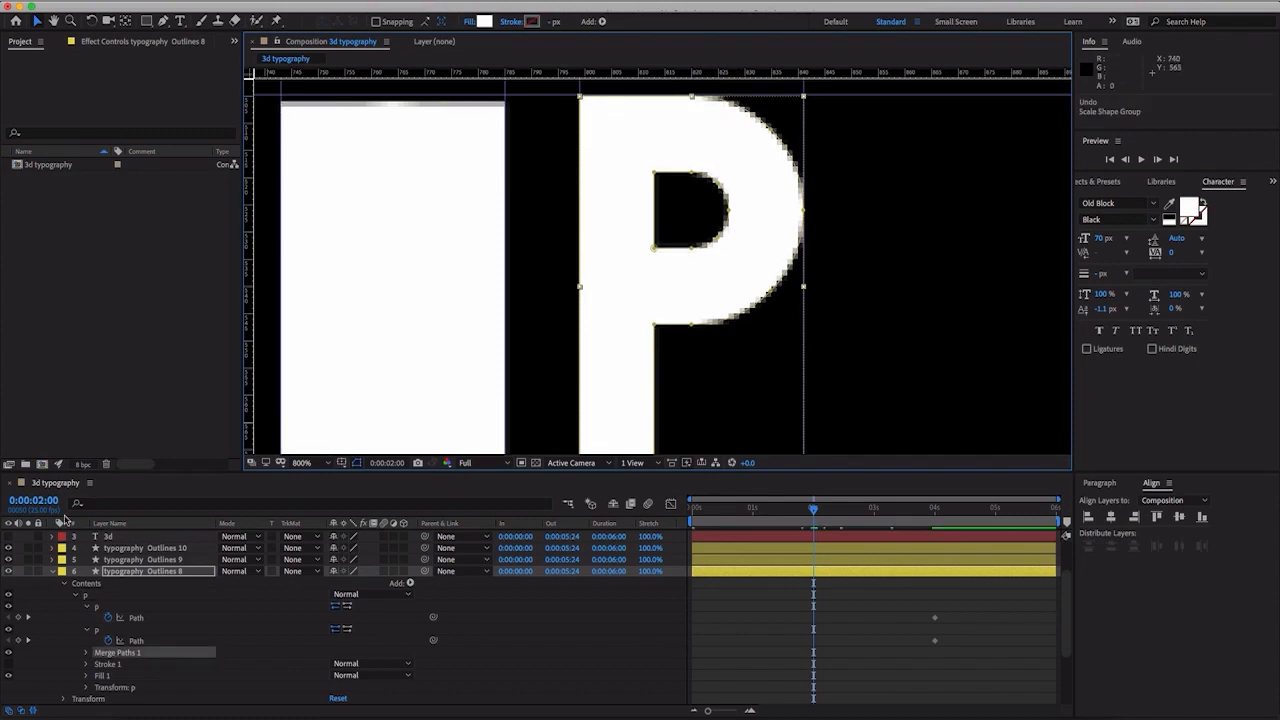
pyautogui.click(143, 627)
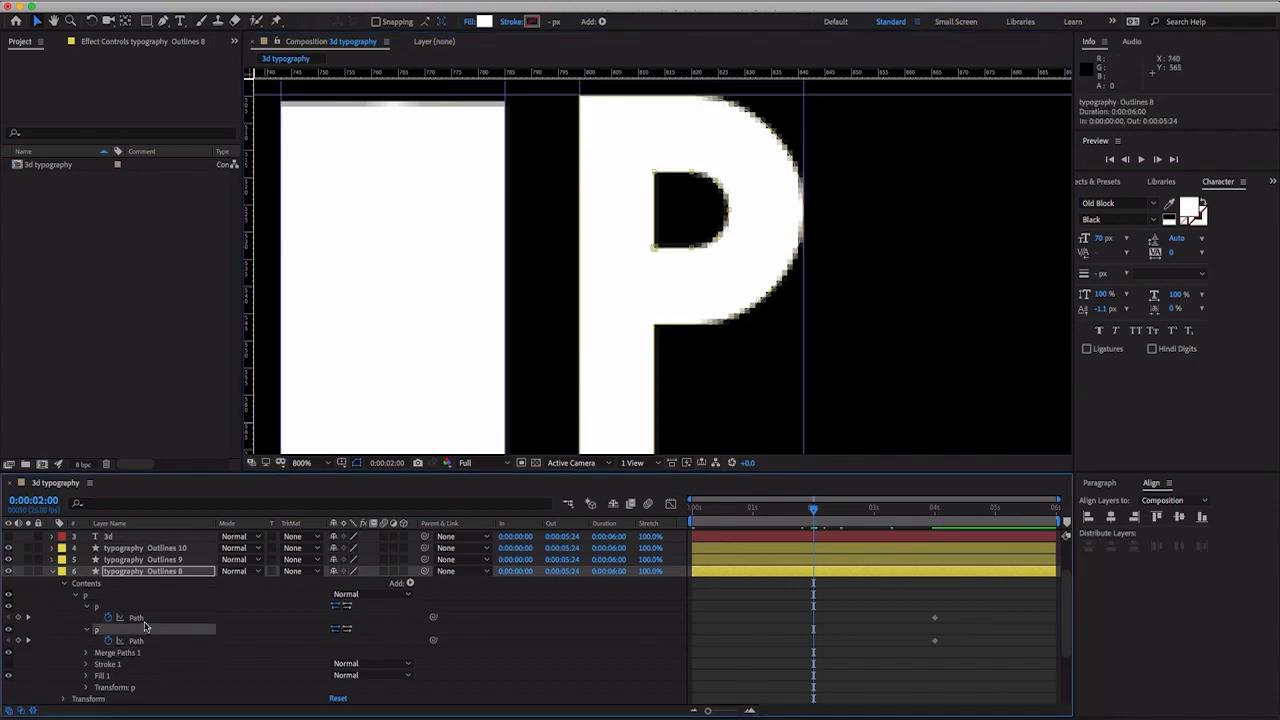
pyautogui.click(141, 619)
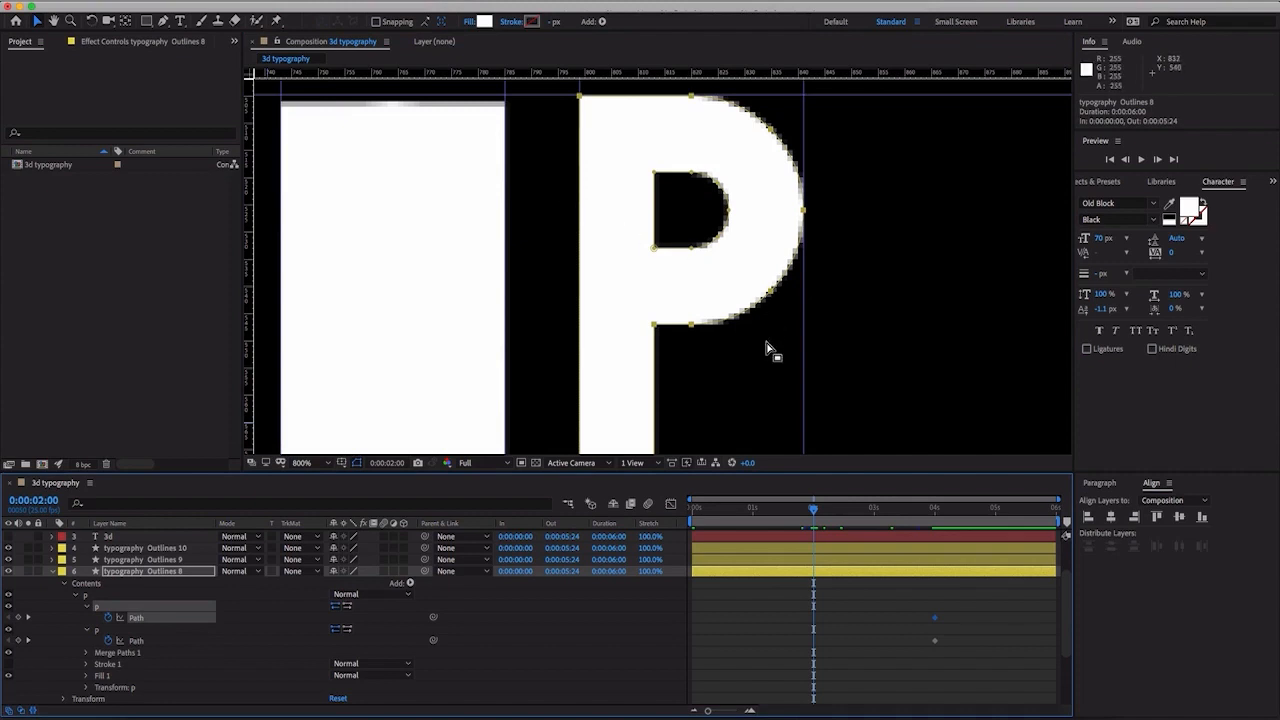
pyautogui.click(722, 121)
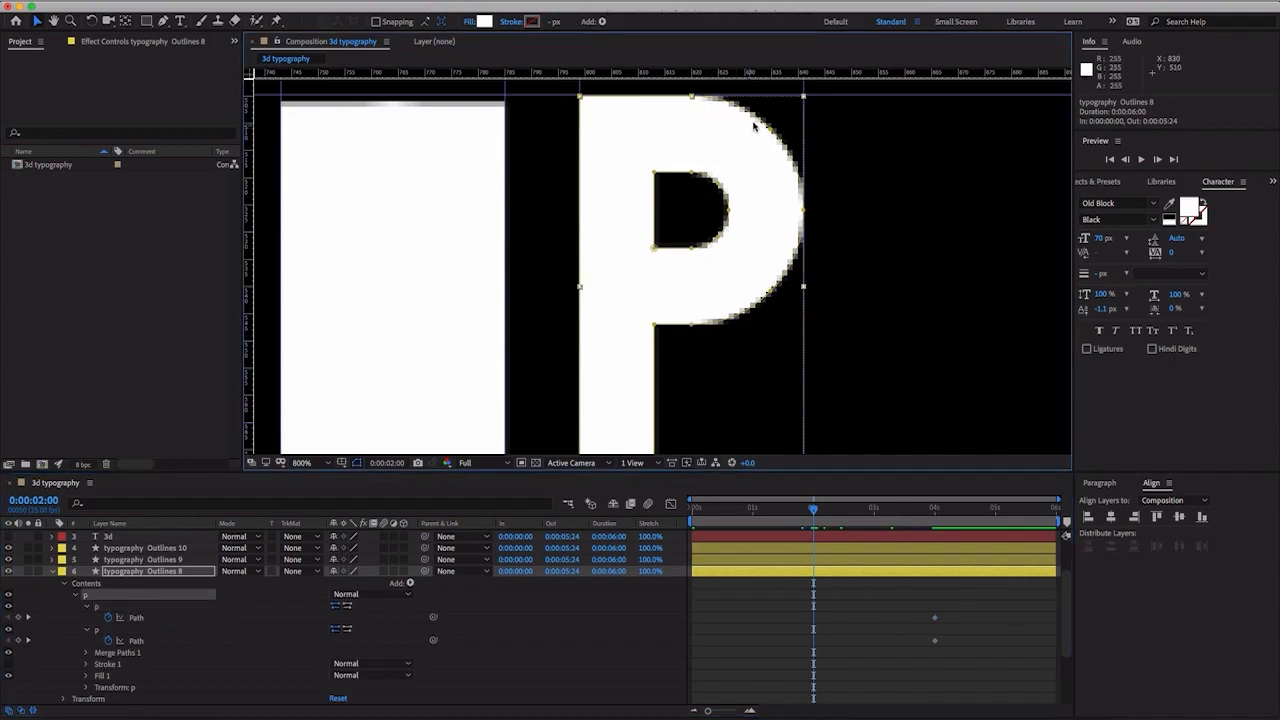
pyautogui.moveTo(775, 132); pyautogui.dragTo(810, 108)
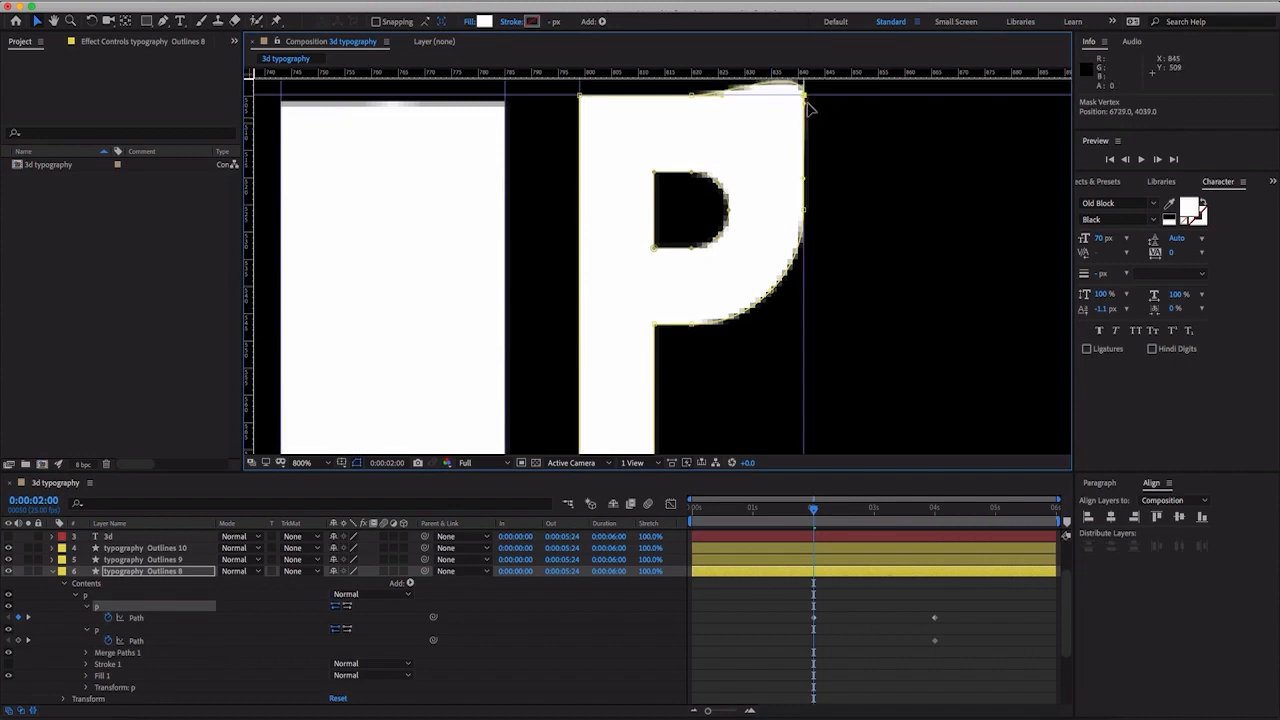
pyautogui.press(',')
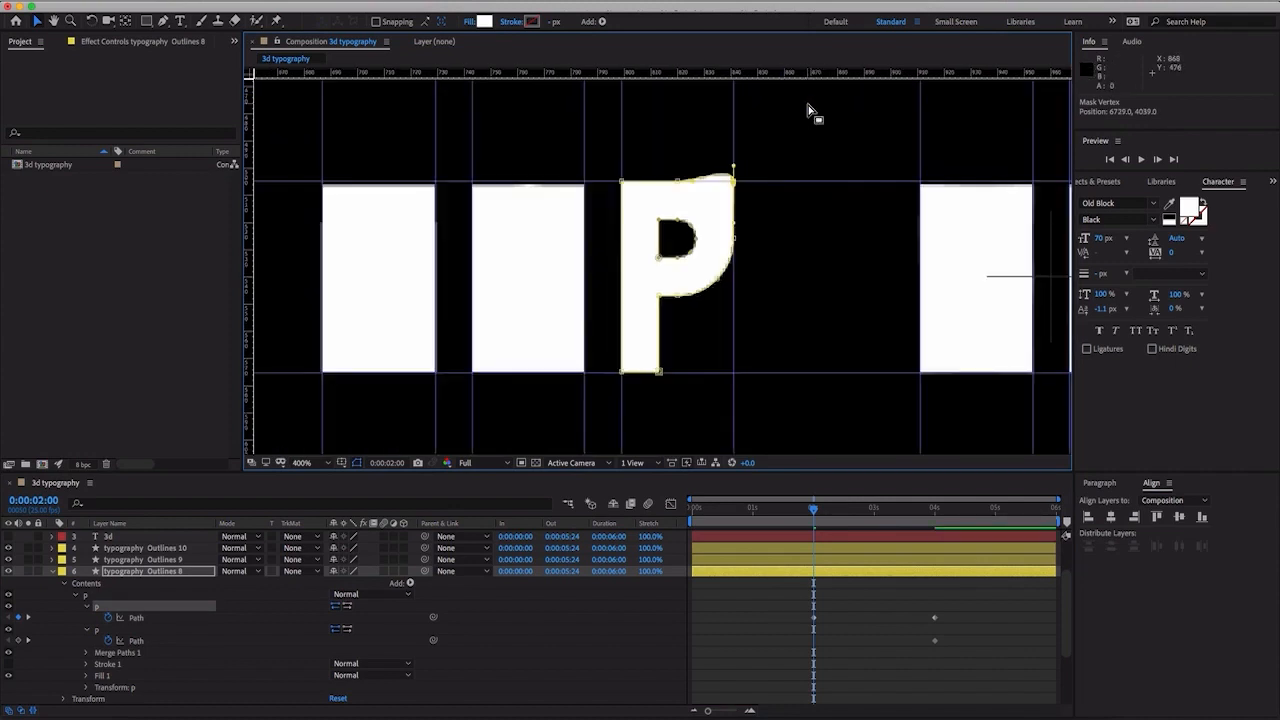
pyautogui.moveTo(735, 170); pyautogui.dragTo(734, 182)
# - Move the P's lower stem corner and lower bowl vertices out to the right-hand guide, making the outer path a solid rectangle
pyautogui.moveTo(660, 374); pyautogui.dragTo(737, 375)
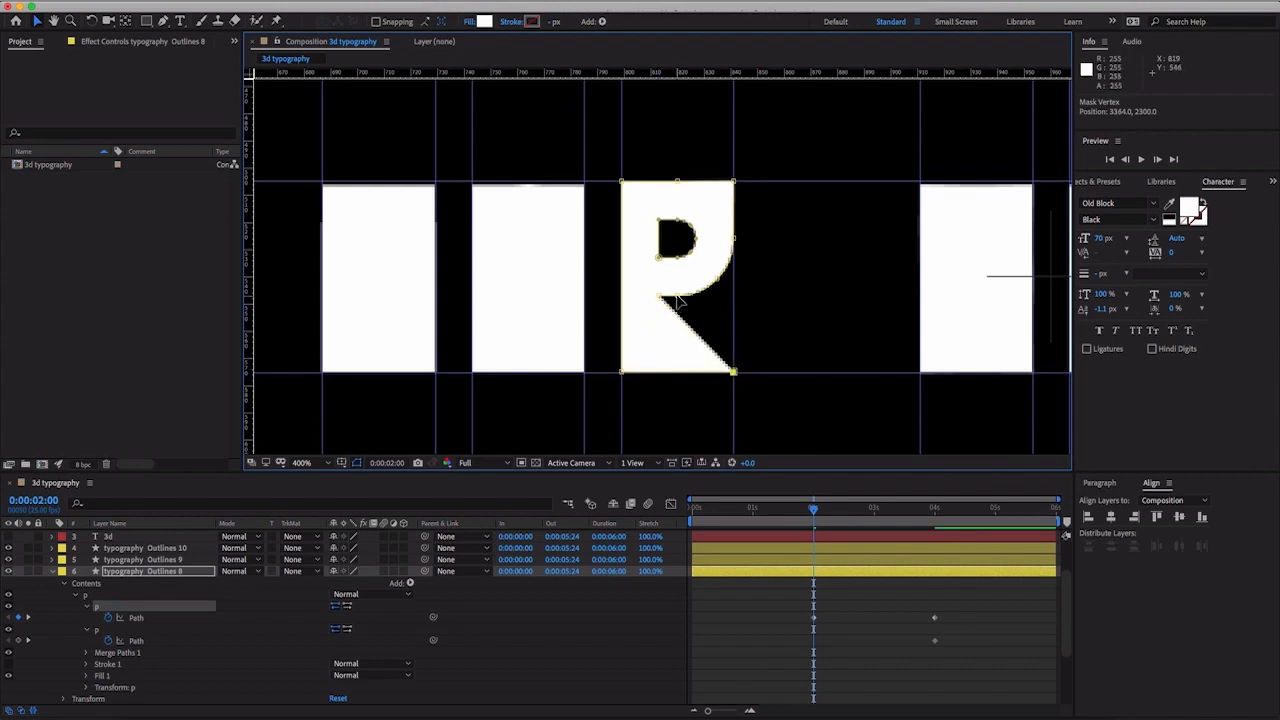
pyautogui.moveTo(680, 297); pyautogui.dragTo(746, 295)
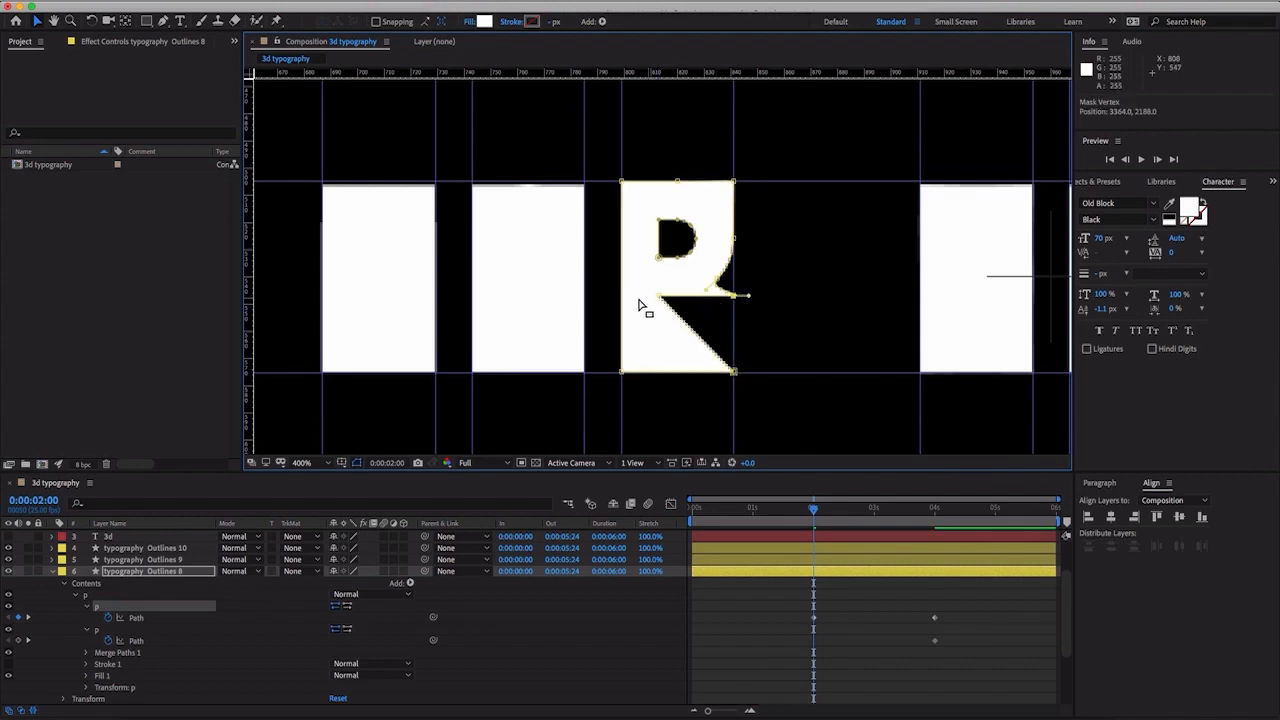
pyautogui.moveTo(659, 302); pyautogui.dragTo(738, 269)
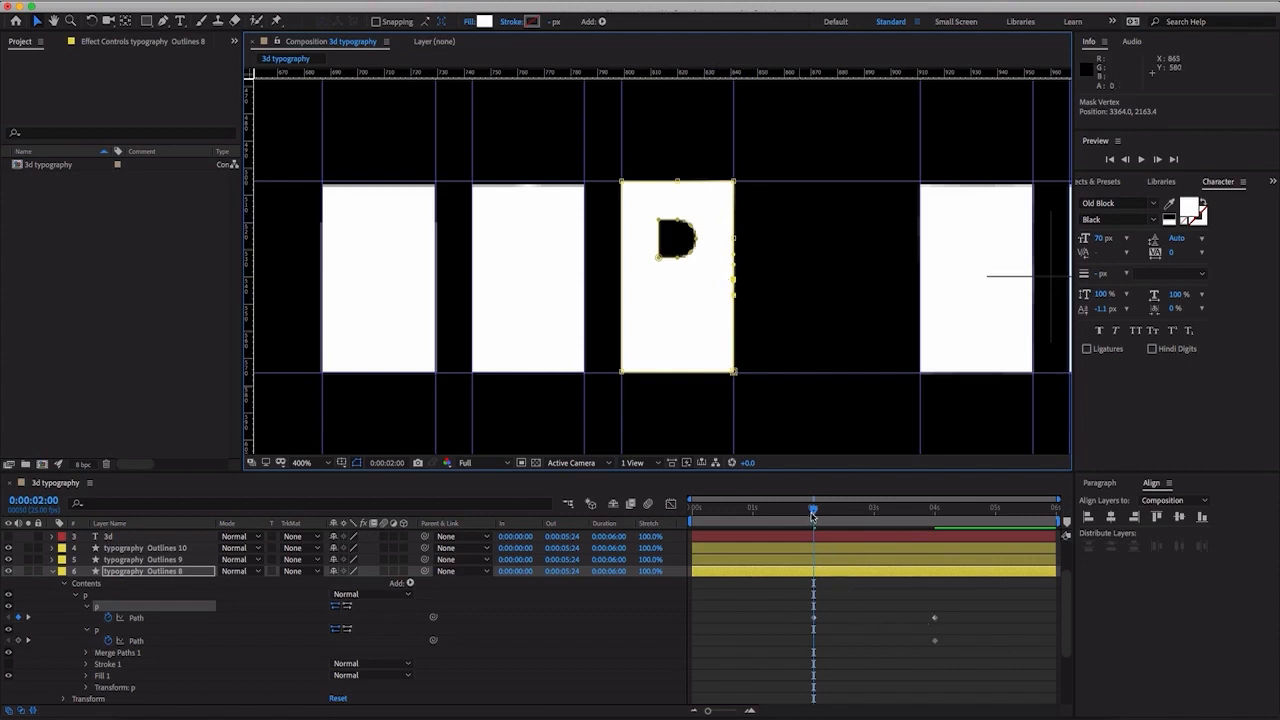
pyautogui.moveTo(812, 514)
pyautogui.mouseDown()
pyautogui.moveTo(956, 522)
pyautogui.moveTo(814, 520)
pyautogui.mouseUp()
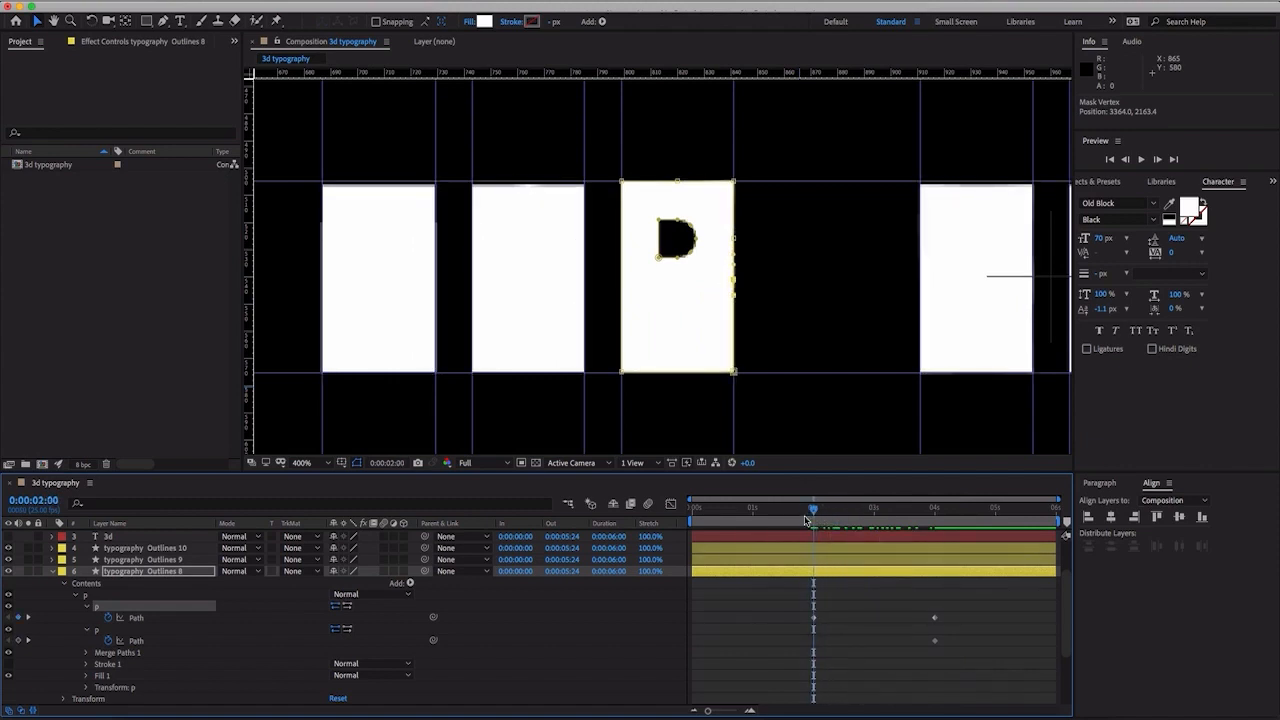
# - At 0:00:02:00, squeeze the P's inner counter path to about 7.2% width against its left edge
pyautogui.click(136, 645)
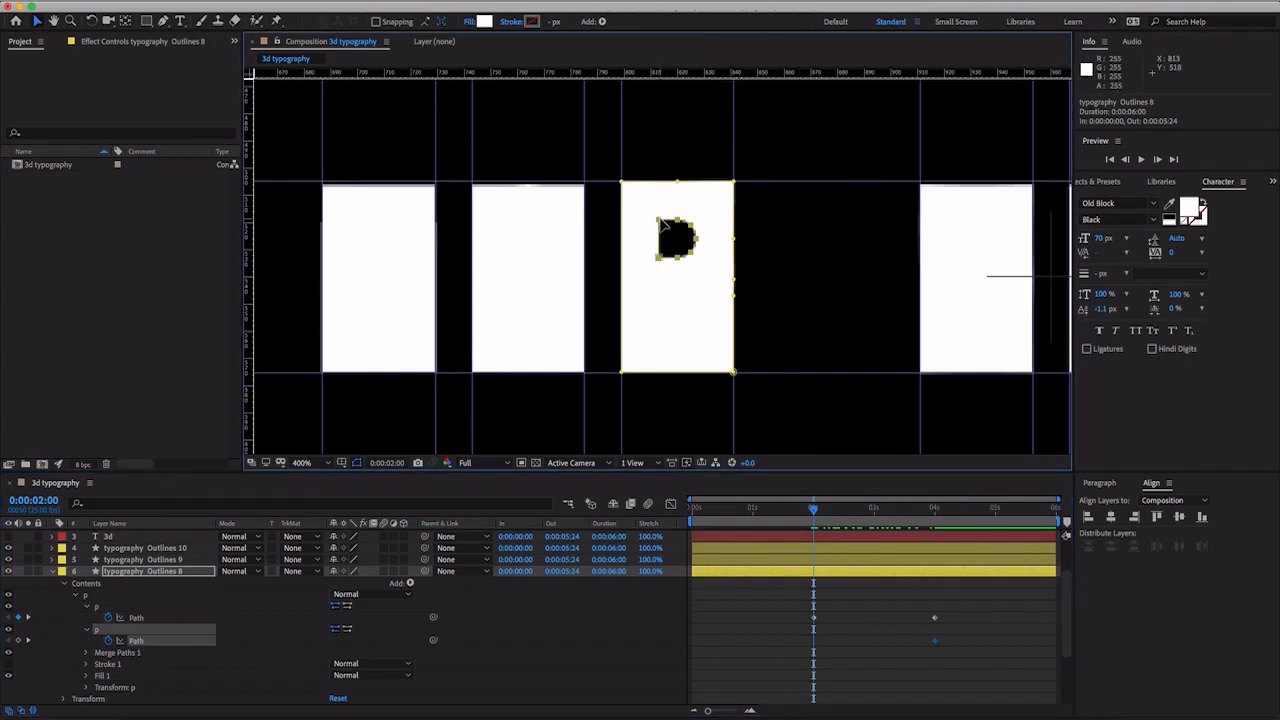
pyautogui.doubleClick(662, 224)
pyautogui.moveTo(696, 241); pyautogui.dragTo(657, 245)
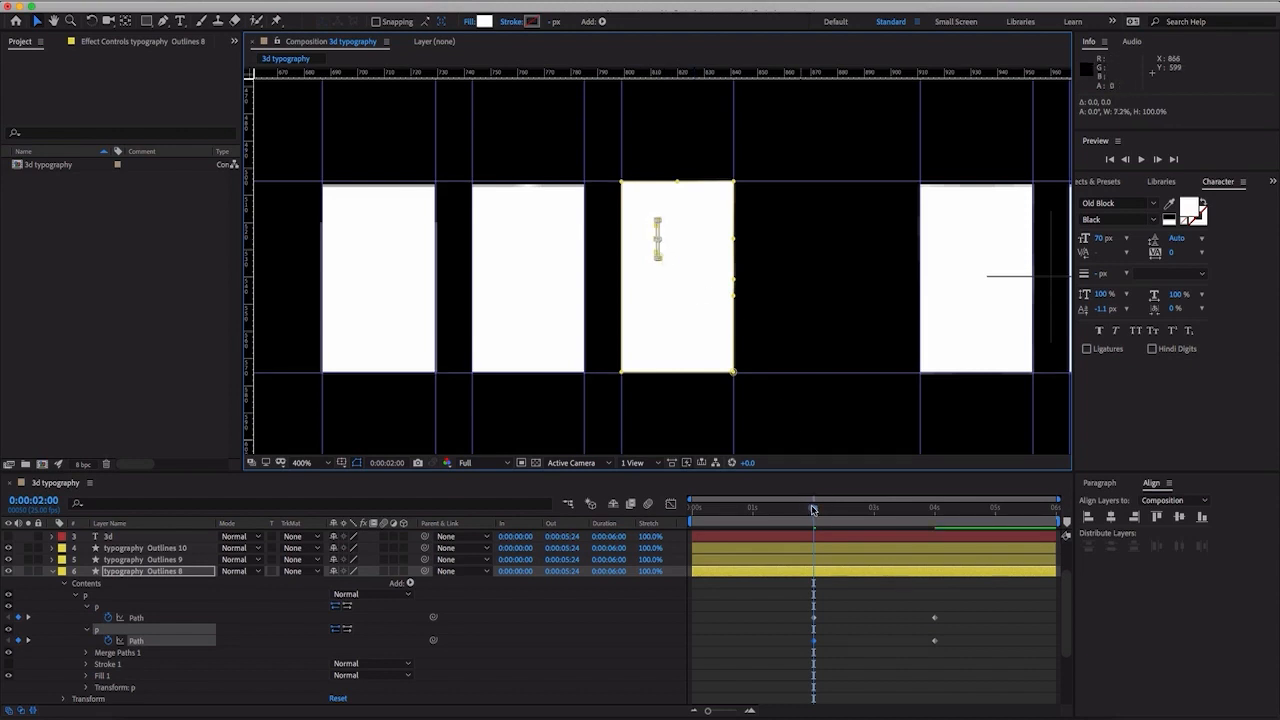
# - At 0:00:00:00, flatten both P paths together onto the baseline guide, to about 0.2% height
pyautogui.moveTo(813, 510); pyautogui.dragTo(691, 524)
pyautogui.click(170, 620)
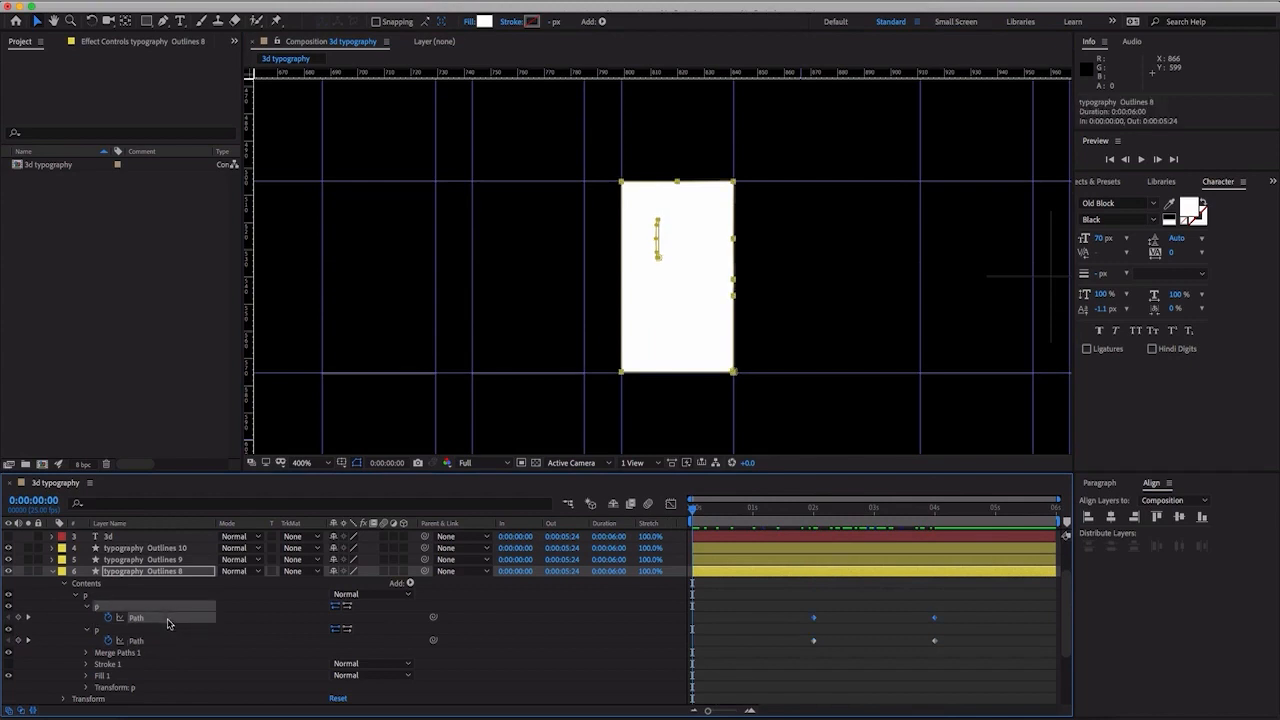
pyautogui.keyDown('shift'); pyautogui.click(150, 642); pyautogui.keyUp('shift')
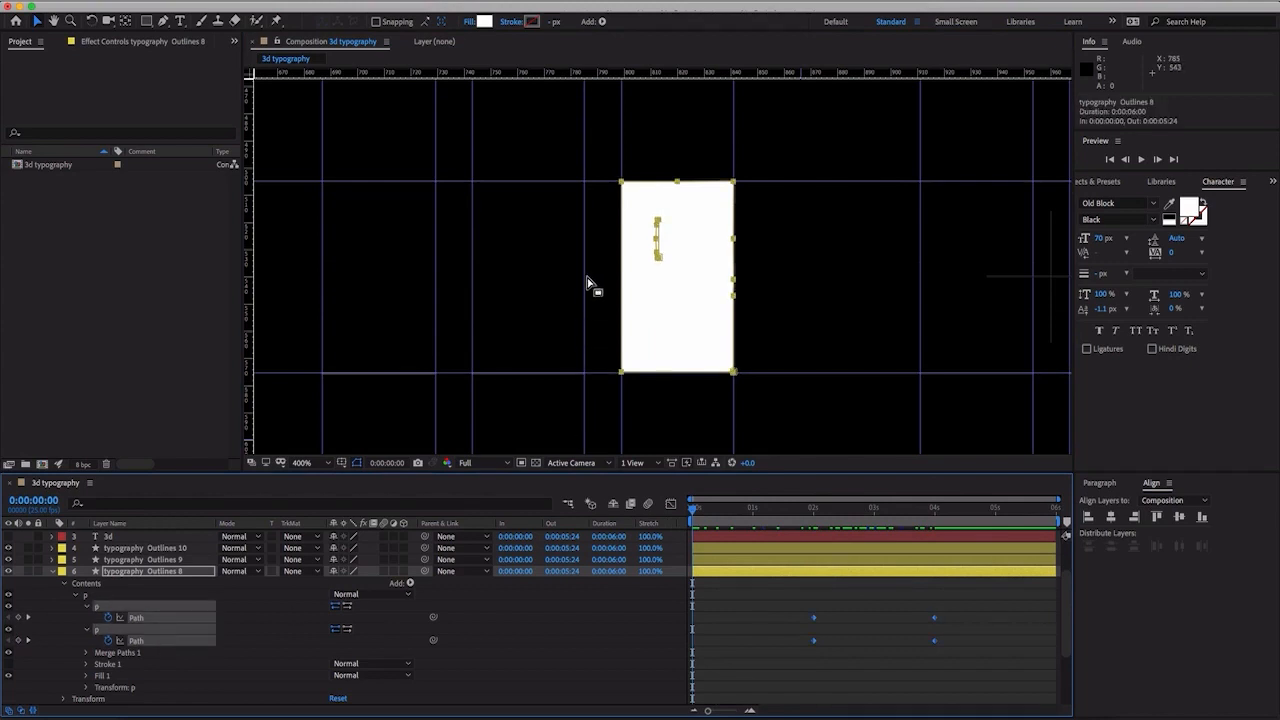
pyautogui.doubleClick(734, 183)
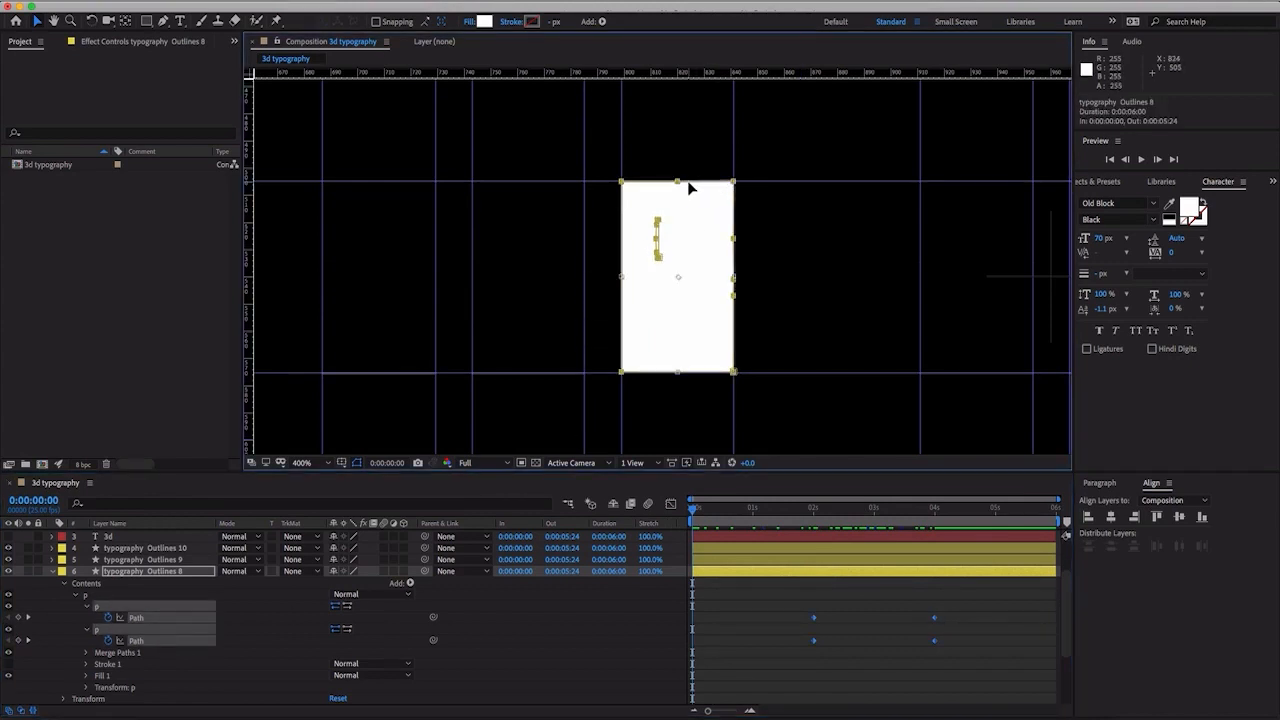
pyautogui.moveTo(680, 184); pyautogui.dragTo(674, 372)
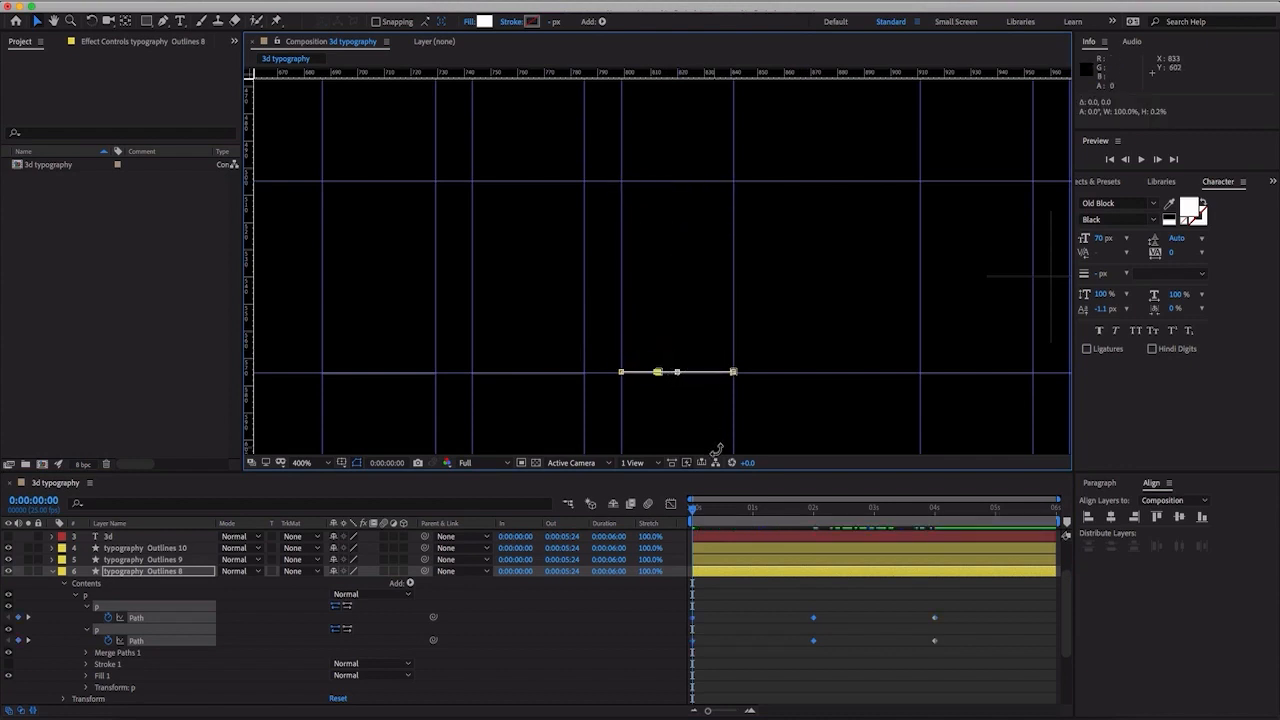
# - Collapse typography Outlines 8, then show and solo typography Outlines 7 and expand its contents
pyautogui.scroll(-1, 715, 451)
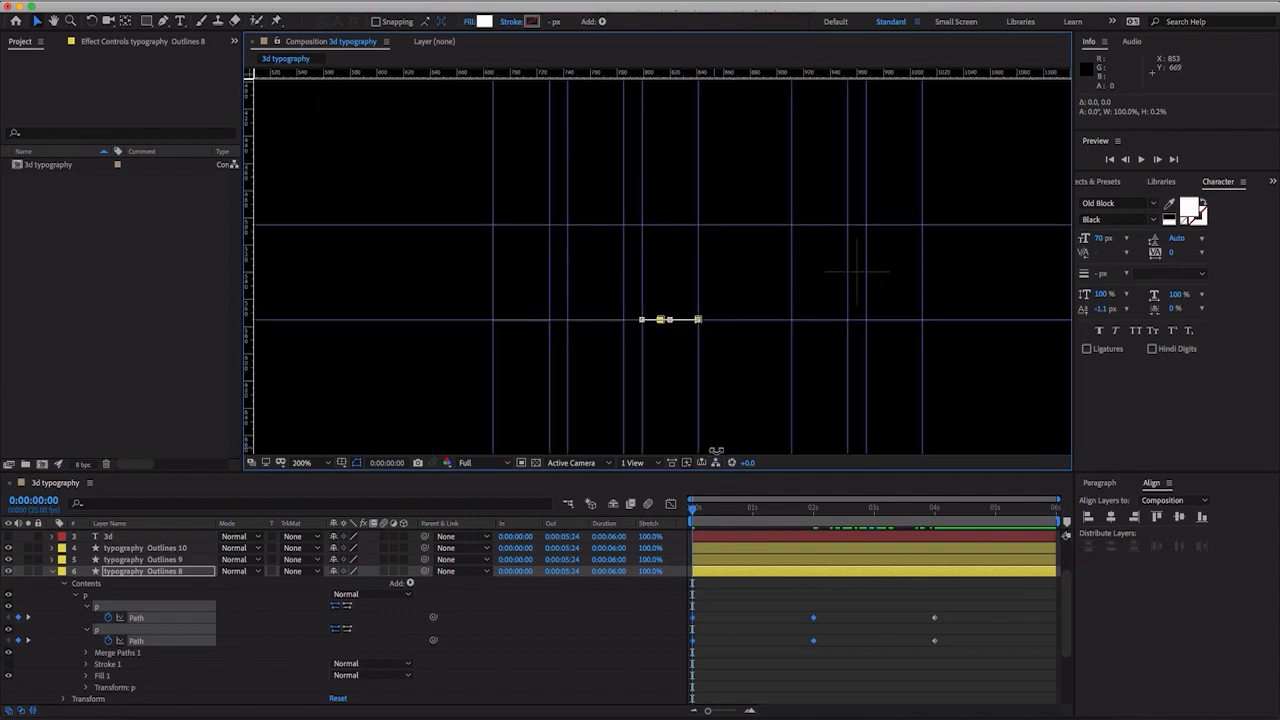
pyautogui.click(53, 573)
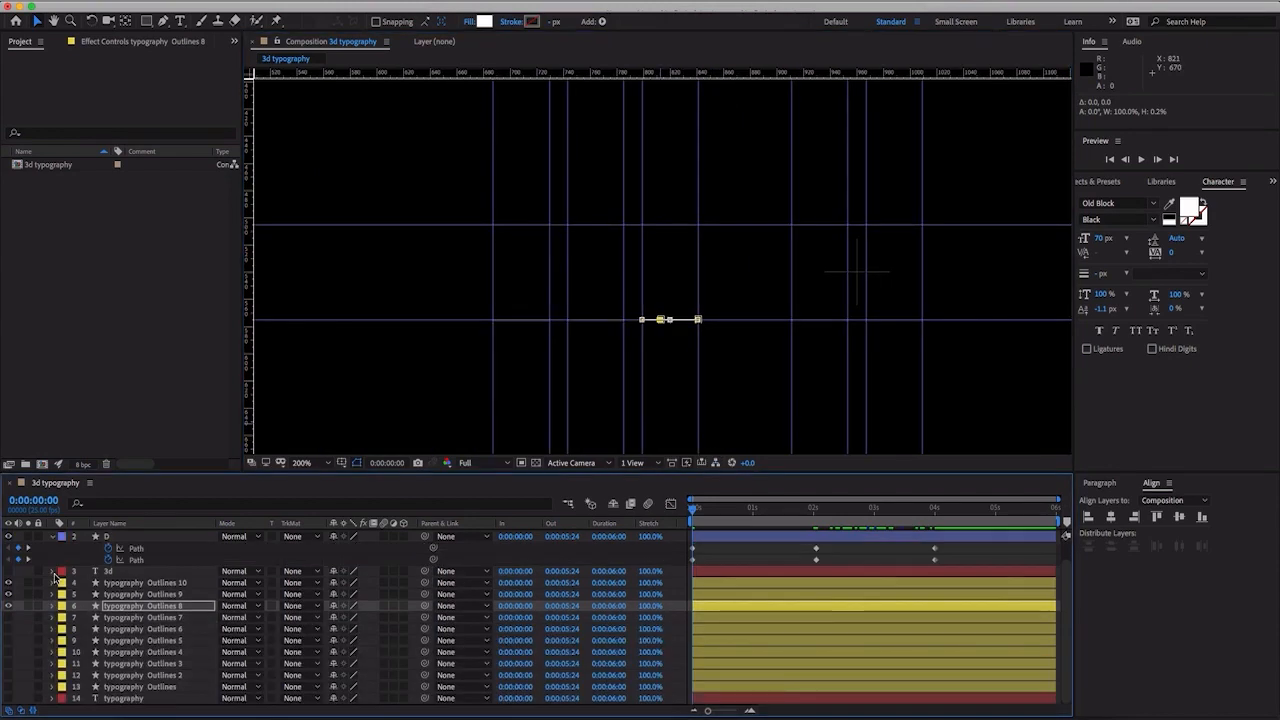
pyautogui.click(150, 618)
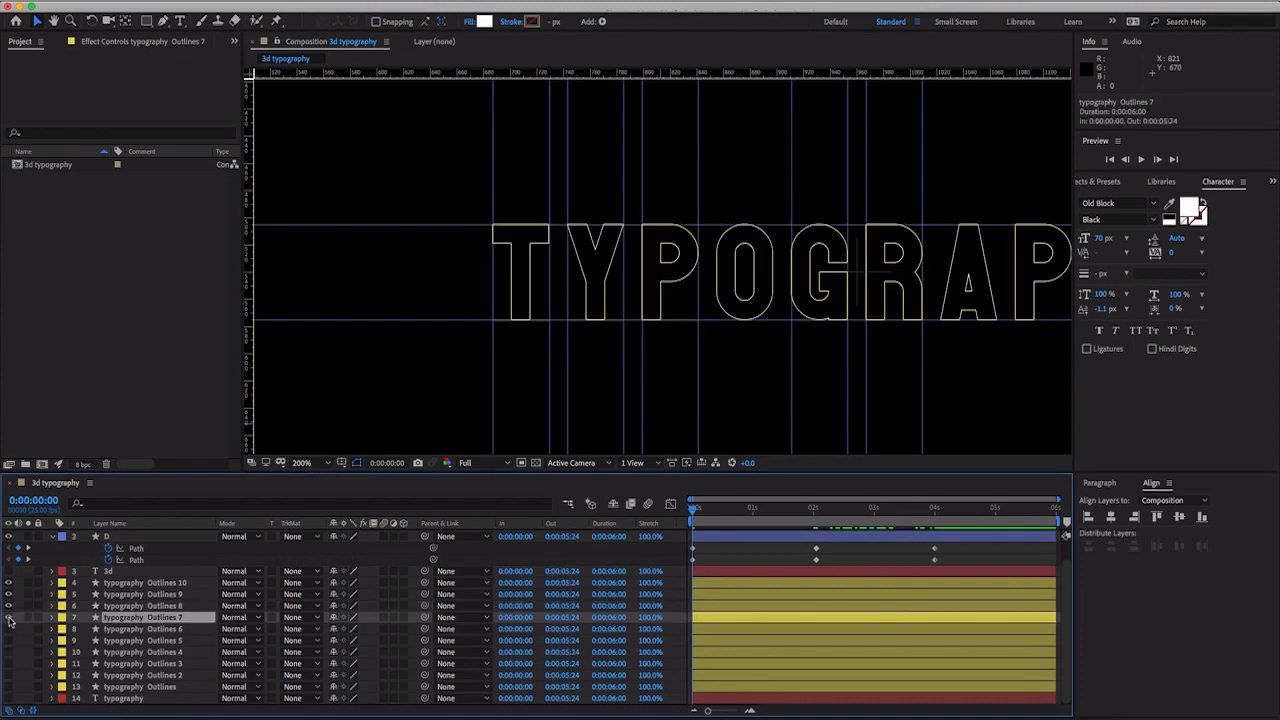
pyautogui.click(9, 618)
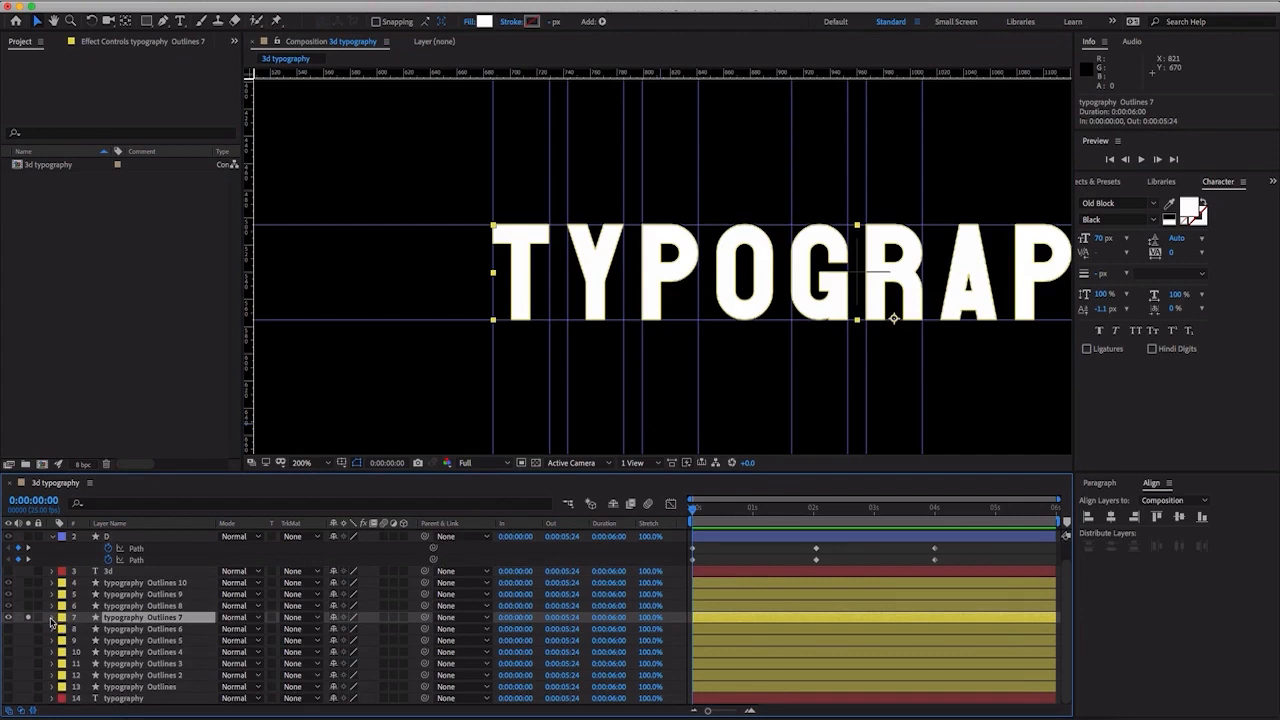
pyautogui.click(53, 618)
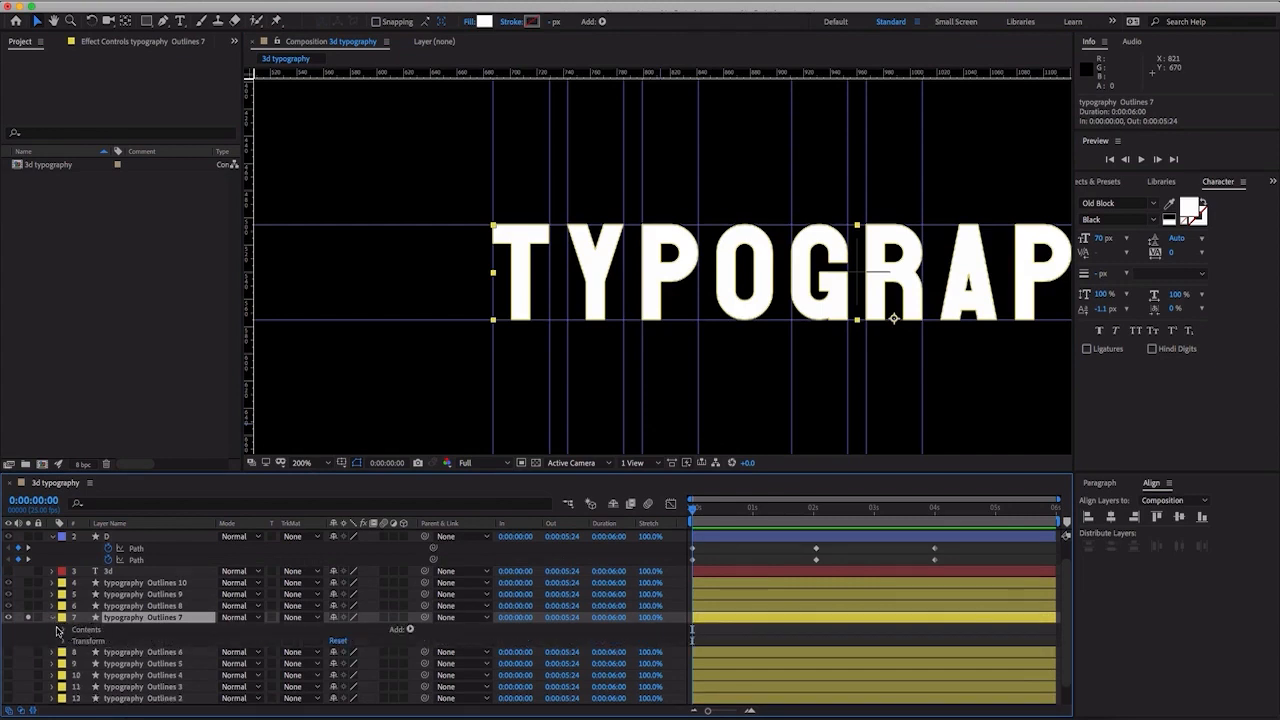
pyautogui.click(63, 630)
# - In typography Outlines 7, delete the t, first y and first p groups and every group from g to the last y, leaving only o
pyautogui.scroll(-2, 75, 633)
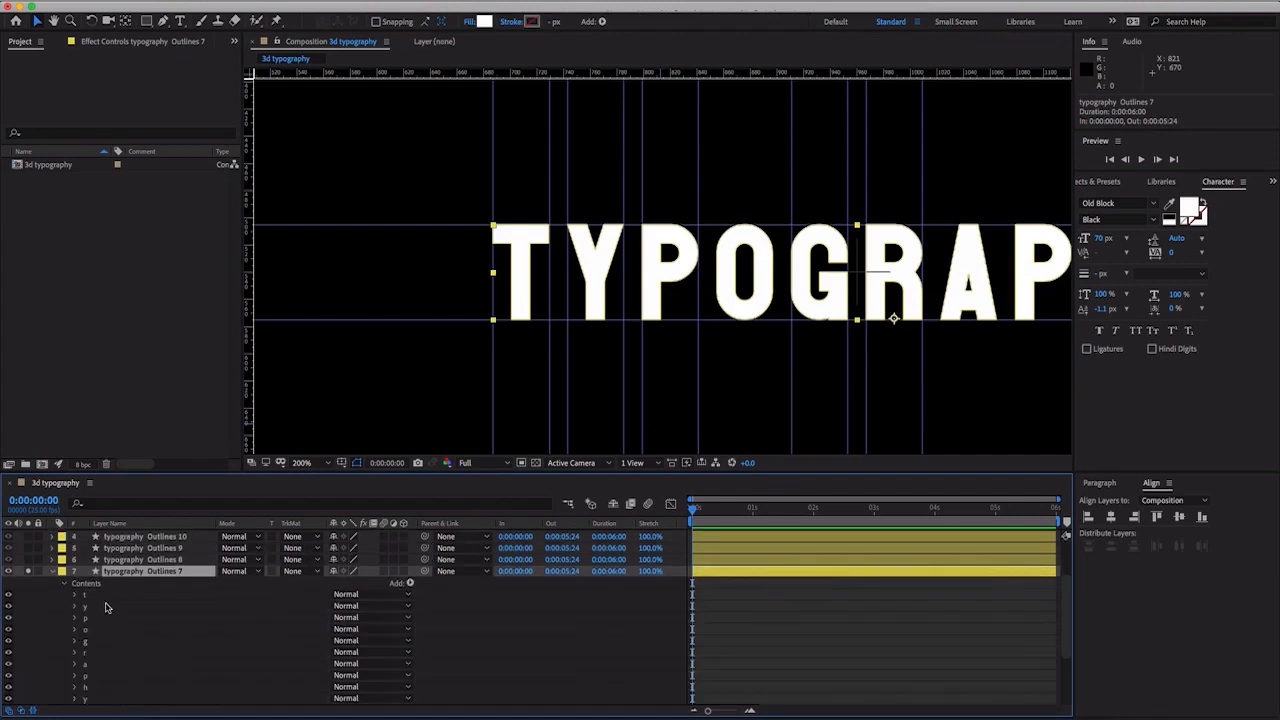
pyautogui.click(106, 607)
pyautogui.click(108, 595)
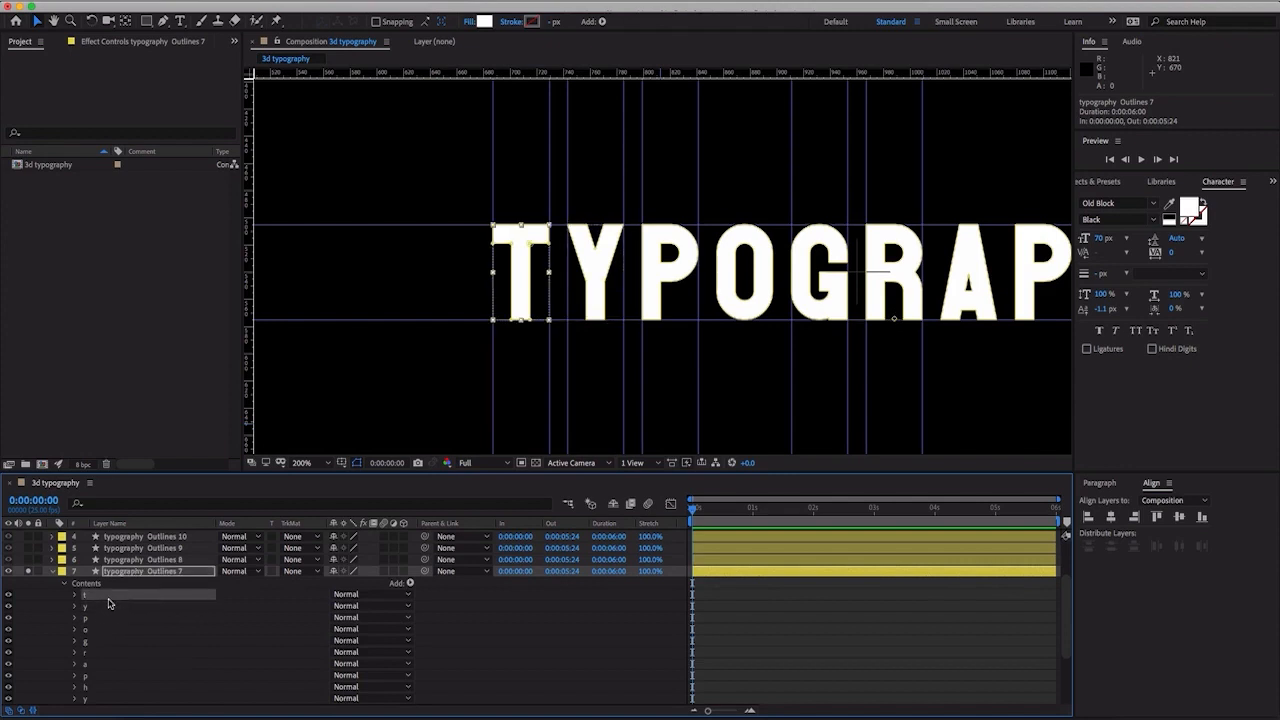
pyautogui.keyDown('shift'); pyautogui.click(98, 618); pyautogui.keyUp('shift')
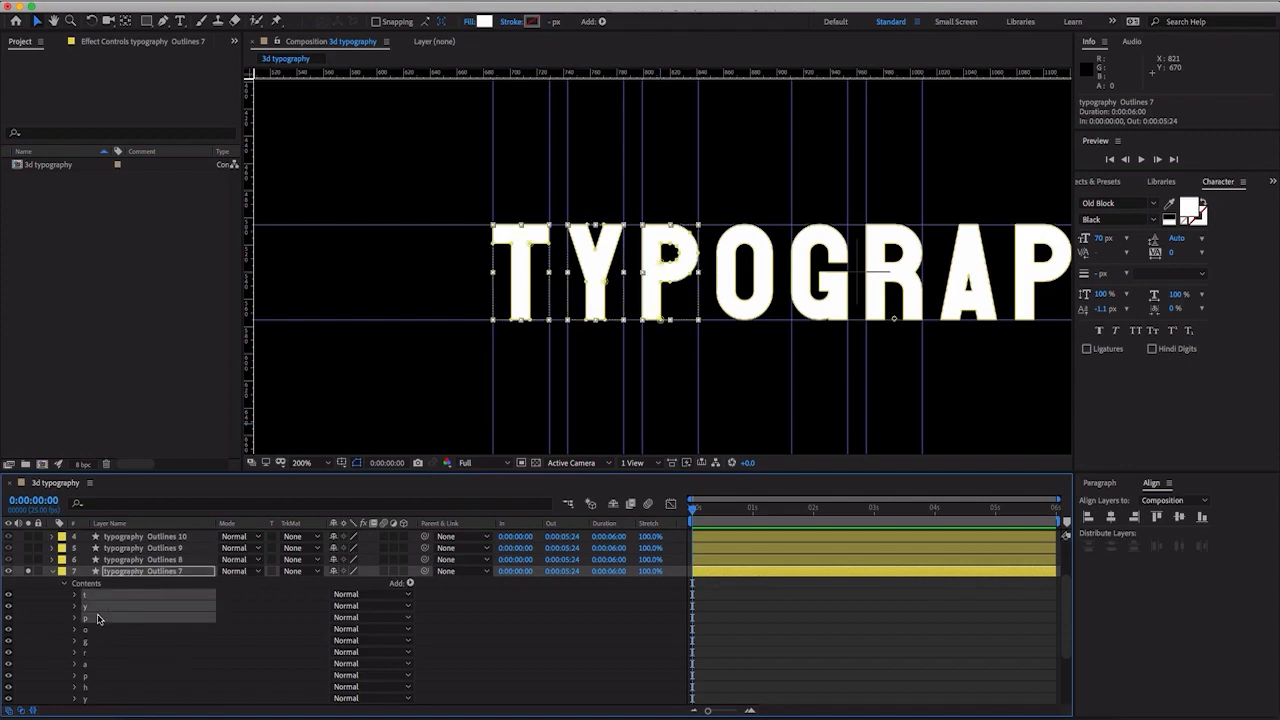
pyautogui.press('Delete')
pyautogui.click(95, 607)
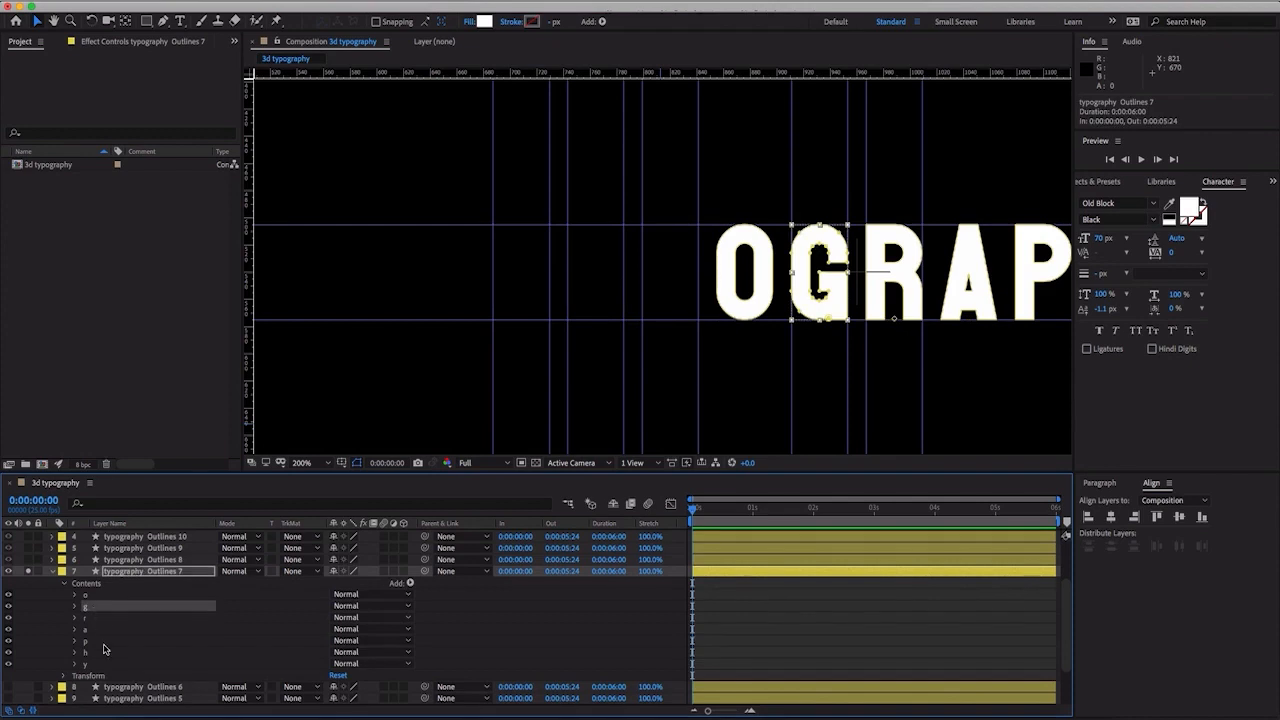
pyautogui.keyDown('shift'); pyautogui.click(103, 666); pyautogui.keyUp('shift')
pyautogui.press('Delete')
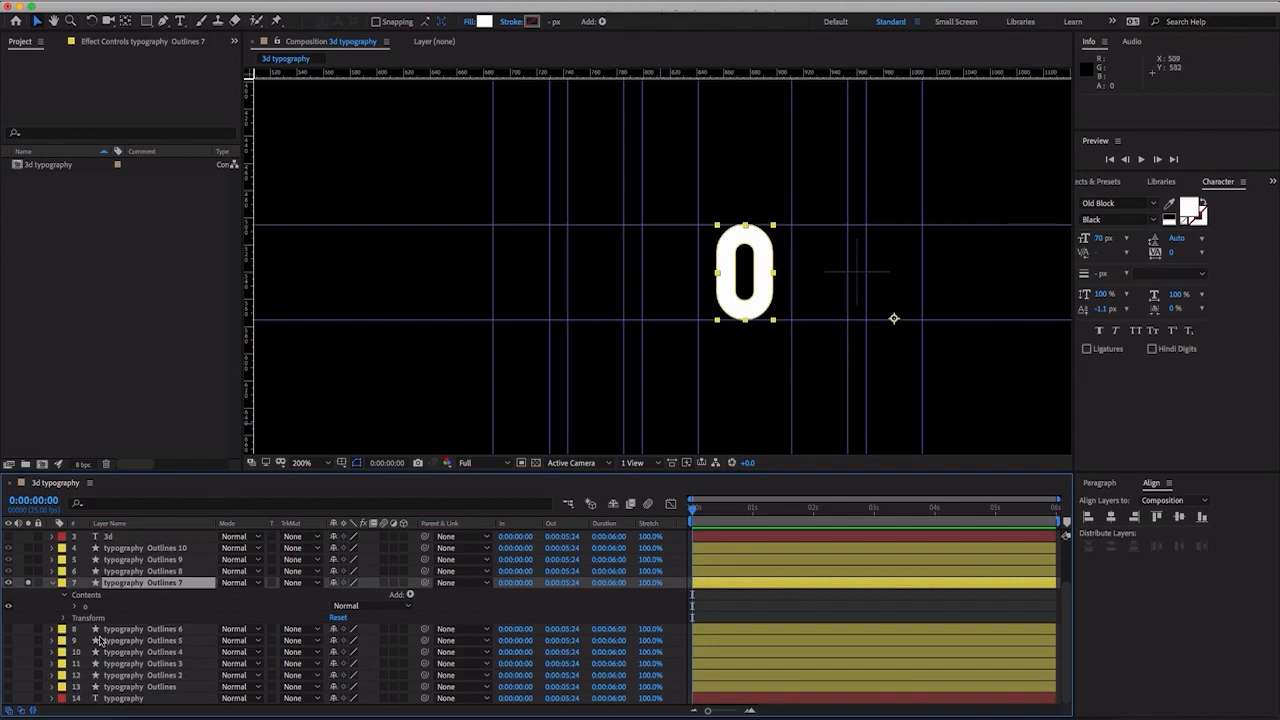
# - Expand the o group in typography Outlines 7 and, at 0:00:04:00, set the first keyframes on both of its Paths
pyautogui.click(77, 607)
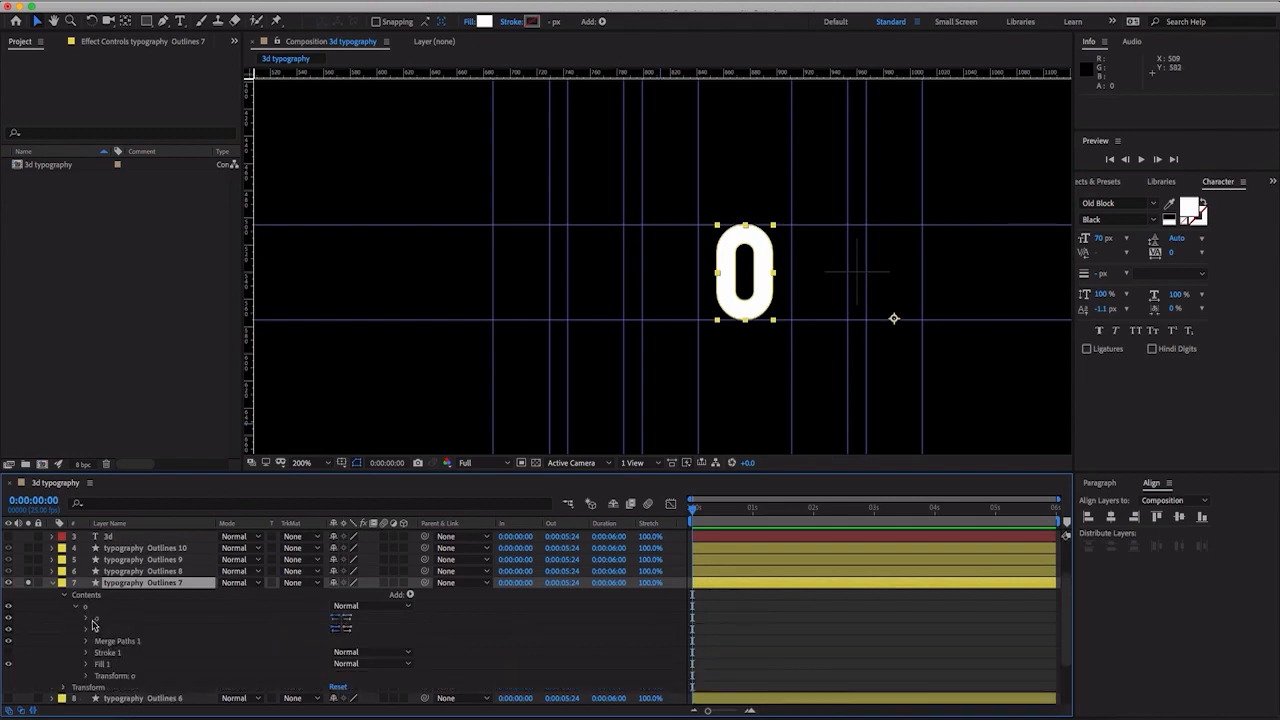
pyautogui.click(87, 620)
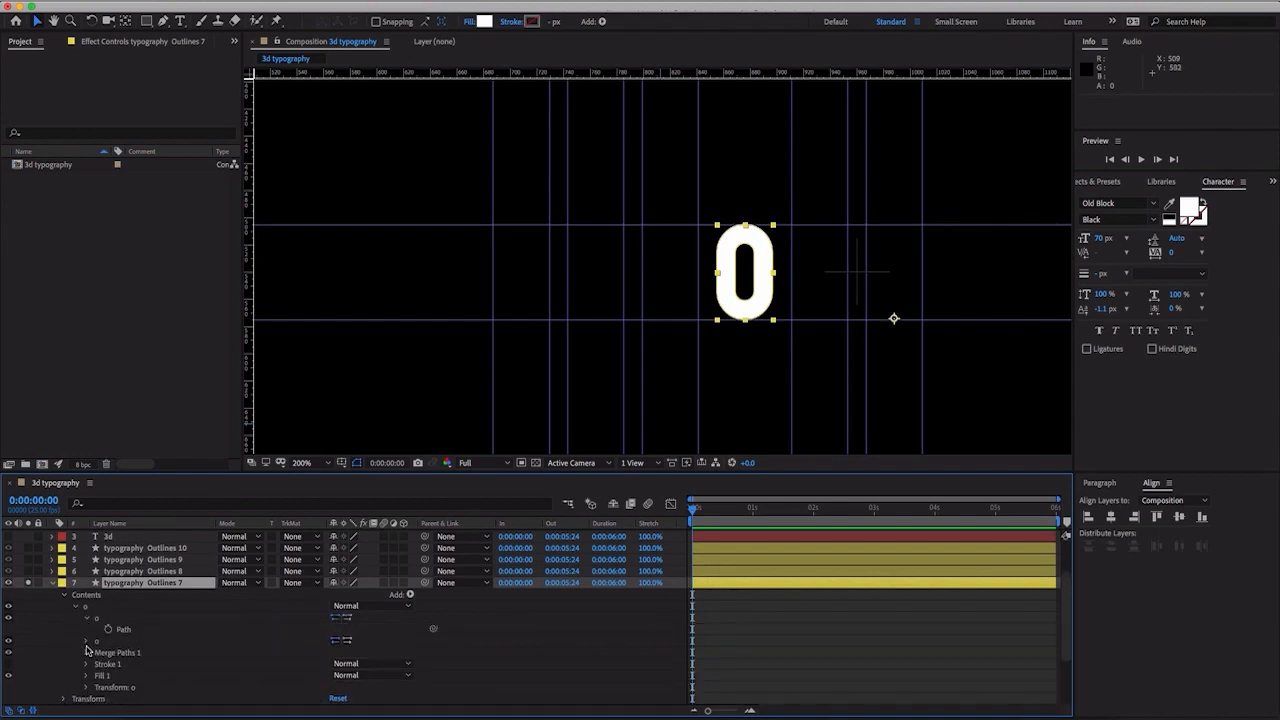
pyautogui.click(87, 643)
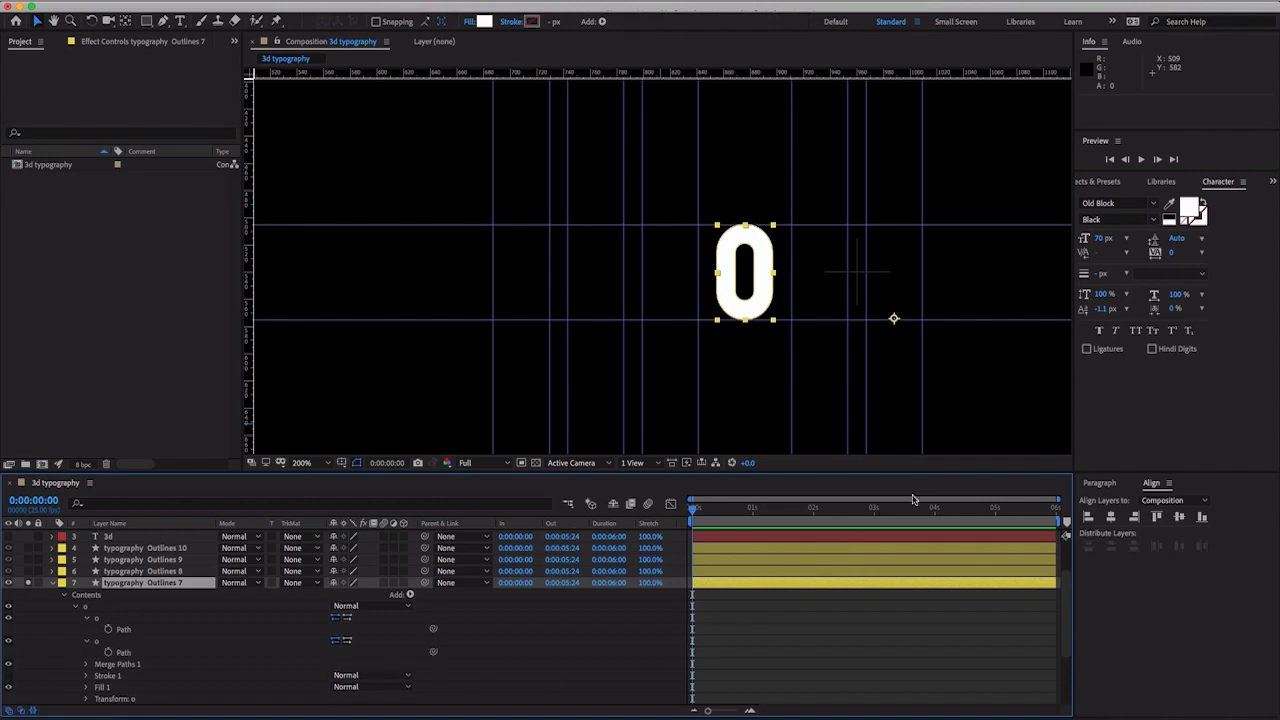
pyautogui.moveTo(925, 513); pyautogui.dragTo(934, 512)
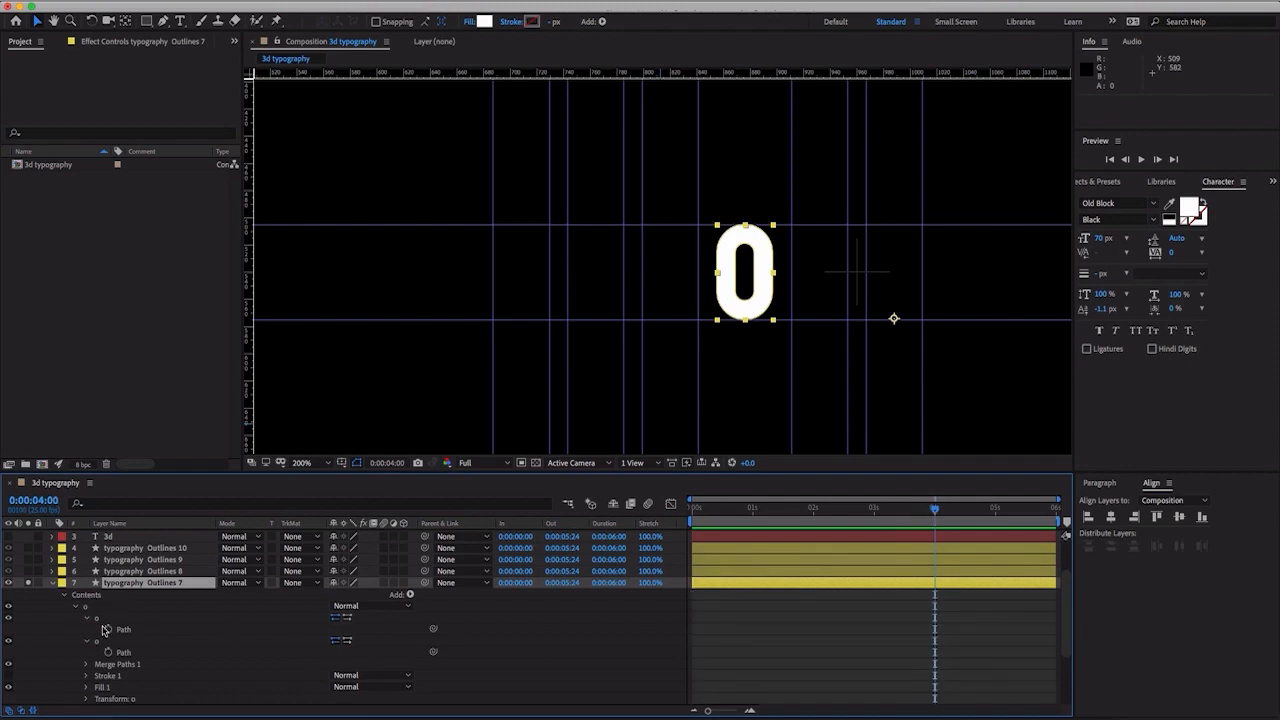
pyautogui.click(107, 629)
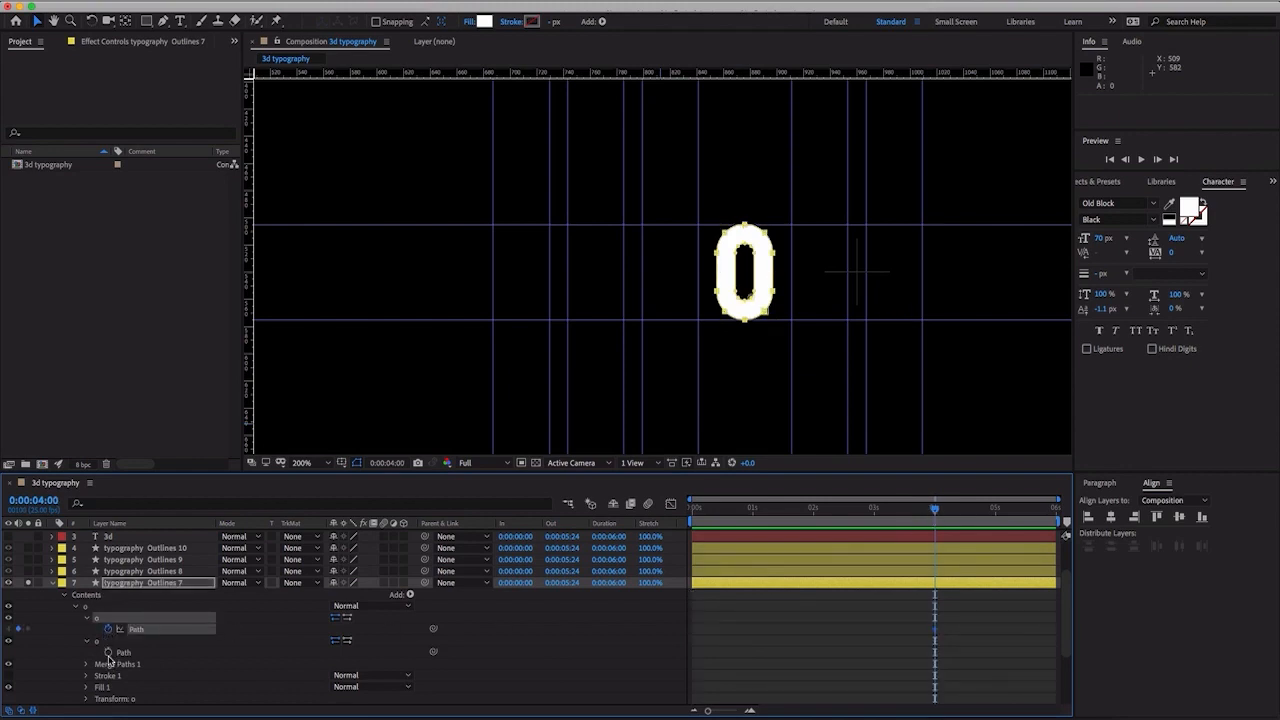
pyautogui.click(108, 652)
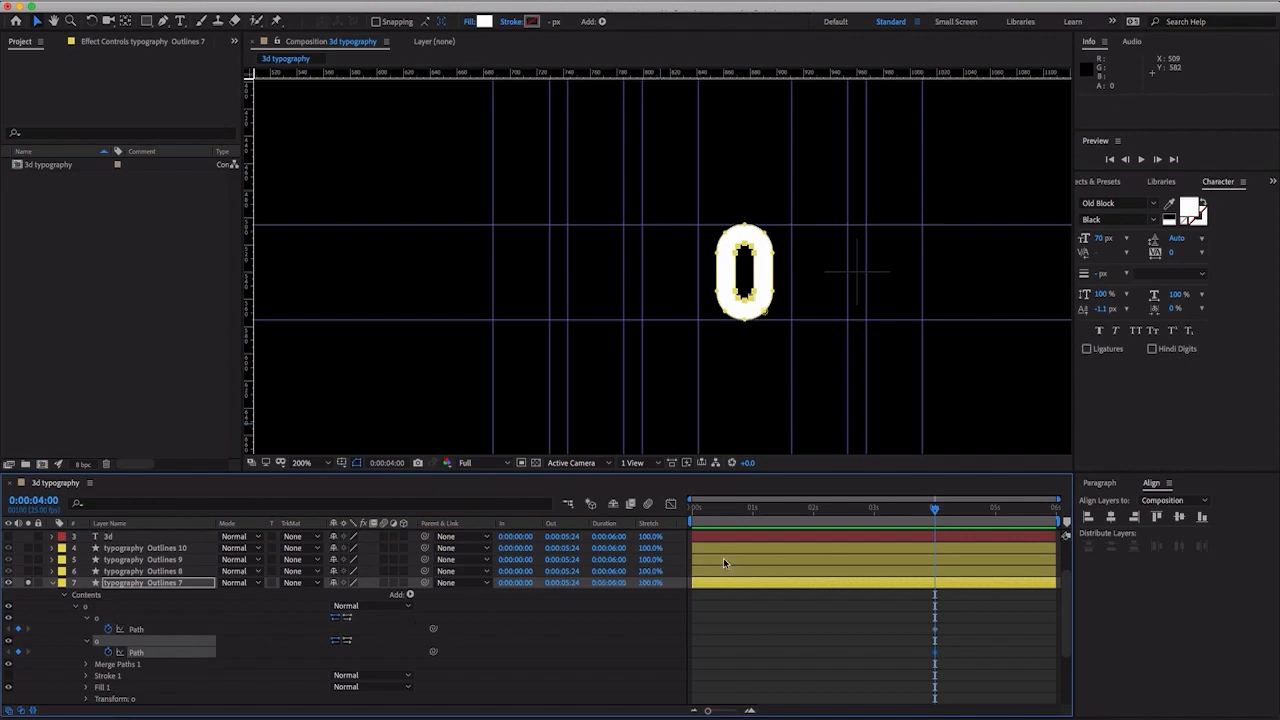
# - At 0:00:02:00, place vertical guides along the O's left and right edges, at about 854.8 and 897.0
pyautogui.moveTo(826, 512); pyautogui.dragTo(813, 514)
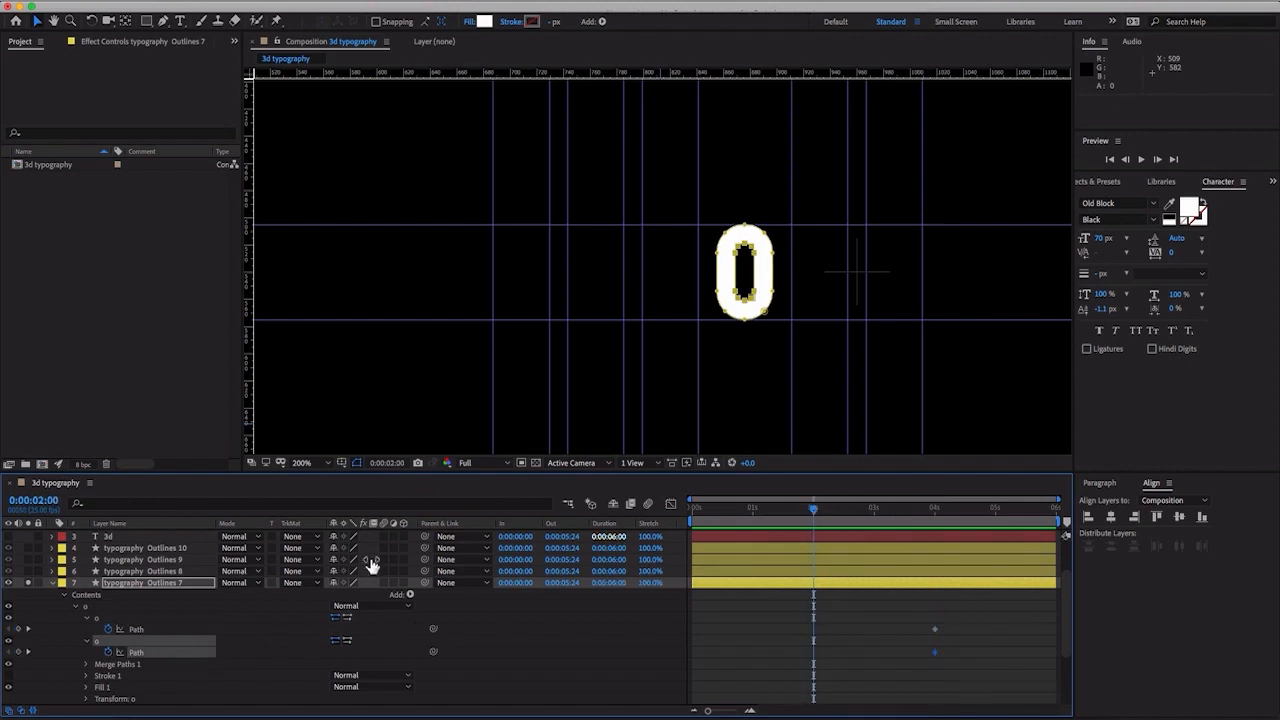
pyautogui.click(143, 630)
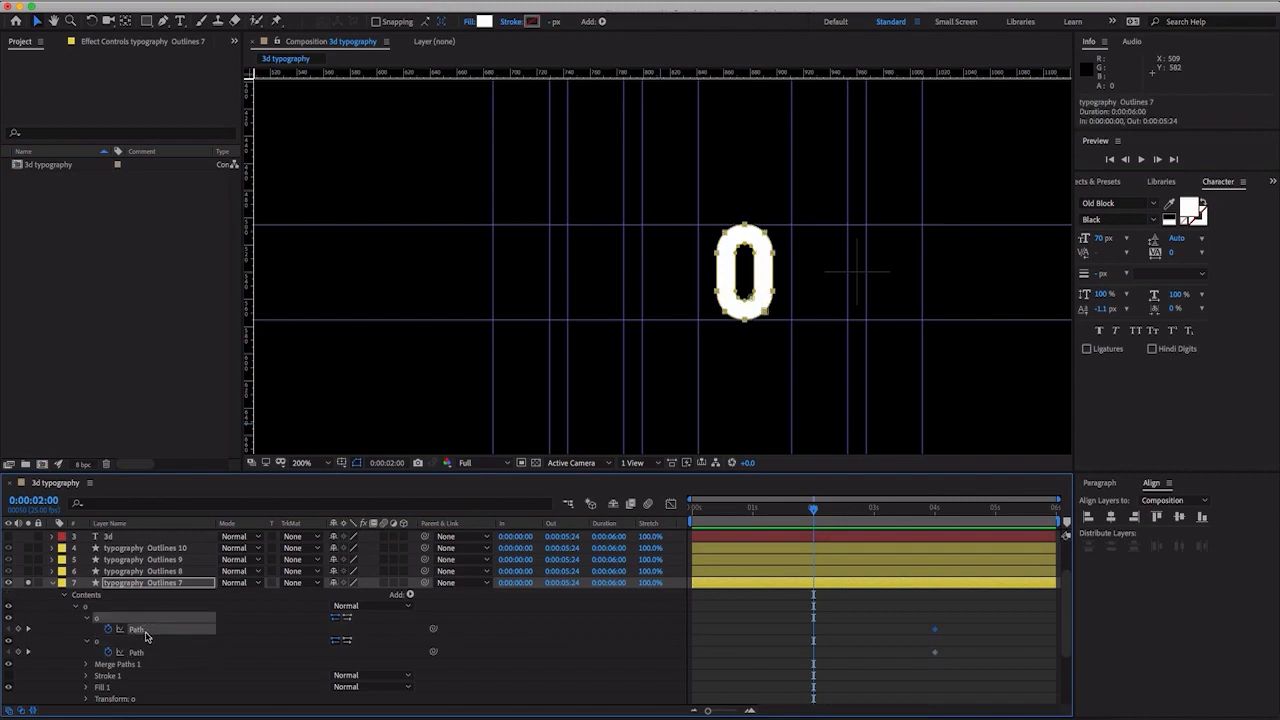
pyautogui.press('.')
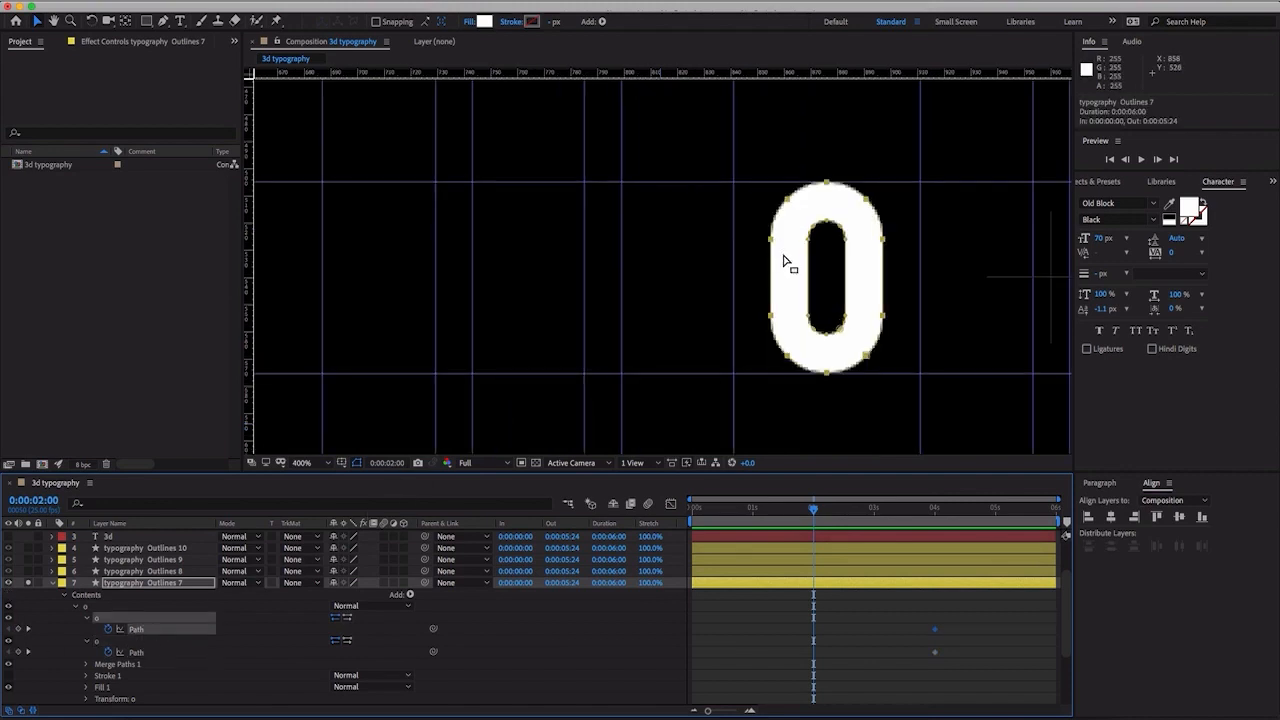
pyautogui.moveTo(759, 298); pyautogui.dragTo(621, 298)
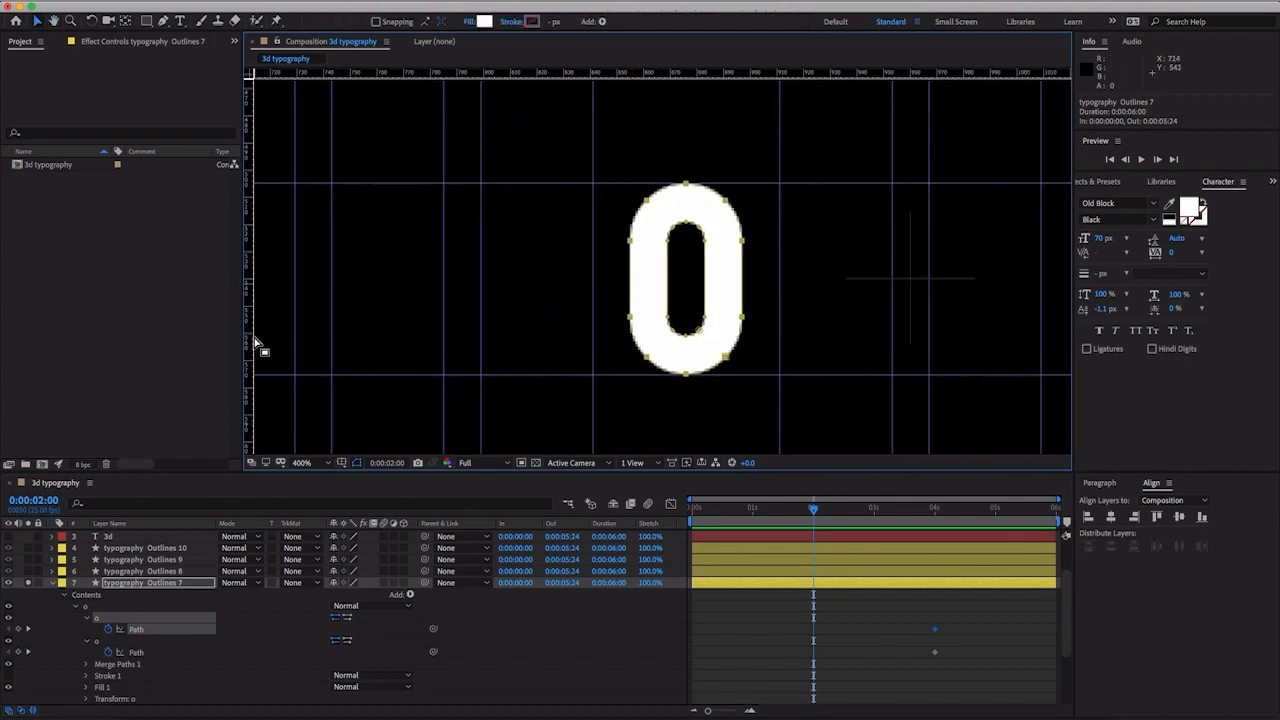
pyautogui.click(120, 666)
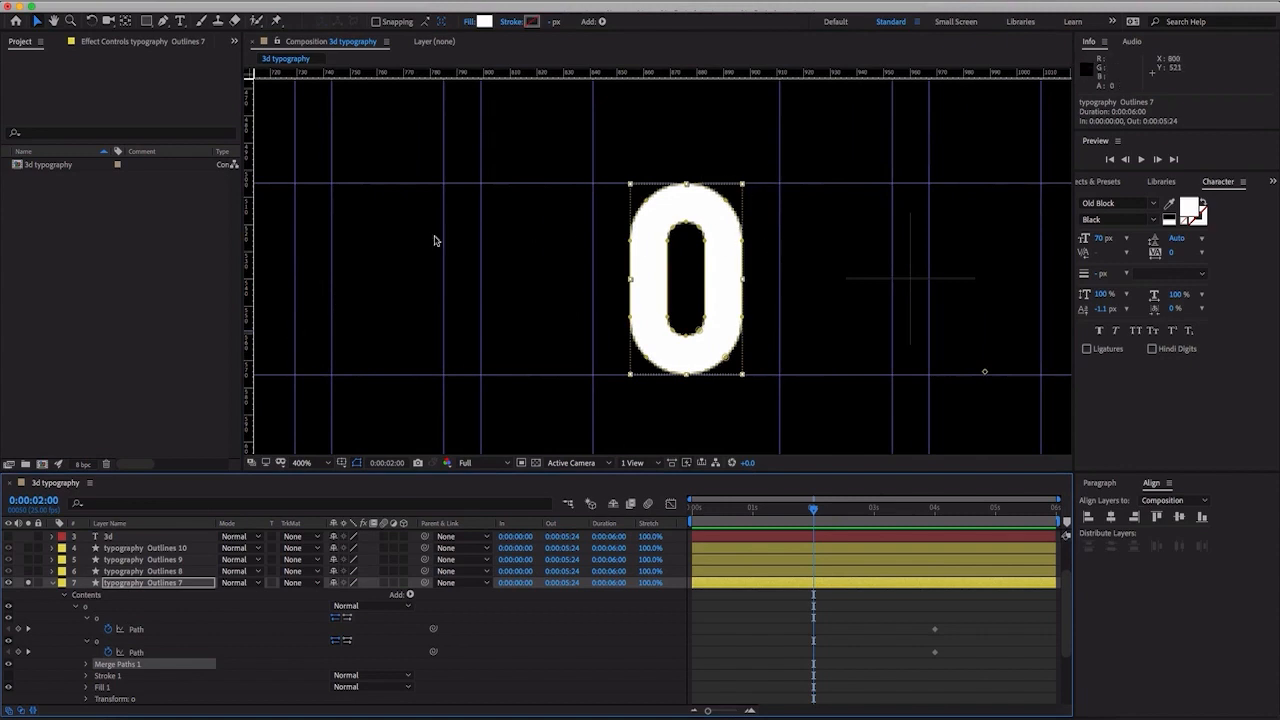
pyautogui.moveTo(254, 276); pyautogui.dragTo(631, 289)
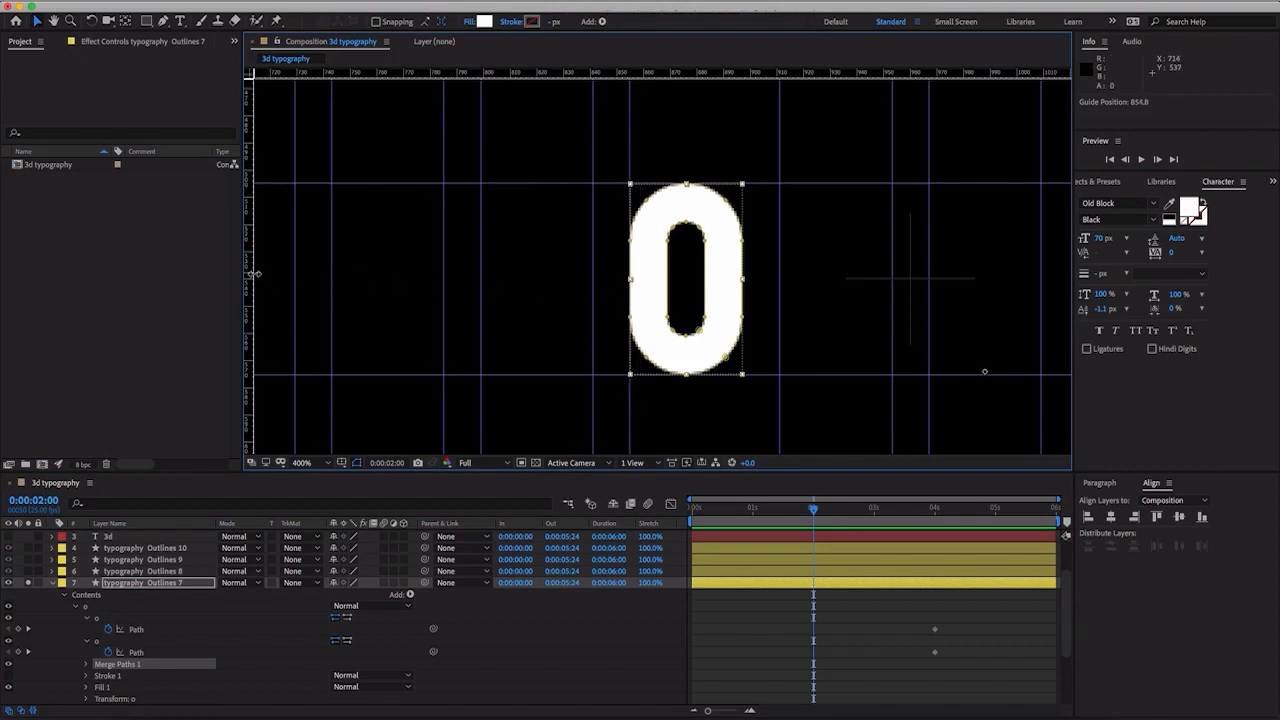
pyautogui.moveTo(249, 275); pyautogui.dragTo(579, 274)
pyautogui.moveTo(718, 286); pyautogui.dragTo(745, 289)
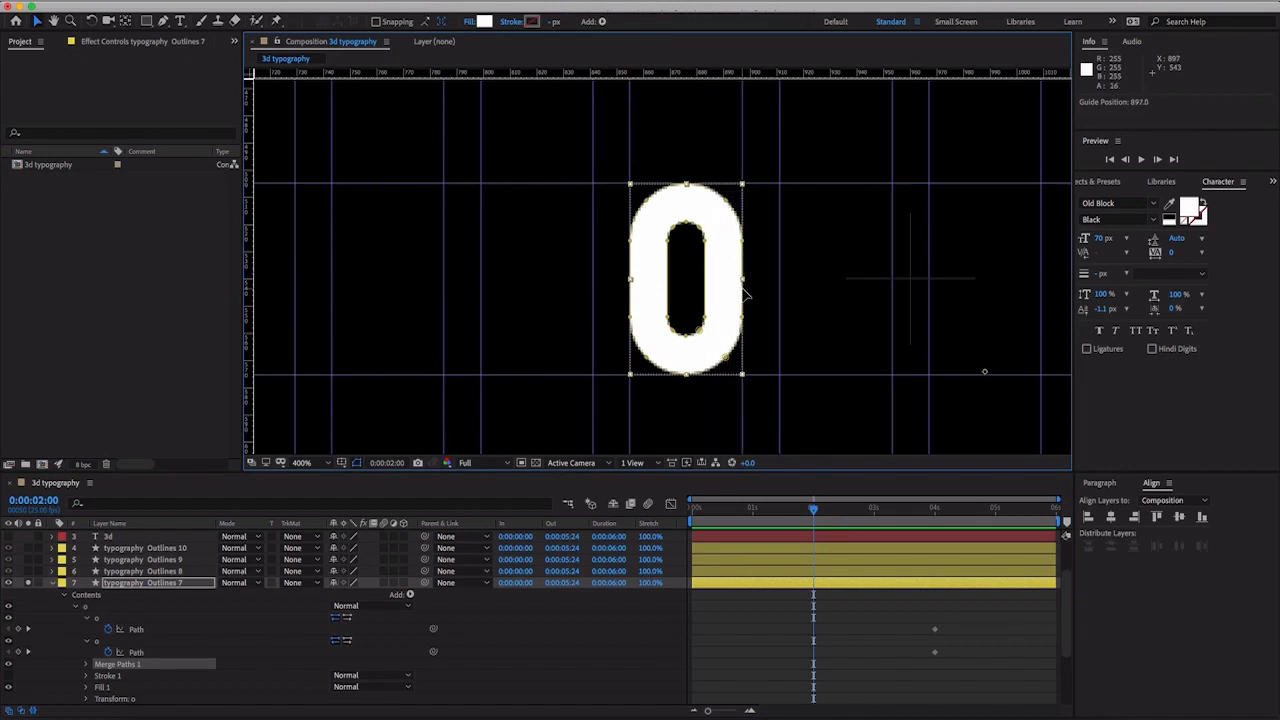
# - Keyframe both o Paths at 0:00:02:00 and move the outer path's two upper corner points out to the guide intersections
pyautogui.click(17, 628)
pyautogui.click(17, 651)
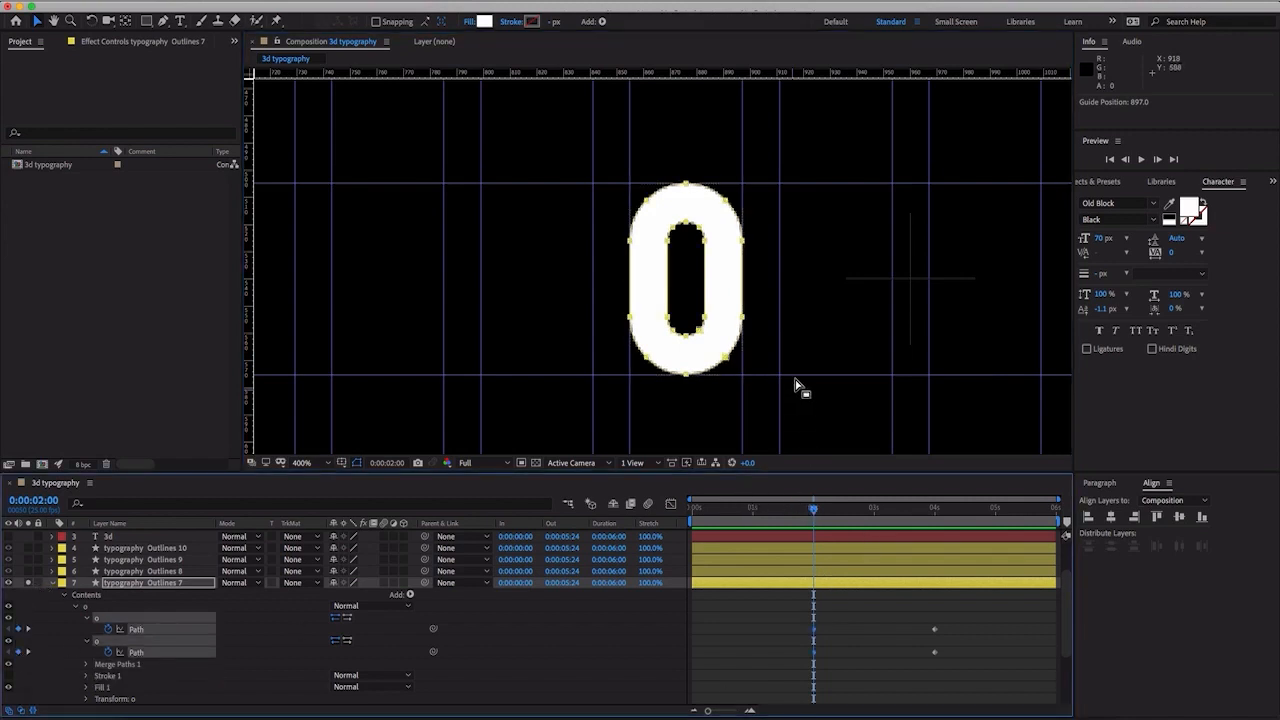
pyautogui.click(801, 335)
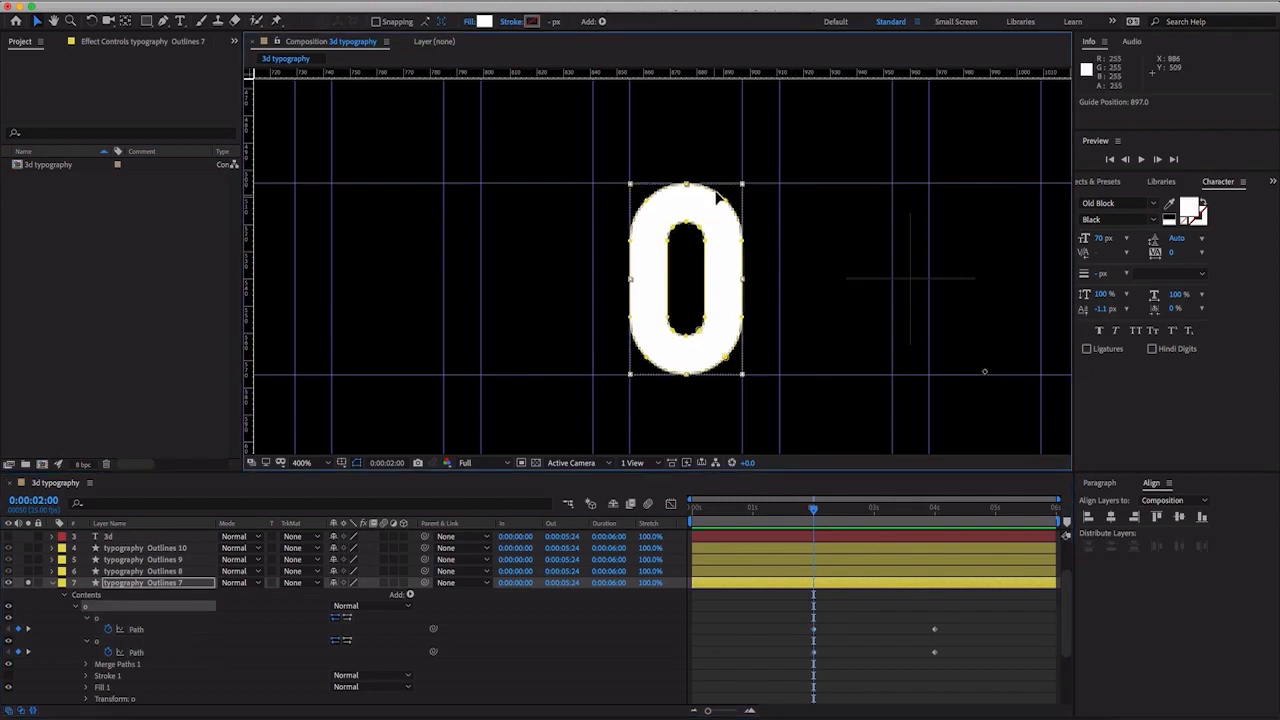
pyautogui.scroll(1, 717, 195)
pyautogui.moveTo(790, 134); pyautogui.dragTo(821, 100)
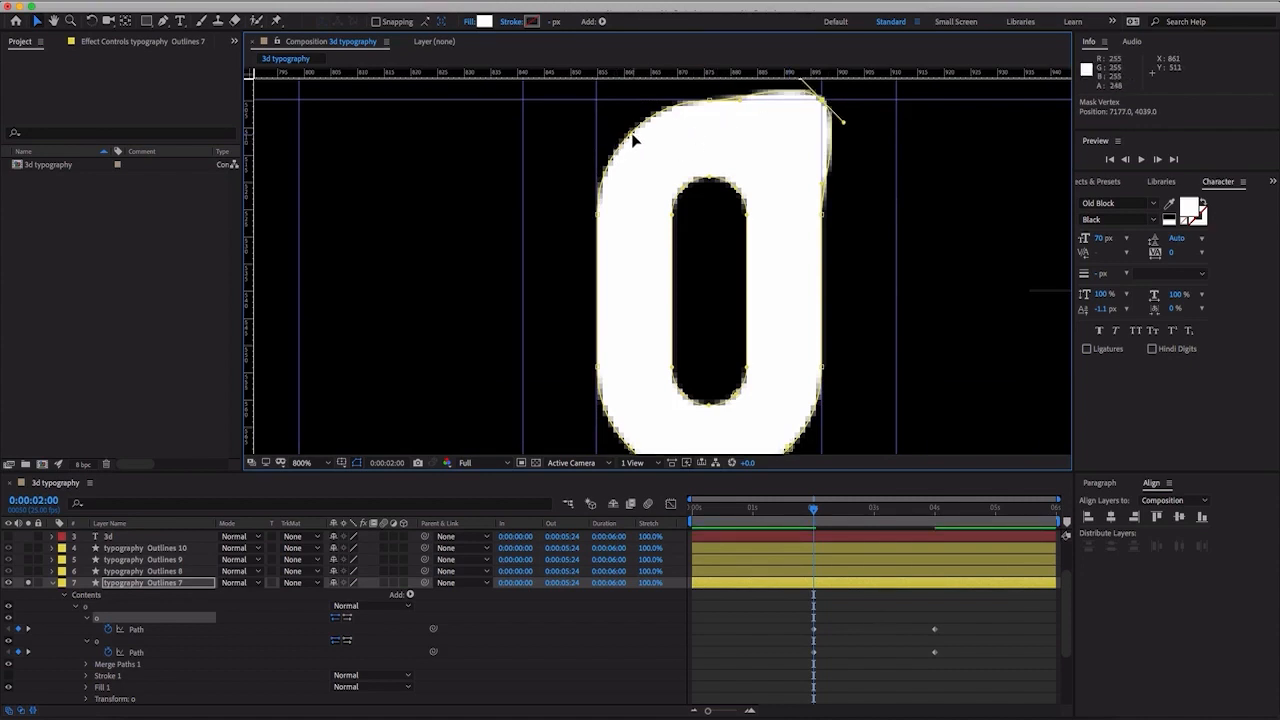
pyautogui.moveTo(634, 138); pyautogui.dragTo(602, 101)
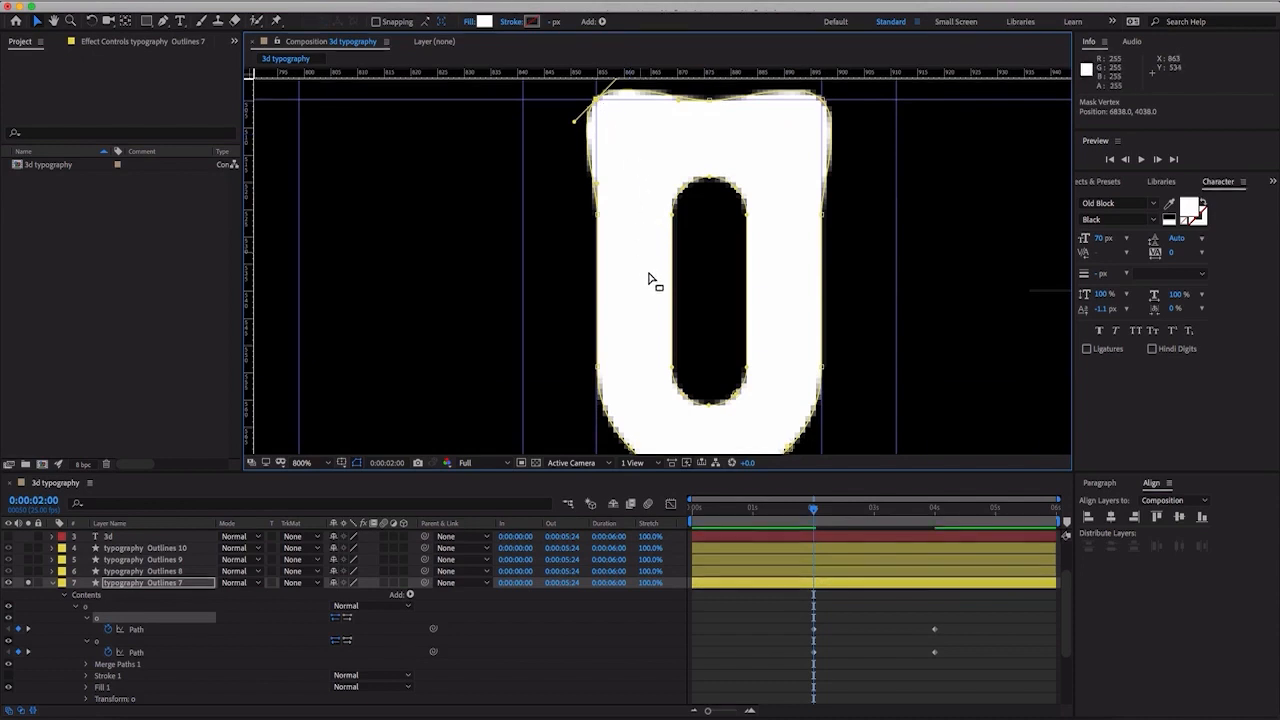
# - Retract the curve handles on the outer path's upper corners and square its two lower corners out to the guide intersections
pyautogui.press(',')
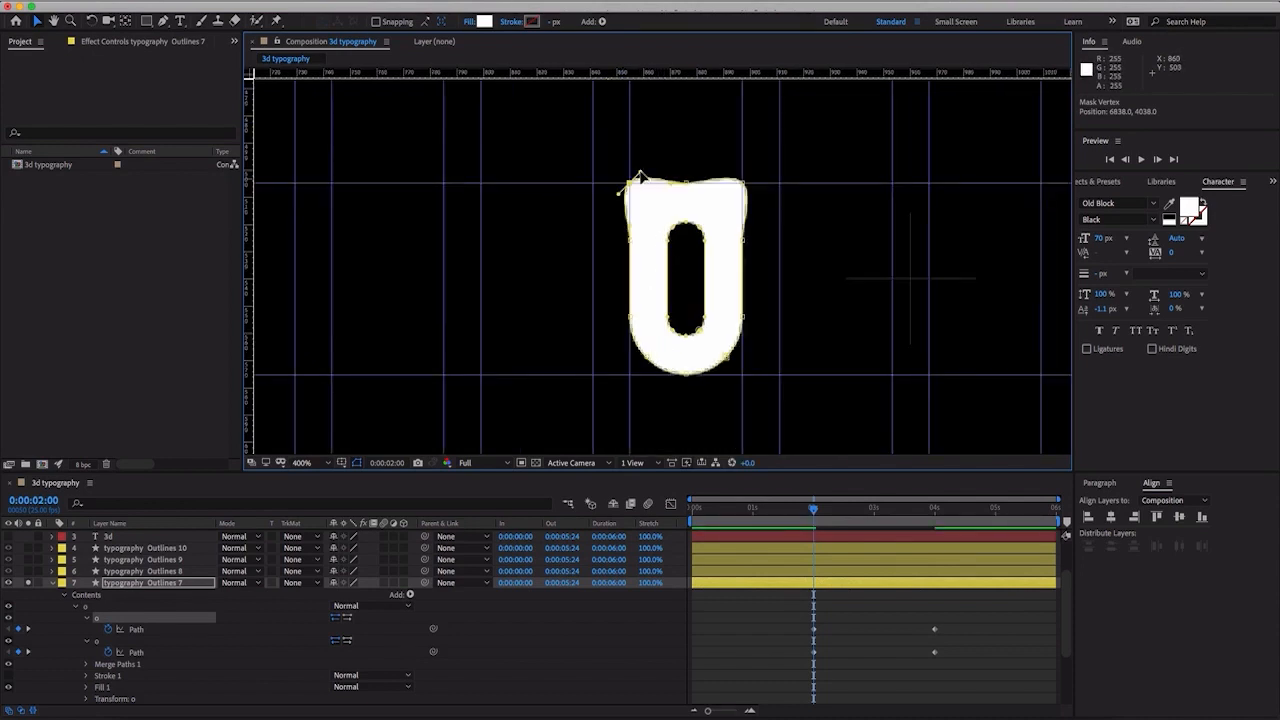
pyautogui.moveTo(637, 175); pyautogui.dragTo(628, 183)
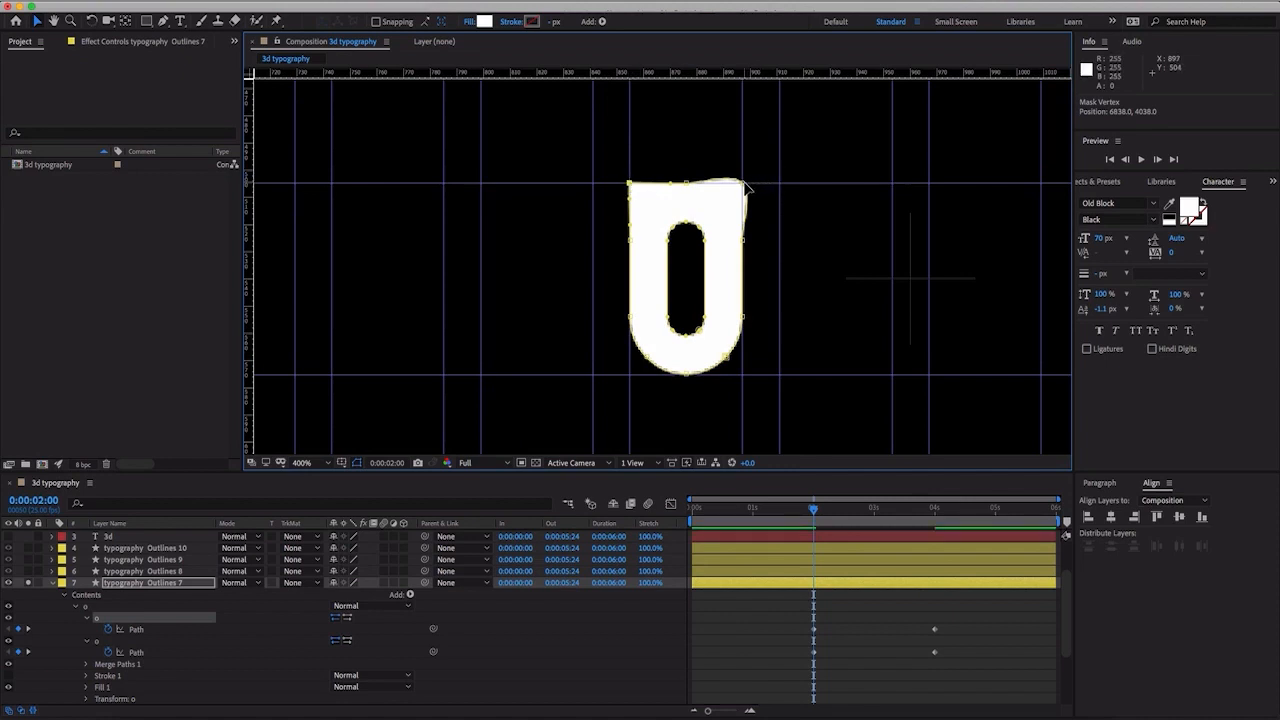
pyautogui.moveTo(733, 177); pyautogui.dragTo(743, 186)
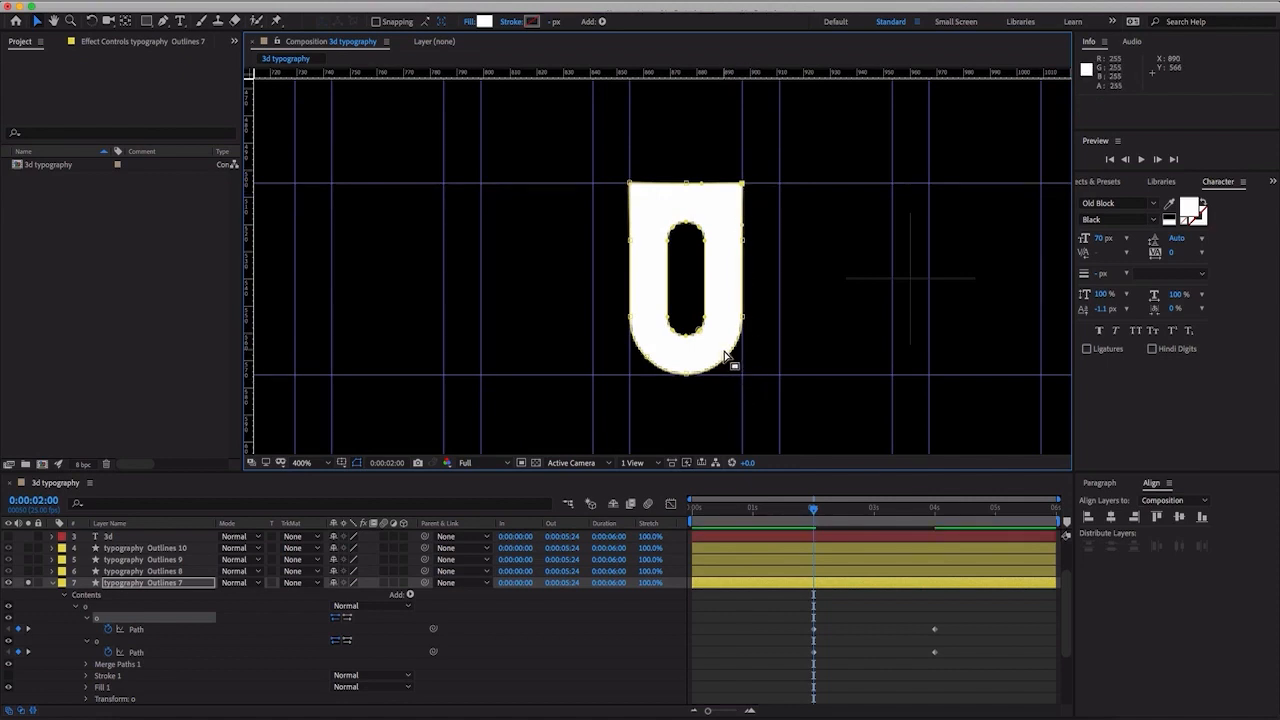
pyautogui.moveTo(727, 362); pyautogui.dragTo(743, 376)
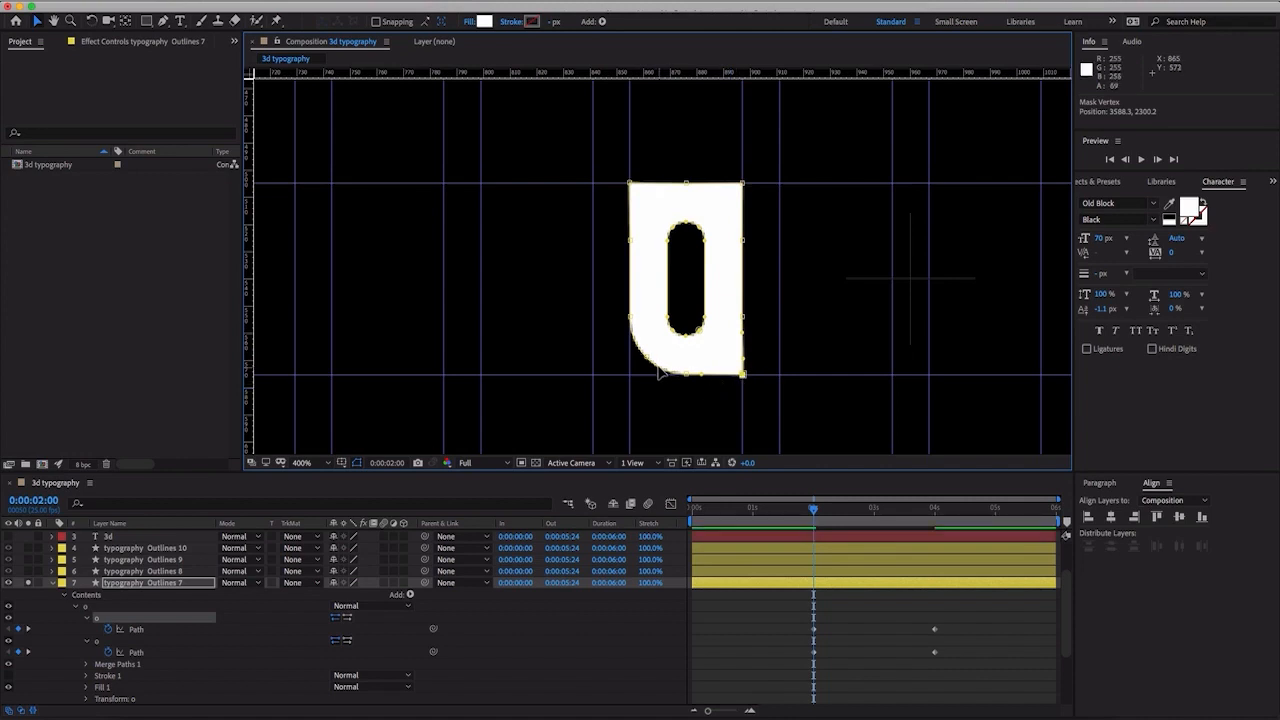
pyautogui.moveTo(648, 368); pyautogui.dragTo(626, 377)
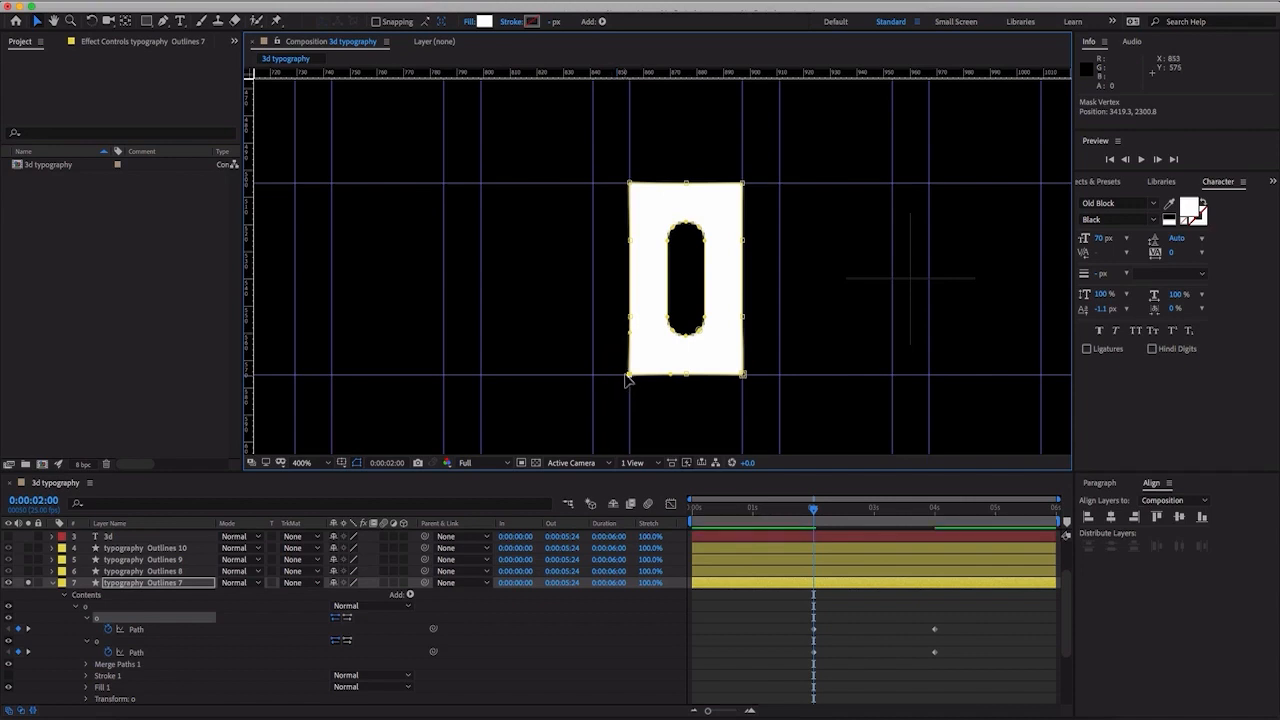
# - Narrow the O's inner Path to about 10.7% width at 0:00:02:00 to close the hole into a solid block
pyautogui.click(136, 663)
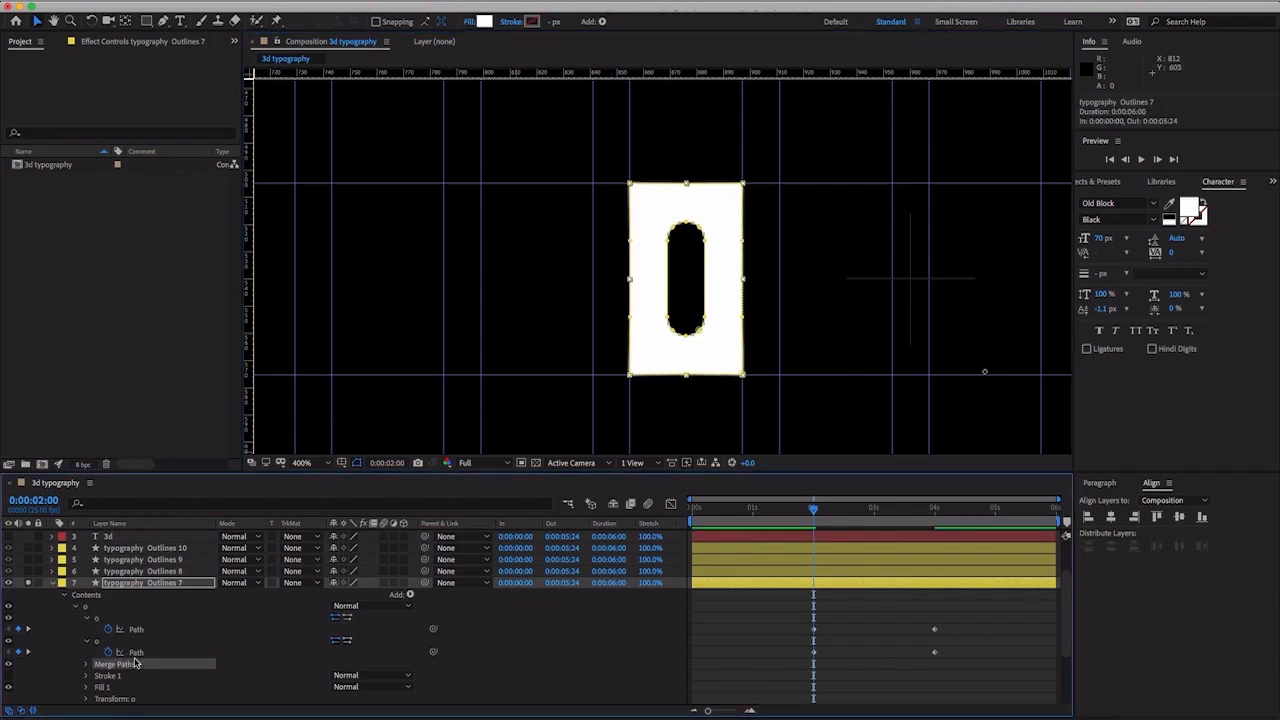
pyautogui.click(137, 653)
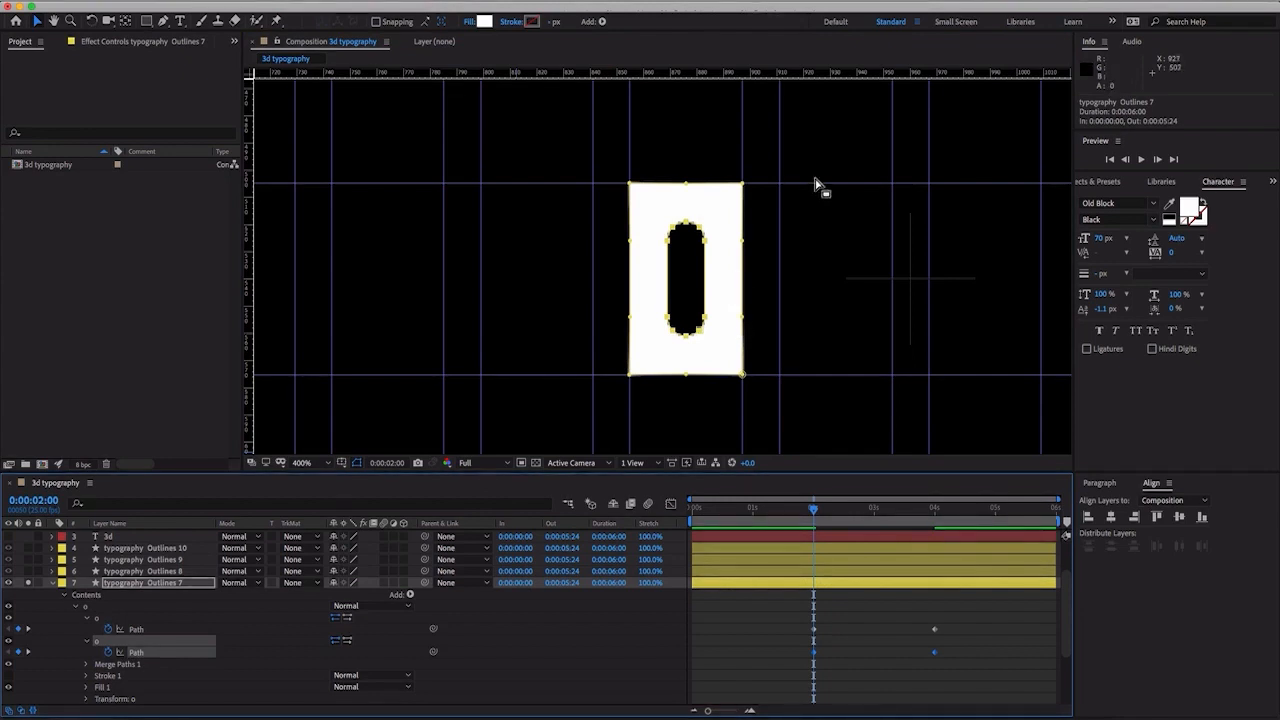
pyautogui.doubleClick(688, 228)
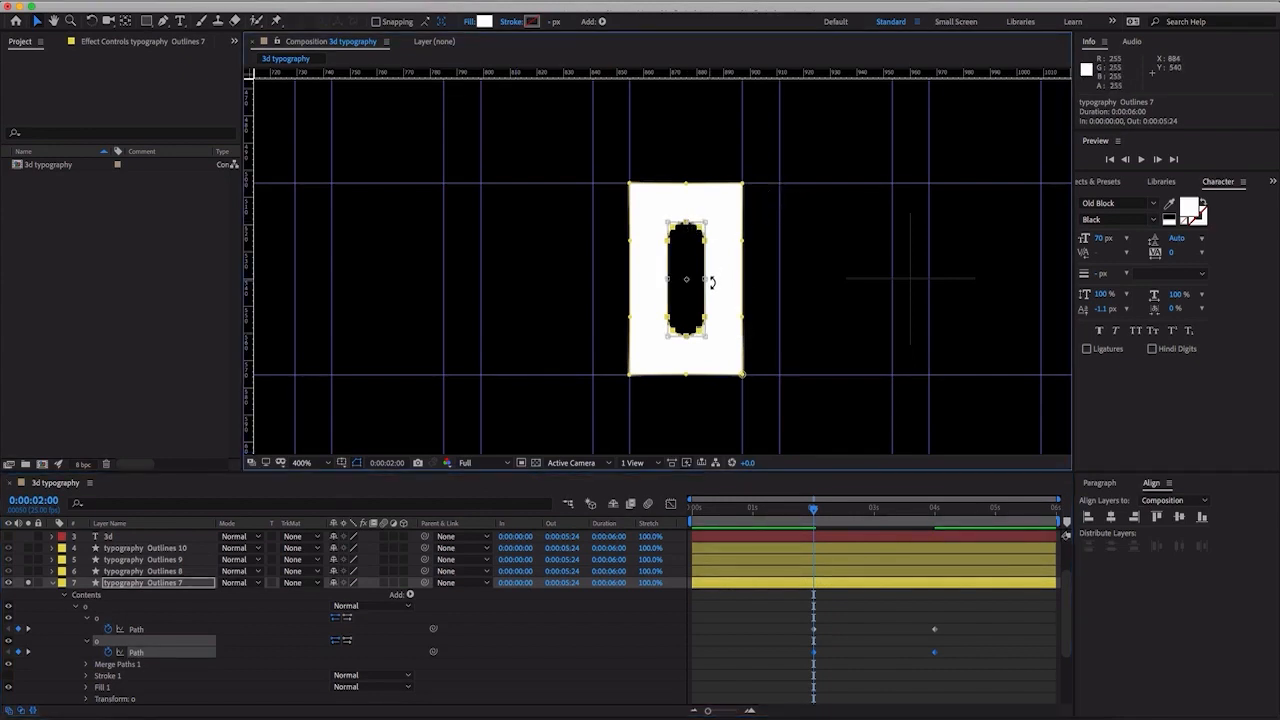
pyautogui.moveTo(709, 281); pyautogui.dragTo(665, 285)
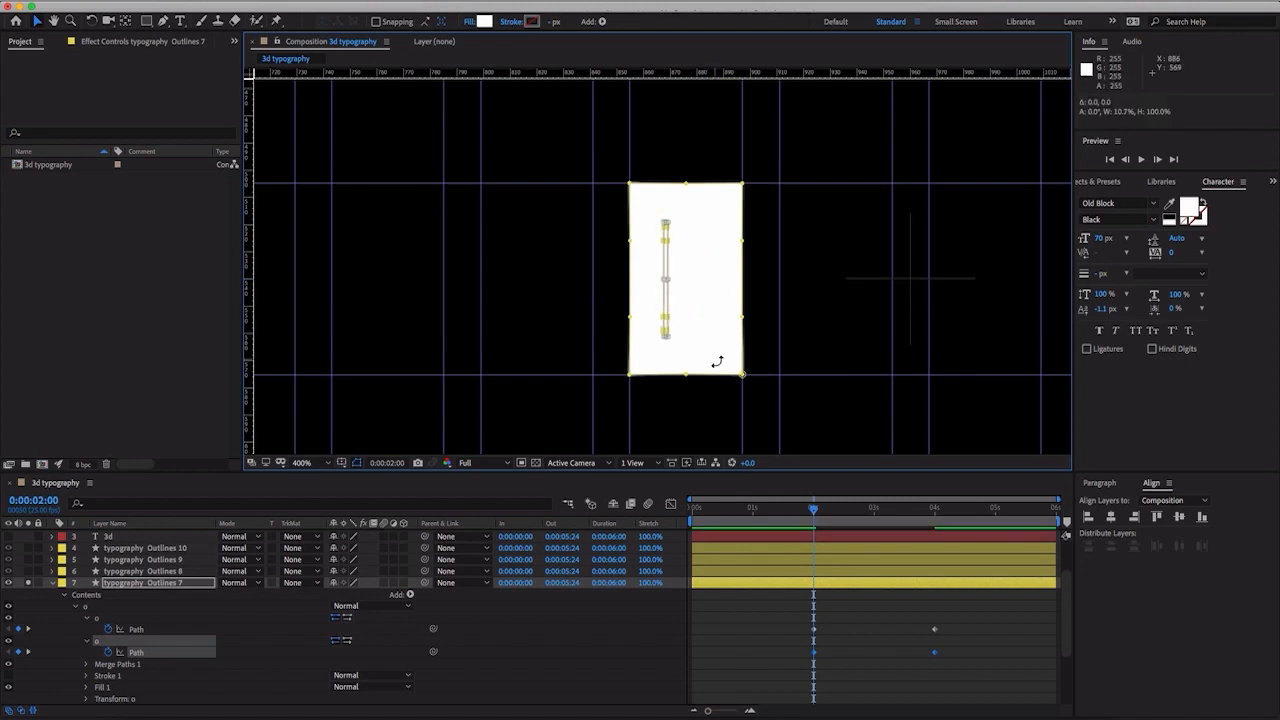
# - At 0:00:00:00, flatten both o Paths together onto the baseline guide, to about 0.2% height
pyautogui.moveTo(818, 512); pyautogui.dragTo(567, 505)
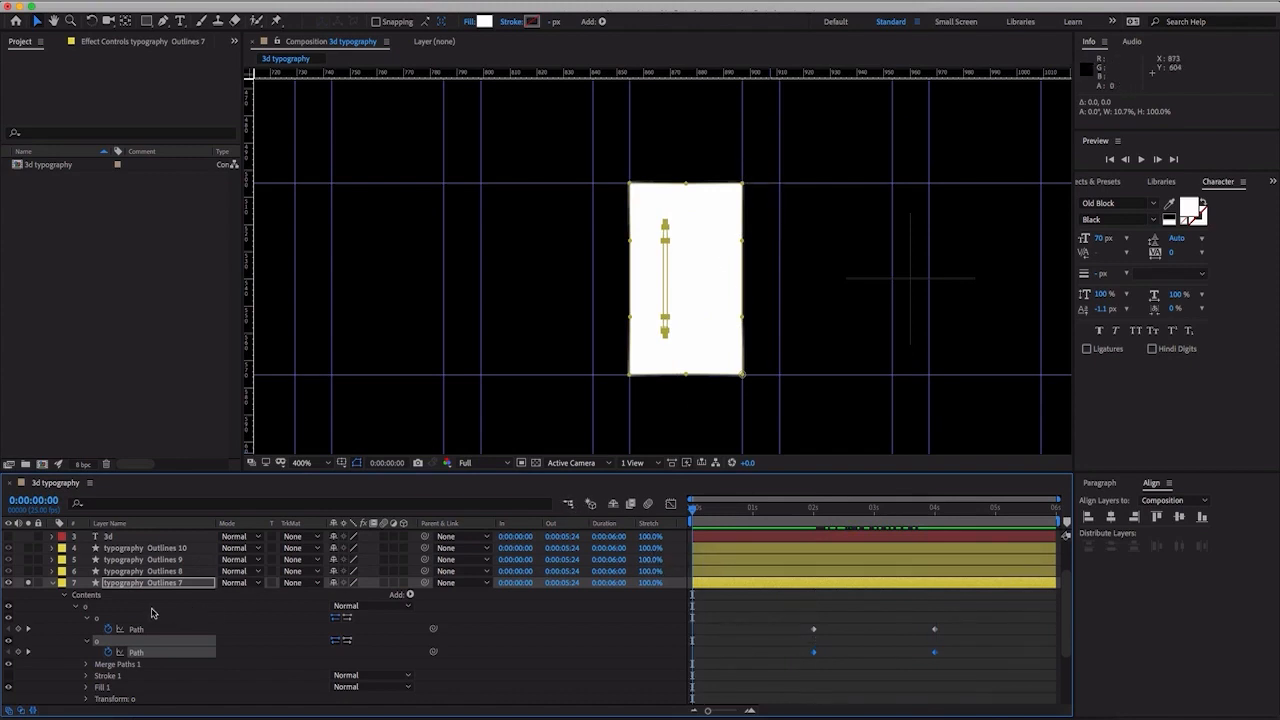
pyautogui.click(142, 628)
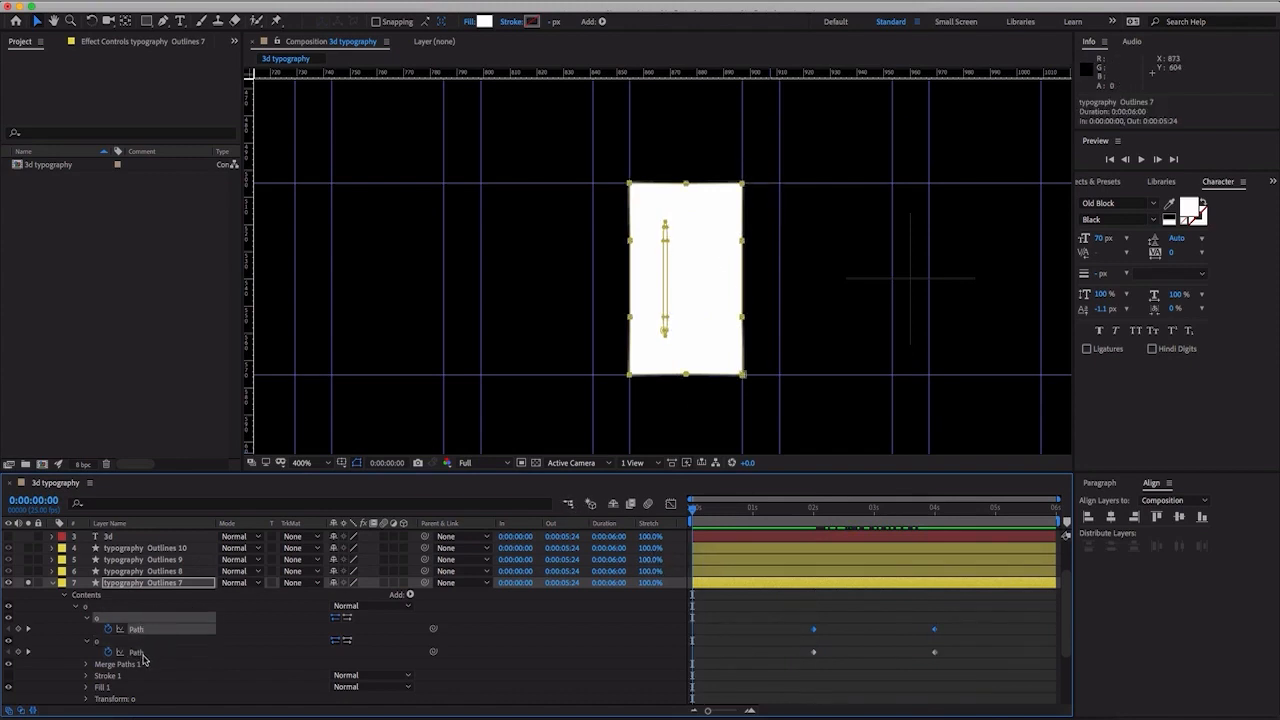
pyautogui.keyDown('shift'); pyautogui.click(142, 656); pyautogui.keyUp('shift')
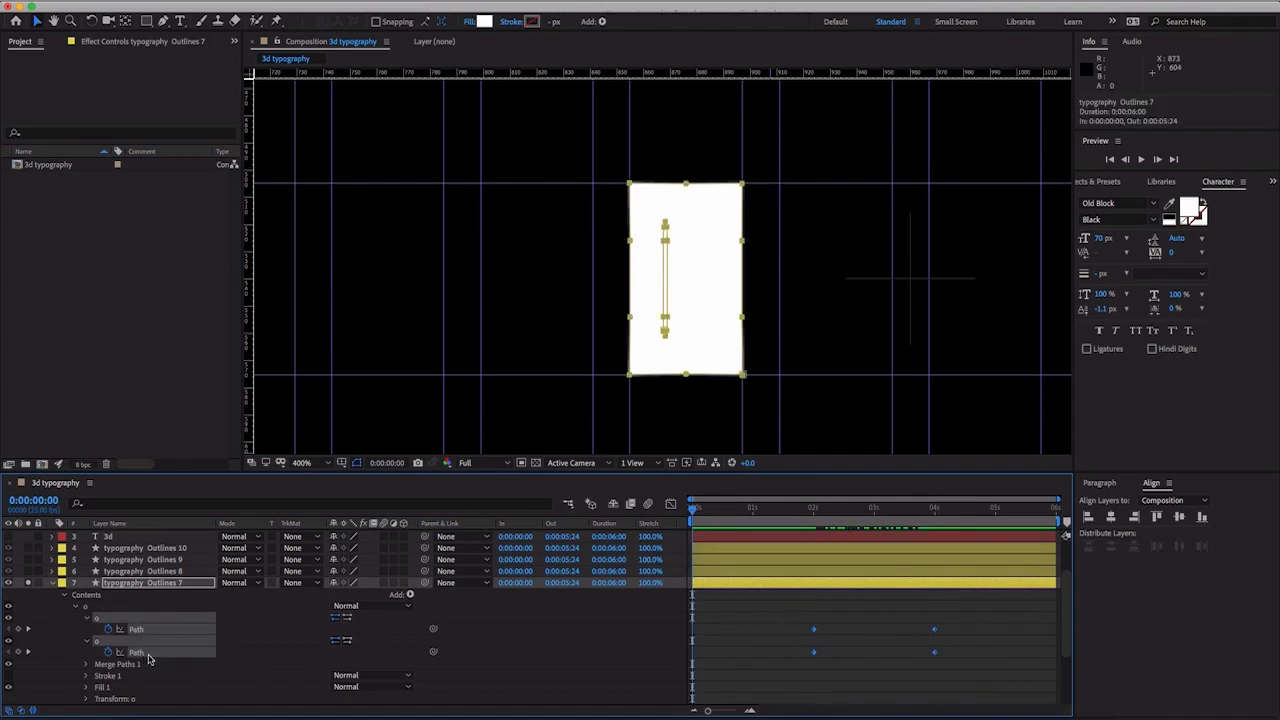
pyautogui.doubleClick(745, 184)
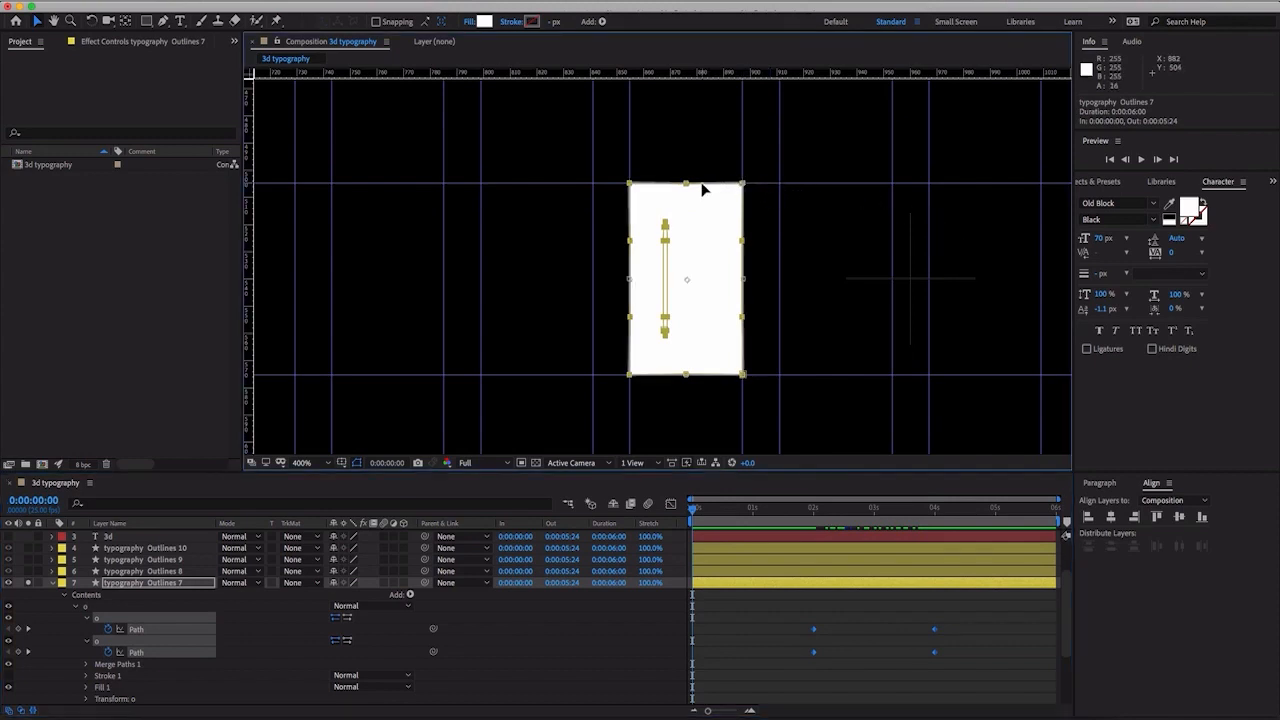
pyautogui.moveTo(686, 184); pyautogui.dragTo(679, 386)
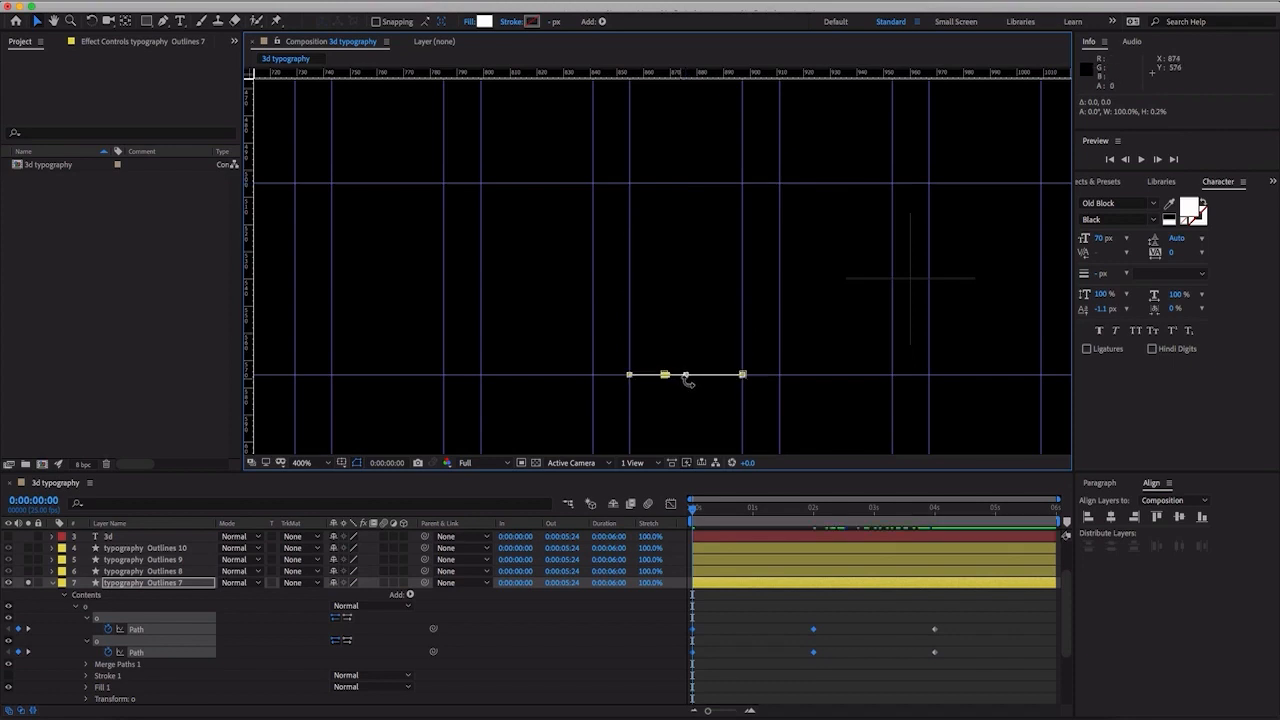
# - Turn off solo for typography Outlines 7, preview the O animating with the other letters, and return to 0:00:00:00
pyautogui.moveTo(715, 519); pyautogui.dragTo(821, 404)
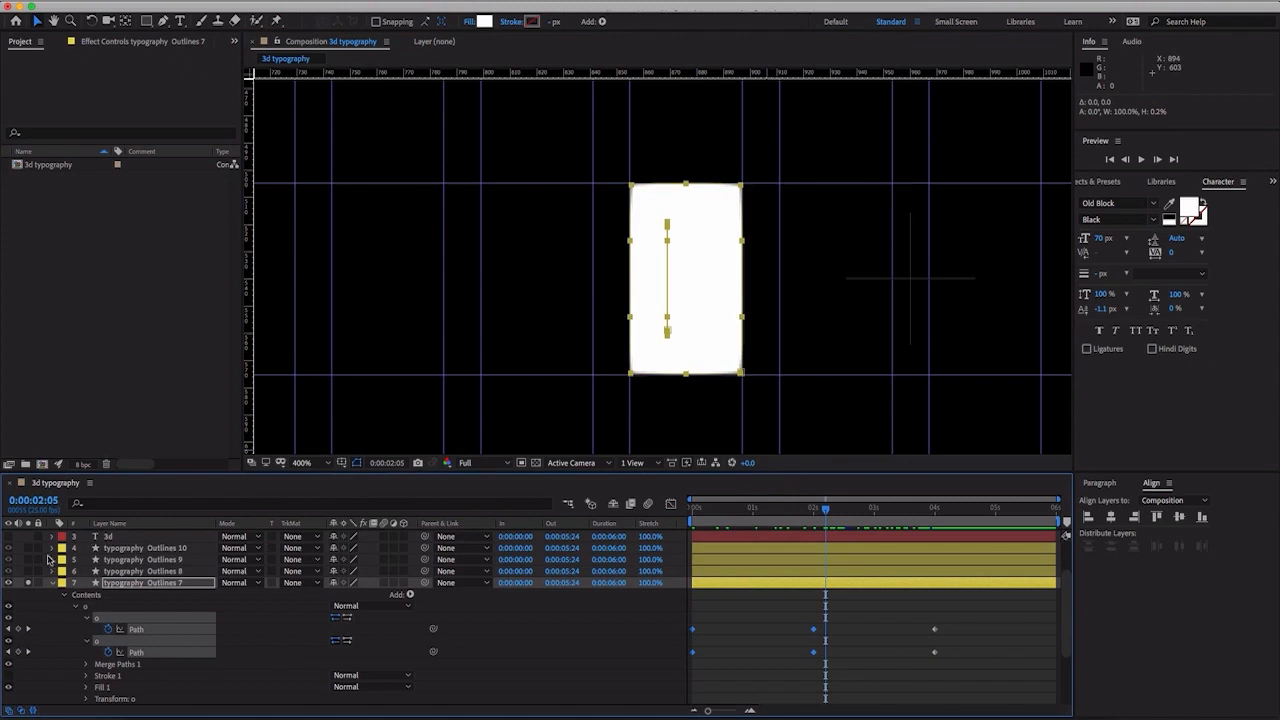
pyautogui.click(26, 583)
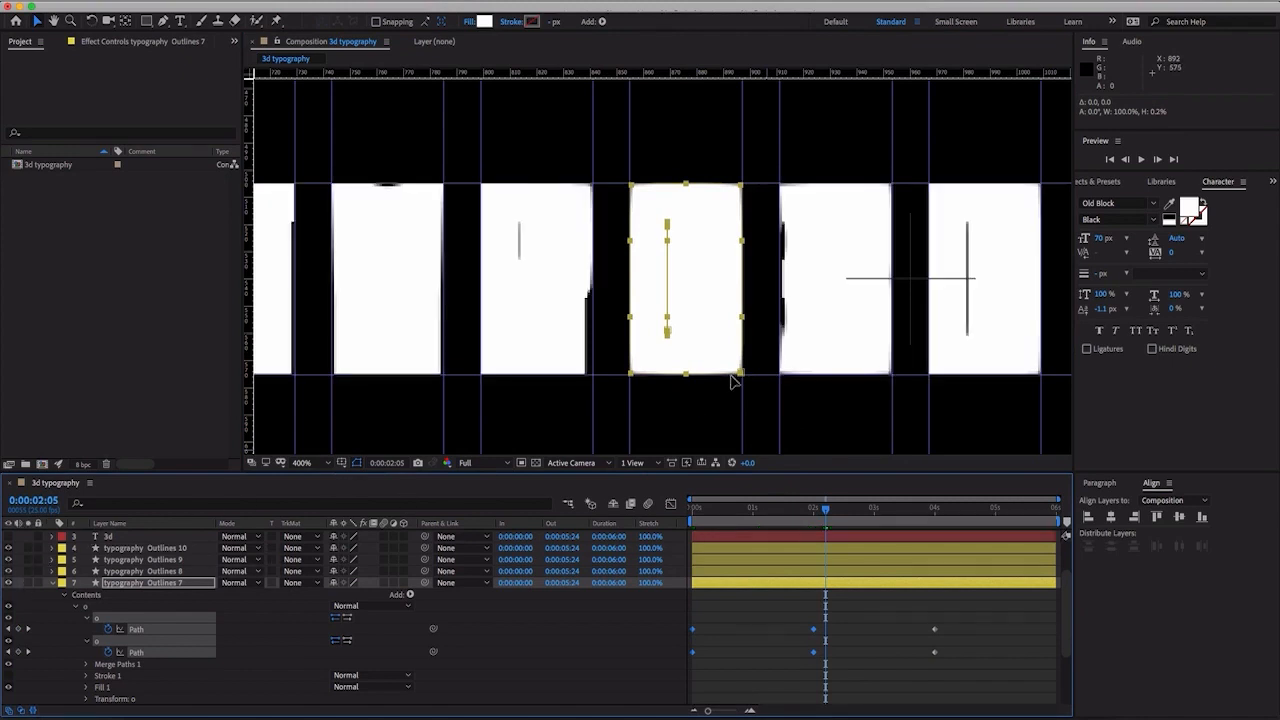
pyautogui.press(',')
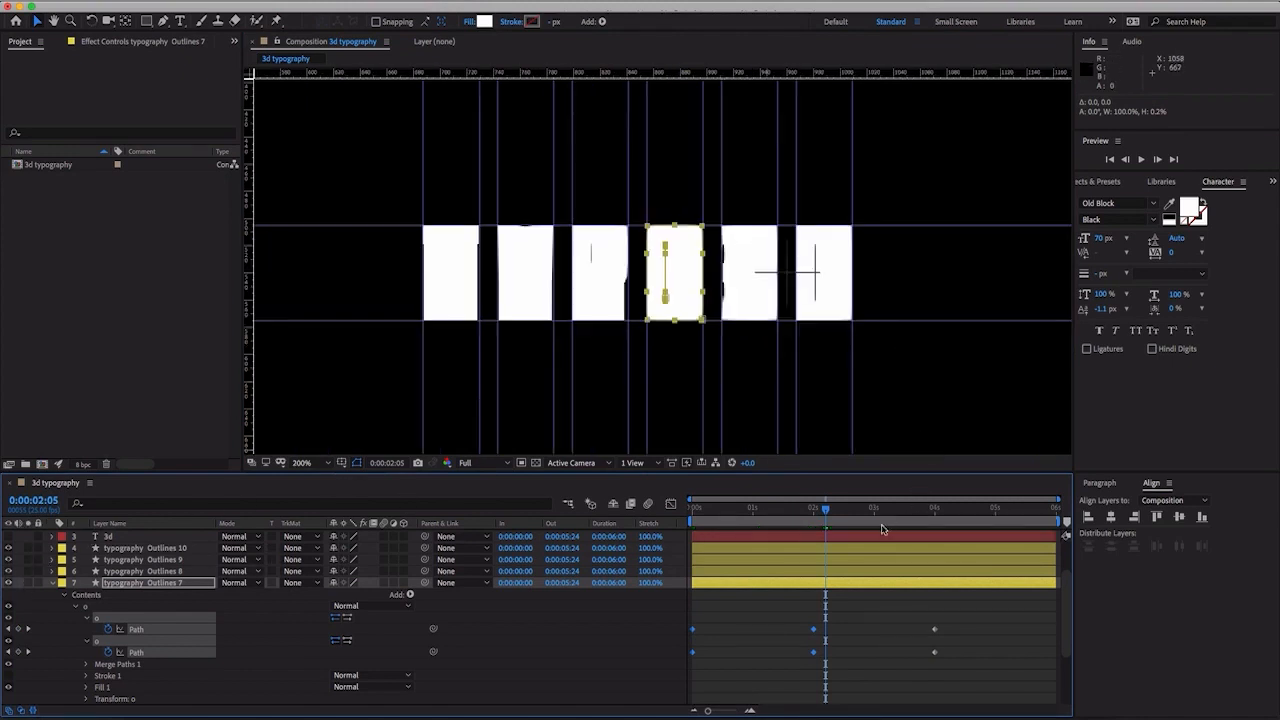
pyautogui.press('space')
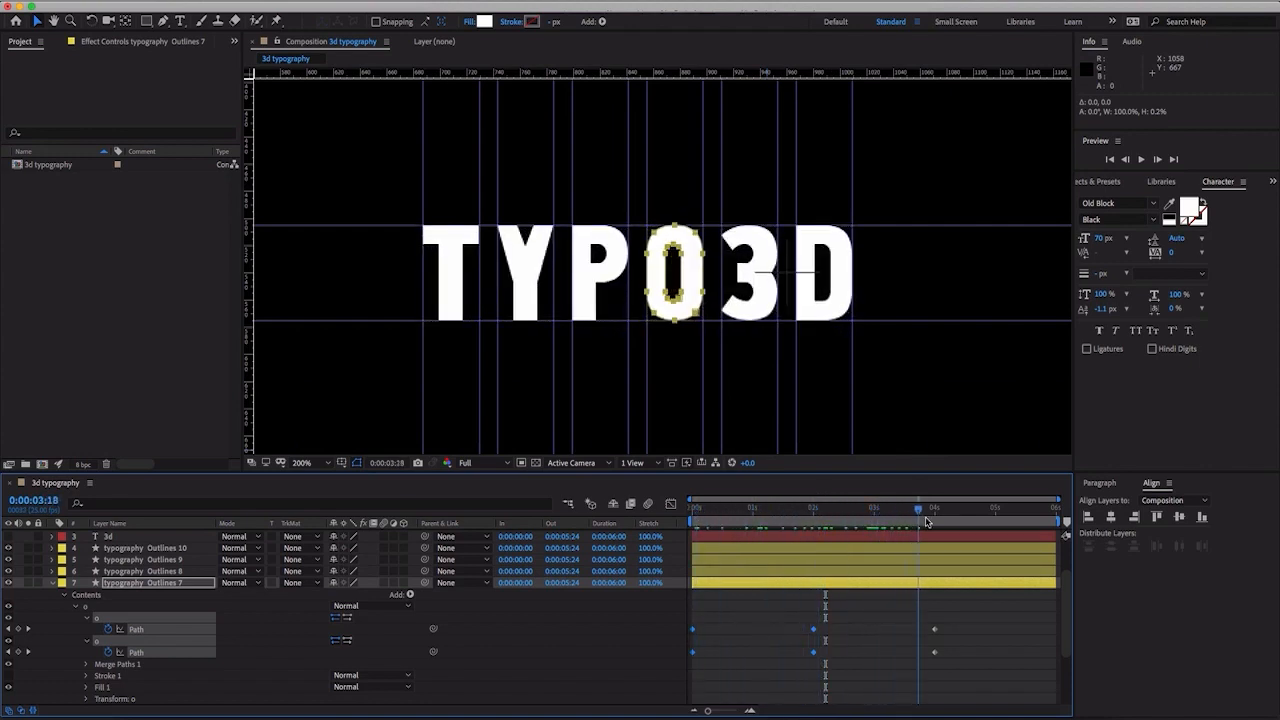
pyautogui.moveTo(935, 521); pyautogui.dragTo(783, 512)
pyautogui.press('Home')
# - Show and solo typography Outlines 6 and expand its contents to list the letter groups
pyautogui.scroll(-3, 777, 606)
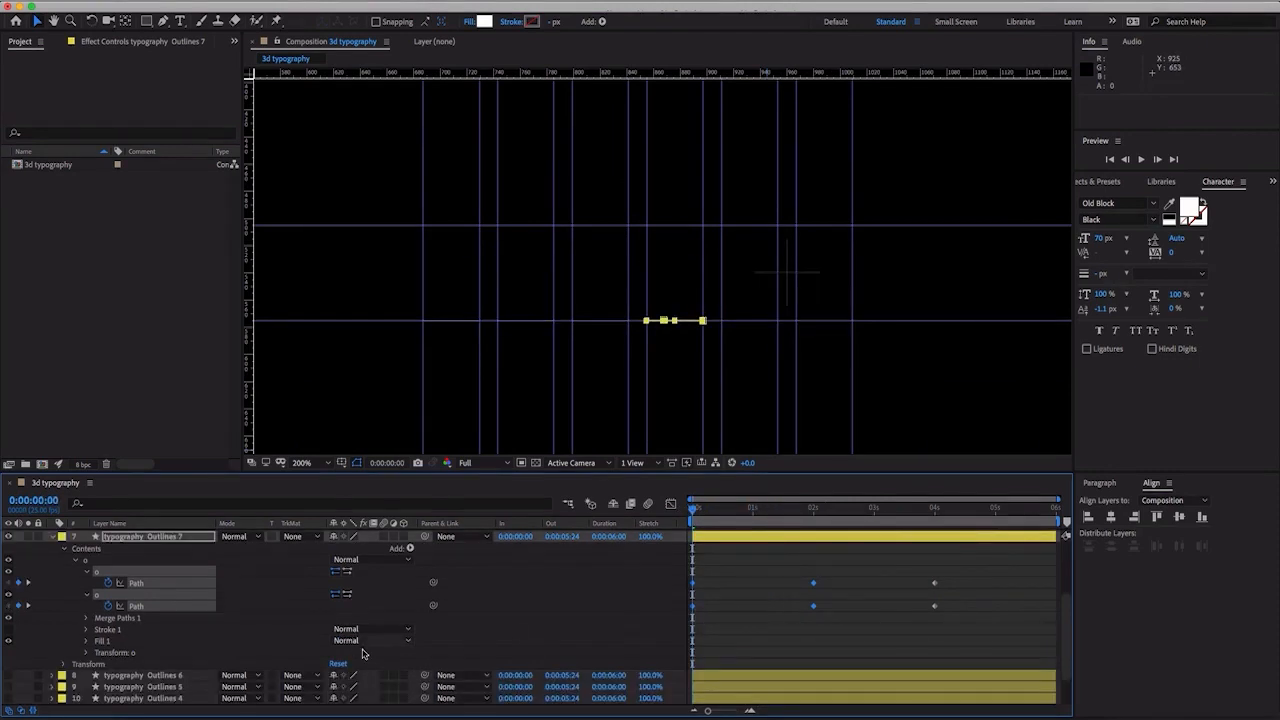
pyautogui.click(164, 677)
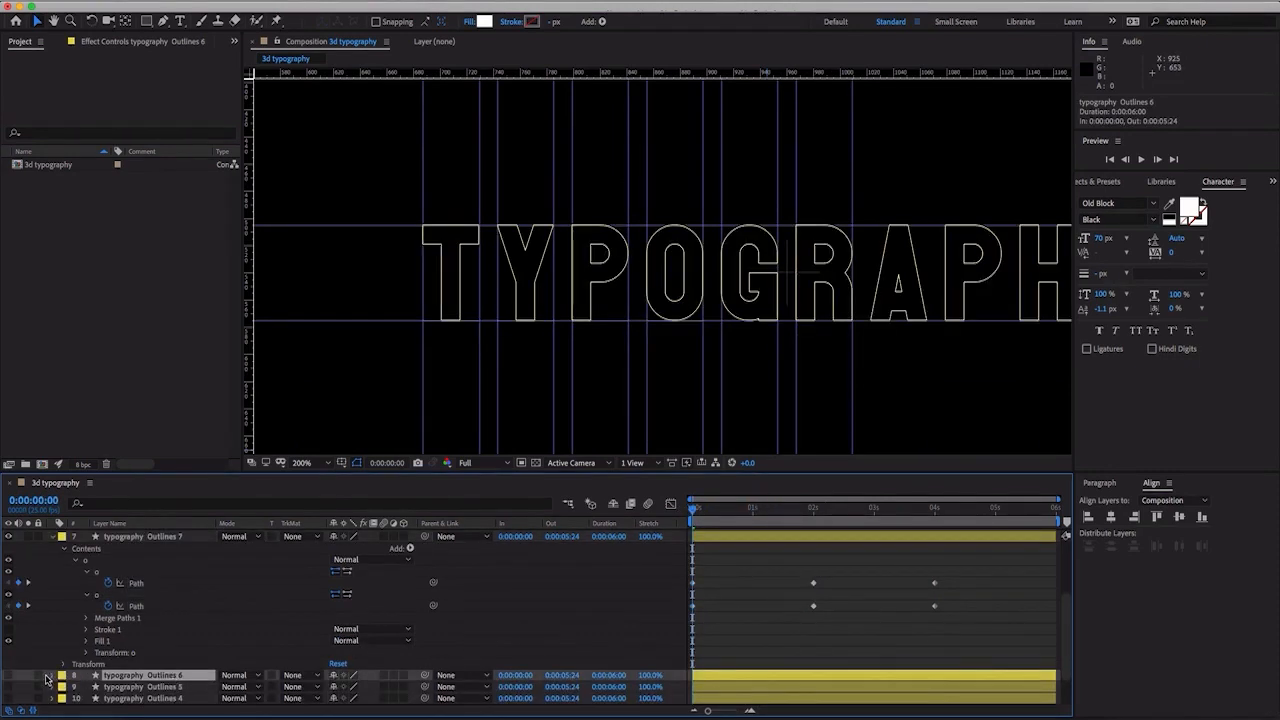
pyautogui.click(9, 676)
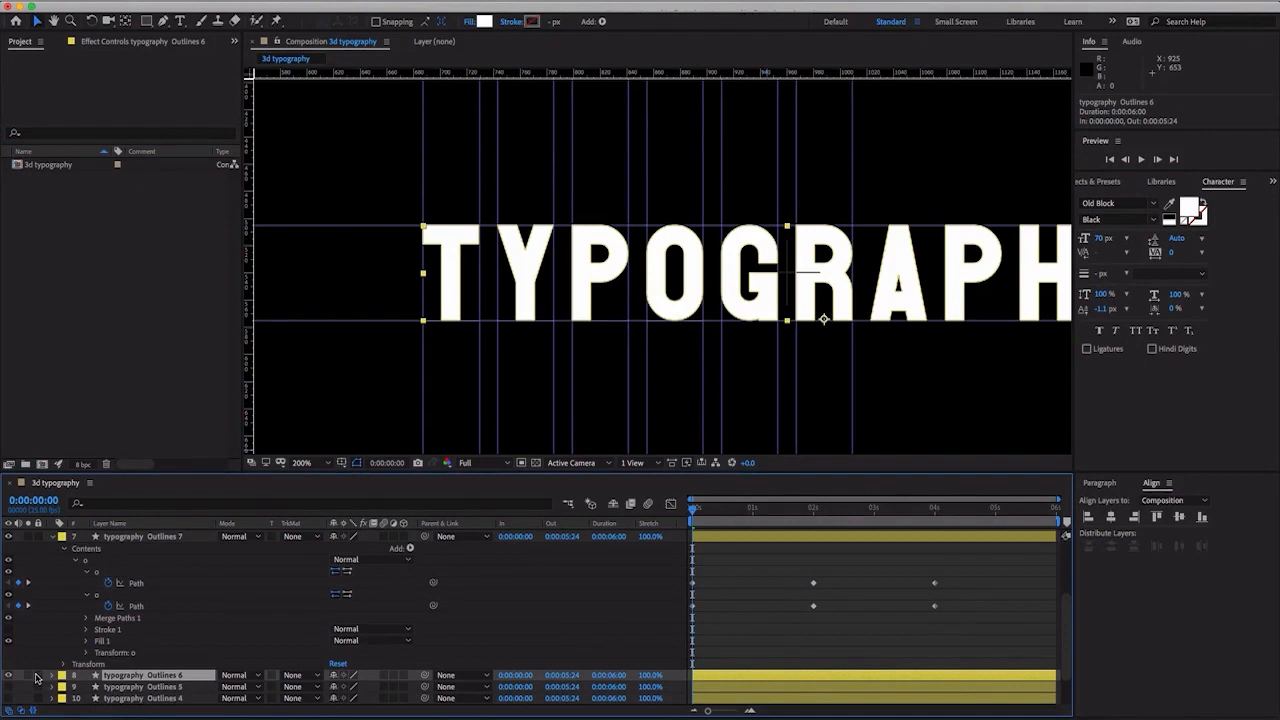
pyautogui.press('F2')
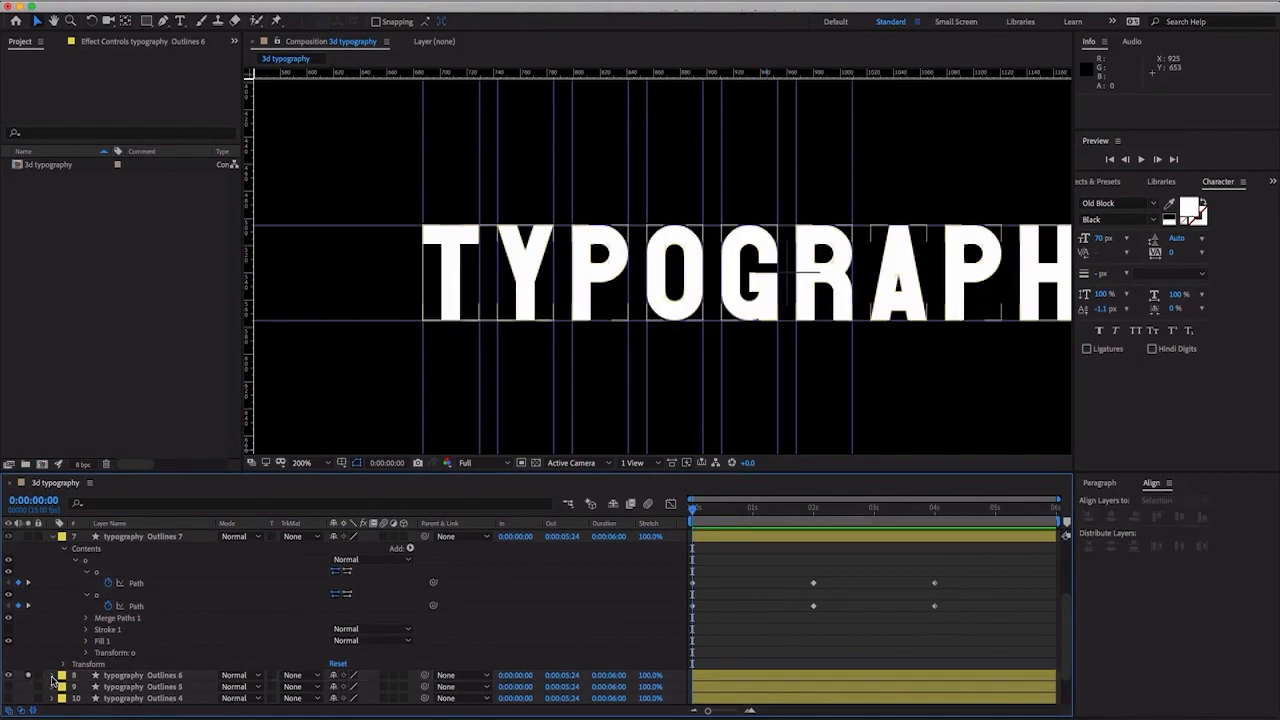
pyautogui.click(52, 676)
pyautogui.scroll(-3, 52, 640)
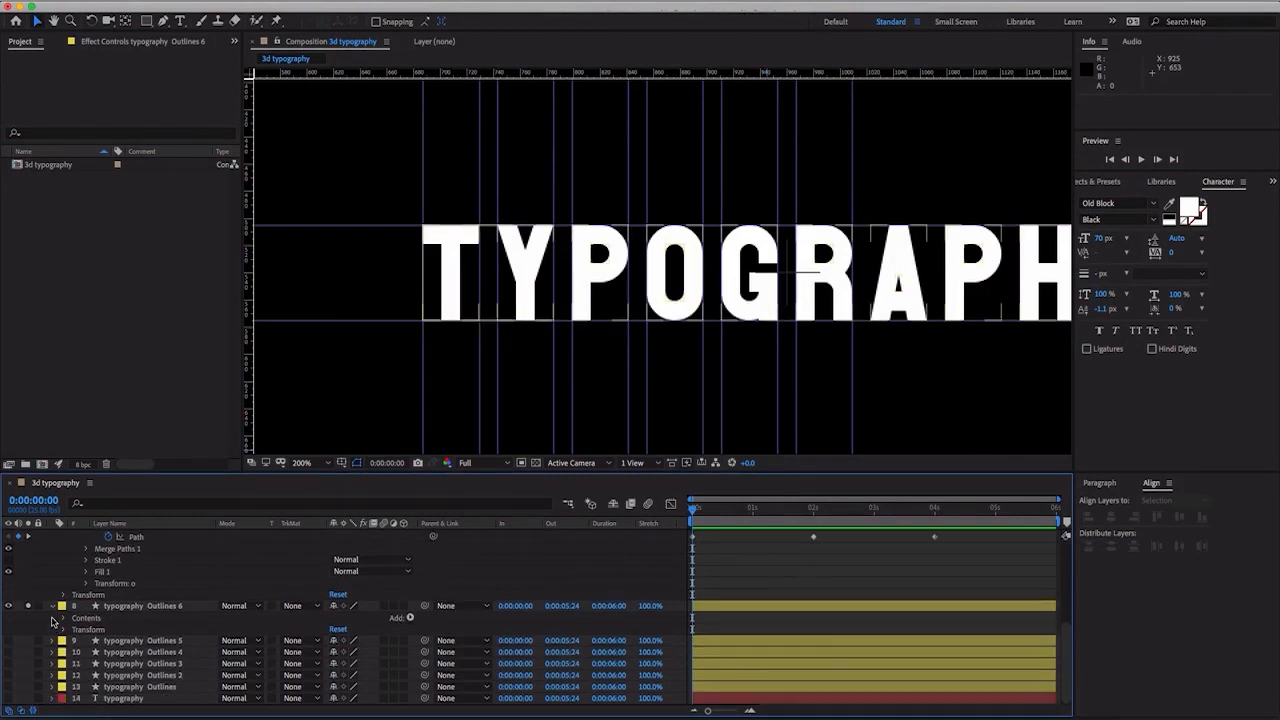
pyautogui.click(62, 620)
pyautogui.scroll(-1, 68, 625)
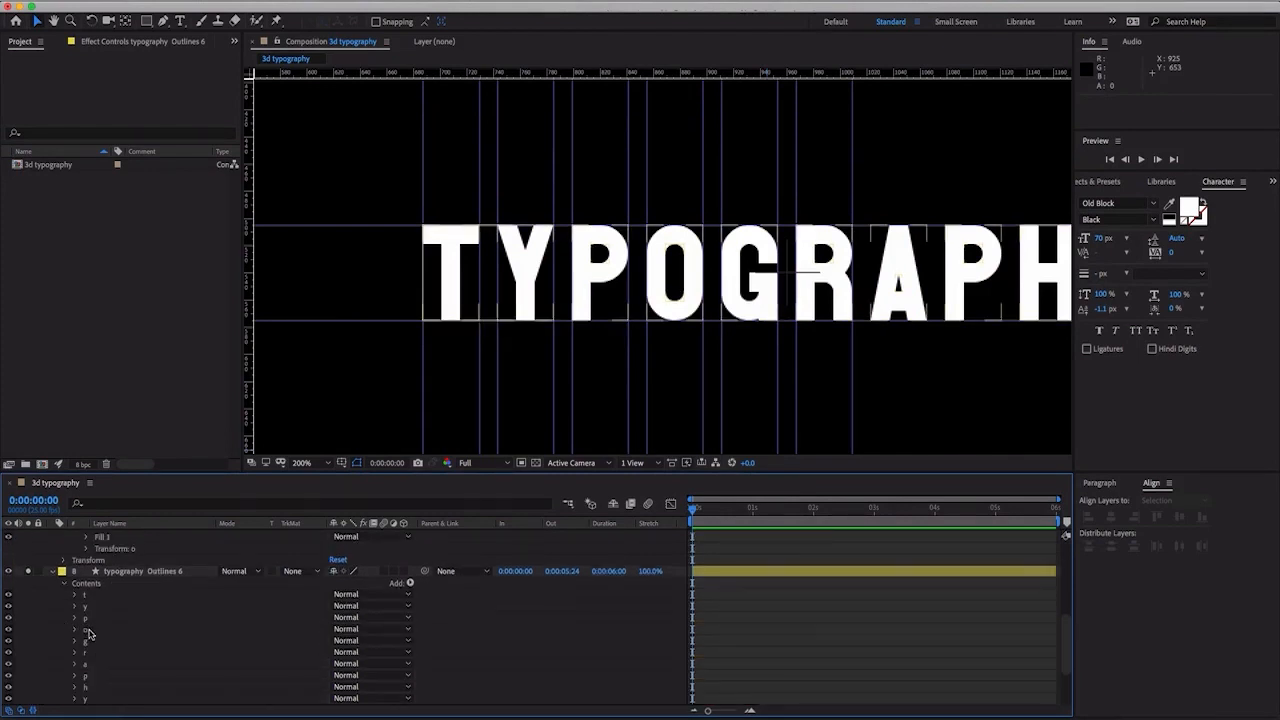
# - Delete every letter group except g from the contents of typography Outlines 6
pyautogui.click(100, 638)
pyautogui.click(100, 629)
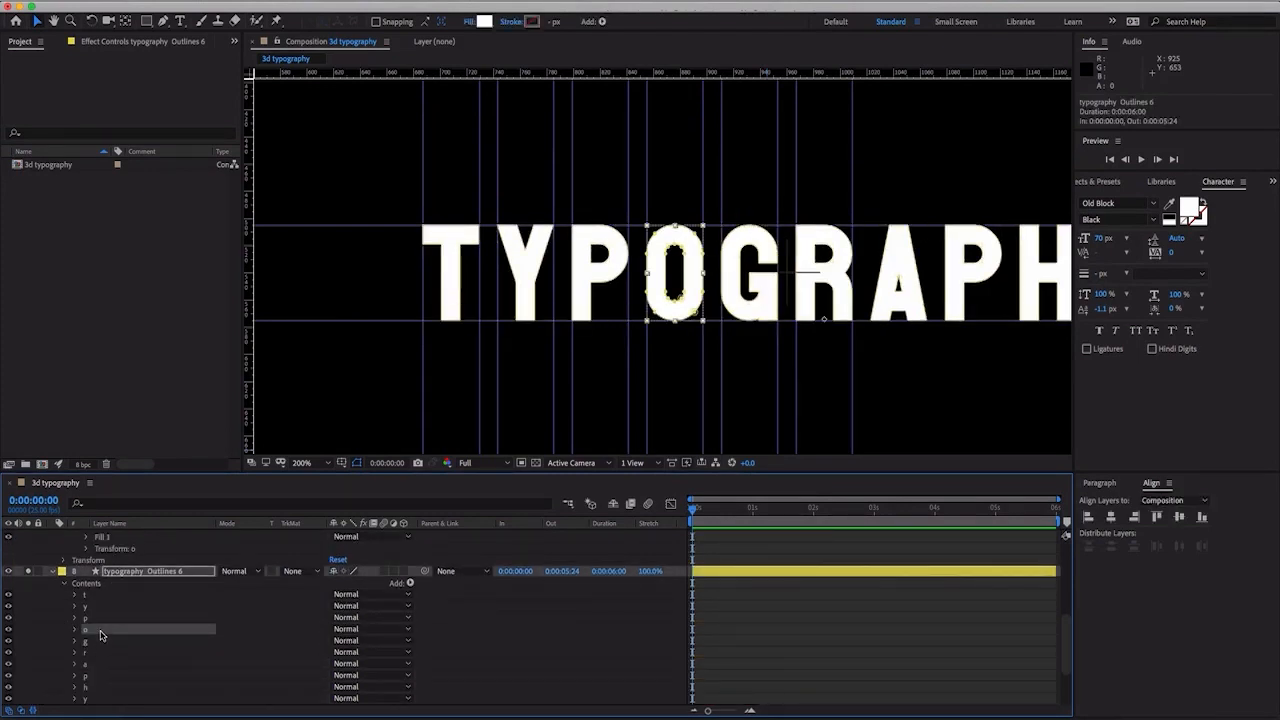
pyautogui.keyDown('shift'); pyautogui.click(110, 596); pyautogui.keyUp('shift')
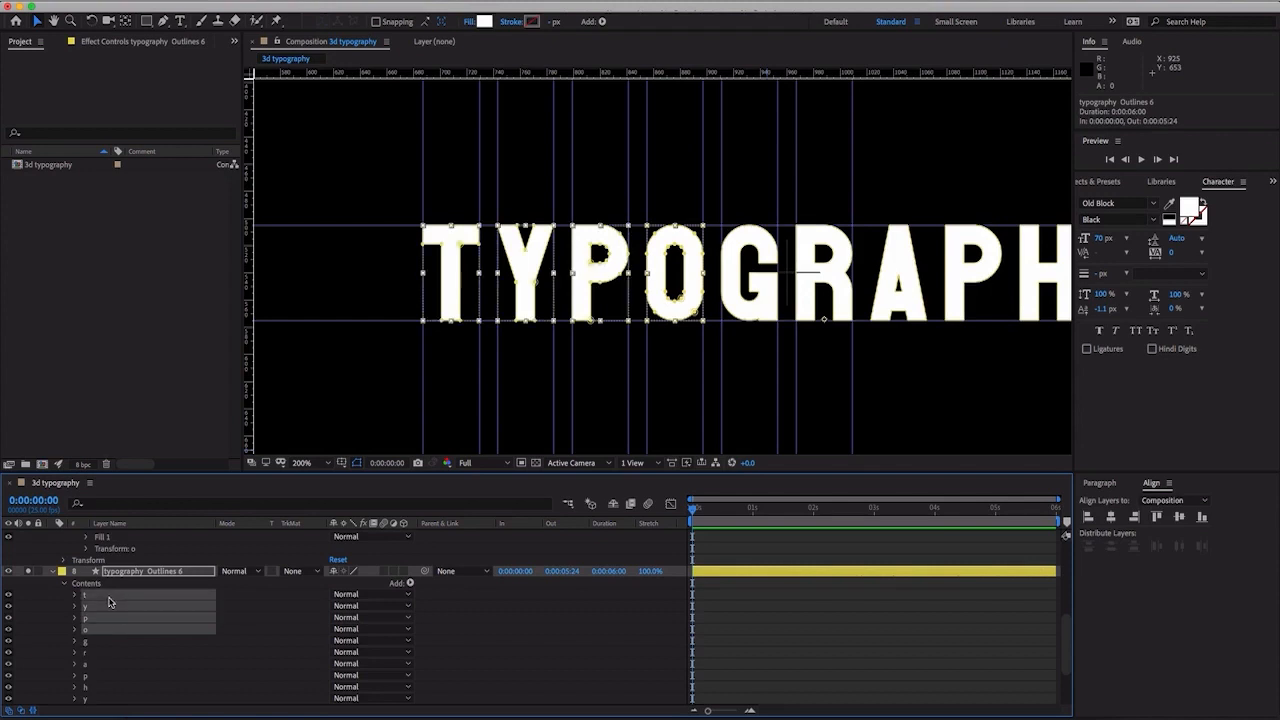
pyautogui.press('Delete')
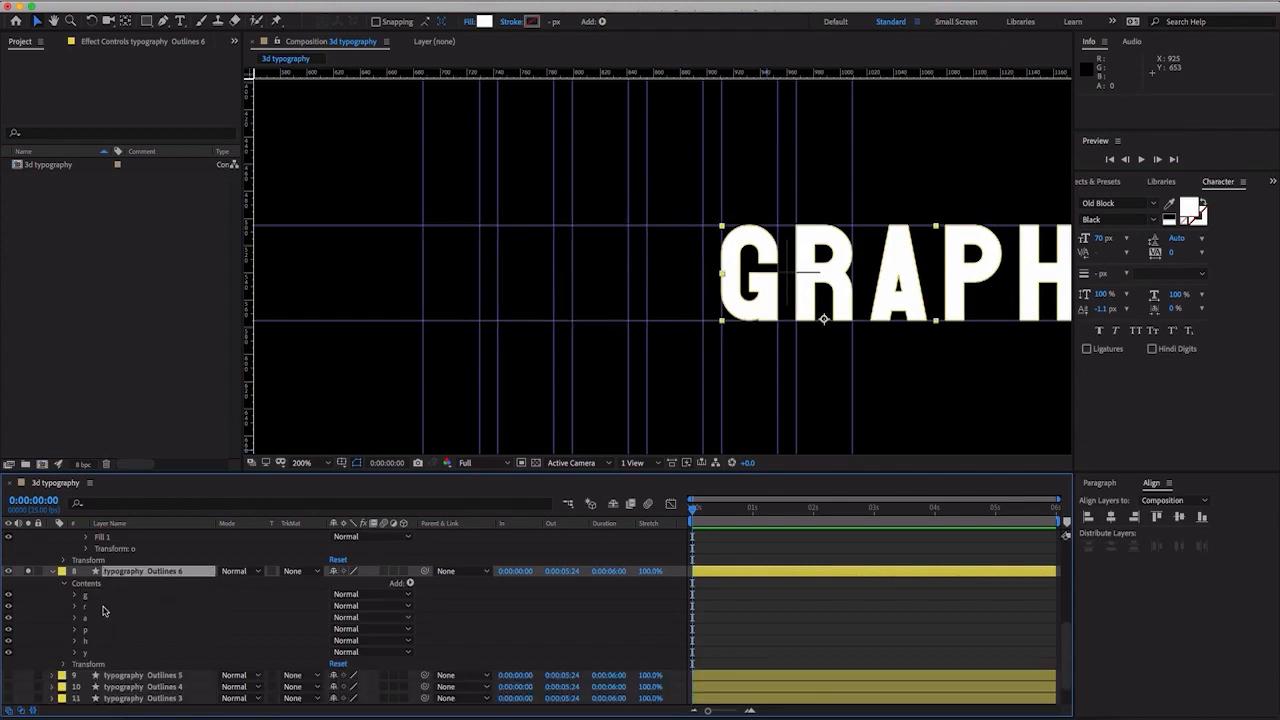
pyautogui.click(103, 611)
pyautogui.keyDown('shift'); pyautogui.click(103, 653); pyautogui.keyUp('shift')
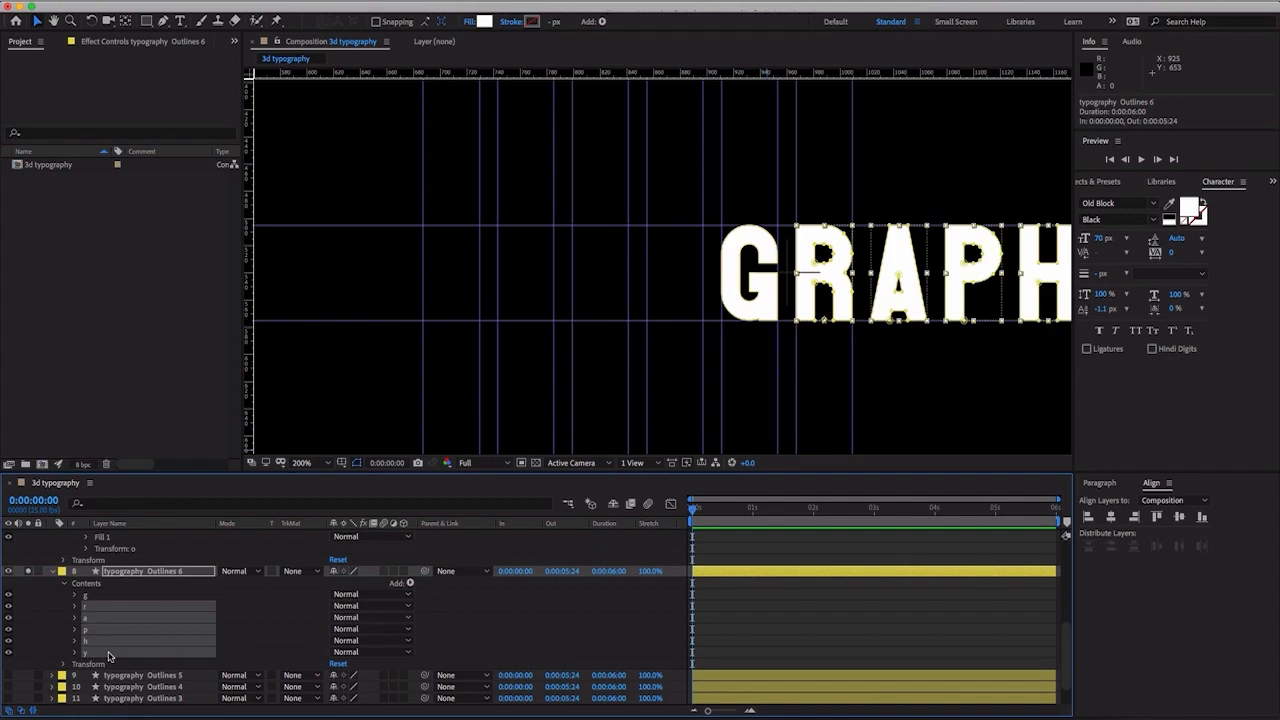
pyautogui.press('Delete')
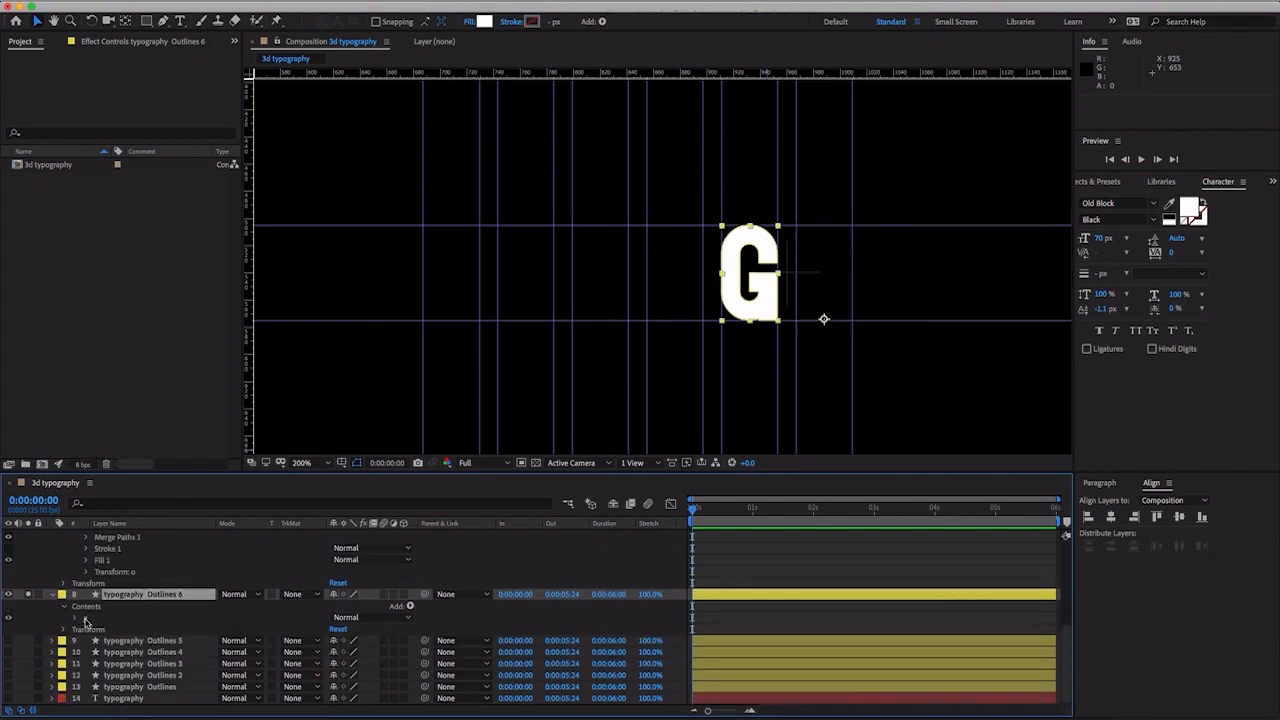
# - Set a keyframe on the g Path at 0:00:04:00 to hold the finished letter shape
pyautogui.moveTo(924, 518); pyautogui.dragTo(934, 518)
pyautogui.click(76, 619)
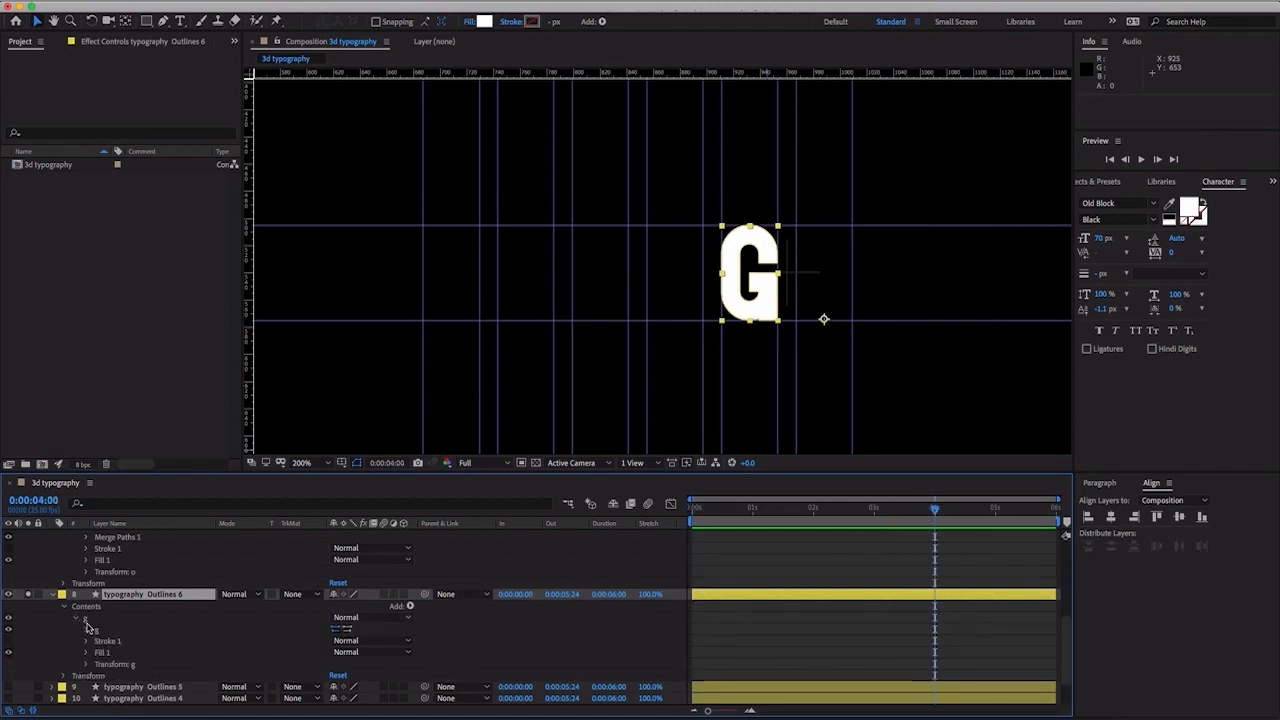
pyautogui.click(87, 631)
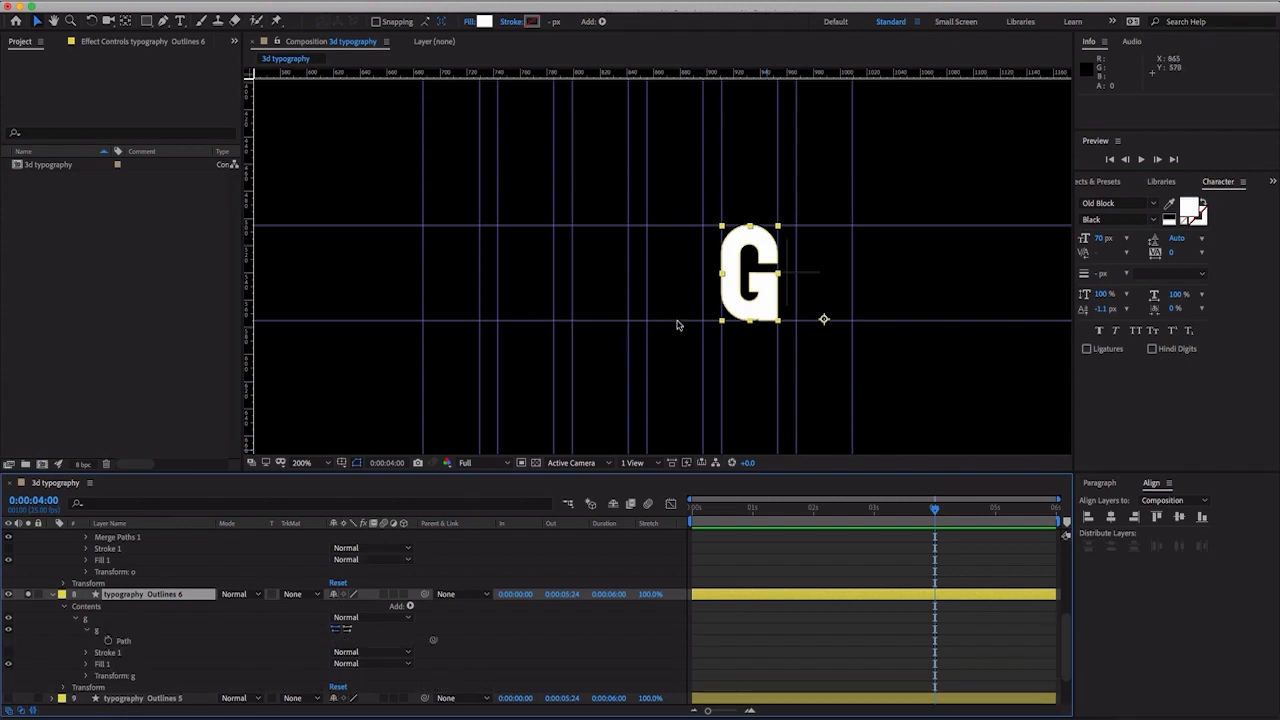
pyautogui.click(108, 640)
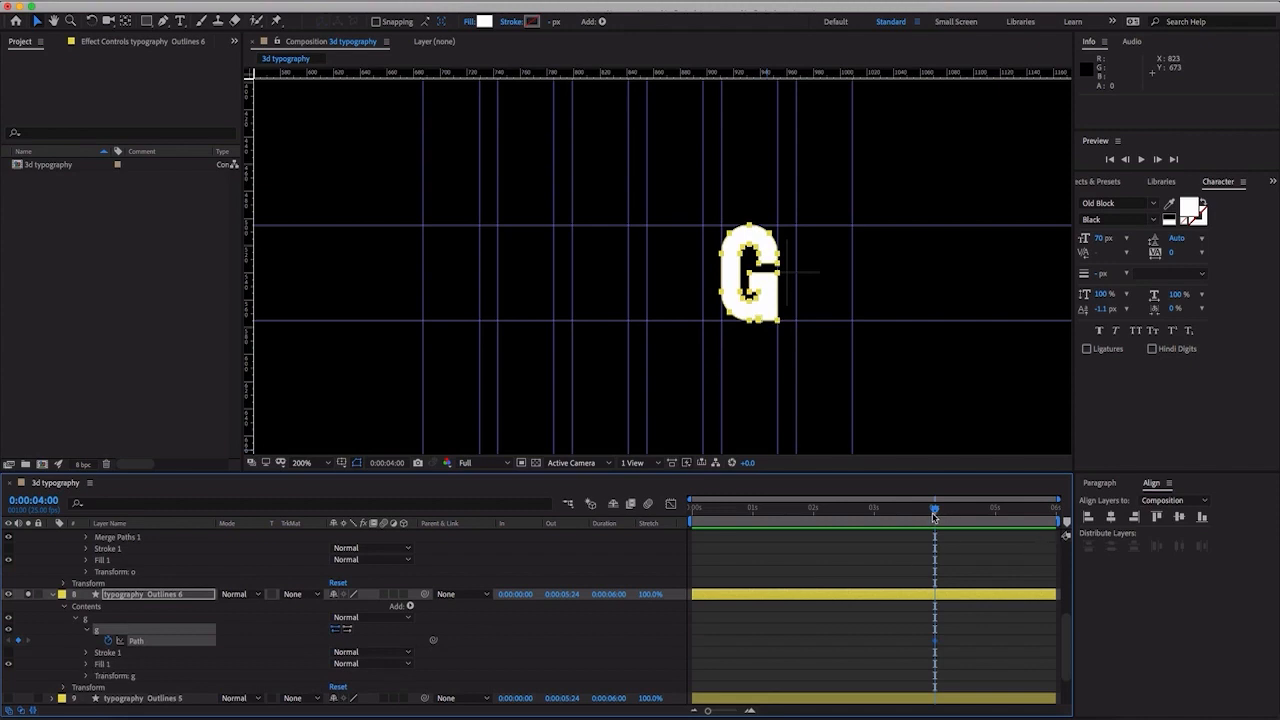
# - Add a second keyframe to the g Path at 0:00:02:01, in line with the other letters' middle keyframes
pyautogui.moveTo(930, 511); pyautogui.dragTo(815, 518)
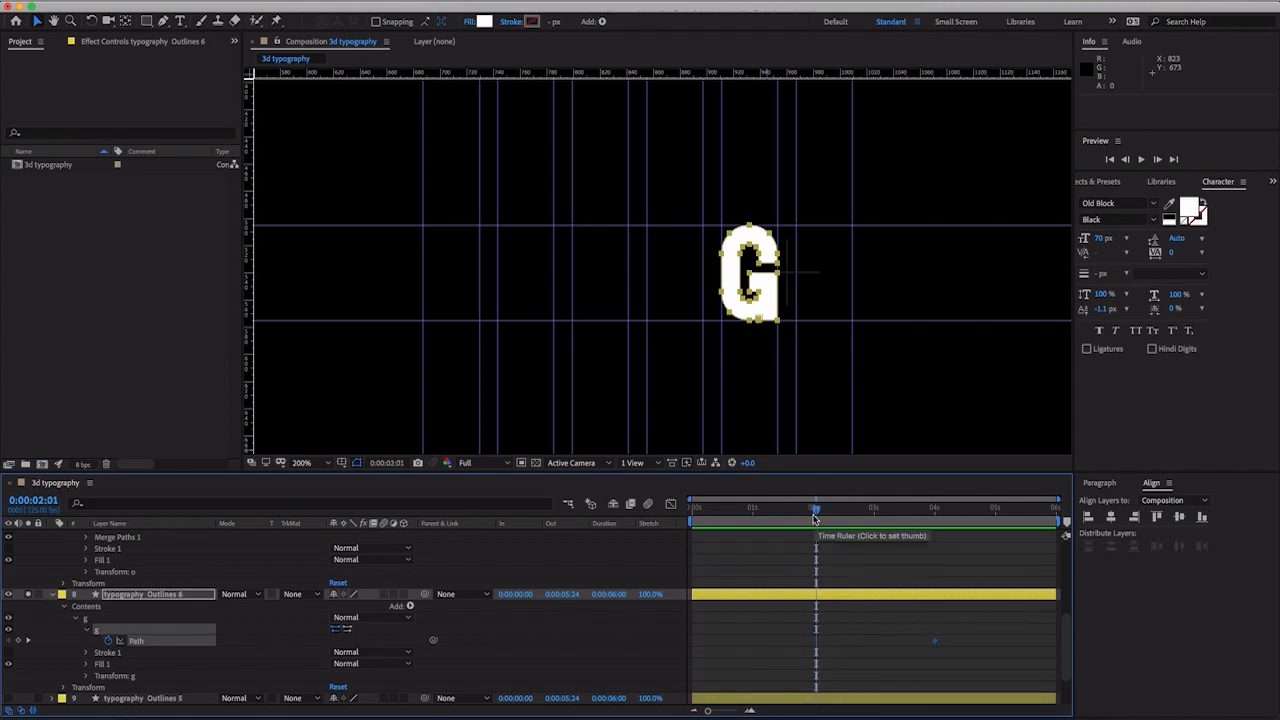
pyautogui.scroll(5, 815, 518)
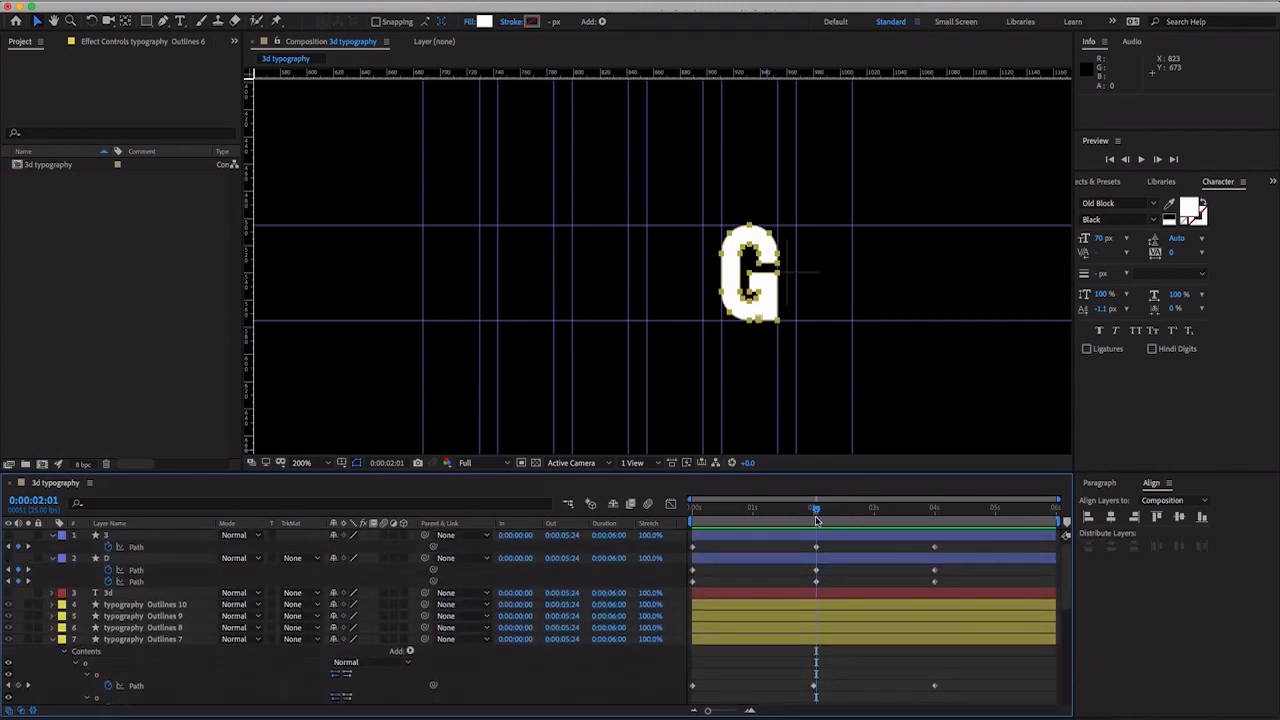
pyautogui.scroll(-5, 829, 569)
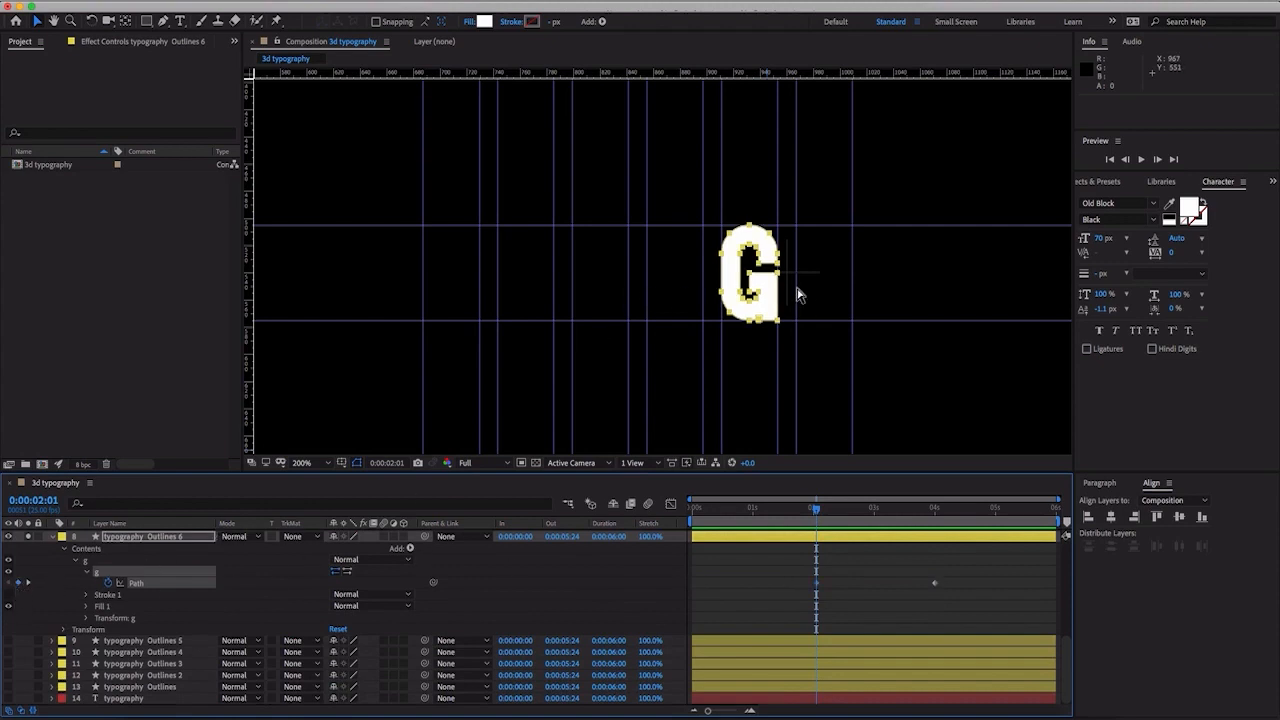
# - Pull the G's upper-right and upper-left curve vertices out to the guide corners at 0:00:02:01
pyautogui.press('.')
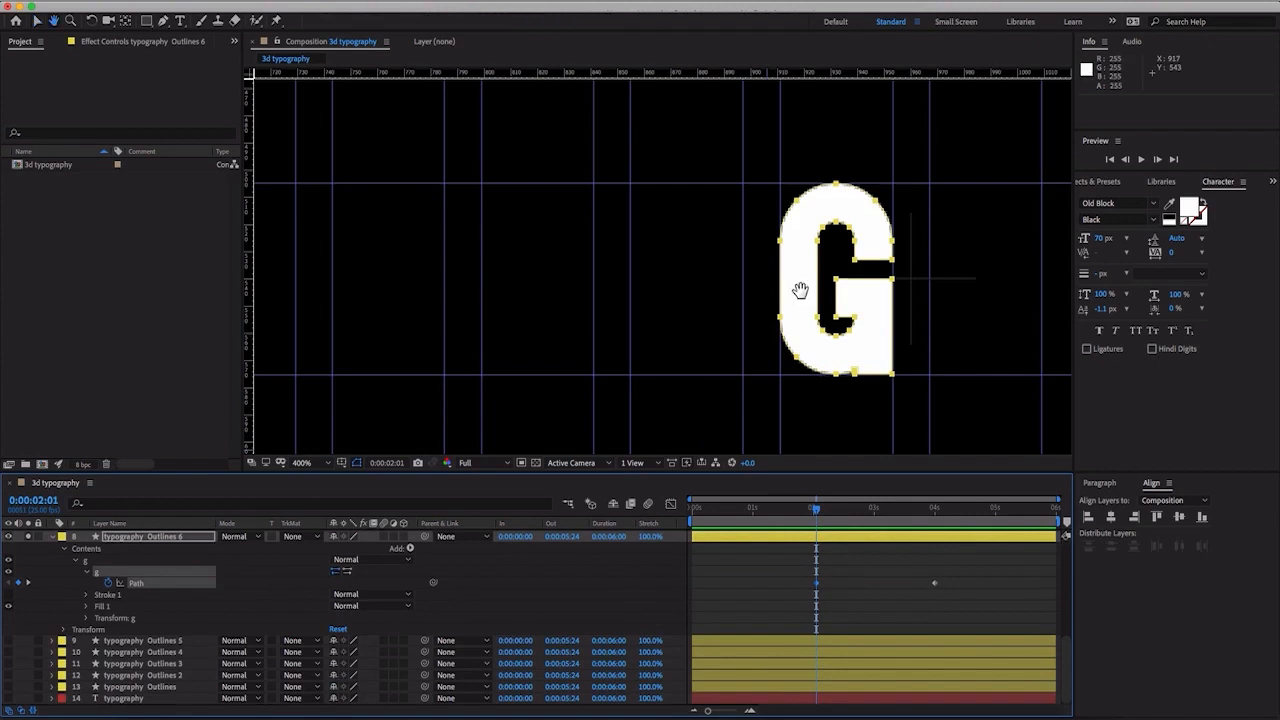
pyautogui.moveTo(806, 291); pyautogui.dragTo(719, 288)
pyautogui.press('.')
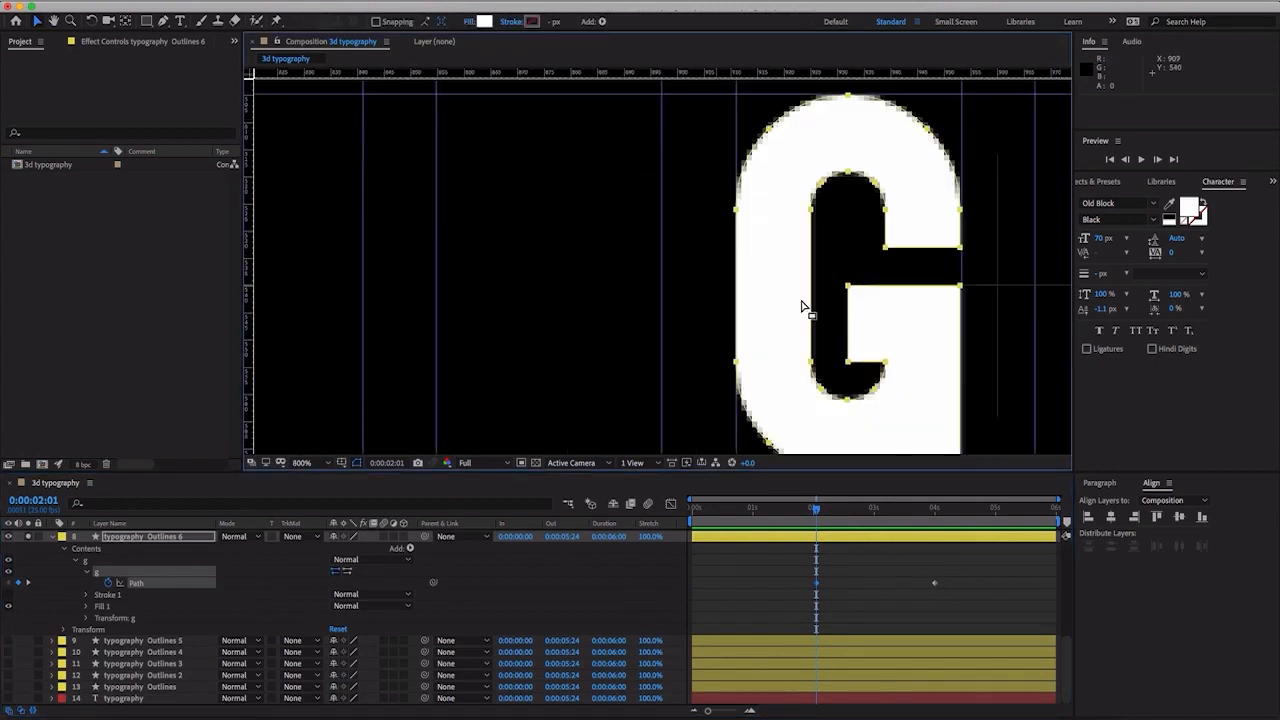
pyautogui.moveTo(803, 303); pyautogui.dragTo(711, 308)
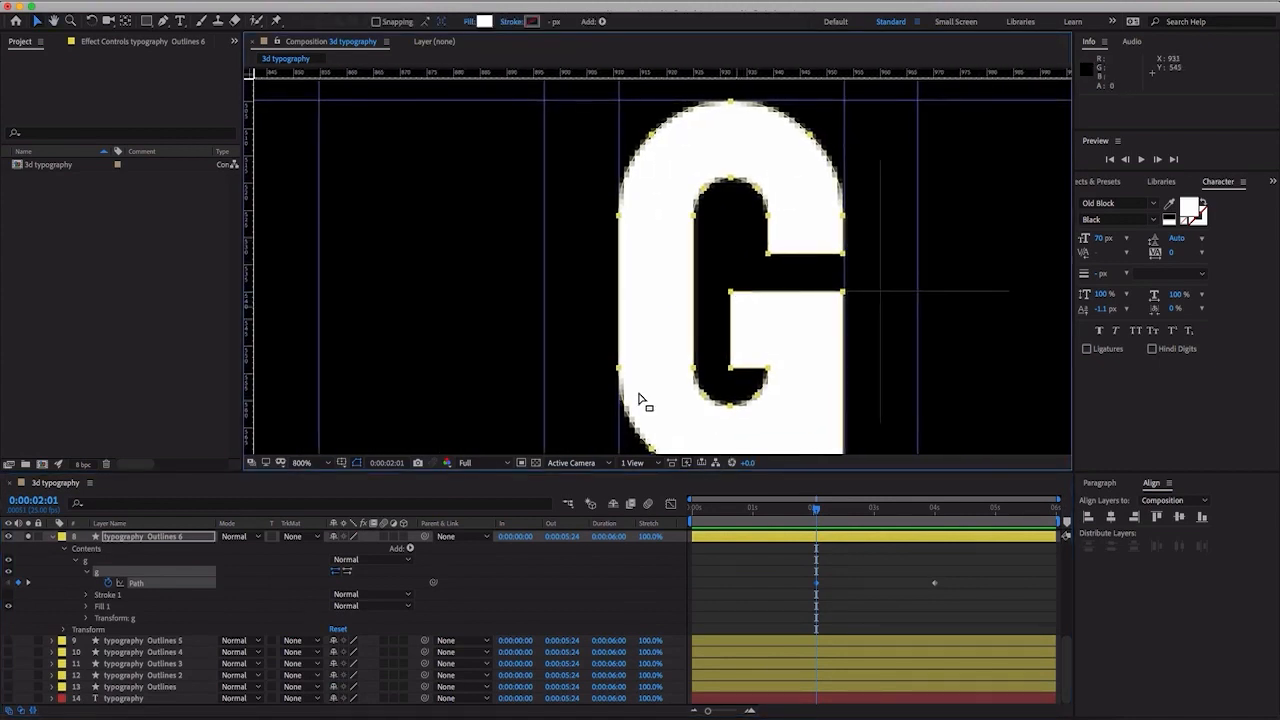
pyautogui.click(888, 226)
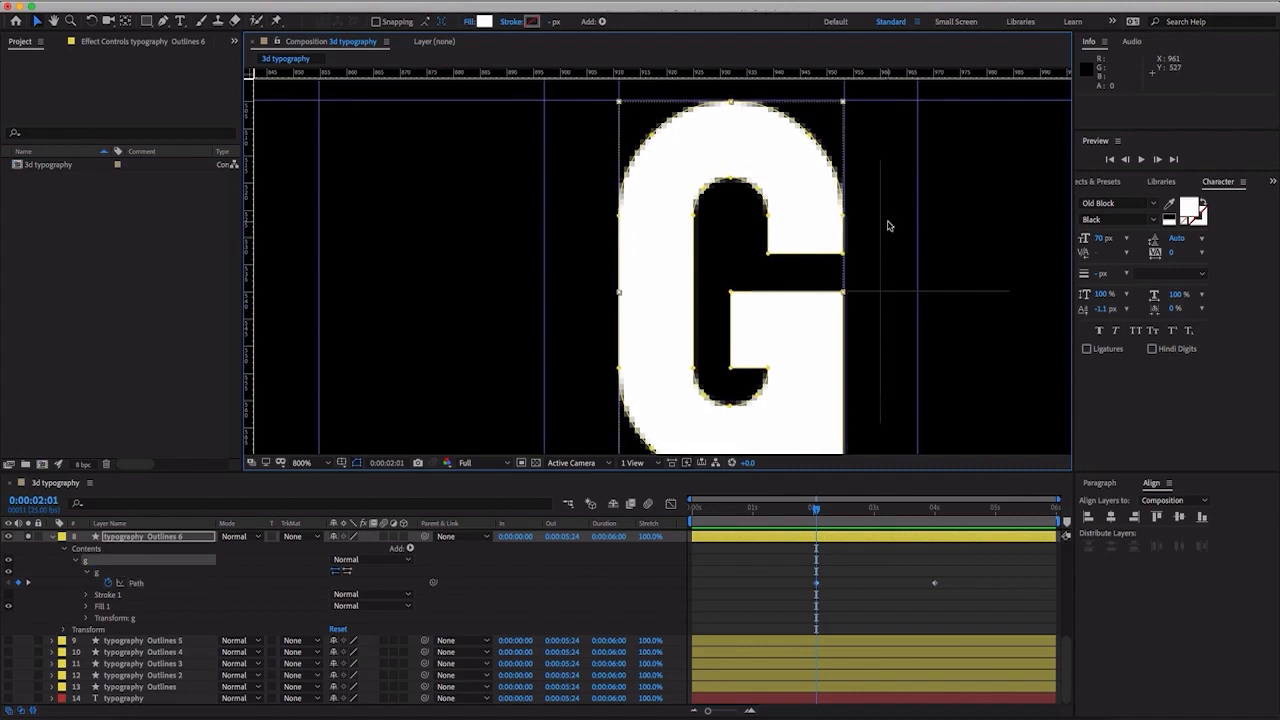
pyautogui.doubleClick(812, 142)
pyautogui.moveTo(812, 142); pyautogui.dragTo(852, 108)
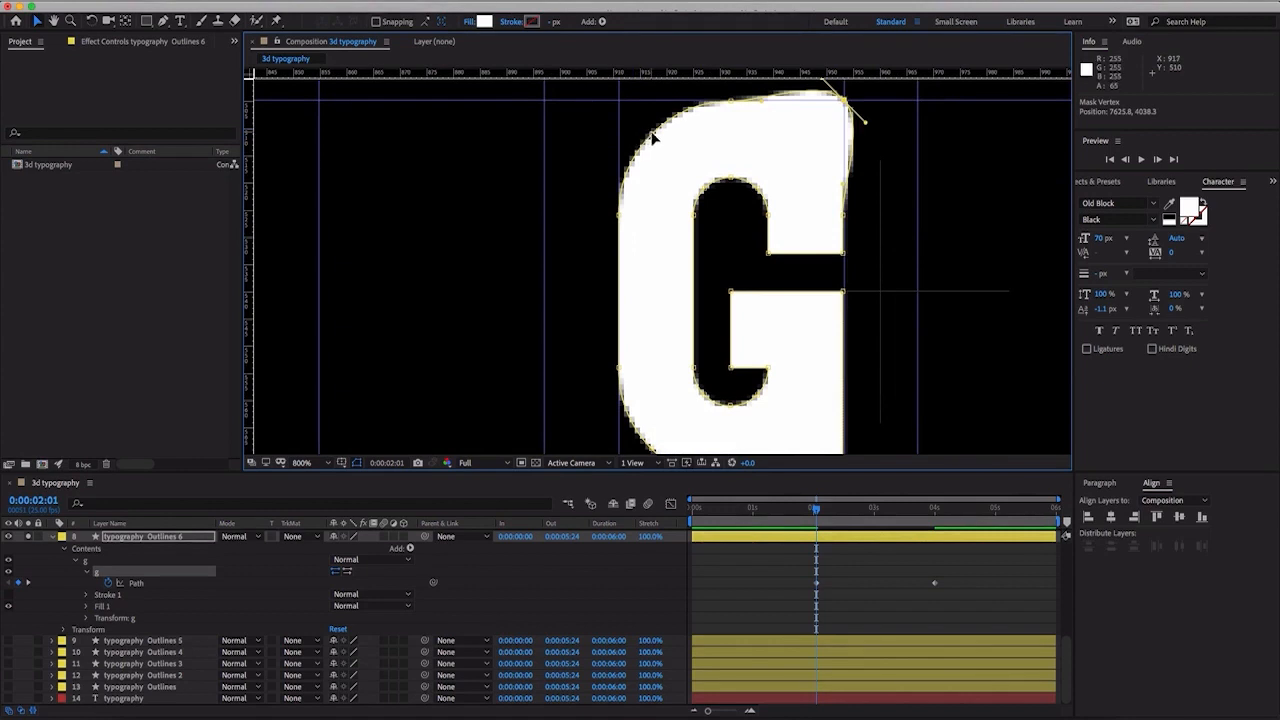
pyautogui.moveTo(652, 140); pyautogui.dragTo(622, 108)
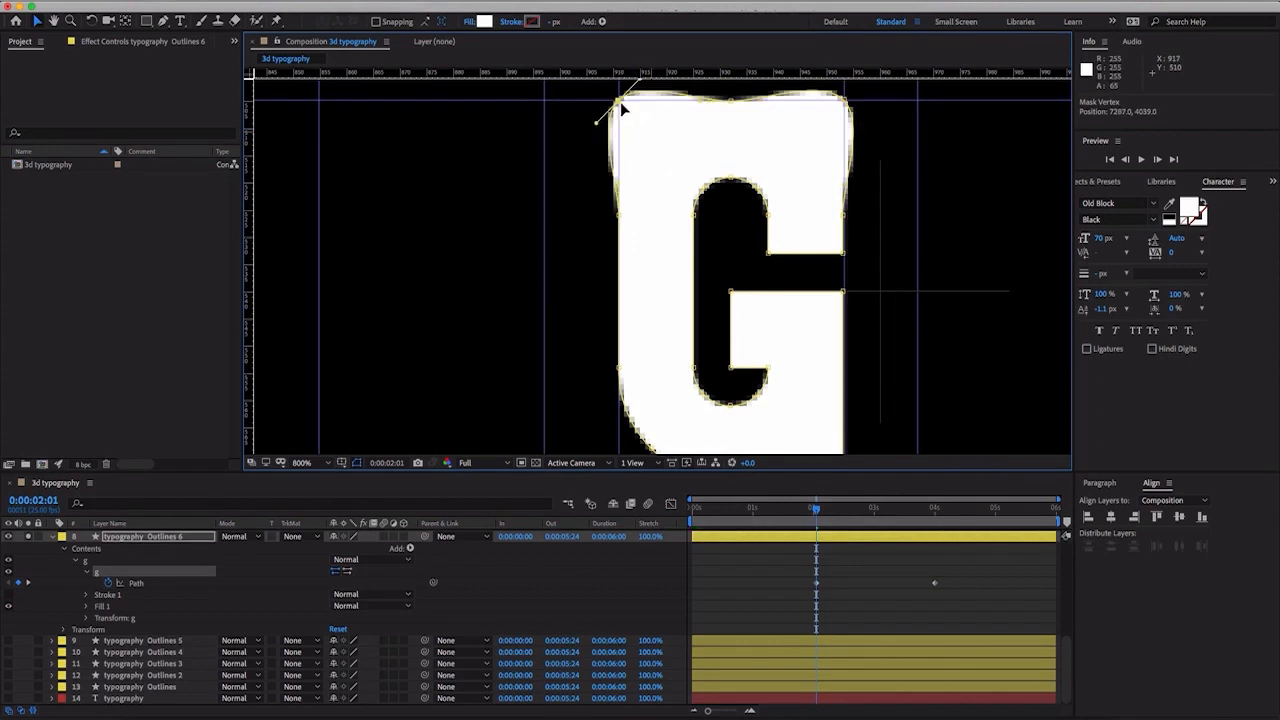
# - Move the G's lower-left curve vertex to the bottom guide corner and the small notch vertex down onto the baseline guide
pyautogui.moveTo(714, 234); pyautogui.dragTo(738, 172)
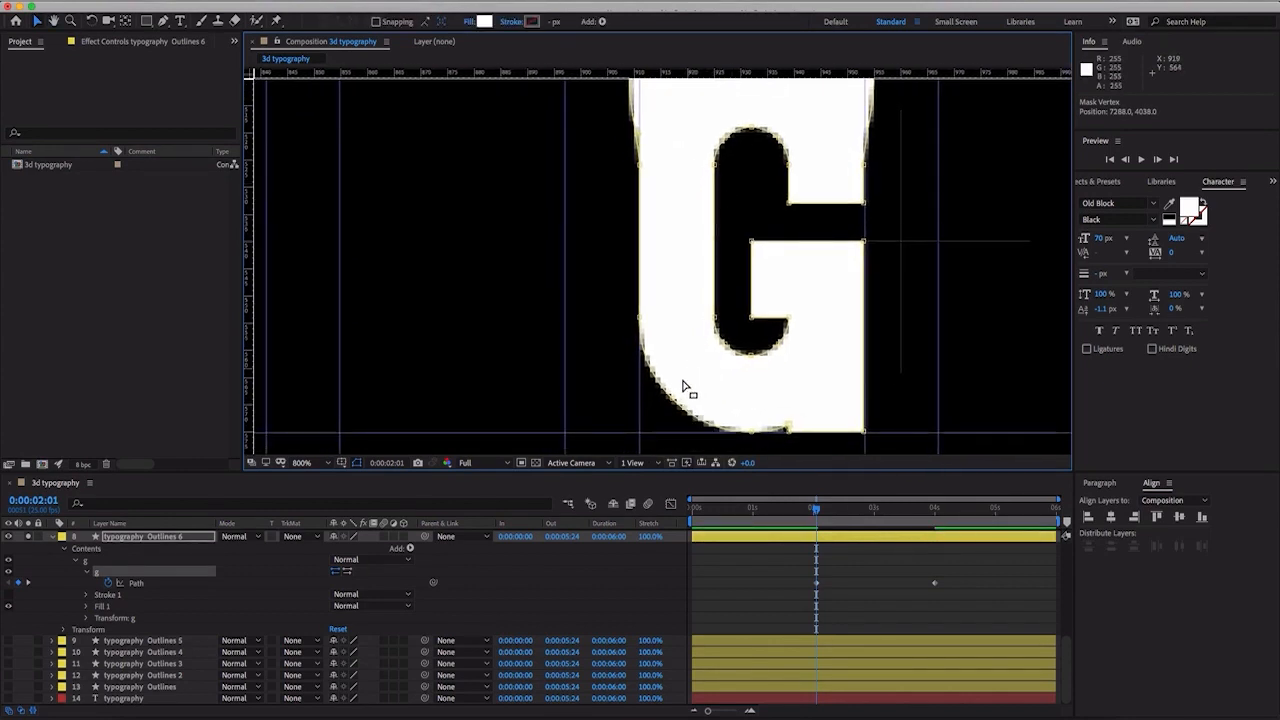
pyautogui.moveTo(671, 397); pyautogui.dragTo(640, 435)
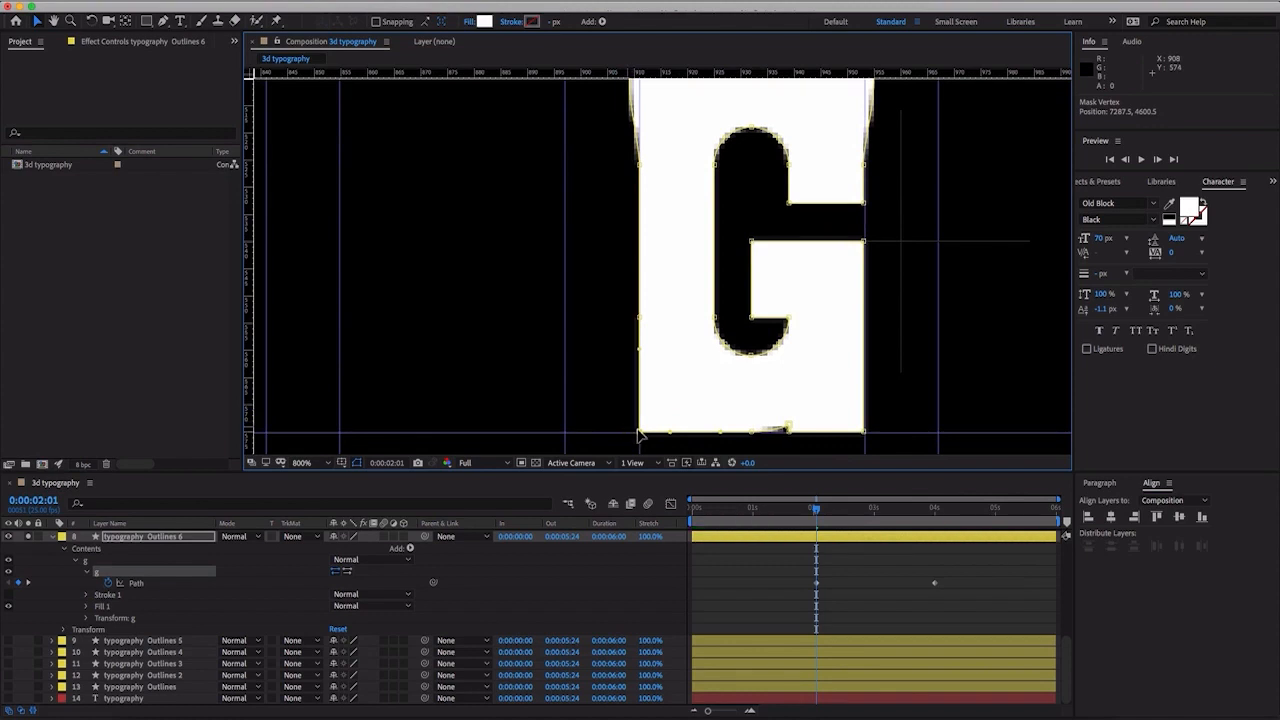
pyautogui.click(789, 432)
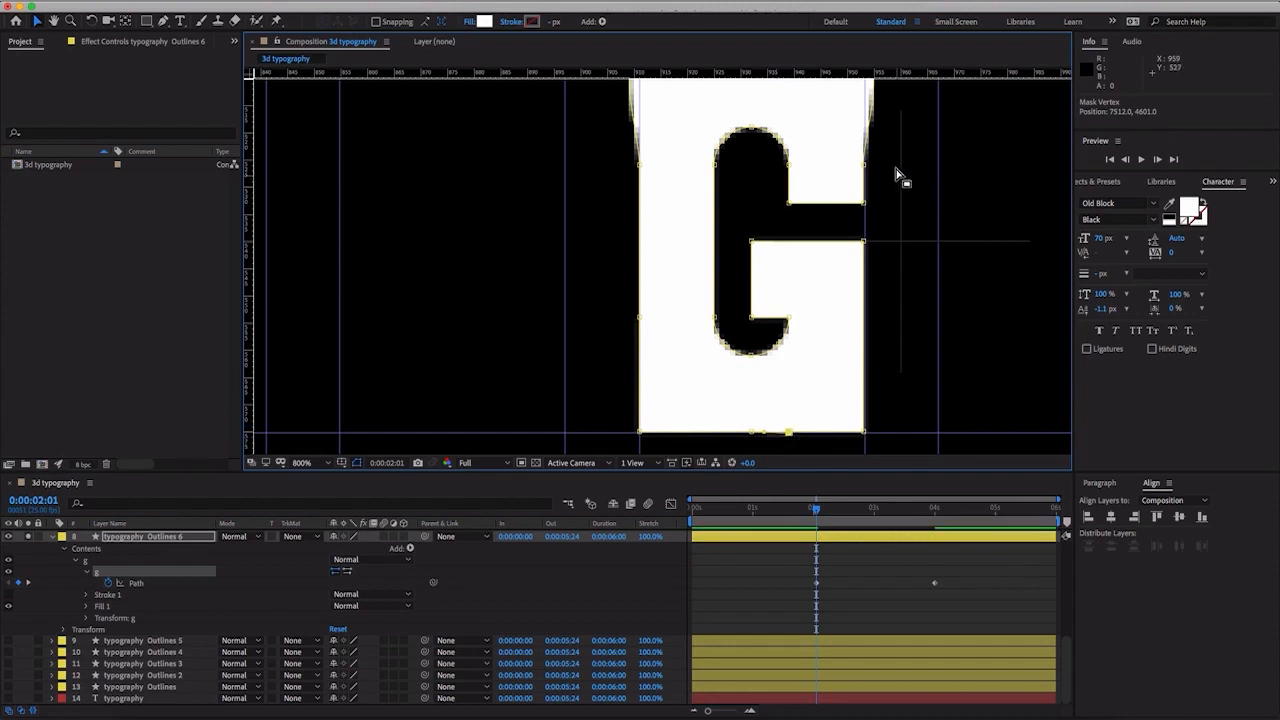
# - Adjust the Bezier handles of the G's two top corner vertices so the top and side edges run straight along the guides
pyautogui.moveTo(894, 177); pyautogui.dragTo(892, 286)
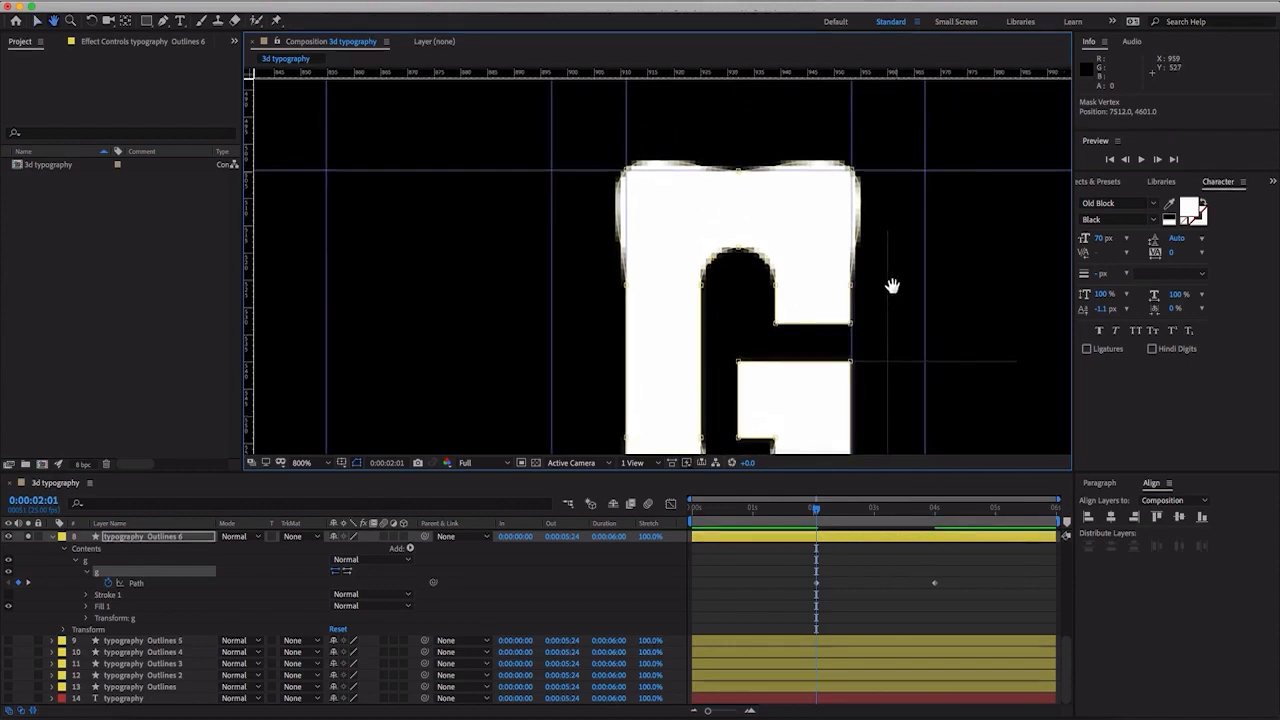
pyautogui.click(855, 170)
pyautogui.moveTo(876, 192); pyautogui.dragTo(851, 171)
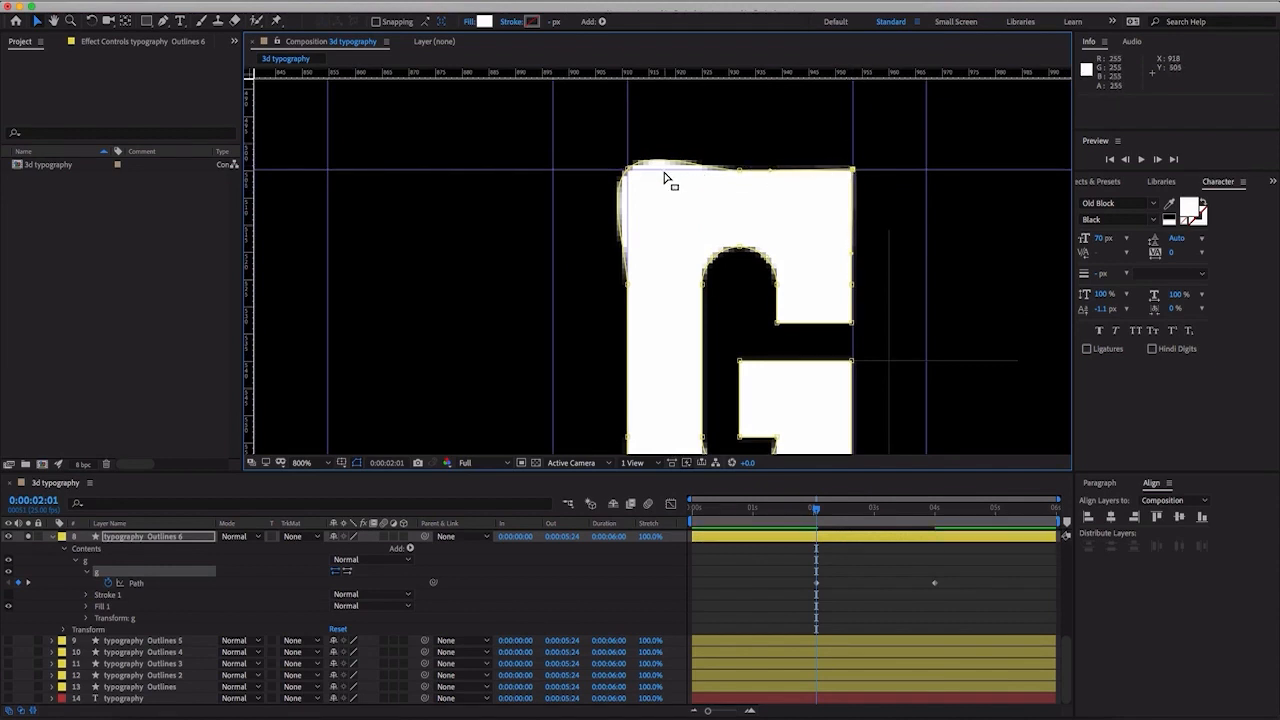
pyautogui.click(628, 170)
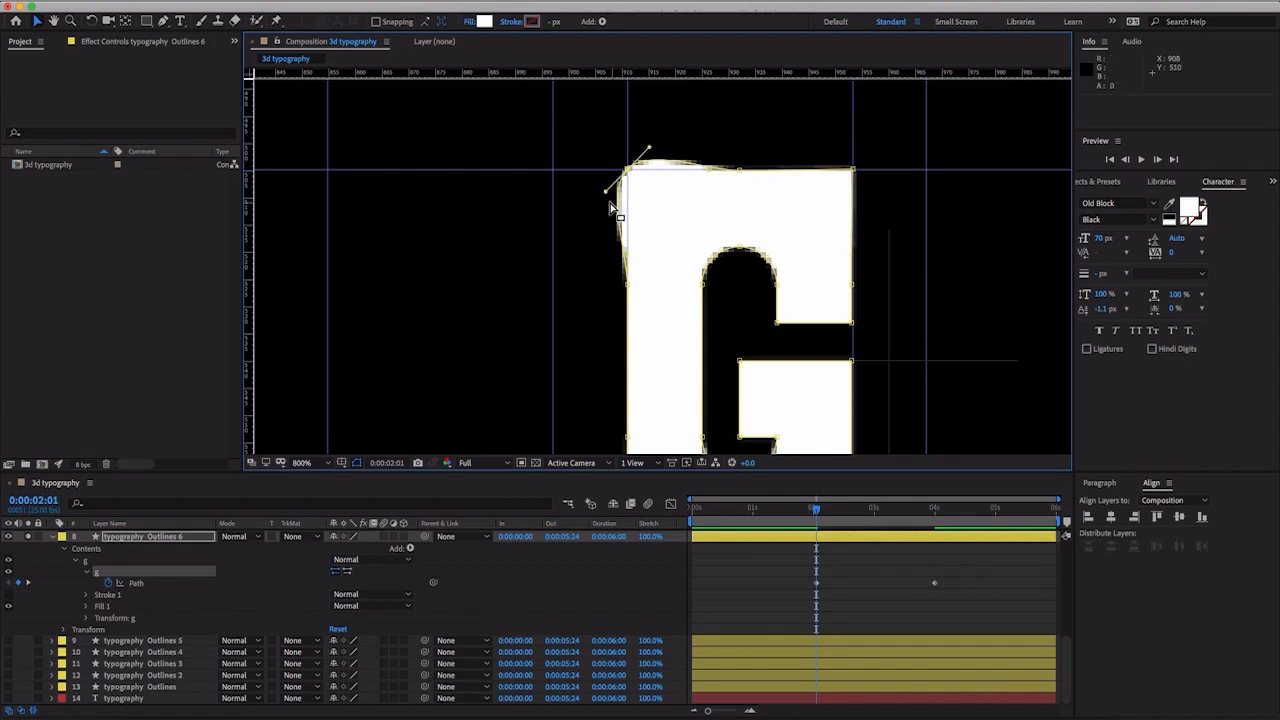
pyautogui.moveTo(607, 190); pyautogui.dragTo(627, 198)
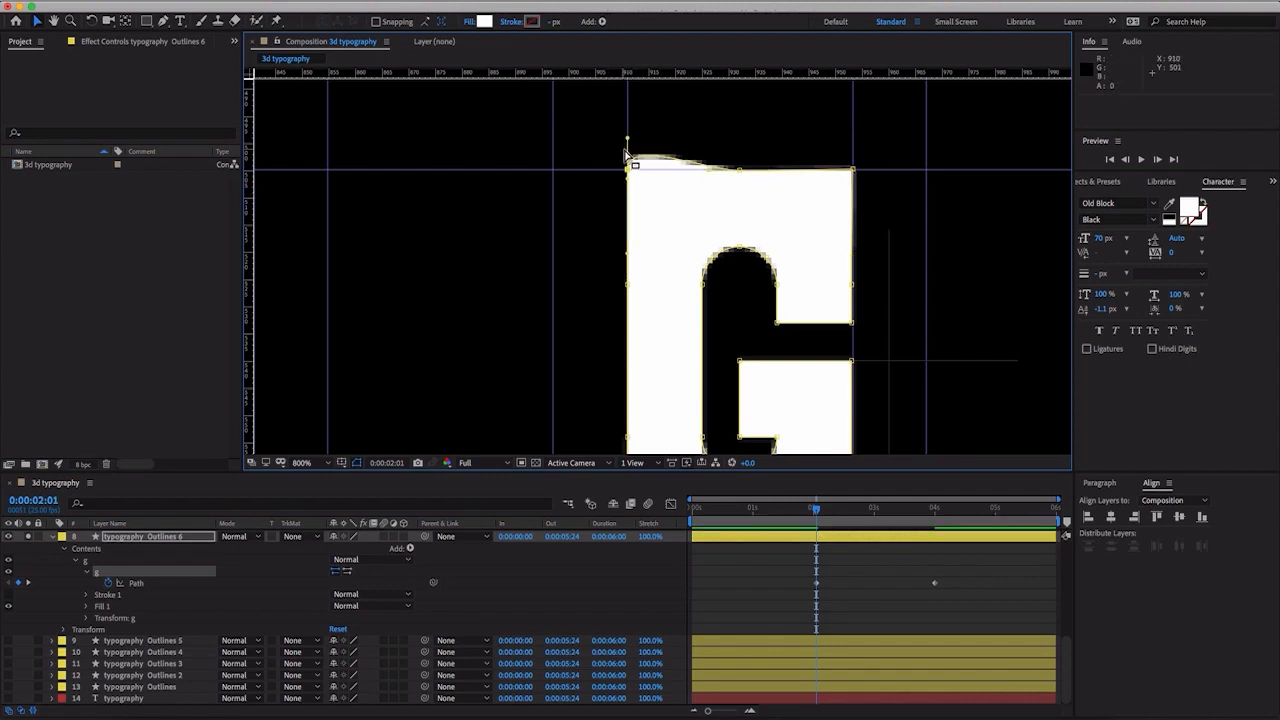
pyautogui.moveTo(628, 140); pyautogui.dragTo(624, 172)
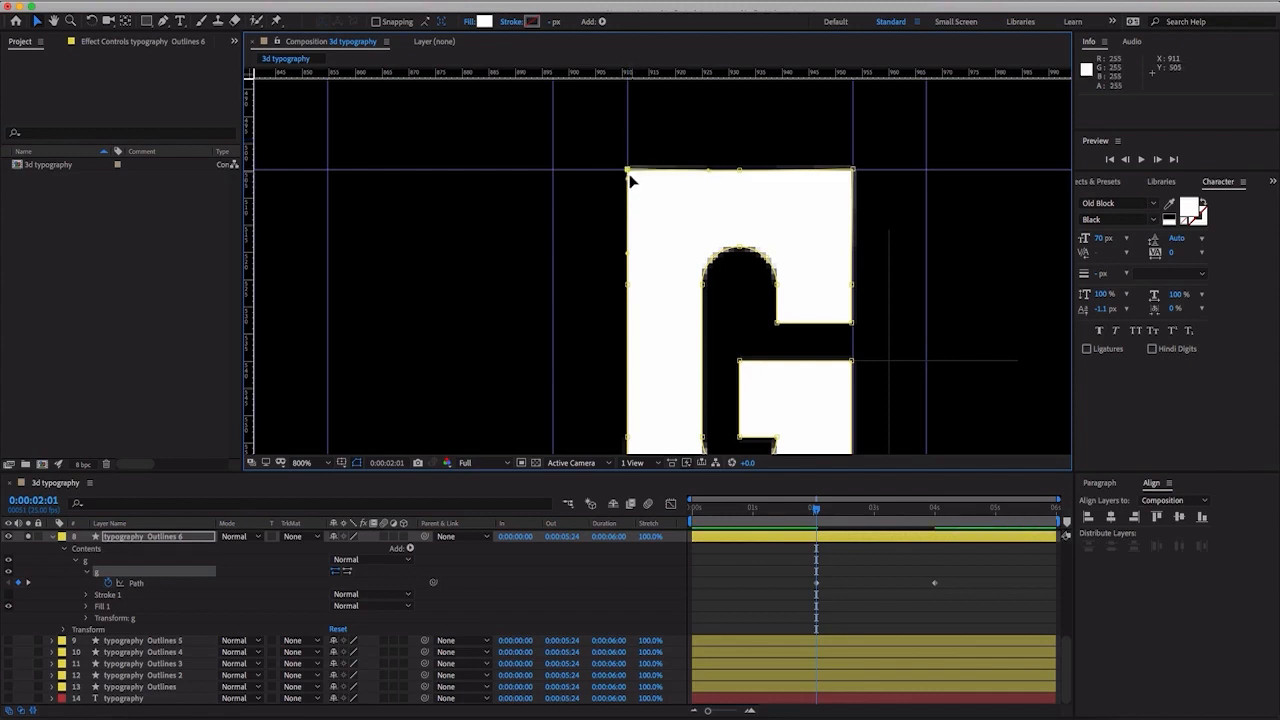
pyautogui.click(632, 172)
# - Shift the vertices on the right of the G's upper counter across to its left stem to fill the upper opening
pyautogui.click(775, 326)
pyautogui.moveTo(744, 328); pyautogui.dragTo(697, 328)
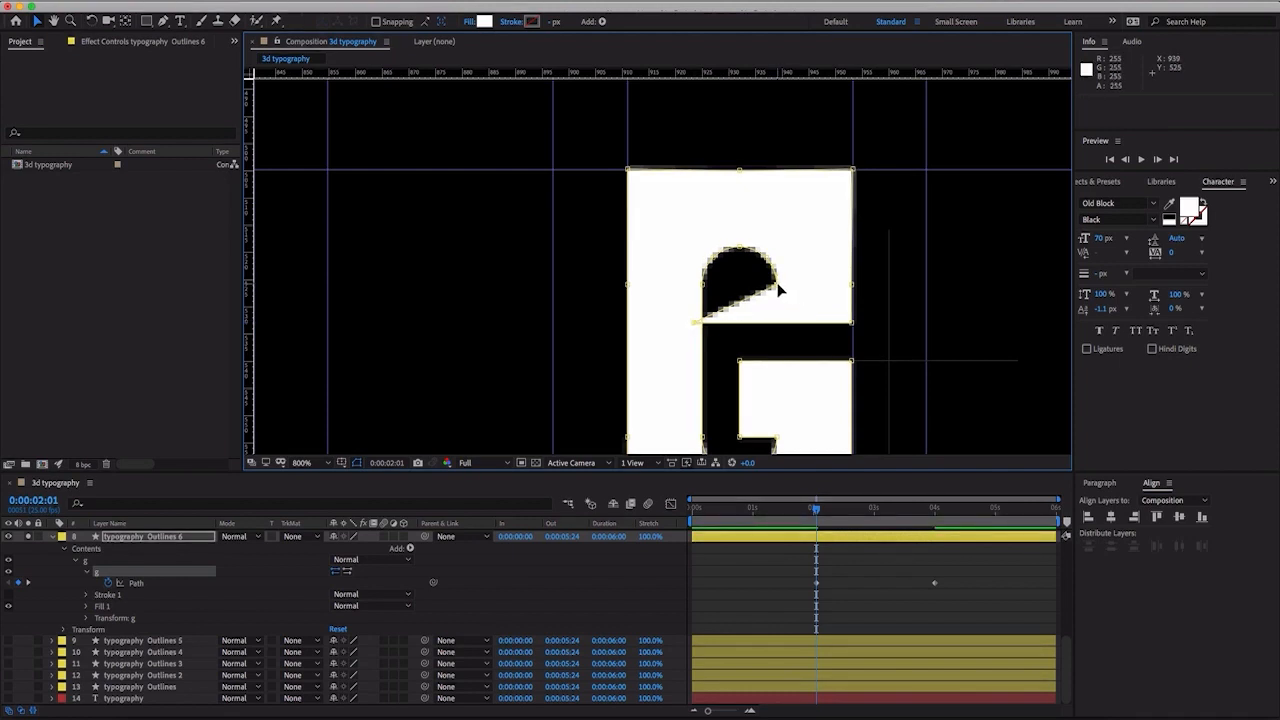
pyautogui.moveTo(779, 290); pyautogui.dragTo(694, 277)
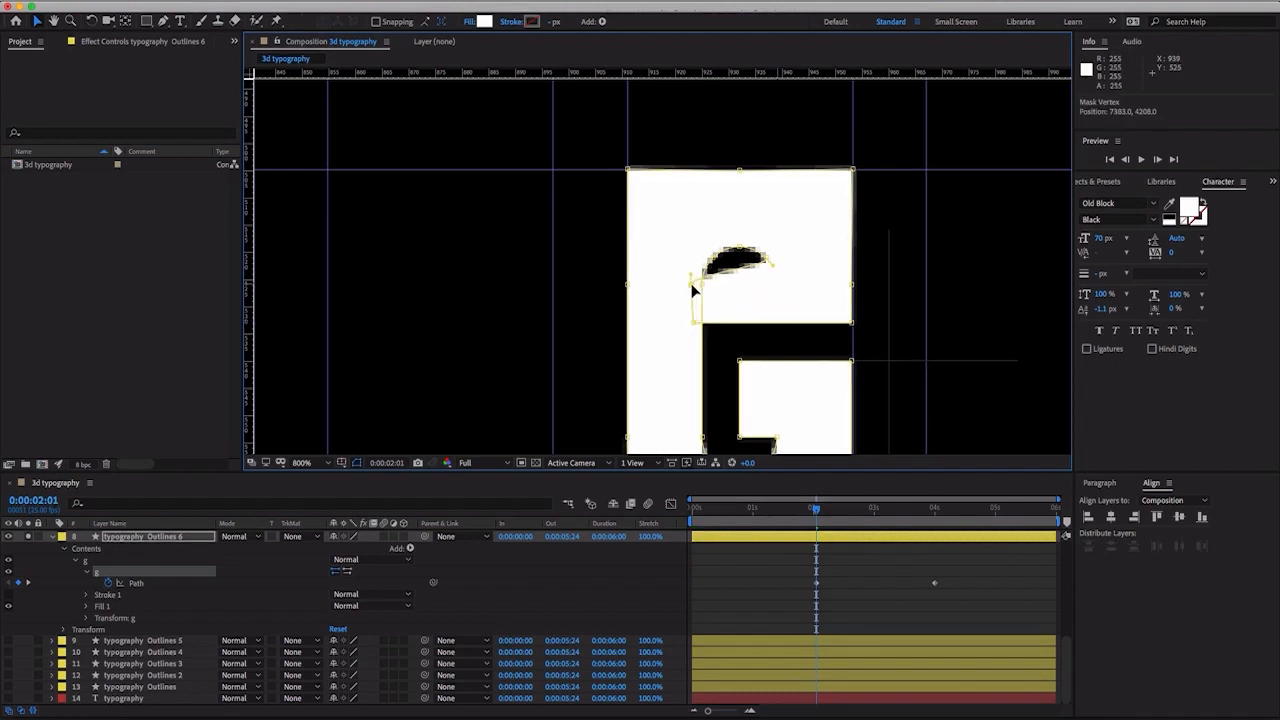
pyautogui.moveTo(767, 257); pyautogui.dragTo(703, 265)
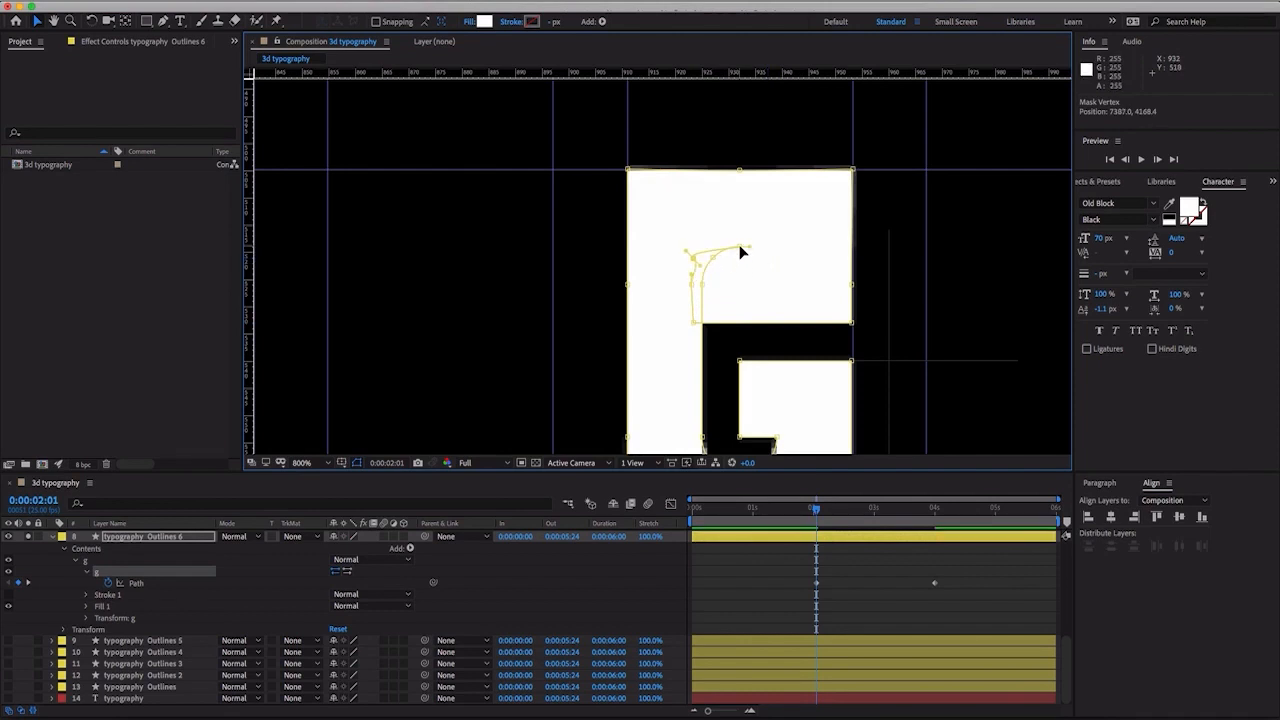
pyautogui.moveTo(701, 272); pyautogui.dragTo(694, 277)
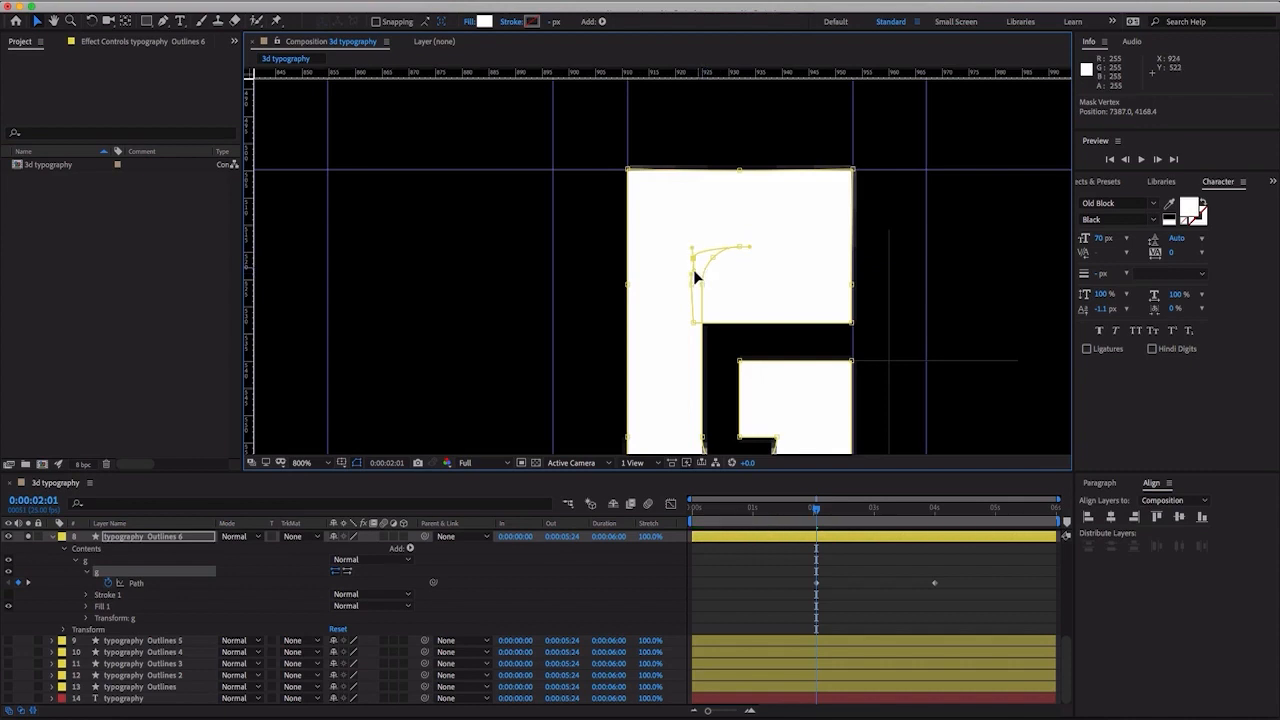
# - Move the three vertices gathered at the G's left stem onto the letter's outer left edge
pyautogui.click(691, 323)
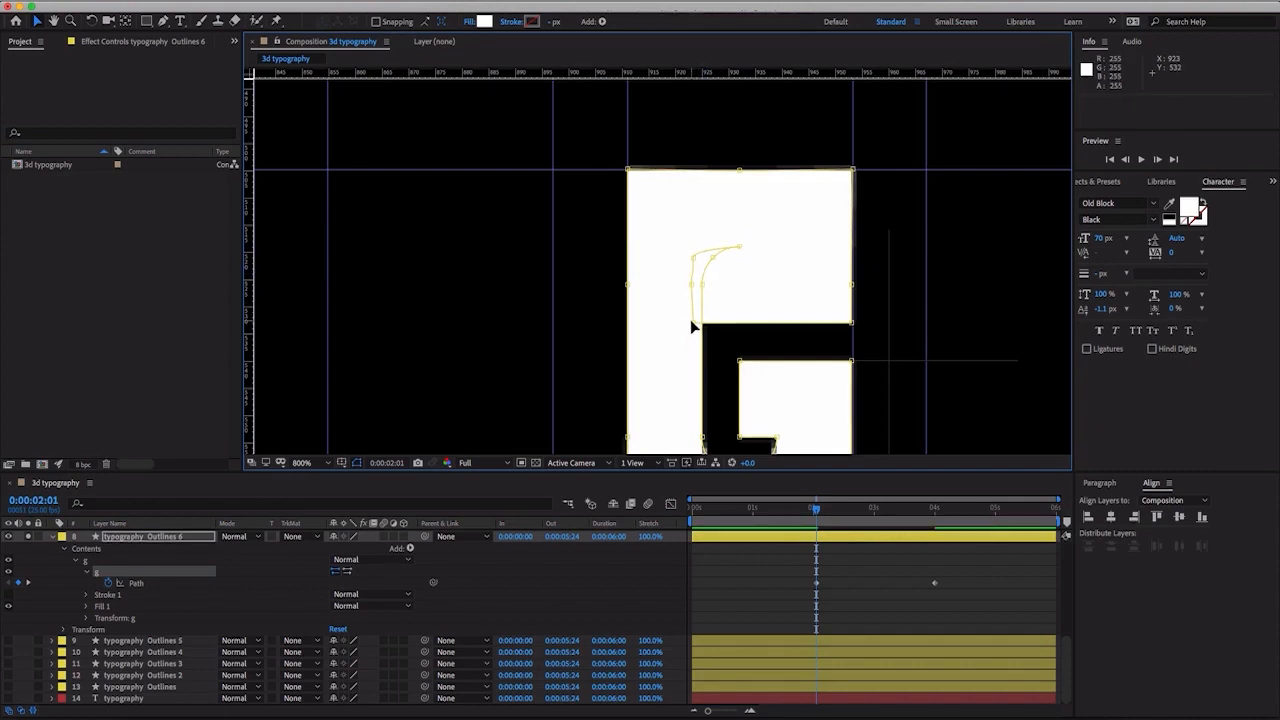
pyautogui.moveTo(690, 319); pyautogui.dragTo(626, 322)
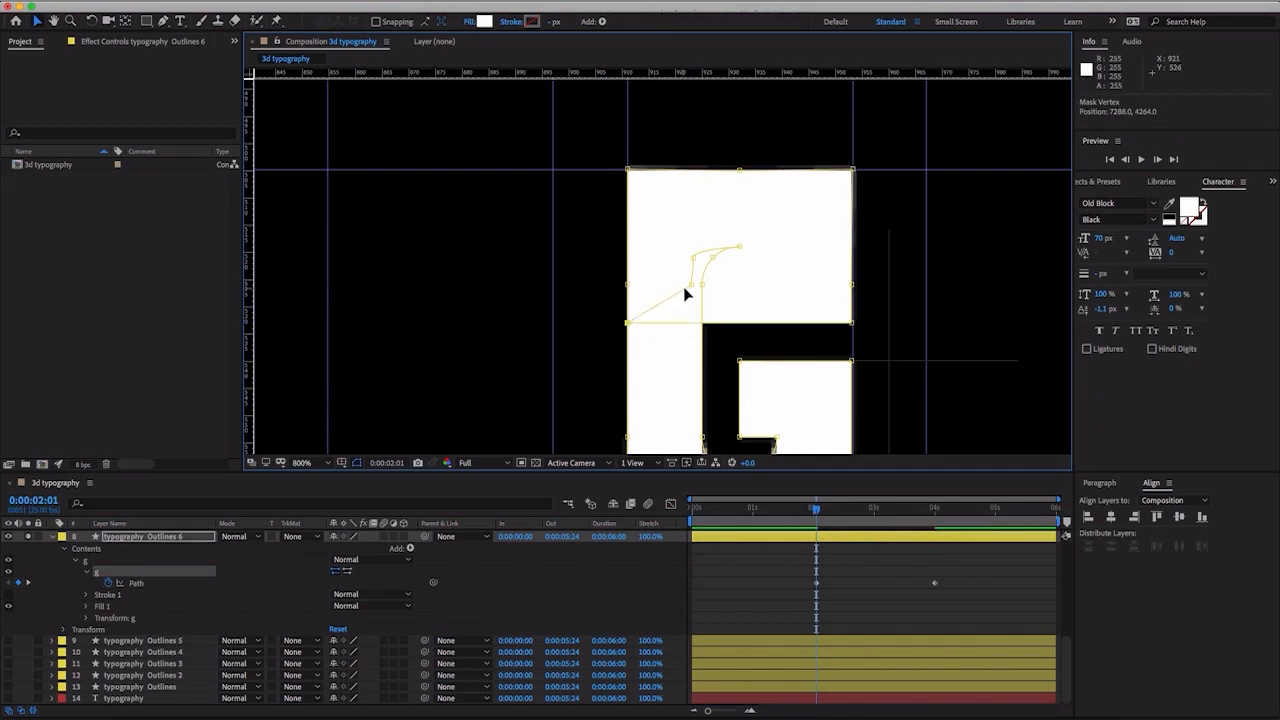
pyautogui.moveTo(690, 290); pyautogui.dragTo(631, 290)
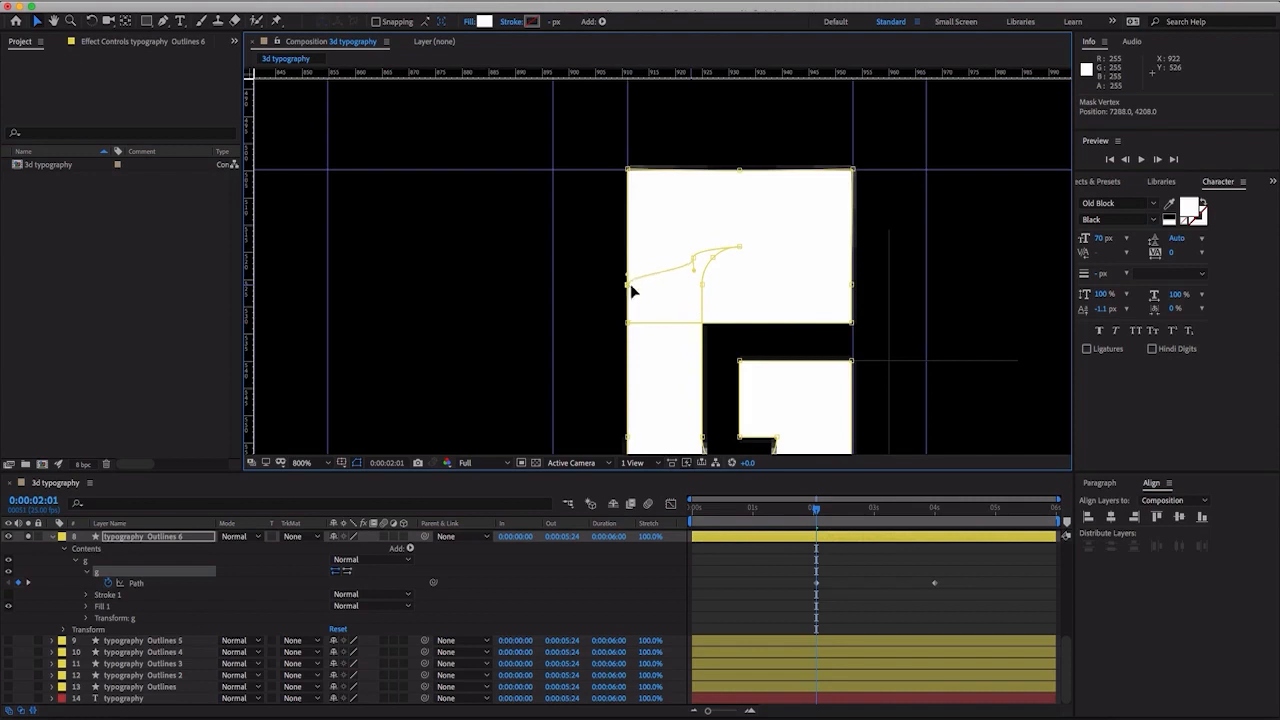
pyautogui.moveTo(695, 262); pyautogui.dragTo(630, 265)
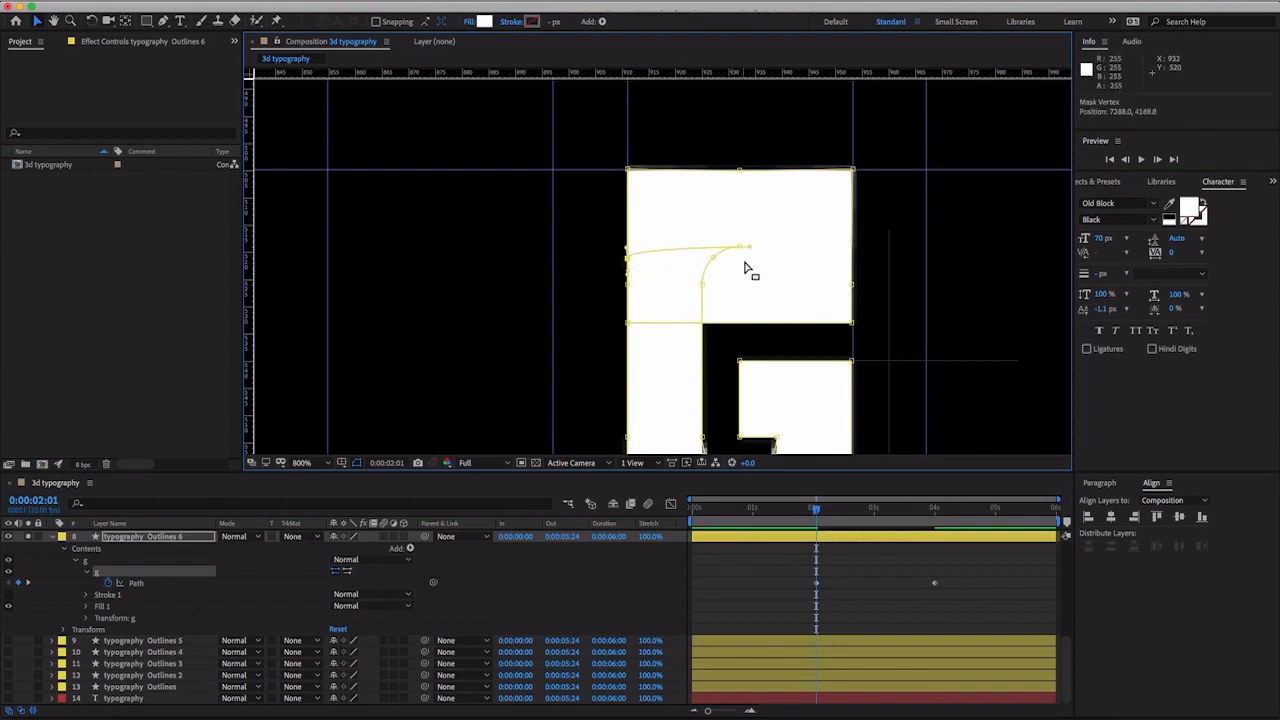
# - Move the G's inner crossbar vertices to its outer left edge and lower the upper arm's two bottom vertices onto the crossbar's top edge
pyautogui.press(',')
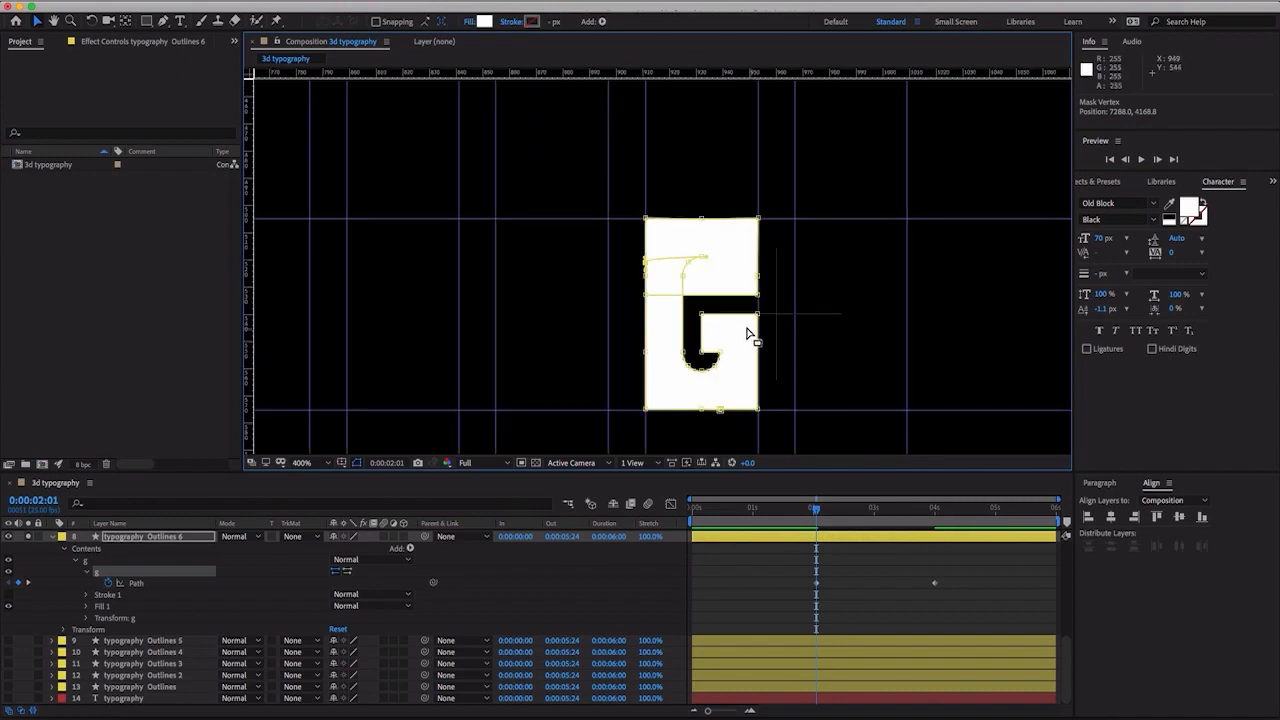
pyautogui.moveTo(702, 316); pyautogui.dragTo(649, 316)
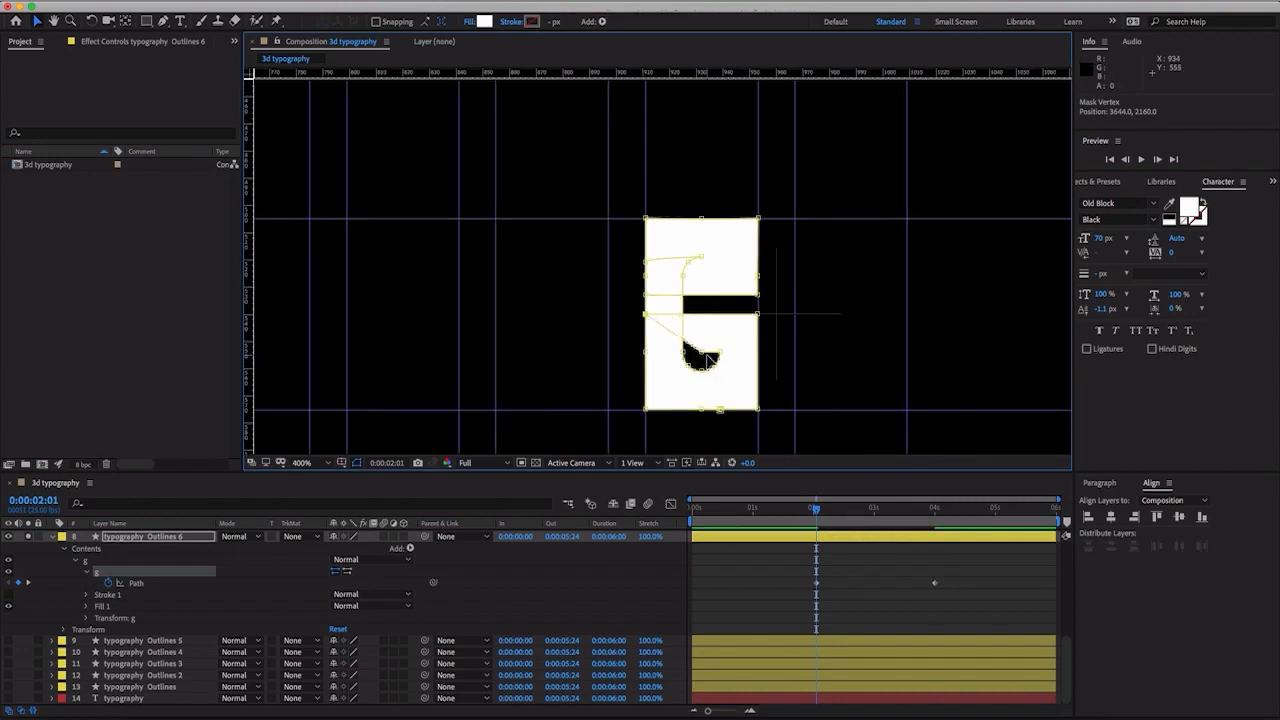
pyautogui.moveTo(703, 359); pyautogui.dragTo(676, 360)
pyautogui.moveTo(759, 299); pyautogui.dragTo(758, 320)
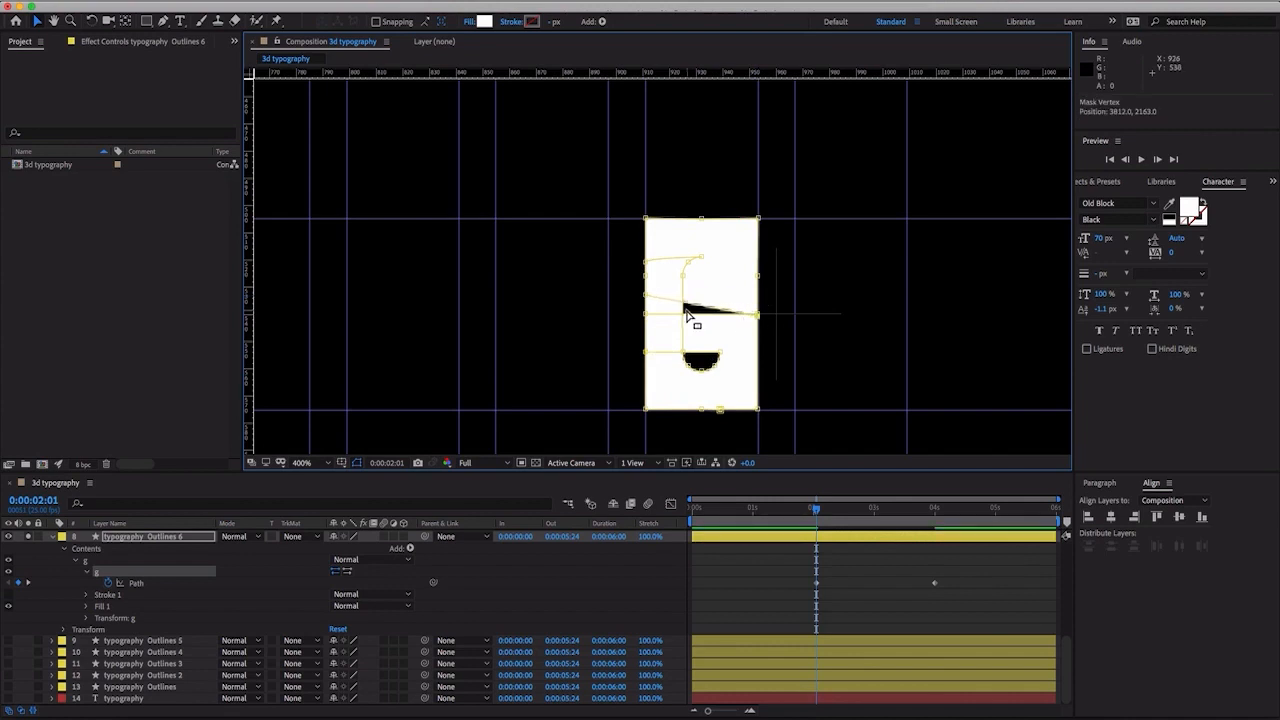
pyautogui.moveTo(648, 297); pyautogui.dragTo(711, 234)
# - Raise the three bottom curve vertices of the G's lower counter to its straight top edge to fill the semicircular opening
pyautogui.press('.')
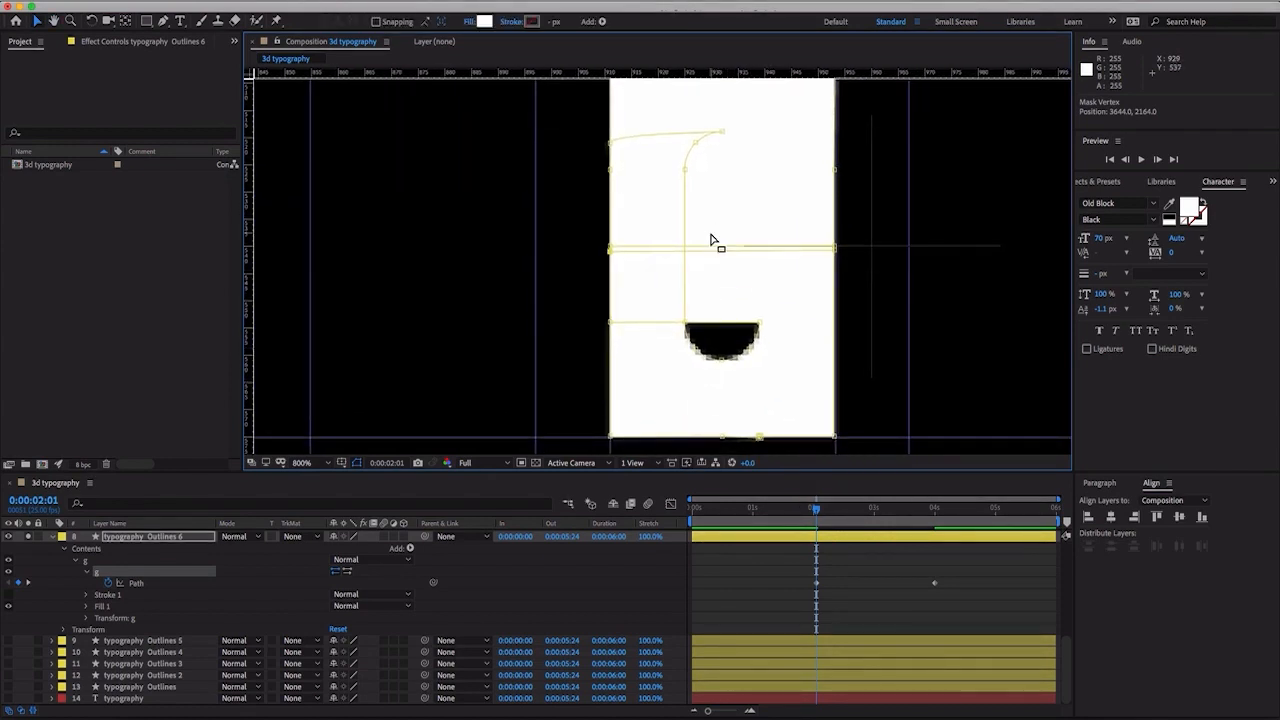
pyautogui.press('.')
pyautogui.moveTo(843, 283); pyautogui.dragTo(814, 246)
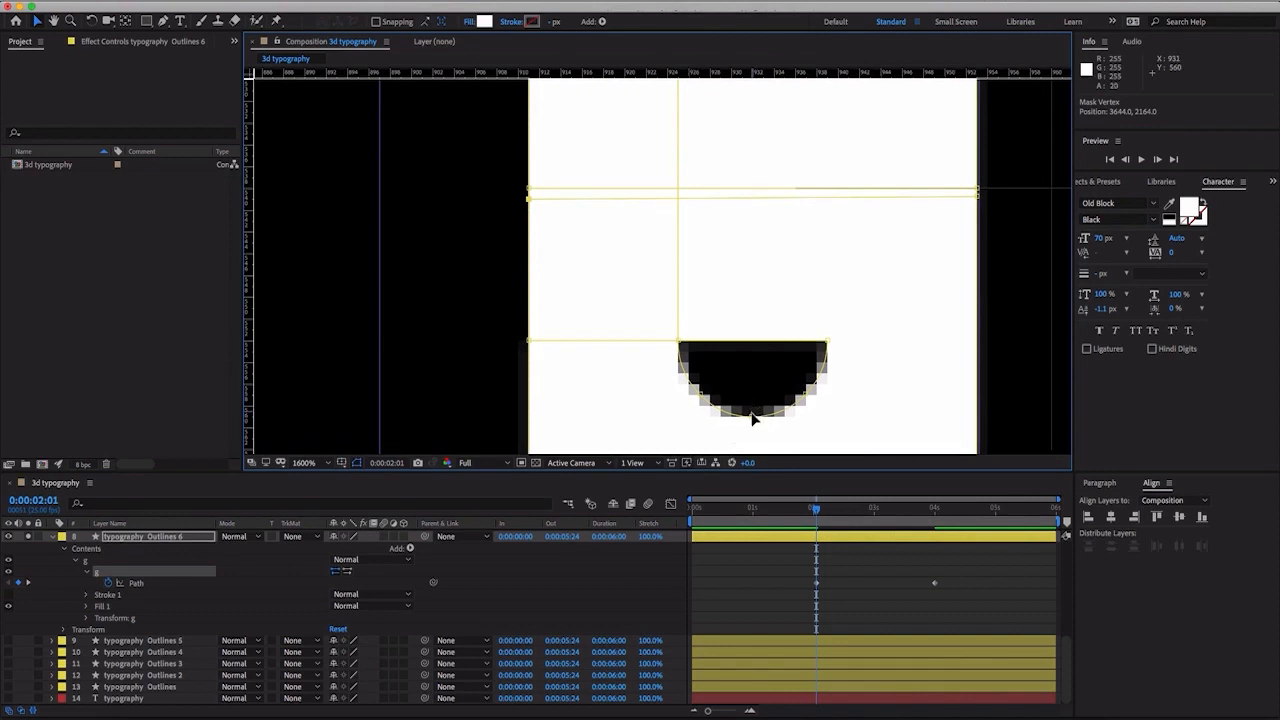
pyautogui.moveTo(751, 416); pyautogui.dragTo(752, 340)
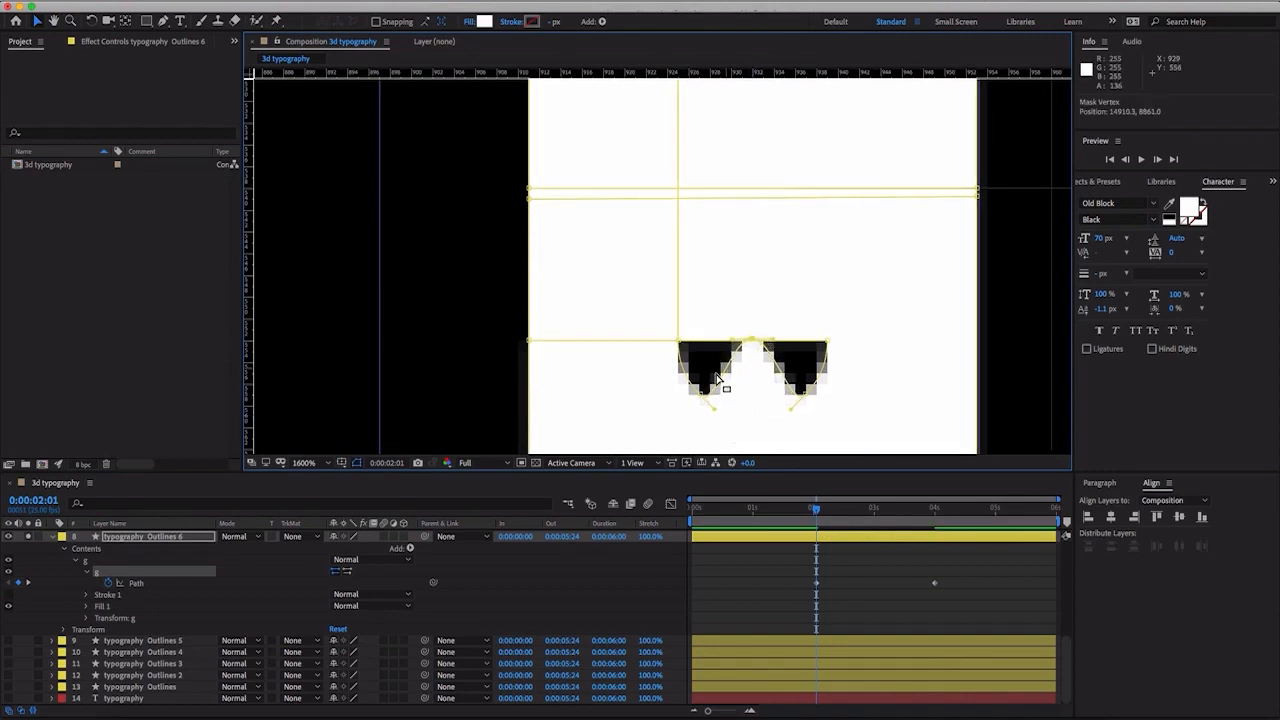
pyautogui.moveTo(699, 403); pyautogui.dragTo(707, 335)
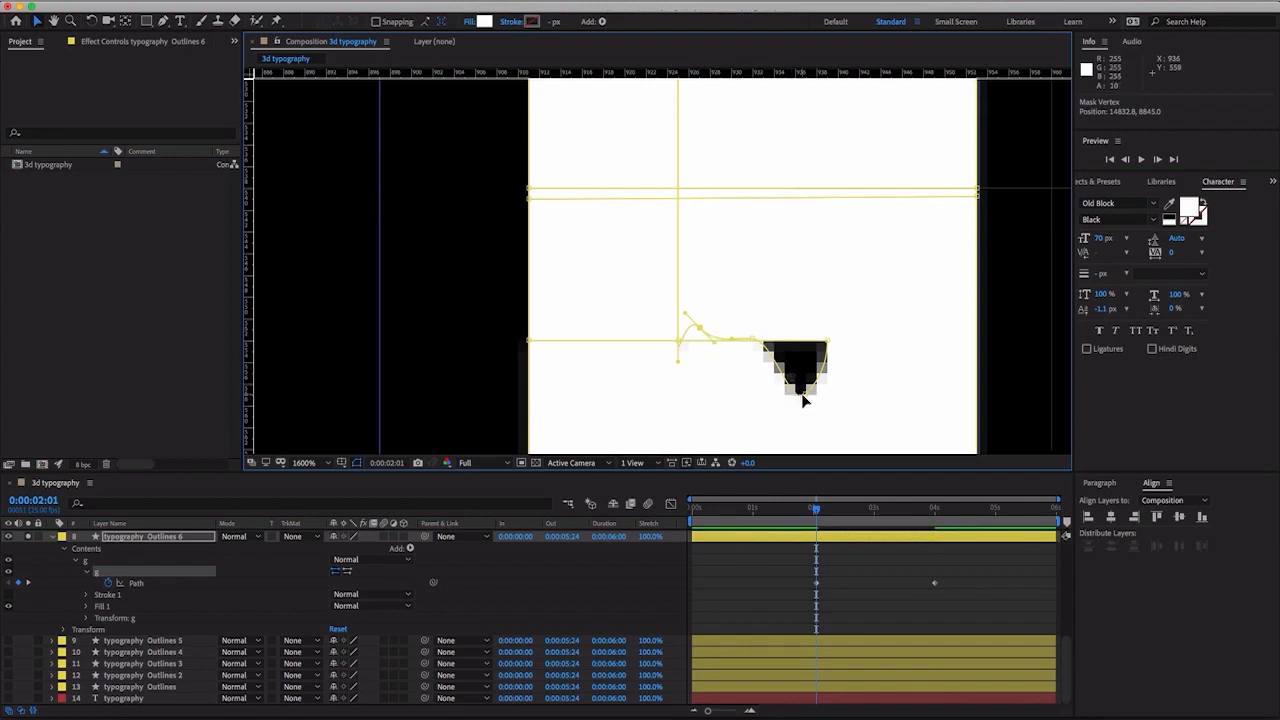
pyautogui.moveTo(806, 398); pyautogui.dragTo(812, 345)
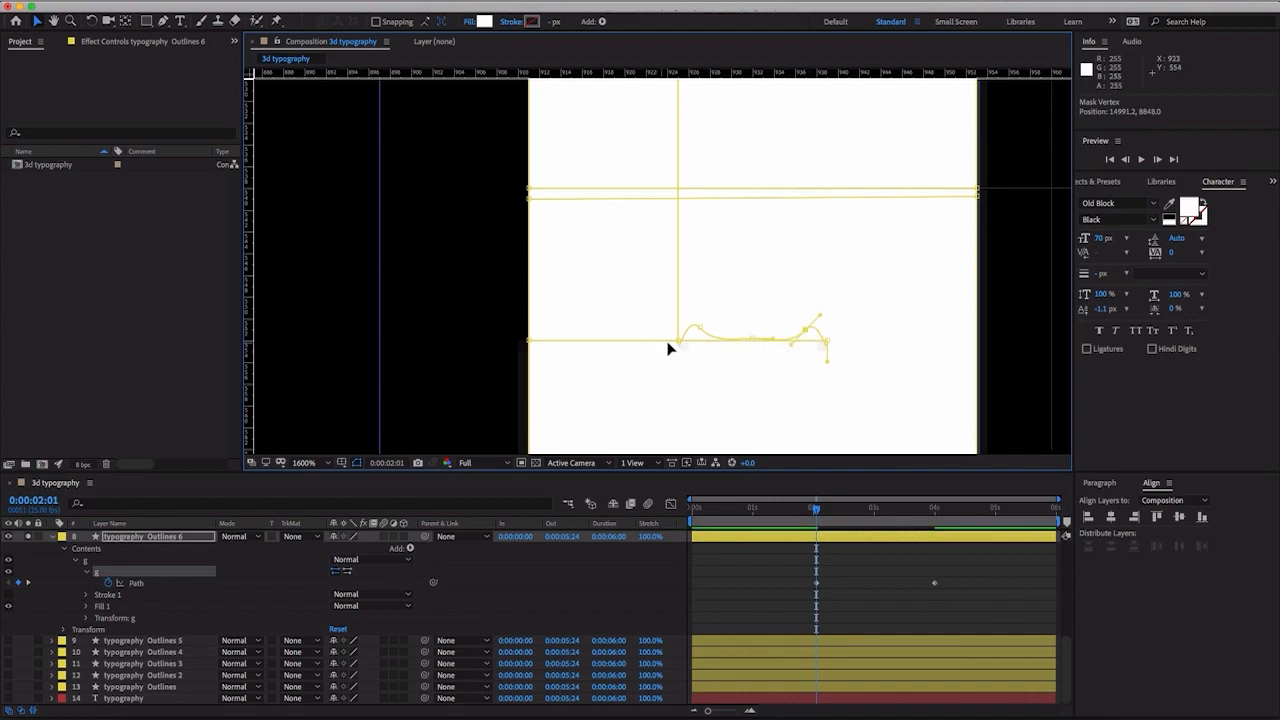
# - Nudge the two end vertices of the G's collapsed lower counter to close the remaining slivers, undoing an accidental path edit
pyautogui.moveTo(677, 339); pyautogui.dragTo(678, 333)
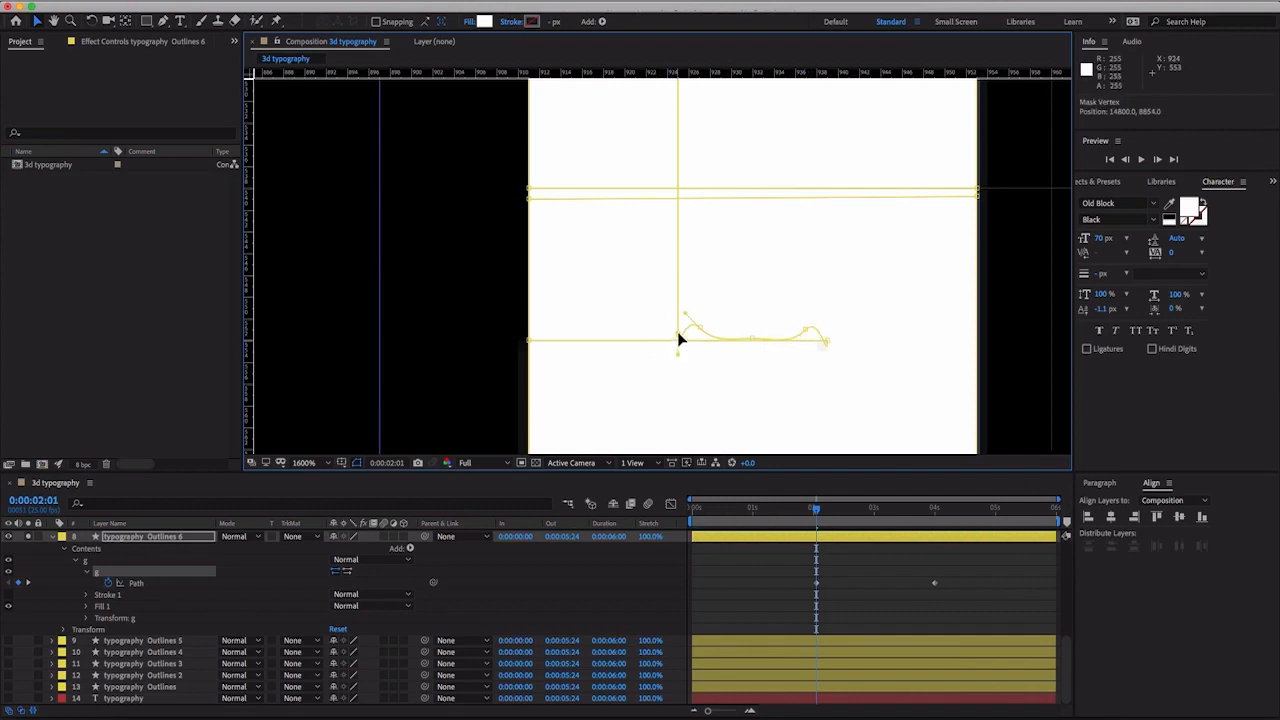
pyautogui.moveTo(828, 338); pyautogui.dragTo(828, 336)
pyautogui.click(836, 343)
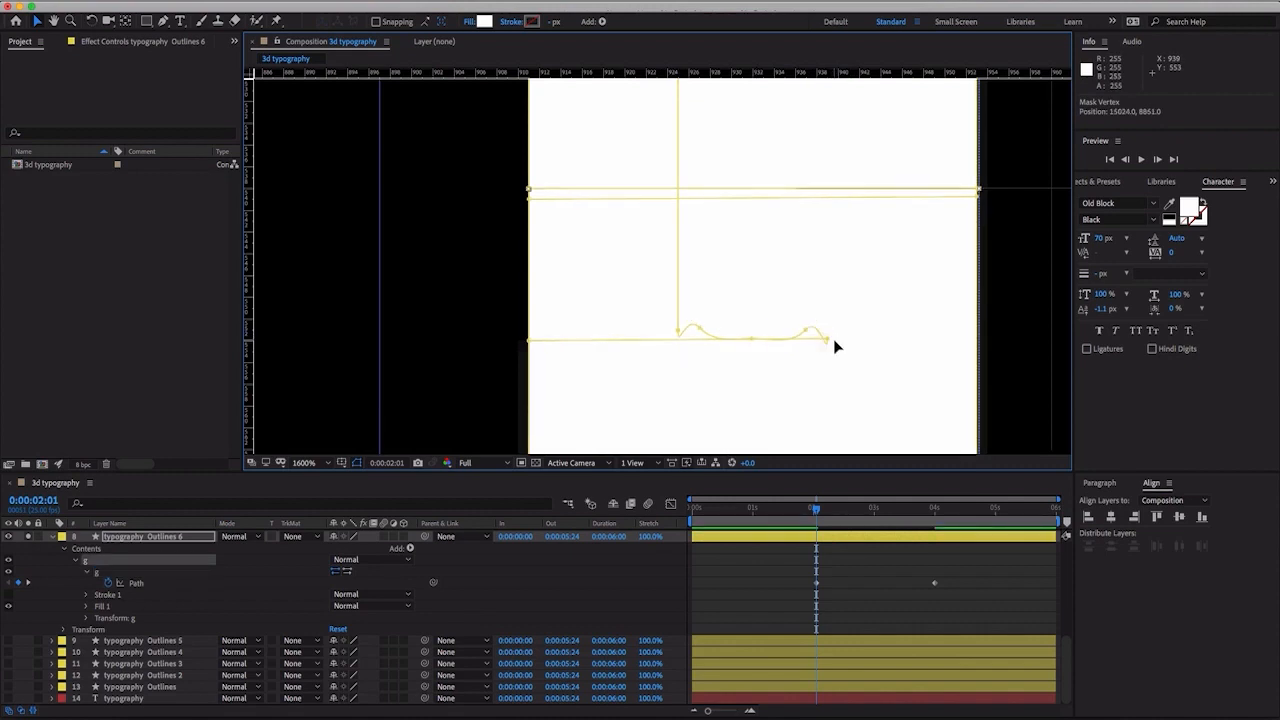
pyautogui.hotkey('ctrl', 'z')
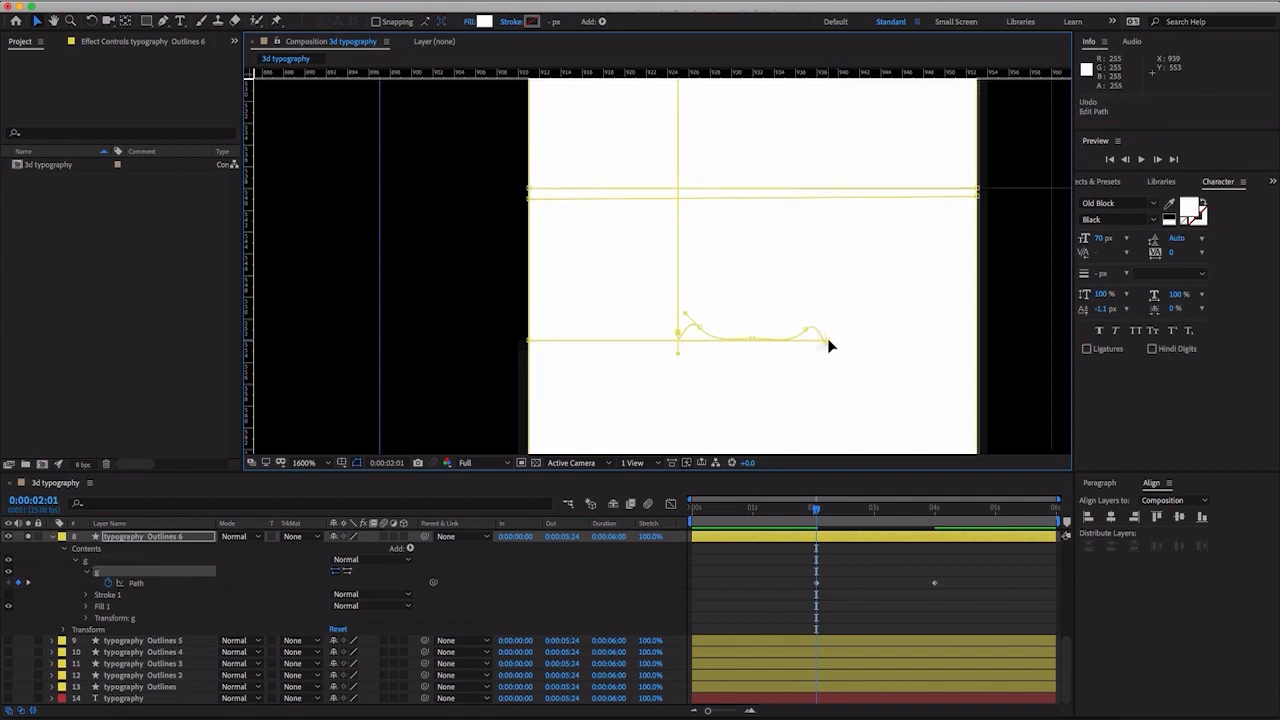
pyautogui.click(827, 339)
pyautogui.moveTo(828, 339); pyautogui.dragTo(828, 344)
pyautogui.press('Down')
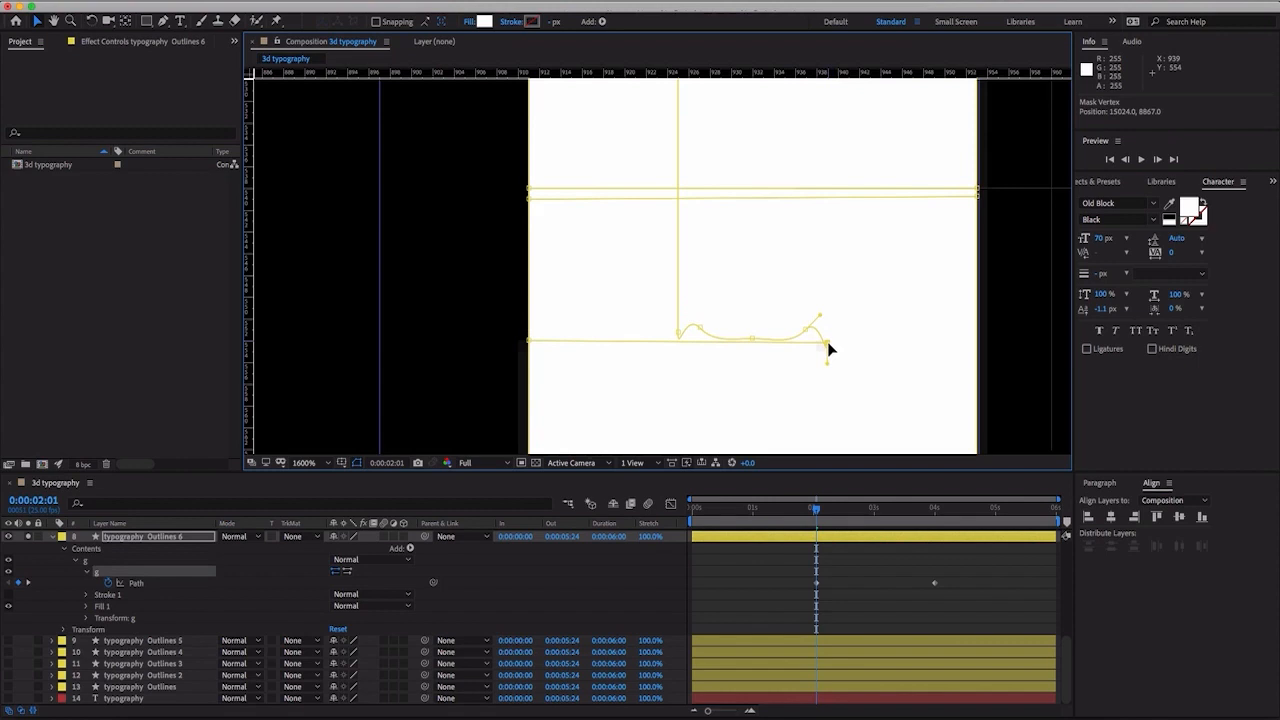
pyautogui.press('Up')
# - At 0:00:00:00, flatten the G's whole path vertically into a thin line on the baseline guide, about 0.1% of its height
pyautogui.press(',')
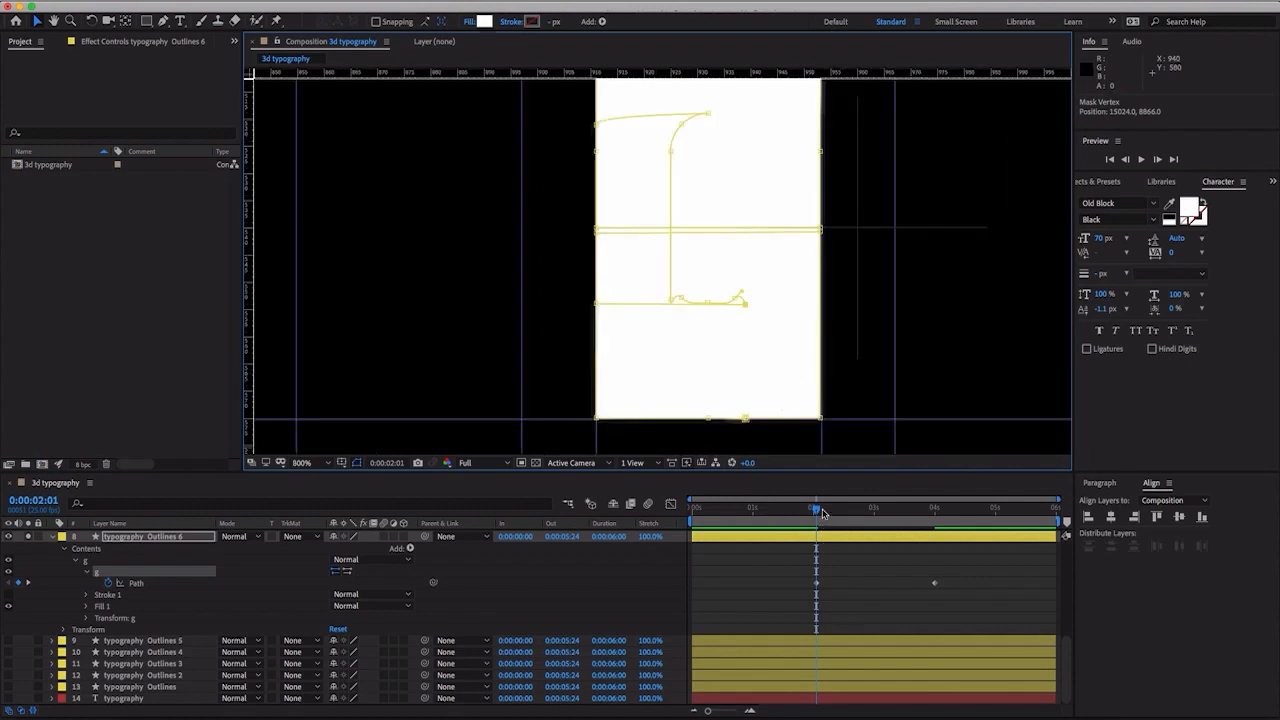
pyautogui.moveTo(822, 513); pyautogui.dragTo(655, 510)
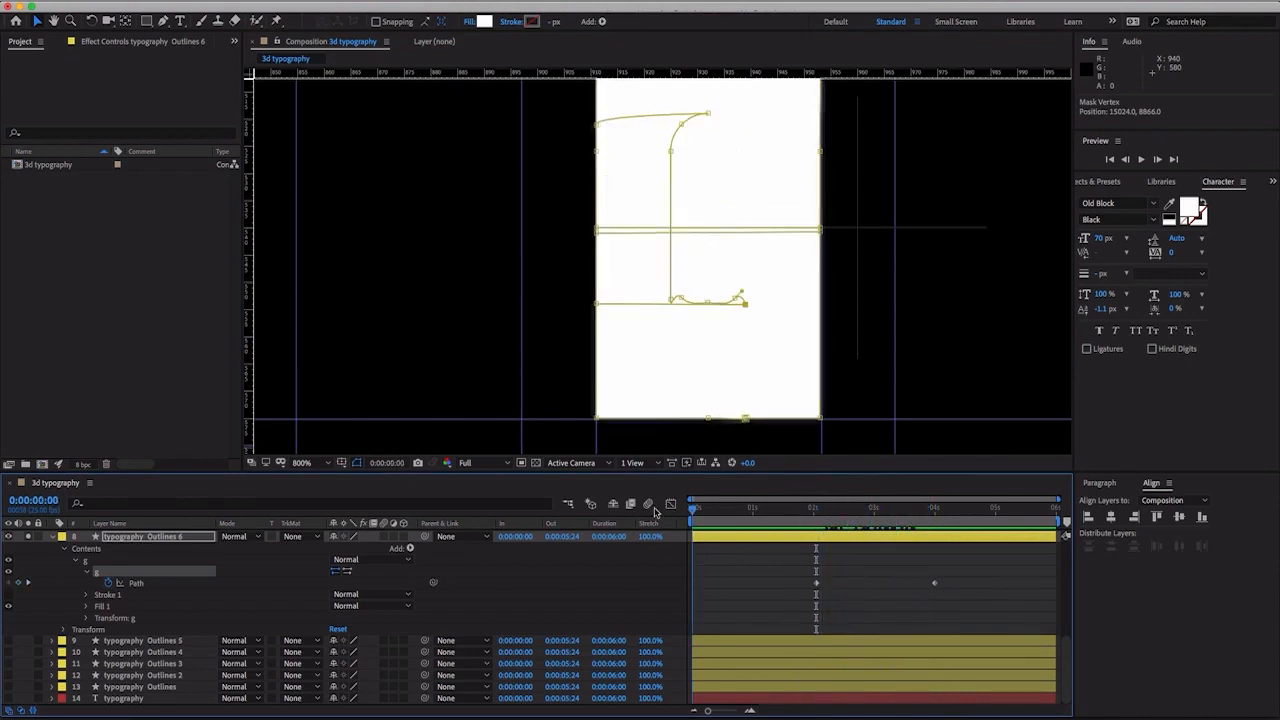
pyautogui.press(',')
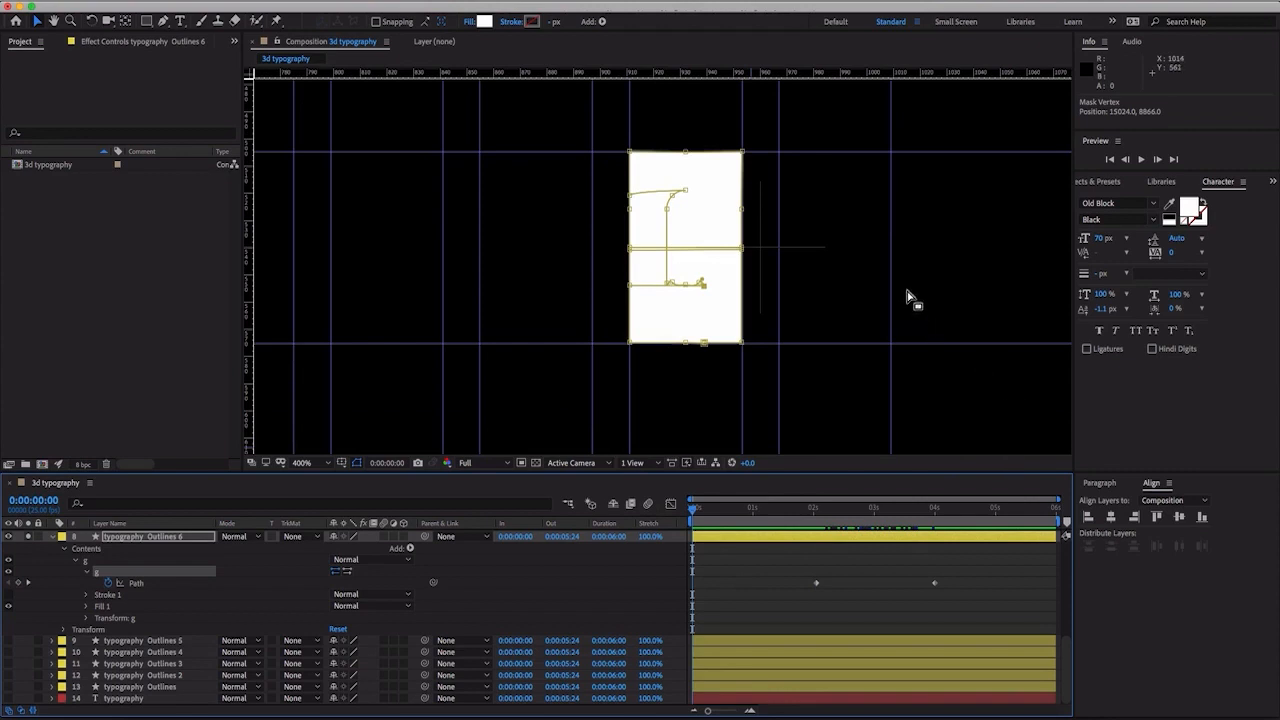
pyautogui.doubleClick(742, 153)
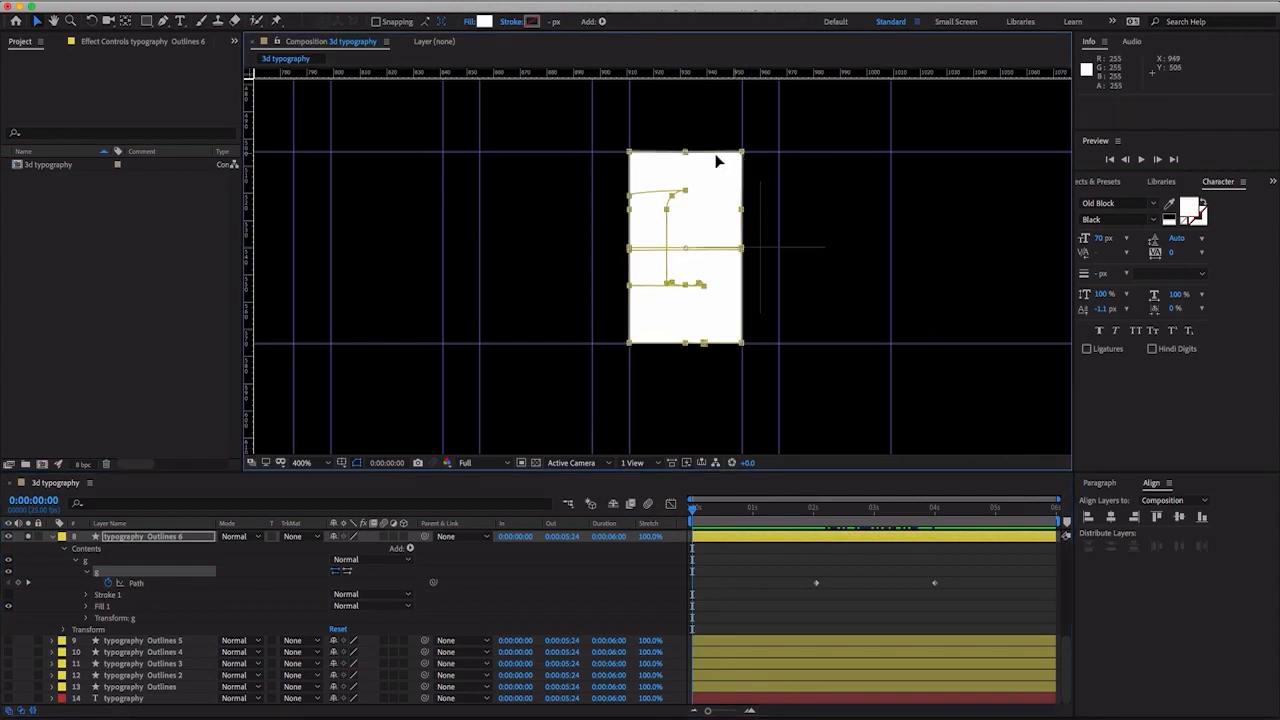
pyautogui.moveTo(688, 153); pyautogui.dragTo(670, 341)
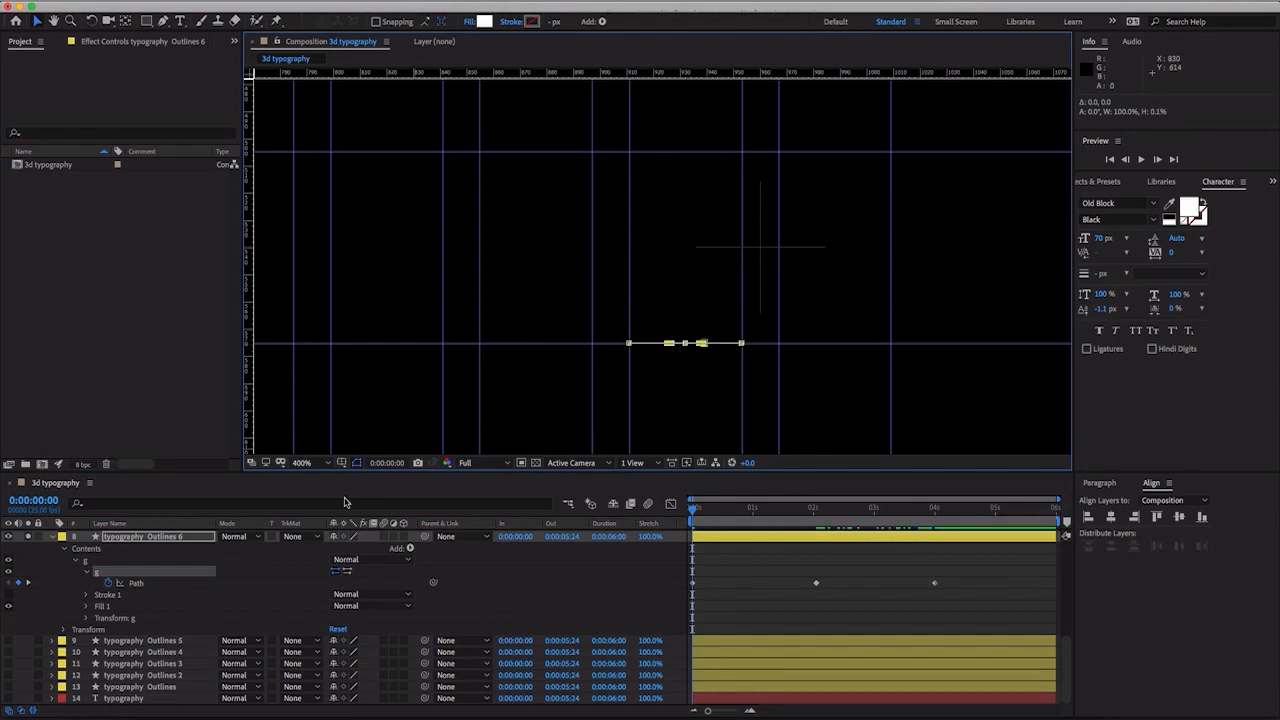
# - Solo the typography Outlines 5 layer and delete the t, y, p, o and g groups from its contents
pyautogui.click(27, 641)
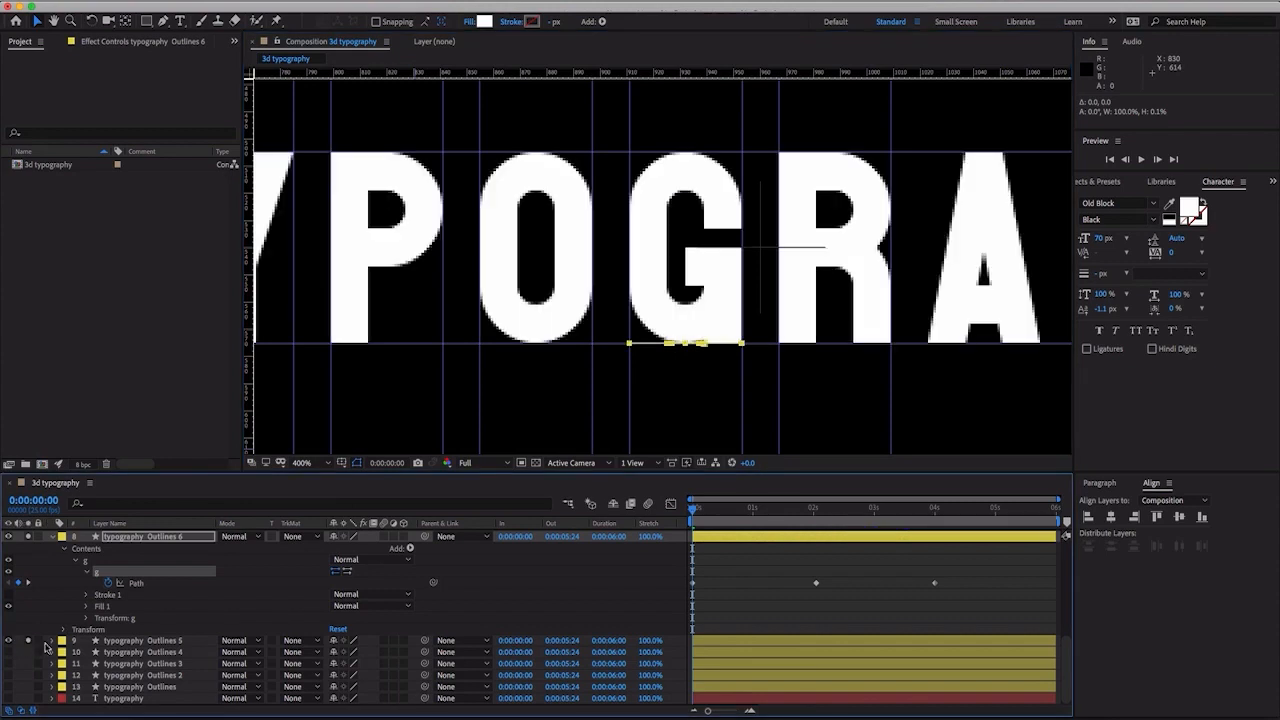
pyautogui.click(127, 652)
pyautogui.click(136, 641)
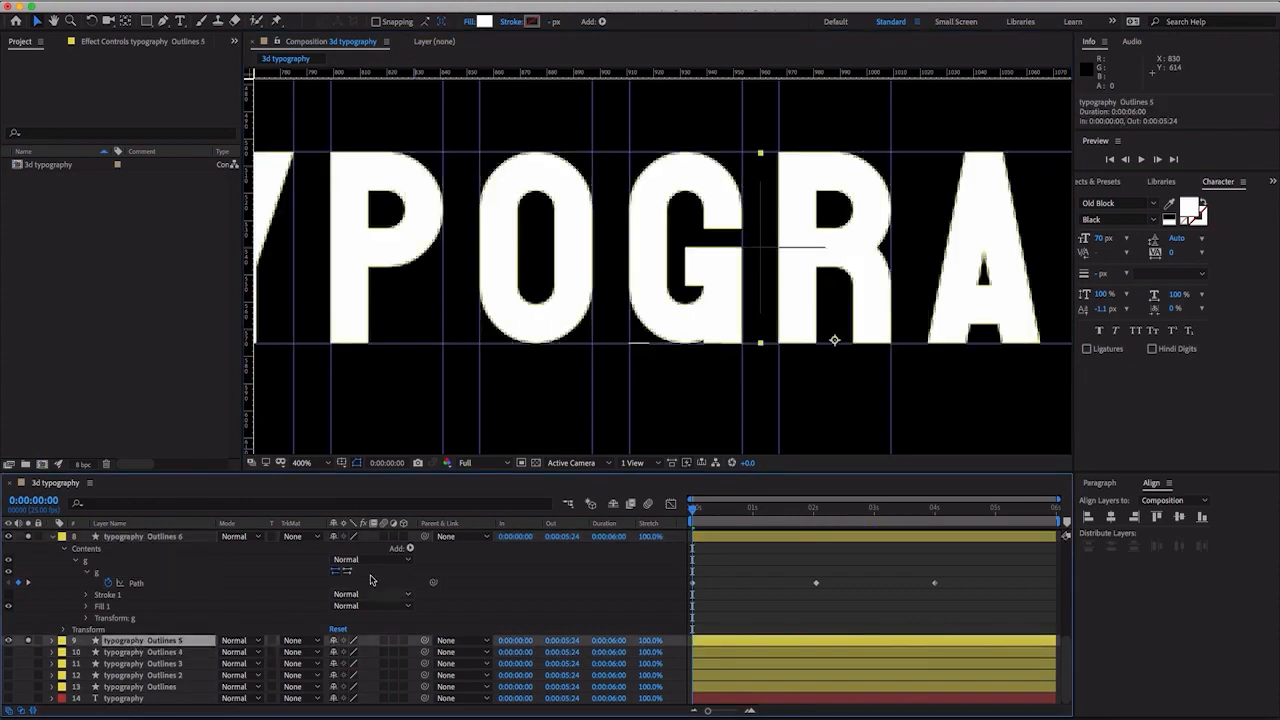
pyautogui.click(53, 641)
pyautogui.click(63, 652)
pyautogui.scroll(-2, 61, 657)
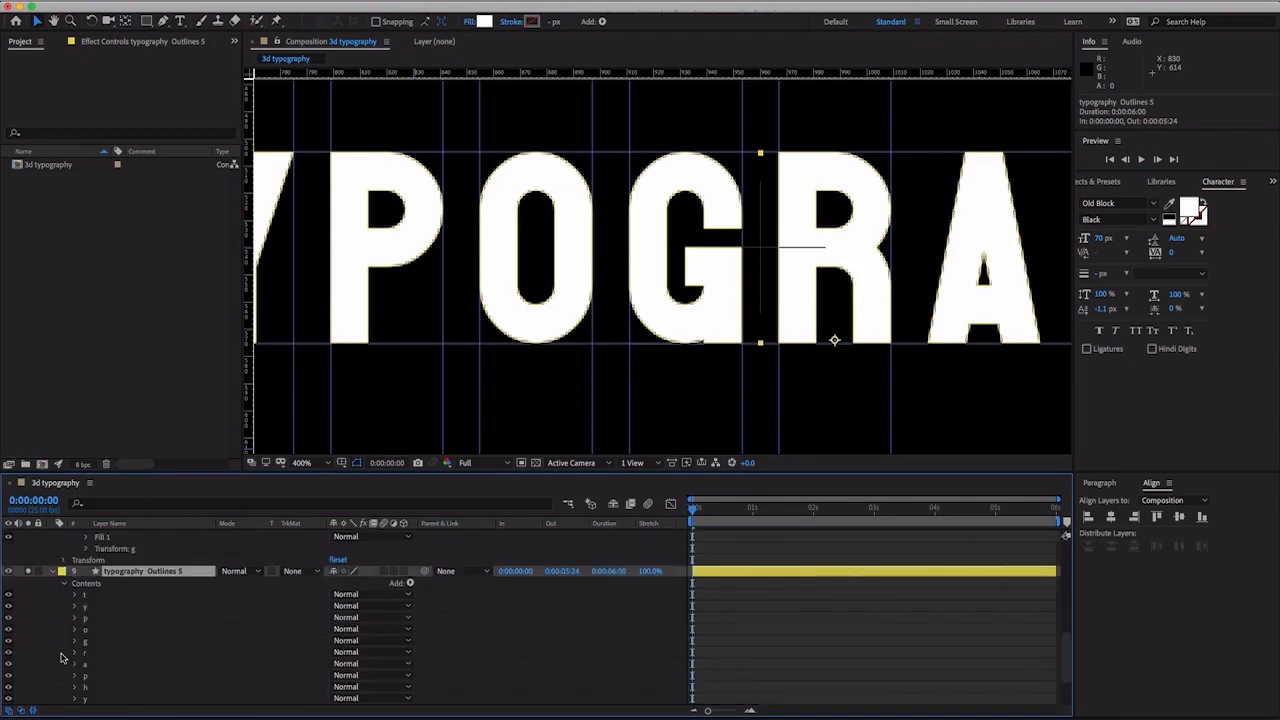
pyautogui.click(97, 598)
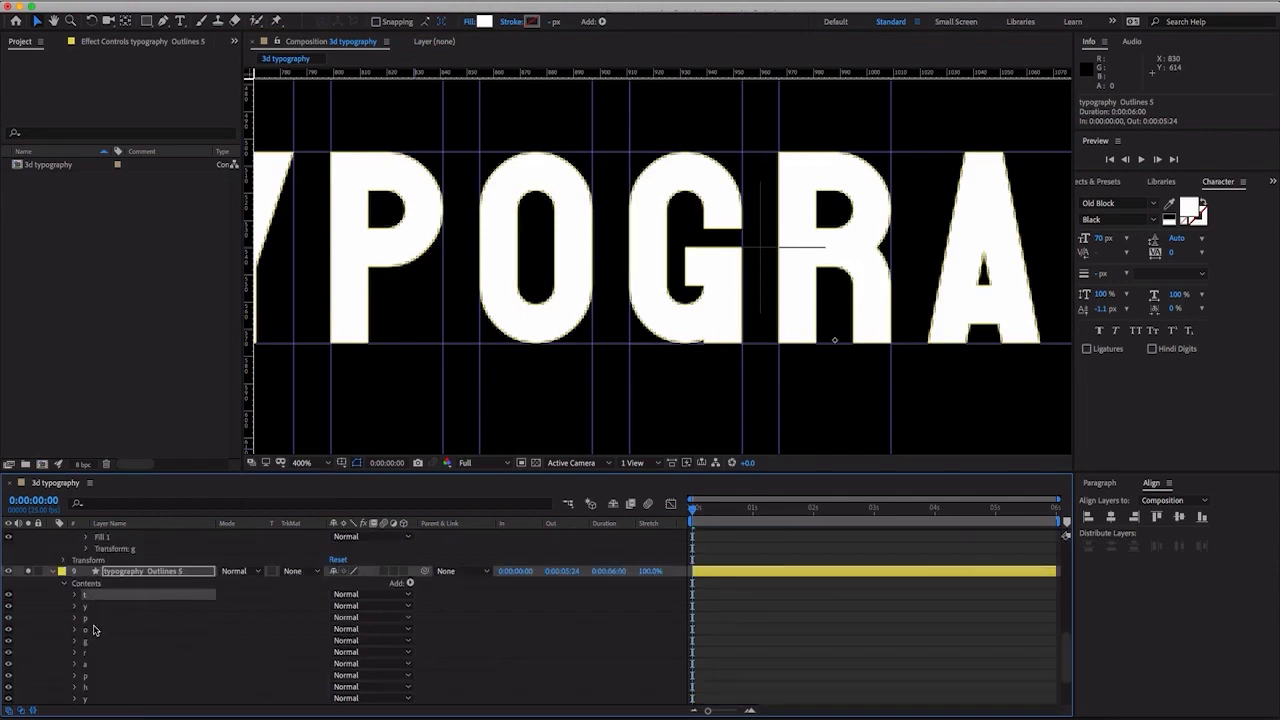
pyautogui.keyDown('shift'); pyautogui.click(90, 642); pyautogui.keyUp('shift')
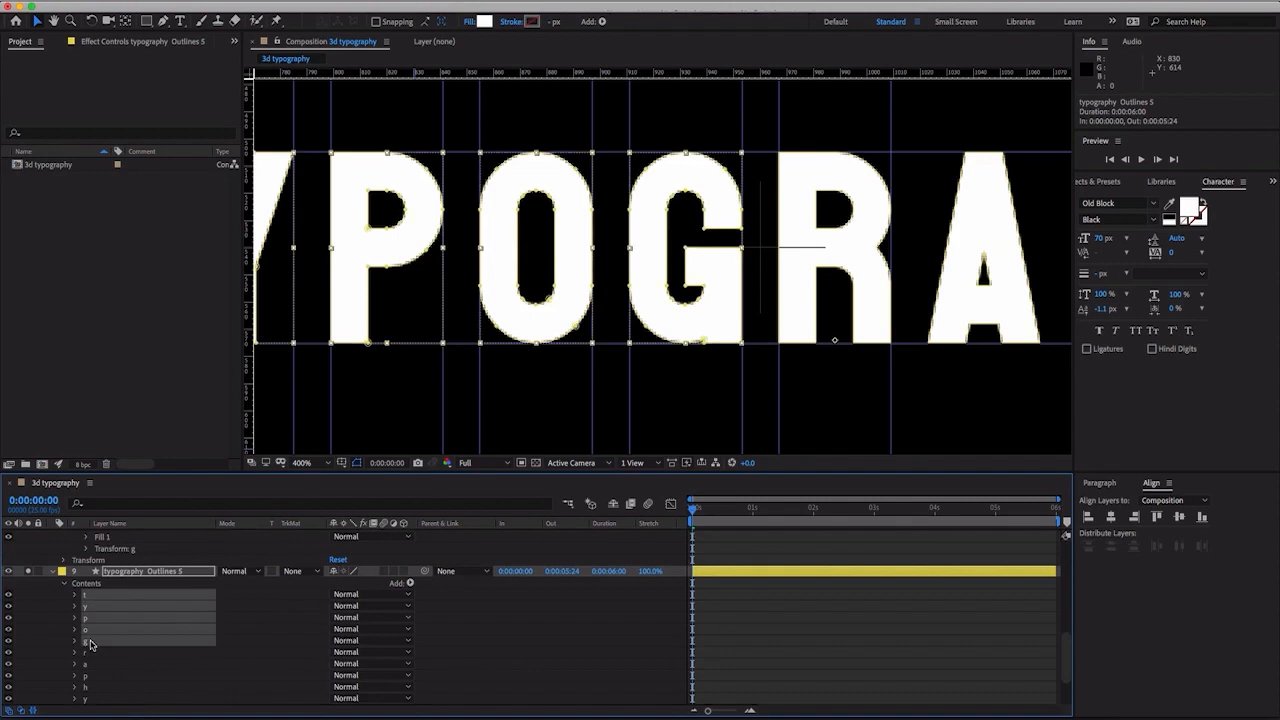
pyautogui.press('Delete')
# - Delete the a, p, h and y groups from typography Outlines 5, keeping only the r group
pyautogui.click(123, 619)
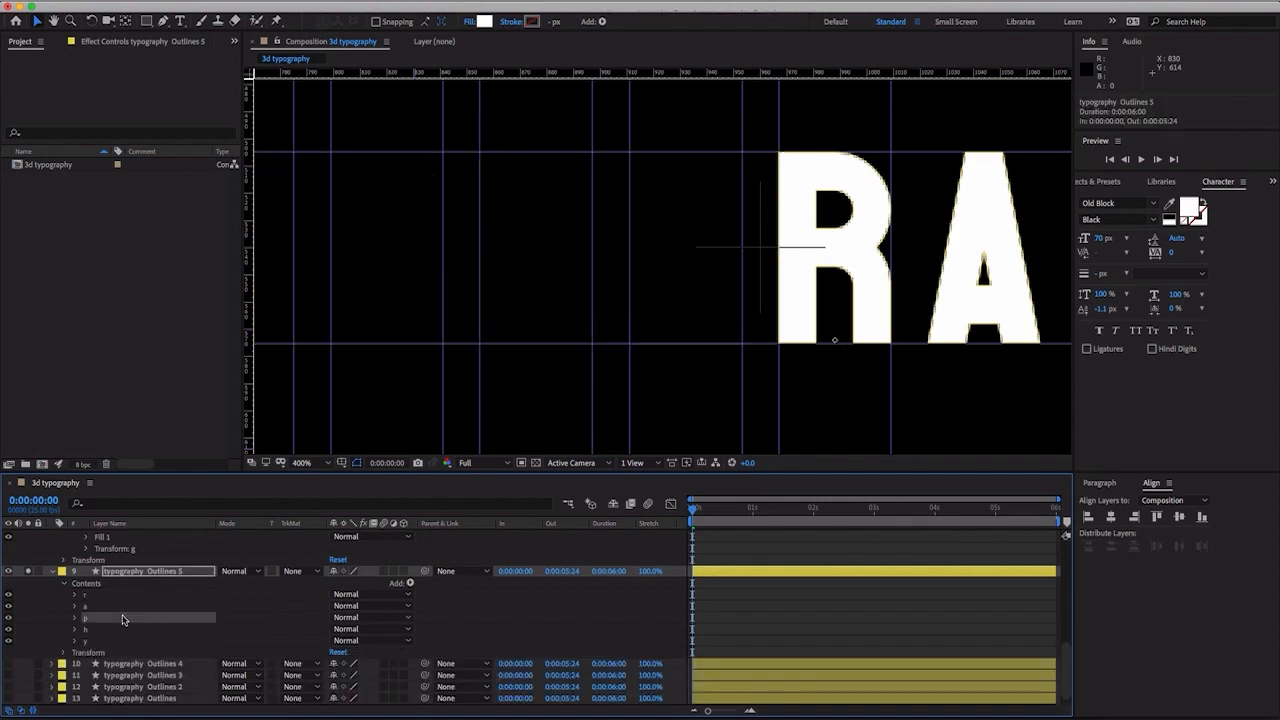
pyautogui.click(120, 606)
pyautogui.keyDown('shift'); pyautogui.click(112, 643); pyautogui.keyUp('shift')
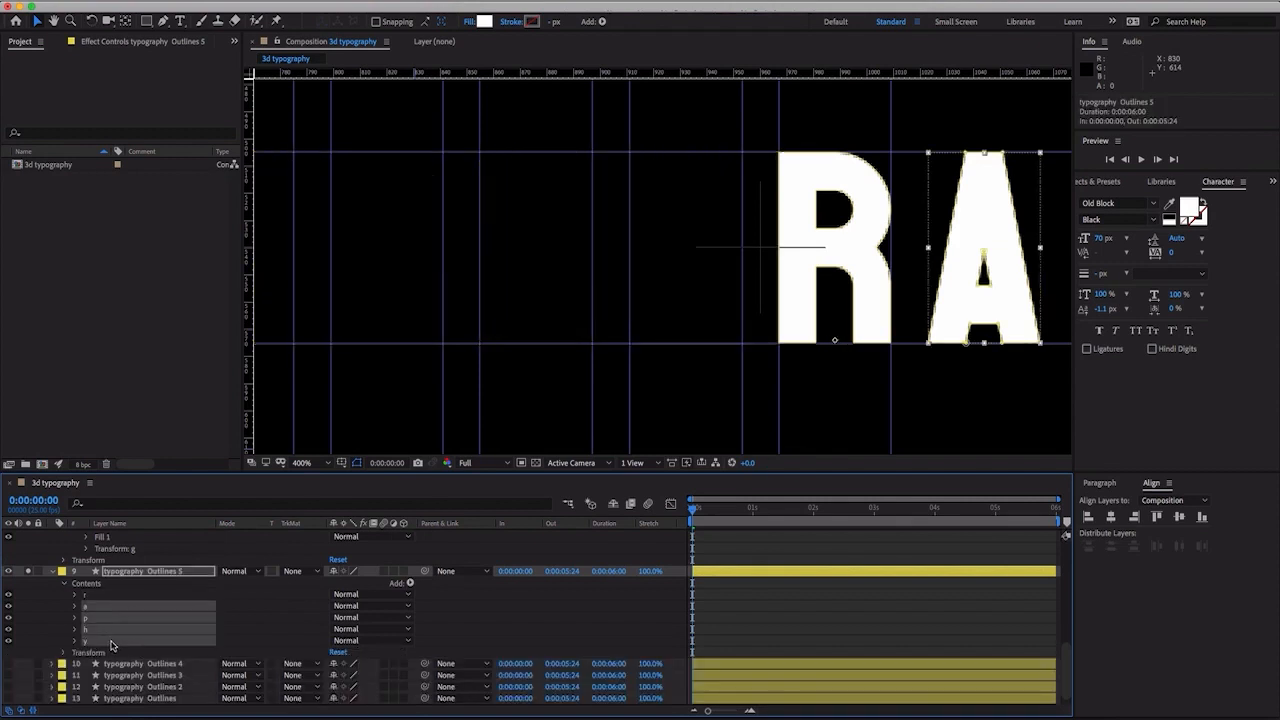
pyautogui.press('Delete')
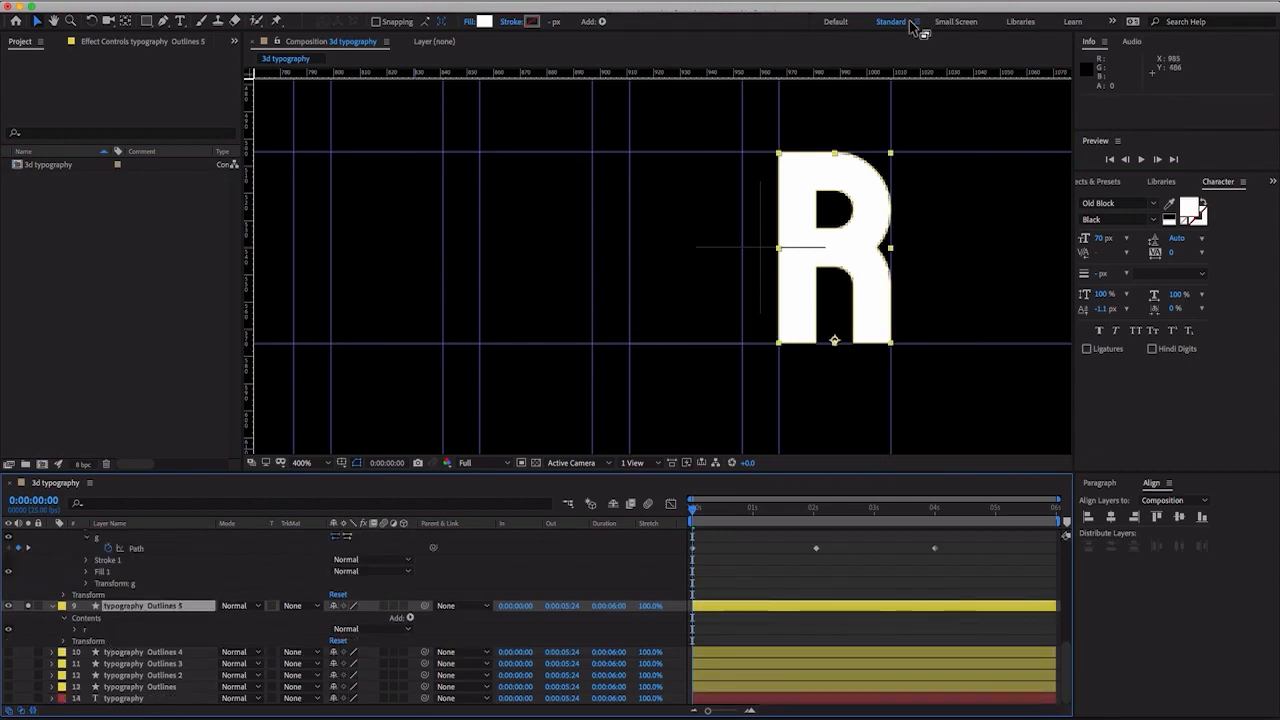
# - Reveal both Path properties inside the r group and set the current time to 0:00:04:00
pyautogui.click(78, 631)
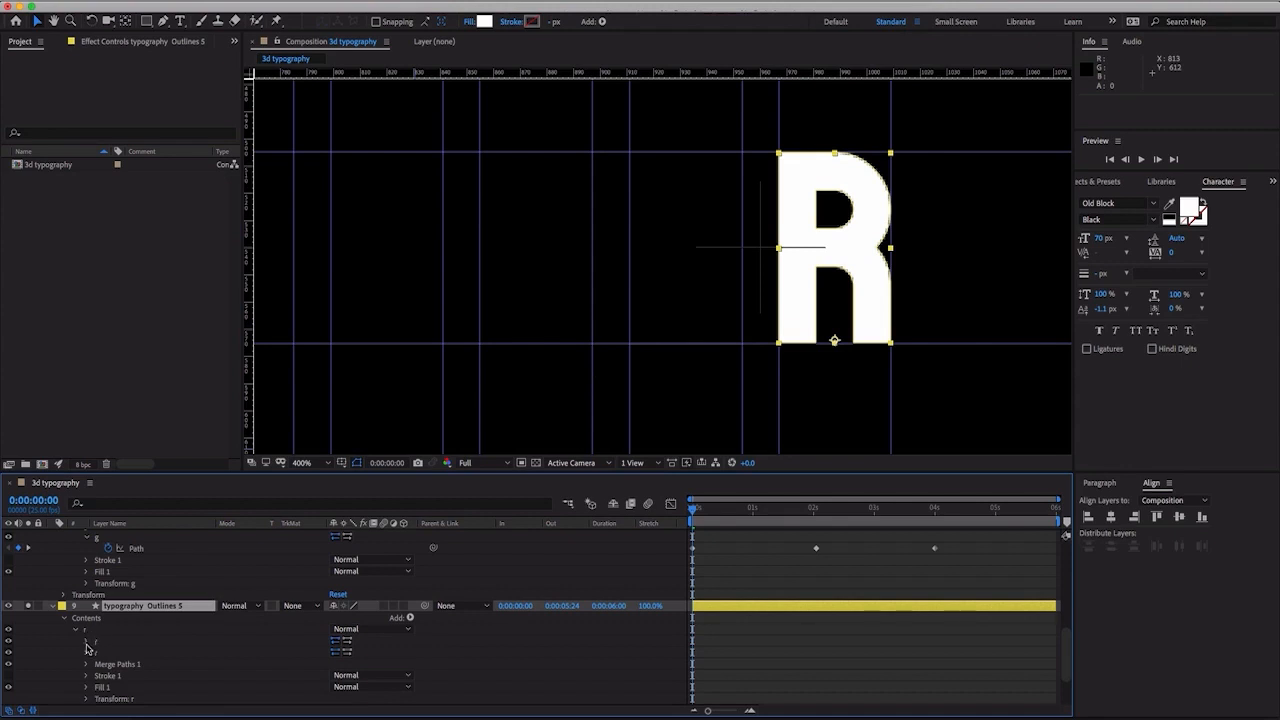
pyautogui.click(87, 643)
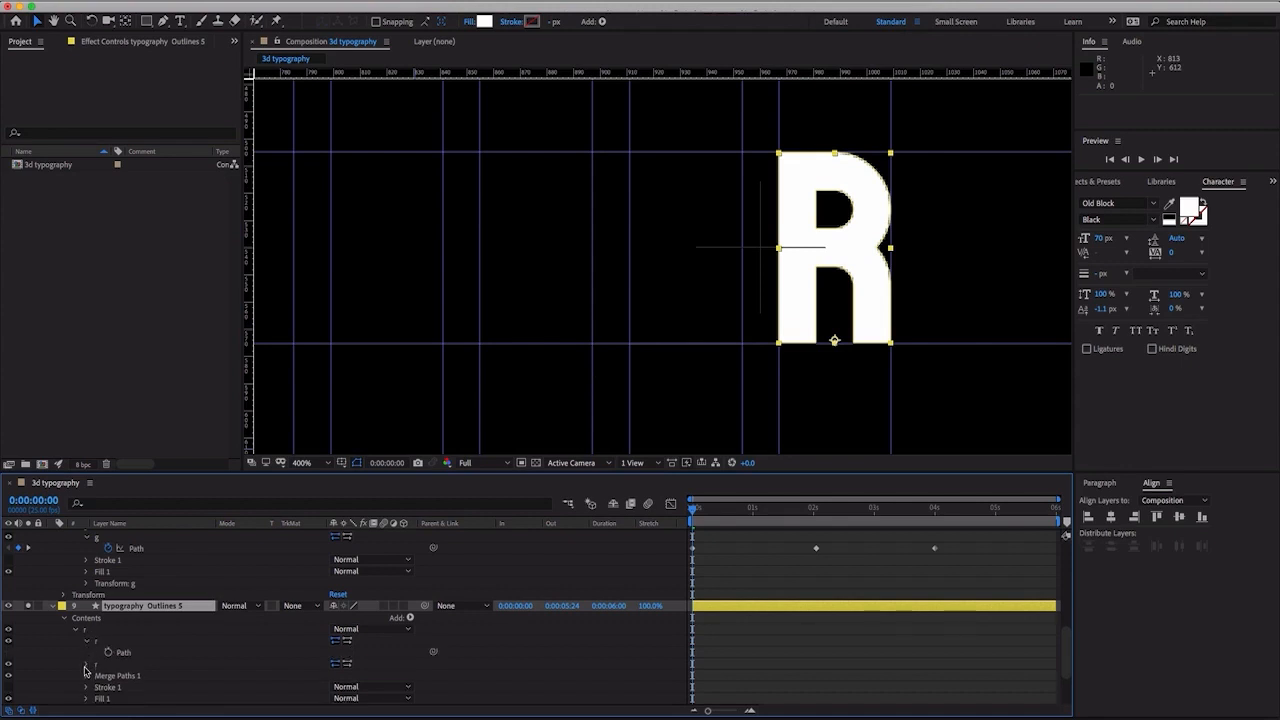
pyautogui.click(86, 666)
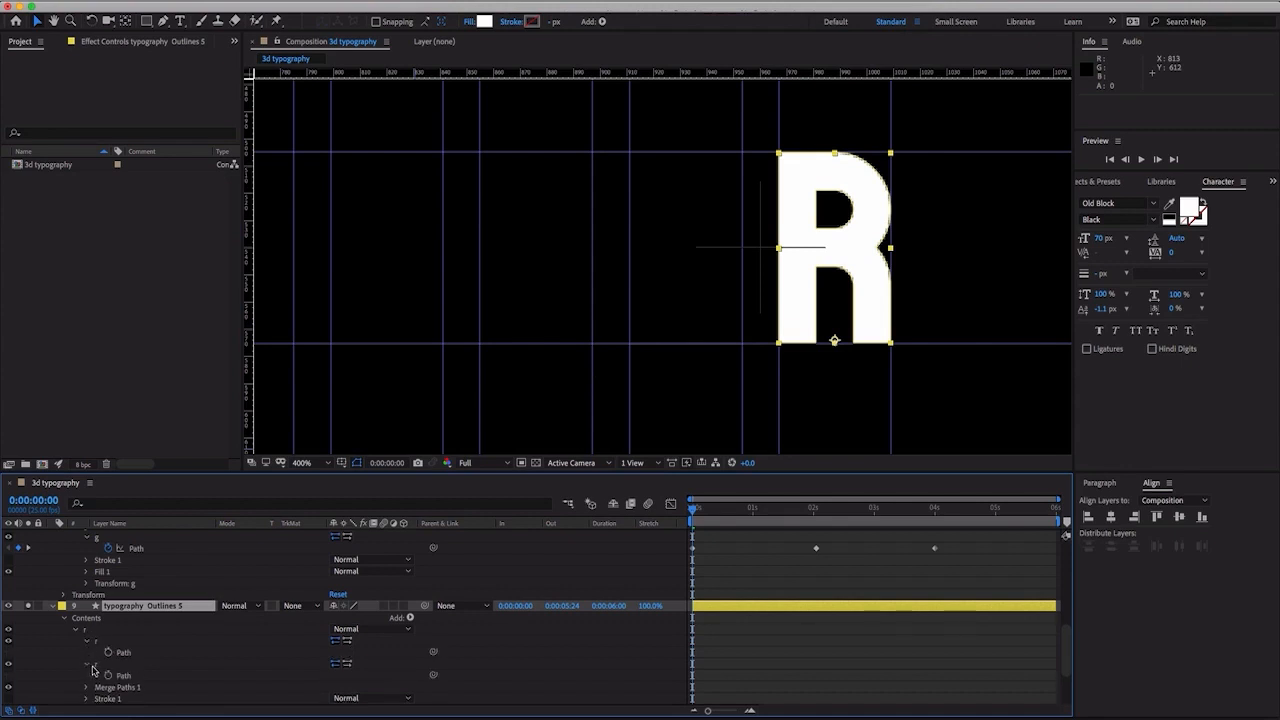
pyautogui.click(934, 510)
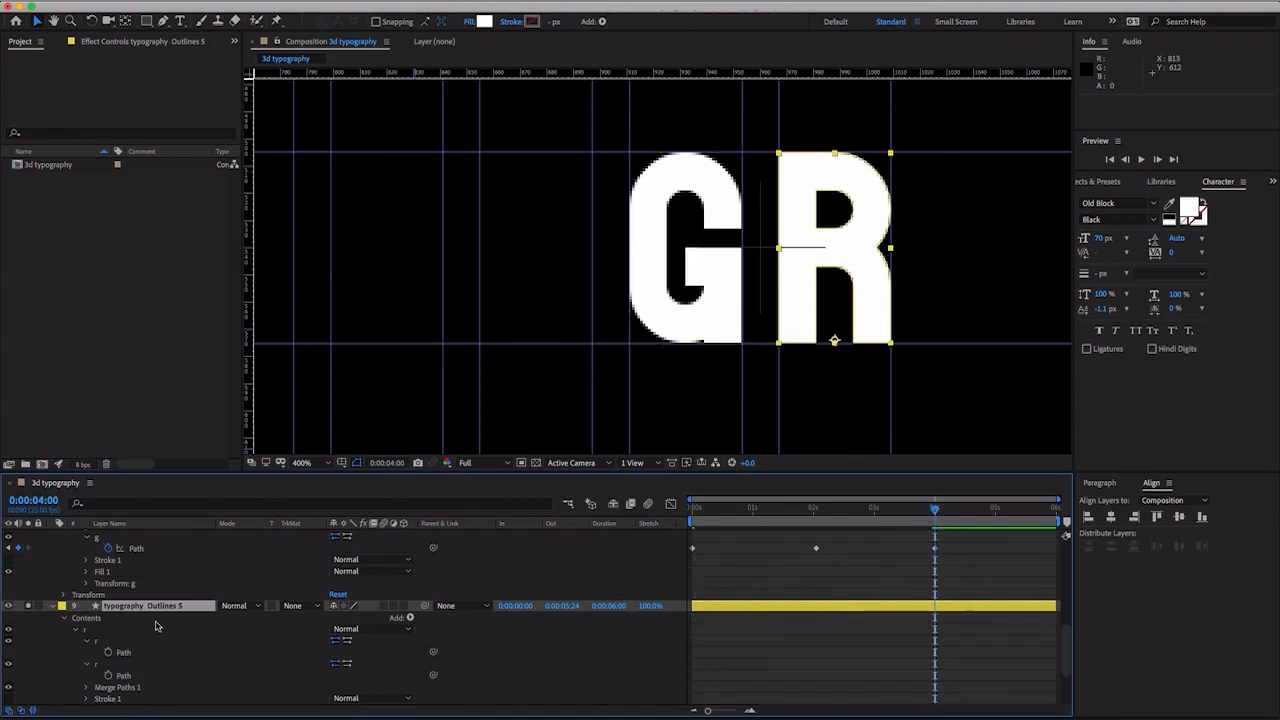
# - Turn off solo for the typography Outlines 6 layer so that only the R is displayed
pyautogui.scroll(3, 60, 610)
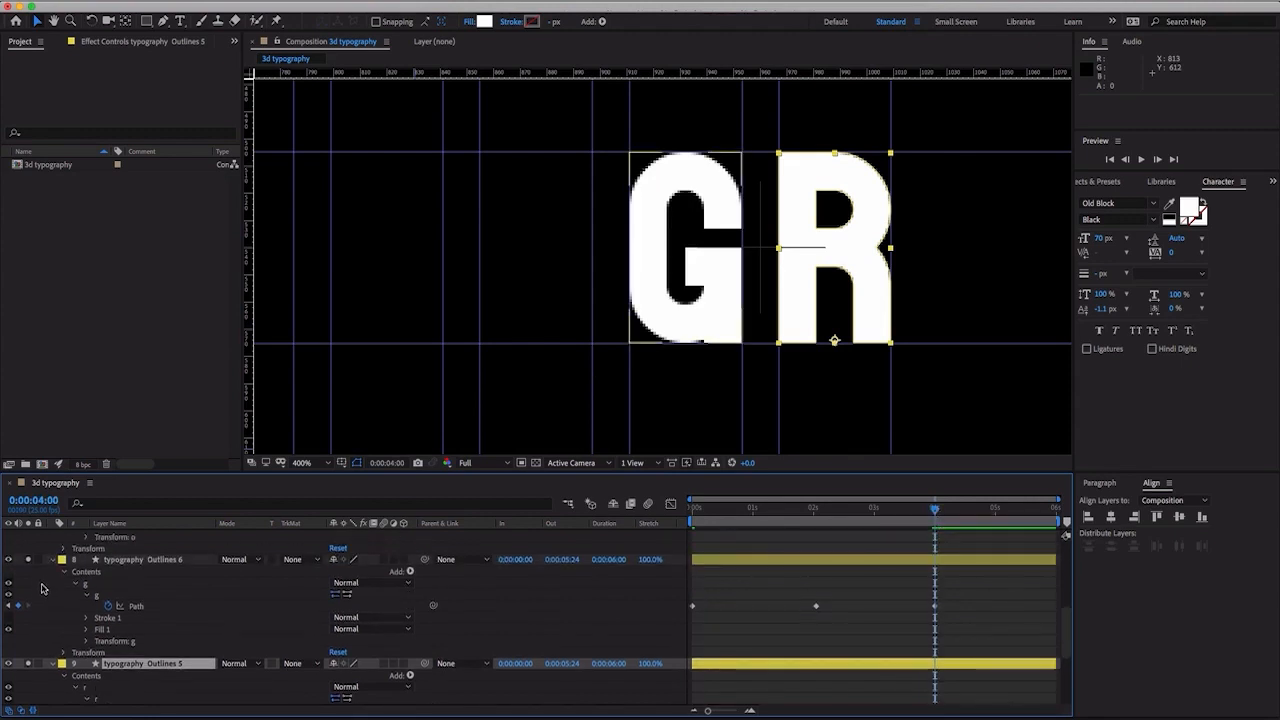
pyautogui.click(27, 560)
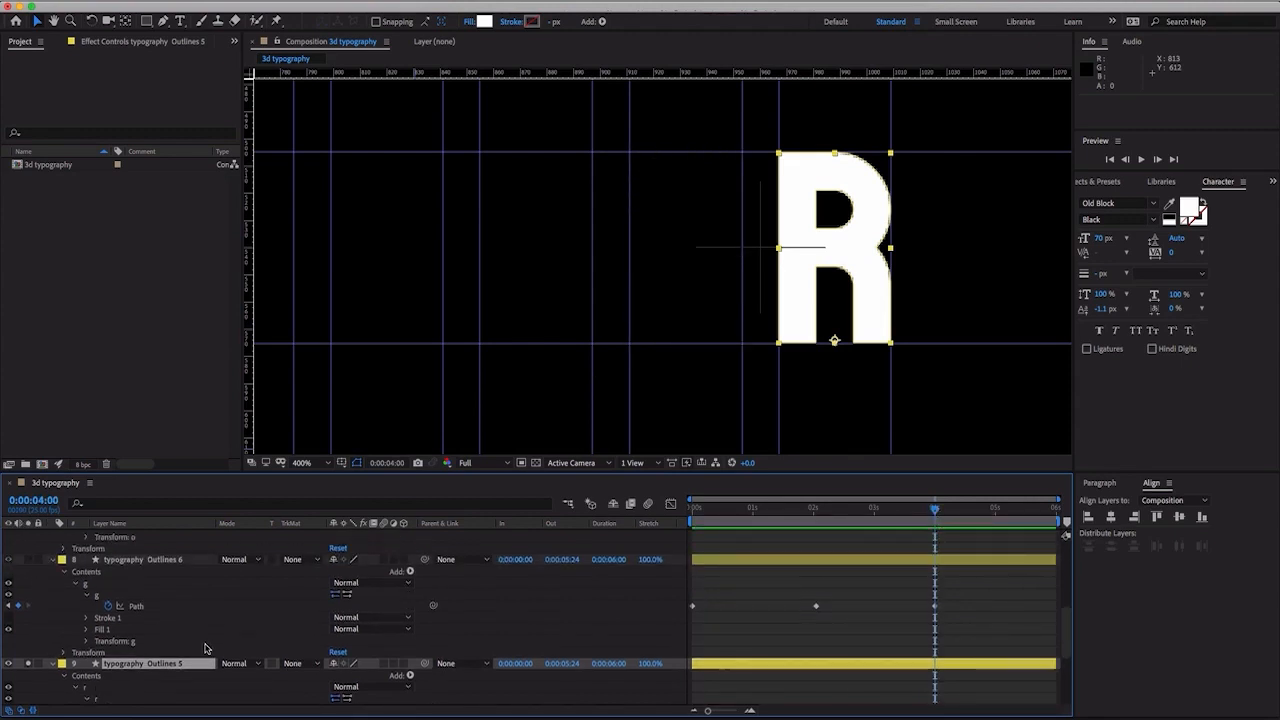
pyautogui.scroll(-2, 205, 648)
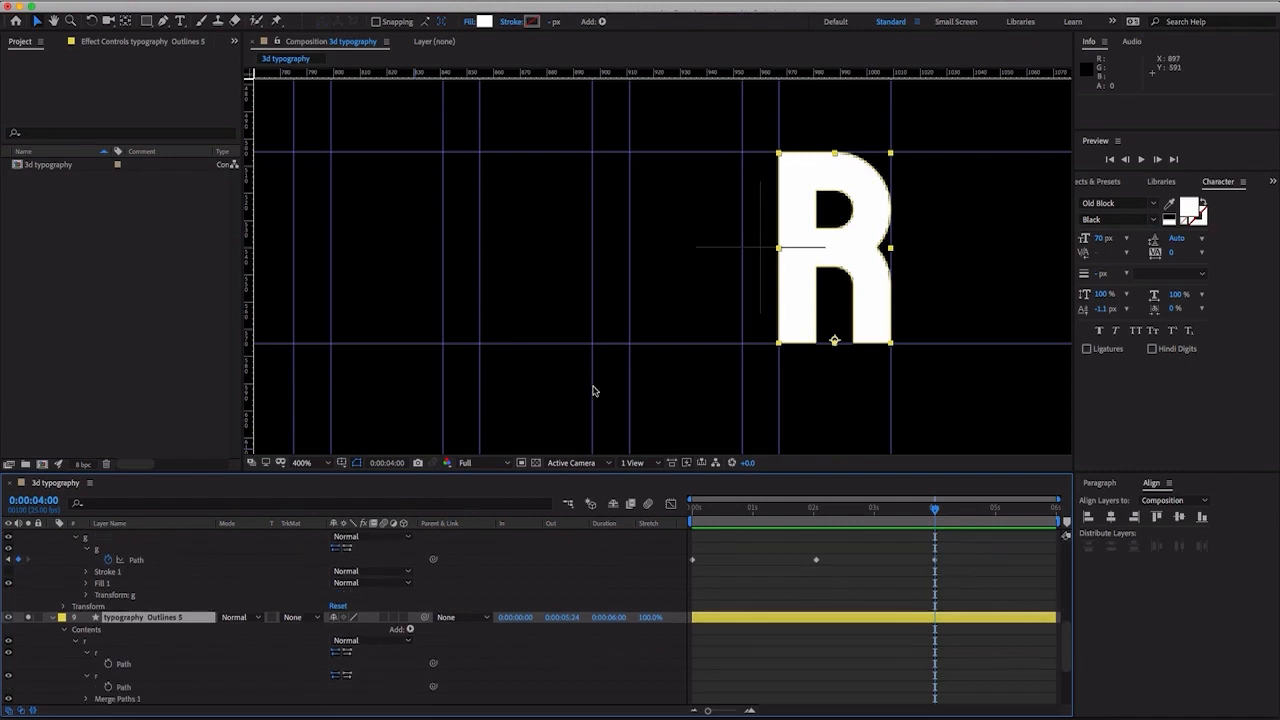
# - Enable keyframing on both of the R's Path properties at 0:00:04:00
pyautogui.press('.')
pyautogui.moveTo(637, 366); pyautogui.dragTo(471, 323)
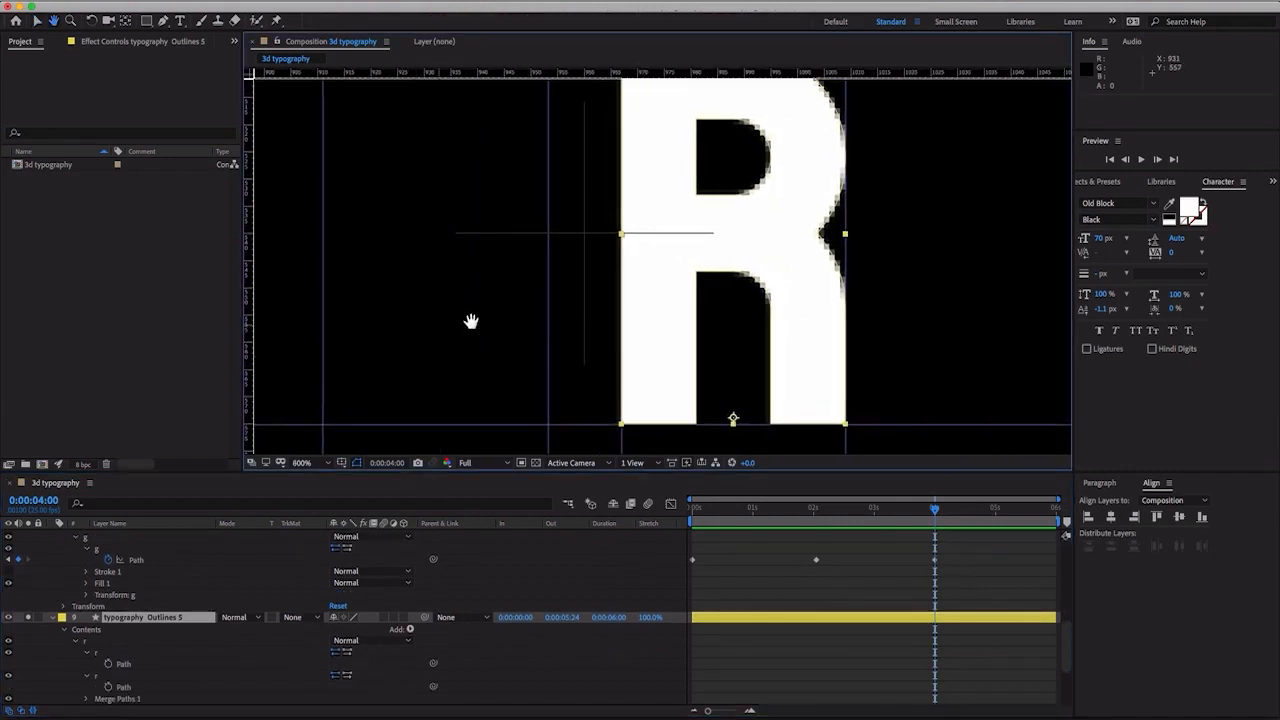
pyautogui.press(',')
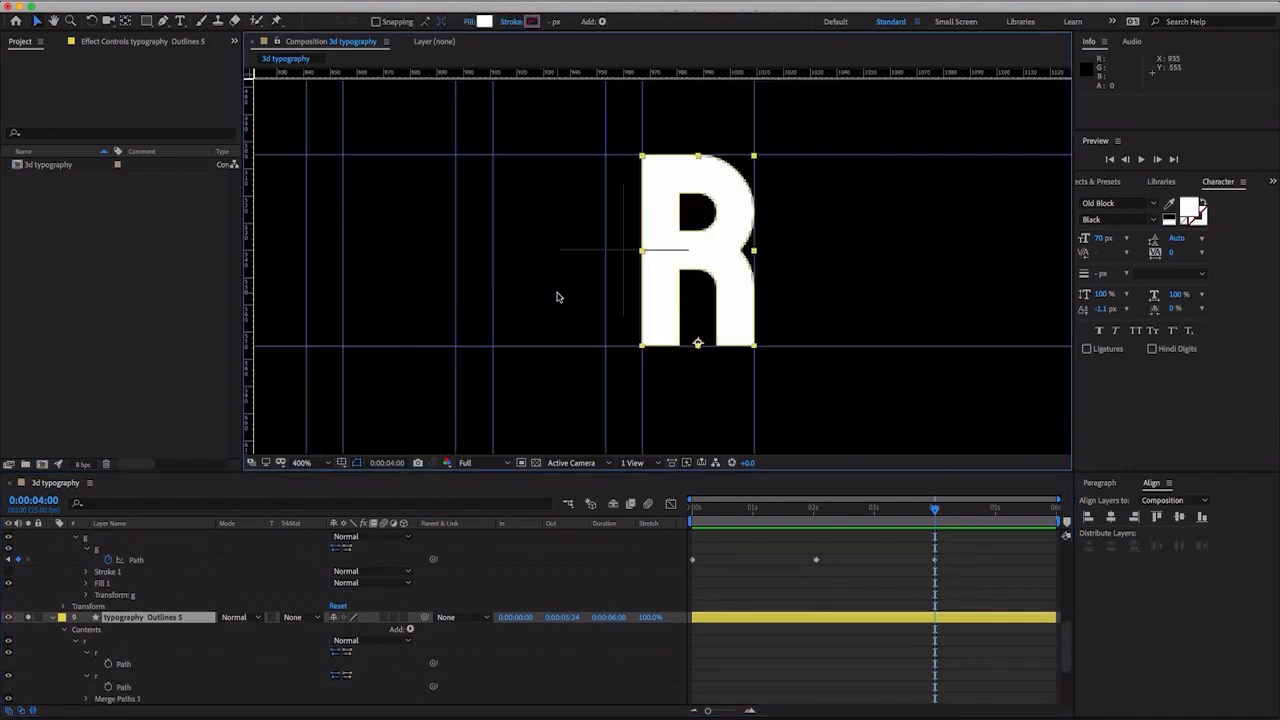
pyautogui.click(112, 664)
pyautogui.click(107, 688)
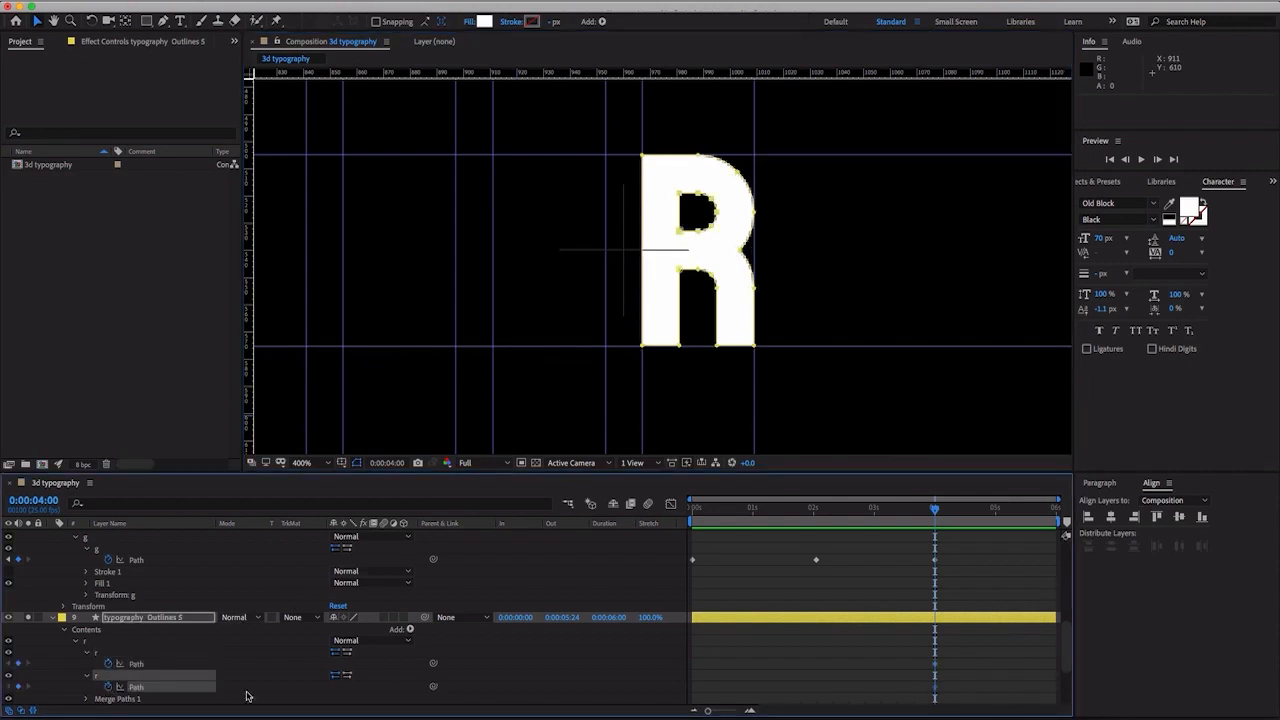
# - At 0:00:02:01, square off the R's outer path by moving its top curve and waist points out to the right guide
pyautogui.click(815, 510)
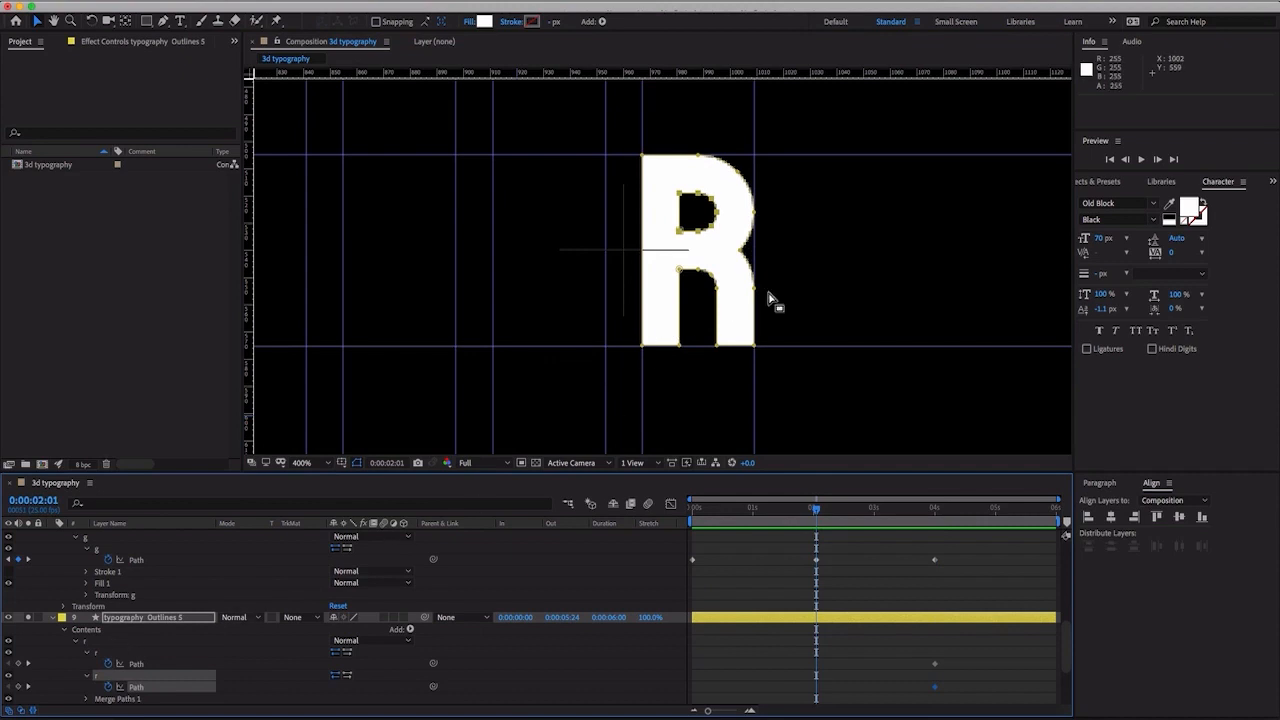
pyautogui.press('.')
pyautogui.moveTo(803, 209); pyautogui.dragTo(783, 297)
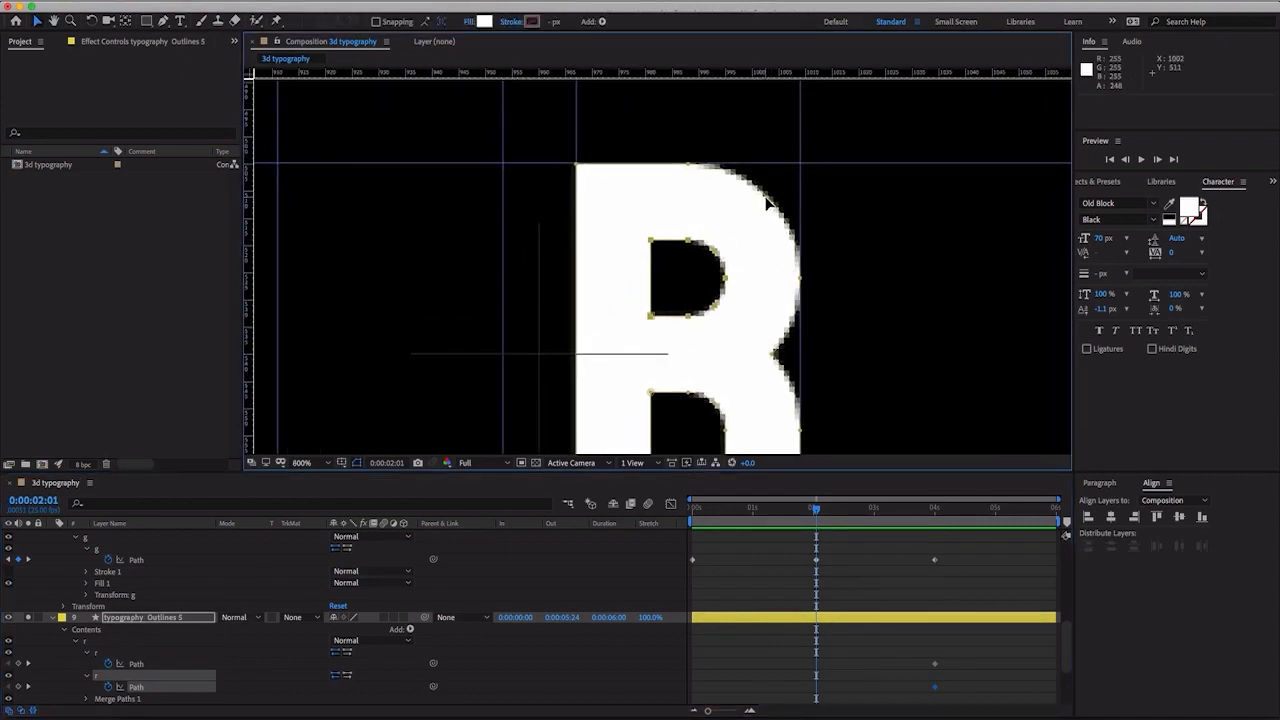
pyautogui.moveTo(768, 203); pyautogui.dragTo(801, 163)
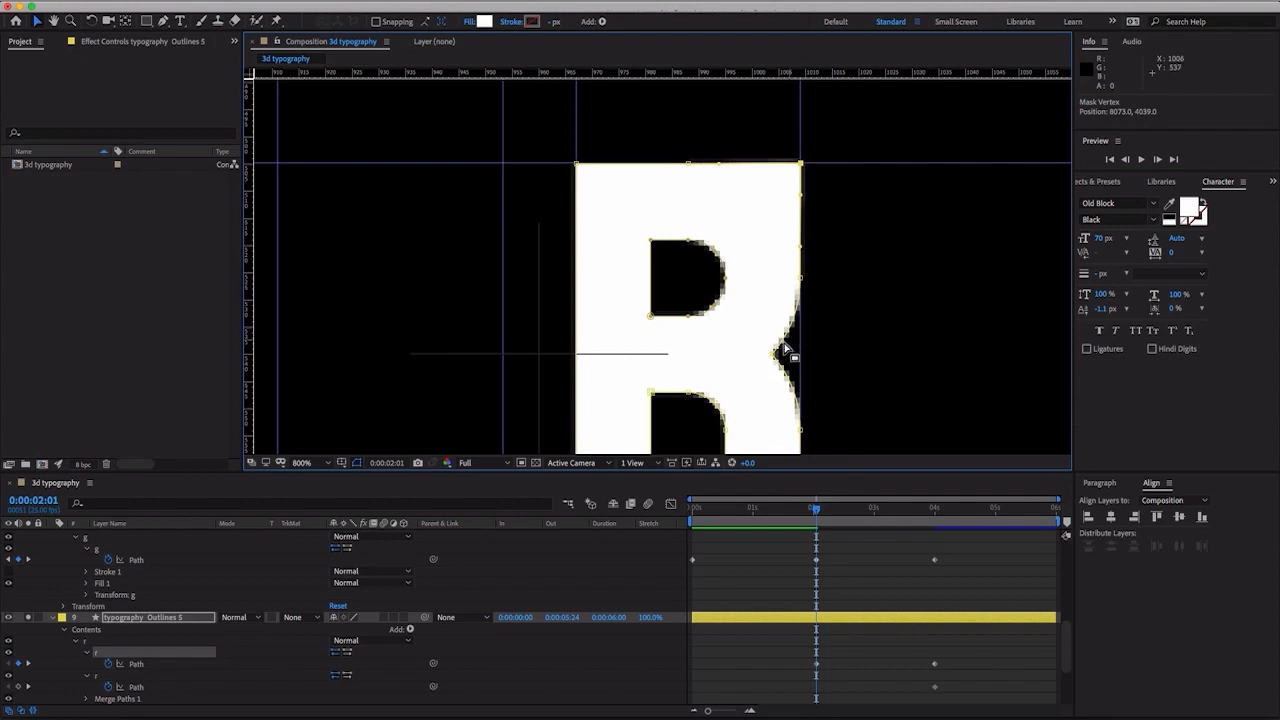
pyautogui.moveTo(784, 352); pyautogui.dragTo(800, 326)
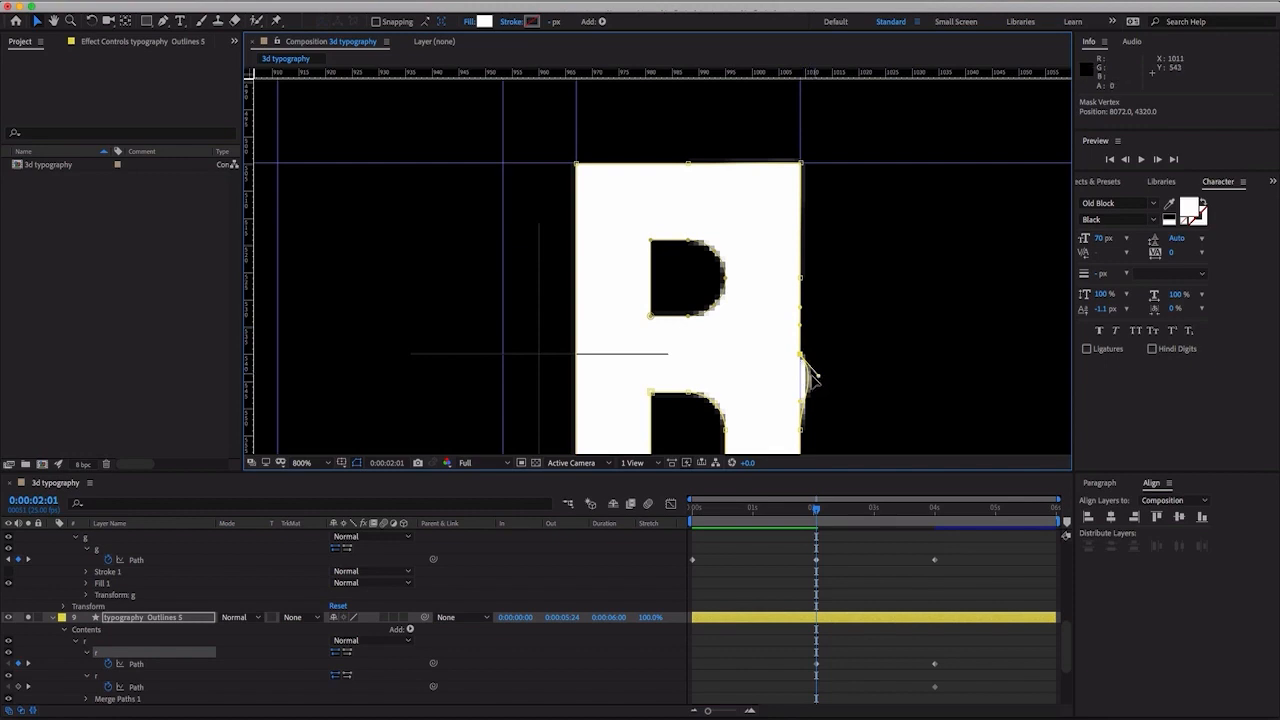
pyautogui.moveTo(809, 373); pyautogui.dragTo(852, 219)
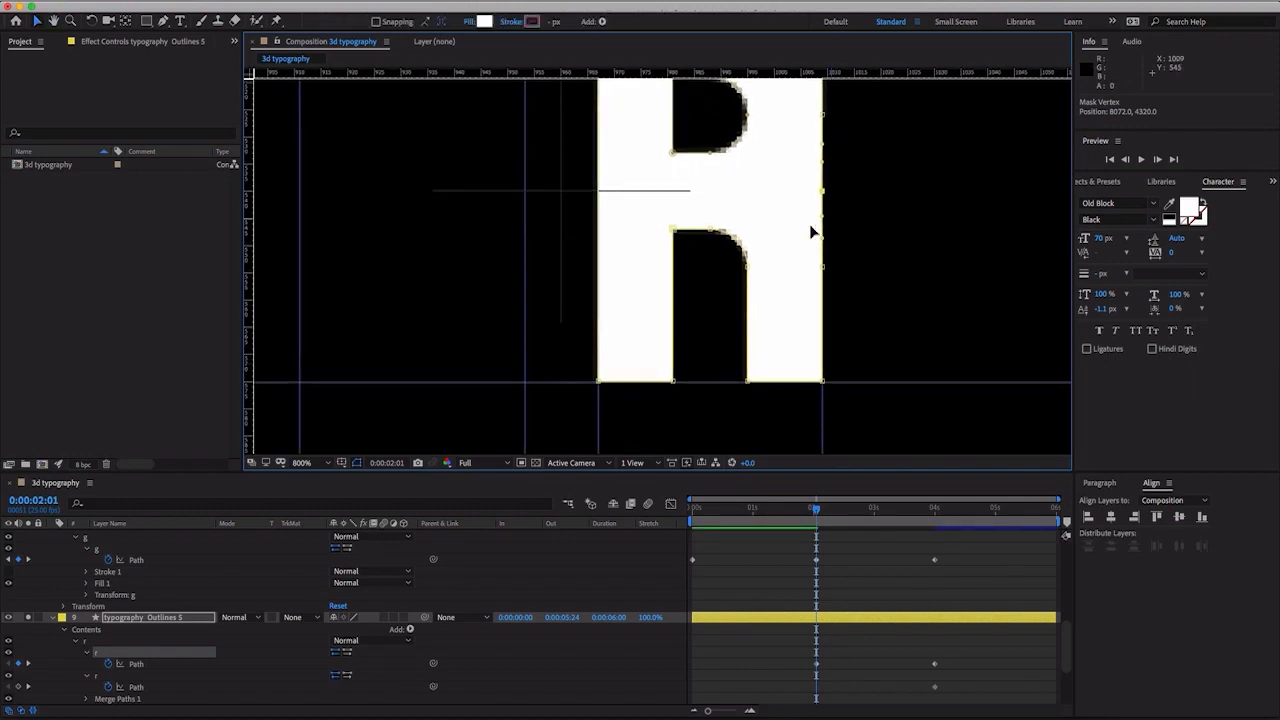
# - Close the gap between the R's legs by moving its upper points and curve handles down onto the baseline guide
pyautogui.moveTo(674, 230); pyautogui.dragTo(673, 382)
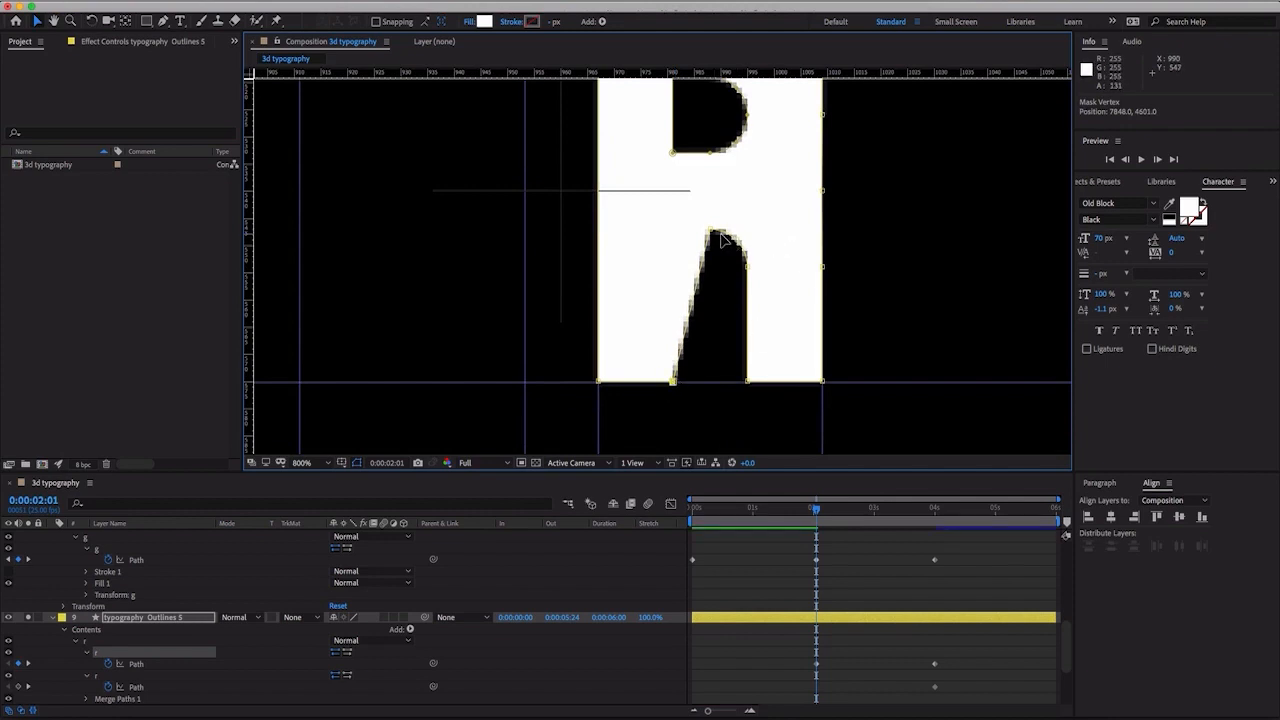
pyautogui.moveTo(716, 236); pyautogui.dragTo(700, 383)
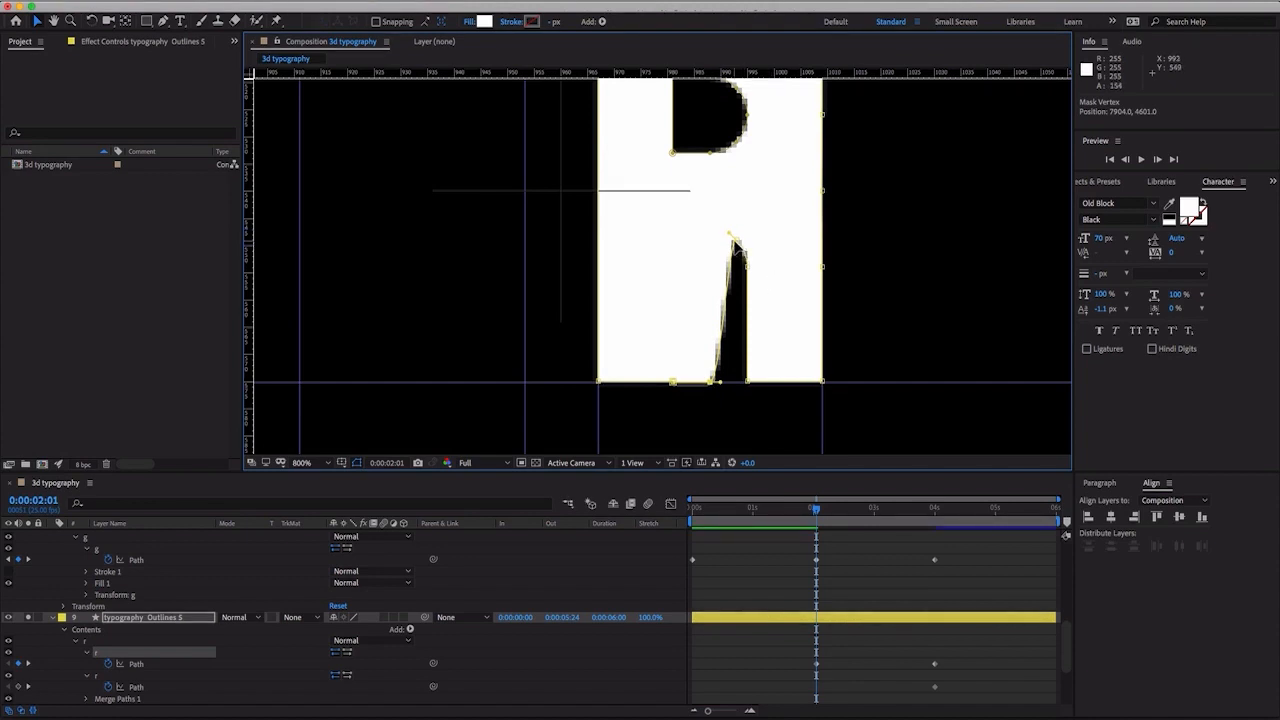
pyautogui.moveTo(733, 240); pyautogui.dragTo(711, 382)
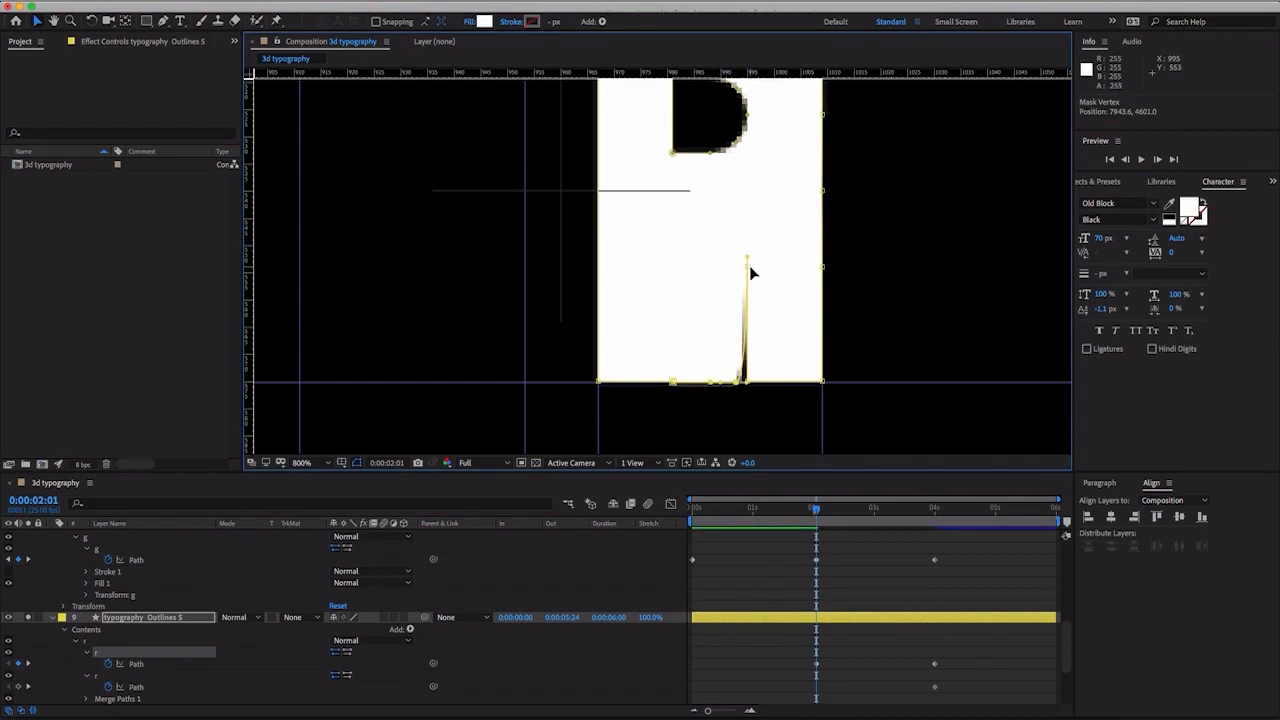
pyautogui.moveTo(748, 270); pyautogui.dragTo(747, 379)
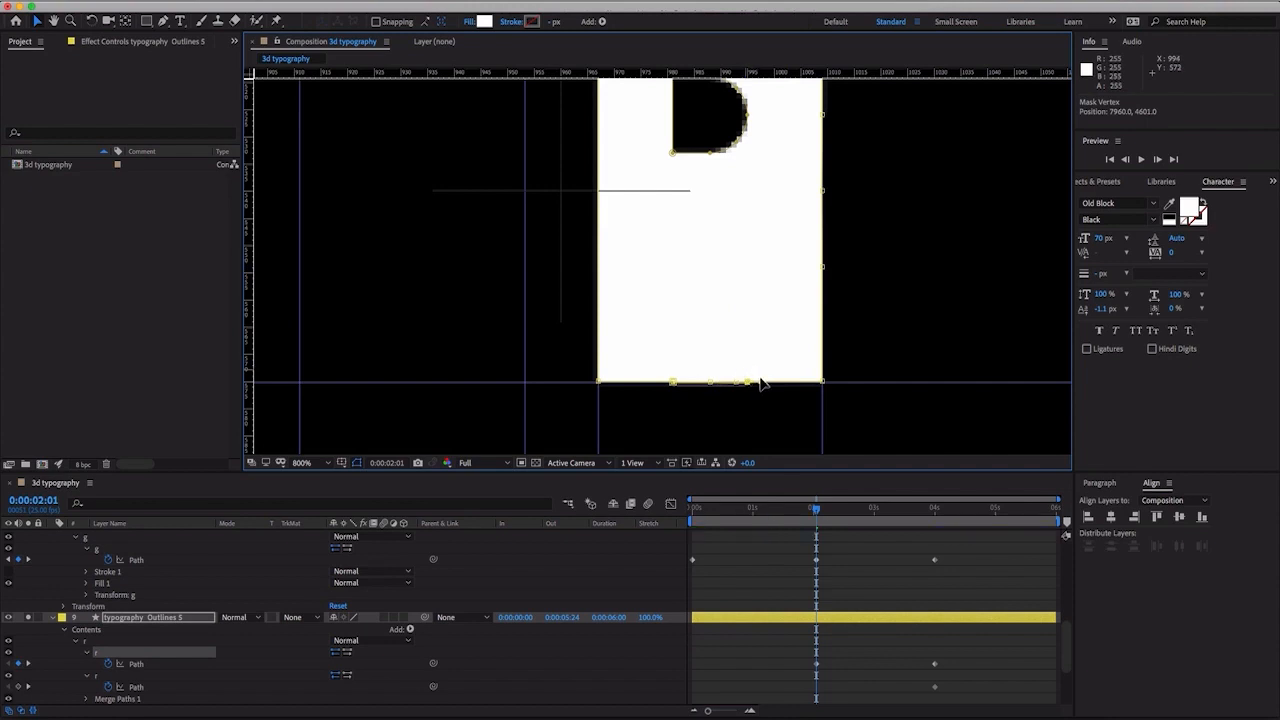
# - Squeeze the R's inner counter path horizontally into a thin vertical line so the letter forms a solid block
pyautogui.moveTo(777, 177); pyautogui.dragTo(783, 223)
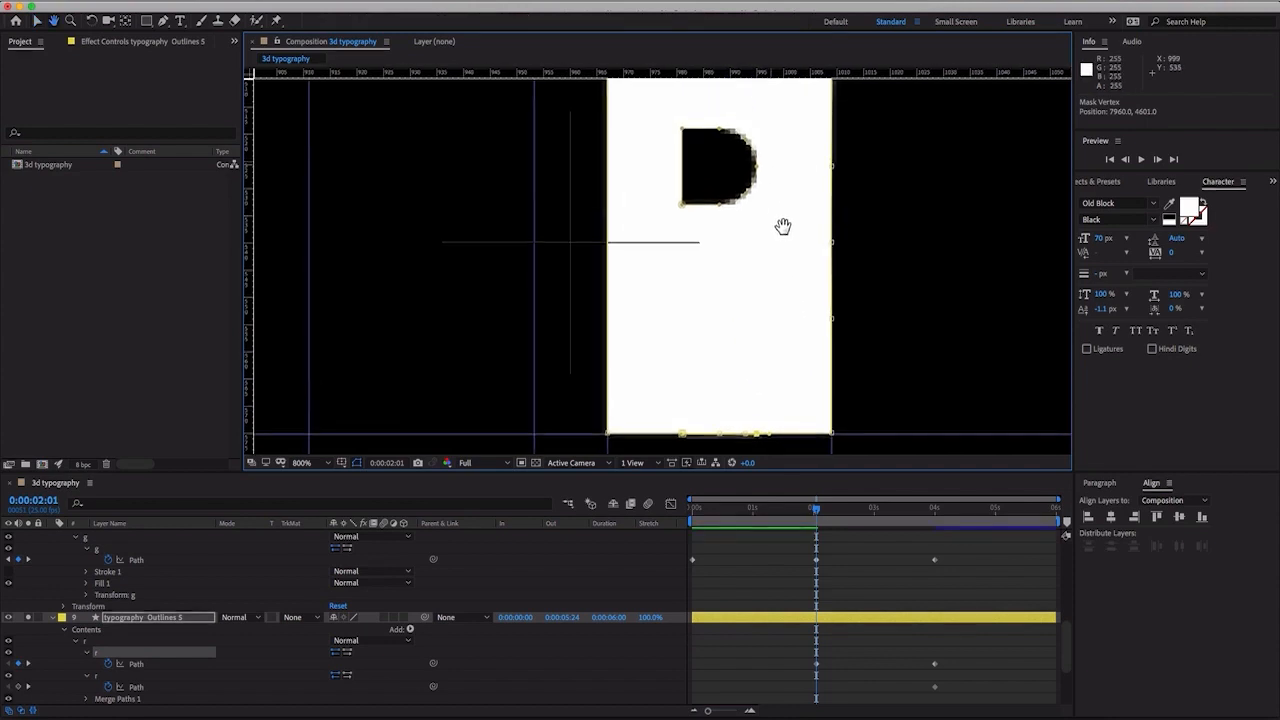
pyautogui.click(682, 213)
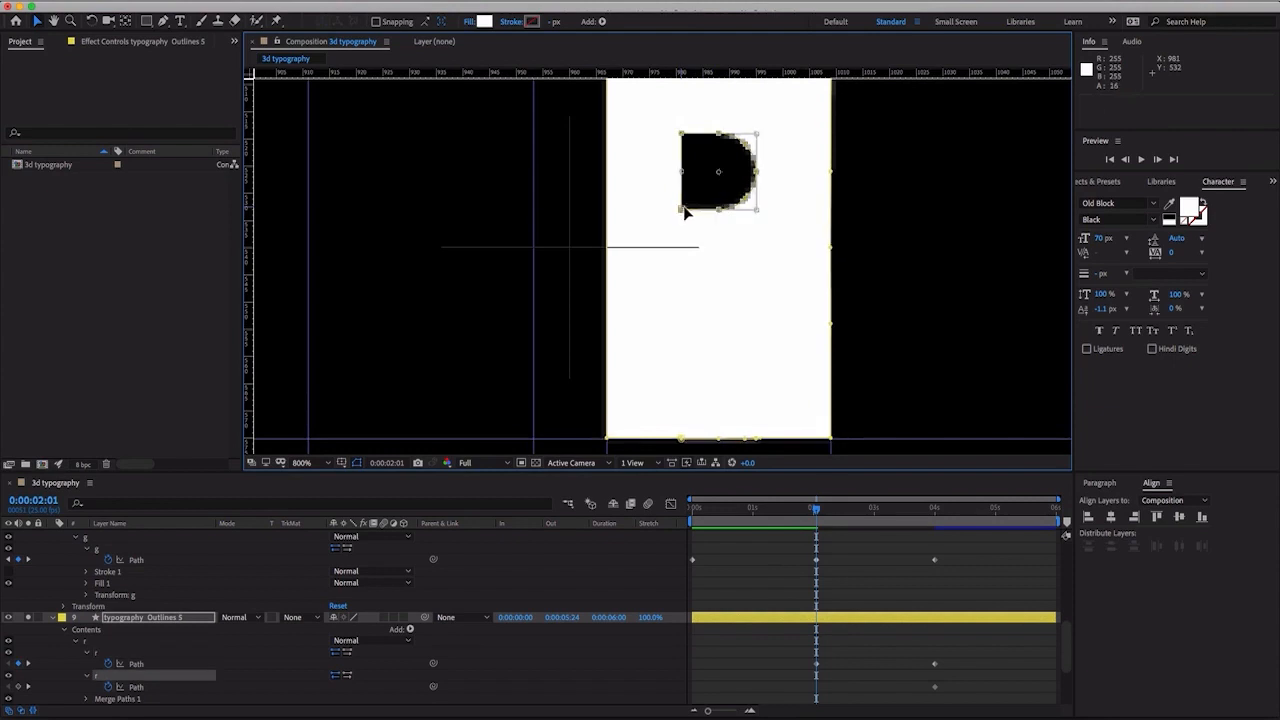
pyautogui.moveTo(760, 172); pyautogui.dragTo(677, 171)
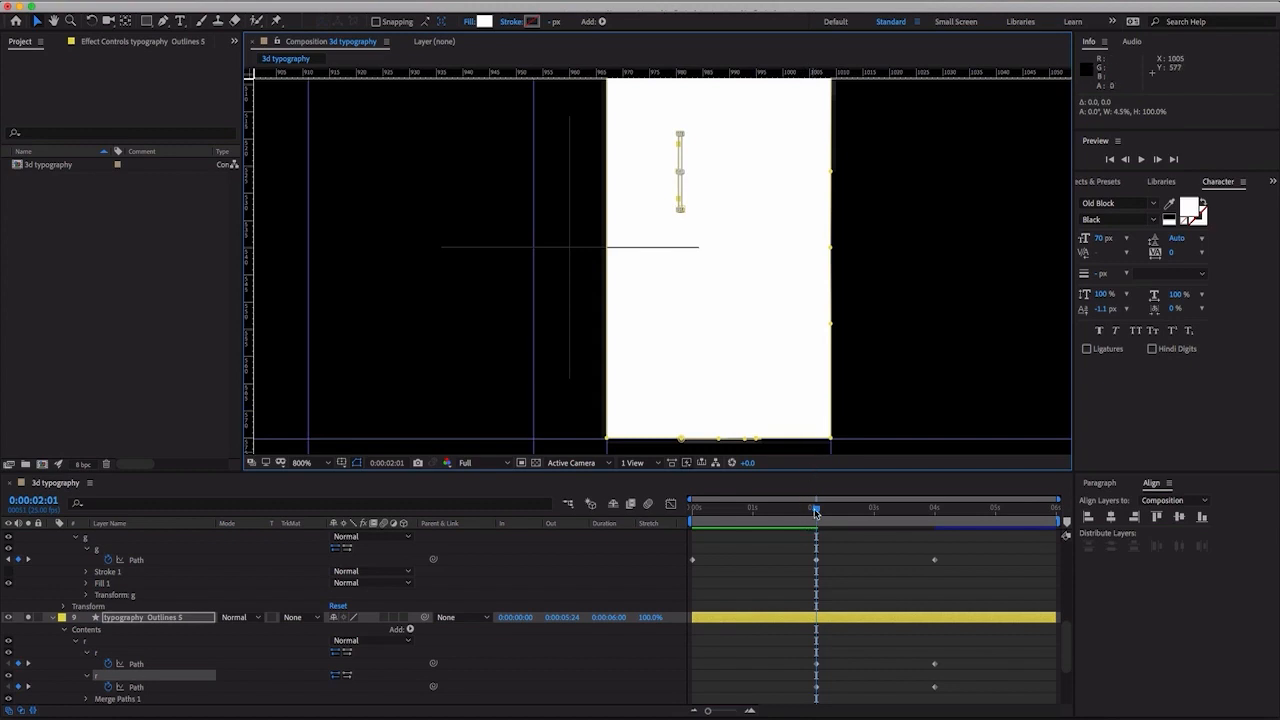
# - At 0:00:00:00, flatten both of the R's paths together down to a line on the baseline guide
pyautogui.moveTo(816, 513); pyautogui.dragTo(553, 508)
pyautogui.press(',')
pyautogui.scroll(-1, 486, 600)
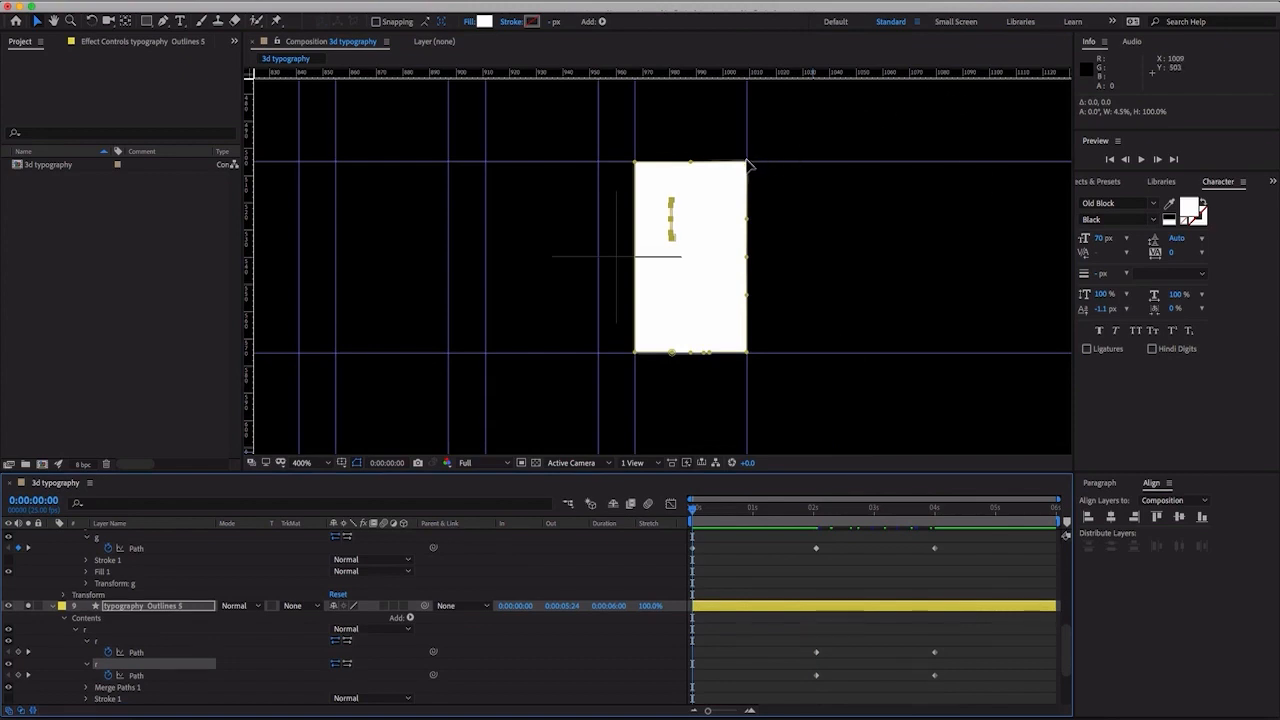
pyautogui.click(127, 662)
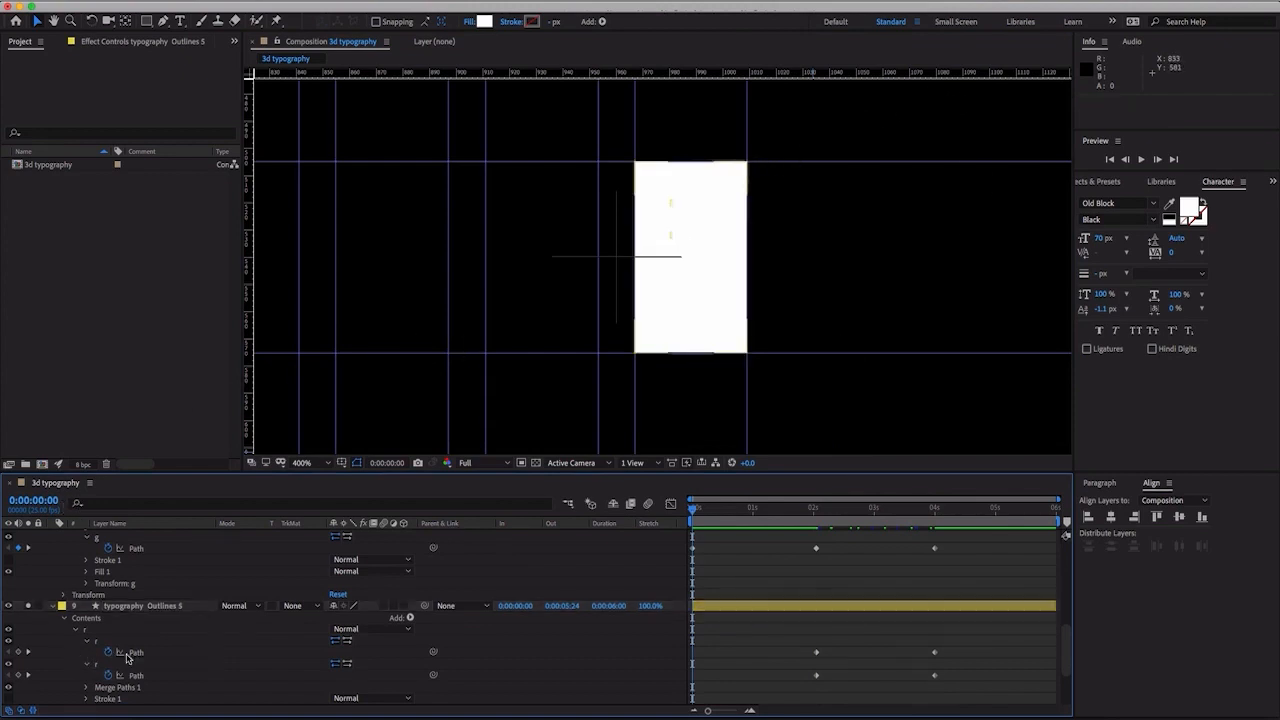
pyautogui.click(135, 656)
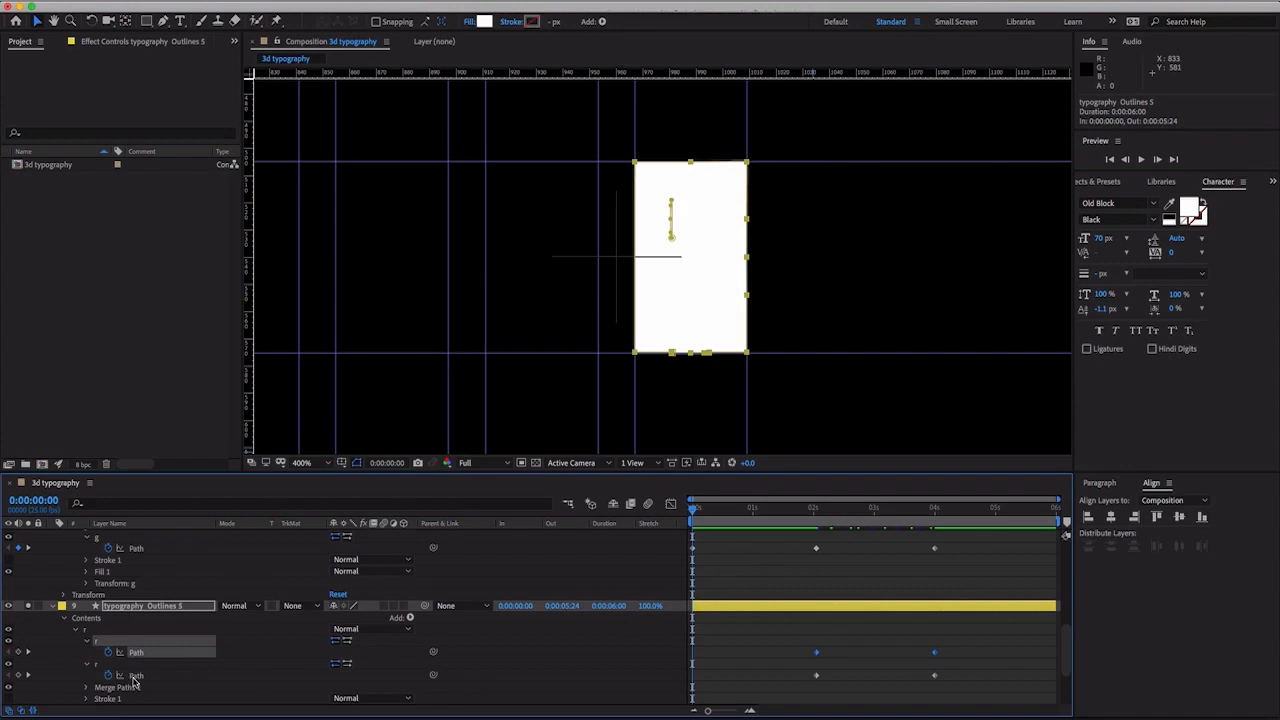
pyautogui.keyDown('shift'); pyautogui.click(133, 679); pyautogui.keyUp('shift')
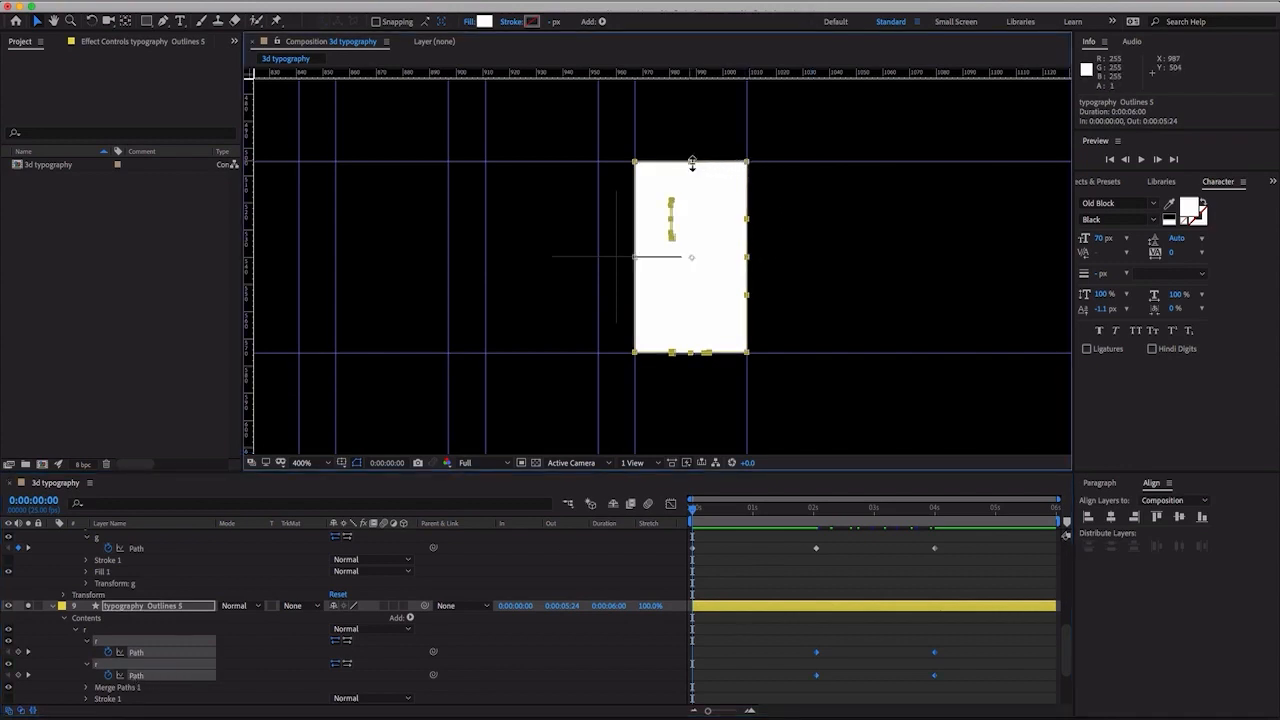
pyautogui.moveTo(691, 161); pyautogui.dragTo(681, 355)
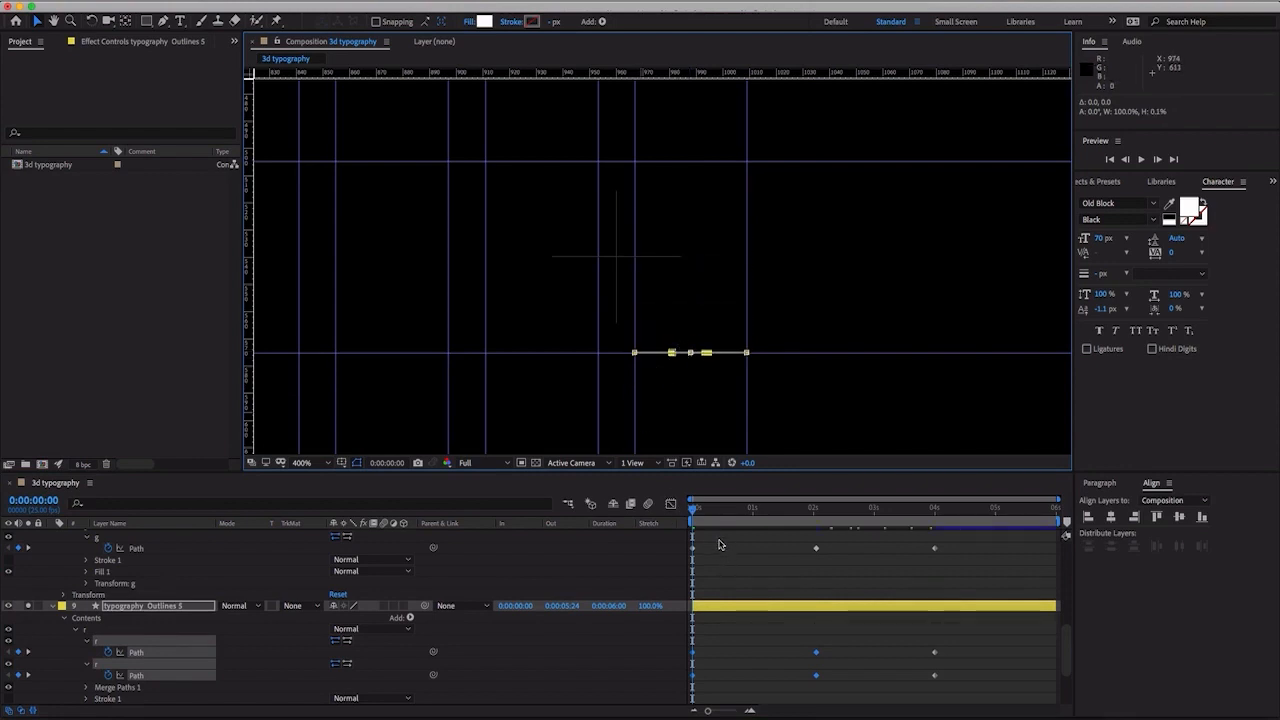
# - Turn off solo for typography Outlines 5, then show and solo typography Outlines 4 and expand its letter groups
pyautogui.click(28, 606)
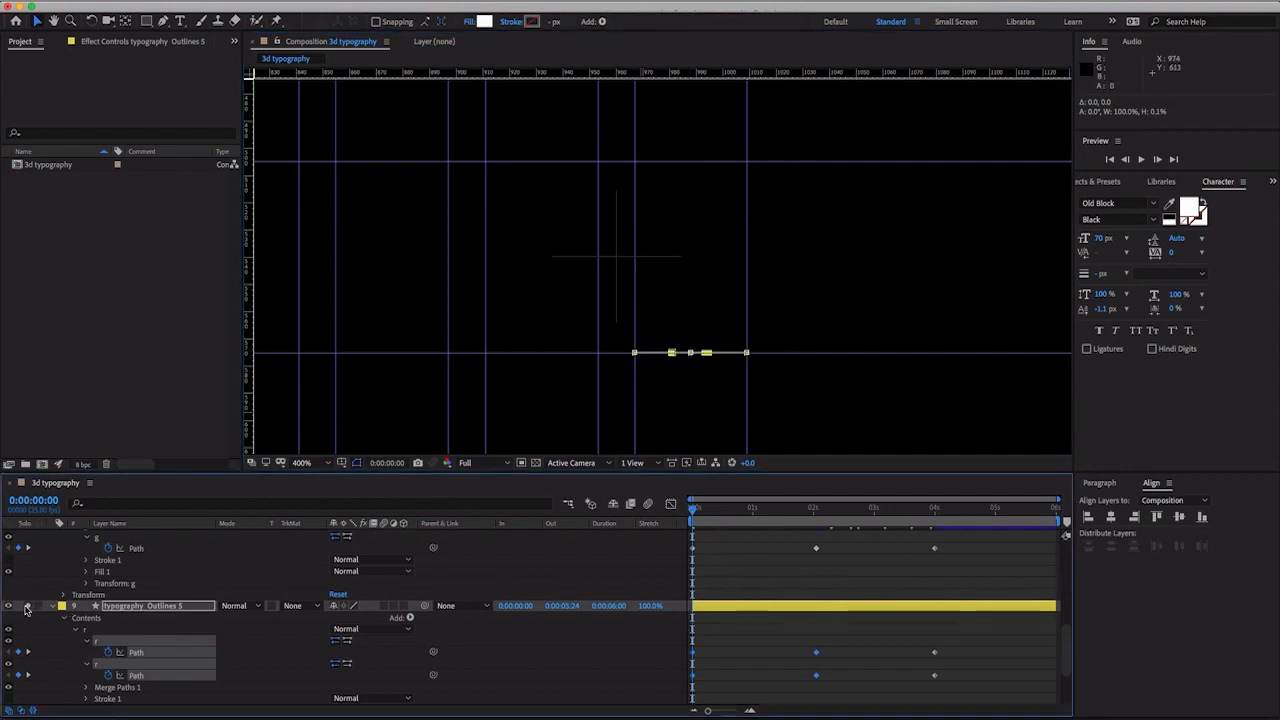
pyautogui.scroll(-3, 146, 604)
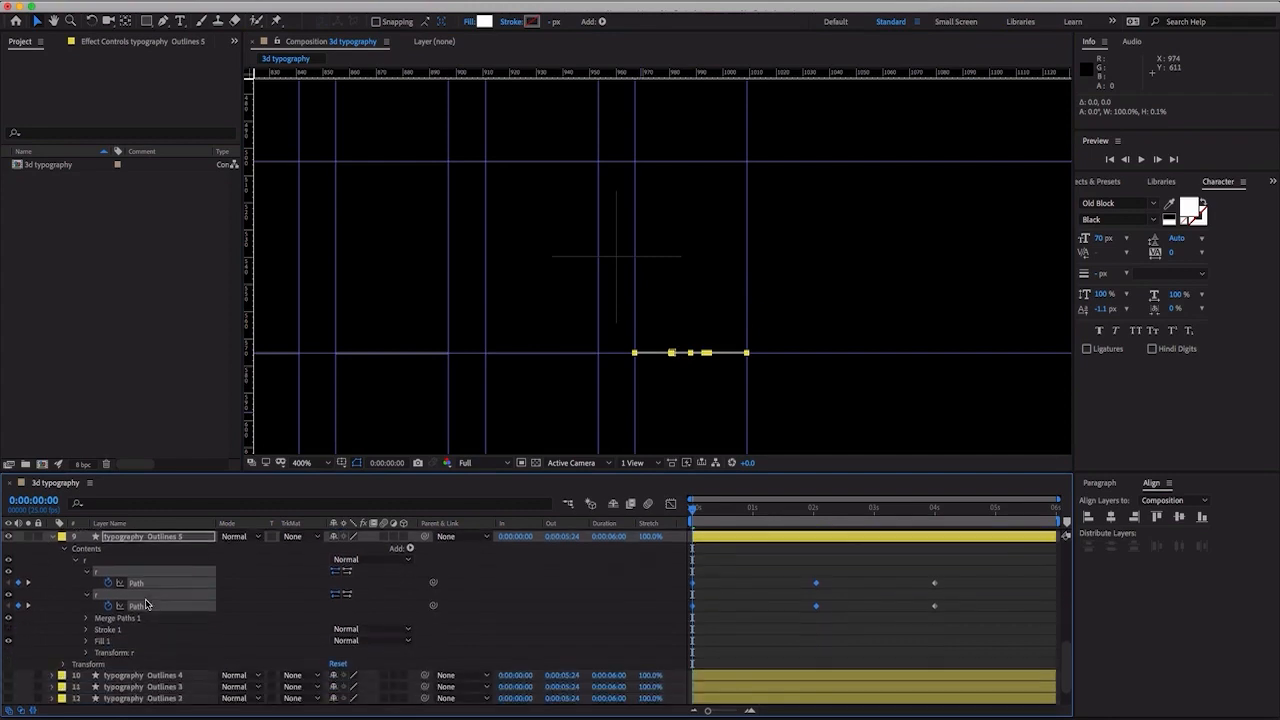
pyautogui.click(128, 687)
pyautogui.click(128, 676)
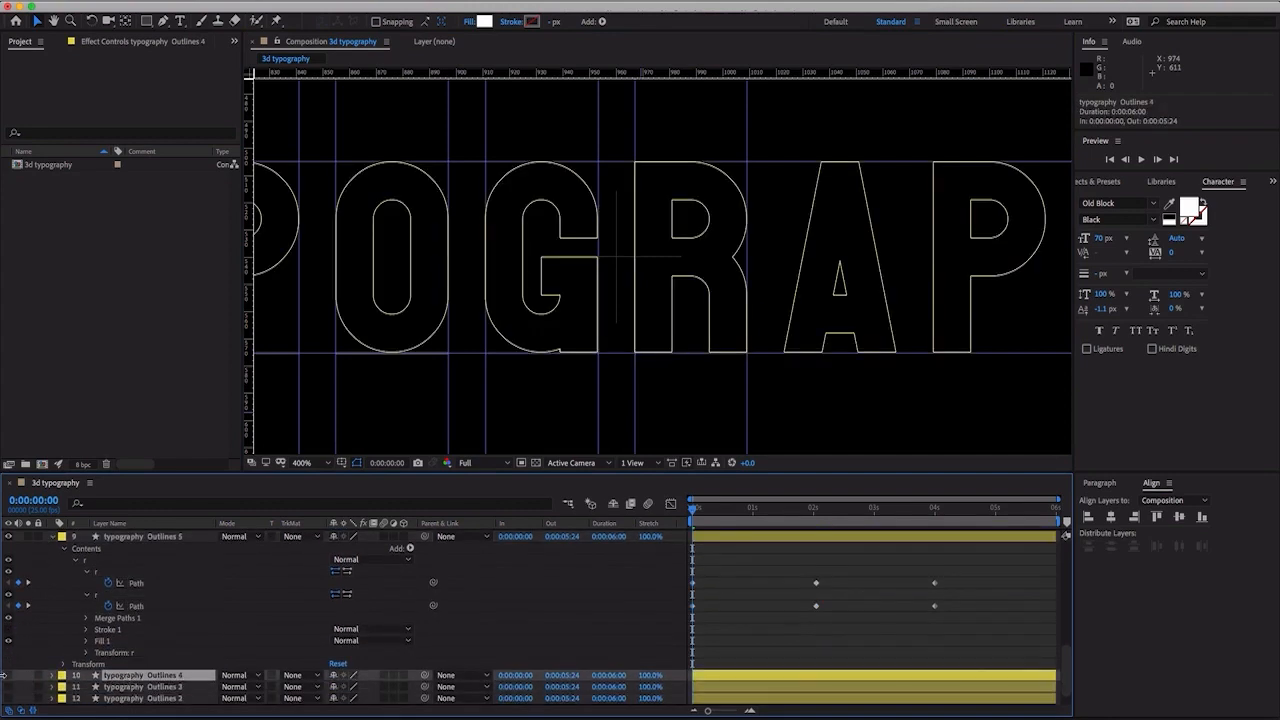
pyautogui.click(9, 676)
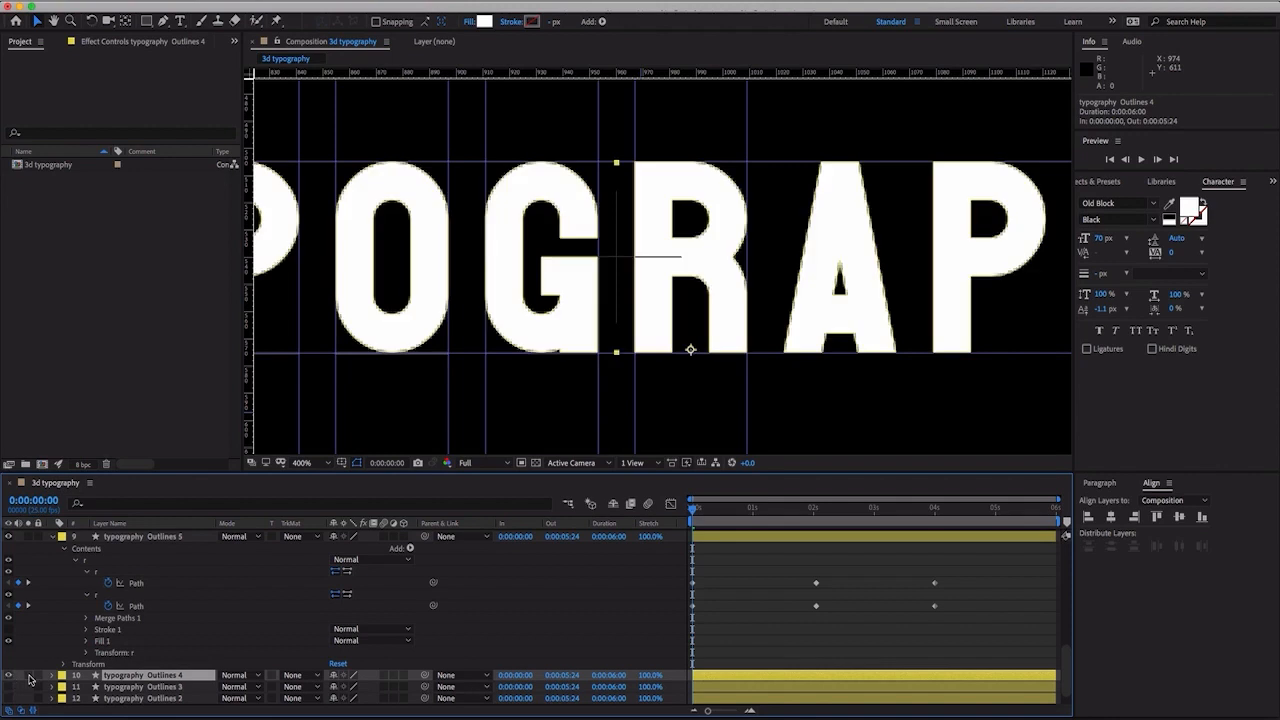
pyautogui.click(56, 678)
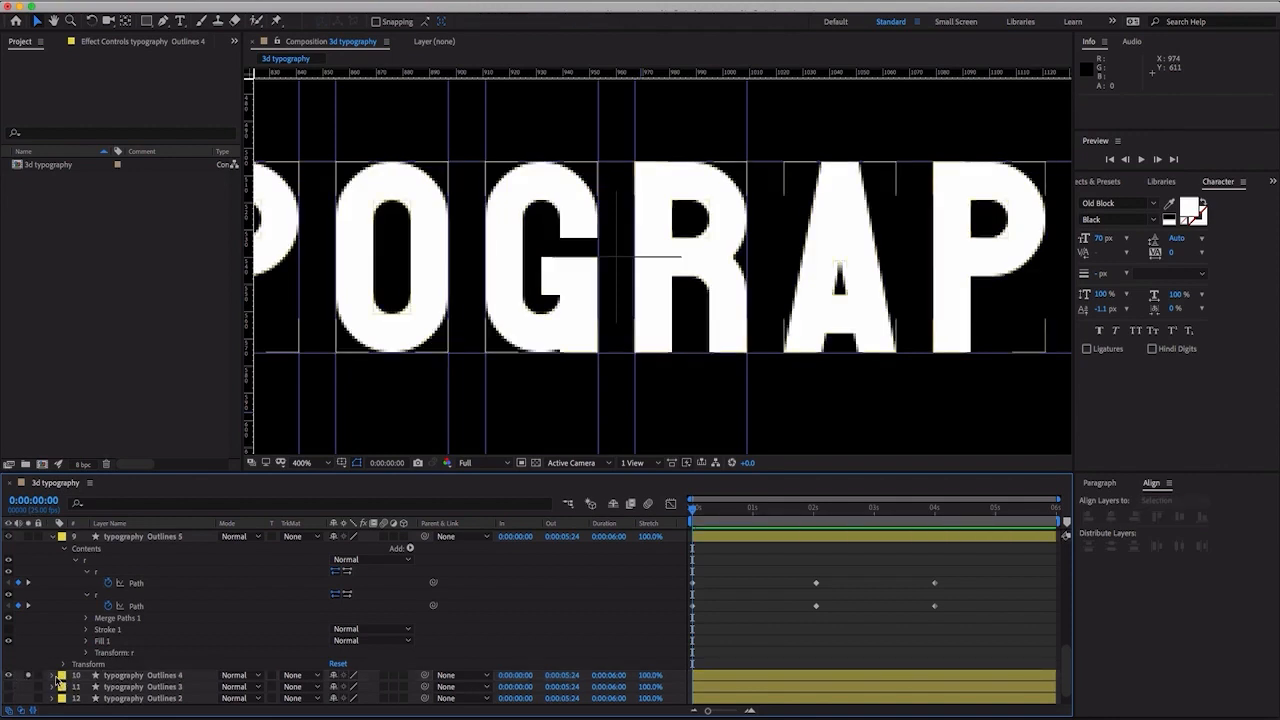
pyautogui.click(55, 677)
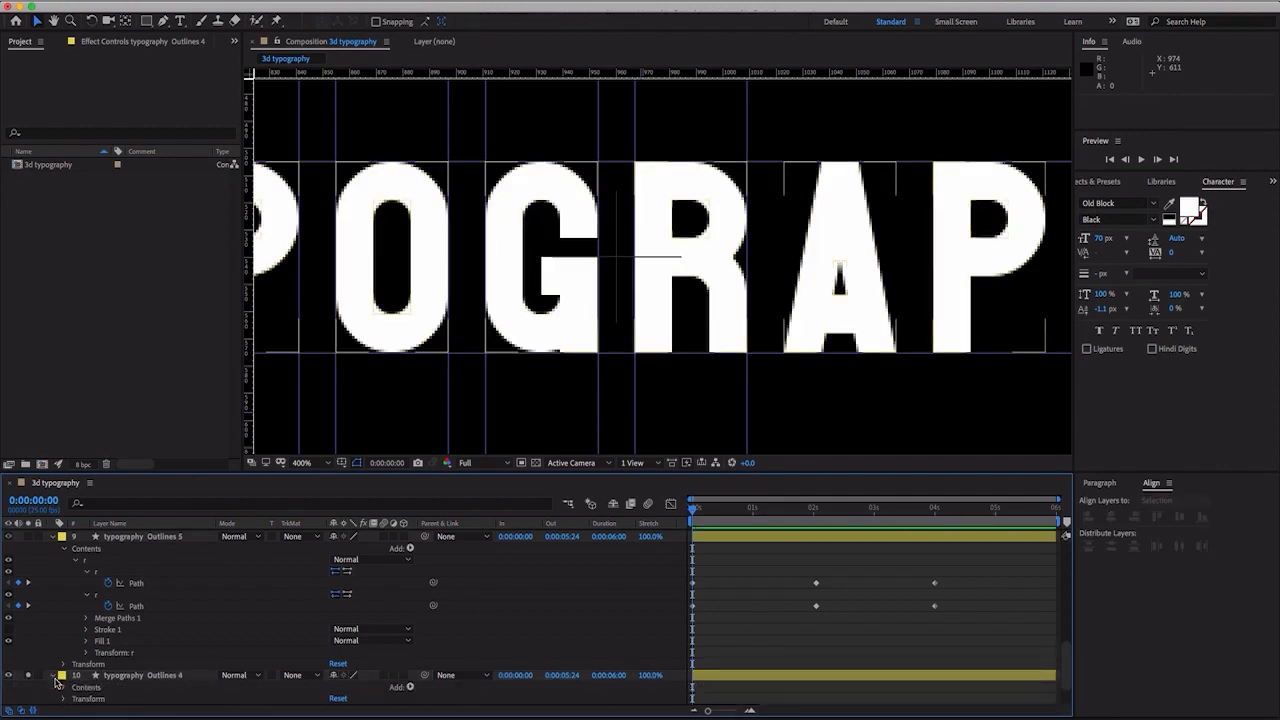
pyautogui.click(61, 688)
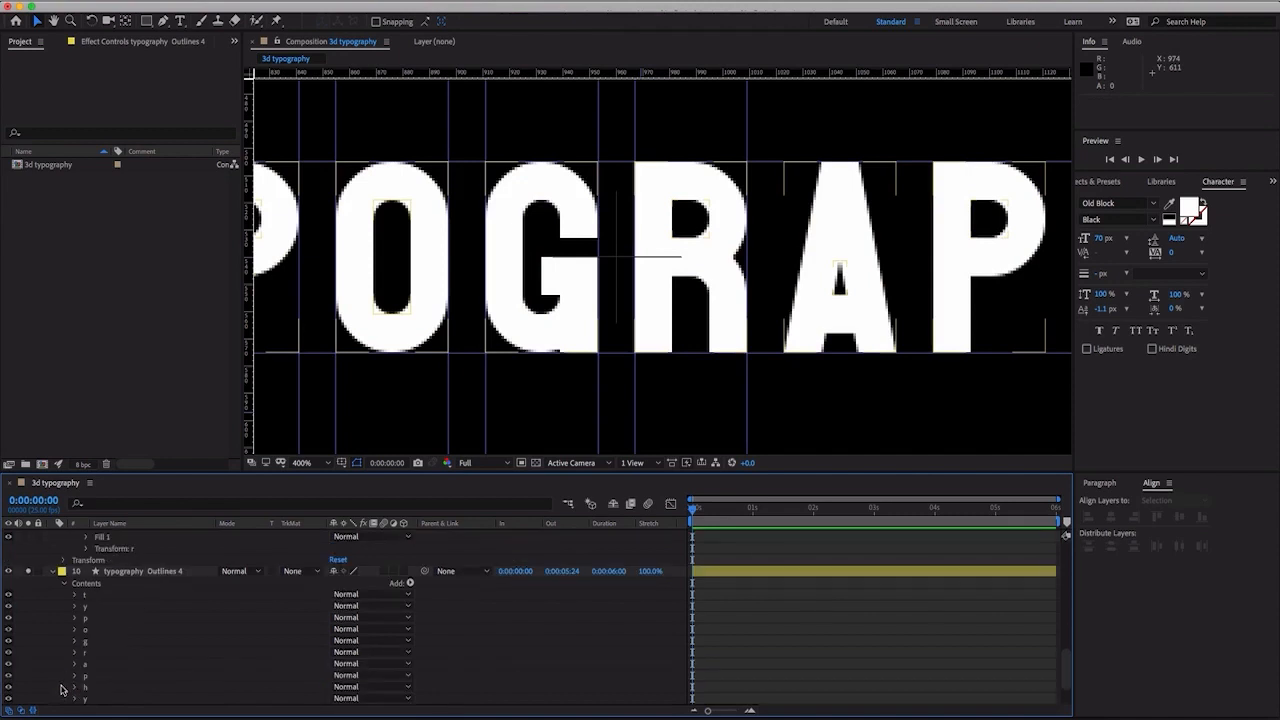
# - Delete the t, y, p, o, g, r and the following p, h and y groups from typography Outlines 4, keeping only a
pyautogui.click(92, 596)
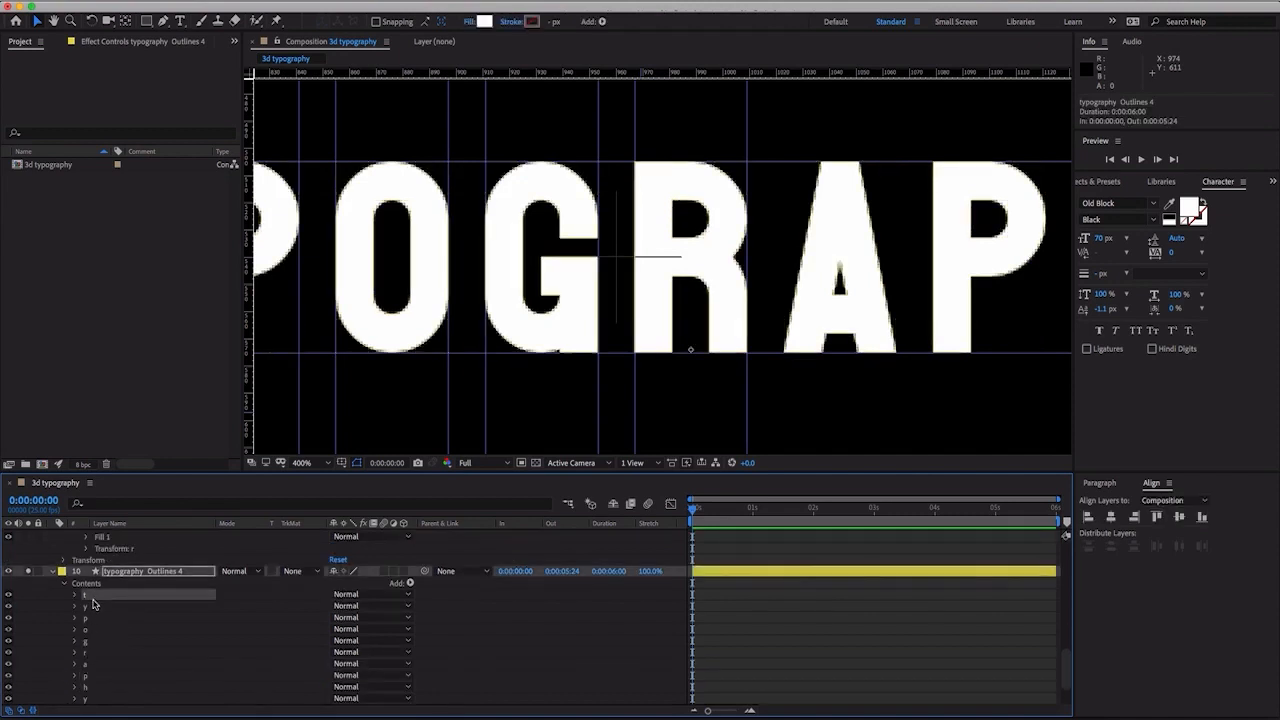
pyautogui.keyDown('shift'); pyautogui.click(90, 653); pyautogui.keyUp('shift')
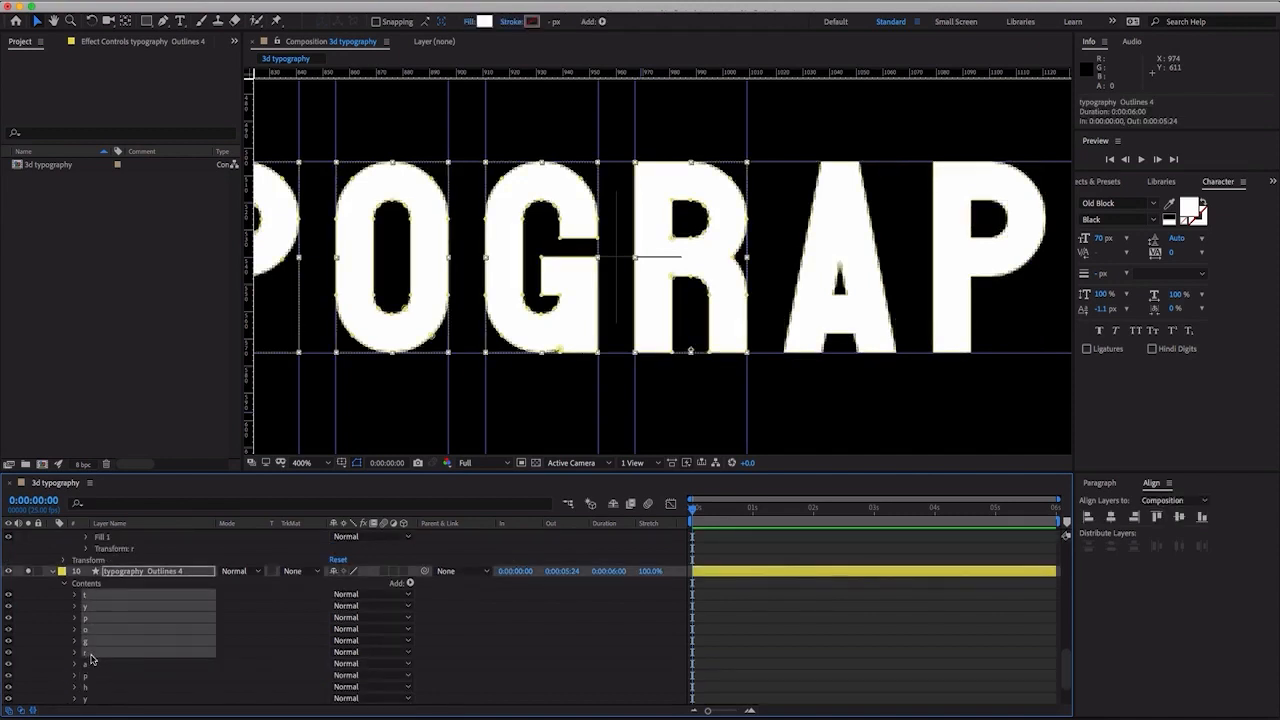
pyautogui.press('Delete')
pyautogui.click(100, 620)
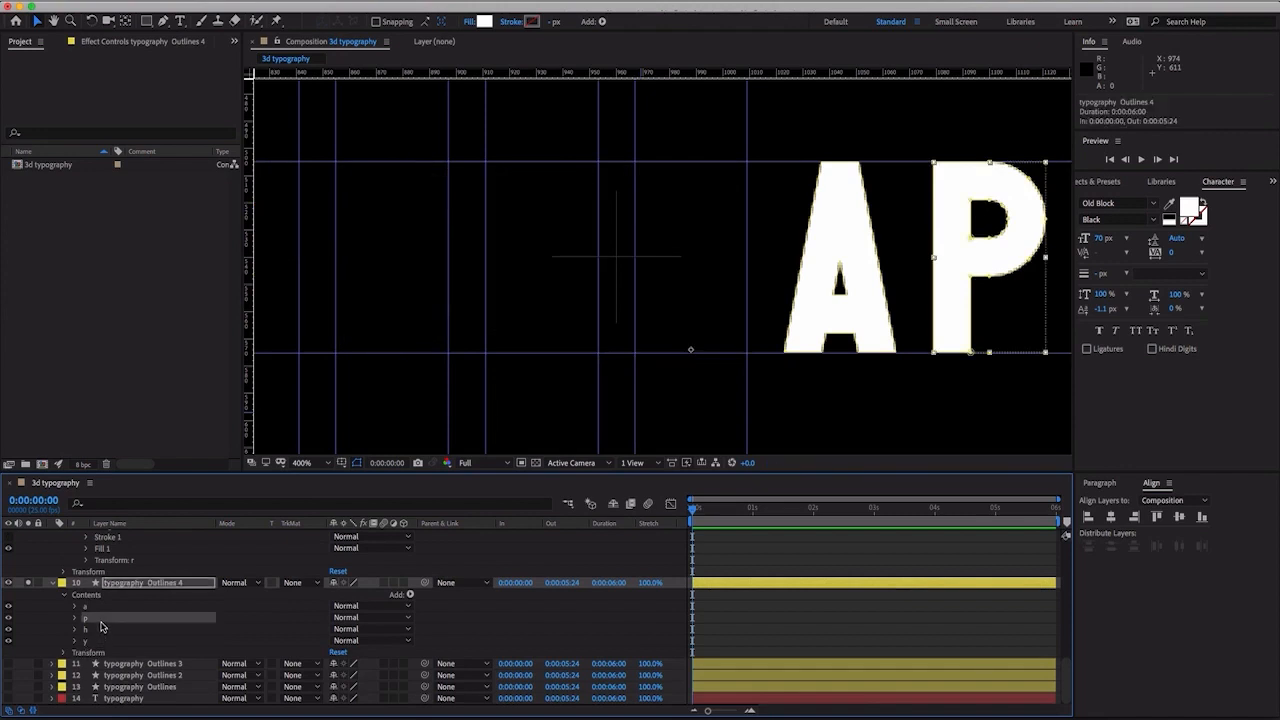
pyautogui.keyDown('shift'); pyautogui.click(96, 642); pyautogui.keyUp('shift')
pyautogui.press('Delete')
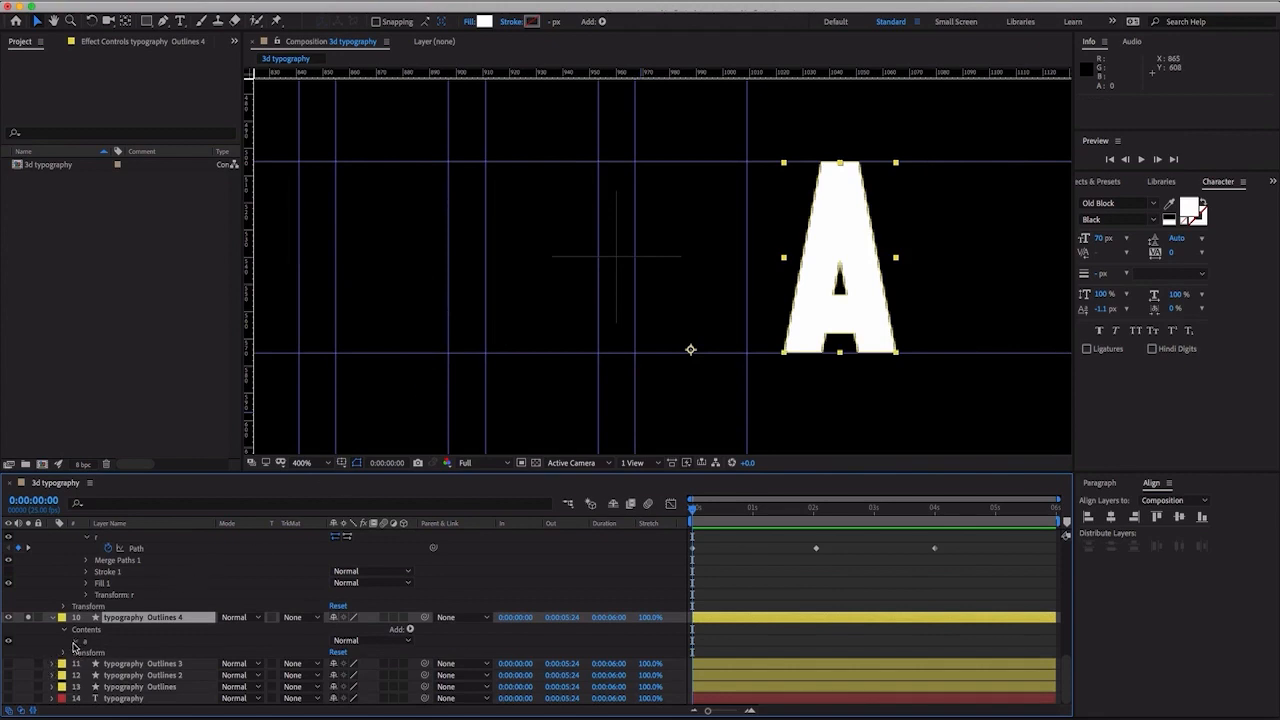
# - Reveal both Path properties inside the a group and enable keyframing on them at 0:00:04:00
pyautogui.click(74, 643)
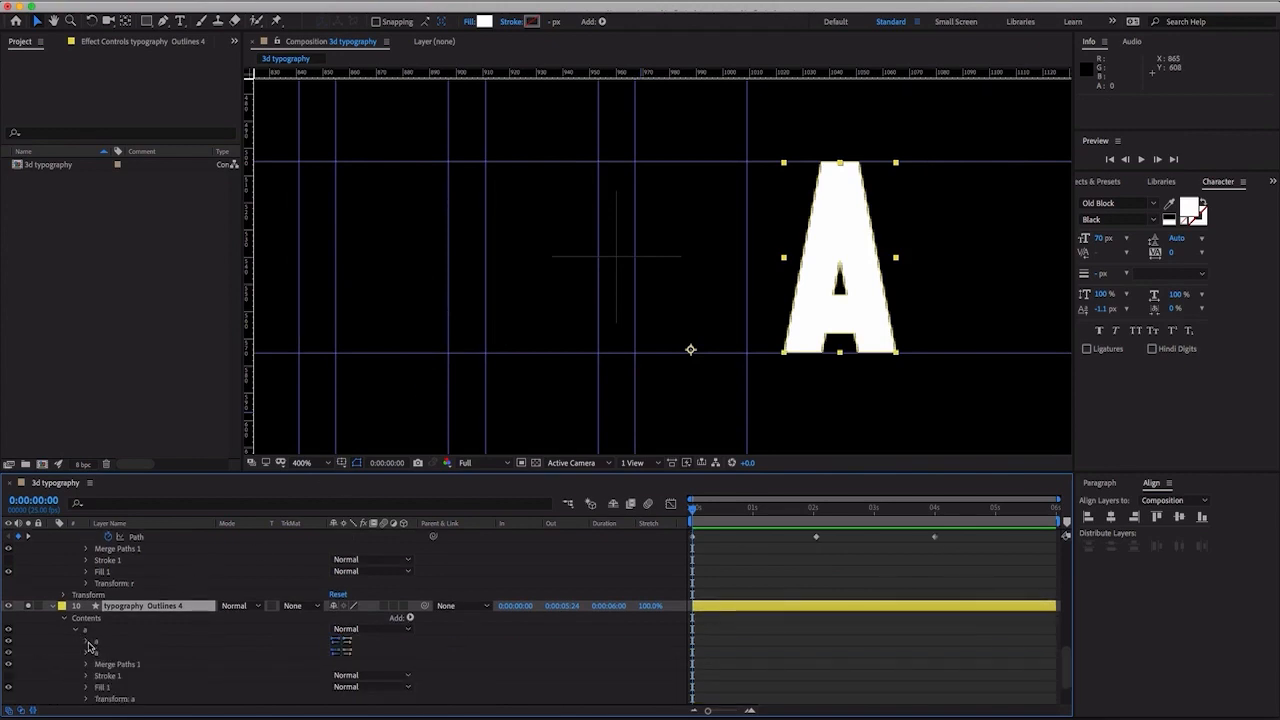
pyautogui.click(88, 642)
pyautogui.click(86, 664)
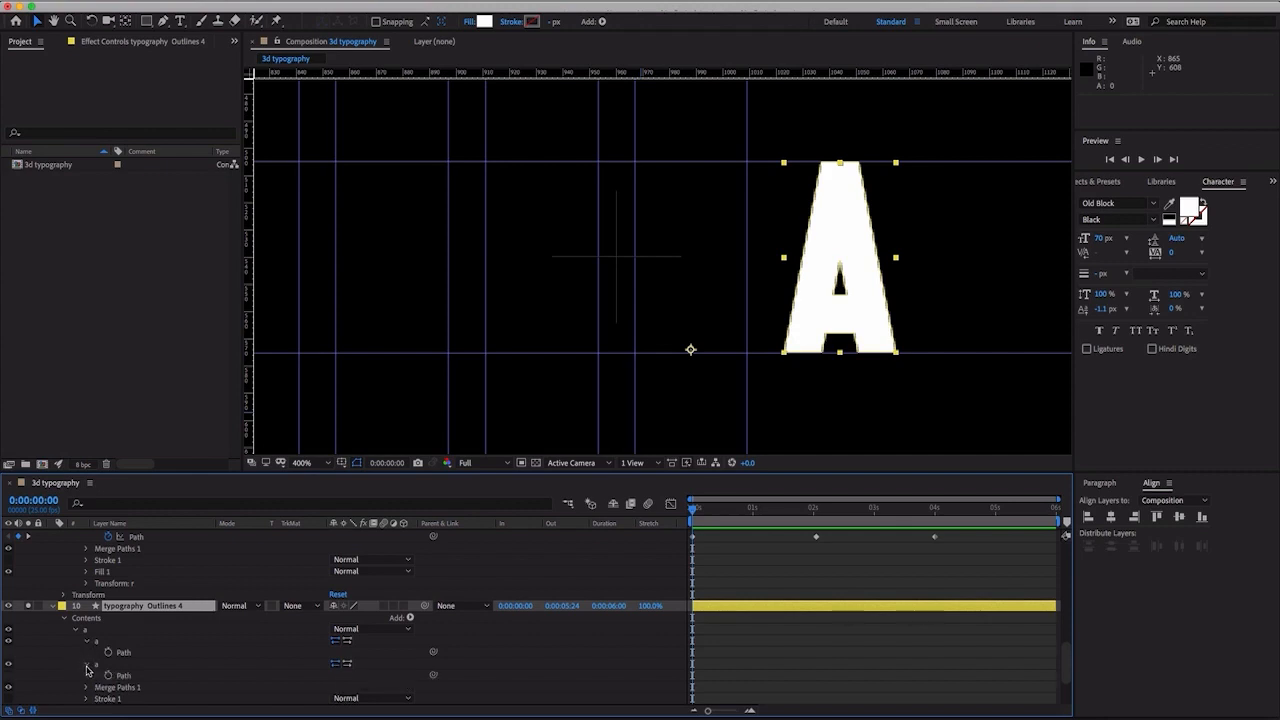
pyautogui.moveTo(952, 521); pyautogui.dragTo(935, 515)
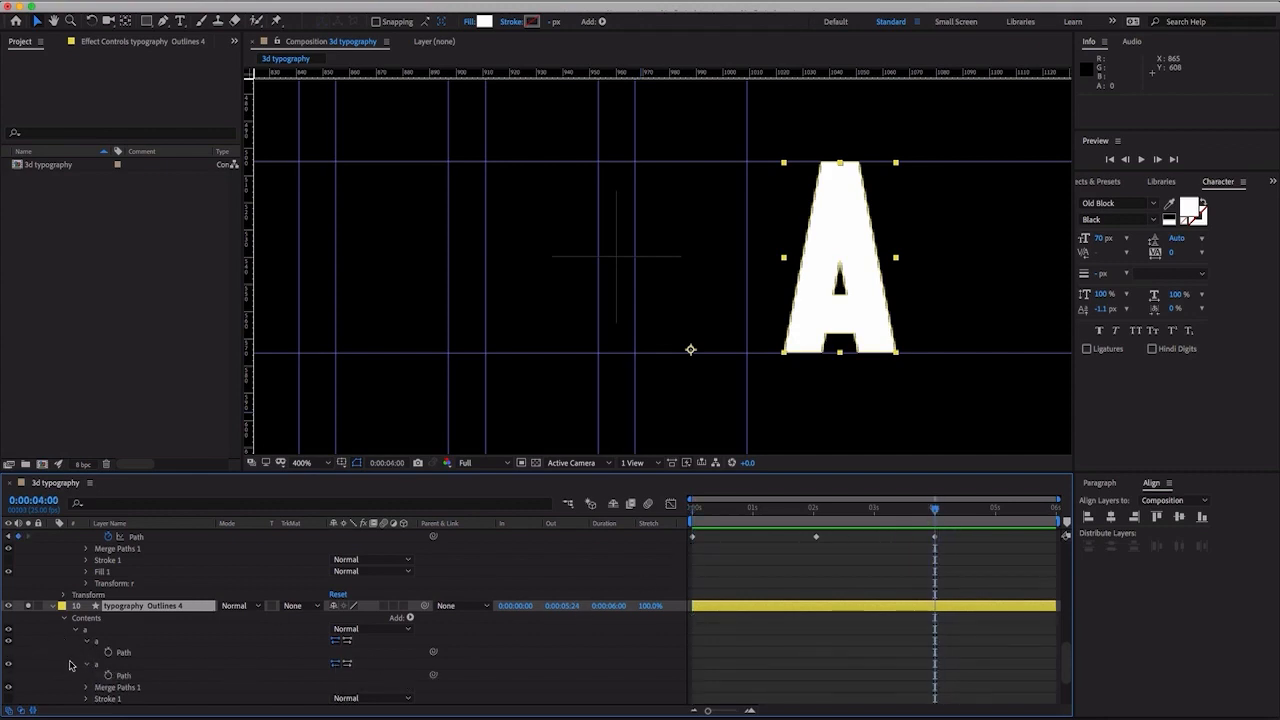
pyautogui.click(108, 652)
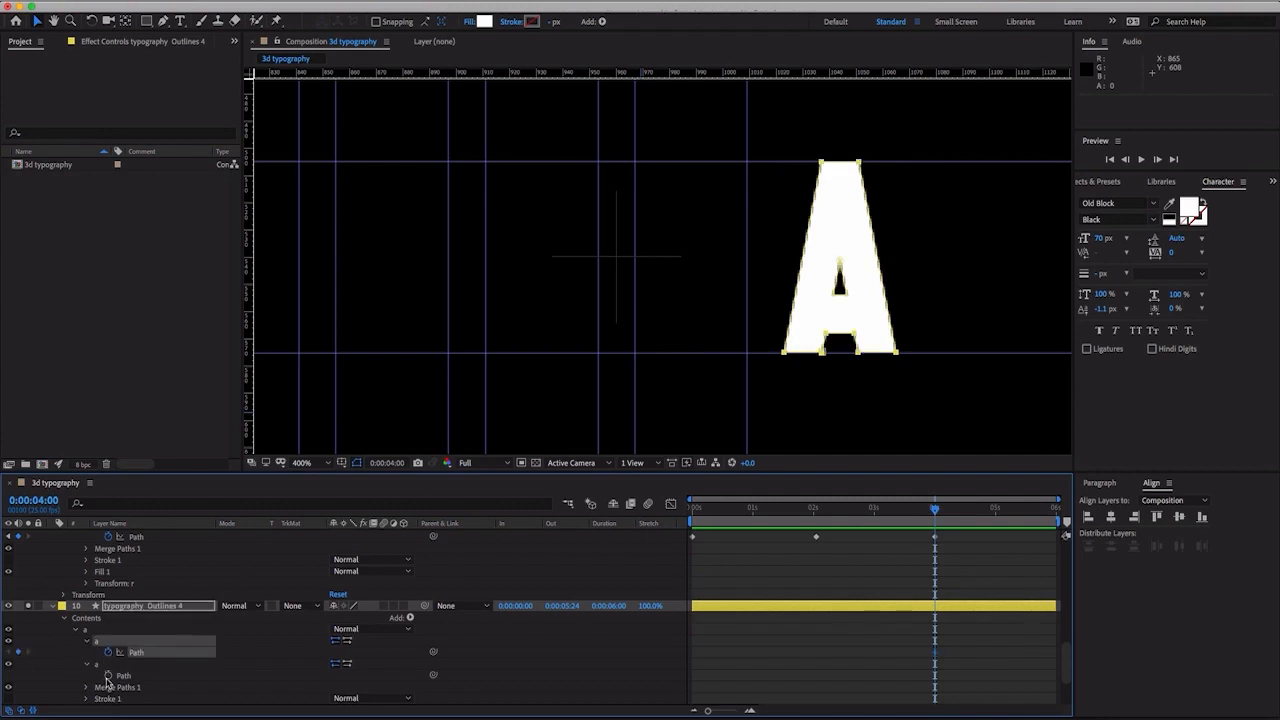
pyautogui.click(108, 676)
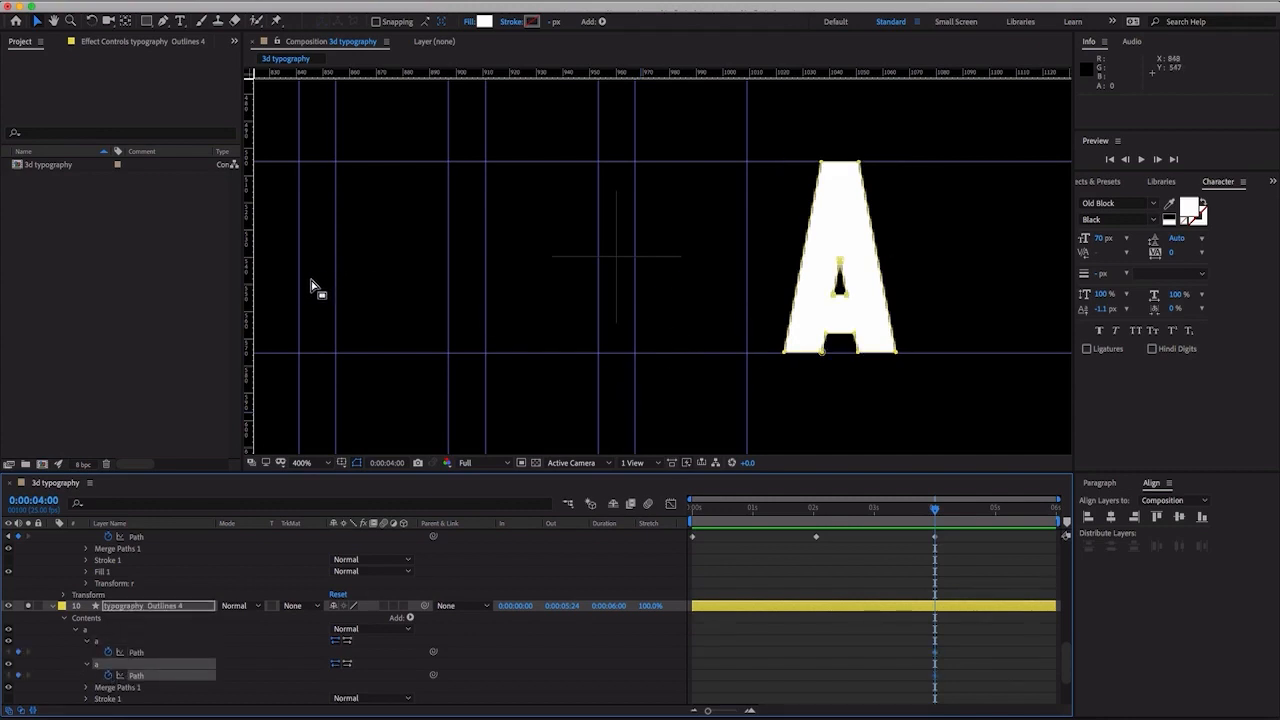
# - Place vertical guides along the A's left and right edges, at about 1022.8 and 1065.0
pyautogui.click(129, 688)
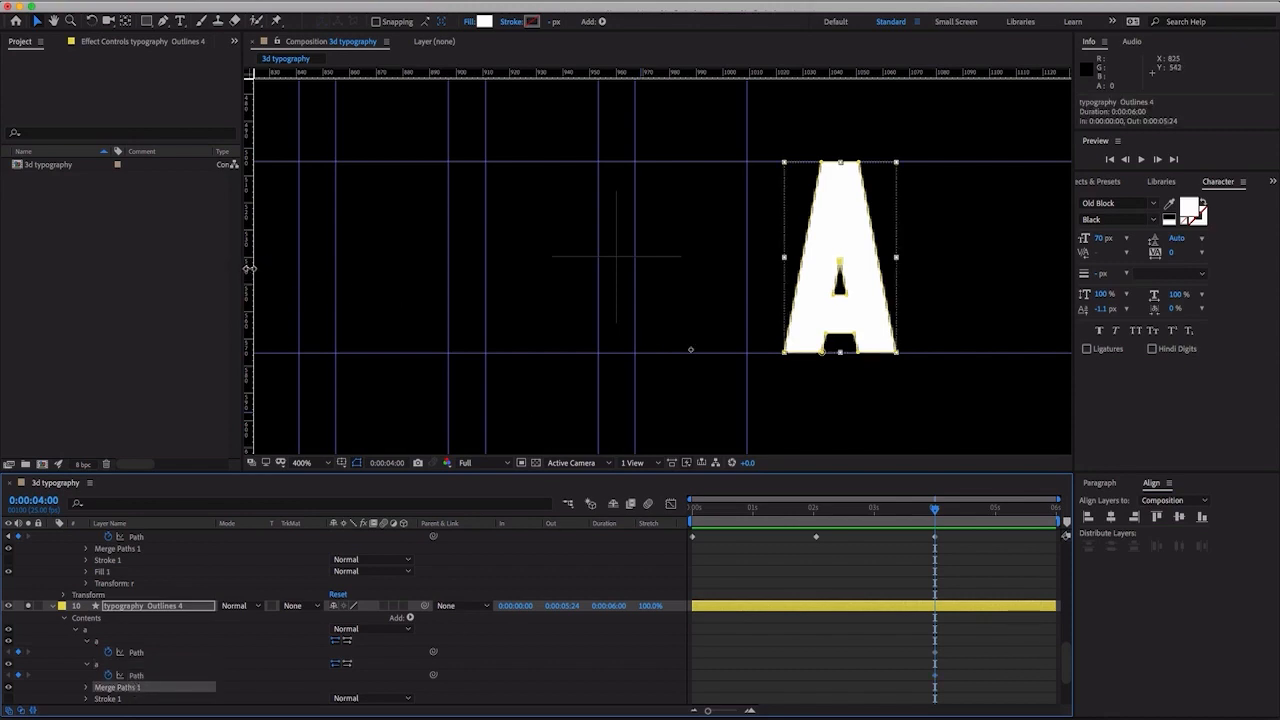
pyautogui.moveTo(249, 268); pyautogui.dragTo(786, 291)
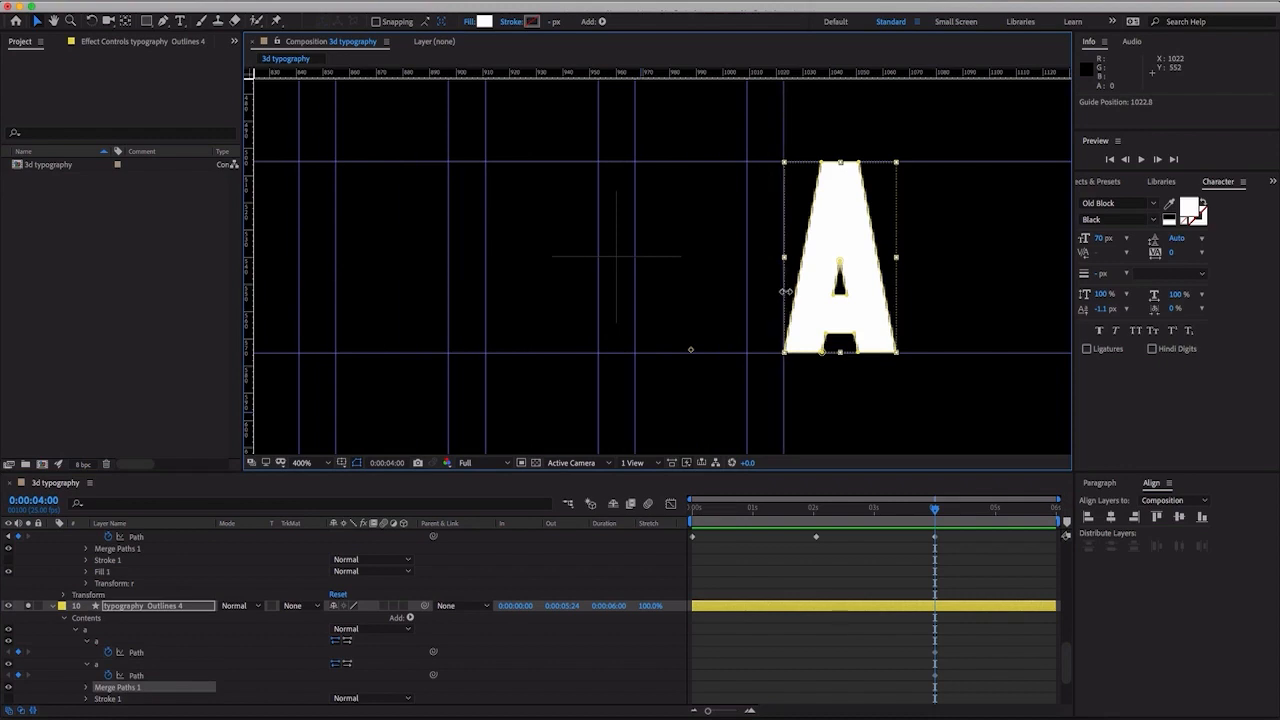
pyautogui.click(256, 262)
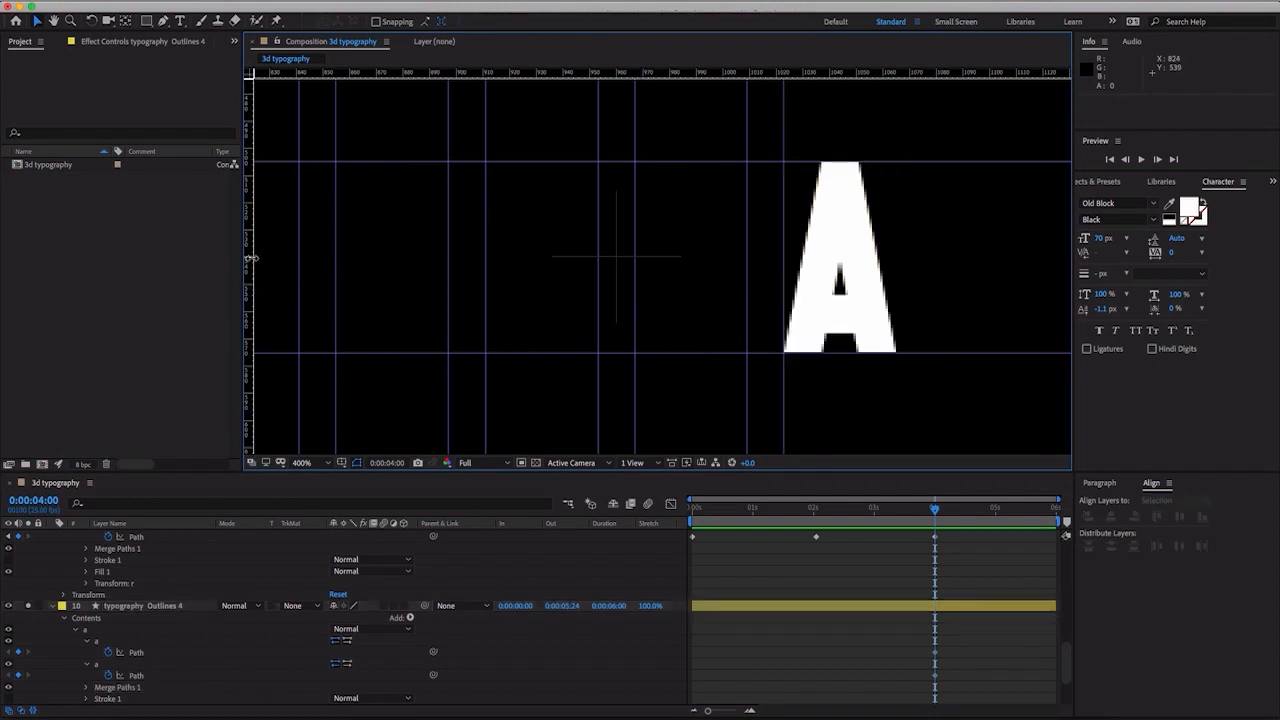
pyautogui.moveTo(251, 259); pyautogui.dragTo(857, 261)
pyautogui.hotkey('ctrl', 'z')
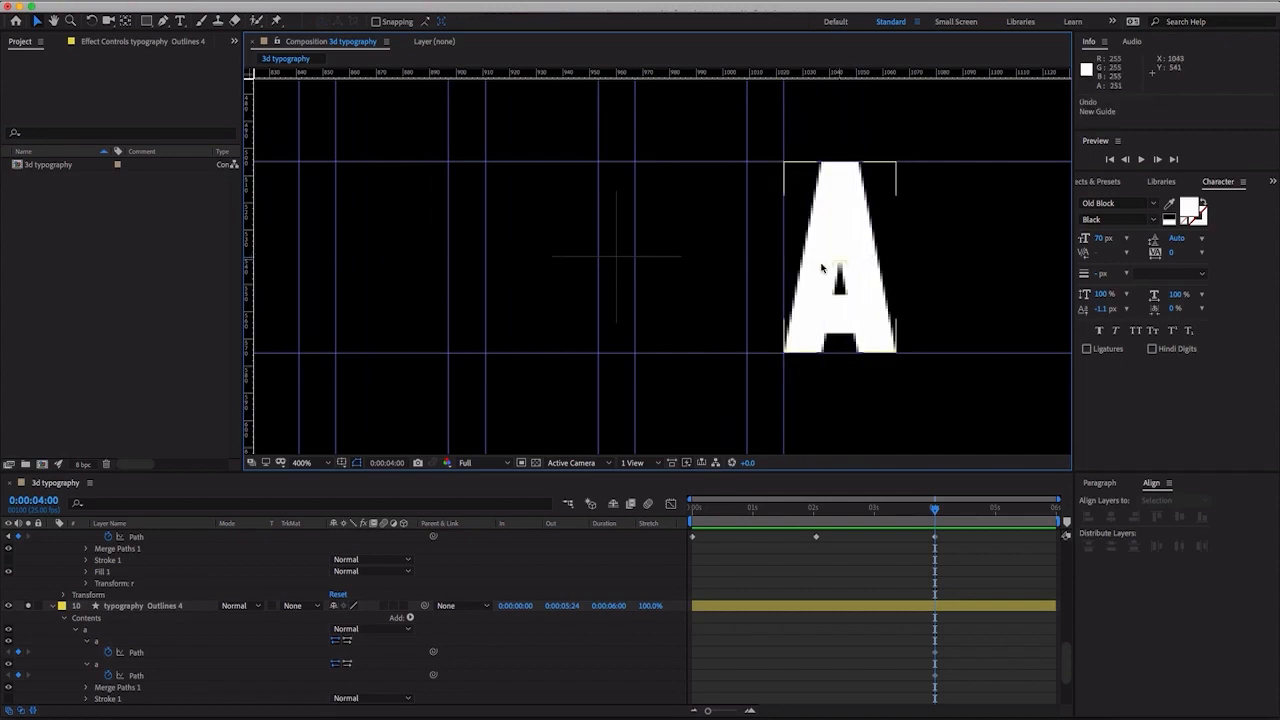
pyautogui.click(126, 690)
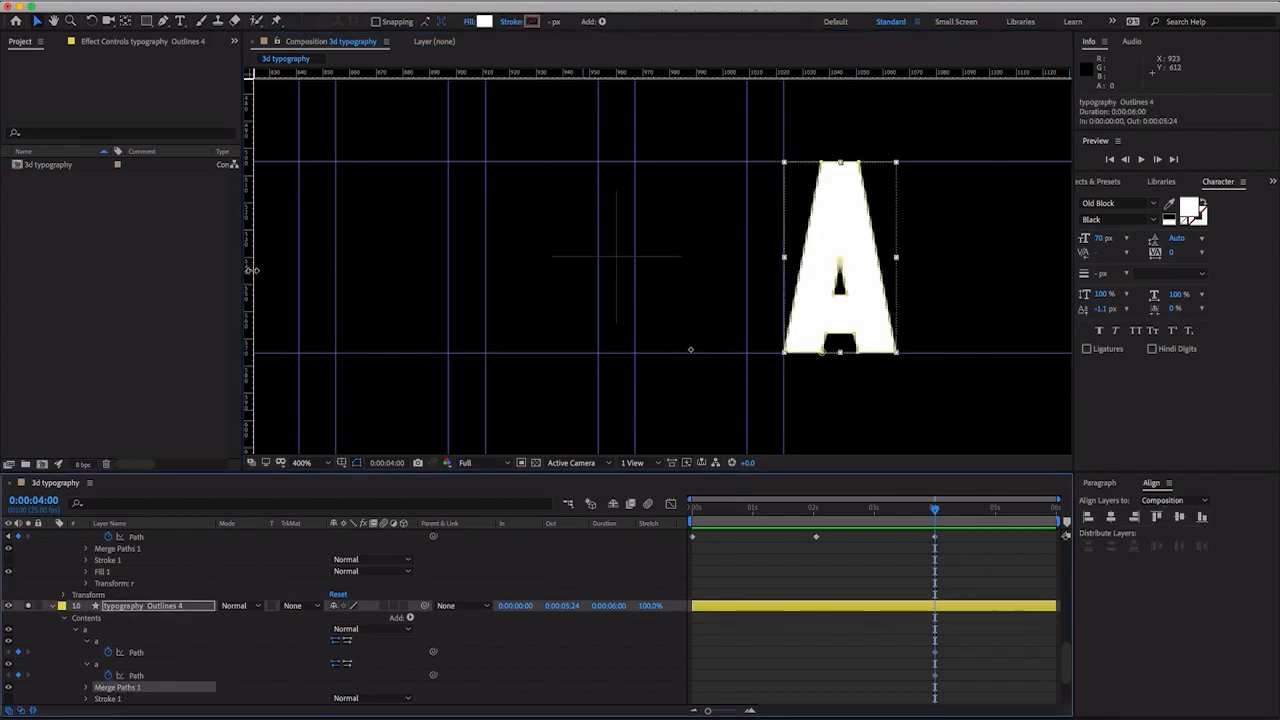
pyautogui.moveTo(248, 270); pyautogui.dragTo(894, 264)
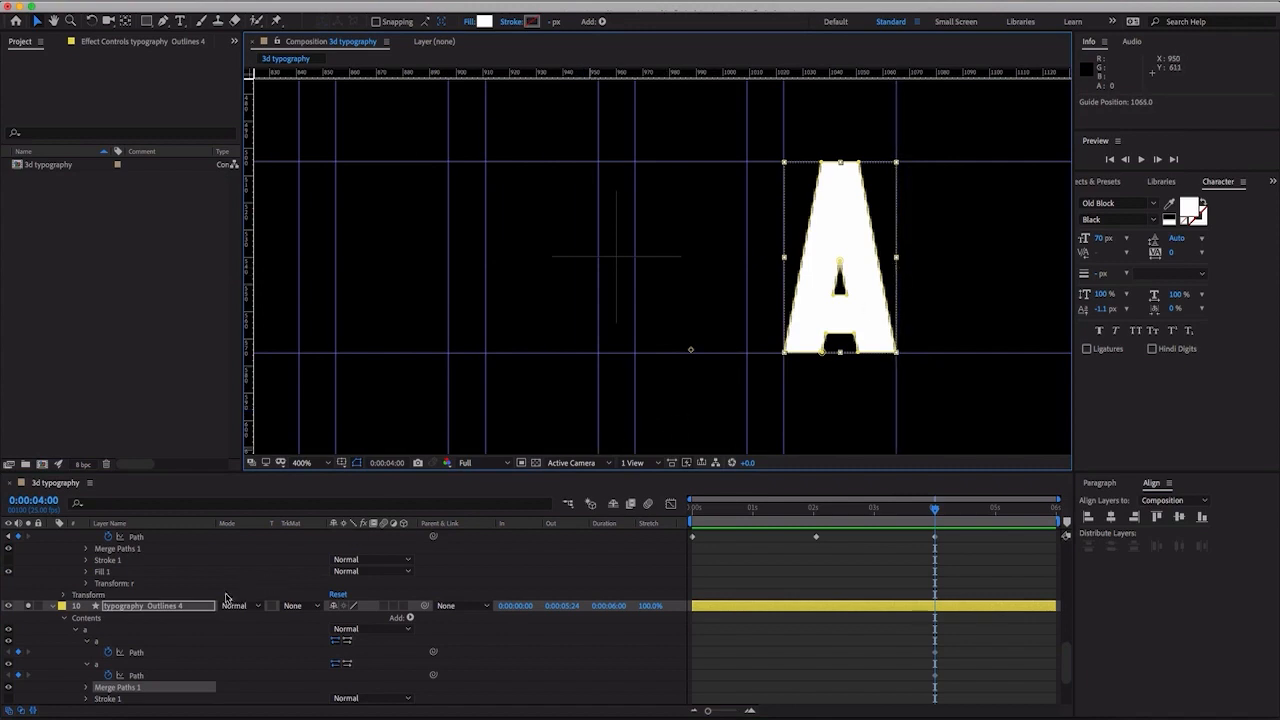
# - At 0:00:02:01, reshape the A's outer path into a solid rectangle filling its guides, closing the notch at the baseline
pyautogui.click(117, 662)
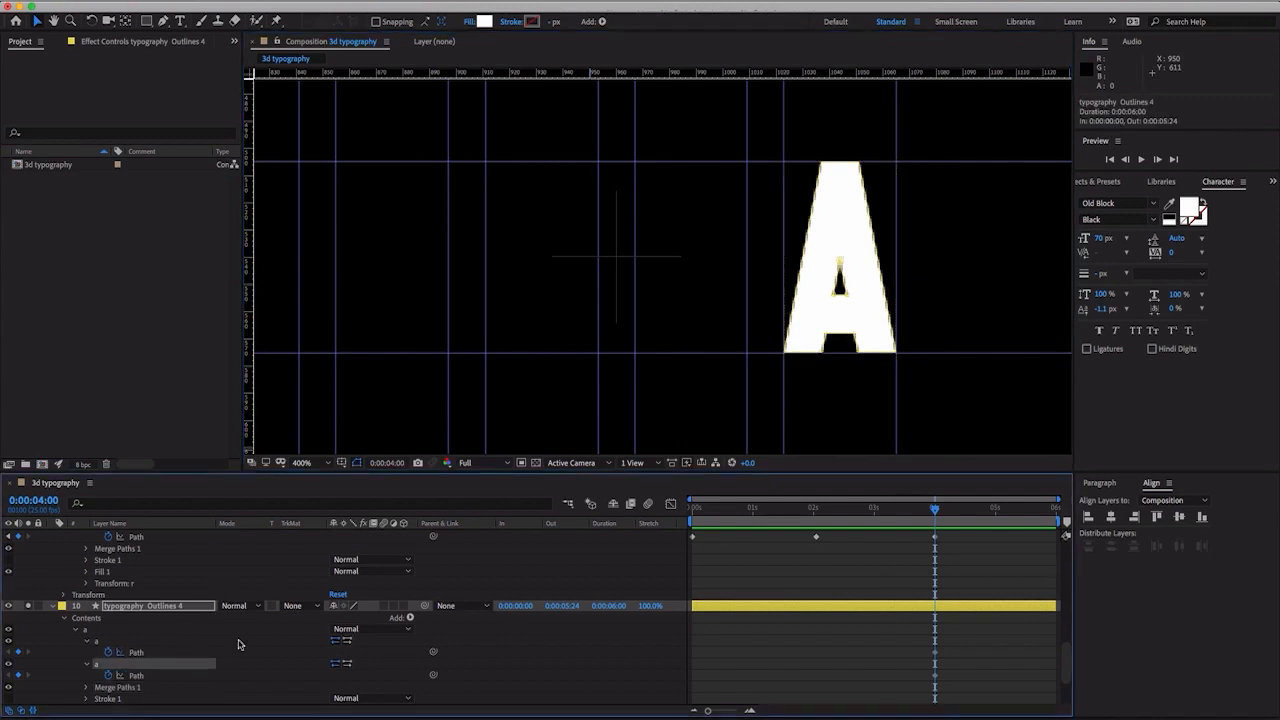
pyautogui.moveTo(883, 521); pyautogui.dragTo(815, 520)
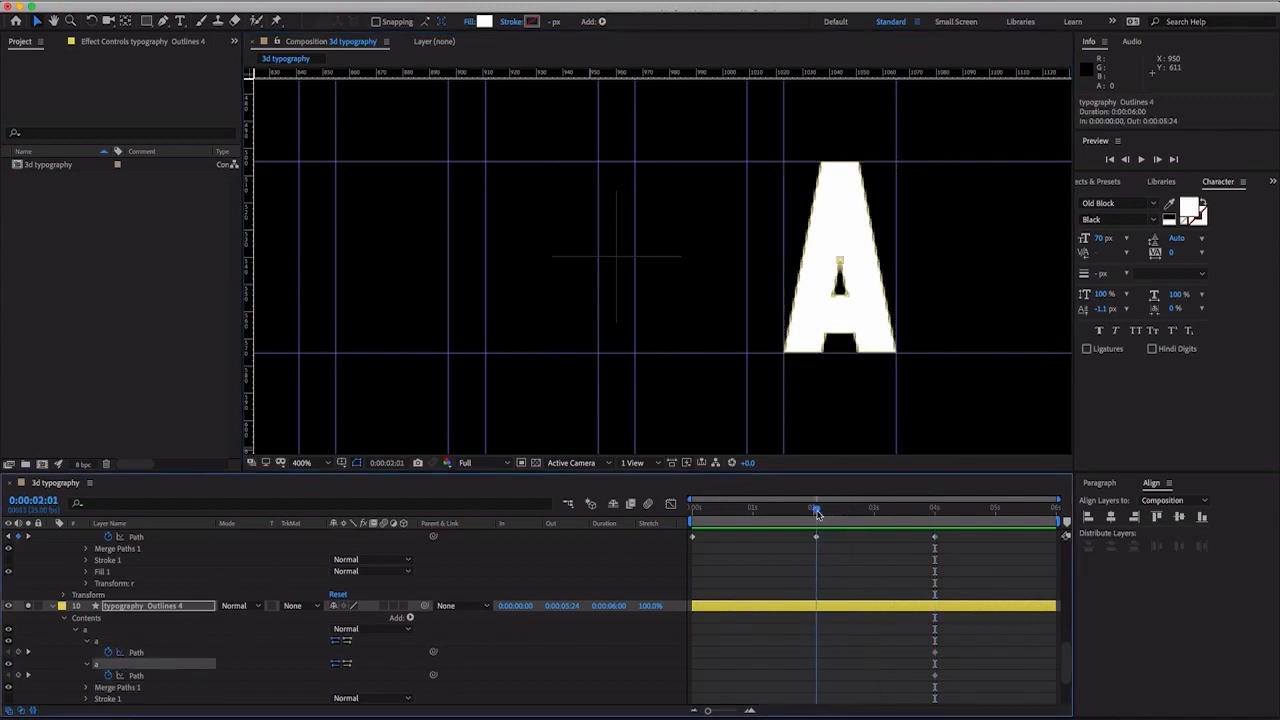
pyautogui.click(136, 652)
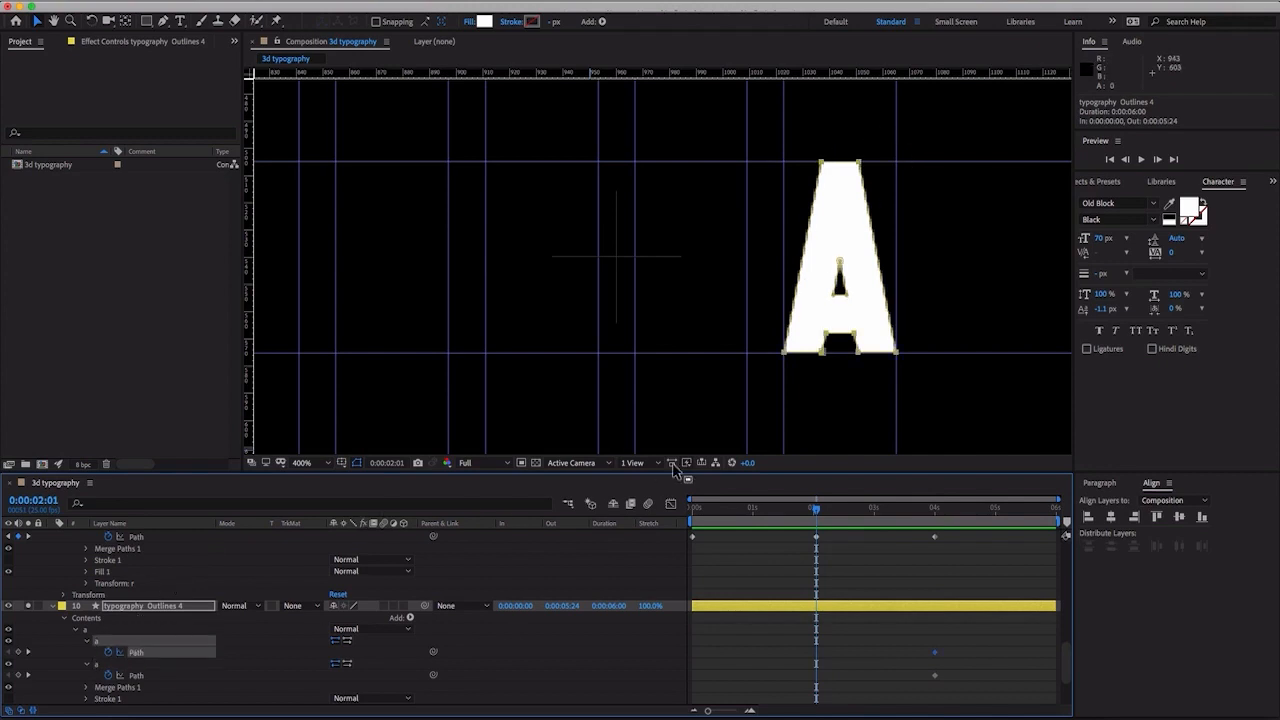
pyautogui.click(891, 334)
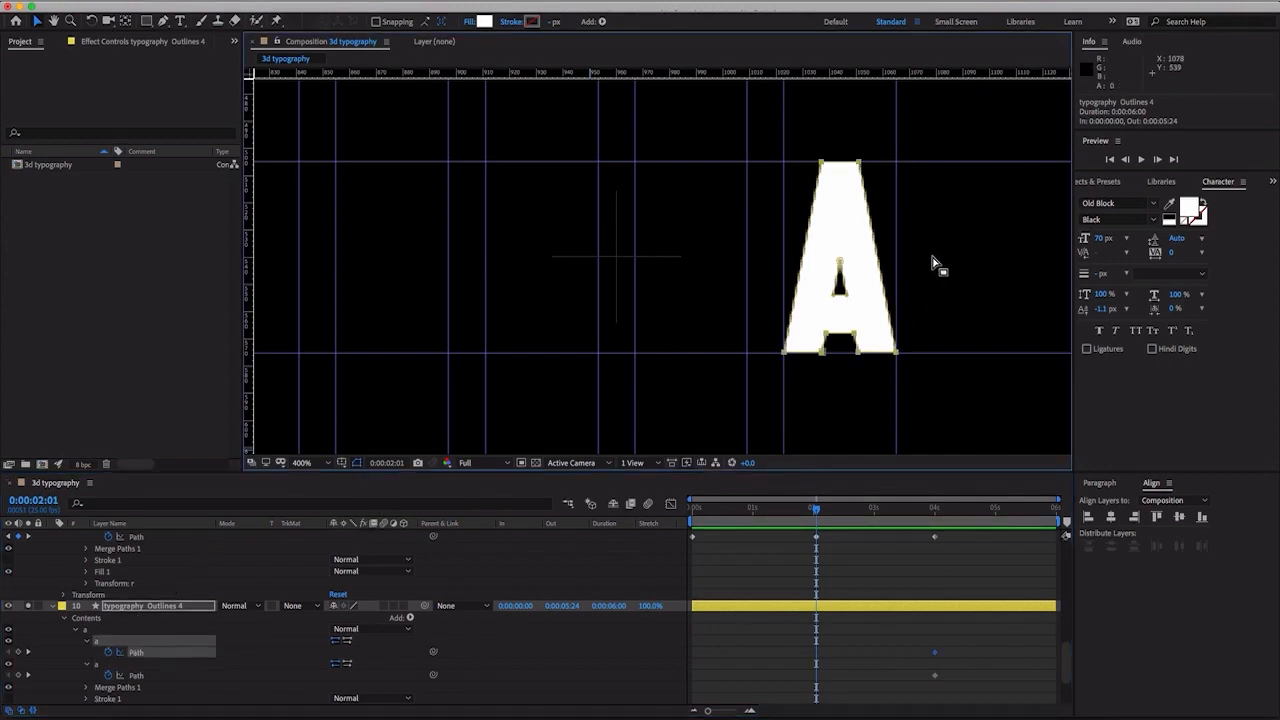
pyautogui.click(862, 164)
pyautogui.moveTo(866, 165); pyautogui.dragTo(784, 162)
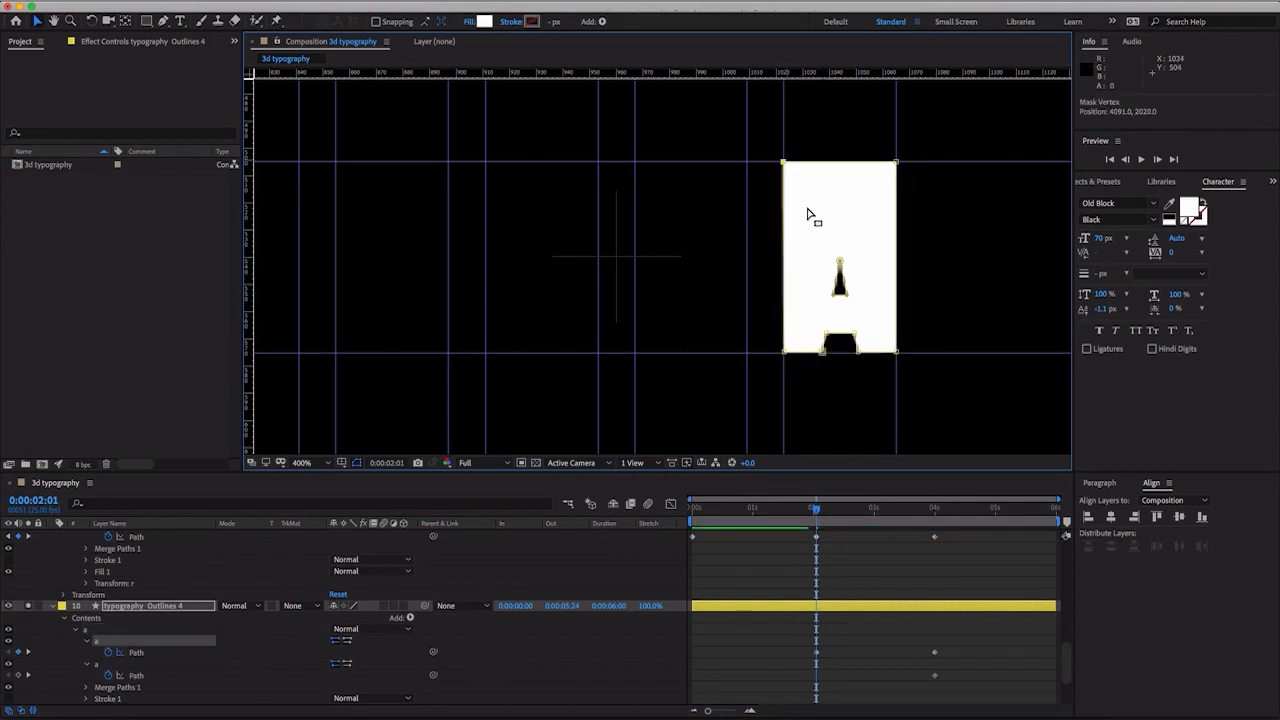
pyautogui.moveTo(827, 334); pyautogui.dragTo(854, 353)
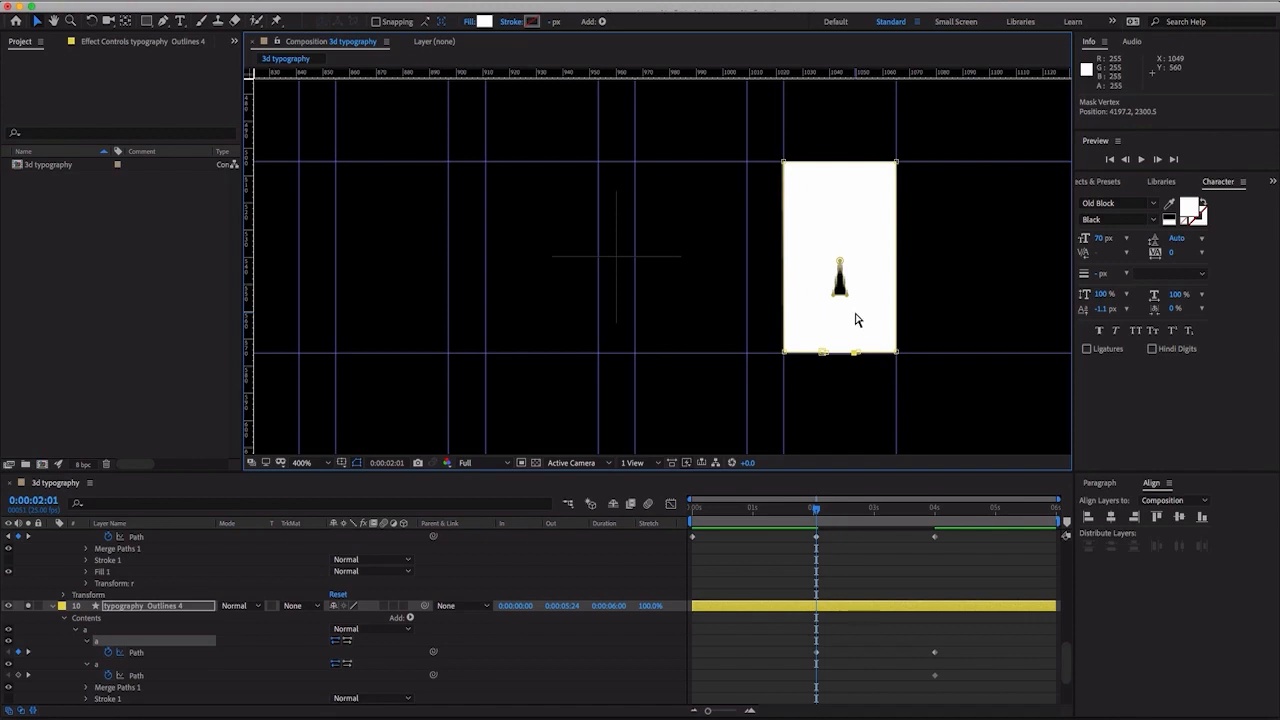
# - At 0:00:02:01, squeeze the A's inner triangle path horizontally to about 14.6% width to close the hole
pyautogui.press('.')
pyautogui.moveTo(1000, 306); pyautogui.dragTo(851, 294)
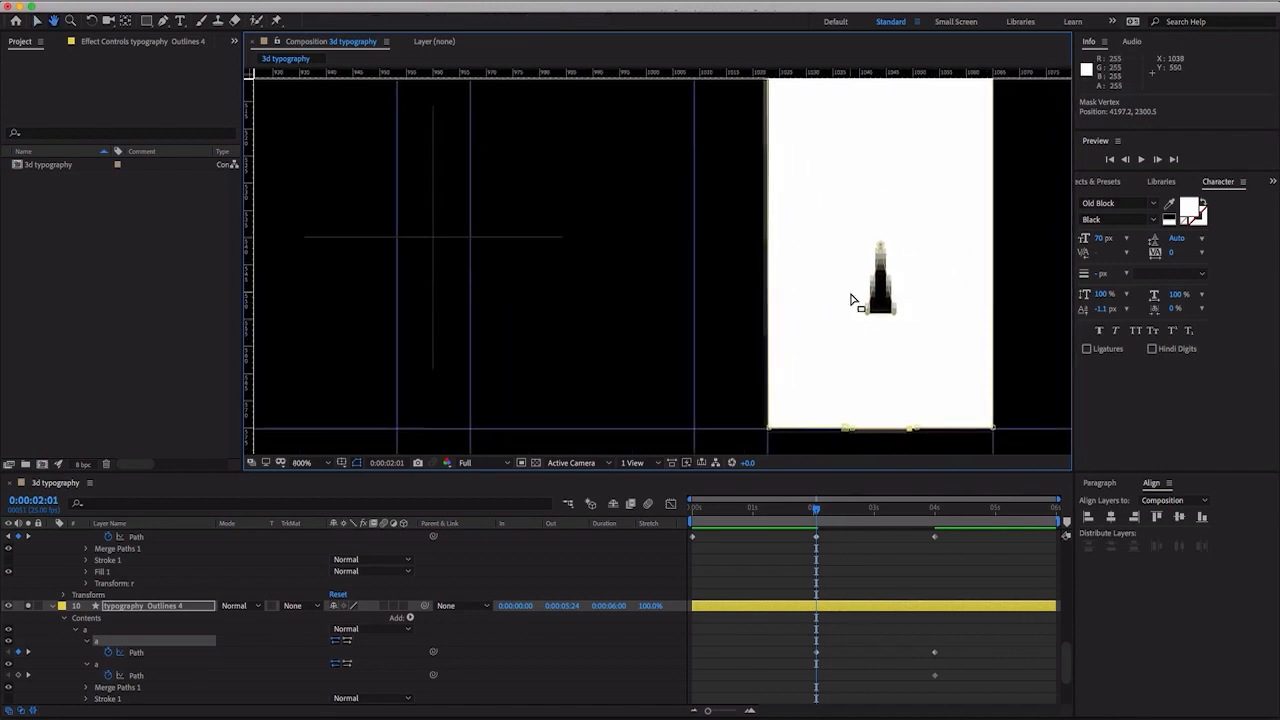
pyautogui.click(131, 679)
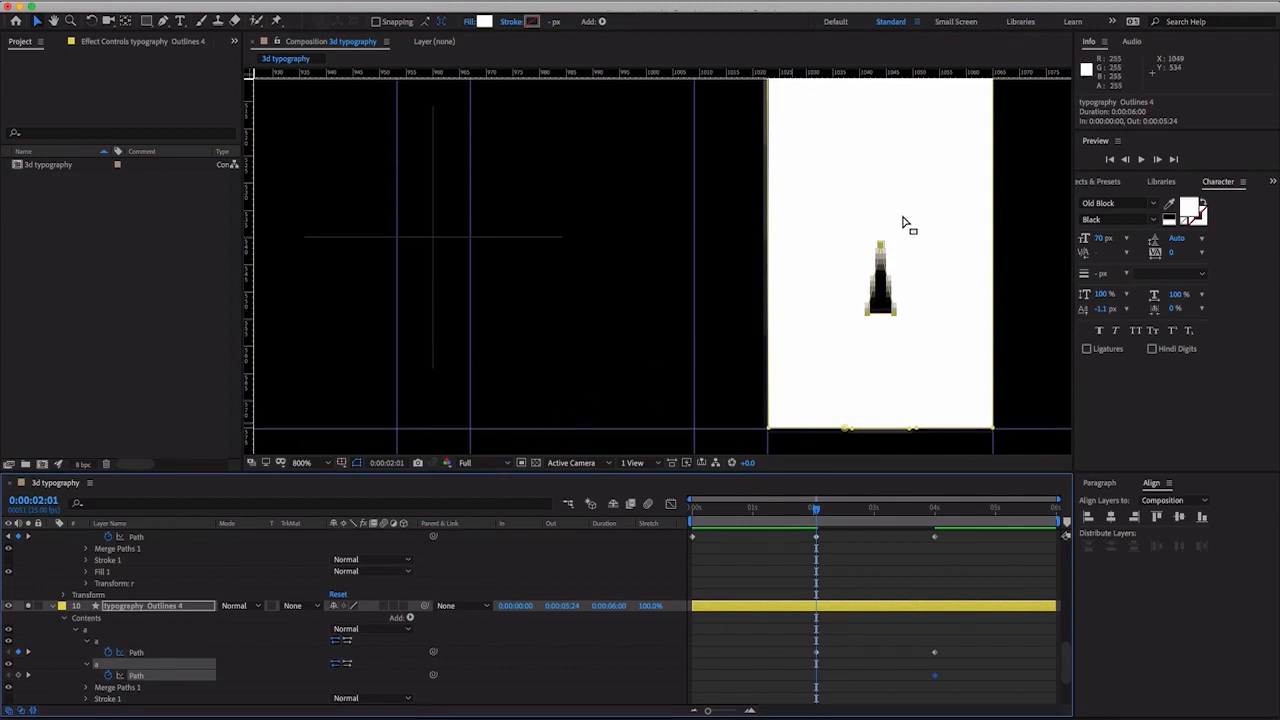
pyautogui.moveTo(881, 250); pyautogui.dragTo(884, 246)
pyautogui.press('super+z')
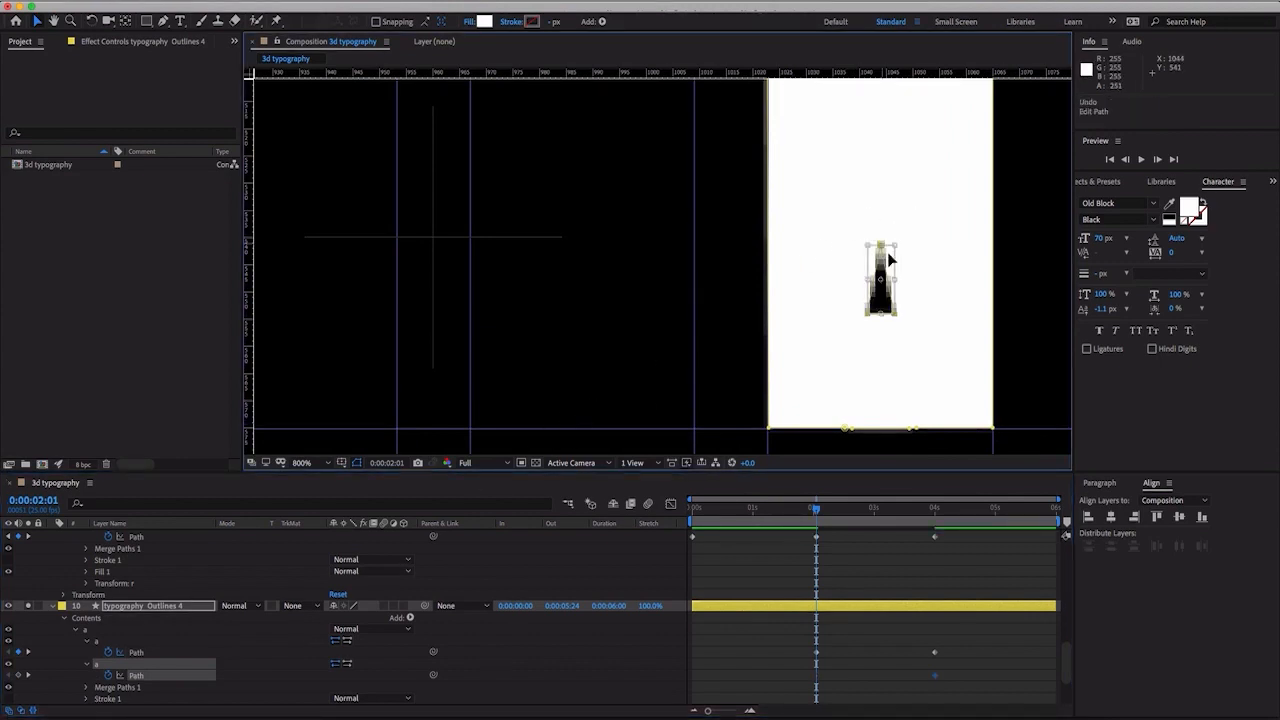
pyautogui.moveTo(895, 279); pyautogui.dragTo(865, 286)
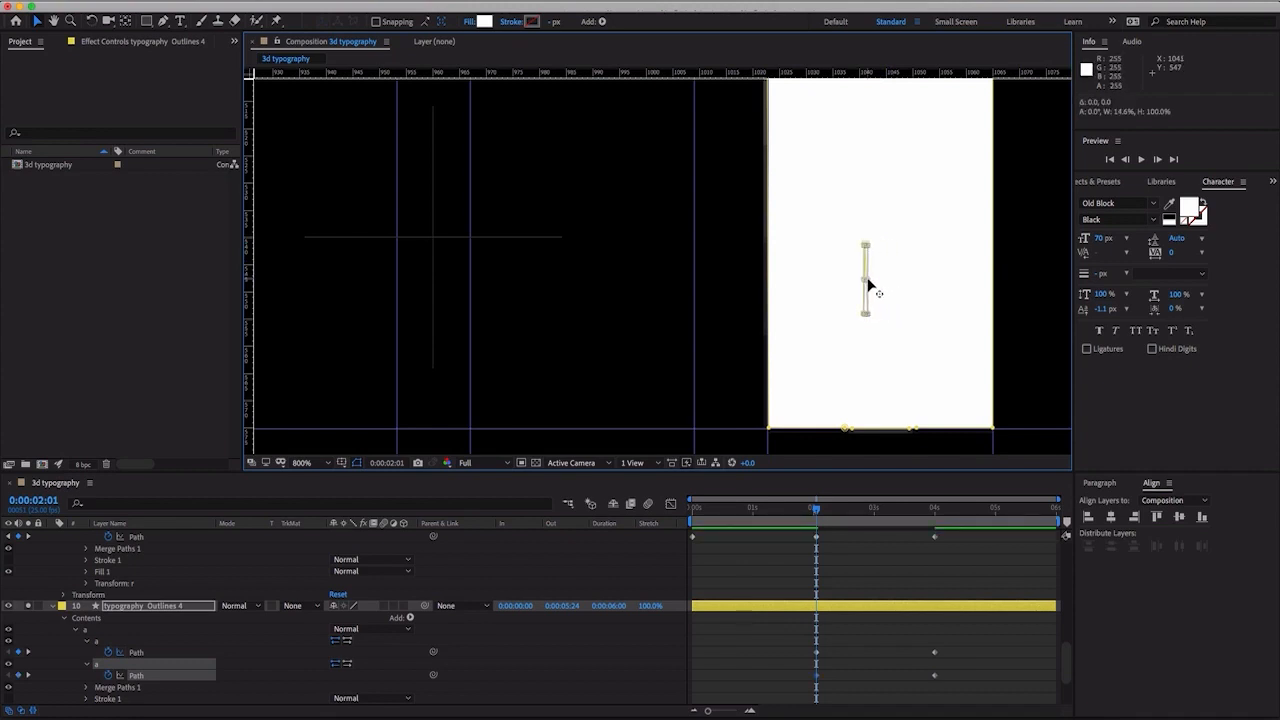
pyautogui.press(',')
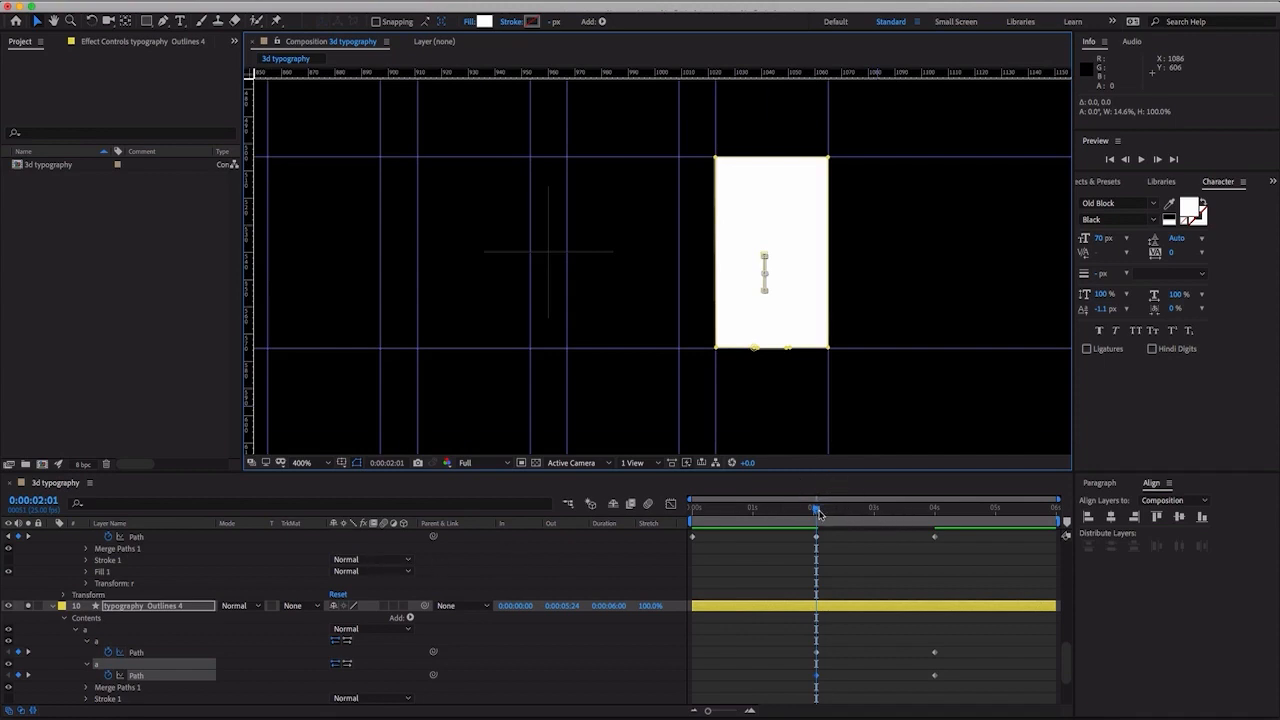
# - At 0:00:00:00, flatten both of the A's paths together down to a line on the baseline guide
pyautogui.moveTo(819, 513); pyautogui.dragTo(670, 515)
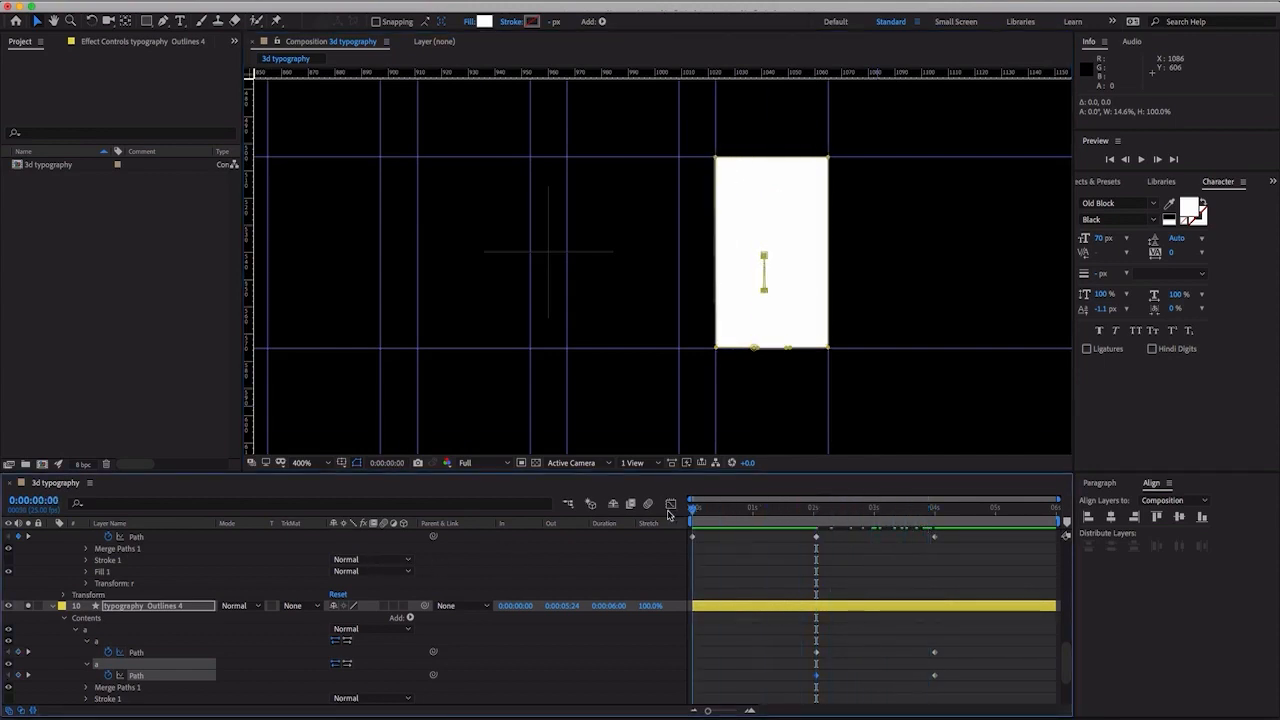
pyautogui.click(138, 653)
pyautogui.keyDown('shift'); pyautogui.click(135, 677); pyautogui.keyUp('shift')
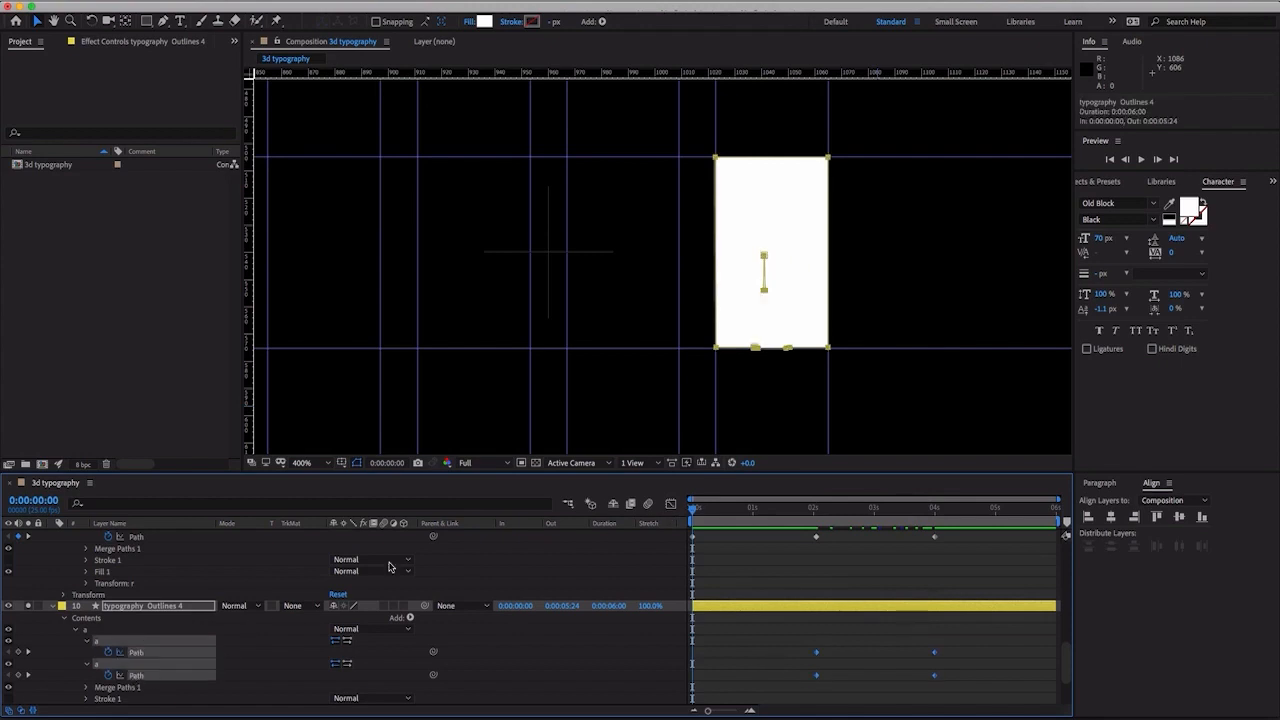
pyautogui.doubleClick(716, 158)
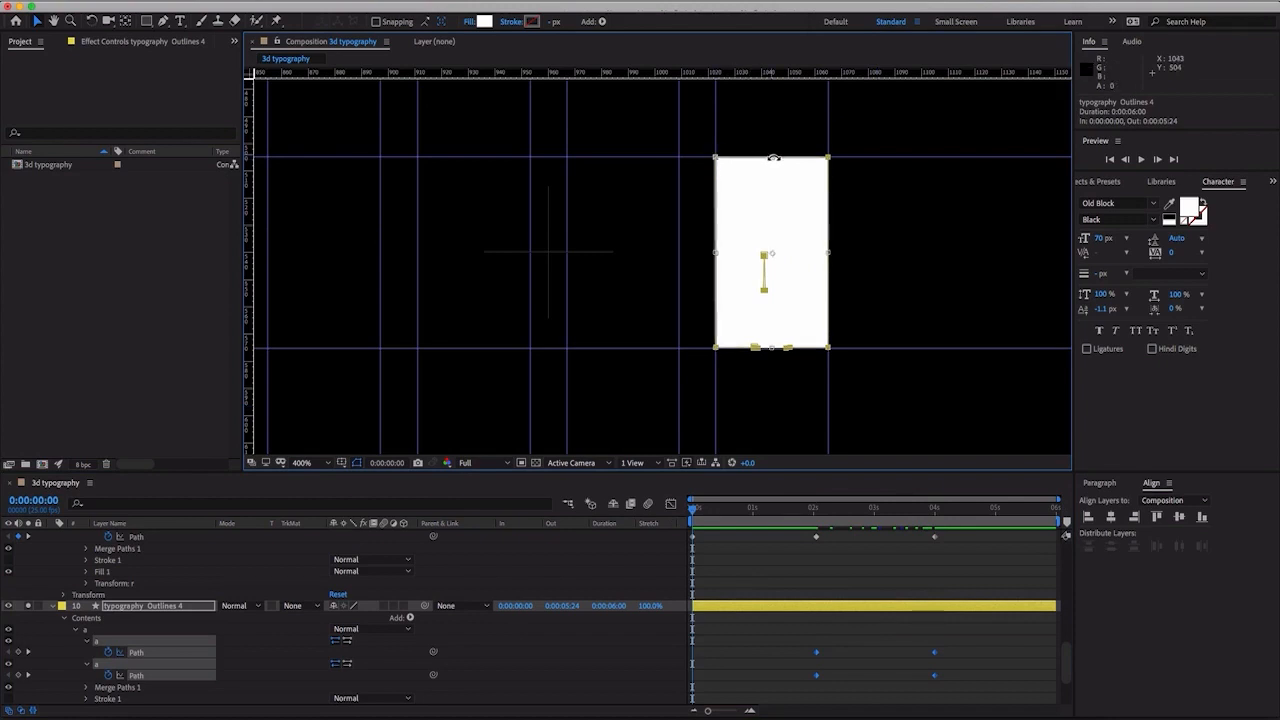
pyautogui.moveTo(773, 157); pyautogui.dragTo(789, 348)
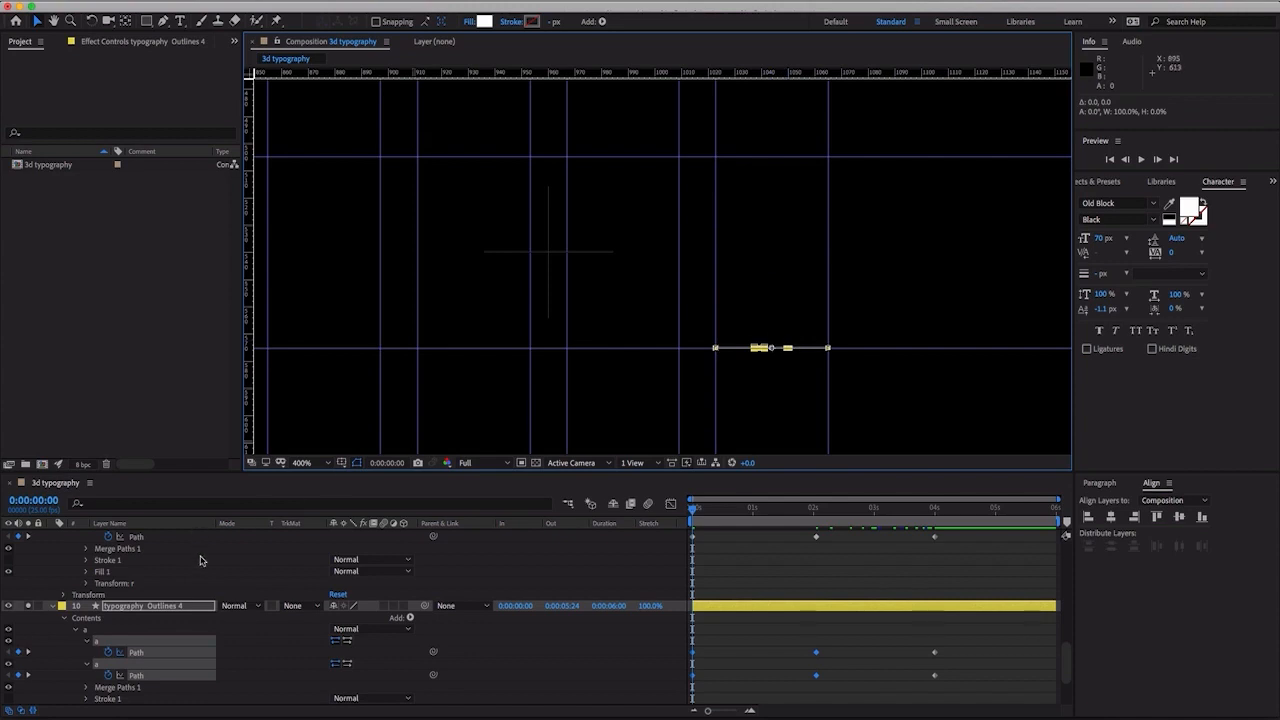
# - Turn off solo for typography Outlines 4 and collapse it, then show and solo typography Outlines 3
pyautogui.click(46, 612)
pyautogui.click(53, 608)
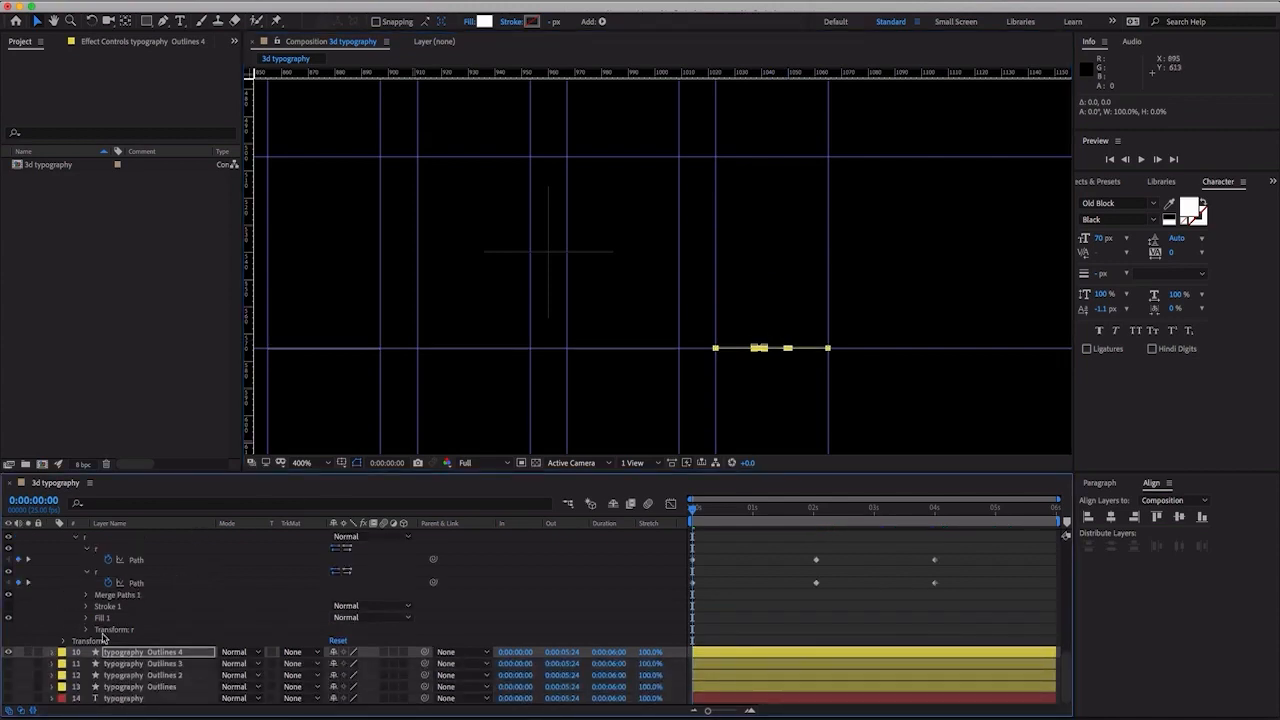
pyautogui.click(106, 665)
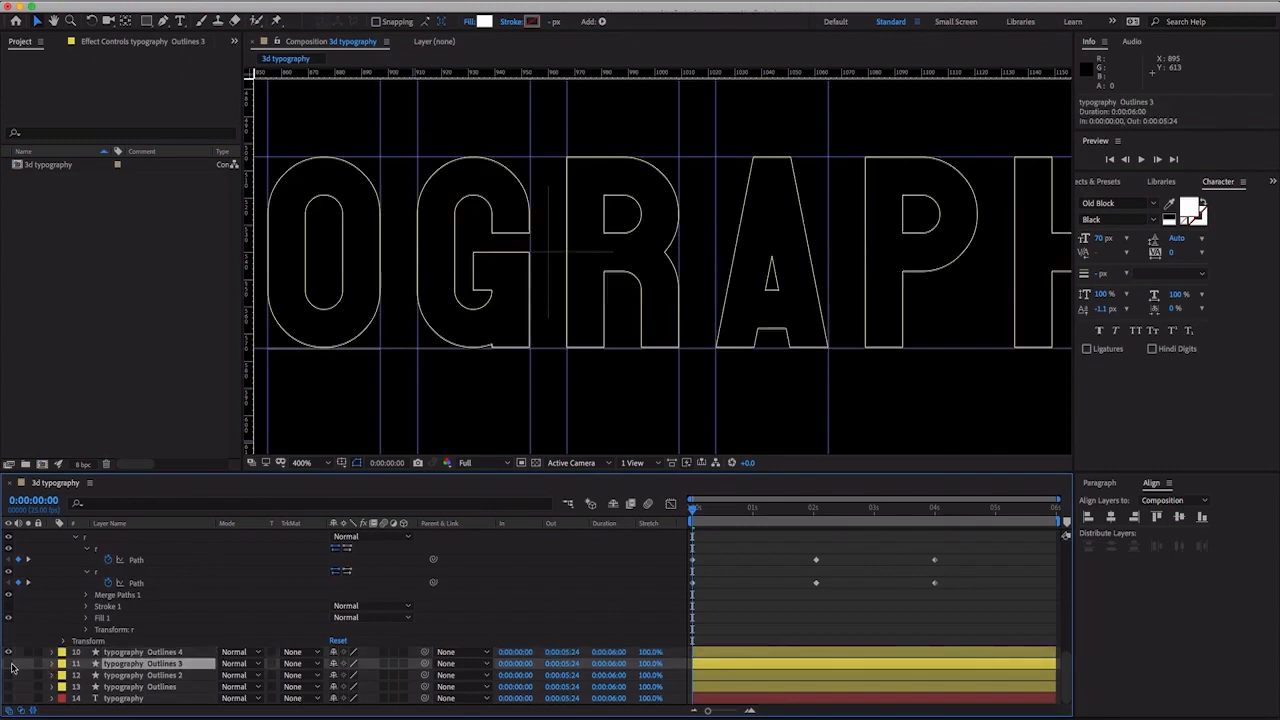
pyautogui.click(9, 664)
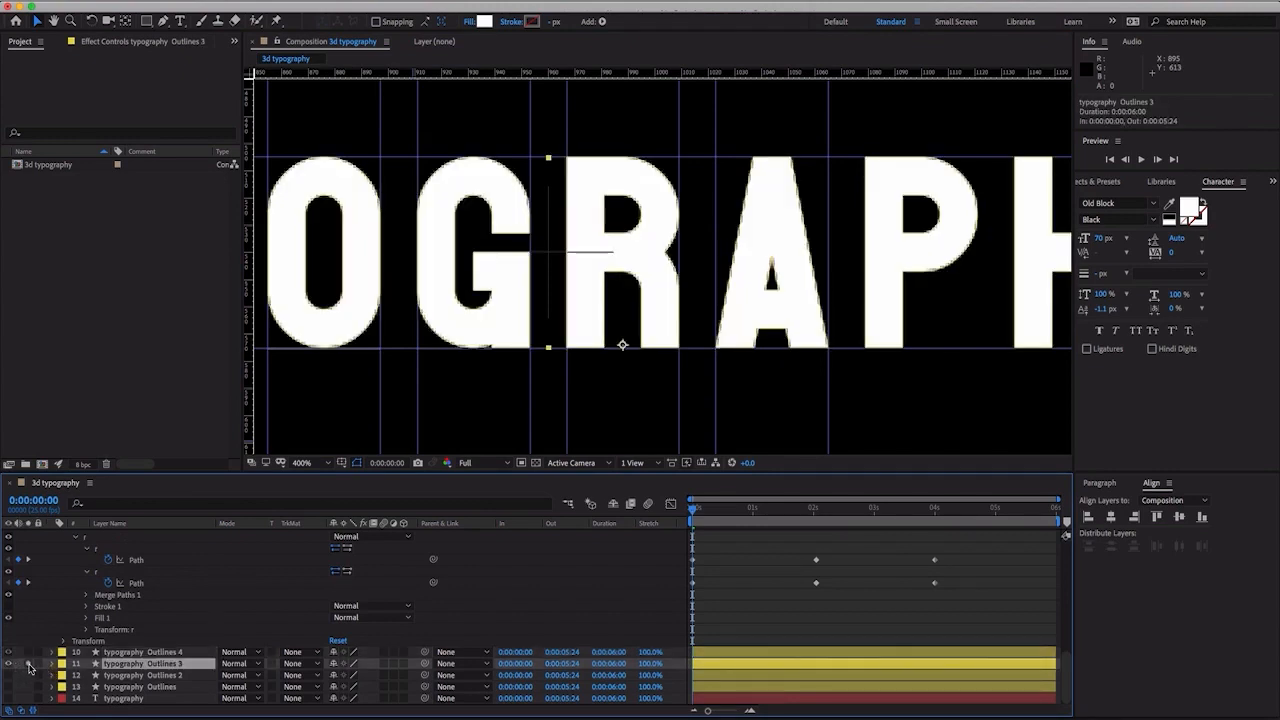
# - Place vertical guides along the left and right edges of the P after the A, at about 1078.8 and 1121.5
pyautogui.press('h')
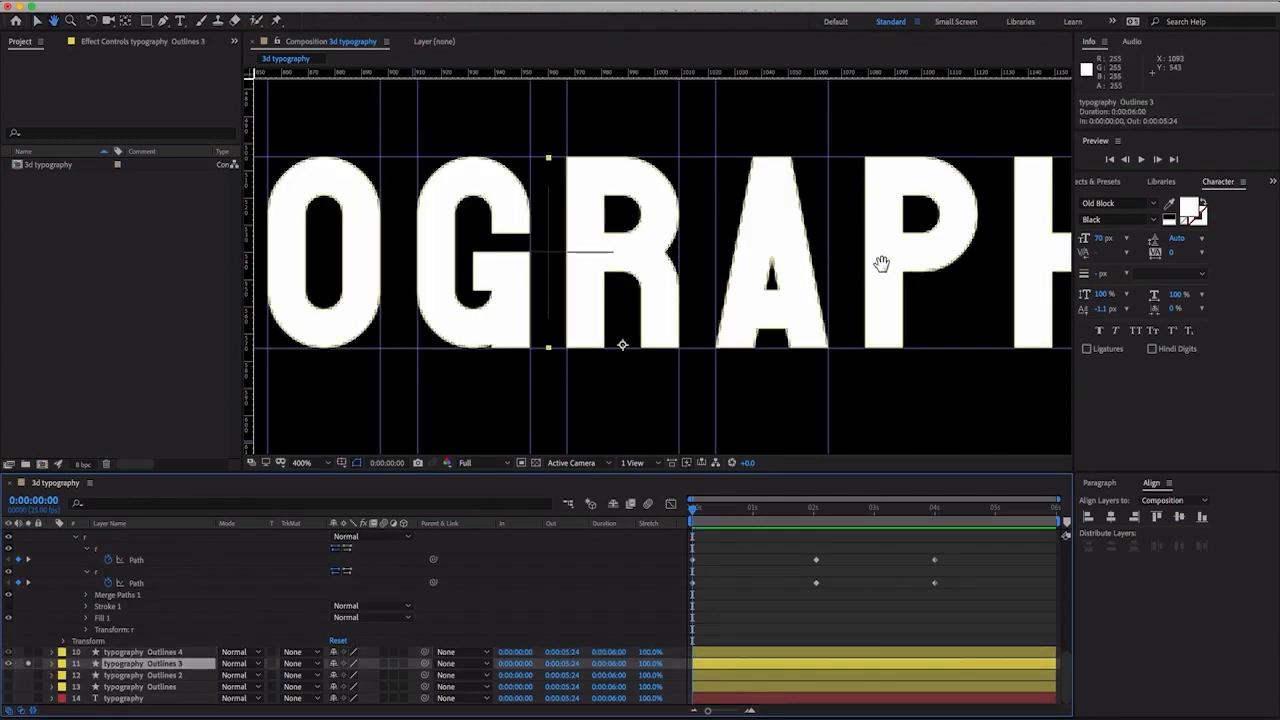
pyautogui.moveTo(881, 263); pyautogui.dragTo(757, 260)
pyautogui.moveTo(680, 257); pyautogui.dragTo(1027, 251)
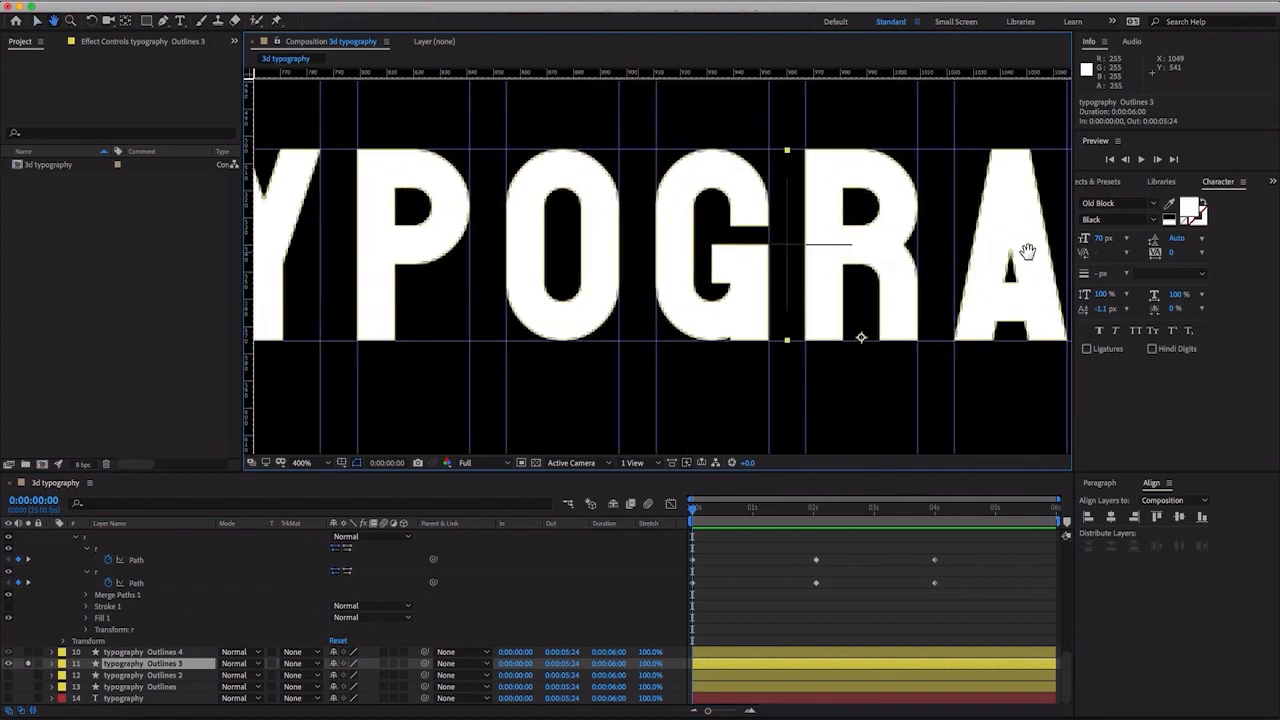
pyautogui.press('v')
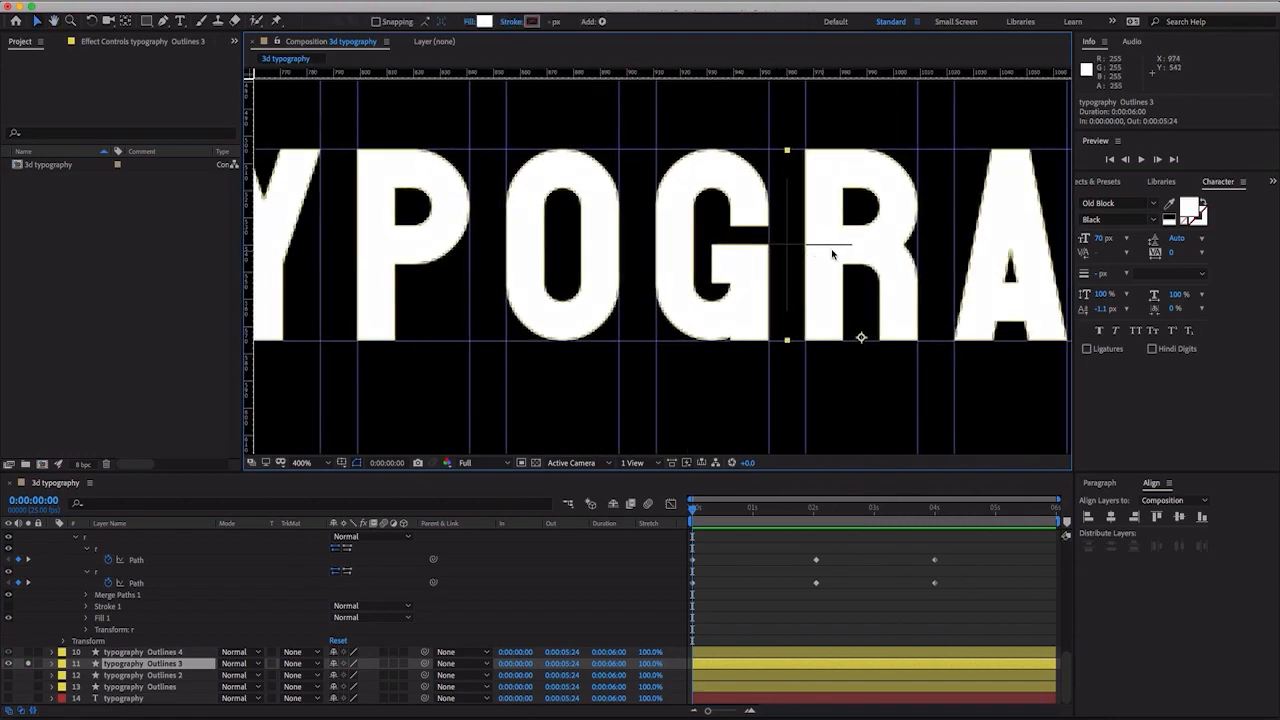
pyautogui.moveTo(831, 254); pyautogui.dragTo(414, 257)
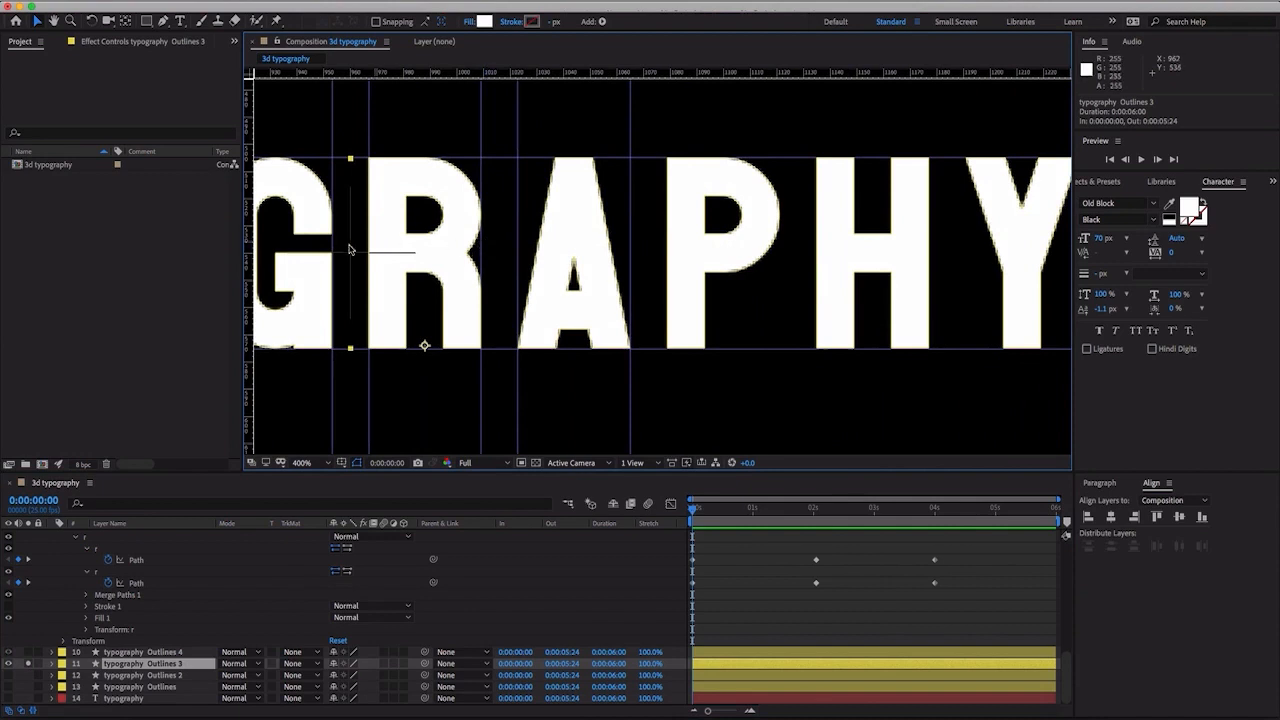
pyautogui.moveTo(248, 270); pyautogui.dragTo(668, 300)
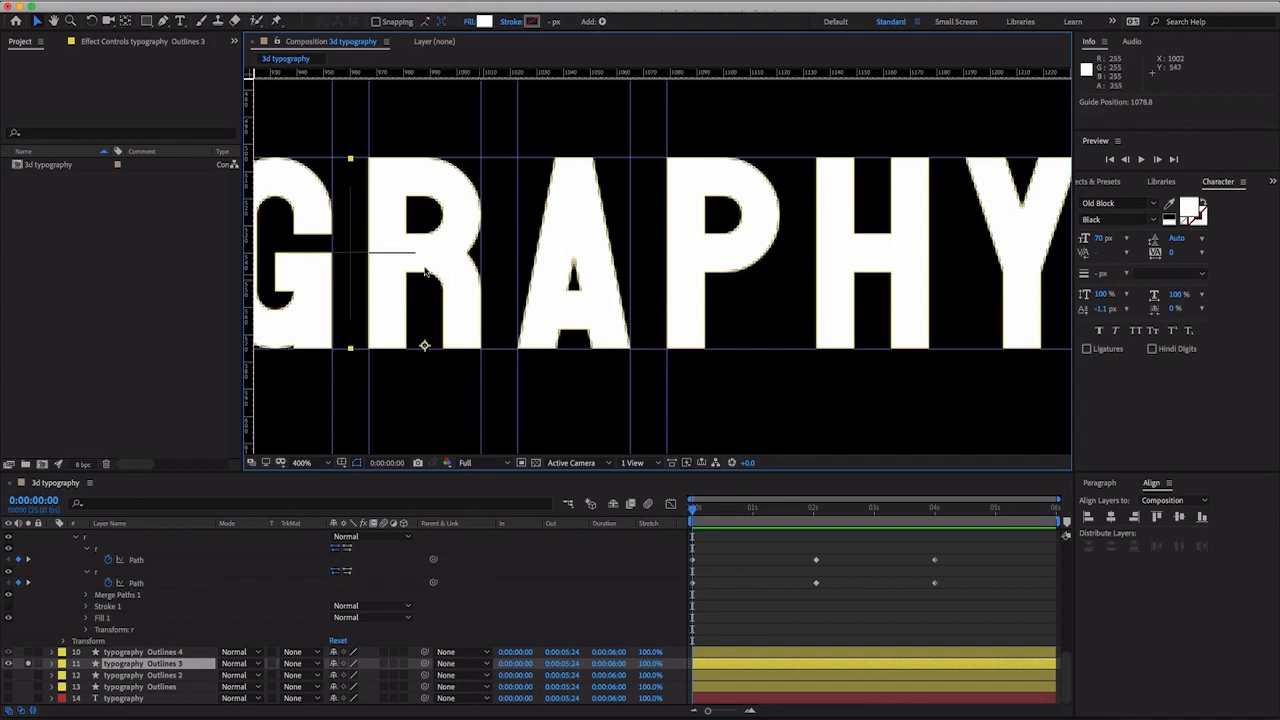
pyautogui.moveTo(247, 258); pyautogui.dragTo(783, 295)
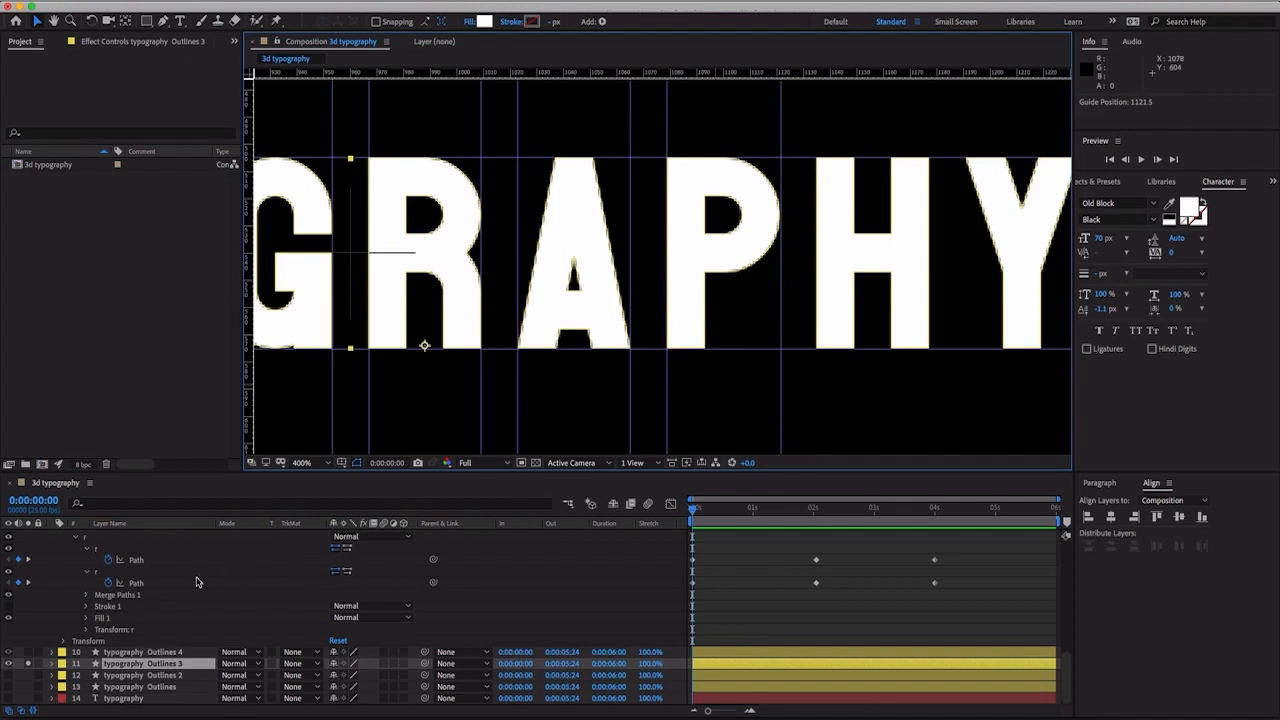
# - Expand the contents of typography Outlines 3 and delete its t, y, first p, o, g, r and a groups
pyautogui.click(52, 664)
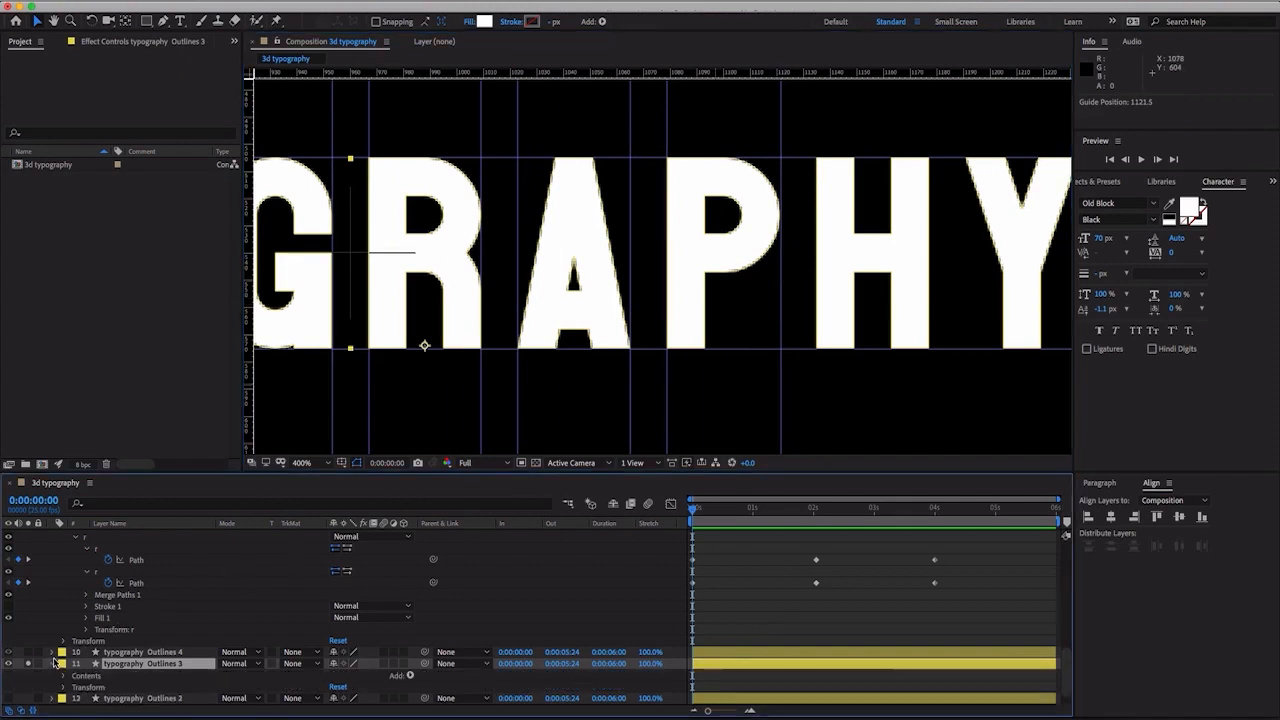
pyautogui.click(65, 677)
pyautogui.scroll(-2, 80, 682)
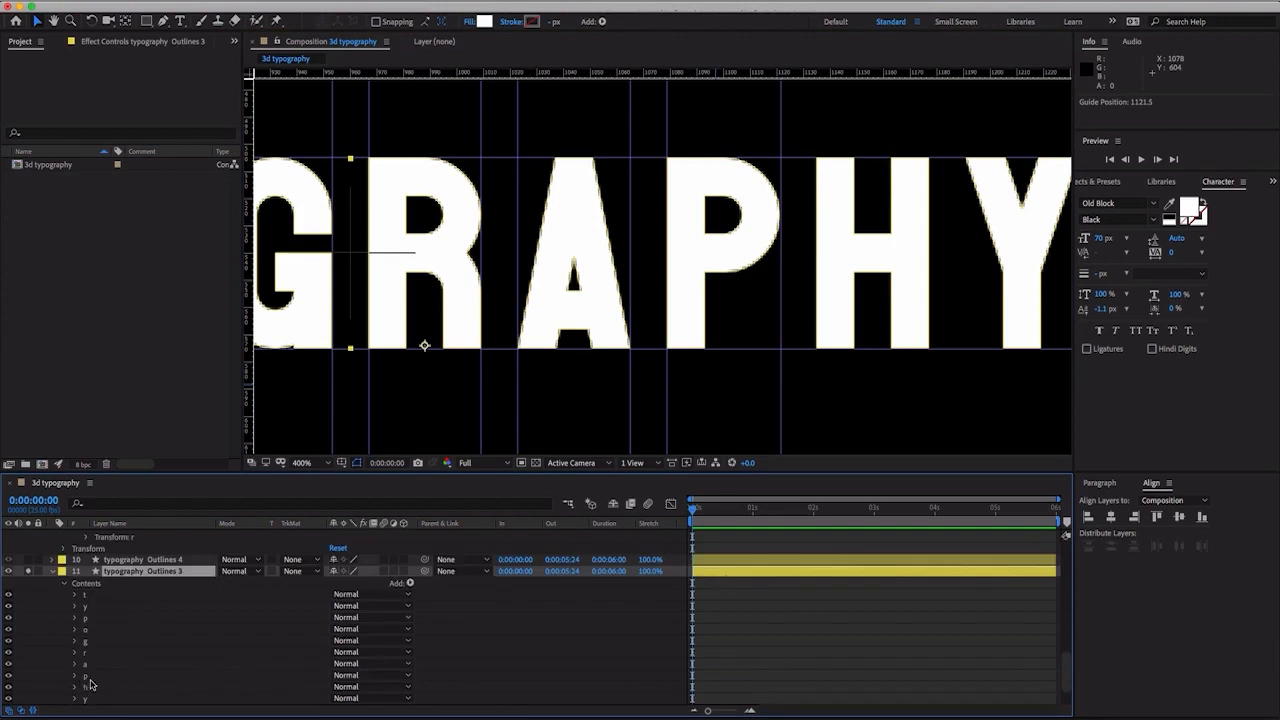
pyautogui.click(90, 677)
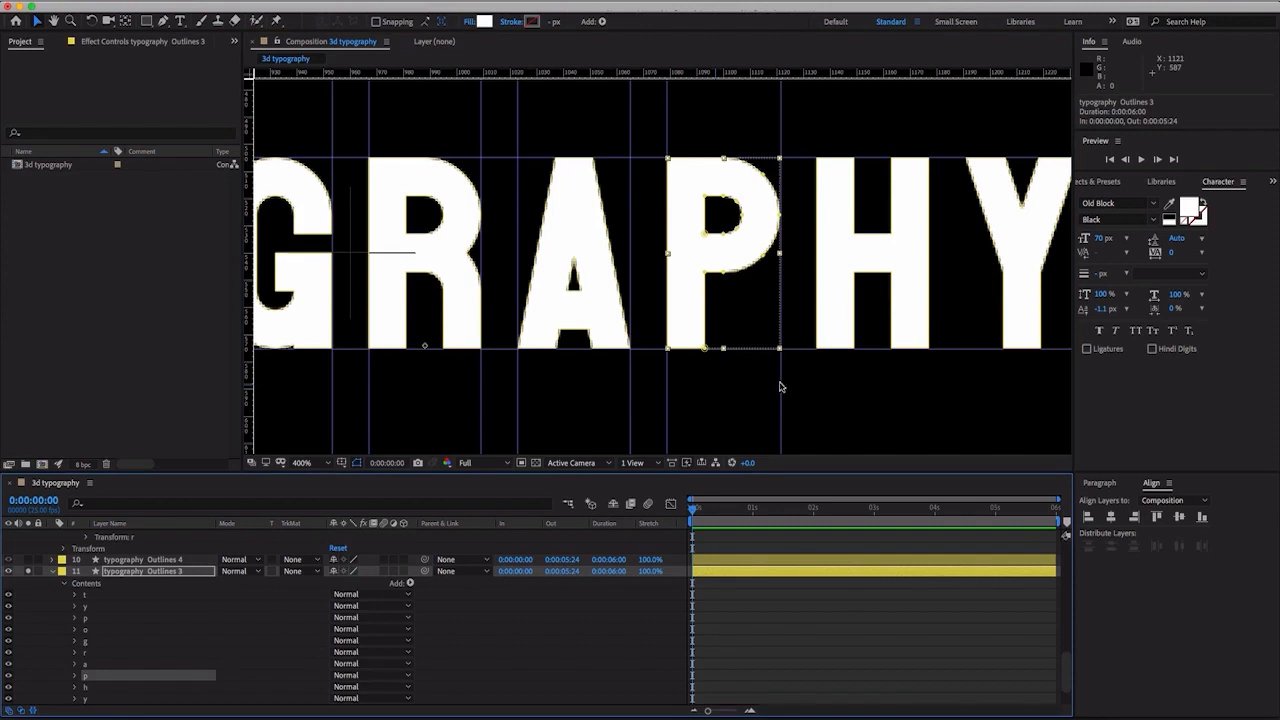
pyautogui.click(84, 605)
pyautogui.click(88, 597)
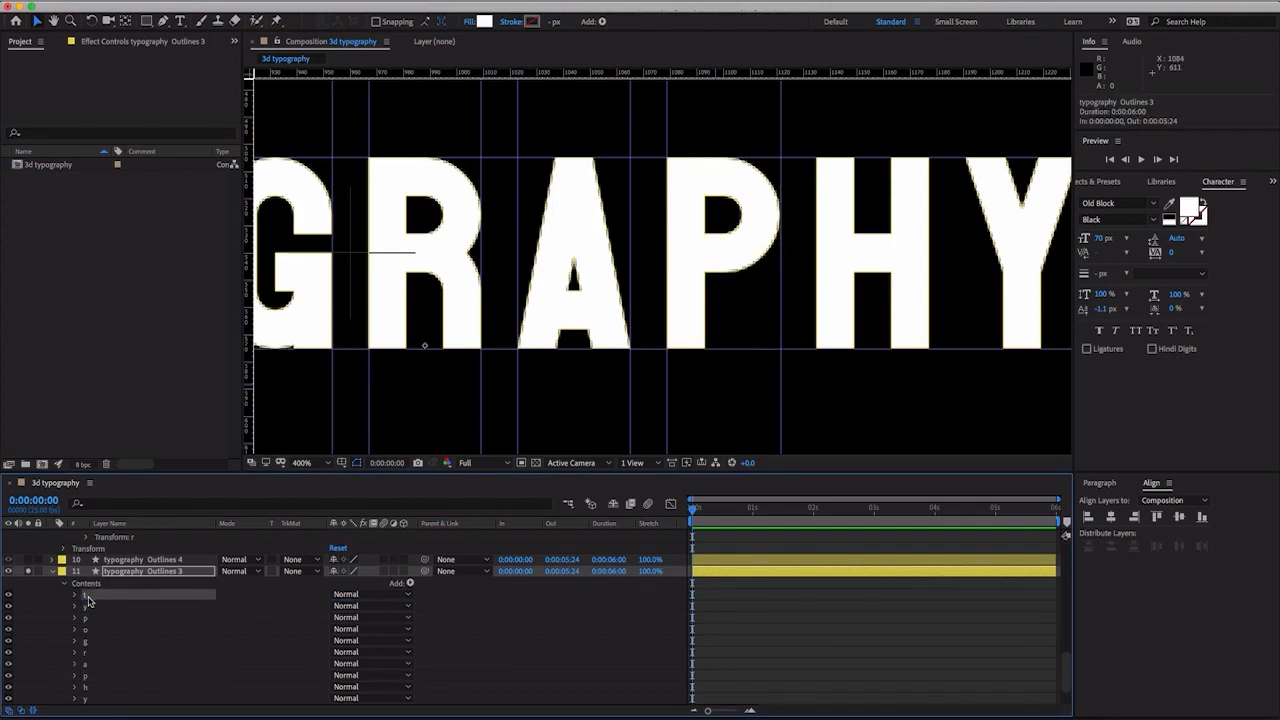
pyautogui.keyDown('shift'); pyautogui.click(90, 664); pyautogui.keyUp('shift')
pyautogui.press('Delete')
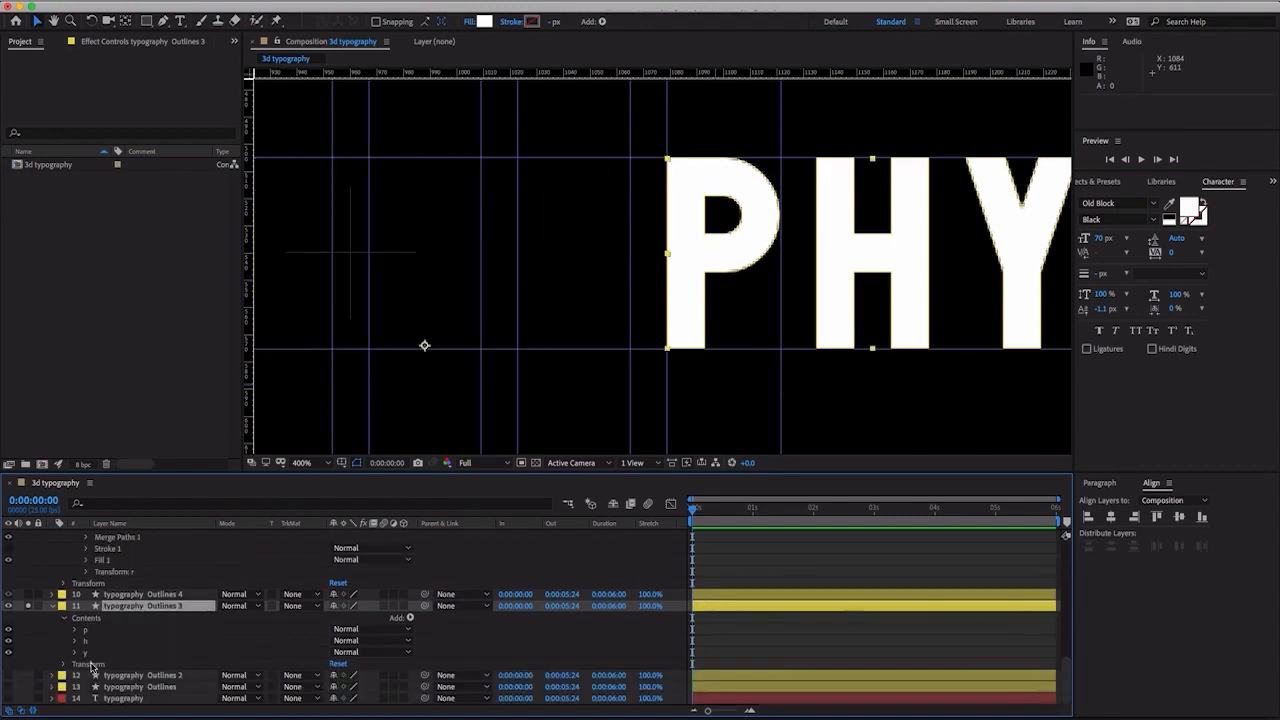
# - Delete the h and y groups from typography Outlines 3 and expand its remaining p group
pyautogui.click(104, 641)
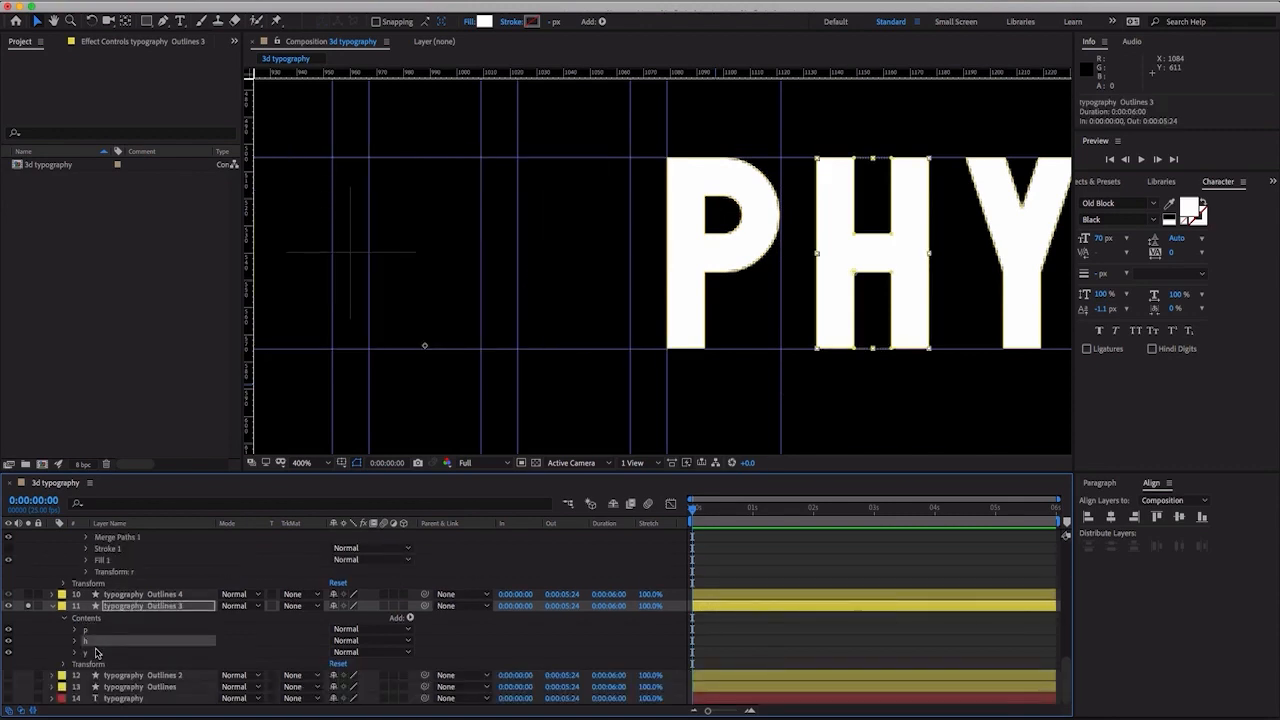
pyautogui.keyDown('shift'); pyautogui.click(97, 652); pyautogui.keyUp('shift')
pyautogui.press('Delete')
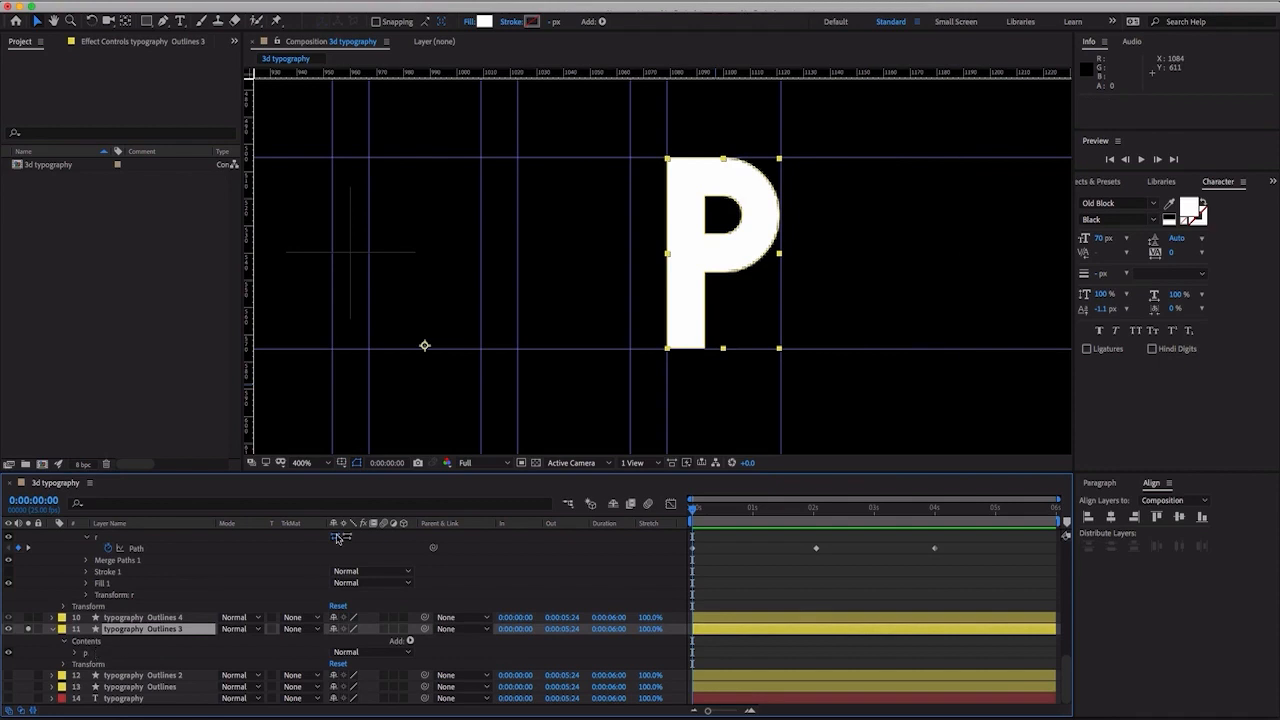
pyautogui.press('.')
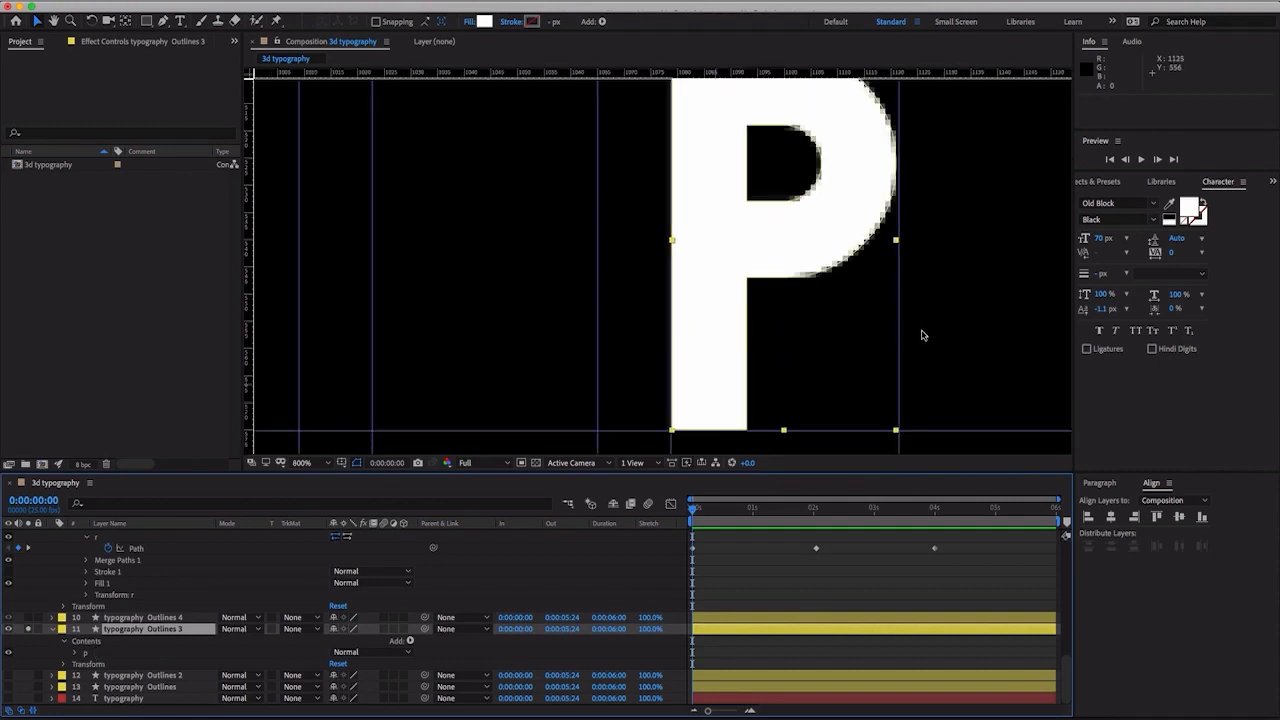
pyautogui.click(76, 653)
pyautogui.click(111, 665)
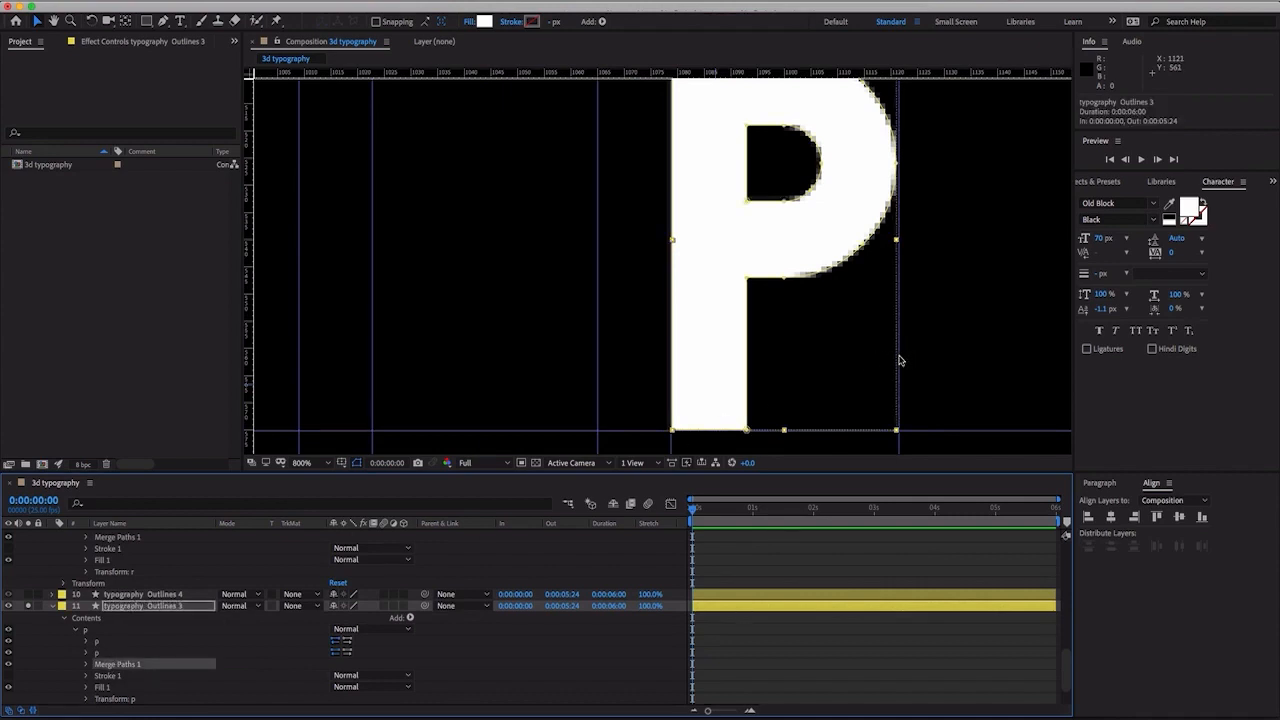
pyautogui.click(718, 345)
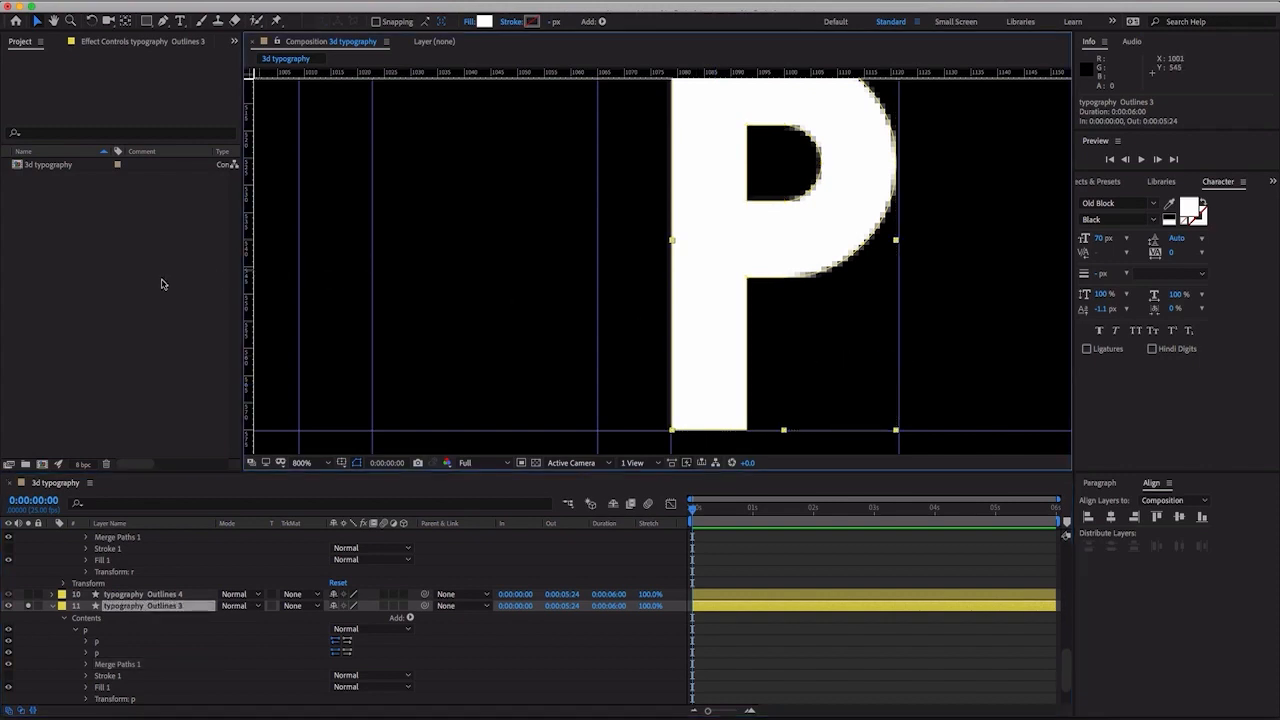
pyautogui.moveTo(253, 285); pyautogui.dragTo(769, 297)
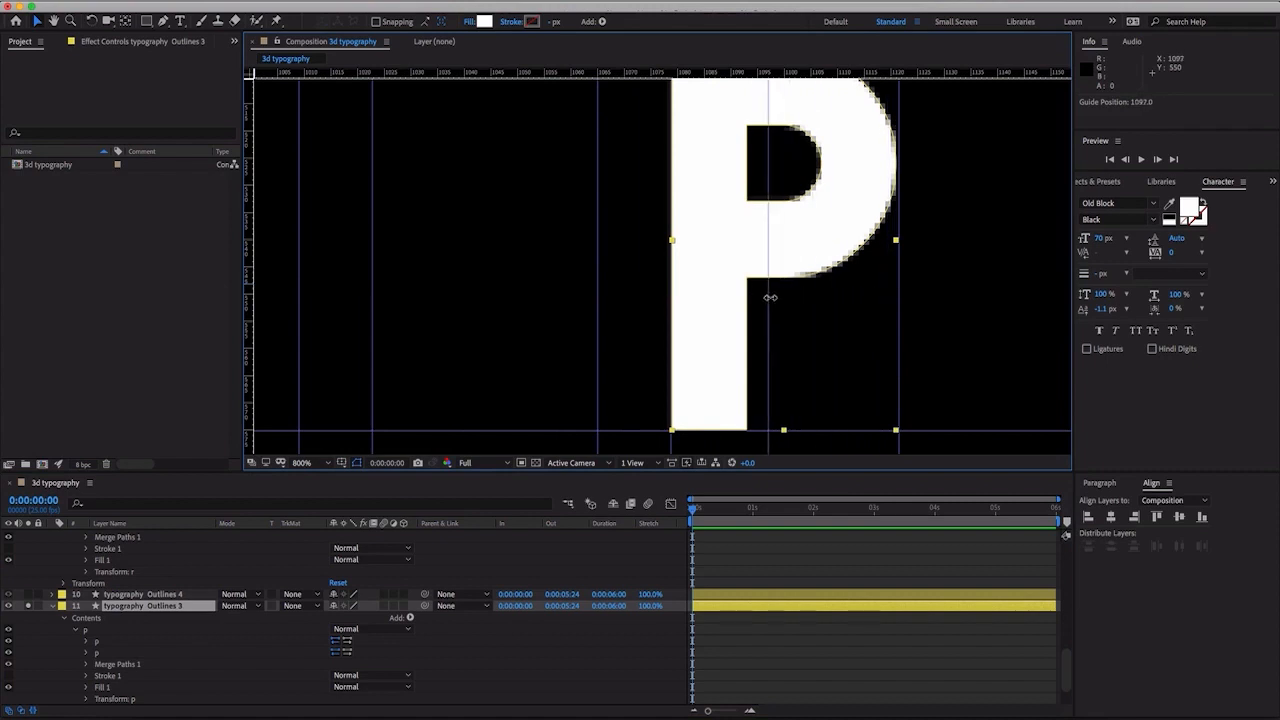
pyautogui.hotkey('ctrl', 'z')
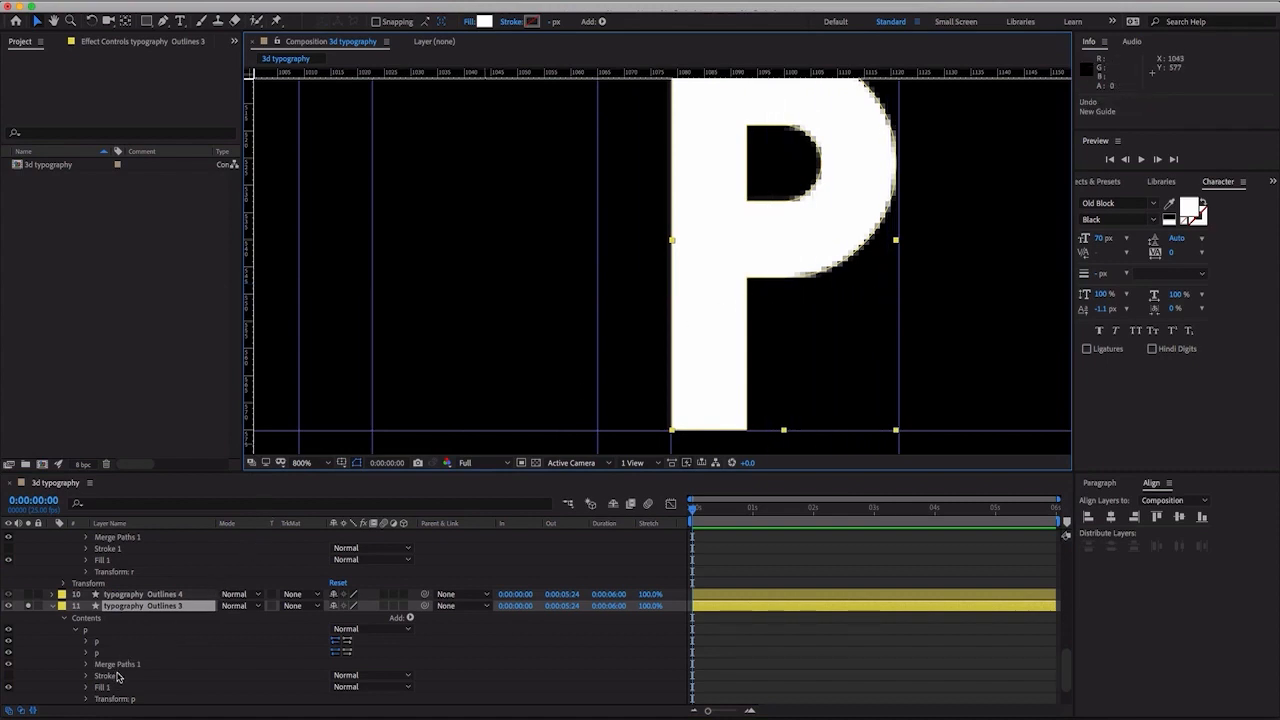
# - Replace the guide beside the second P's right edge with one at 1121.1, unlocking guides for the removal and locking them again
pyautogui.click(118, 665)
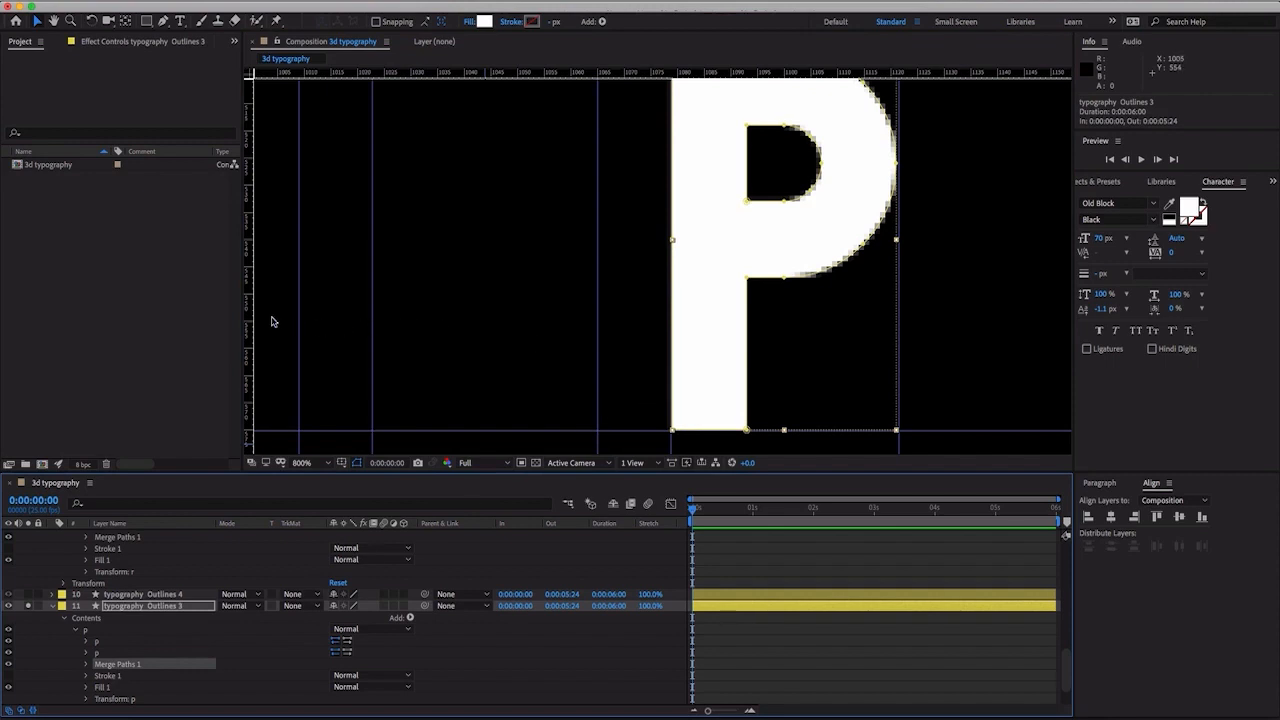
pyautogui.moveTo(253, 320); pyautogui.dragTo(899, 360)
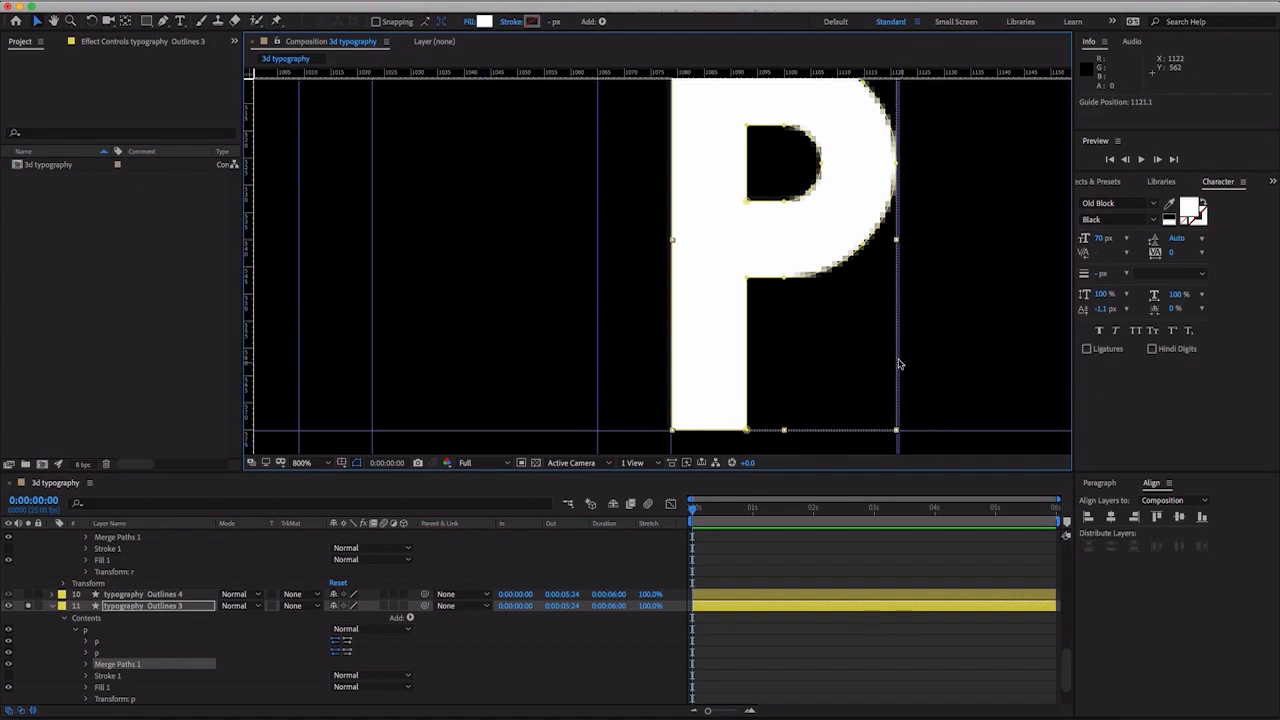
pyautogui.click(385, 2)
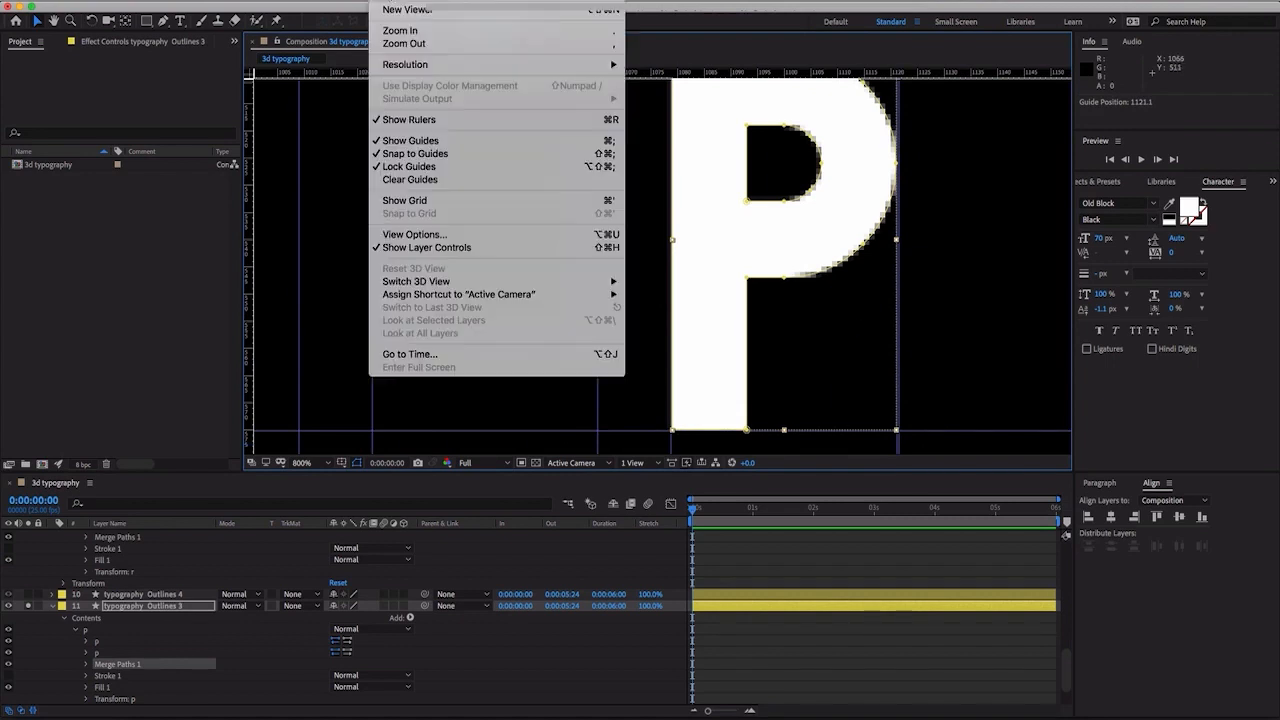
pyautogui.click(409, 166)
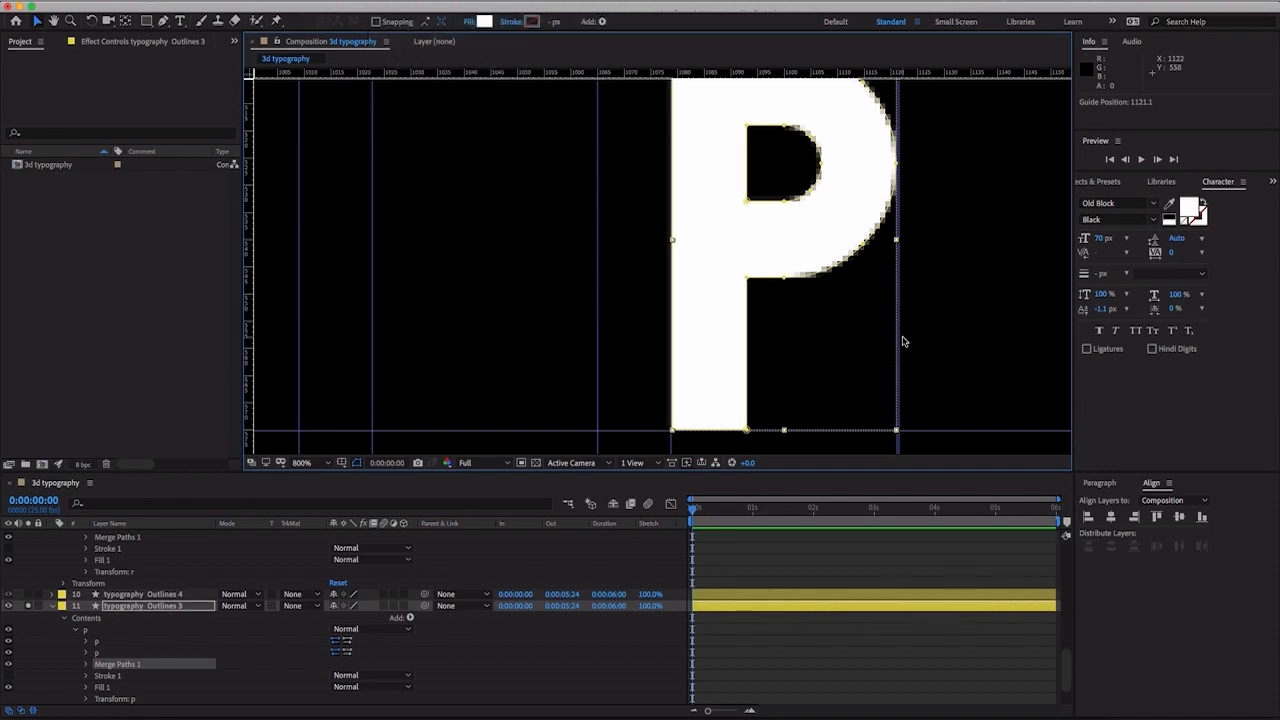
pyautogui.moveTo(902, 338); pyautogui.dragTo(174, 306)
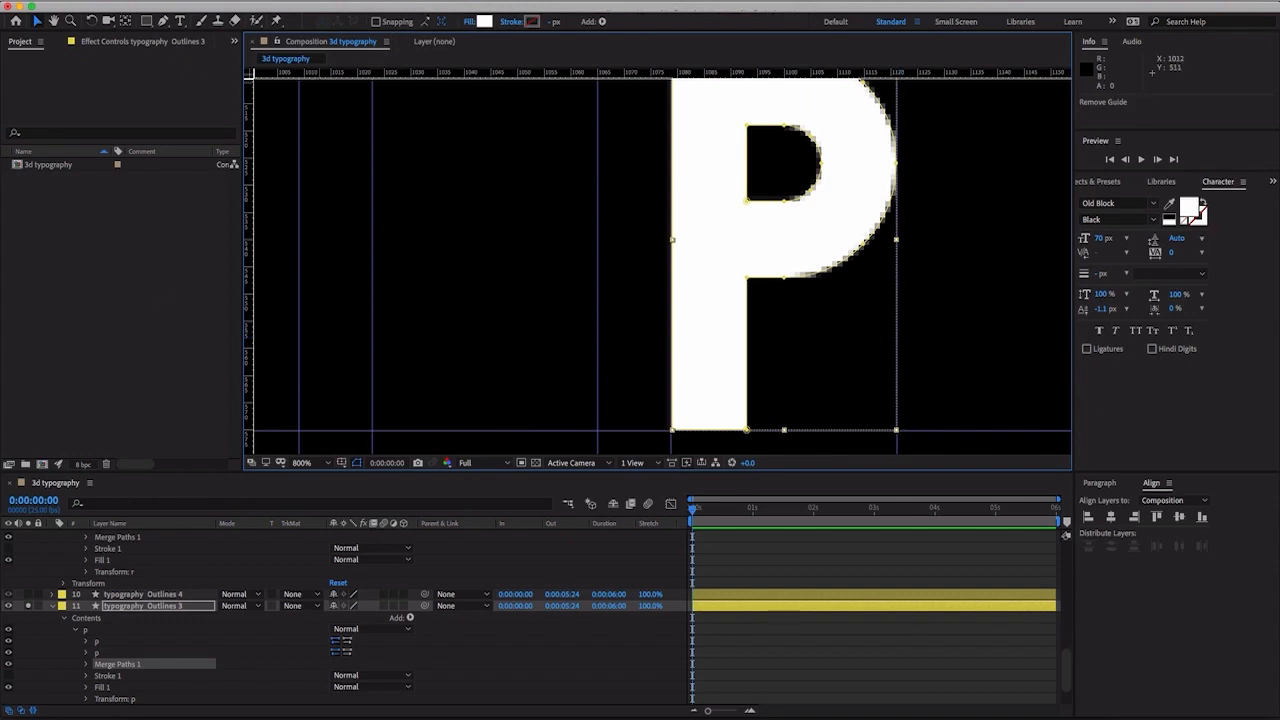
pyautogui.click(420, 2)
pyautogui.moveTo(385, 2)
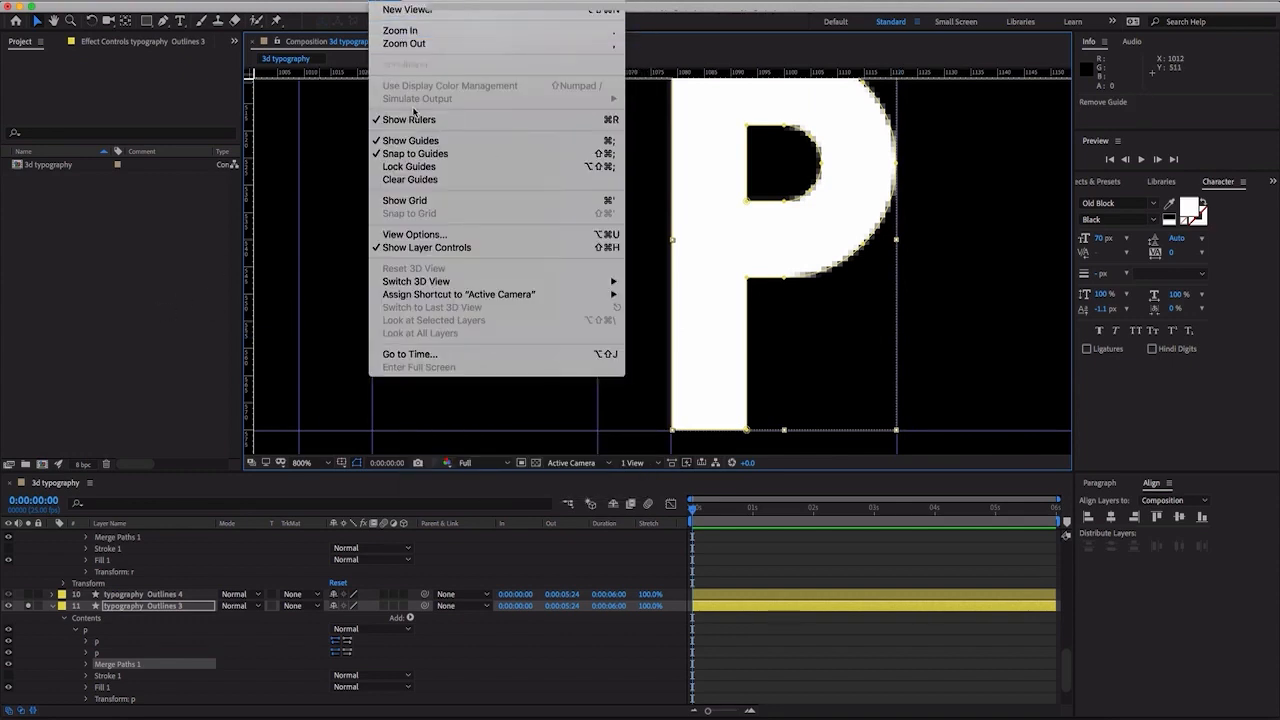
pyautogui.click(413, 168)
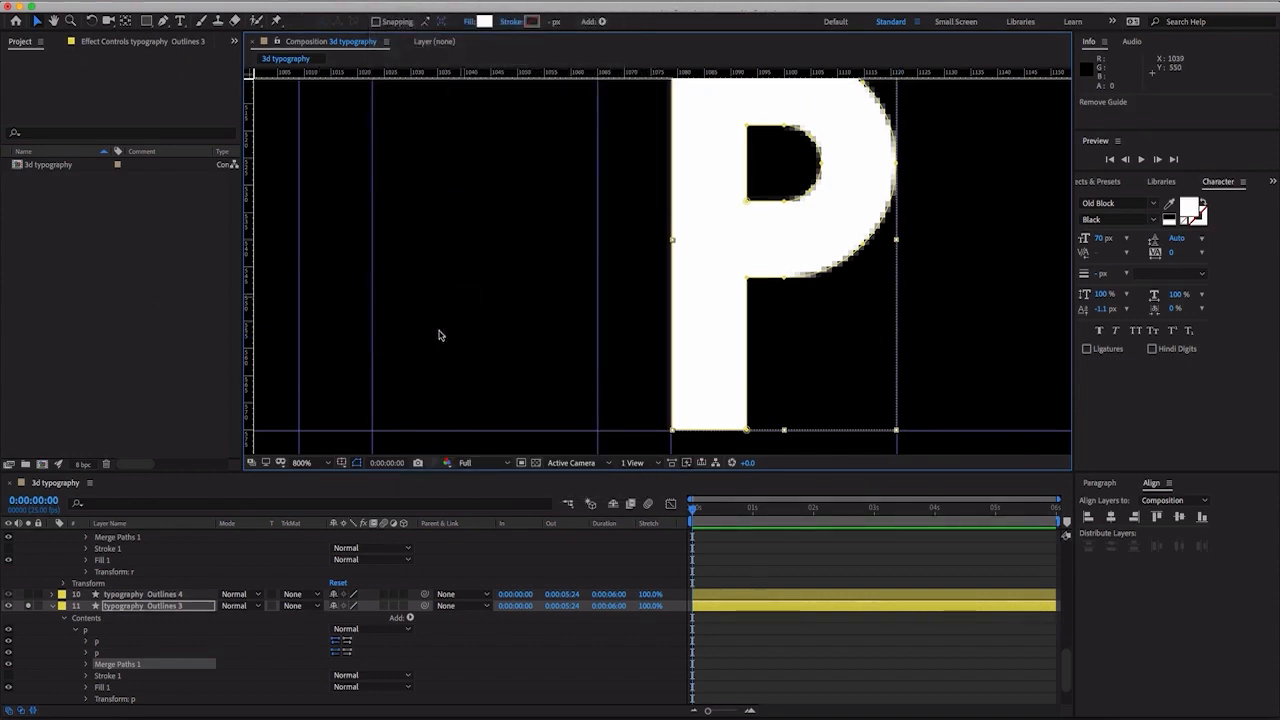
# - Turn off solo for typography Outlines 3 so the other letter layers show alongside it
pyautogui.scroll(5, 170, 566)
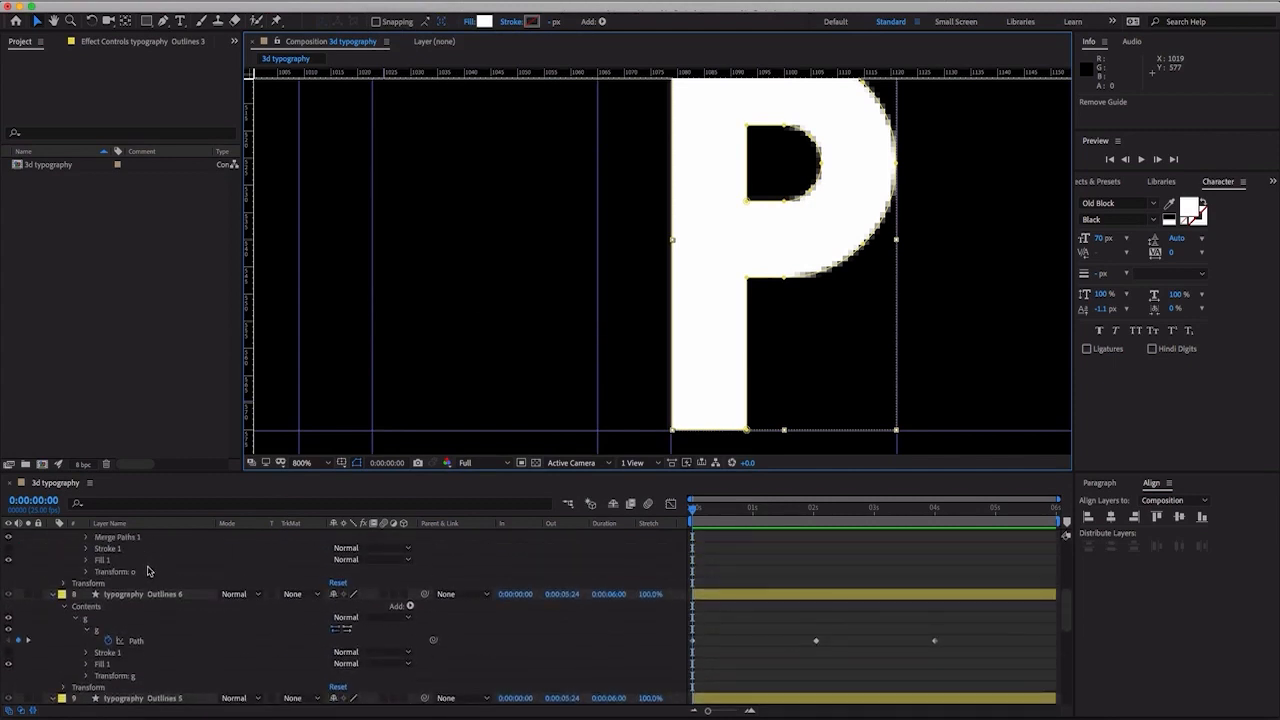
pyautogui.press(',')
pyautogui.press(',')
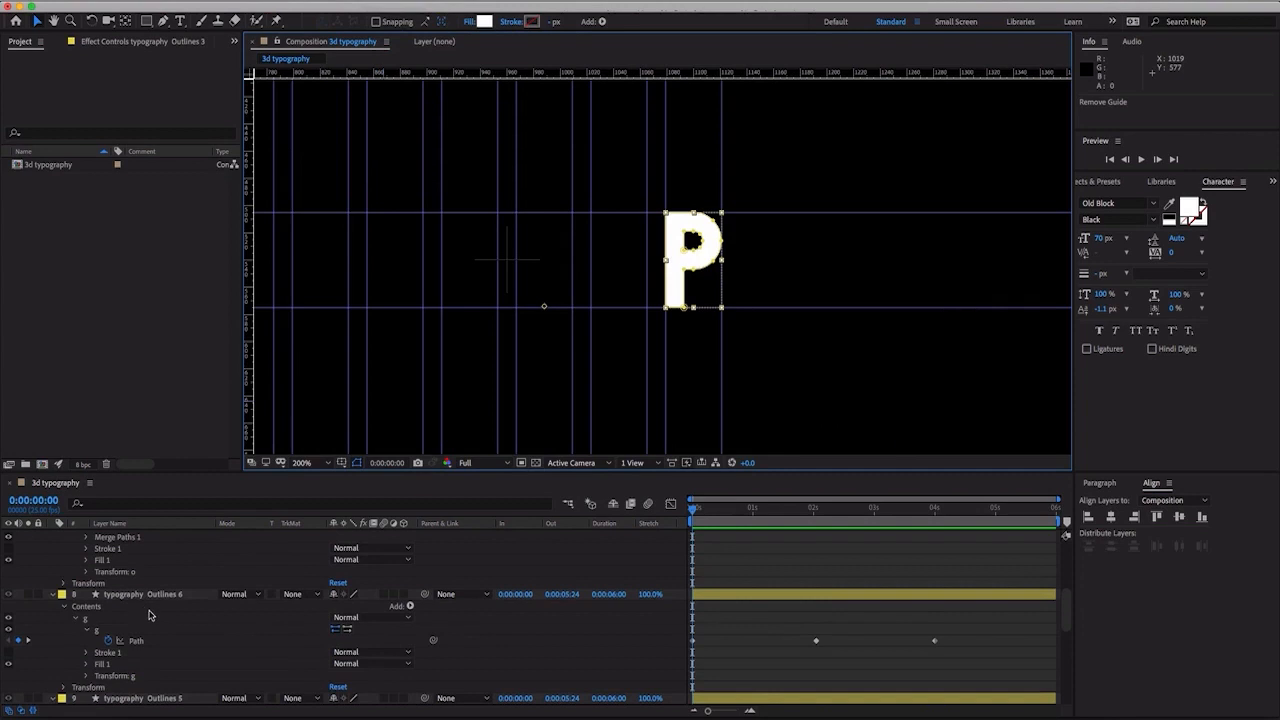
pyautogui.scroll(-5, 149, 615)
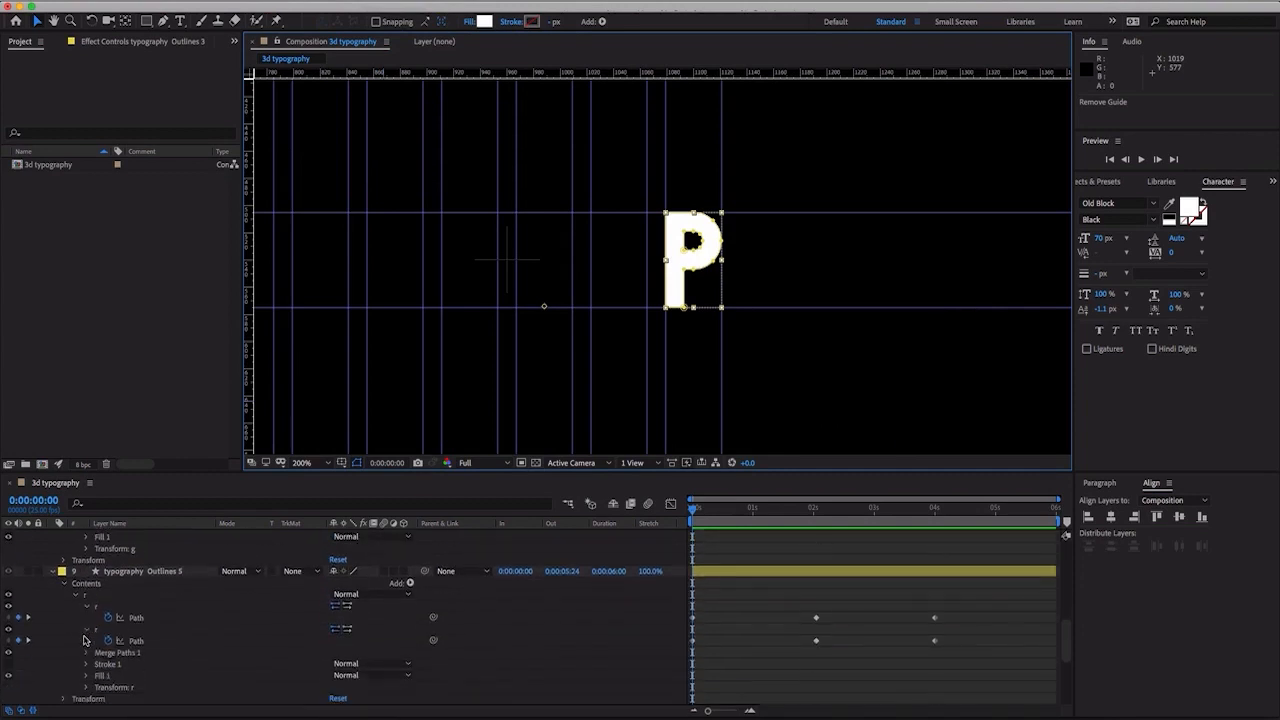
pyautogui.scroll(-6, 60, 666)
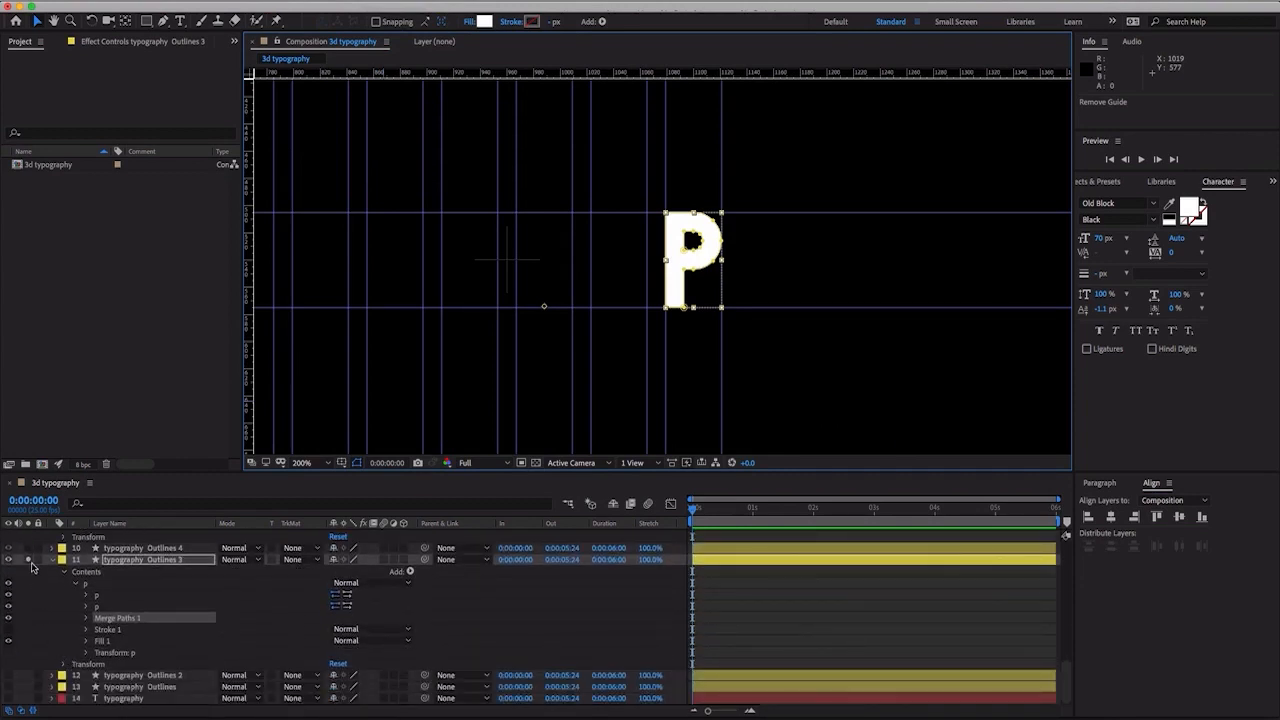
pyautogui.click(29, 561)
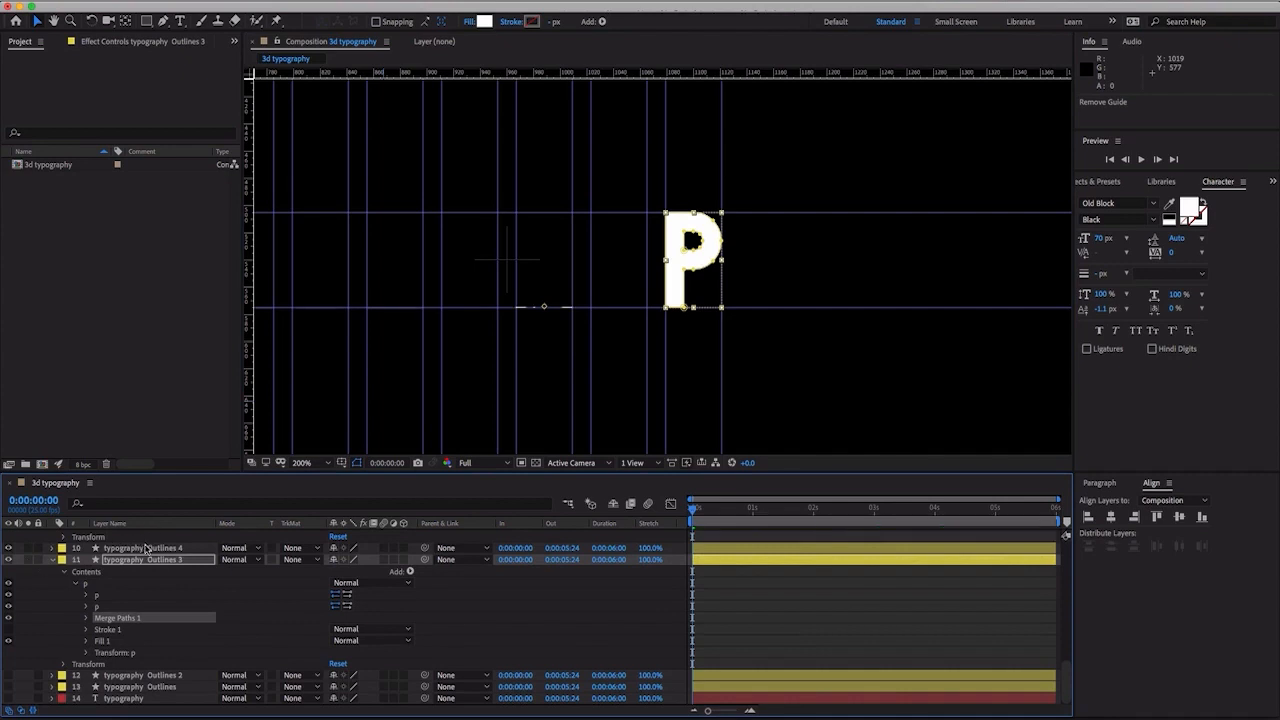
# - At 0:00:03:24, copy the already animated first P layer and paste a duplicate of it
pyautogui.scroll(10, 145, 555)
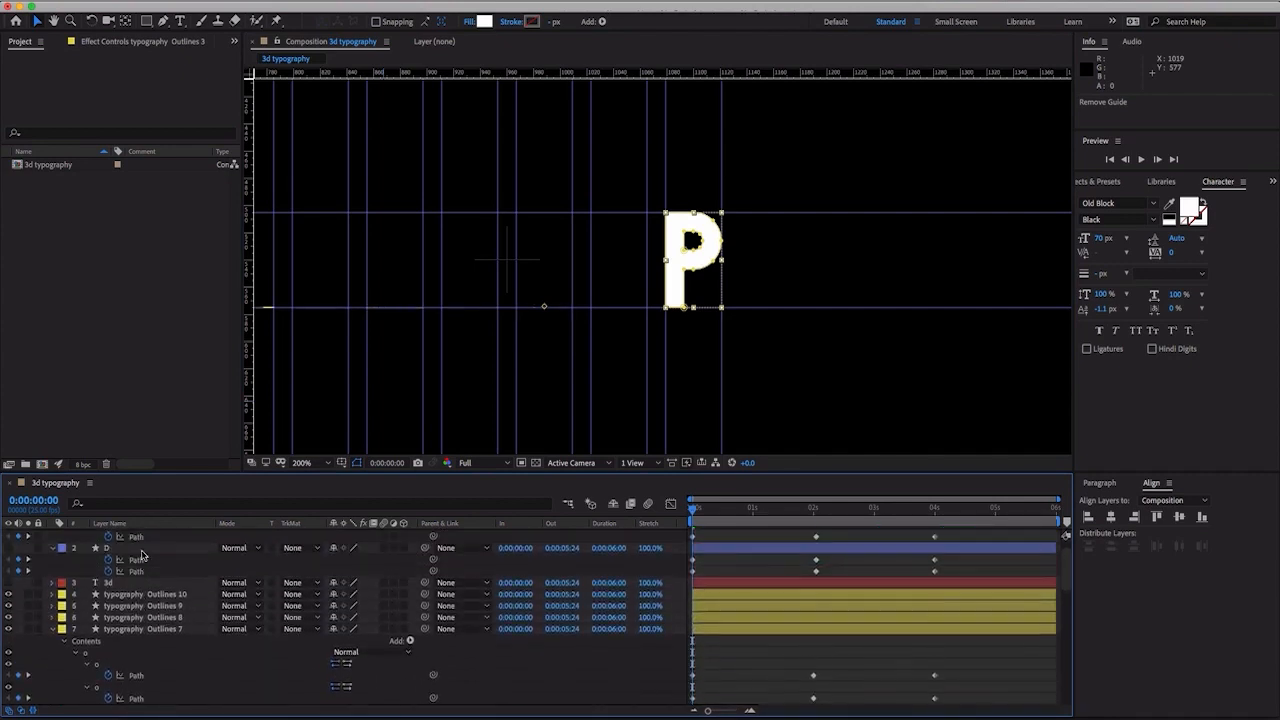
pyautogui.scroll(-10, 142, 556)
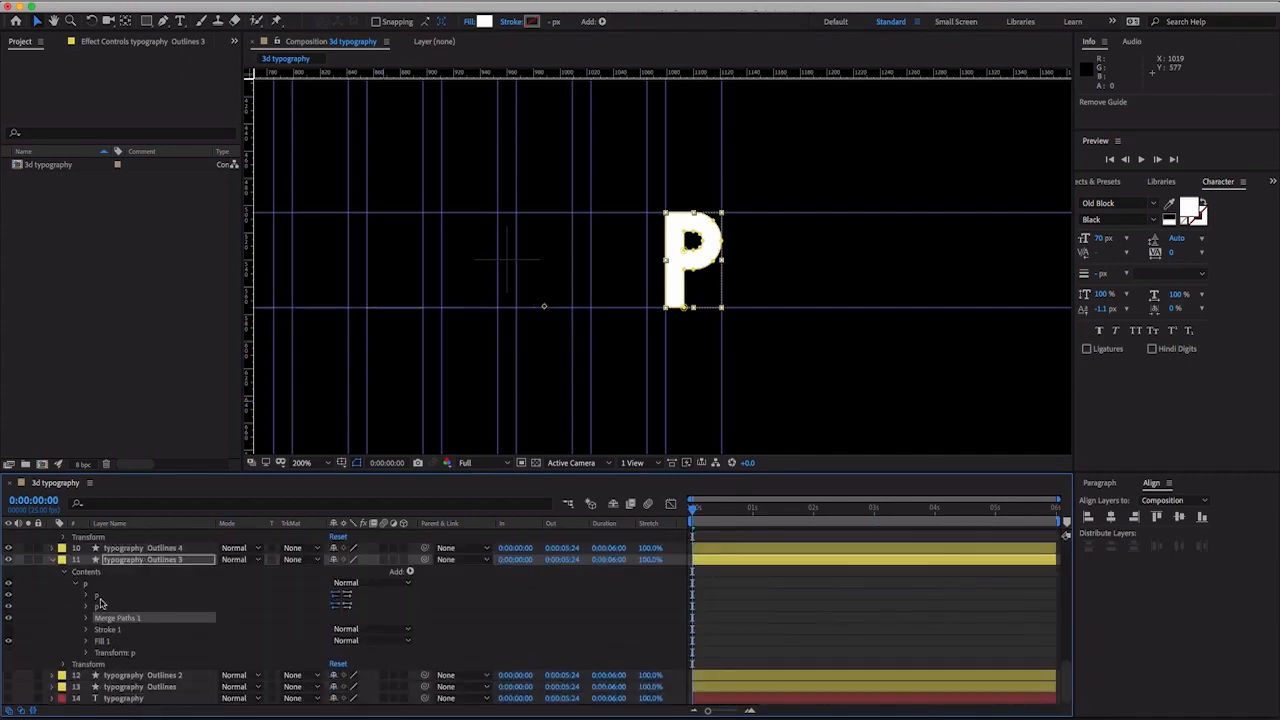
pyautogui.scroll(8, 62, 651)
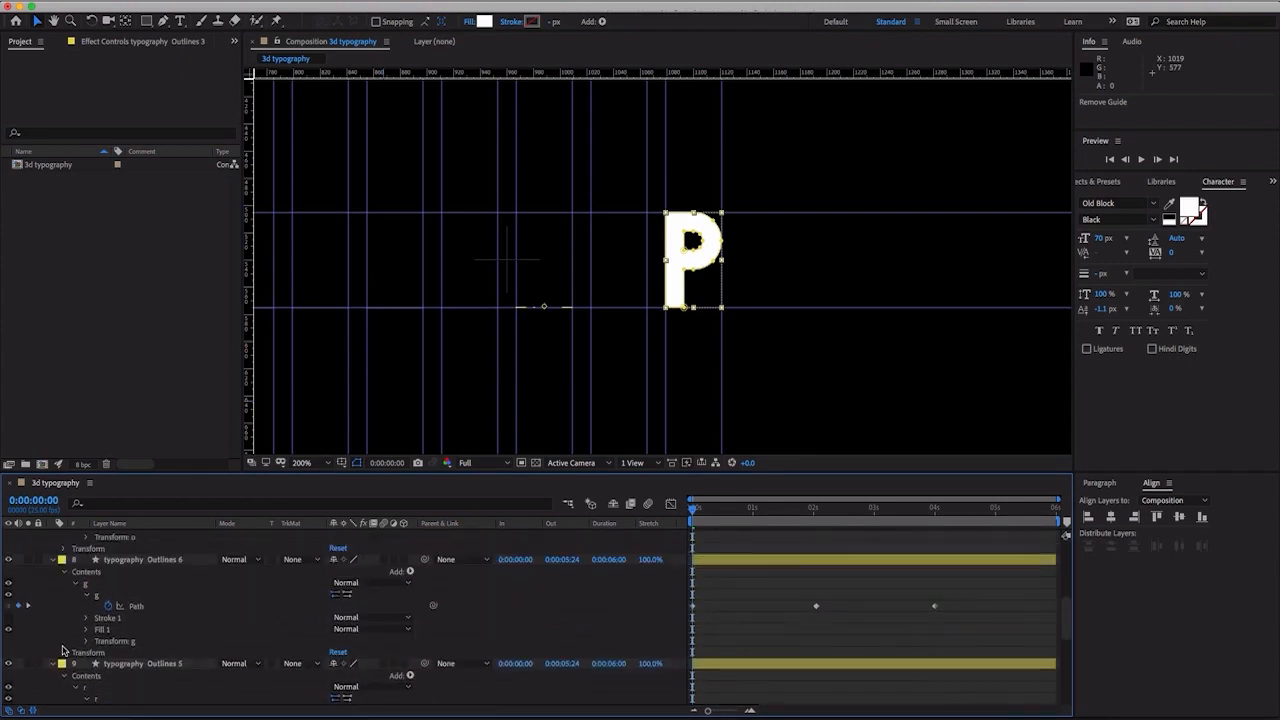
pyautogui.scroll(-8, 62, 651)
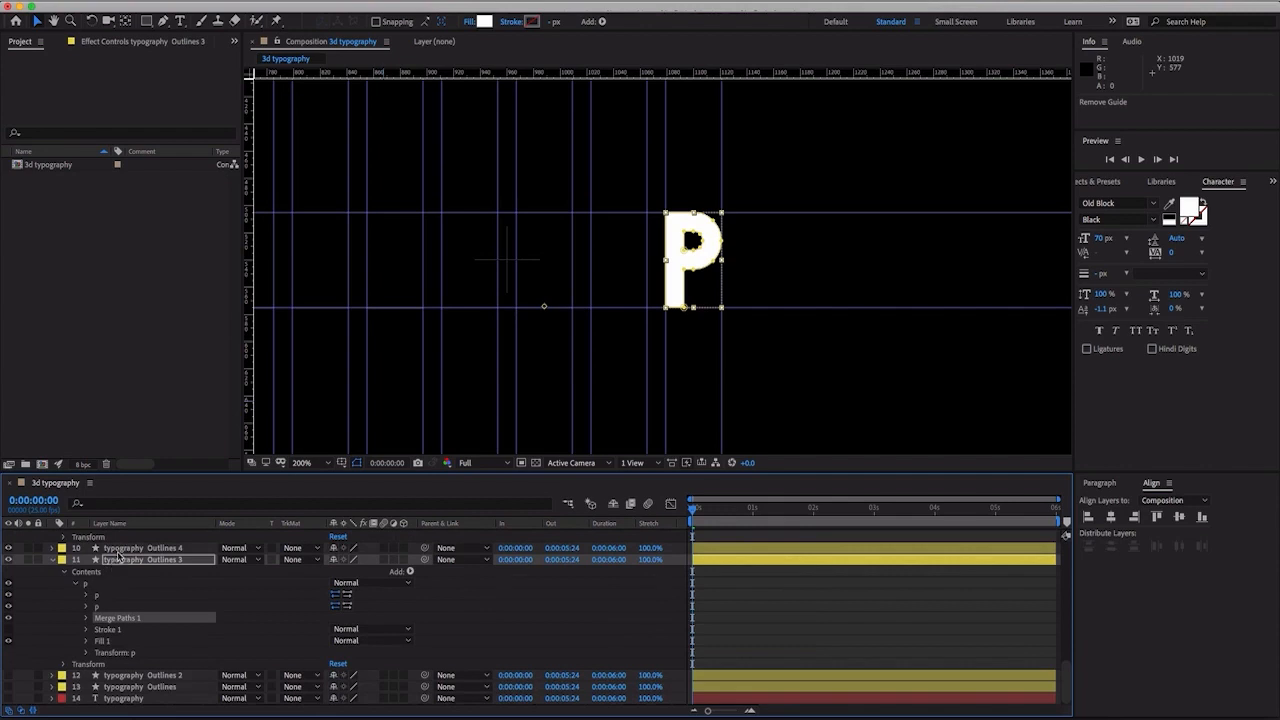
pyautogui.click(120, 550)
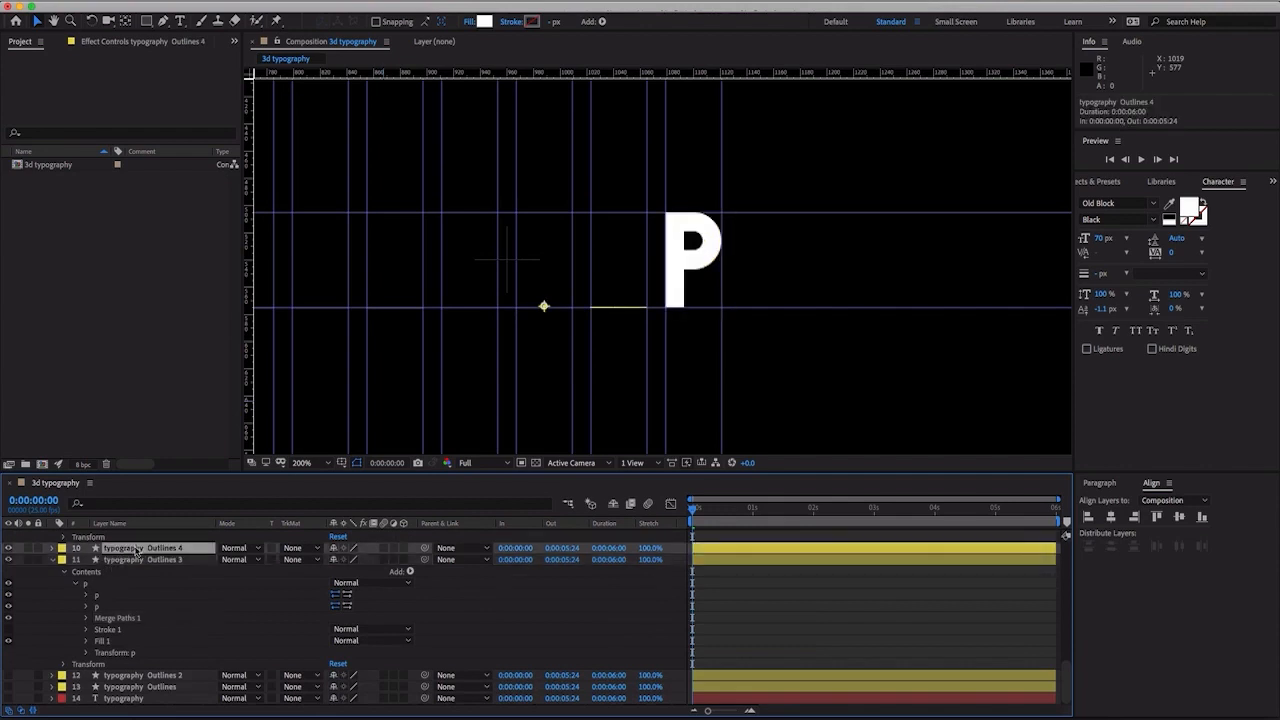
pyautogui.moveTo(802, 514); pyautogui.dragTo(934, 514)
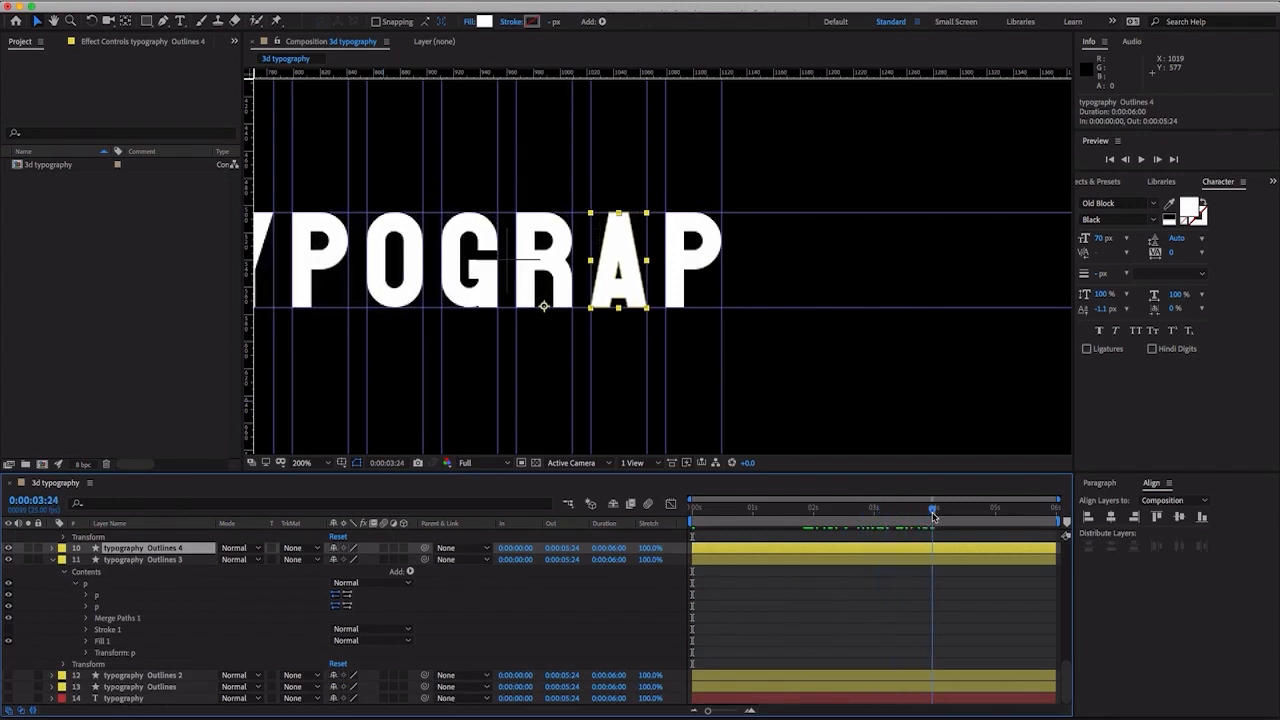
pyautogui.click(317, 240)
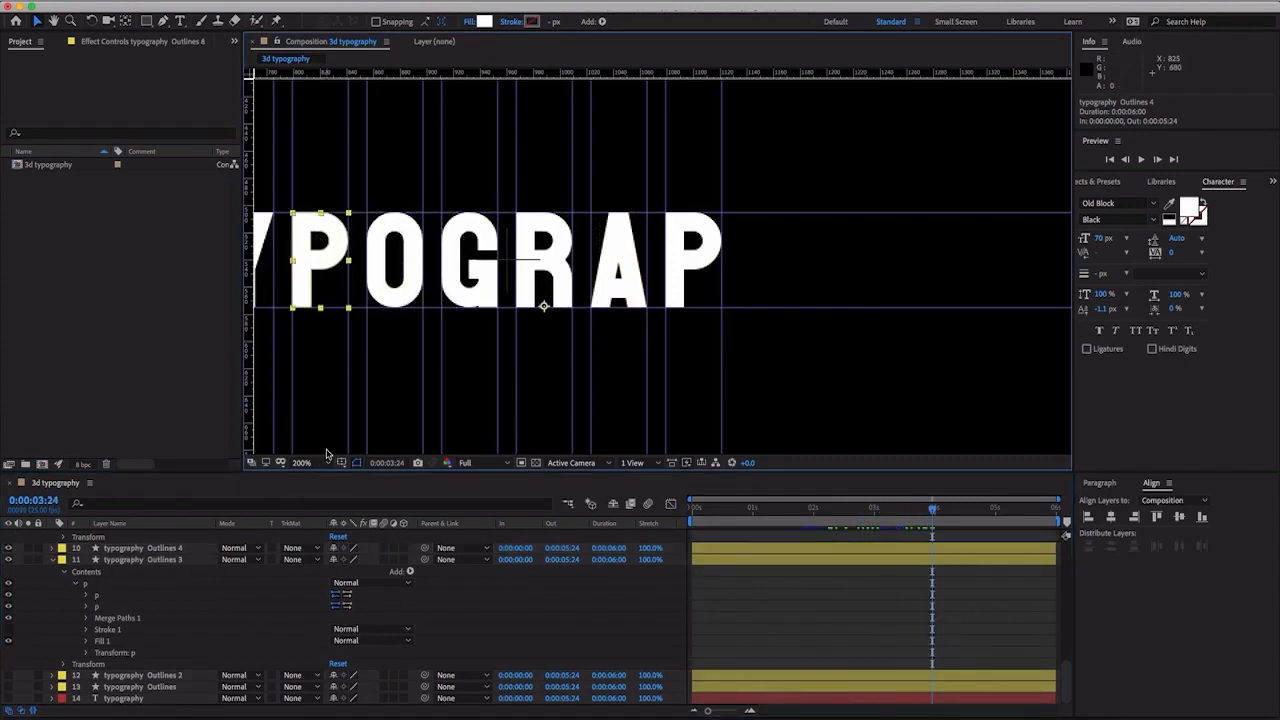
pyautogui.hotkey('ctrl', 'c')
pyautogui.hotkey('ctrl', 'v')
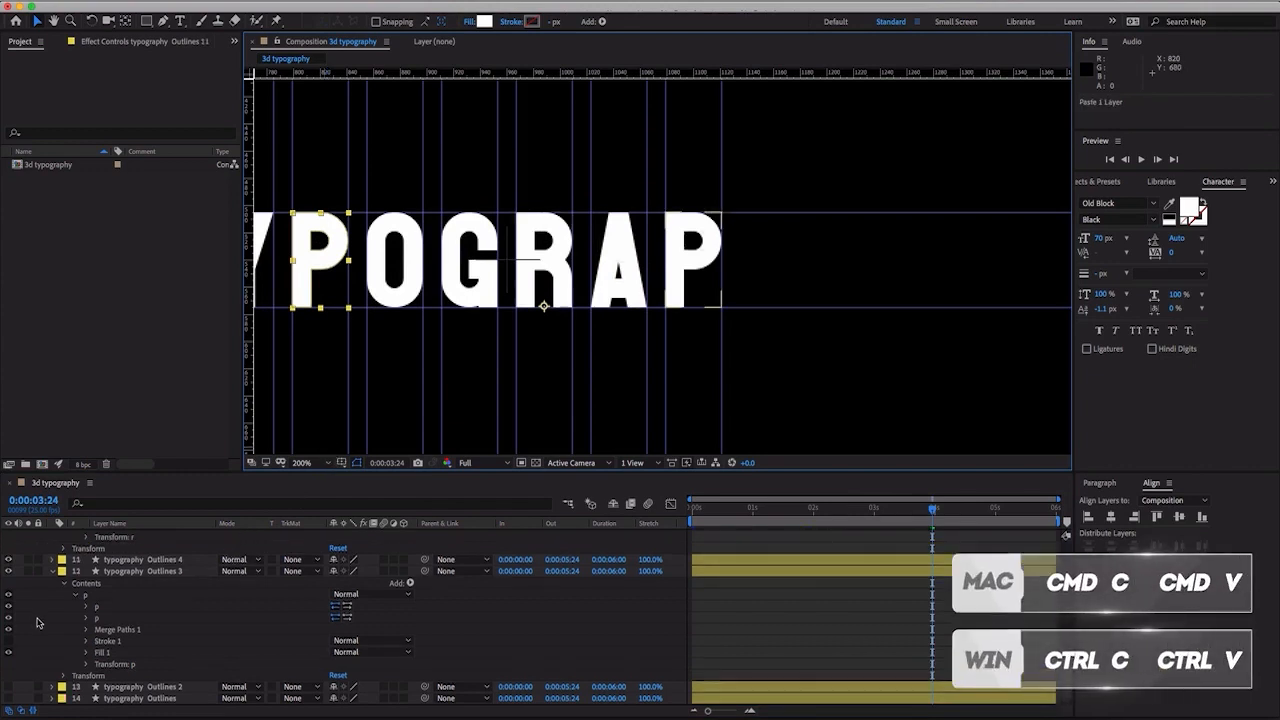
# - Set the pasted P layer's X position to 1268.0 over the second P and move the layer directly above typography Outlines 3
pyautogui.scroll(10, 40, 618)
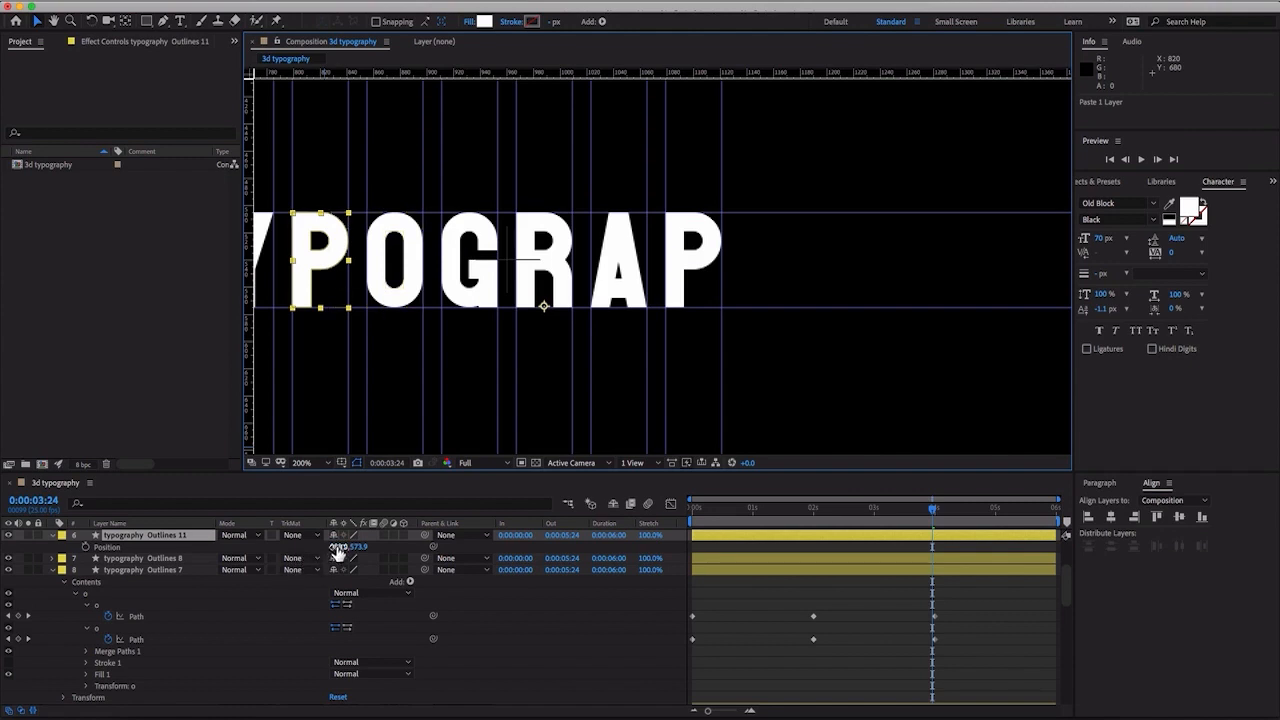
pyautogui.moveTo(340, 546); pyautogui.dragTo(530, 554)
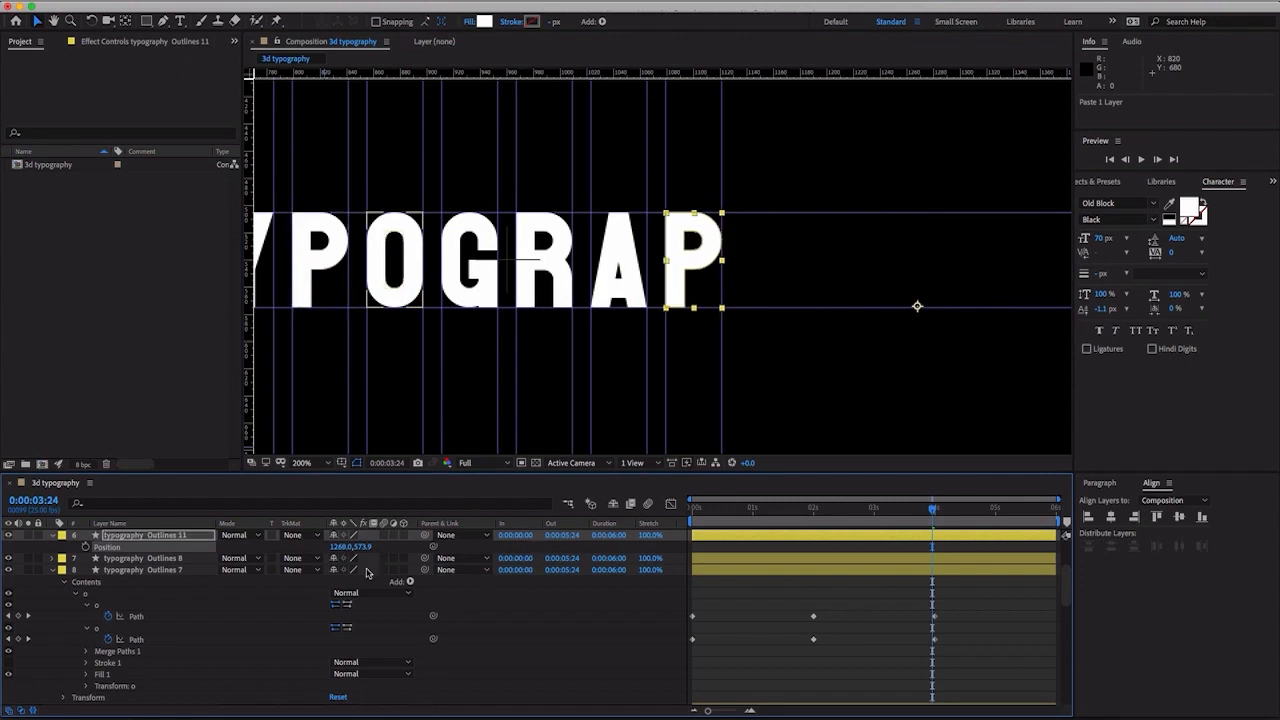
pyautogui.moveTo(163, 537)
pyautogui.mouseDown()
pyautogui.moveTo(155, 702)
pyautogui.moveTo(157, 559)
pyautogui.mouseUp()
# - Hide the original second P layer, typography Outlines 3, change its label colour to Aqua and collapse it
pyautogui.click(85, 560)
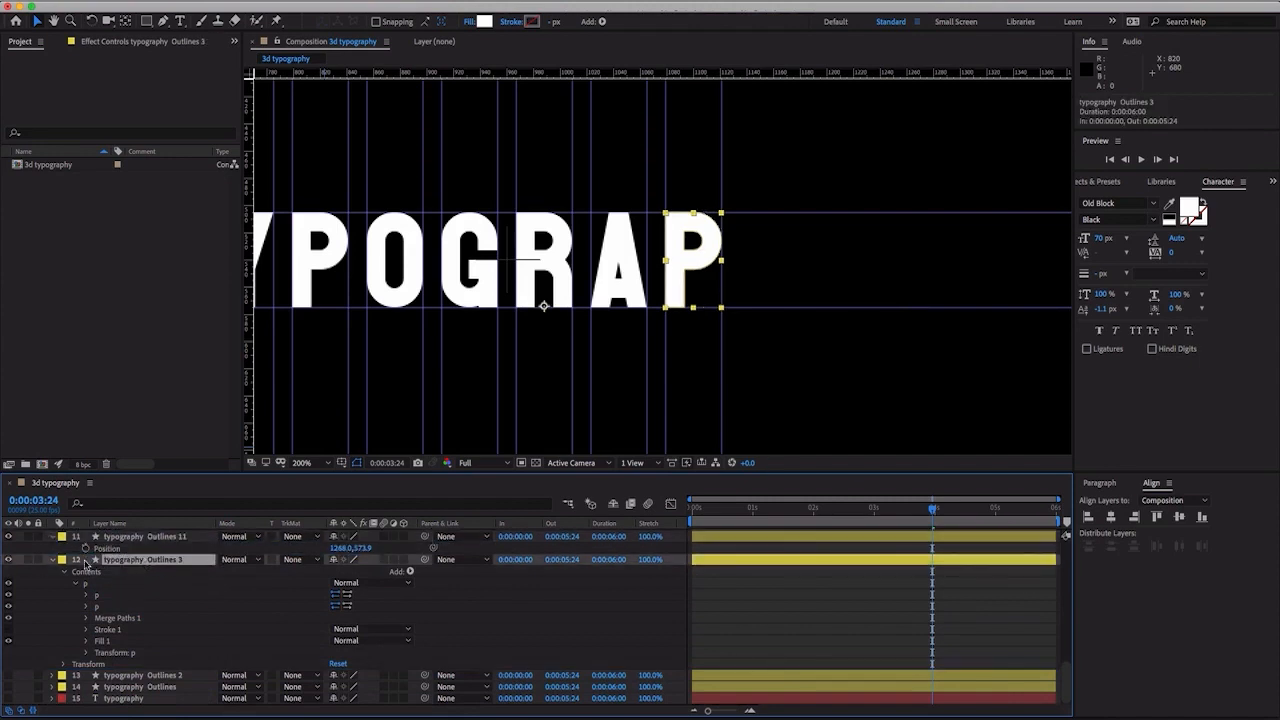
pyautogui.click(9, 561)
pyautogui.click(61, 560)
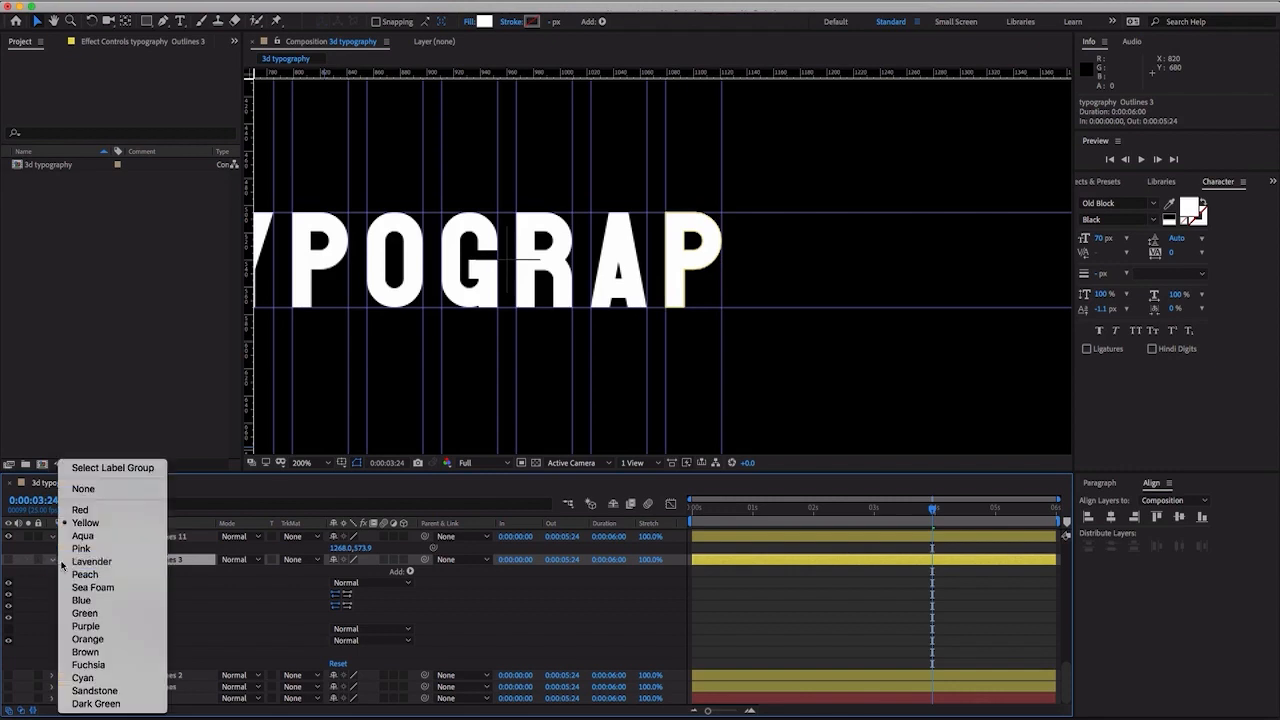
pyautogui.click(114, 537)
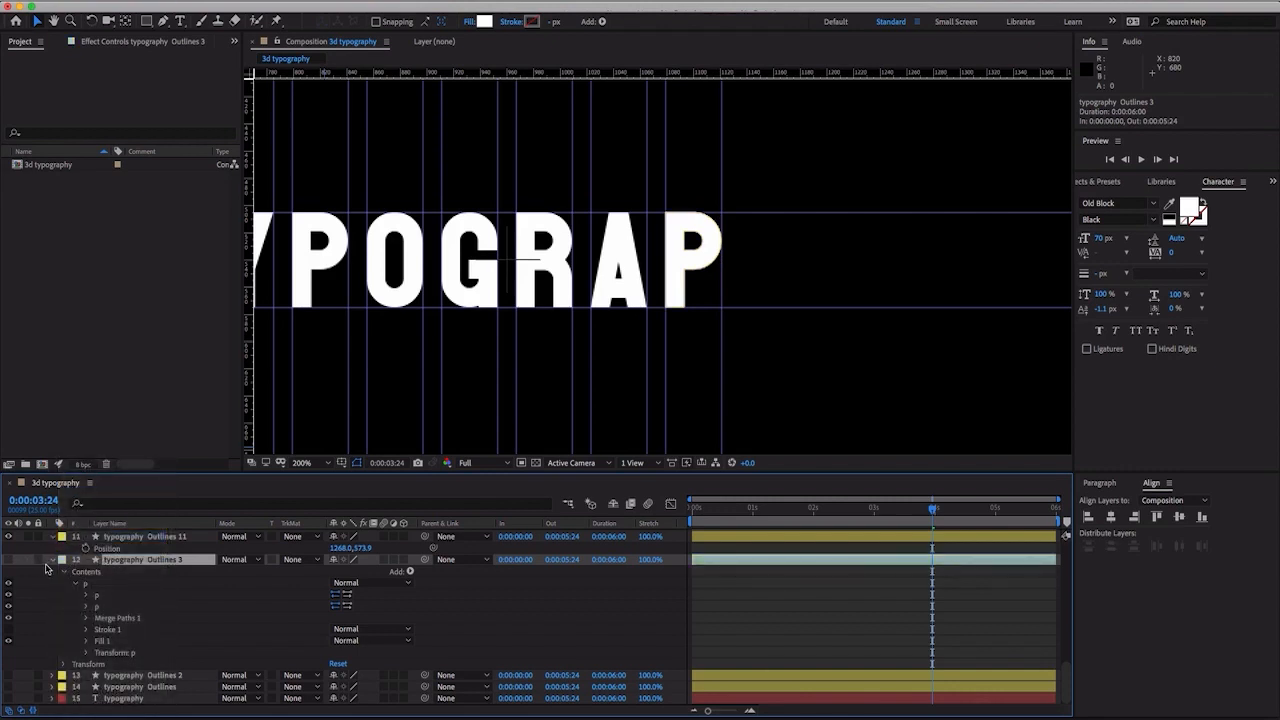
pyautogui.click(51, 562)
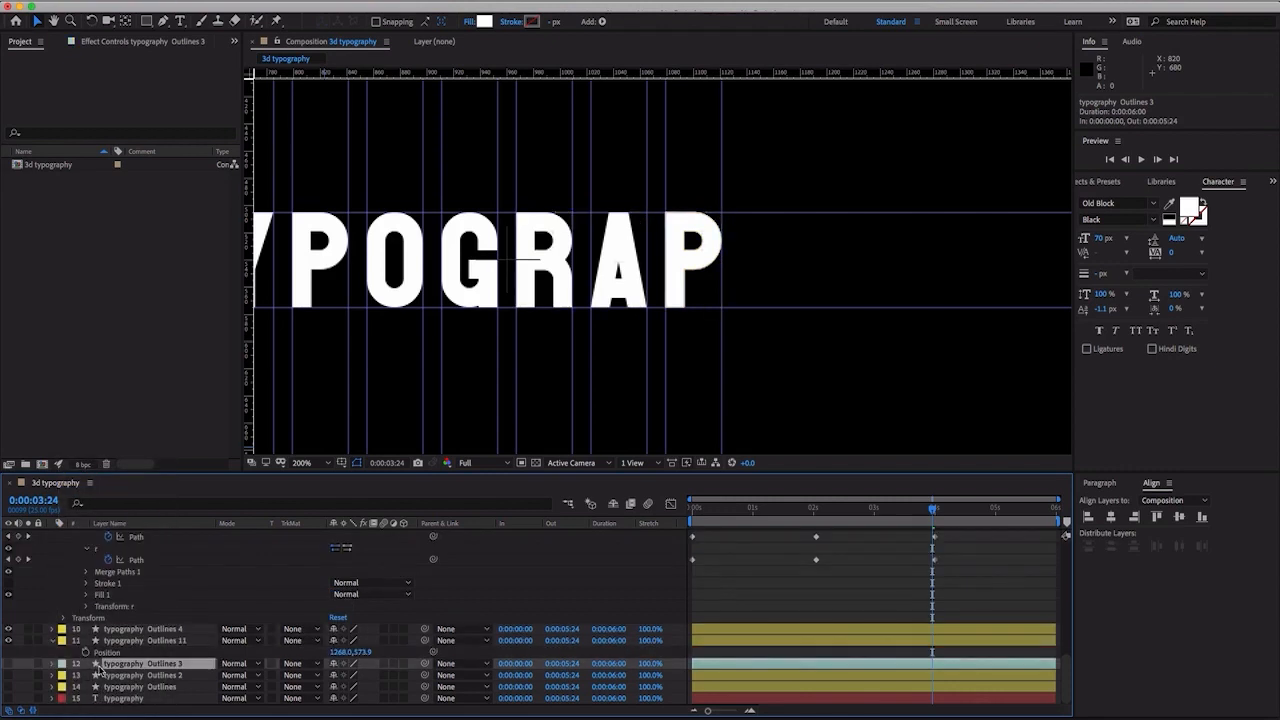
# - Show the typography Outlines 2 layer and delete its shape groups from t through the second p, keeping only h and y
pyautogui.click(112, 676)
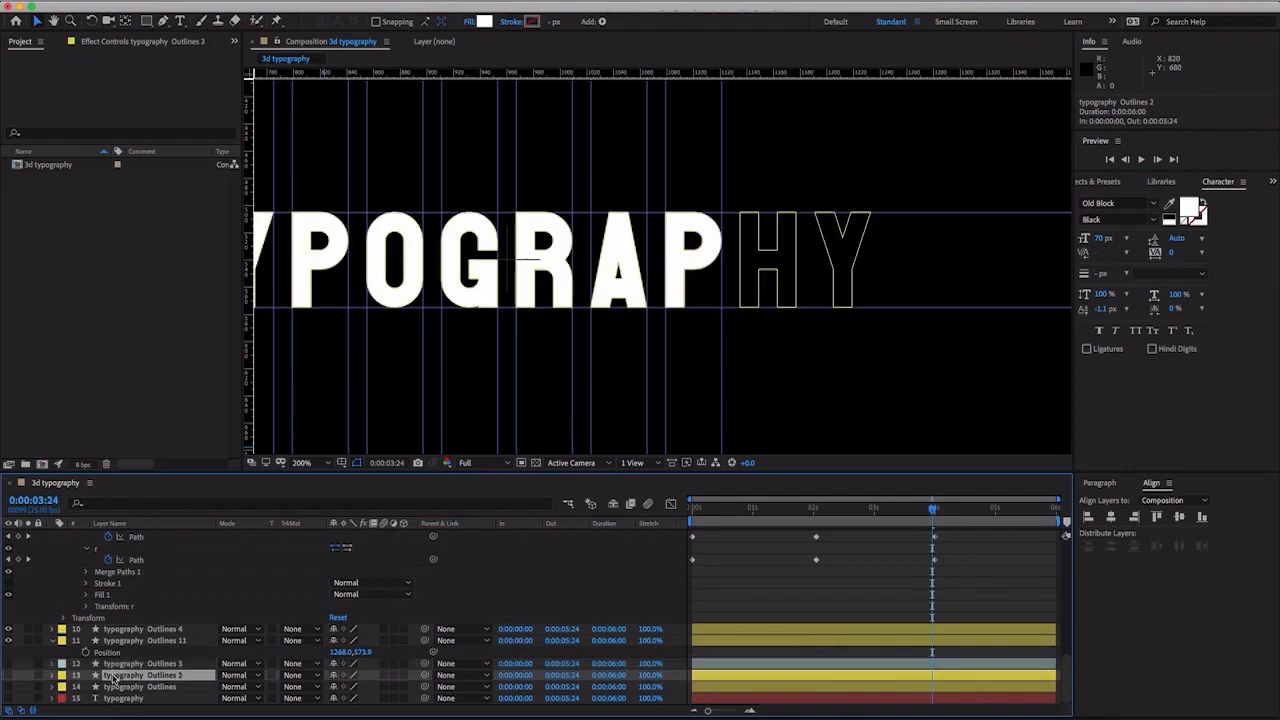
pyautogui.click(8, 676)
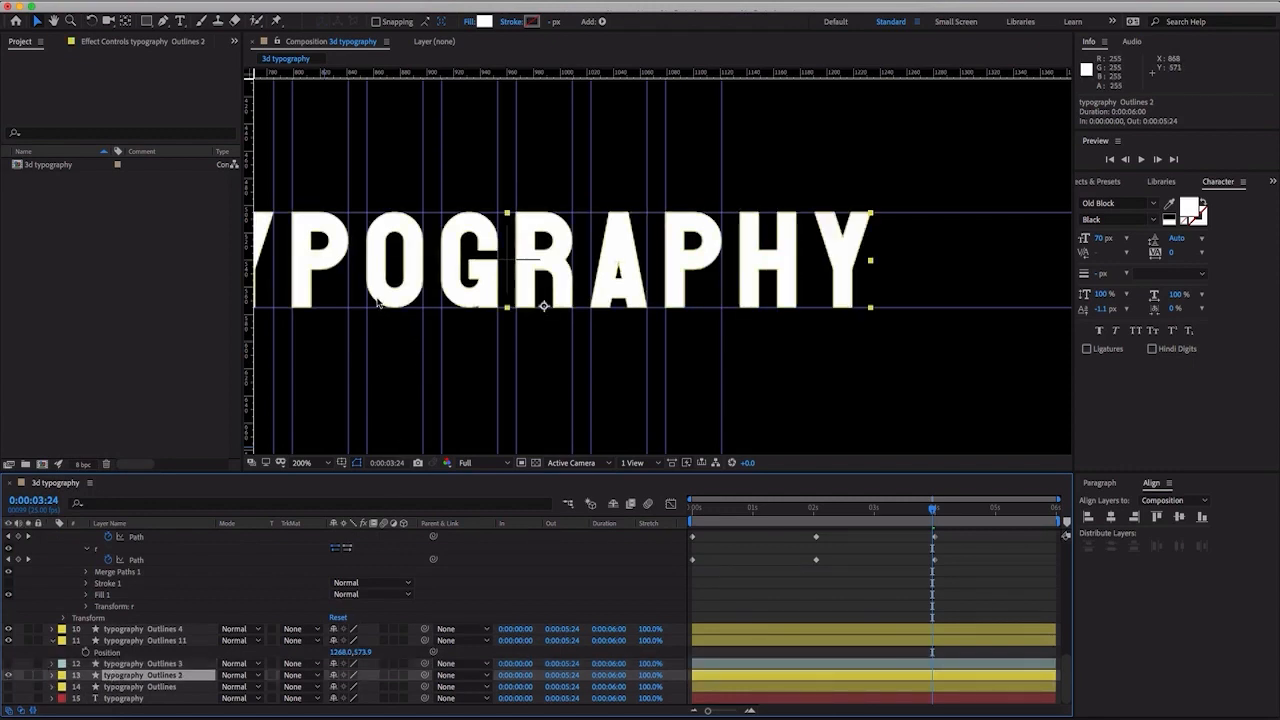
pyautogui.click(53, 676)
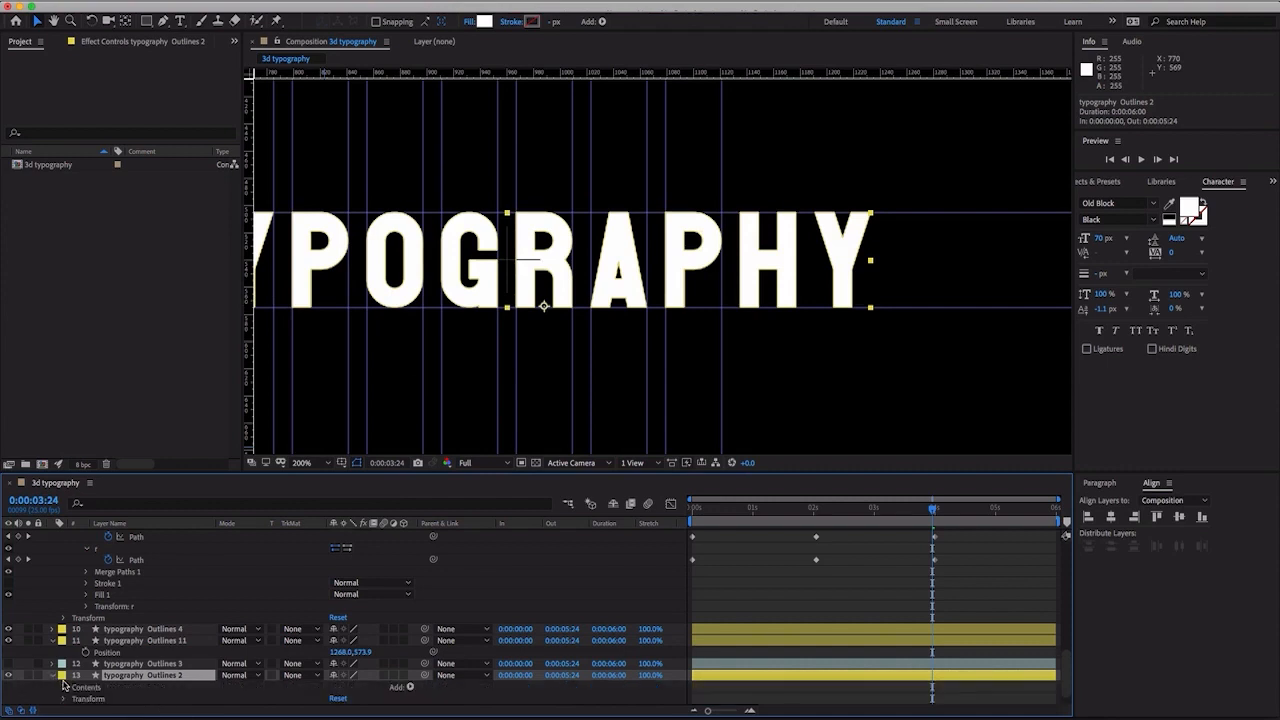
pyautogui.click(64, 688)
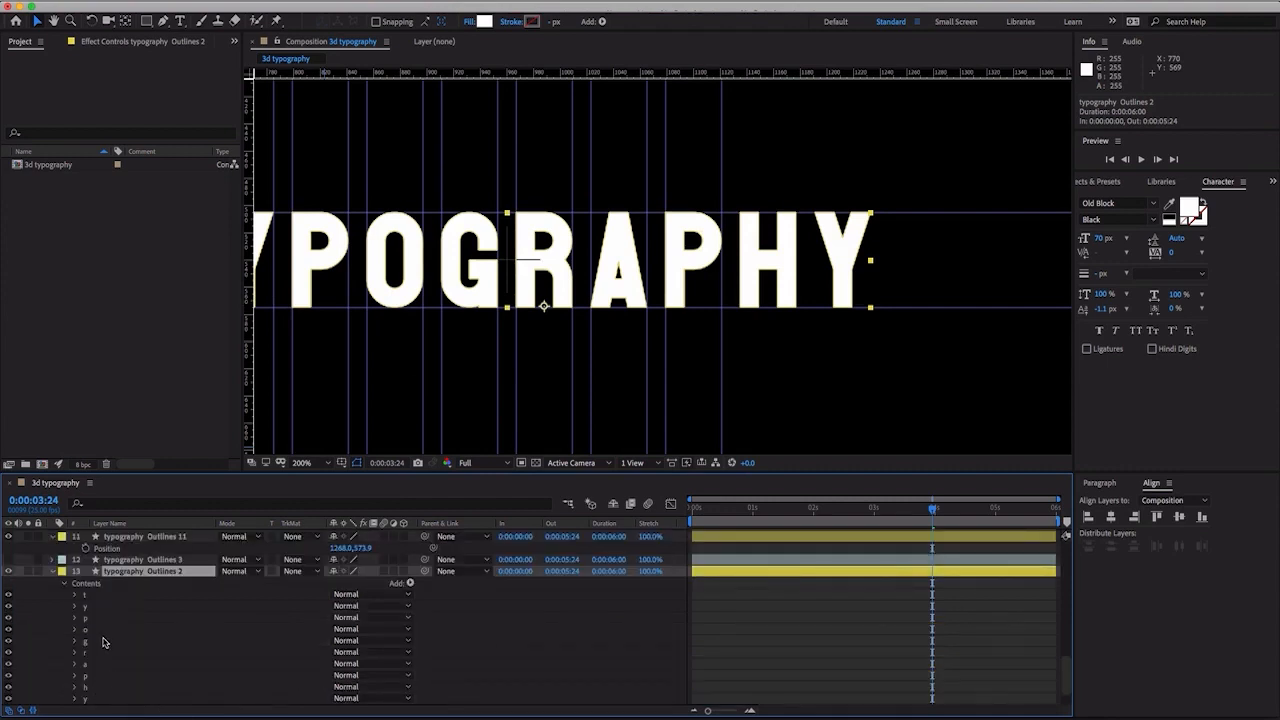
pyautogui.click(102, 597)
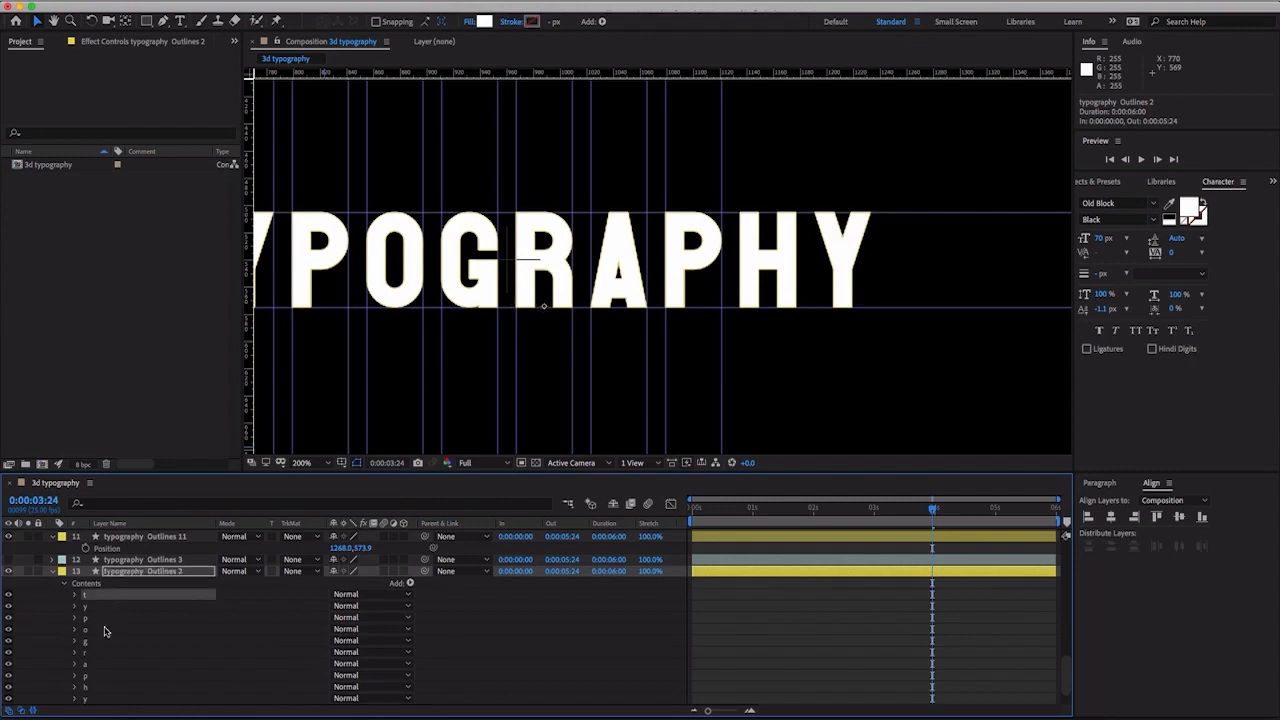
pyautogui.keyDown('shift'); pyautogui.click(94, 678); pyautogui.keyUp('shift')
pyautogui.press('Delete')
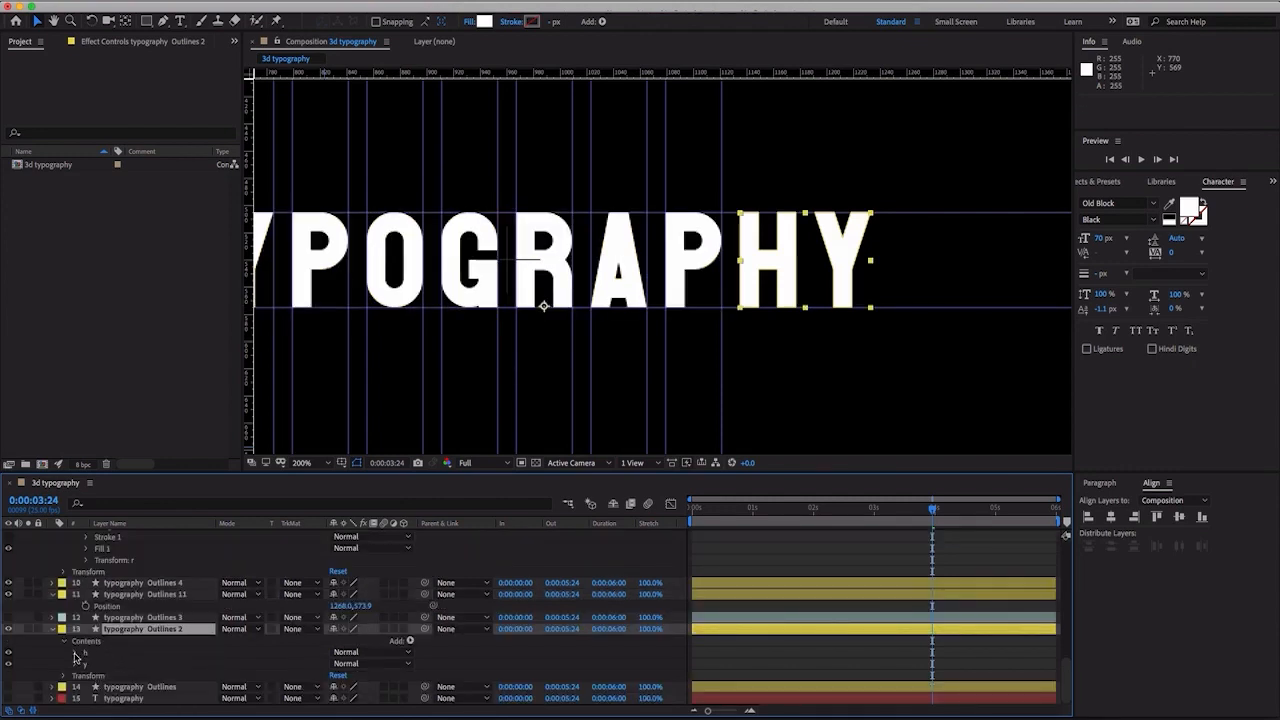
# - Add a Path keyframe to the h shape of typography Outlines 2 at 0:00:03:24
pyautogui.click(75, 653)
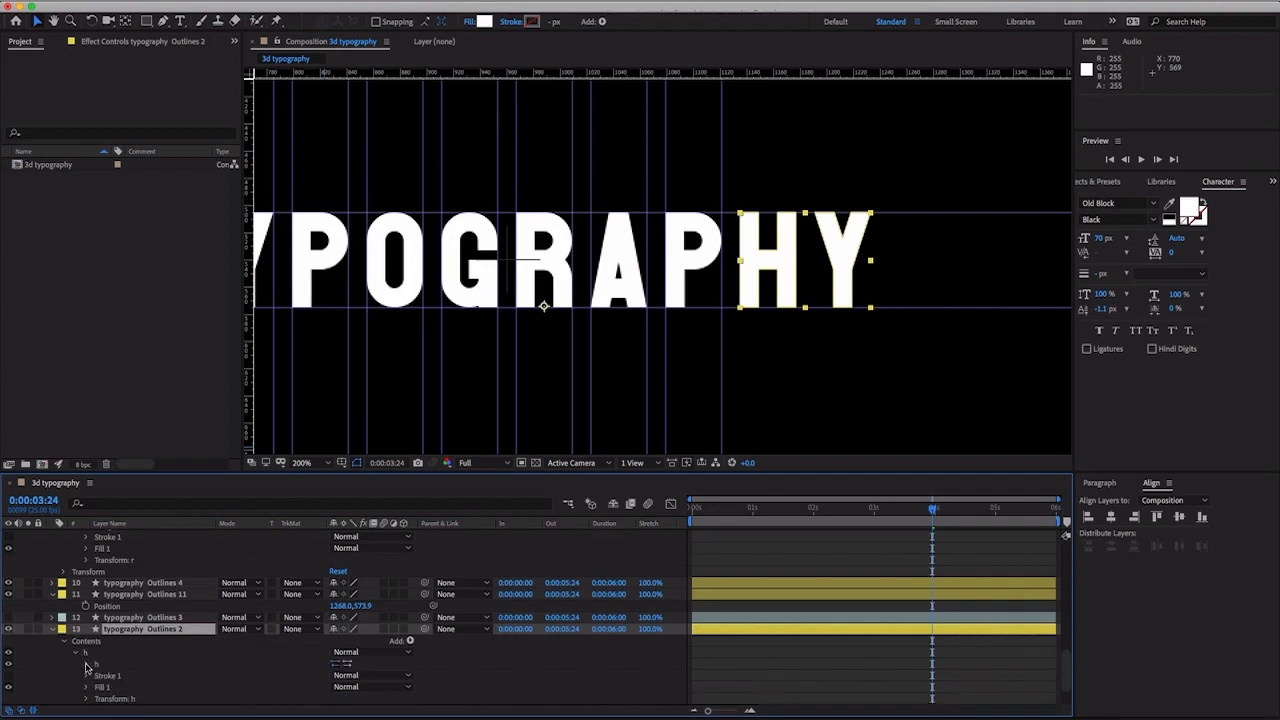
pyautogui.click(110, 678)
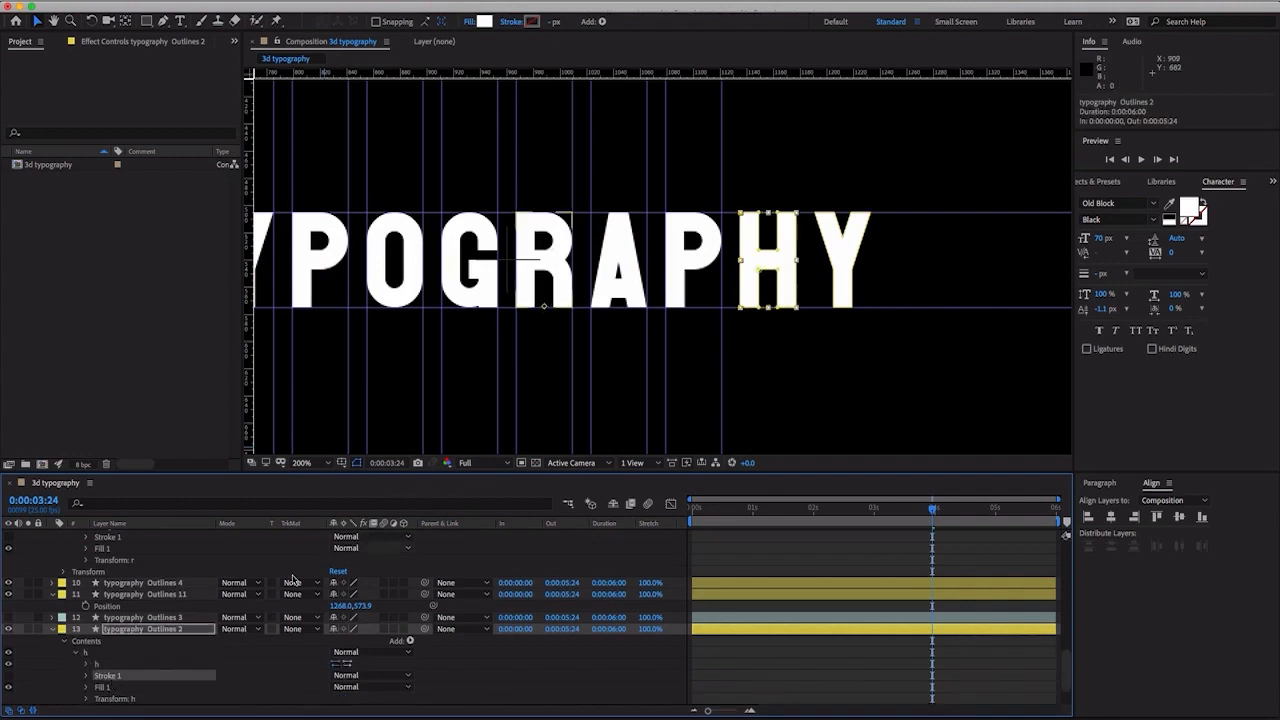
pyautogui.click(108, 688)
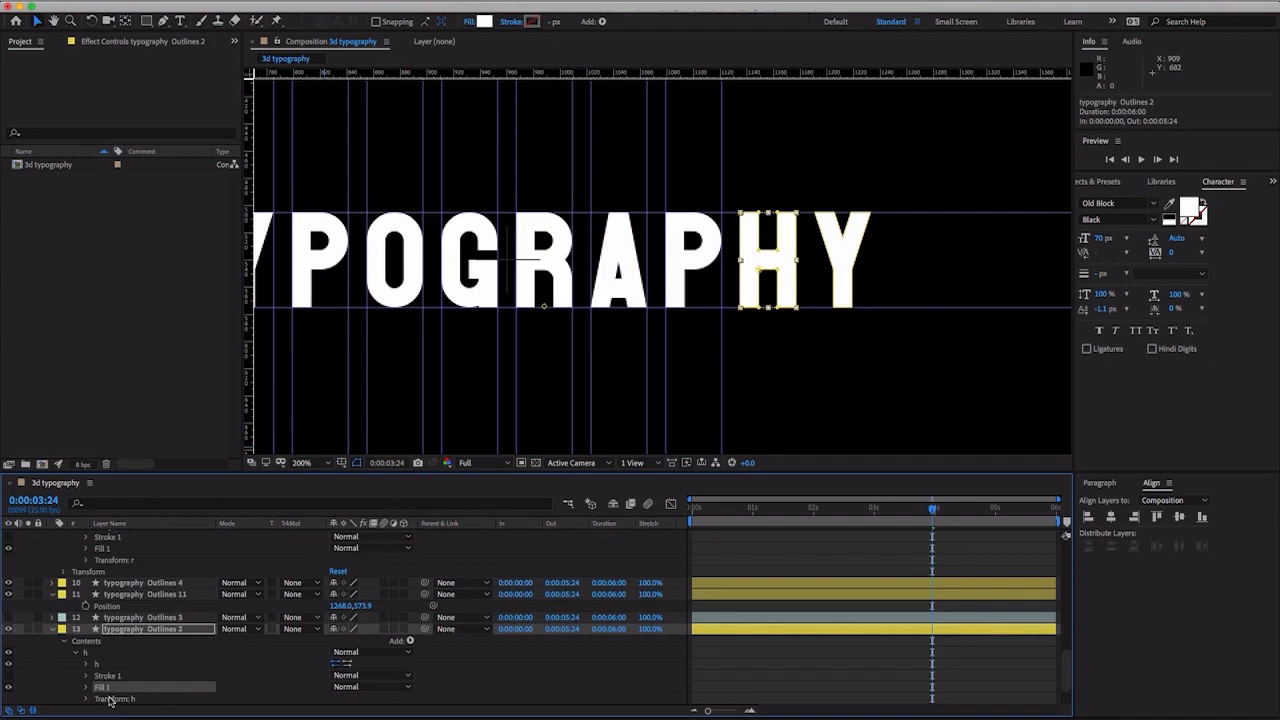
pyautogui.click(112, 699)
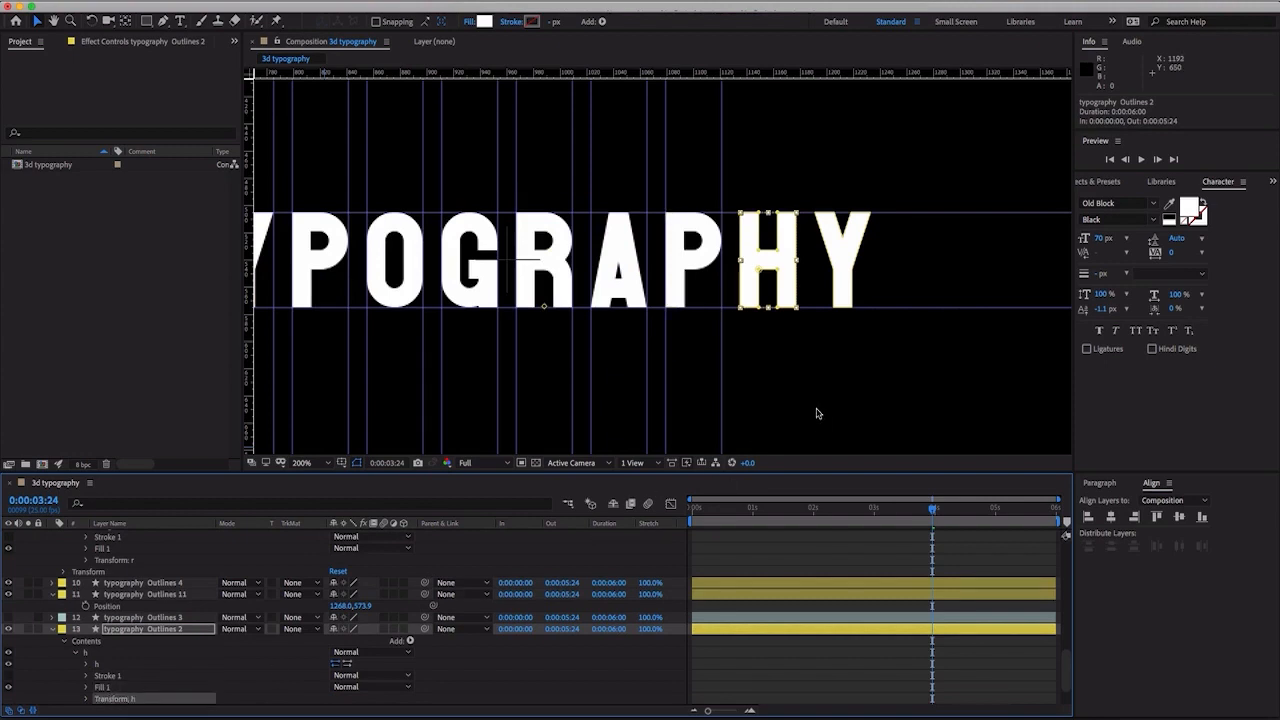
pyautogui.scroll(3, 816, 413)
pyautogui.moveTo(723, 263); pyautogui.dragTo(499, 247)
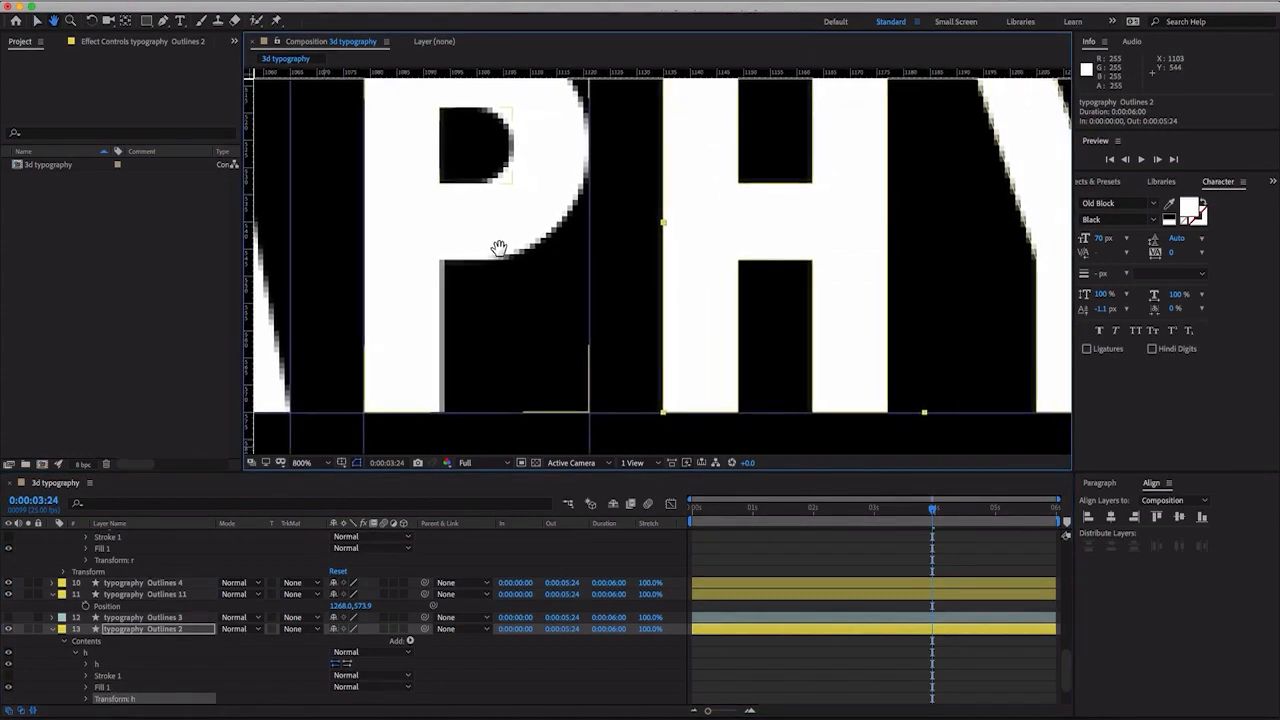
pyautogui.scroll(-3, 499, 248)
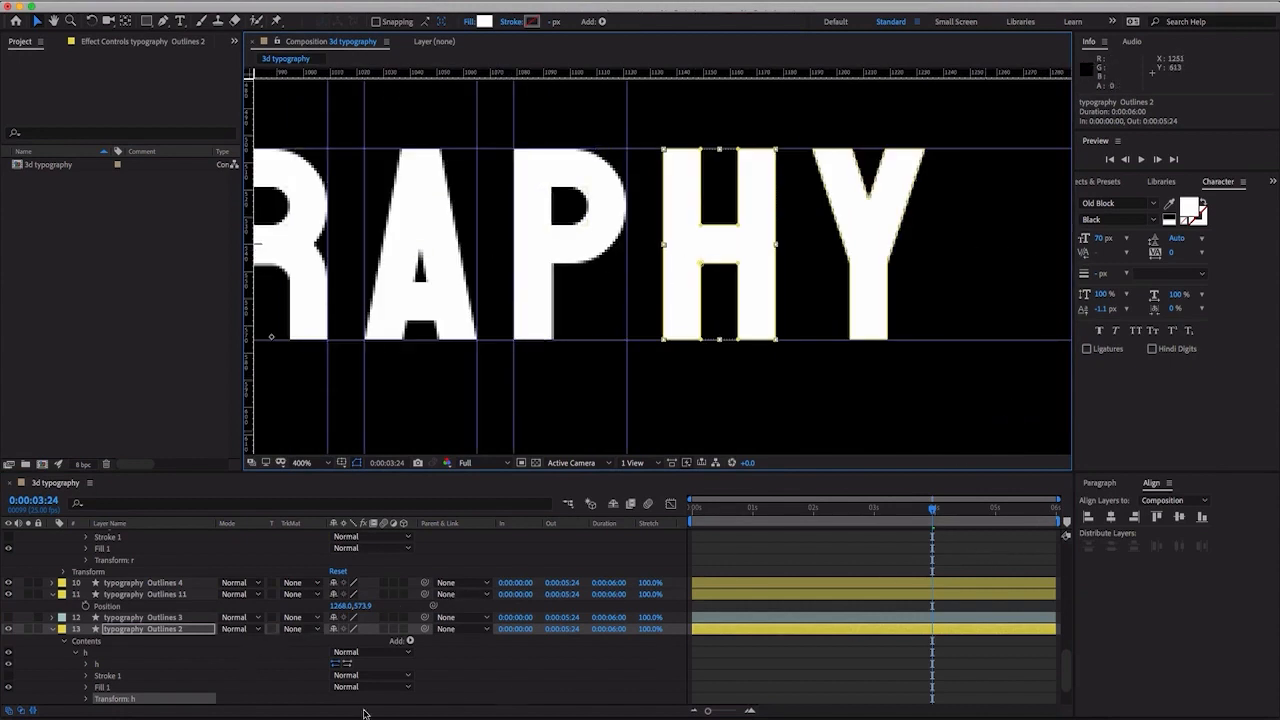
pyautogui.click(88, 666)
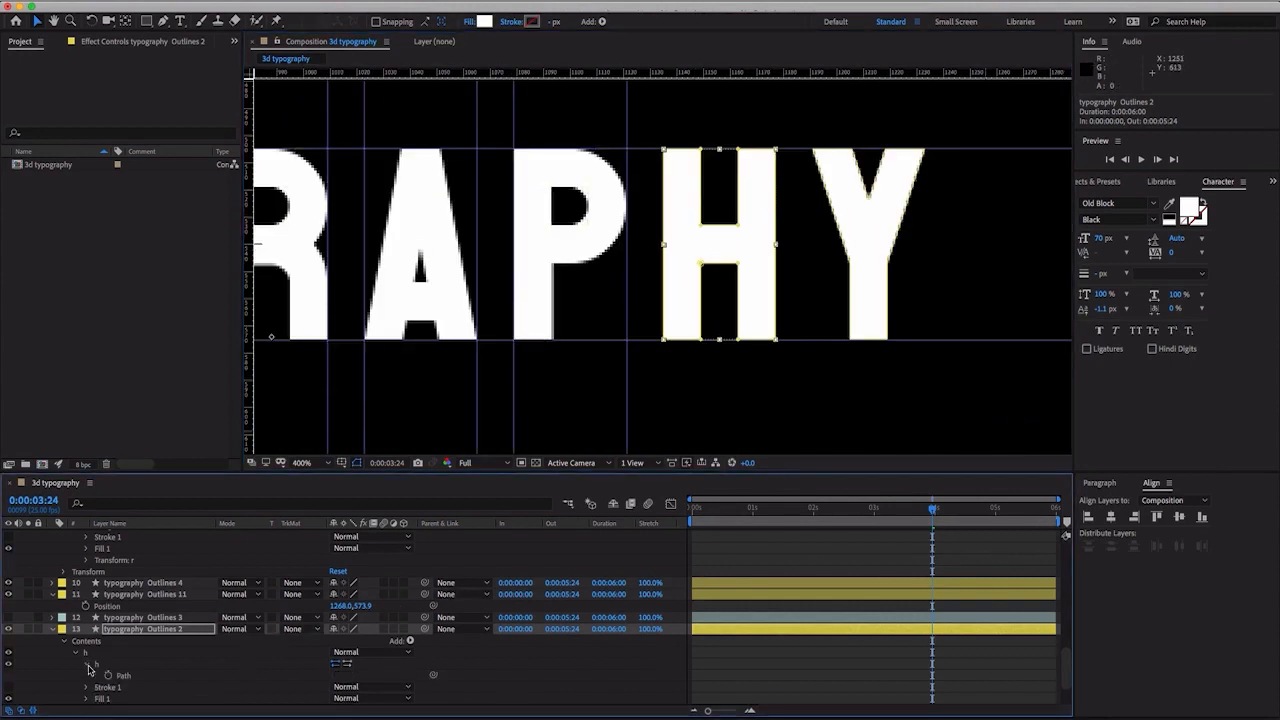
pyautogui.click(108, 676)
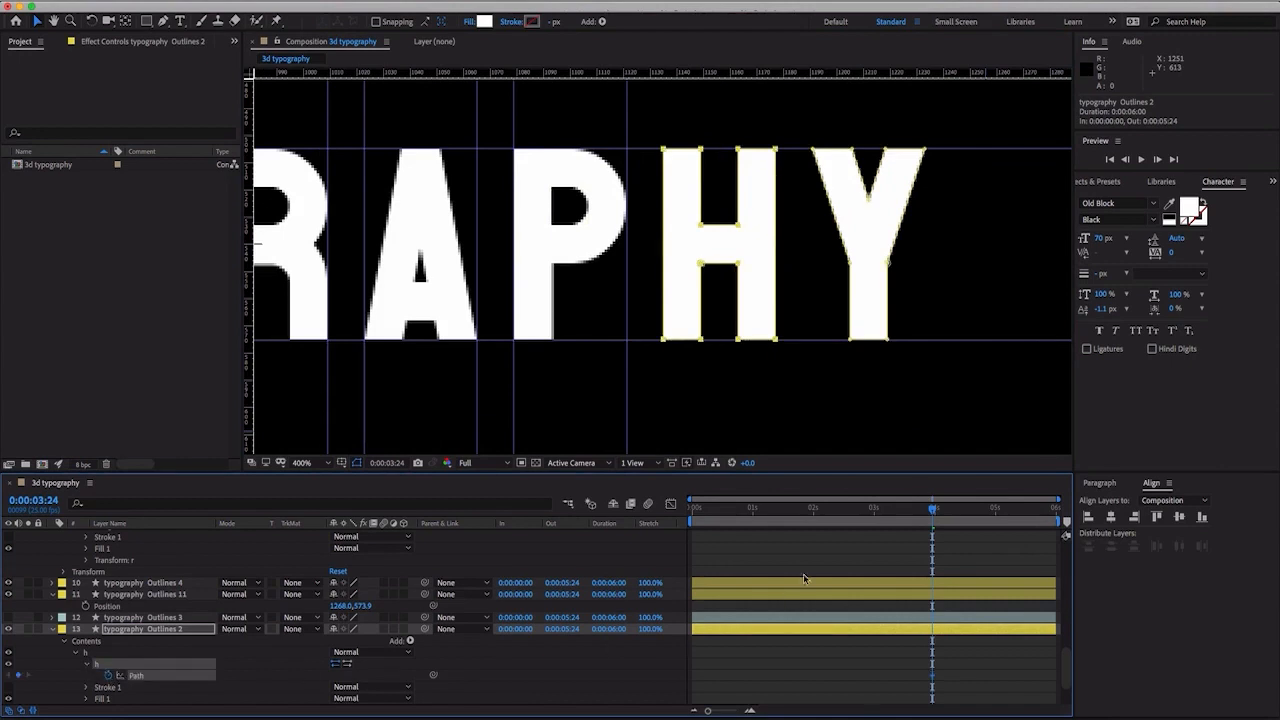
# - At 0:00:02:00, place vertical guides along both sides of the H, the right one at about 1177, and scrub the block-to-letter motion
pyautogui.click(812, 511)
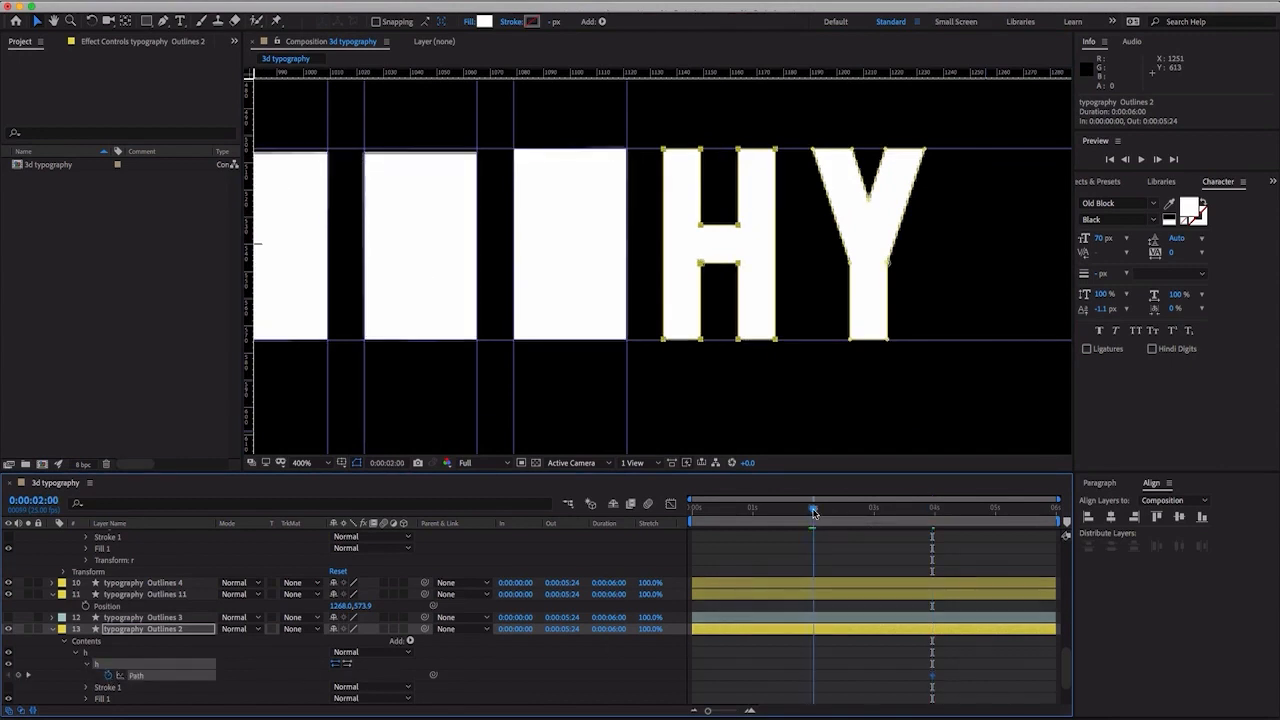
pyautogui.click(132, 689)
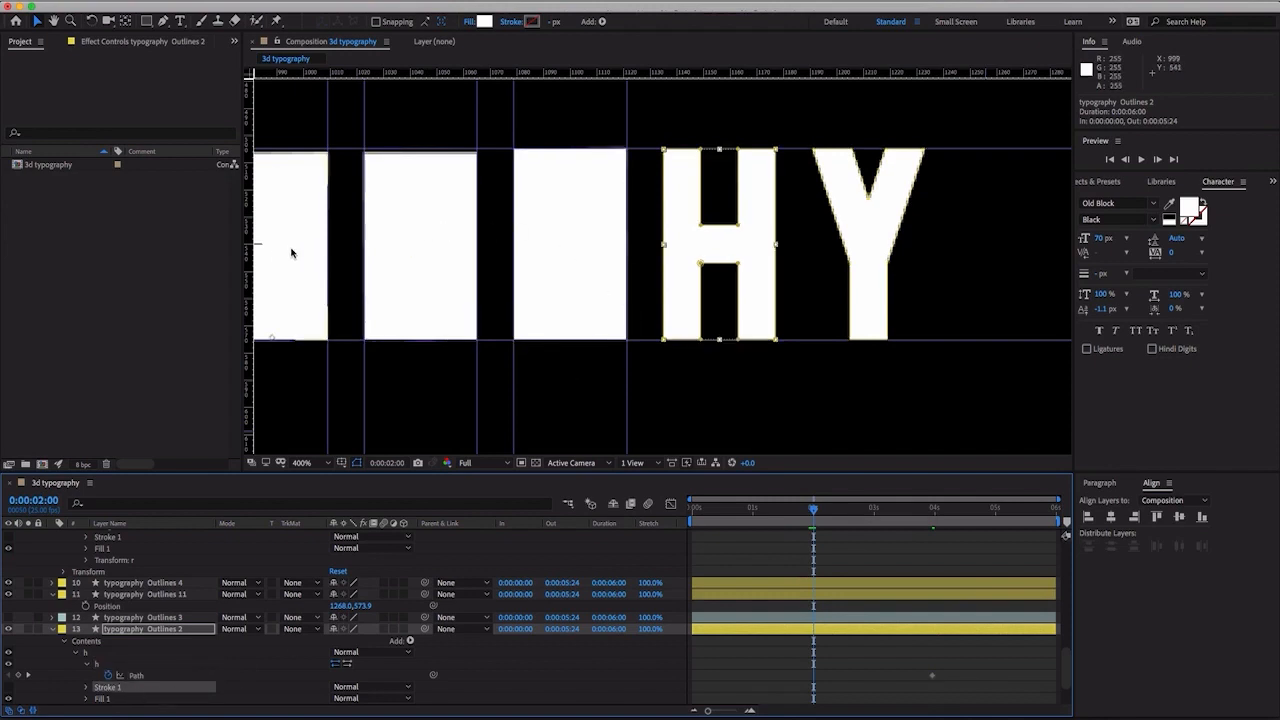
pyautogui.moveTo(251, 256); pyautogui.dragTo(779, 275)
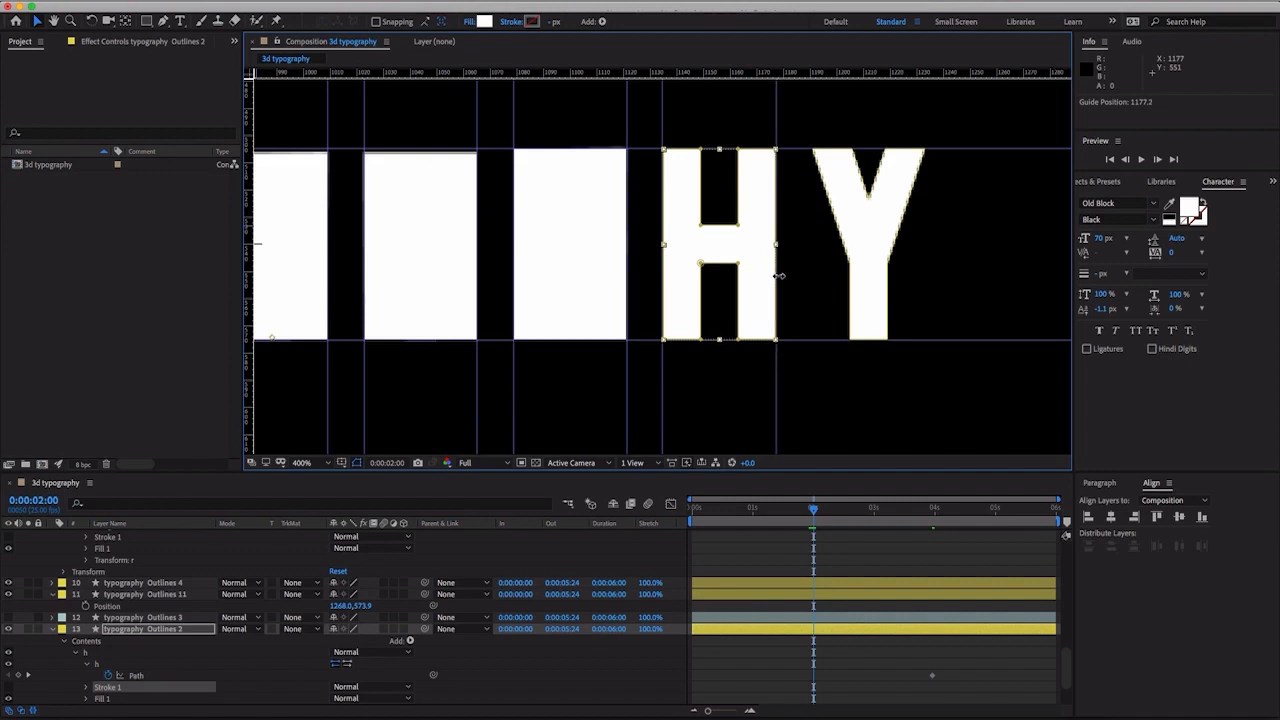
pyautogui.press(',')
pyautogui.press(',')
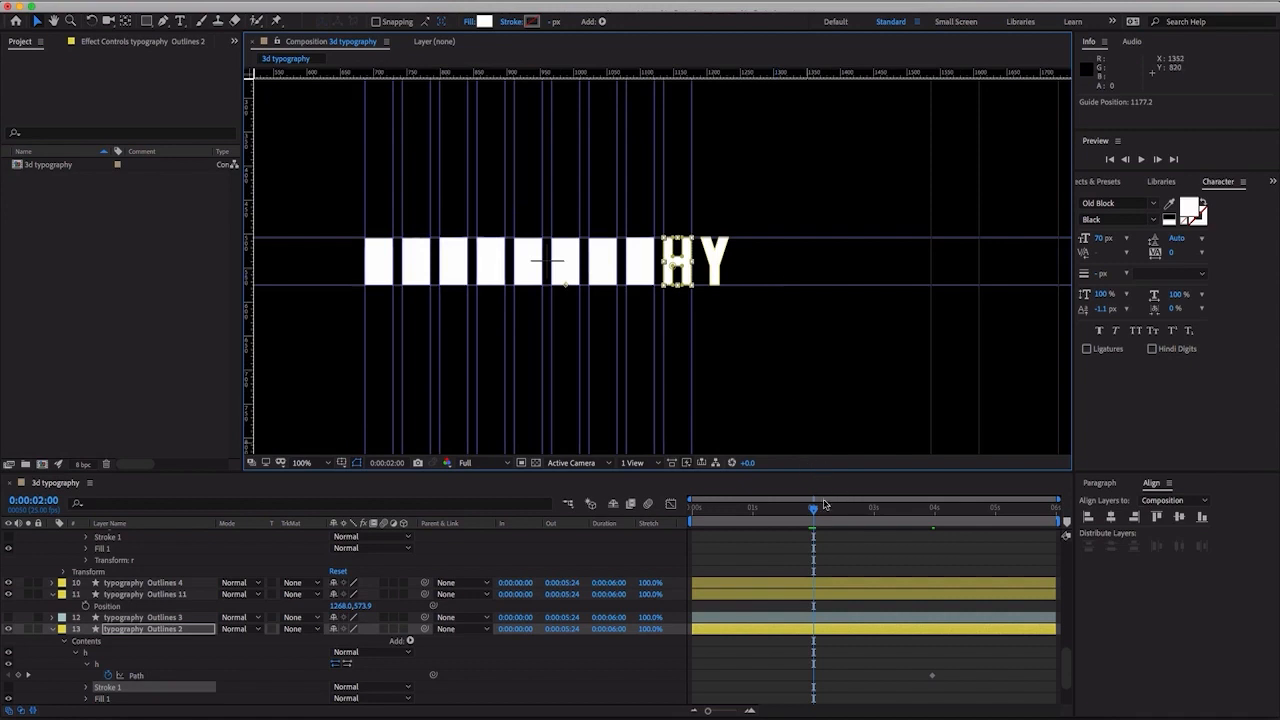
pyautogui.moveTo(817, 510); pyautogui.dragTo(870, 510)
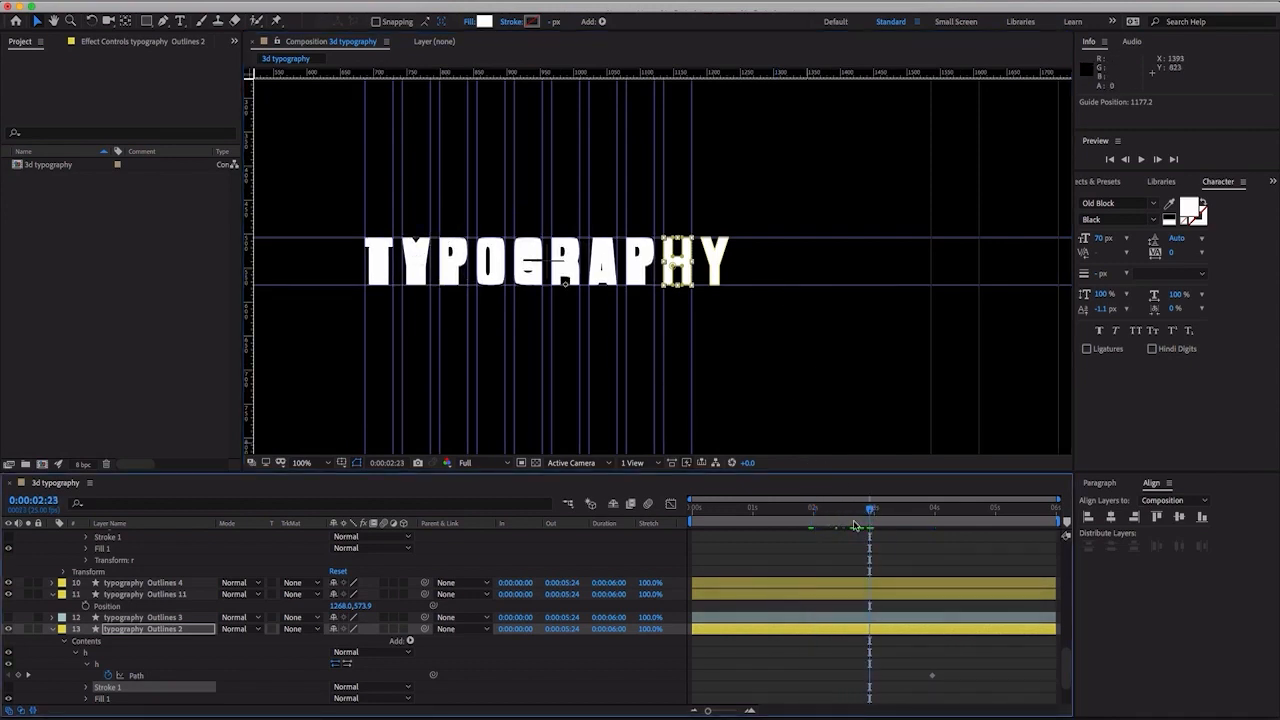
pyautogui.moveTo(872, 511); pyautogui.dragTo(814, 514)
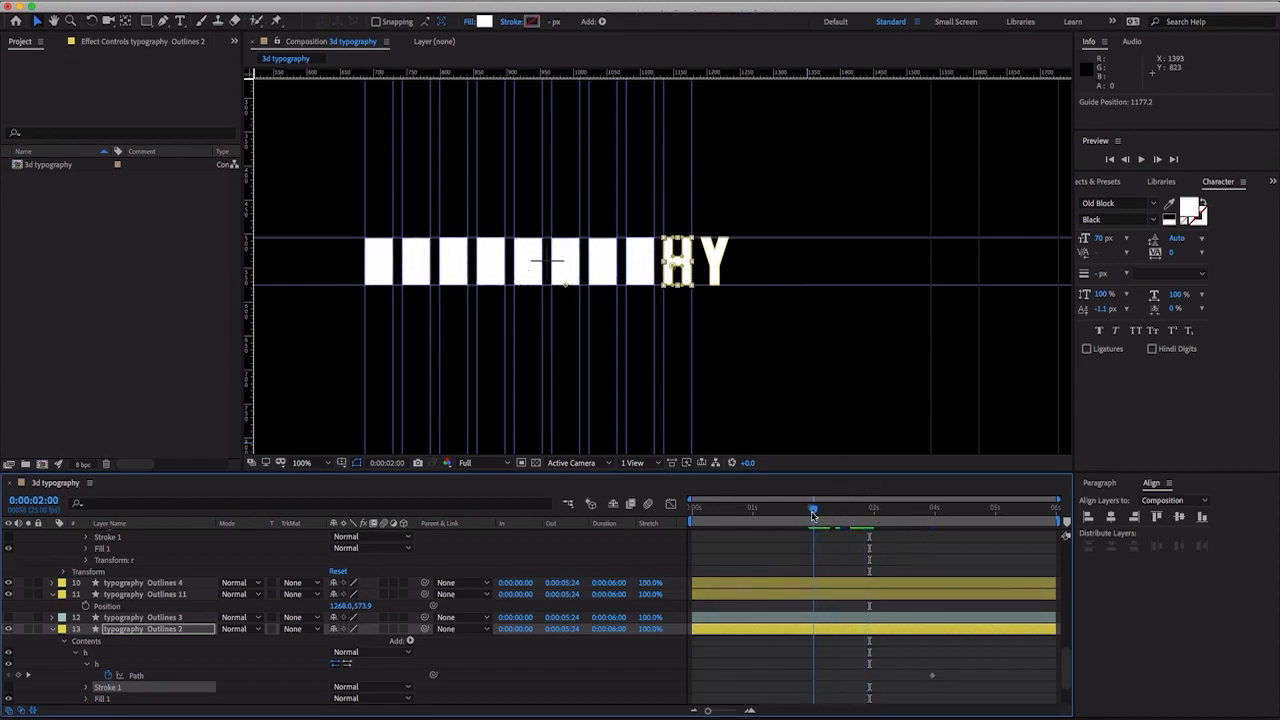
# - At 0:00:02:00, move the two vertices of the H's upper notch up to the top guide to fill the upper gap
pyautogui.click(138, 676)
pyautogui.press('.')
pyautogui.press('.')
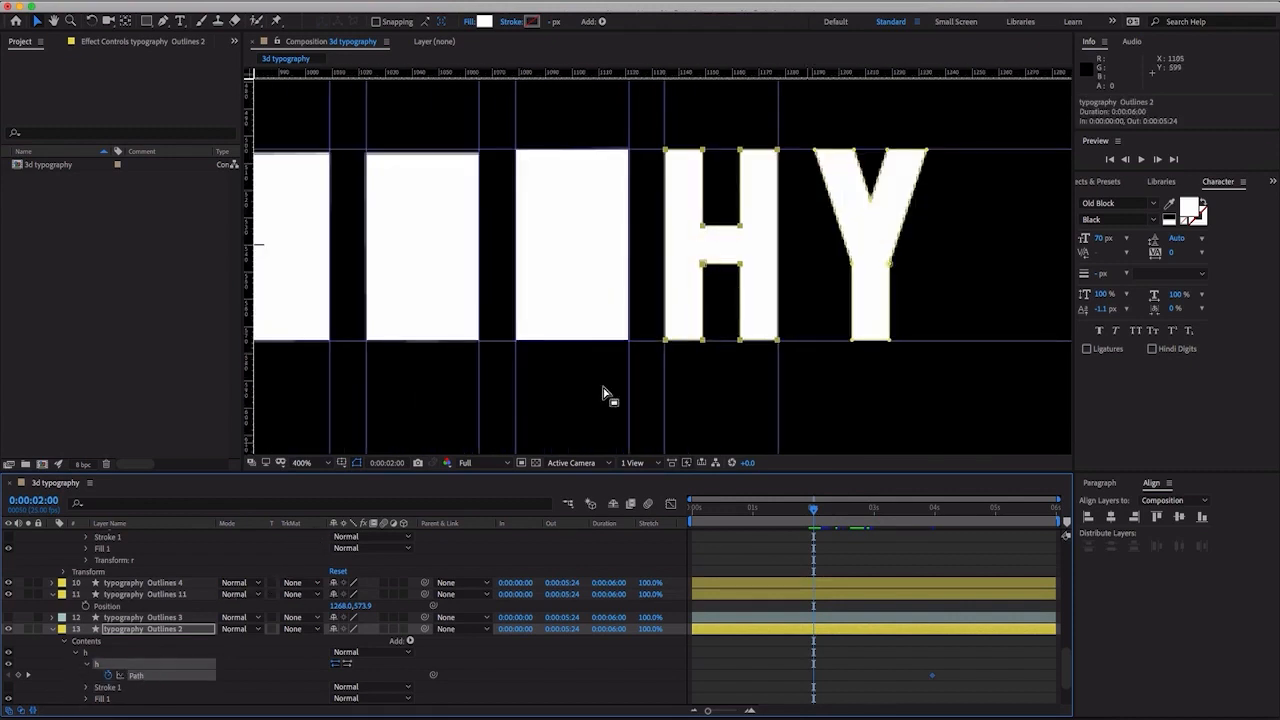
pyautogui.click(827, 286)
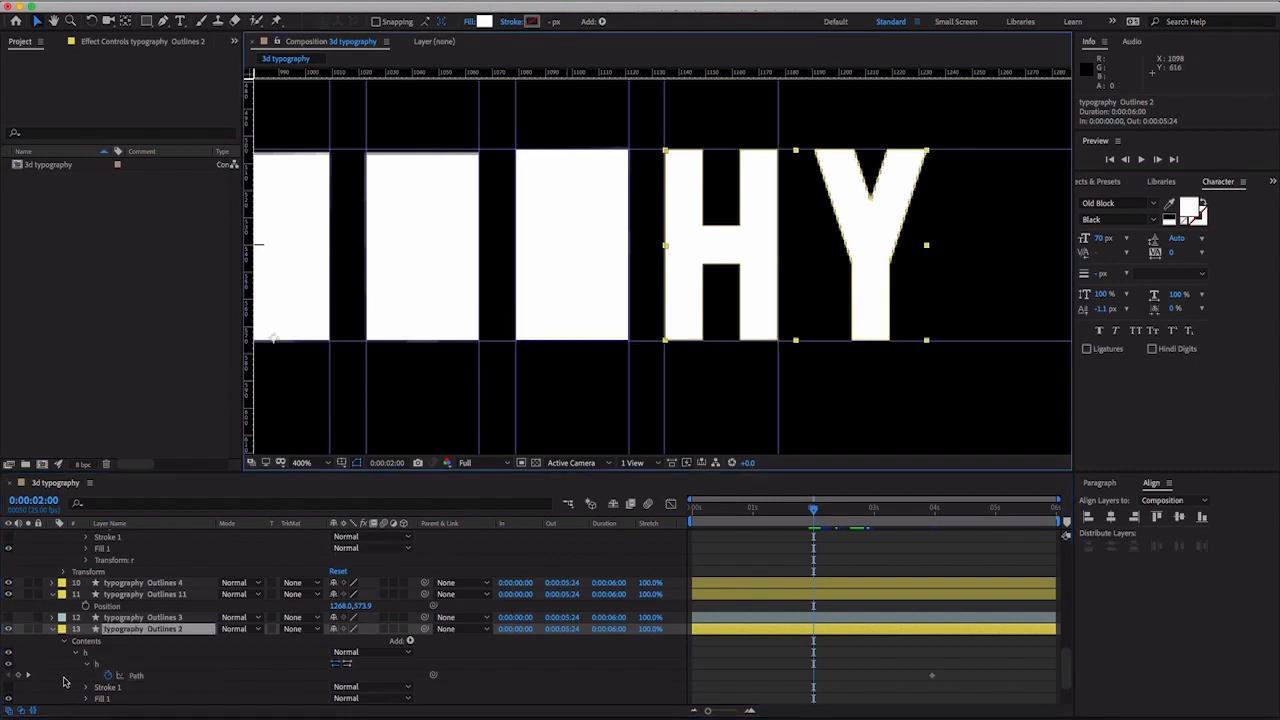
pyautogui.click(140, 680)
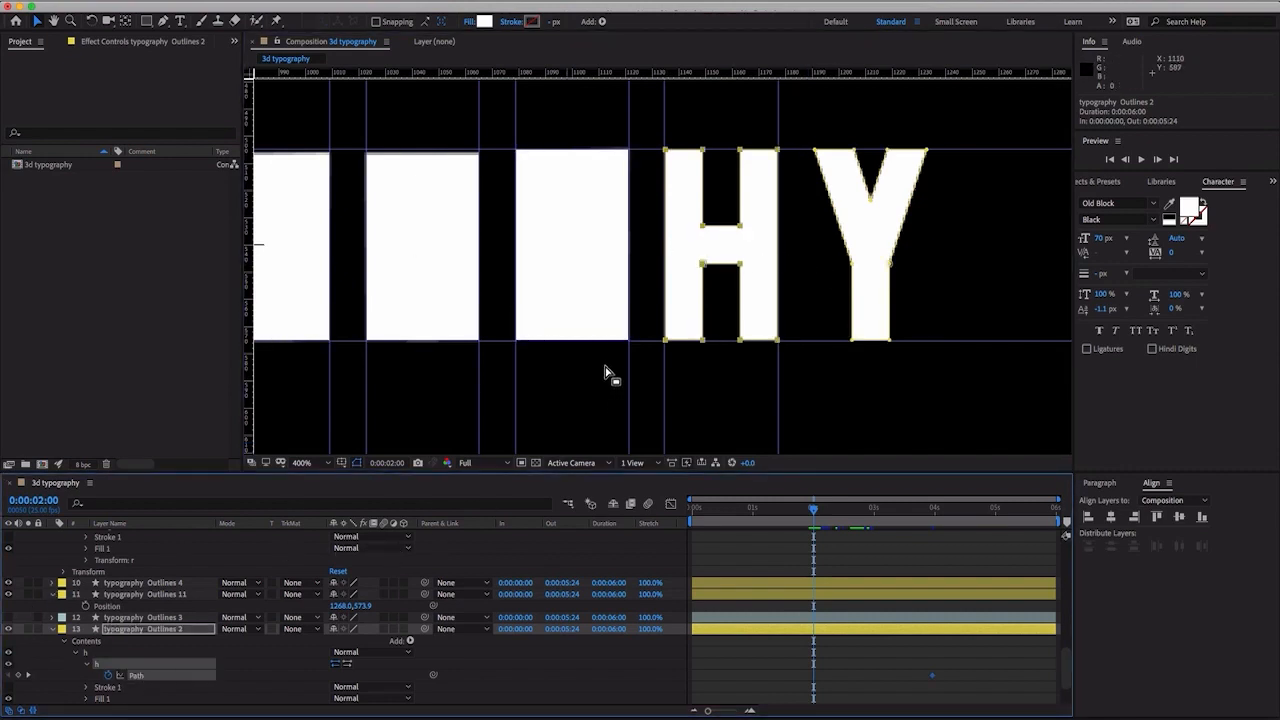
pyautogui.click(642, 318)
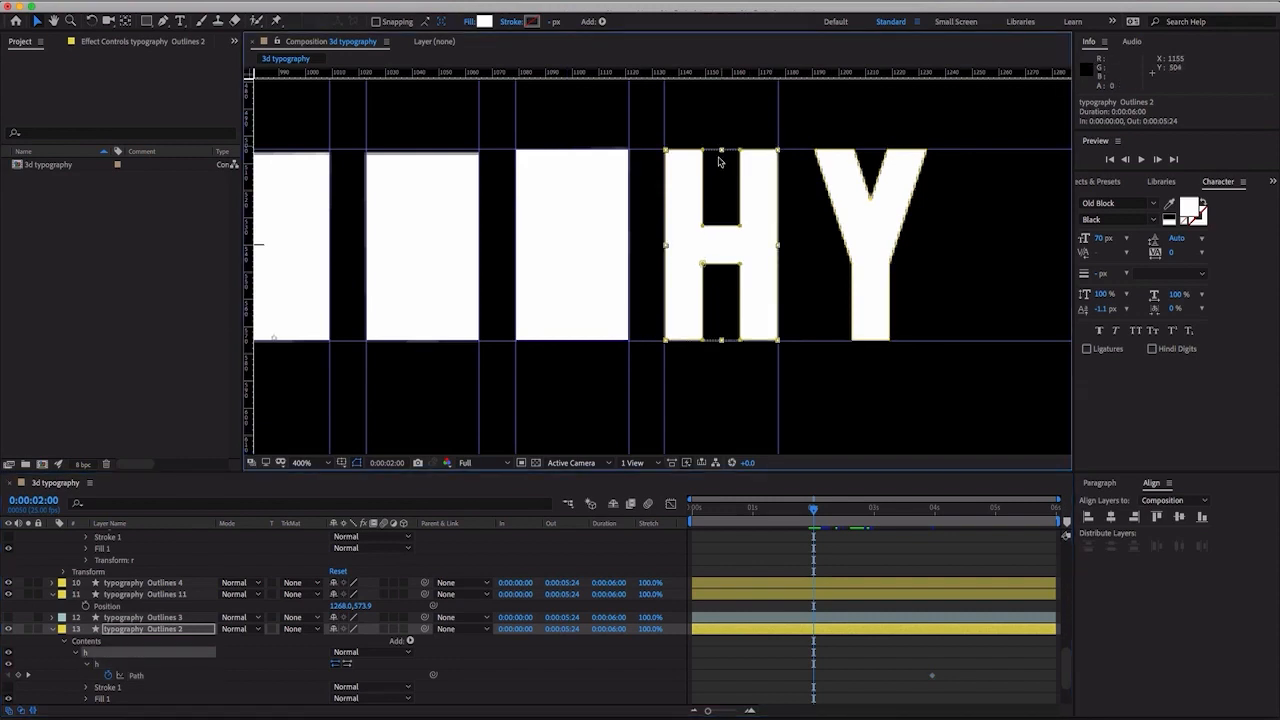
pyautogui.doubleClick(703, 232)
pyautogui.moveTo(703, 232); pyautogui.dragTo(703, 149)
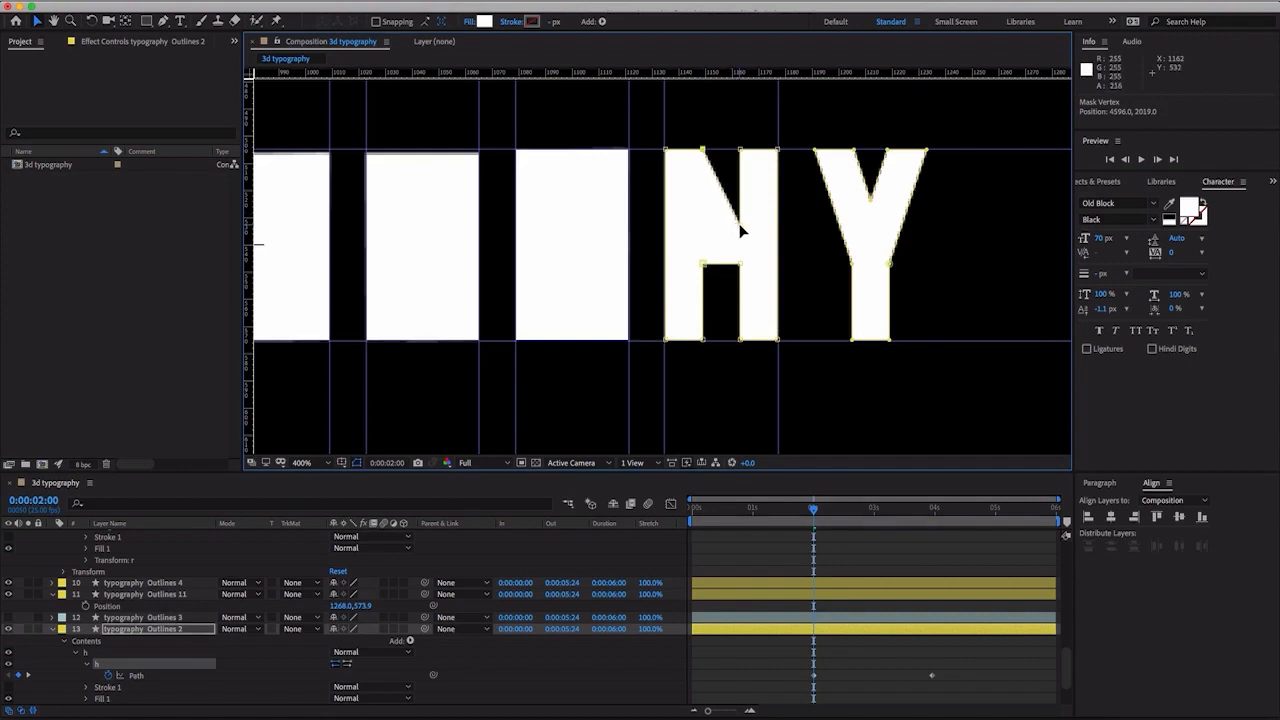
pyautogui.moveTo(741, 232); pyautogui.dragTo(741, 153)
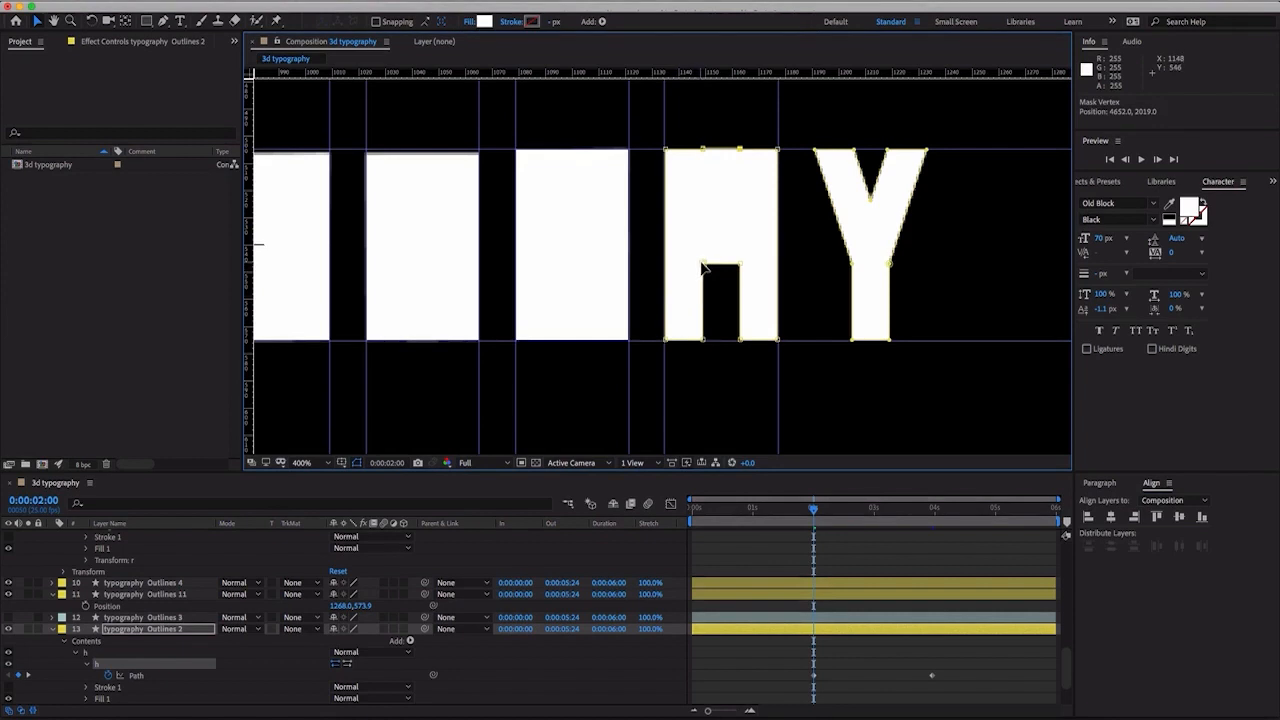
# - Move the two vertices of the H's lower notch down to the baseline guide to complete the solid block
pyautogui.moveTo(703, 266); pyautogui.dragTo(705, 345)
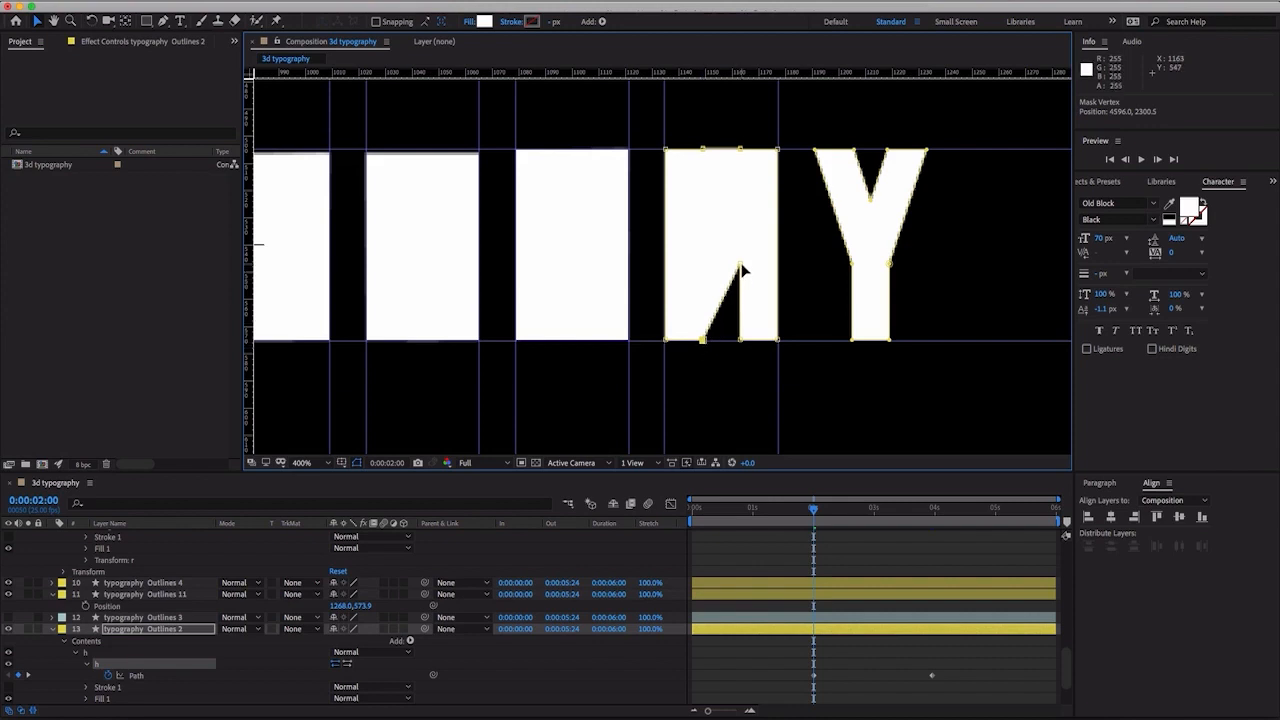
pyautogui.moveTo(741, 270); pyautogui.dragTo(737, 343)
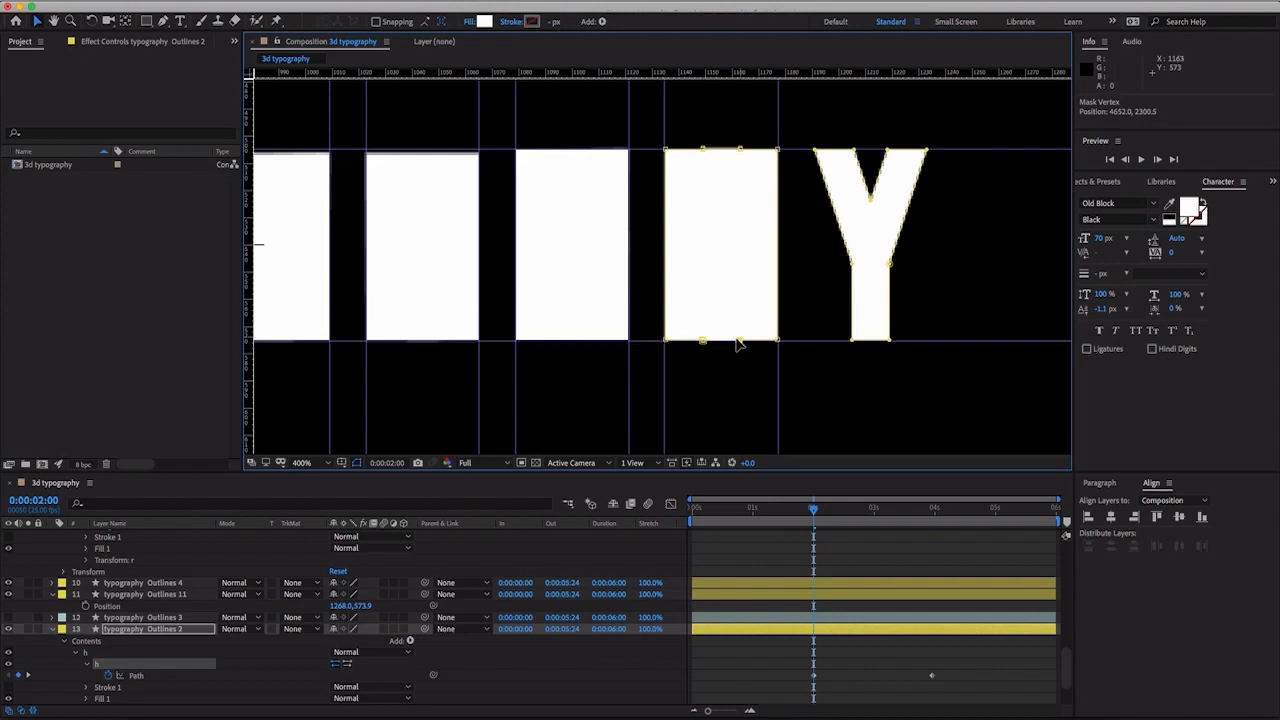
pyautogui.press(',')
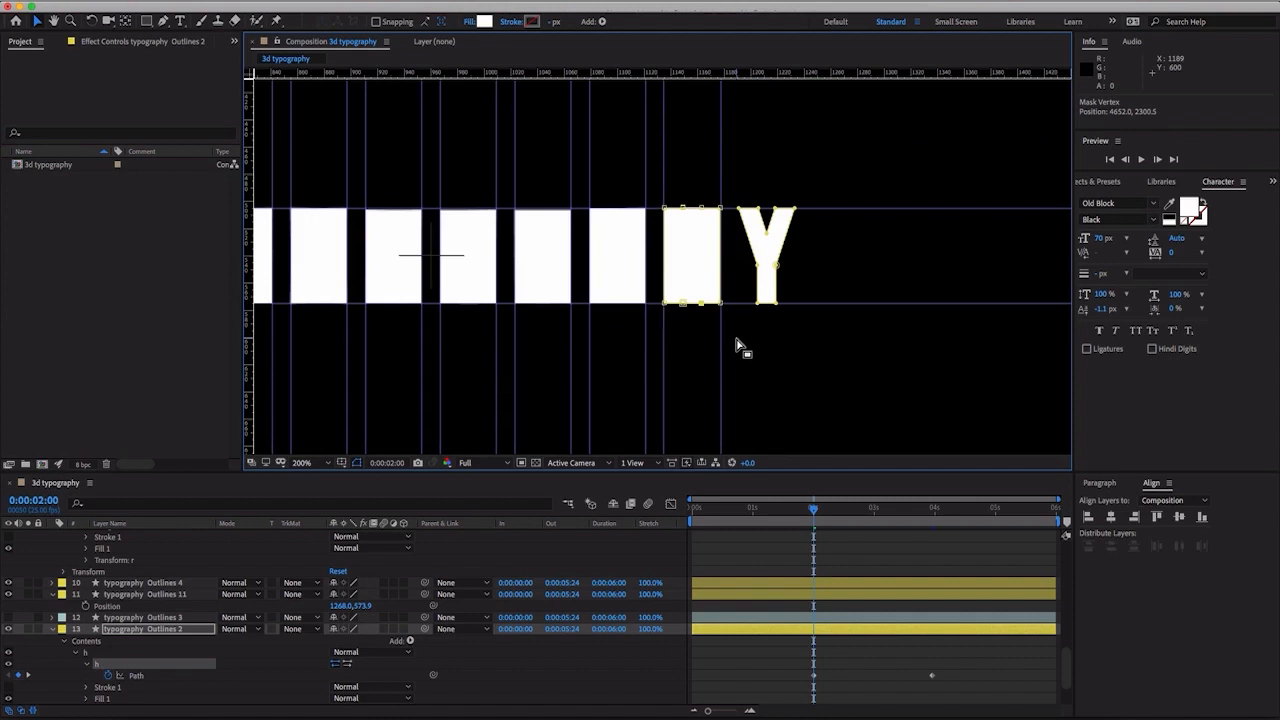
# - At 0:00:00:00, flatten the H block's path to 0% height so it forms a line on the baseline guide
pyautogui.moveTo(810, 514); pyautogui.dragTo(662, 514)
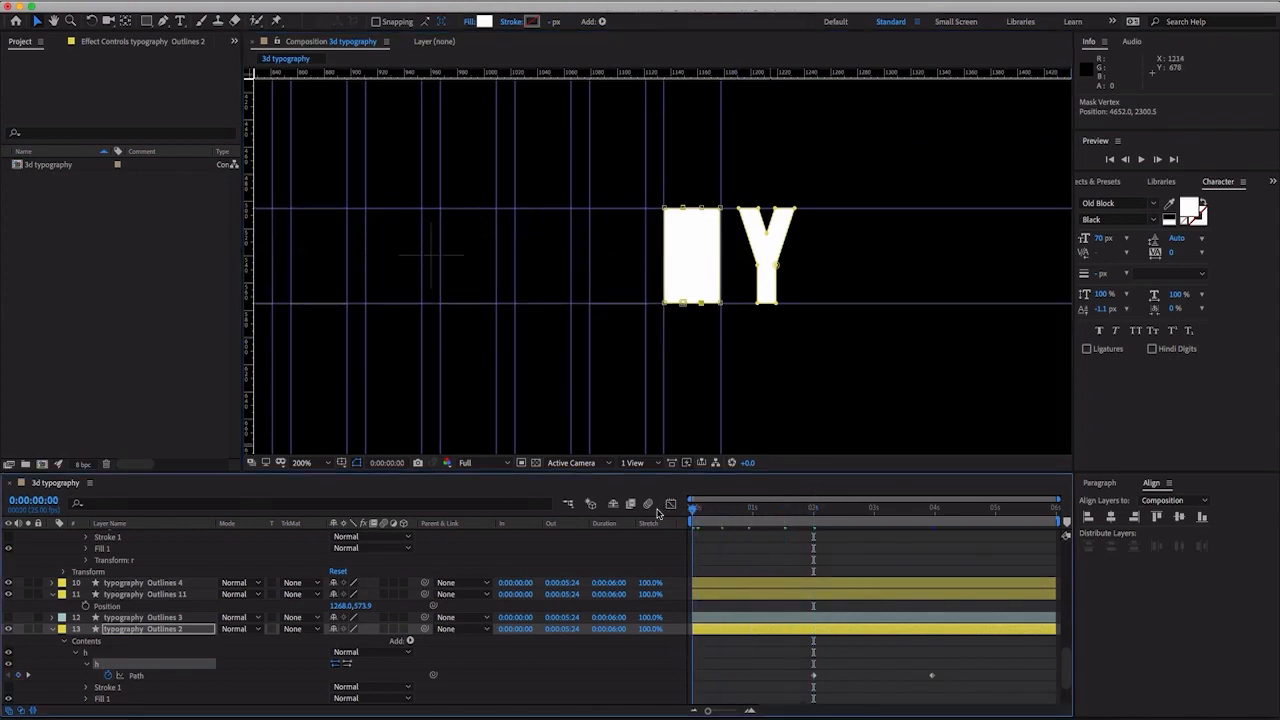
pyautogui.doubleClick(668, 213)
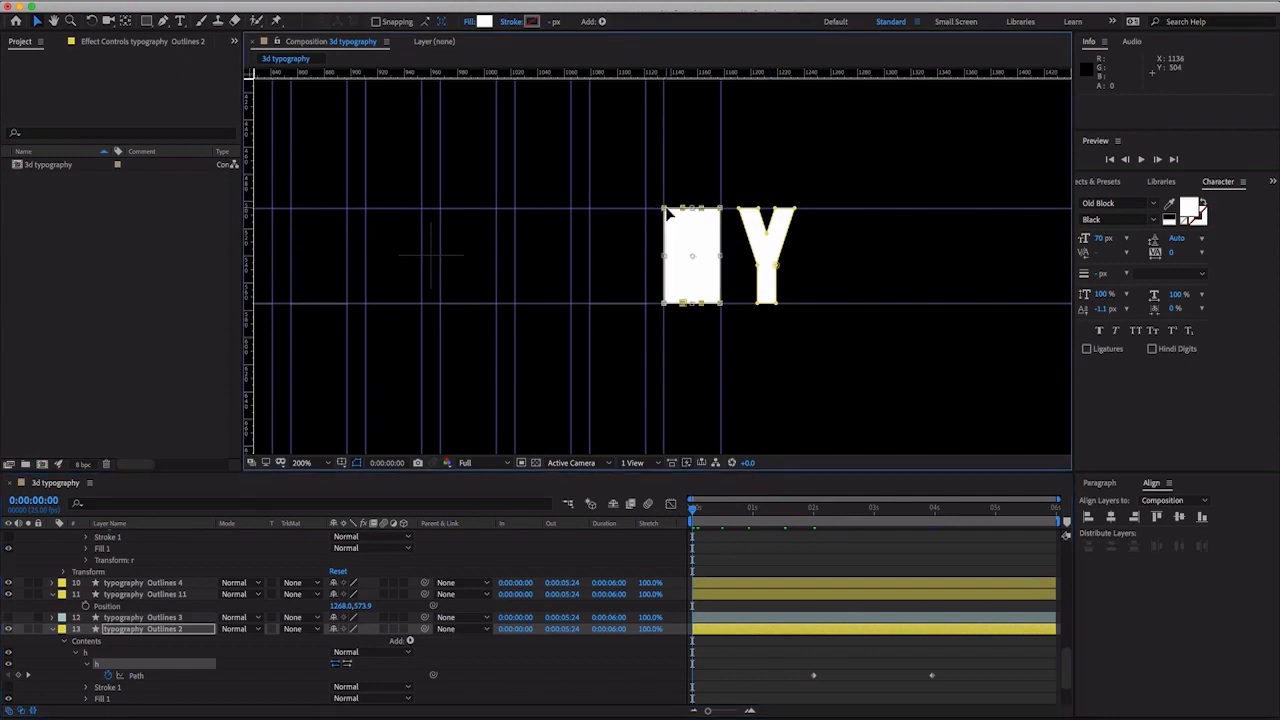
pyautogui.moveTo(695, 210); pyautogui.dragTo(688, 306)
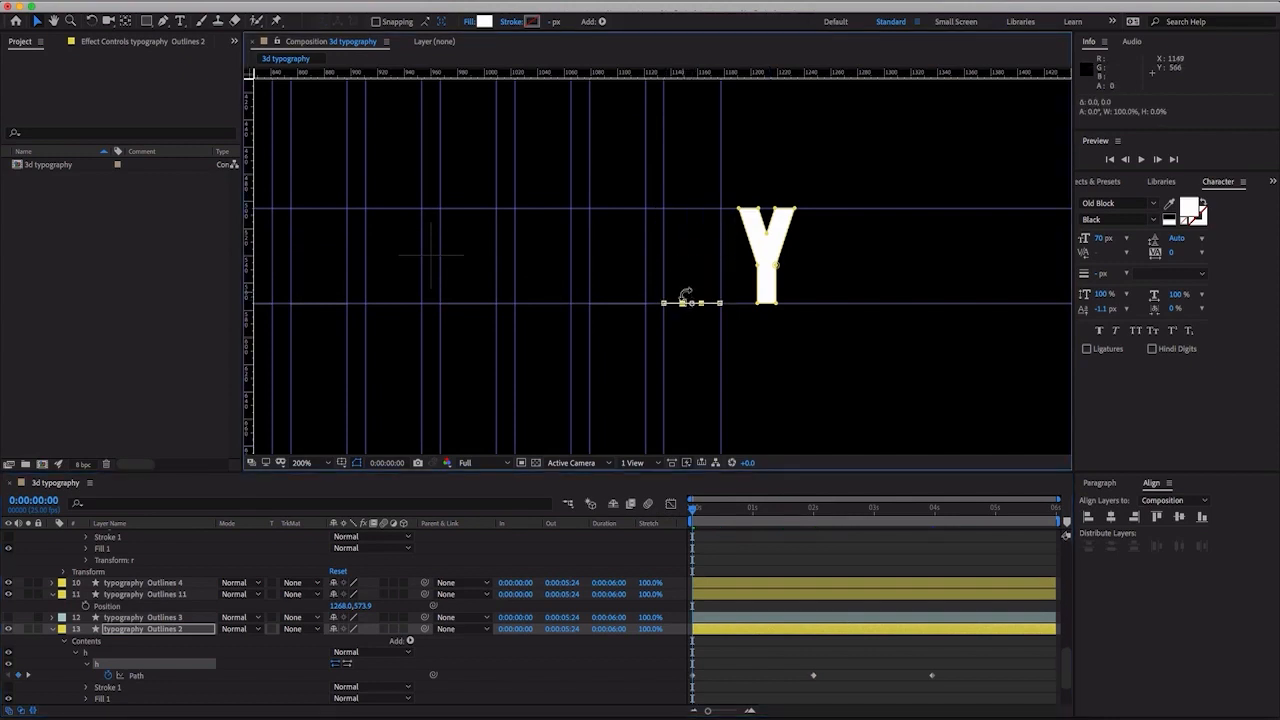
# - Collapse the expanded properties of all the yellow-labelled typography Outlines layers
pyautogui.click(54, 629)
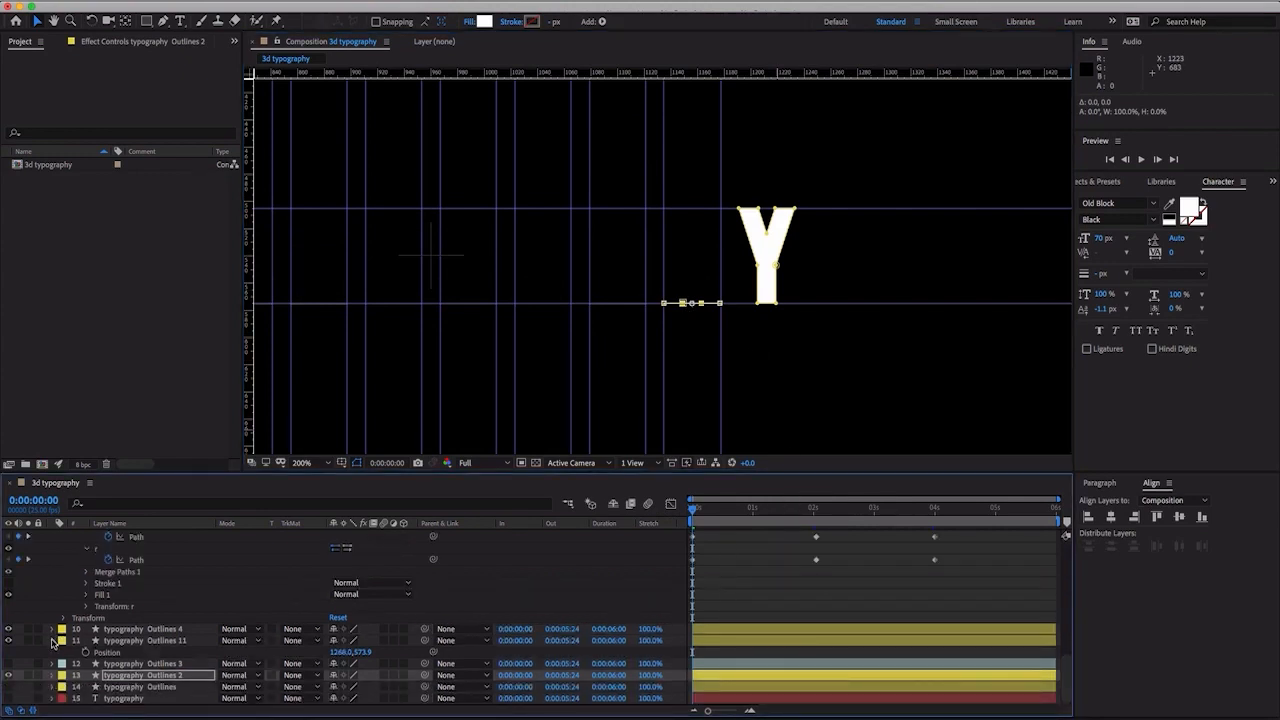
pyautogui.click(53, 641)
pyautogui.scroll(12, 66, 621)
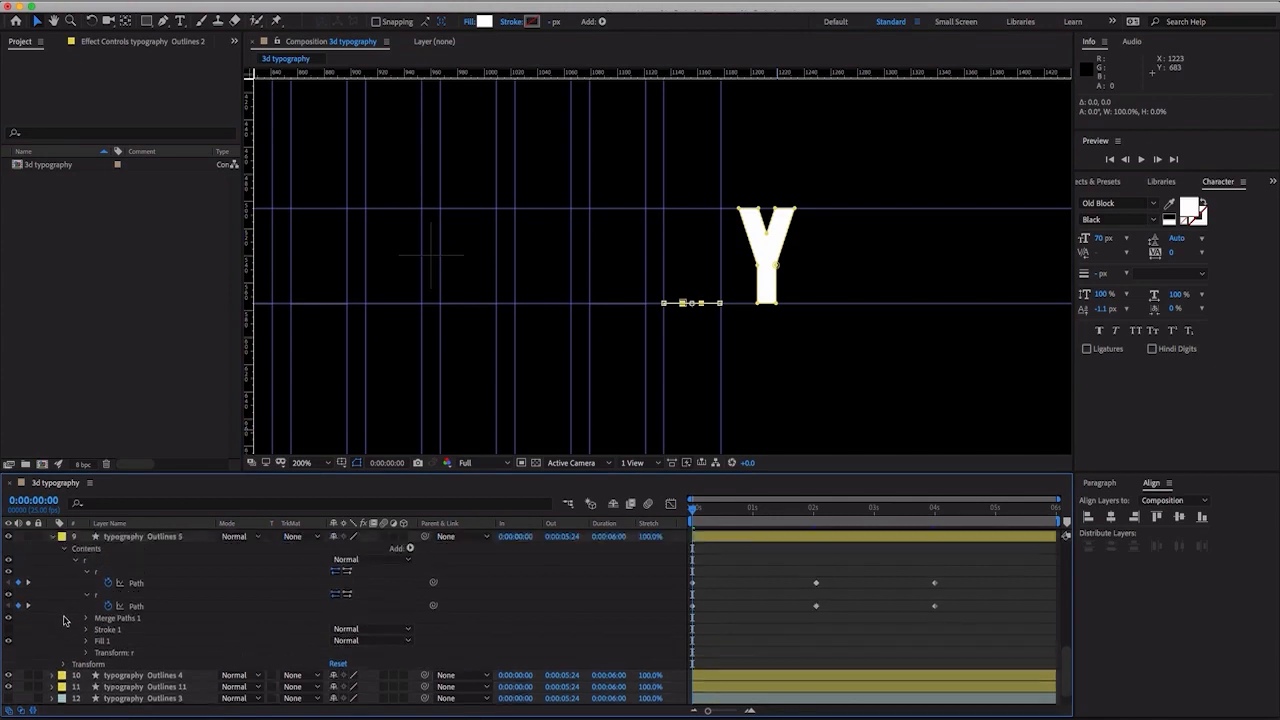
pyautogui.click(118, 606)
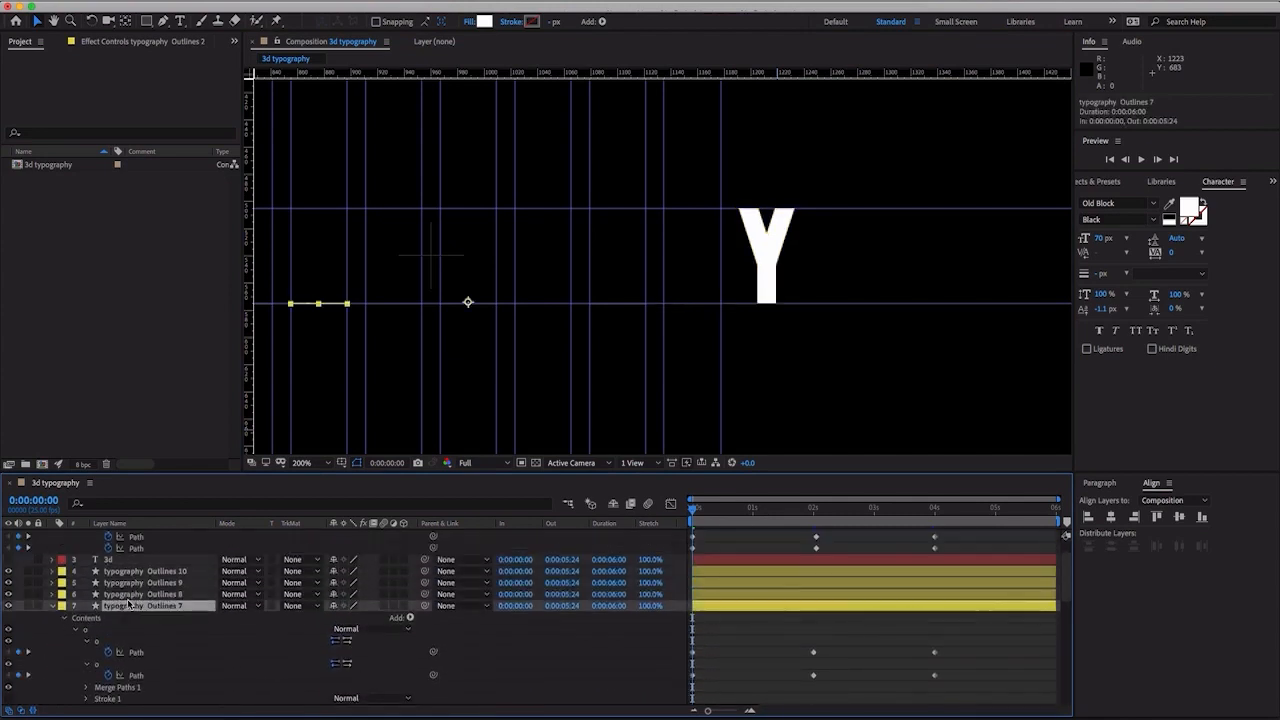
pyautogui.click(62, 573)
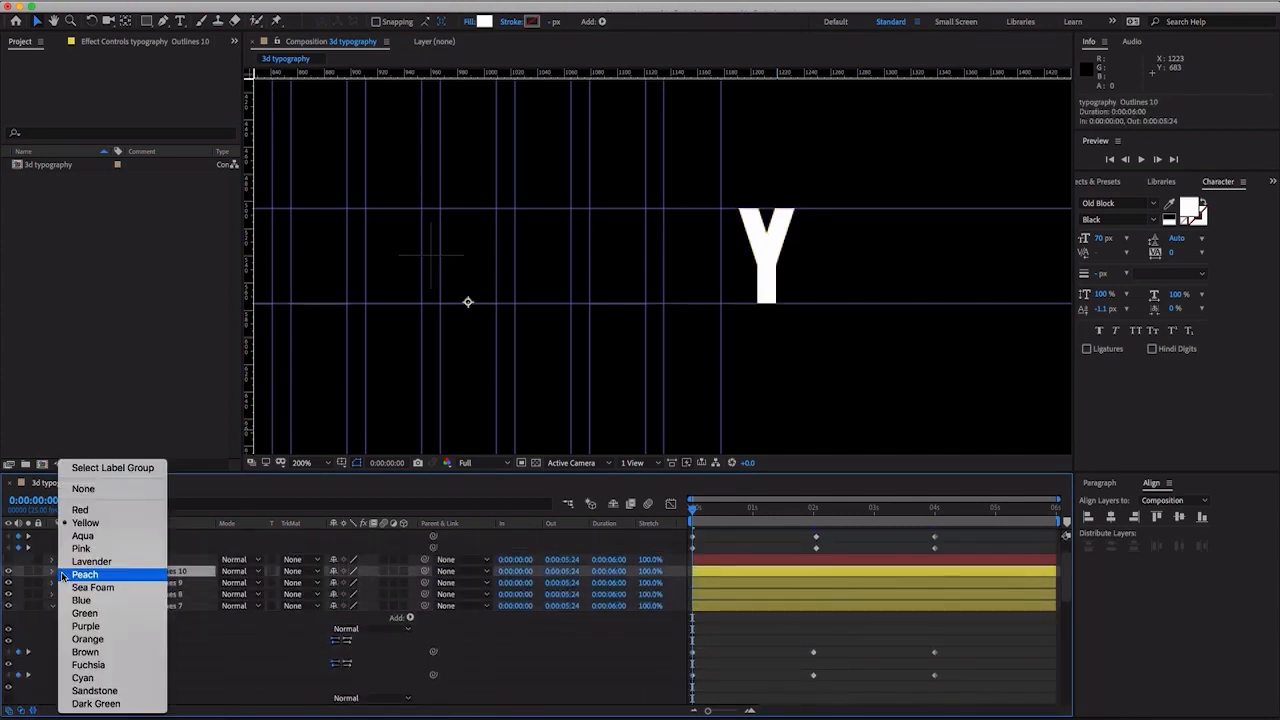
pyautogui.click(117, 468)
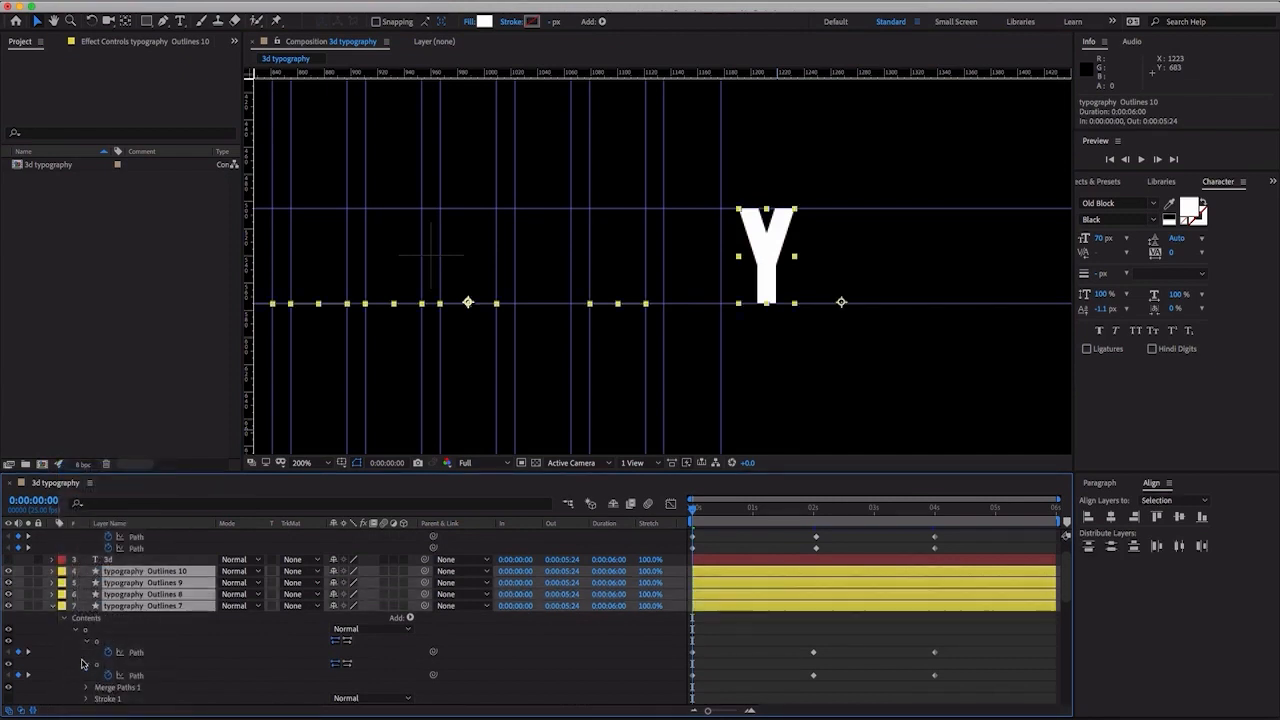
pyautogui.click(53, 606)
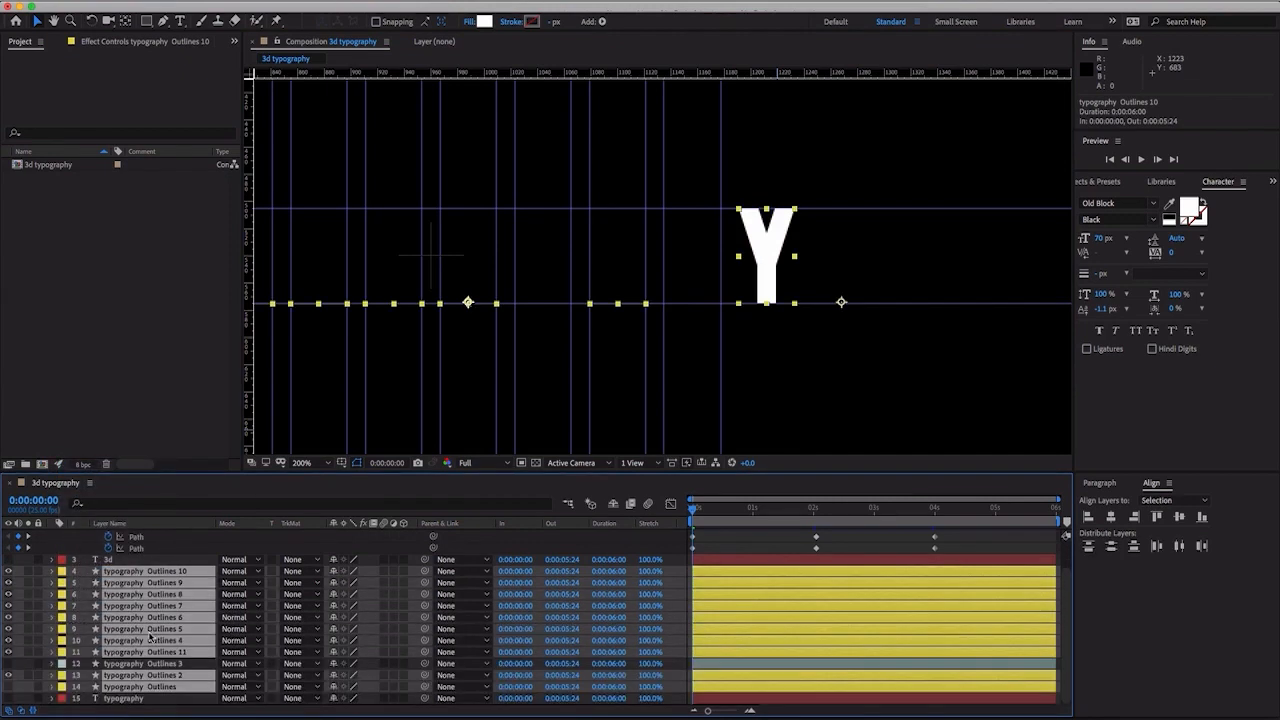
# - Solo the word's first Y layer, typography Outlines 9, and scrub its block-to-letter motion to 0:00:04:00
pyautogui.click(138, 560)
pyautogui.click(147, 573)
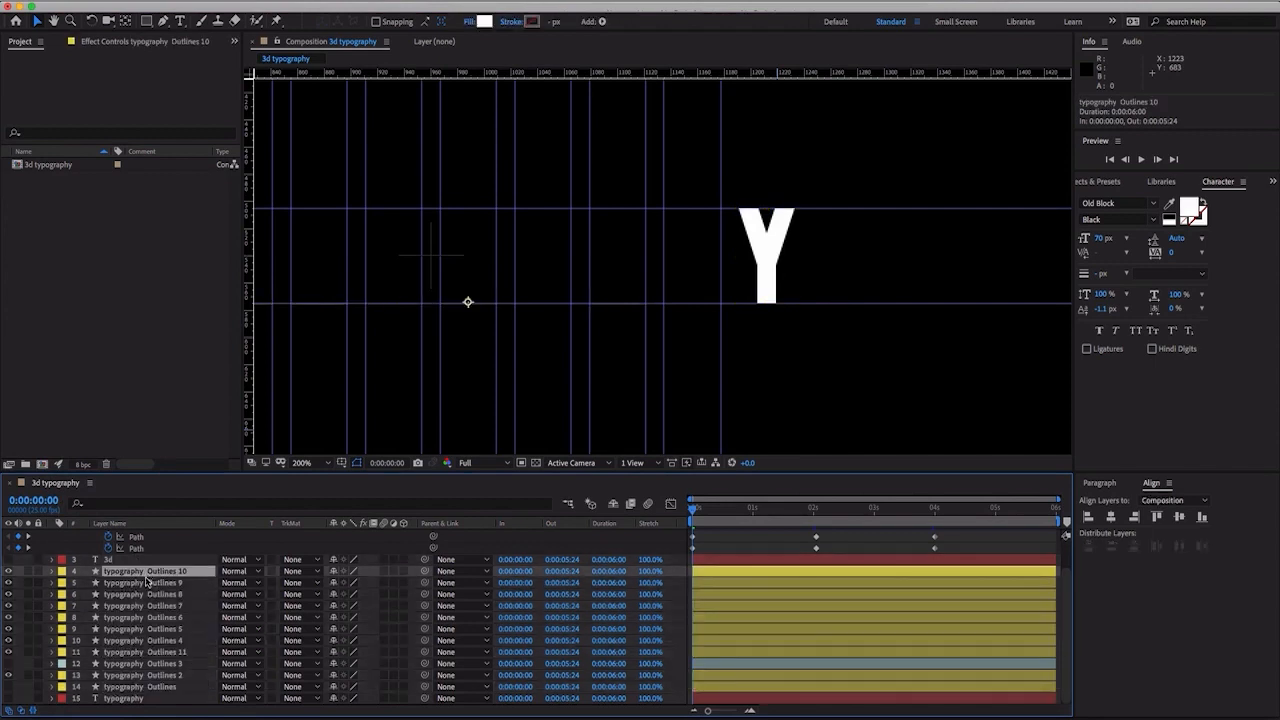
pyautogui.click(147, 584)
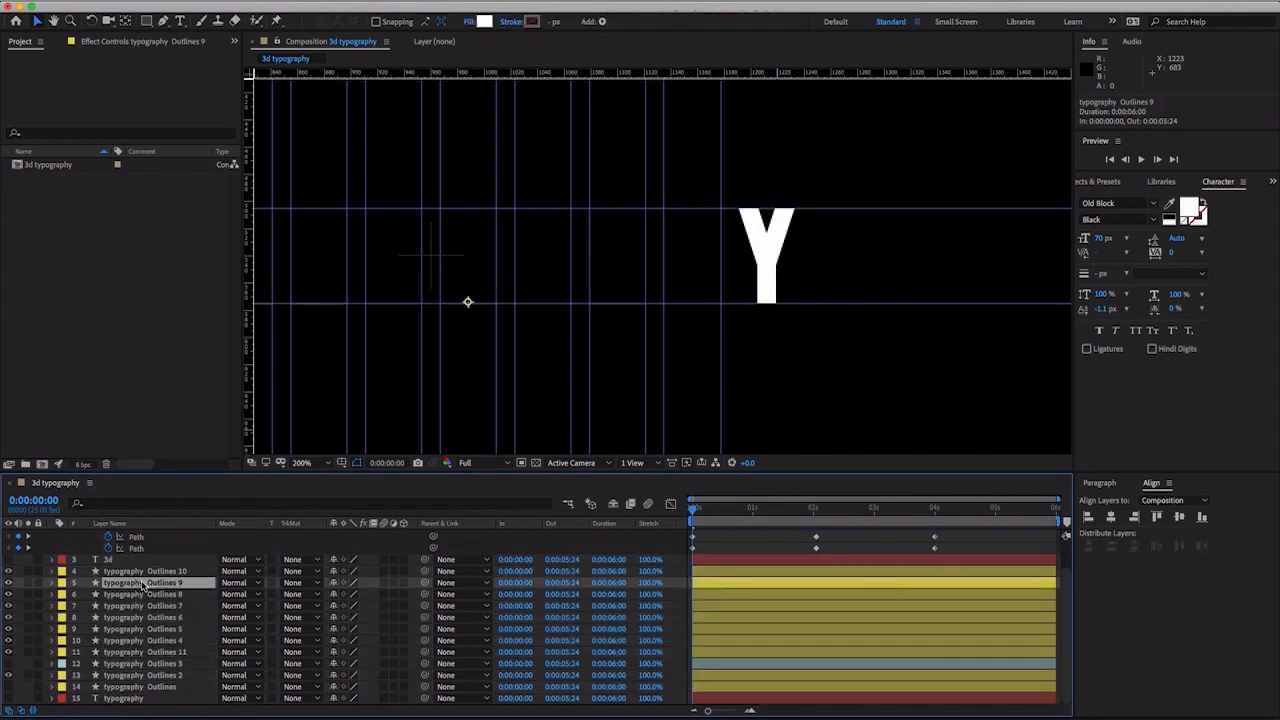
pyautogui.click(29, 584)
pyautogui.moveTo(692, 509); pyautogui.dragTo(865, 519)
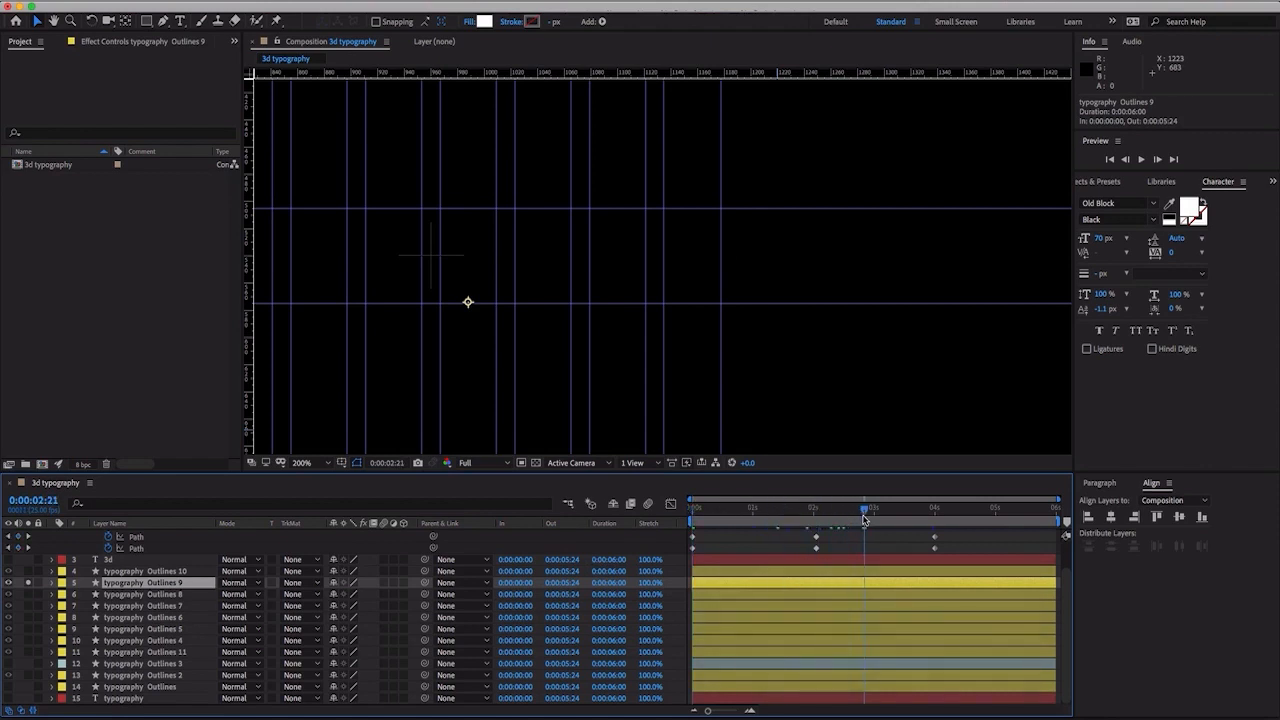
pyautogui.press(',')
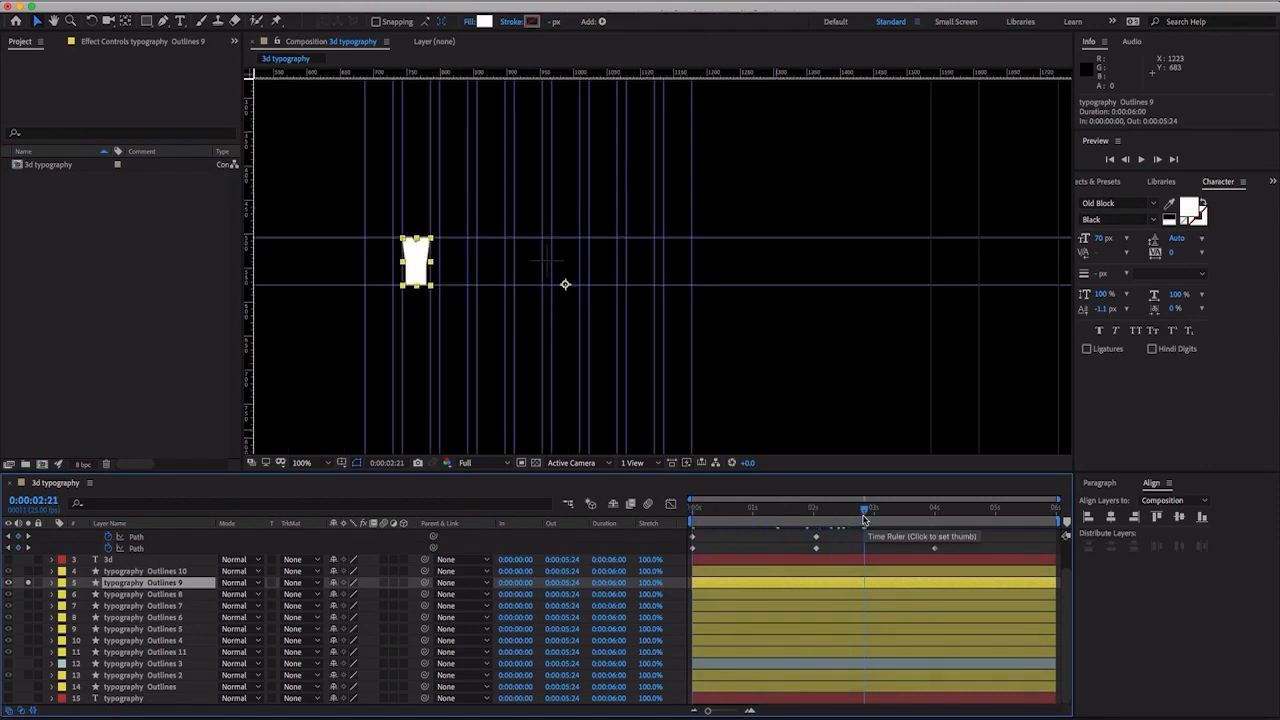
pyautogui.moveTo(865, 519); pyautogui.dragTo(934, 512)
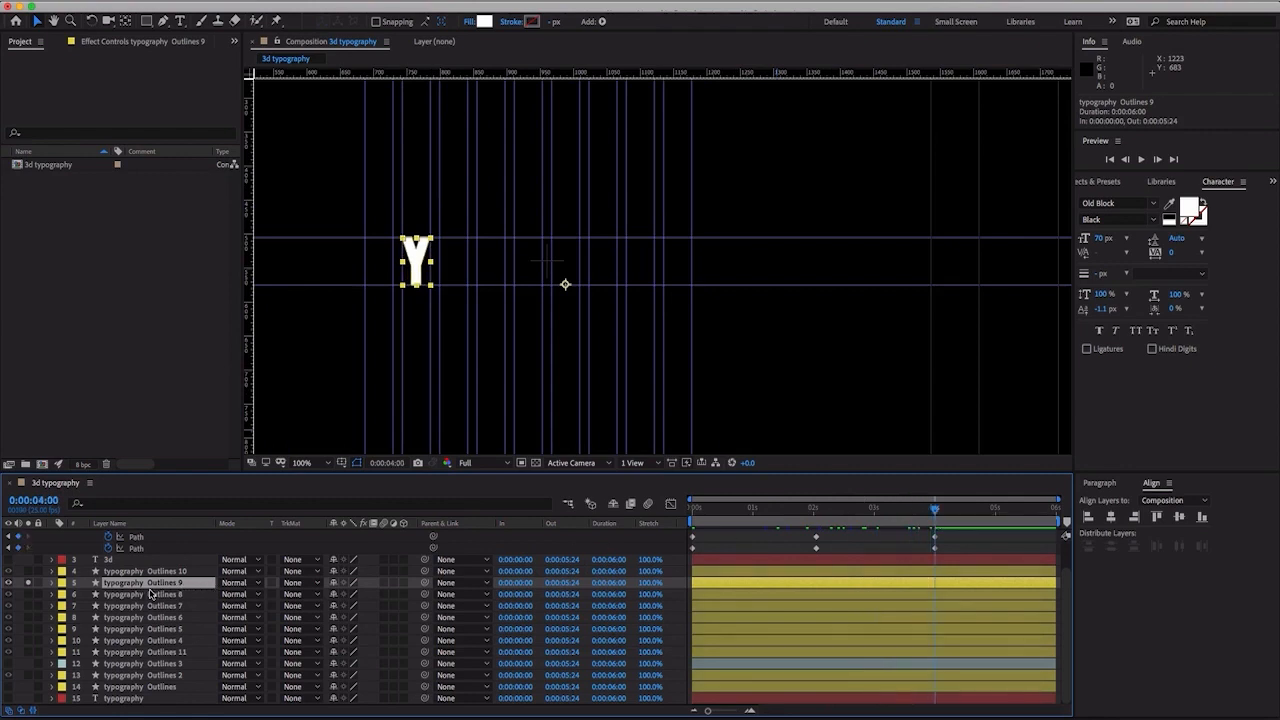
# - Duplicate typography Outlines 9, place the copy directly below typography Outlines 2, and label the typography Outlines layer Aqua
pyautogui.press('super+d')
pyautogui.moveTo(155, 591); pyautogui.dragTo(156, 686)
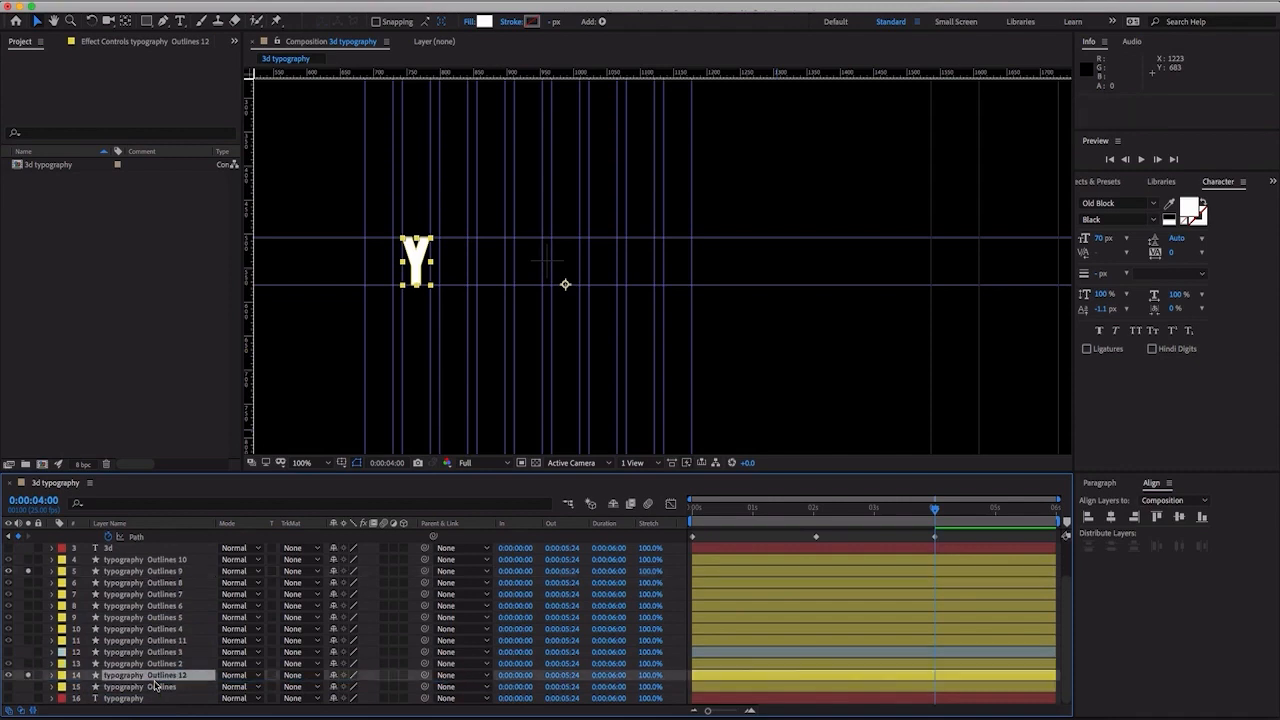
pyautogui.click(62, 689)
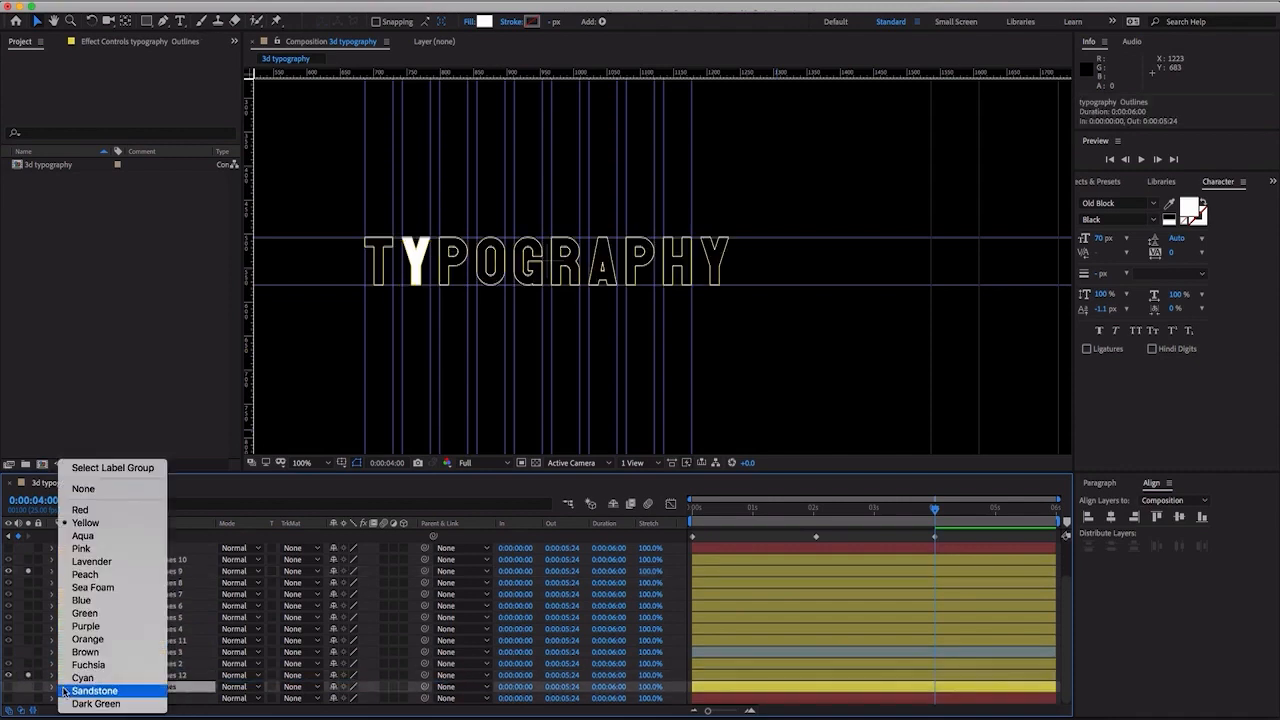
pyautogui.click(105, 537)
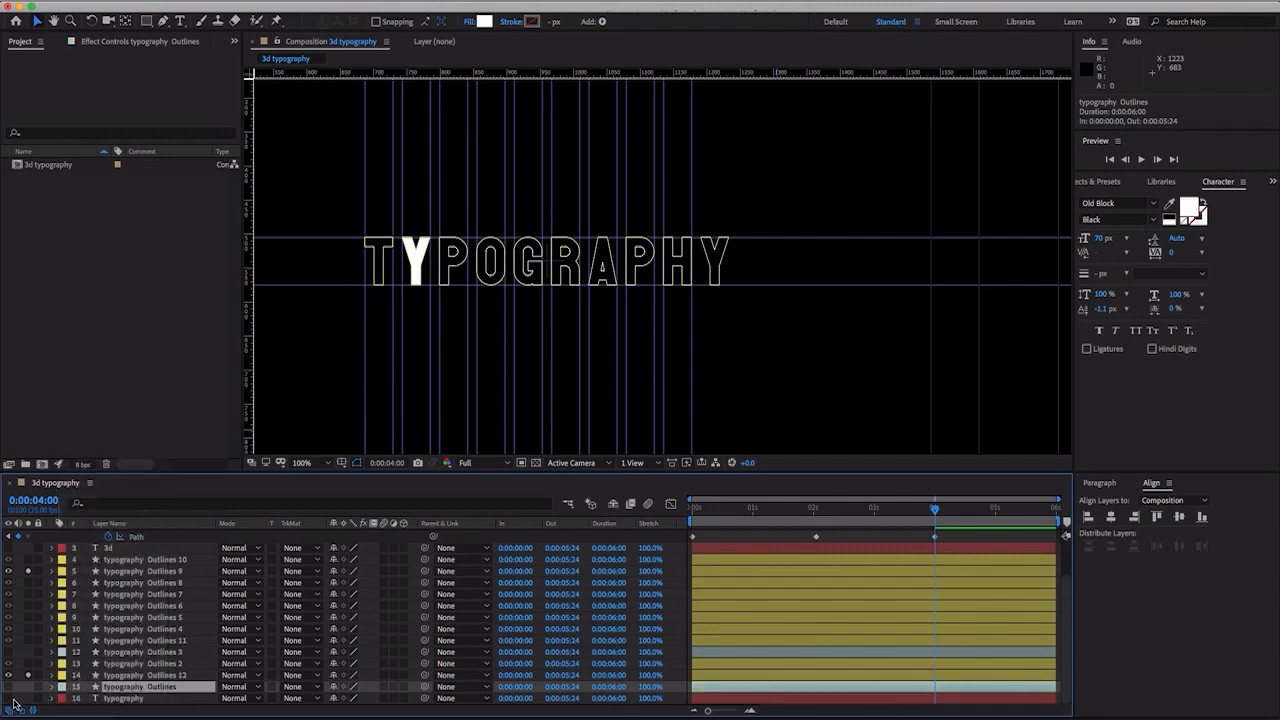
# - Set the duplicated Y layer's X position to 1379, aligning its left edge with the vertical guide at the H's left side
pyautogui.click(95, 677)
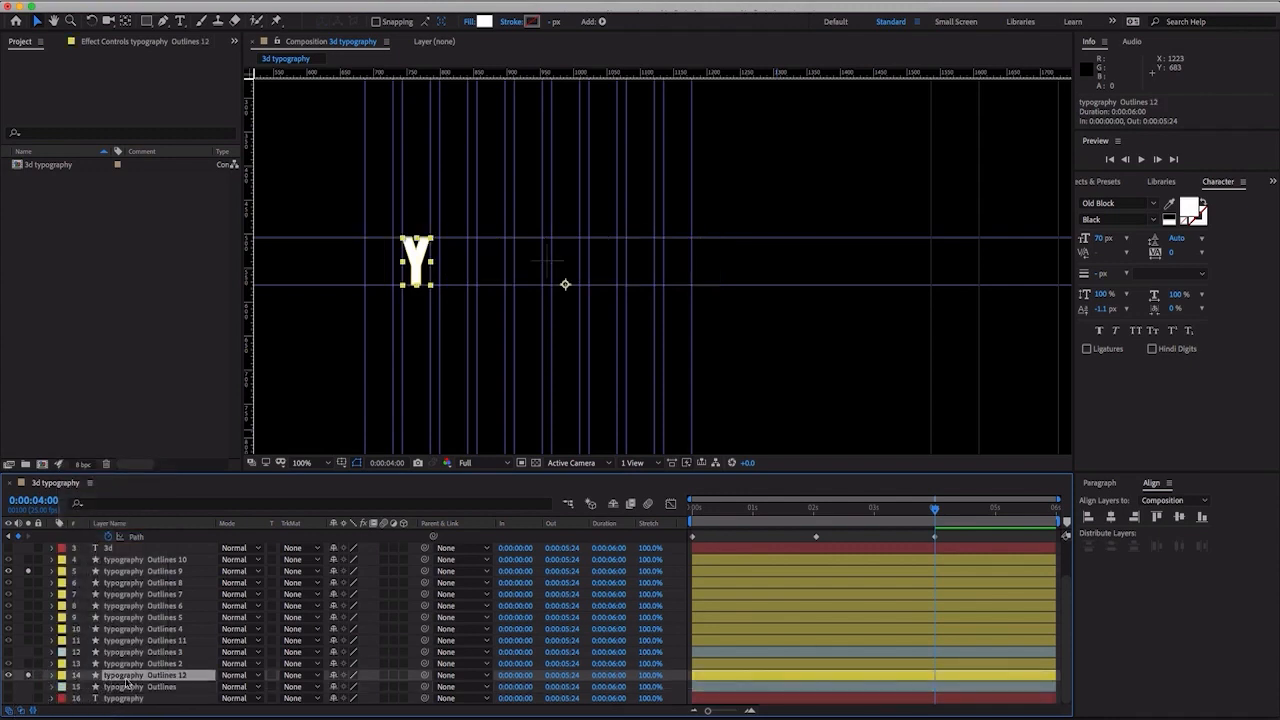
pyautogui.press('p')
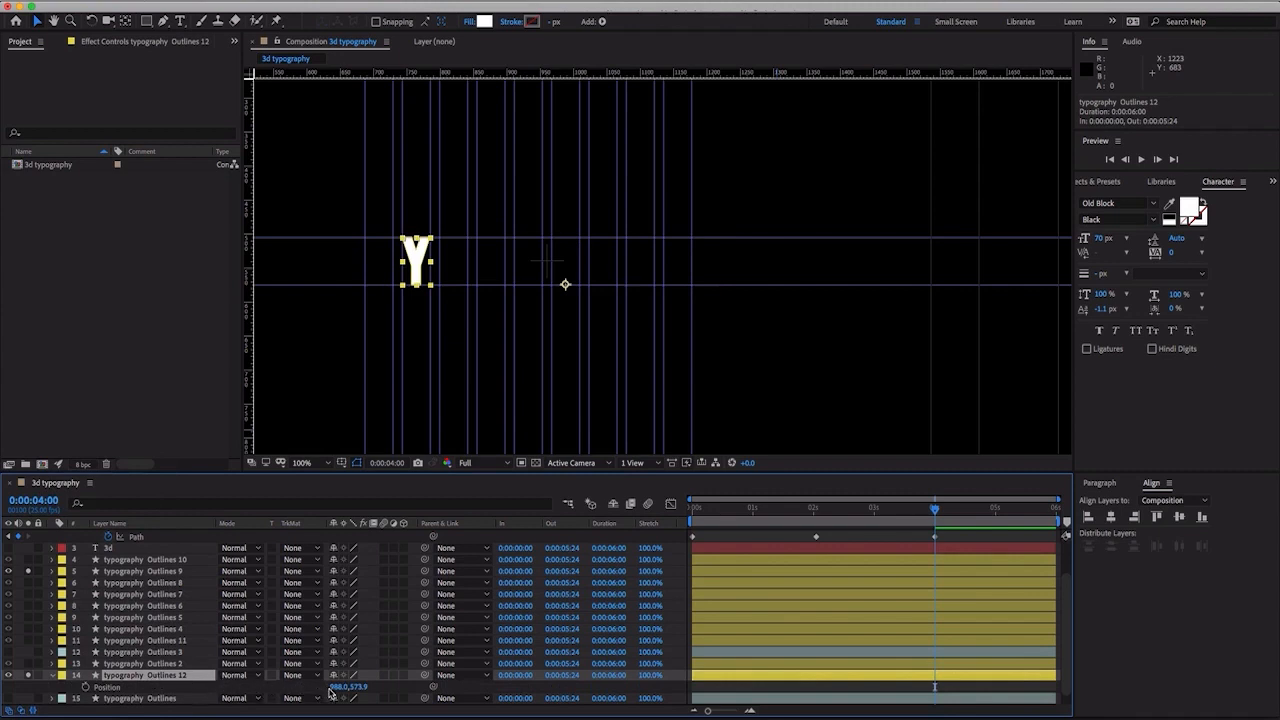
pyautogui.moveTo(332, 690); pyautogui.dragTo(585, 685)
pyautogui.press('.')
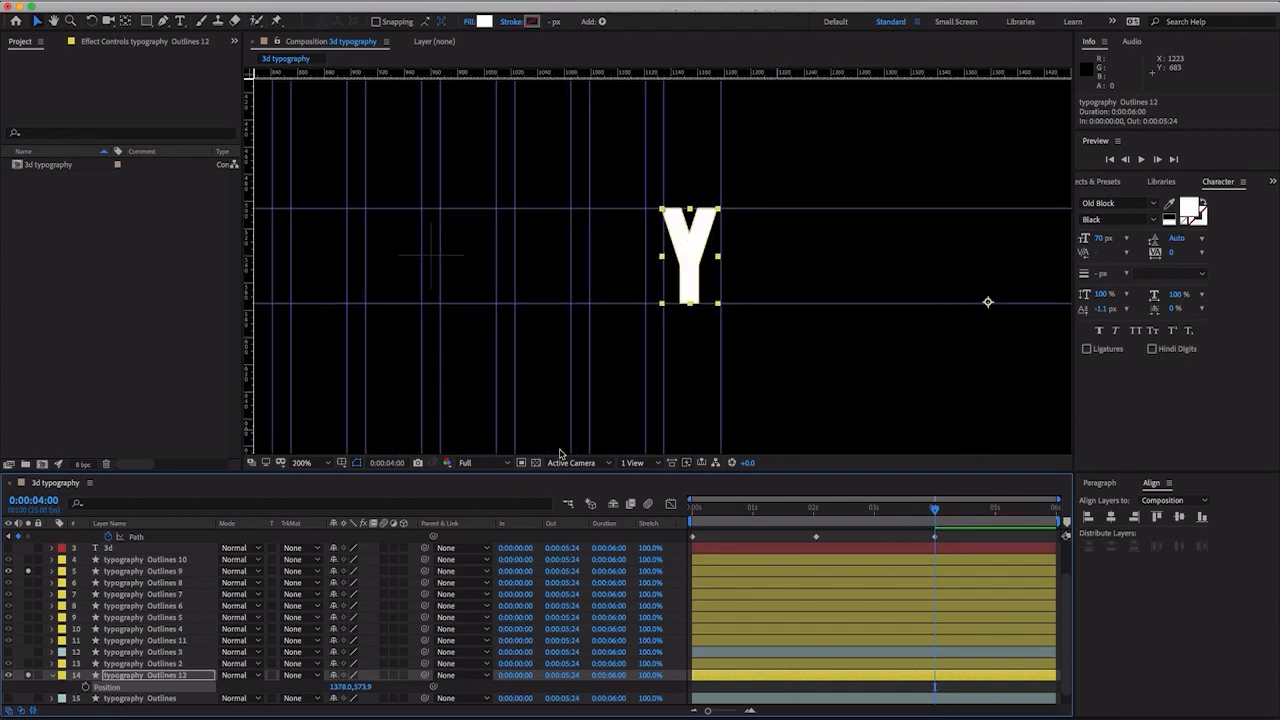
pyautogui.press('space')
pyautogui.moveTo(639, 354); pyautogui.dragTo(585, 356)
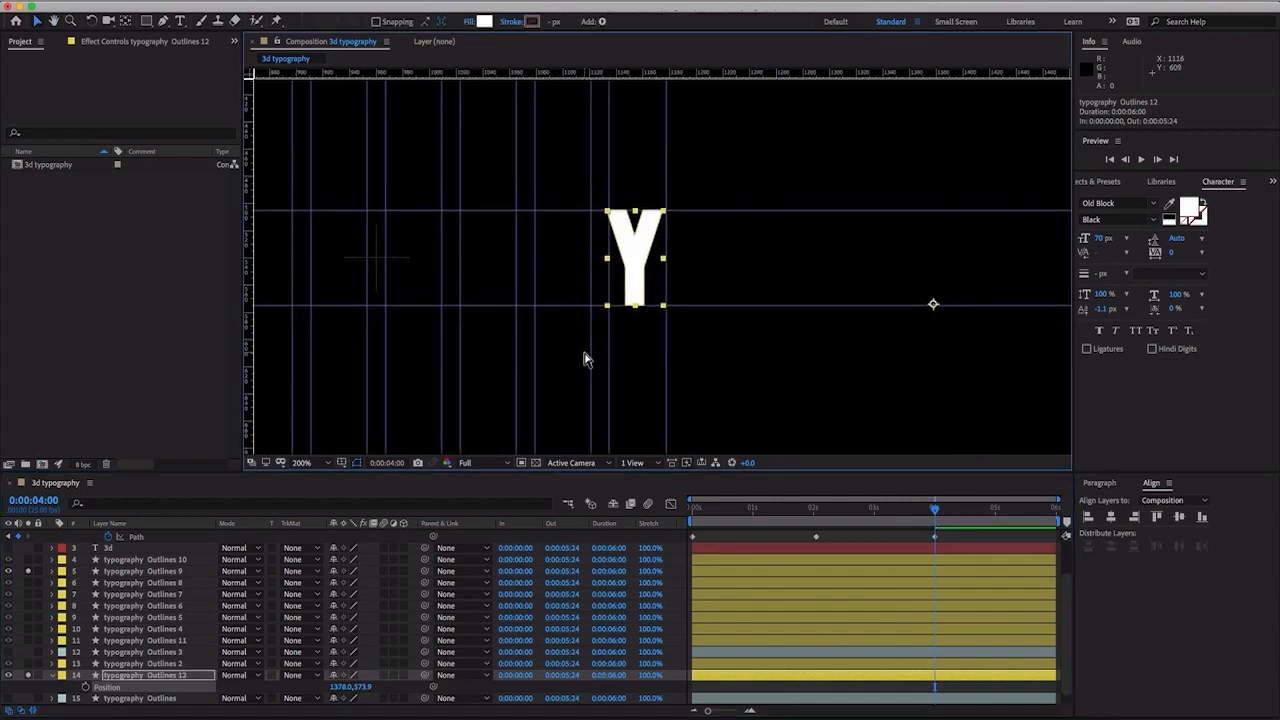
pyautogui.press('.')
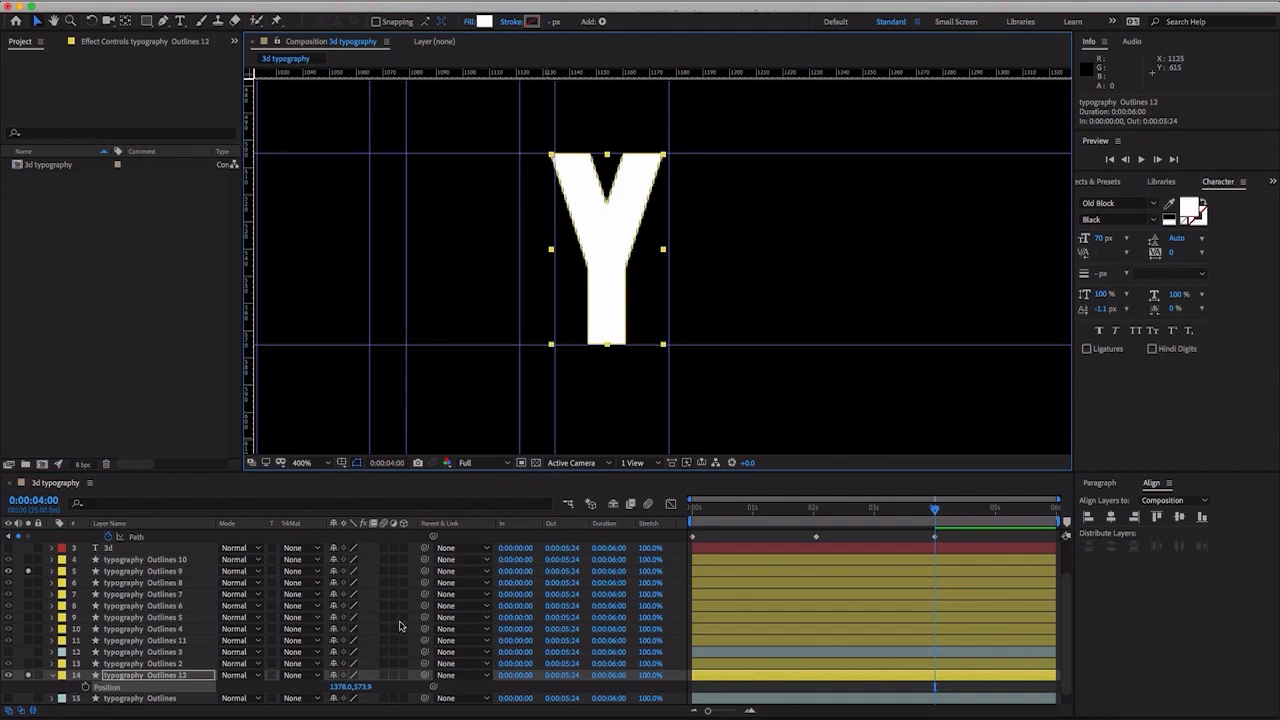
pyautogui.moveTo(344, 681); pyautogui.dragTo(316, 694)
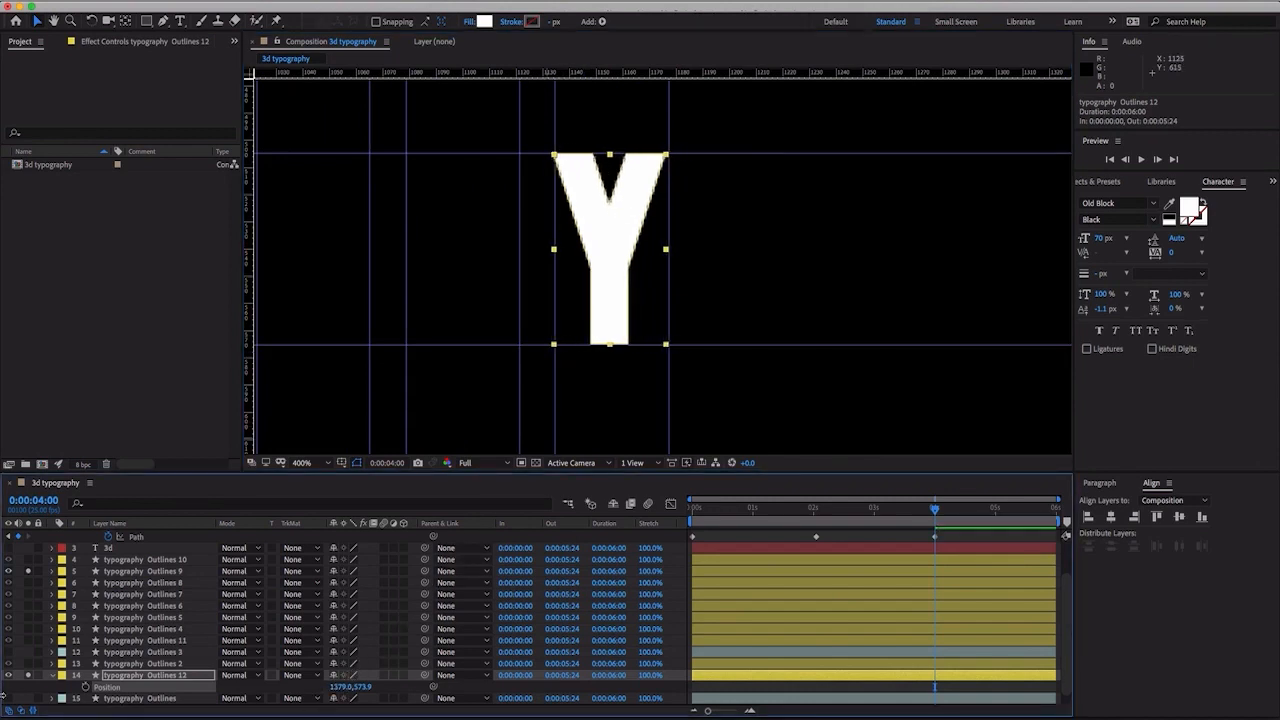
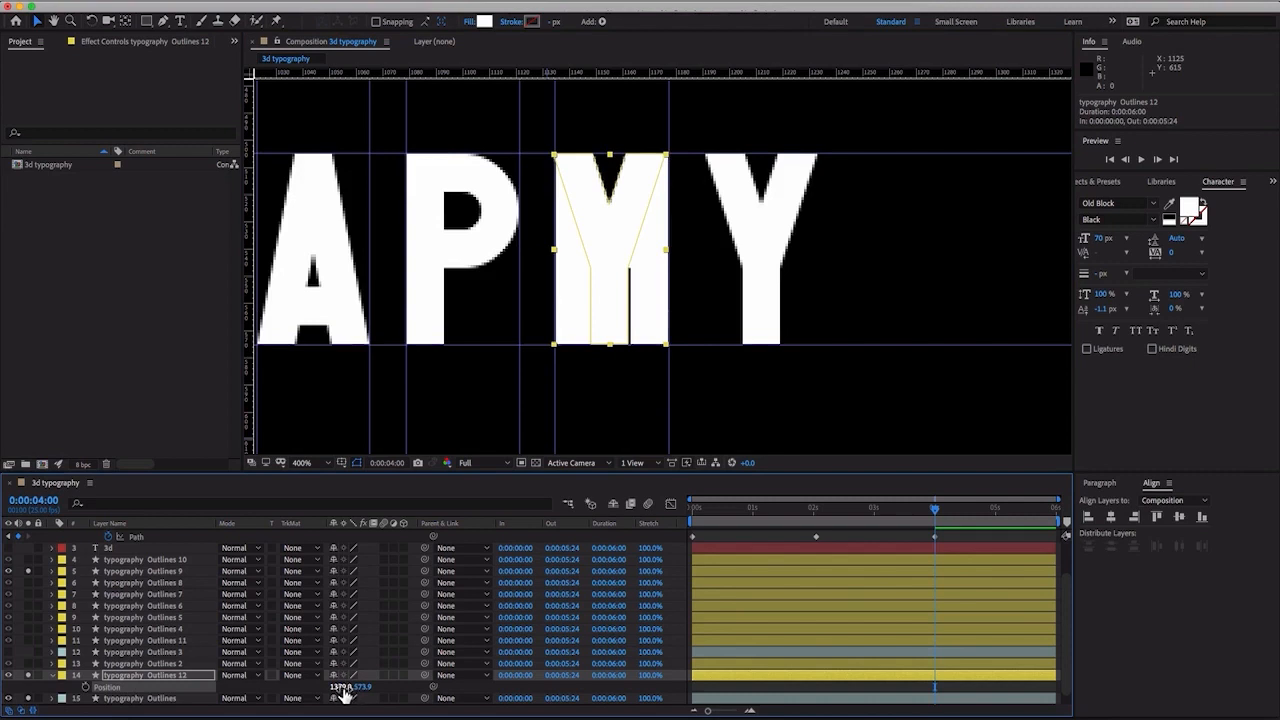
# - Set the duplicated Y layer's X position to 1436 to place it after the H, and collapse its properties
pyautogui.moveTo(337, 688); pyautogui.dragTo(379, 688)
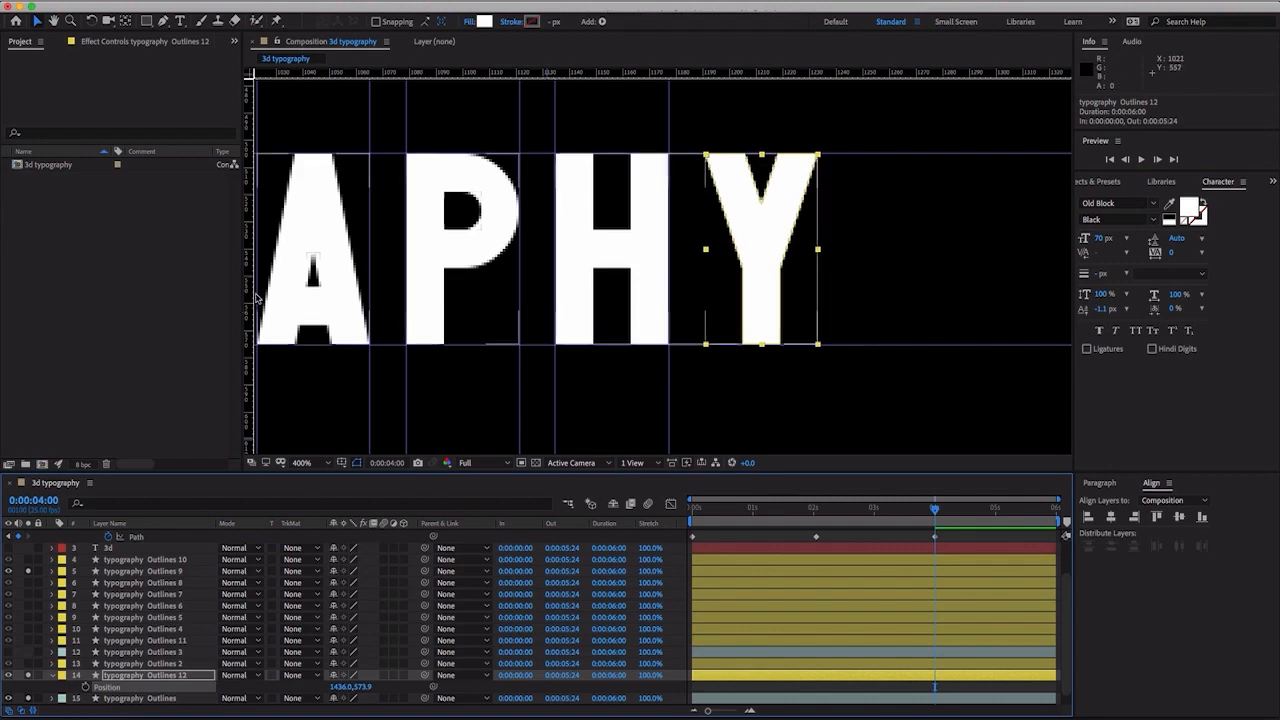
pyautogui.click(53, 676)
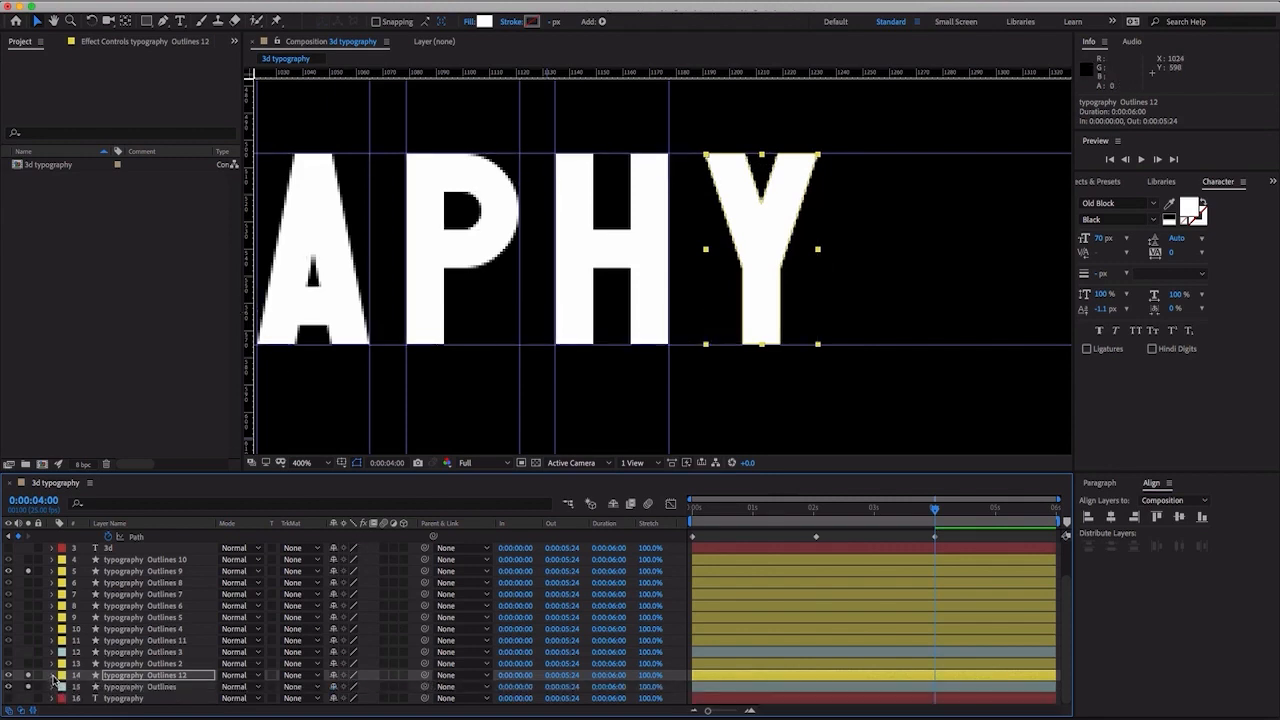
# - Expand the duplicated Y layer's Contents down to its y group and select Stroke 1 inside it
pyautogui.click(53, 678)
pyautogui.click(108, 677)
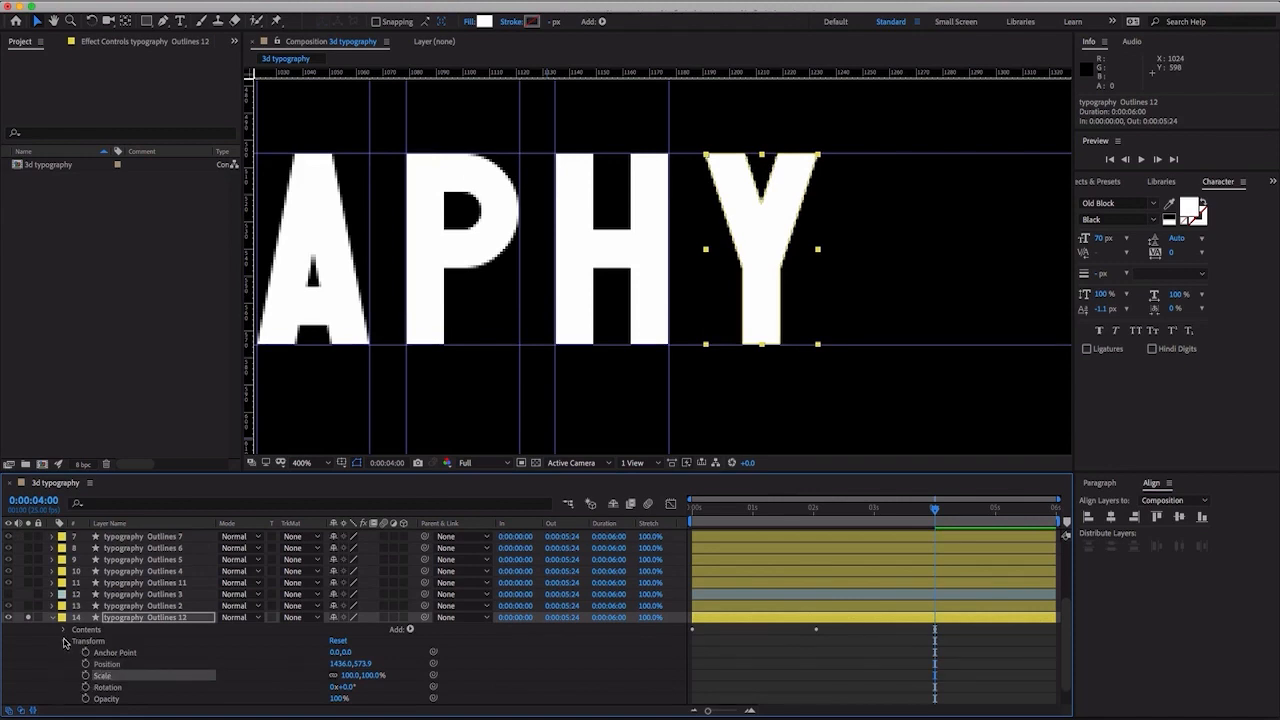
pyautogui.click(64, 630)
pyautogui.click(97, 651)
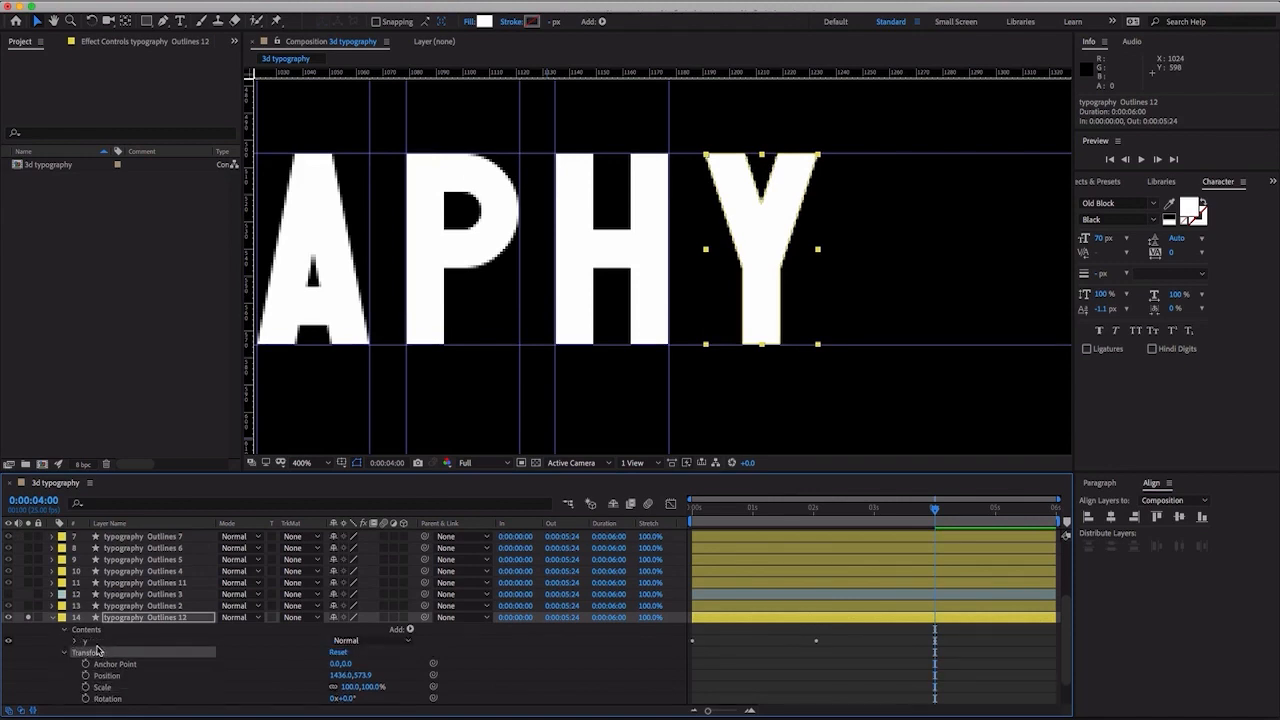
pyautogui.click(76, 642)
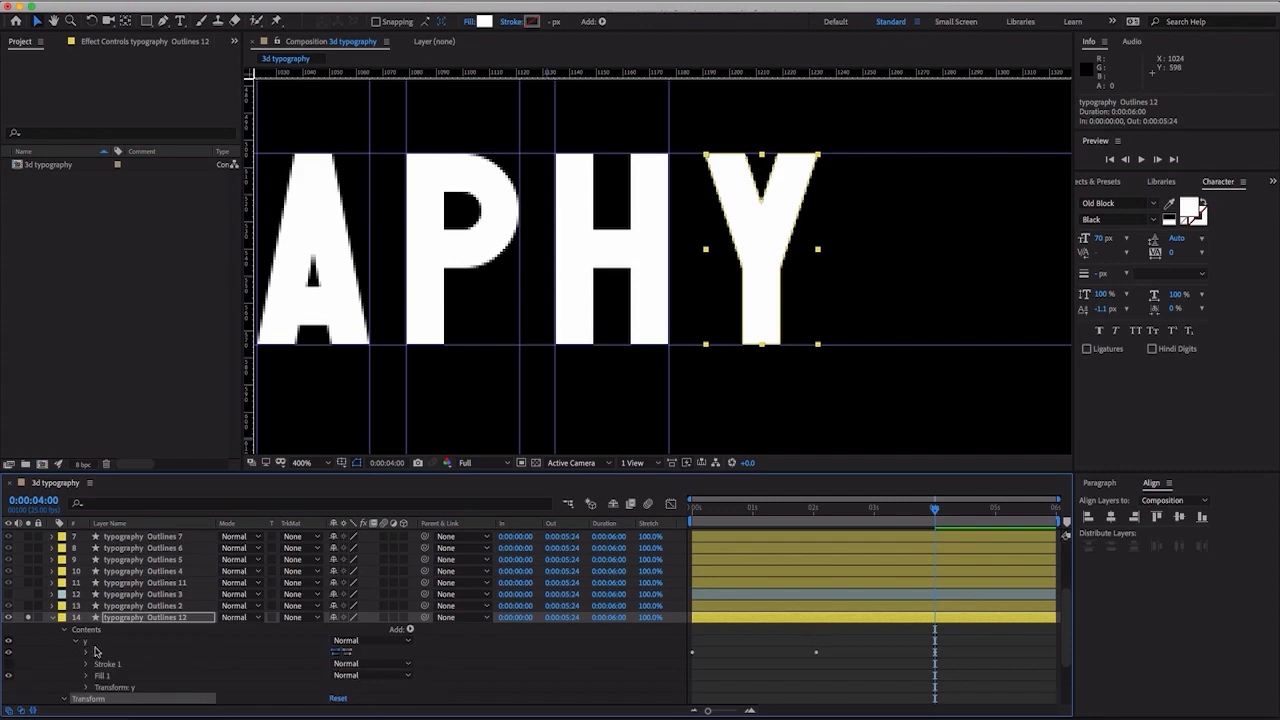
pyautogui.click(103, 656)
pyautogui.click(105, 666)
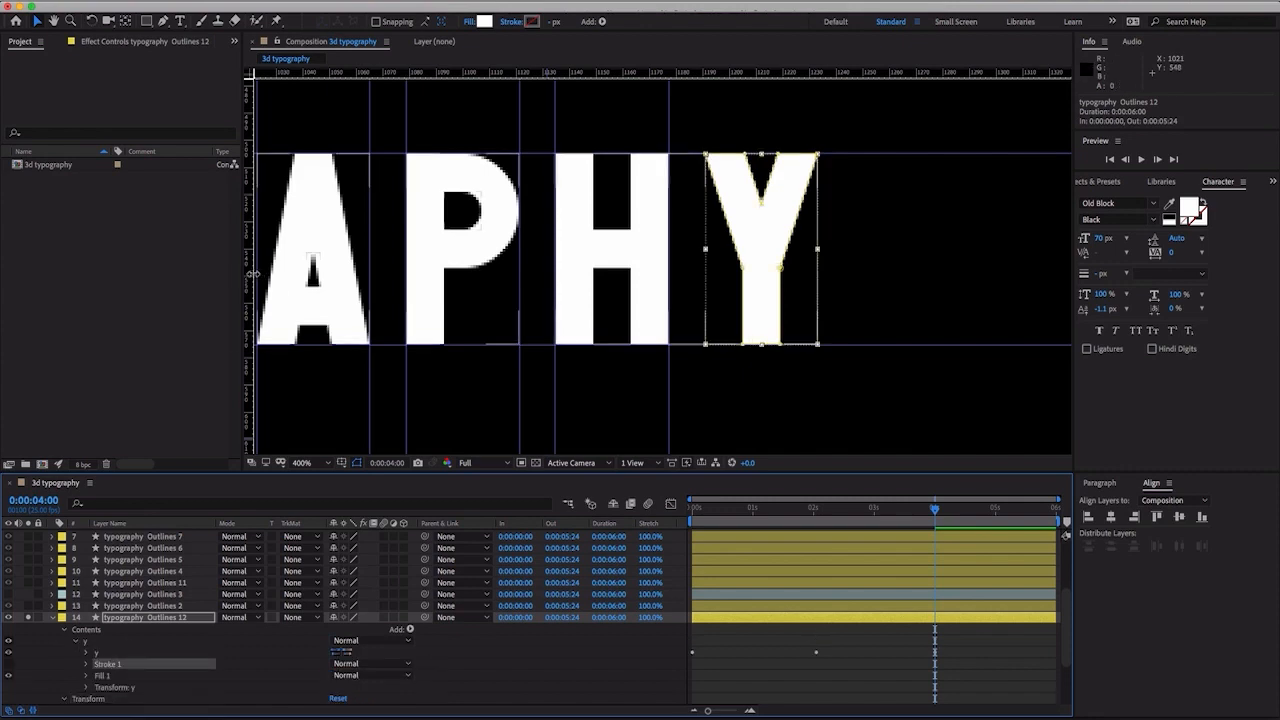
# - Add vertical guides at the left and right edges of the final Y, the right one at 1233
pyautogui.moveTo(254, 273); pyautogui.dragTo(708, 292)
pyautogui.moveTo(250, 283); pyautogui.dragTo(819, 314)
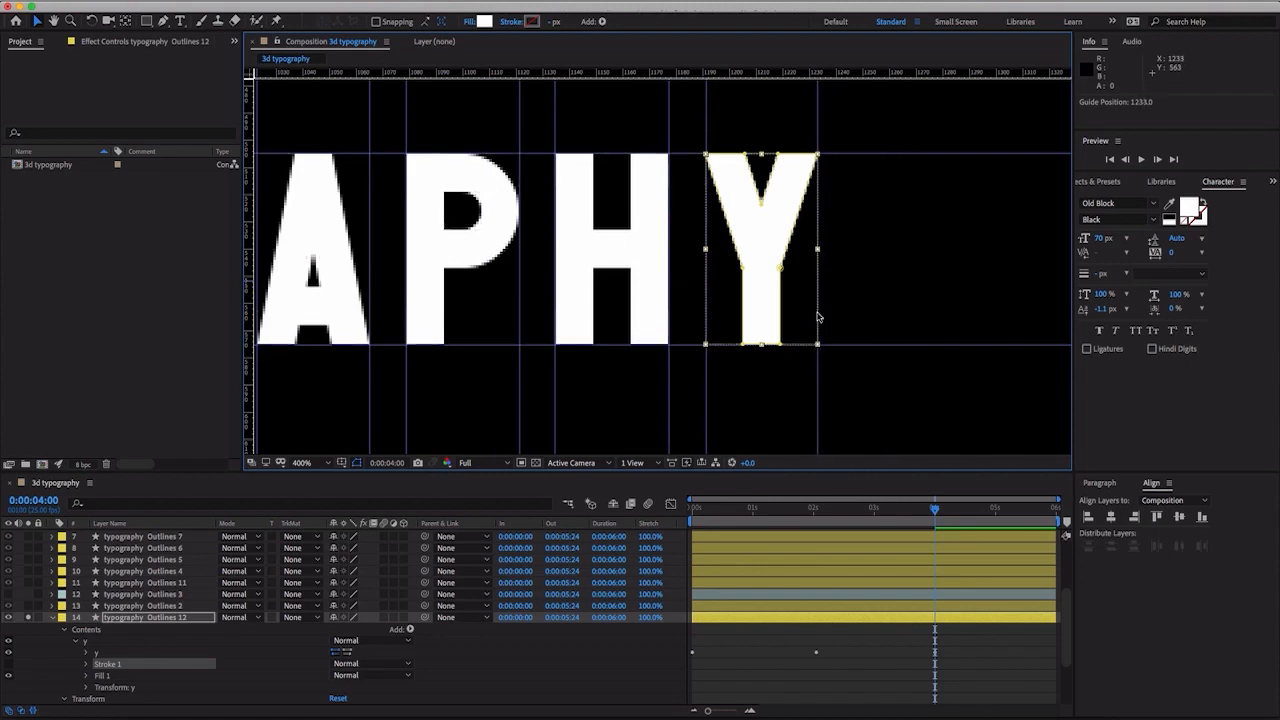
pyautogui.press(',')
pyautogui.press(',')
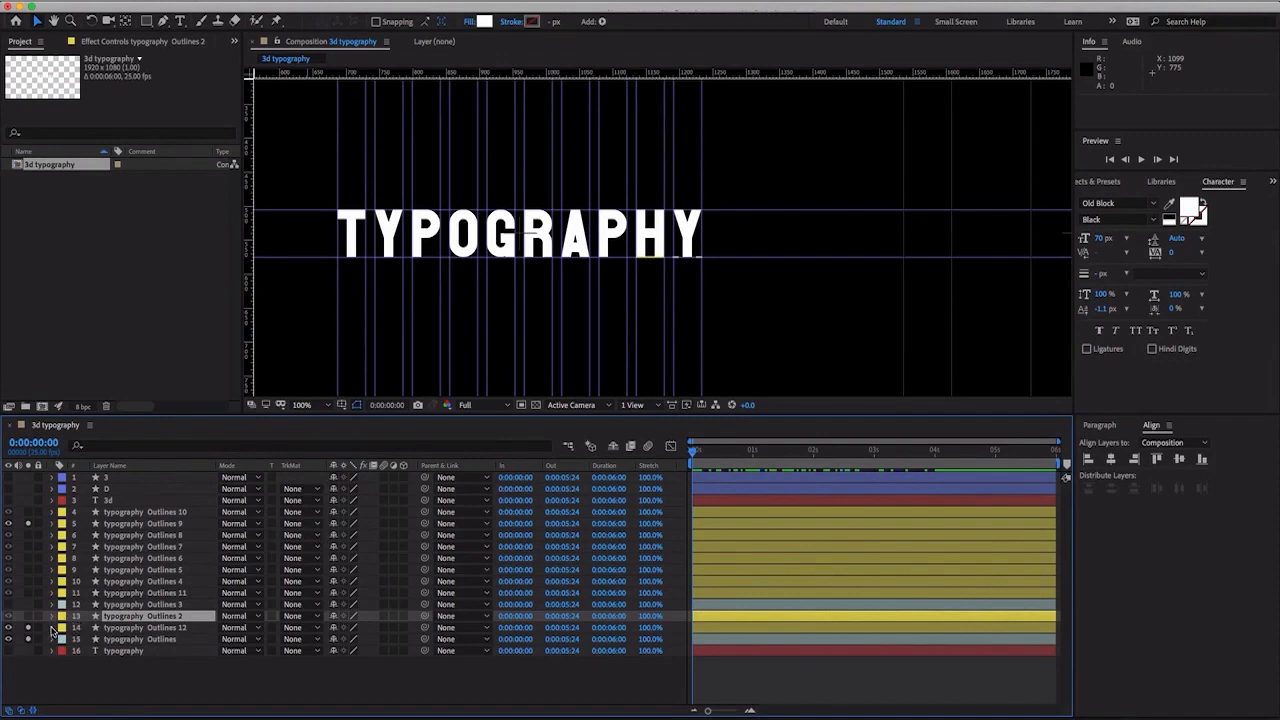
# - Turn off solo for all layers and move typography Outlines 3 and typography Outlines below the typography text layer
pyautogui.moveTo(28, 639); pyautogui.dragTo(24, 514)
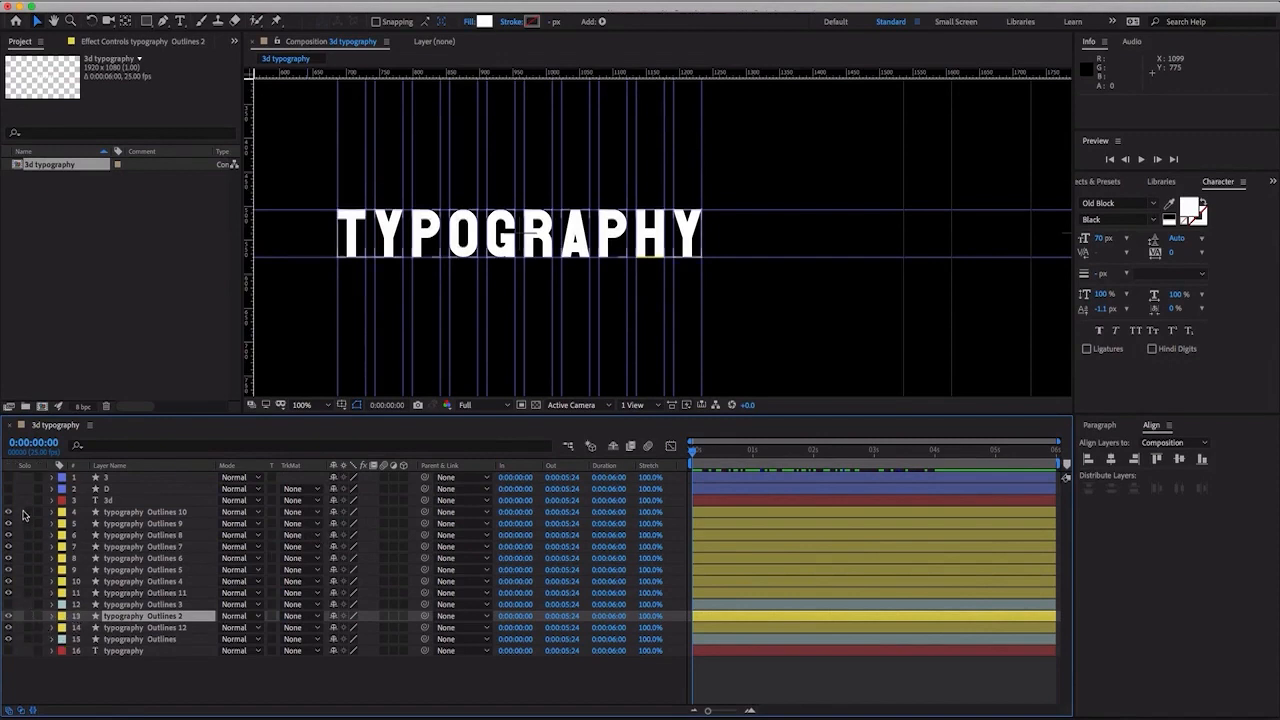
pyautogui.click(140, 606)
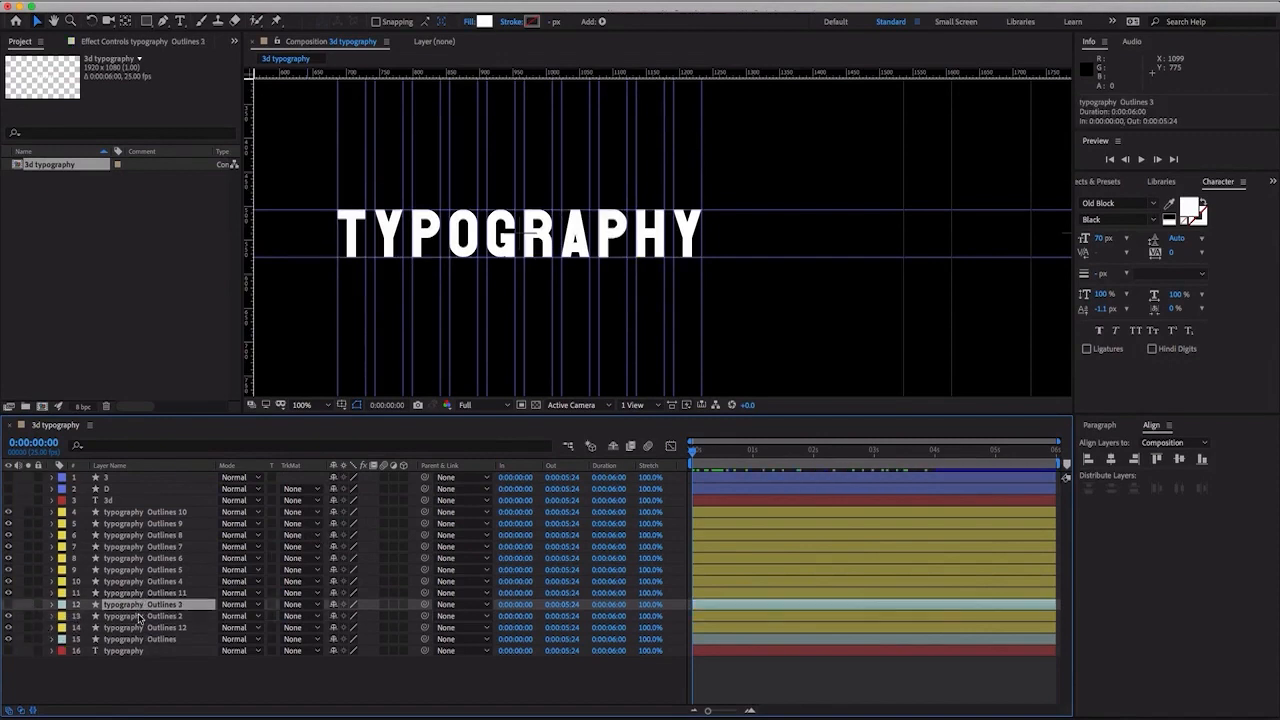
pyautogui.keyDown('super'); pyautogui.click(140, 639); pyautogui.keyUp('super')
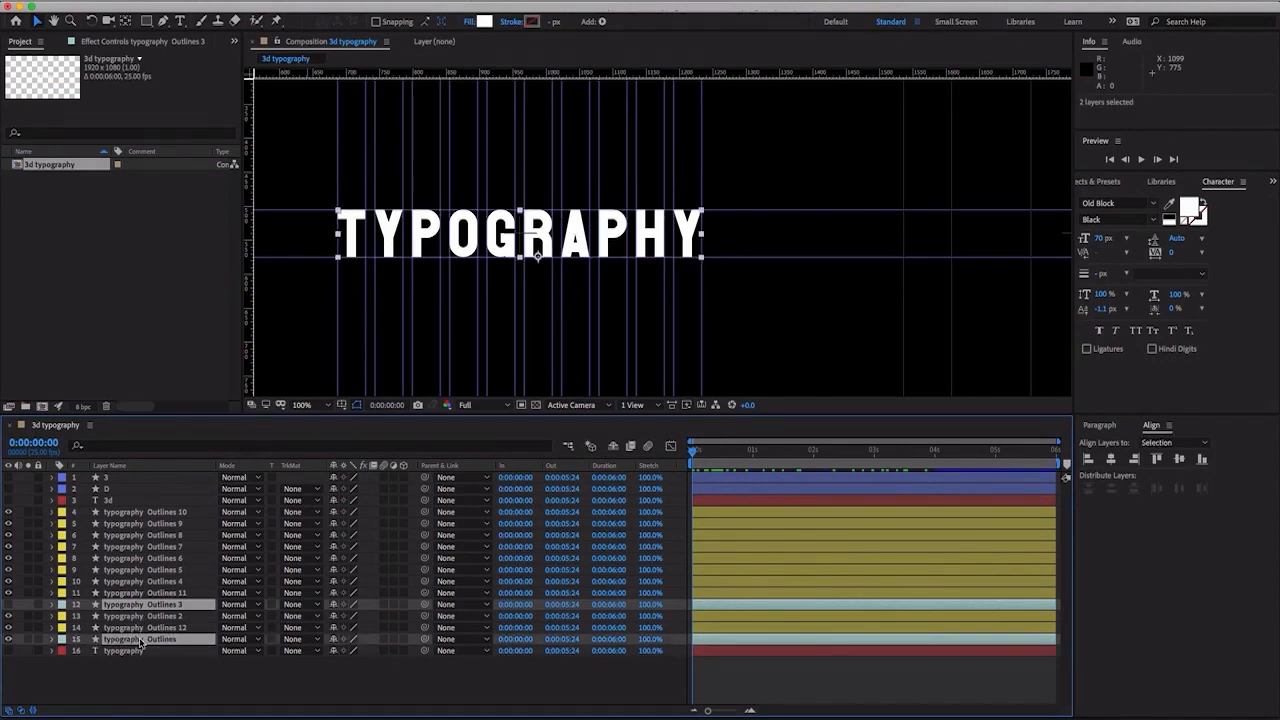
pyautogui.moveTo(138, 646); pyautogui.dragTo(129, 658)
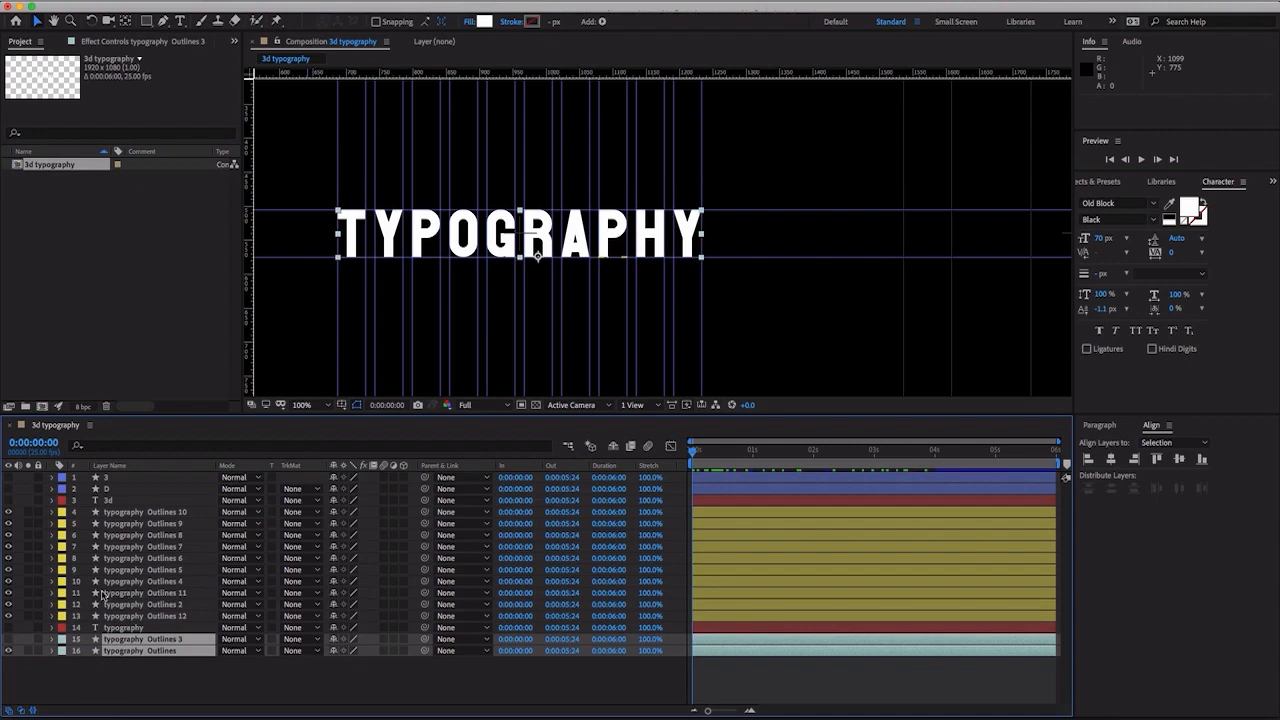
# - Hide the typography Outlines layer and move the 3d text layer directly above the typography text layer
pyautogui.click(10, 651)
pyautogui.click(55, 668)
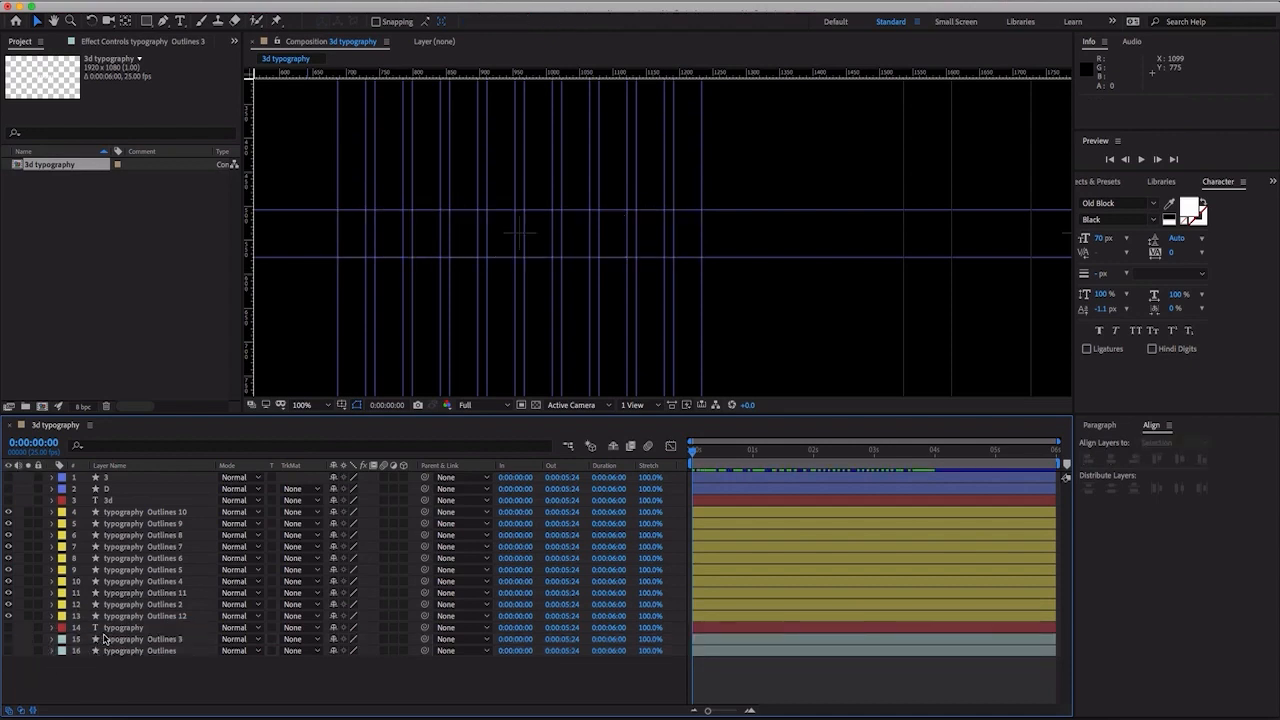
pyautogui.click(122, 628)
pyautogui.keyDown('shift'); pyautogui.click(110, 651); pyautogui.keyUp('shift')
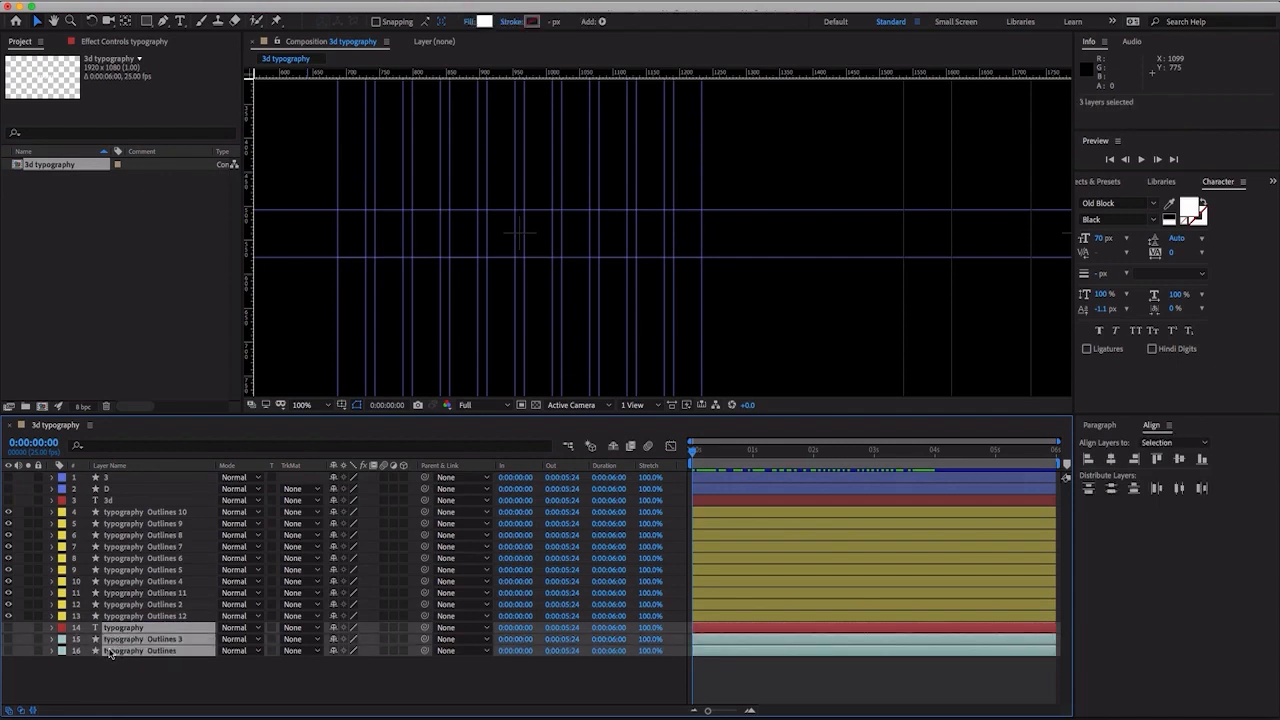
pyautogui.click(93, 671)
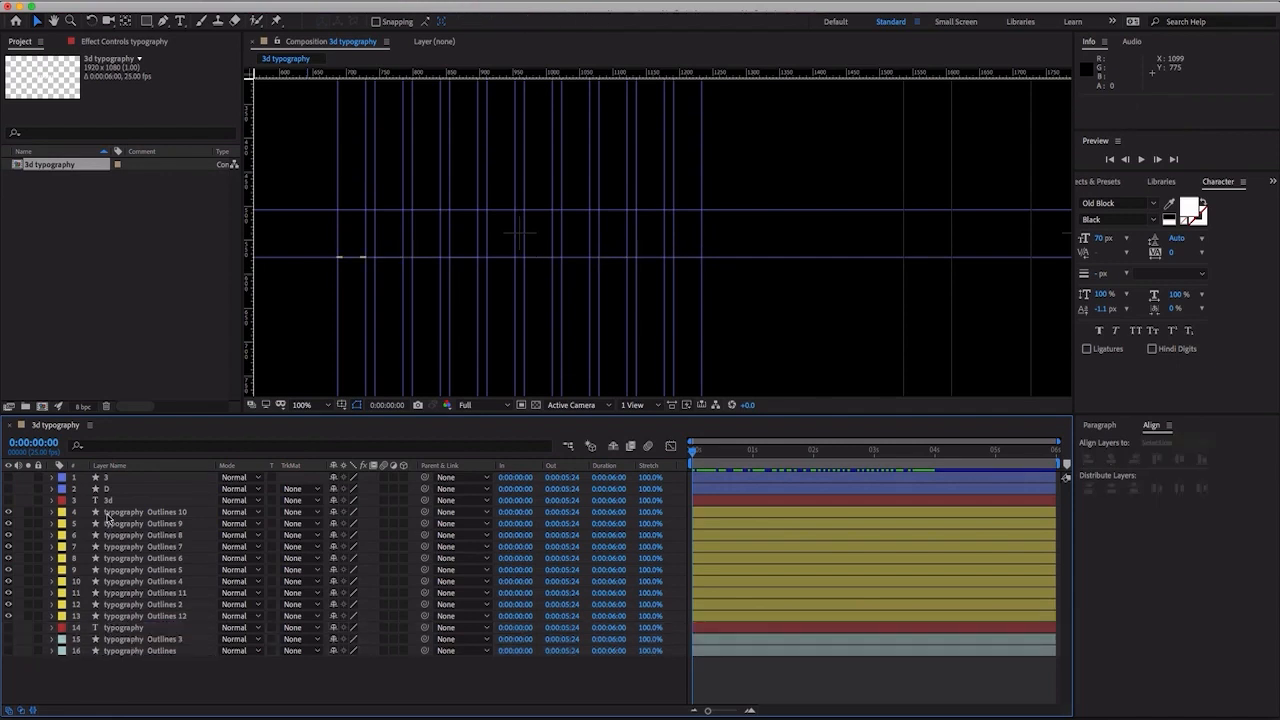
pyautogui.moveTo(108, 503); pyautogui.dragTo(134, 620)
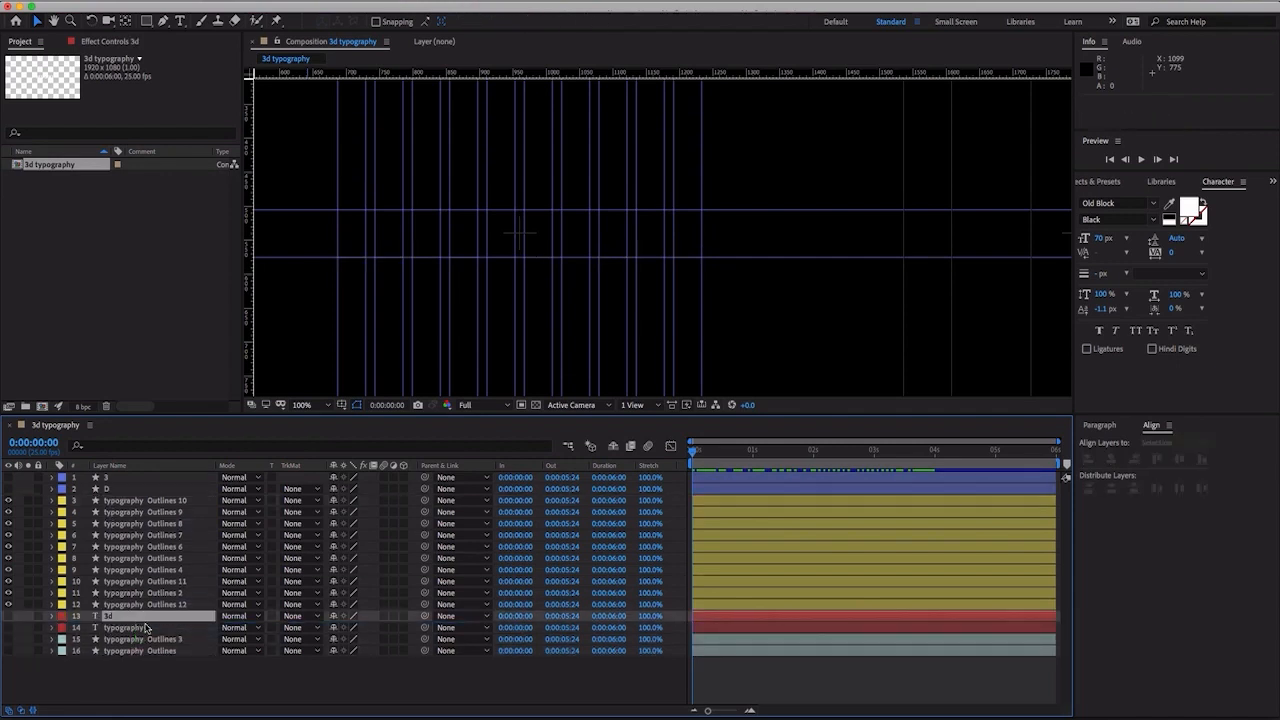
# - Make the 3 and D layers visible and scrub the combined letter animation to 0:00:03:03
pyautogui.click(10, 482)
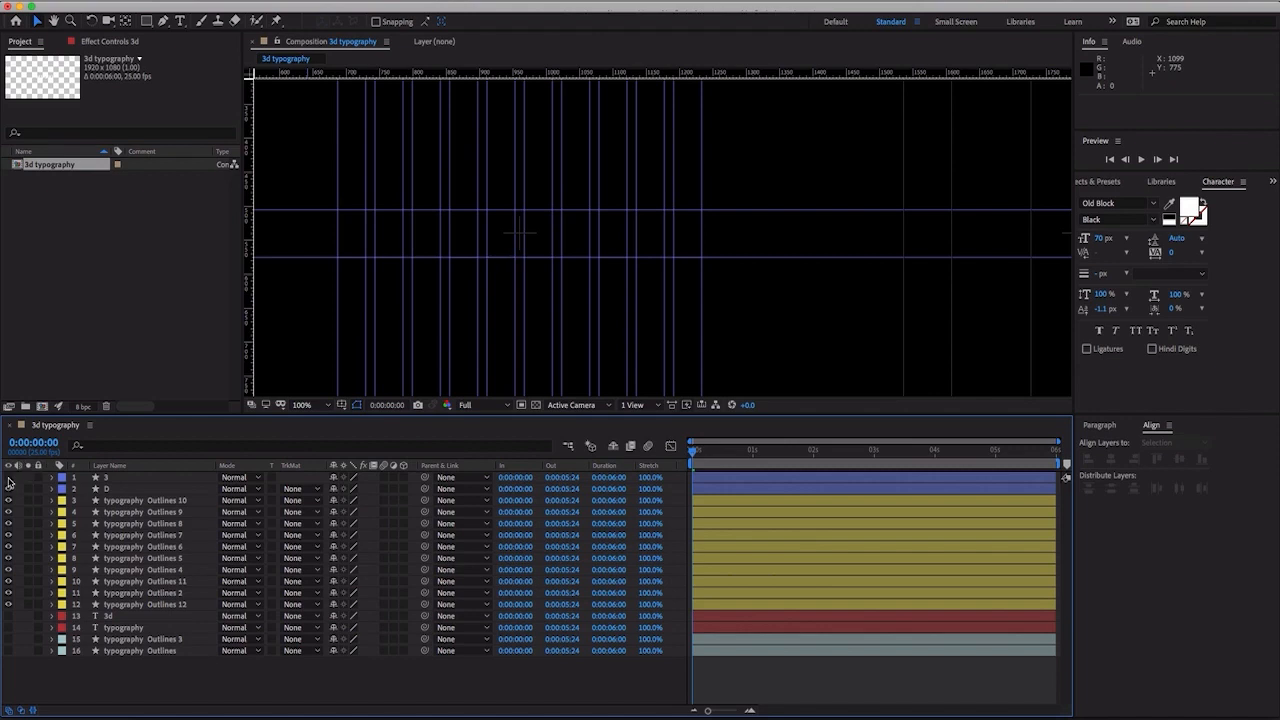
pyautogui.moveTo(9, 479); pyautogui.dragTo(9, 489)
pyautogui.moveTo(843, 459); pyautogui.dragTo(881, 455)
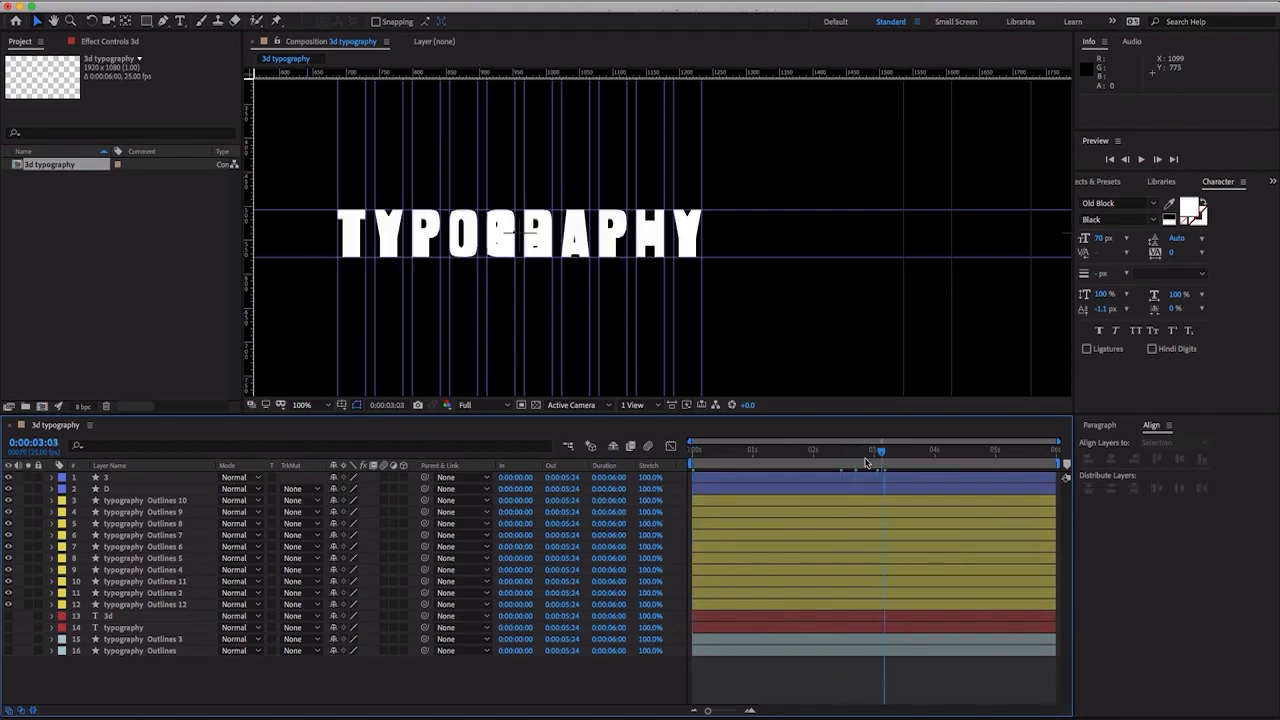
# - Reveal the Path keyframes of all twelve letter layers, from layer 3 through typography Outlines 12
pyautogui.click(168, 604)
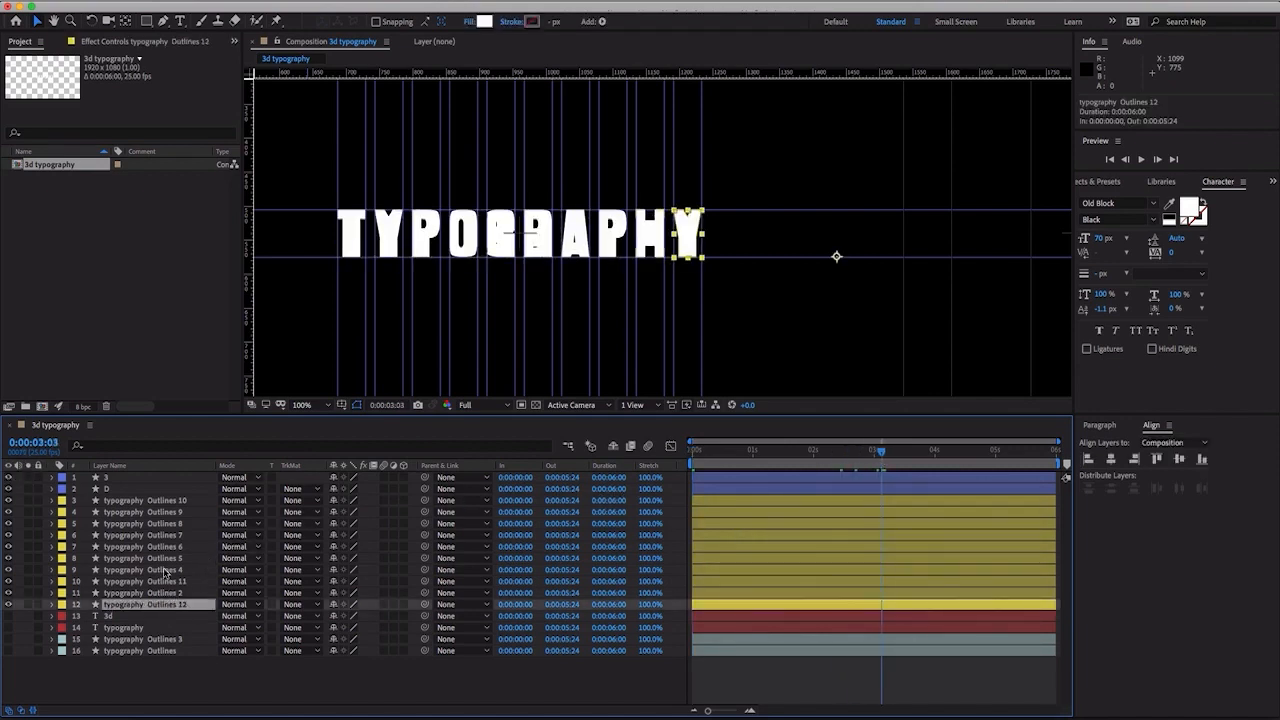
pyautogui.keyDown('shift'); pyautogui.click(136, 488); pyautogui.keyUp('shift')
pyautogui.keyDown('shift'); pyautogui.click(136, 481); pyautogui.keyUp('shift')
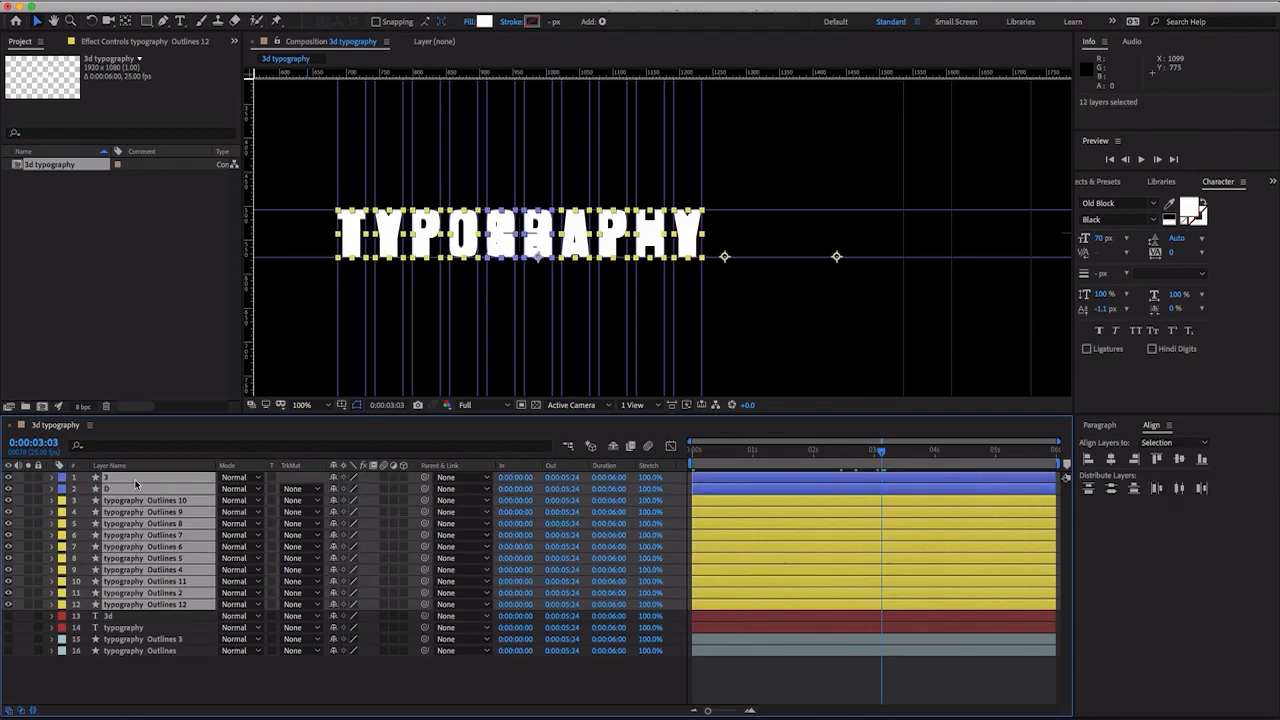
pyautogui.press('u')
pyautogui.scroll(-5, 450, 560)
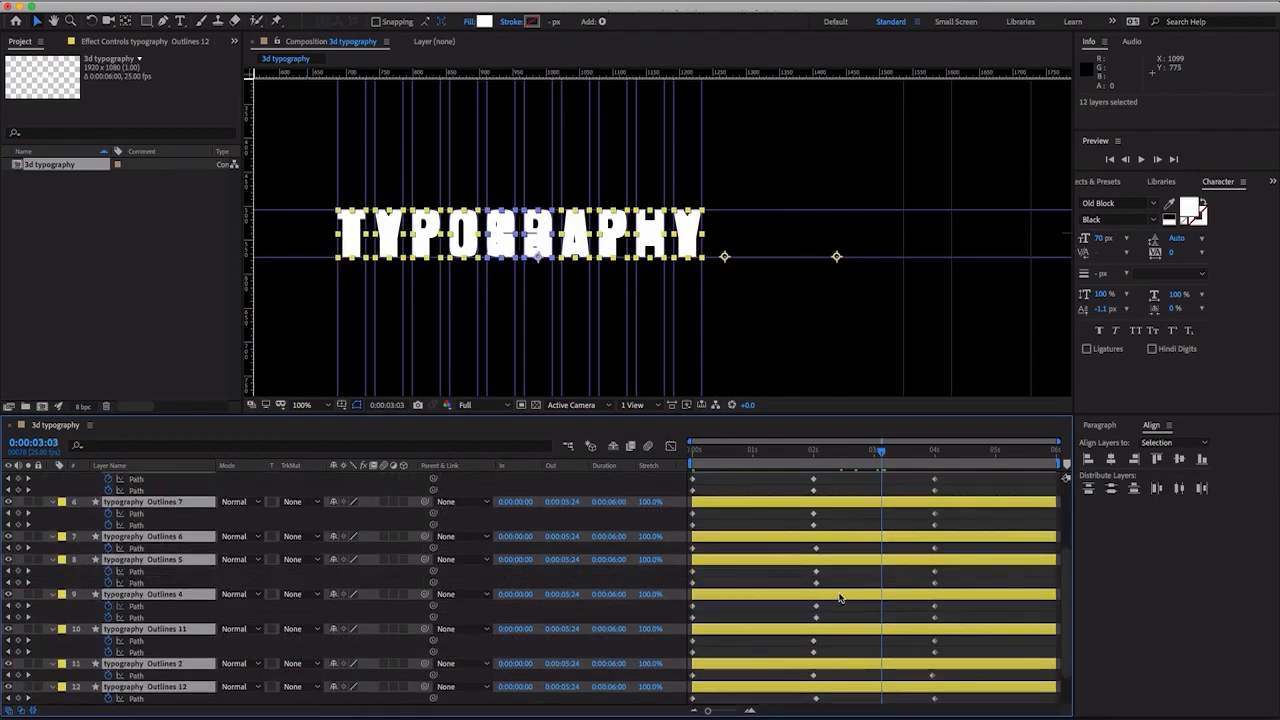
pyautogui.scroll(-3, 845, 525)
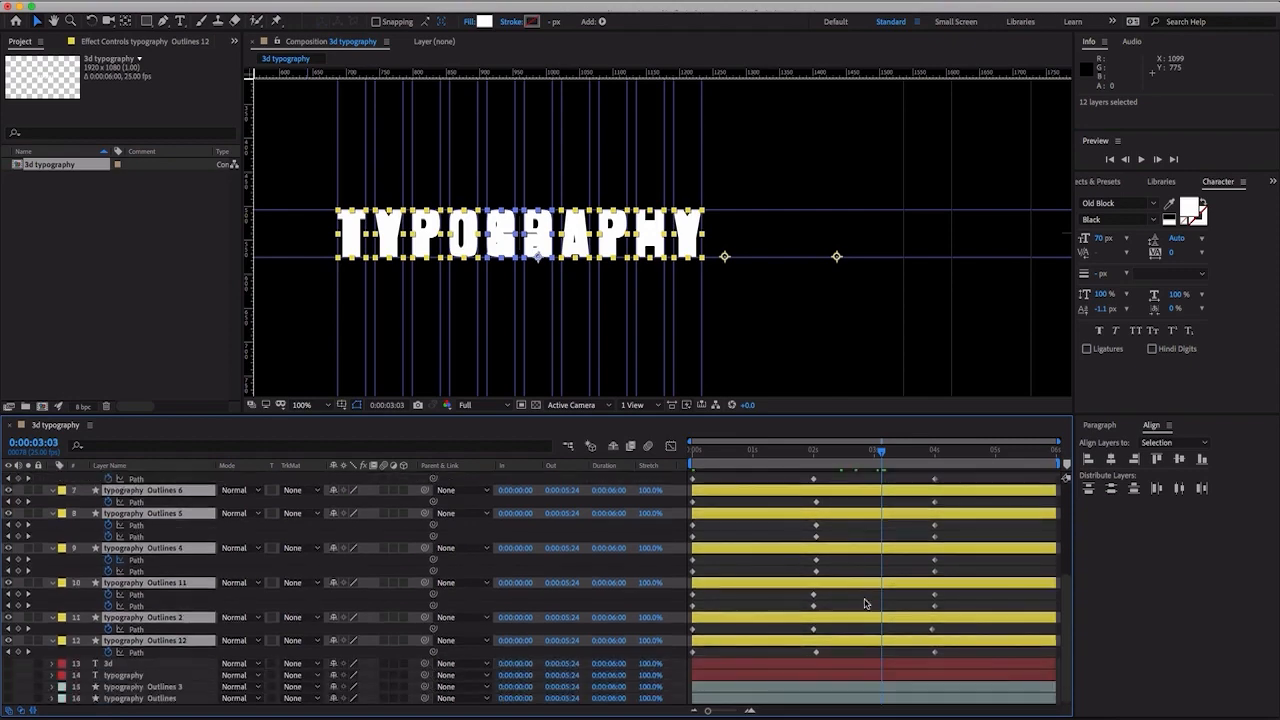
pyautogui.scroll(6, 867, 604)
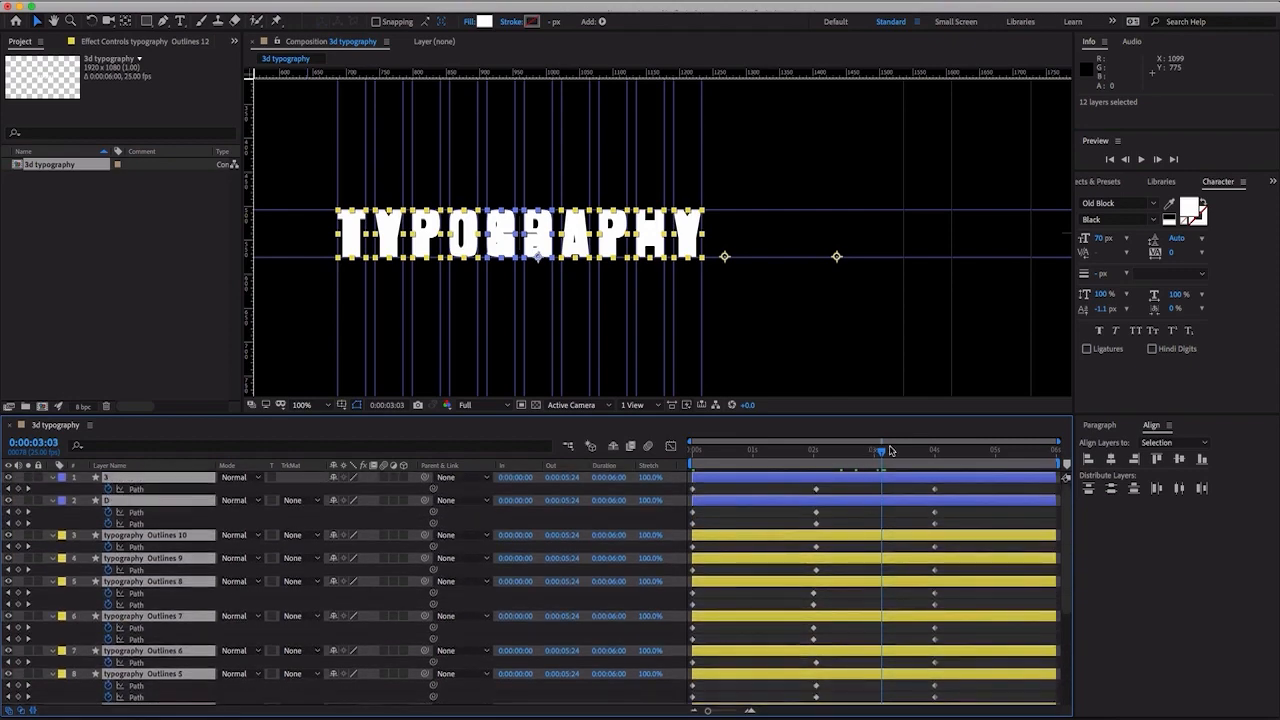
# - Move the middle Path keyframes of all twelve letter layers to about 0:00:00:10
pyautogui.moveTo(878, 453); pyautogui.dragTo(503, 447)
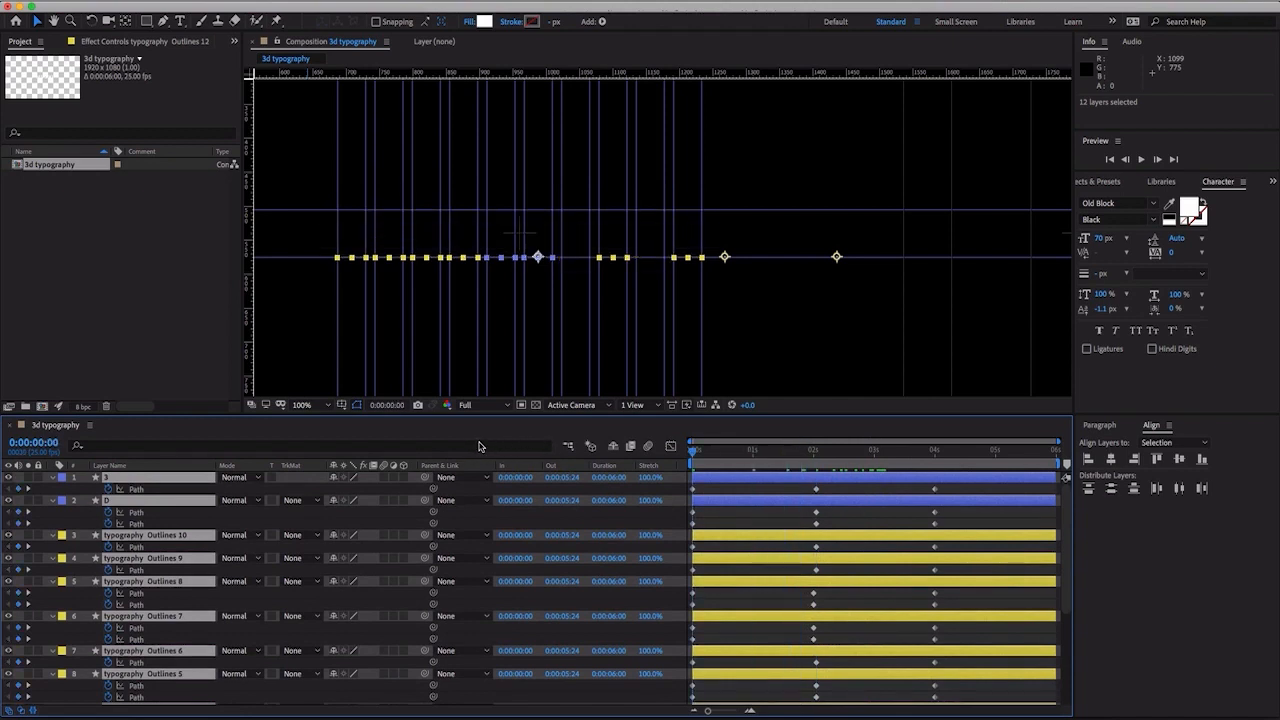
pyautogui.press('space')
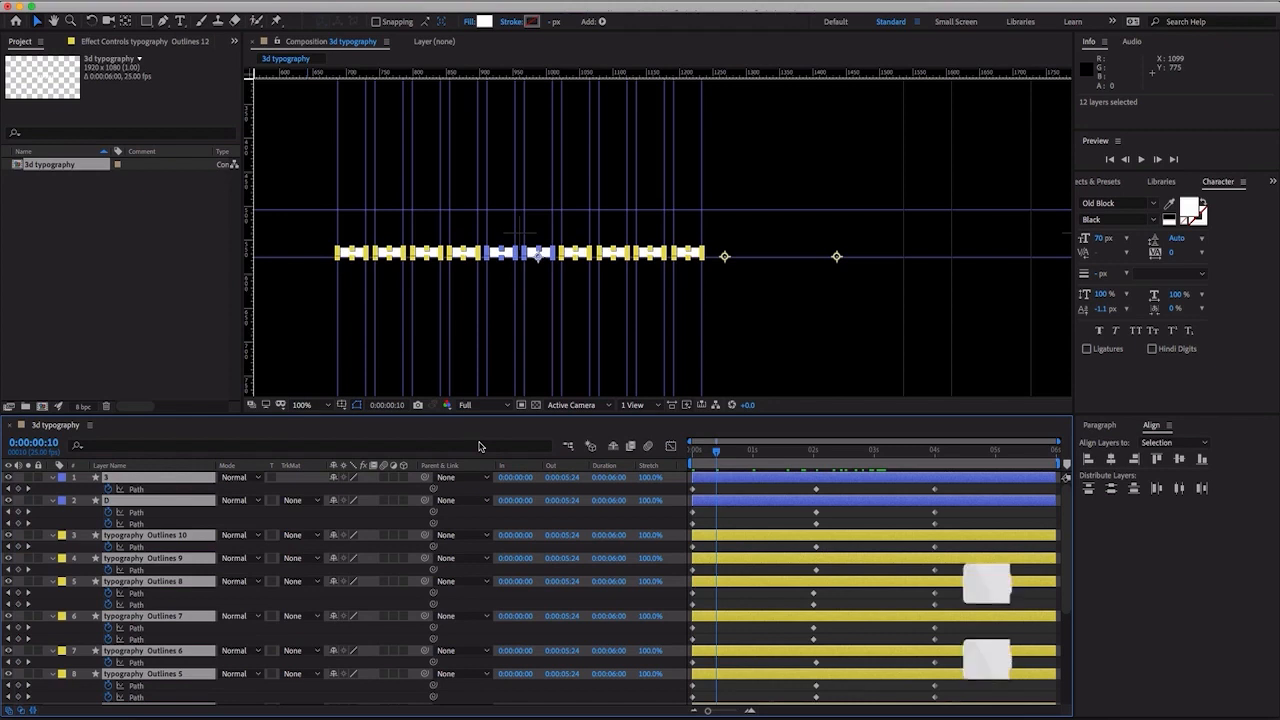
pyautogui.click(799, 492)
pyautogui.moveTo(820, 540); pyautogui.dragTo(843, 655)
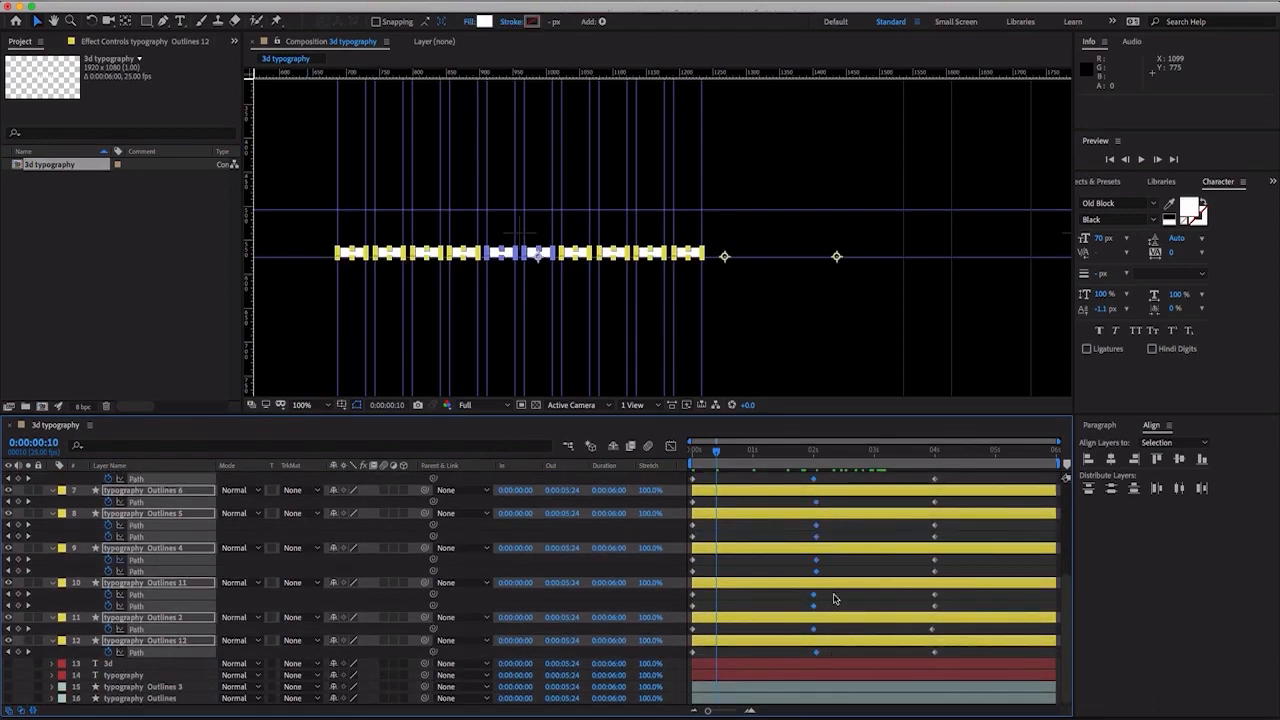
pyautogui.moveTo(814, 607); pyautogui.dragTo(727, 611)
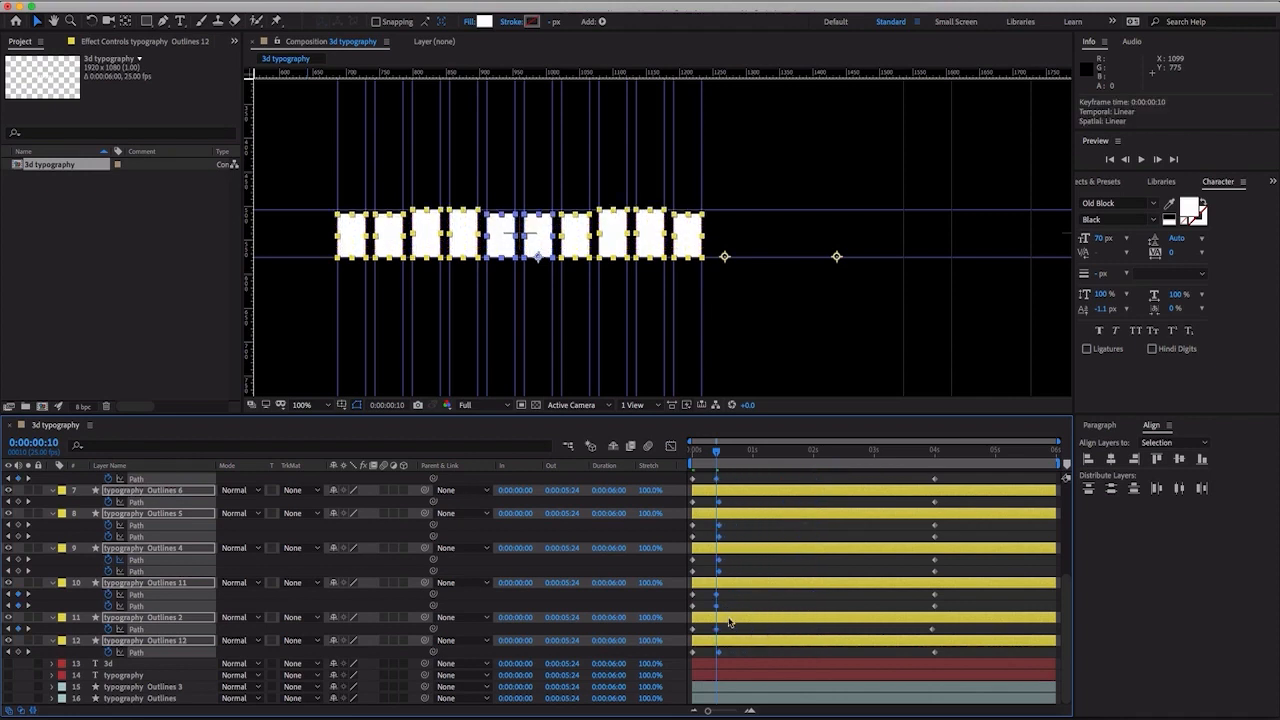
# - Align the second Path keyframes of typography Outlines 6, 5, 4 and 12 to 0:00:00:10
pyautogui.click(724, 648)
pyautogui.click(718, 653)
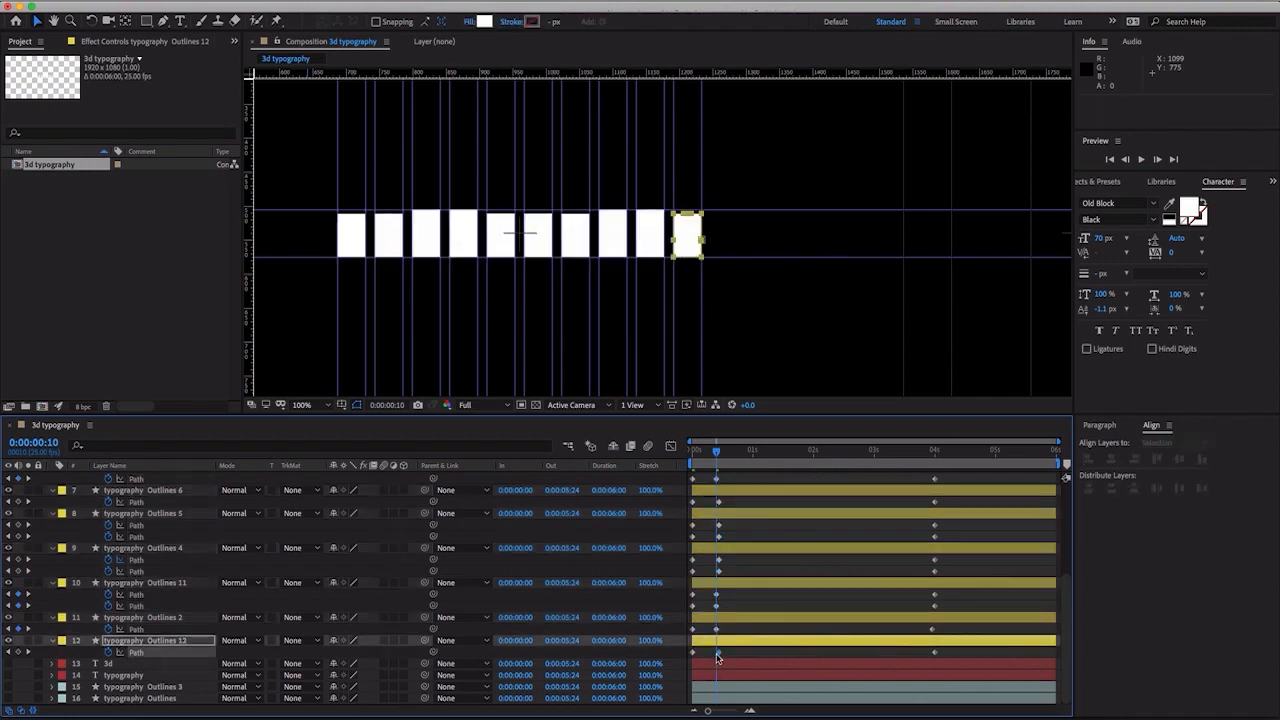
pyautogui.moveTo(718, 657); pyautogui.dragTo(718, 657)
pyautogui.press('=')
pyautogui.press('=')
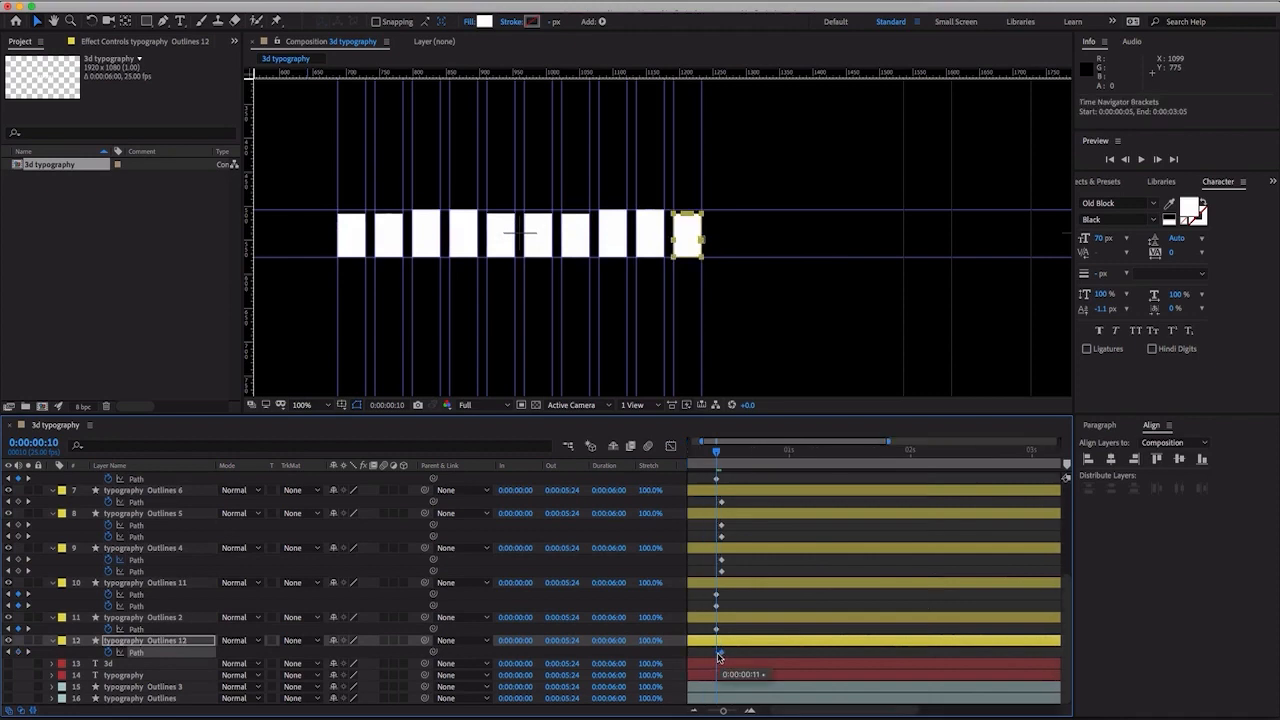
pyautogui.press('=')
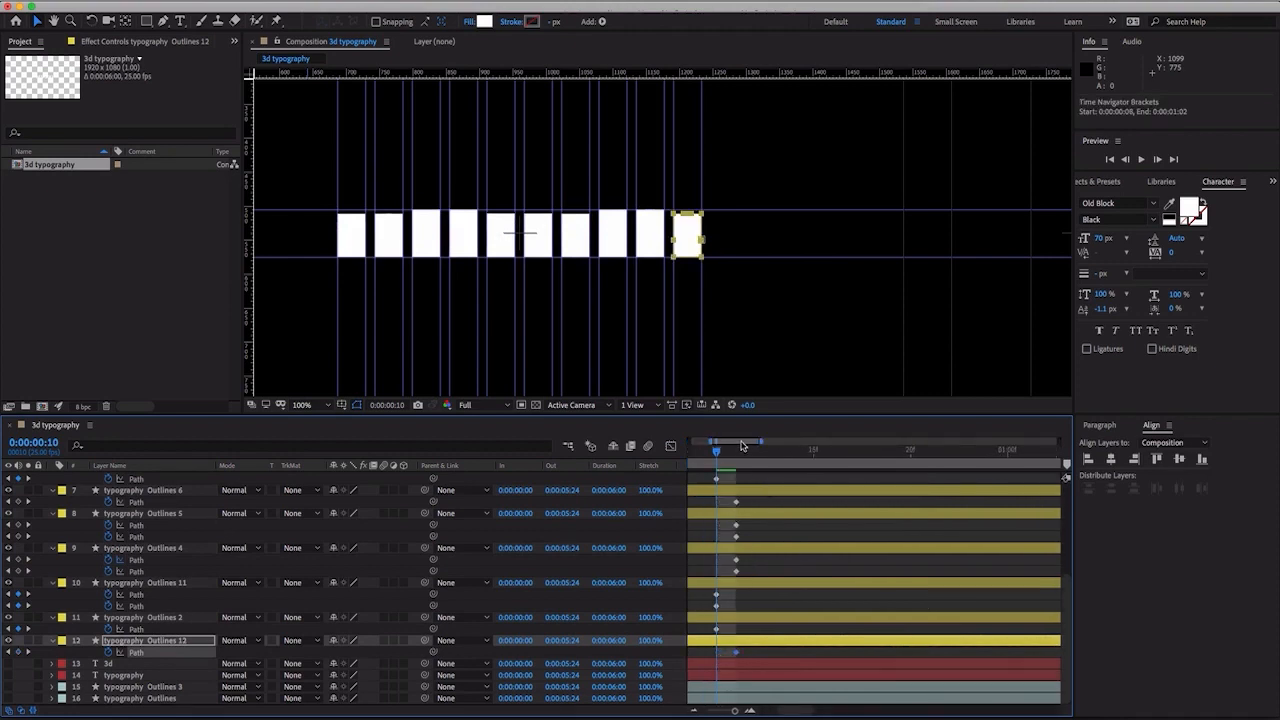
pyautogui.moveTo(714, 443); pyautogui.dragTo(690, 442)
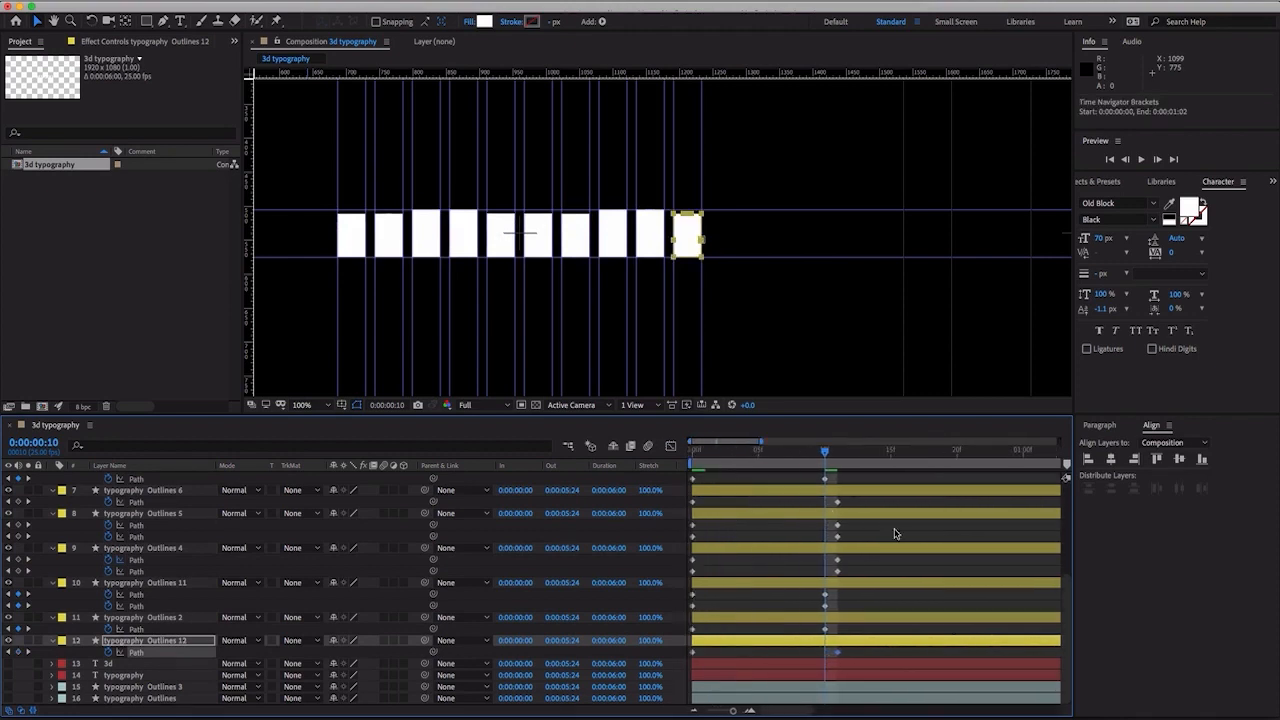
pyautogui.moveTo(867, 503); pyautogui.dragTo(830, 659)
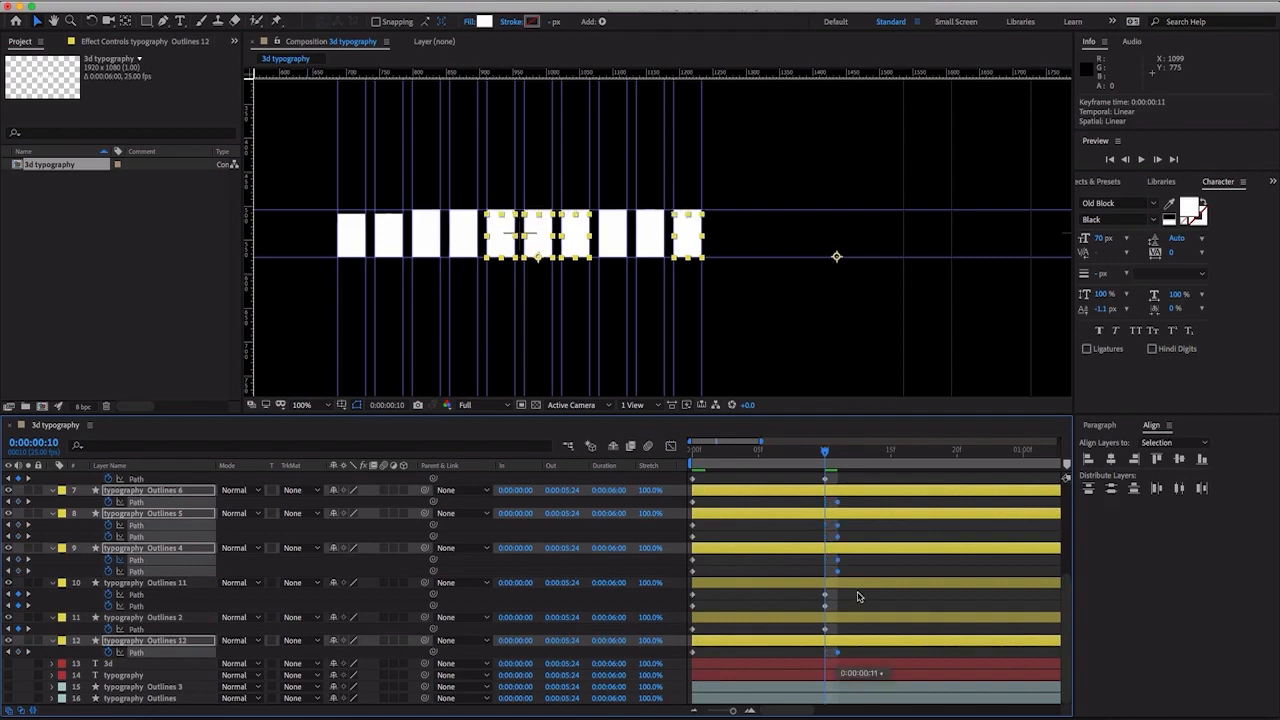
pyautogui.moveTo(839, 565); pyautogui.dragTo(832, 566)
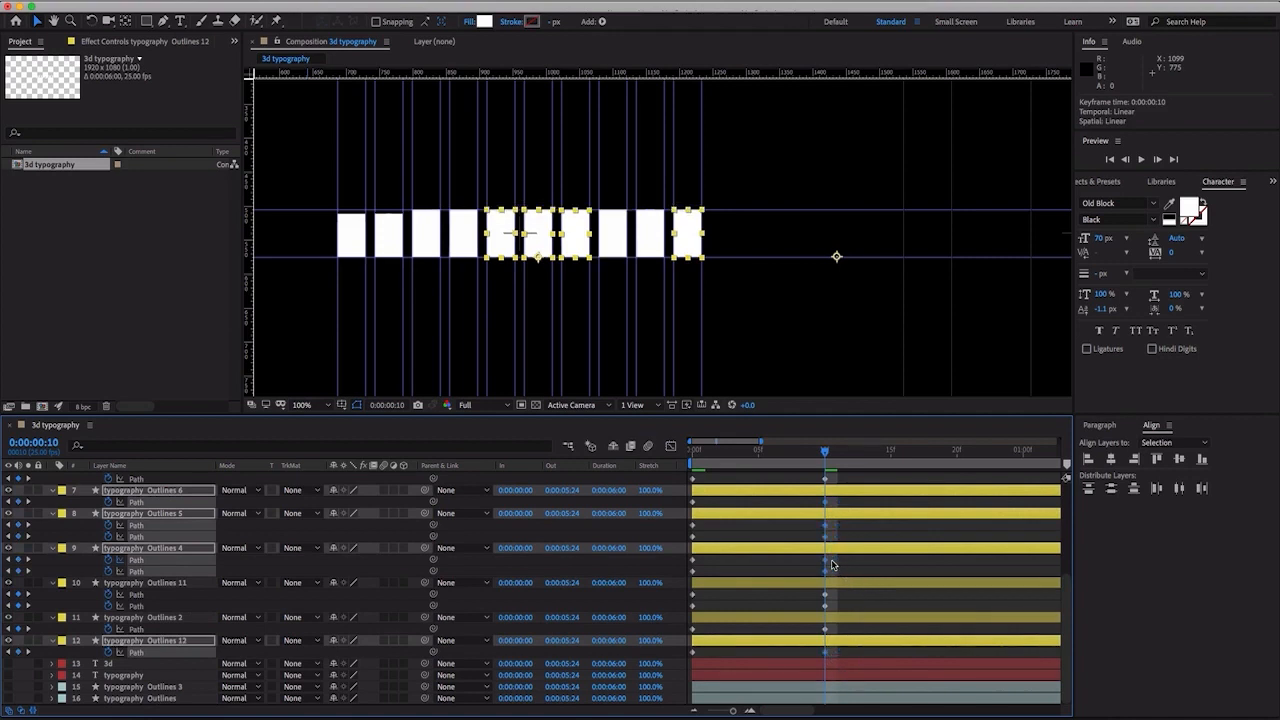
# - Align the second Path keyframes of layers 3, D, typography Outlines 10 and Outlines 9 to 0:00:00:10
pyautogui.scroll(5, 843, 555)
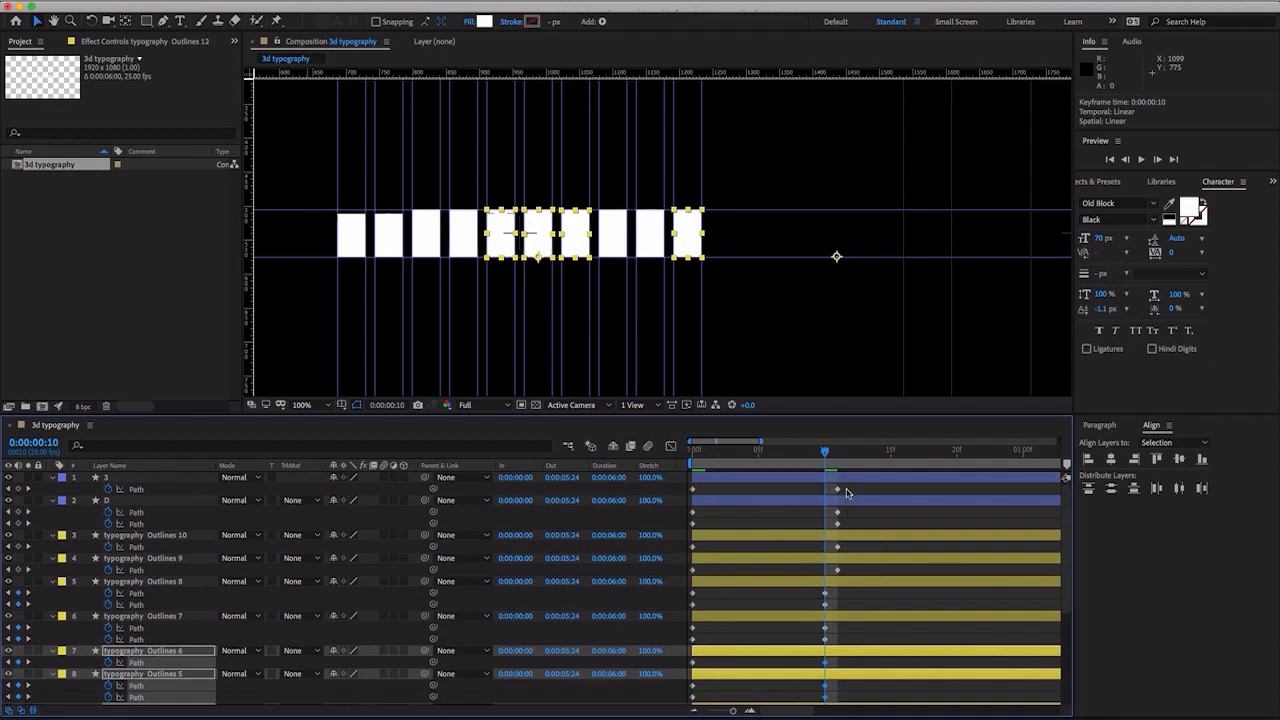
pyautogui.moveTo(846, 489); pyautogui.dragTo(832, 567)
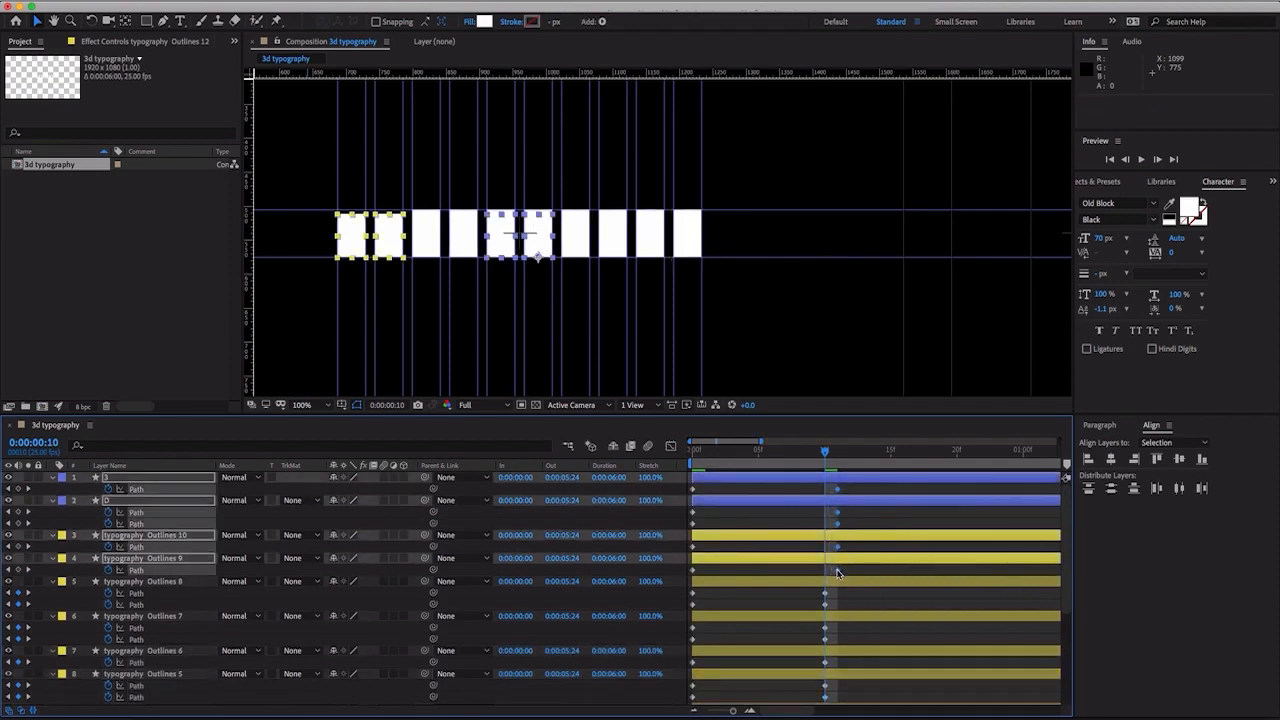
pyautogui.moveTo(838, 573); pyautogui.dragTo(831, 569)
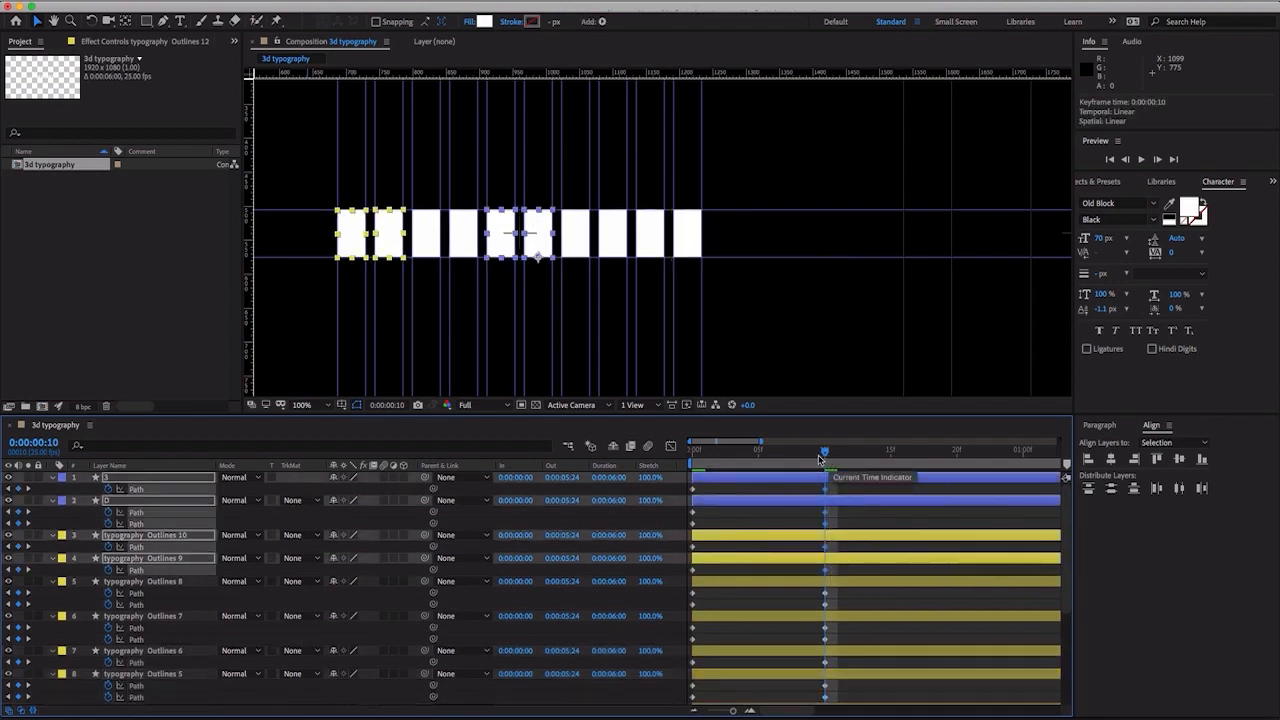
pyautogui.moveTo(820, 458)
pyautogui.mouseDown()
pyautogui.moveTo(665, 458)
pyautogui.moveTo(822, 478)
pyautogui.mouseUp()
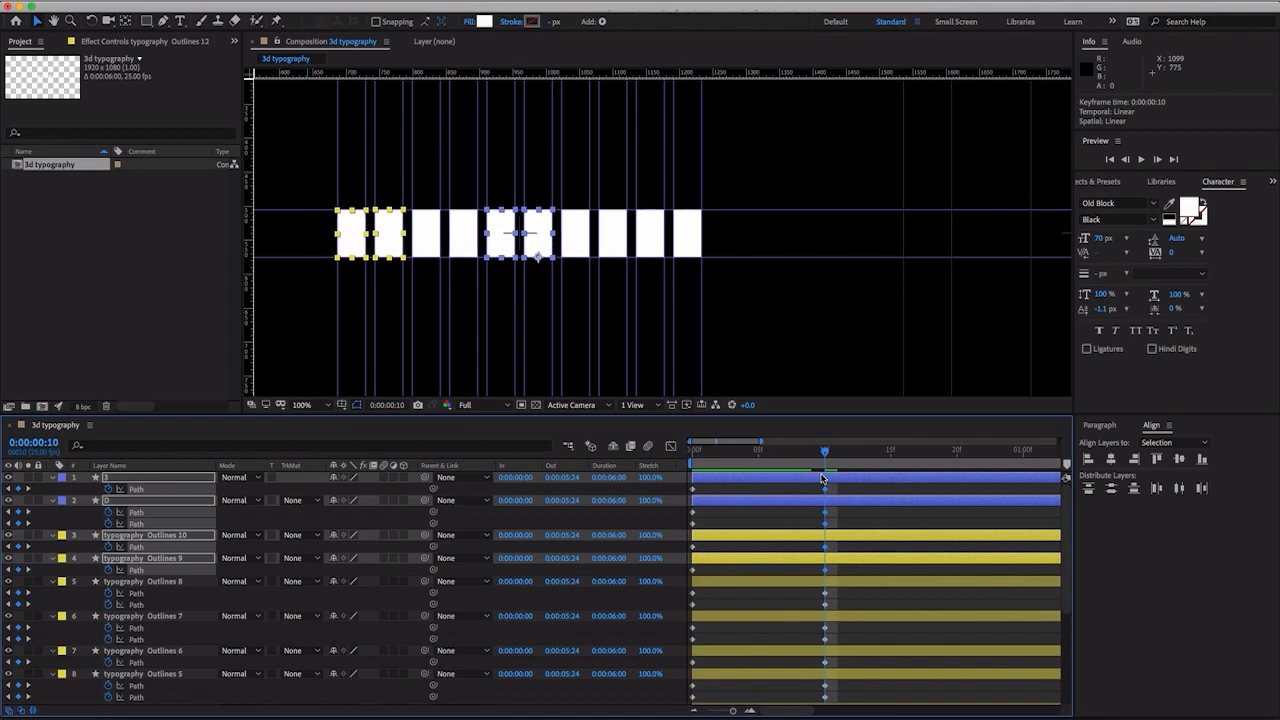
# - Copy the 0:00:00:10 Path keyframes of the 3 and D layers to 0:00:00:20
pyautogui.hotkey('shift', 'pagedown')
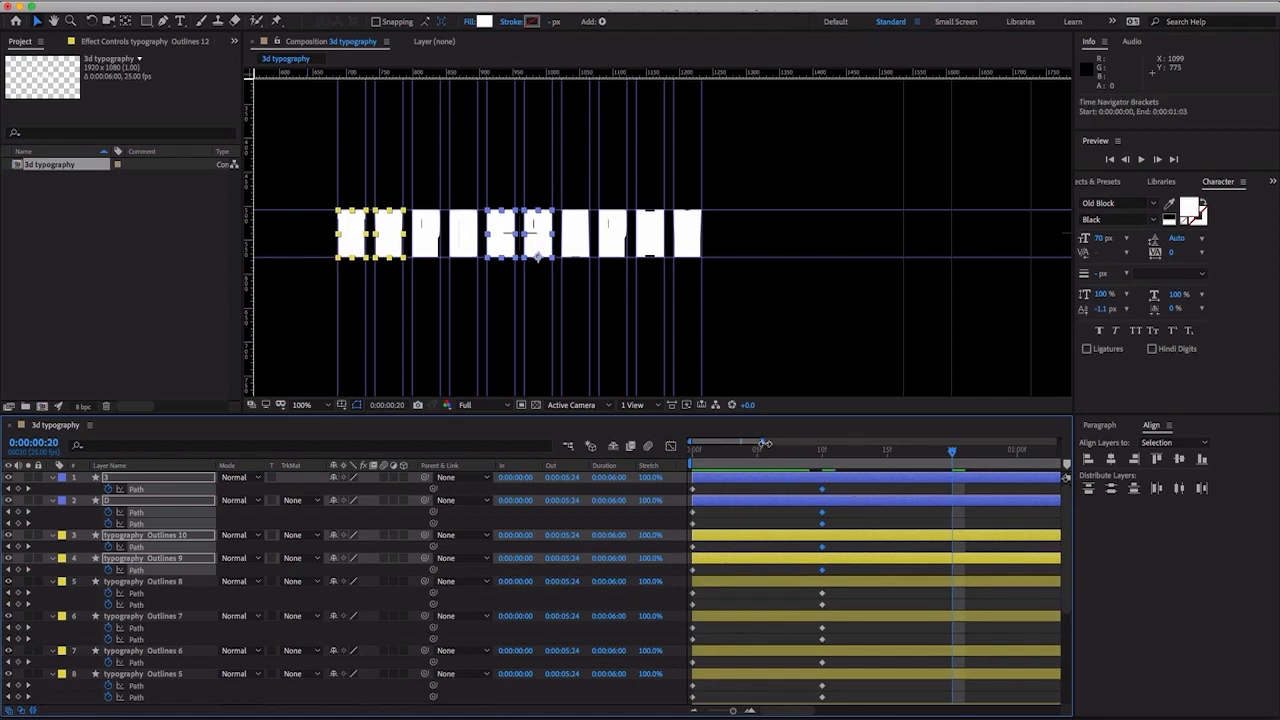
pyautogui.moveTo(761, 442); pyautogui.dragTo(871, 446)
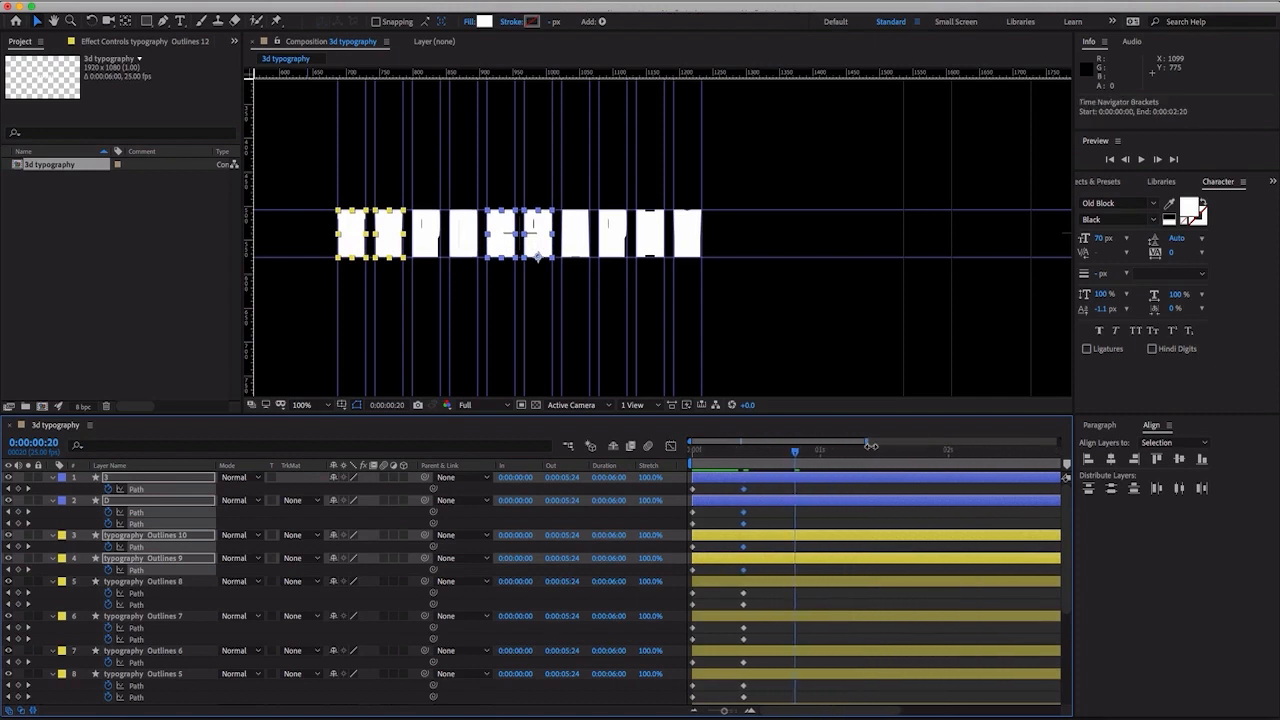
pyautogui.click(745, 490)
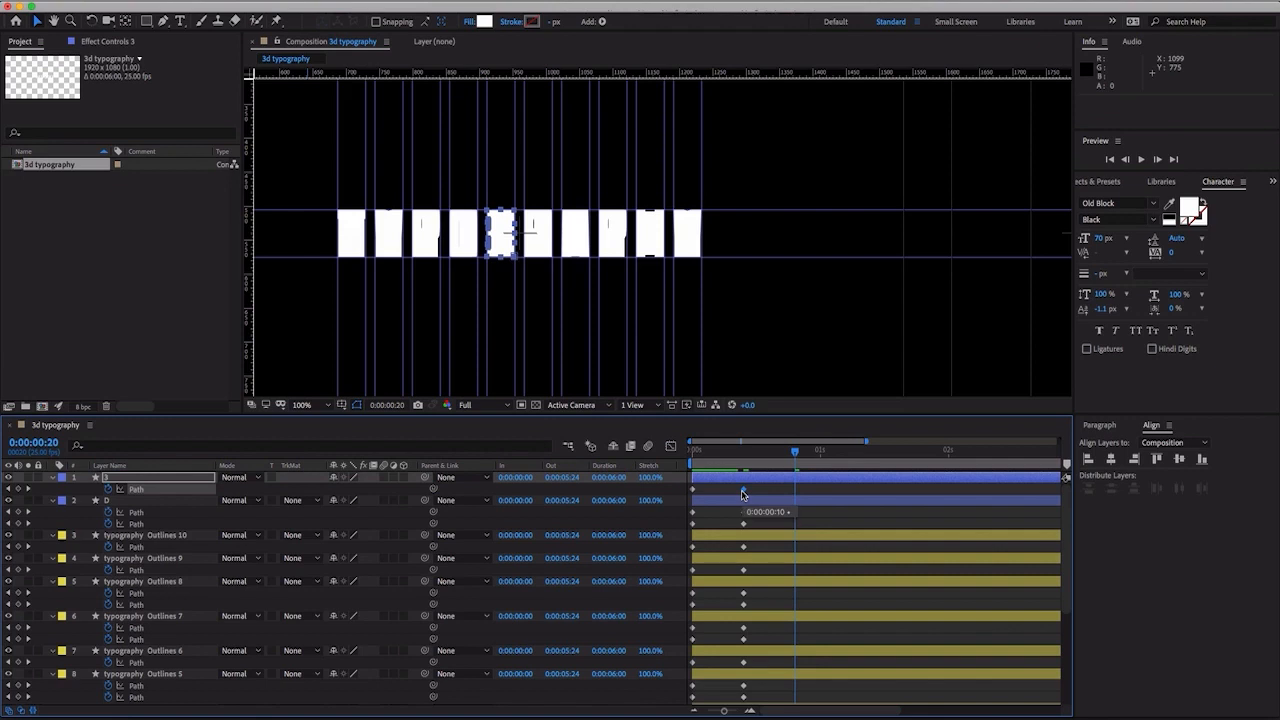
pyautogui.press('super+c')
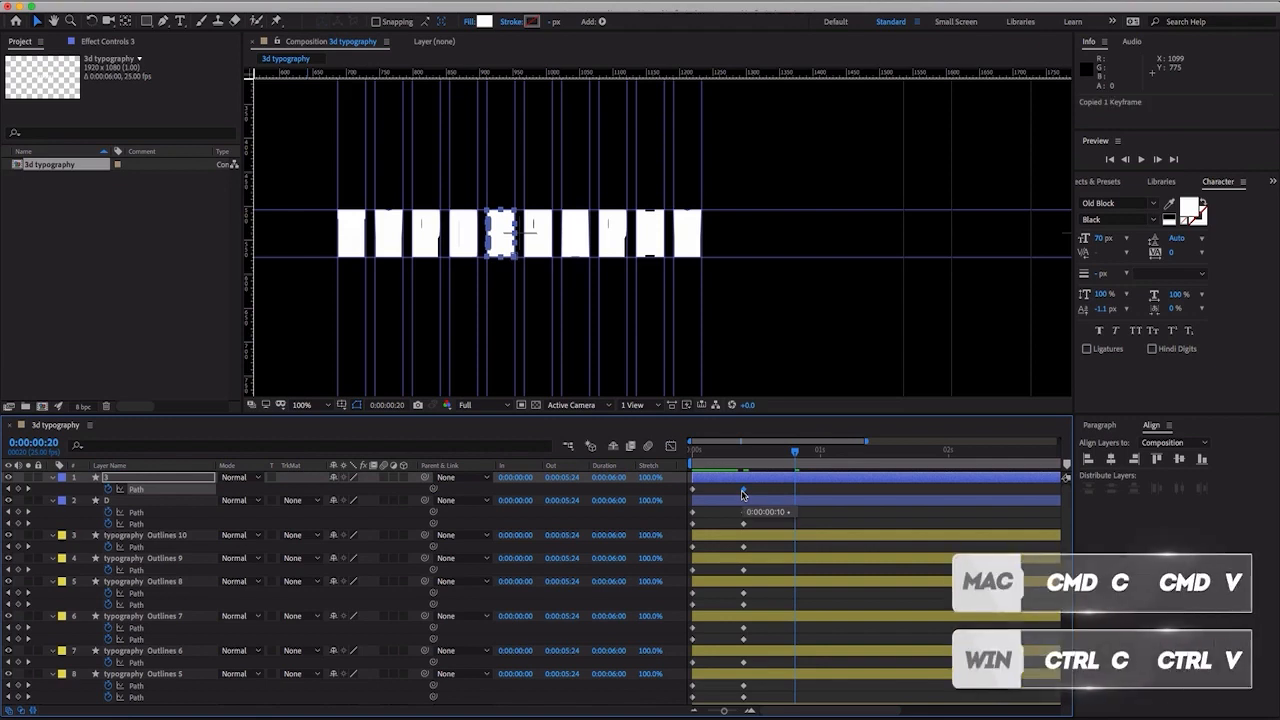
pyautogui.press('super+v')
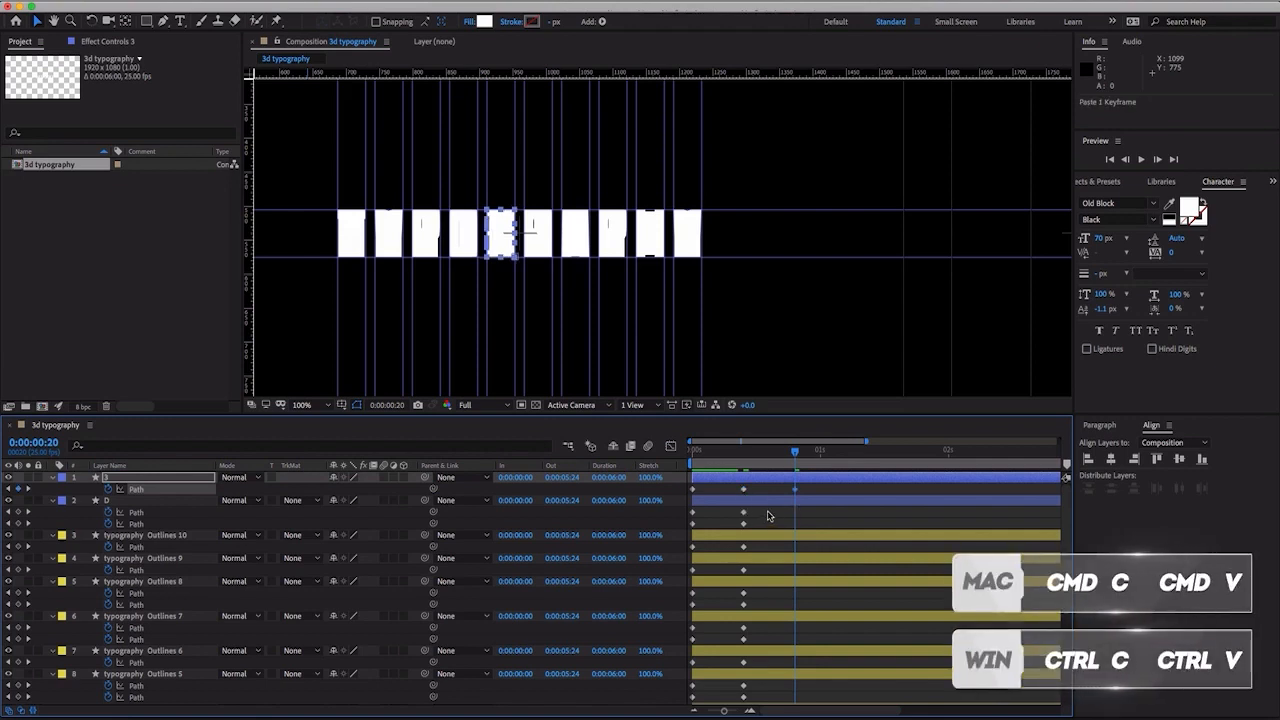
pyautogui.moveTo(767, 511); pyautogui.dragTo(733, 530)
pyautogui.press('super+c')
pyautogui.press('super+v')
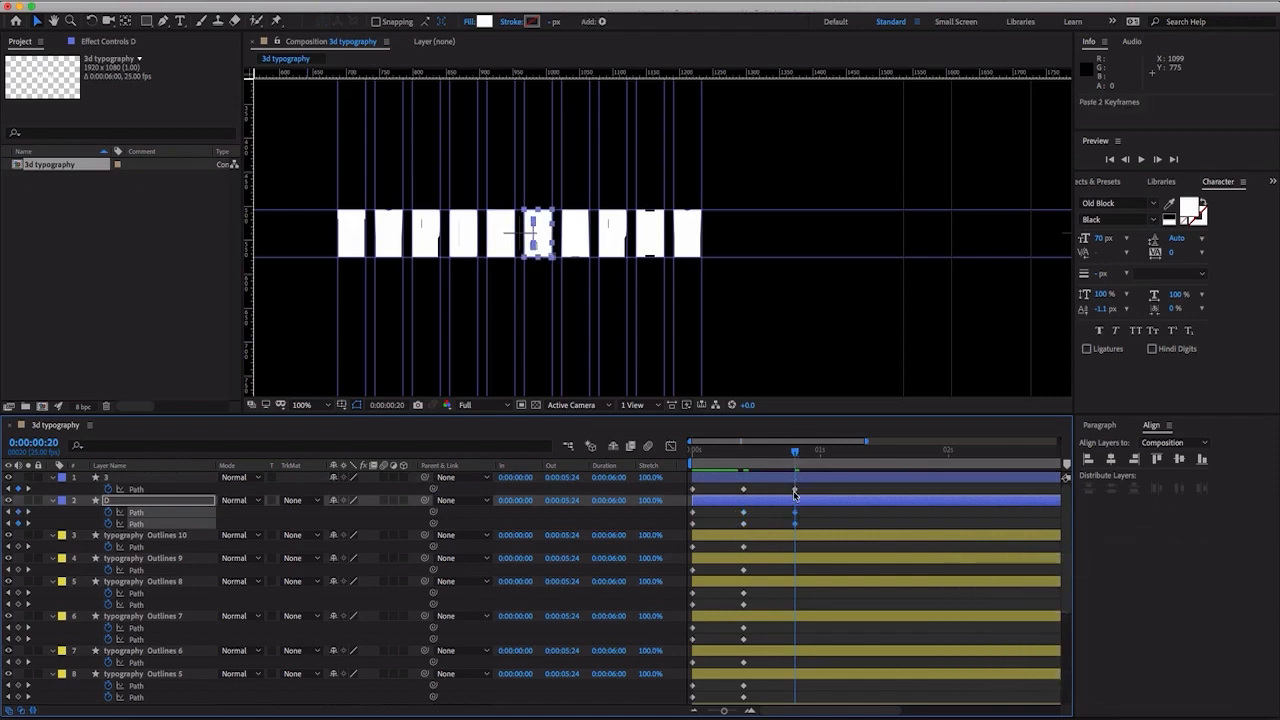
# - Duplicate the 0:00:00:10 Path keyframes of typography Outlines 10 and Outlines 9 at 0:00:00:20
pyautogui.moveTo(767, 550); pyautogui.dragTo(741, 551)
pyautogui.press('super+c')
pyautogui.press('super+v')
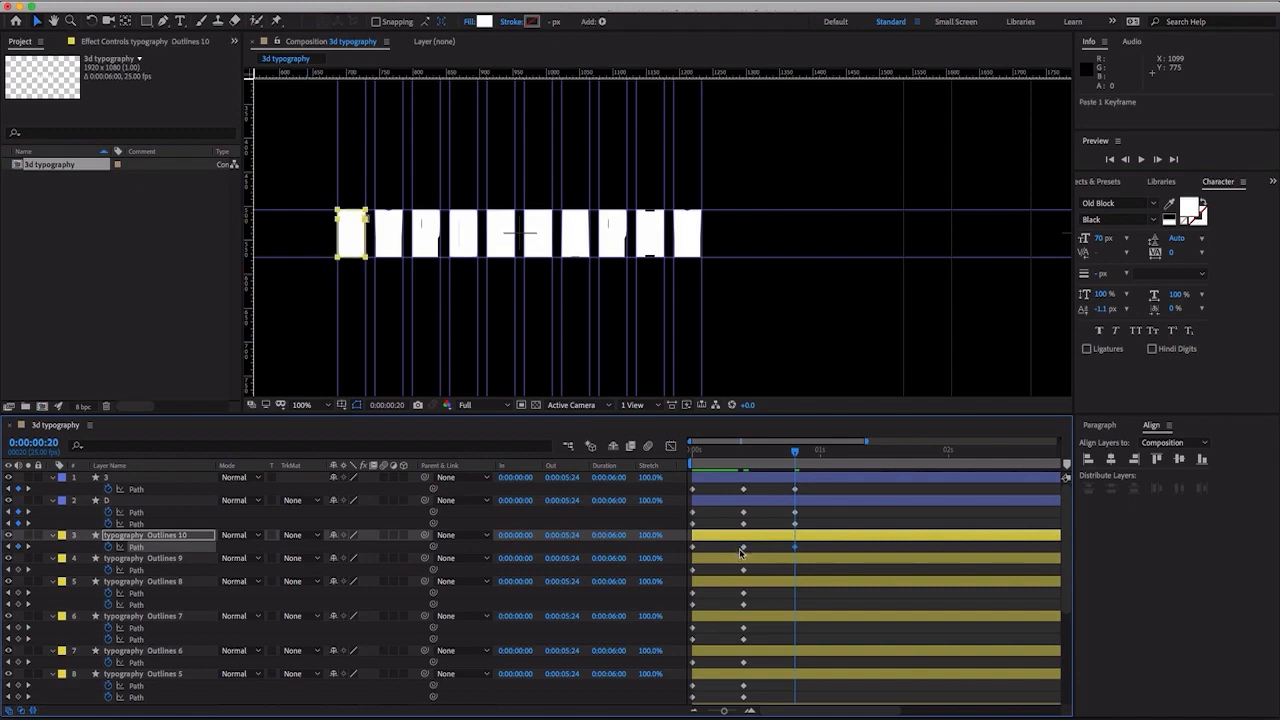
pyautogui.moveTo(752, 572); pyautogui.dragTo(743, 573)
pyautogui.press('super+c')
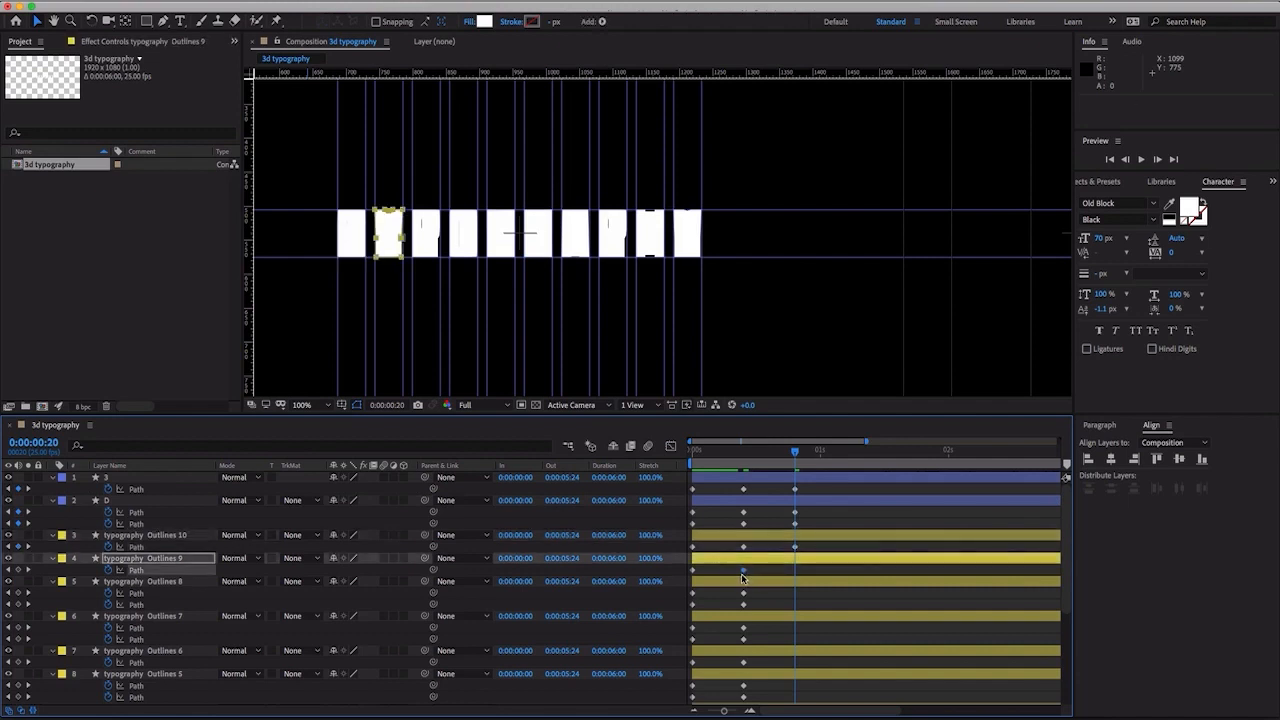
pyautogui.press('super+v')
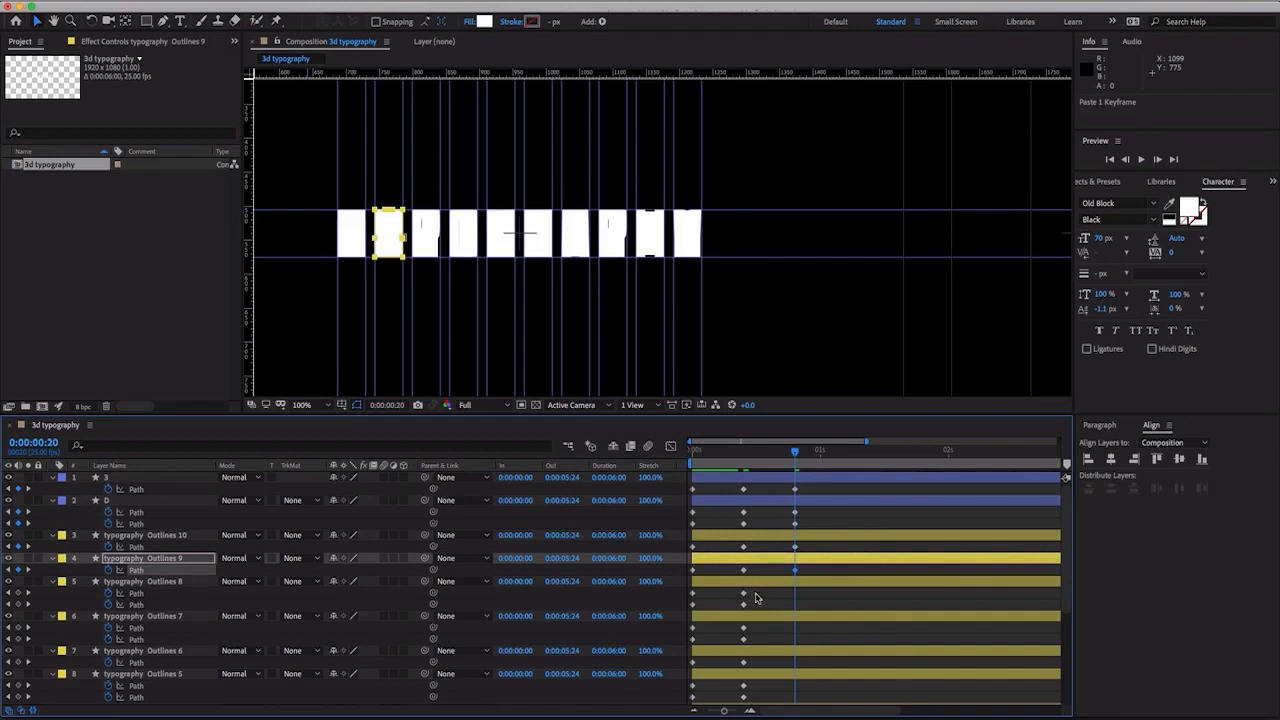
# - Duplicate the 0:00:00:10 Path keyframes of typography Outlines 8 and Outlines 7 at 0:00:00:20
pyautogui.moveTo(755, 591); pyautogui.dragTo(738, 645)
pyautogui.press('super+c')
pyautogui.press('super+v')
pyautogui.press('super+c')
pyautogui.press('super+v')
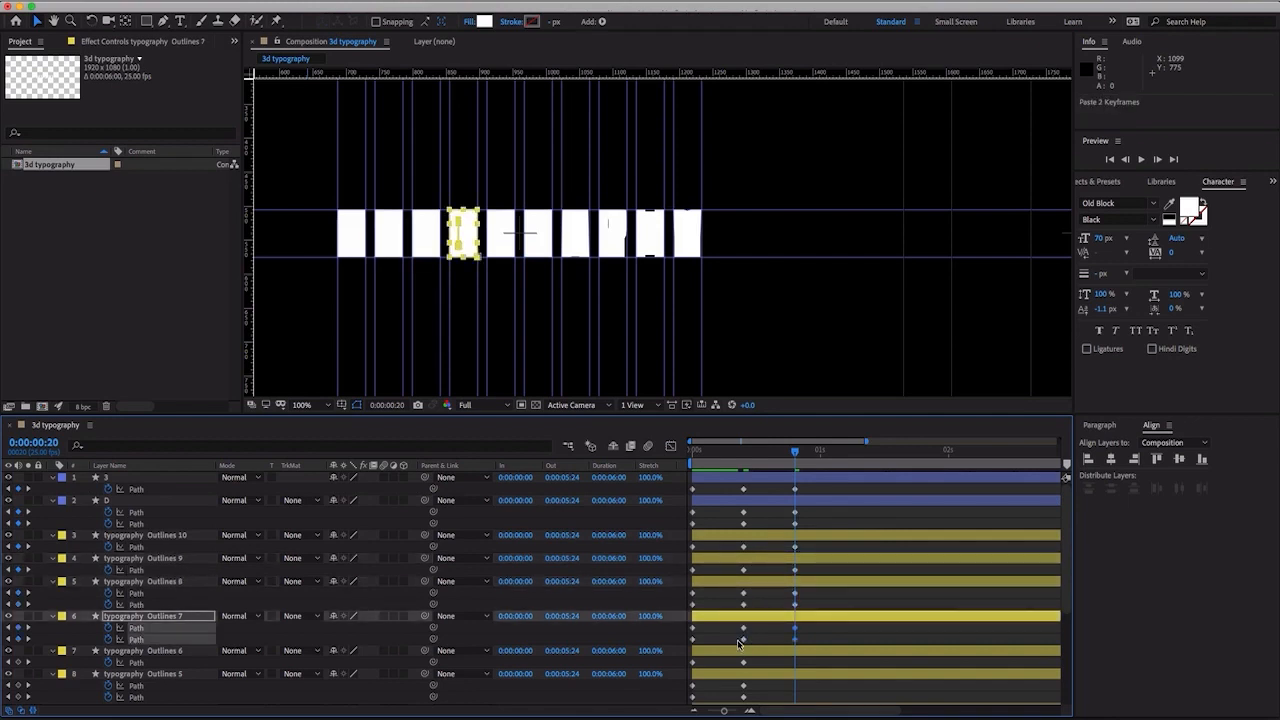
# - Duplicate the 0:00:00:10 Path keyframes of typography Outlines 6 and Outlines 5 at 0:00:00:20
pyautogui.scroll(-2, 790, 607)
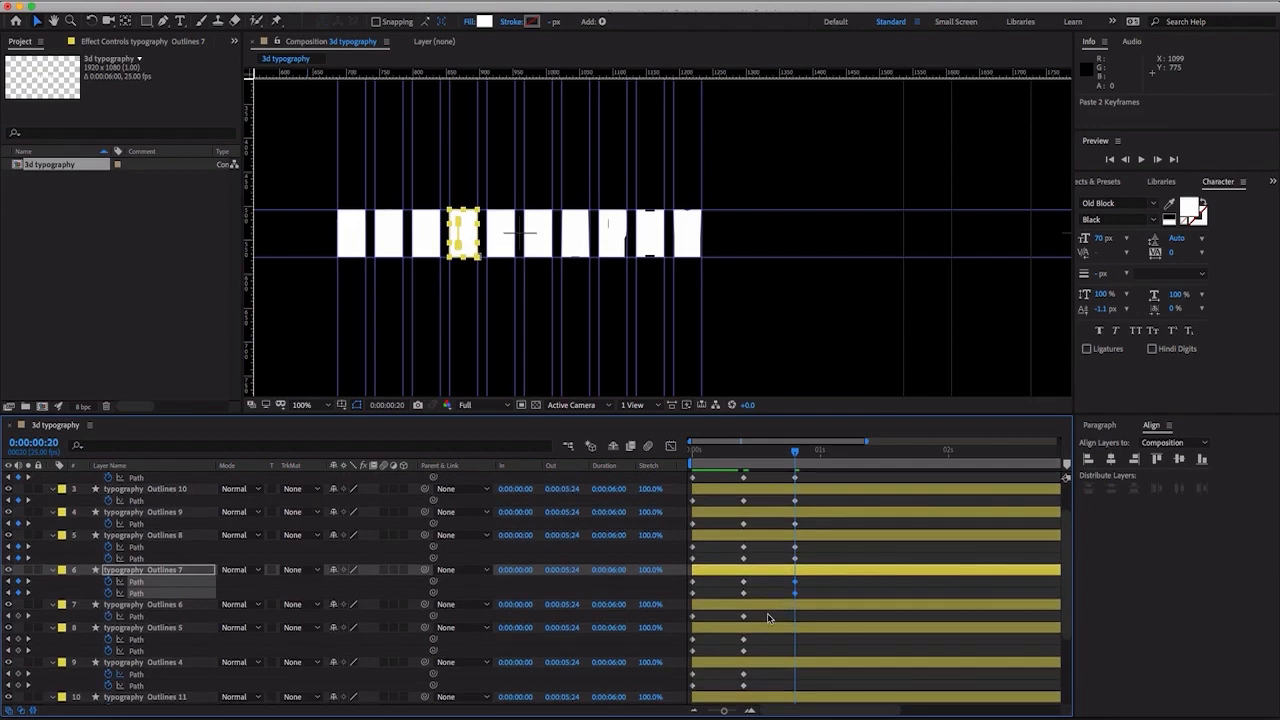
pyautogui.moveTo(768, 617); pyautogui.dragTo(738, 628)
pyautogui.press('super+c')
pyautogui.press('super+v')
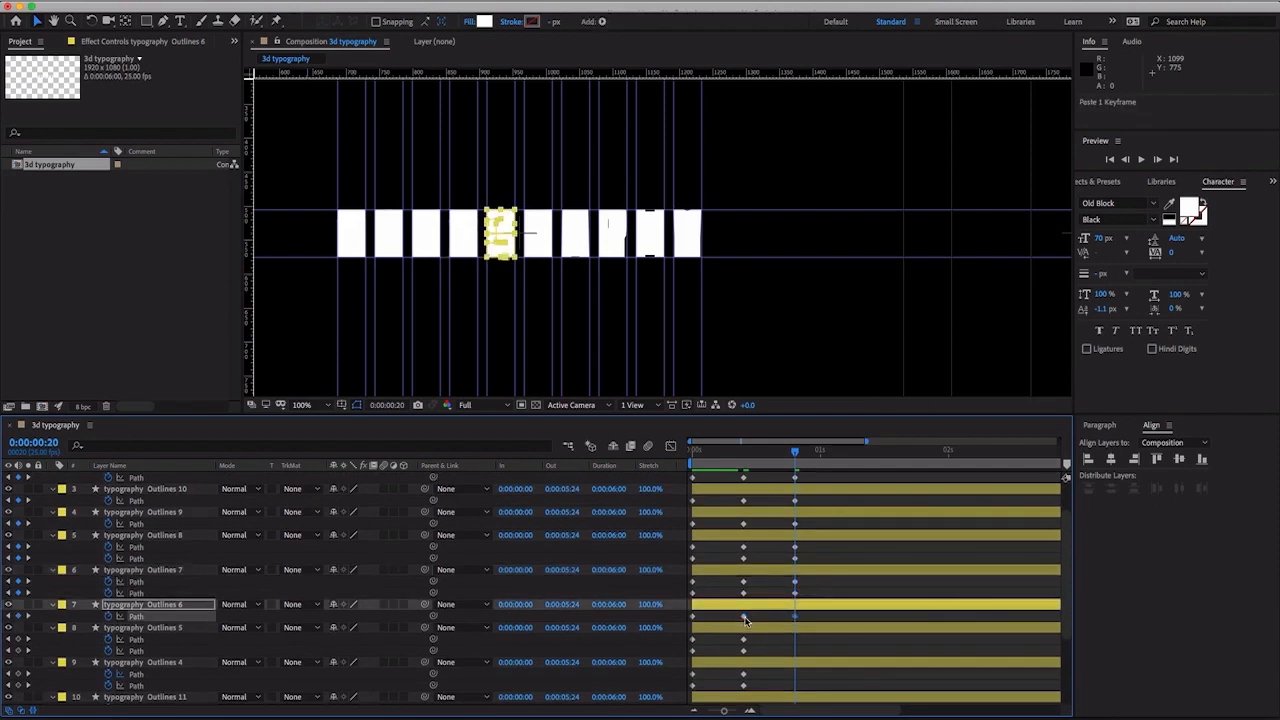
pyautogui.moveTo(760, 638); pyautogui.dragTo(742, 657)
pyautogui.press('super+c')
pyautogui.press('super+v')
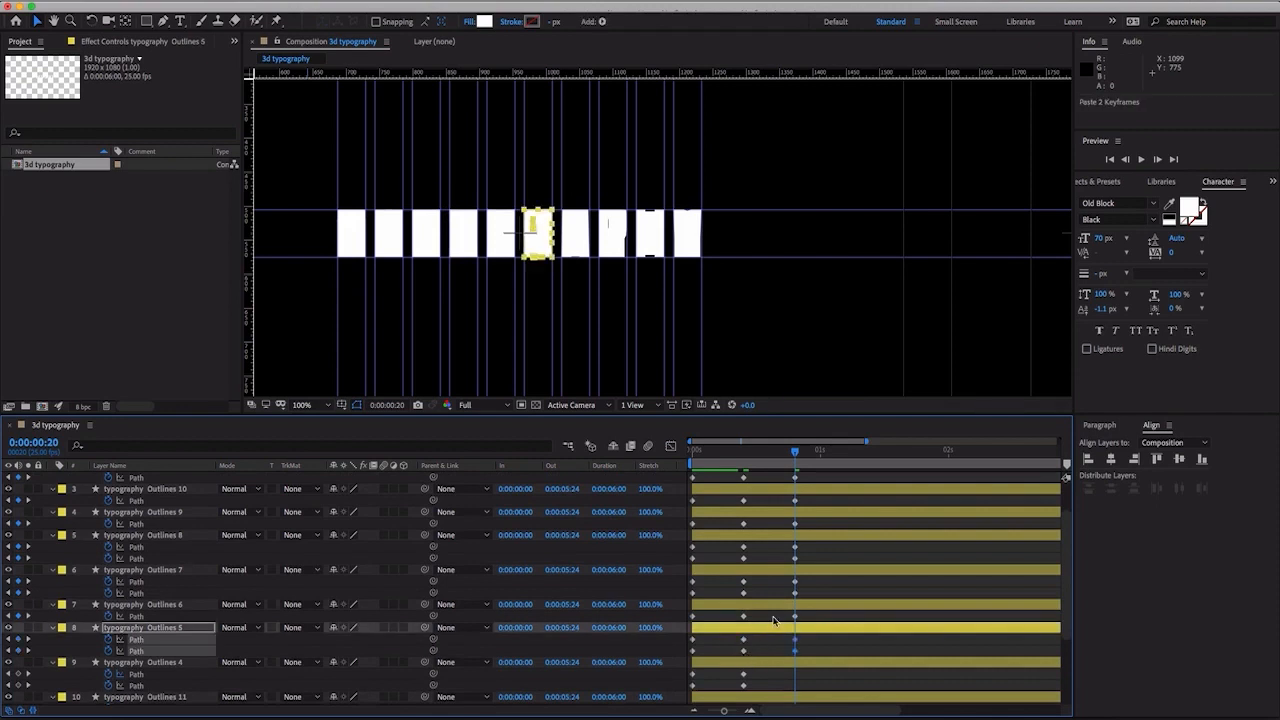
# - Copy the 0:00:00:10 Path keyframes of typography Outlines 4, 11, 2 and 12 to 0:00:00:20, one layer at a time
pyautogui.scroll(-3, 773, 624)
pyautogui.moveTo(778, 556); pyautogui.dragTo(738, 646)
pyautogui.press('super+c')
pyautogui.press('super+v')
pyautogui.press('super+c')
pyautogui.press('super+v')
pyautogui.press('super+c')
pyautogui.press('super+v')
pyautogui.press('super+c')
pyautogui.press('super+v')
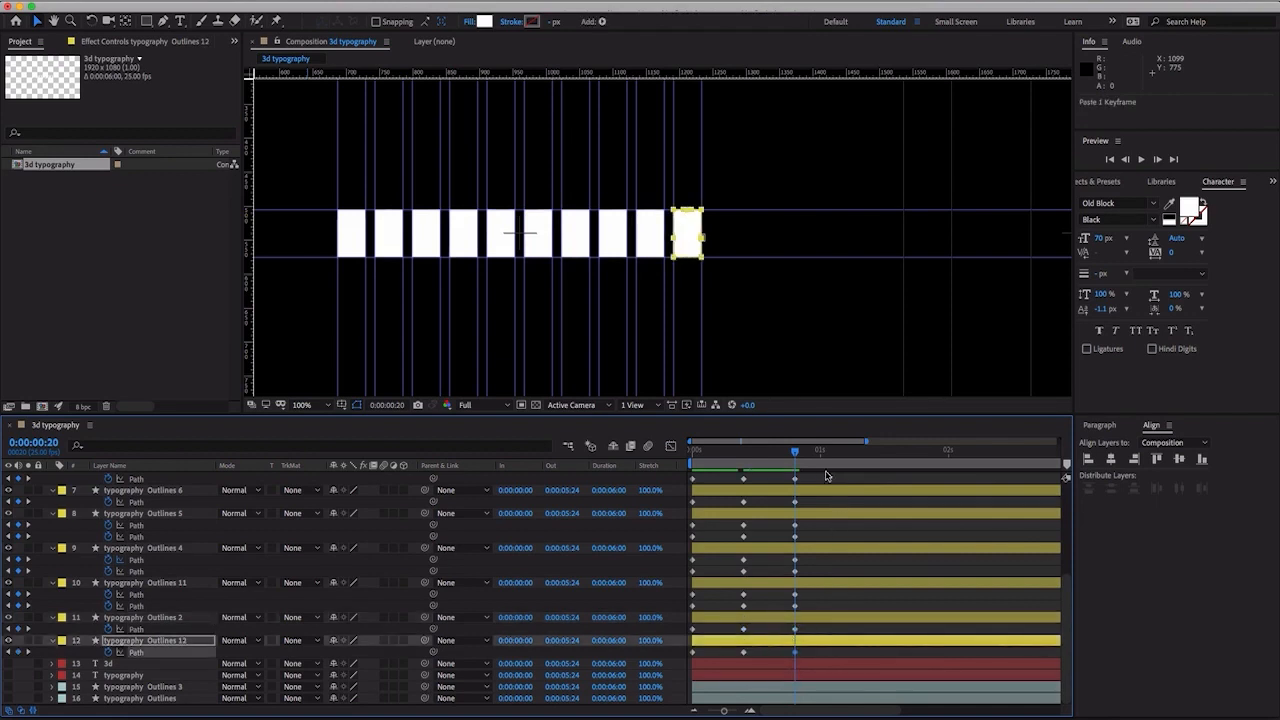
# - Move the final Path keyframes of all twelve letter layers to 0:00:01:05
pyautogui.moveTo(803, 456)
pyautogui.mouseDown()
pyautogui.moveTo(885, 463)
pyautogui.moveTo(799, 455)
pyautogui.mouseUp()
pyautogui.hotkey('ctrl', 'shift', 'Right')
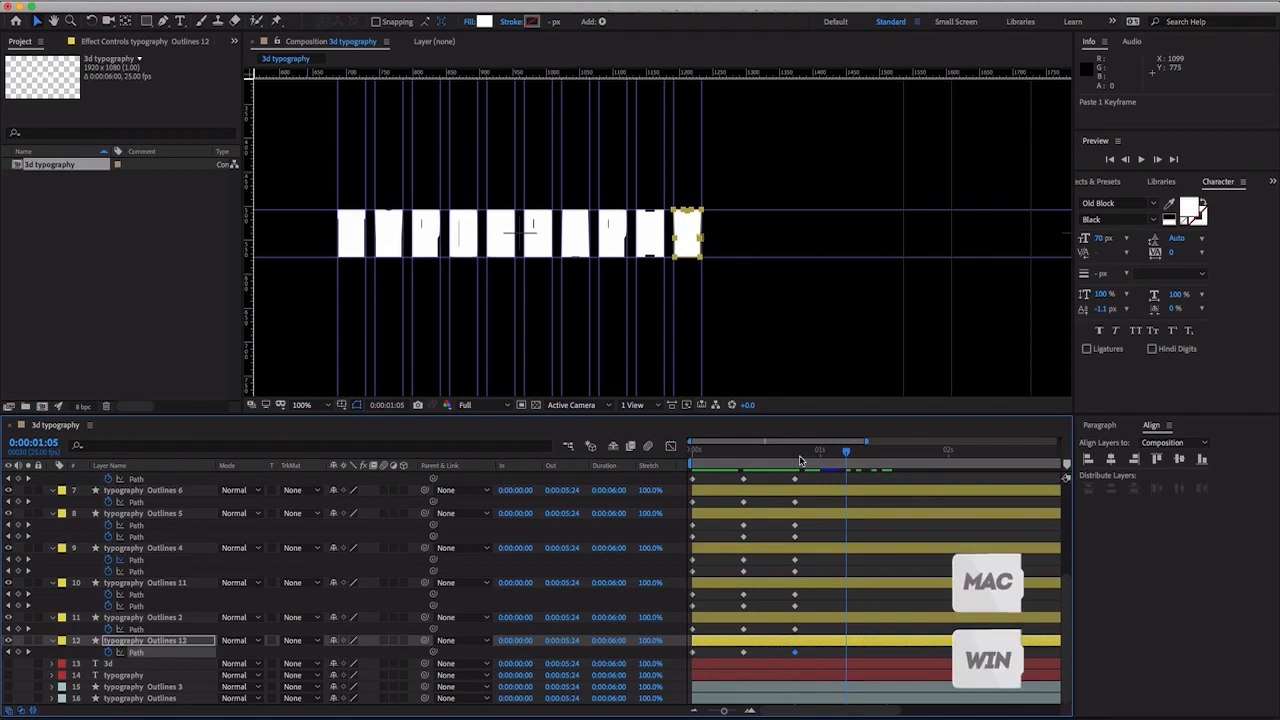
pyautogui.scroll(5, 885, 528)
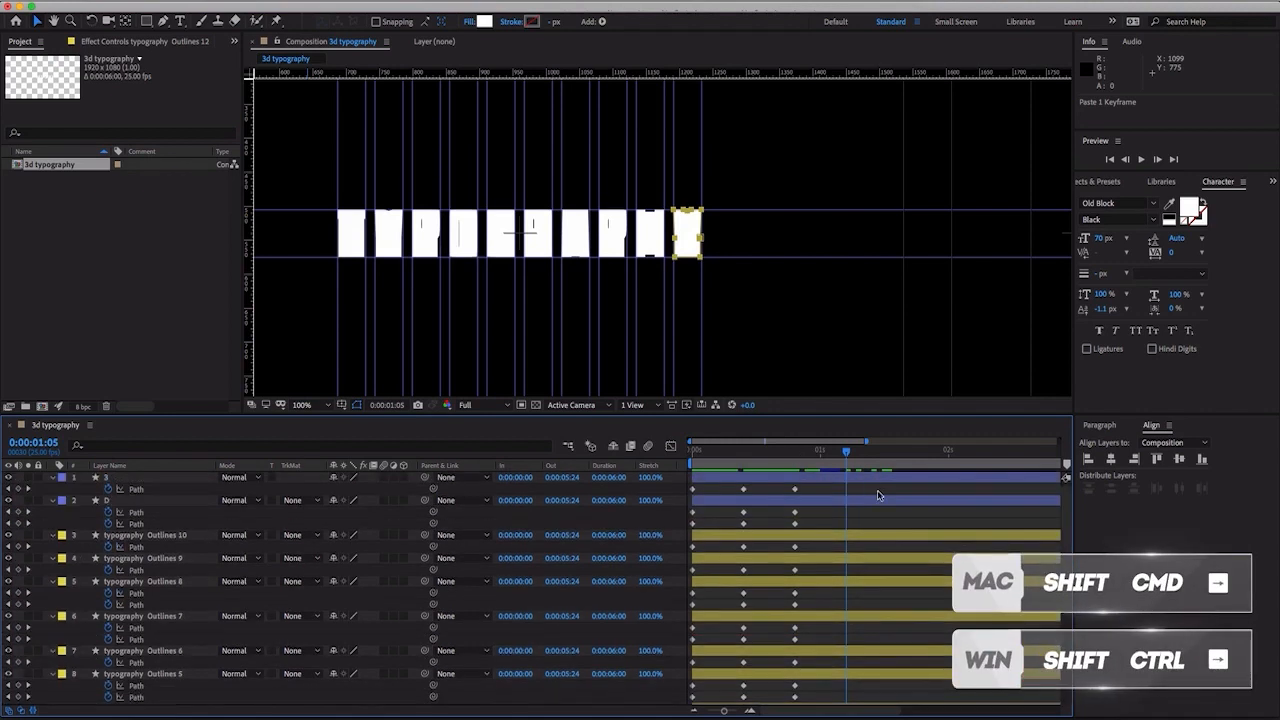
pyautogui.moveTo(866, 443); pyautogui.dragTo(1026, 446)
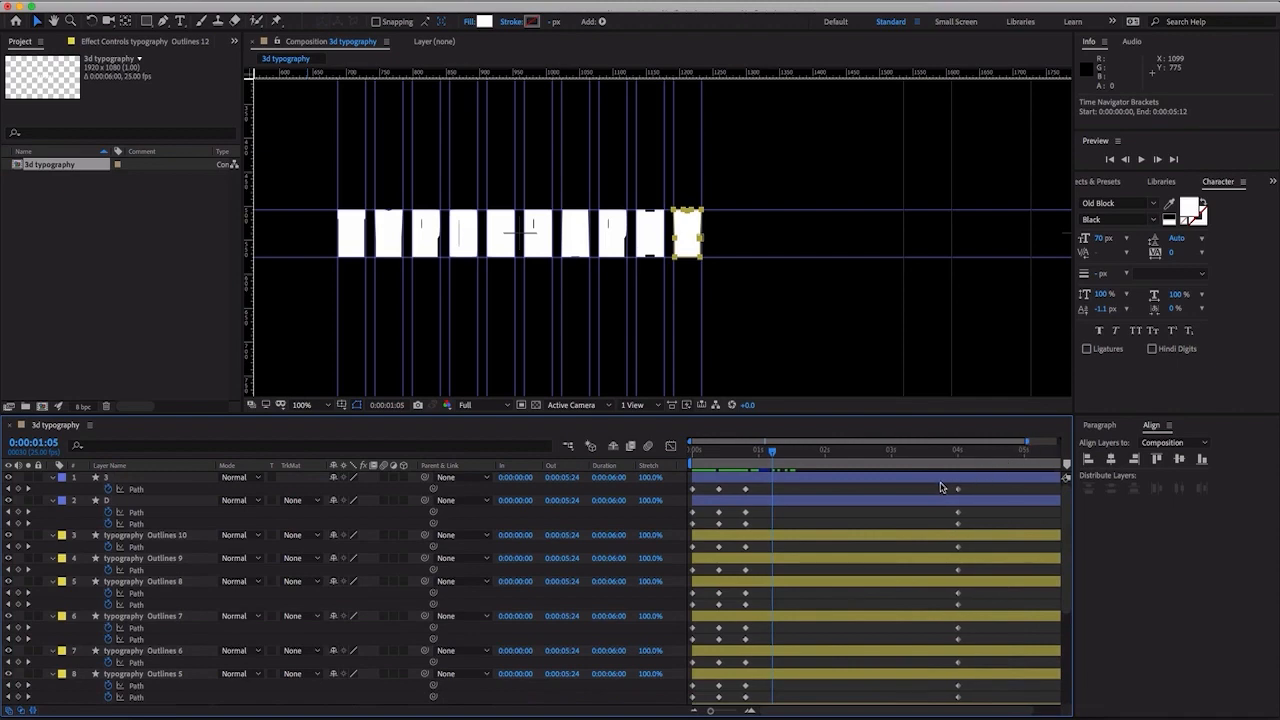
pyautogui.moveTo(941, 488); pyautogui.dragTo(777, 600)
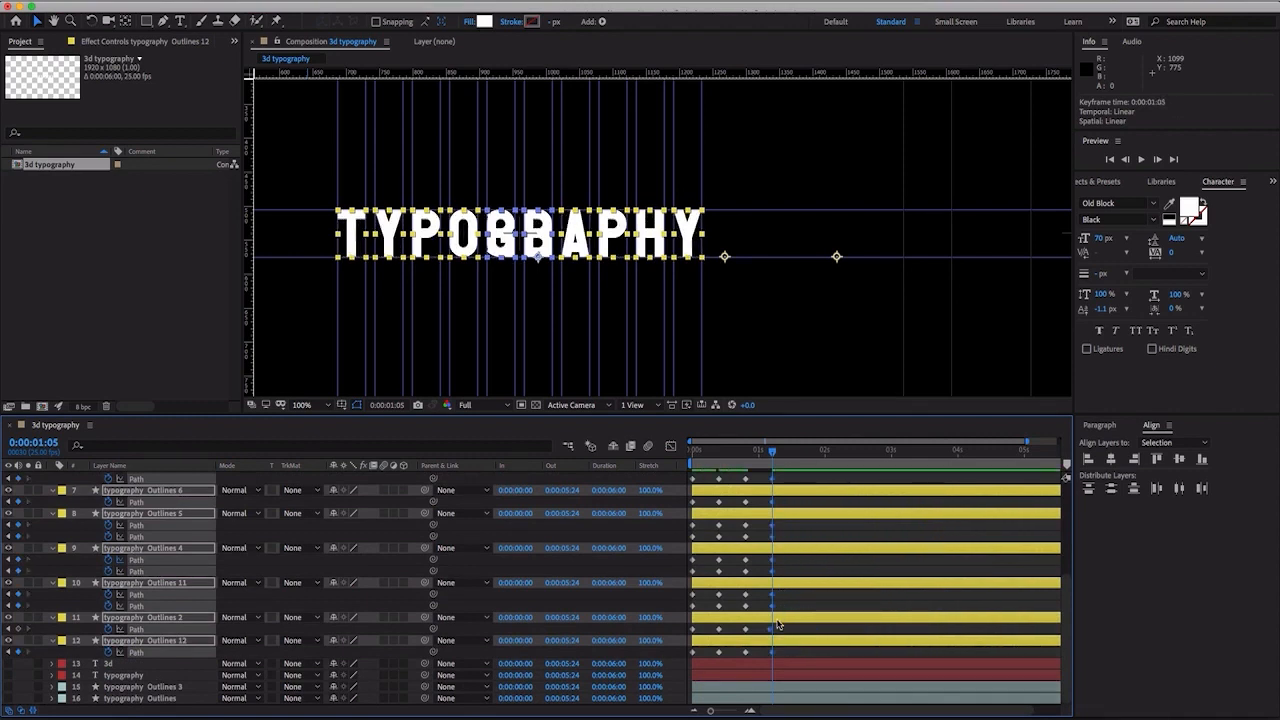
# - Align the stray last Path keyframe of typography Outlines 2 to 0:00:01:05 and check the other layers' alignment
pyautogui.press('=')
pyautogui.press('=')
pyautogui.press('=')
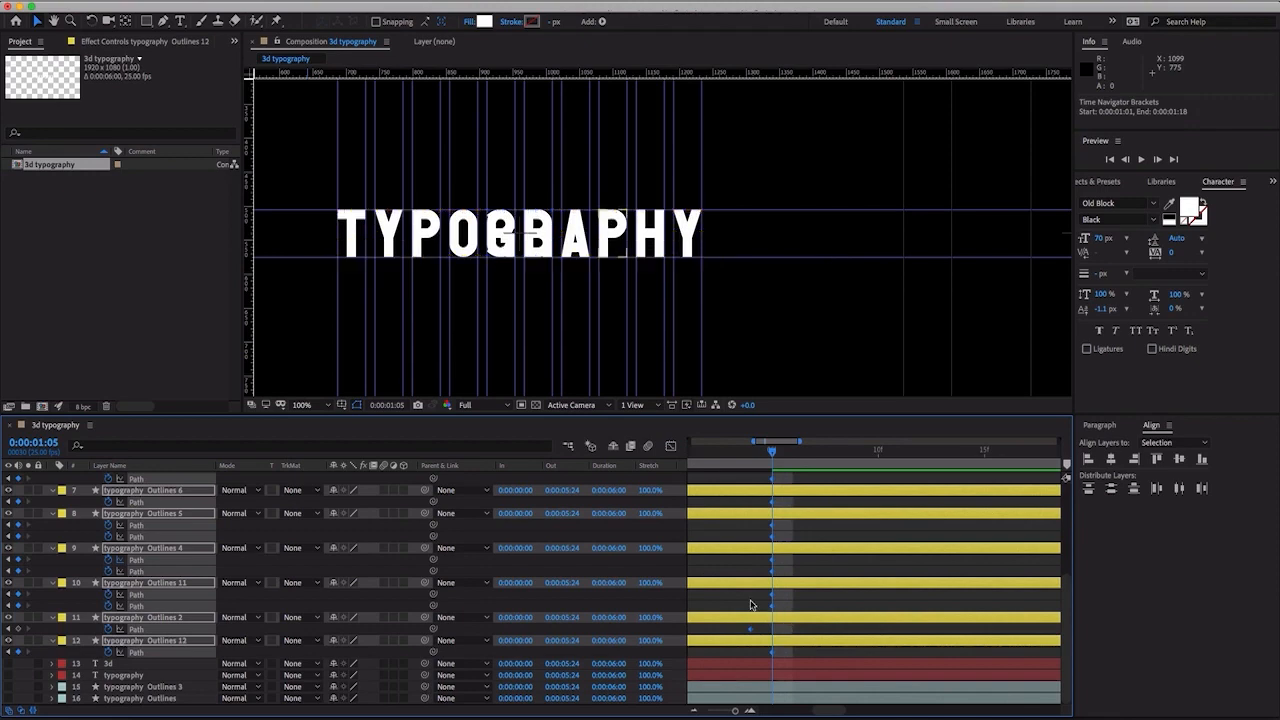
pyautogui.click(748, 645)
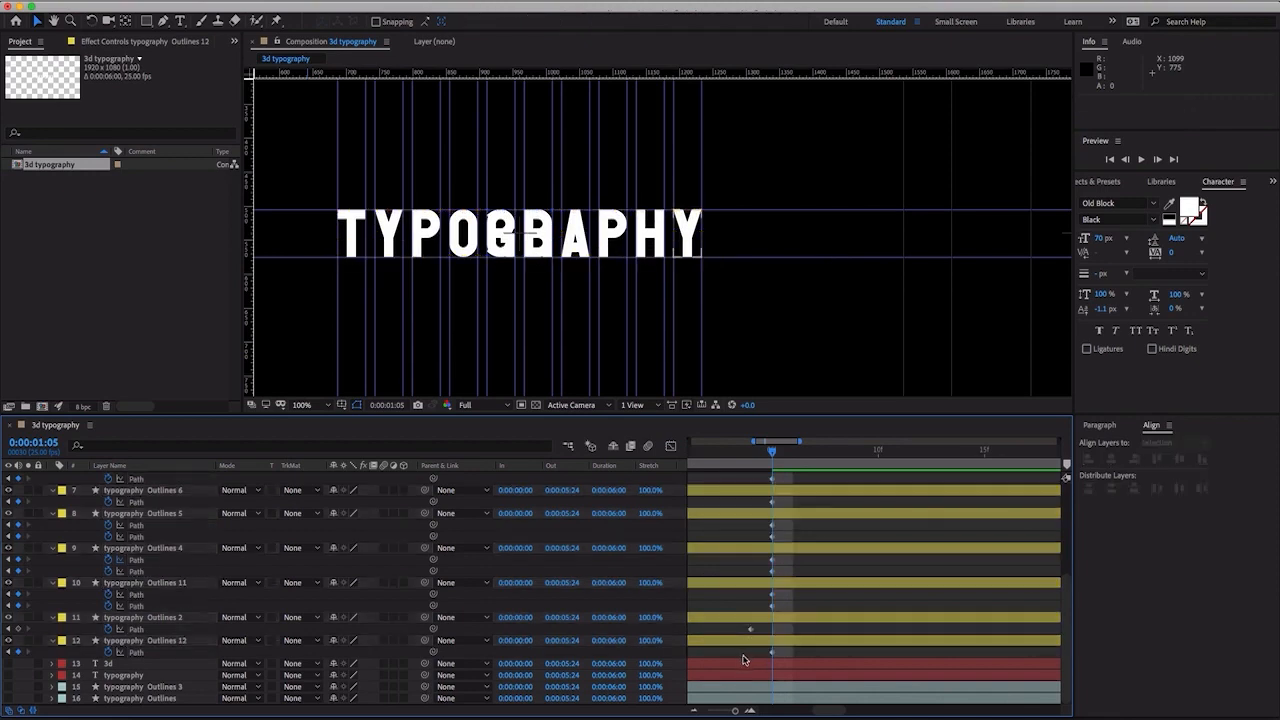
pyautogui.moveTo(743, 659); pyautogui.dragTo(766, 446)
pyautogui.scroll(-5, 790, 517)
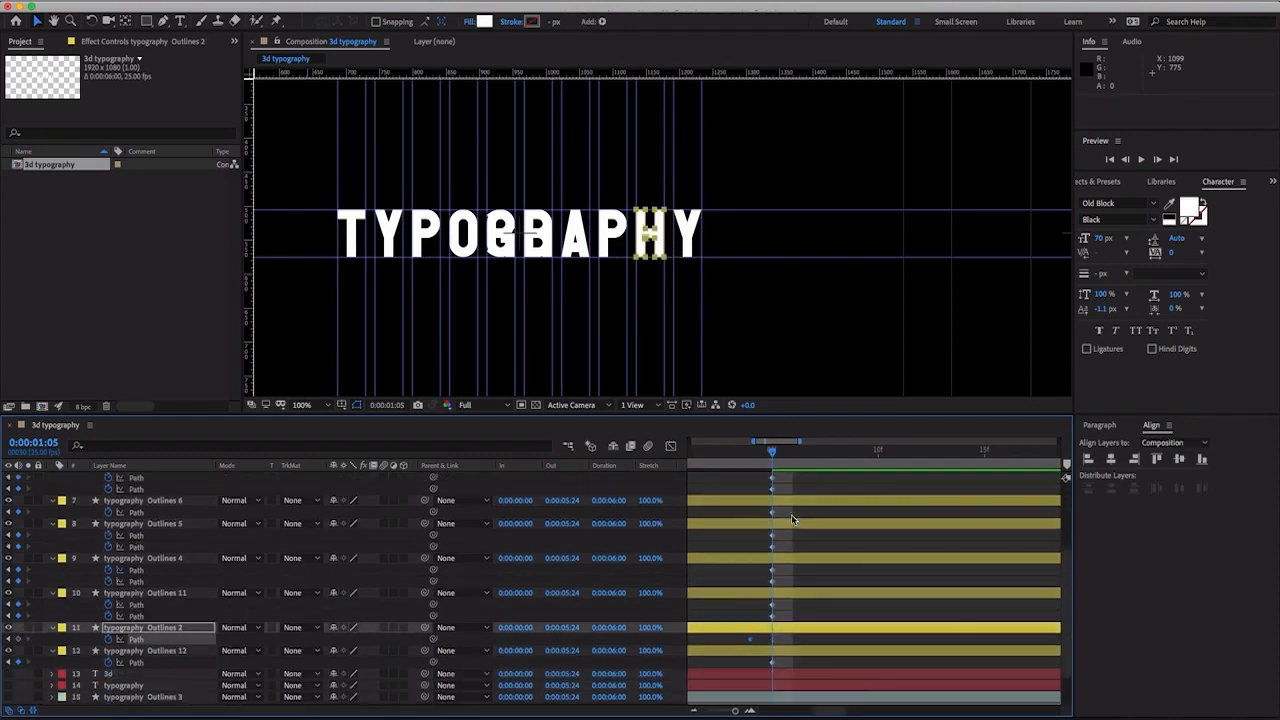
pyautogui.scroll(-1, 791, 519)
pyautogui.moveTo(746, 629); pyautogui.dragTo(771, 634)
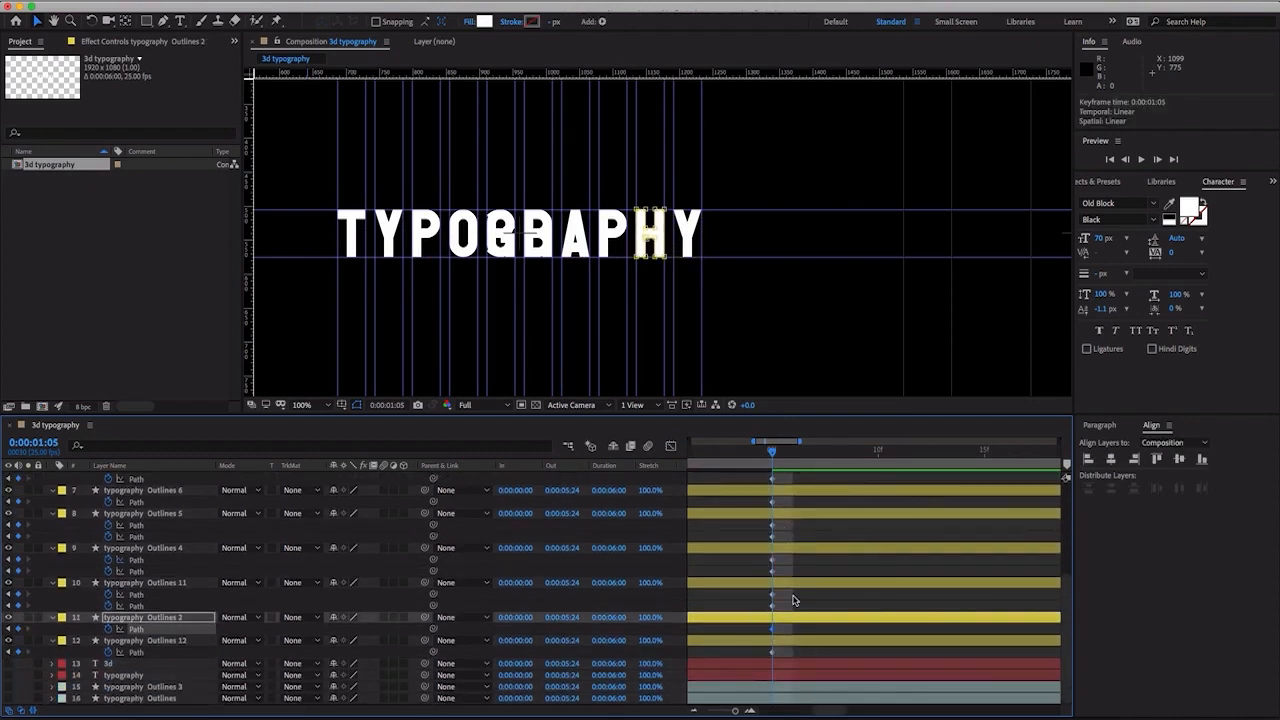
pyautogui.scroll(5, 800, 585)
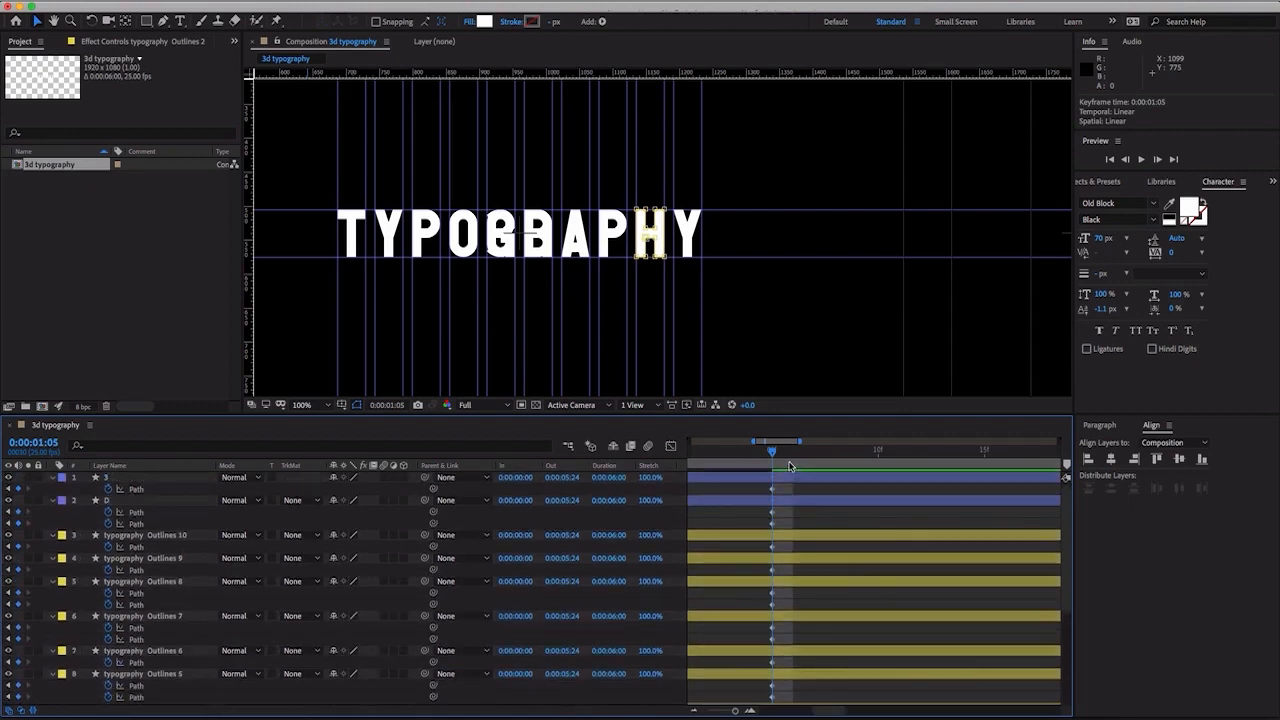
# - Copy the 0:00:01:05 Path keyframes of the 3 and D layers to 0:00:01:15
pyautogui.moveTo(754, 442); pyautogui.dragTo(937, 485)
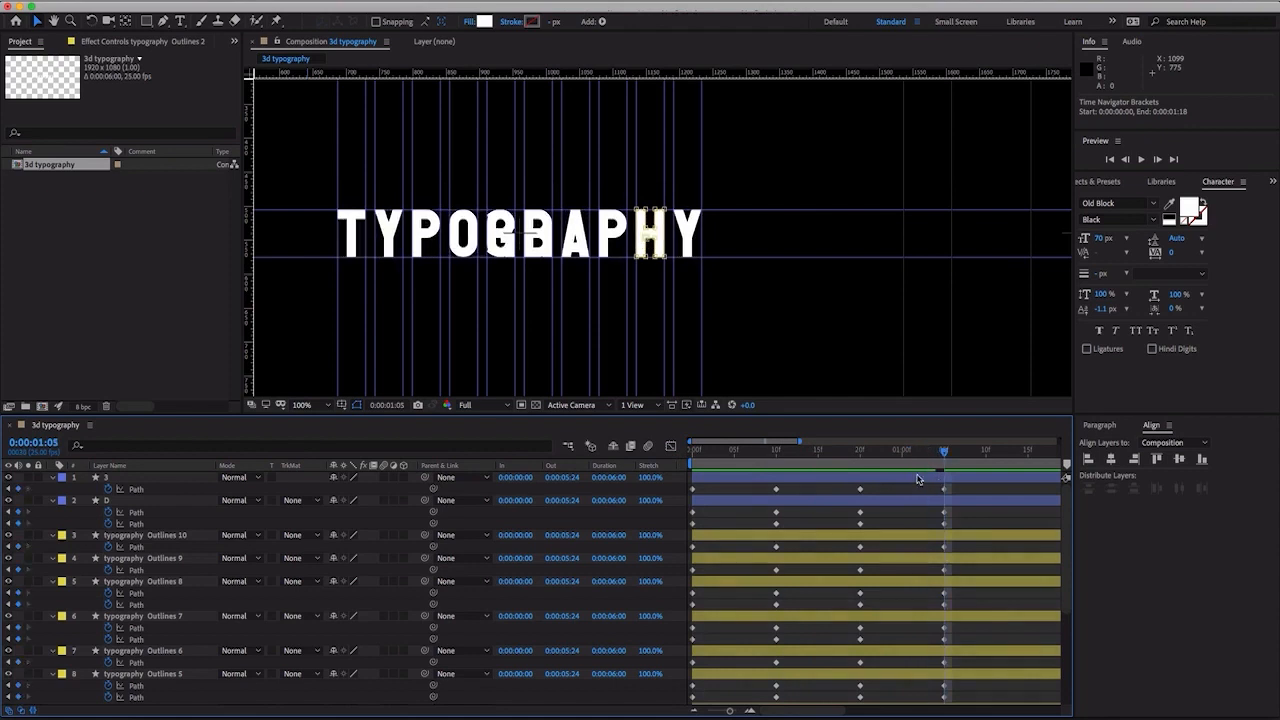
pyautogui.moveTo(800, 443); pyautogui.dragTo(907, 447)
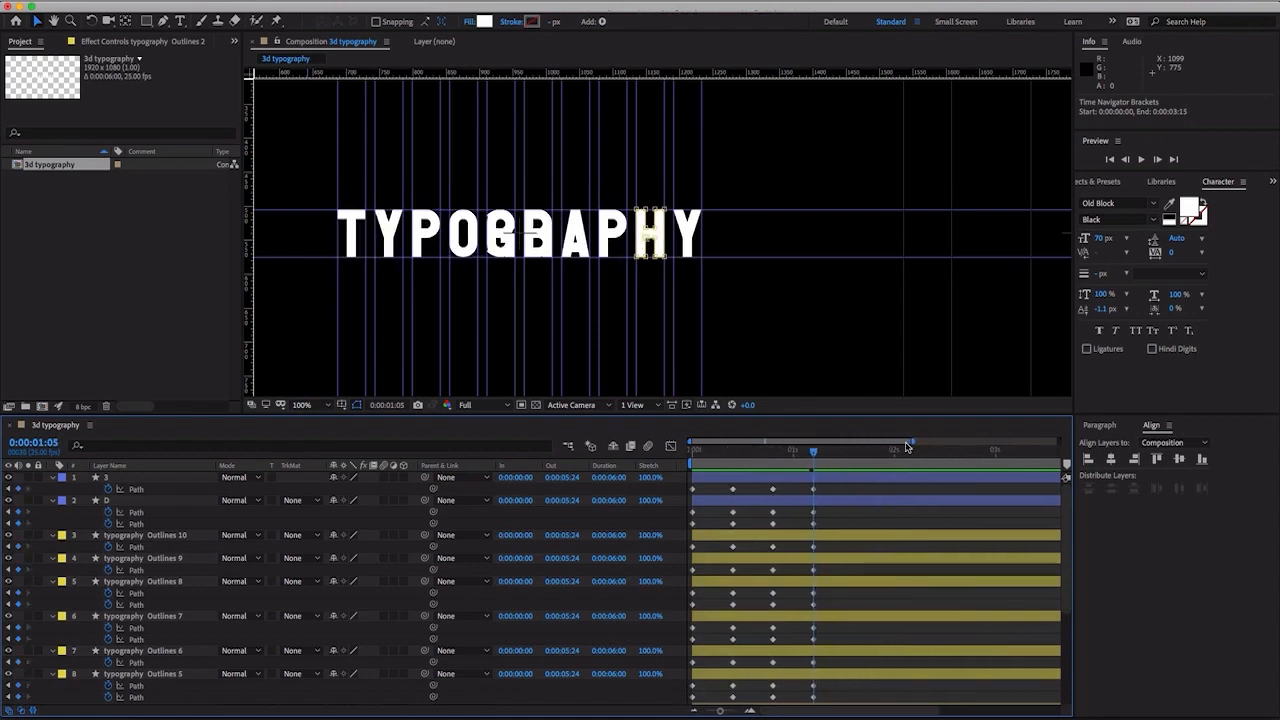
pyautogui.press('space')
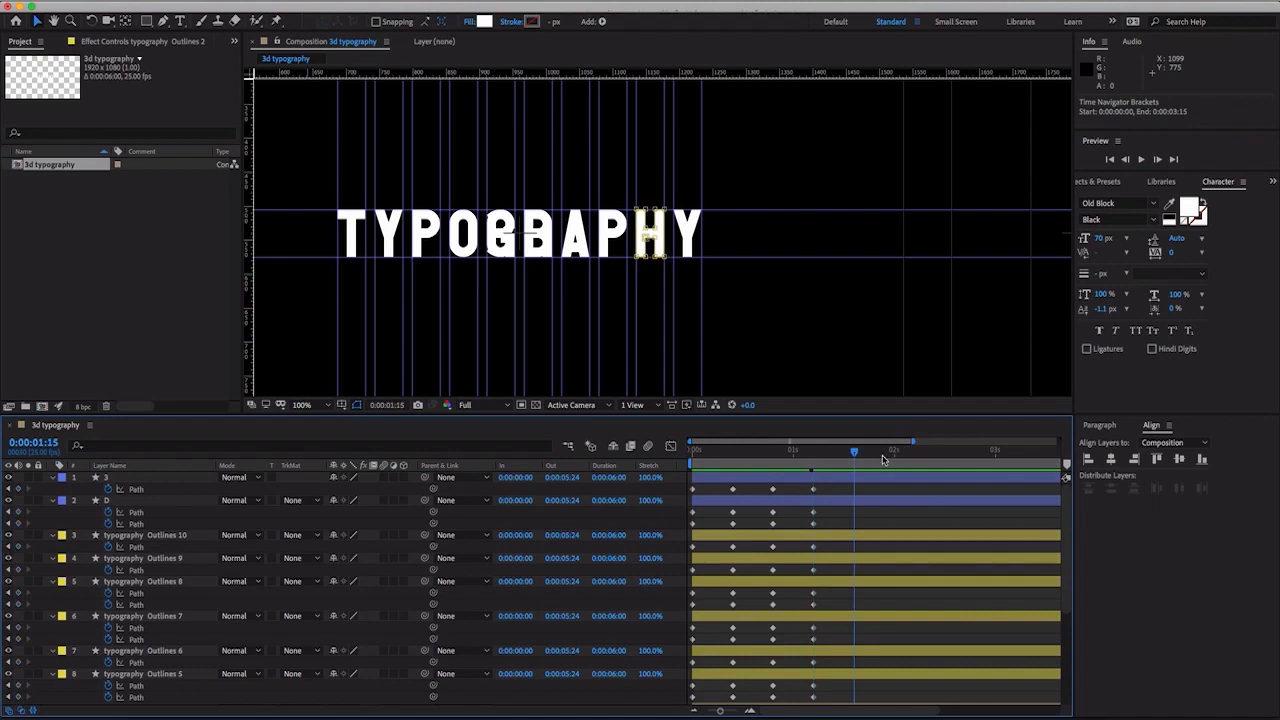
pyautogui.click(841, 491)
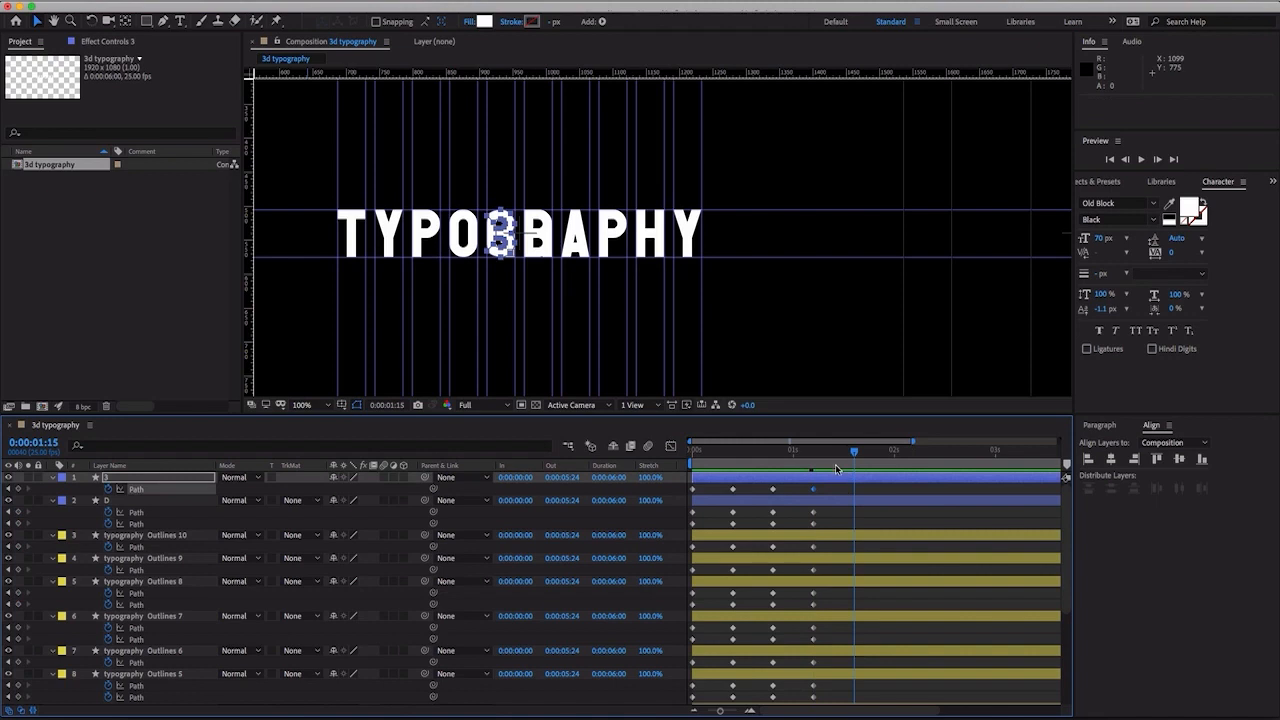
pyautogui.hotkey('ctrl', 'v')
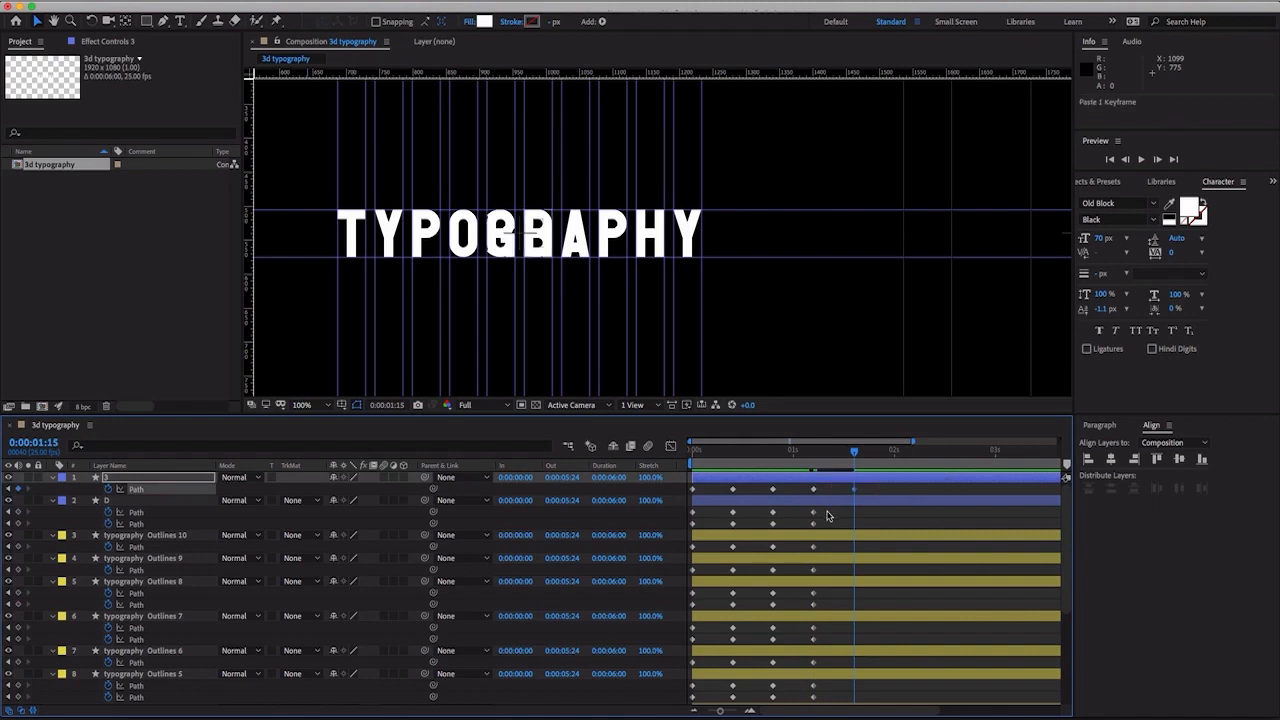
pyautogui.moveTo(829, 507); pyautogui.dragTo(810, 531)
pyautogui.hotkey('ctrl', 'c')
pyautogui.hotkey('ctrl', 'v')
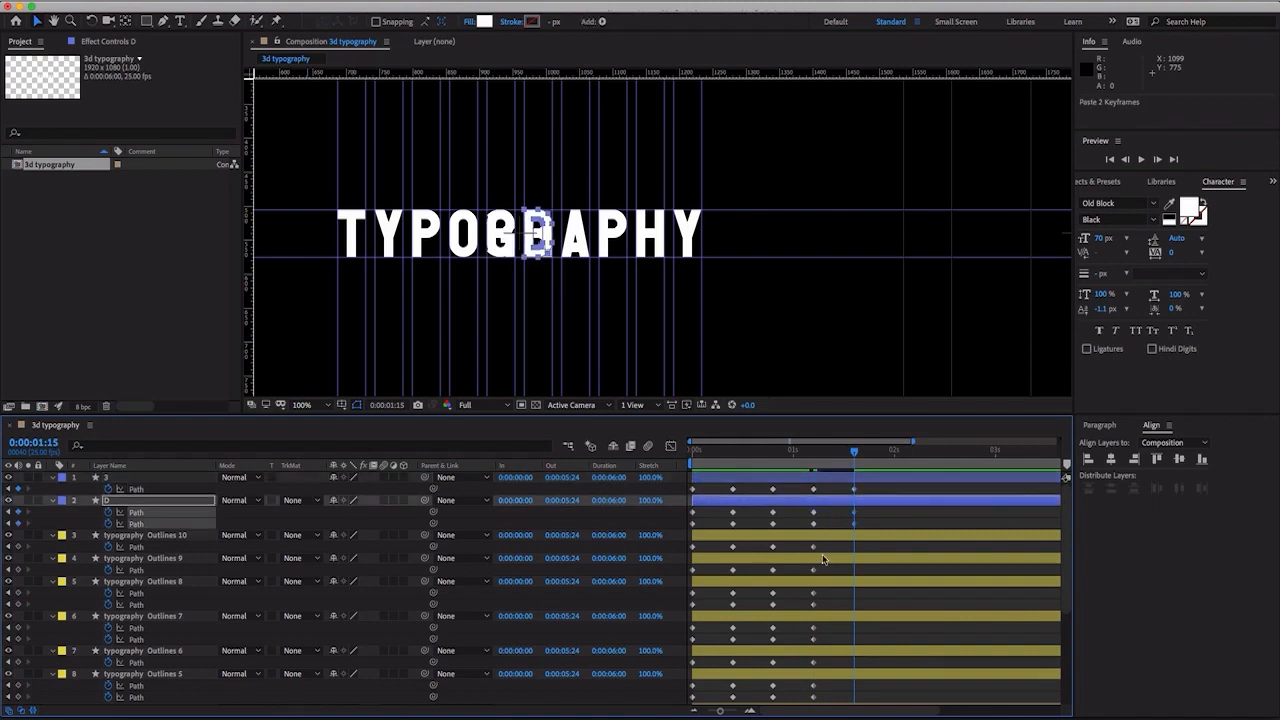
# - Duplicate the 0:00:01:05 Path keyframes of typography Outlines 10 and Outlines 9 at 0:00:01:15
pyautogui.click(818, 549)
pyautogui.hotkey('ctrl', 'v')
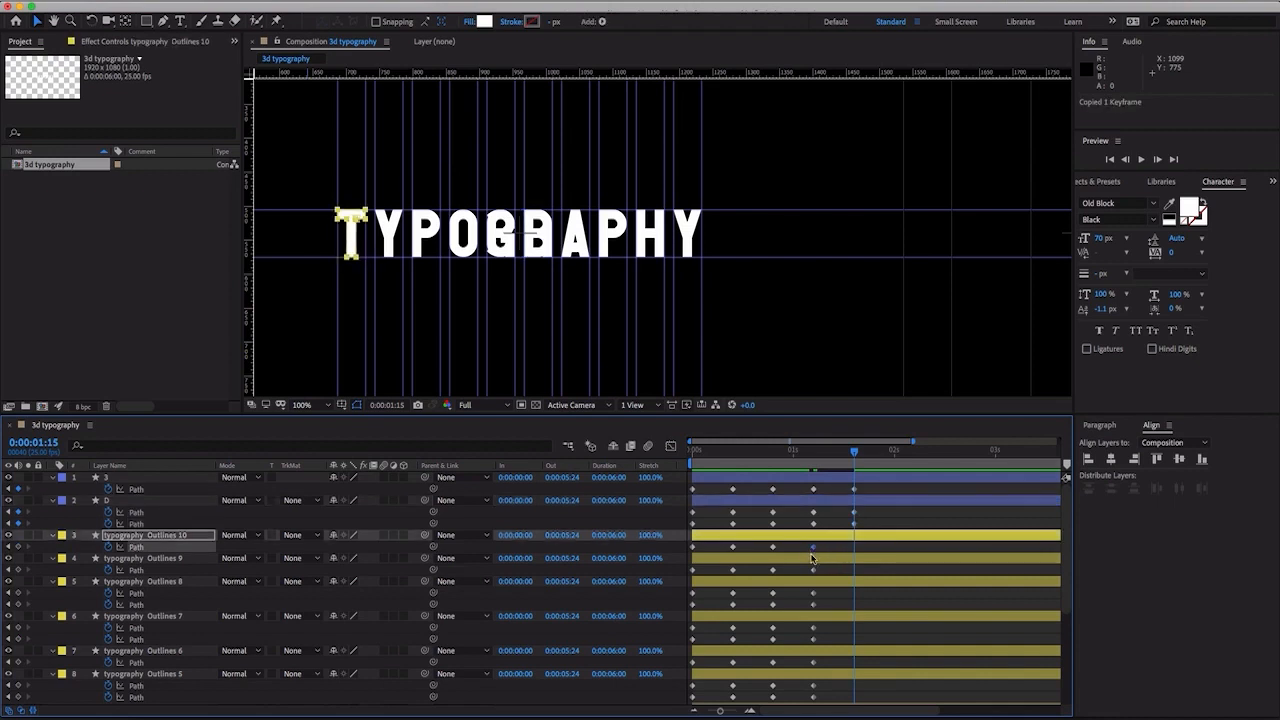
pyautogui.click(815, 571)
pyautogui.hotkey('ctrl', 'v')
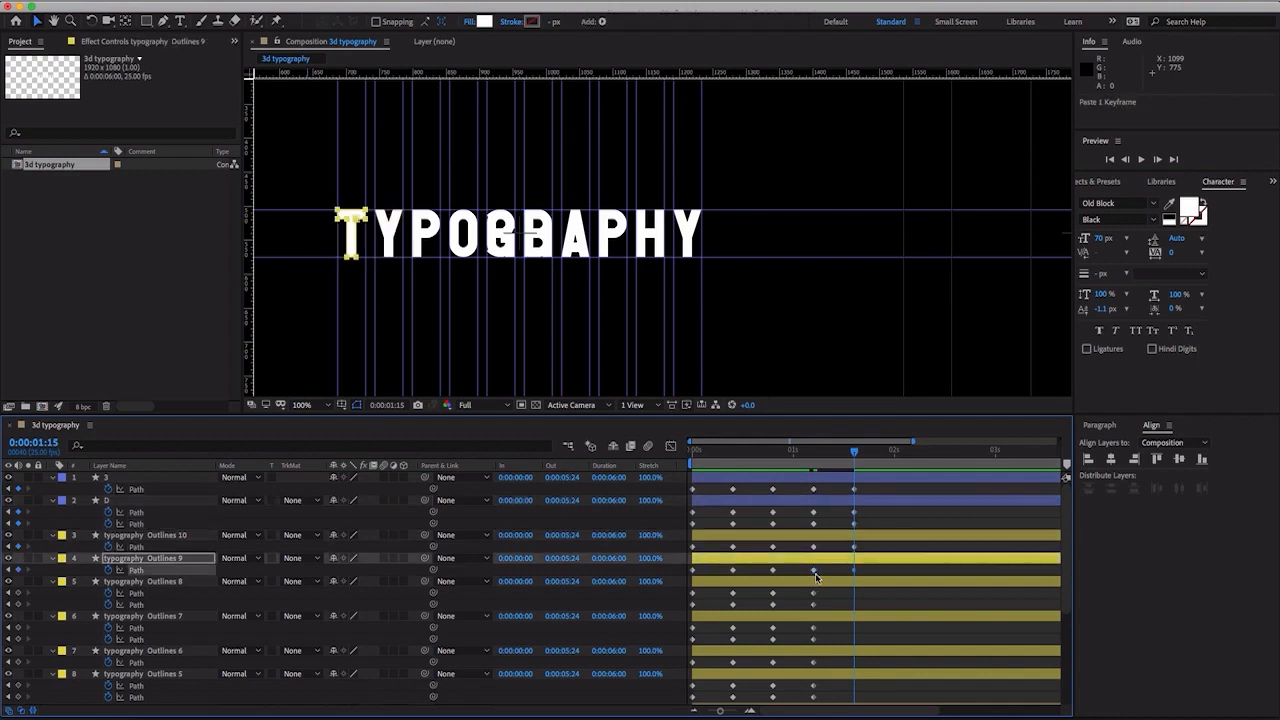
# - Copy the 0:00:01:05 Path keyframes of typography Outlines 9, Outlines 8 and Outlines 7 to 0:00:01:15
pyautogui.click(813, 570)
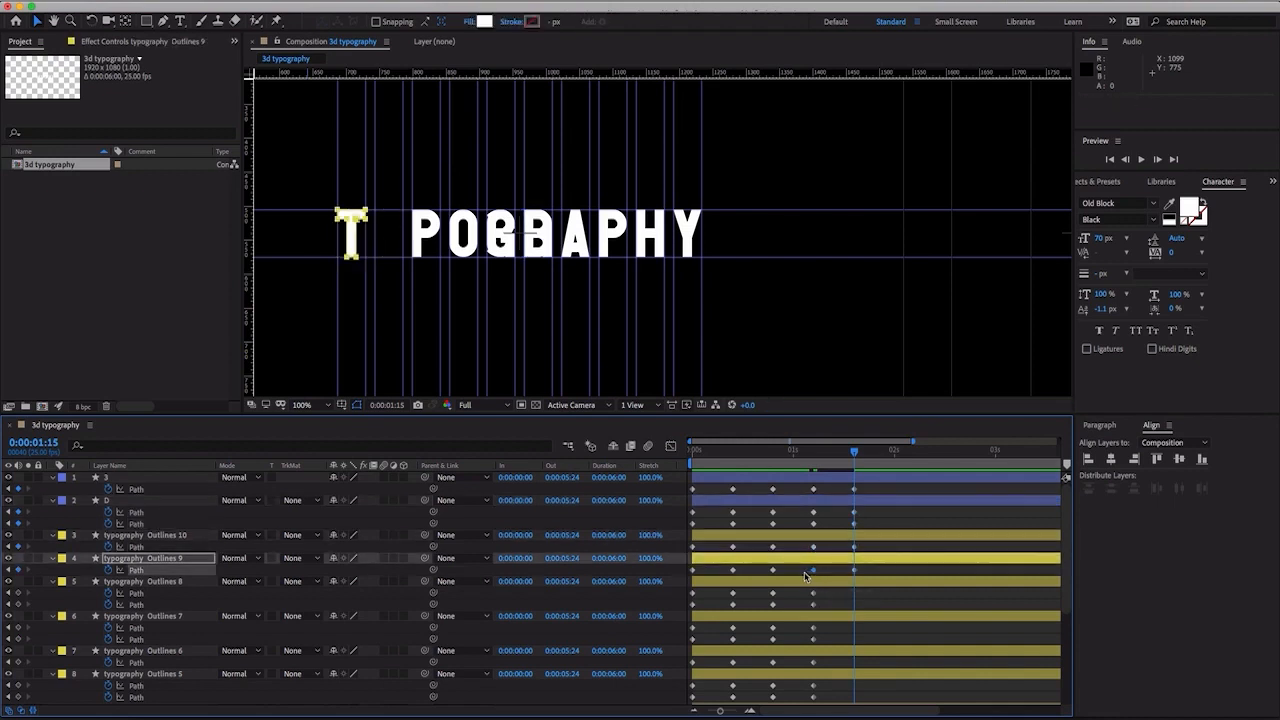
pyautogui.hotkey('ctrl', 'c')
pyautogui.hotkey('ctrl', 'v')
pyautogui.moveTo(826, 591); pyautogui.dragTo(806, 610)
pyautogui.hotkey('ctrl', 'c')
pyautogui.hotkey('ctrl', 'v')
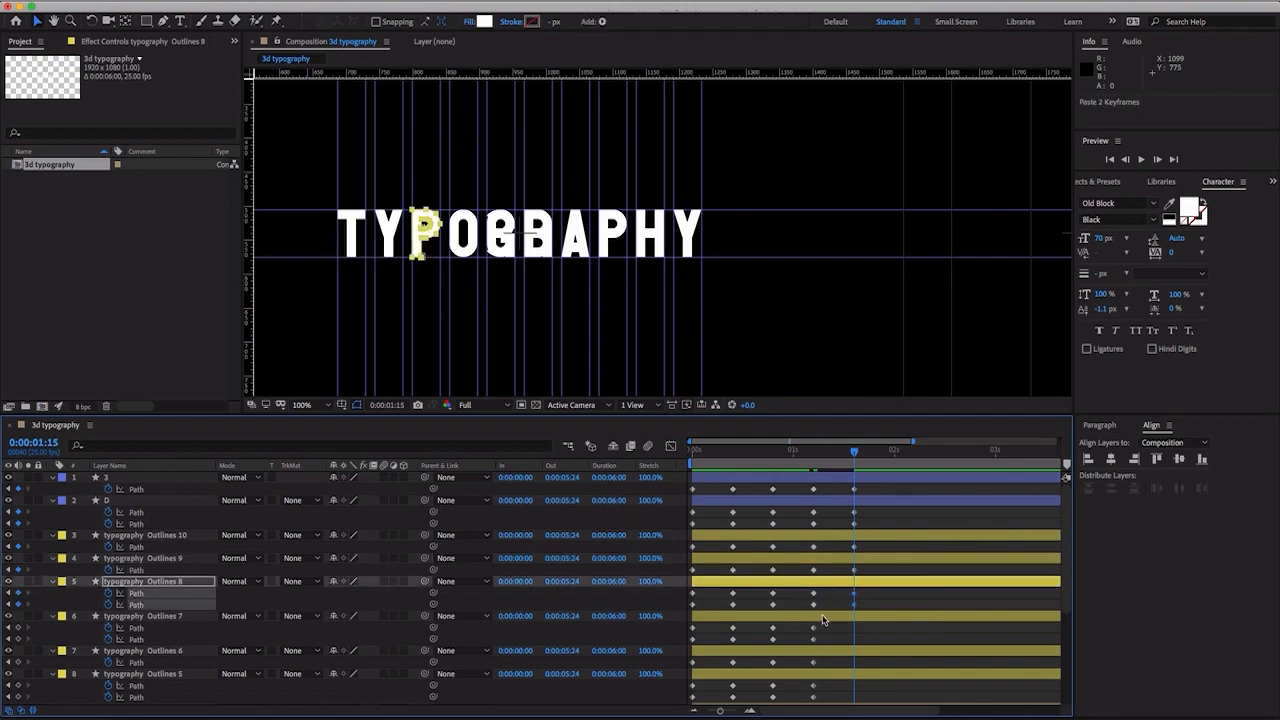
pyautogui.hotkey('ctrl', 'Down')
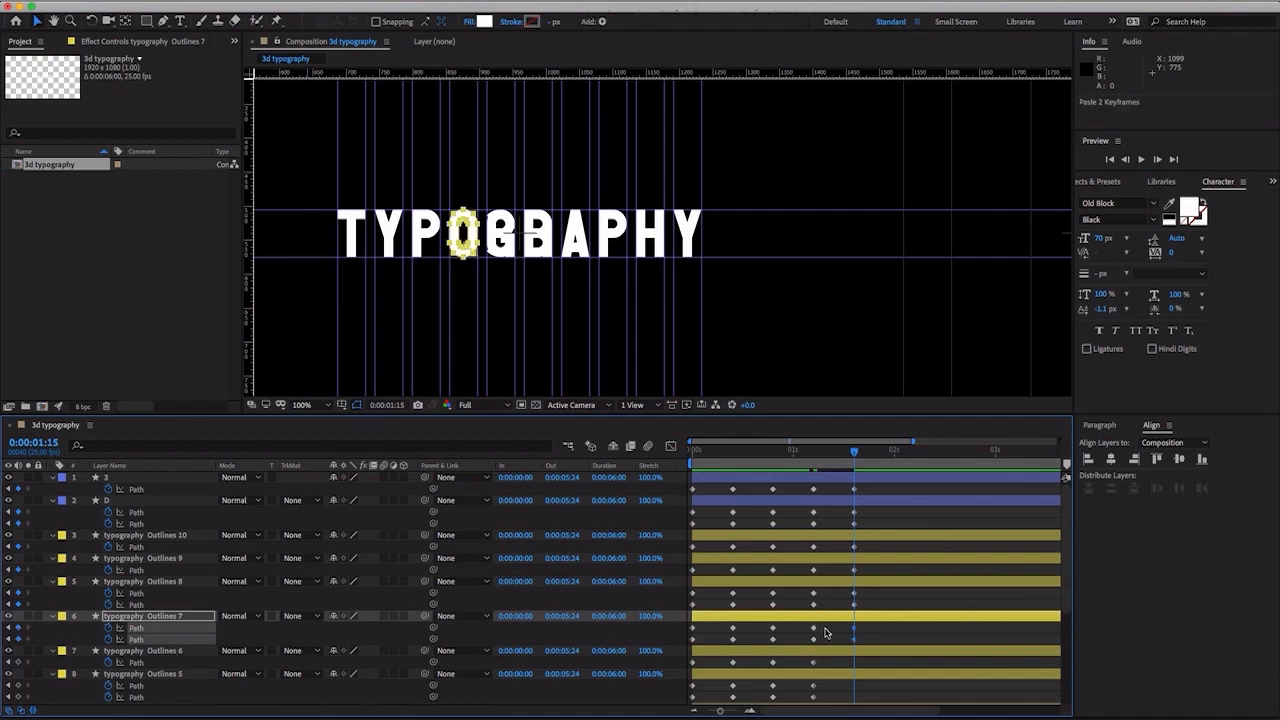
# - Copy the 0:00:01:05 Path keyframes of typography Outlines 6 and Outlines 5 to 0:00:01:15
pyautogui.moveTo(826, 663); pyautogui.dragTo(800, 702)
pyautogui.hotkey('ctrl', 'c')
pyautogui.hotkey('ctrl', 'v')
pyautogui.hotkey('ctrl', 'c')
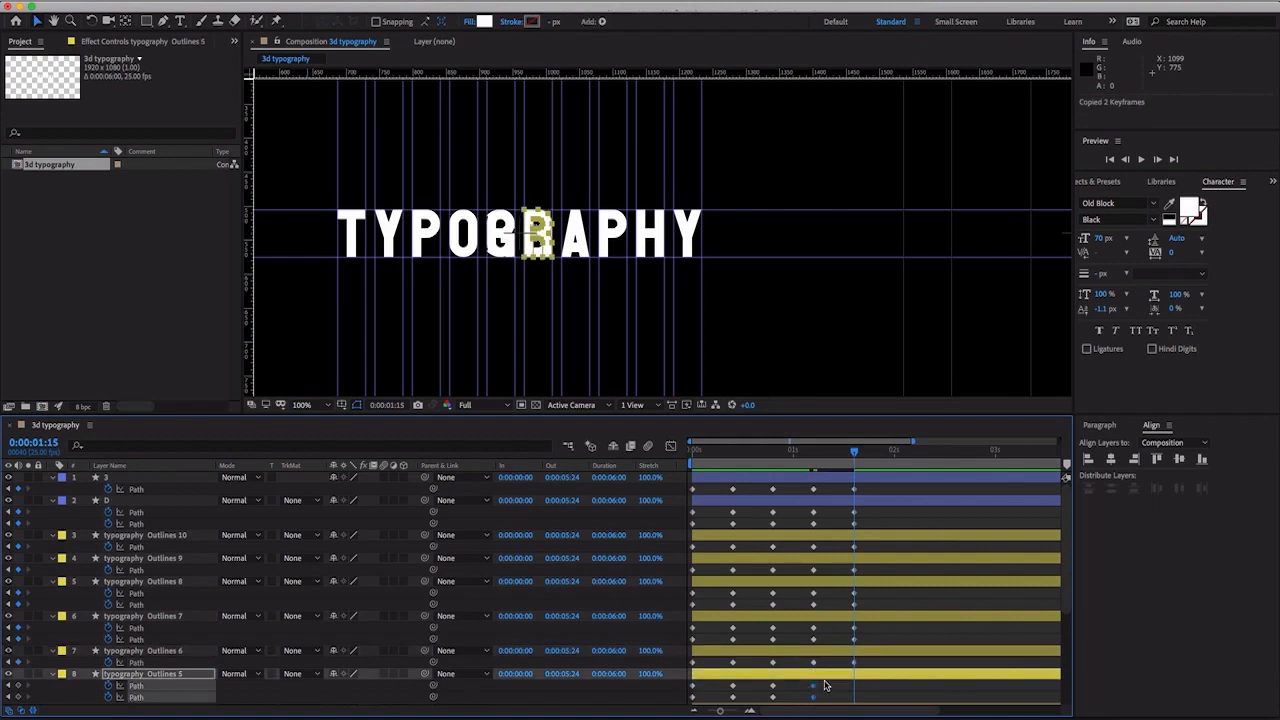
pyautogui.hotkey('ctrl', 'v')
# - Copy the 0:00:01:05 Path keyframes of typography Outlines 4 and Outlines 11 to 0:00:01:15
pyautogui.scroll(-5, 847, 617)
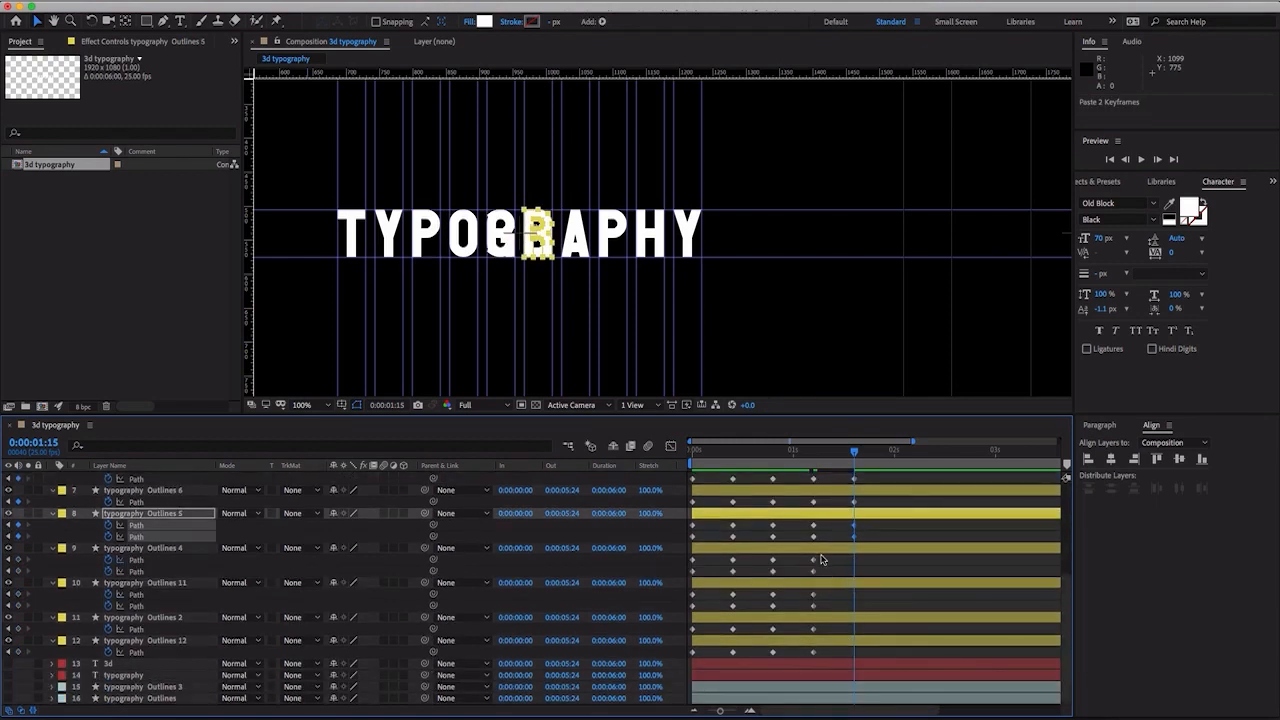
pyautogui.moveTo(823, 560); pyautogui.dragTo(804, 619)
pyautogui.hotkey('ctrl', 'c')
pyautogui.hotkey('ctrl', 'v')
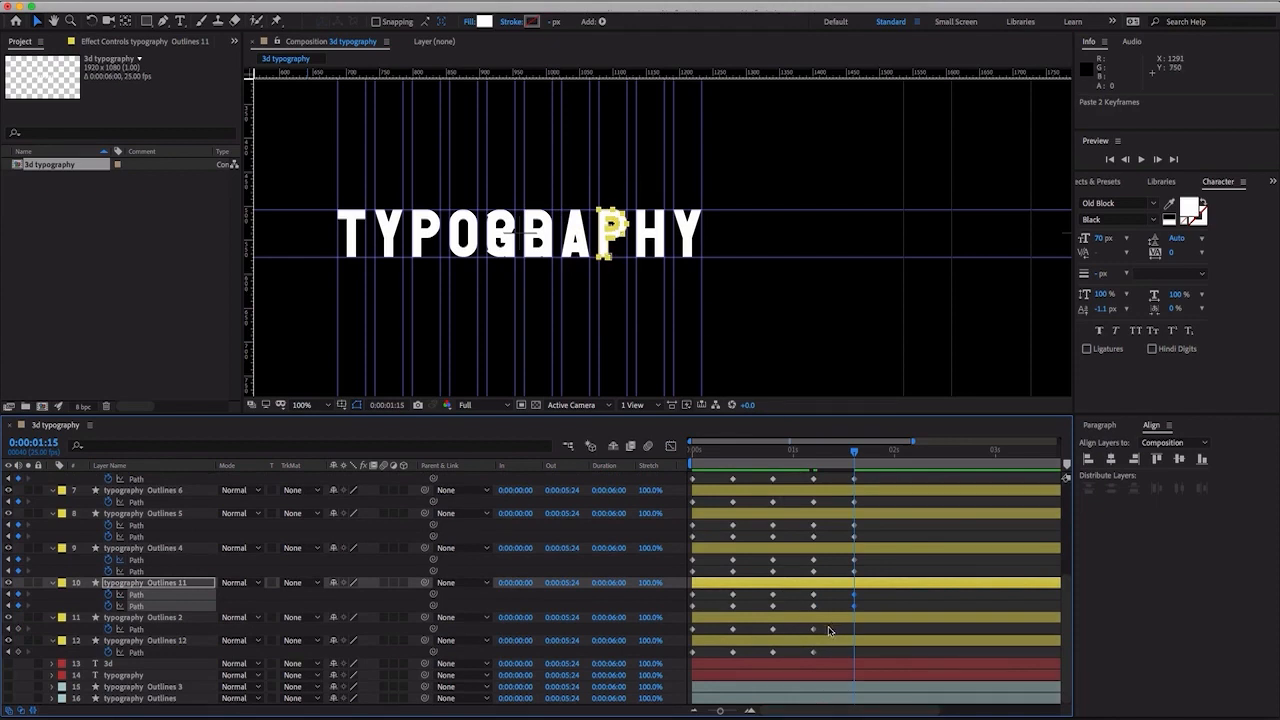
# - Copy the 0:00:01:05 Path keyframes of typography Outlines 2 and Outlines 12 to 0:00:01:15
pyautogui.moveTo(828, 630); pyautogui.dragTo(805, 662)
pyautogui.hotkey('ctrl', 'c')
pyautogui.hotkey('ctrl', 'v')
pyautogui.hotkey('ctrl', 'c')
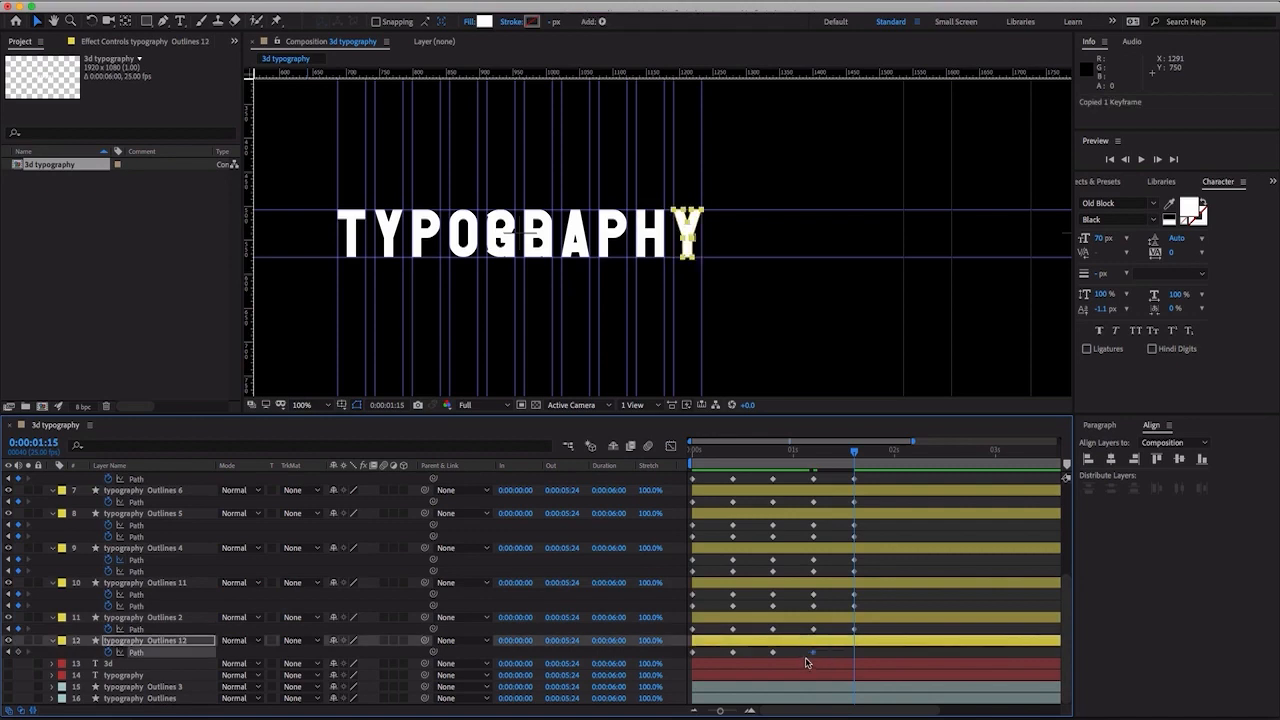
pyautogui.hotkey('ctrl', 'v')
# - Copy the block-shaped 0:00:00:20 Path keyframes of typography Outlines 12 and Outlines 2 to 0:00:02:00
pyautogui.moveTo(853, 457)
pyautogui.mouseDown()
pyautogui.moveTo(715, 456)
pyautogui.moveTo(853, 466)
pyautogui.mouseUp()
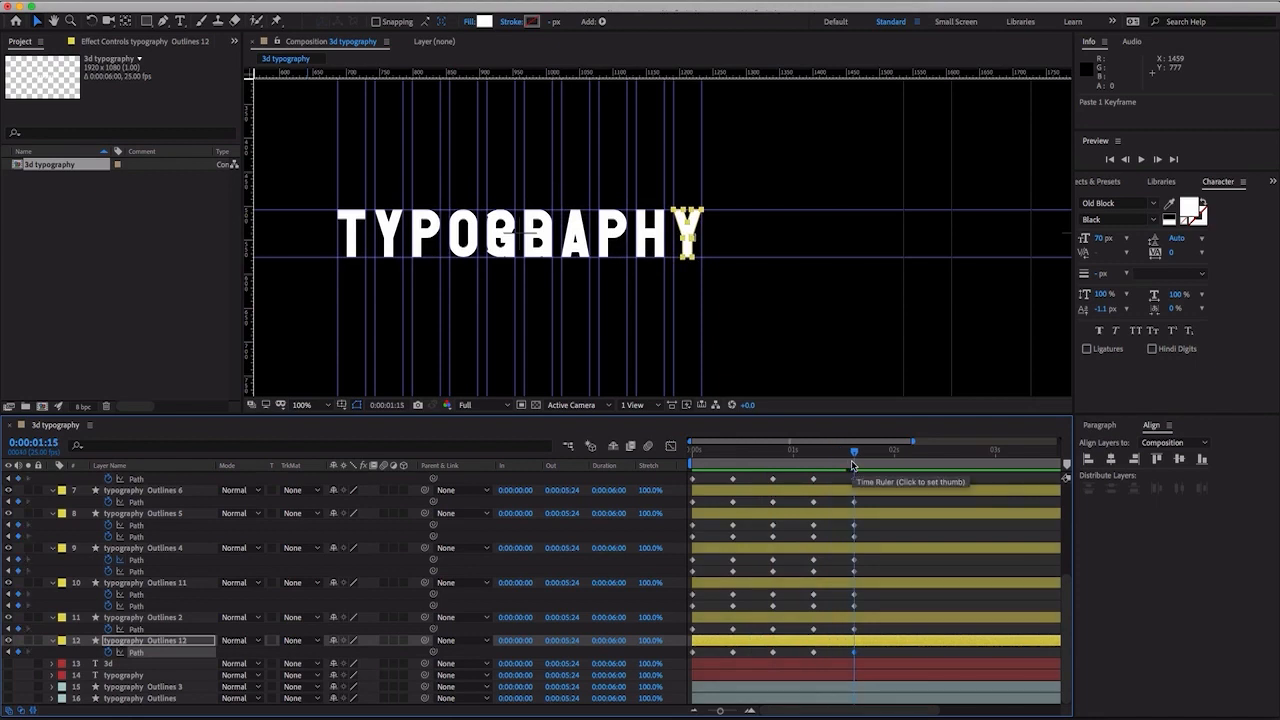
pyautogui.hotkey('shift', 'pagedown')
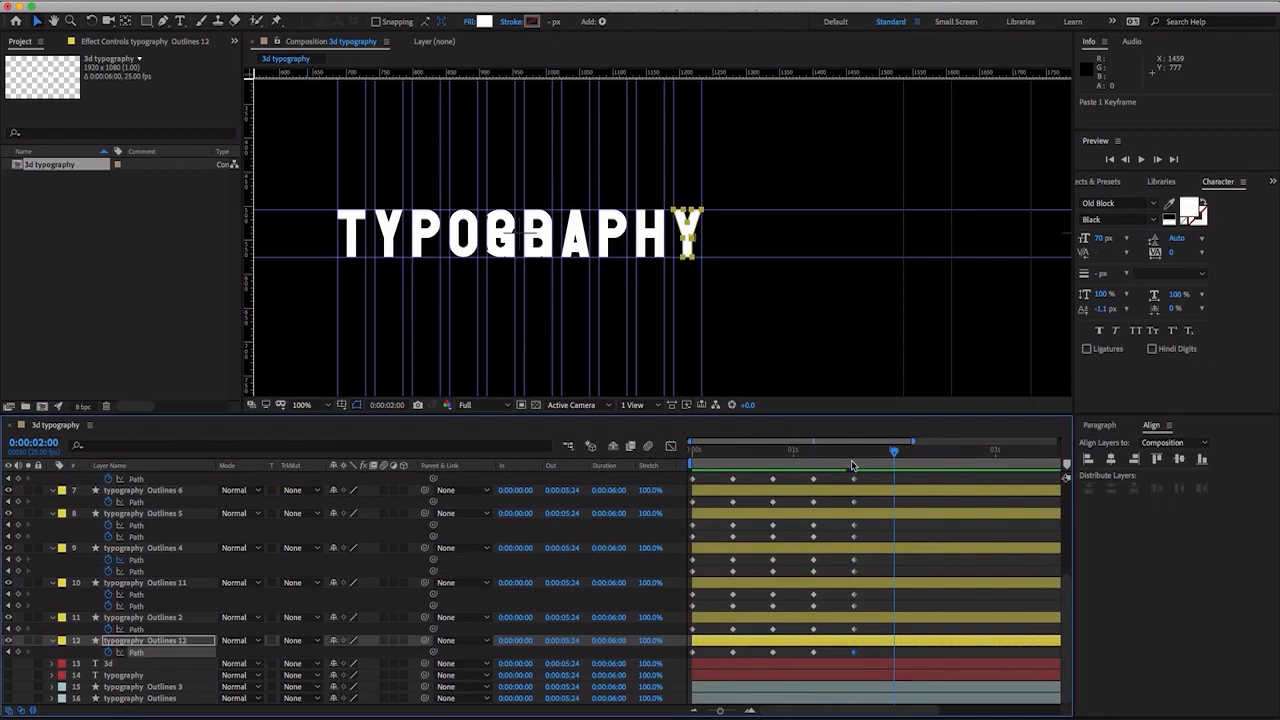
pyautogui.click(773, 463)
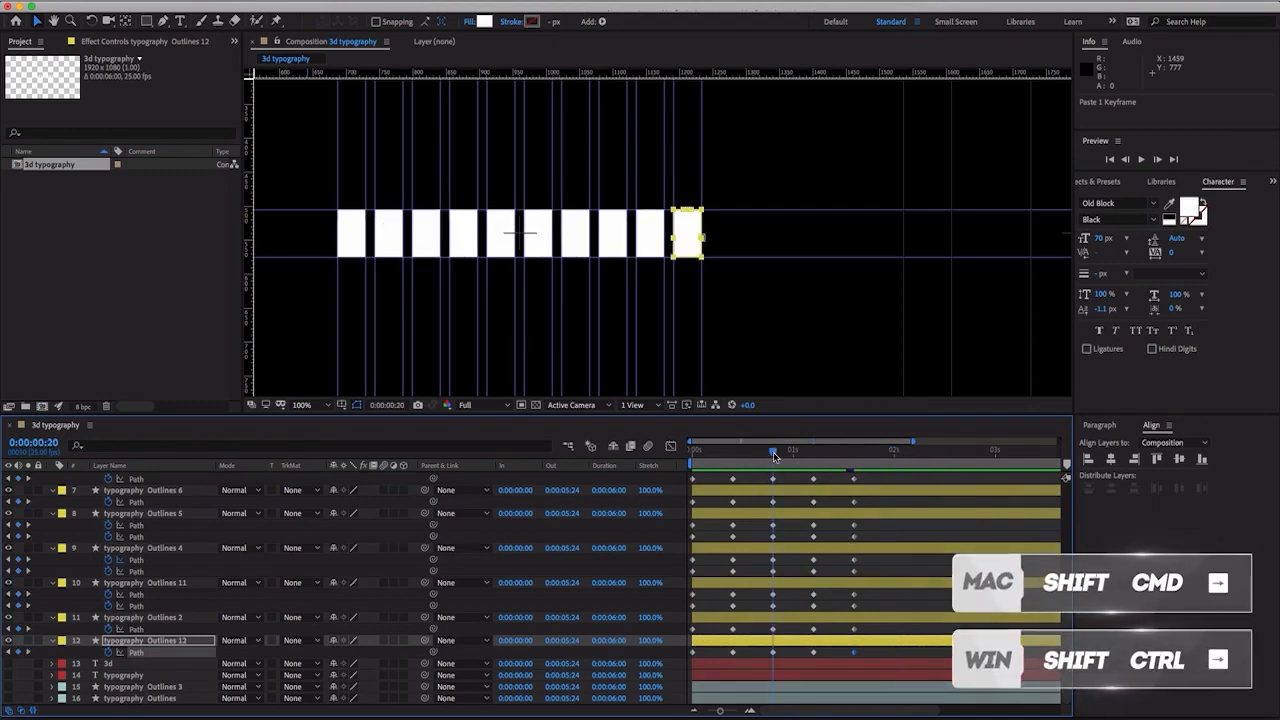
pyautogui.click(857, 465)
pyautogui.click(853, 465)
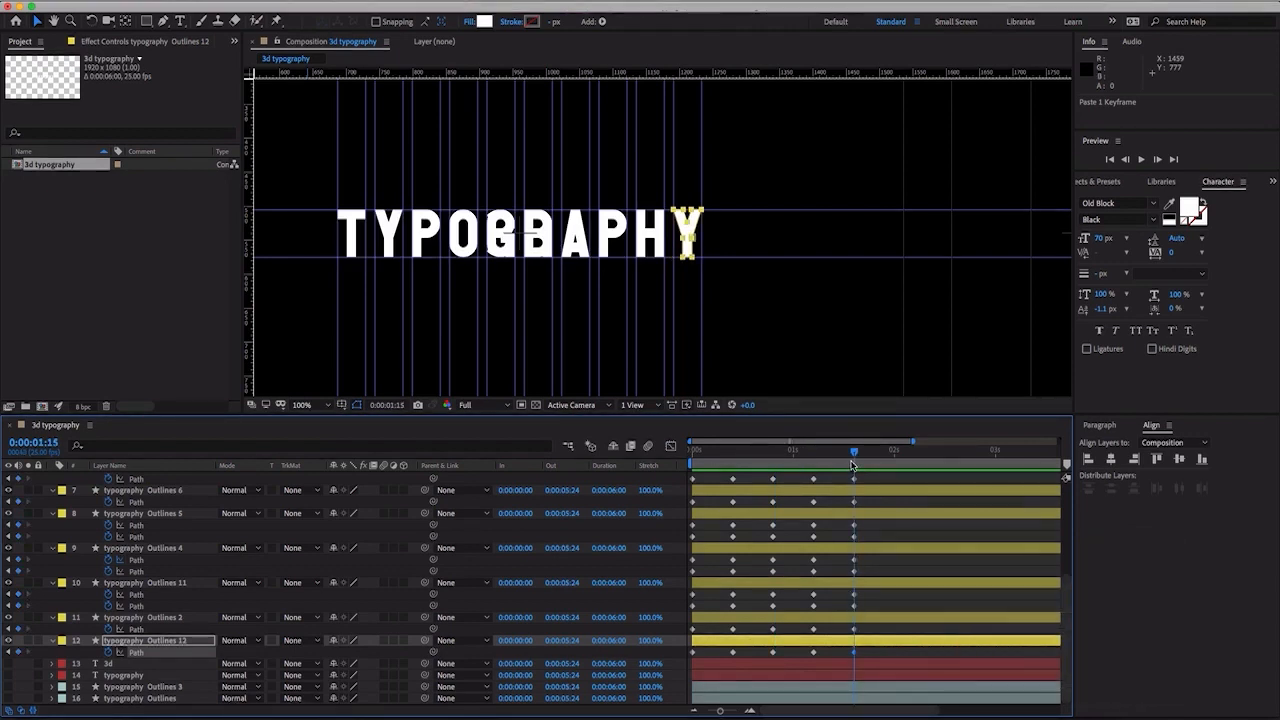
pyautogui.hotkey('ctrl', 'shift', 'Right')
pyautogui.click(789, 657)
pyautogui.click(771, 653)
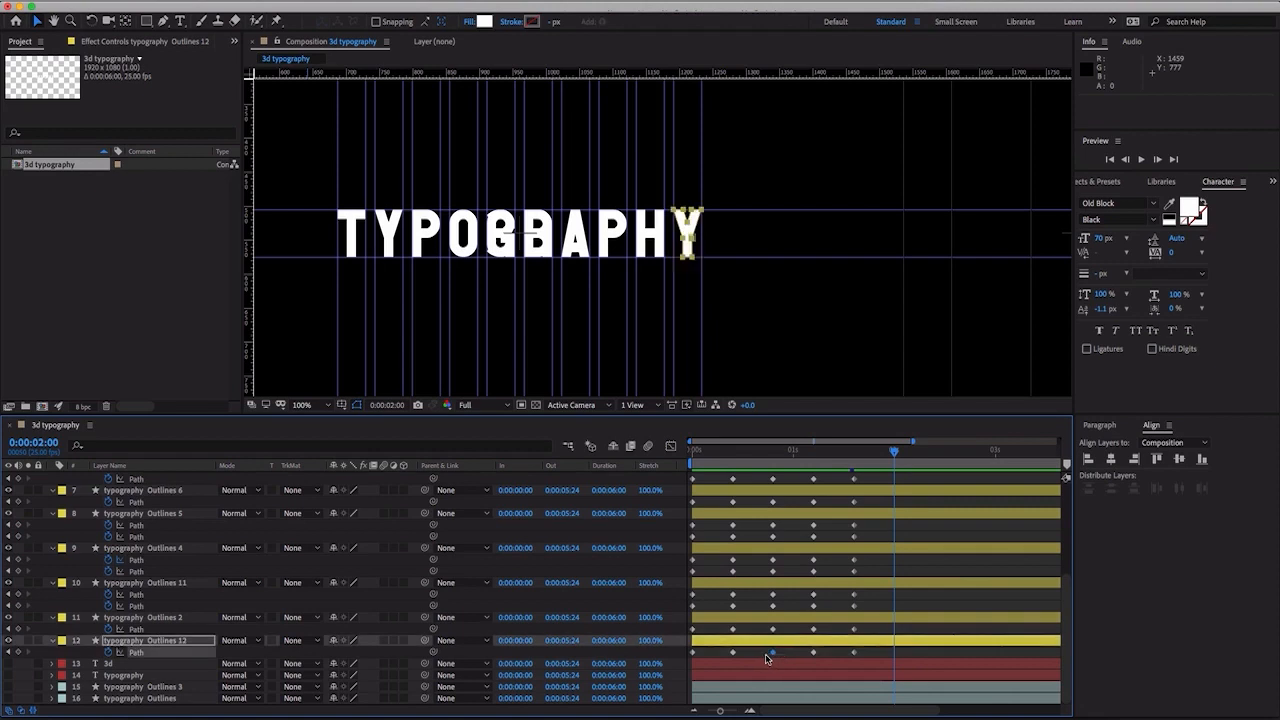
pyautogui.hotkey('ctrl', 'v')
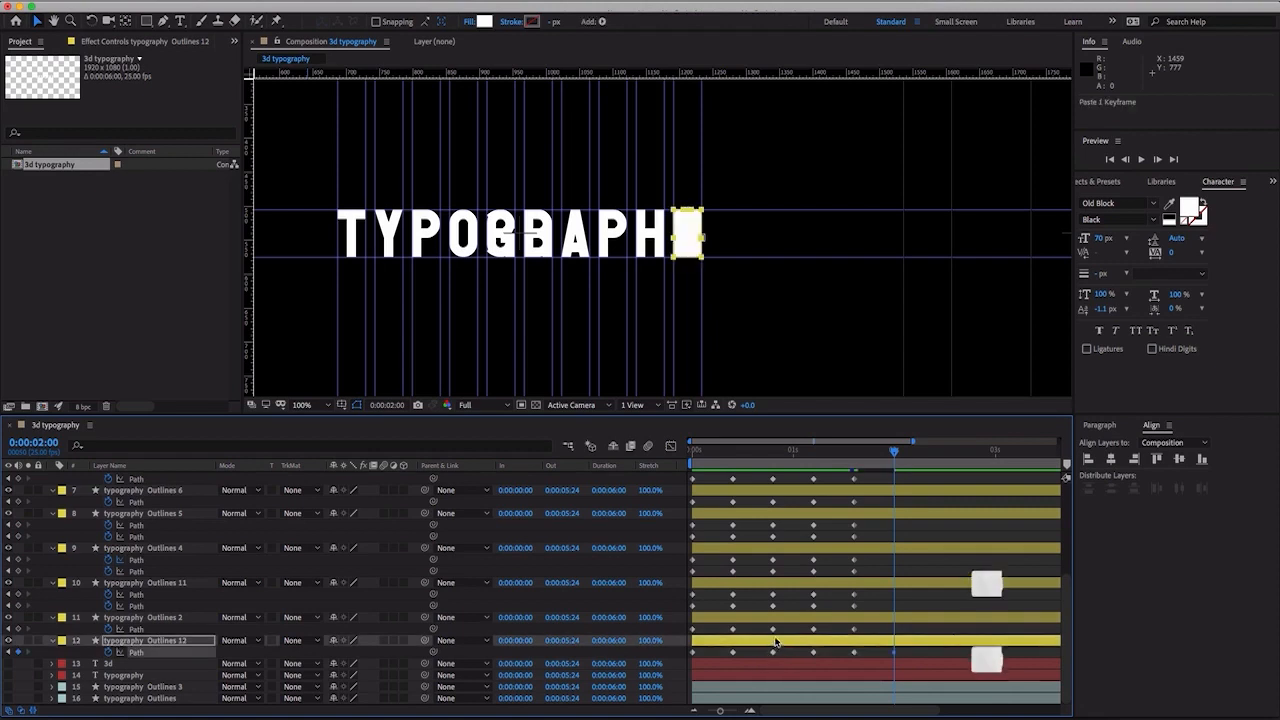
pyautogui.click(786, 631)
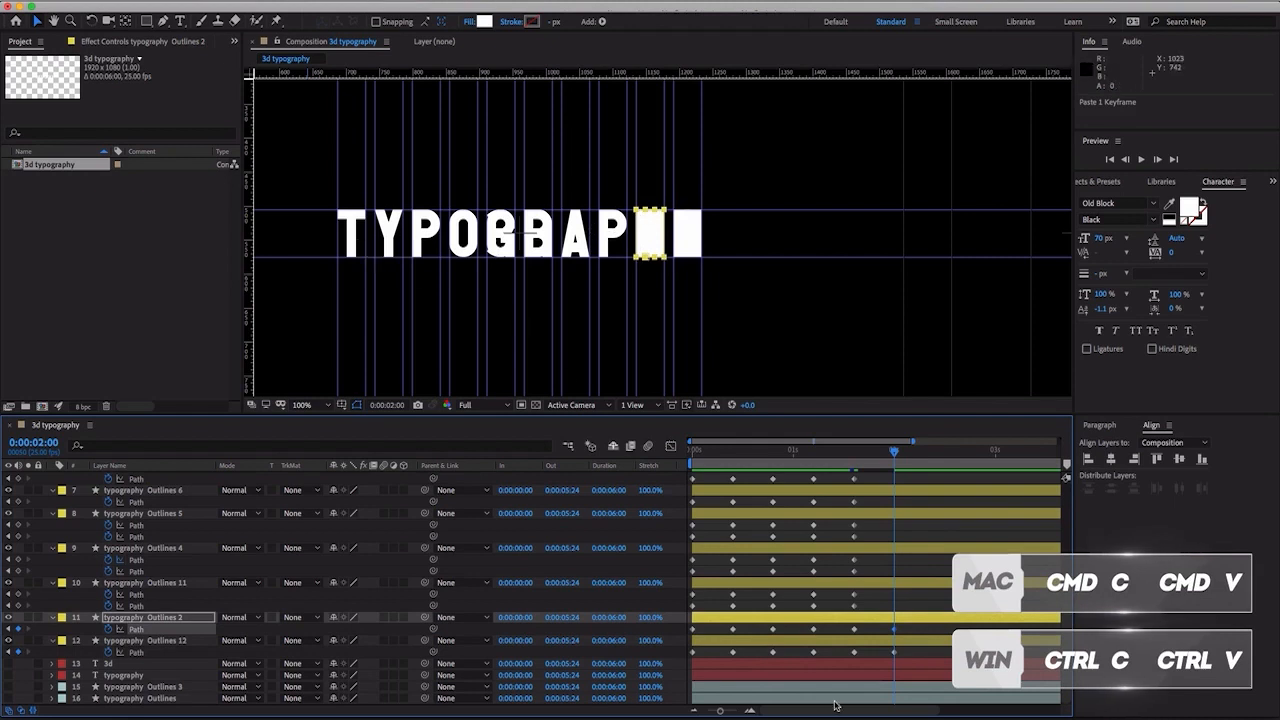
pyautogui.moveTo(788, 590); pyautogui.dragTo(760, 614)
pyautogui.hotkey('ctrl', 'v')
pyautogui.hotkey('ctrl', 'b')
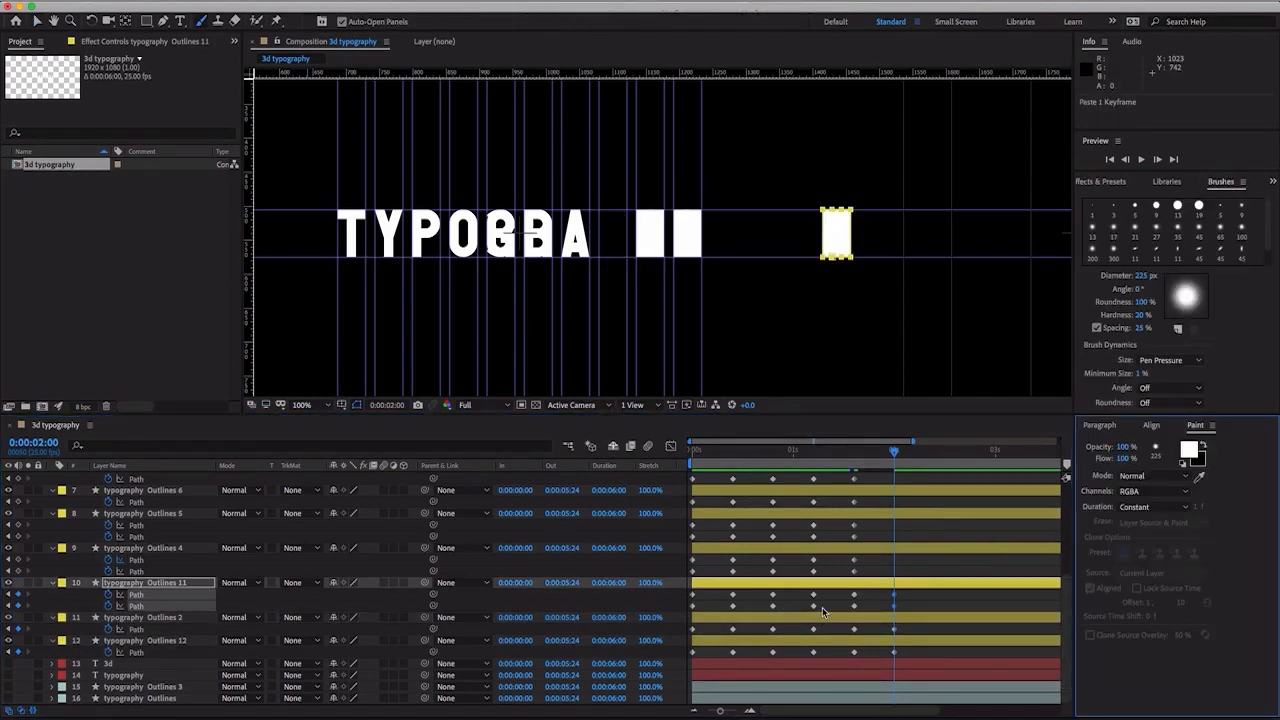
pyautogui.hotkey('ctrl', 'z')
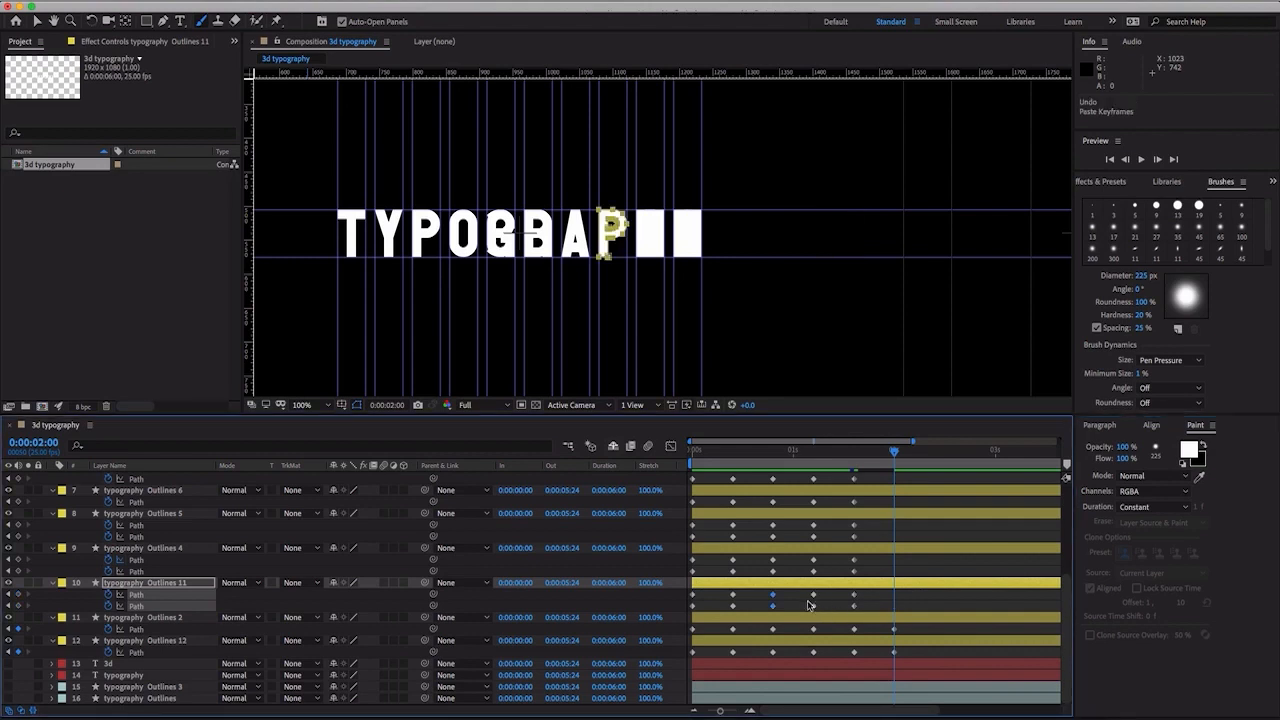
# - Copy the 0:00:00:20 block Path keyframes of typography Outlines 11 and Outlines 4 to 0:00:02:00
pyautogui.moveTo(786, 602); pyautogui.dragTo(763, 609)
pyautogui.hotkey('ctrl', 'v')
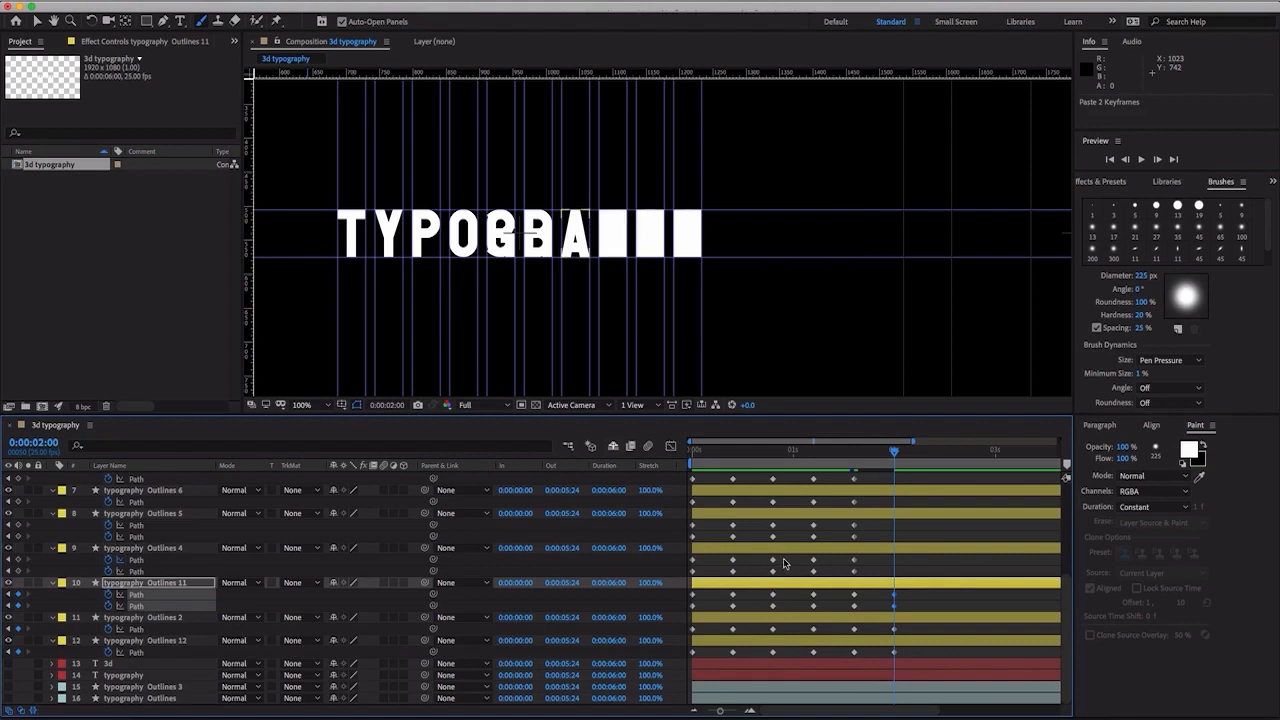
pyautogui.moveTo(781, 553); pyautogui.dragTo(768, 575)
pyautogui.hotkey('ctrl', 'c')
pyautogui.hotkey('ctrl', 'v')
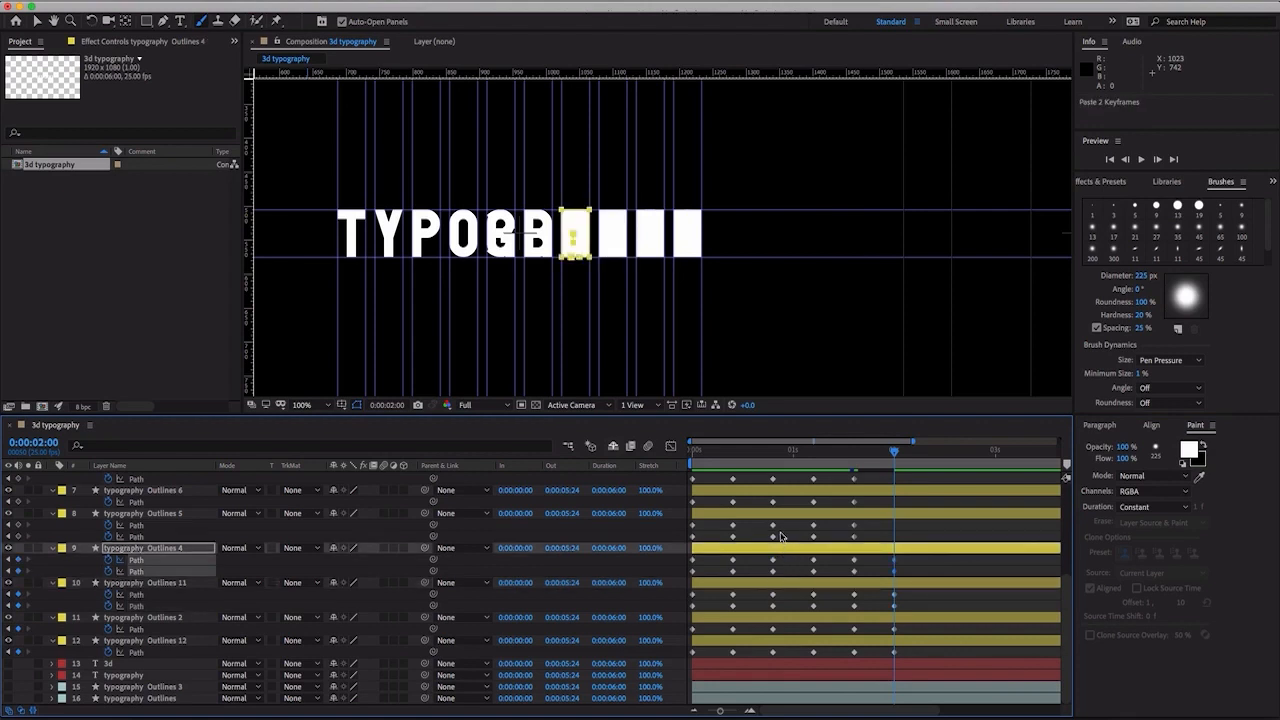
# - Copy the 0:00:00:20 block Path keyframes of typography Outlines 5, Outlines 6 and Outlines 7 to 0:00:02:00
pyautogui.moveTo(781, 519); pyautogui.dragTo(767, 543)
pyautogui.hotkey('ctrl', 'c')
pyautogui.hotkey('ctrl', 'v')
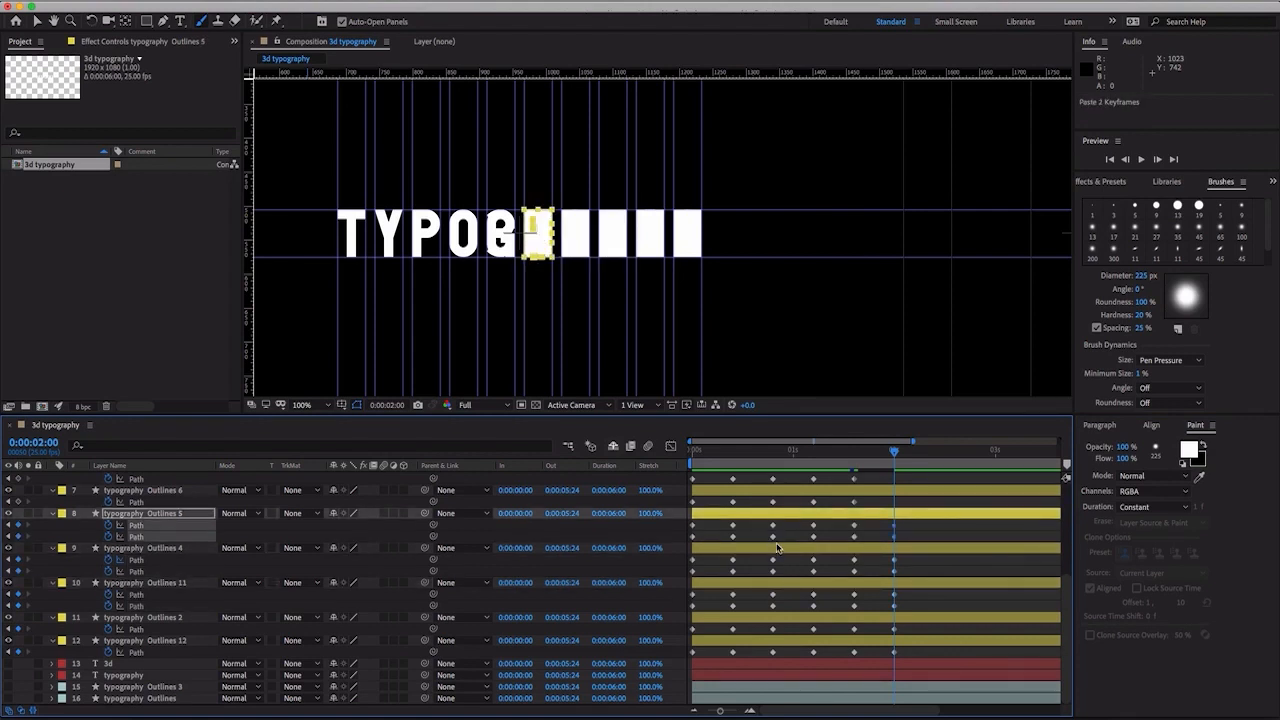
pyautogui.scroll(1, 779, 555)
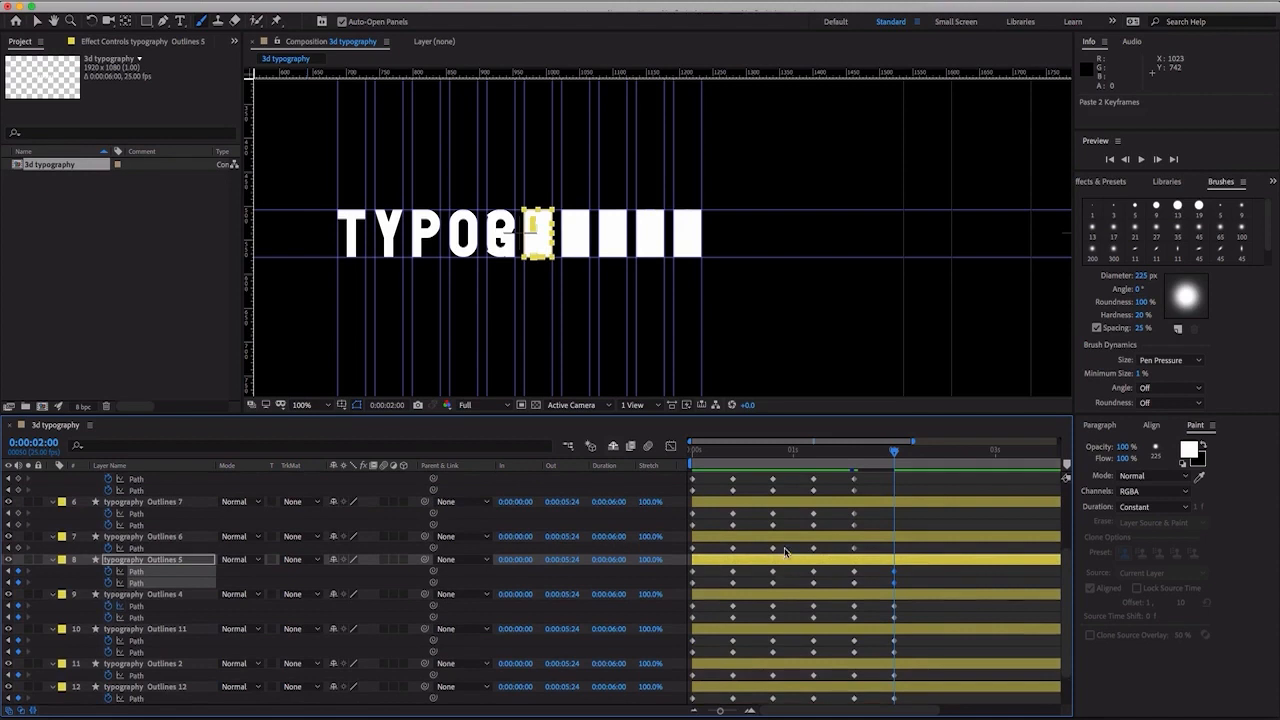
pyautogui.moveTo(784, 552); pyautogui.dragTo(768, 530)
pyautogui.hotkey('ctrl', 'c')
pyautogui.hotkey('ctrl', 'v')
pyautogui.hotkey('ctrl', 'c')
pyautogui.hotkey('ctrl', 'v')
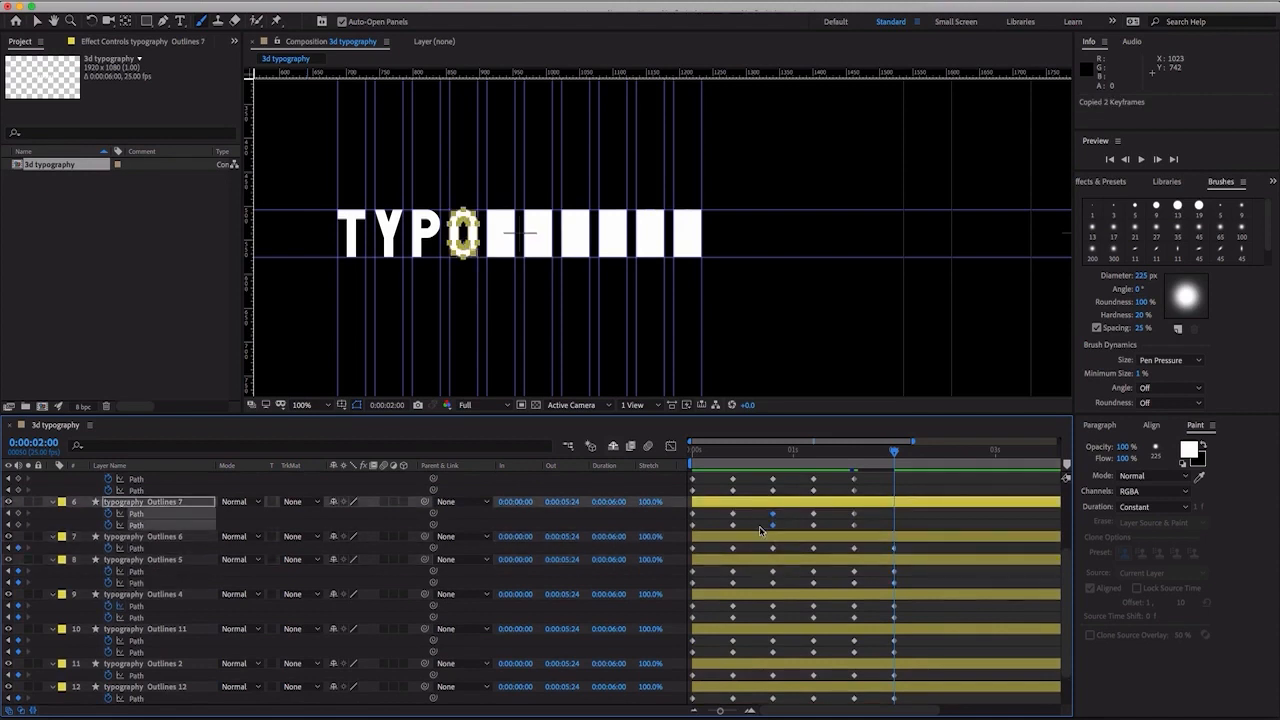
# - Copy the 0:00:00:20 block Path keyframes of typography Outlines 8 and Outlines 9 to 0:00:02:00
pyautogui.scroll(5, 775, 550)
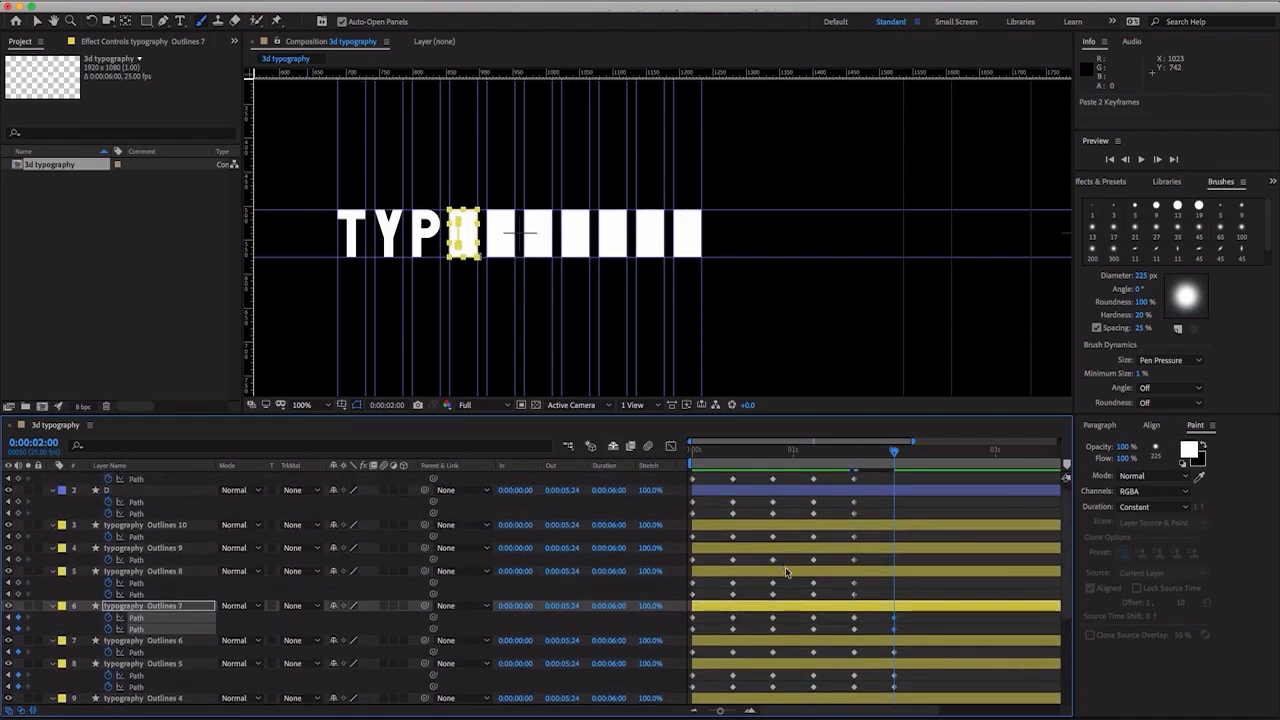
pyautogui.scroll(1, 786, 575)
pyautogui.hscroll(-1, 784, 603)
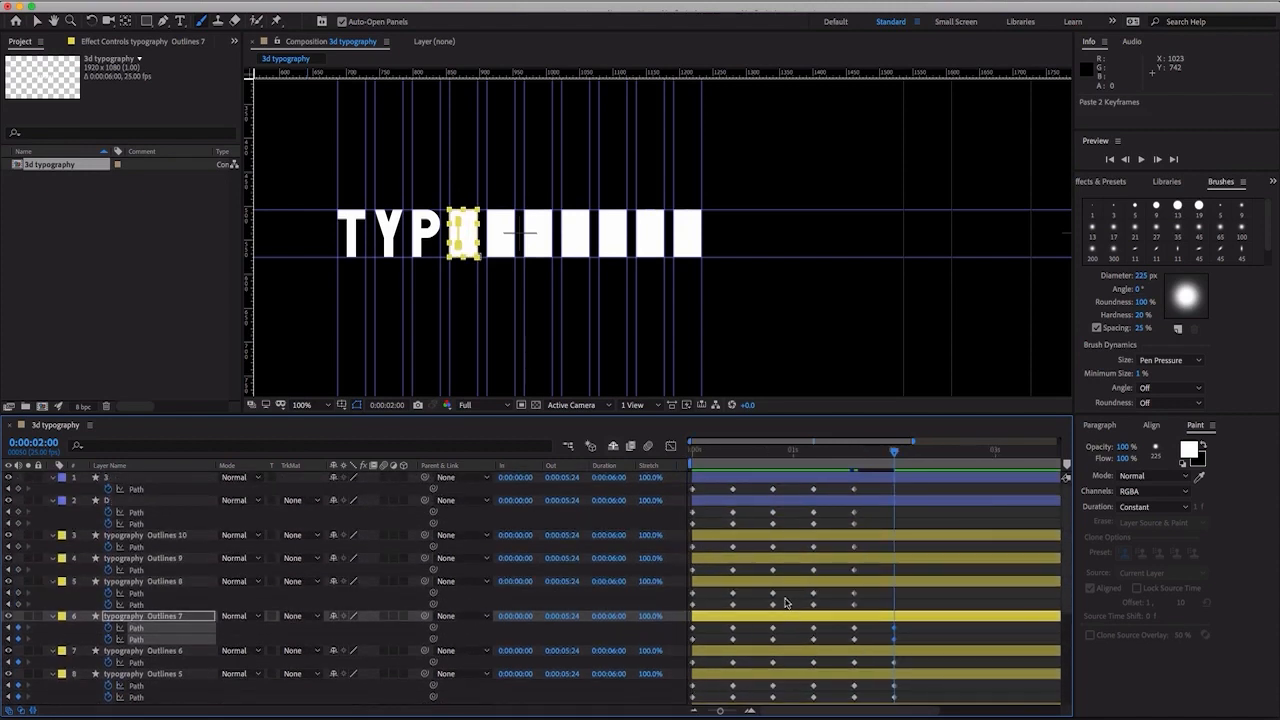
pyautogui.click(797, 600)
pyautogui.hotkey('ctrl', 'v')
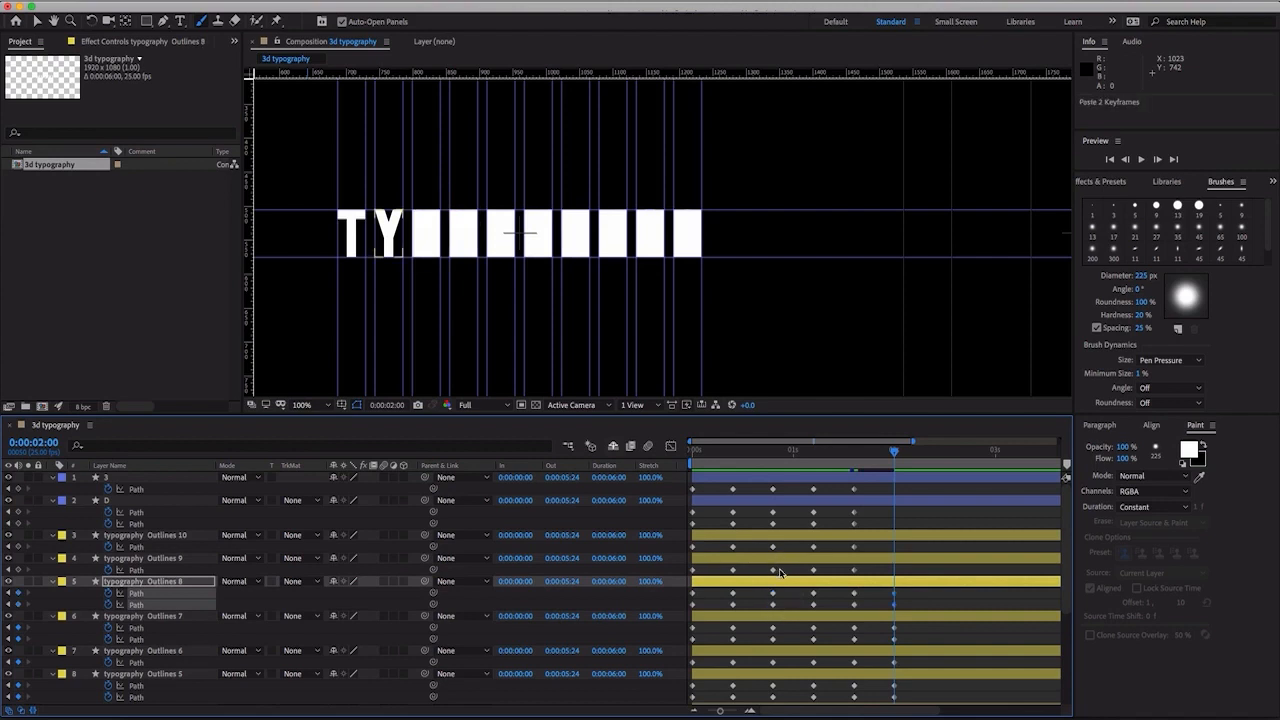
pyautogui.click(778, 570)
pyautogui.hotkey('ctrl', 'v')
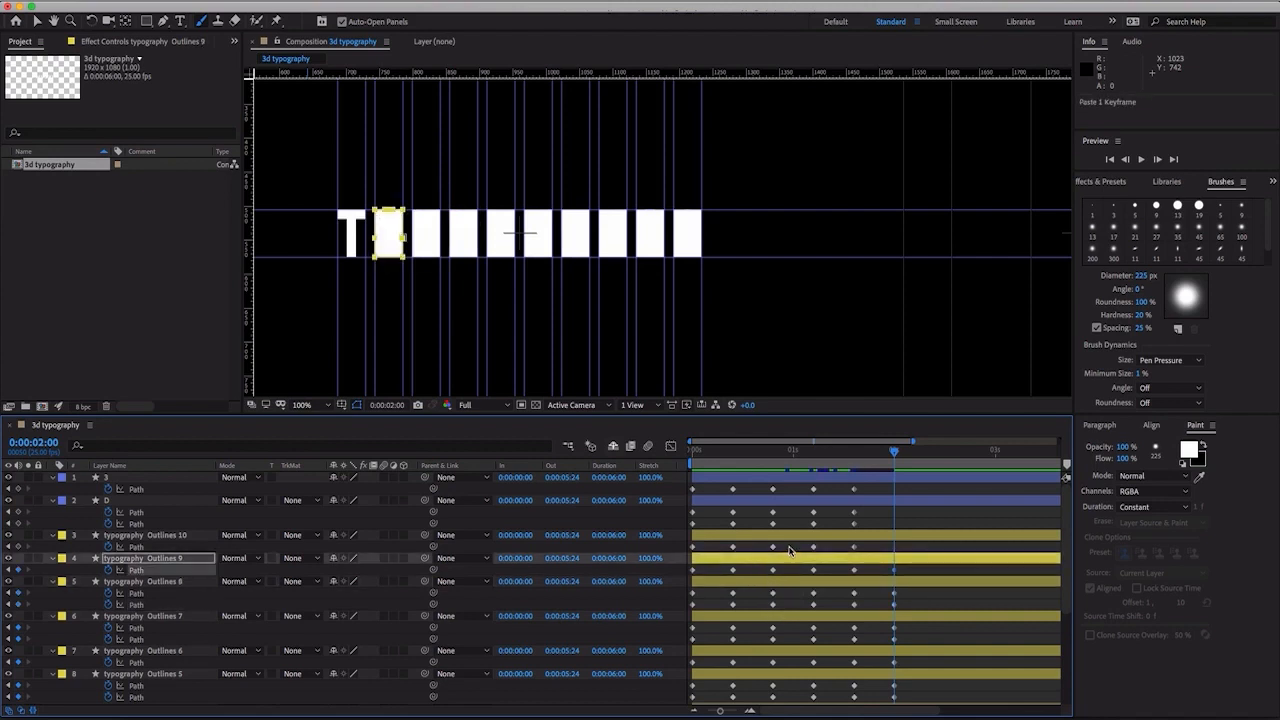
# - Copy the 0:00:00:20 block Path keyframes of typography Outlines 10 and the D and 3 layers to 0:00:02:00
pyautogui.click(789, 548)
pyautogui.hotkey('ctrl', 'v')
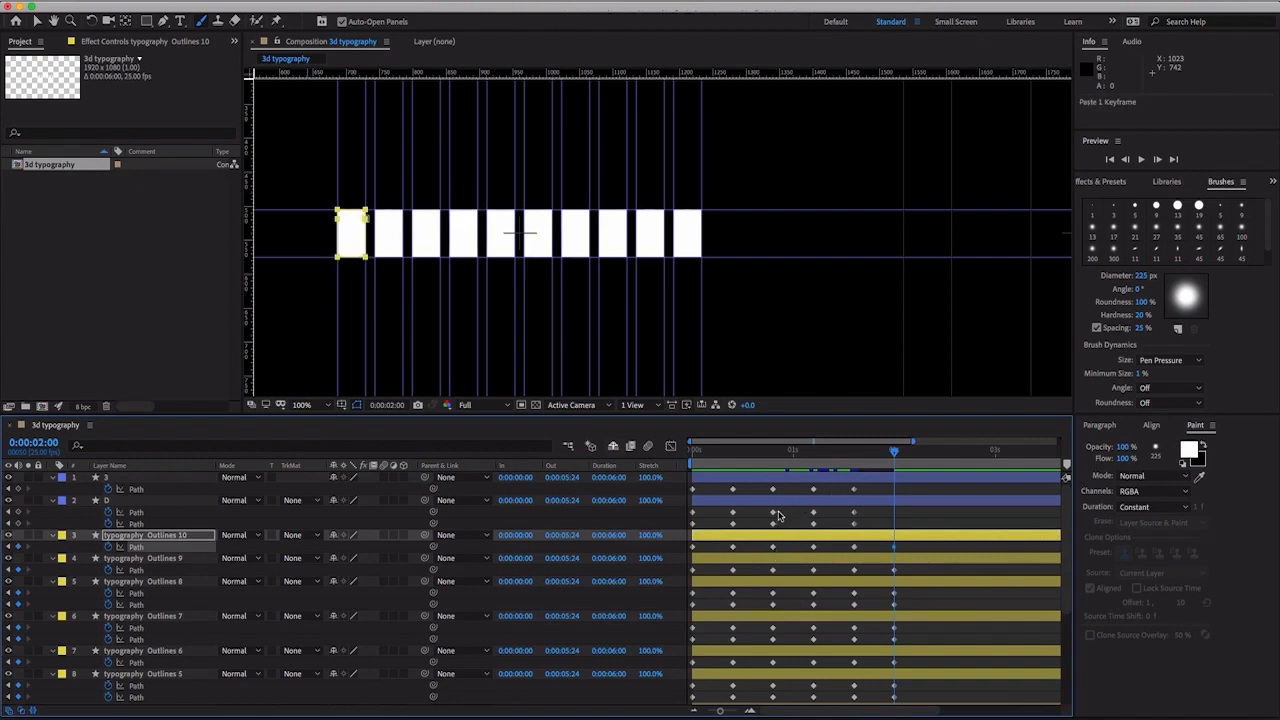
pyautogui.click(778, 515)
pyautogui.hotkey('ctrl', 'v')
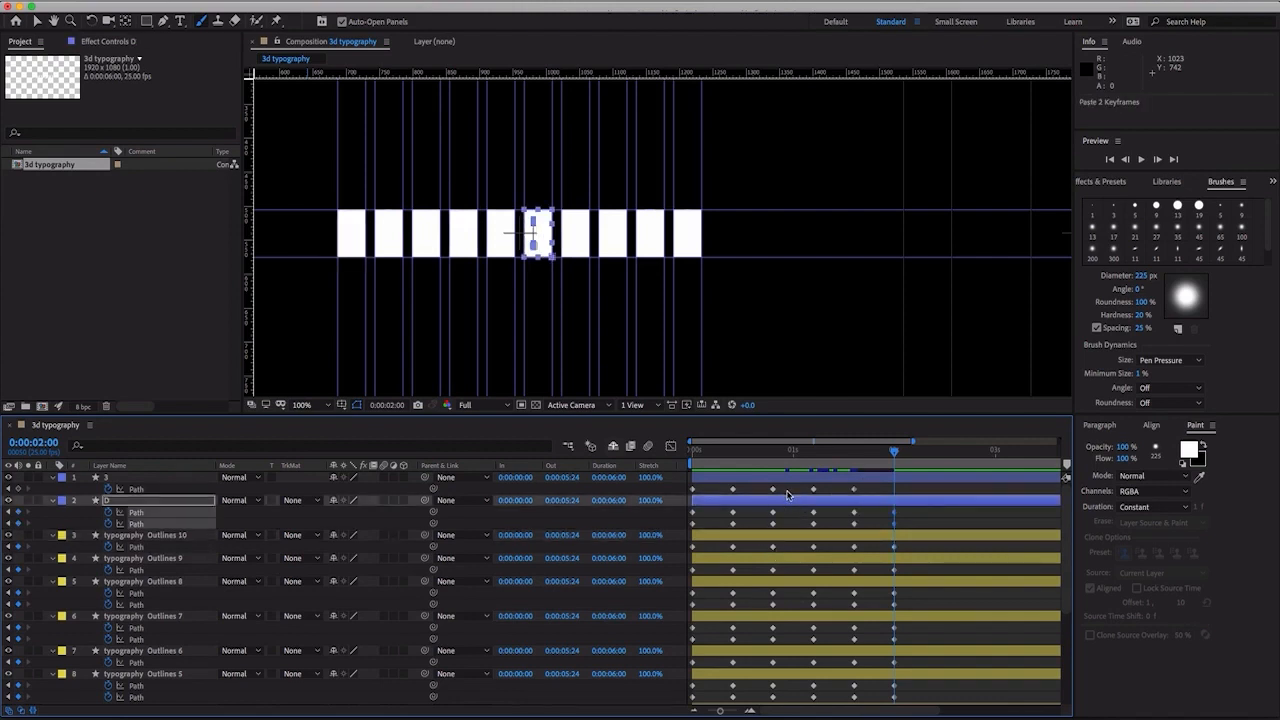
pyautogui.click(788, 490)
pyautogui.hotkey('ctrl', 'v')
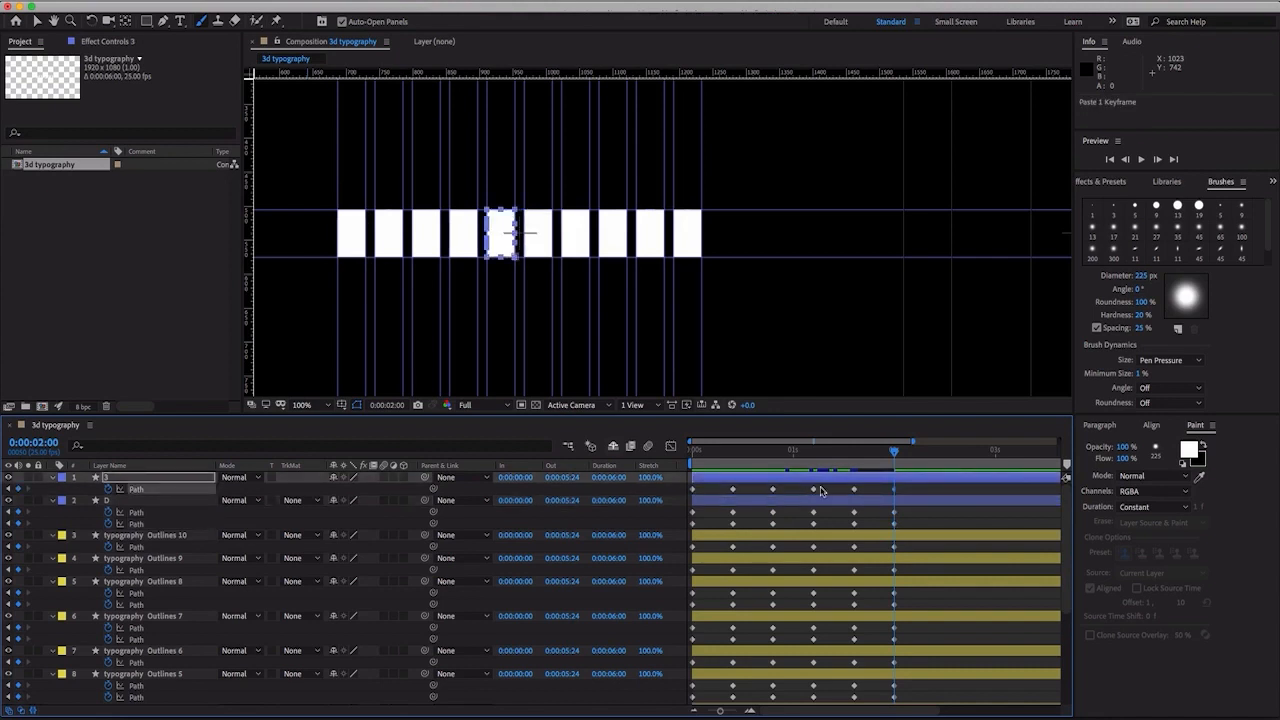
# - At 0:00:02:10, flatten the 3 layer's block path up to its top edge with a height of 0%
pyautogui.press('space')
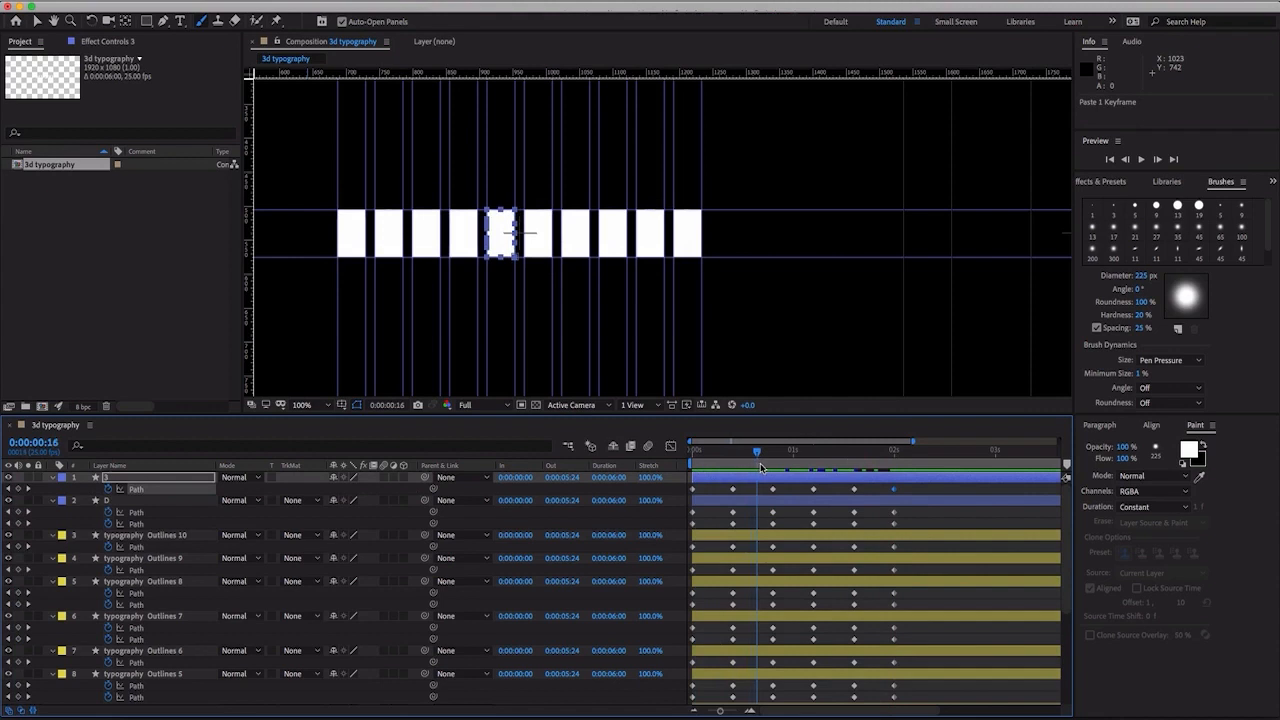
pyautogui.moveTo(814, 470); pyautogui.dragTo(893, 477)
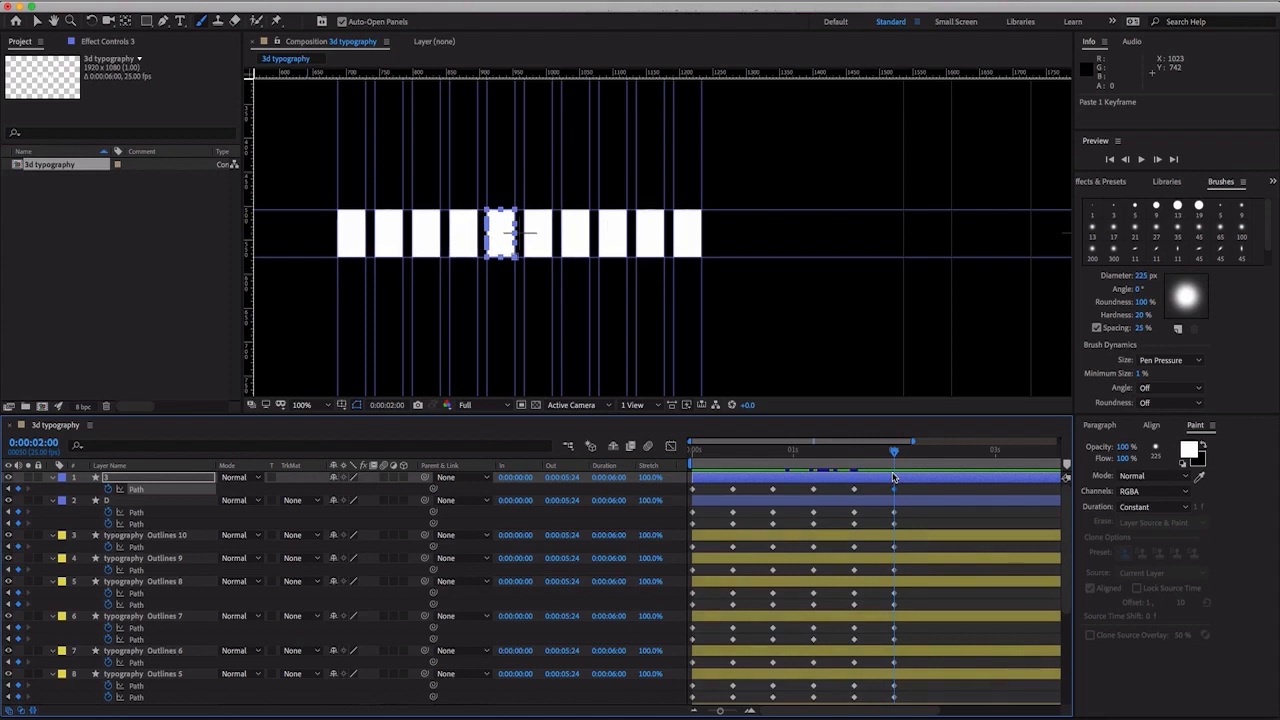
pyautogui.press('space')
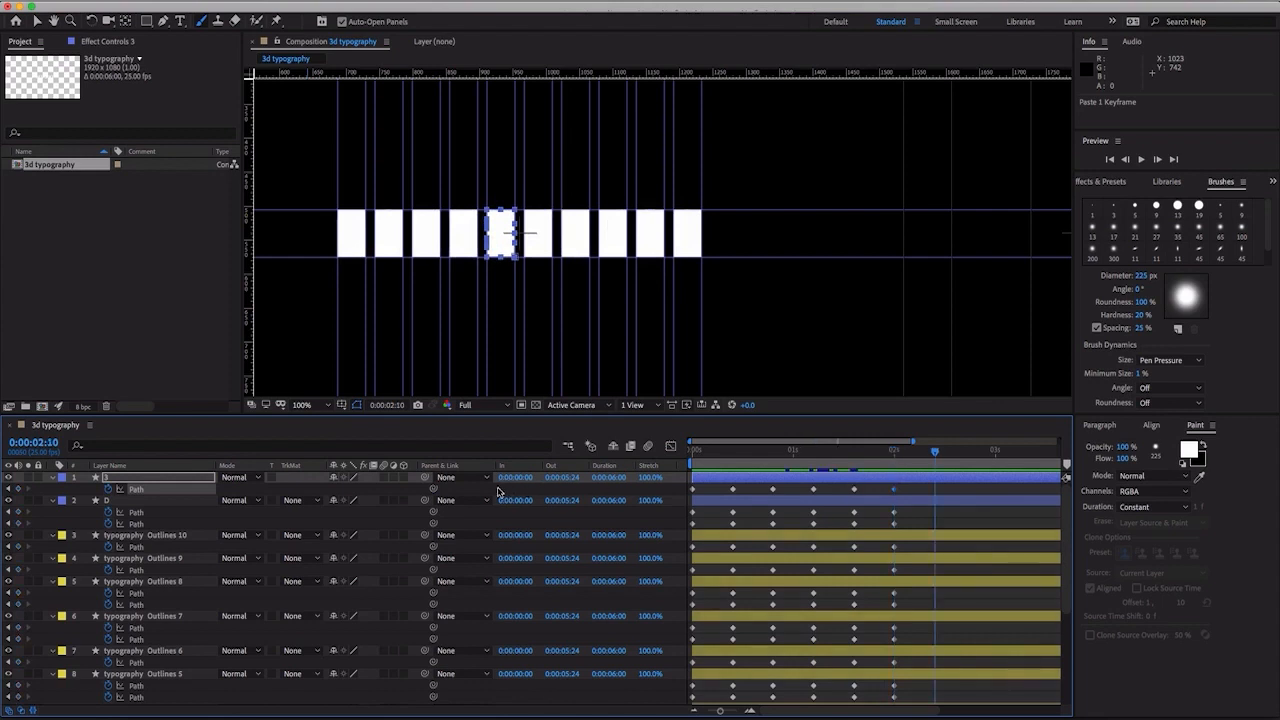
pyautogui.click(135, 488)
pyautogui.click(137, 512)
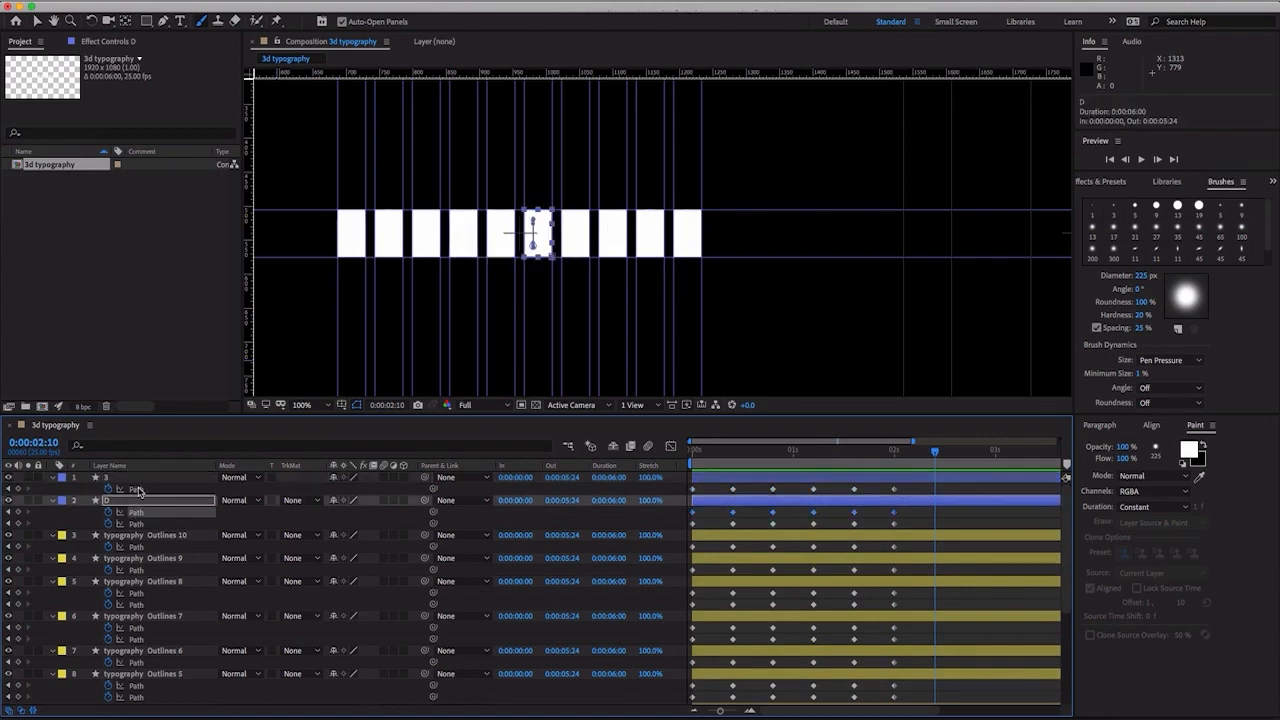
pyautogui.click(137, 489)
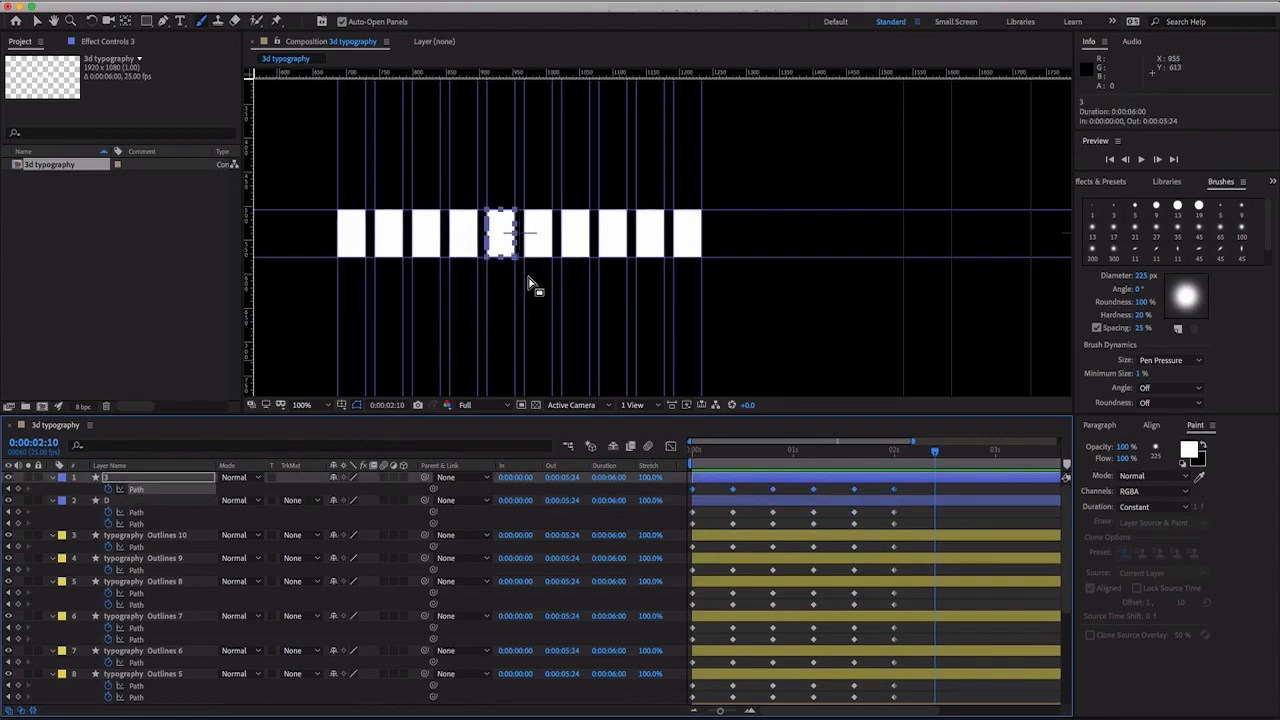
pyautogui.press('v')
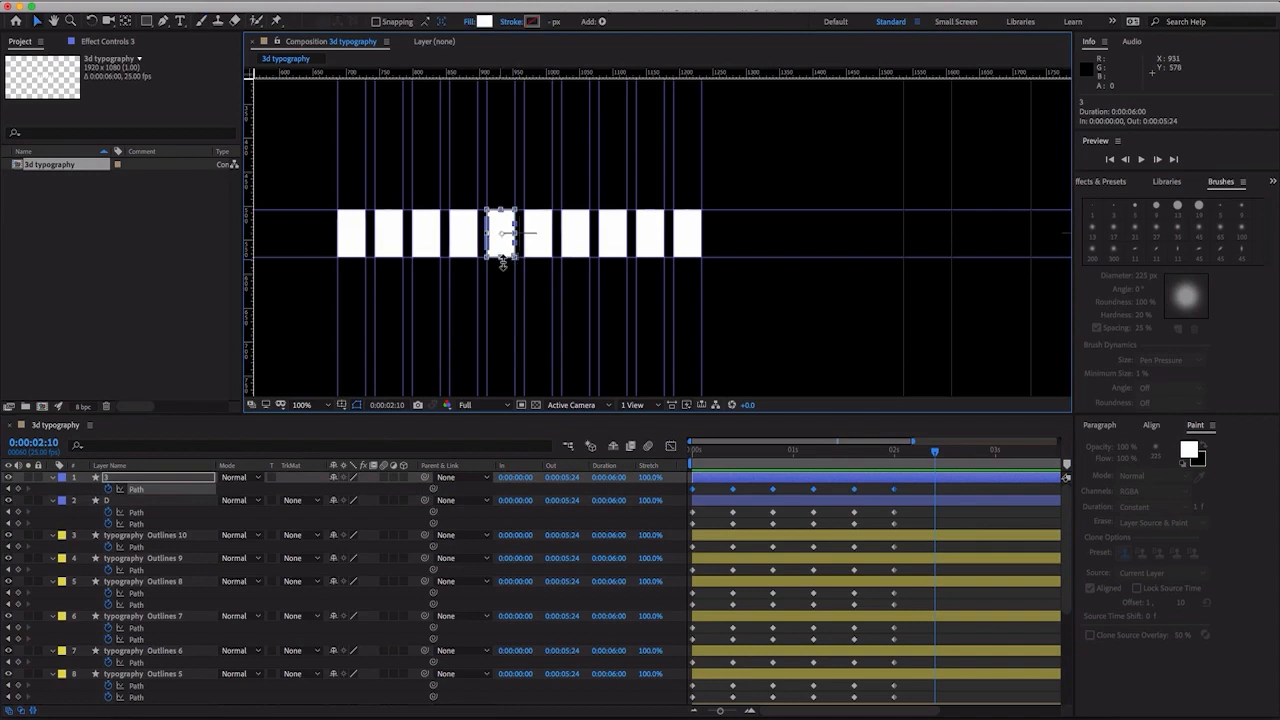
pyautogui.moveTo(503, 258); pyautogui.dragTo(506, 218)
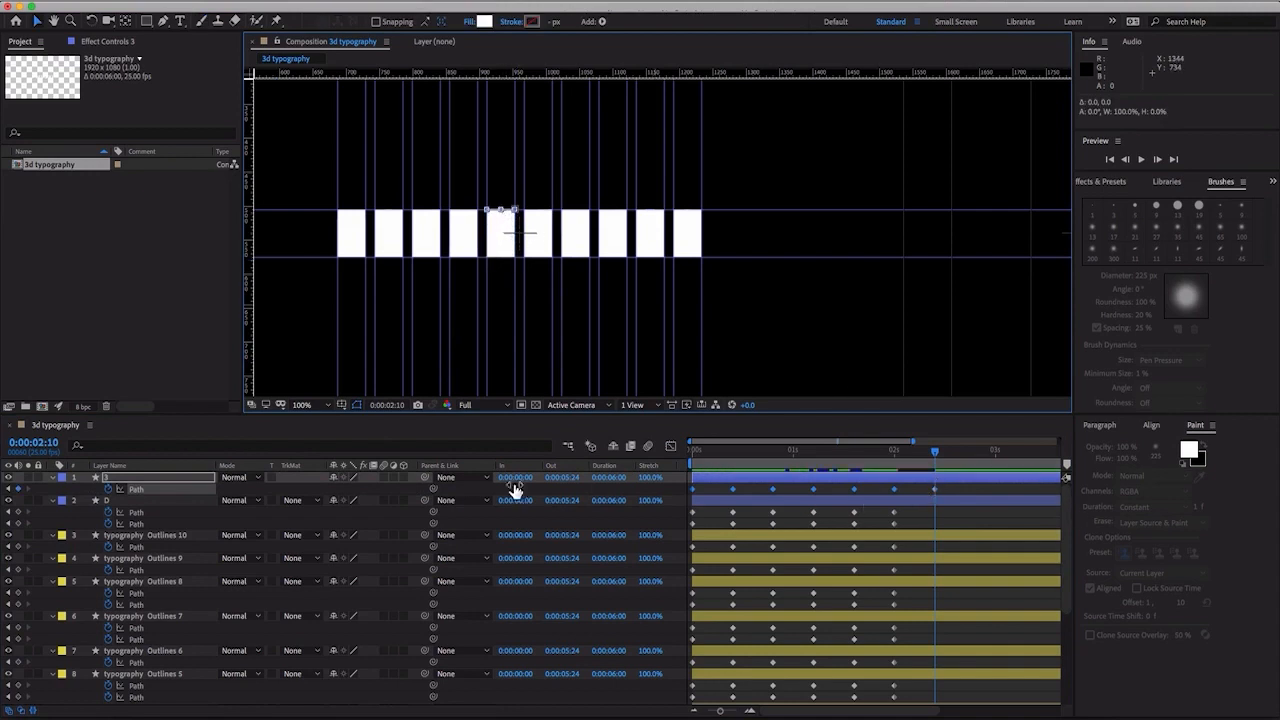
# - At 0:00:02:10, flatten both block paths of the D layer up to their top edge with a height of 0%
pyautogui.click(166, 515)
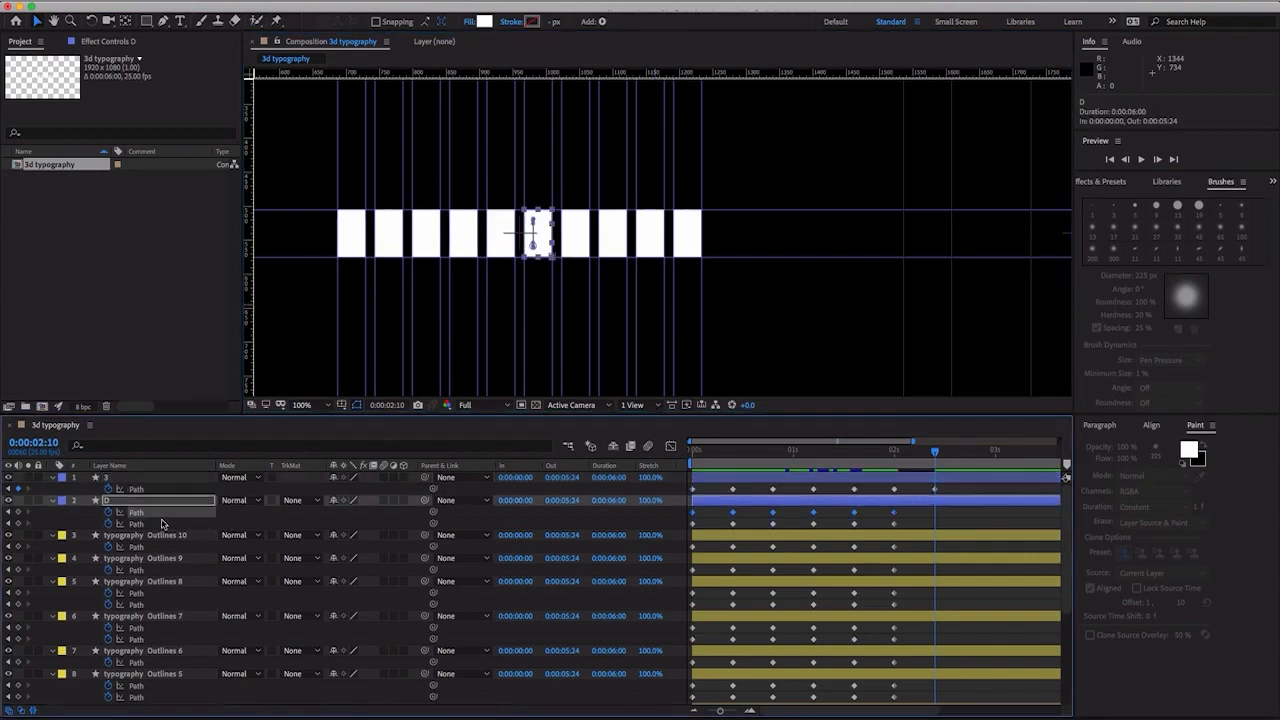
pyautogui.keyDown('shift'); pyautogui.click(157, 524); pyautogui.keyUp('shift')
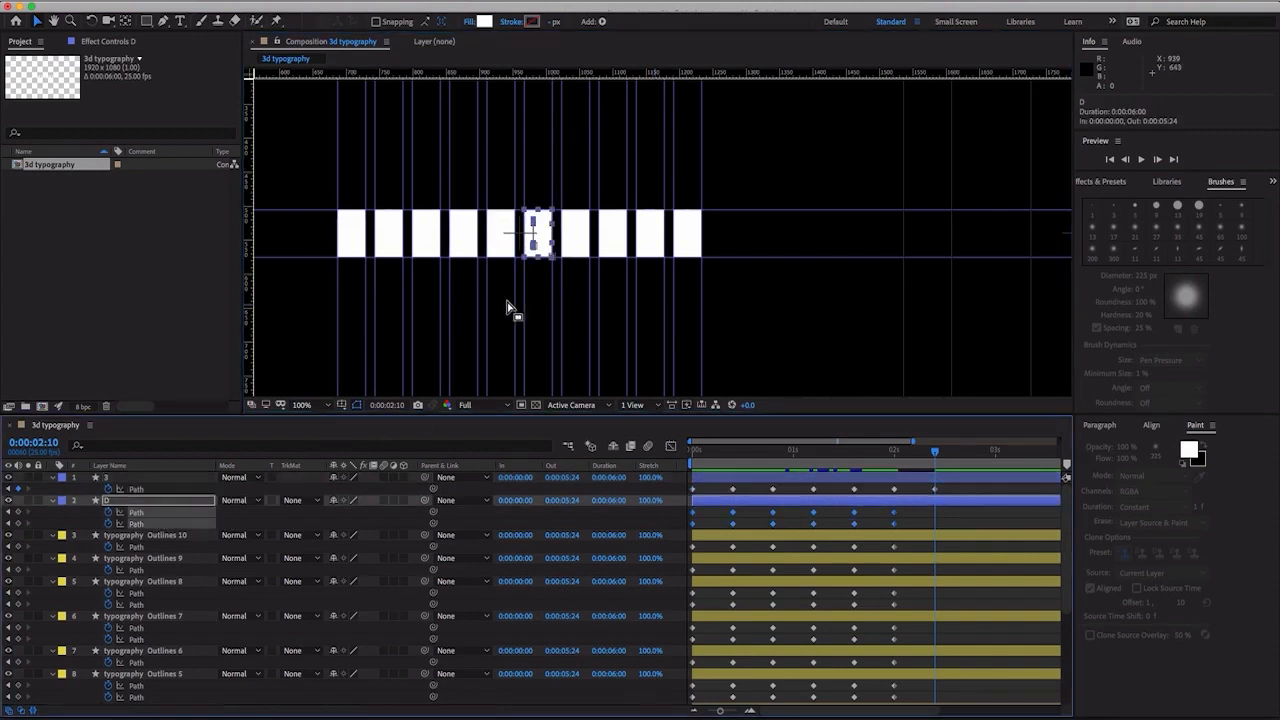
pyautogui.doubleClick(552, 258)
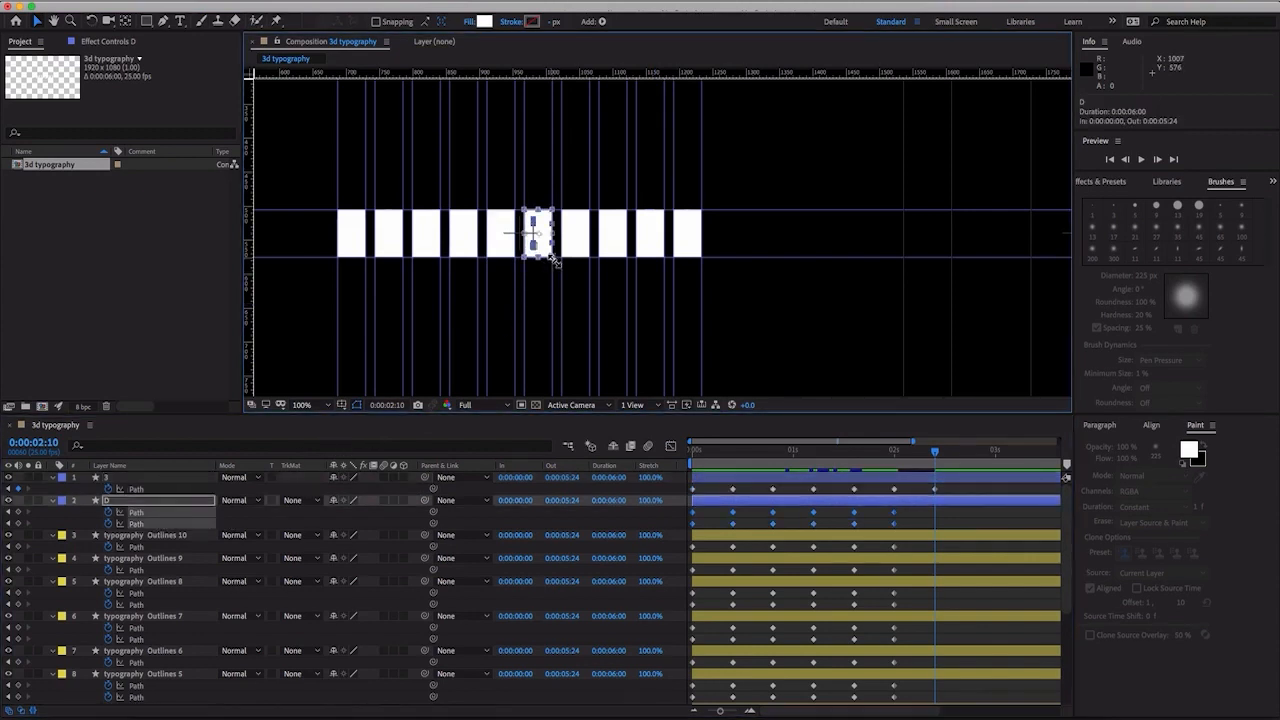
pyautogui.moveTo(537, 258); pyautogui.dragTo(548, 214)
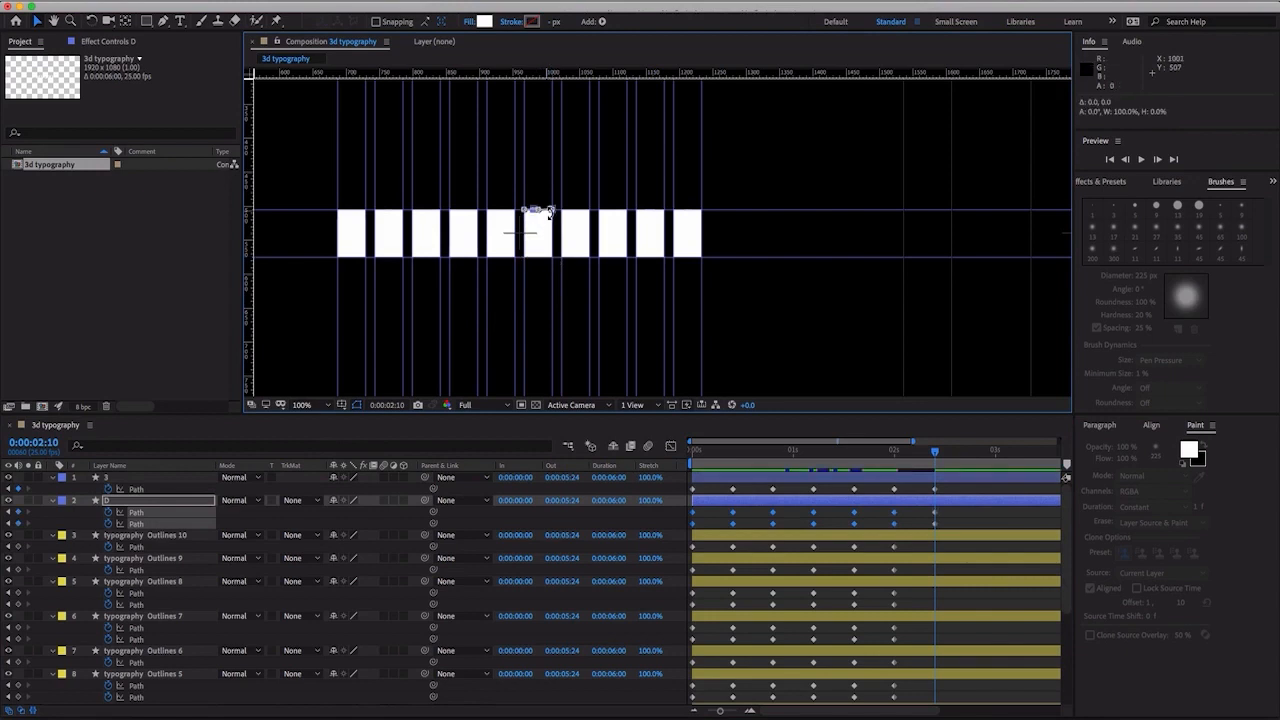
# - Play back and scrub the animation around 0:00:01:14 to 0:00:02:10 to review the letter-to-block morph up close
pyautogui.press('.')
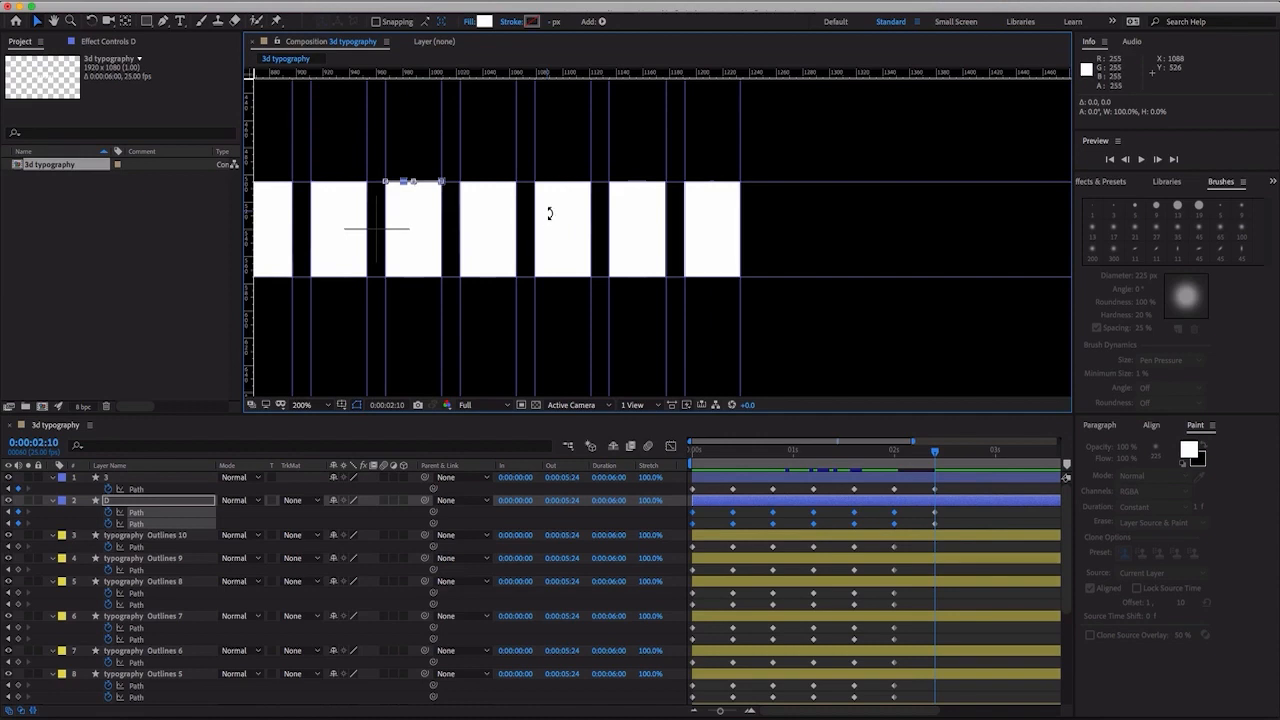
pyautogui.press('space')
pyautogui.moveTo(550, 213); pyautogui.dragTo(667, 211)
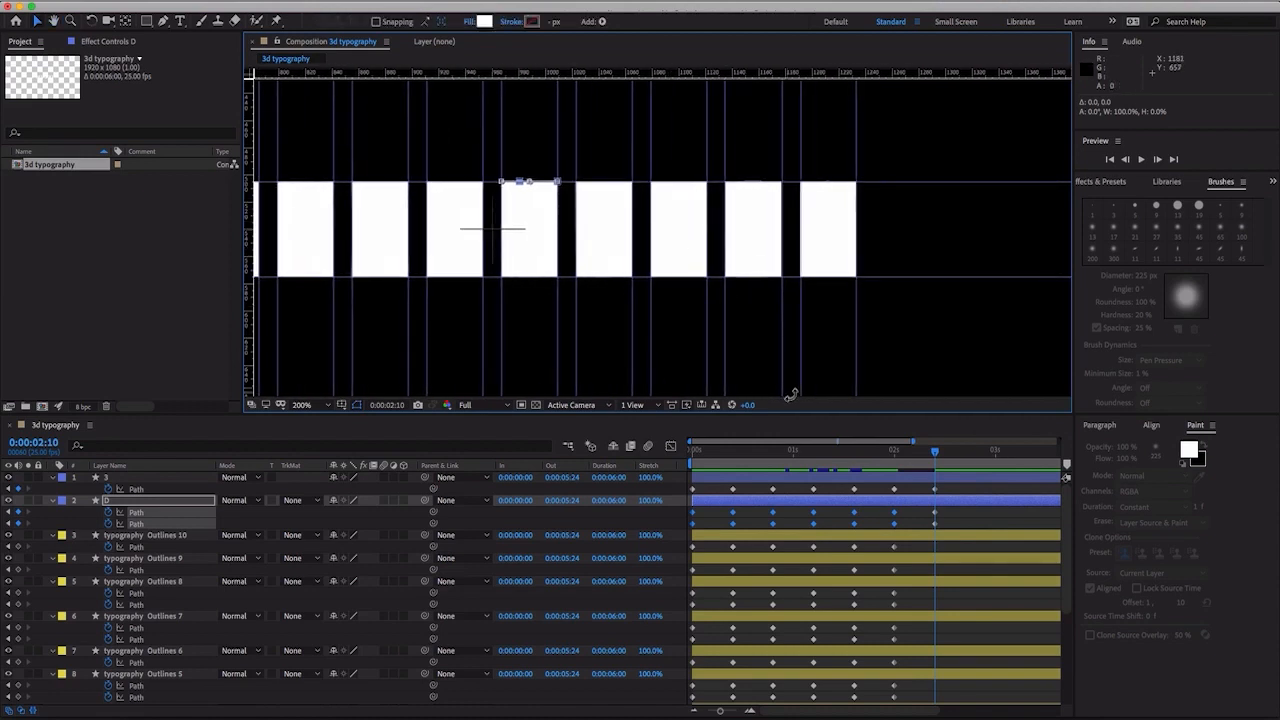
pyautogui.moveTo(936, 456); pyautogui.dragTo(851, 458)
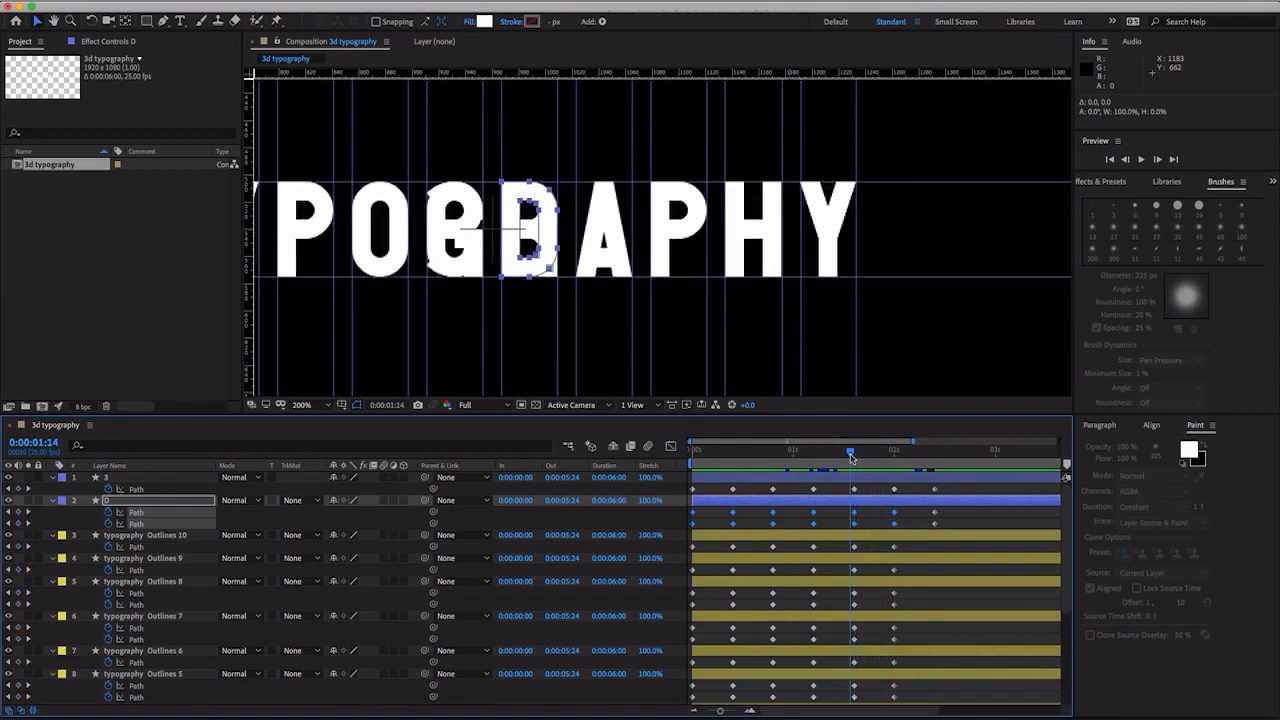
pyautogui.press('space')
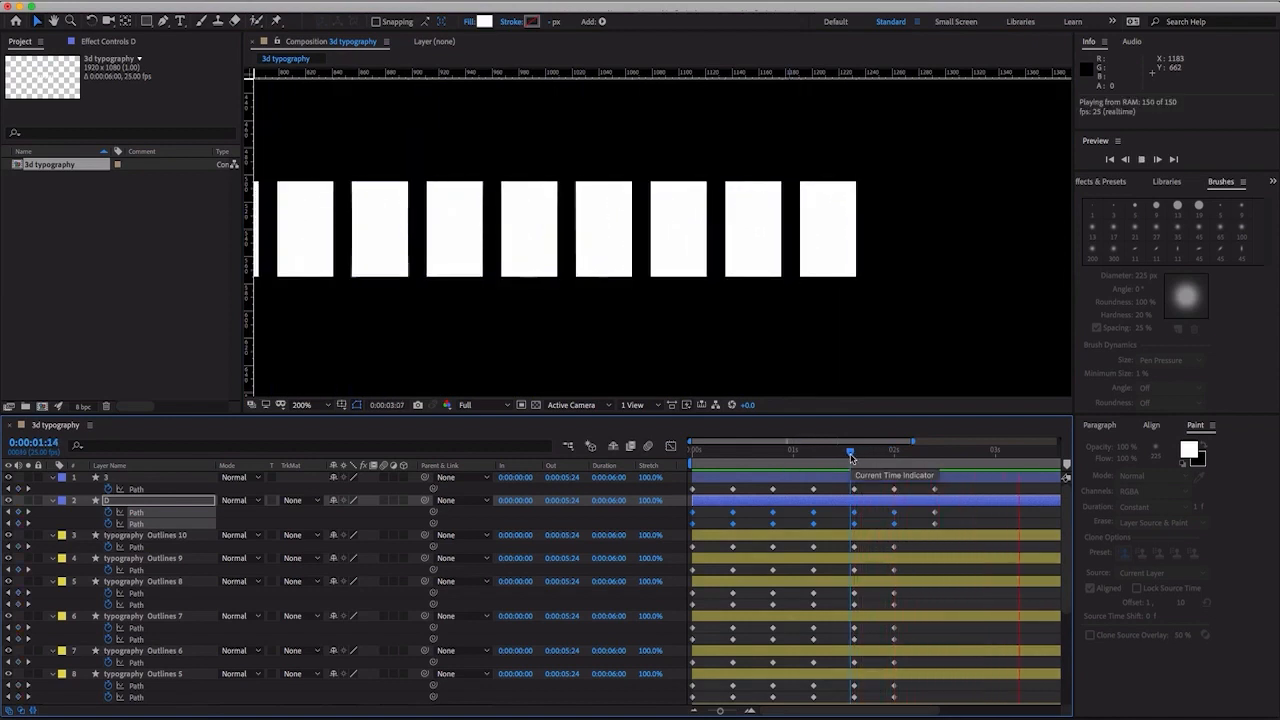
pyautogui.moveTo(851, 458); pyautogui.dragTo(887, 457)
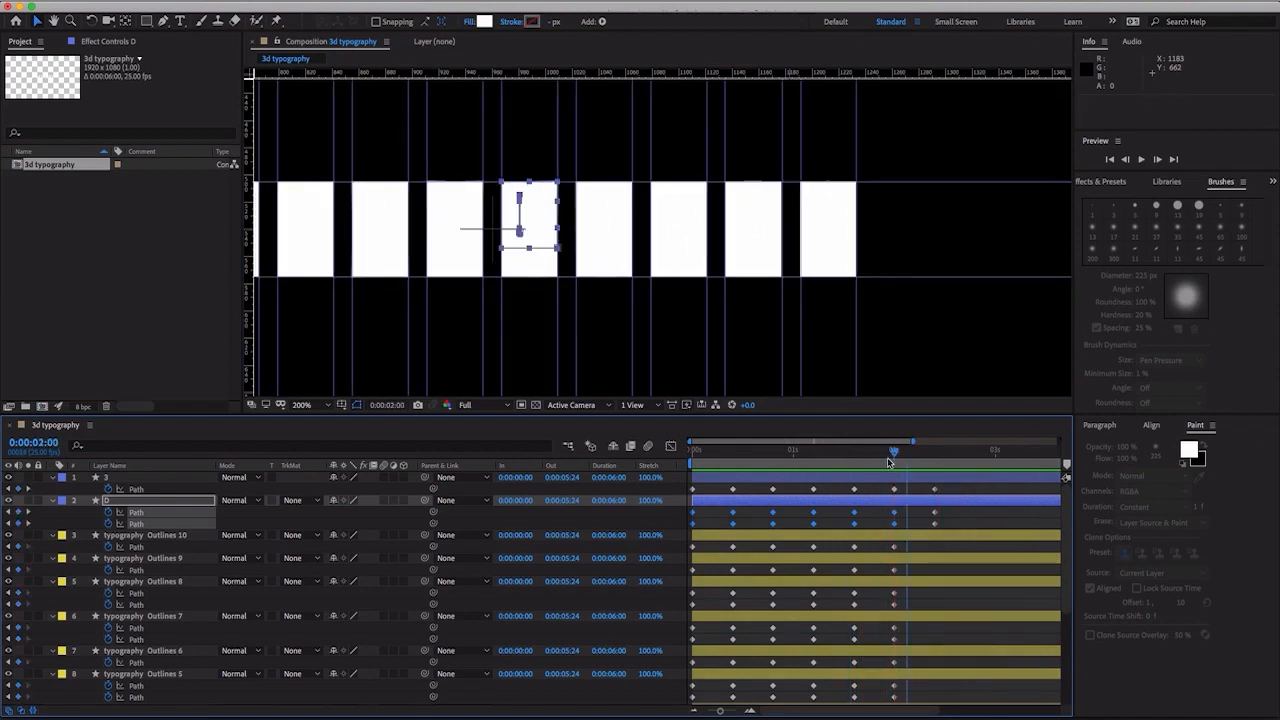
# - Solo the 3, D and typography Outlines 10 layers and view their blocks at 0:00:02:00
pyautogui.click(28, 478)
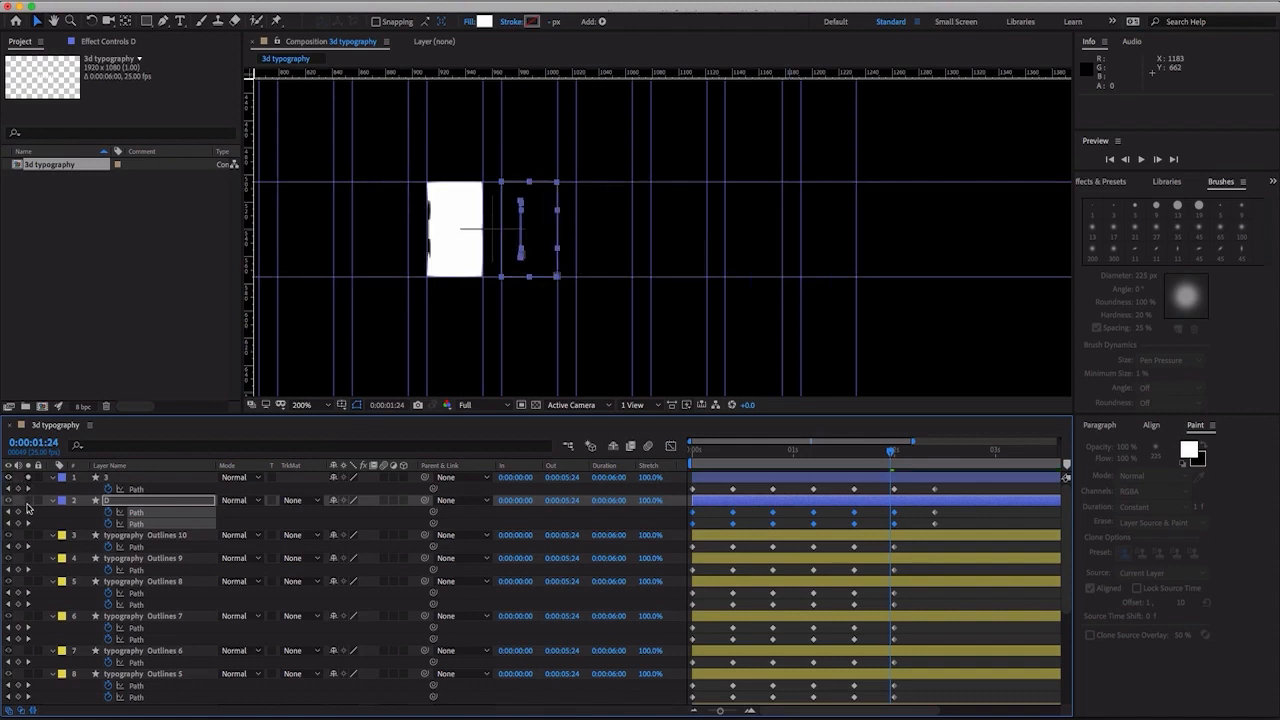
pyautogui.click(29, 501)
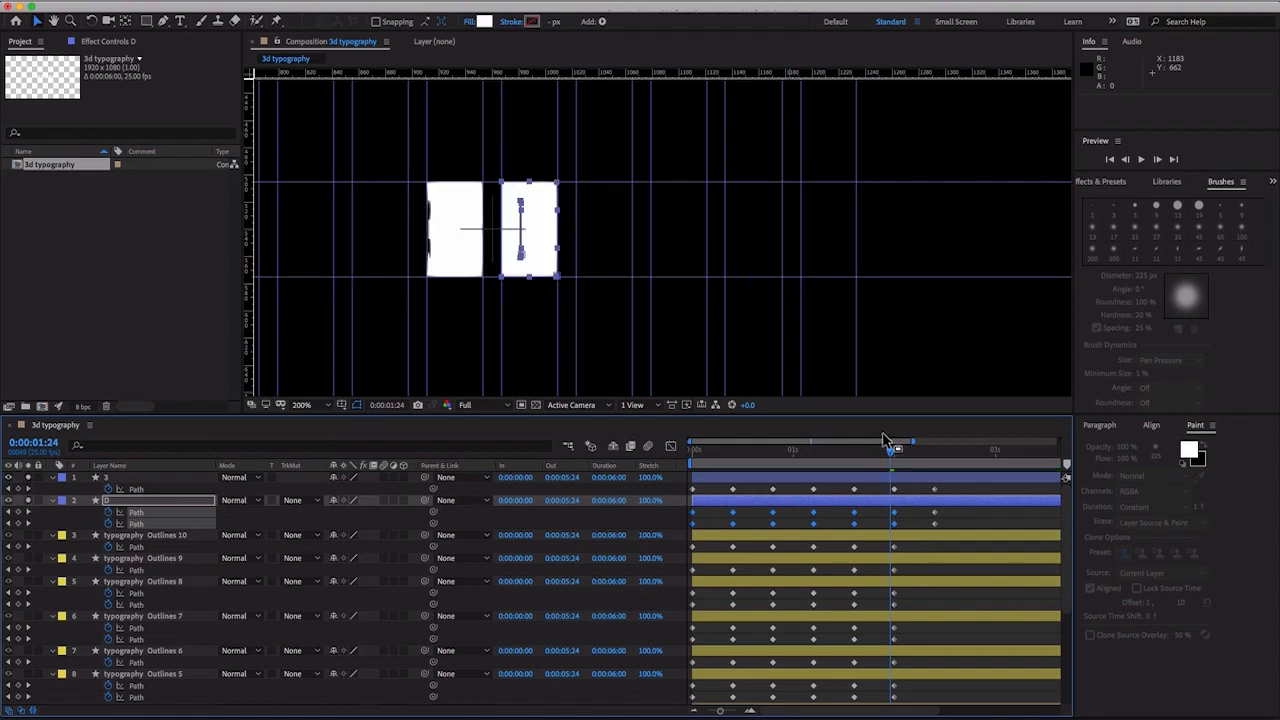
pyautogui.moveTo(899, 456)
pyautogui.mouseDown()
pyautogui.moveTo(938, 457)
pyautogui.moveTo(901, 458)
pyautogui.mouseUp()
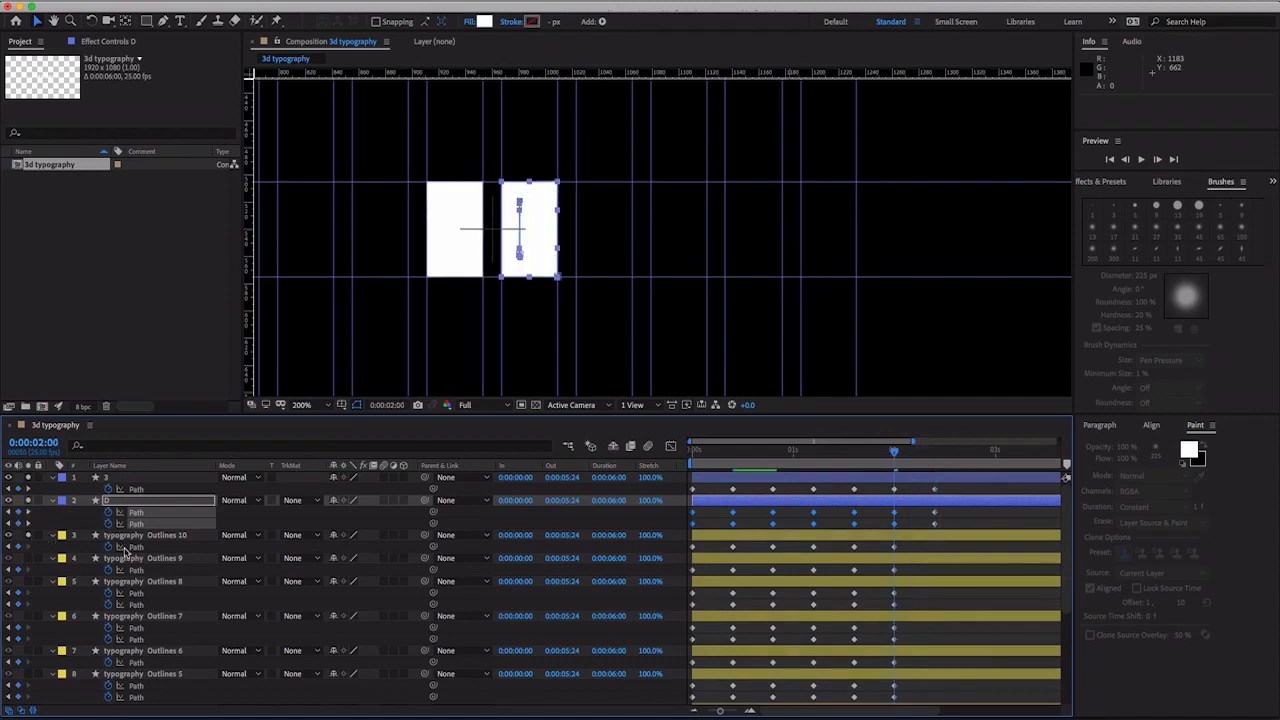
# - At 0:00:02:10, flatten the block path of typography Outlines 10 up to its top edge with a height of about 0.4%
pyautogui.click(134, 547)
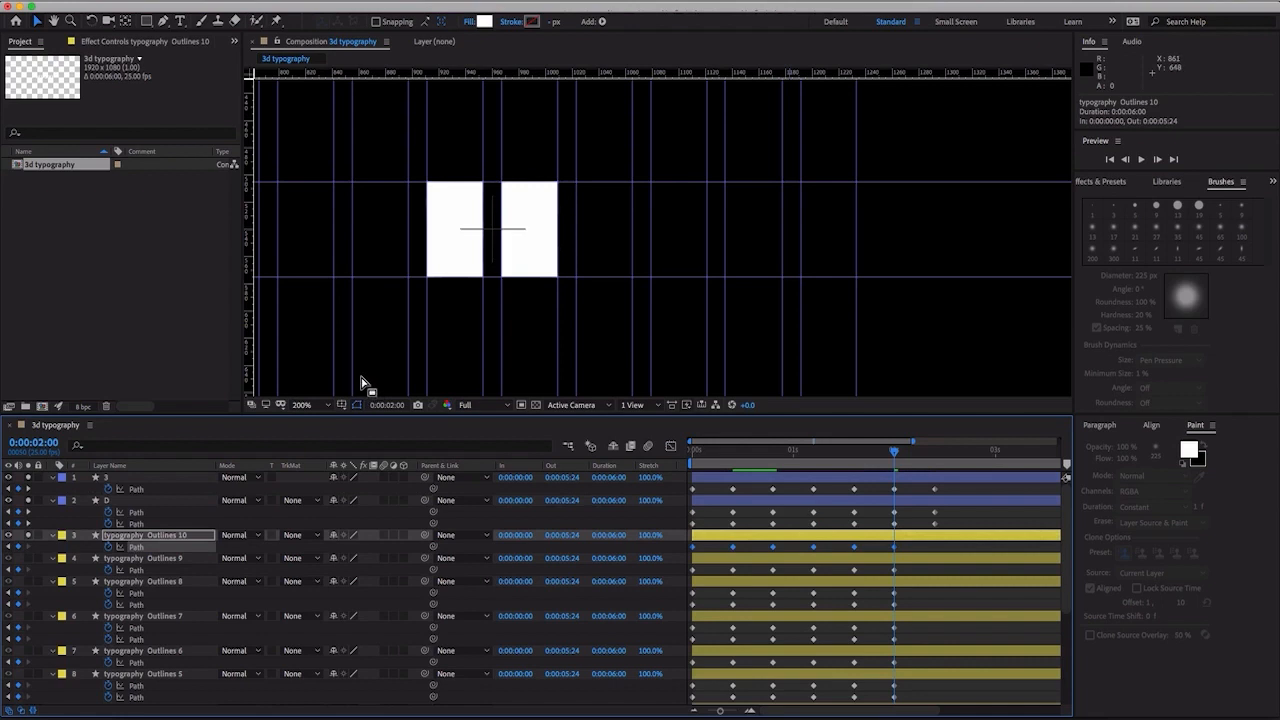
pyautogui.moveTo(366, 366); pyautogui.dragTo(876, 340)
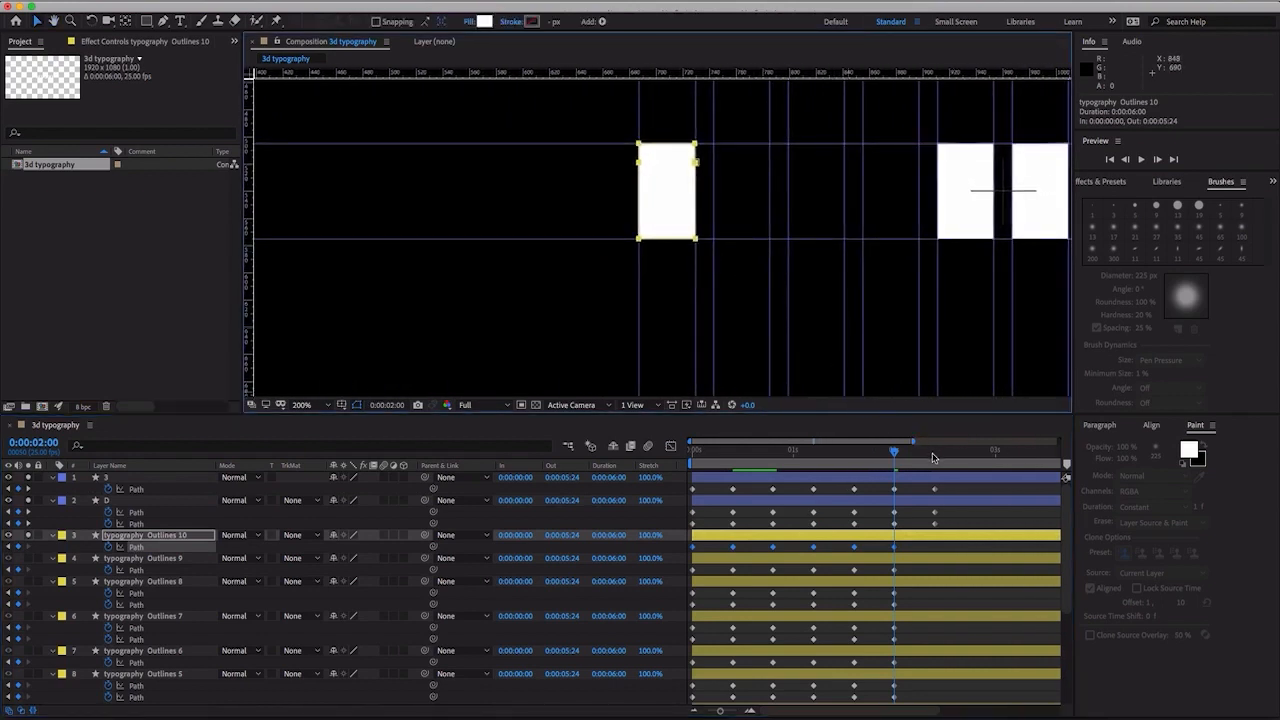
pyautogui.moveTo(932, 457); pyautogui.dragTo(938, 451)
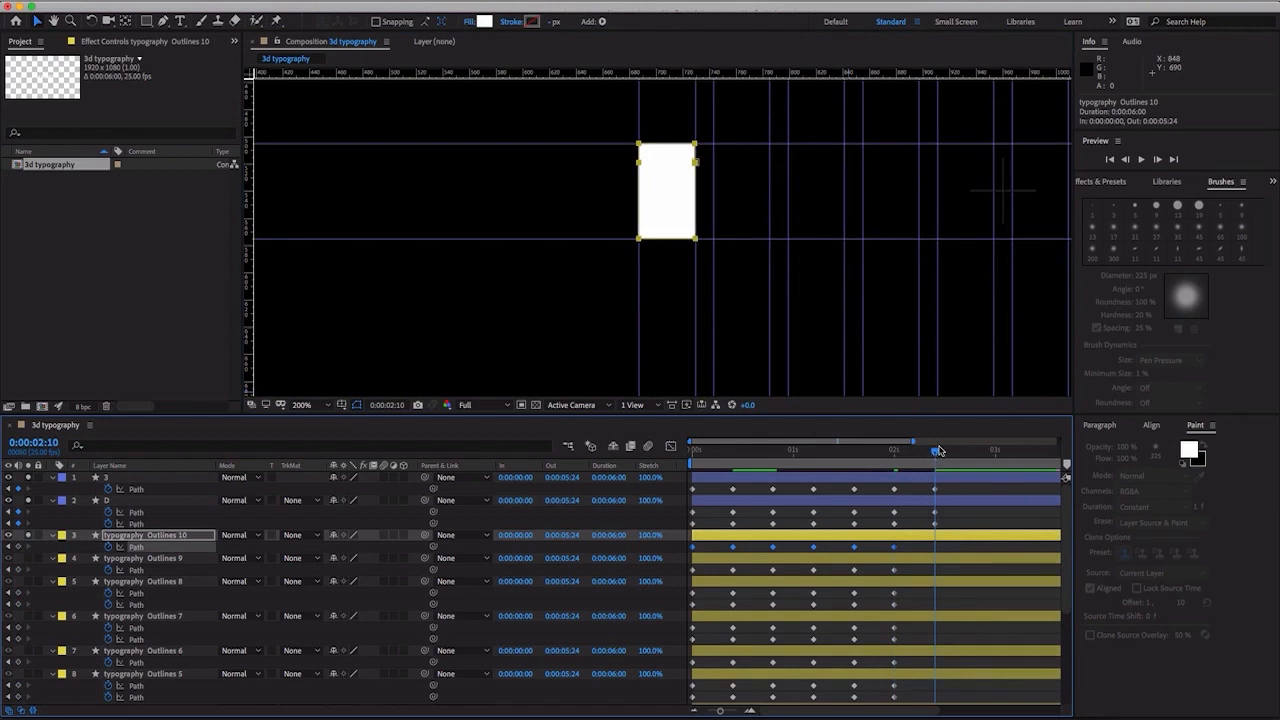
pyautogui.click(929, 547)
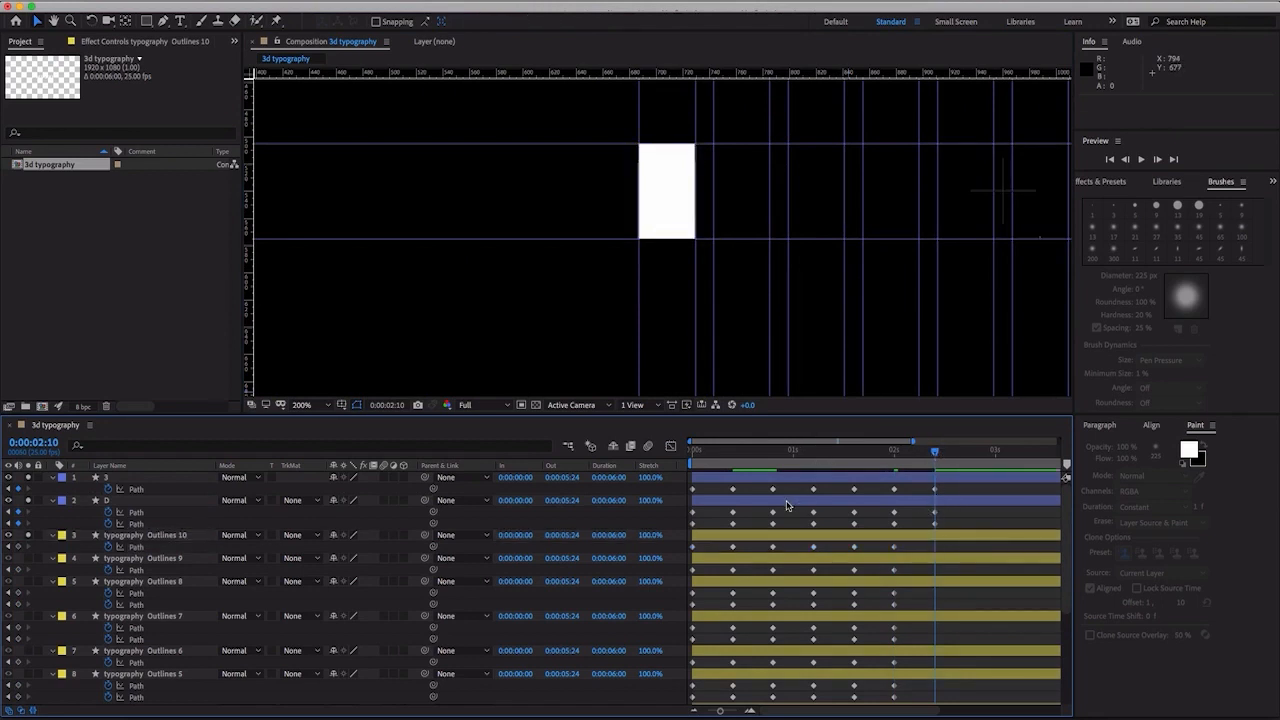
pyautogui.click(135, 536)
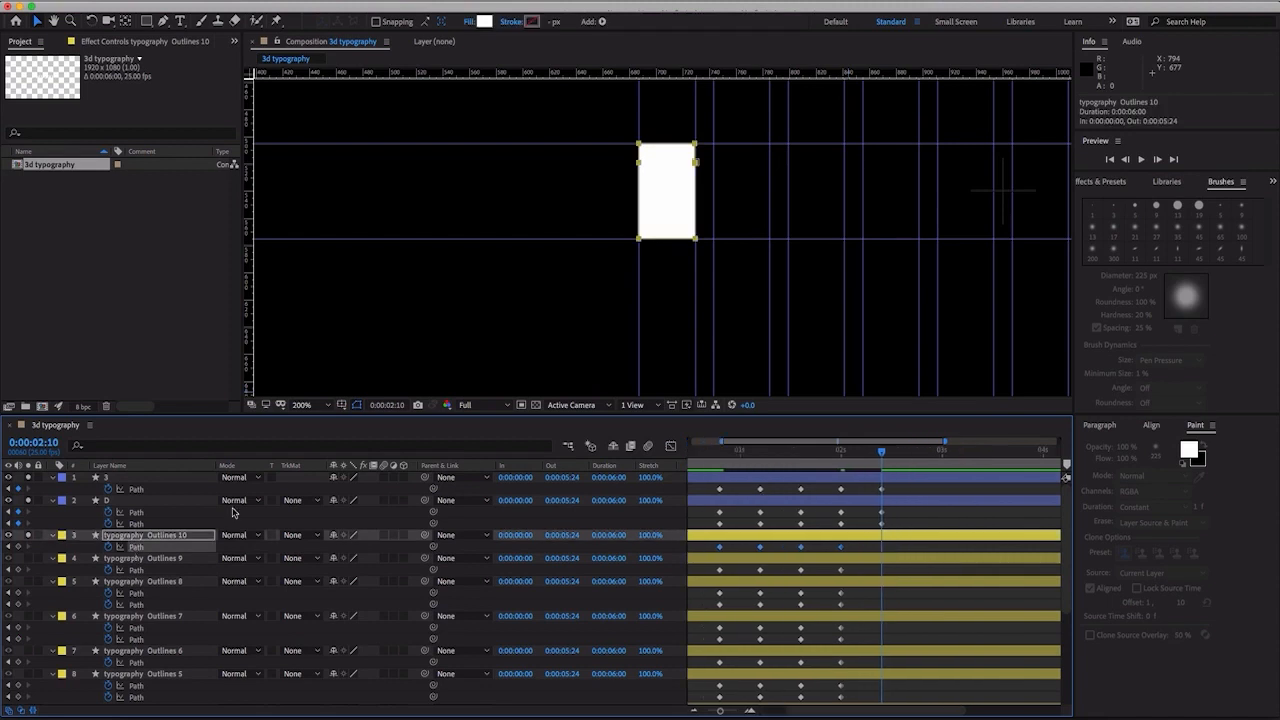
pyautogui.click(694, 239)
pyautogui.moveTo(670, 240); pyautogui.dragTo(672, 145)
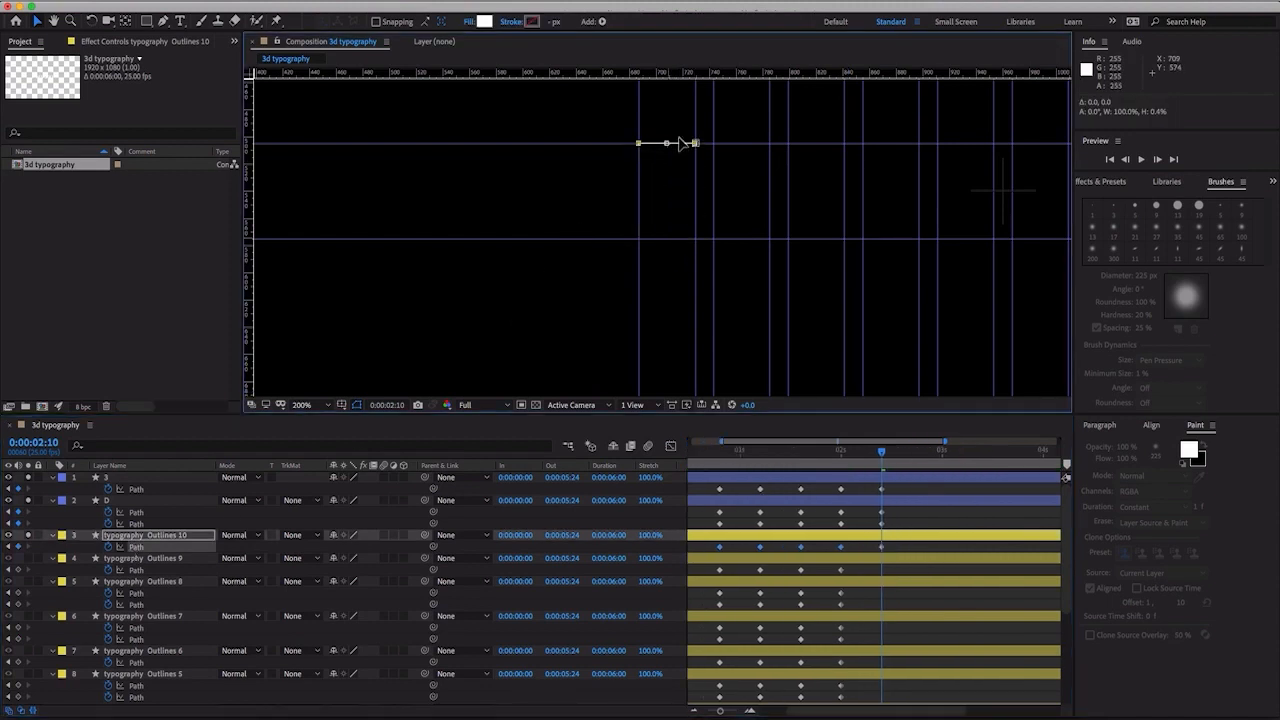
# - Solo typography Outlines 9 and flatten its block path at 0:00:02:10 up to the top edge with a height of about 0.1%
pyautogui.click(137, 570)
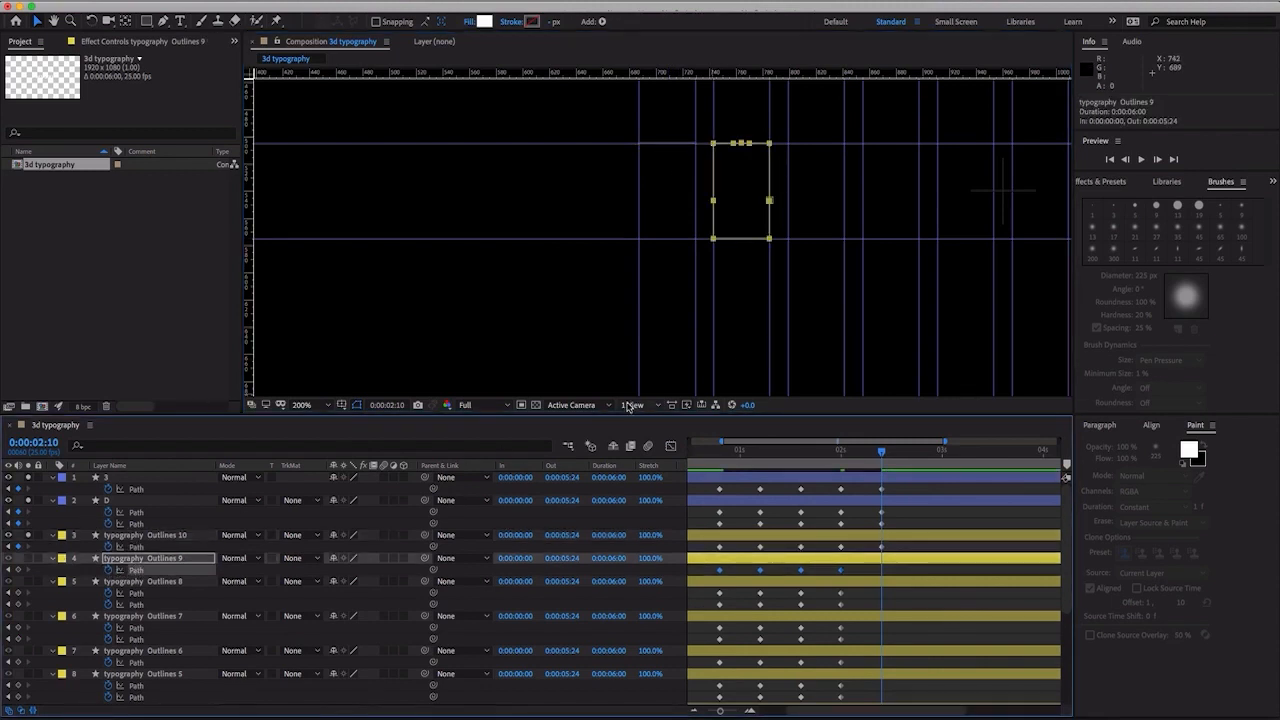
pyautogui.click(29, 559)
pyautogui.hscroll(1, 38, 563)
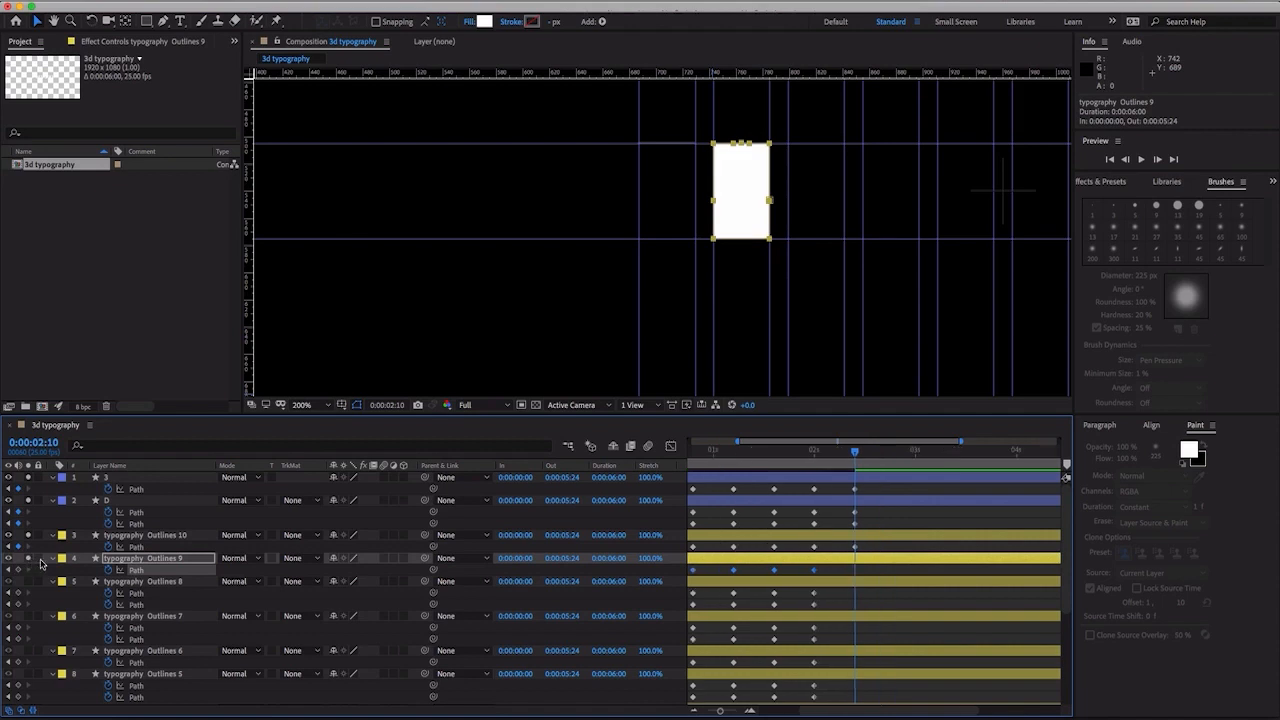
pyautogui.doubleClick(769, 238)
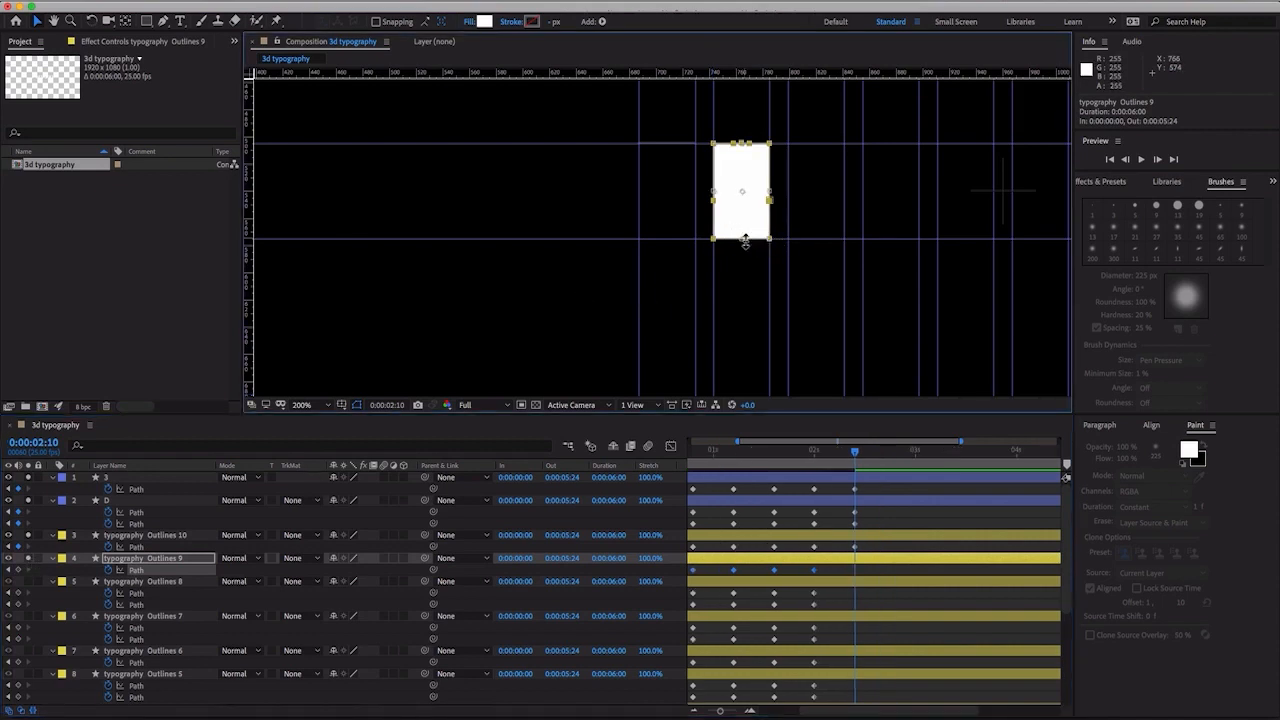
pyautogui.moveTo(744, 242); pyautogui.dragTo(752, 146)
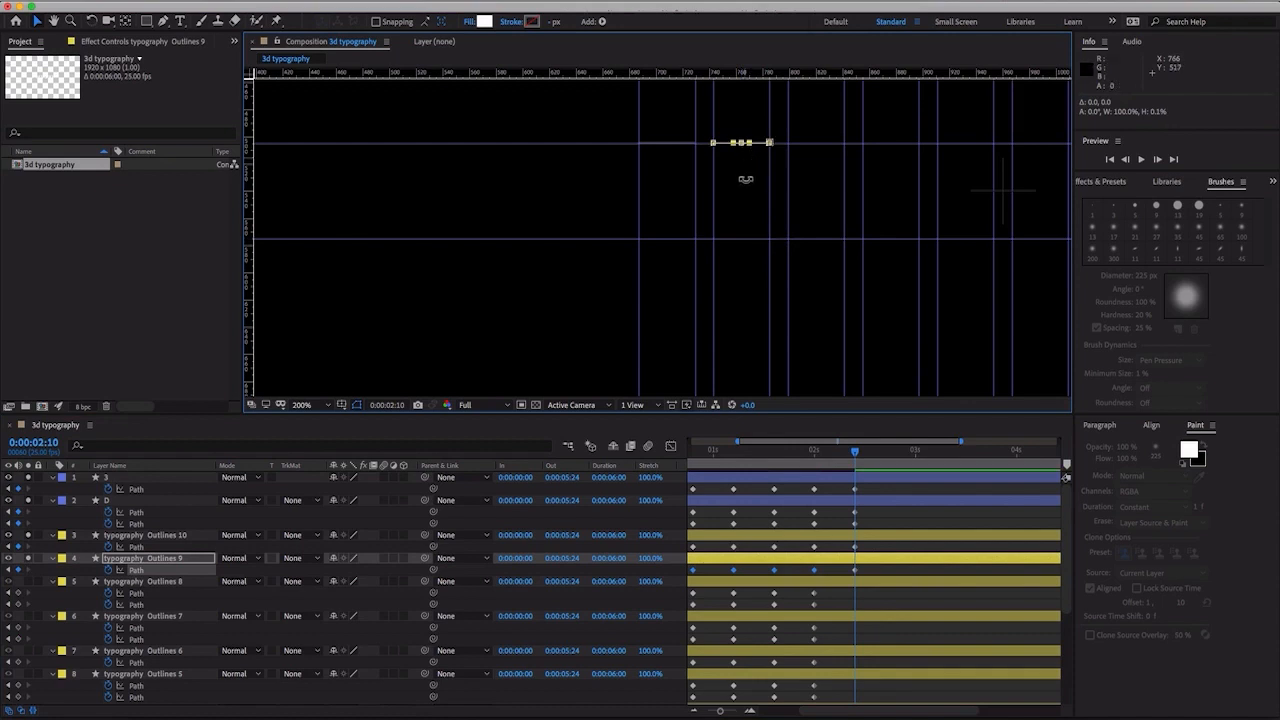
# - Solo typography Outlines 8 and flatten both its block paths at 0:00:02:10 up to the top edge with a height of 0%
pyautogui.click(150, 594)
pyautogui.keyDown('shift'); pyautogui.click(145, 604); pyautogui.keyUp('shift')
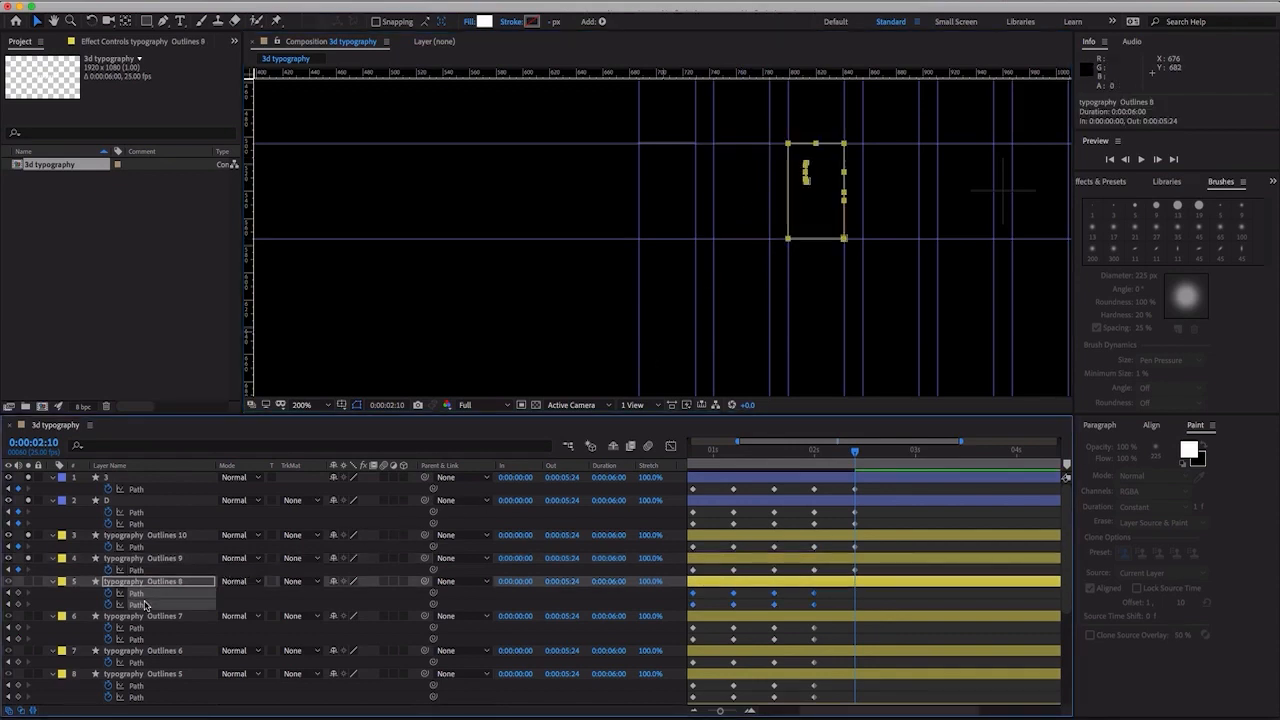
pyautogui.click(29, 582)
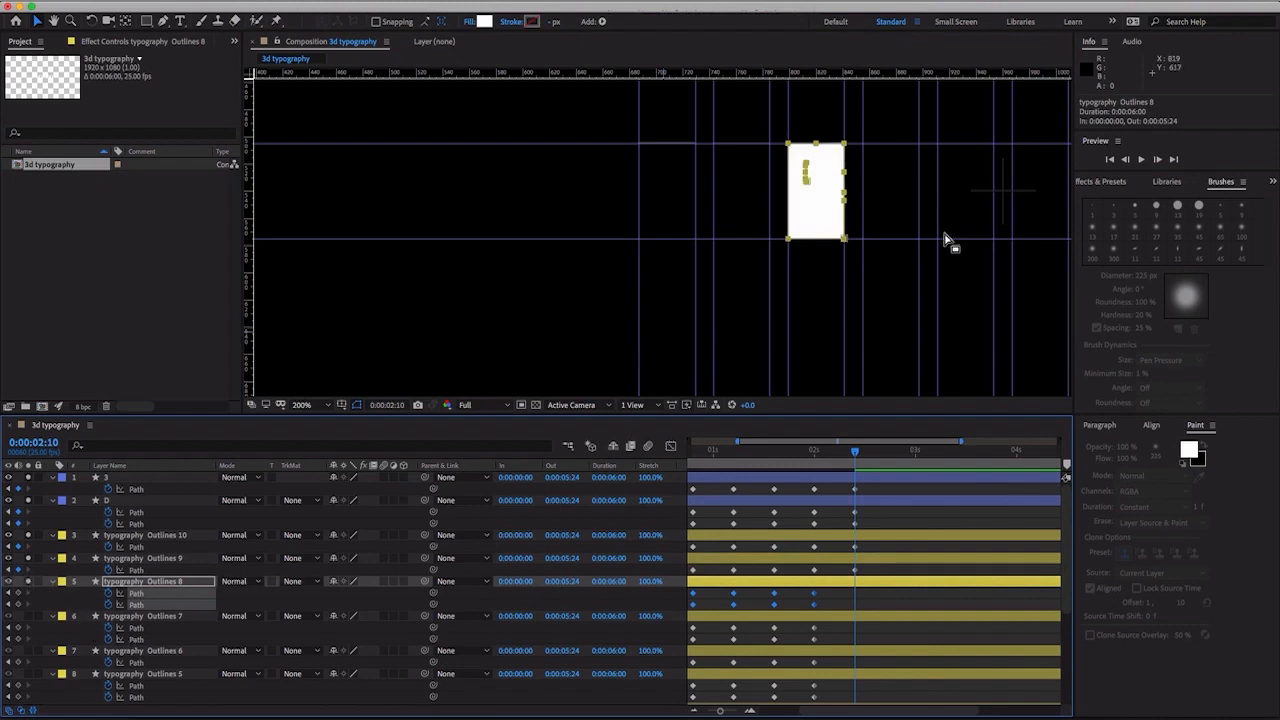
pyautogui.click(838, 236)
pyautogui.moveTo(820, 240); pyautogui.dragTo(838, 150)
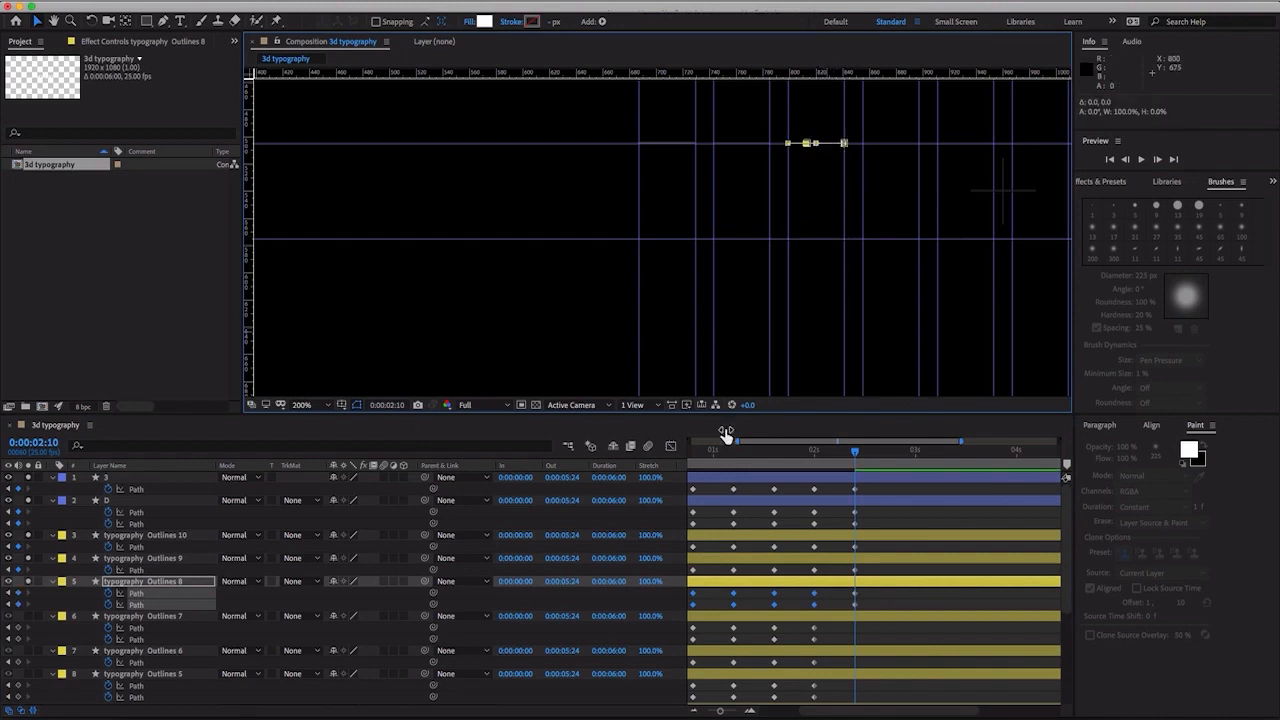
# - Solo typography Outlines 7 and flatten both its block paths at 0:00:02:10 up to the top edge with a height of 0%
pyautogui.click(138, 628)
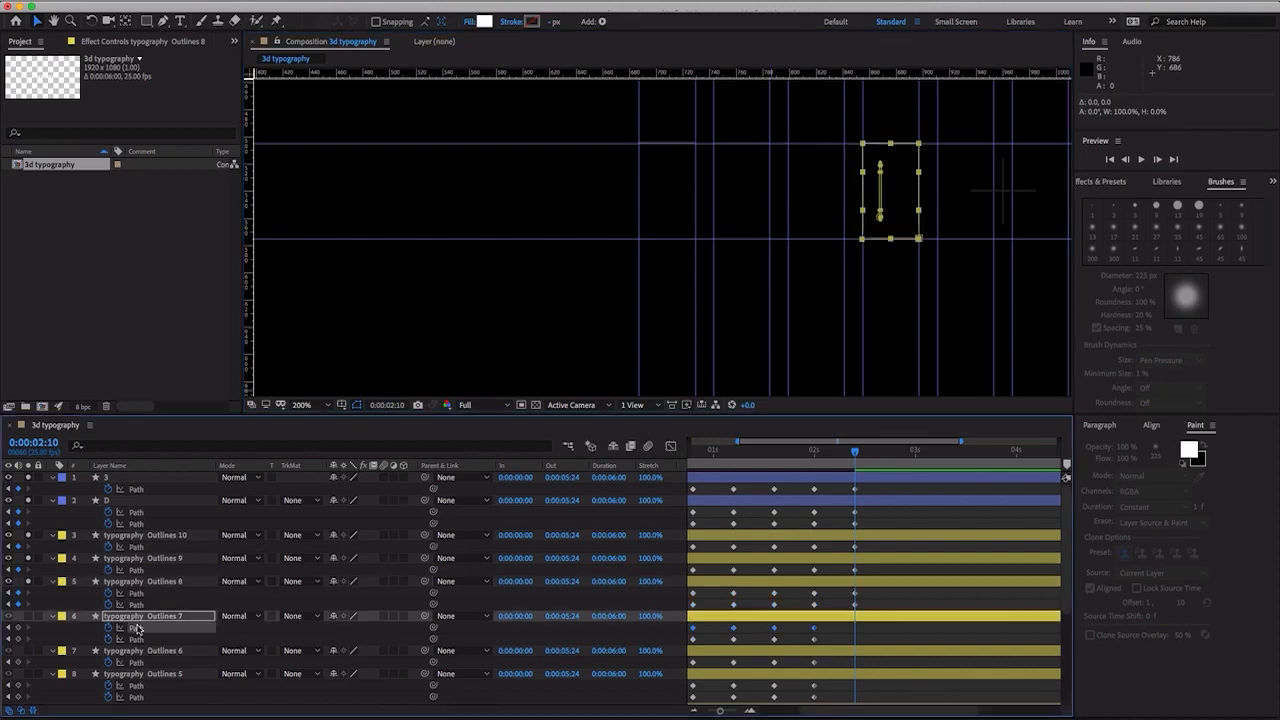
pyautogui.keyDown('shift'); pyautogui.click(137, 640); pyautogui.keyUp('shift')
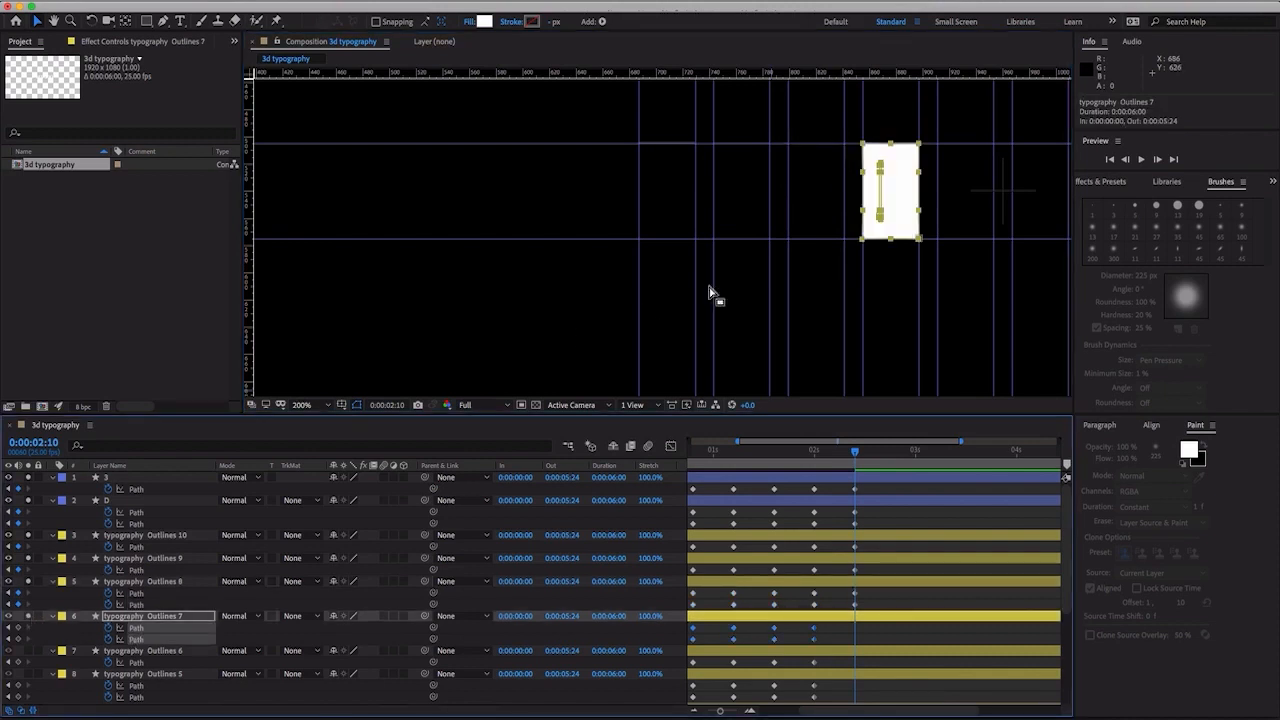
pyautogui.click(921, 243)
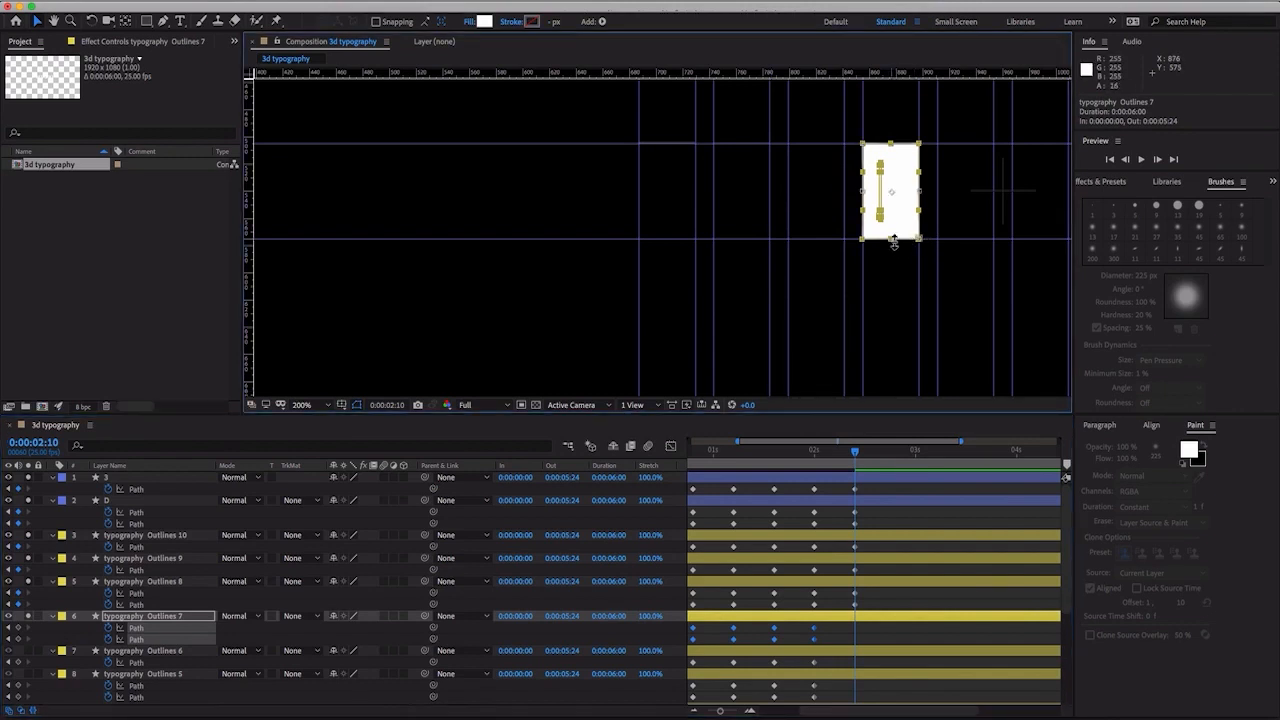
pyautogui.moveTo(894, 237); pyautogui.dragTo(898, 152)
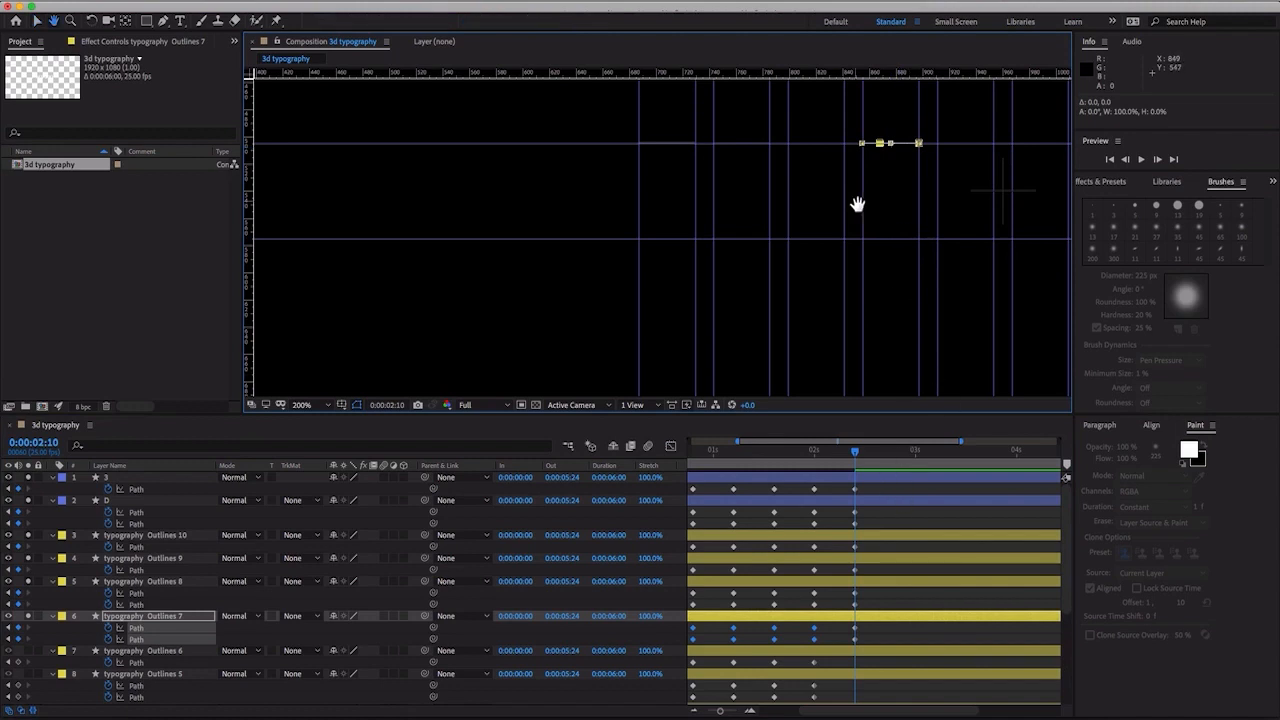
# - Solo typography Outlines 6 and flatten its block path at 0:00:02:10 up to the top edge as a line
pyautogui.moveTo(857, 203); pyautogui.dragTo(557, 197)
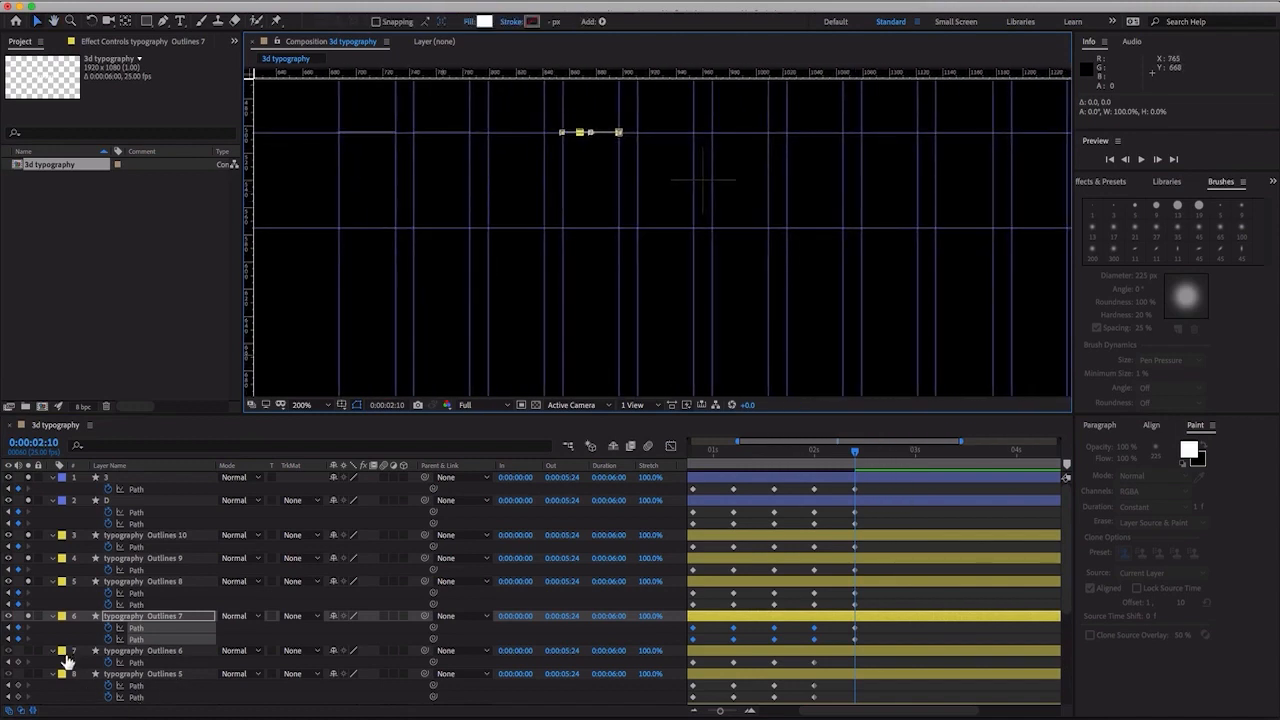
pyautogui.click(29, 651)
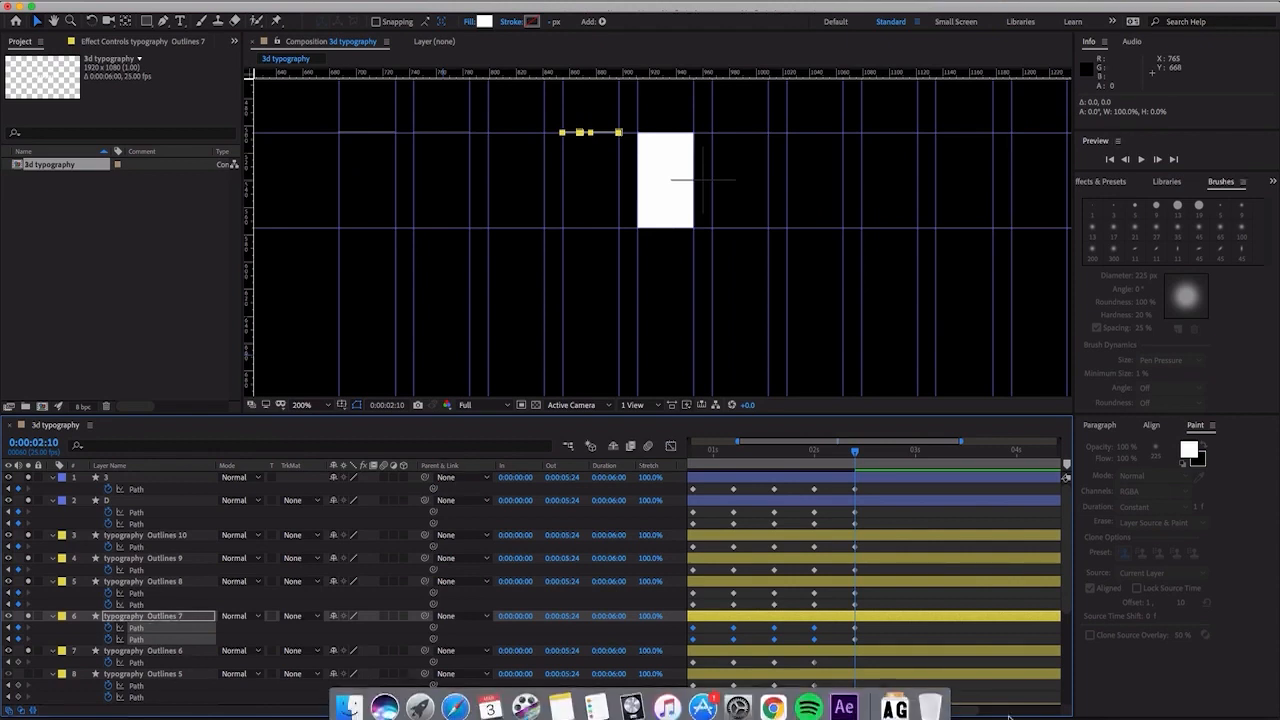
pyautogui.click(165, 663)
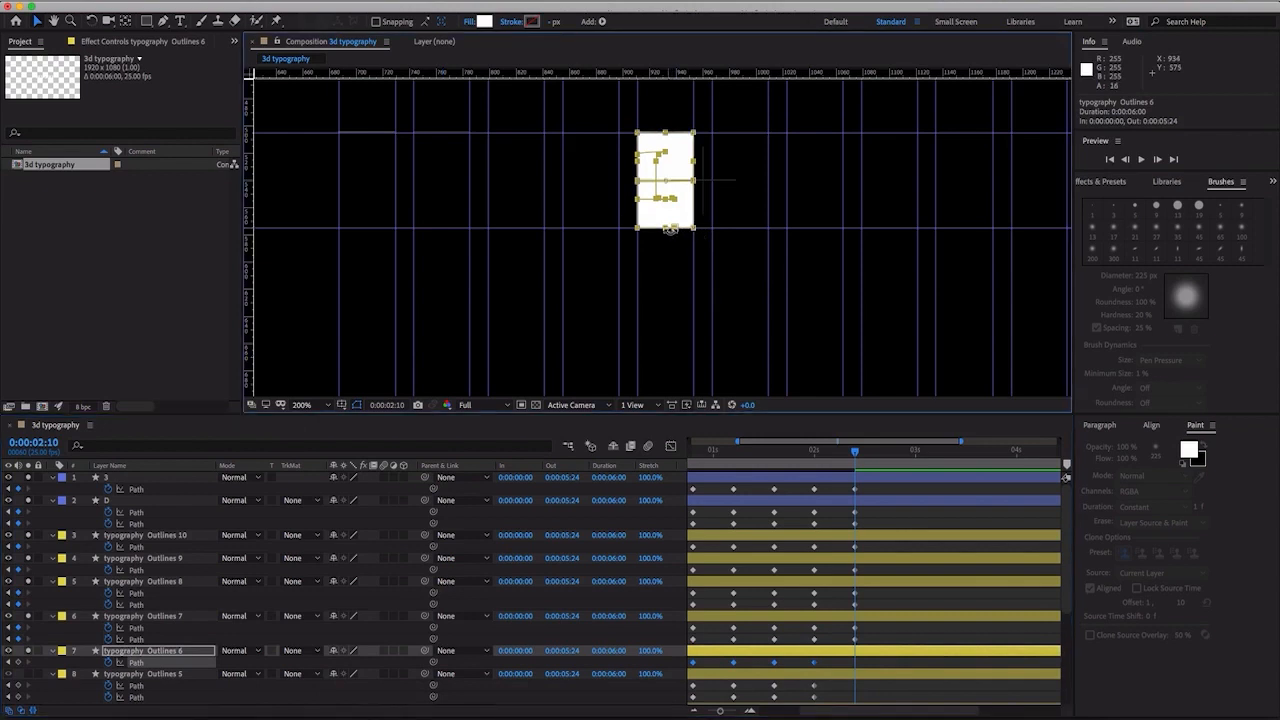
pyautogui.moveTo(666, 232); pyautogui.dragTo(680, 136)
# - Solo typography Outlines 5 and flatten both its block paths at 0:00:02:10 up to the top edge with a height of 0%
pyautogui.scroll(-3, 926, 508)
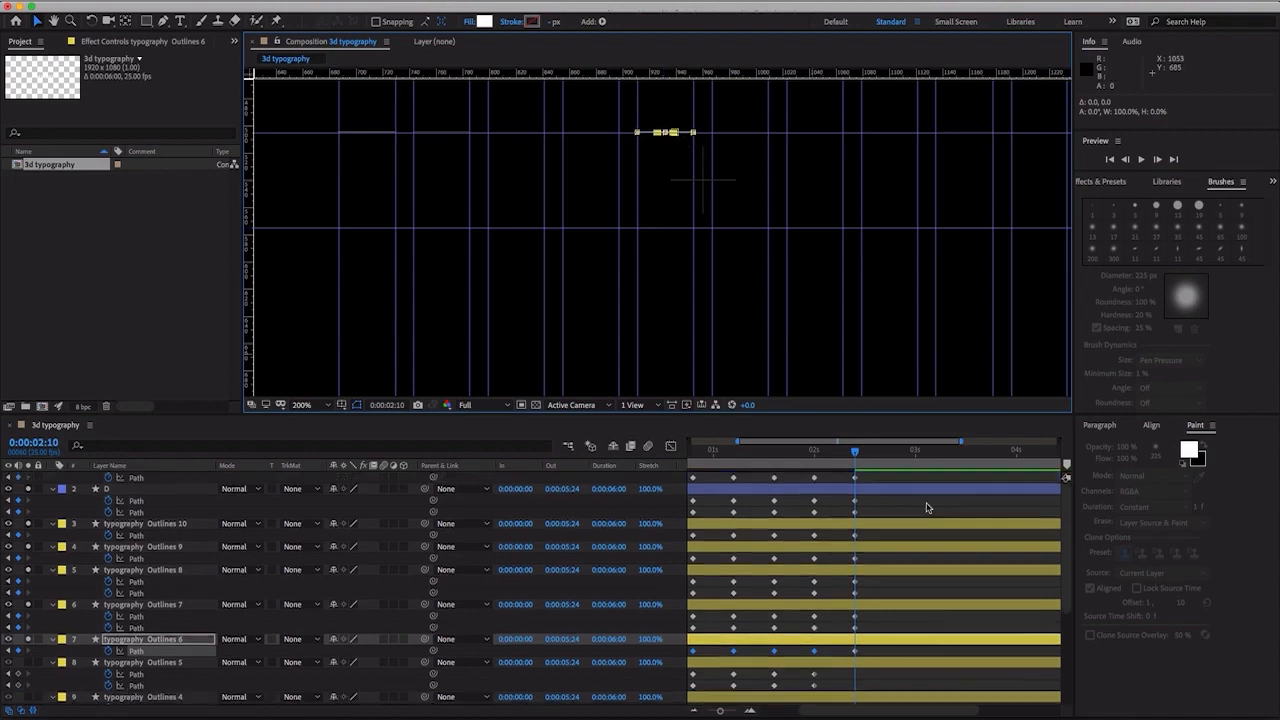
pyautogui.scroll(-2, 866, 562)
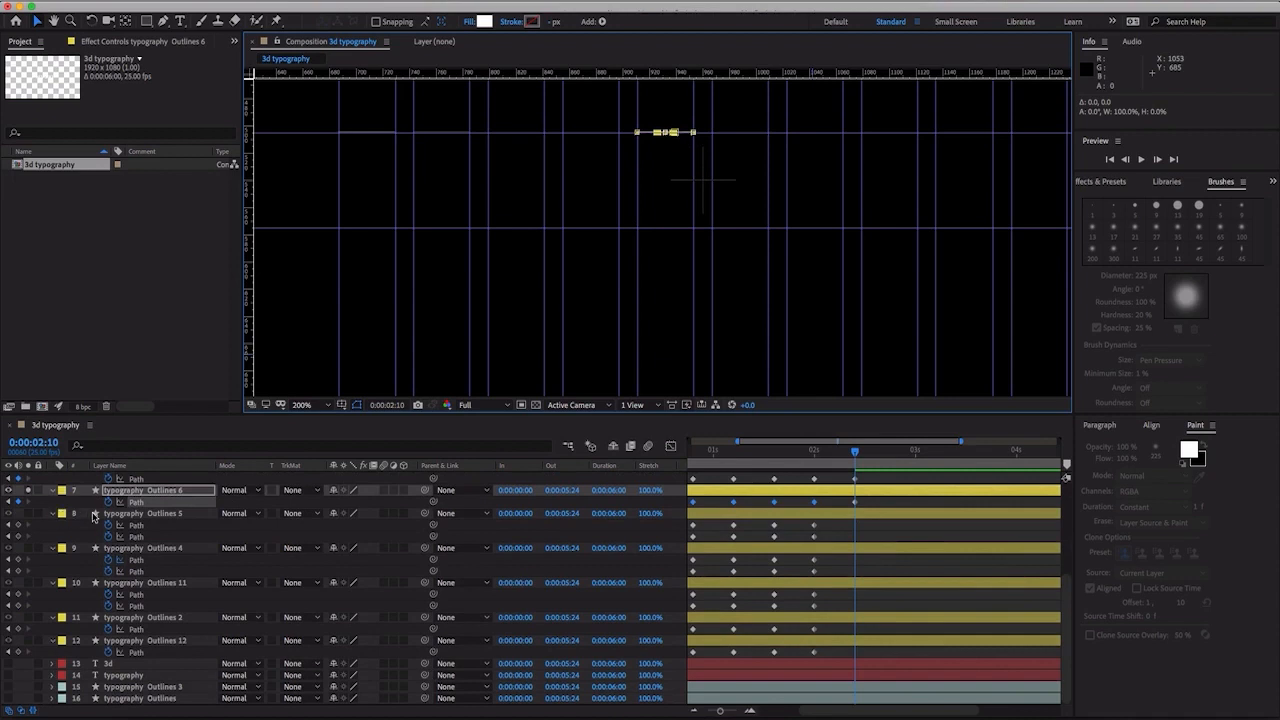
pyautogui.click(27, 514)
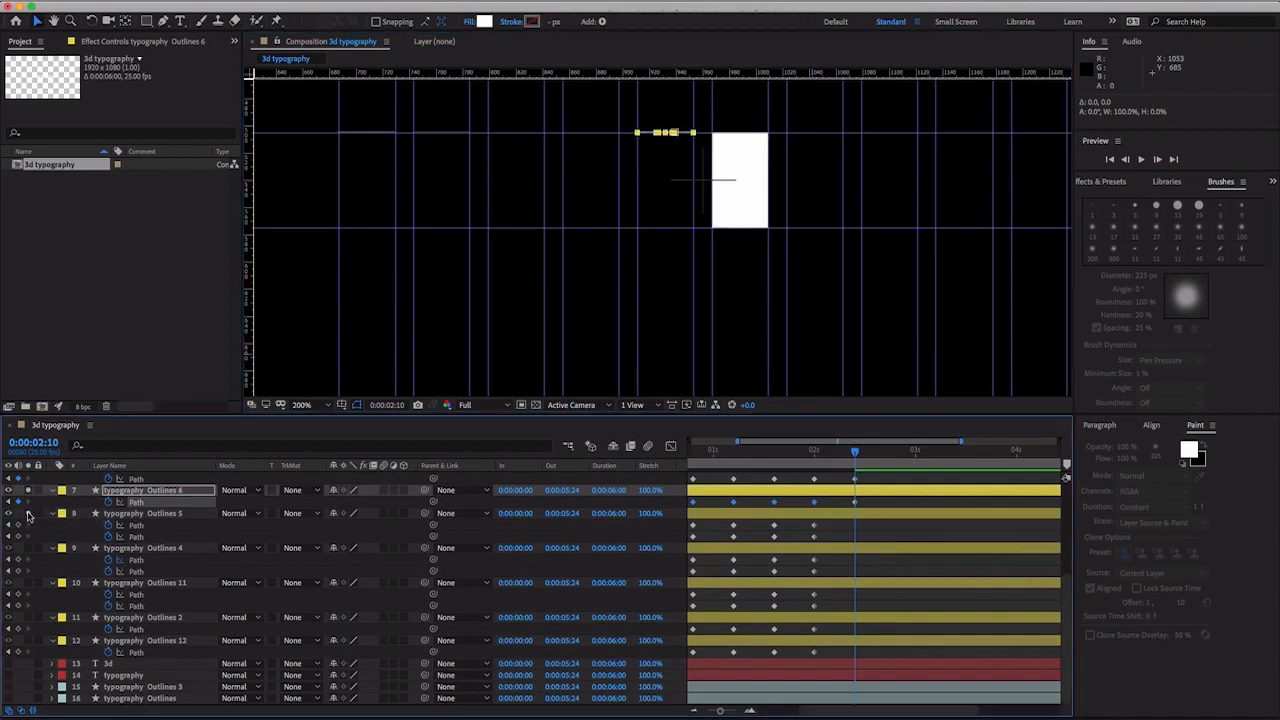
pyautogui.click(127, 526)
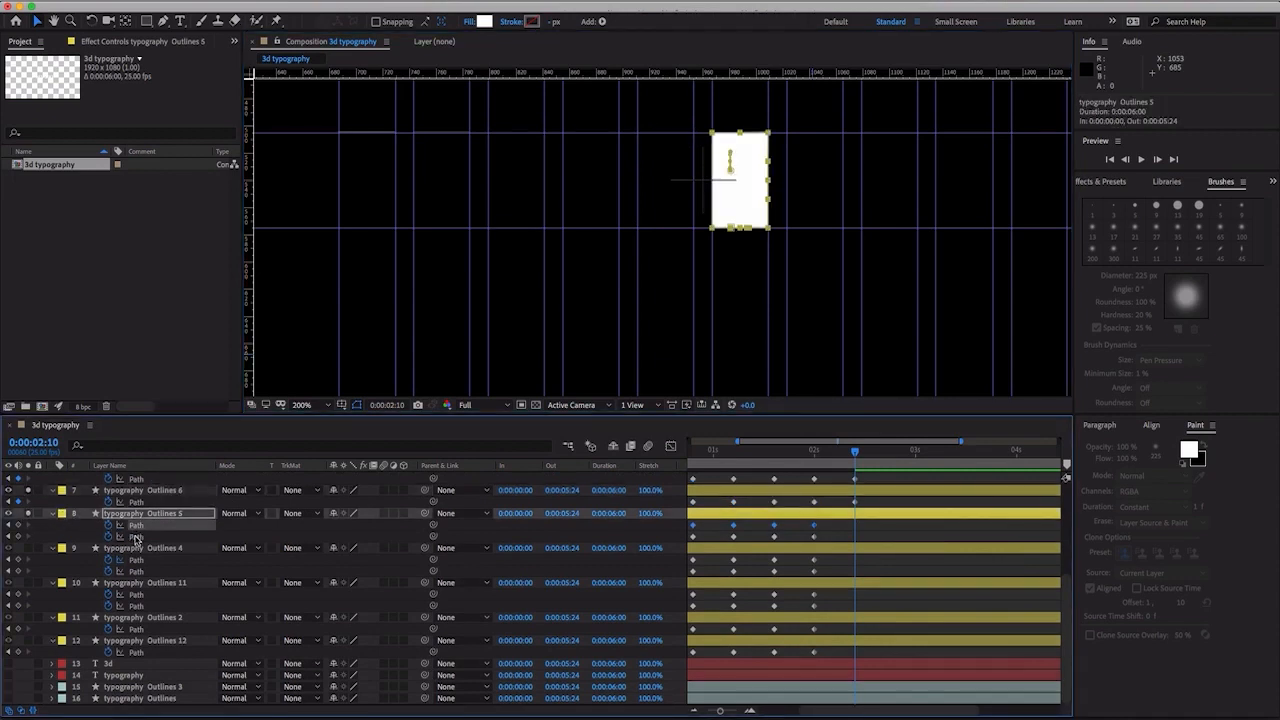
pyautogui.keyDown('shift'); pyautogui.click(136, 538); pyautogui.keyUp('shift')
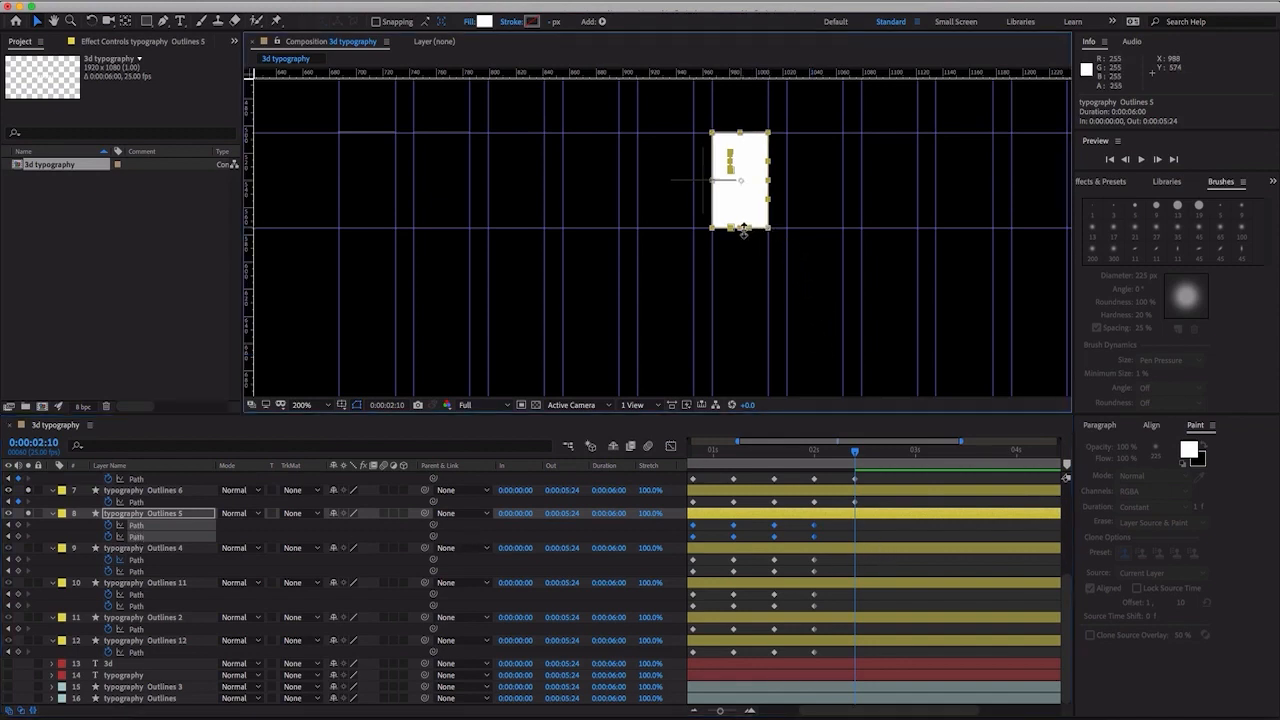
pyautogui.moveTo(743, 230); pyautogui.dragTo(742, 138)
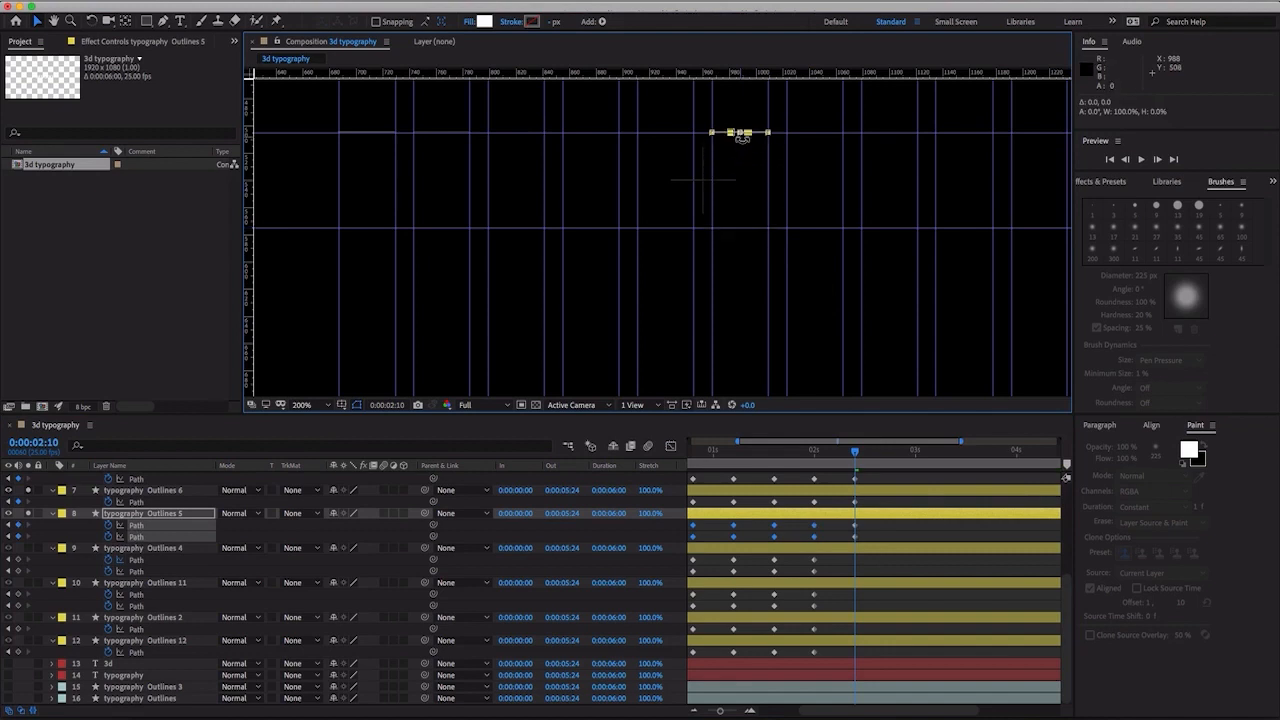
# - Solo typography Outlines 4 and flatten both its block paths at 0:00:02:10 up to the top edge with a height of about 0.4%
pyautogui.click(107, 551)
pyautogui.click(135, 561)
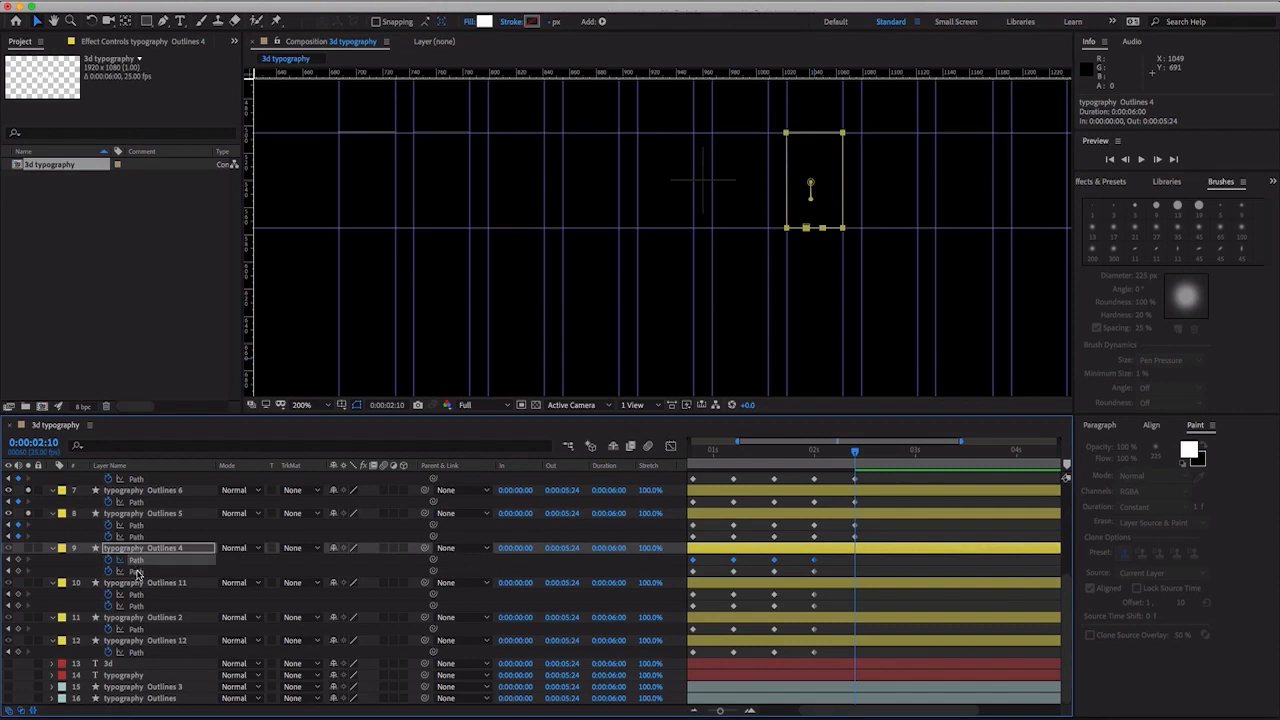
pyautogui.keyDown('shift'); pyautogui.click(137, 571); pyautogui.keyUp('shift')
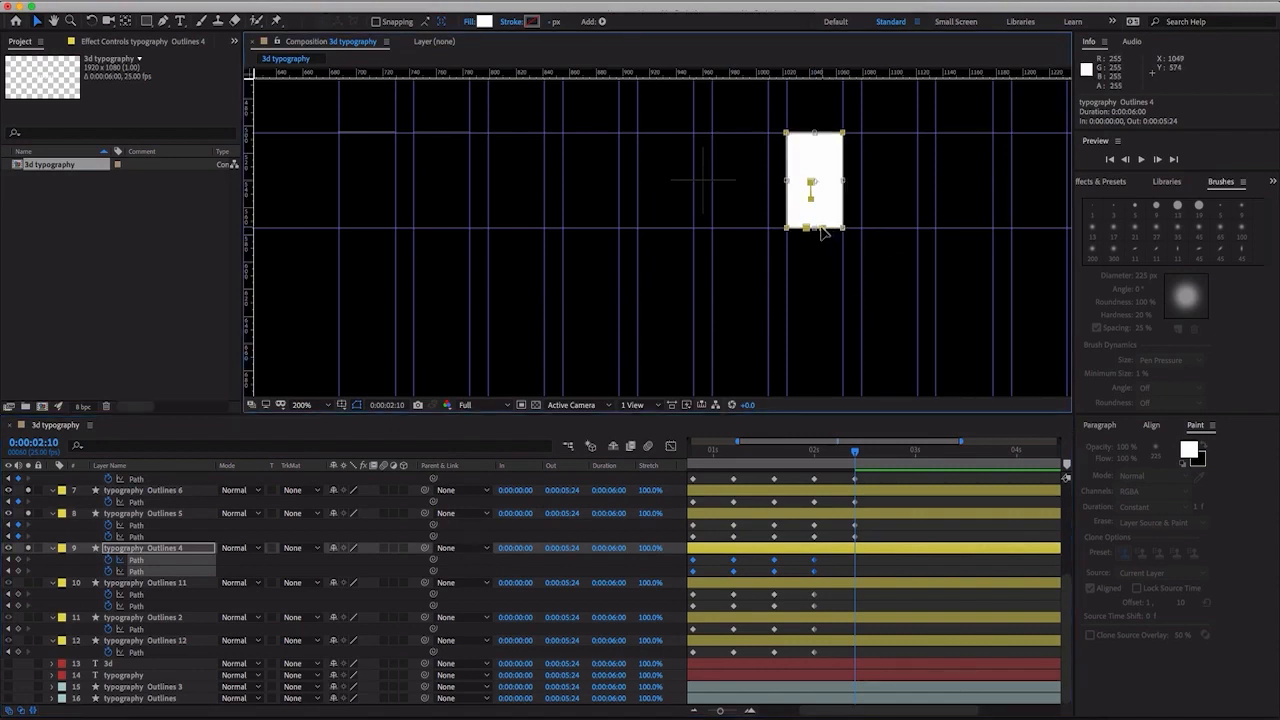
pyautogui.moveTo(818, 230); pyautogui.dragTo(817, 133)
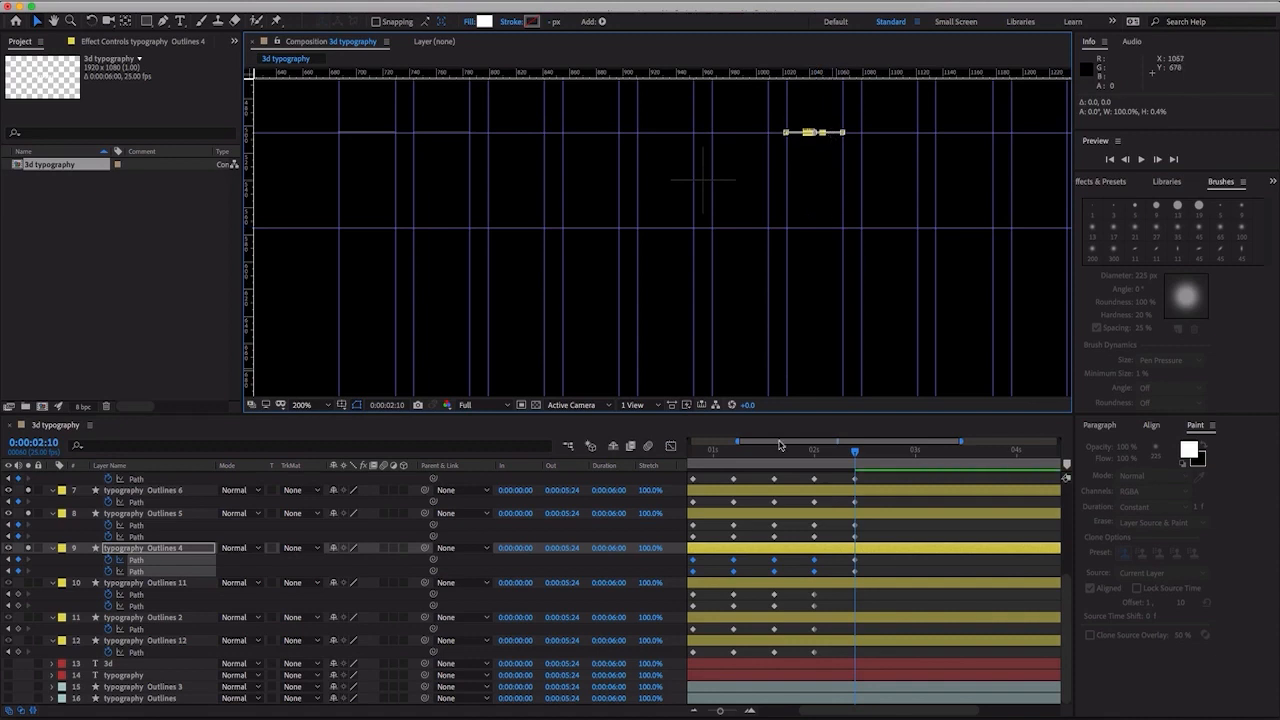
# - Solo typography Outlines 11 and flatten both its block paths at 0:00:02:10 up to the top edge with a height of 0%
pyautogui.click(29, 584)
pyautogui.click(138, 606)
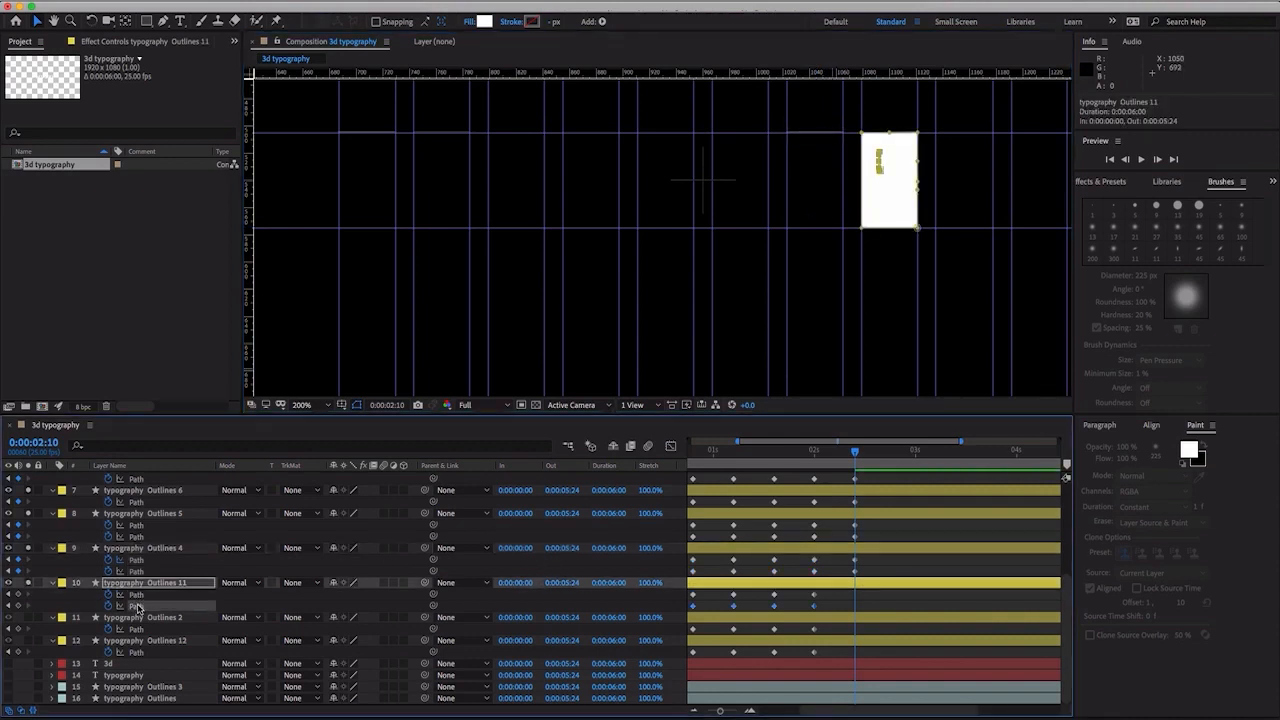
pyautogui.keyDown('shift'); pyautogui.click(156, 596); pyautogui.keyUp('shift')
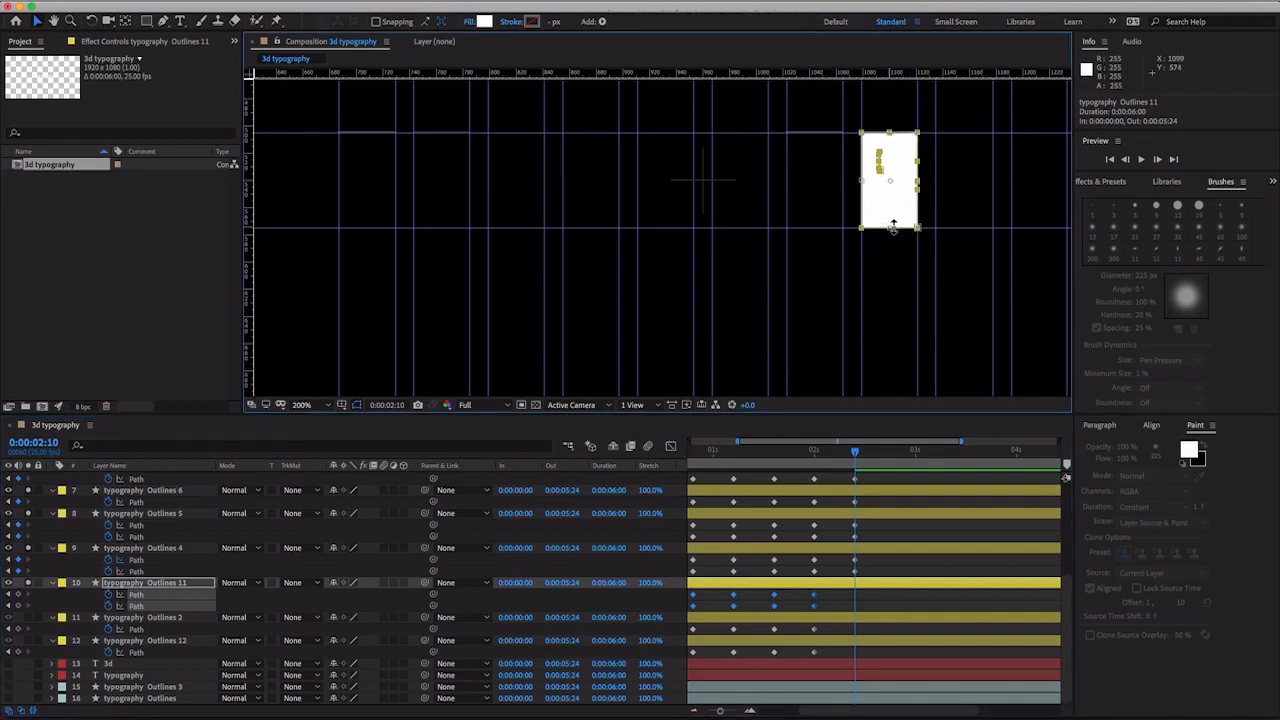
pyautogui.moveTo(893, 226); pyautogui.dragTo(900, 133)
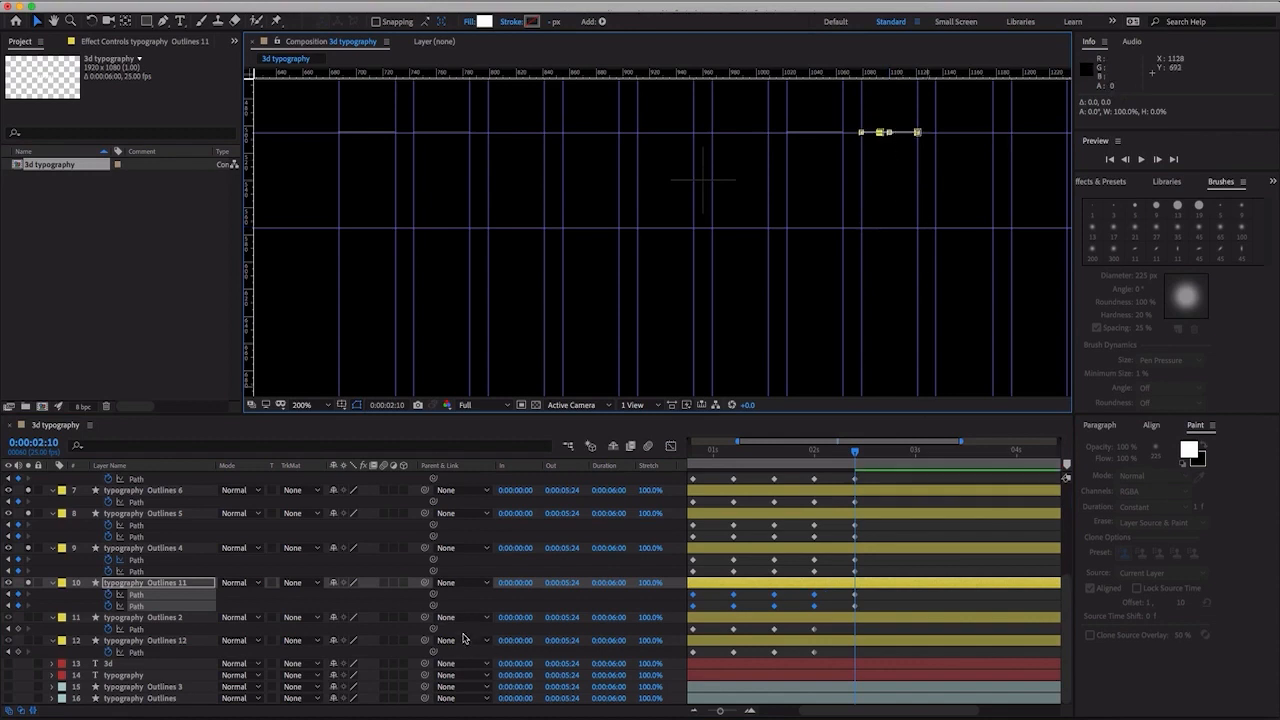
# - Solo typography Outlines 2 and Outlines 12 and flatten their block paths at 0:00:02:10 to the top edge, with heights of 0% and about 0.1%
pyautogui.click(149, 629)
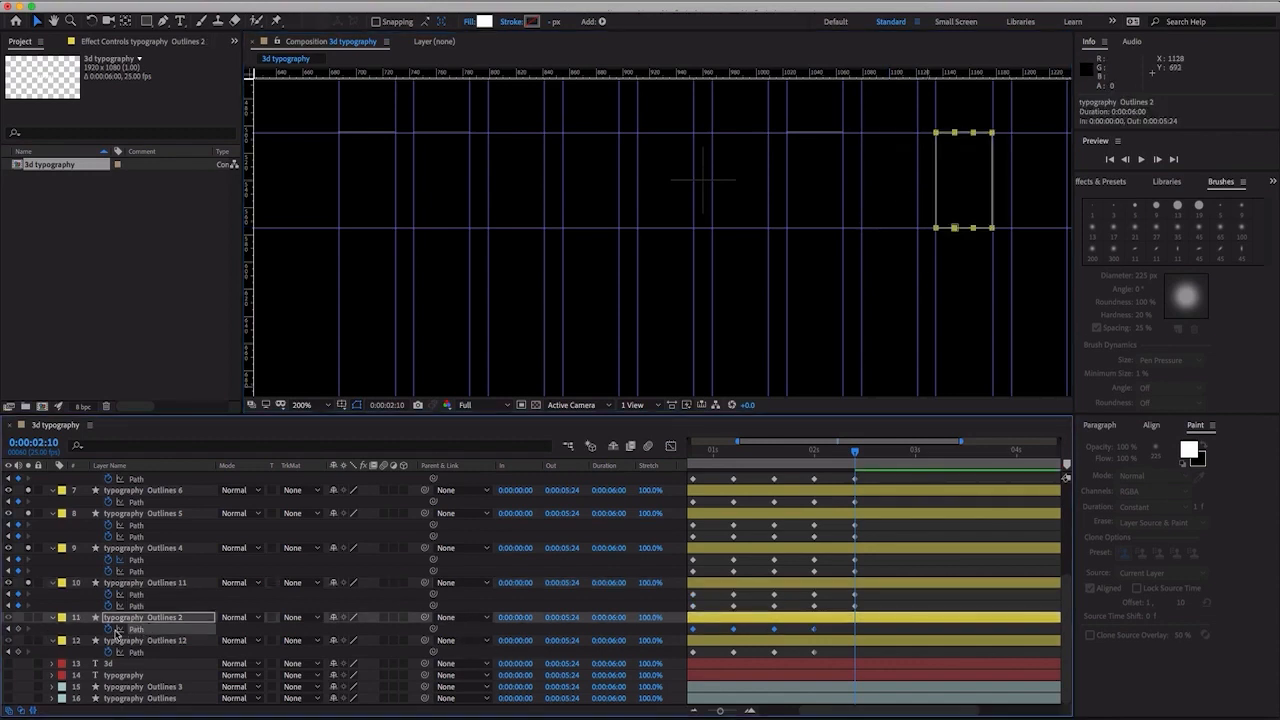
pyautogui.click(27, 619)
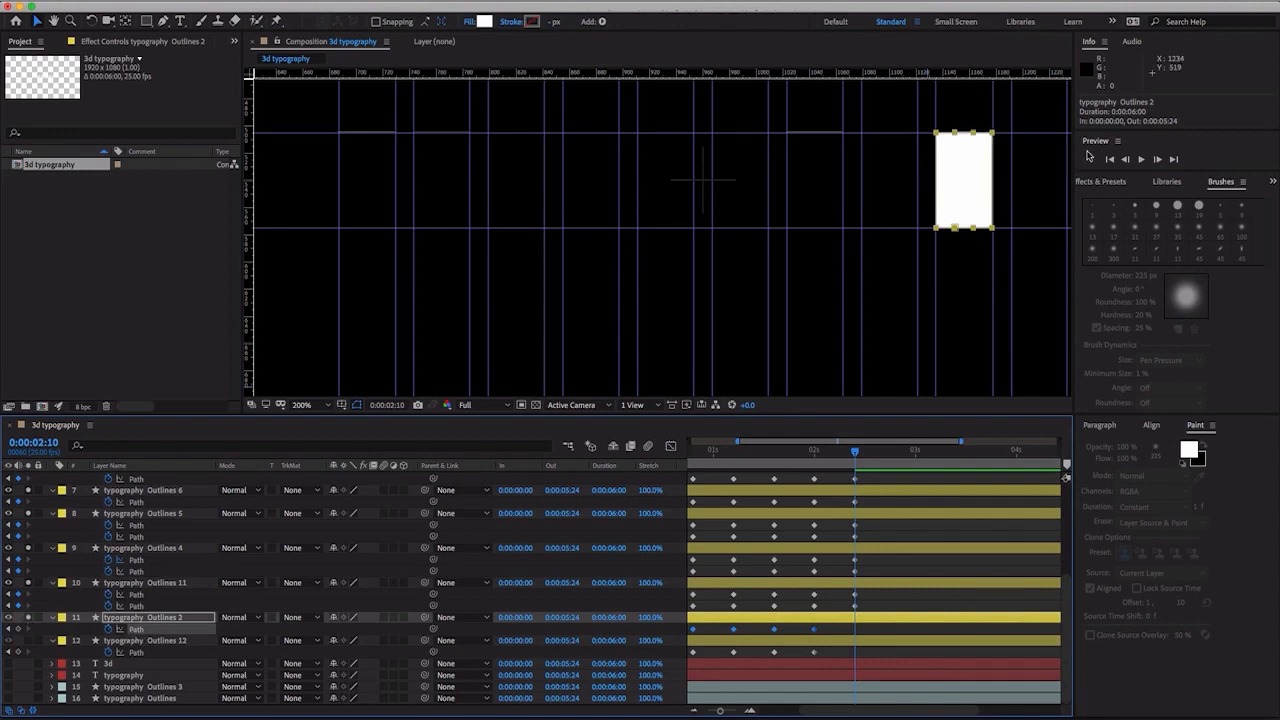
pyautogui.doubleClick(992, 228)
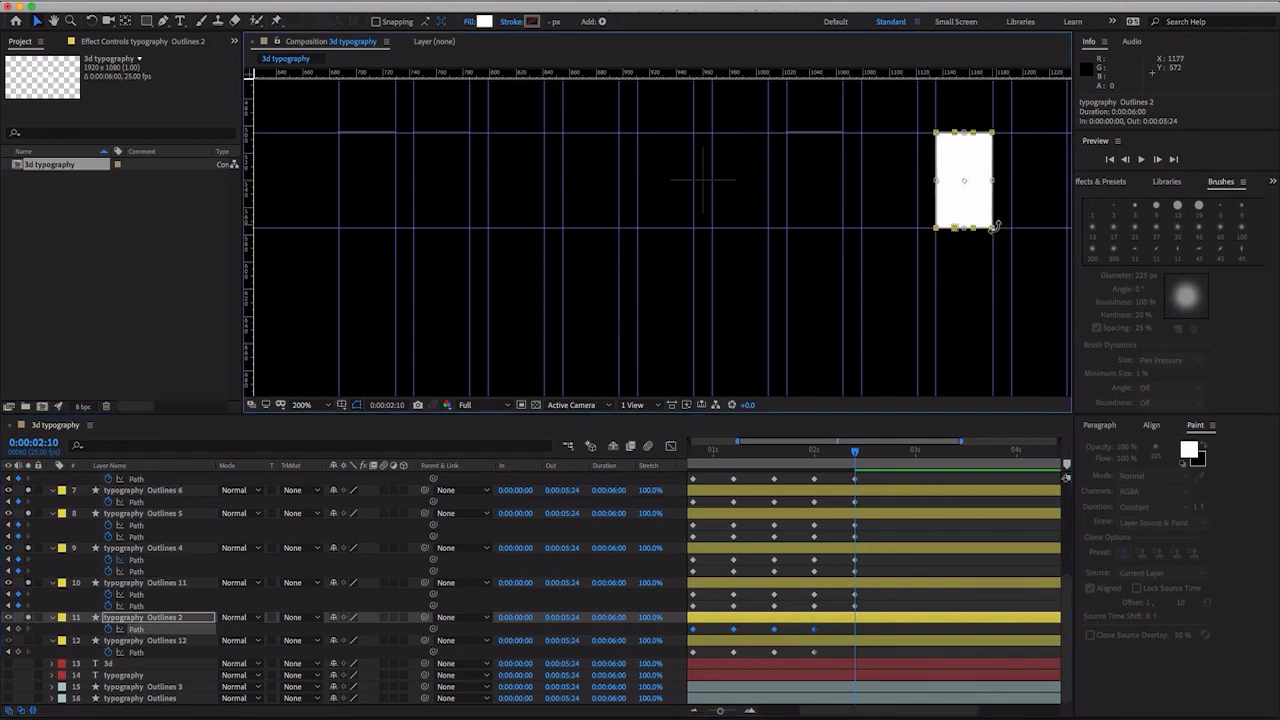
pyautogui.moveTo(967, 229); pyautogui.dragTo(968, 132)
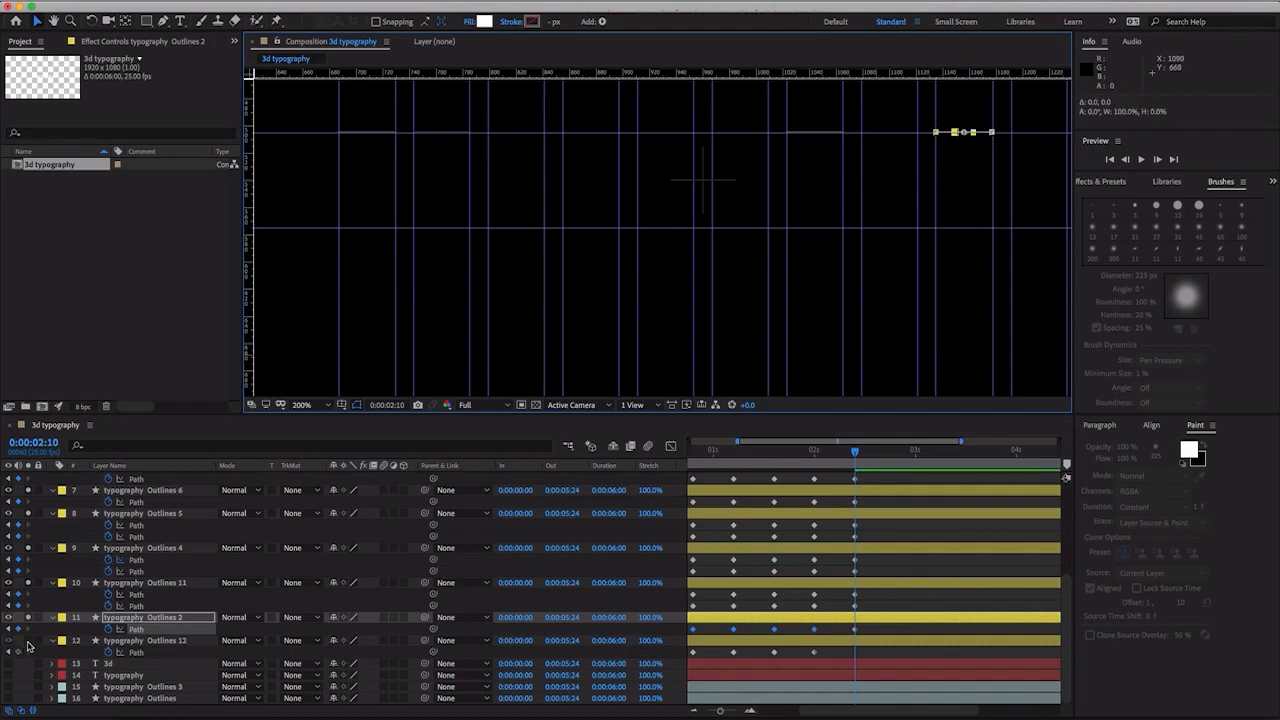
pyautogui.click(136, 651)
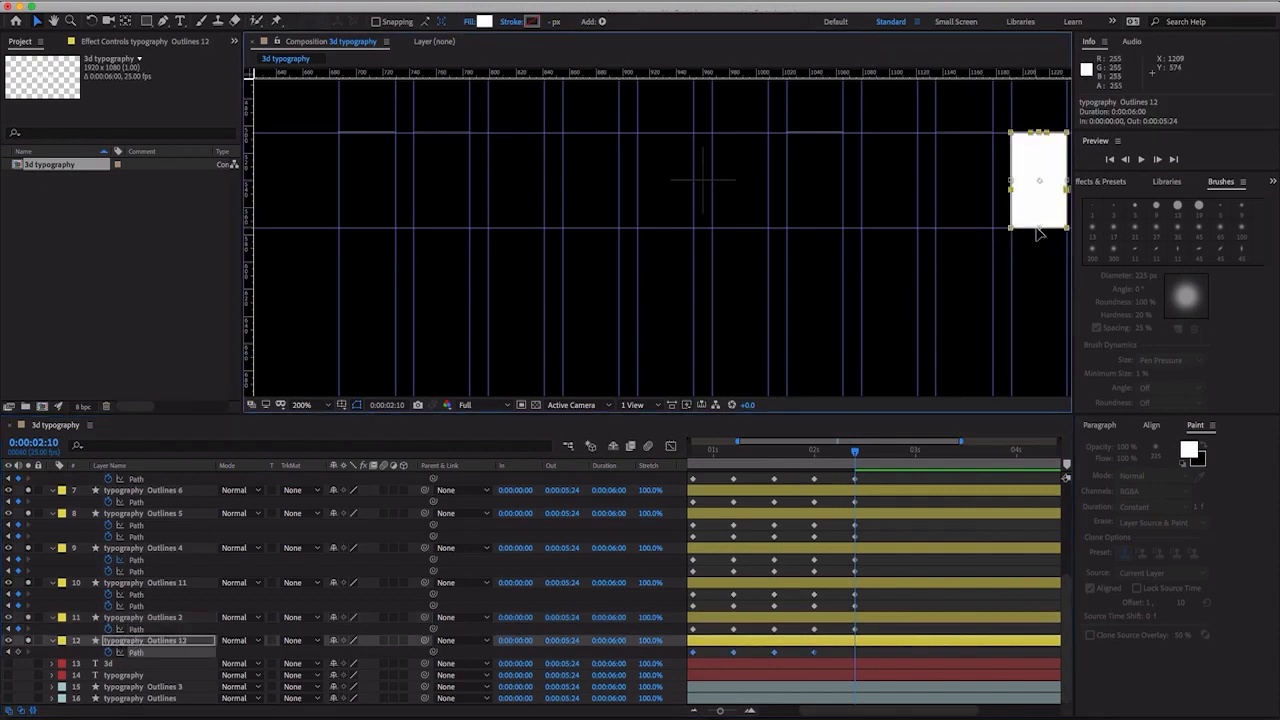
pyautogui.moveTo(1040, 231); pyautogui.dragTo(1052, 145)
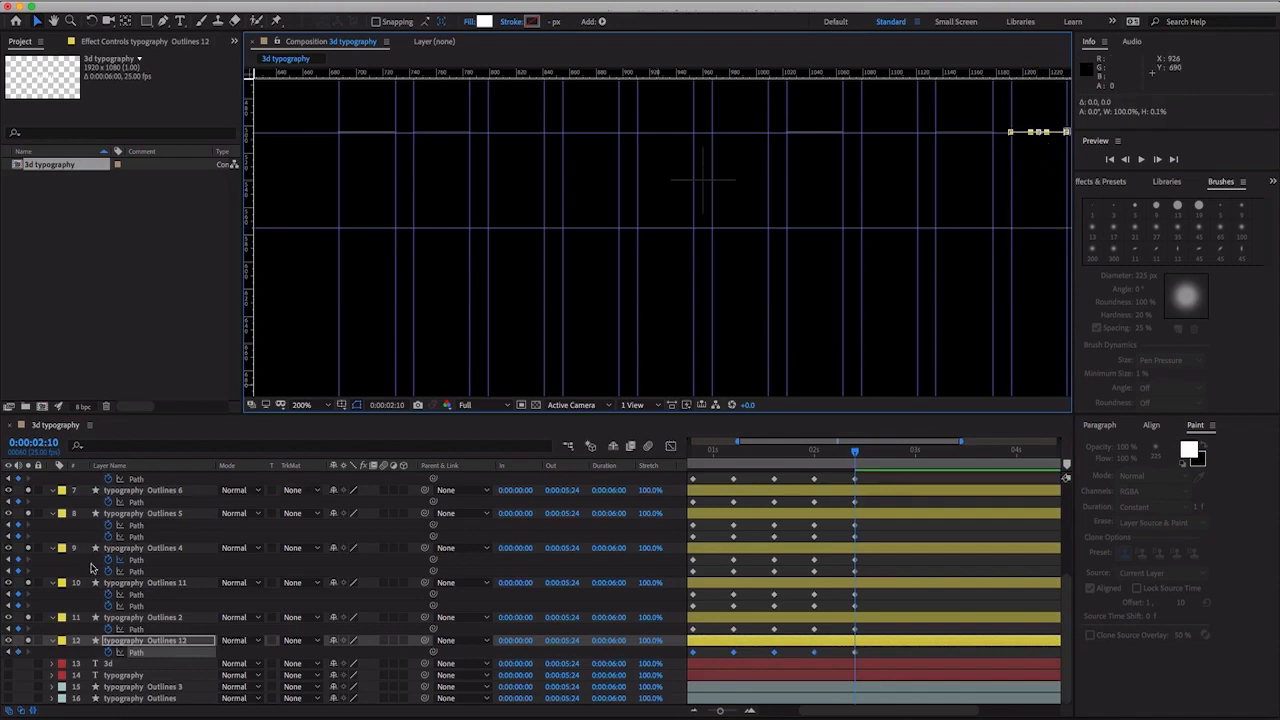
# - Select the twelve animated letter layers, from 3 through typography Outlines 12, and trim their out points to 0:00:02:10
pyautogui.scroll(3, 145, 633)
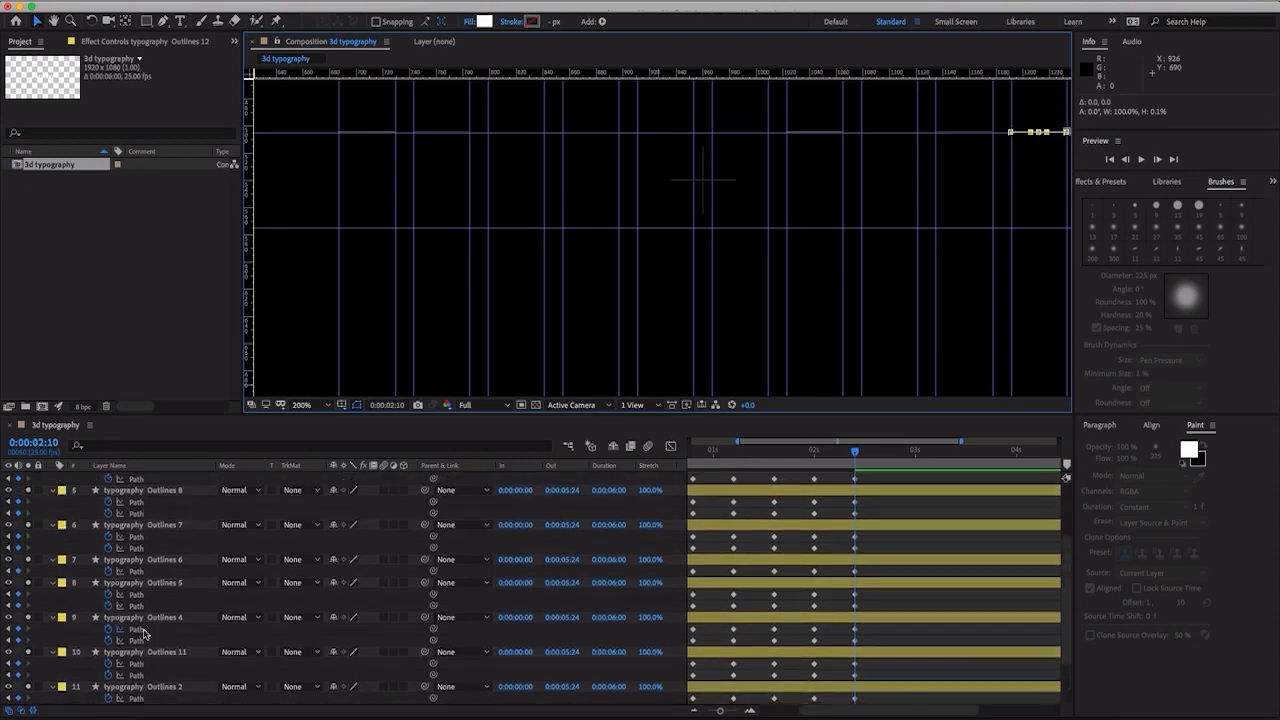
pyautogui.scroll(2, 147, 630)
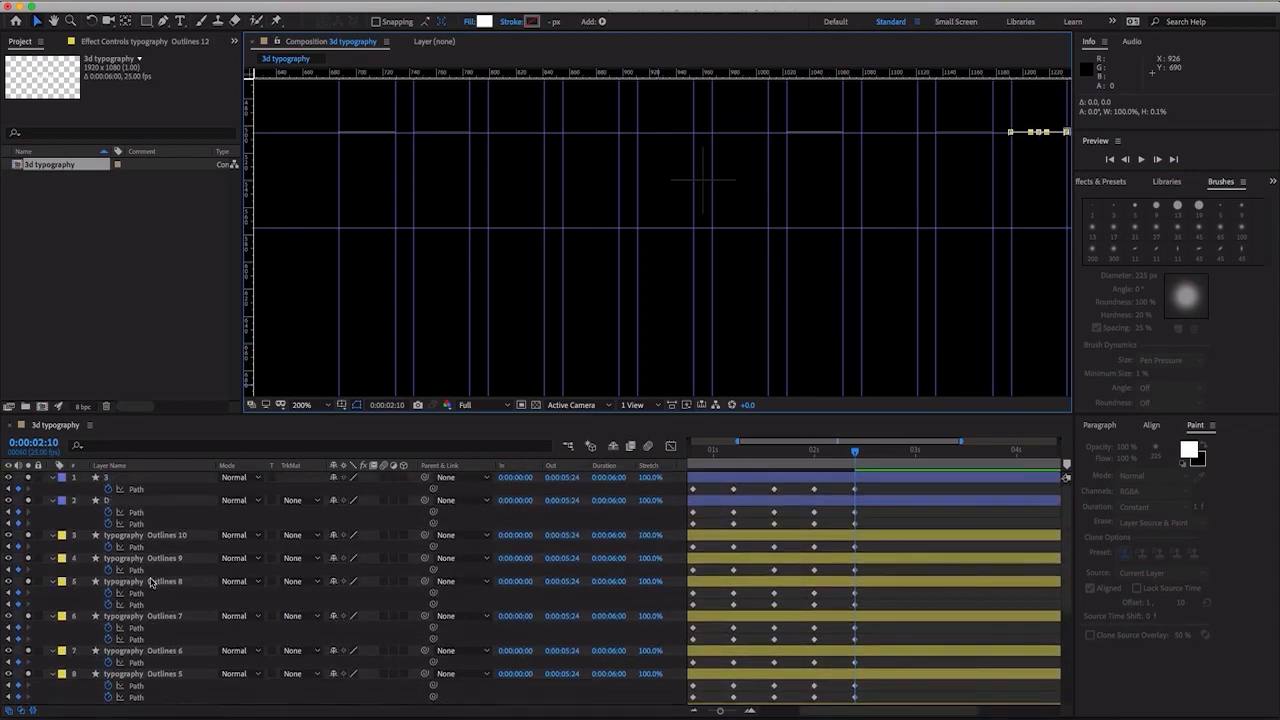
pyautogui.hotkey('ctrl', 'a')
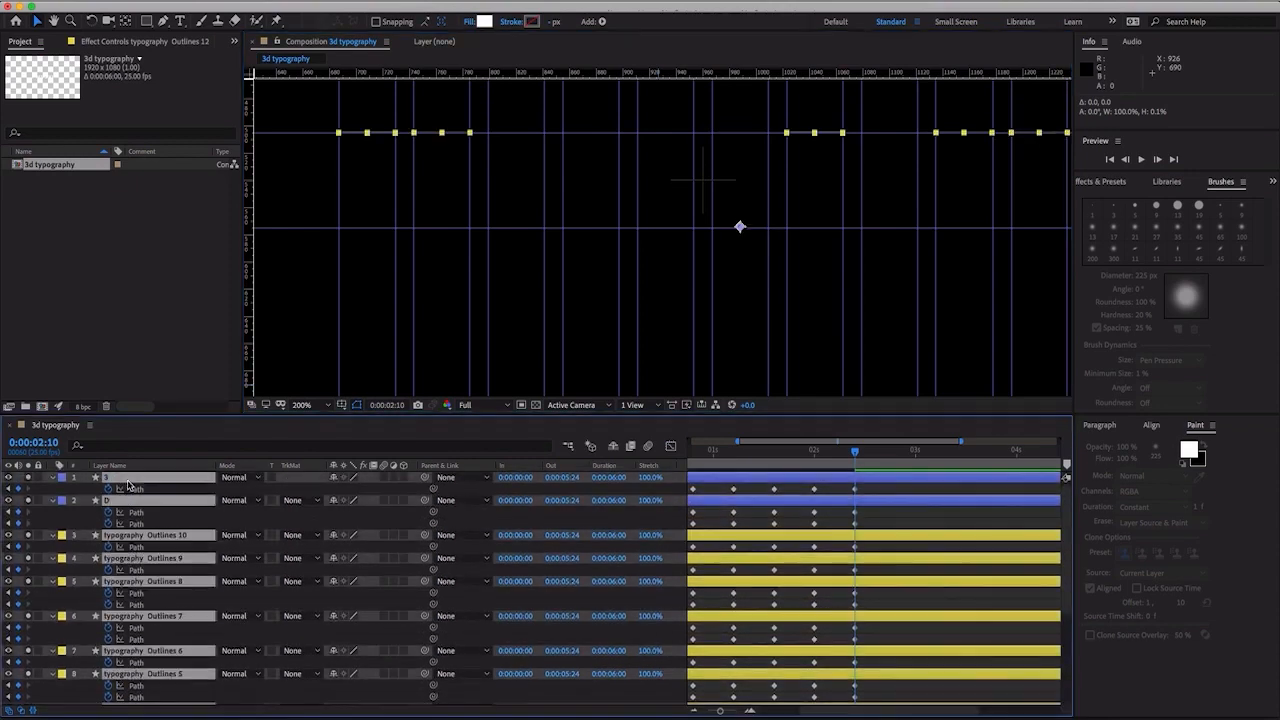
pyautogui.scroll(-5, 137, 530)
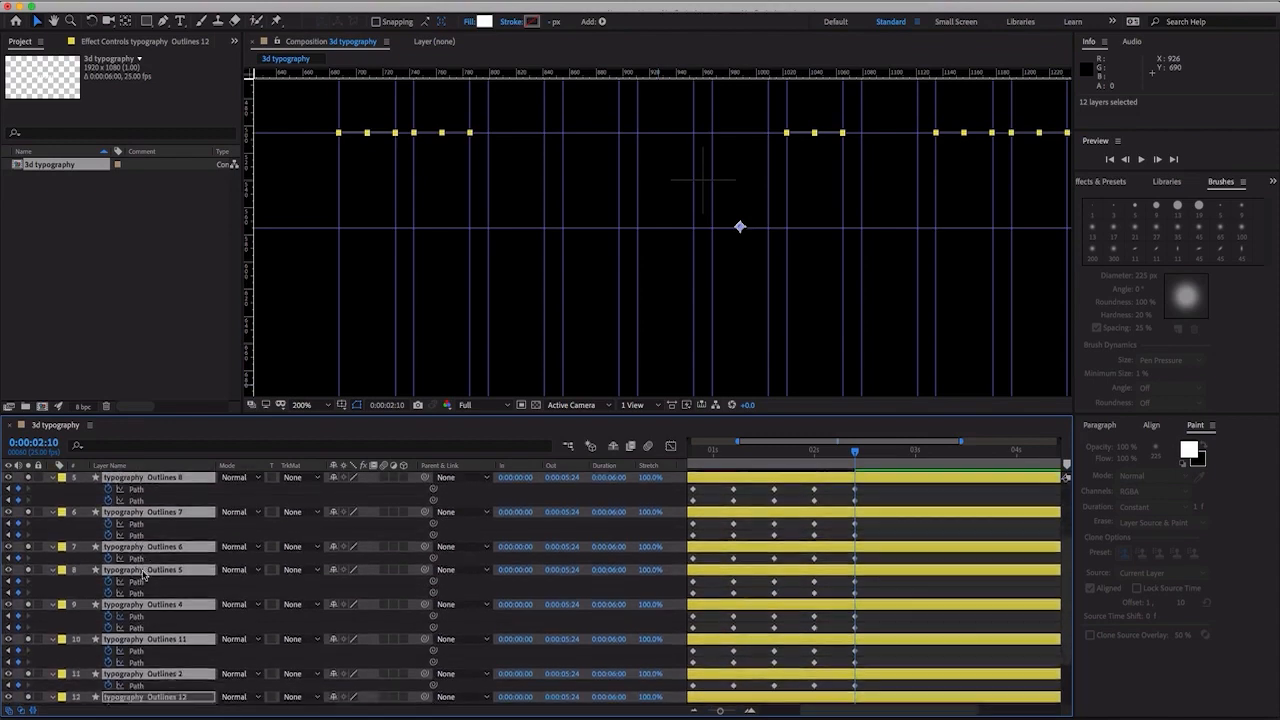
pyautogui.scroll(5, 146, 570)
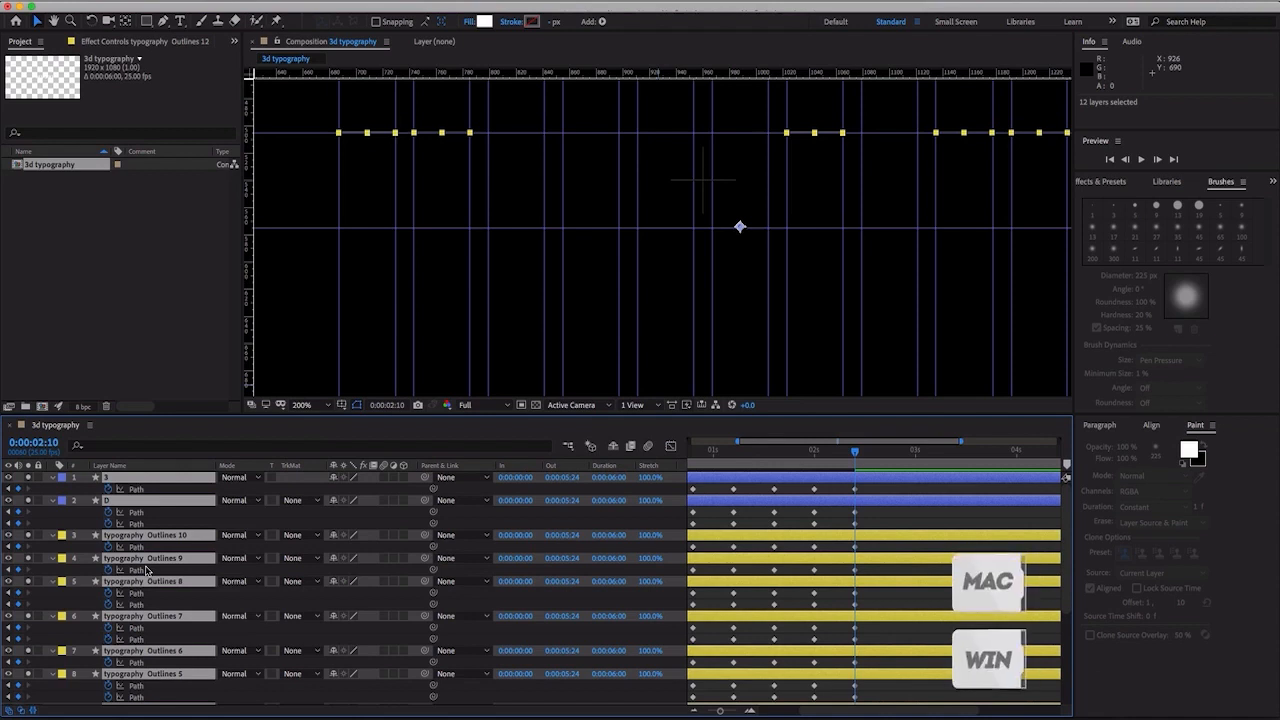
pyautogui.hotkey('alt', ']')
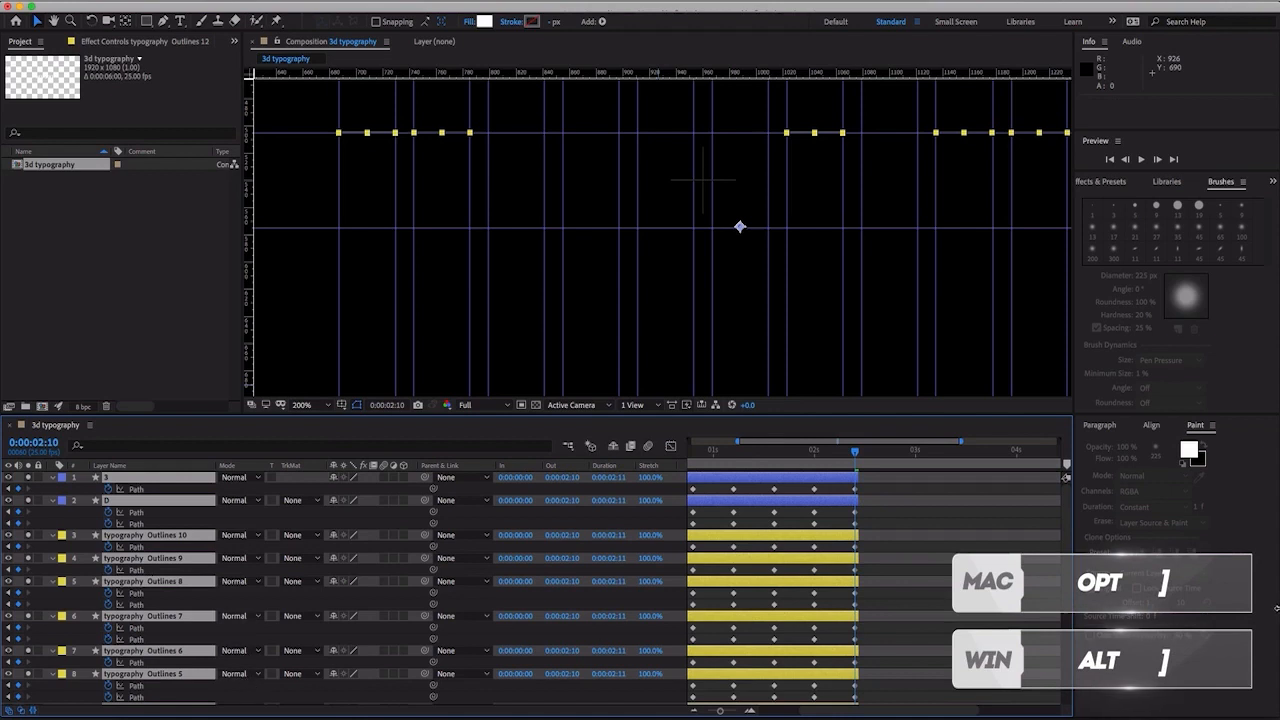
pyautogui.scroll(-2, 857, 570)
pyautogui.scroll(-5, 857, 570)
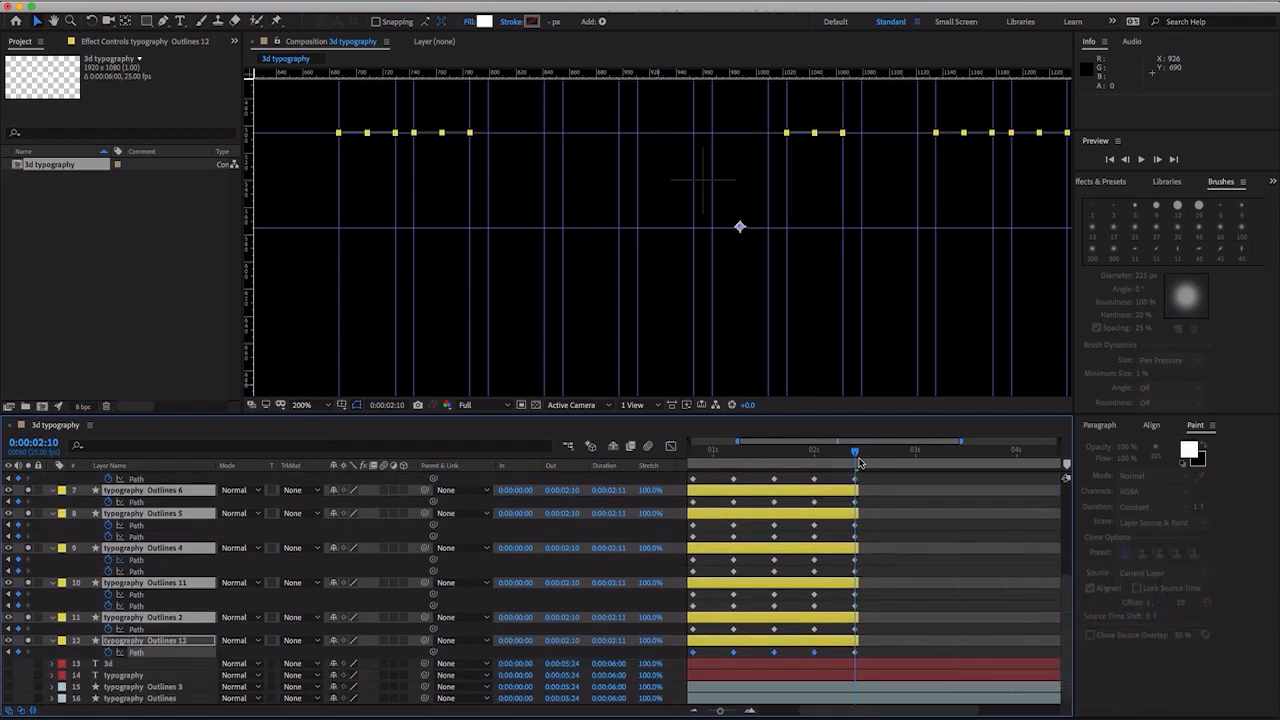
# - Scrub through the letter morph animation to check it and return the playhead to 0:00:00:00
pyautogui.moveTo(851, 459); pyautogui.dragTo(657, 456)
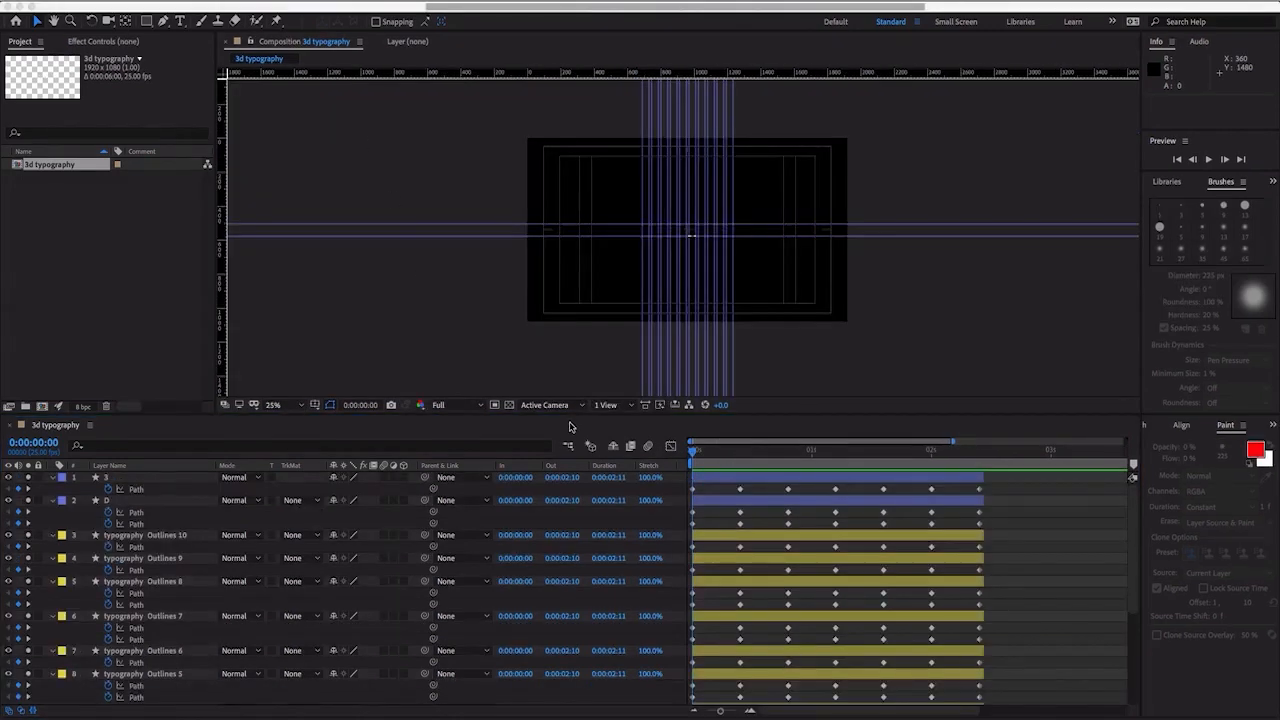
pyautogui.click(571, 427)
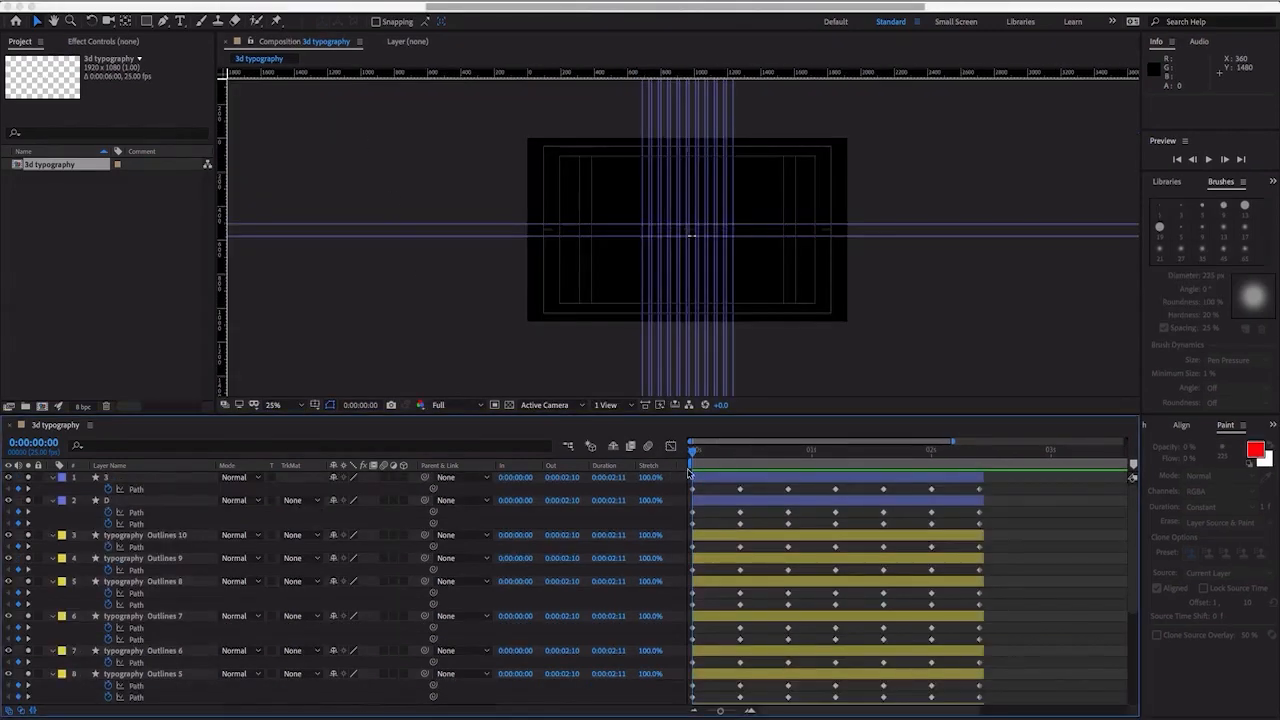
pyautogui.moveTo(842, 460); pyautogui.dragTo(749, 454)
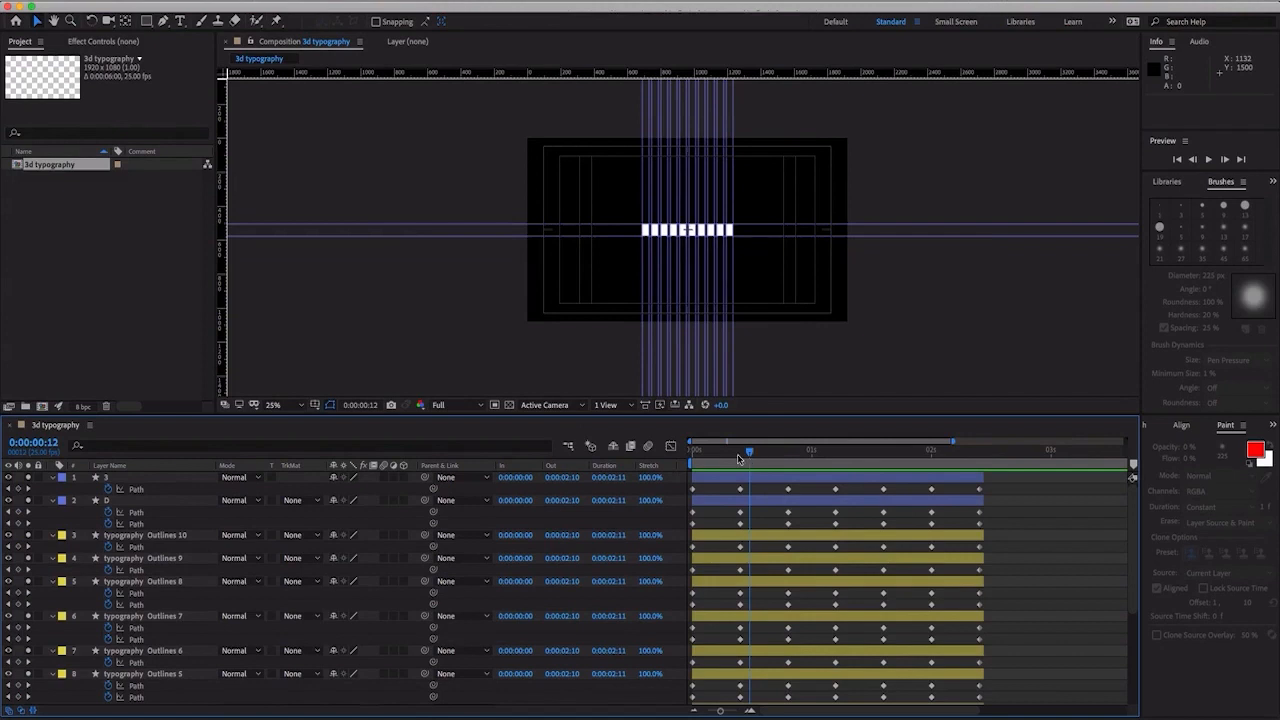
pyautogui.moveTo(751, 457); pyautogui.dragTo(686, 460)
# - Collapse the Path properties of all layers and turn off solo for the twelve animated letter layers
pyautogui.click(147, 479)
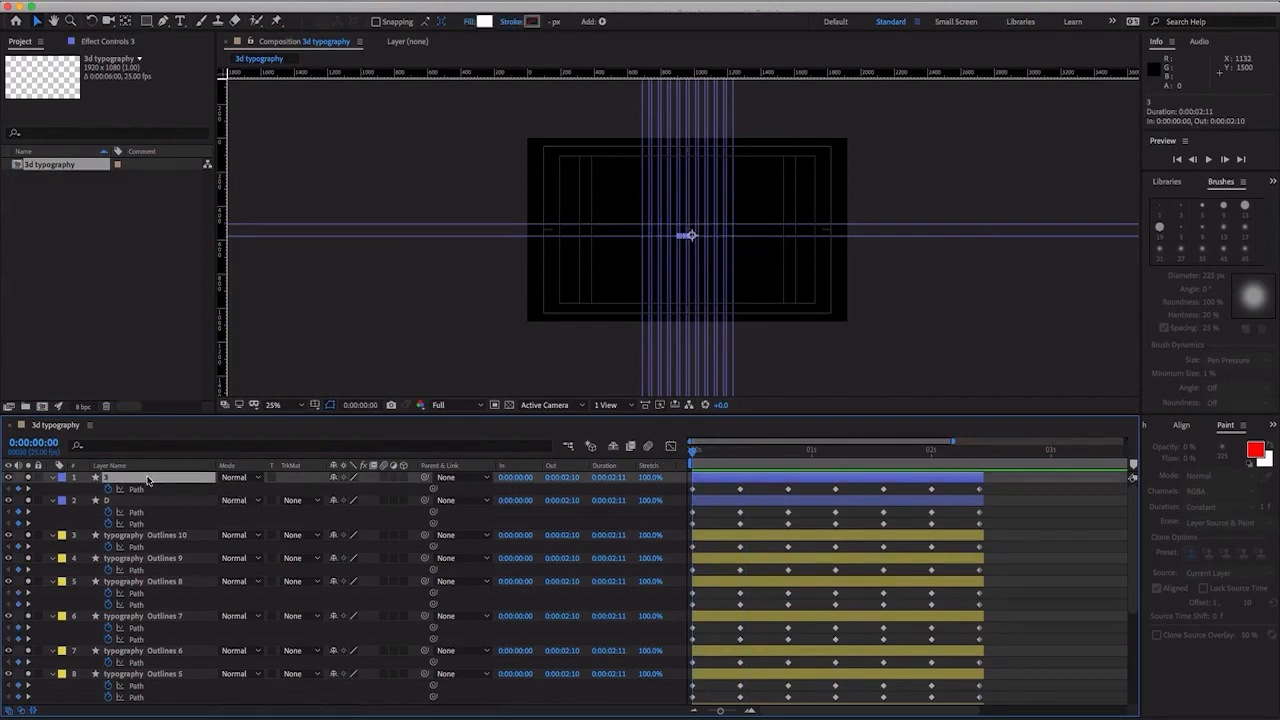
pyautogui.keyDown('shift'); pyautogui.click(132, 676); pyautogui.keyUp('shift')
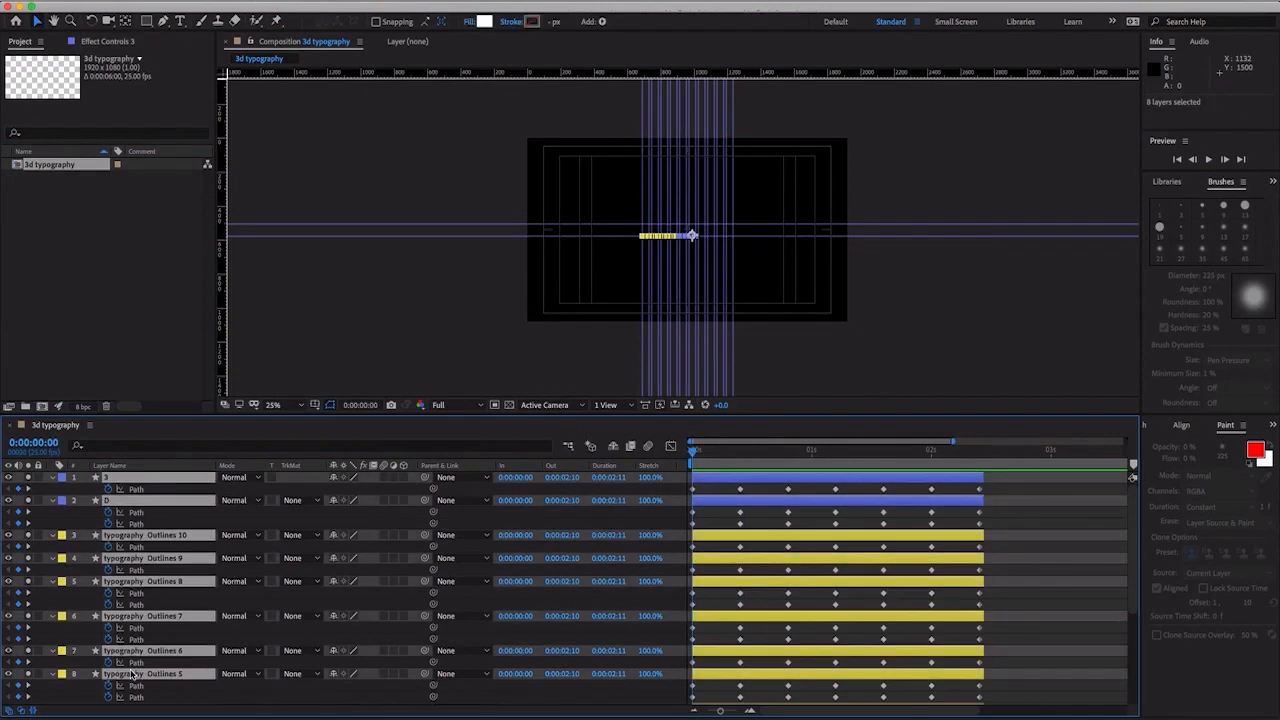
pyautogui.click(53, 674)
pyautogui.hotkey('ctrl', 'a')
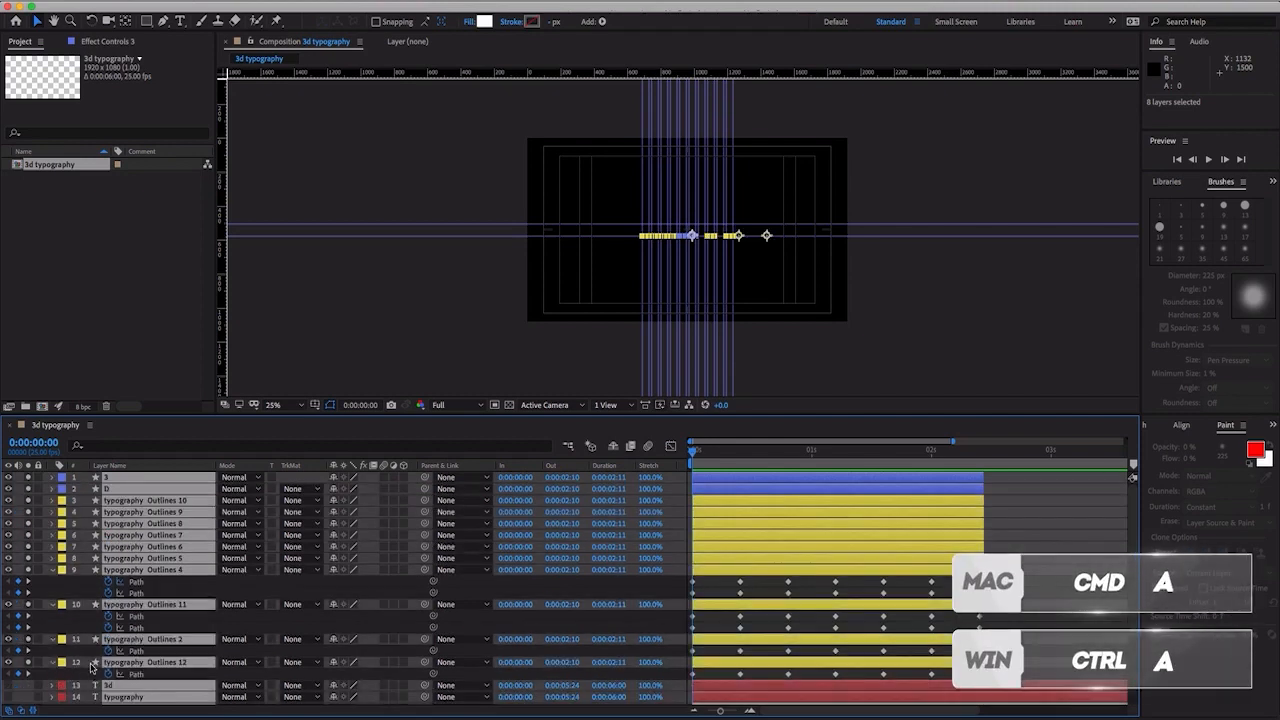
pyautogui.click(48, 569)
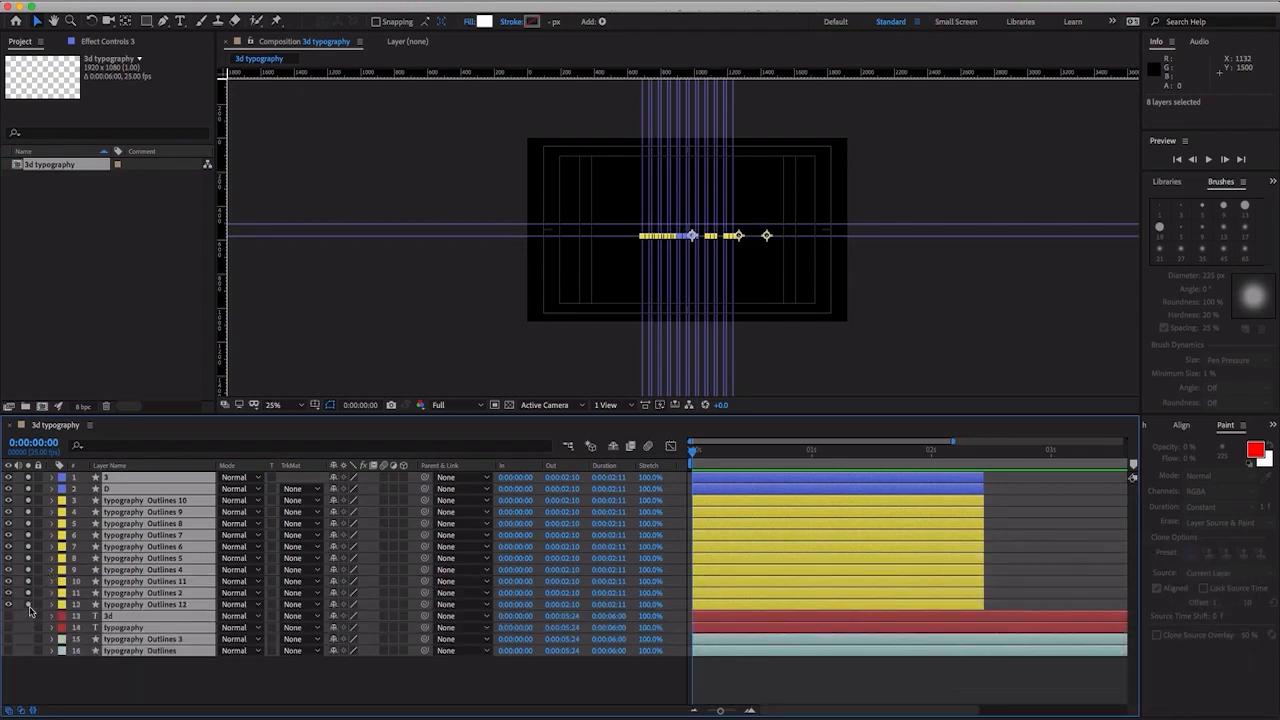
pyautogui.click(106, 688)
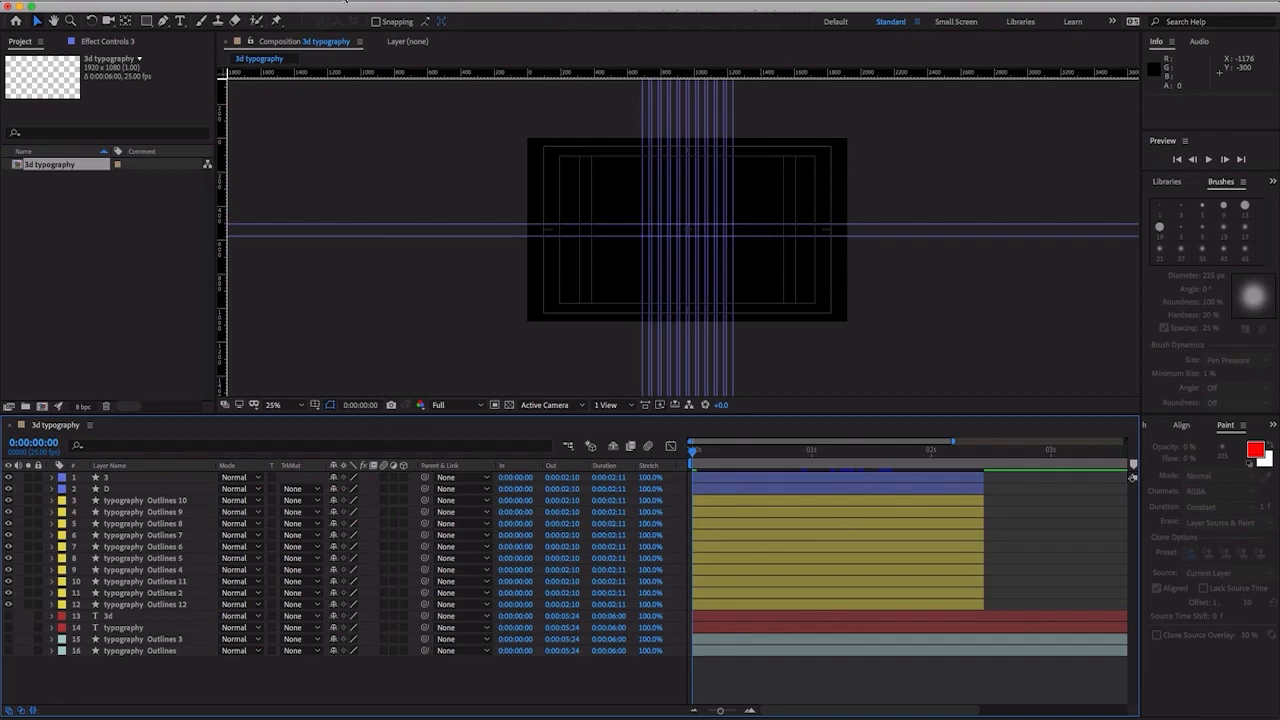
# - Clear all guides from the composition view
pyautogui.click(370, 3)
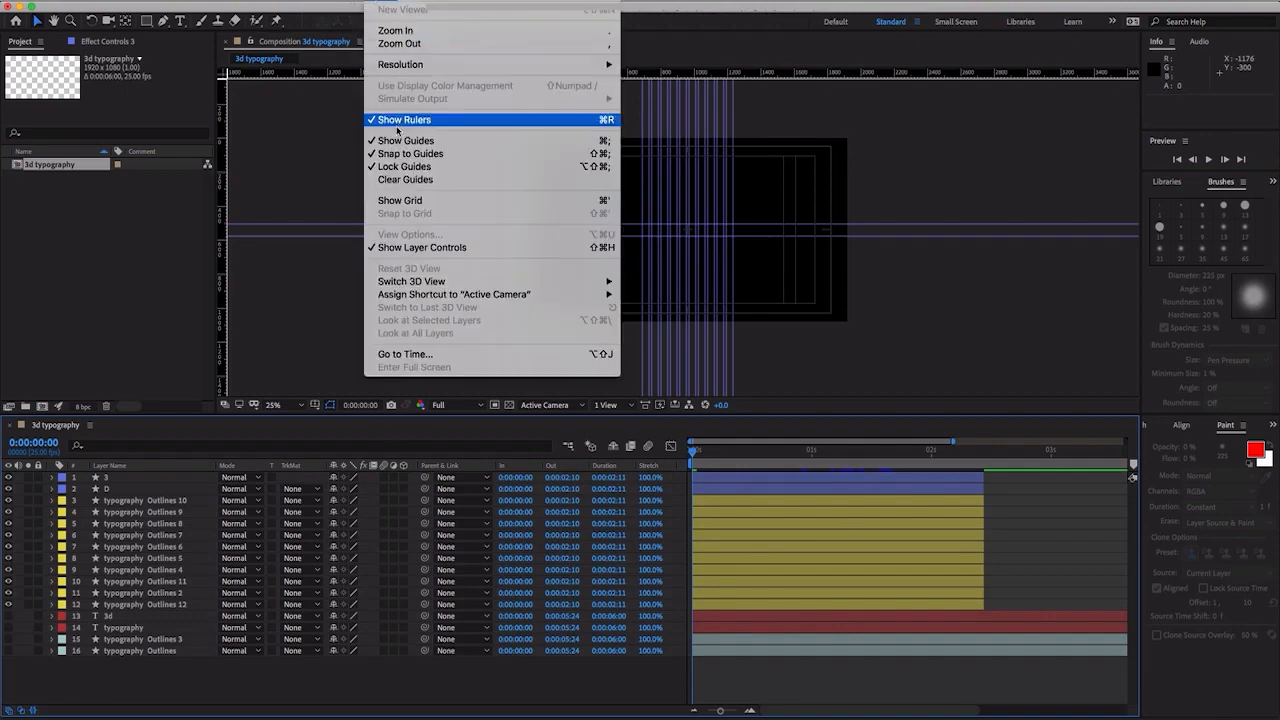
pyautogui.click(399, 181)
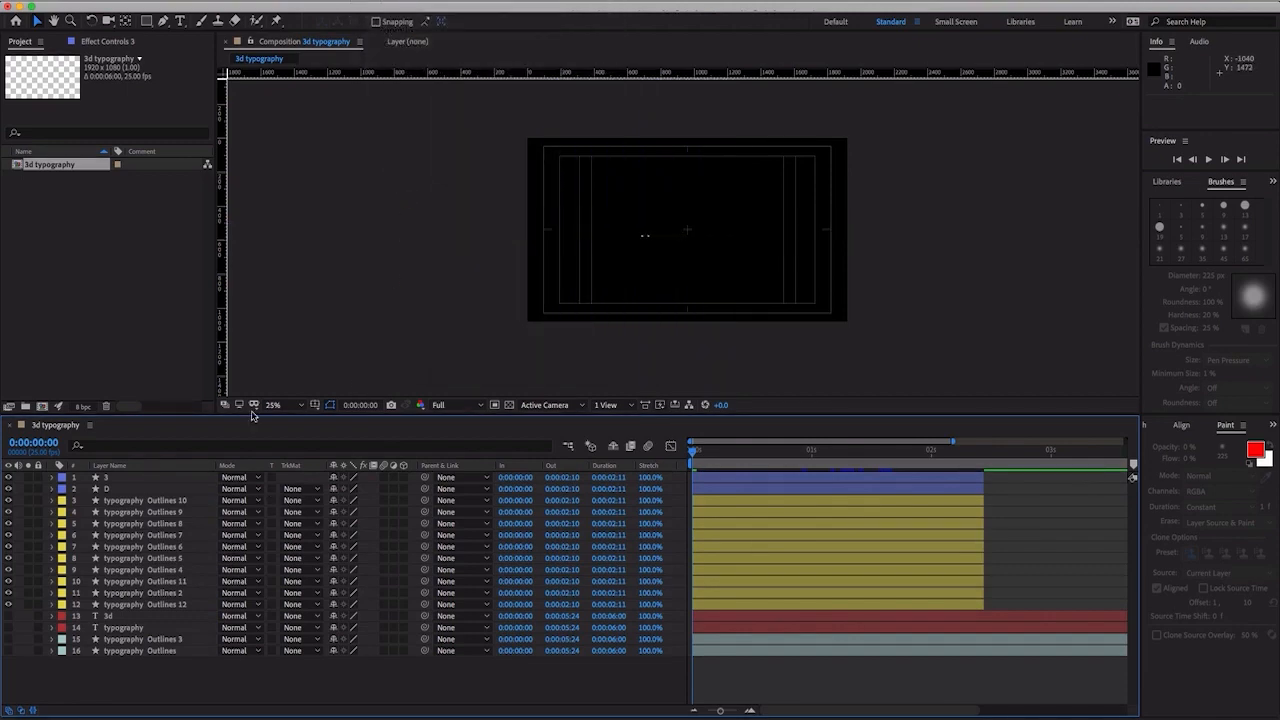
# - Add a null object to the composition and parent the twelve animated letter layers to it
pyautogui.rightClick(289, 677)
pyautogui.moveTo(367, 571)
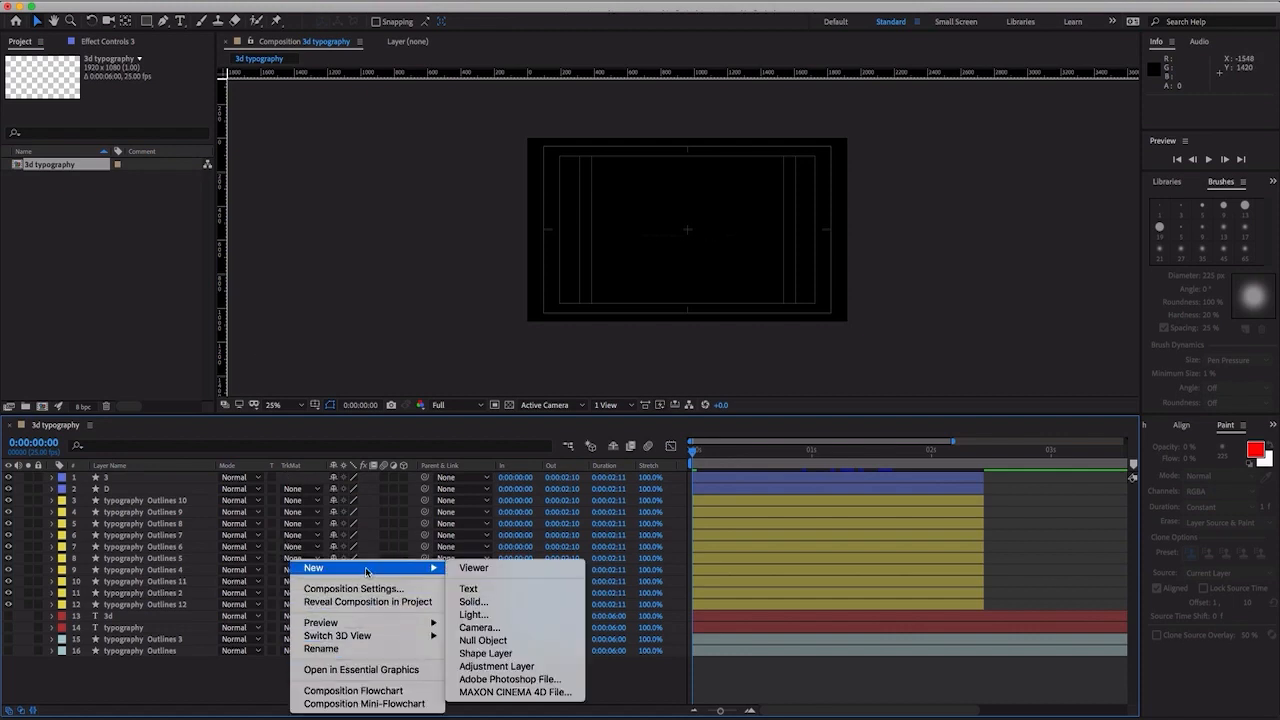
pyautogui.click(476, 640)
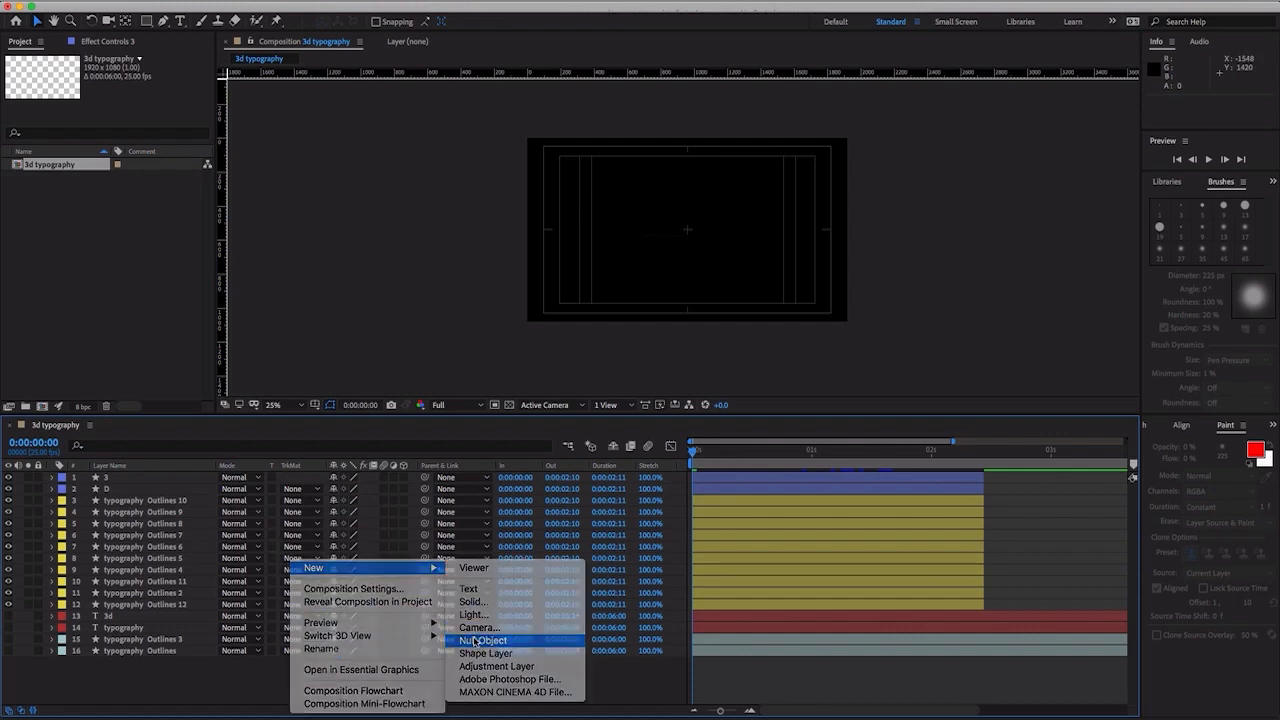
pyautogui.click(118, 490)
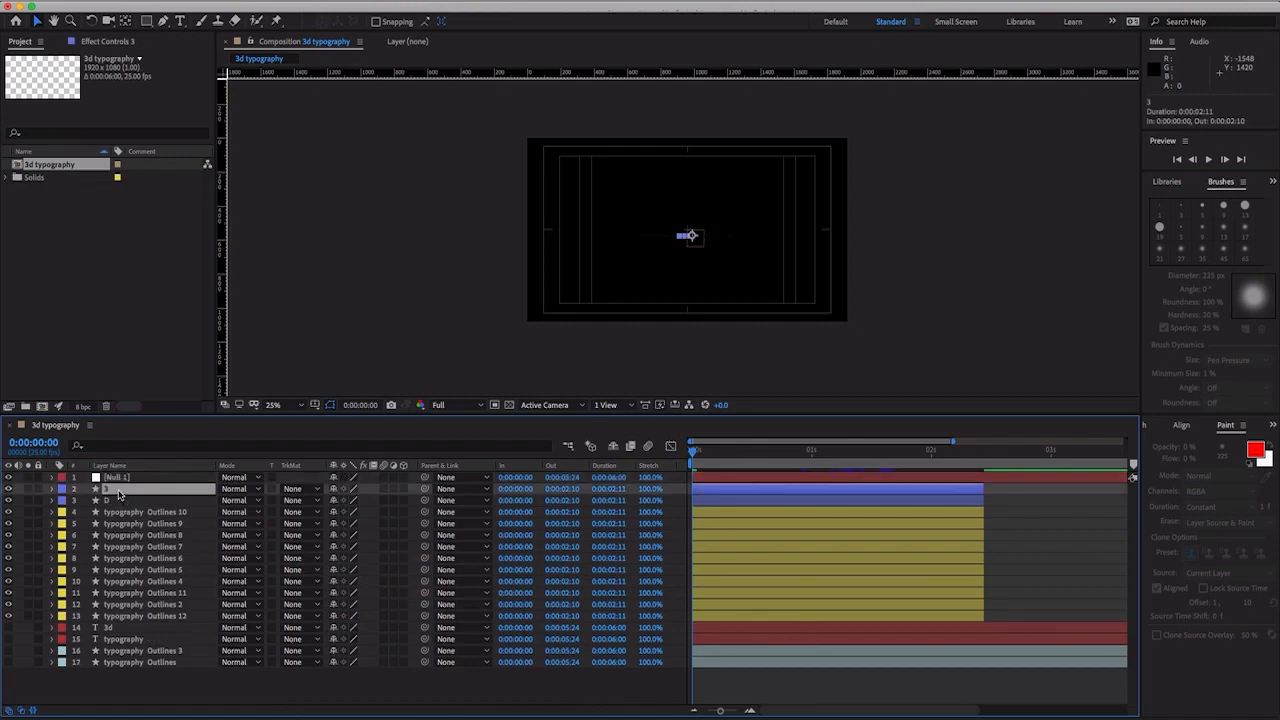
pyautogui.keyDown('shift'); pyautogui.click(138, 618); pyautogui.keyUp('shift')
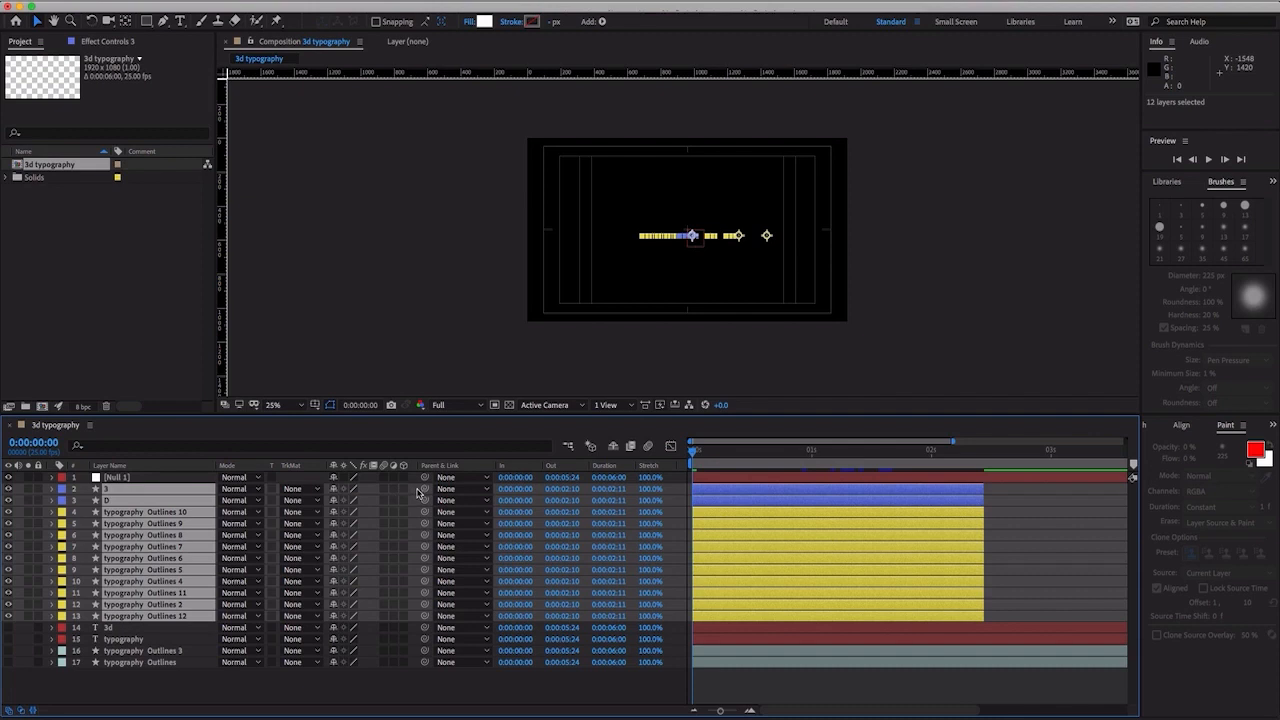
pyautogui.moveTo(424, 489); pyautogui.dragTo(122, 481)
# - Rename the null object layer as resize
pyautogui.click(120, 482)
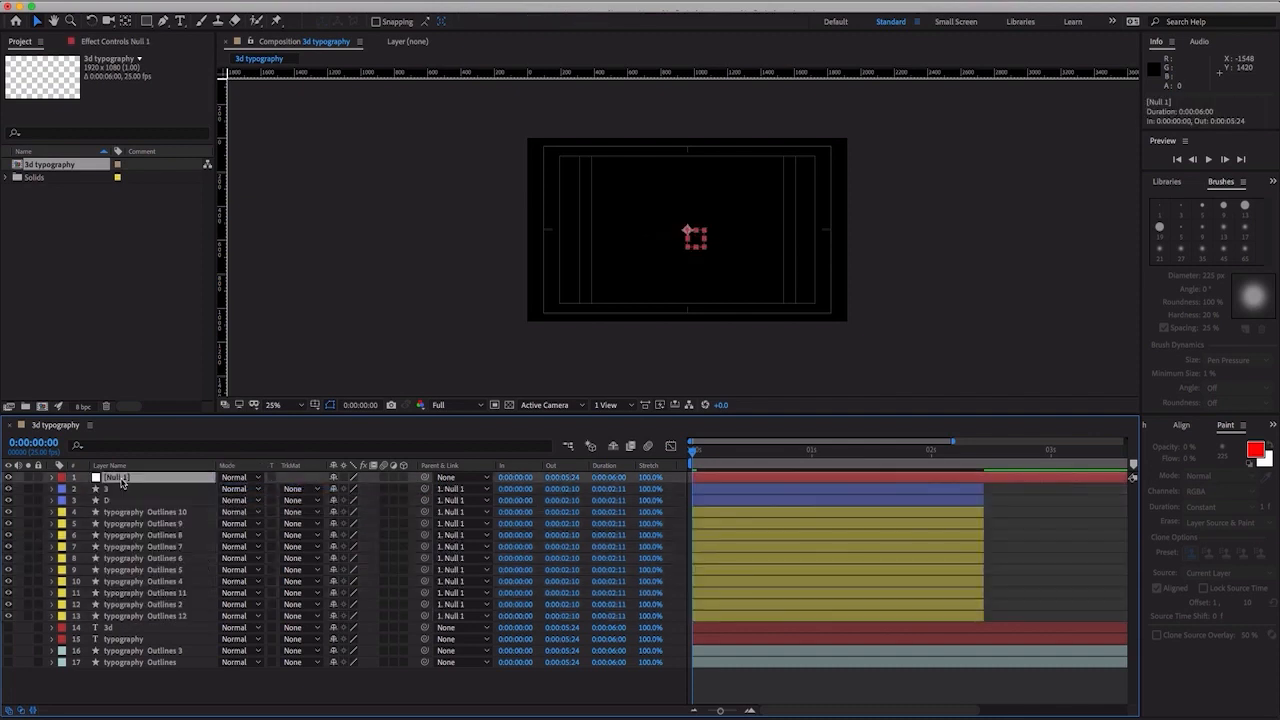
pyautogui.rightClick(121, 483)
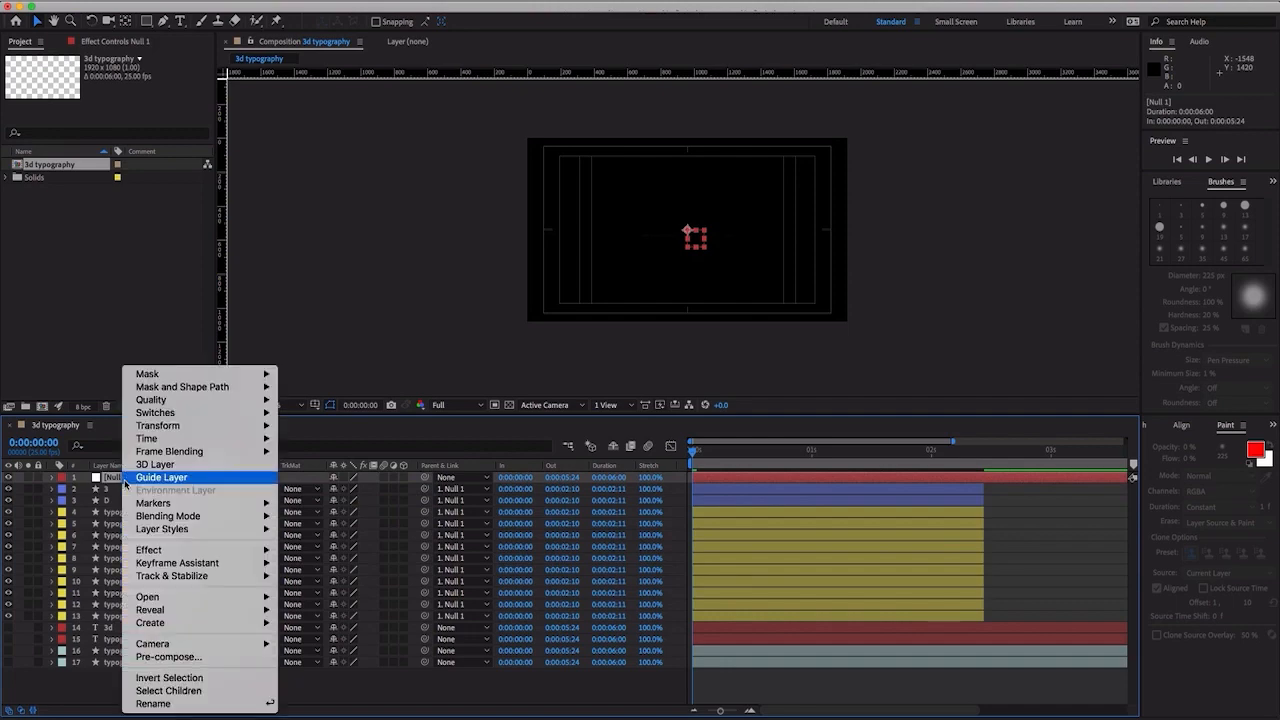
pyautogui.click(177, 708)
pyautogui.write('C')
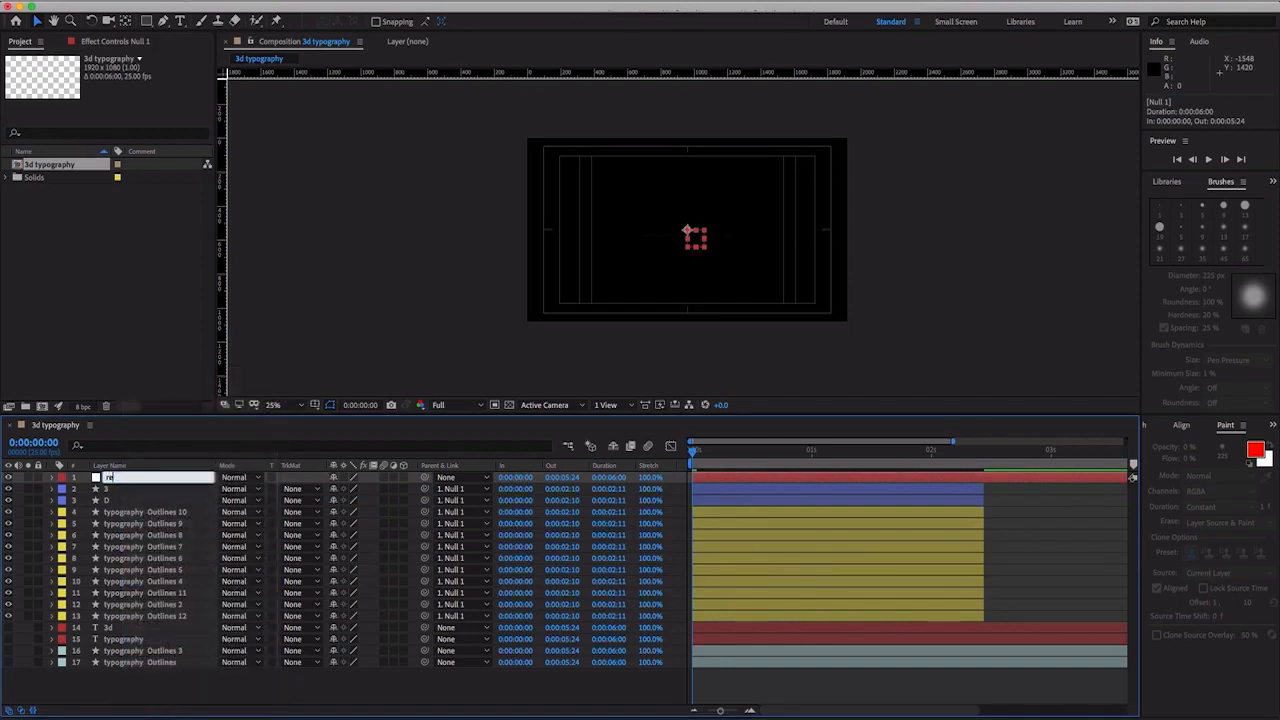
pyautogui.write('esize')
pyautogui.press('Return')
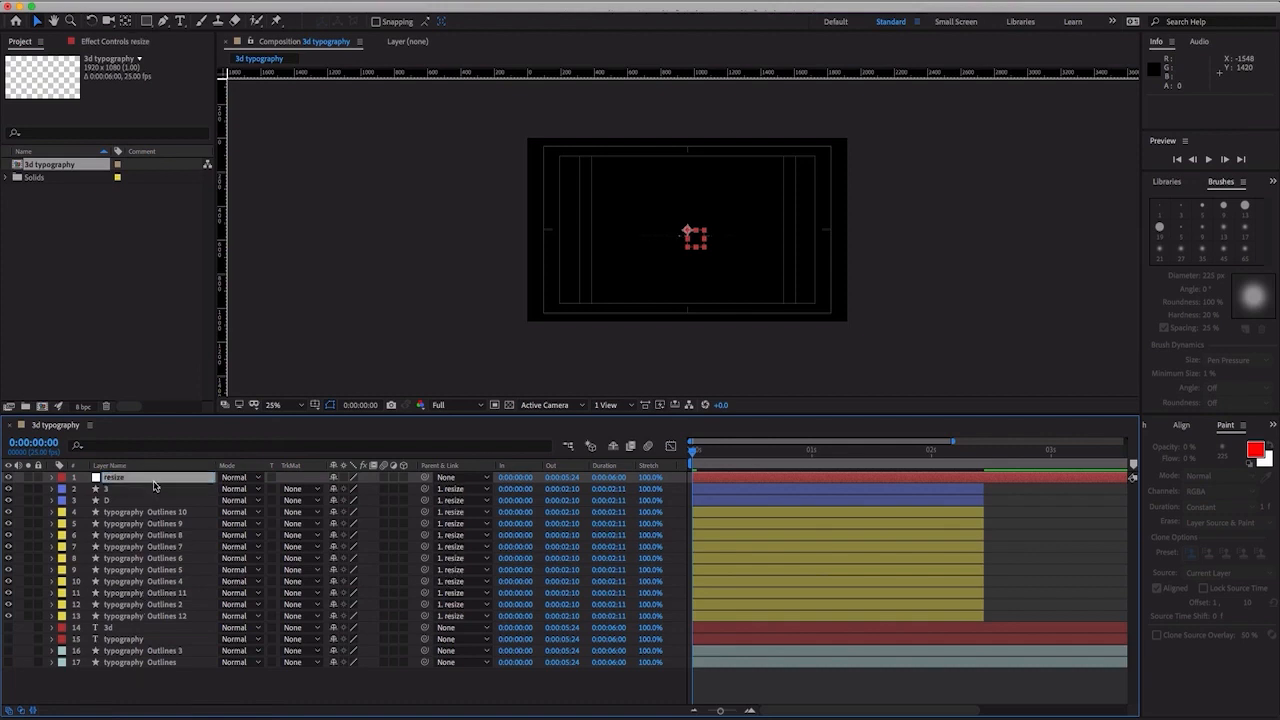
# - Set the resize null's Scale to 277% so the letter row fills the title-safe width, and return the playhead to 0:00:00:00
pyautogui.press('s')
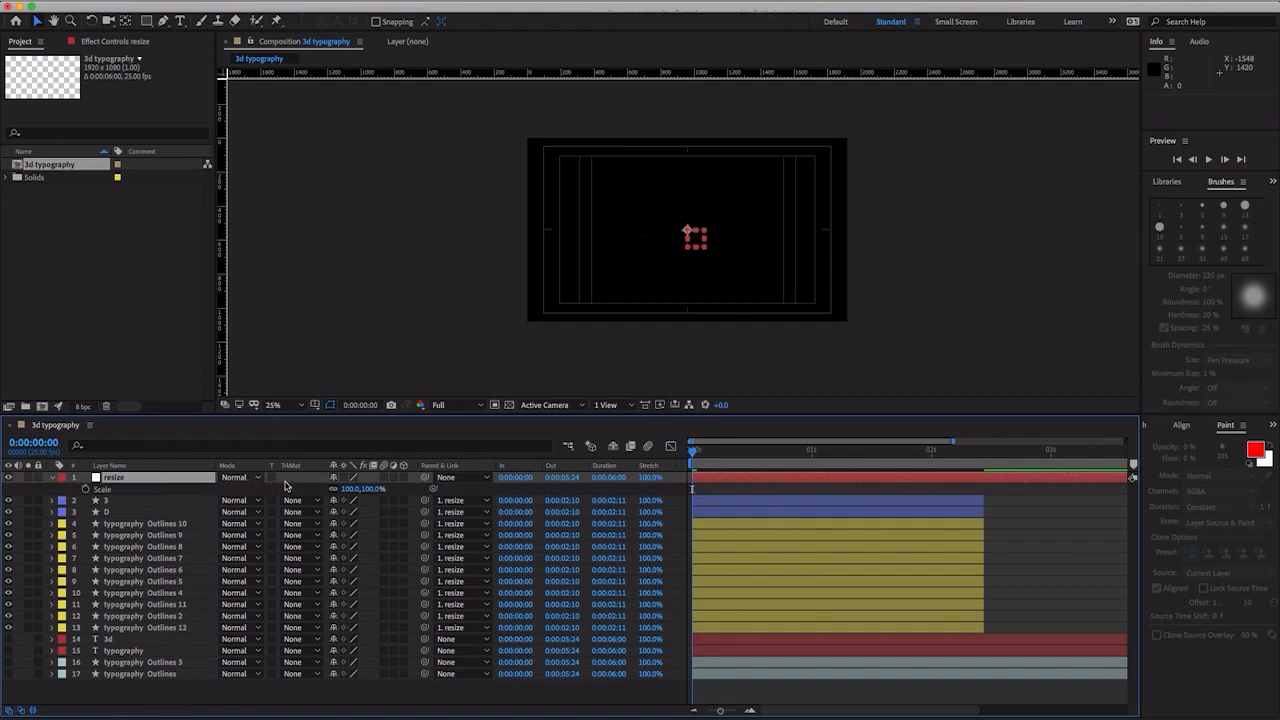
pyautogui.click(350, 488)
pyautogui.moveTo(787, 455)
pyautogui.mouseDown()
pyautogui.moveTo(800, 454)
pyautogui.moveTo(786, 455)
pyautogui.mouseUp()
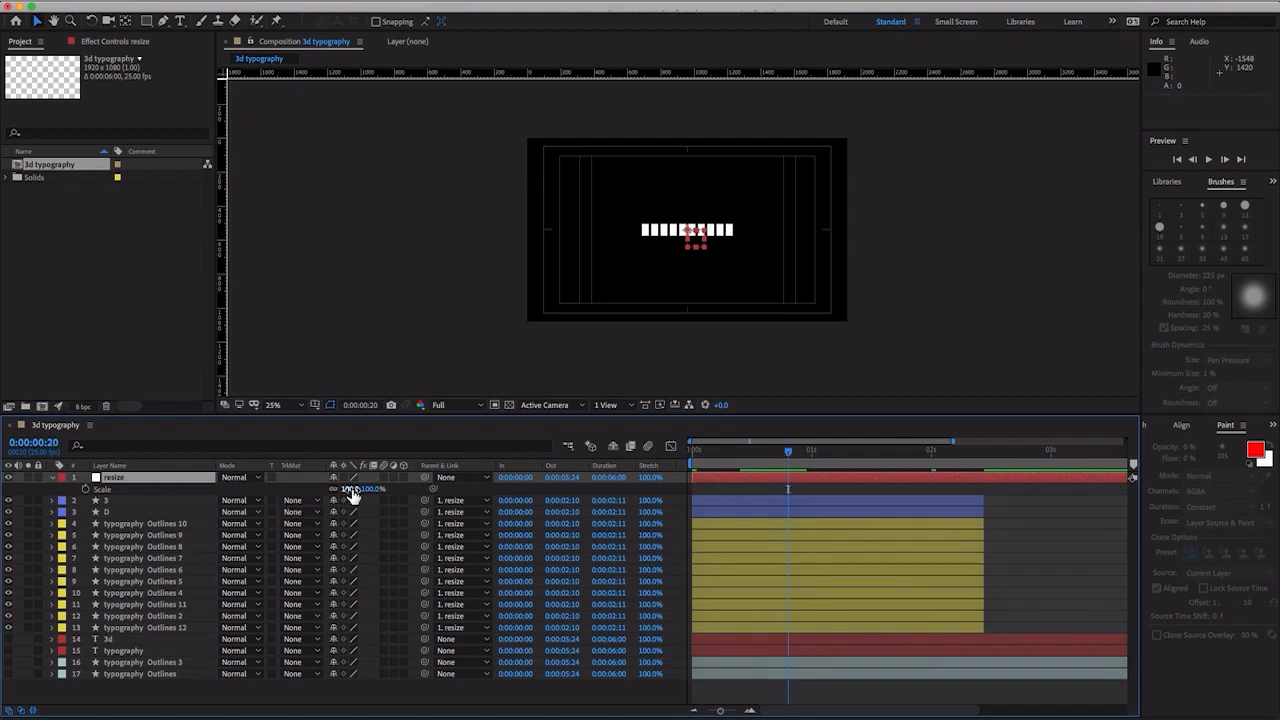
pyautogui.moveTo(357, 494); pyautogui.dragTo(503, 499)
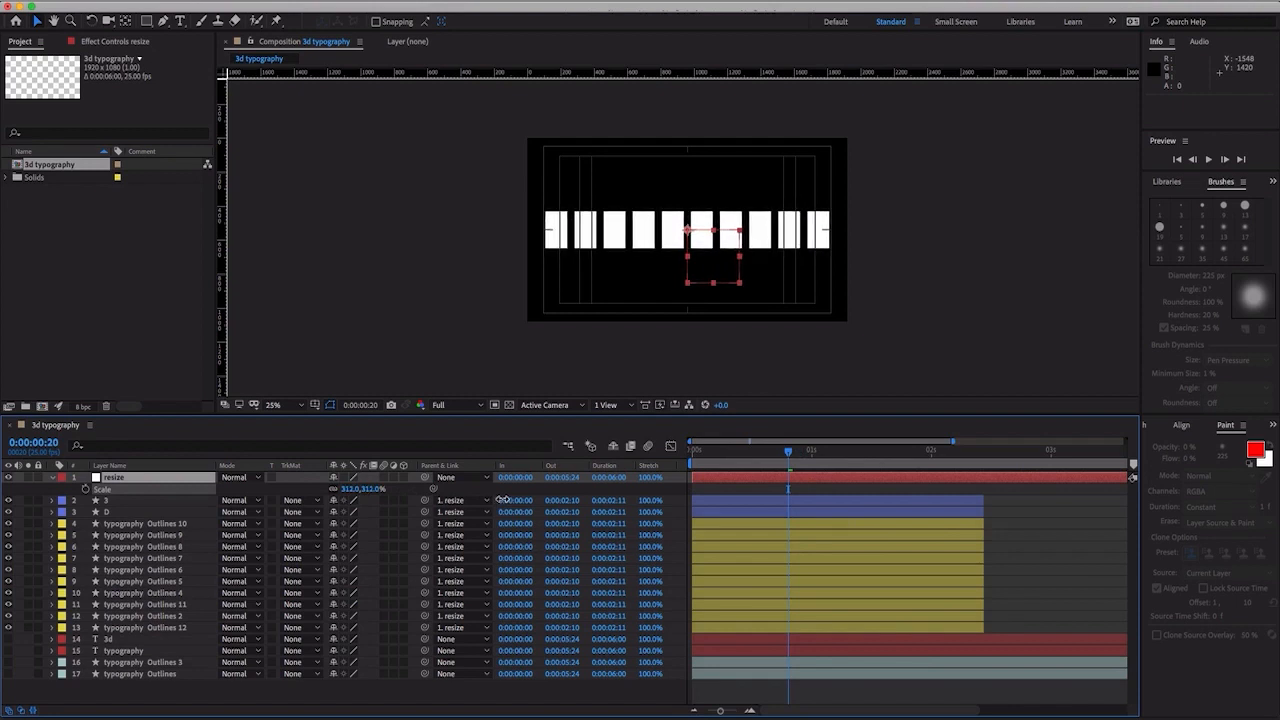
pyautogui.press('Return')
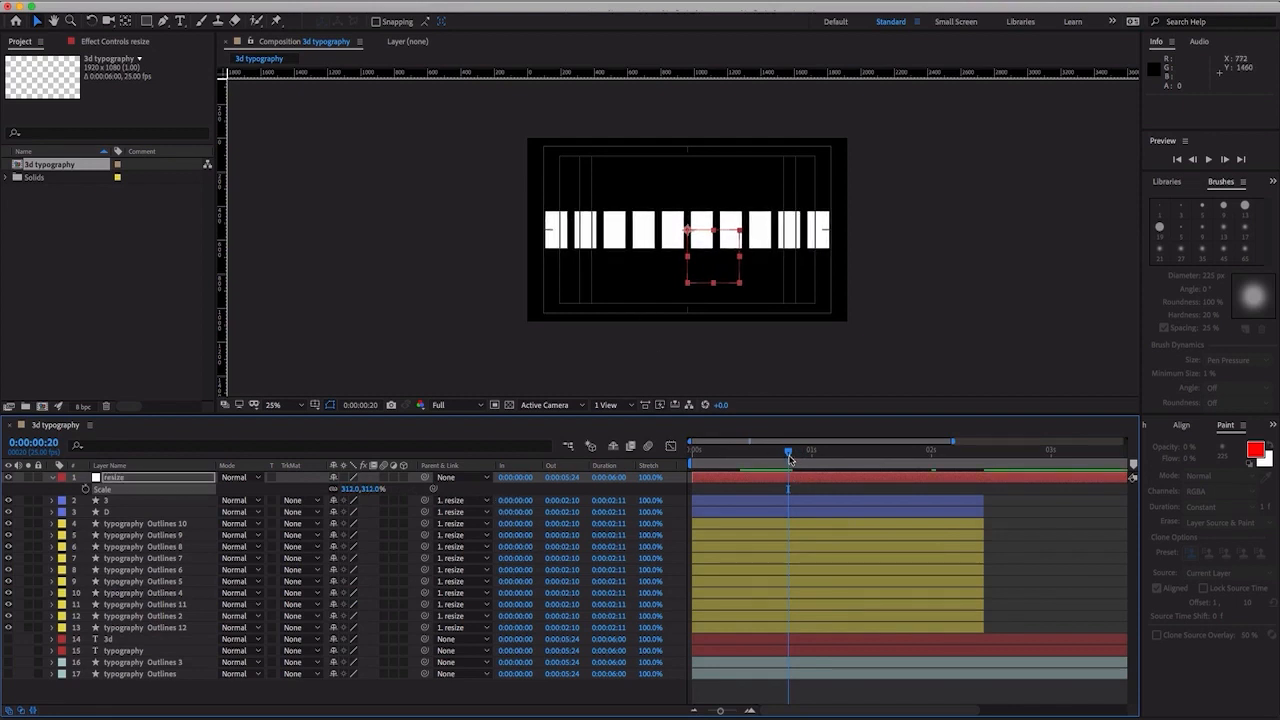
pyautogui.moveTo(790, 455); pyautogui.dragTo(758, 454)
pyautogui.moveTo(337, 488); pyautogui.dragTo(334, 488)
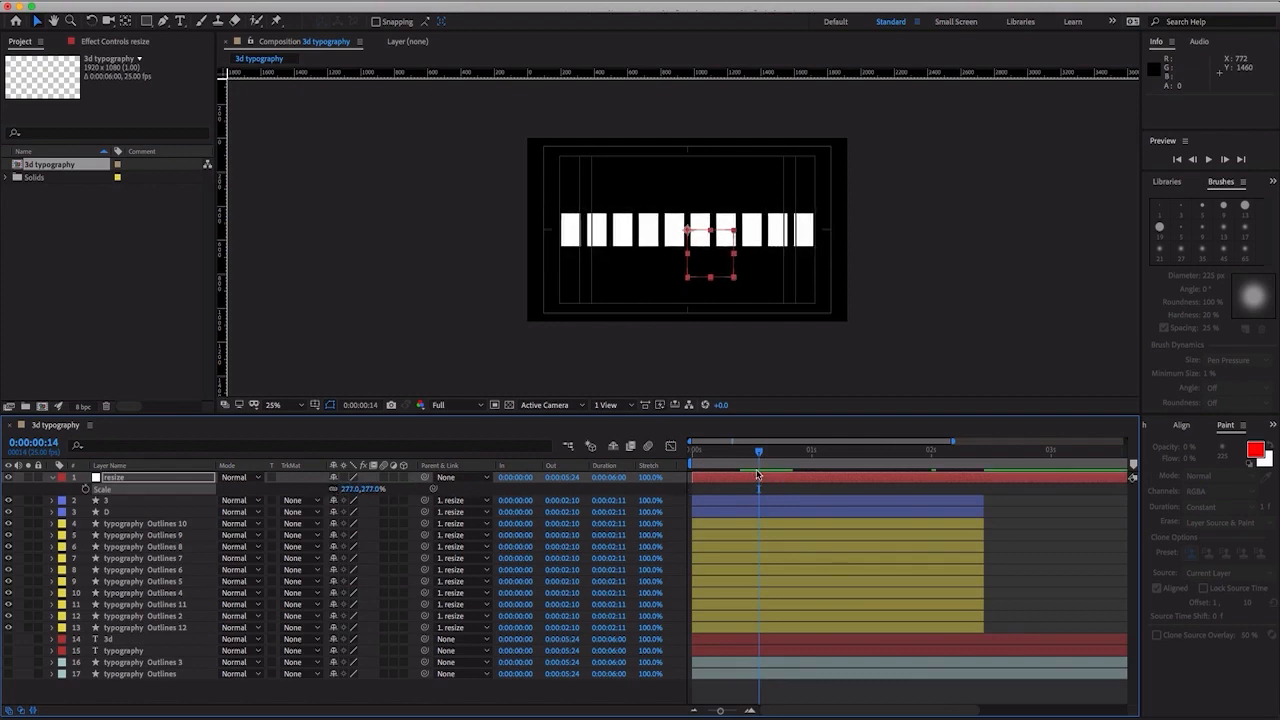
pyautogui.moveTo(760, 458); pyautogui.dragTo(648, 462)
# - Reveal the keyframes of the twelve letter layers and apply Easy Ease In to the first four Path keyframes of every layer
pyautogui.click(155, 500)
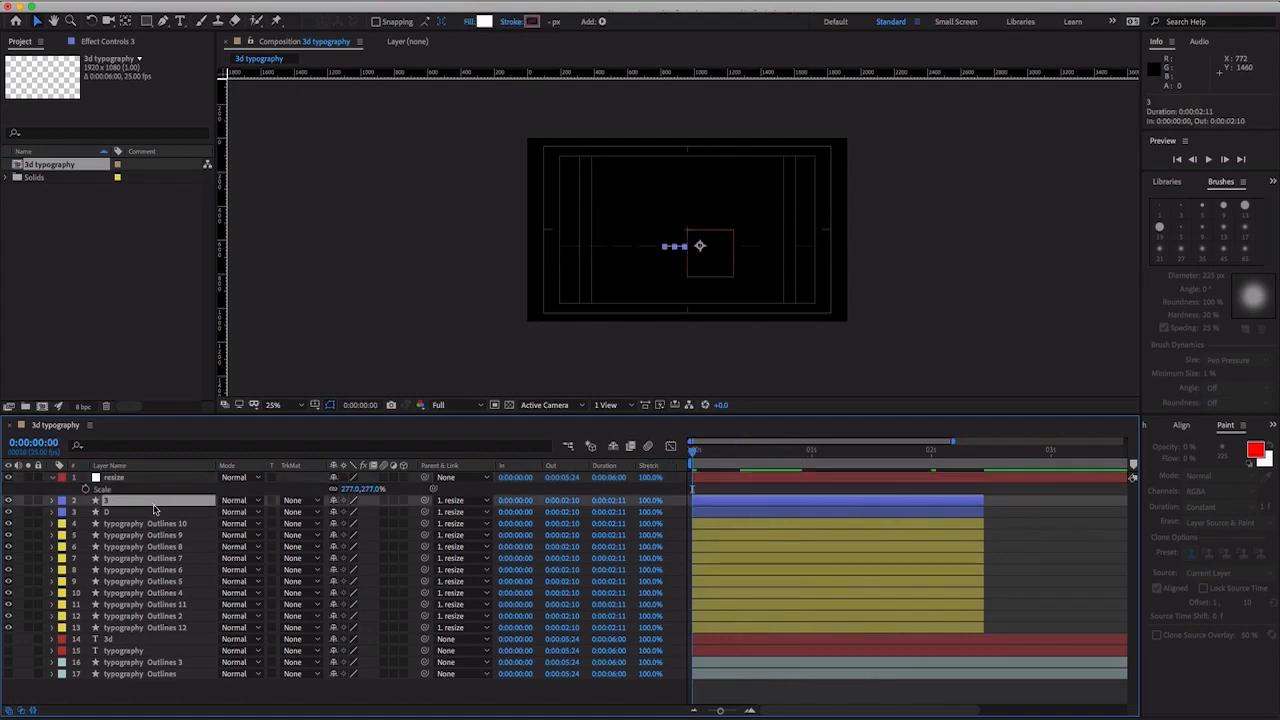
pyautogui.keyDown('shift'); pyautogui.click(170, 630); pyautogui.keyUp('shift')
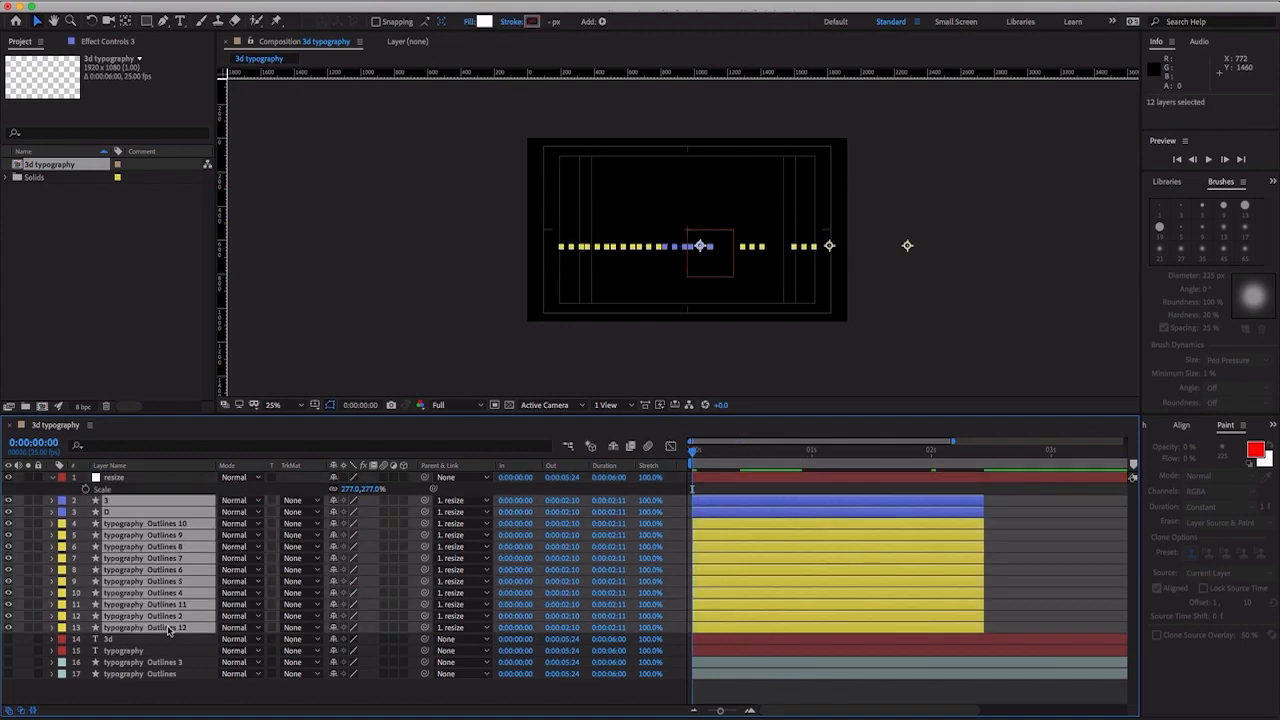
pyautogui.press('u')
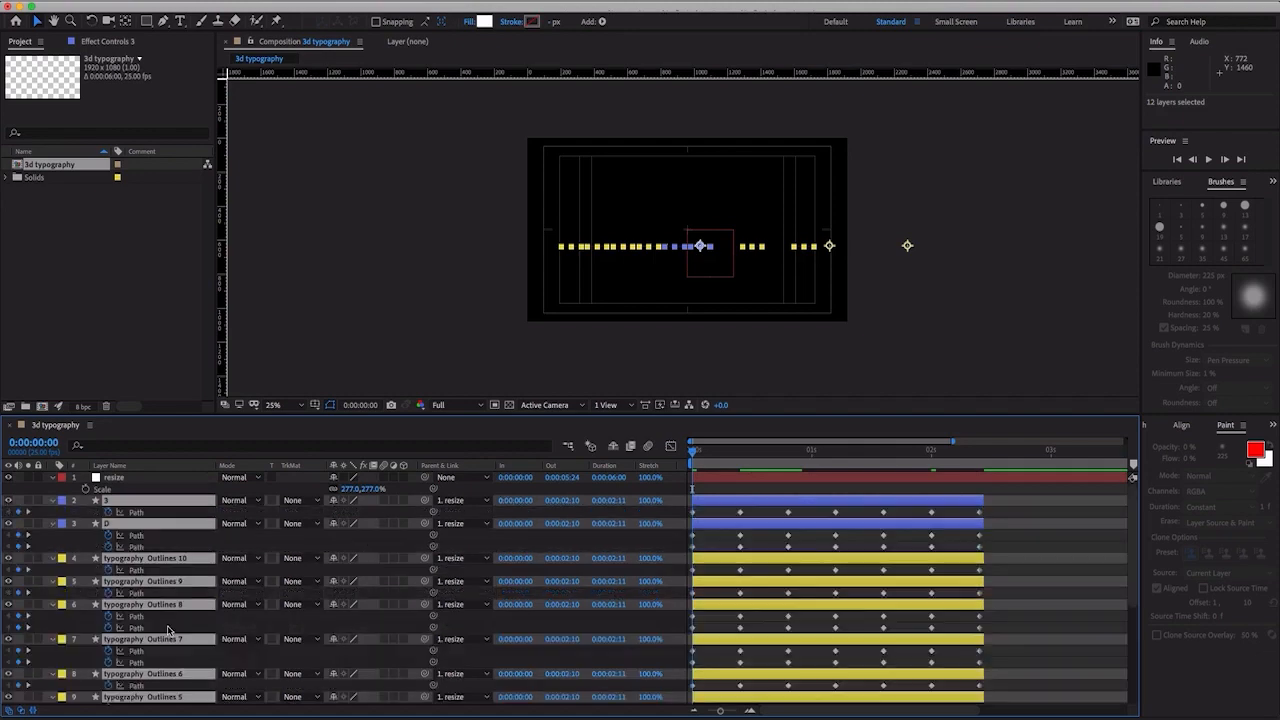
pyautogui.click(716, 543)
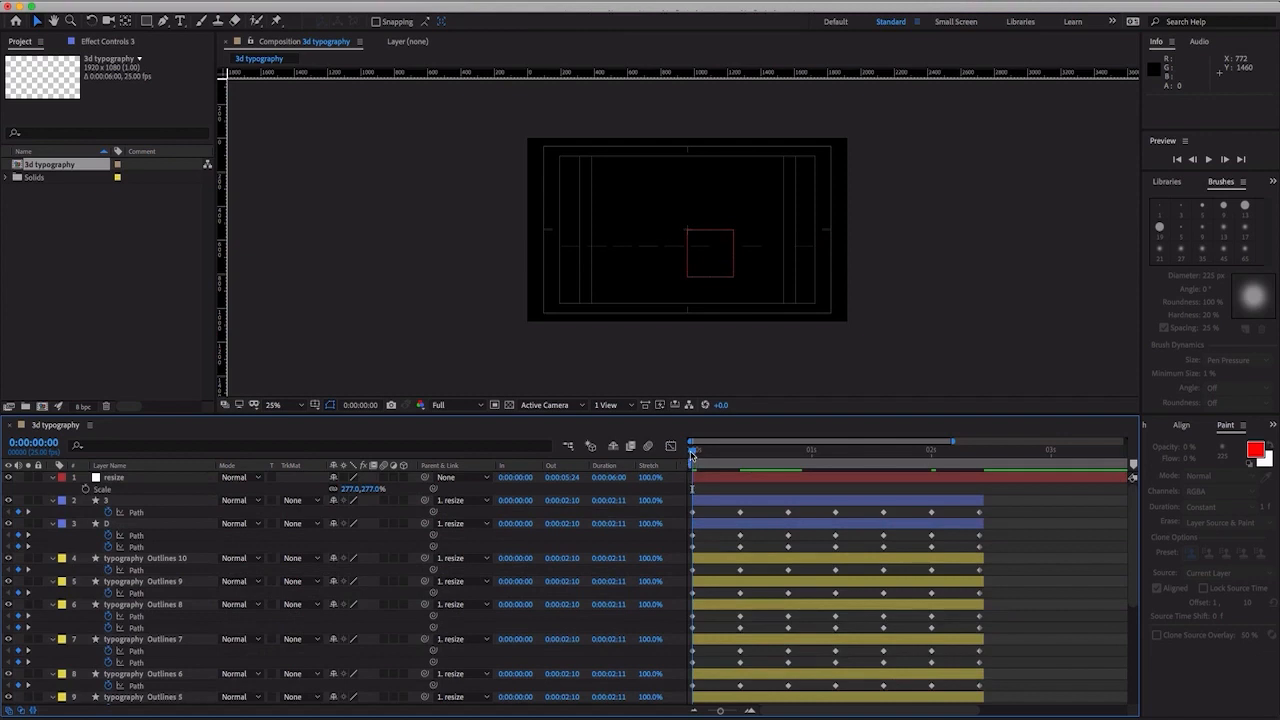
pyautogui.moveTo(693, 455); pyautogui.dragTo(688, 655)
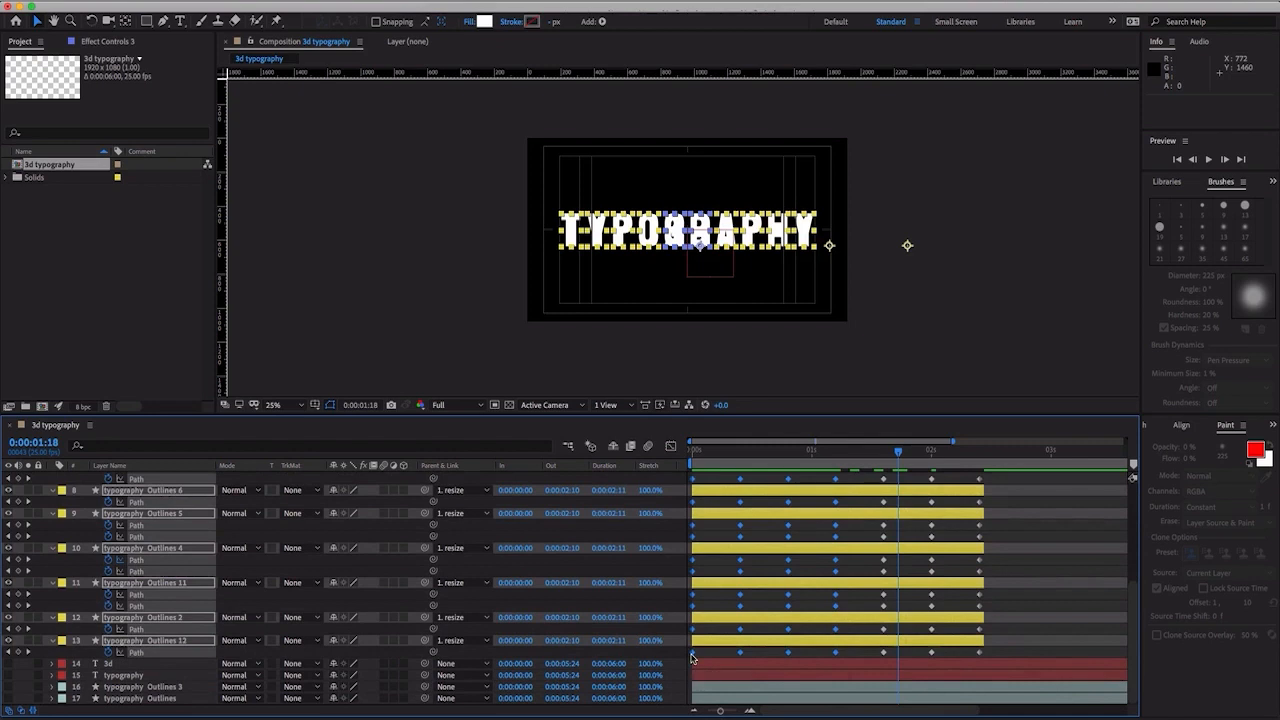
pyautogui.rightClick(690, 657)
pyautogui.moveTo(773, 704)
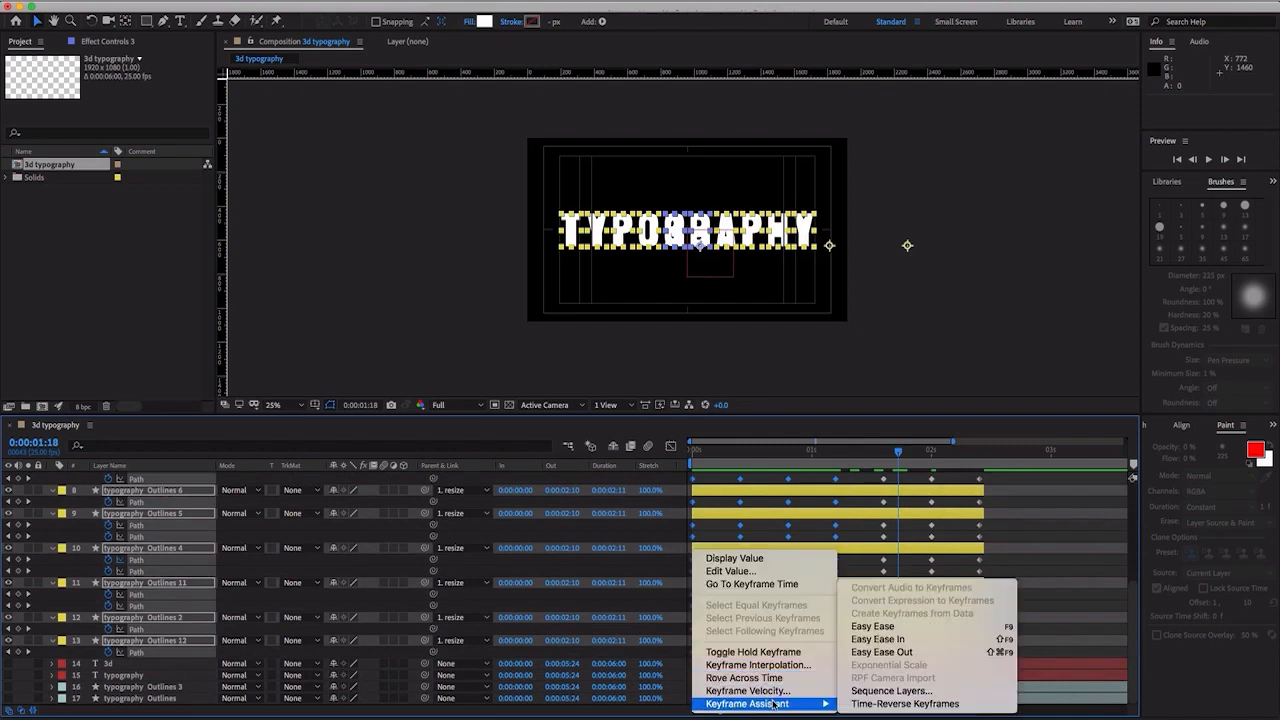
pyautogui.click(900, 640)
# - Apply Easy Ease Out to the last three Path keyframes of all twelve letter layers
pyautogui.click(1012, 647)
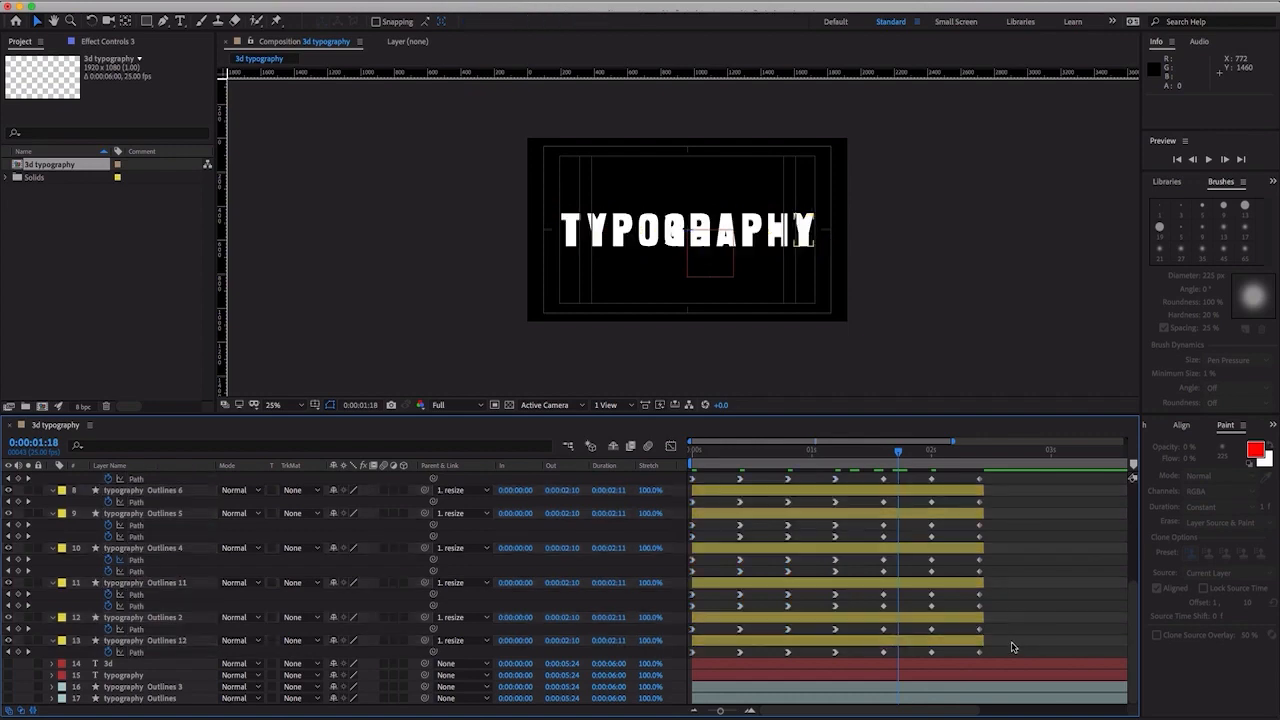
pyautogui.moveTo(1000, 656); pyautogui.dragTo(872, 478)
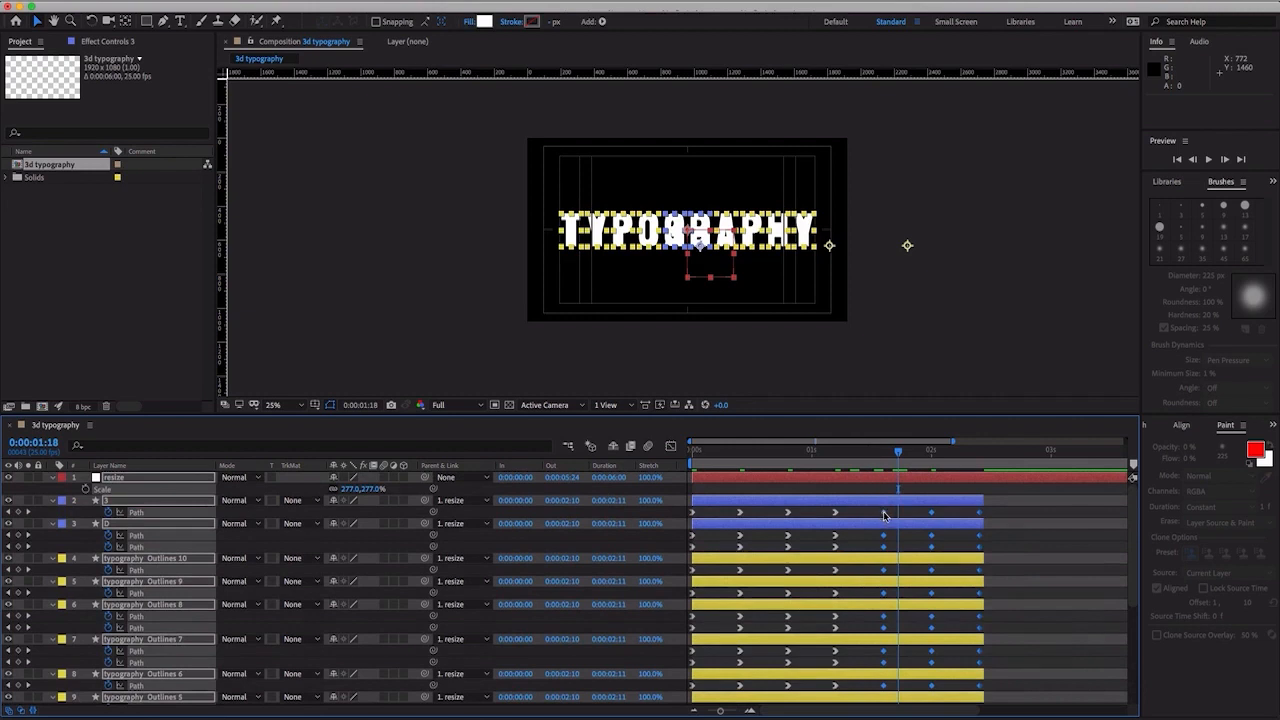
pyautogui.rightClick(884, 515)
pyautogui.moveTo(956, 669)
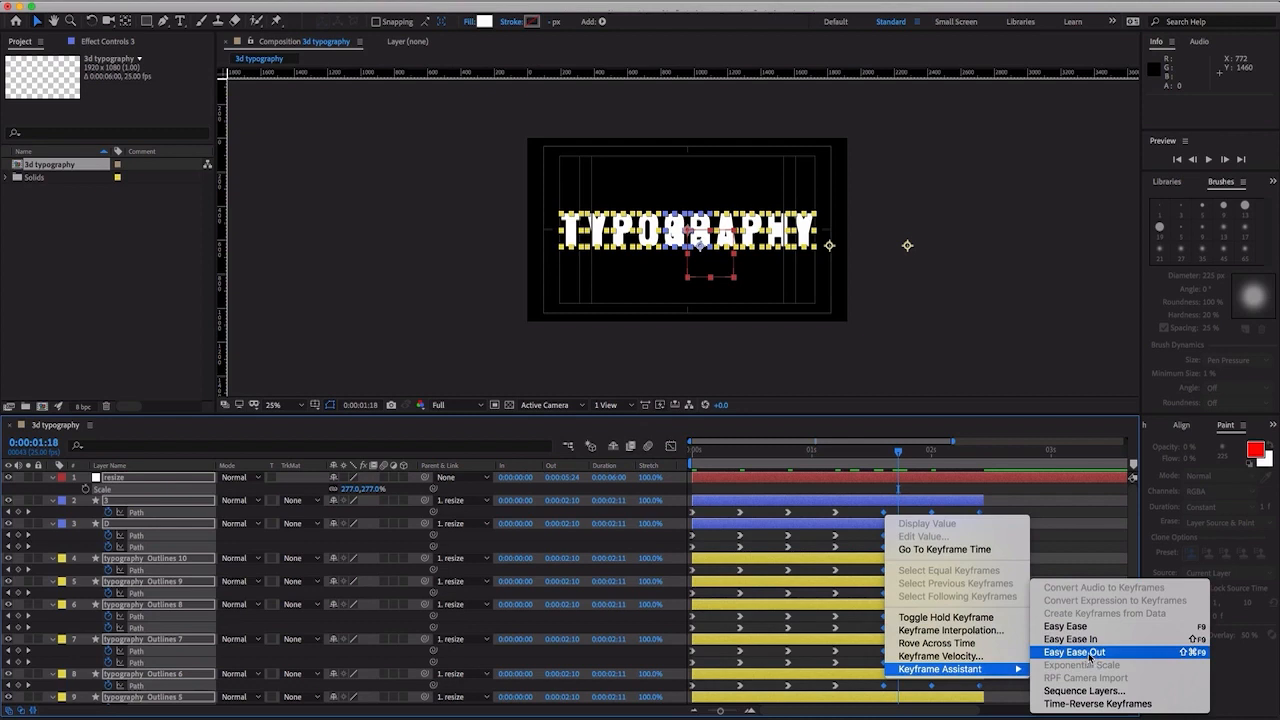
pyautogui.click(1090, 655)
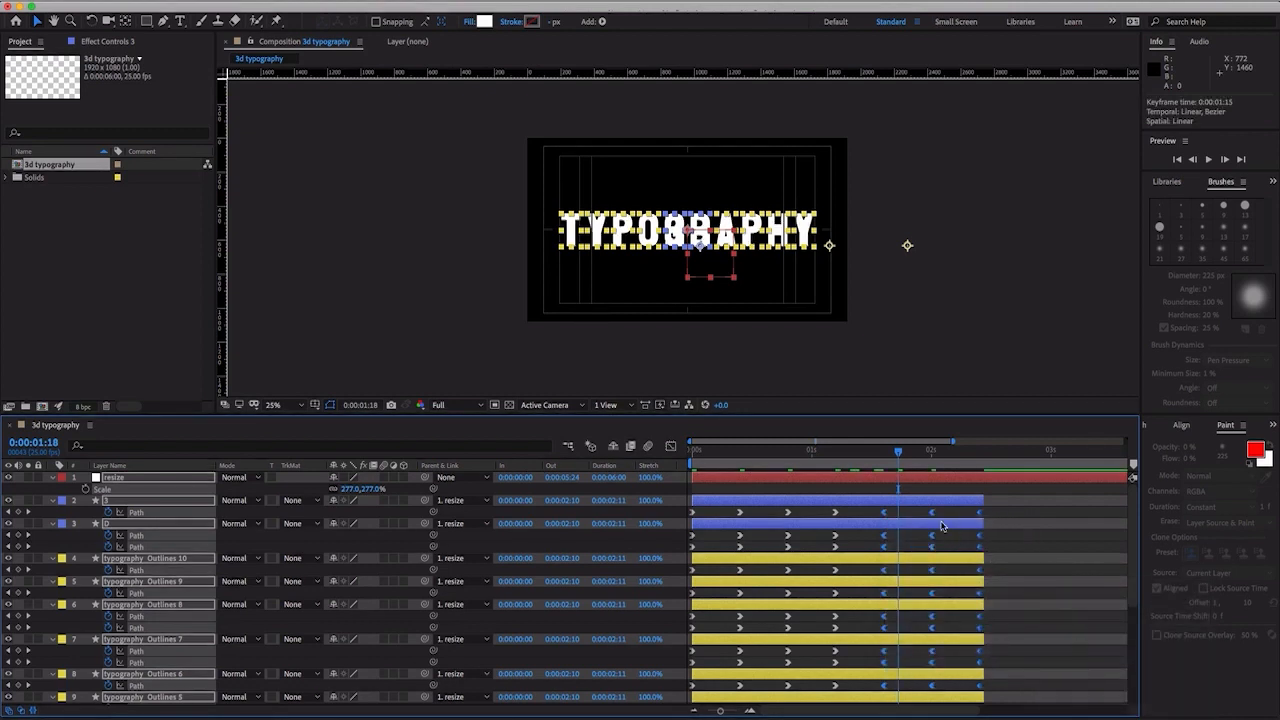
# - Play the eased letter morph animation from the start to check its timing
pyautogui.click(879, 456)
pyautogui.moveTo(865, 454); pyautogui.dragTo(693, 455)
pyautogui.press('space')
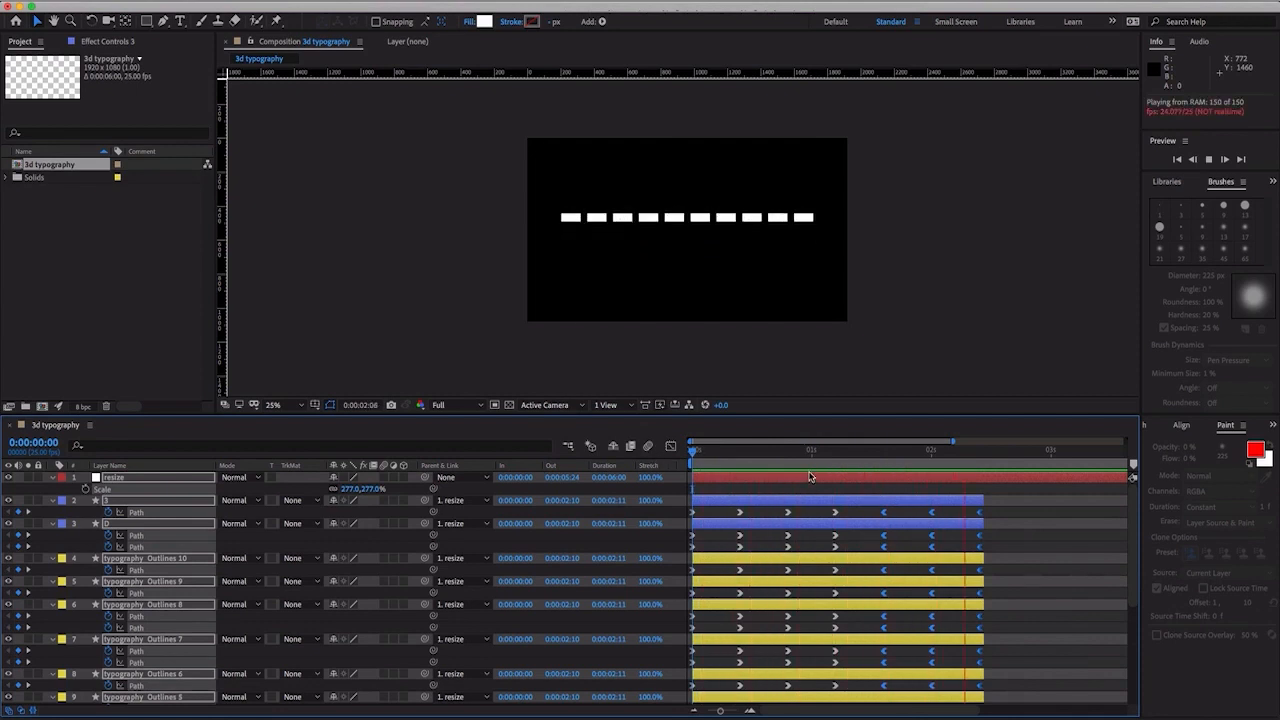
pyautogui.click(788, 455)
pyautogui.moveTo(740, 455); pyautogui.dragTo(693, 455)
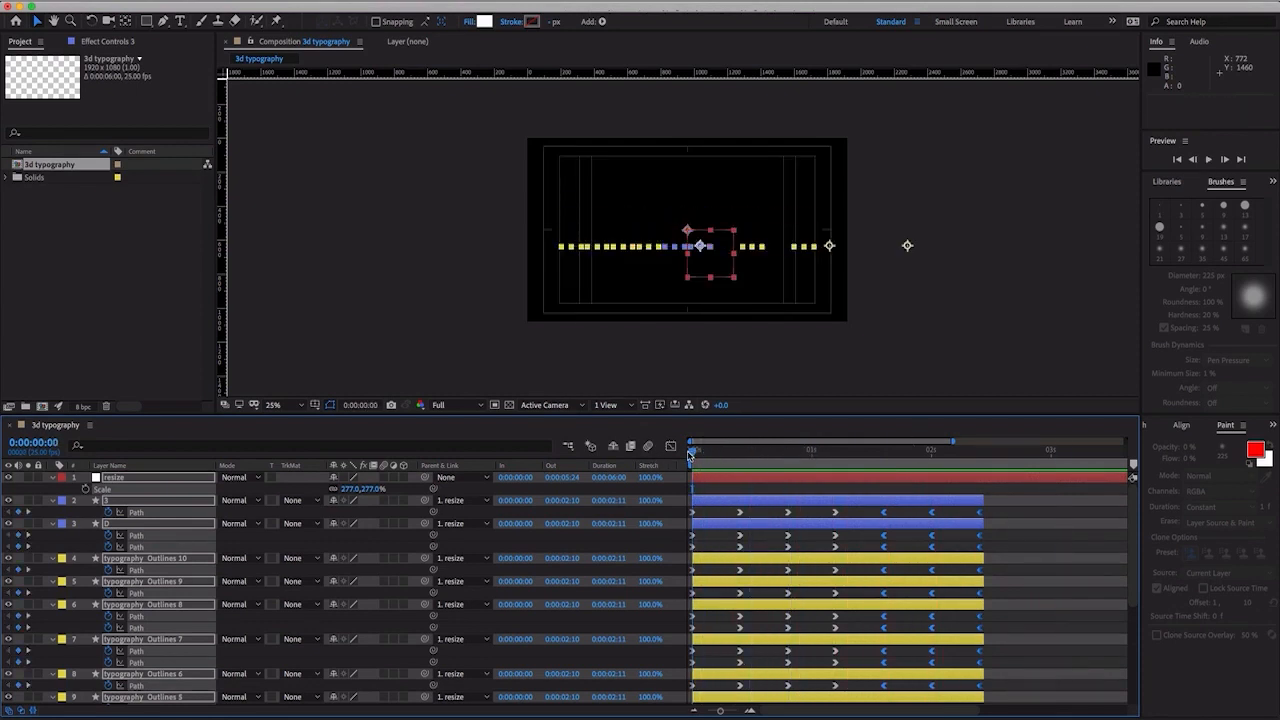
pyautogui.press('space')
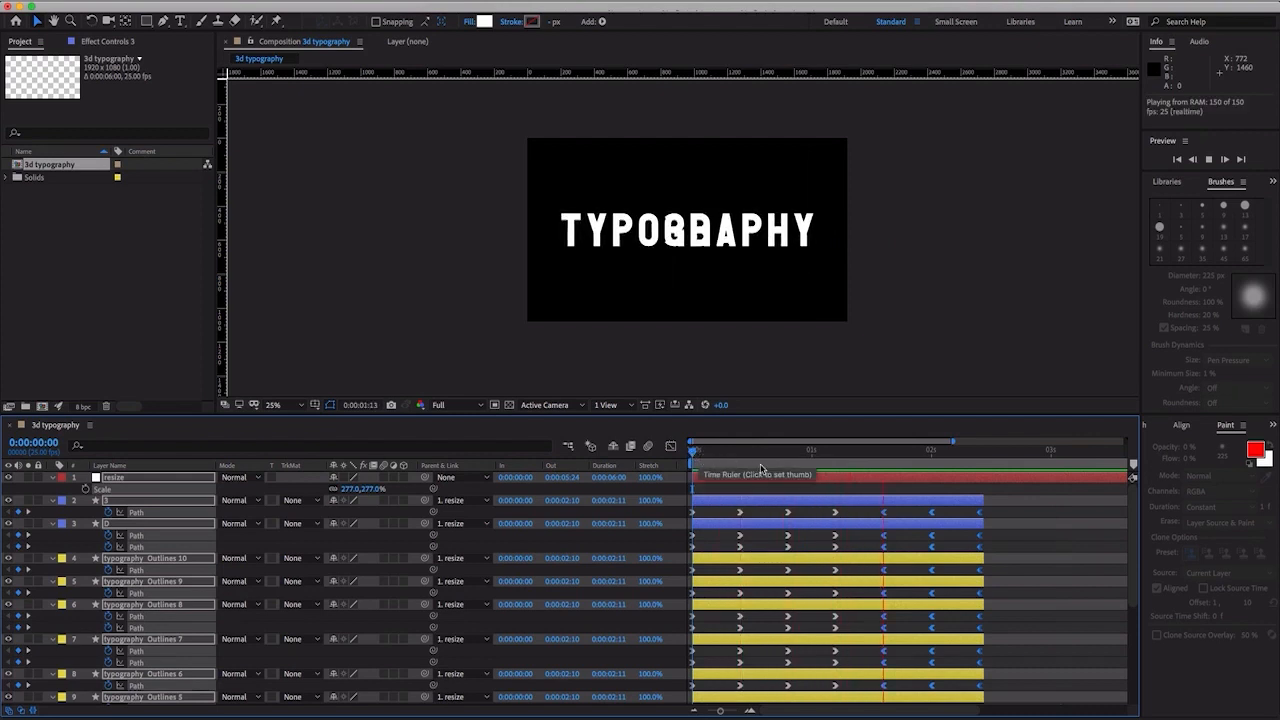
pyautogui.press('space')
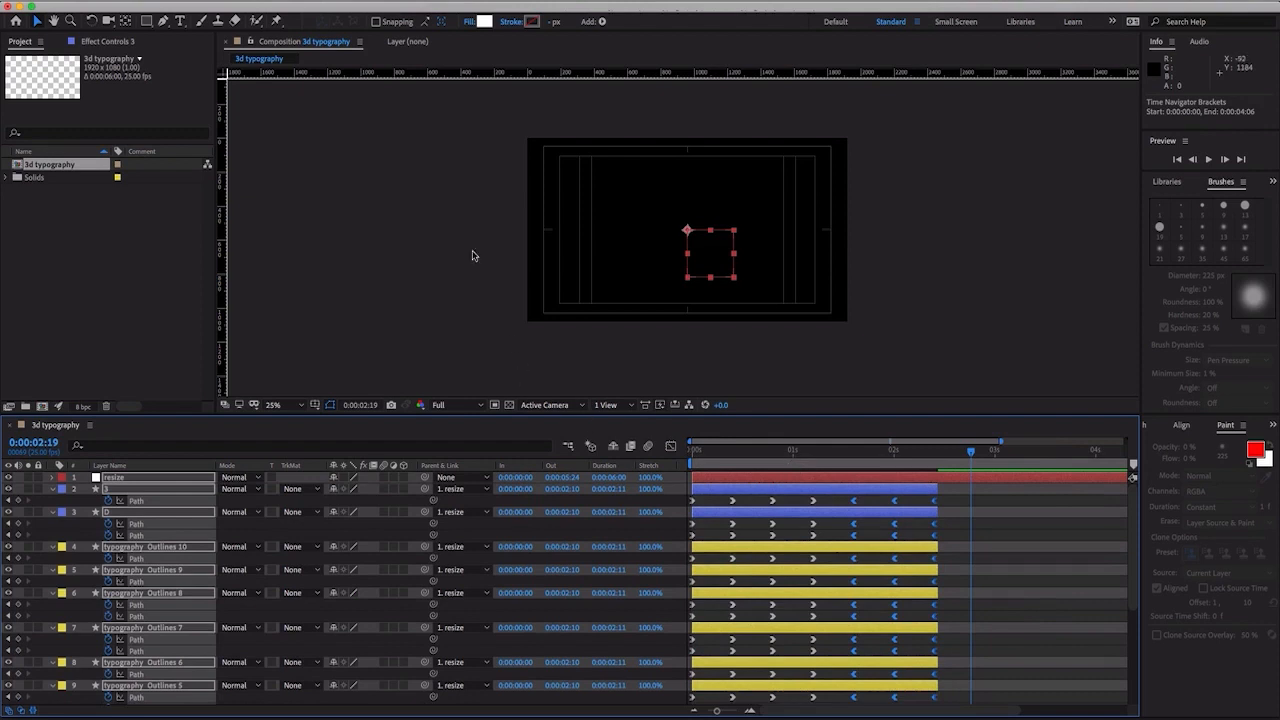
# - Change the composition's 3D renderer to CINEMA 4D
pyautogui.click(200, 2)
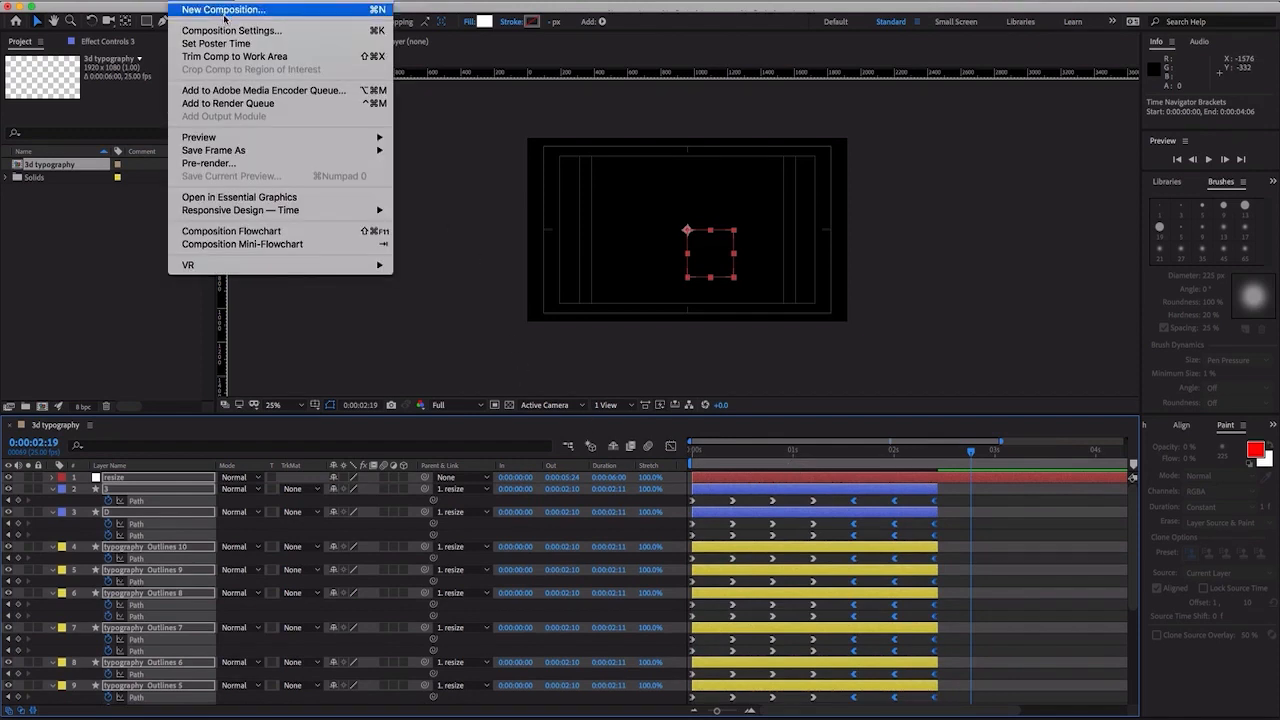
pyautogui.click(234, 32)
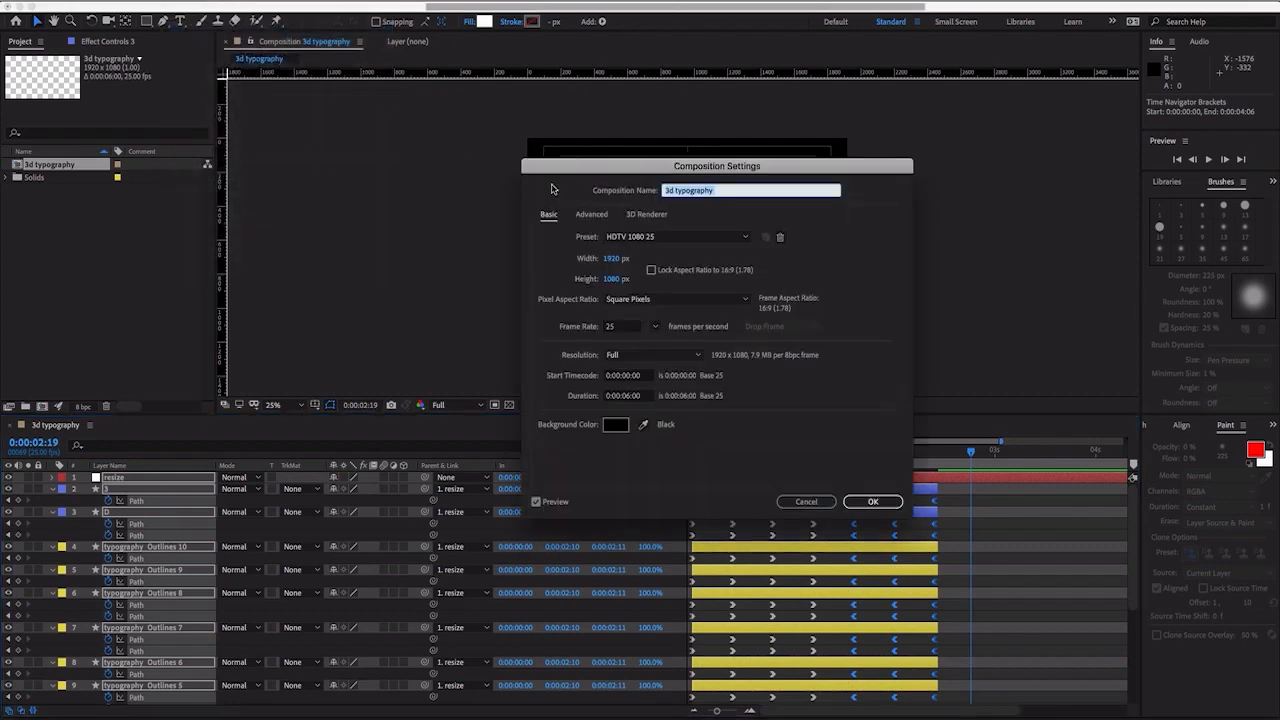
pyautogui.click(645, 215)
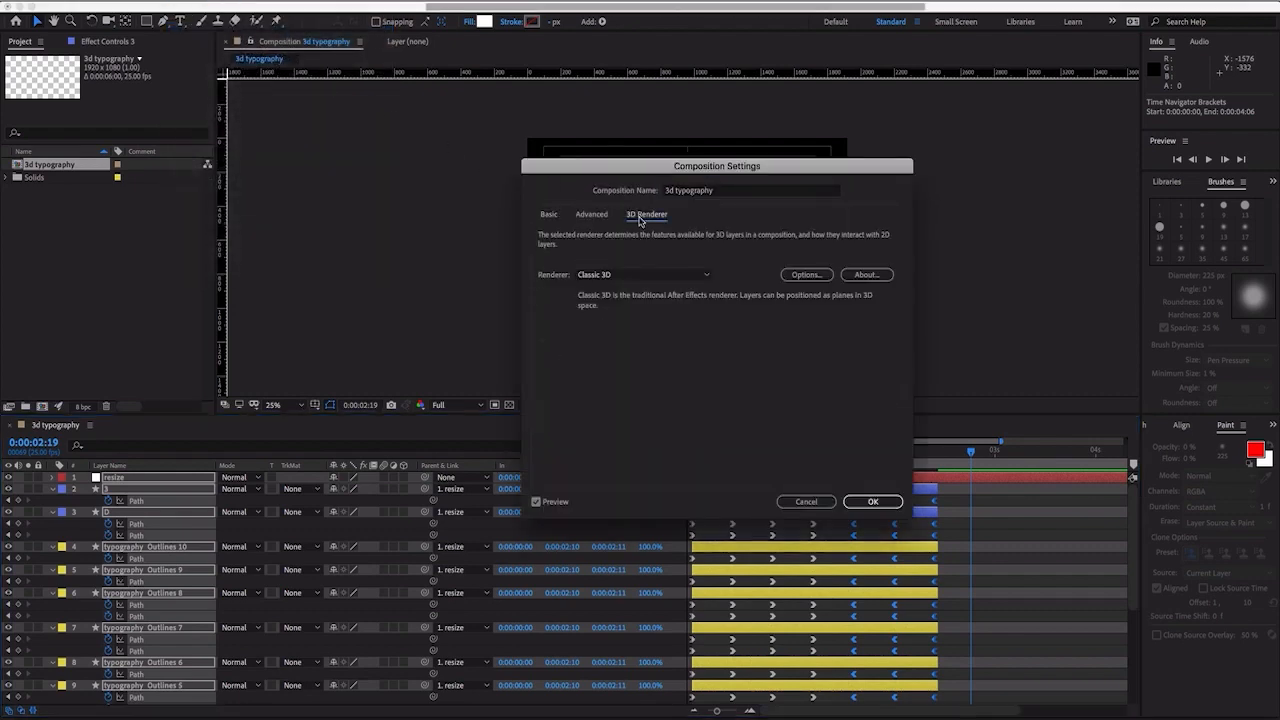
pyautogui.click(660, 275)
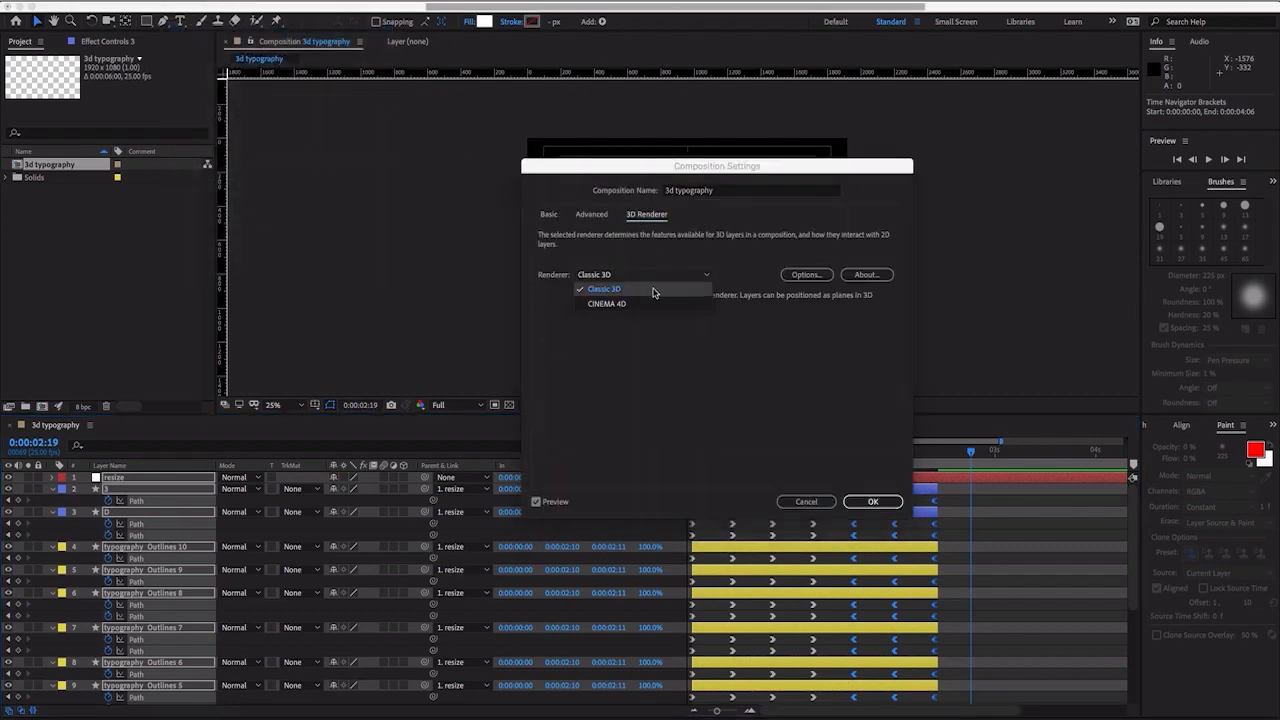
pyautogui.click(646, 307)
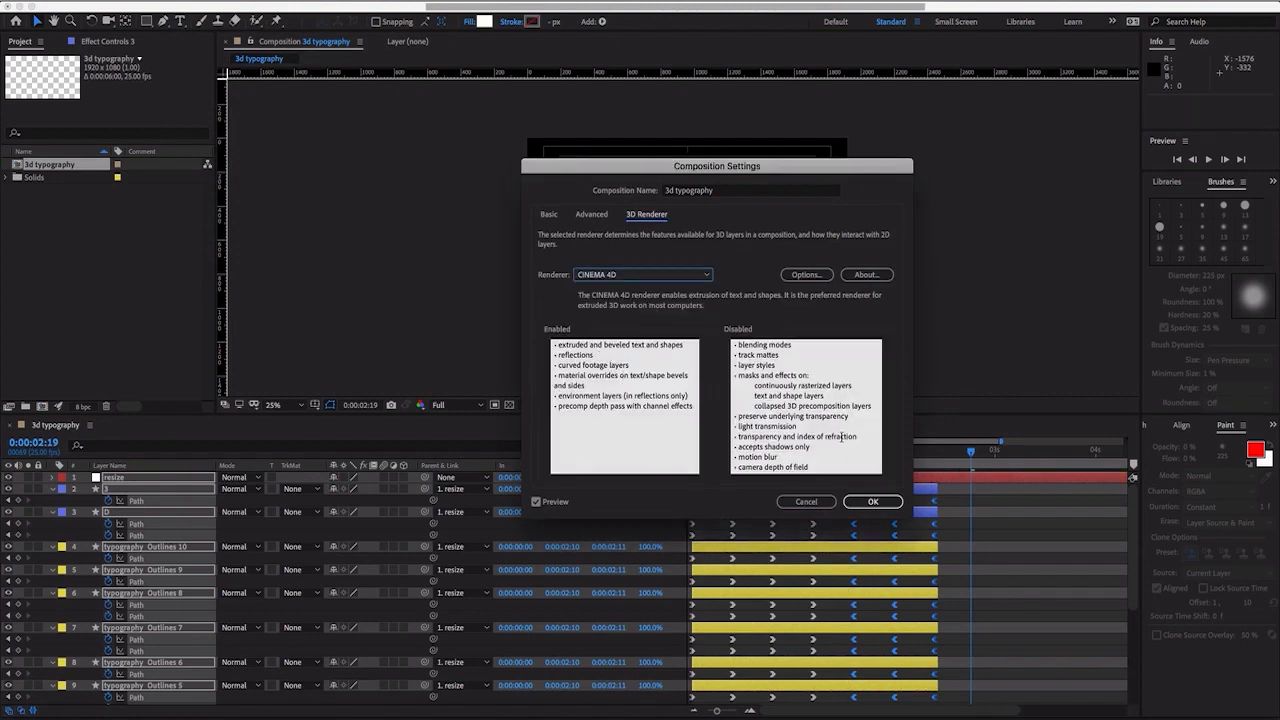
pyautogui.click(870, 501)
pyautogui.click(870, 502)
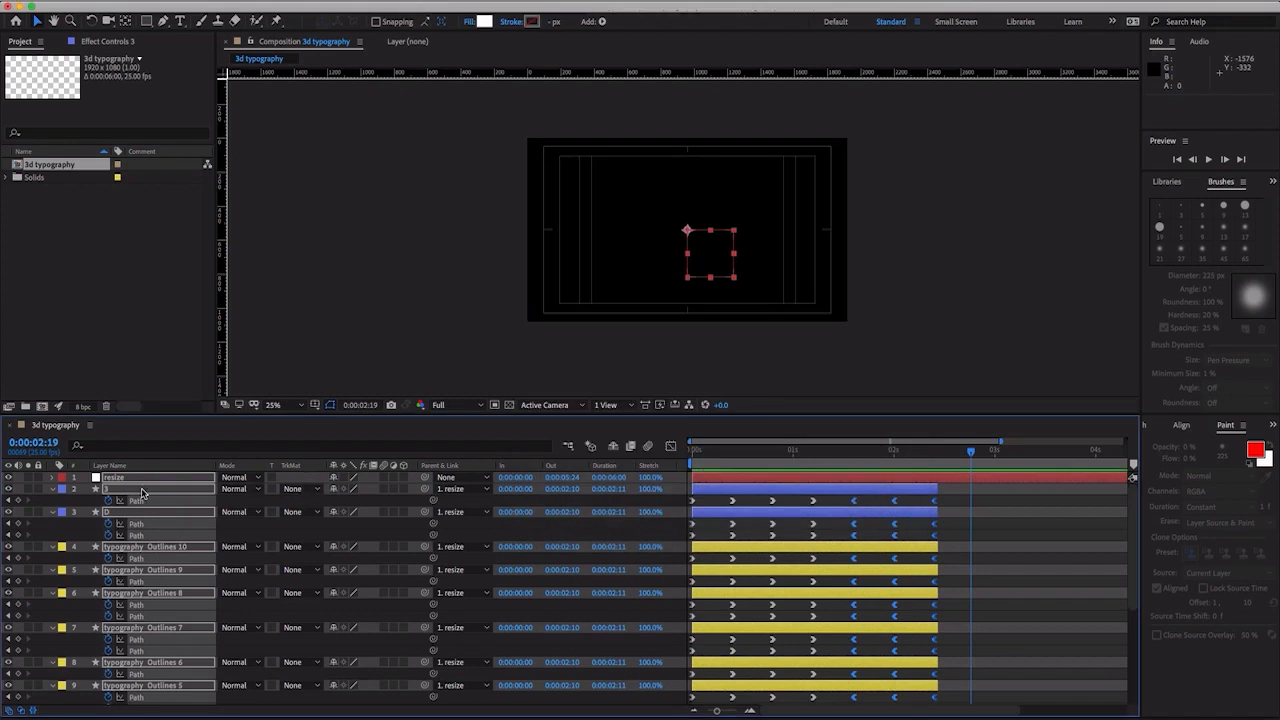
# - Turn on 3D for the resize null and all twelve letter layers, and move the playhead to 0:00:00:11
pyautogui.click(405, 488)
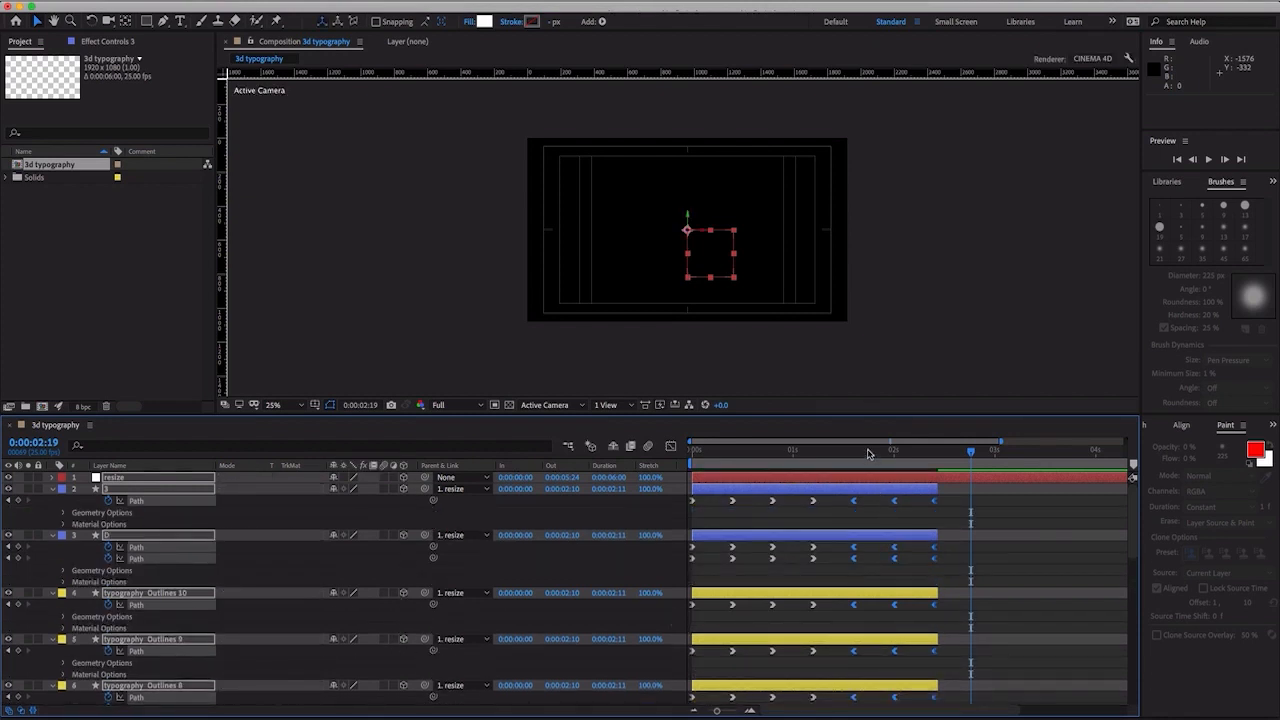
pyautogui.moveTo(868, 454); pyautogui.dragTo(736, 455)
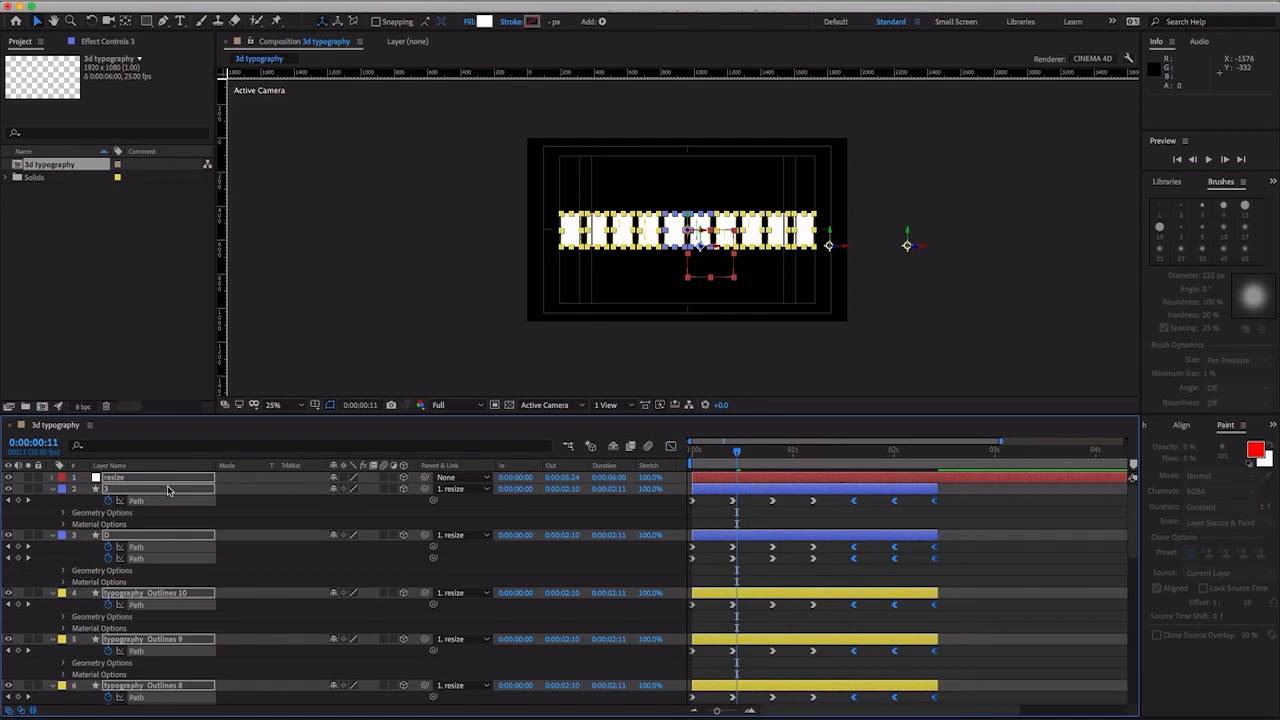
# - Show the letter layers' keyframes and move the playhead to 0:00:00:10, level with the second Path keyframes
pyautogui.press('a')
pyautogui.press('a')
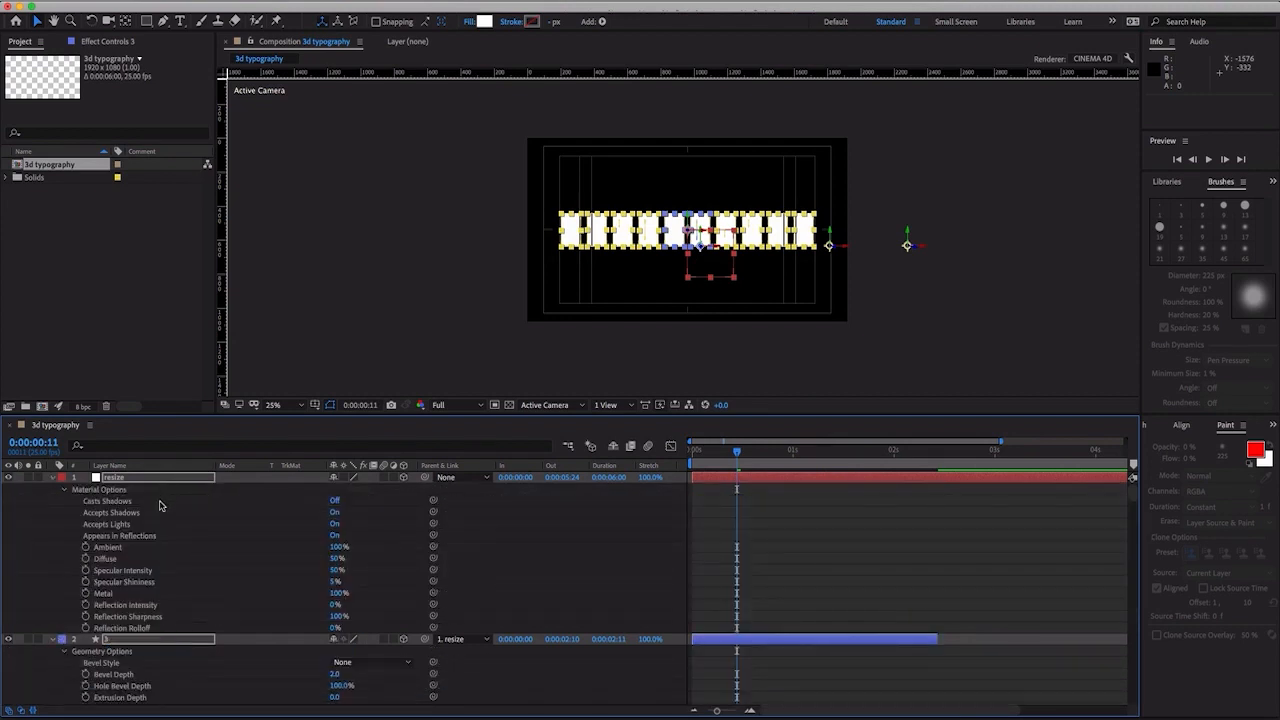
pyautogui.scroll(-6, 174, 594)
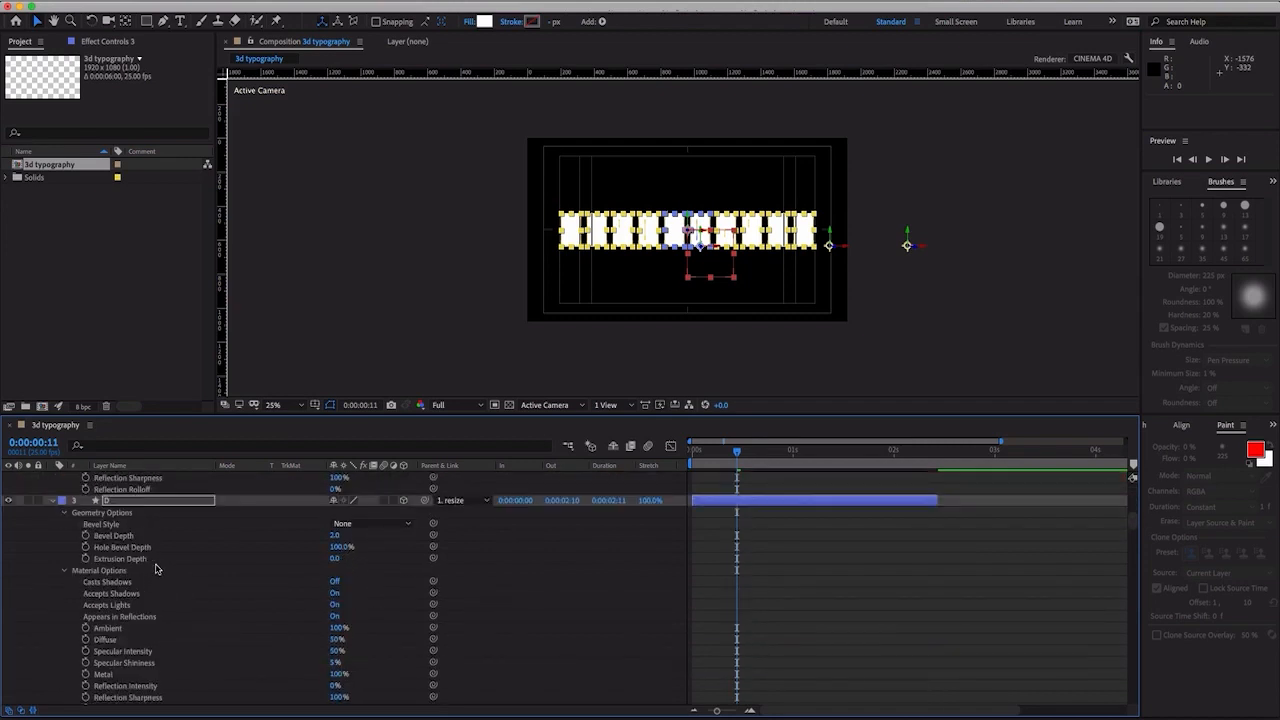
pyautogui.scroll(4, 150, 568)
pyautogui.scroll(-4, 154, 569)
pyautogui.scroll(7, 285, 567)
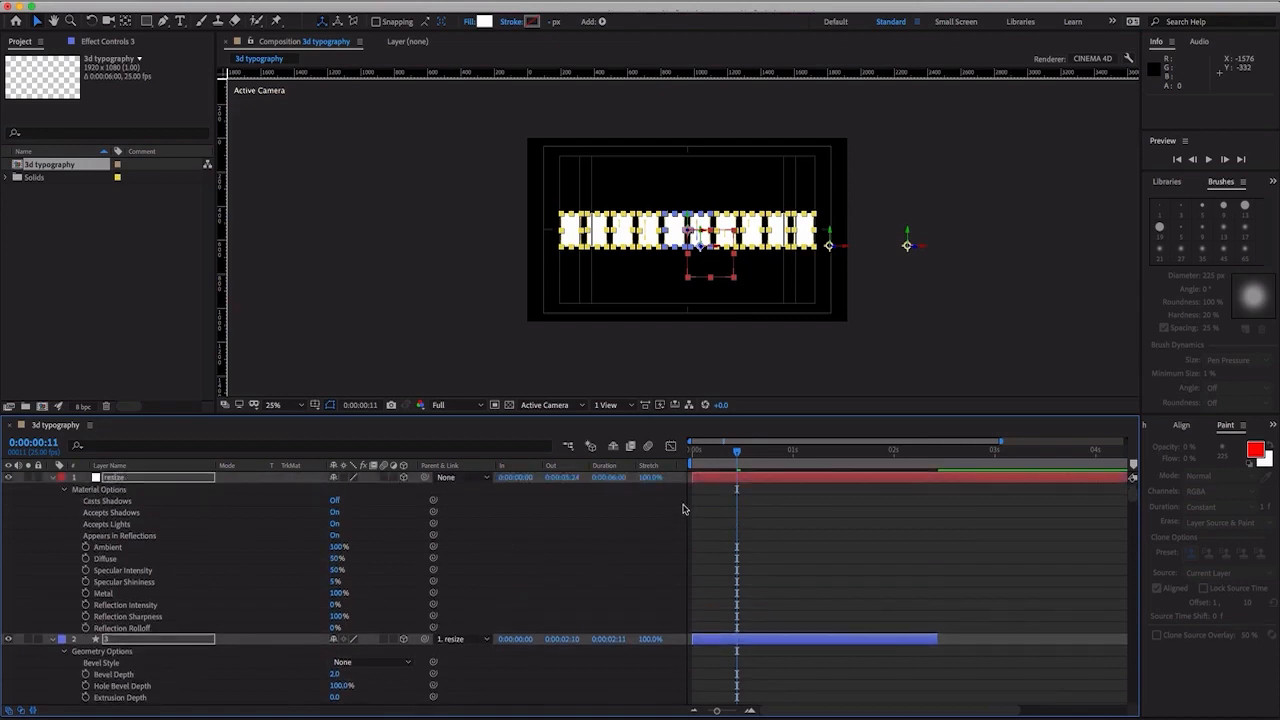
pyautogui.press('u')
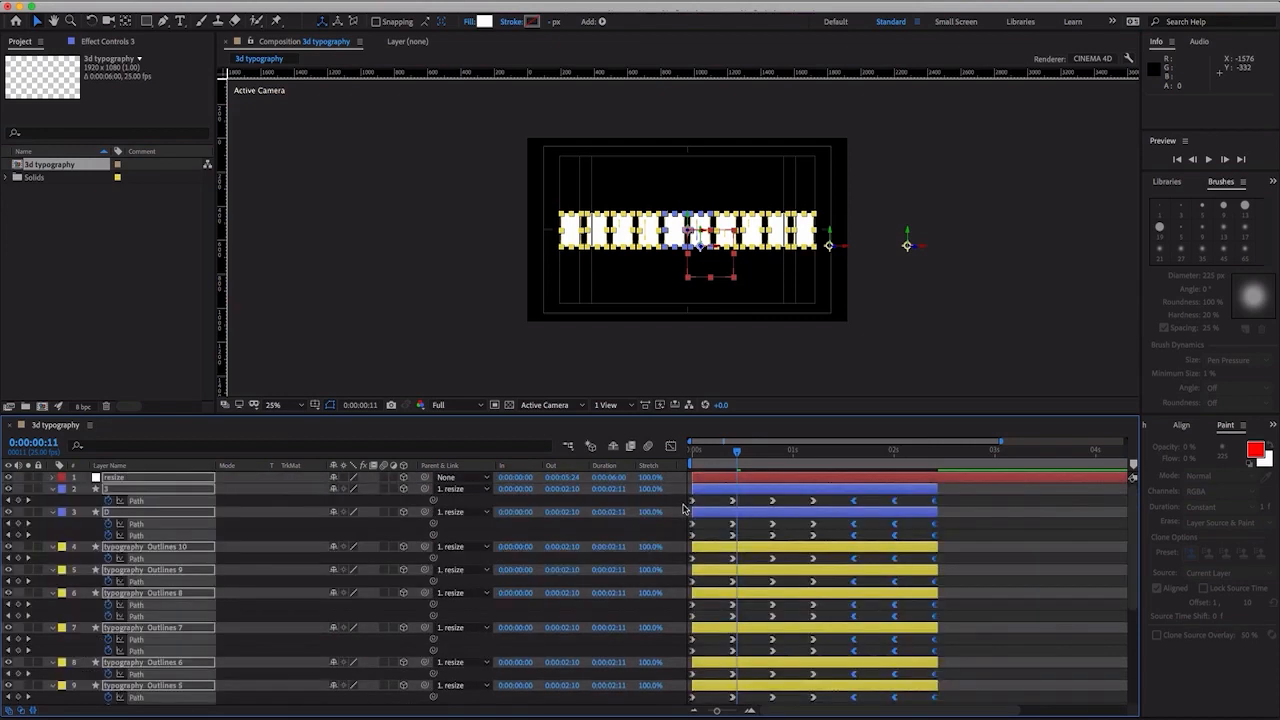
pyautogui.click(733, 452)
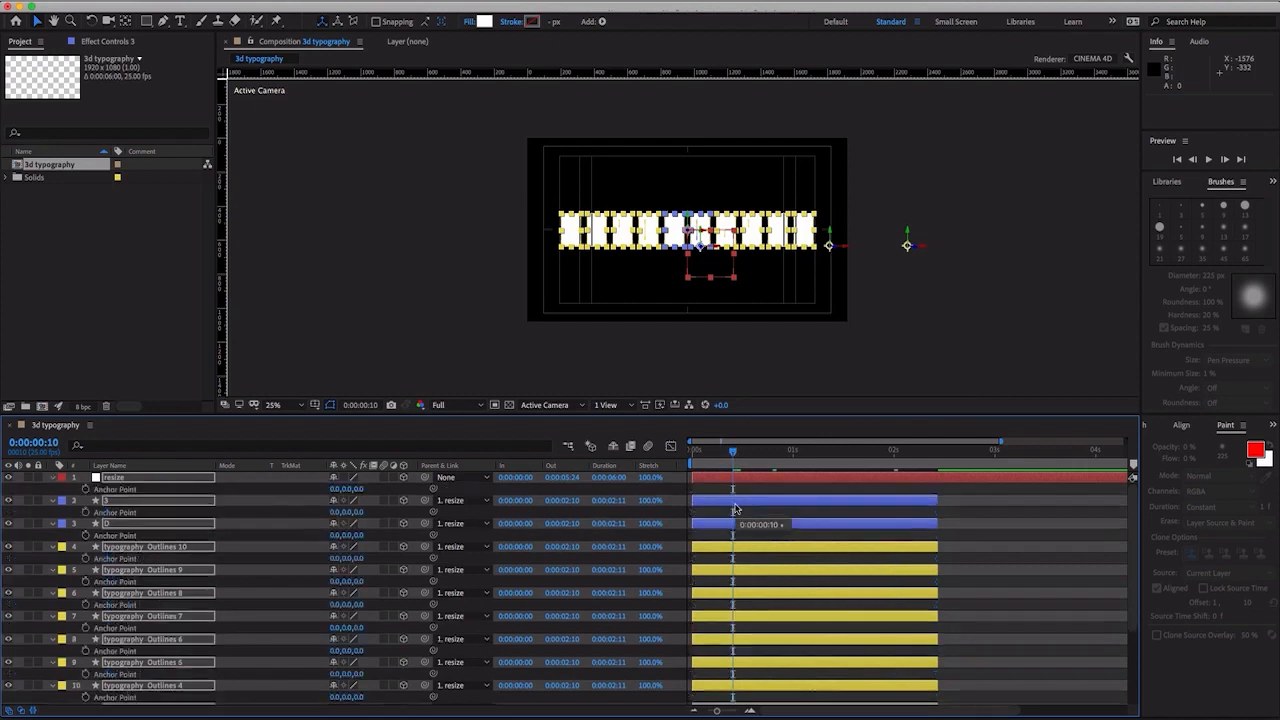
# - Set the Extrusion Depth in the Geometry Options of all twelve selected letter layers to 100
pyautogui.press('a')
pyautogui.press('a')
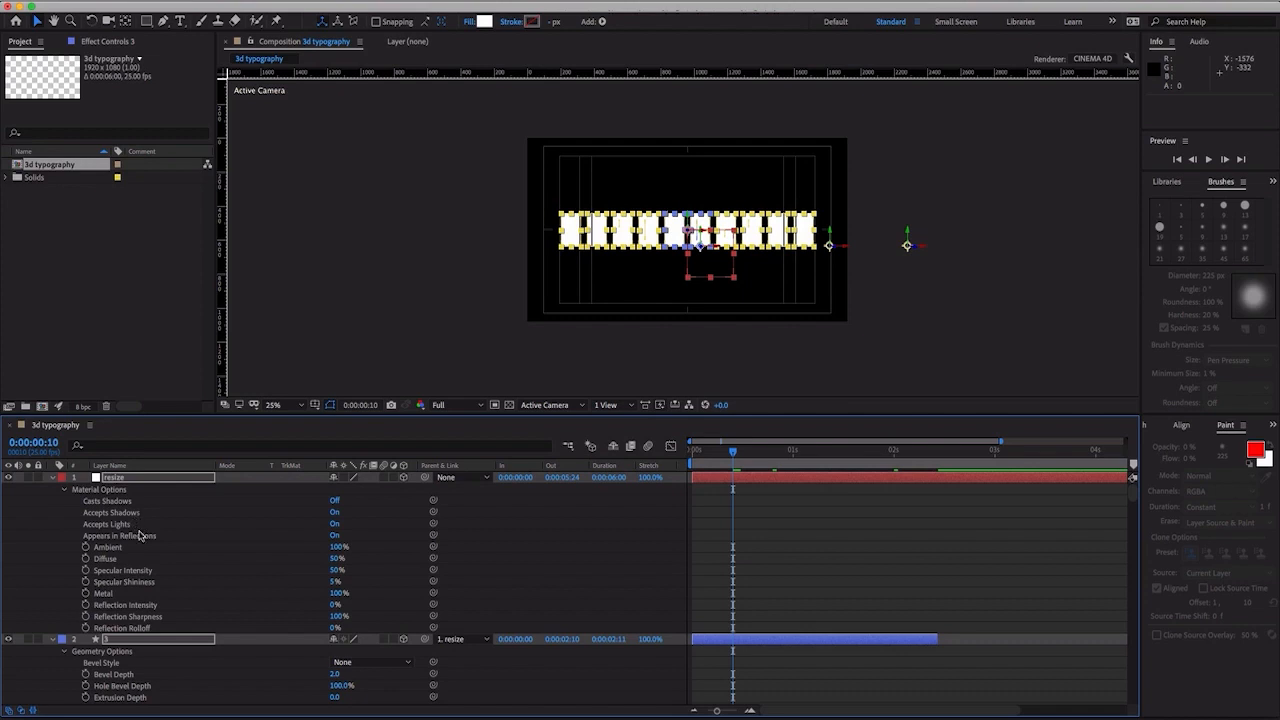
pyautogui.scroll(-9, 141, 537)
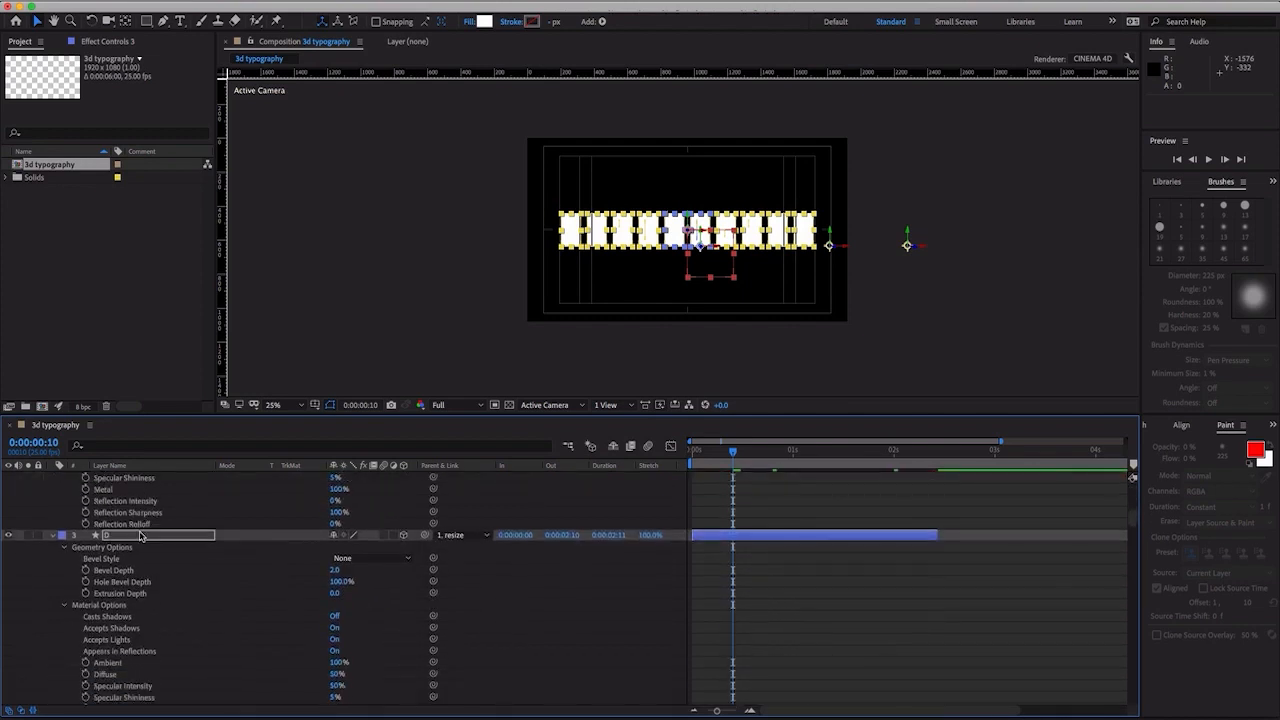
pyautogui.scroll(9, 142, 537)
pyautogui.scroll(-3, 141, 562)
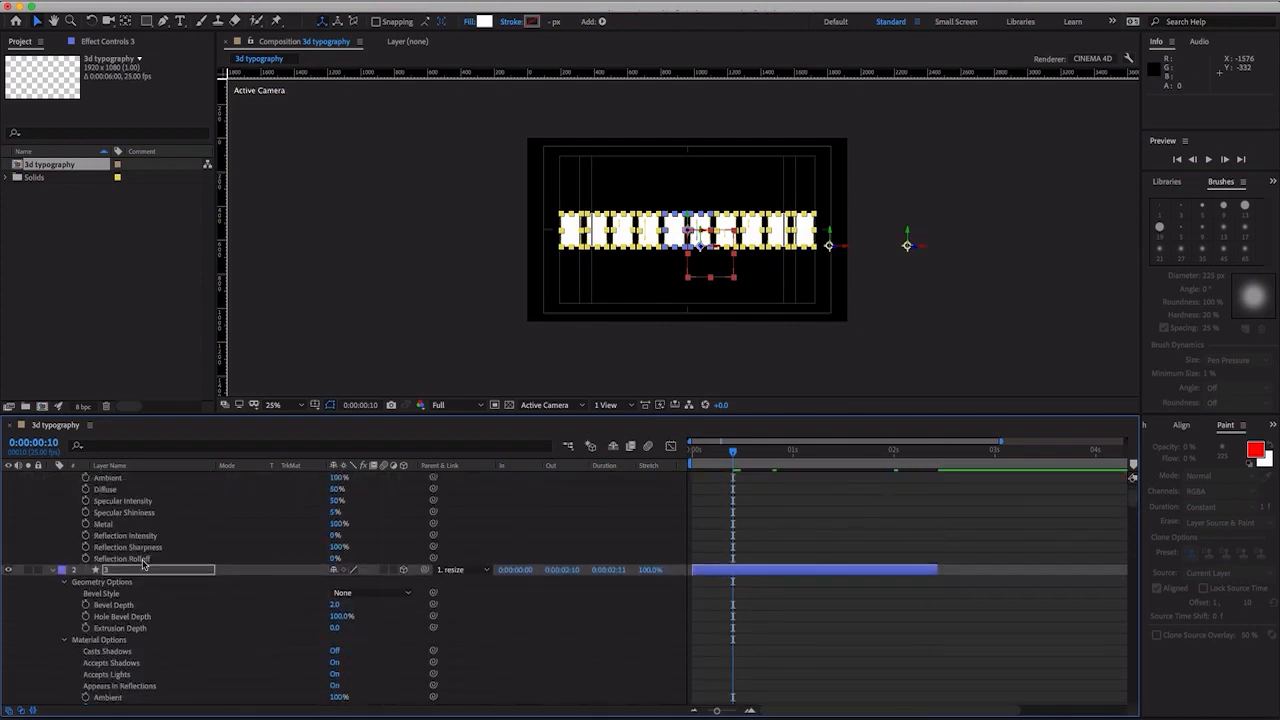
pyautogui.scroll(3, 141, 562)
pyautogui.scroll(-4, 142, 563)
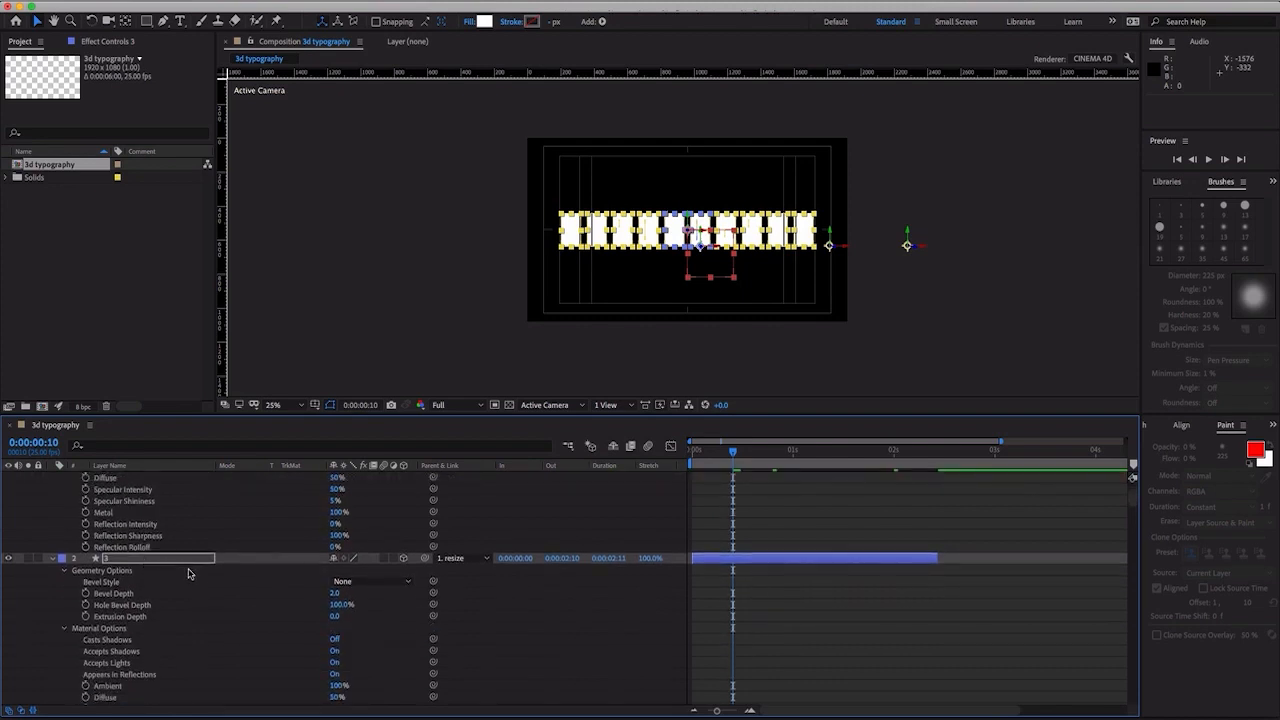
pyautogui.scroll(4, 200, 575)
pyautogui.scroll(-8, 166, 544)
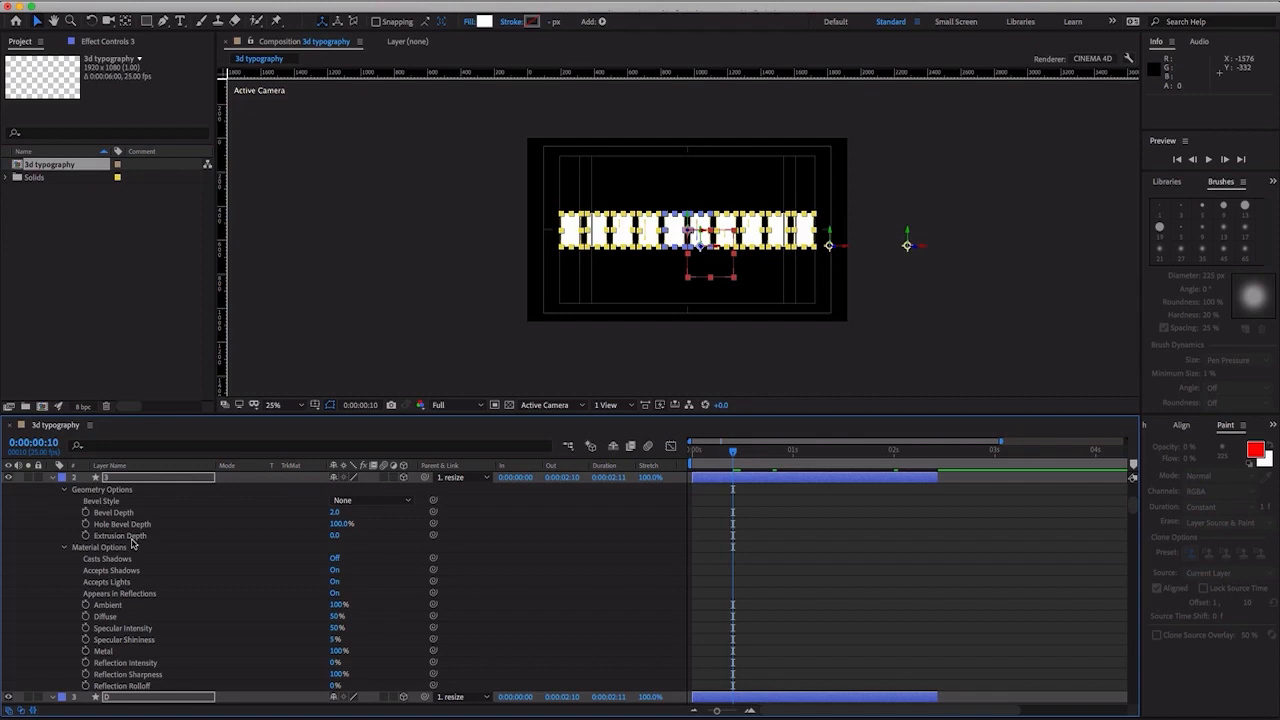
pyautogui.click(335, 535)
pyautogui.write('100')
pyautogui.press('Return')
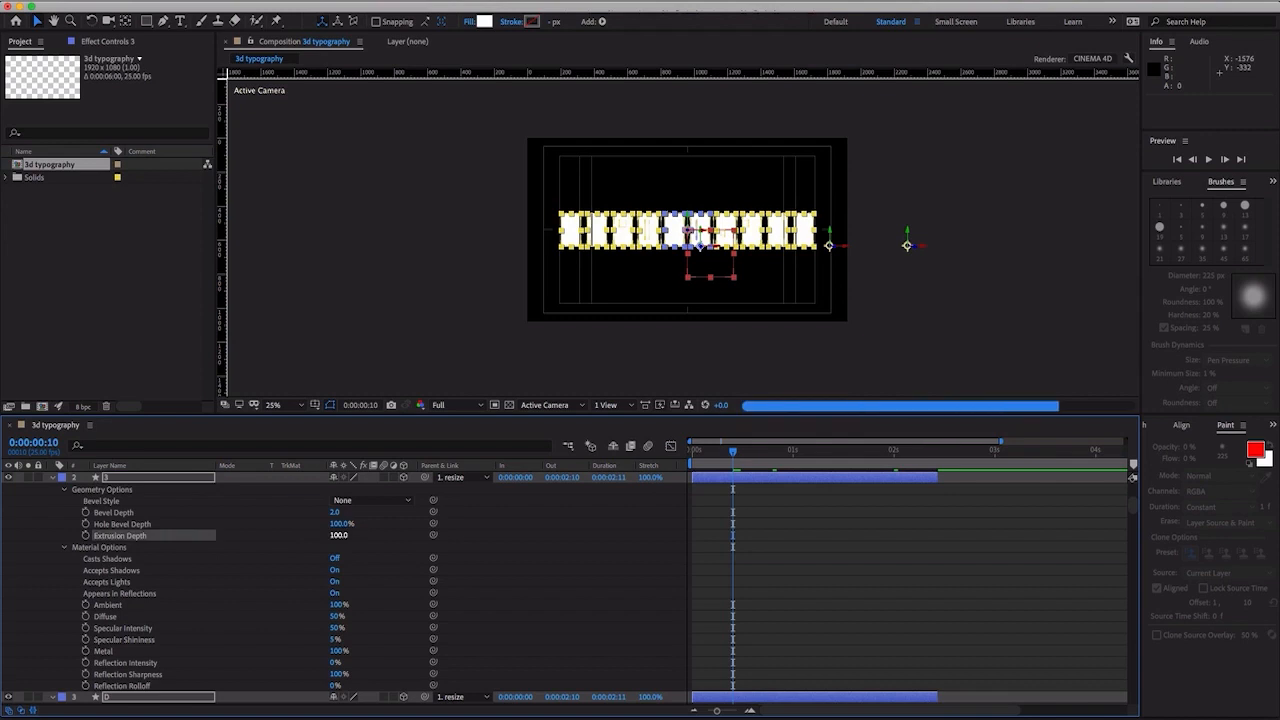
# - Keyframe the letter layers' Extrusion Depth at 0:00:00:10 and set it to 0 at 0:00:00:00
pyautogui.scroll(-5, 373, 548)
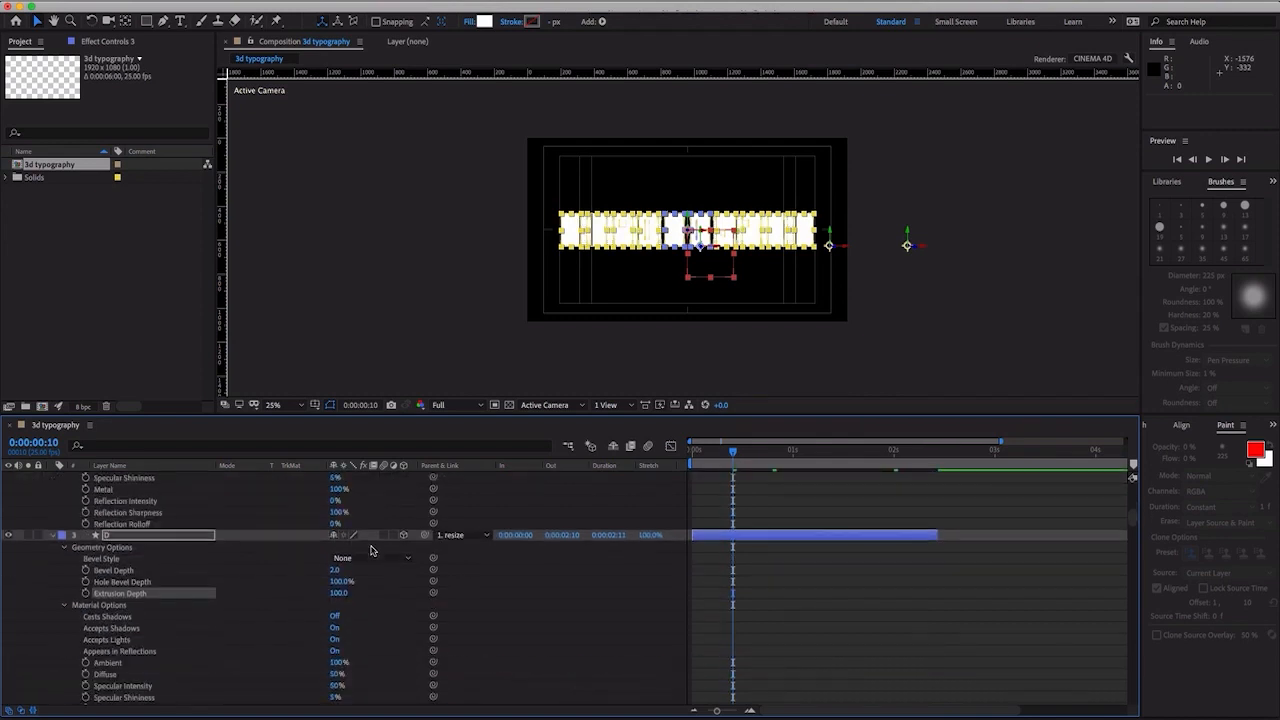
pyautogui.scroll(3, 343, 597)
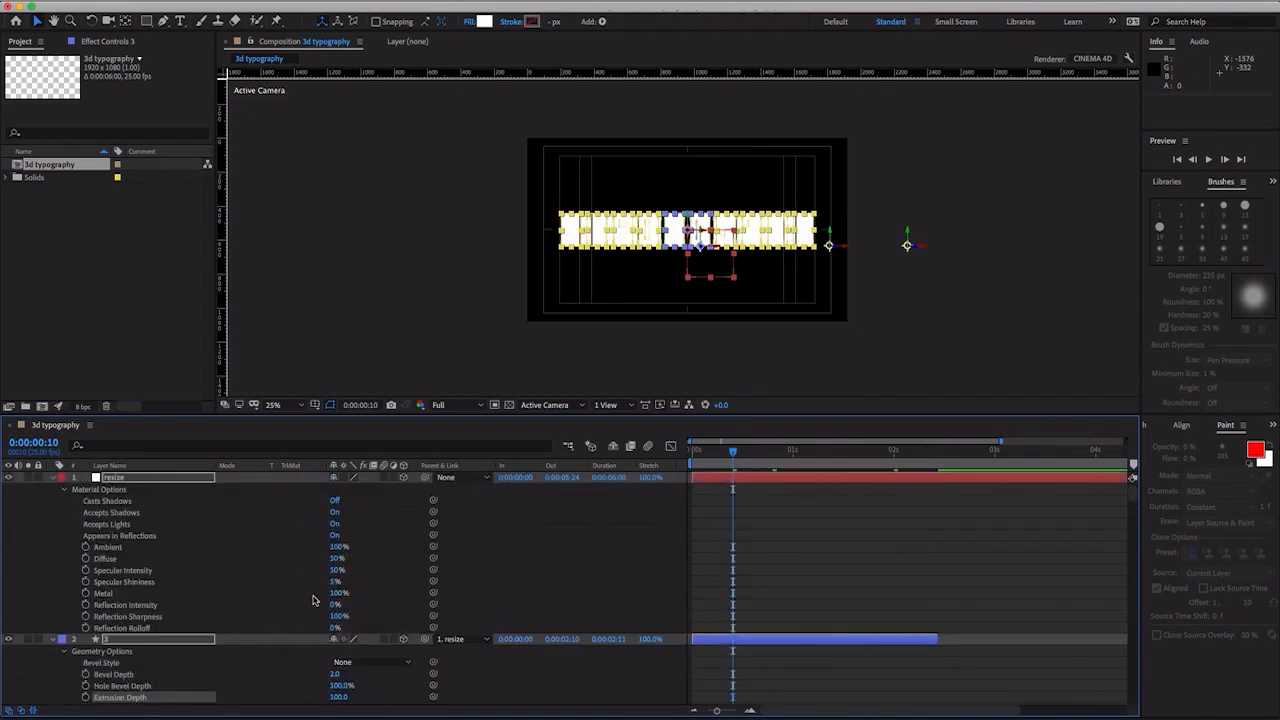
pyautogui.scroll(-3, 293, 615)
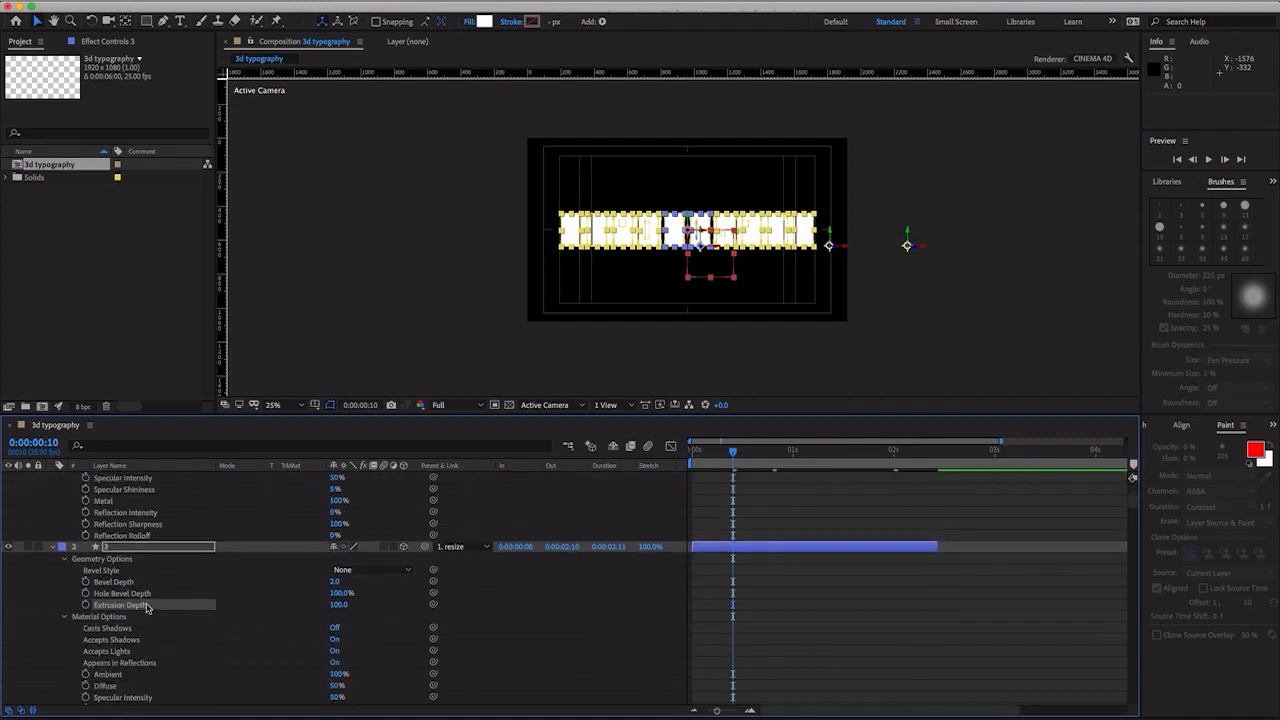
pyautogui.click(86, 605)
pyautogui.moveTo(732, 453); pyautogui.dragTo(681, 458)
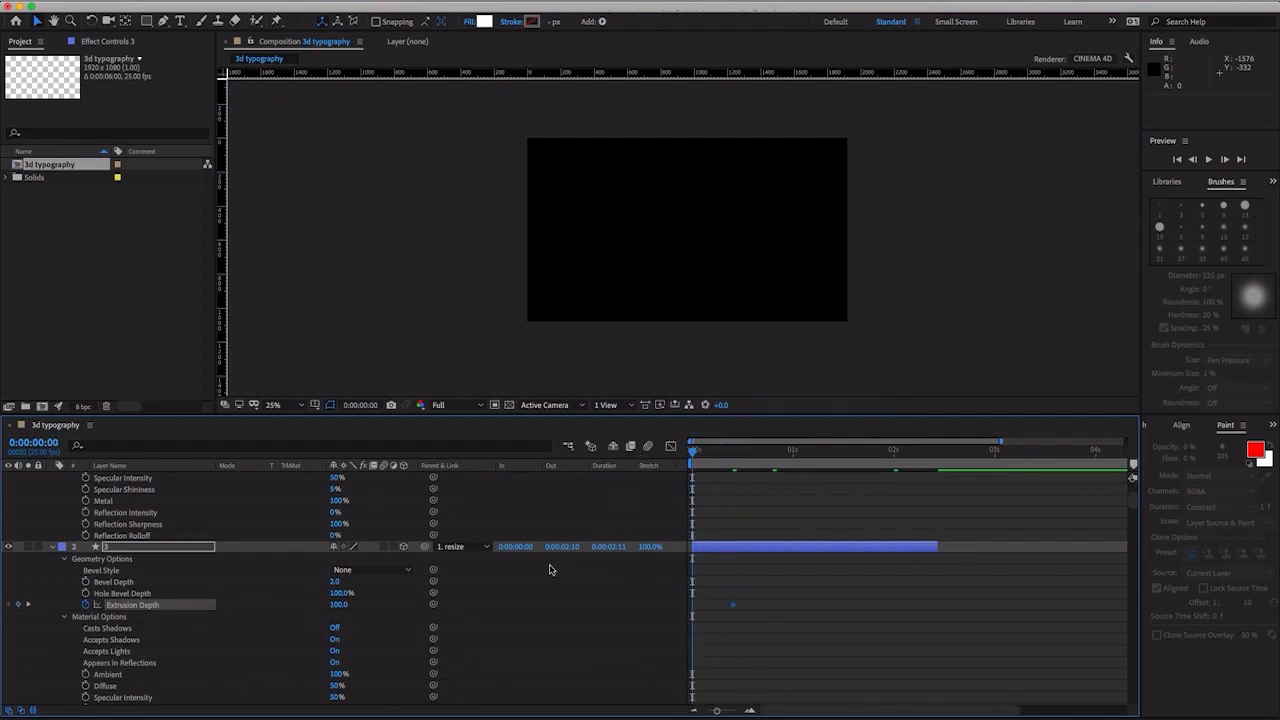
pyautogui.click(334, 606)
pyautogui.write('0')
pyautogui.press('Return')
# - Switch the composition view to Custom View 1 and scrub to 0:00:00:05 to examine the letters' extrusion
pyautogui.click(548, 405)
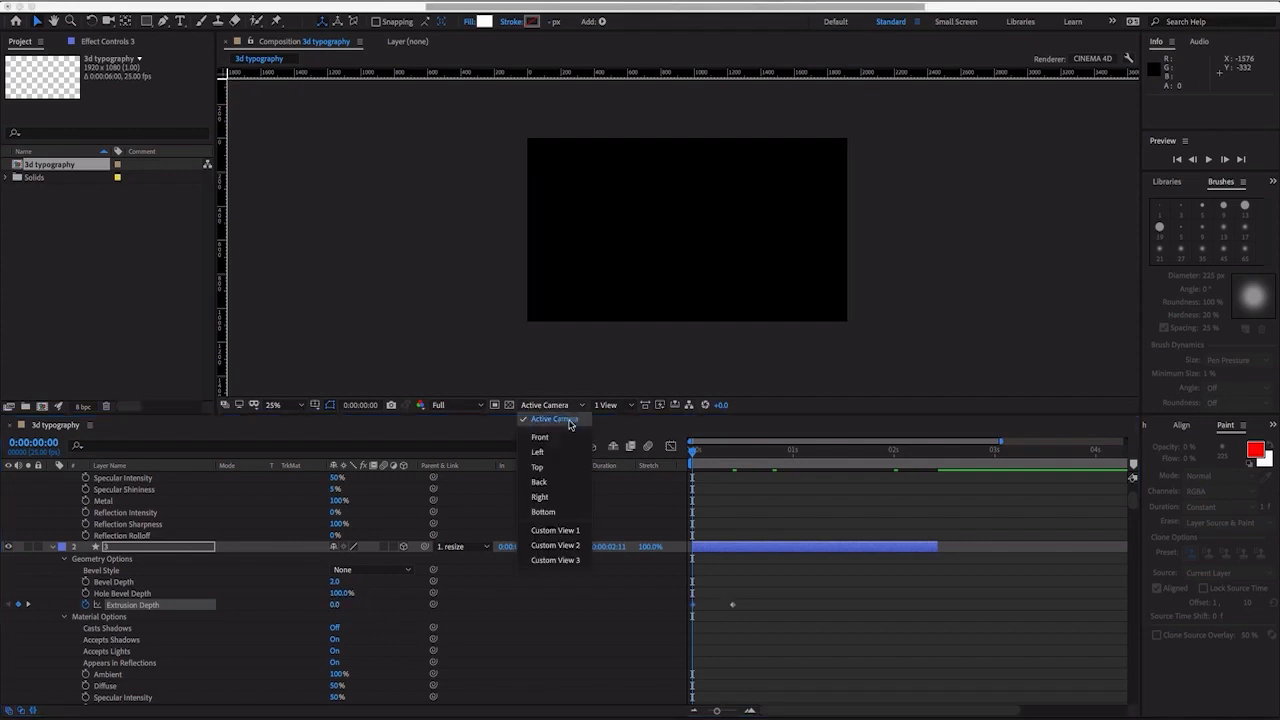
pyautogui.click(554, 530)
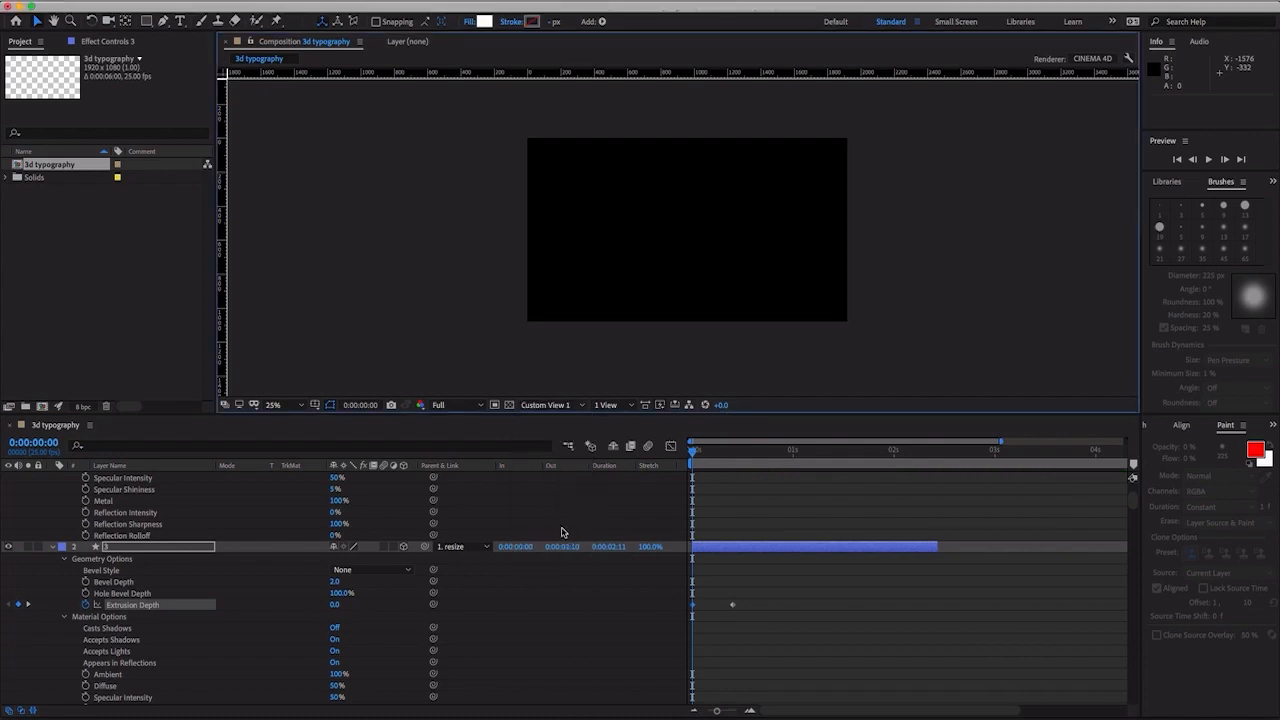
pyautogui.click(703, 451)
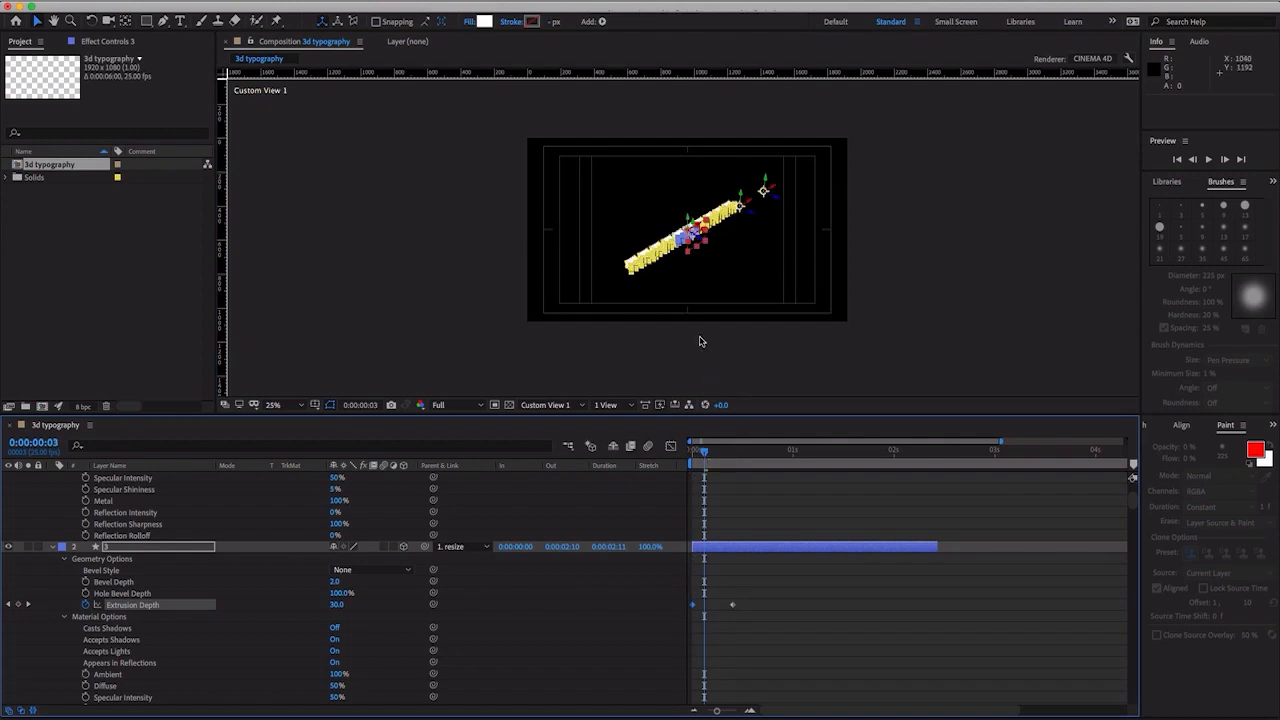
pyautogui.scroll(2, 700, 339)
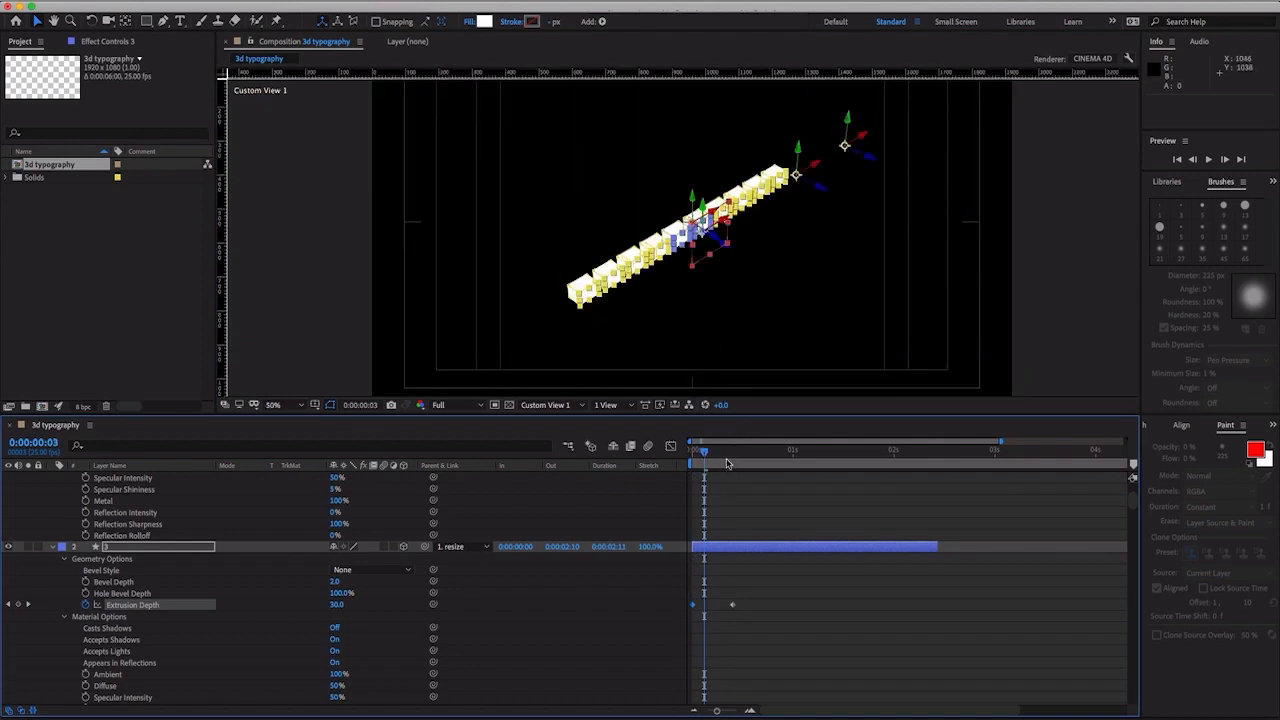
pyautogui.moveTo(720, 454)
pyautogui.mouseDown()
pyautogui.moveTo(701, 453)
pyautogui.moveTo(713, 455)
pyautogui.mouseUp()
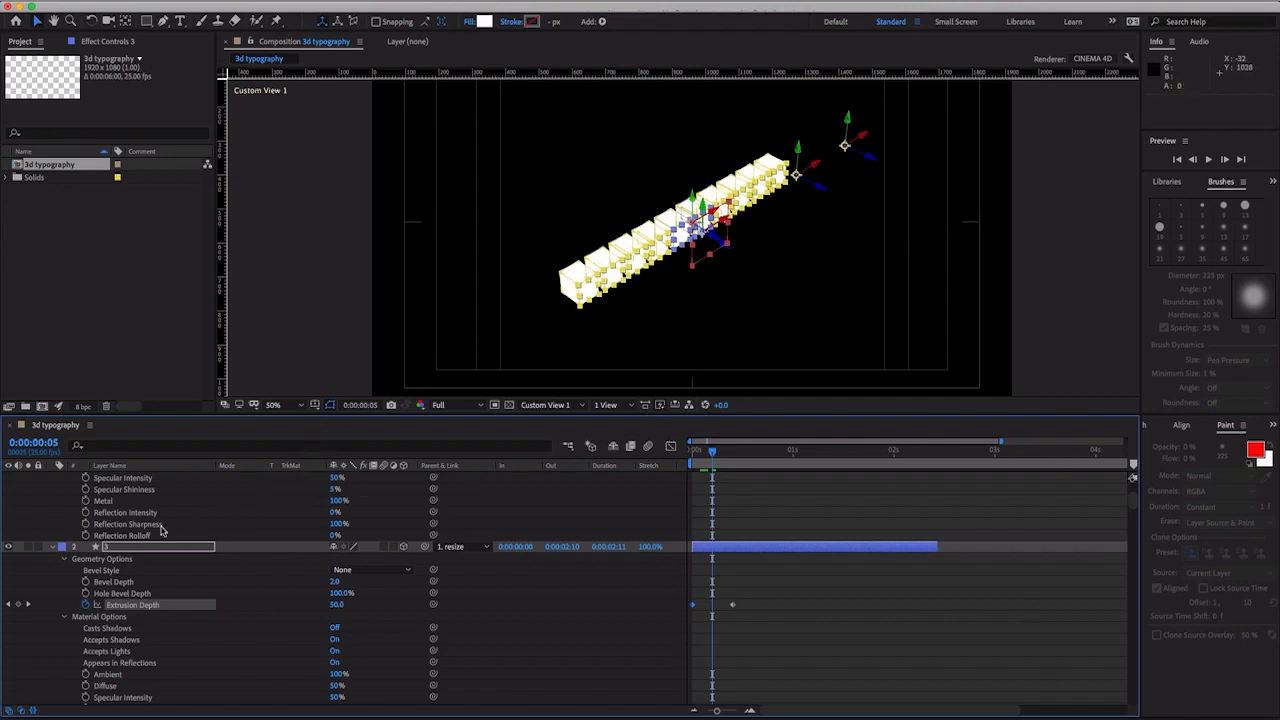
# - Show the layers' Scale and turn off Constrain Proportions for all twelve letter layers, leaving the resize null linked
pyautogui.press('s')
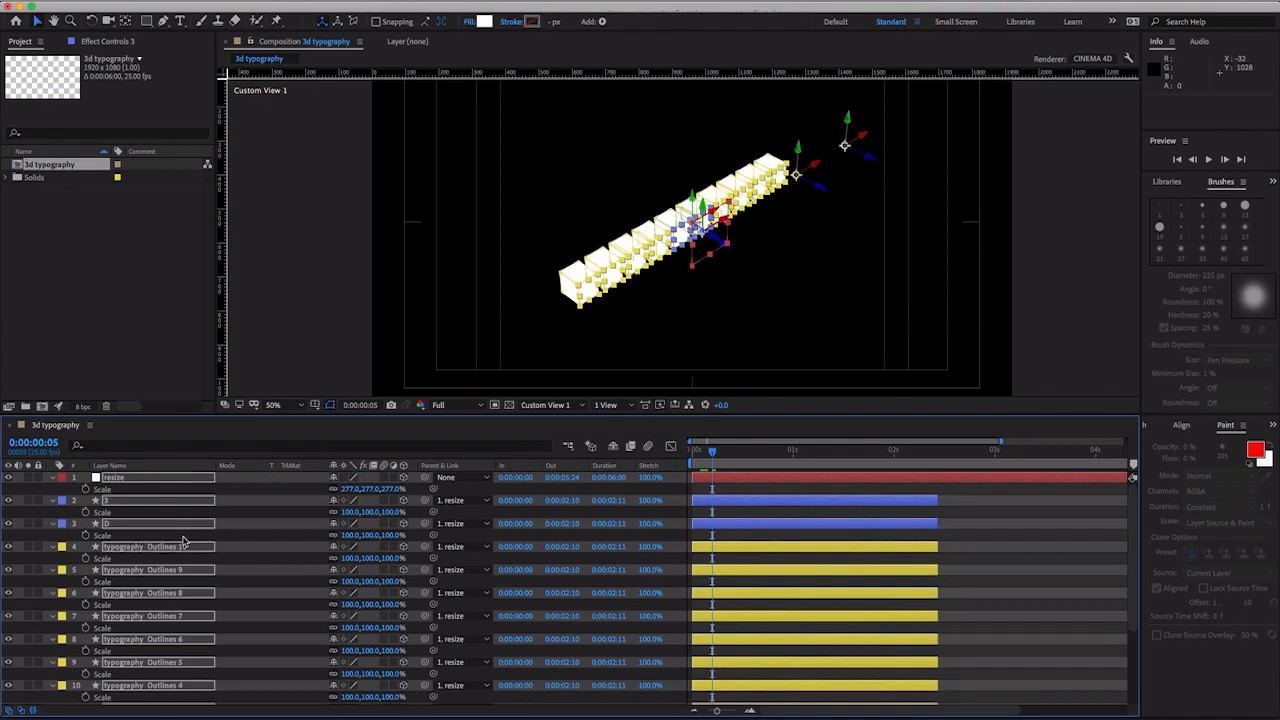
pyautogui.click(332, 536)
pyautogui.click(333, 559)
pyautogui.click(333, 591)
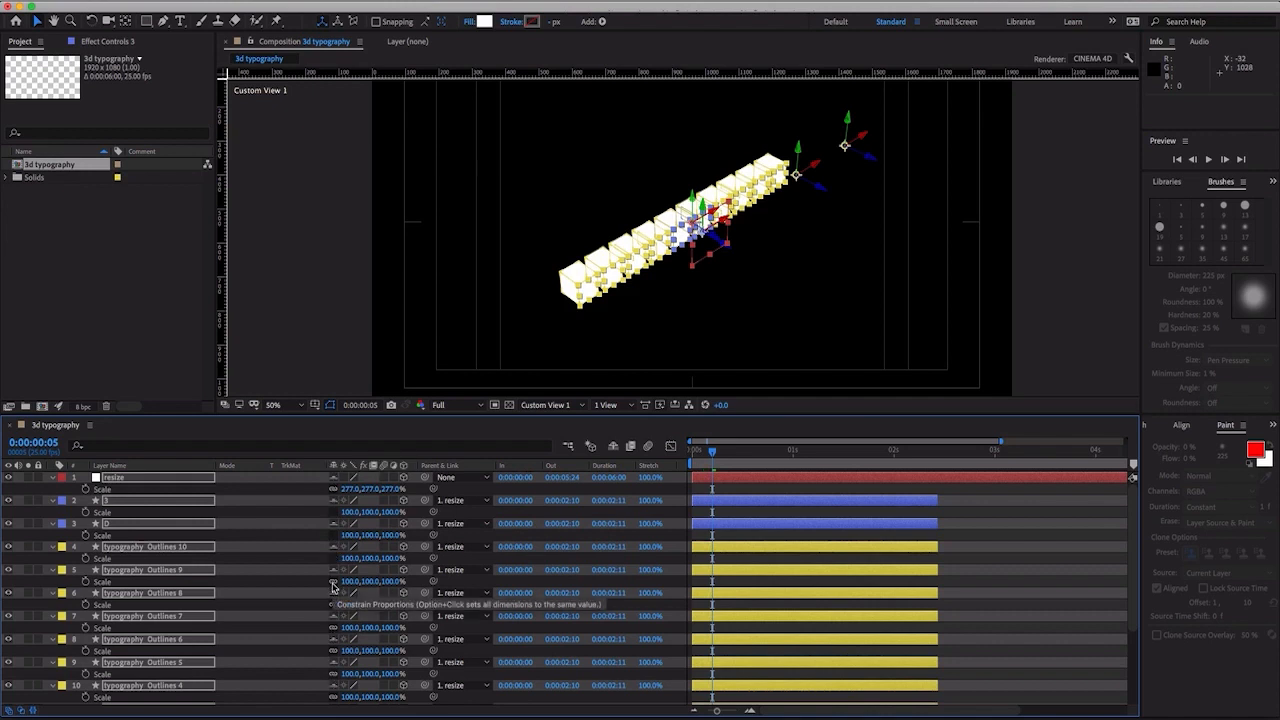
pyautogui.press('super+z')
pyautogui.click(333, 582)
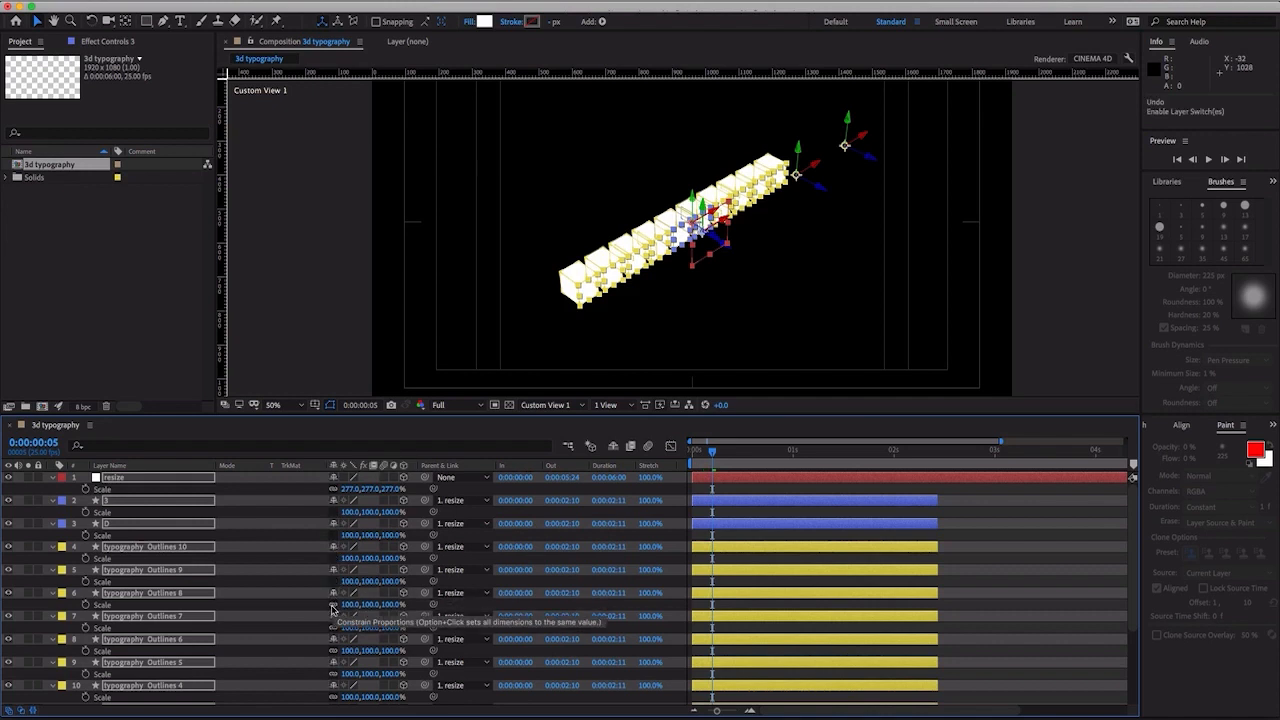
pyautogui.click(333, 604)
pyautogui.click(333, 627)
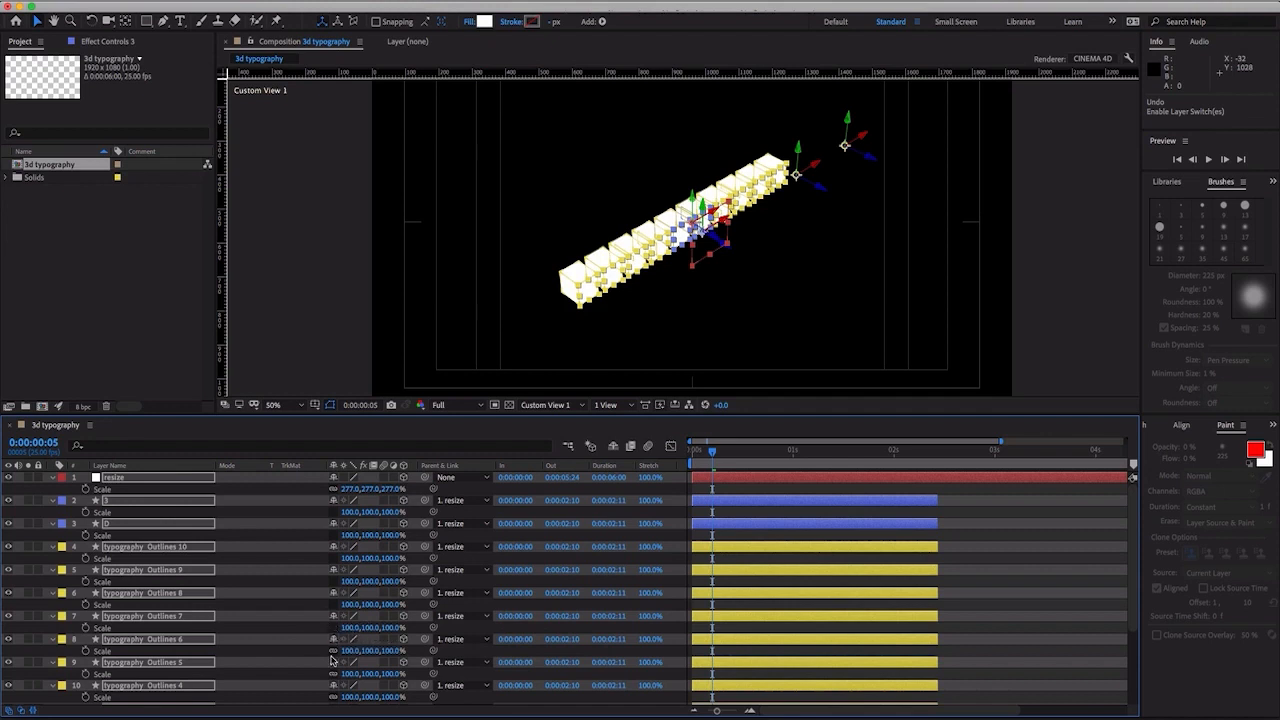
pyautogui.click(330, 656)
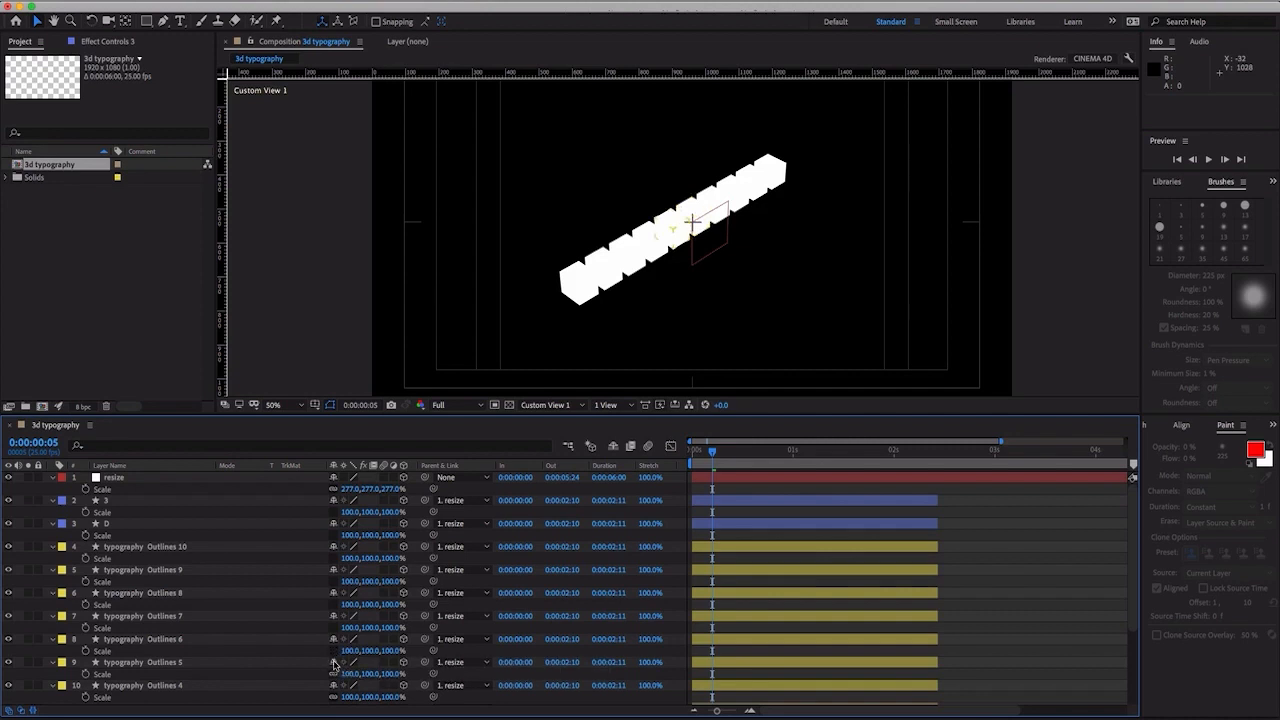
pyautogui.scroll(-2, 331, 683)
pyautogui.scroll(-1, 331, 683)
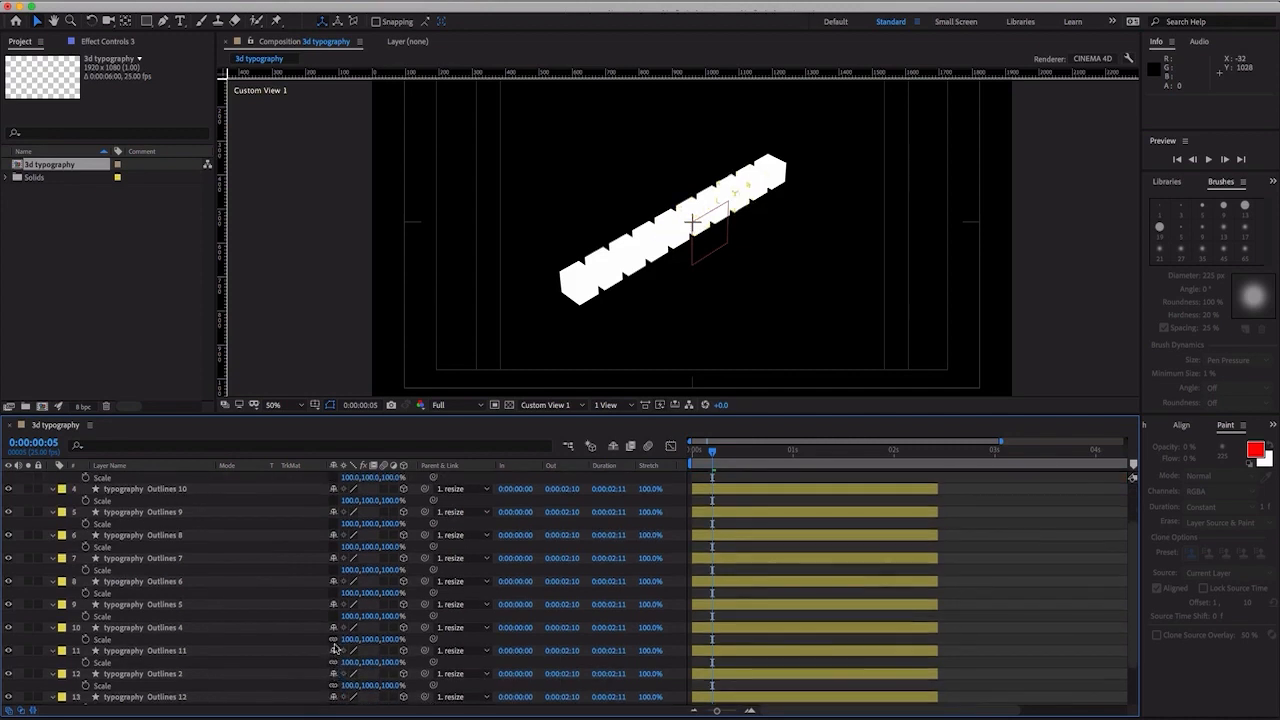
pyautogui.click(333, 640)
pyautogui.scroll(-1, 333, 667)
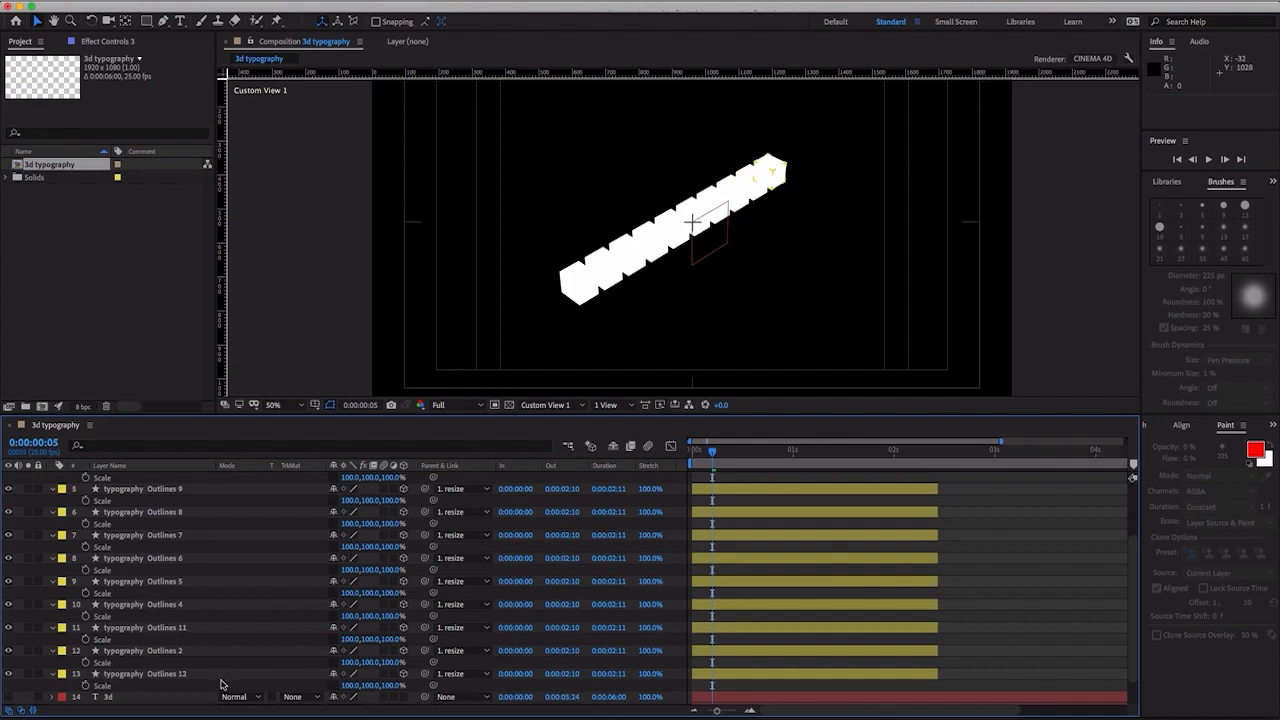
# - Select all twelve letter layers without the null and set their Z Scale to -100%
pyautogui.click(205, 678)
pyautogui.scroll(4, 203, 680)
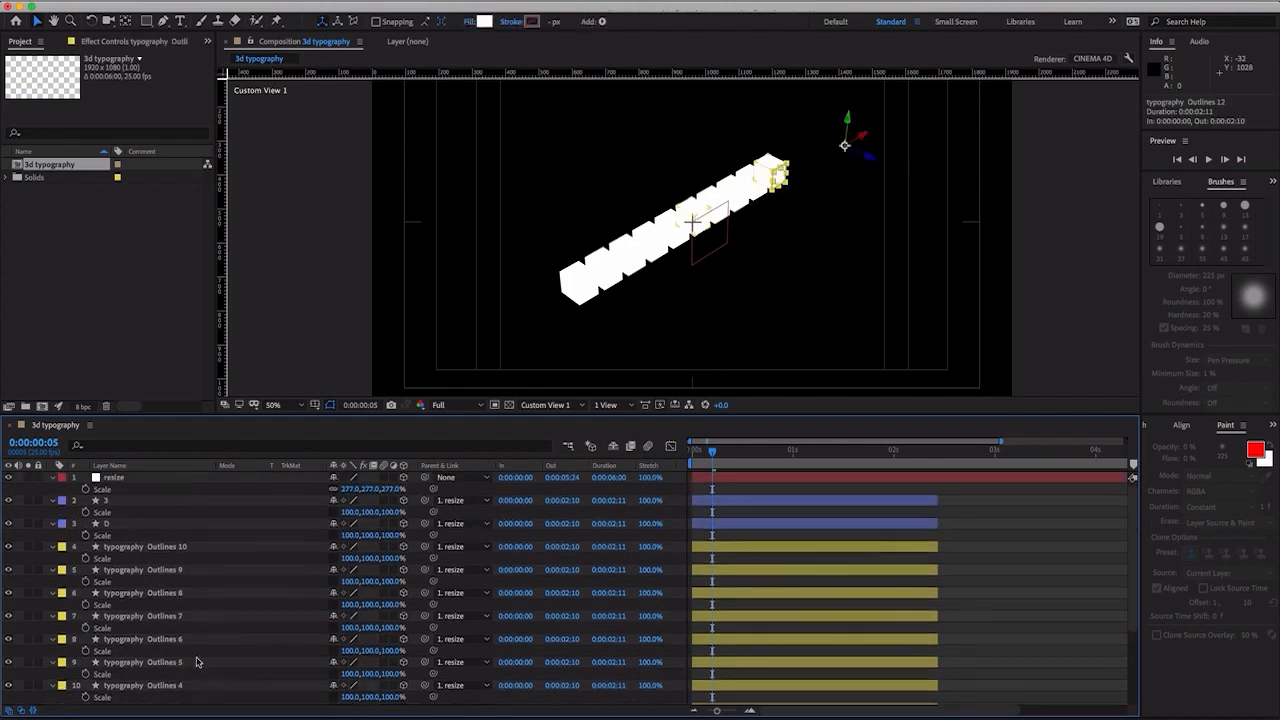
pyautogui.keyDown('shift'); pyautogui.click(158, 510); pyautogui.keyUp('shift')
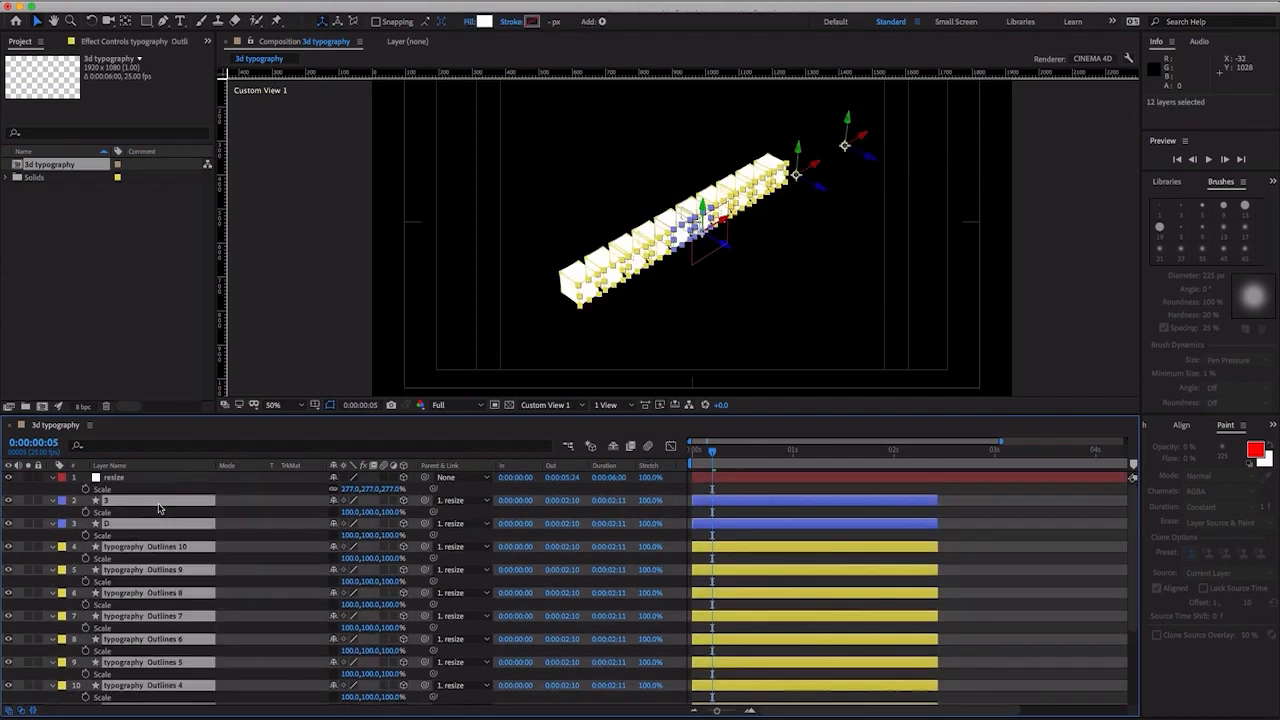
pyautogui.click(388, 512)
pyautogui.press('BackSpace')
pyautogui.write('-100')
pyautogui.press('Return')
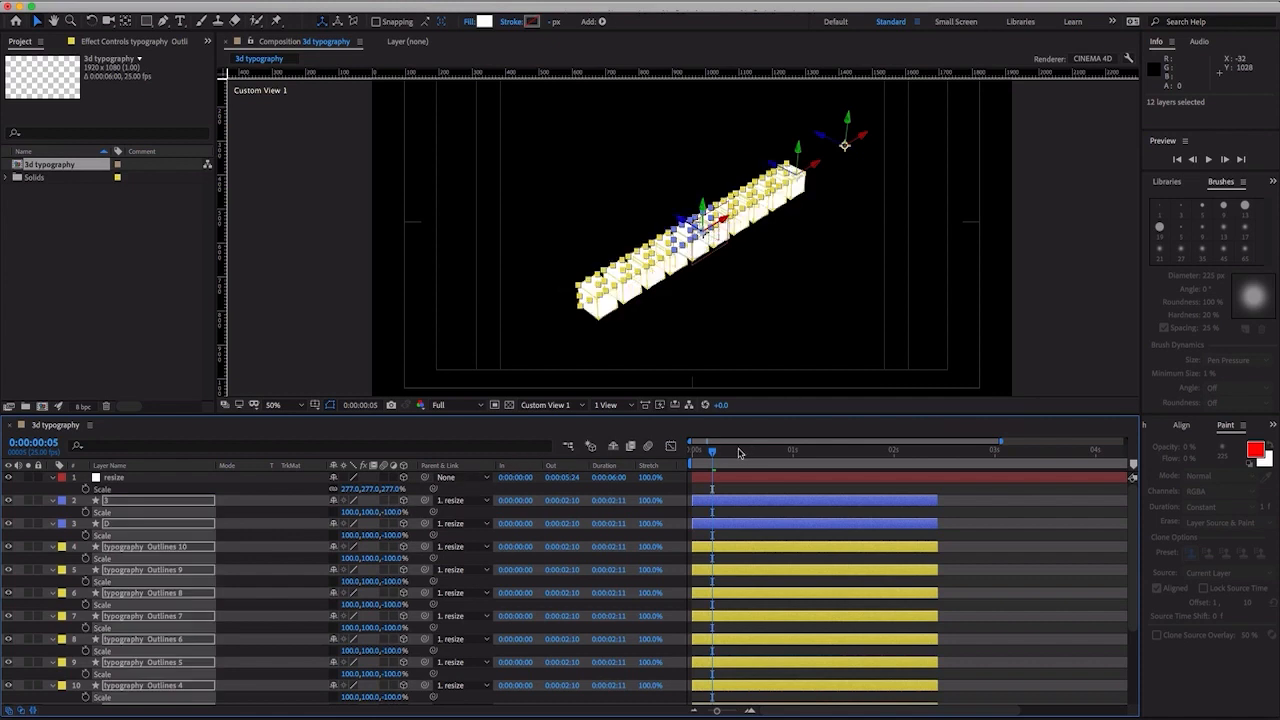
# - Scrub the start of the flipped extrusion in Custom View 1, return to Active Camera, and move the playhead to 0:00:00:00
pyautogui.click(689, 452)
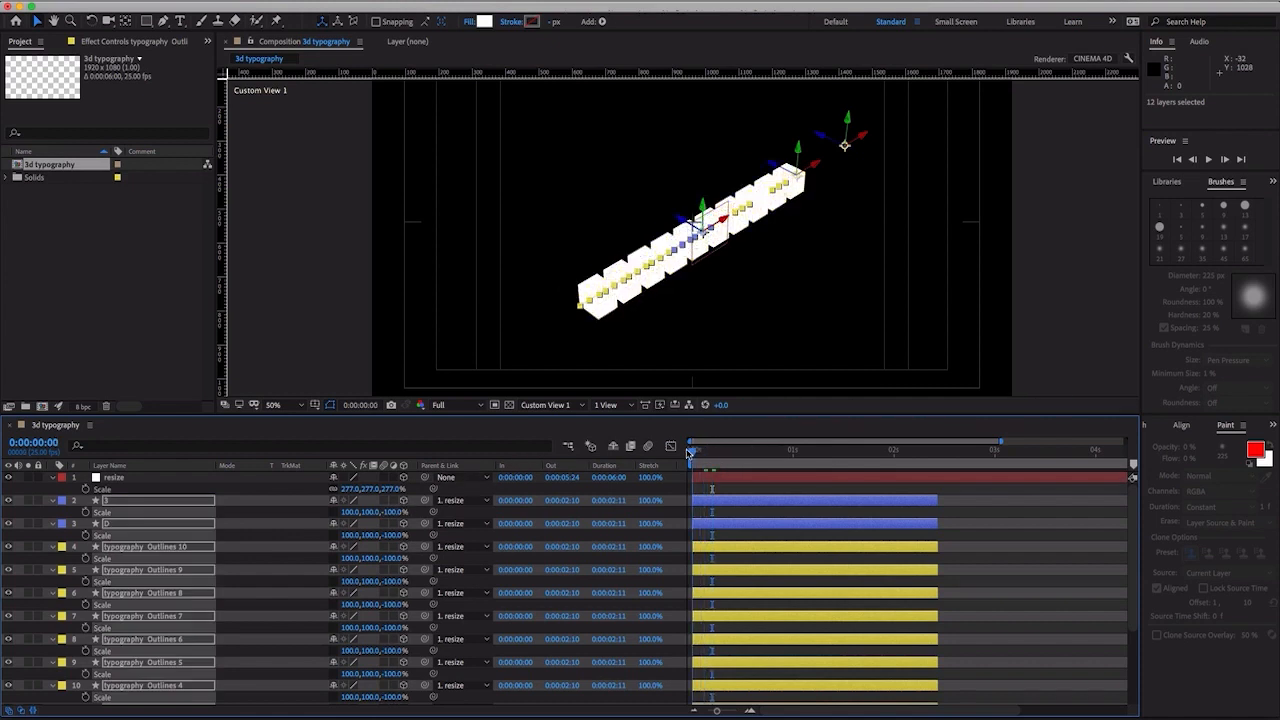
pyautogui.moveTo(692, 452); pyautogui.dragTo(720, 455)
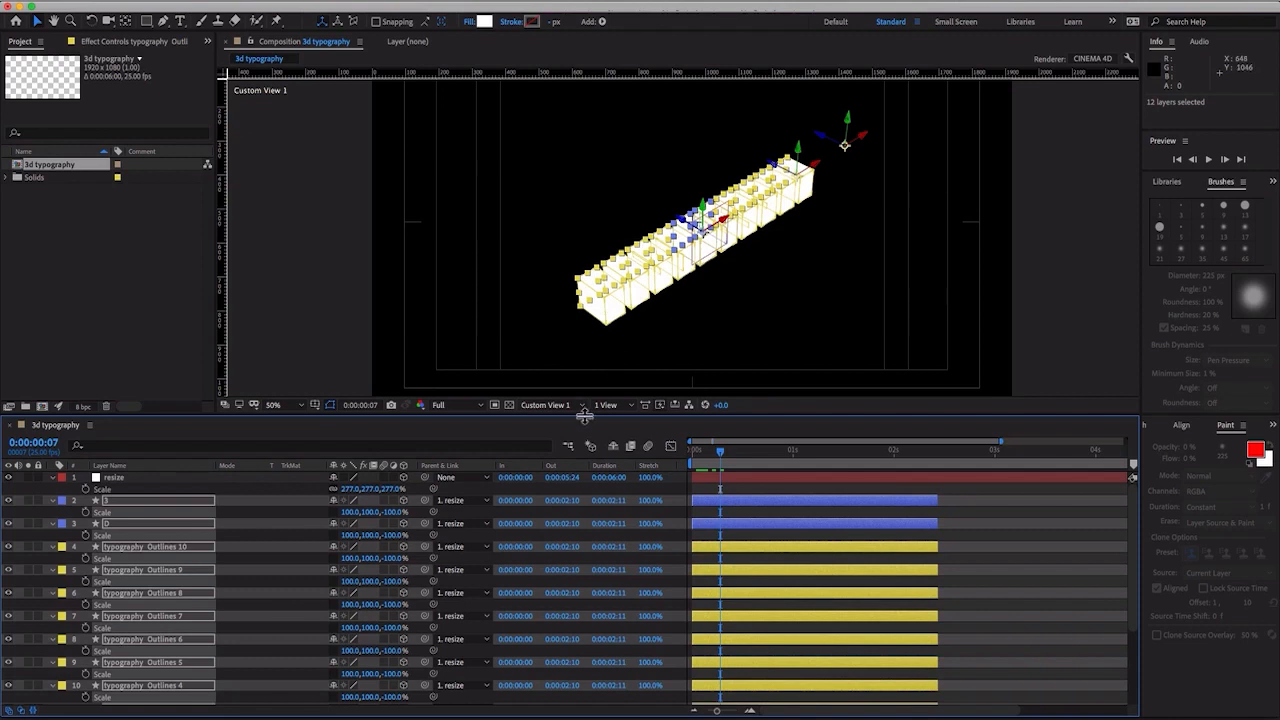
pyautogui.click(576, 406)
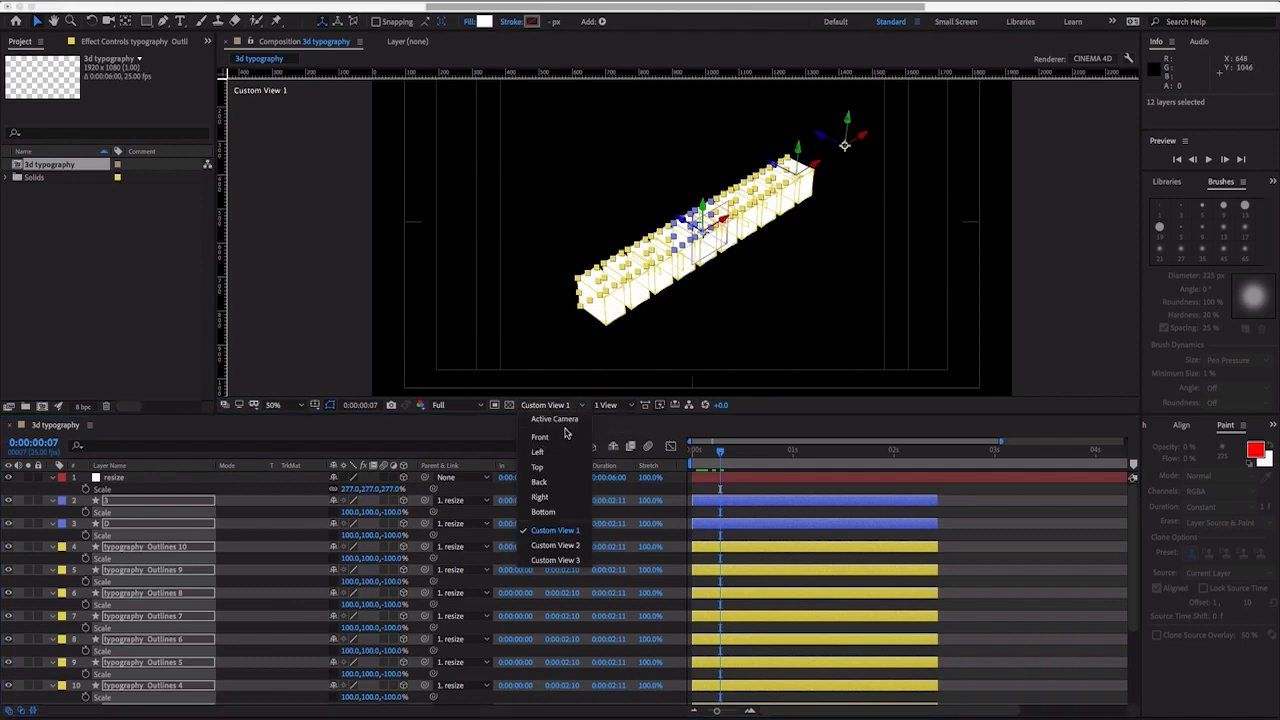
pyautogui.click(563, 418)
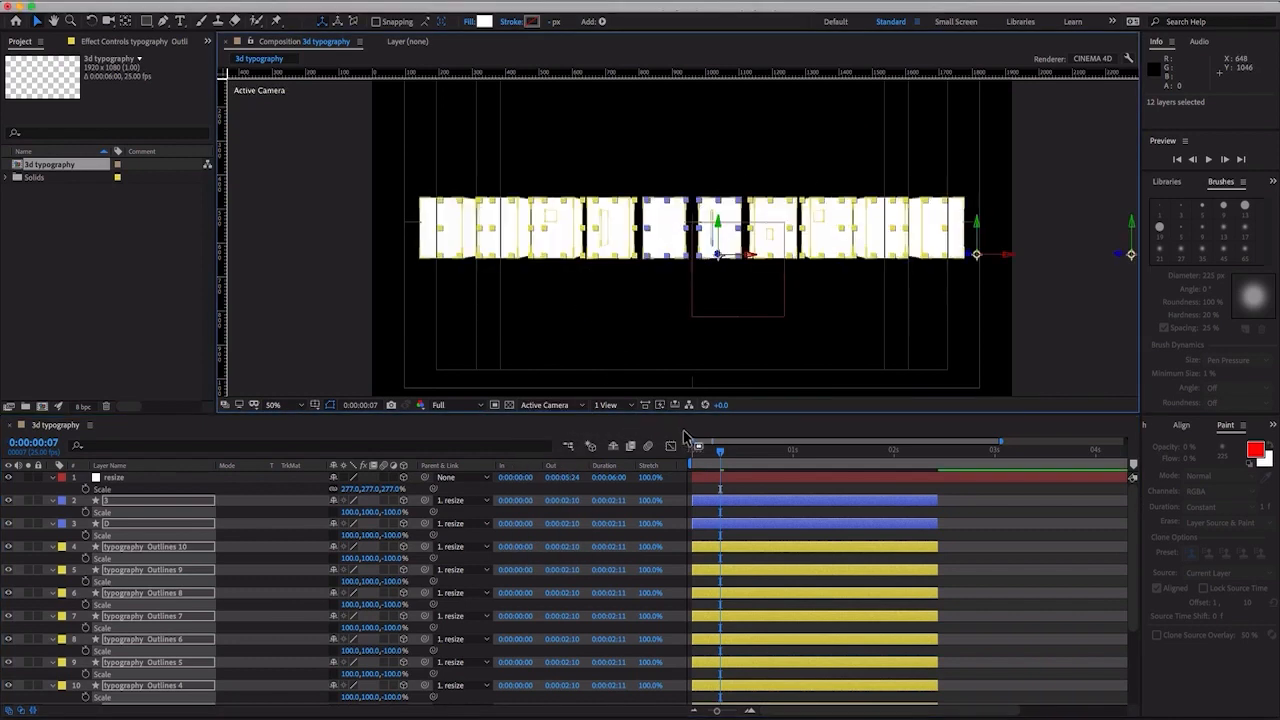
pyautogui.moveTo(708, 450); pyautogui.dragTo(688, 451)
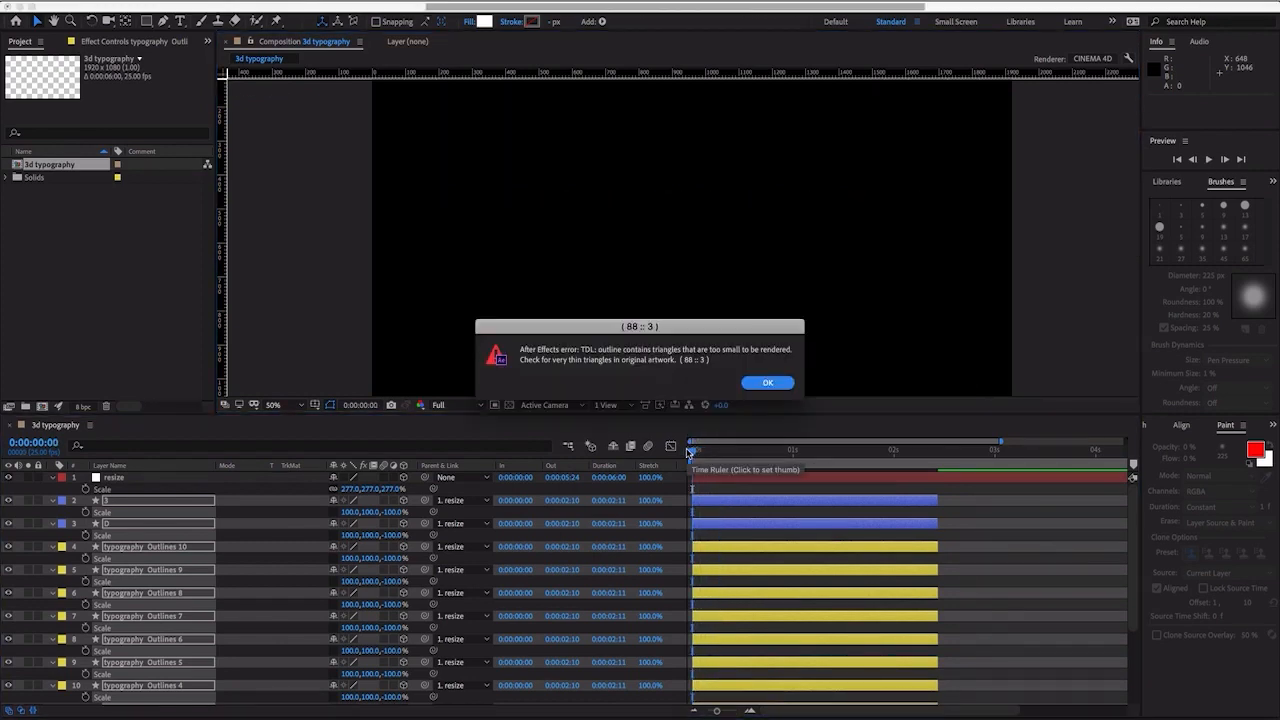
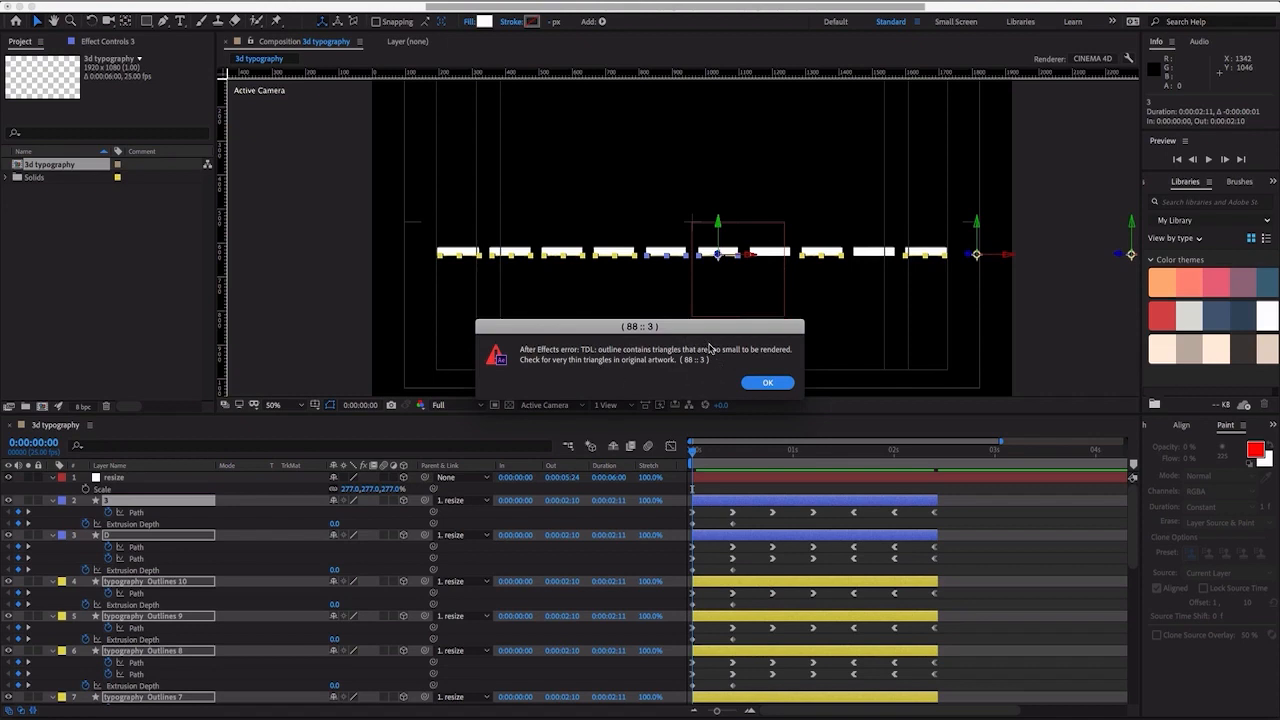
# - Dismiss the thin-triangle error and trim all twelve letter layers to start at 0:00:00:01 and end at 0:00:02:09
pyautogui.click(750, 386)
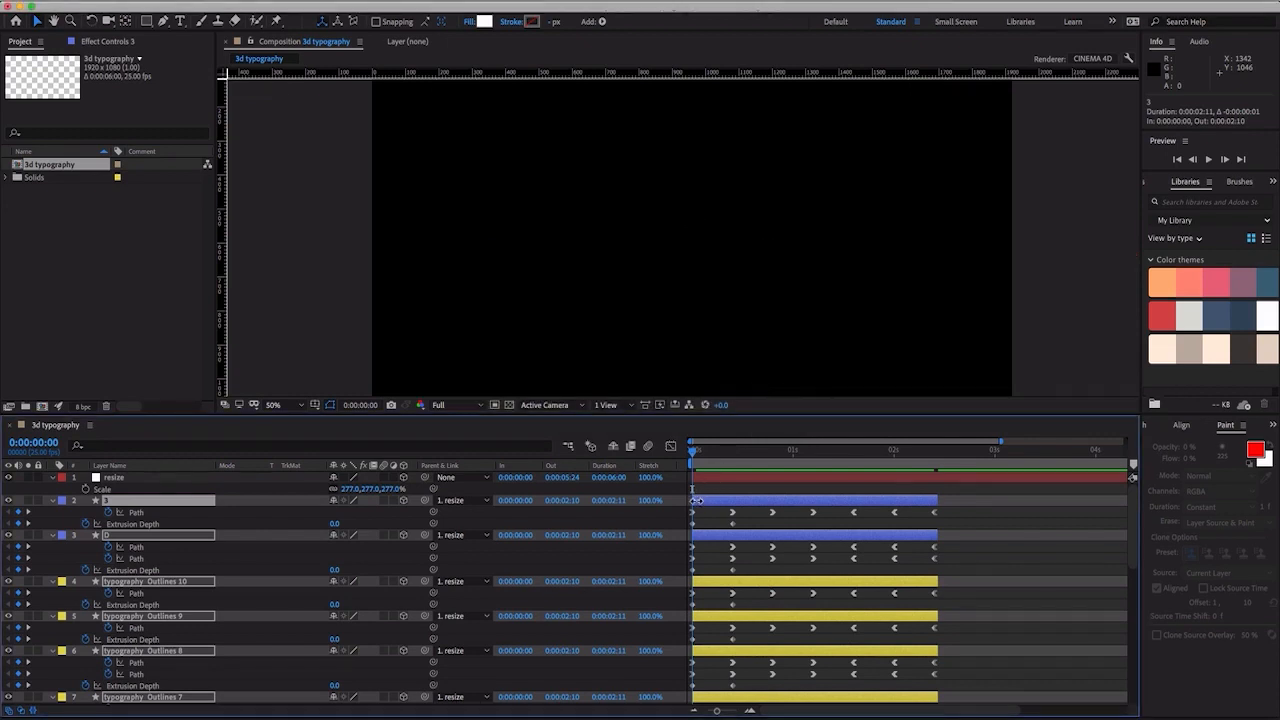
pyautogui.press('super+a')
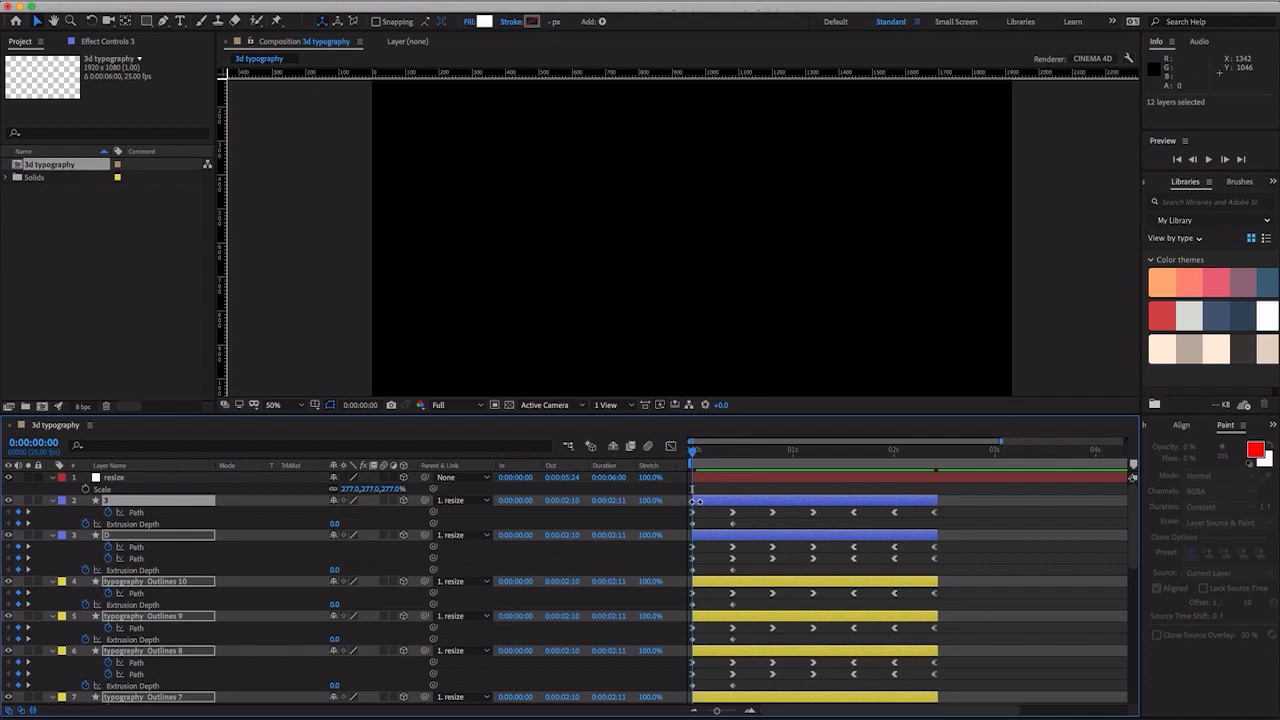
pyautogui.moveTo(697, 500); pyautogui.dragTo(698, 500)
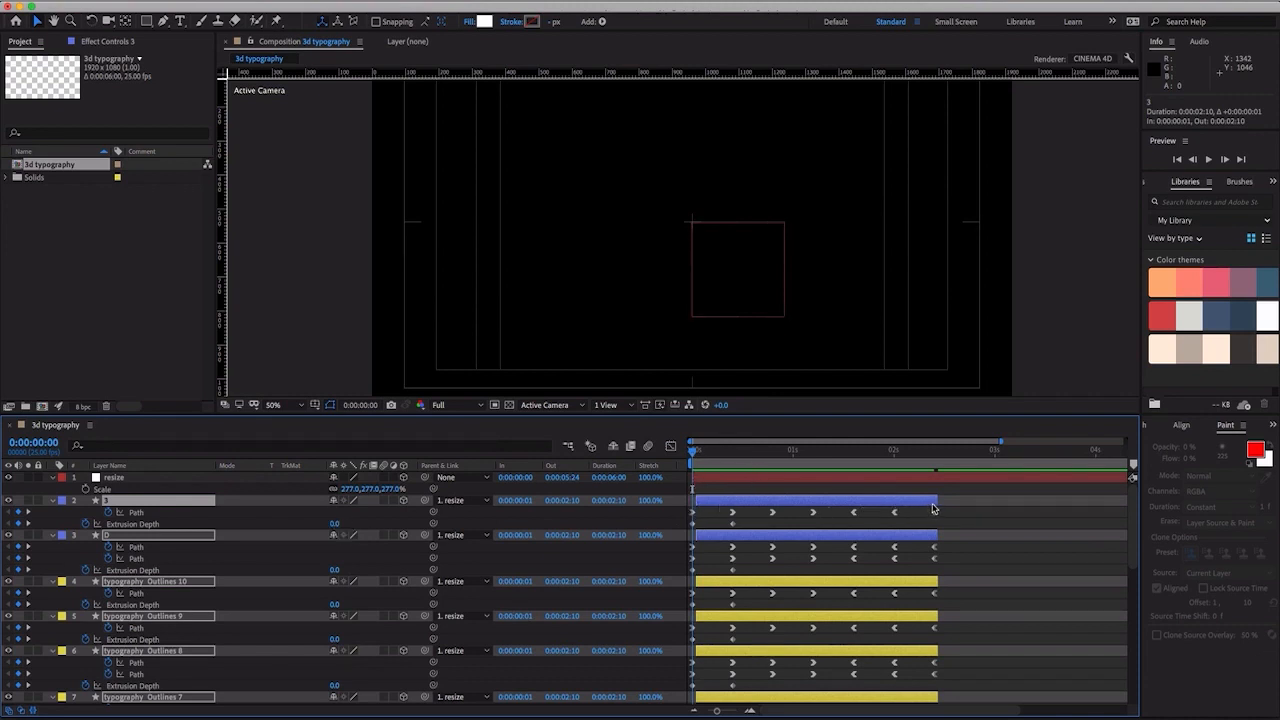
pyautogui.moveTo(940, 504); pyautogui.dragTo(937, 504)
# - Add an Extrusion Depth keyframe at 0:00:02:00 on all twelve letter layers and set the depth to 0 at 0:00:02:10
pyautogui.moveTo(750, 455); pyautogui.dragTo(895, 467)
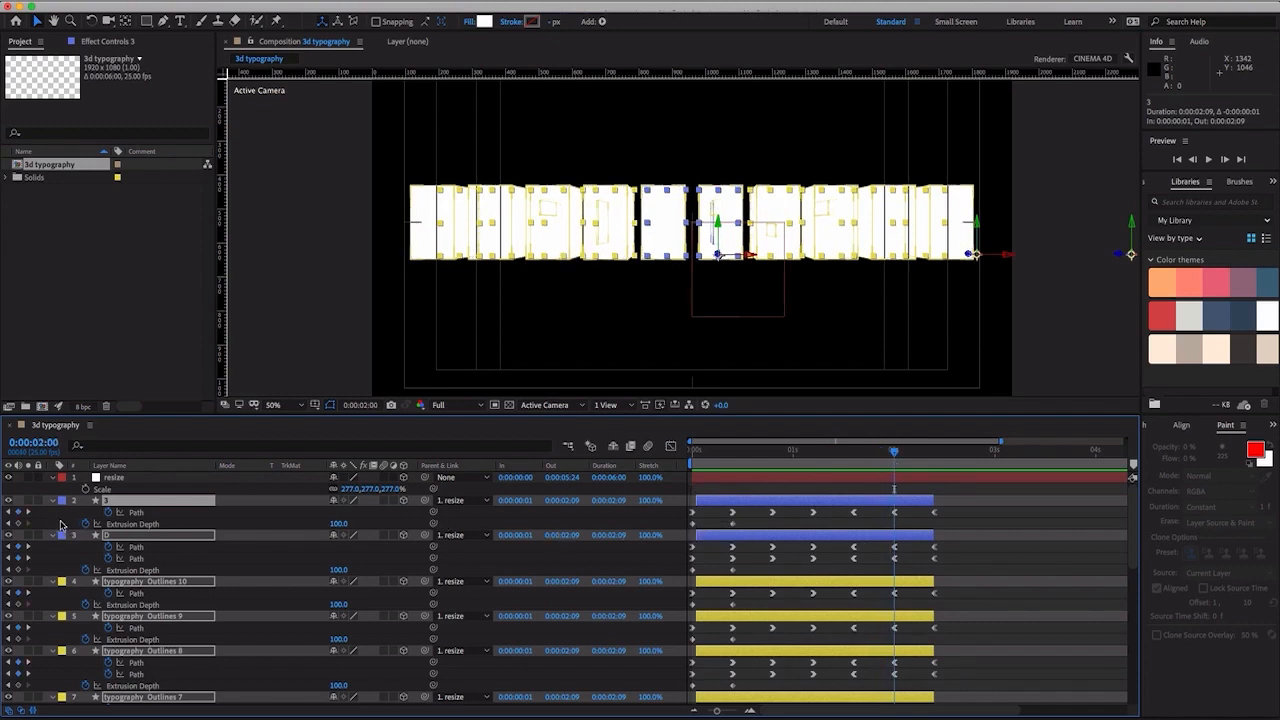
pyautogui.click(19, 525)
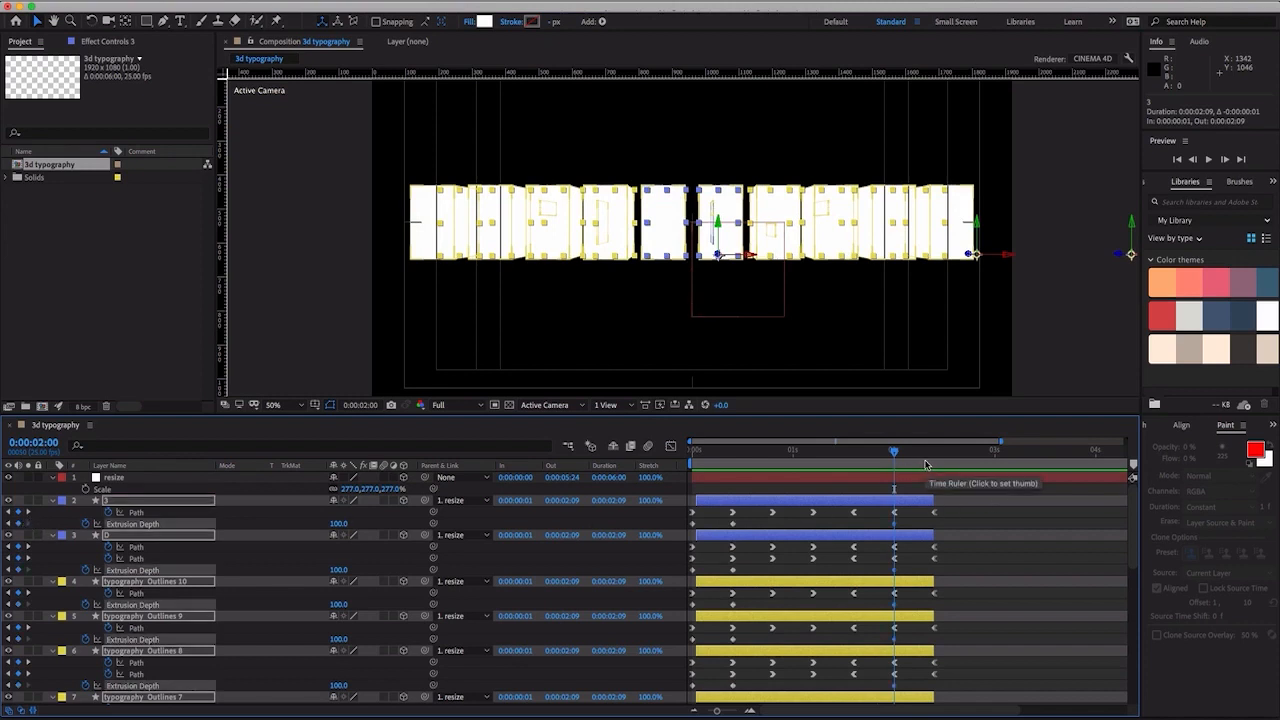
pyautogui.click(929, 464)
pyautogui.moveTo(932, 464); pyautogui.dragTo(937, 464)
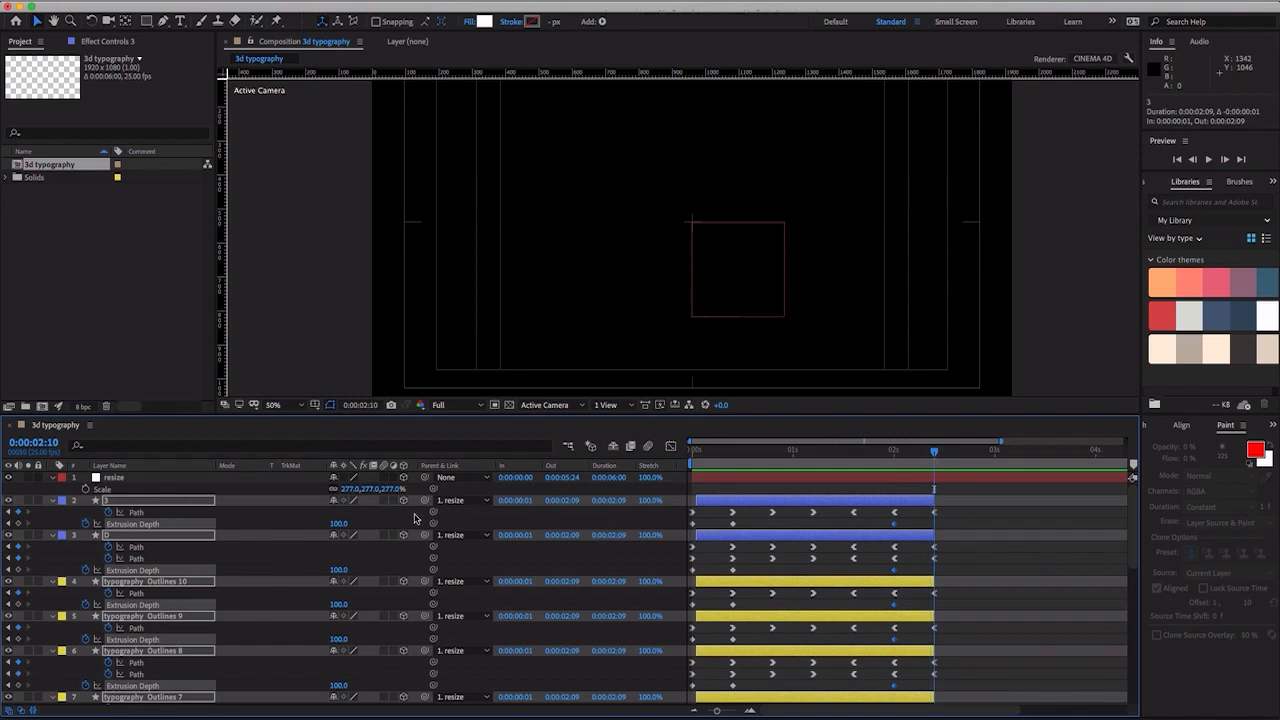
pyautogui.click(339, 524)
pyautogui.write('0')
pyautogui.press('Return')
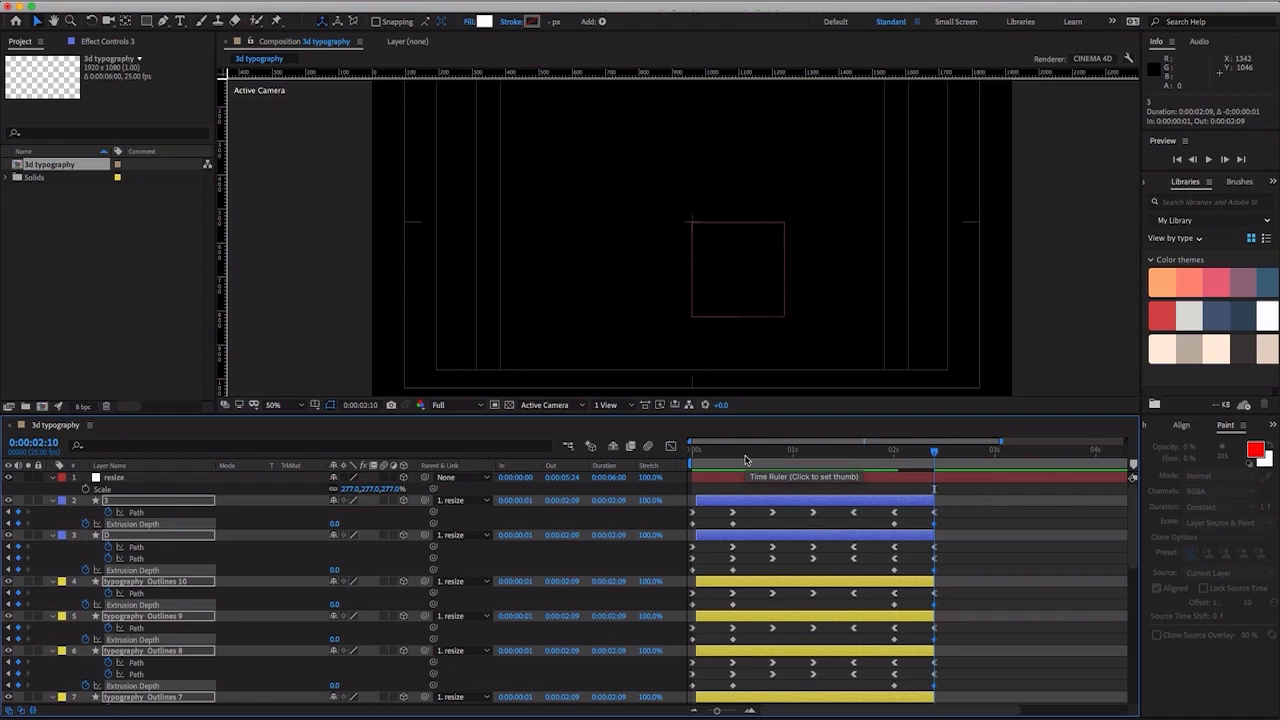
# - Preview the letters' animation from 0:00:00:00 and park the playhead at 0:00:01:00
pyautogui.moveTo(745, 459); pyautogui.dragTo(636, 460)
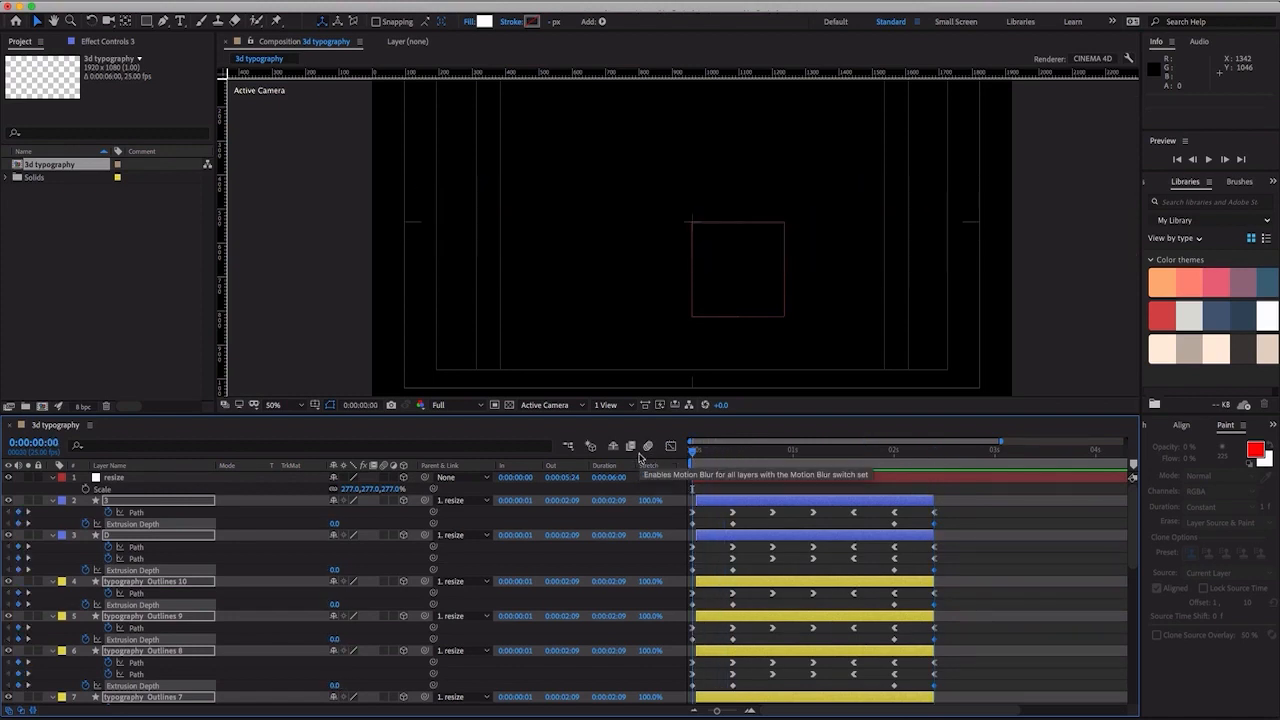
pyautogui.press('space')
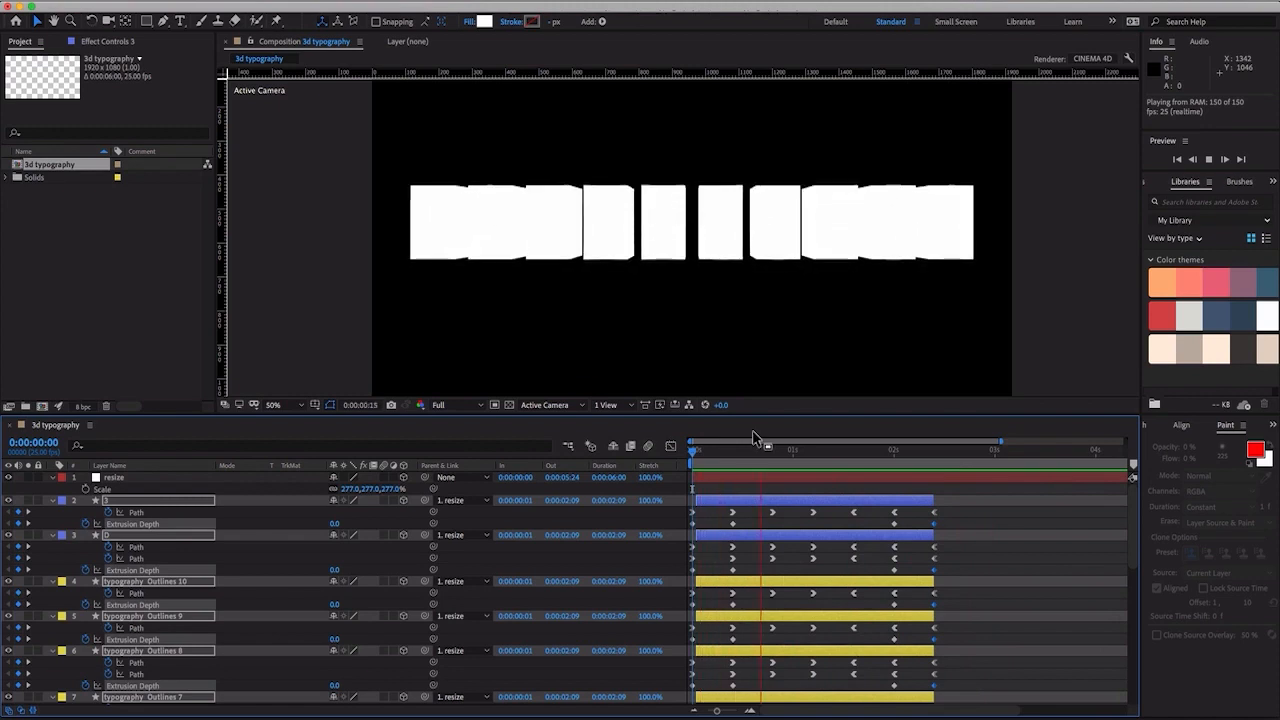
pyautogui.click(792, 450)
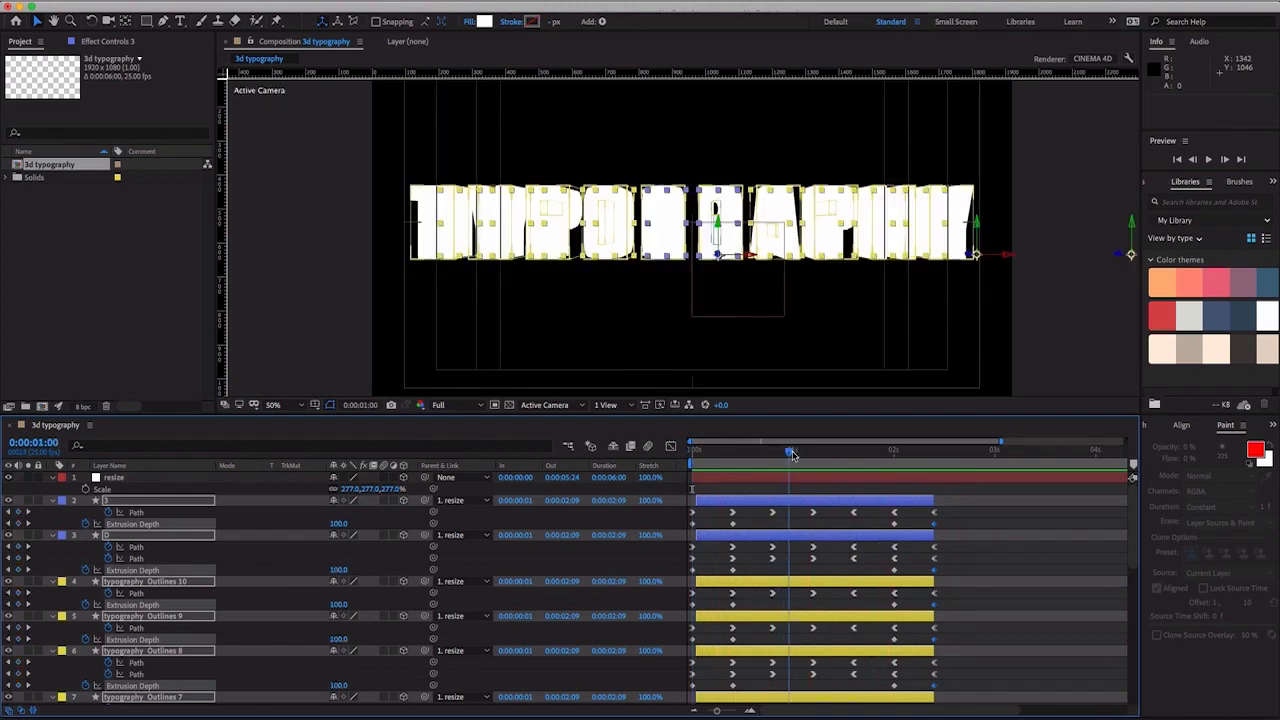
# - Apply Easy Ease In to the first two Extrusion Depth keyframes of all twelve letter layers
pyautogui.moveTo(755, 530); pyautogui.dragTo(672, 530)
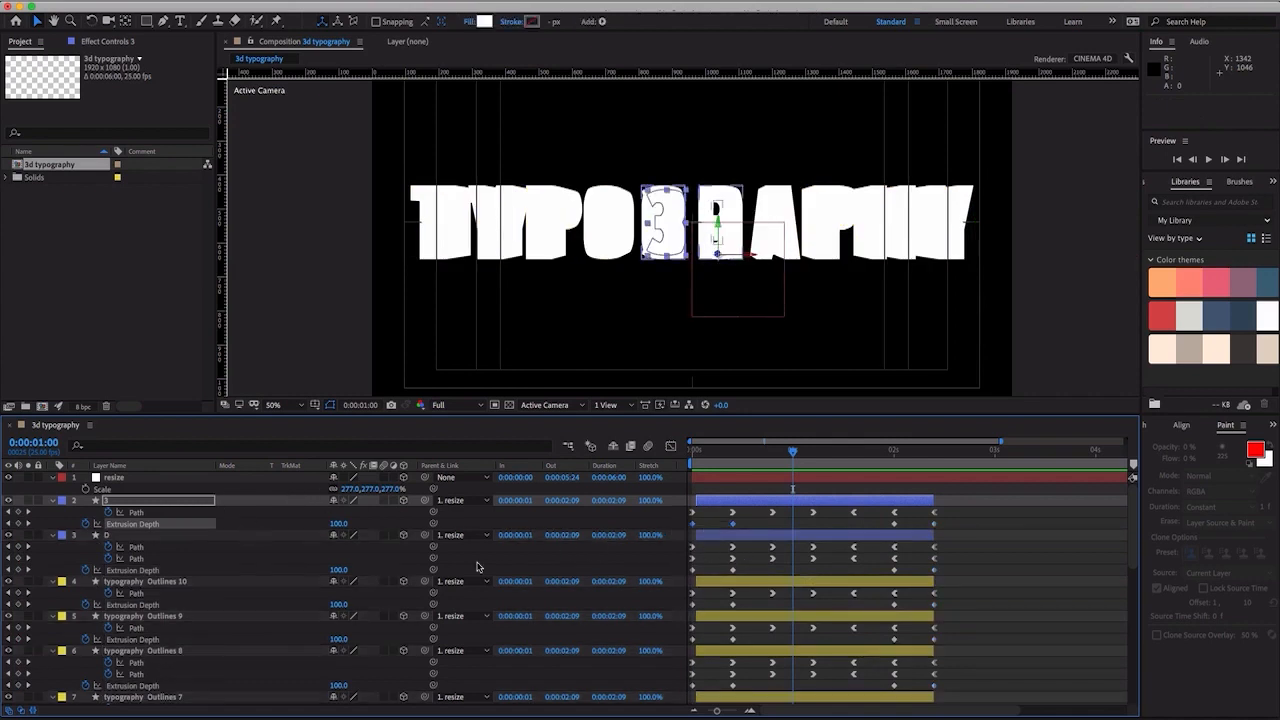
pyautogui.scroll(-2, 790, 585)
pyautogui.scroll(-8, 790, 585)
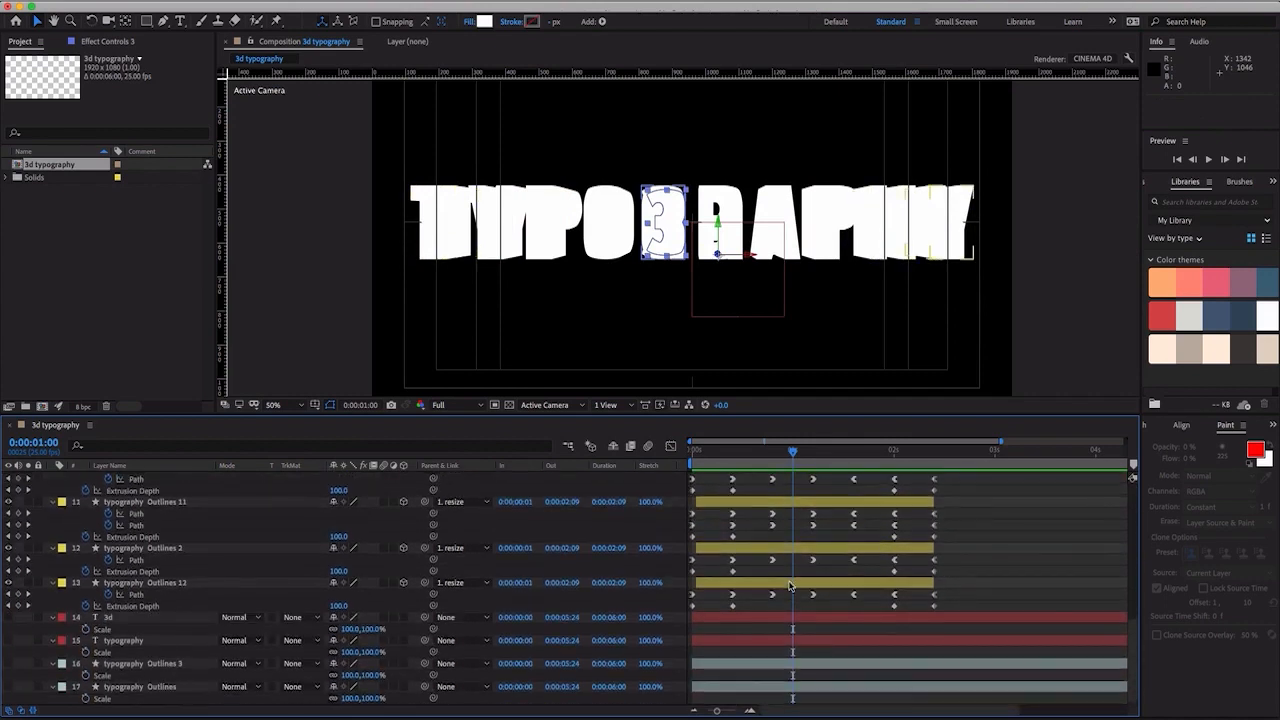
pyautogui.moveTo(756, 604); pyautogui.dragTo(684, 578)
pyautogui.moveTo(753, 535); pyautogui.dragTo(686, 541)
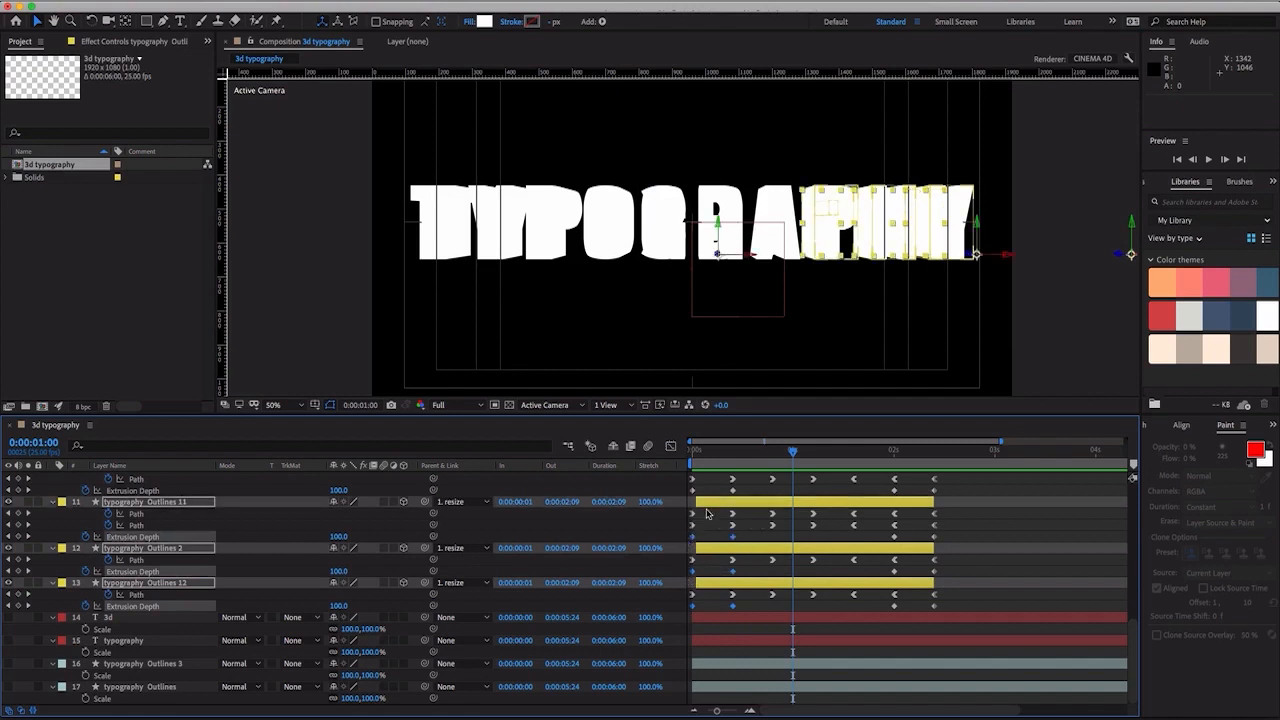
pyautogui.moveTo(747, 489); pyautogui.dragTo(686, 495)
pyautogui.scroll(4, 706, 509)
pyautogui.moveTo(750, 539); pyautogui.dragTo(687, 543)
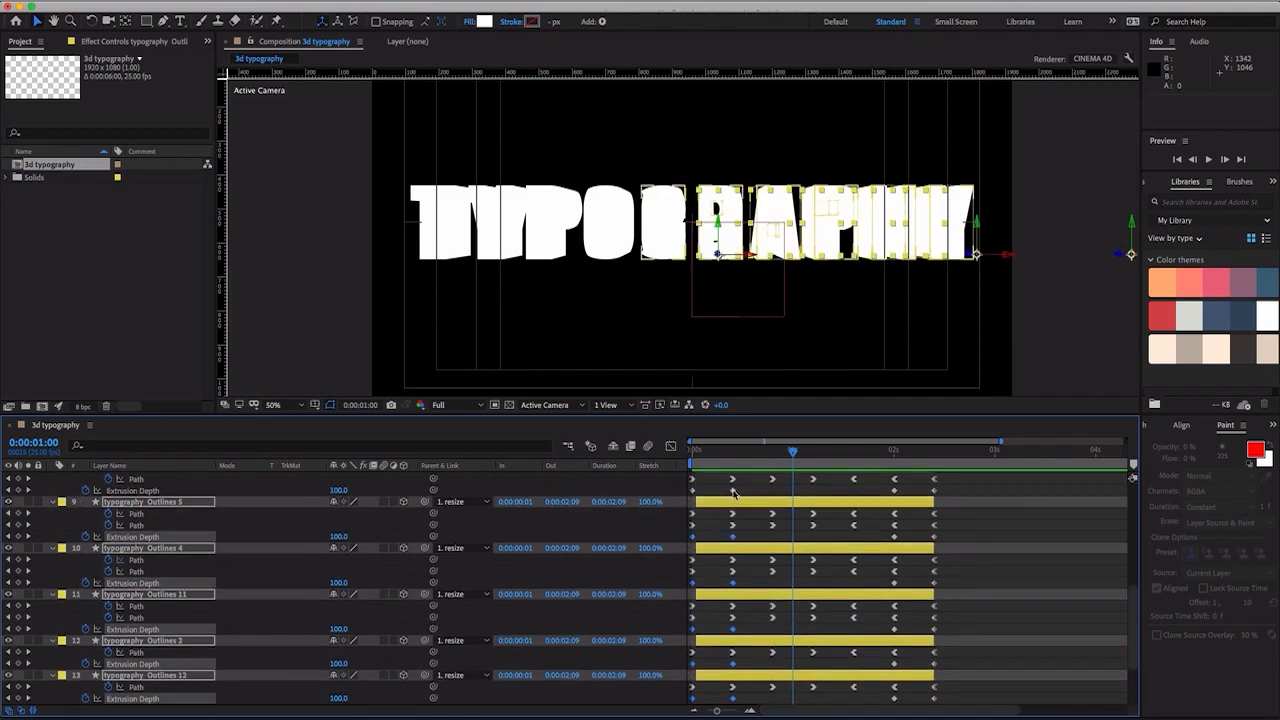
pyautogui.moveTo(751, 488); pyautogui.dragTo(687, 497)
pyautogui.scroll(4, 706, 509)
pyautogui.moveTo(741, 535); pyautogui.dragTo(686, 541)
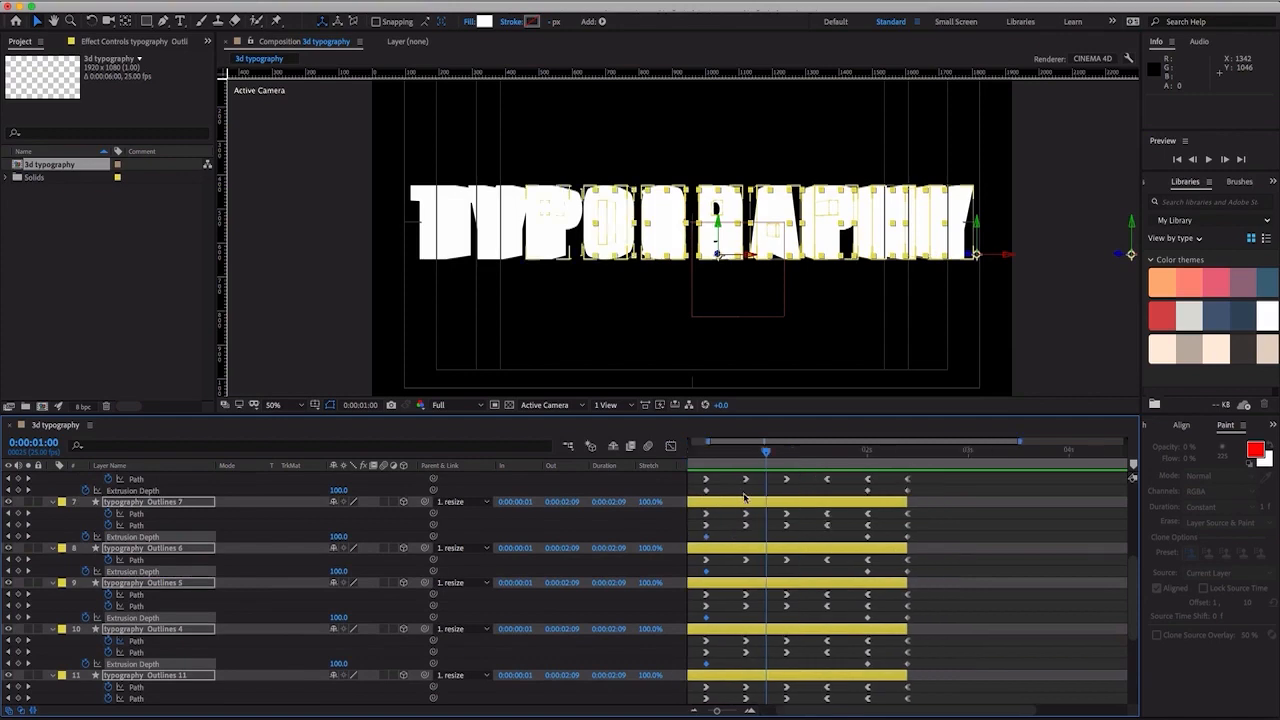
pyautogui.moveTo(760, 489); pyautogui.dragTo(688, 498)
pyautogui.scroll(4, 738, 600)
pyautogui.moveTo(748, 636); pyautogui.dragTo(686, 642)
pyautogui.moveTo(751, 603); pyautogui.dragTo(687, 607)
pyautogui.moveTo(749, 569); pyautogui.dragTo(687, 574)
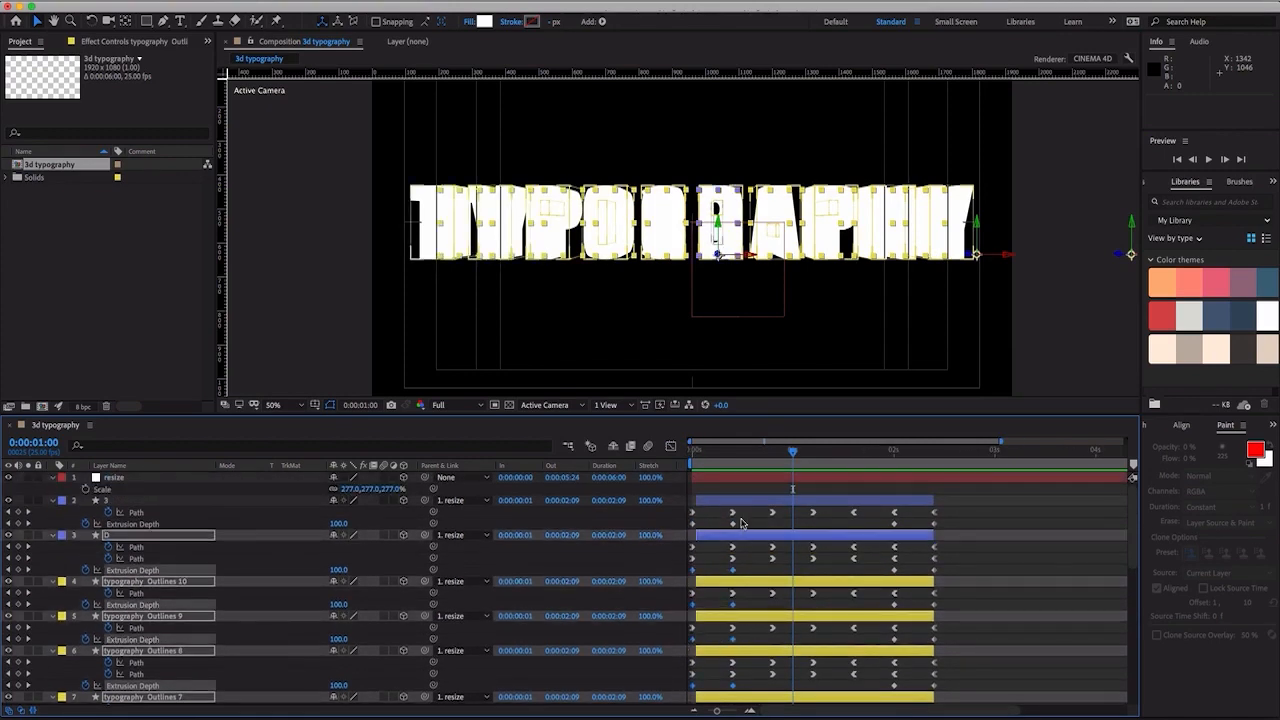
pyautogui.moveTo(741, 527); pyautogui.dragTo(686, 531)
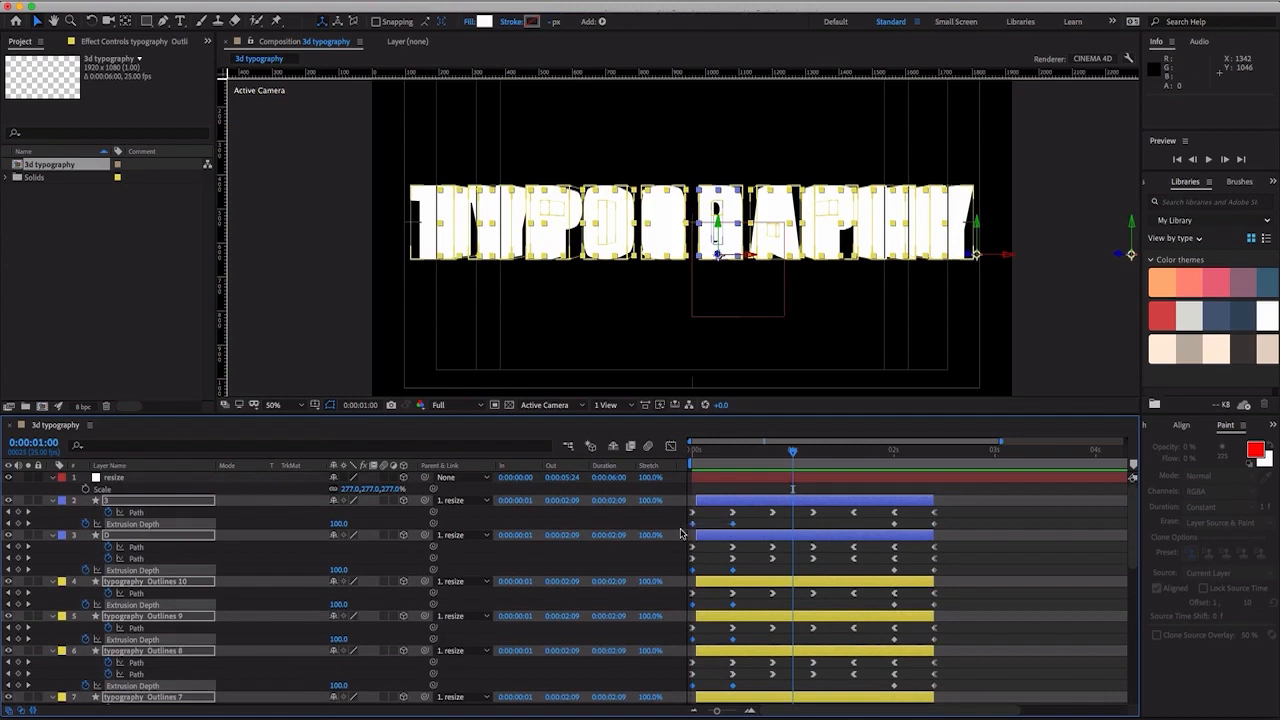
pyautogui.rightClick(734, 529)
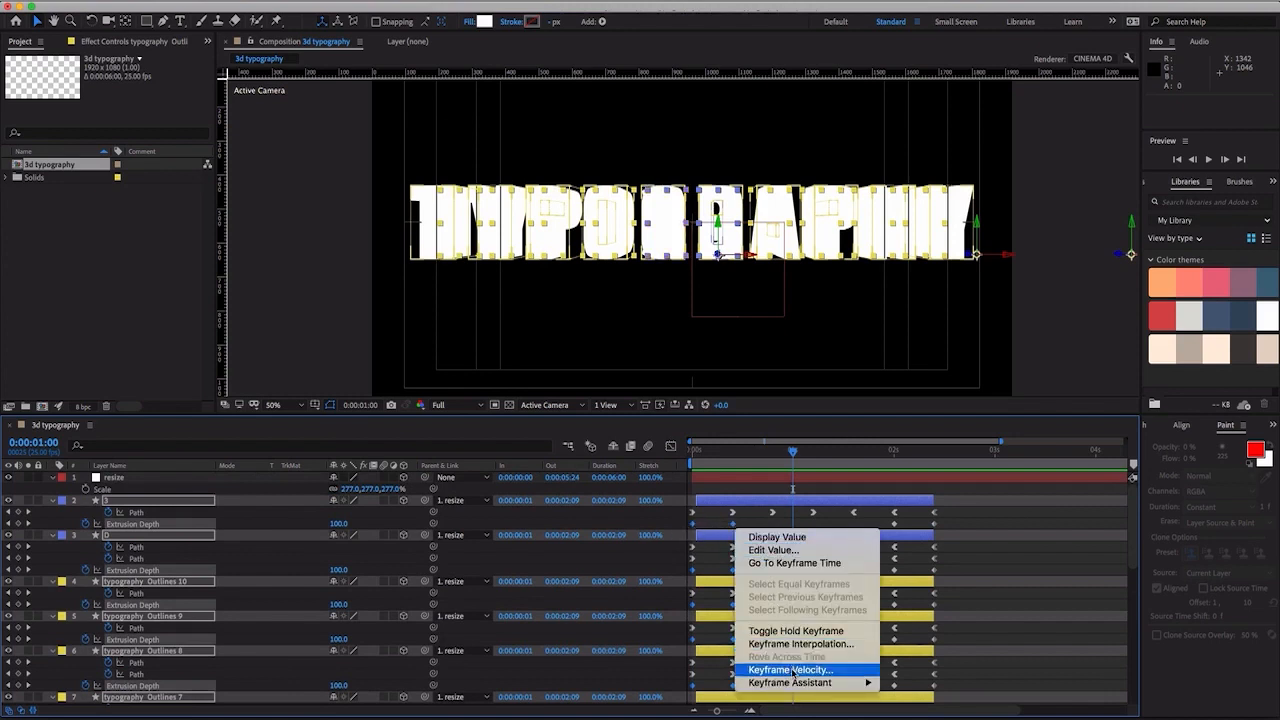
pyautogui.moveTo(797, 683)
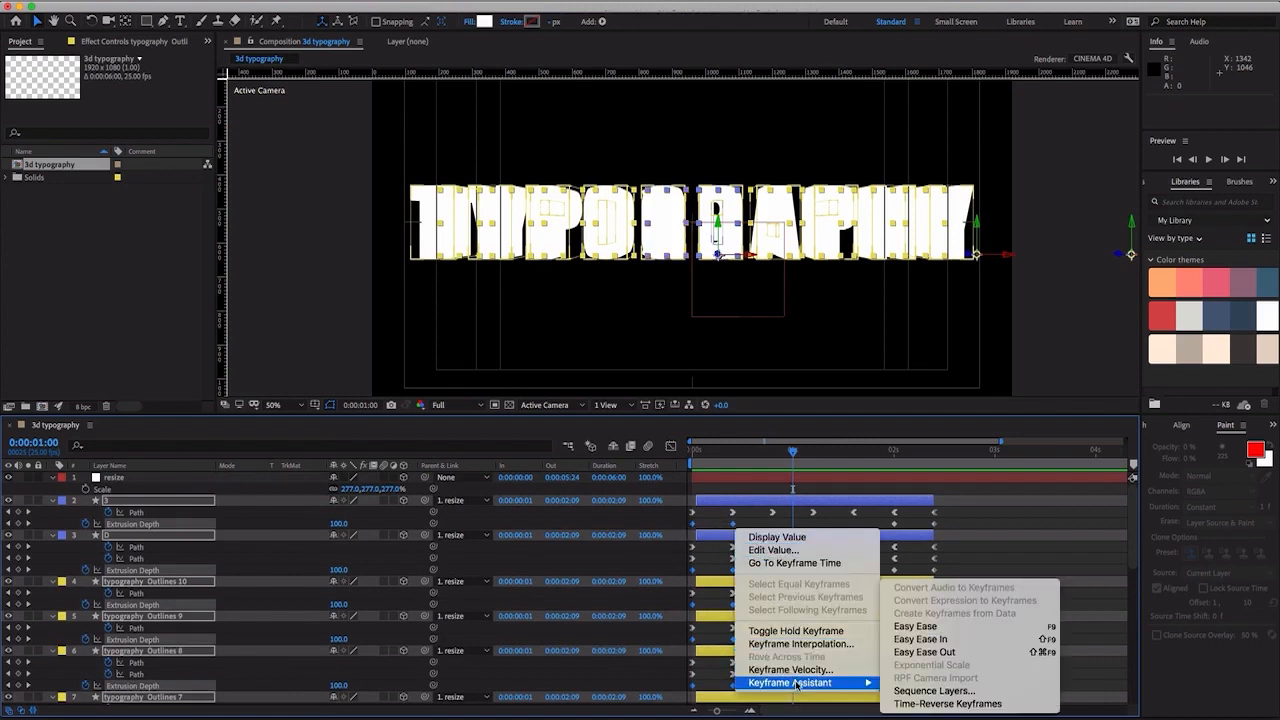
pyautogui.click(969, 641)
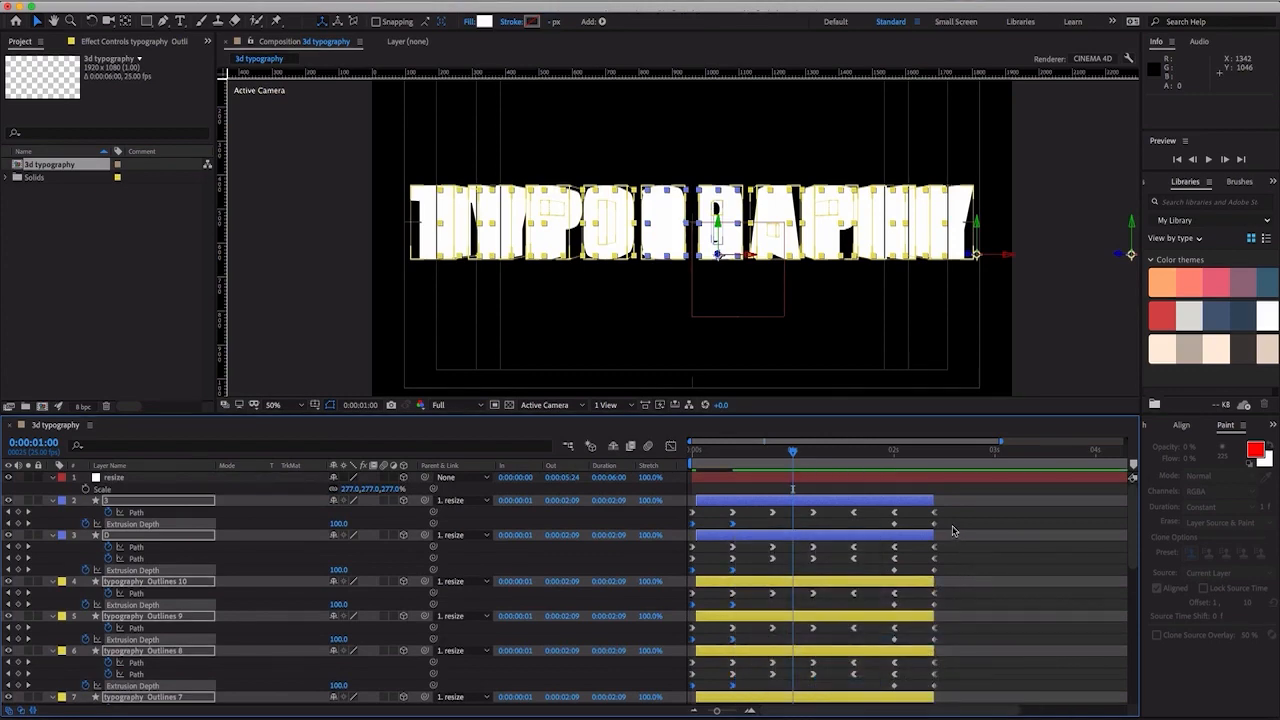
# - Apply Easy Ease Out to the last two Extrusion Depth keyframes of all twelve letter layers
pyautogui.click(953, 530)
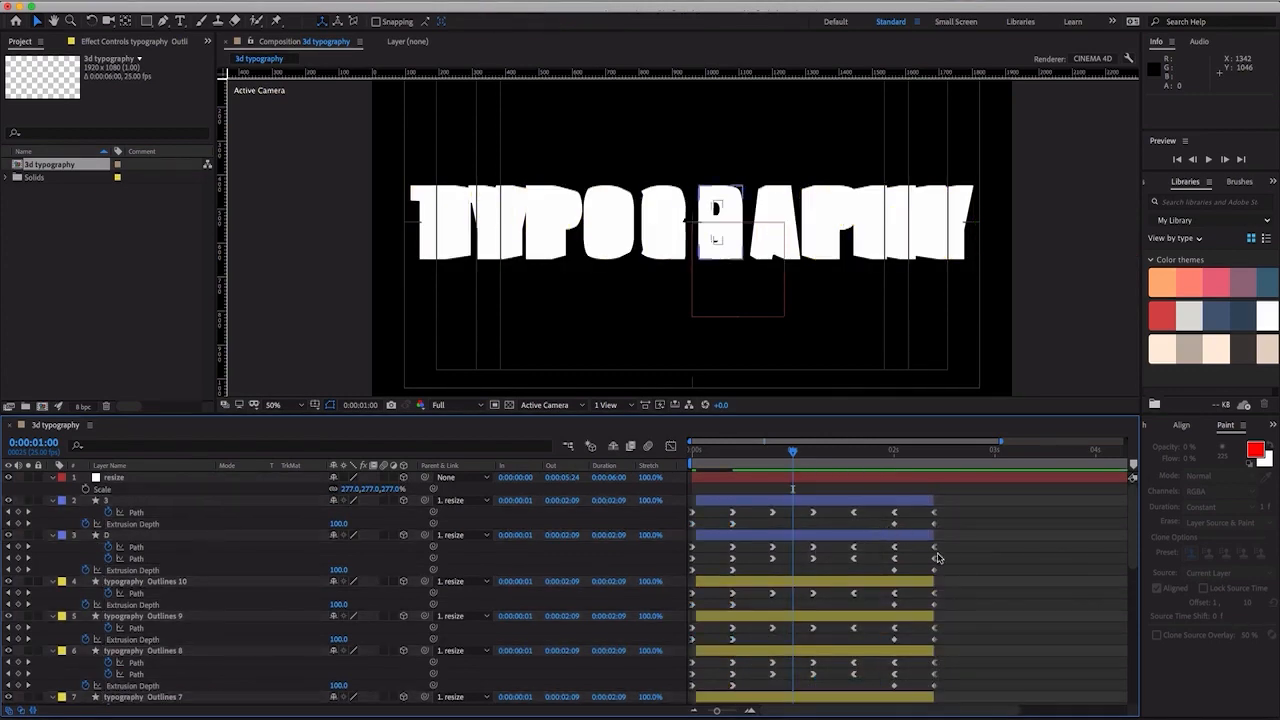
pyautogui.moveTo(957, 521); pyautogui.dragTo(879, 526)
pyautogui.moveTo(946, 569); pyautogui.dragTo(881, 573)
pyautogui.moveTo(960, 603); pyautogui.dragTo(873, 607)
pyautogui.moveTo(949, 637); pyautogui.dragTo(890, 641)
pyautogui.scroll(-2, 953, 643)
pyautogui.moveTo(957, 683); pyautogui.dragTo(889, 686)
pyautogui.scroll(-6, 926, 644)
pyautogui.moveTo(948, 603); pyautogui.dragTo(889, 610)
pyautogui.moveTo(948, 567); pyautogui.dragTo(890, 565)
pyautogui.scroll(2, 948, 580)
pyautogui.scroll(2, 890, 552)
pyautogui.moveTo(948, 519); pyautogui.dragTo(892, 516)
pyautogui.rightClick(894, 517)
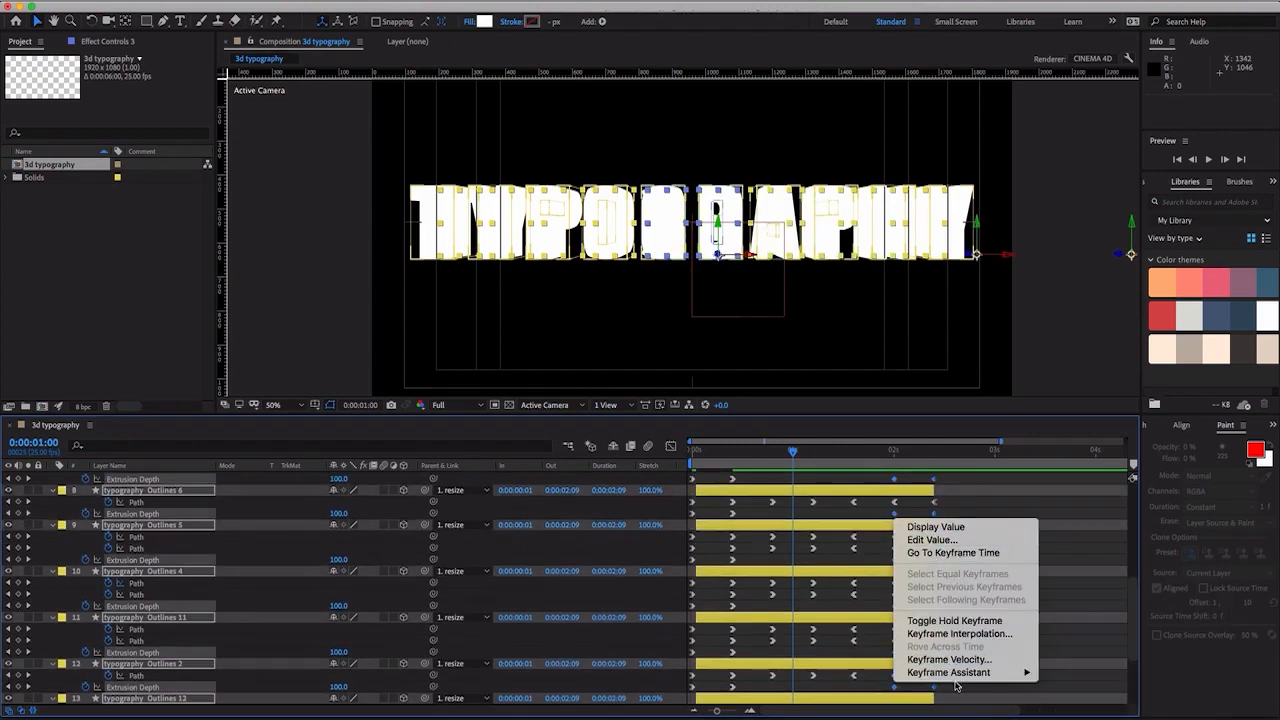
pyautogui.moveTo(965, 680)
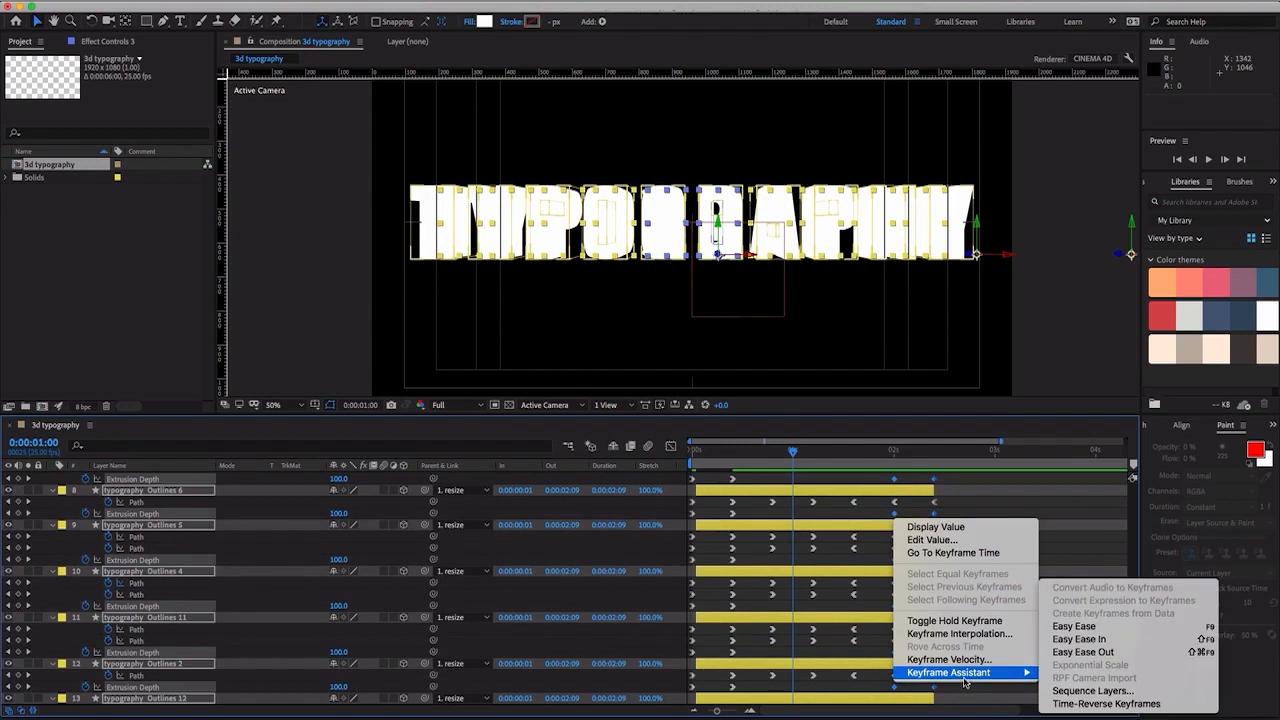
pyautogui.click(1115, 652)
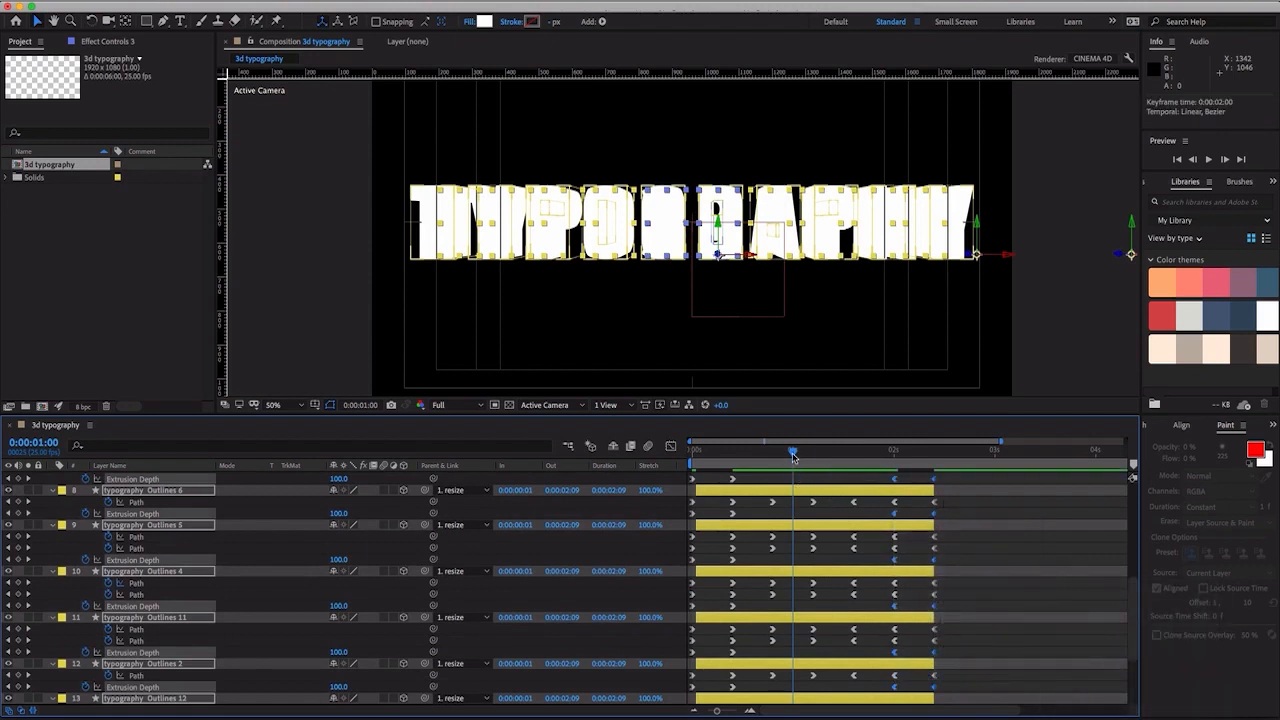
# - Preview the eased end of the extrusion around 0:00:02:00, then return the playhead to 0:00:00:00
pyautogui.moveTo(793, 453); pyautogui.dragTo(892, 472)
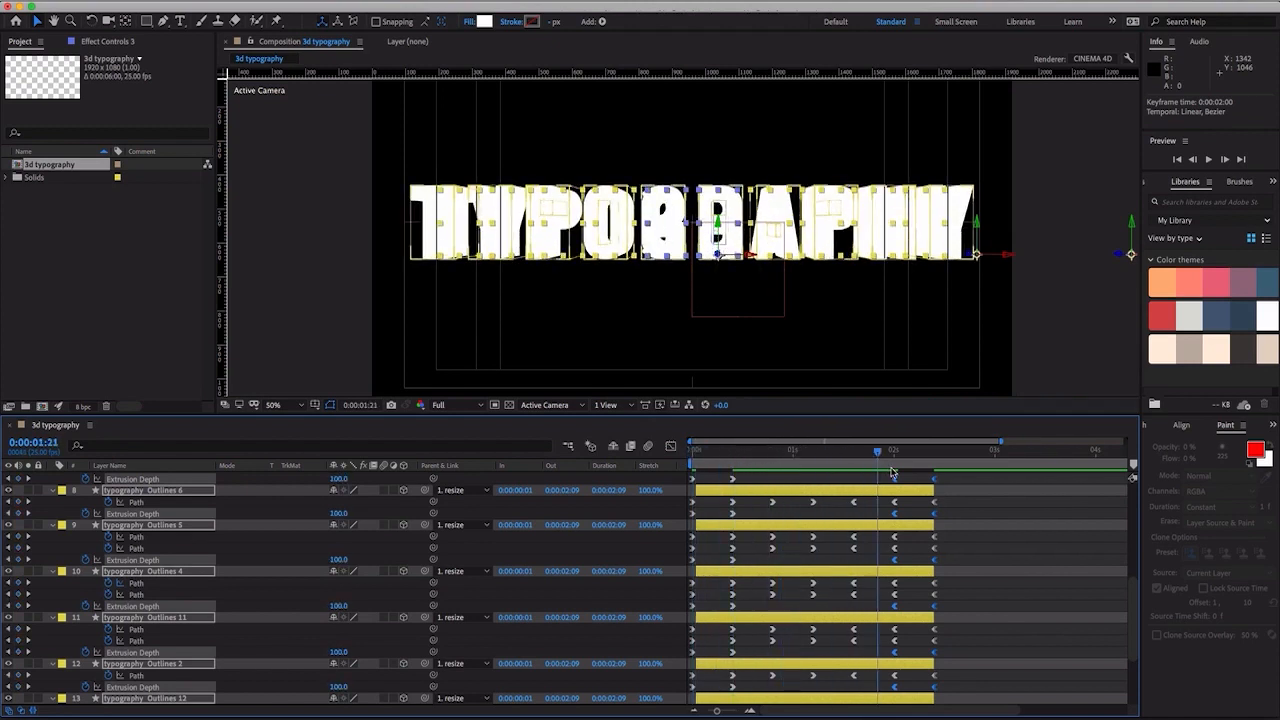
pyautogui.press('space')
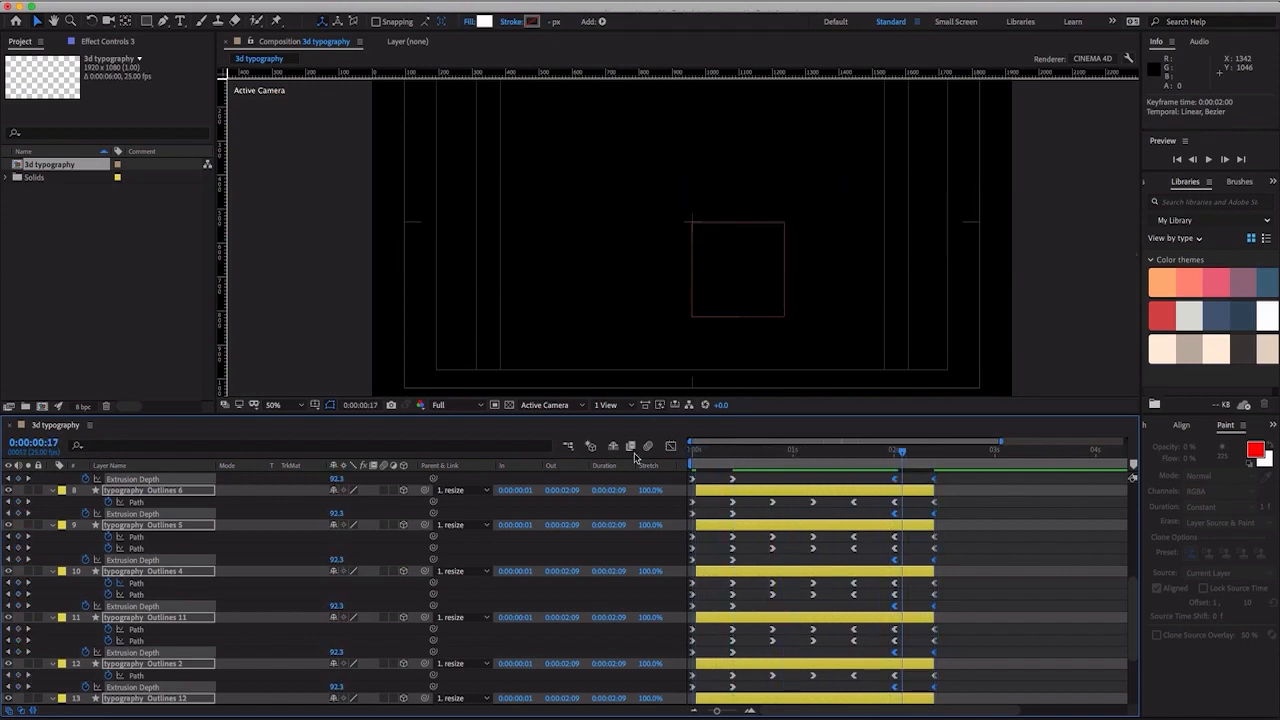
pyautogui.press('Home')
# - Collapse the revealed properties of all twelve letter layers and clear the selection
pyautogui.scroll(5, 604, 665)
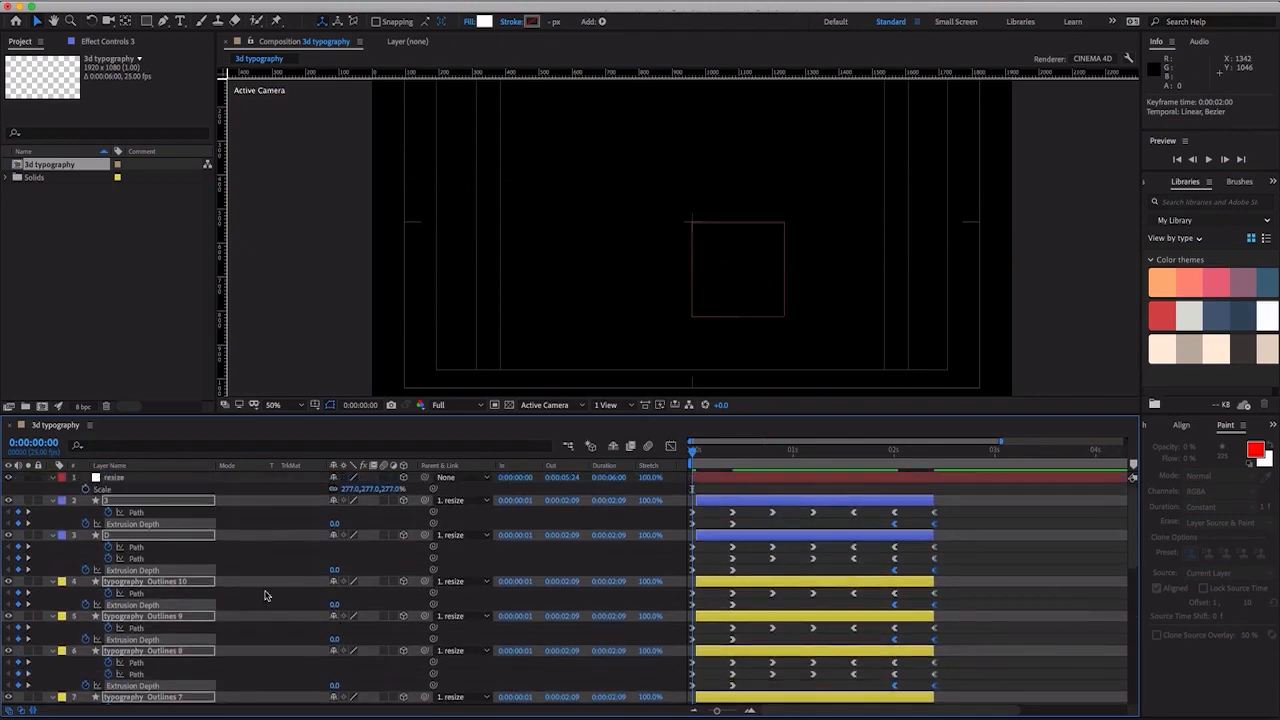
pyautogui.click(51, 581)
pyautogui.click(1037, 565)
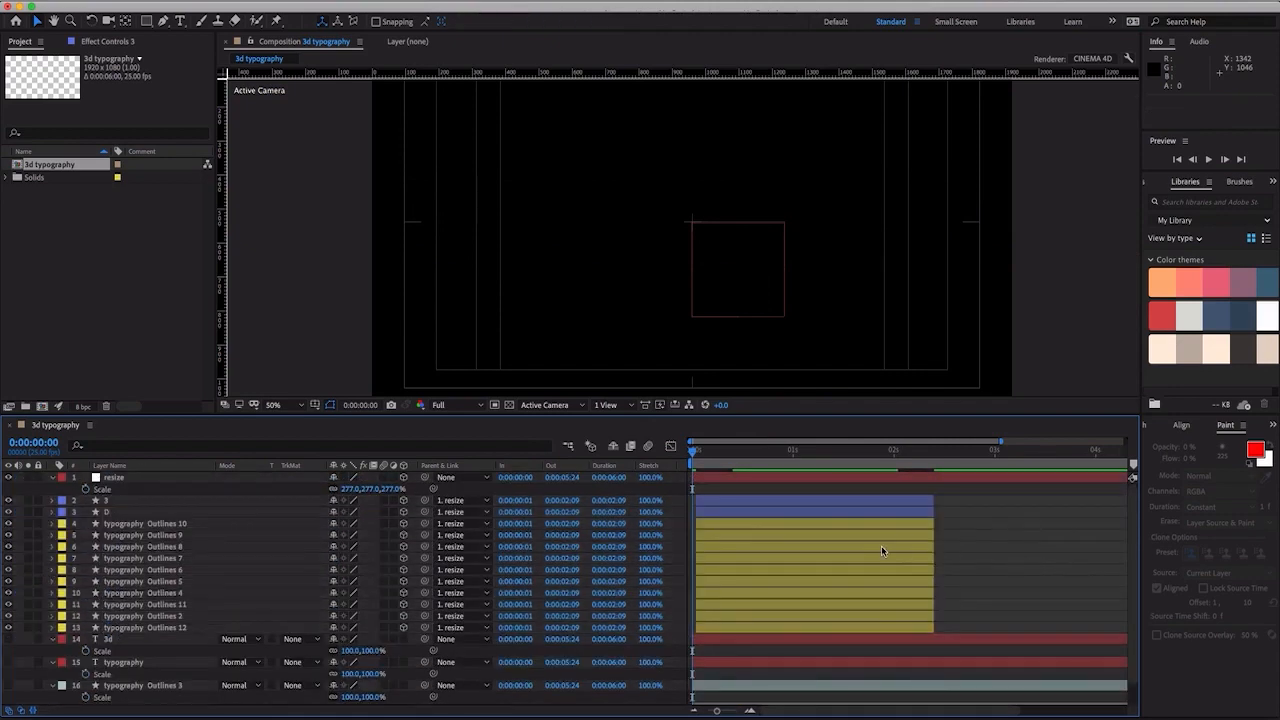
# - Shift the ten typography Outlines layers, without 3 and D, to start at 0:00:02:04, and preview the transition
pyautogui.click(872, 525)
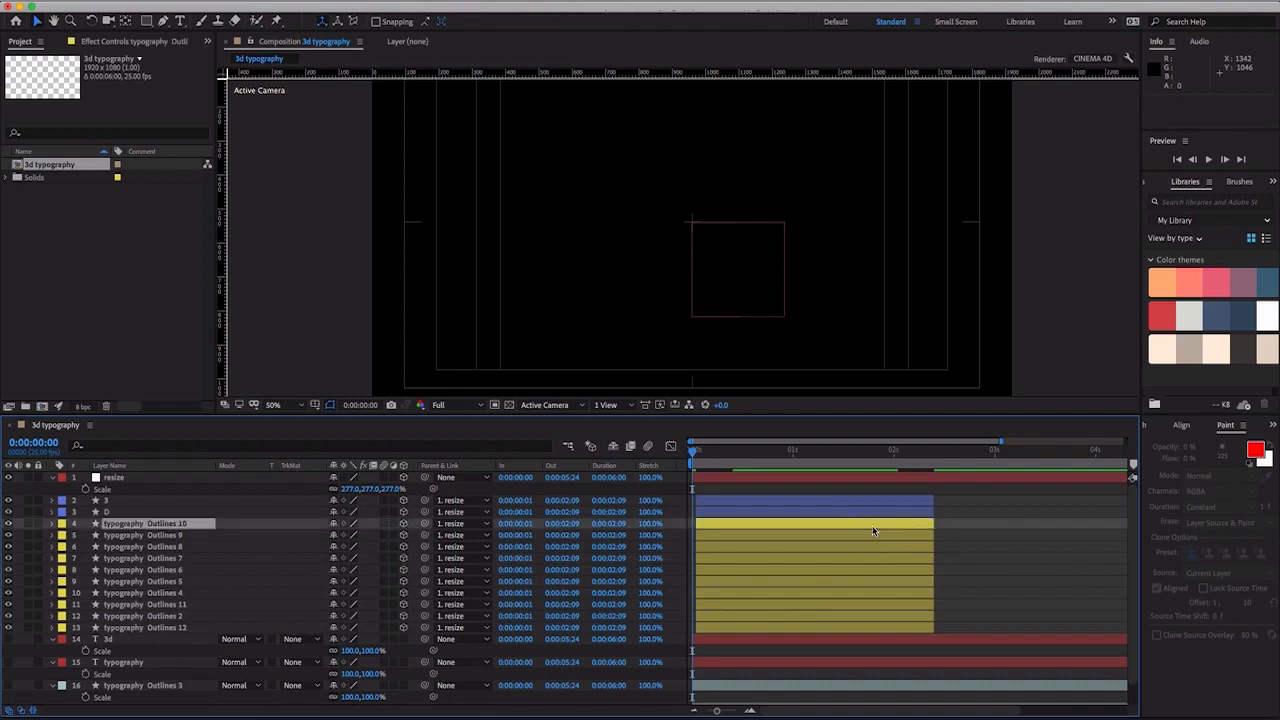
pyautogui.keyDown('shift'); pyautogui.click(863, 628); pyautogui.keyUp('shift')
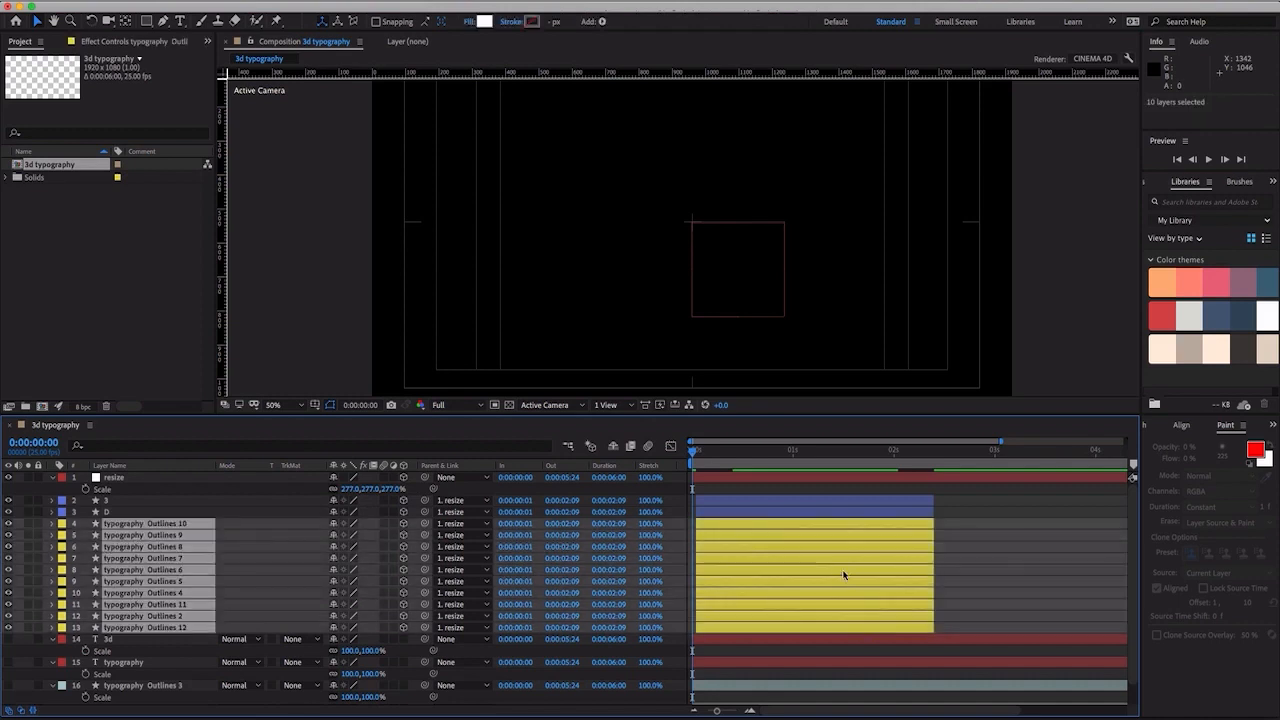
pyautogui.moveTo(817, 523); pyautogui.dragTo(957, 522)
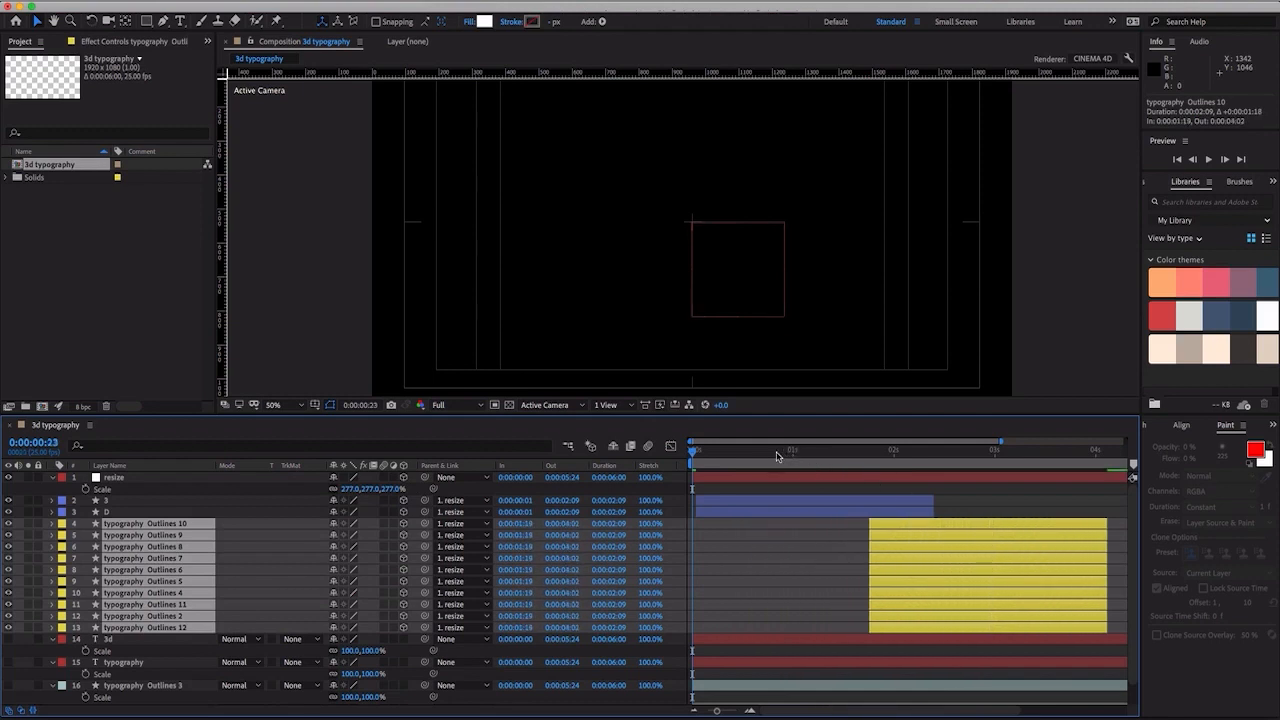
pyautogui.moveTo(777, 456); pyautogui.dragTo(910, 478)
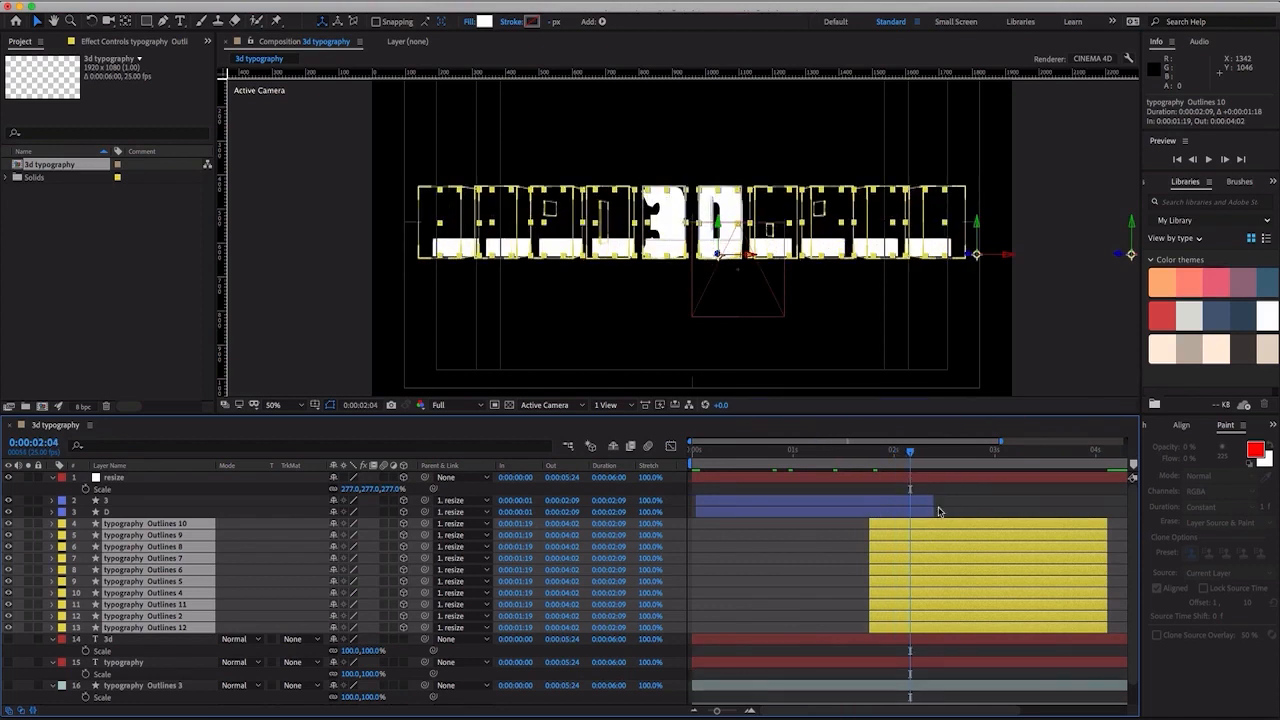
pyautogui.moveTo(941, 525); pyautogui.dragTo(981, 522)
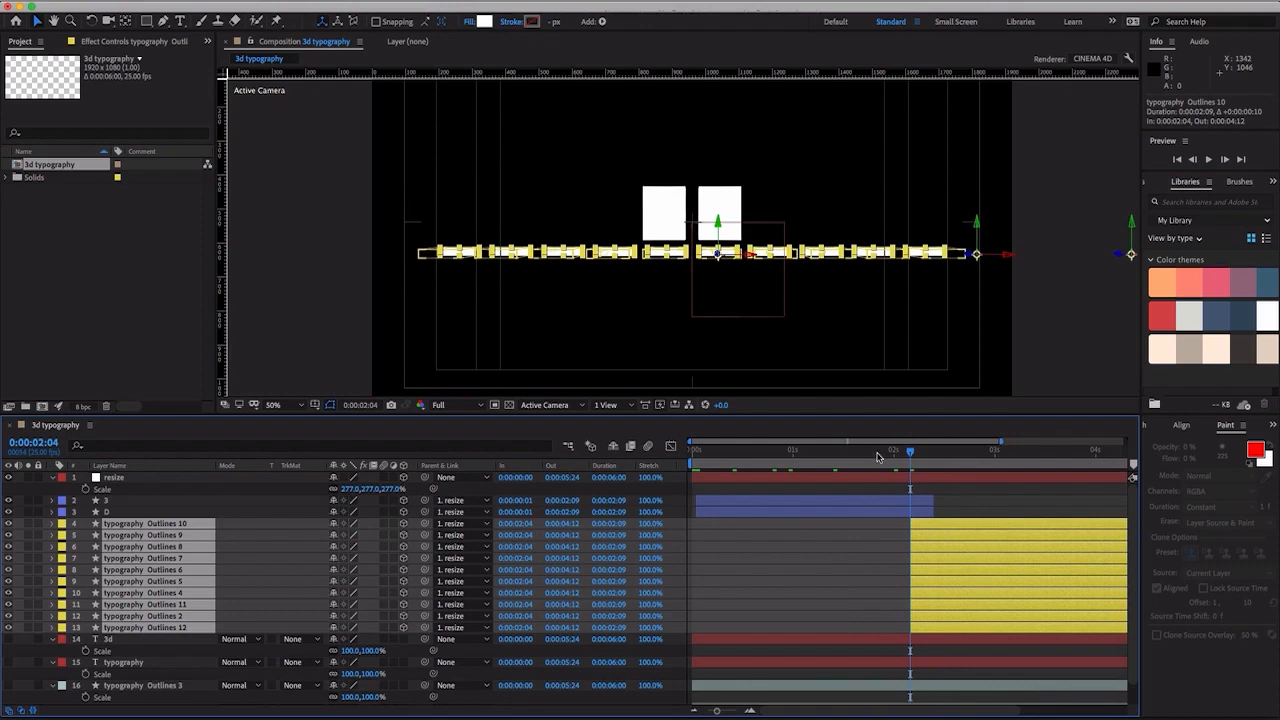
pyautogui.press('space')
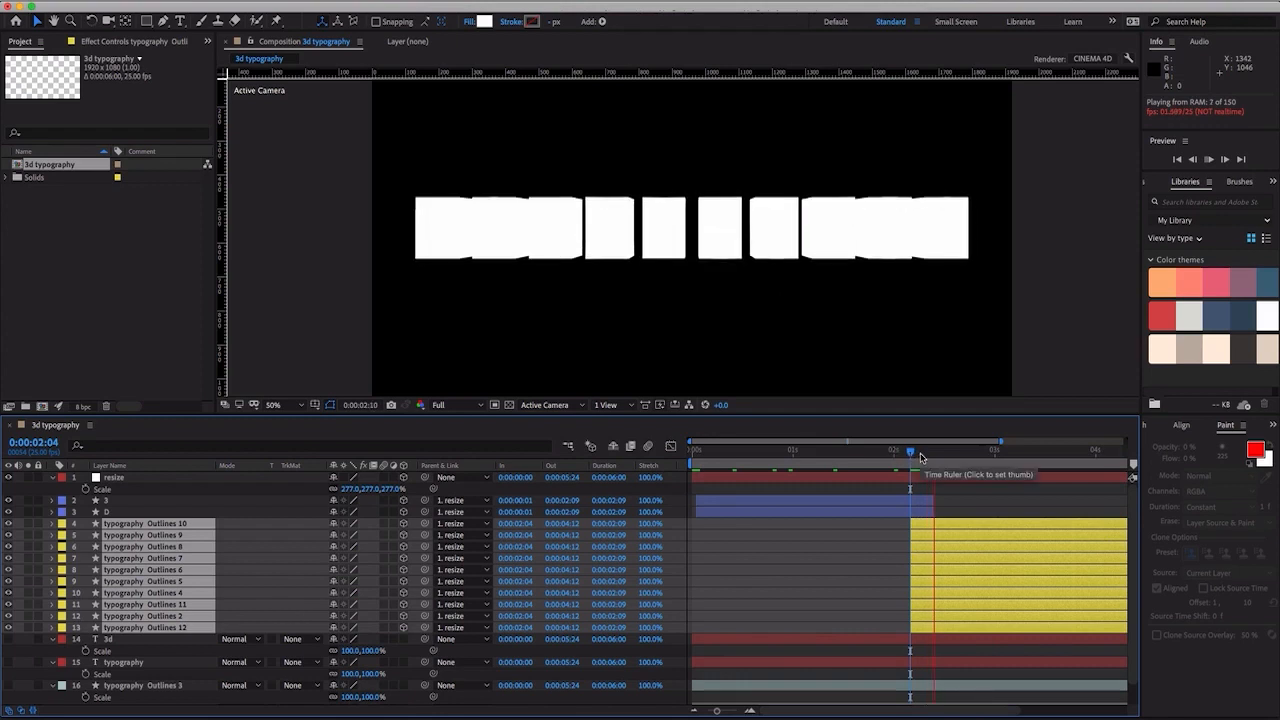
pyautogui.press('space')
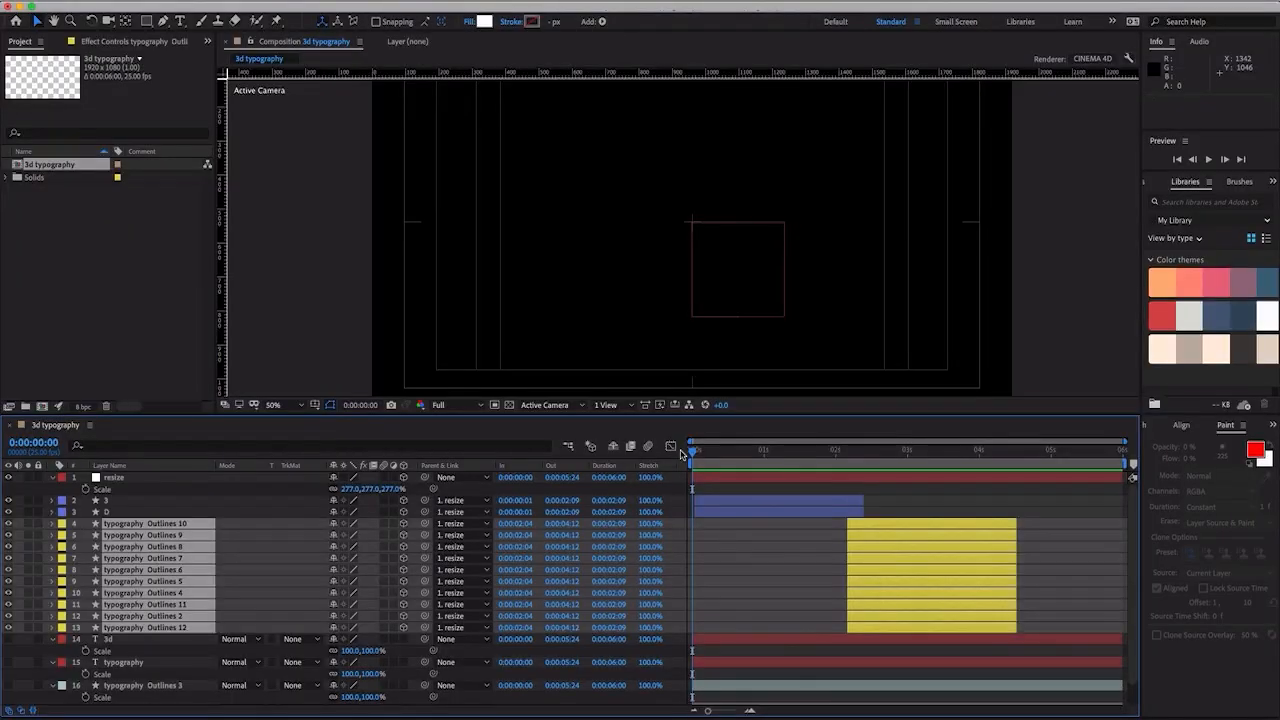
# - Play back the full 3D-to-typography animation, then return the playhead to 0:00:00:00
pyautogui.press('space')
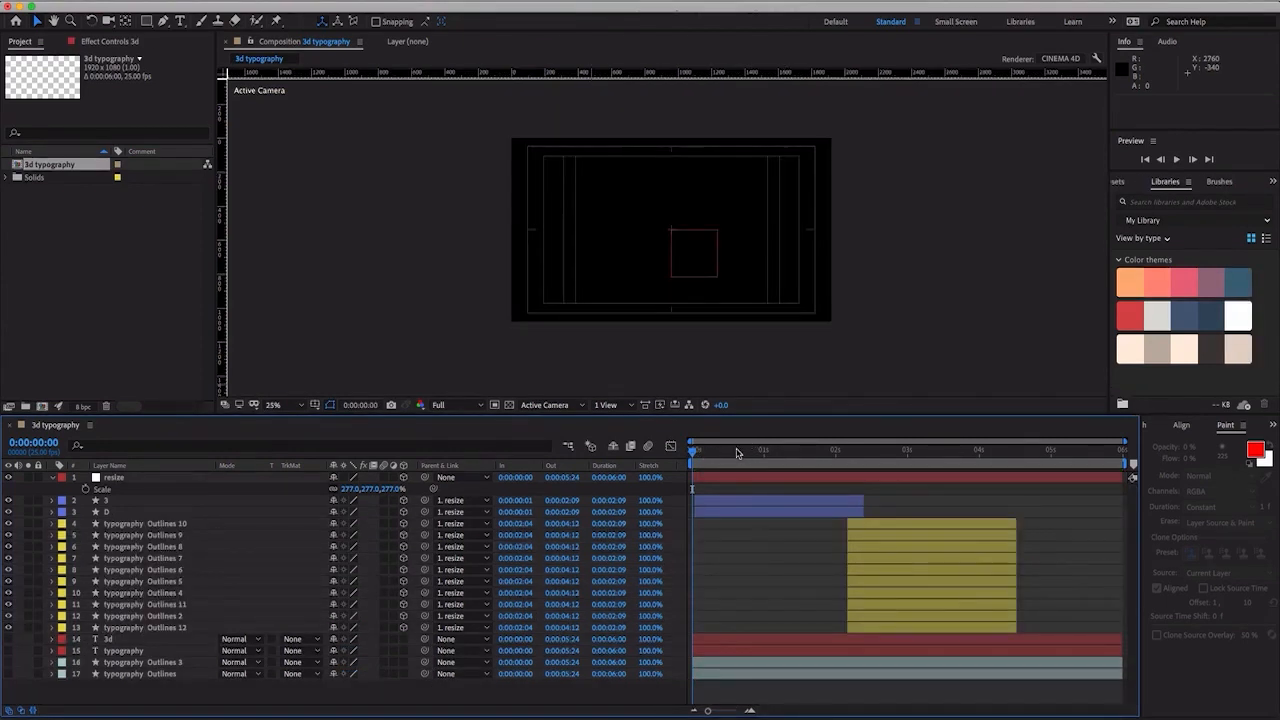
pyautogui.moveTo(737, 453); pyautogui.dragTo(692, 456)
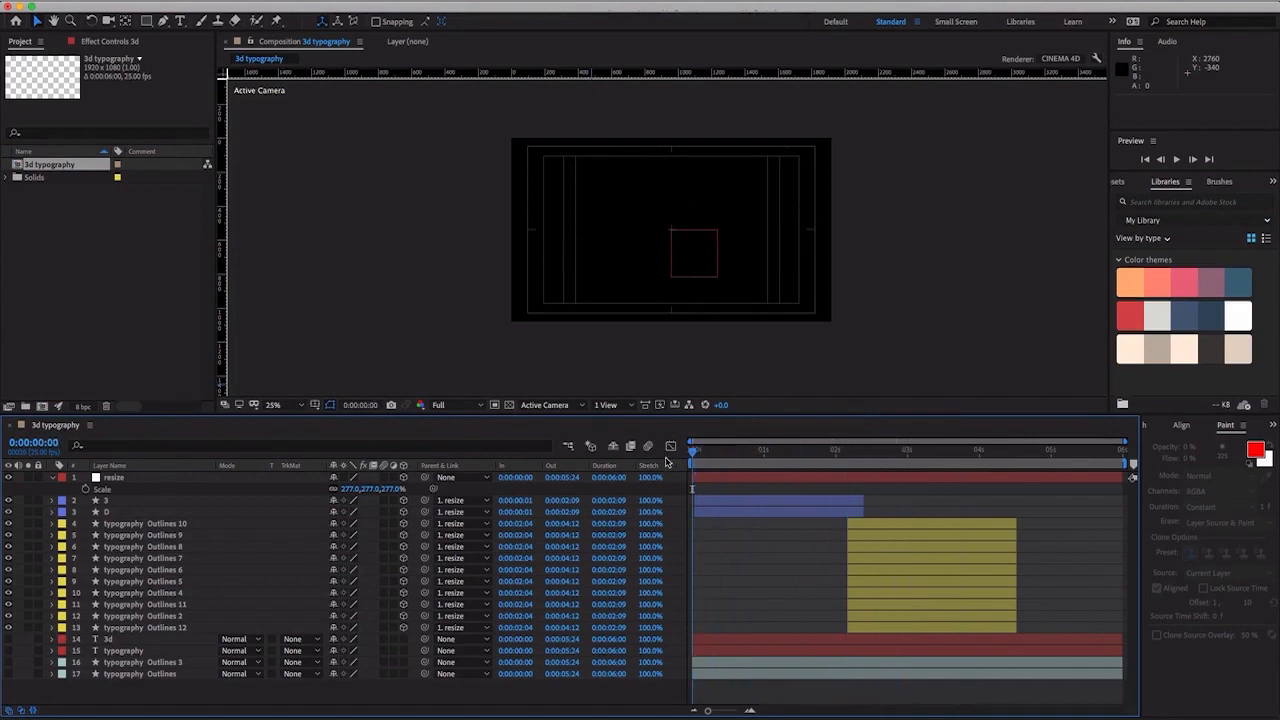
# - Add a white Parallel light at 100% intensity that casts shadows with a shadow darkness of 50%
pyautogui.rightClick(321, 690)
pyautogui.moveTo(464, 571)
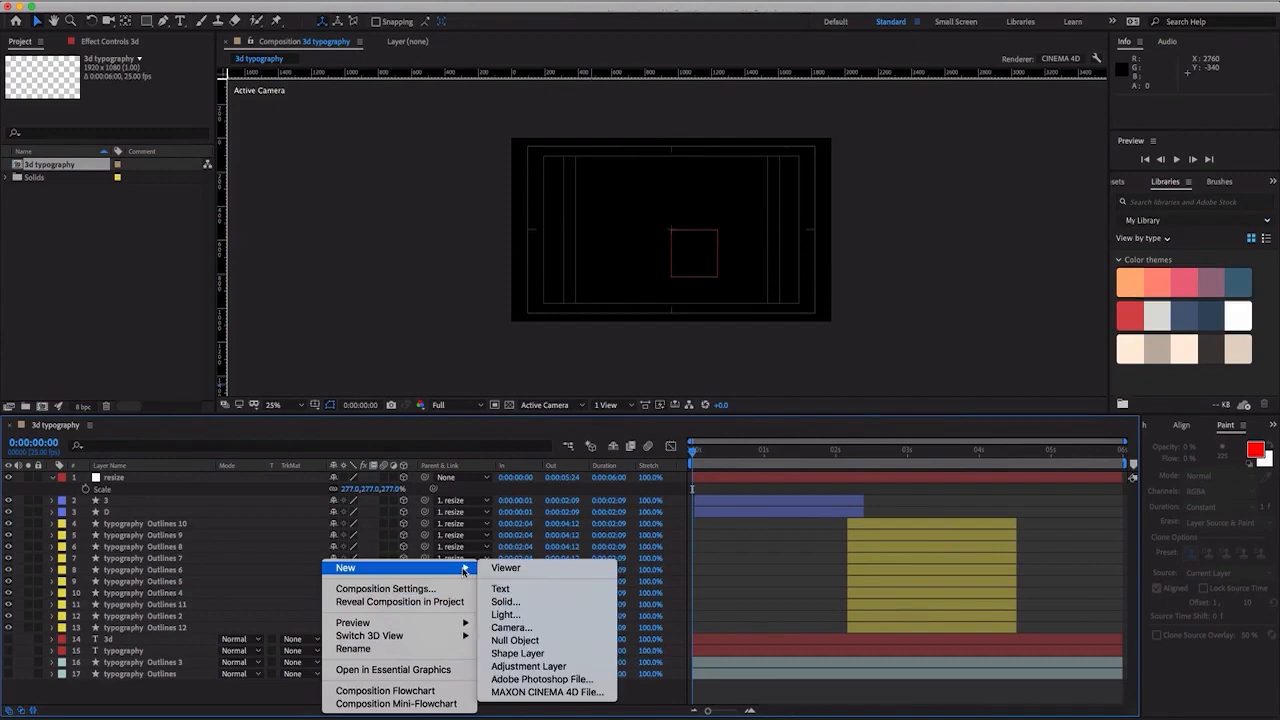
pyautogui.click(541, 616)
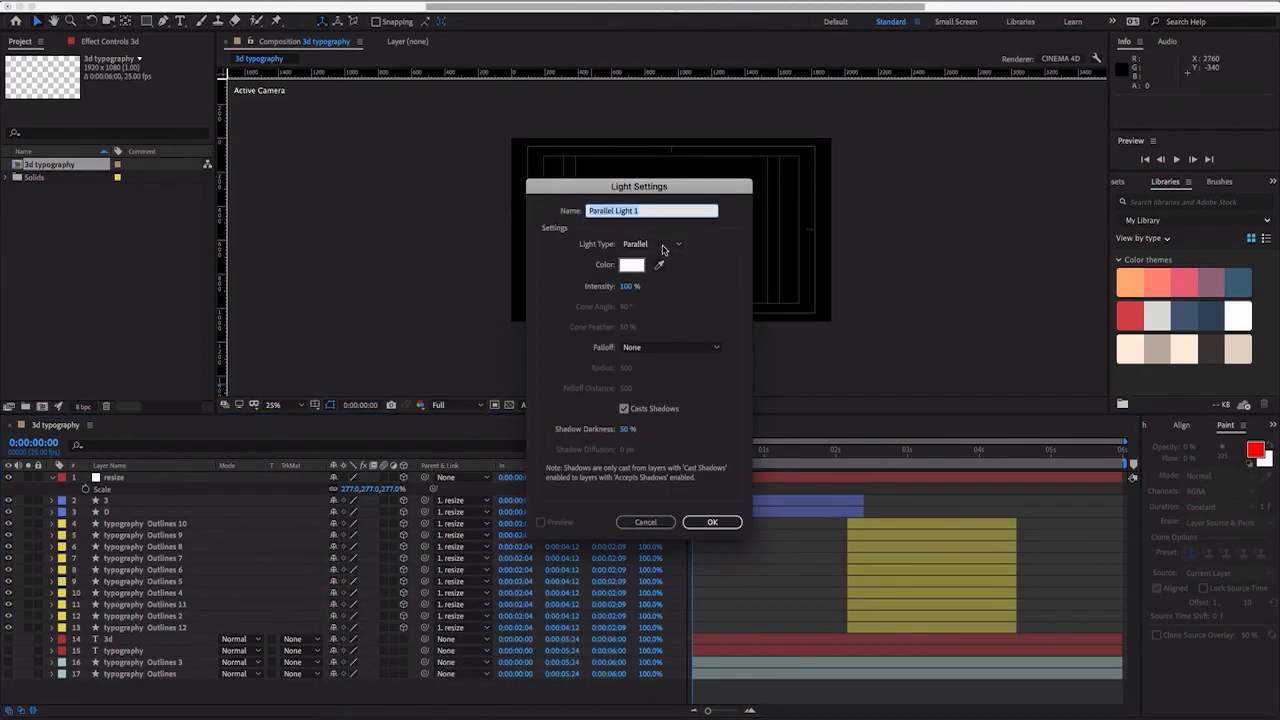
pyautogui.click(665, 243)
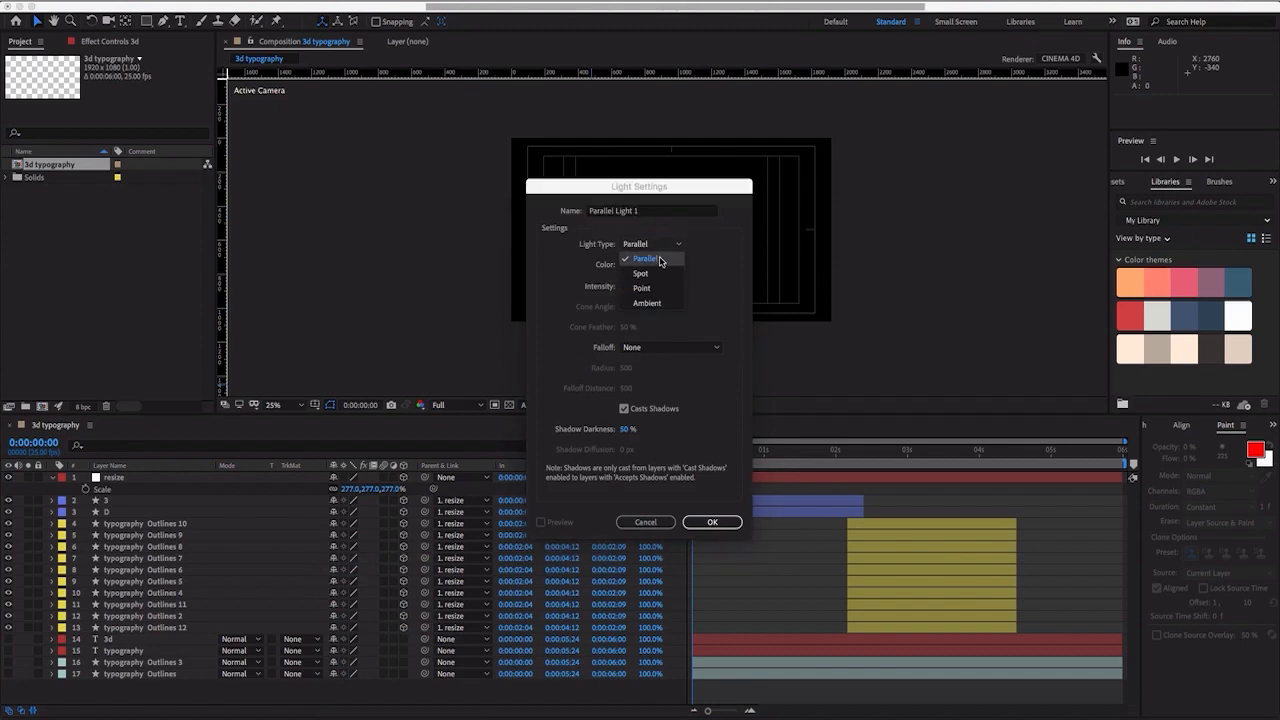
pyautogui.click(660, 260)
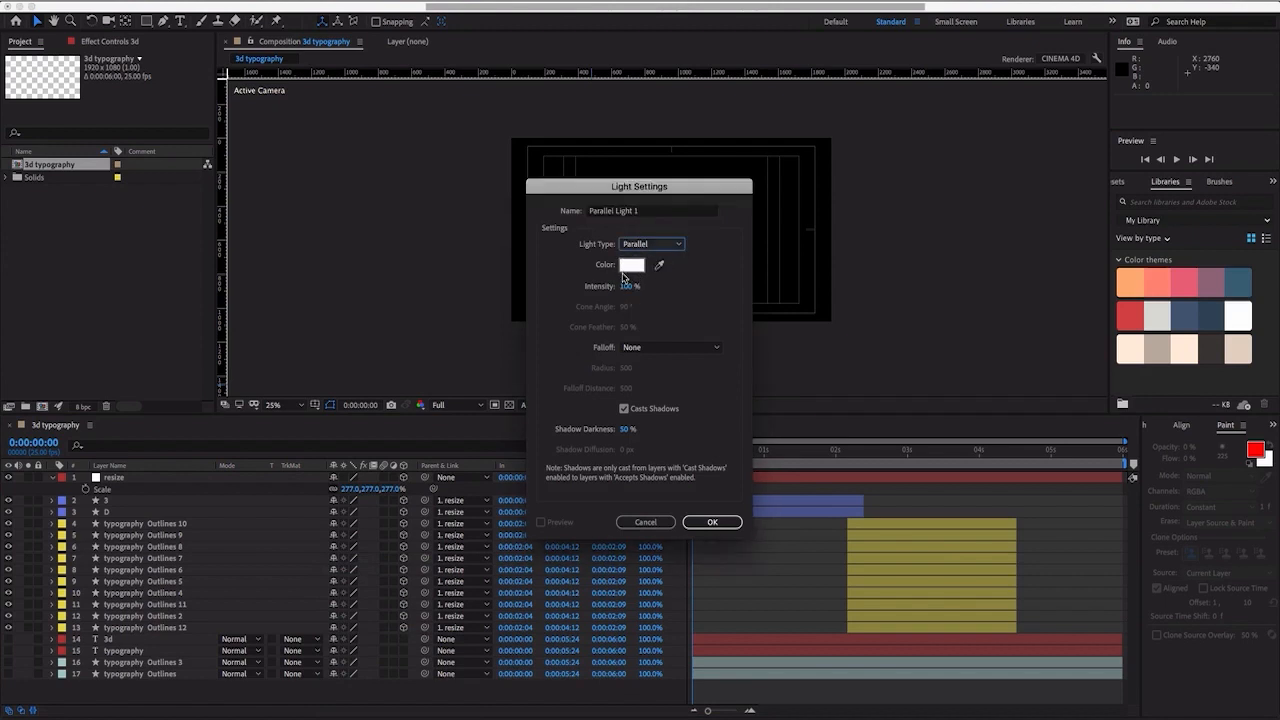
pyautogui.click(628, 430)
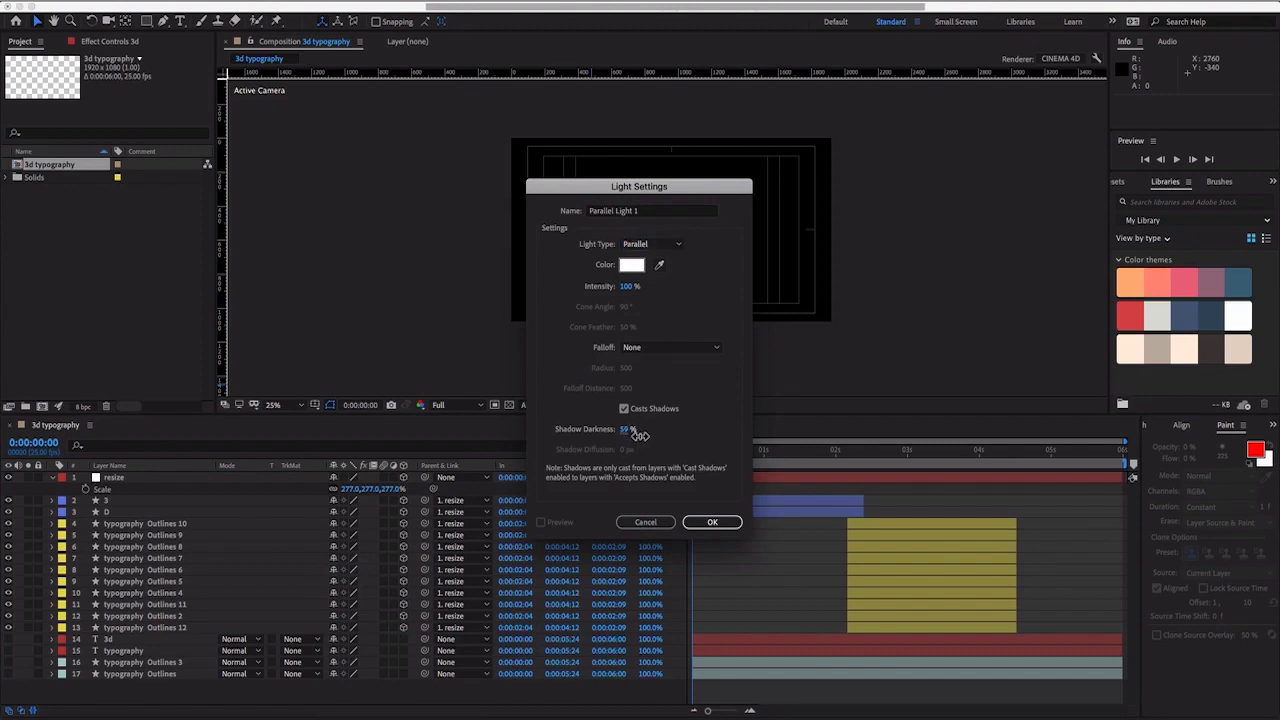
pyautogui.moveTo(636, 436); pyautogui.dragTo(629, 437)
pyautogui.click(628, 432)
pyautogui.write('50')
pyautogui.press('Return')
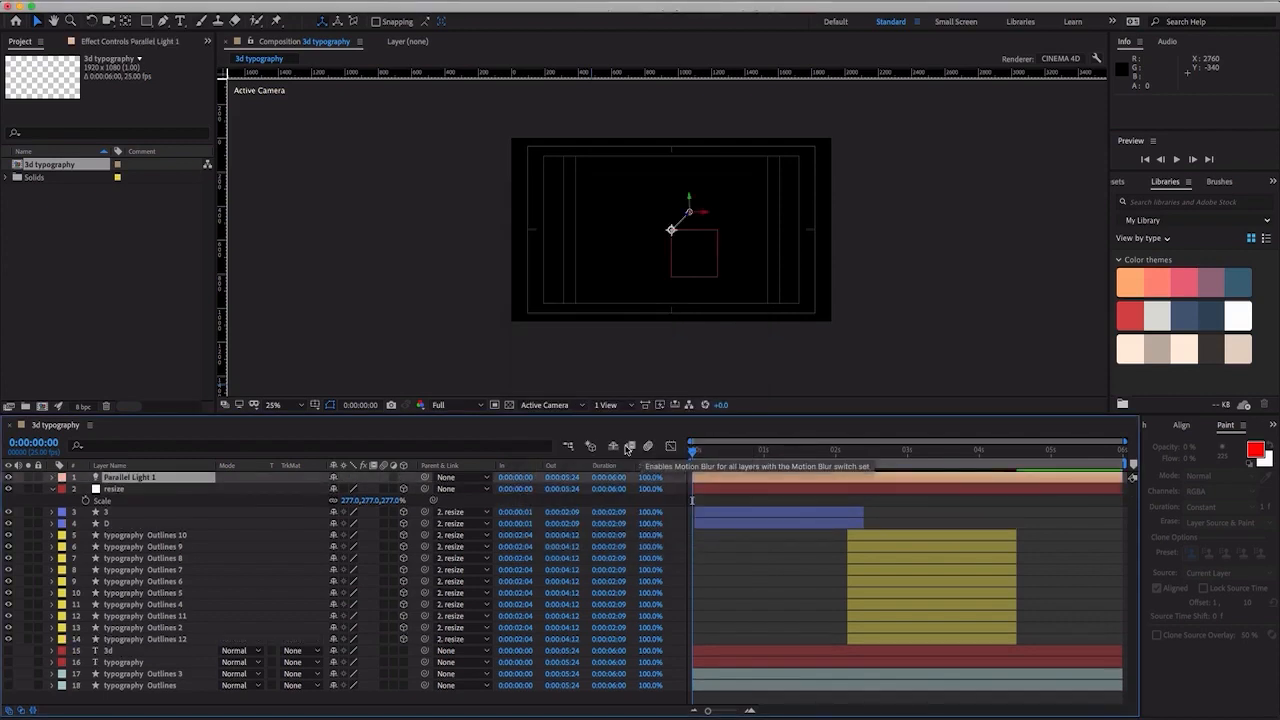
# - At 0:00:00:14, add a 1920 x 1080 dark gray solid as a background beneath the typography Outlines letter layers and make it 3D
pyautogui.click(732, 450)
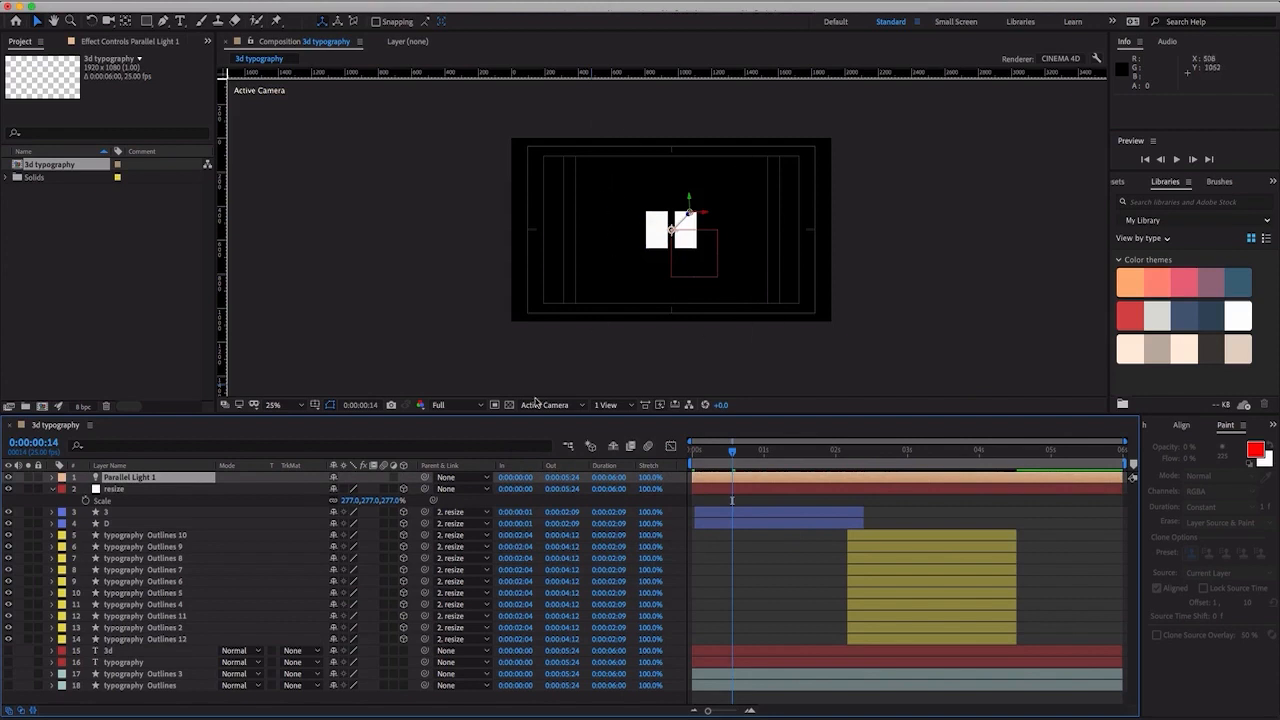
pyautogui.rightClick(193, 704)
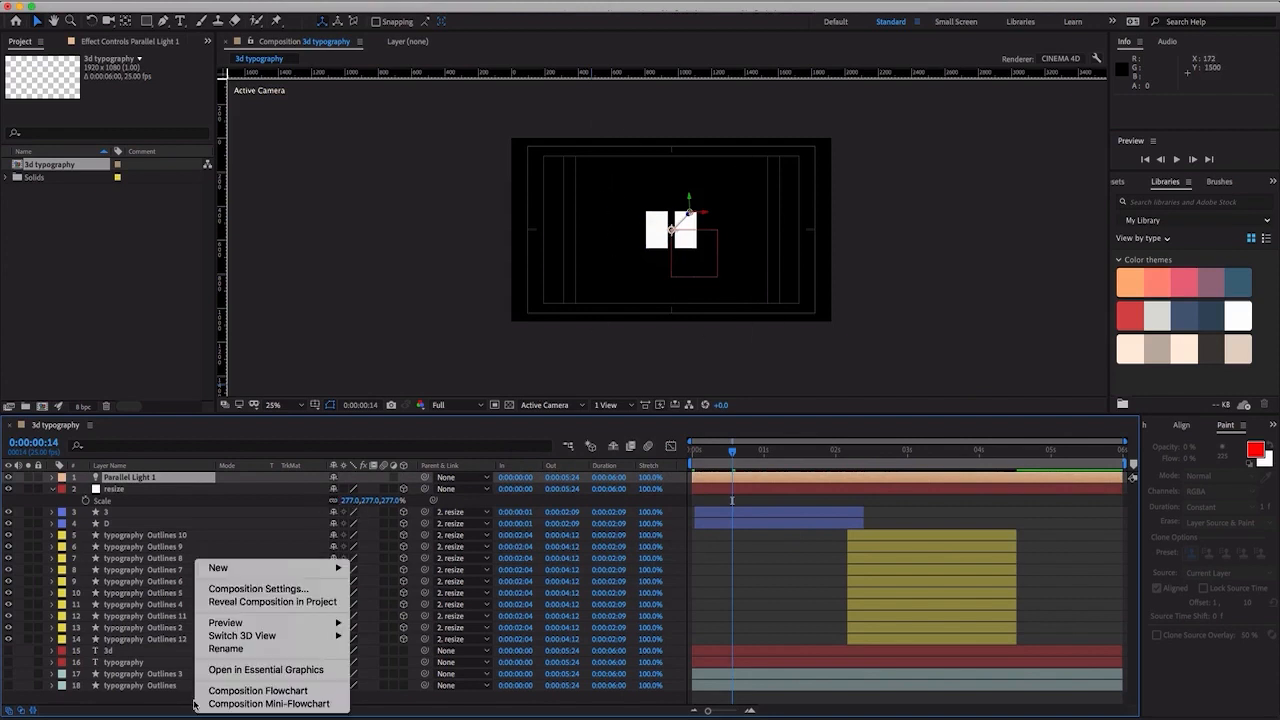
pyautogui.moveTo(296, 567)
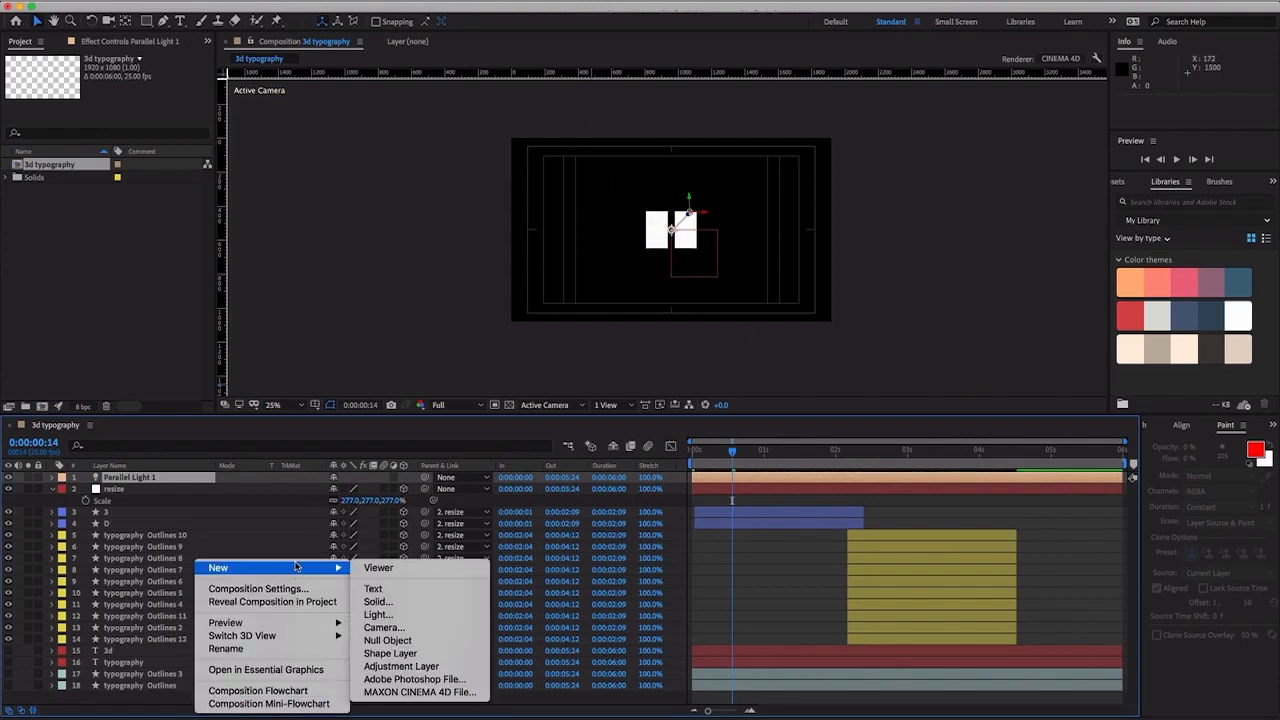
pyautogui.click(402, 601)
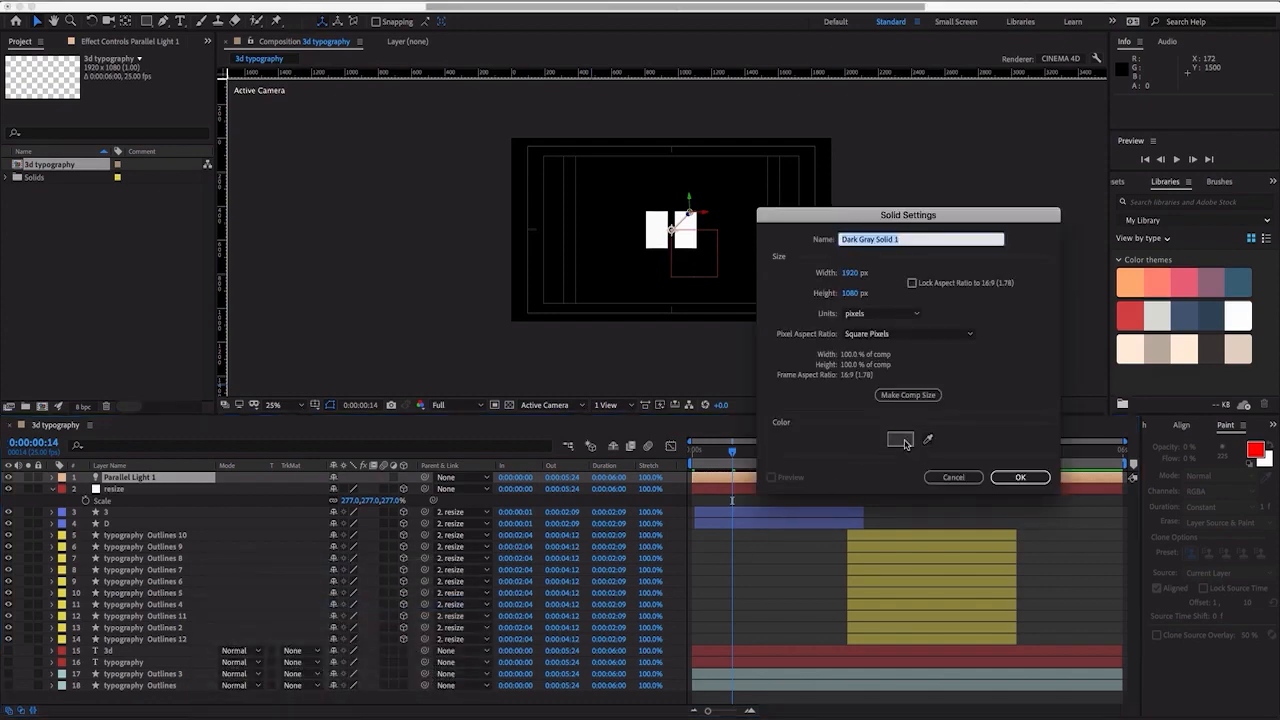
pyautogui.click(1005, 476)
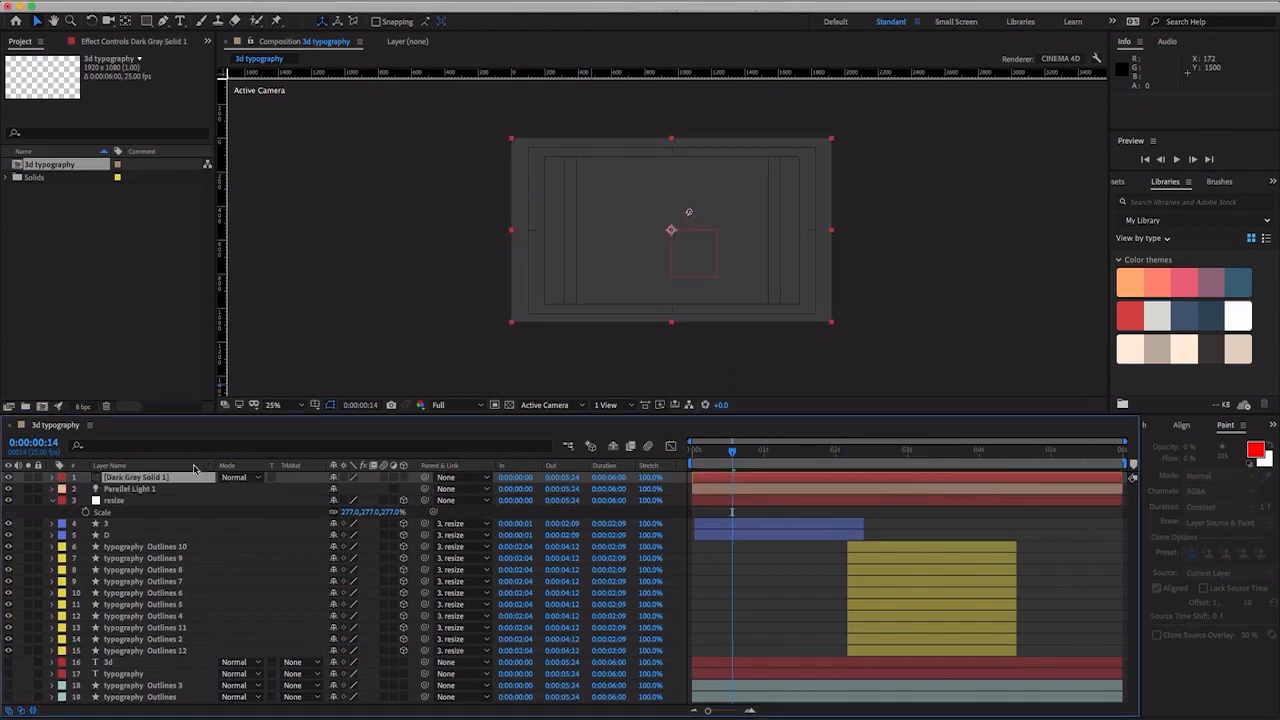
pyautogui.moveTo(182, 480); pyautogui.dragTo(174, 660)
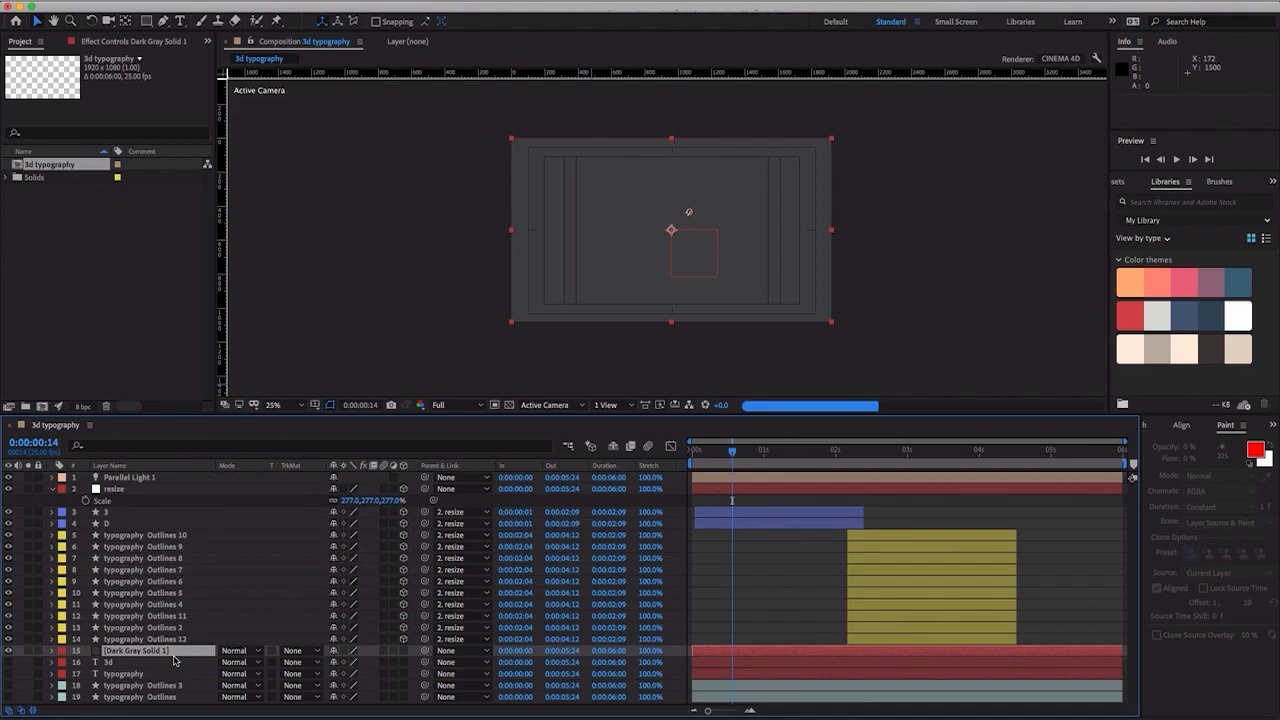
pyautogui.click(402, 651)
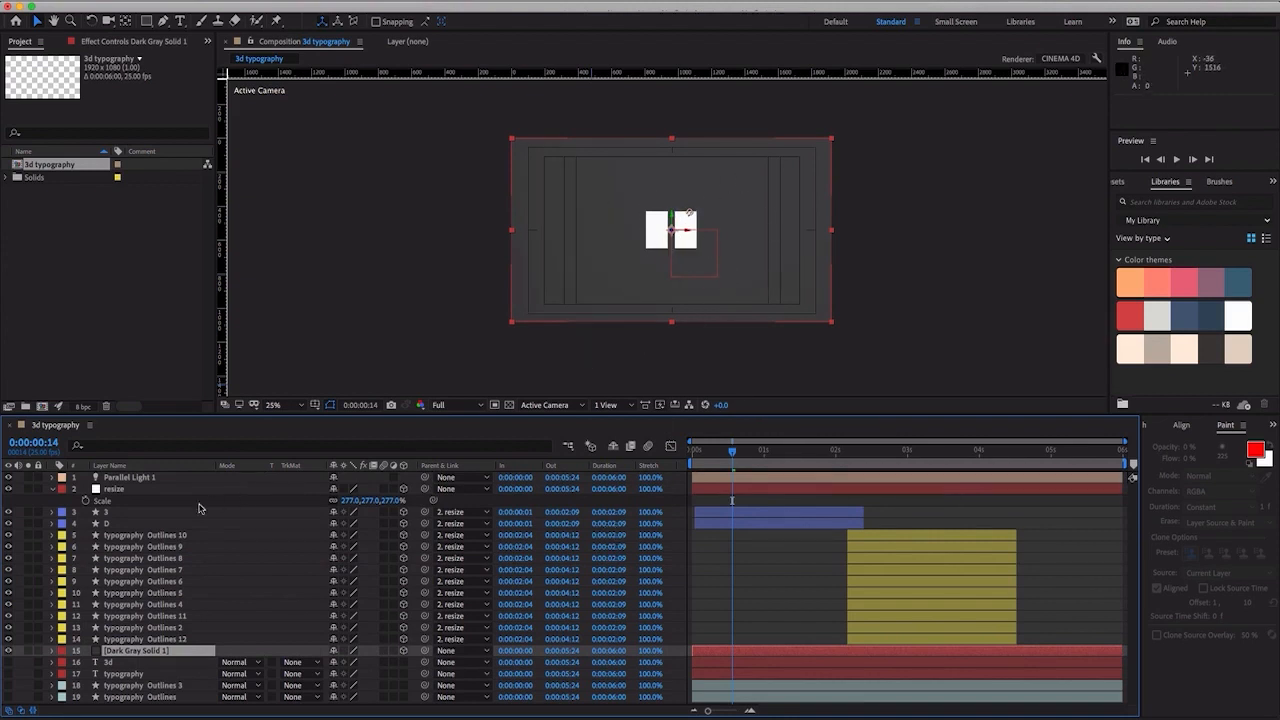
# - Turn on Casts Shadows for all twelve letter layers, then collapse their properties and clear the selection
pyautogui.click(126, 515)
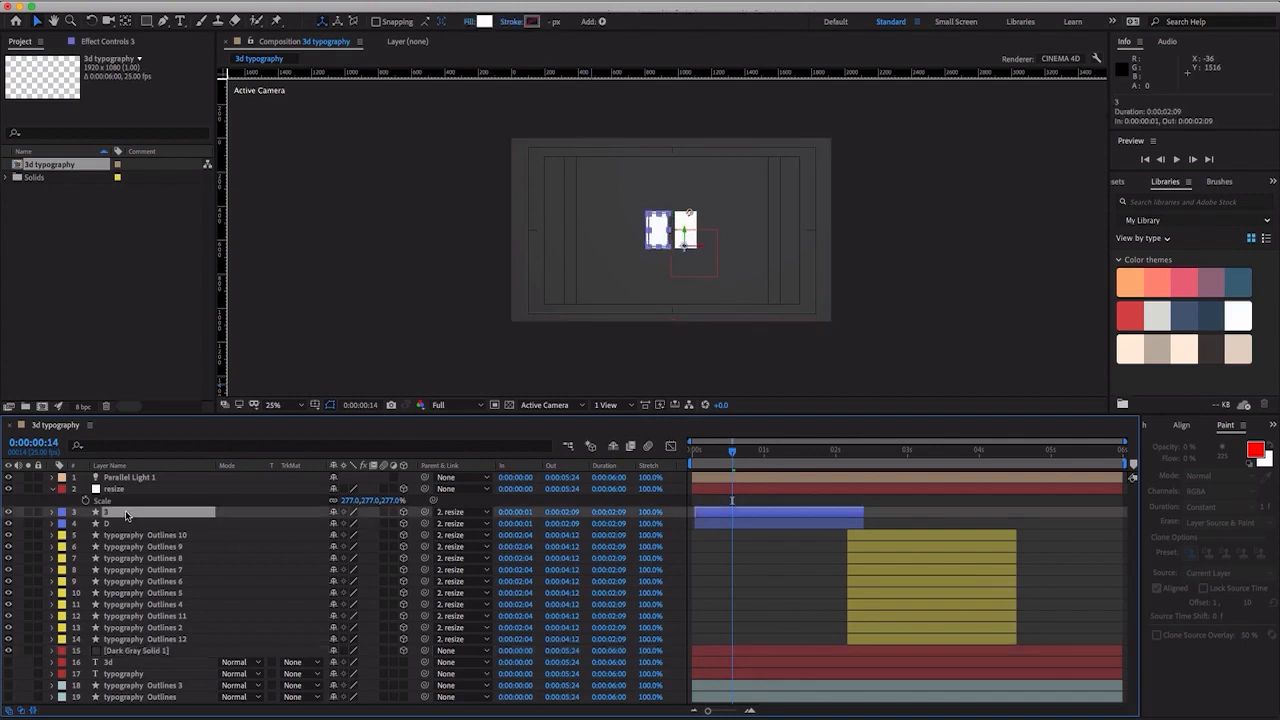
pyautogui.keyDown('shift'); pyautogui.click(121, 645); pyautogui.keyUp('shift')
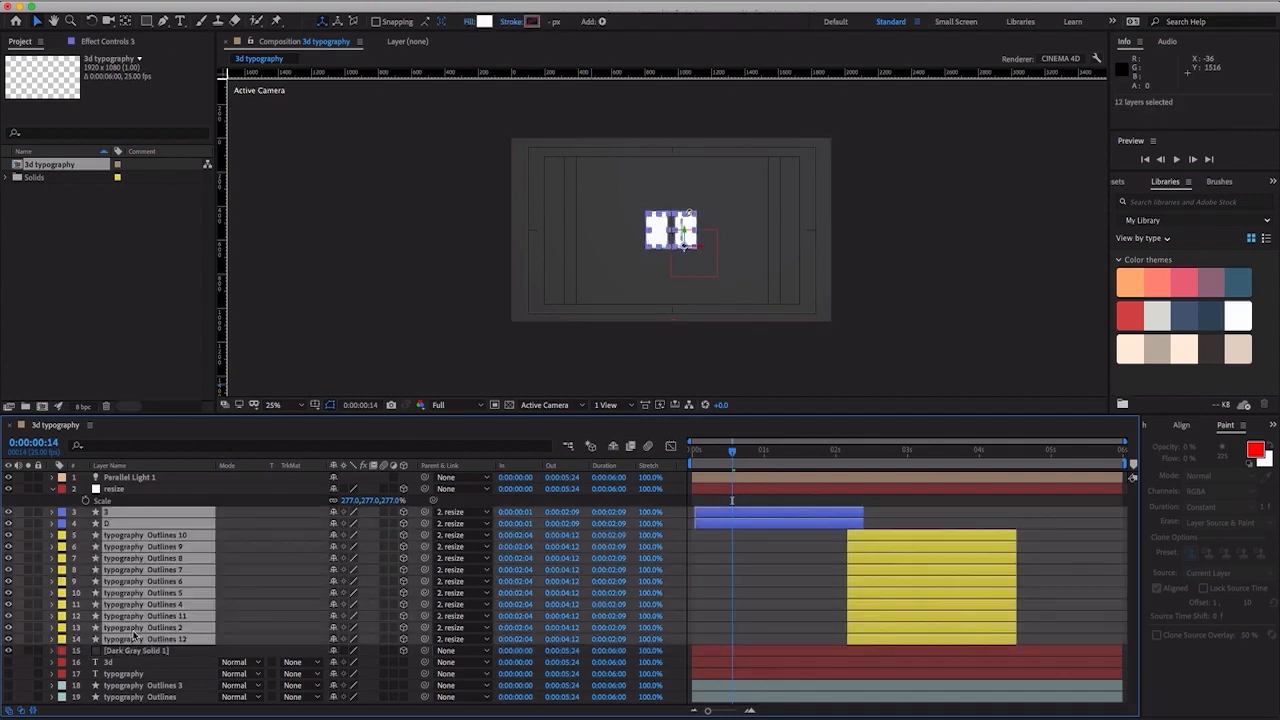
pyautogui.press('a')
pyautogui.press('a')
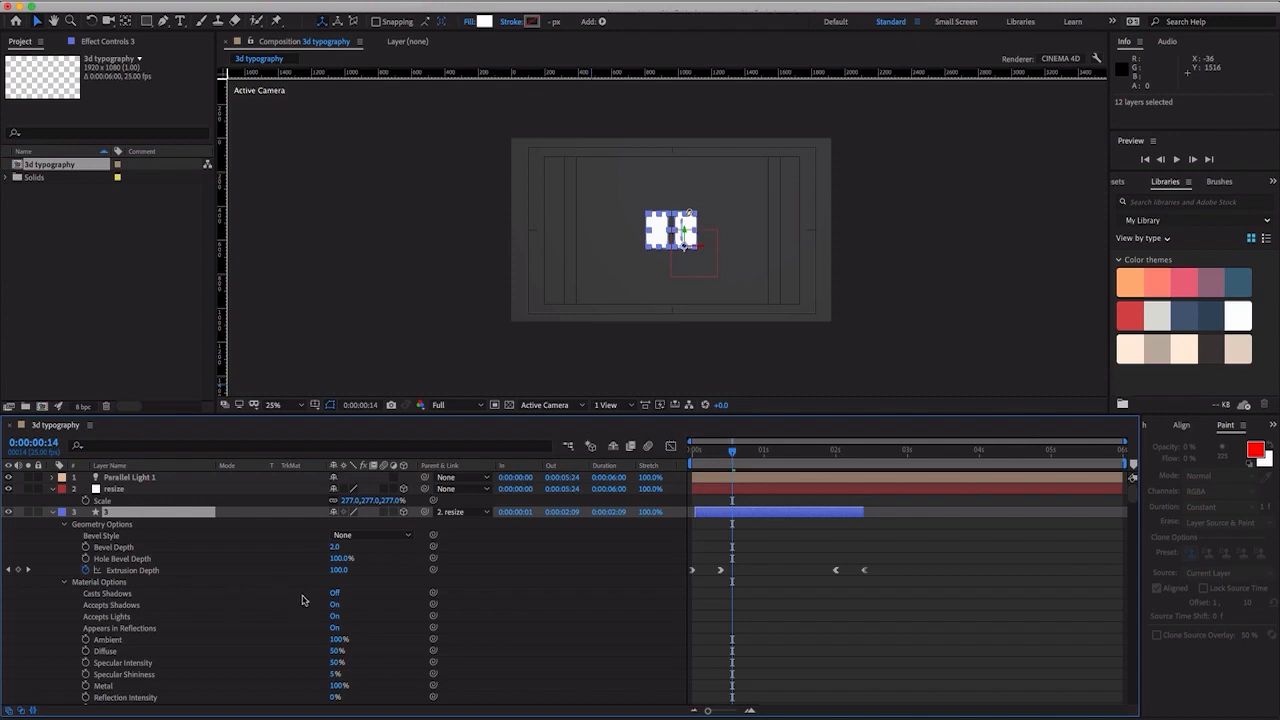
pyautogui.click(333, 594)
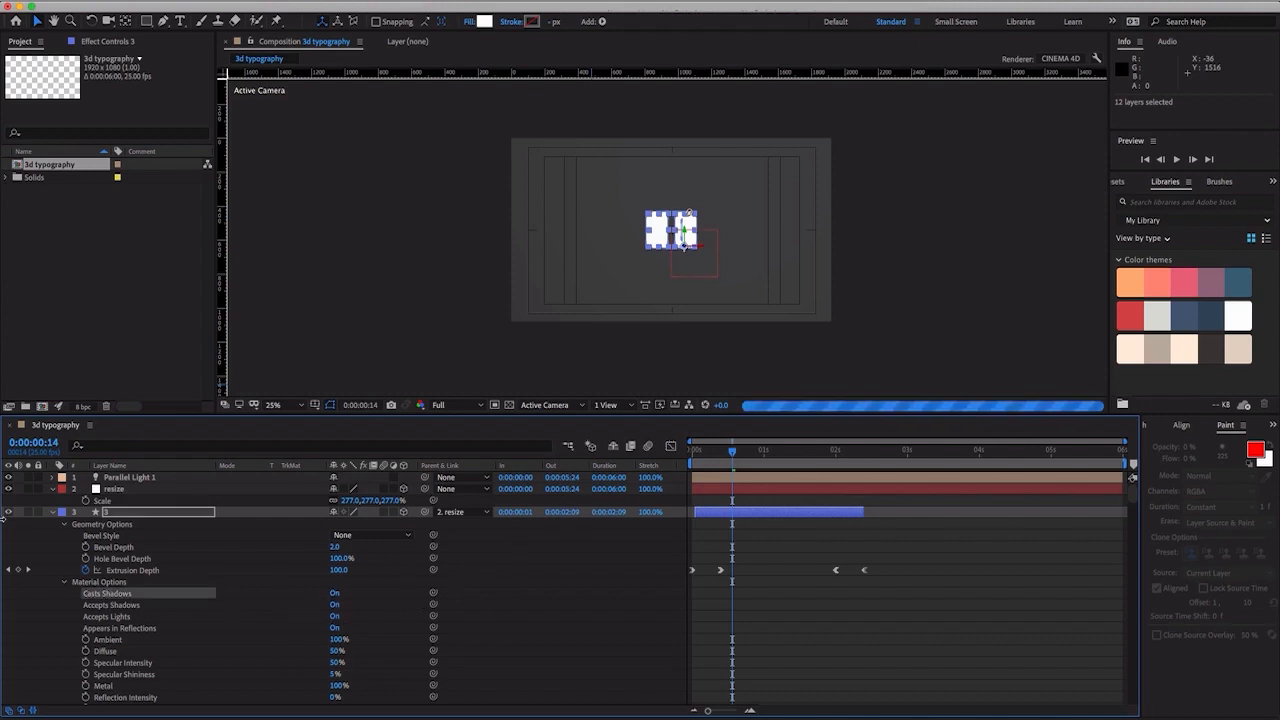
pyautogui.click(53, 512)
pyautogui.press('.')
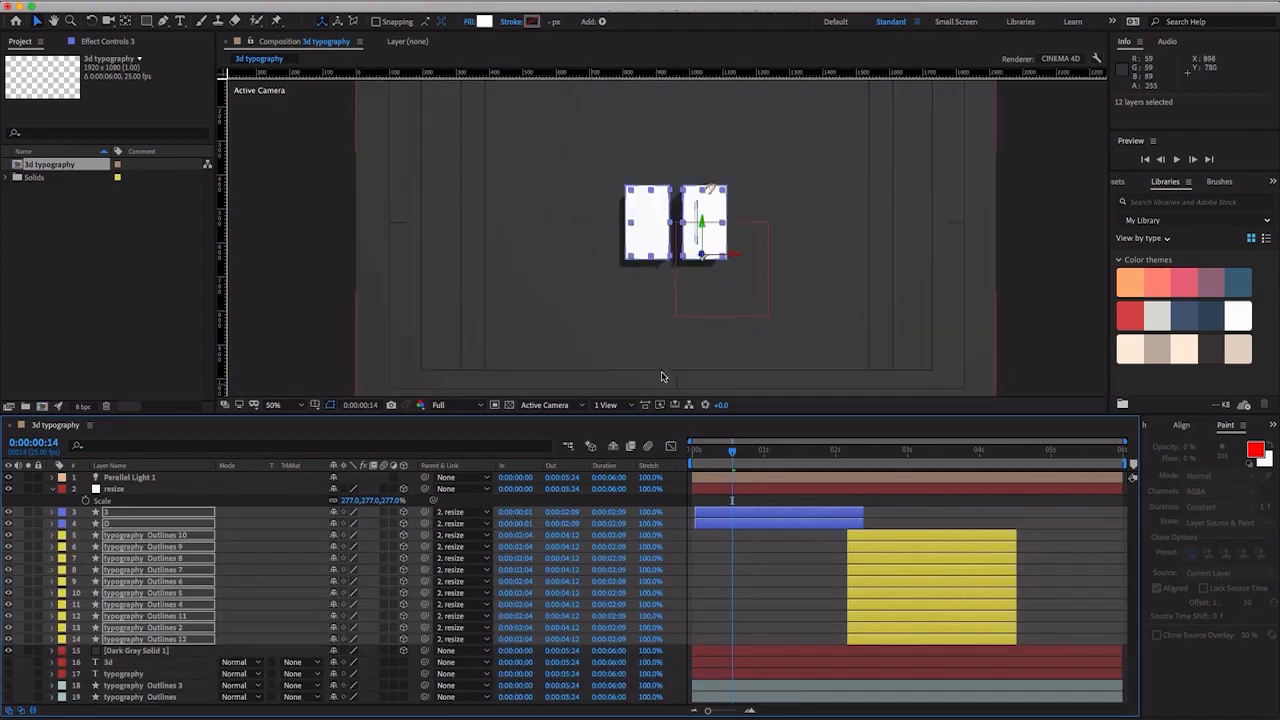
pyautogui.click(752, 500)
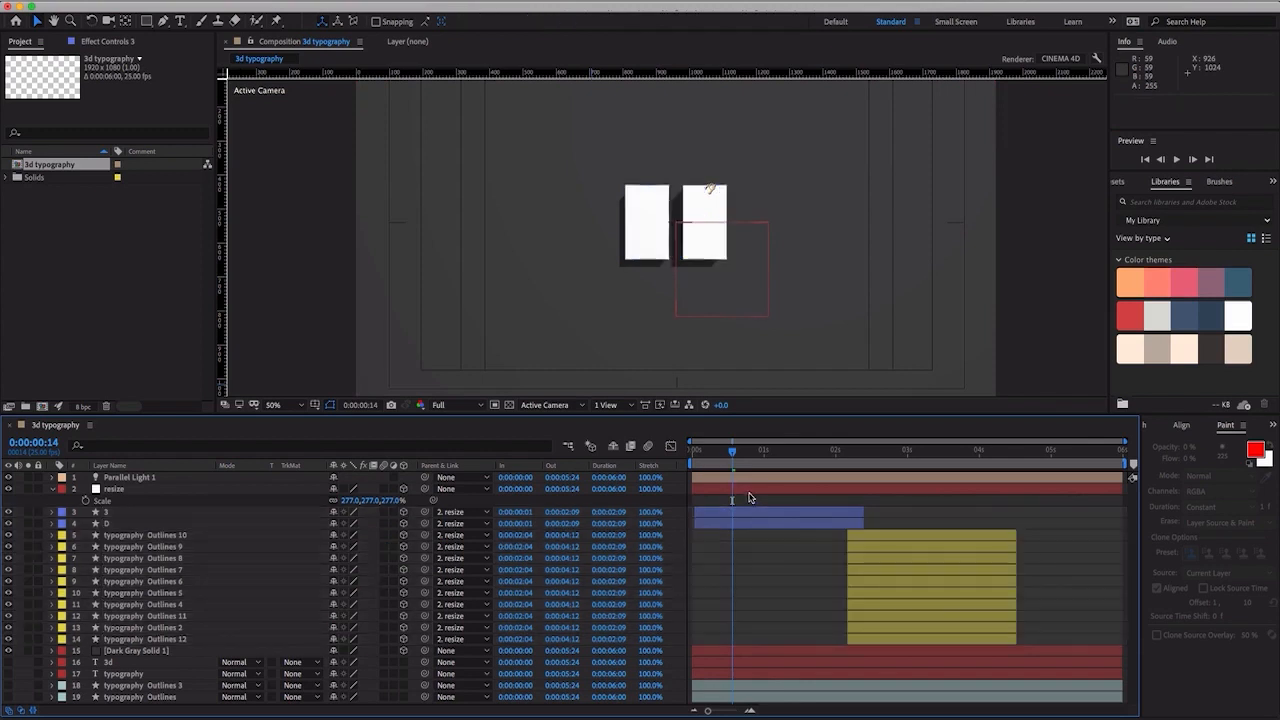
# - Set the X position of the parallel light to 870
pyautogui.click(130, 478)
pyautogui.click(112, 488)
pyautogui.click(117, 480)
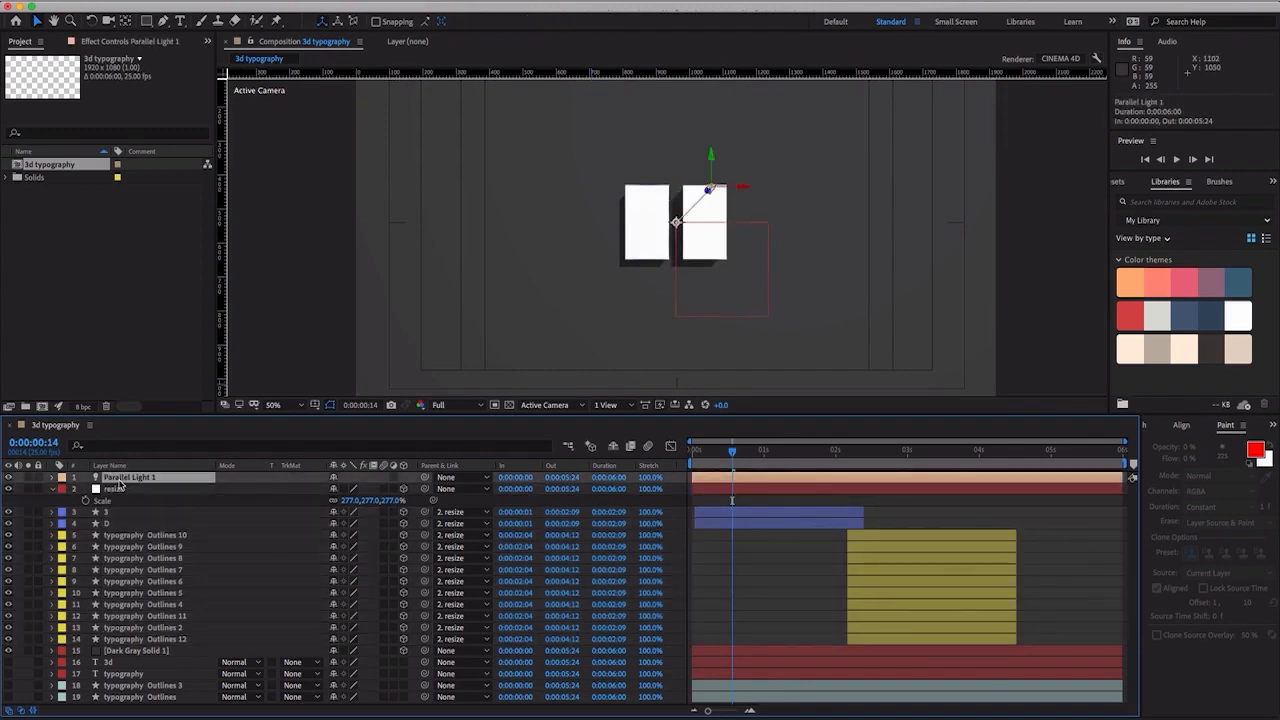
pyautogui.press('p')
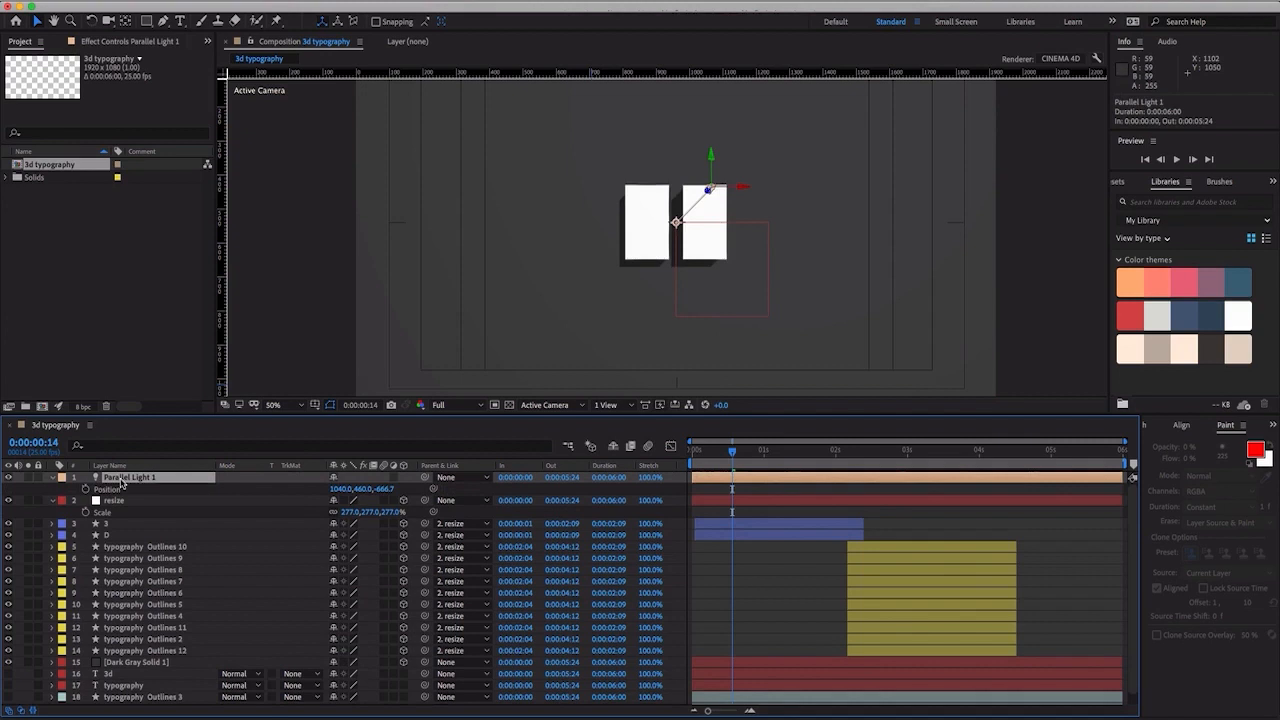
pyautogui.click(336, 489)
pyautogui.write('870')
pyautogui.press('Return')
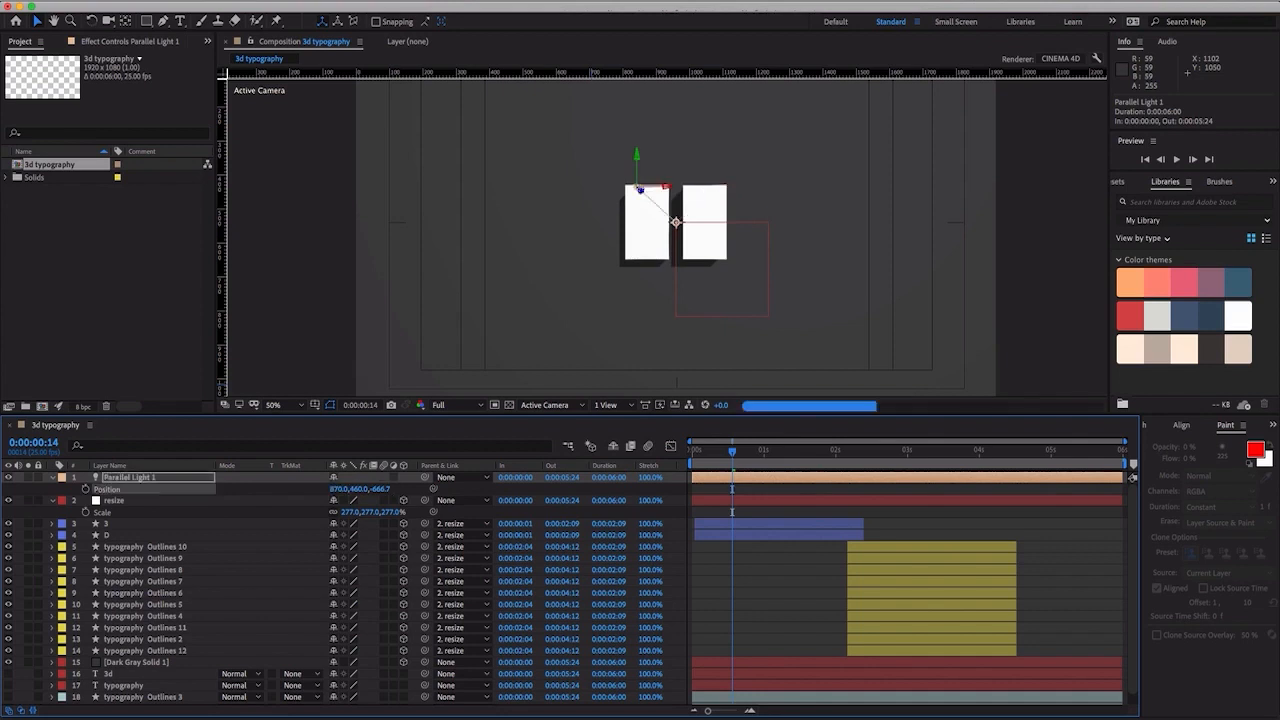
# - Set the parallel light's Y position to 450 and its Z position to -350
pyautogui.click(362, 490)
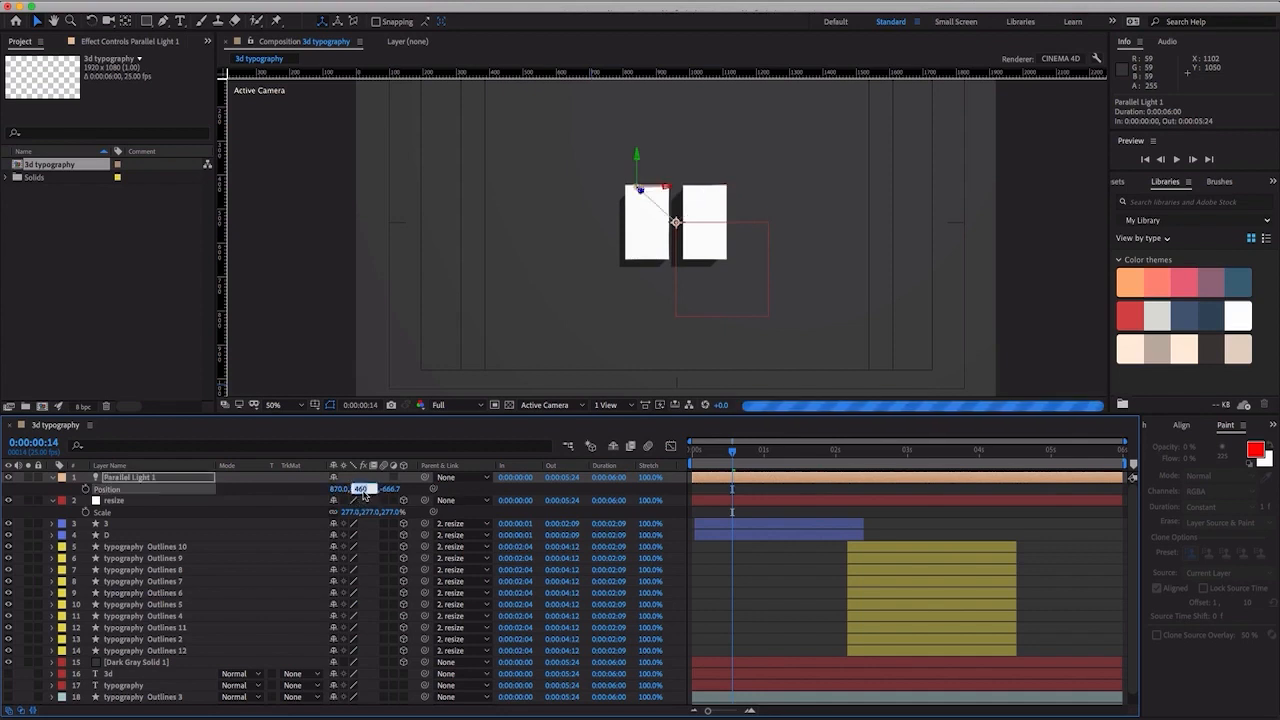
pyautogui.write('45')
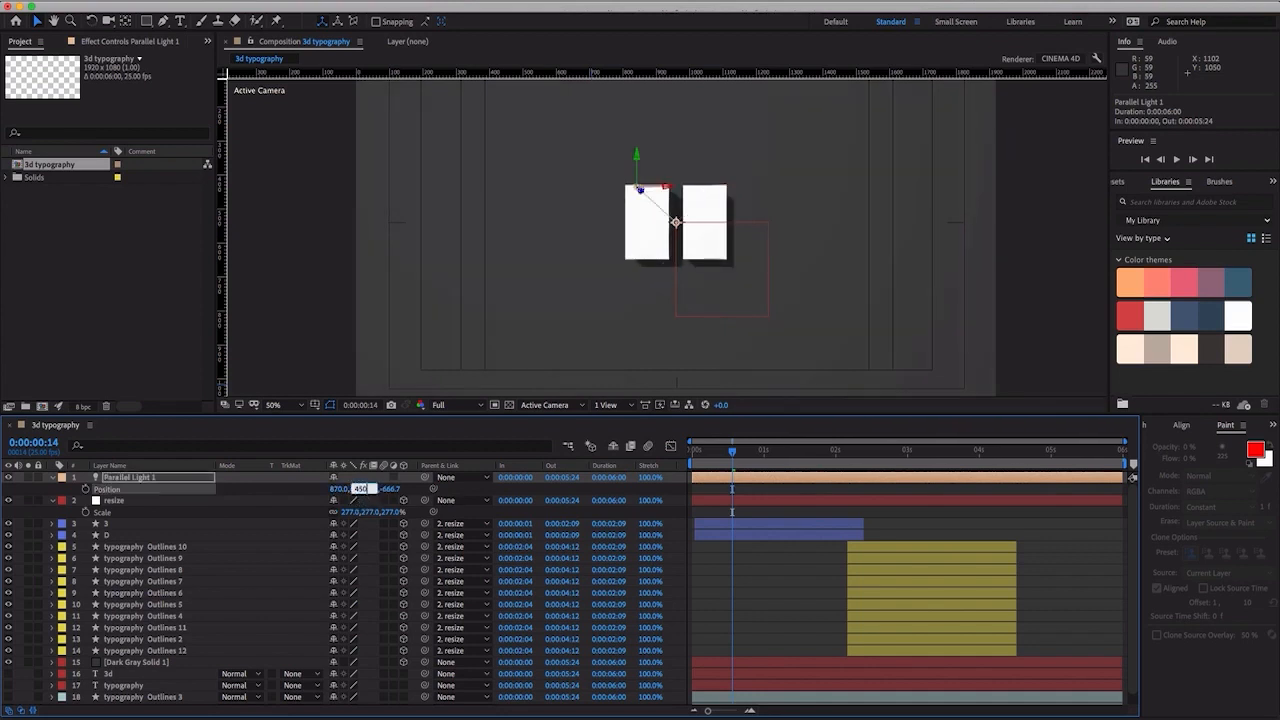
pyautogui.write('0')
pyautogui.press('Return')
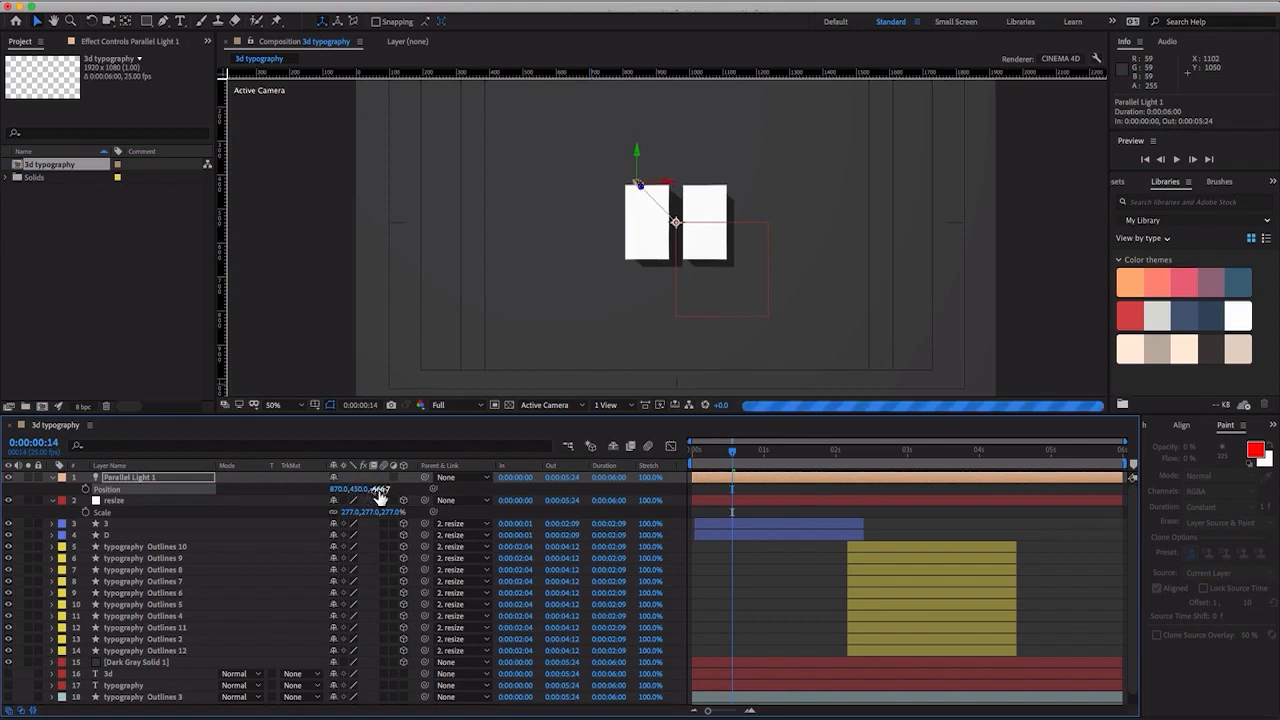
pyautogui.click(380, 489)
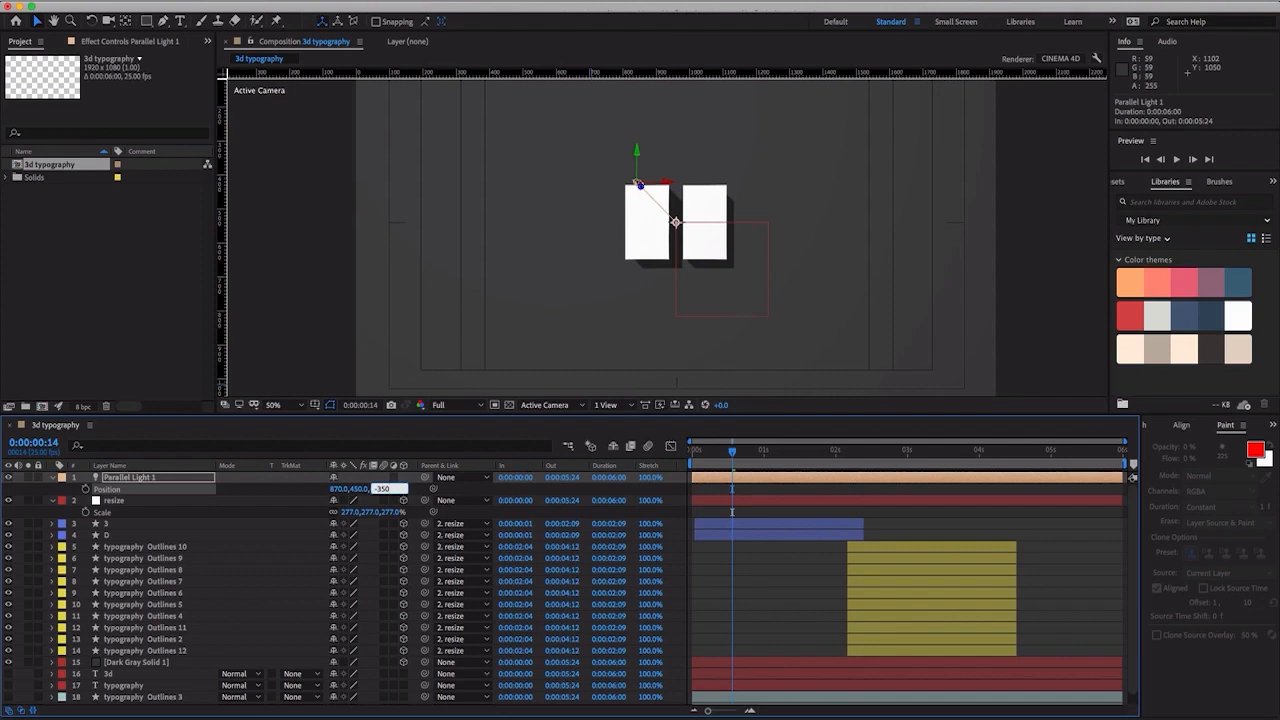
pyautogui.write('-350')
pyautogui.press('Return')
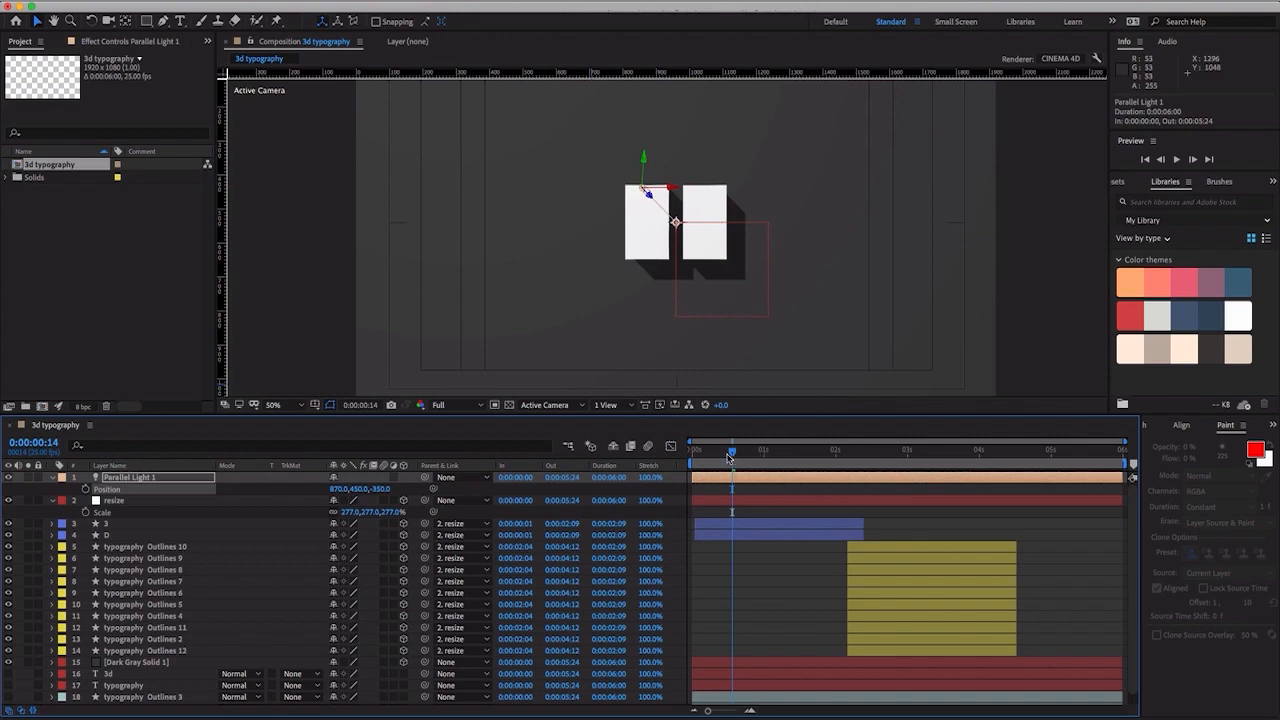
# - Preview the lit animation from 0:00:00:00, then place the playhead at 0:00:01:13
pyautogui.moveTo(733, 454); pyautogui.dragTo(674, 456)
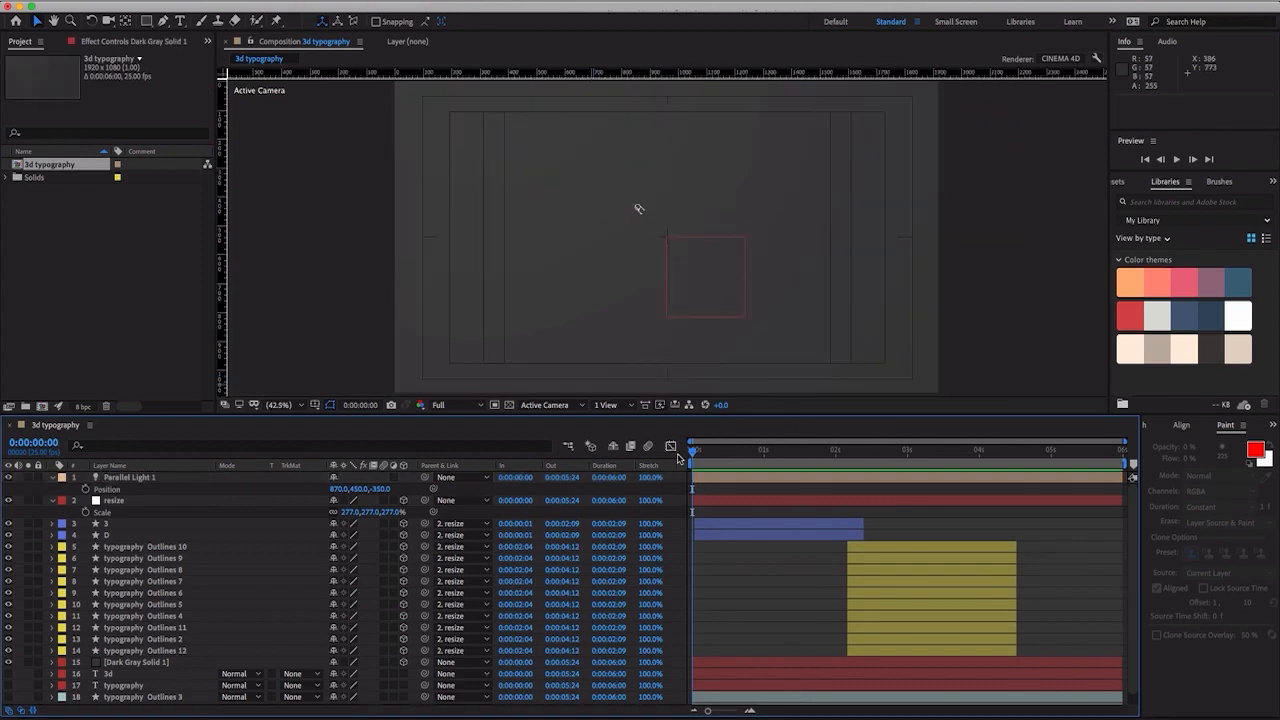
pyautogui.press('space')
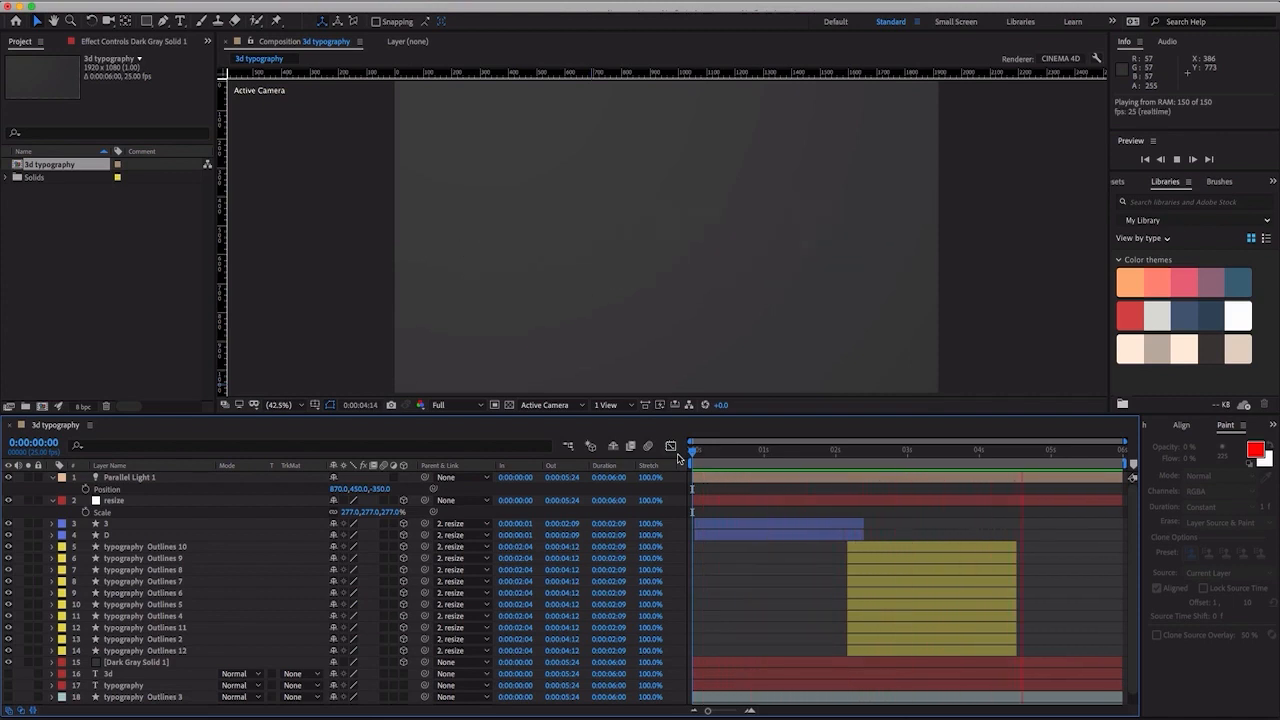
pyautogui.press('space')
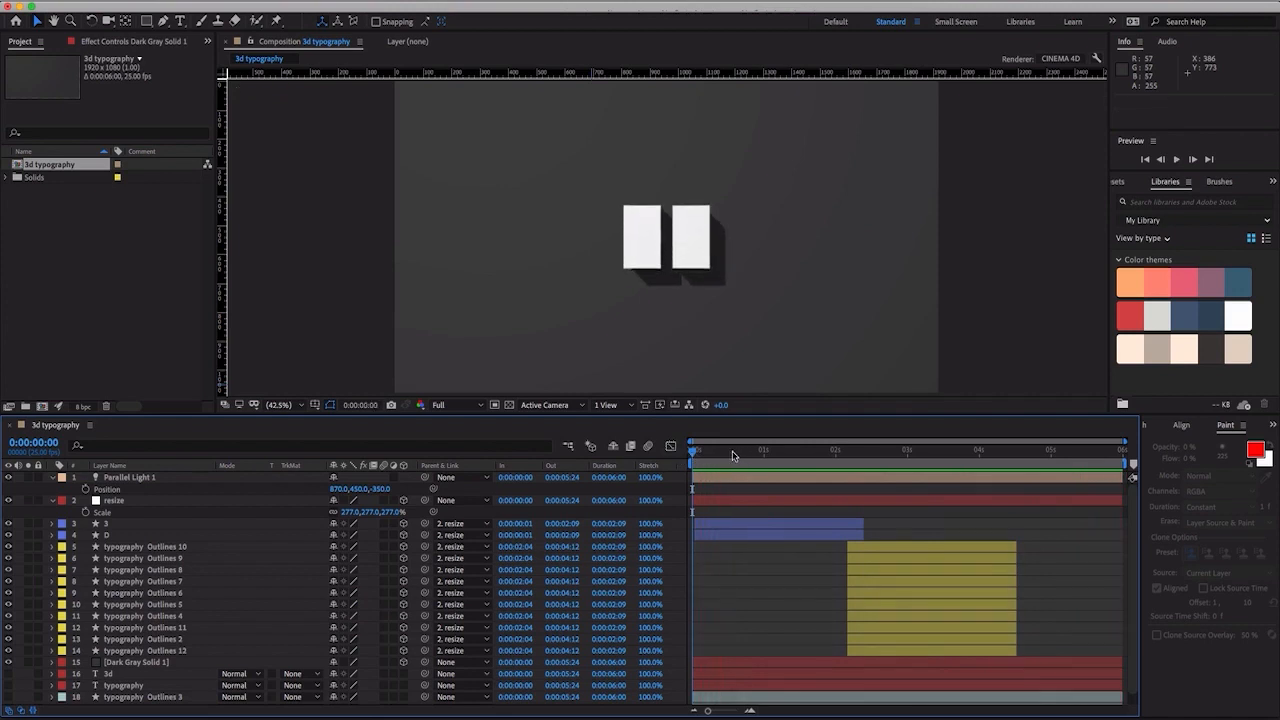
pyautogui.moveTo(790, 455); pyautogui.dragTo(801, 486)
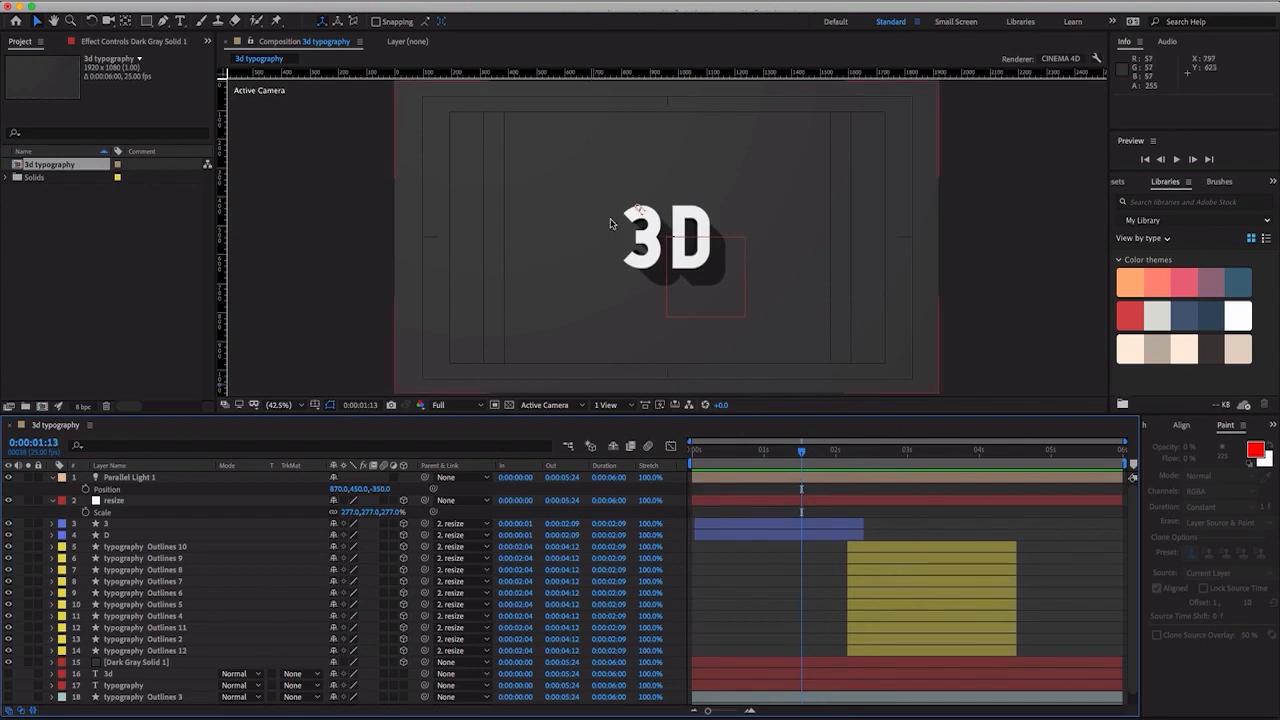
# - Examine the Adobe Color Themes extension, trying out its color wheel and looking through the most popular themes, and close it
pyautogui.press('.')
pyautogui.click(423, 2)
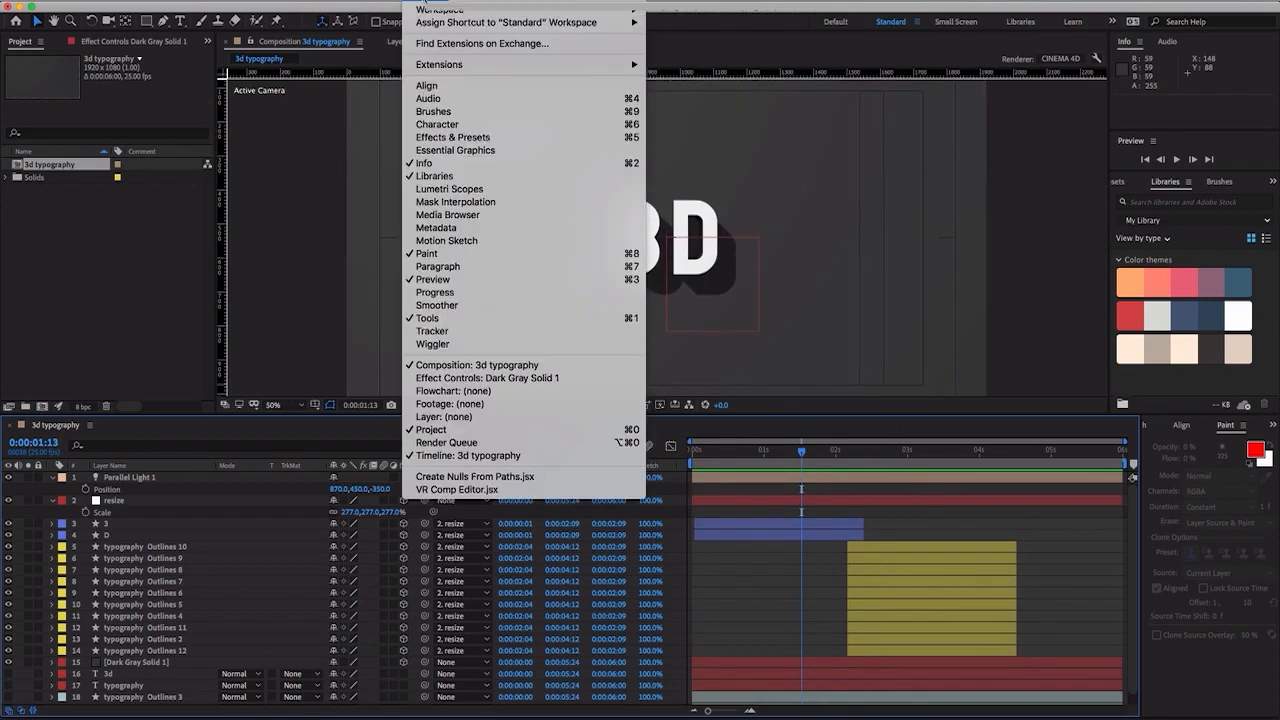
pyautogui.moveTo(457, 70)
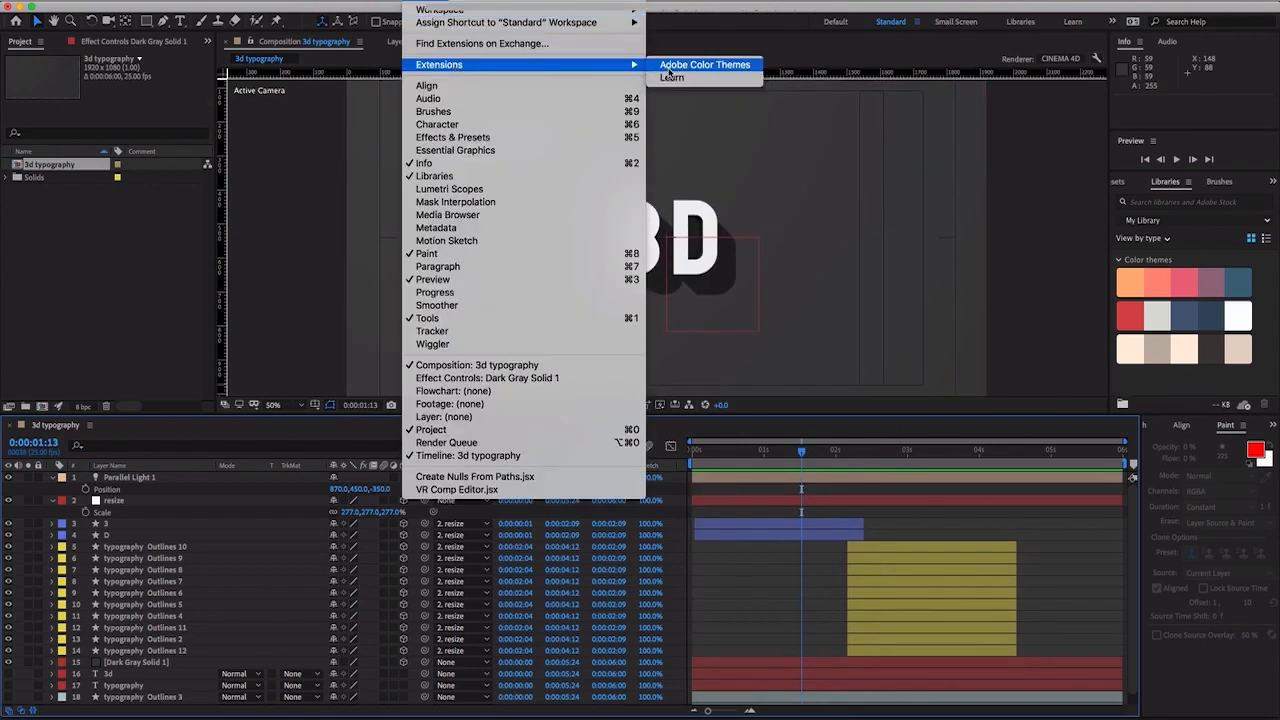
pyautogui.click(669, 66)
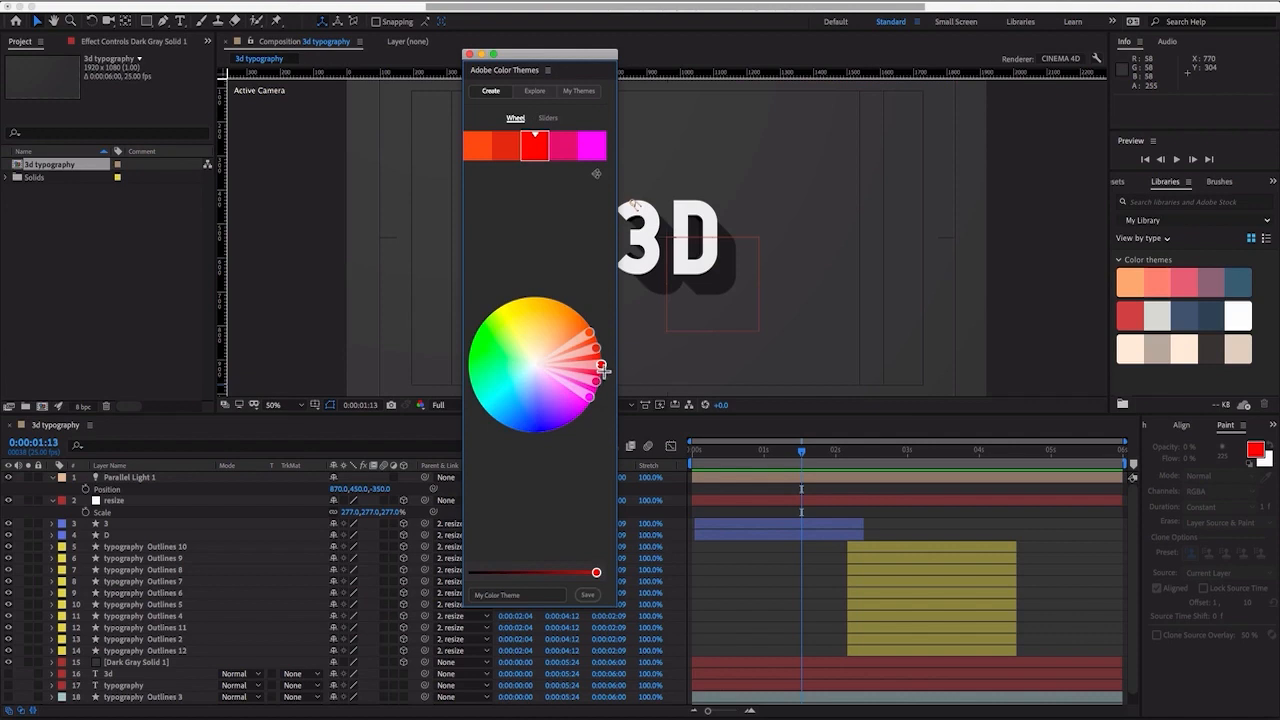
pyautogui.moveTo(601, 368); pyautogui.dragTo(496, 323)
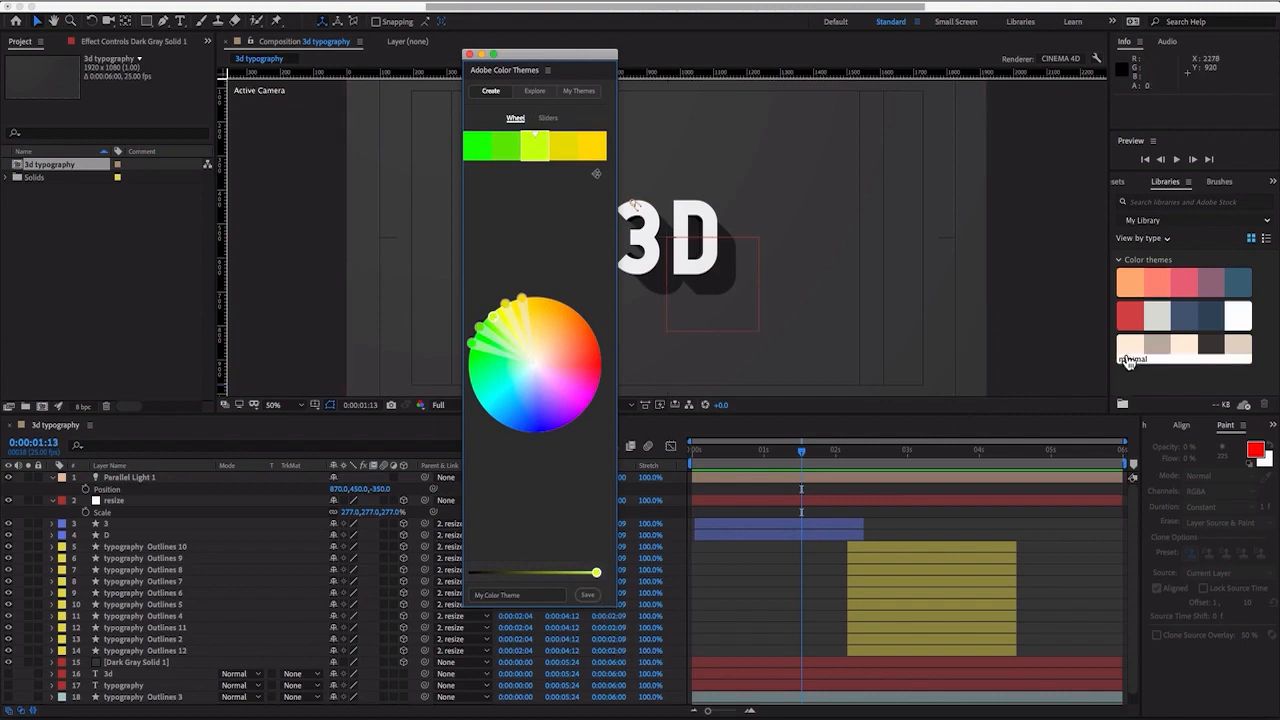
pyautogui.moveTo(495, 318)
pyautogui.mouseDown()
pyautogui.moveTo(490, 328)
pyautogui.moveTo(512, 308)
pyautogui.moveTo(594, 328)
pyautogui.mouseUp()
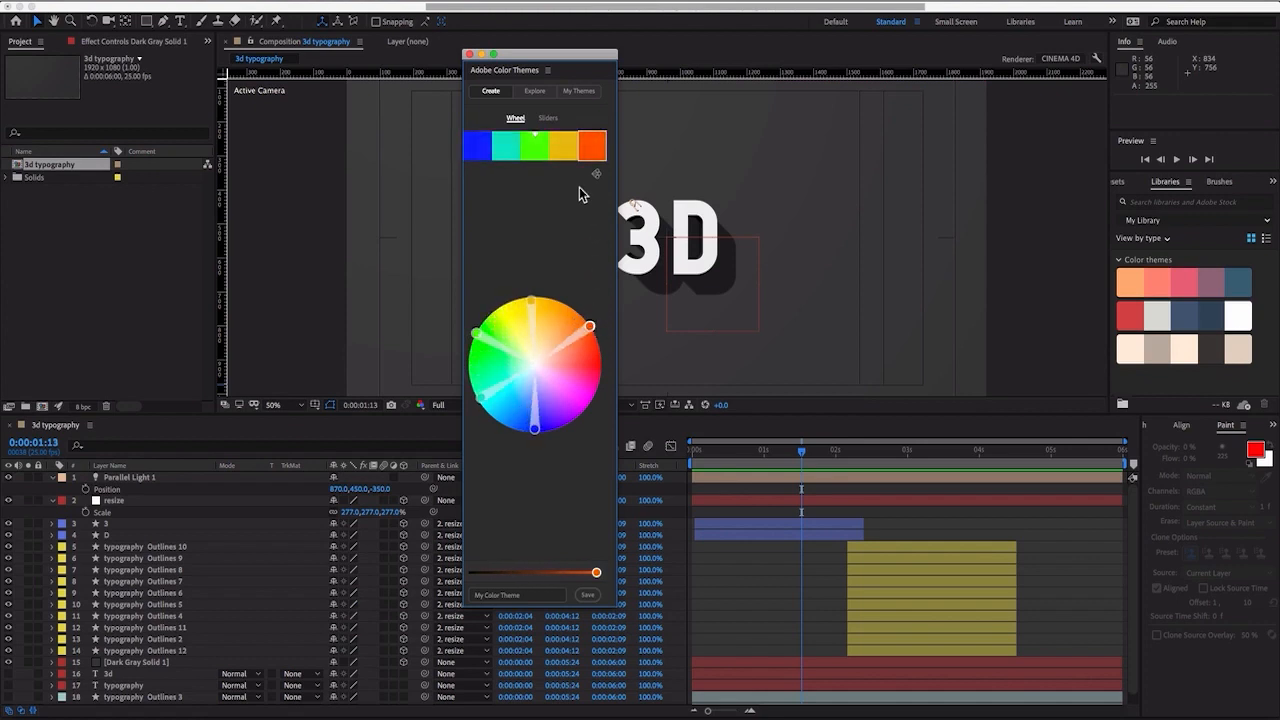
pyautogui.click(540, 92)
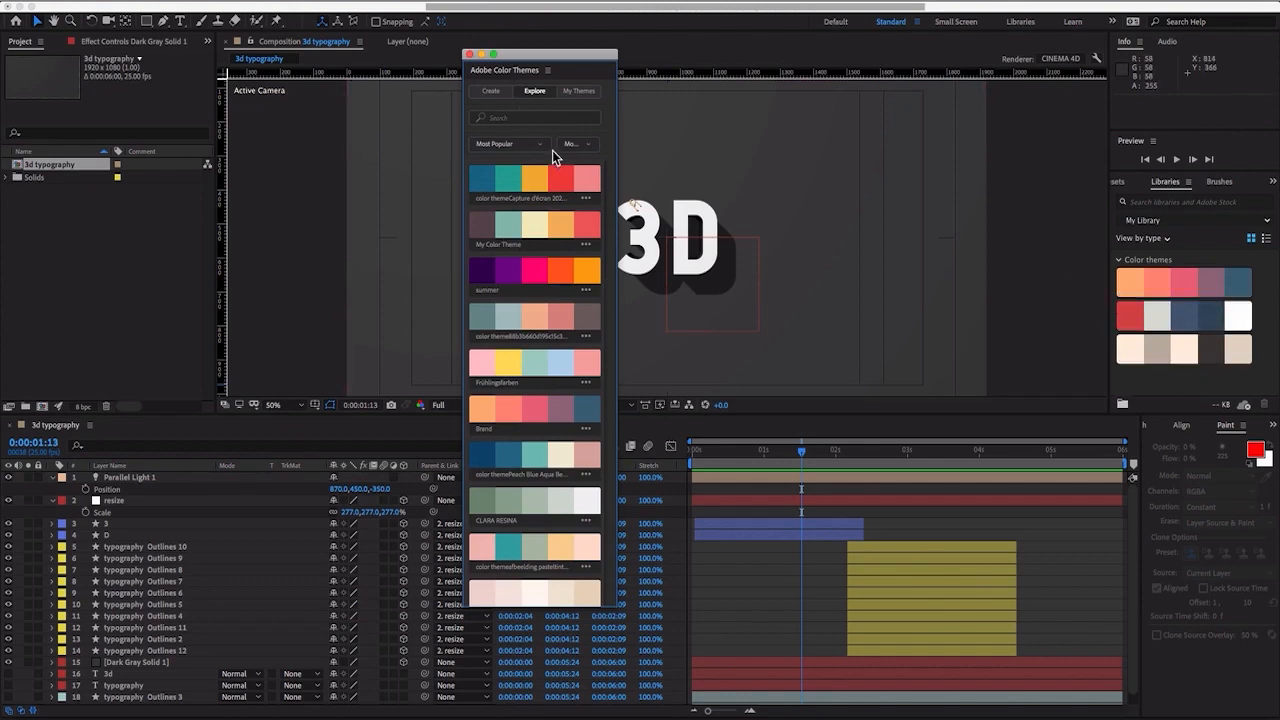
pyautogui.click(505, 94)
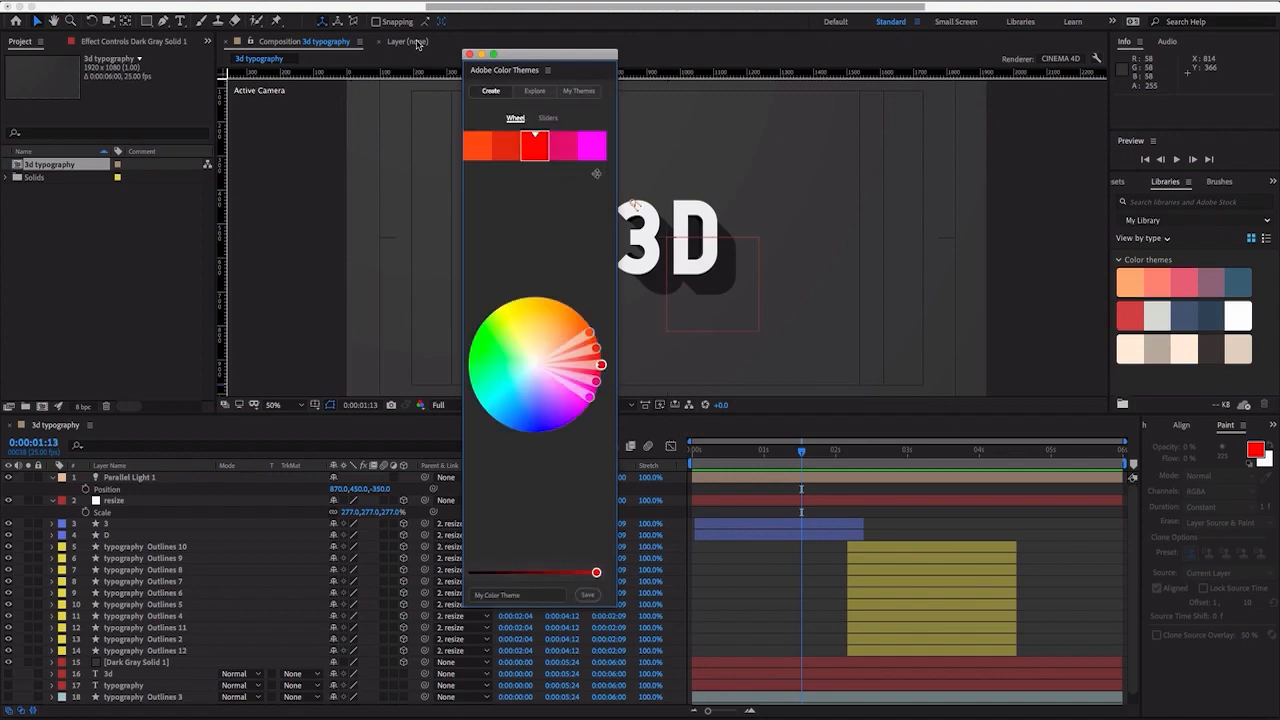
pyautogui.click(471, 56)
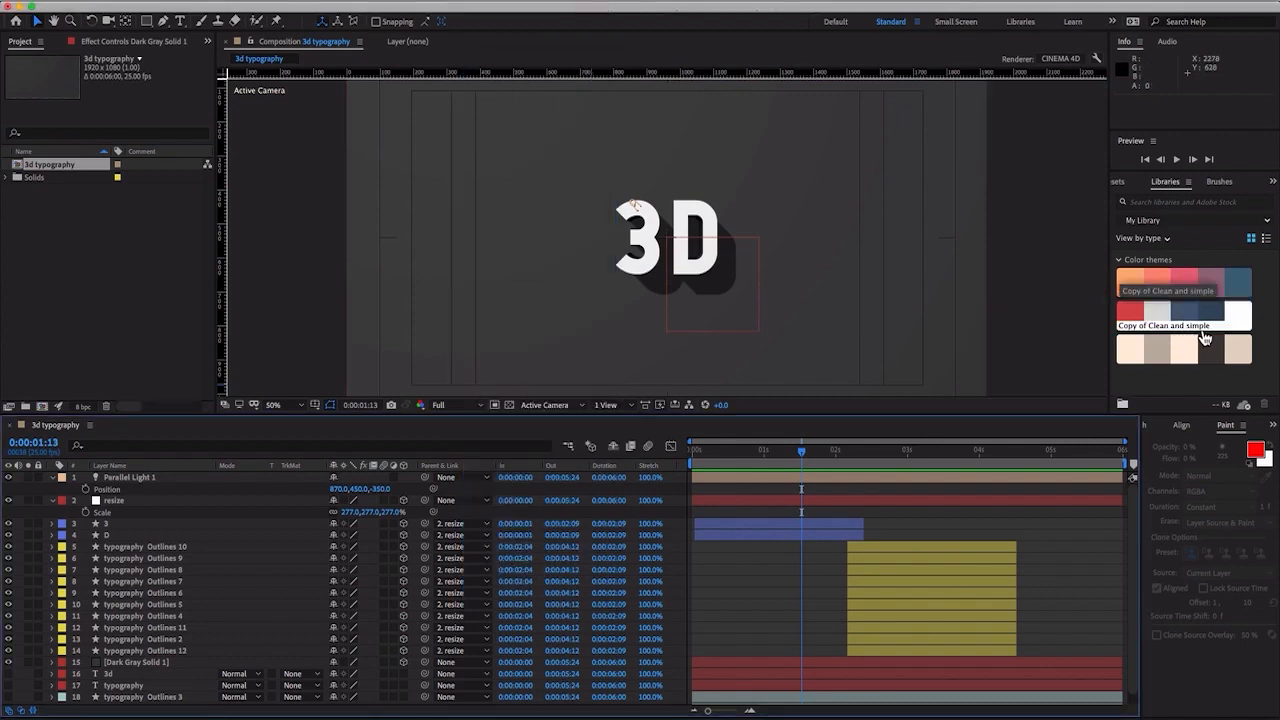
# - Set the fill of all twelve letter layers to dark blue 2F4253, sampled from the second color theme in the library
pyautogui.click(169, 528)
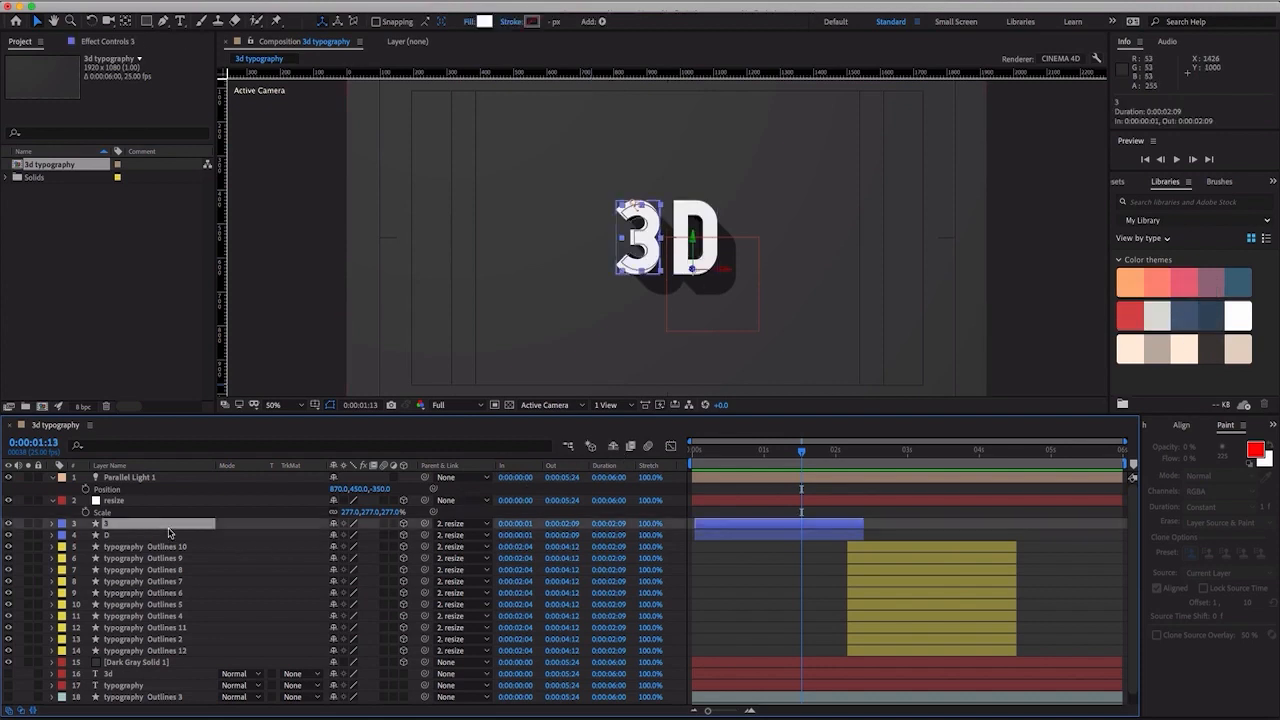
pyautogui.keyDown('shift'); pyautogui.click(143, 652); pyautogui.keyUp('shift')
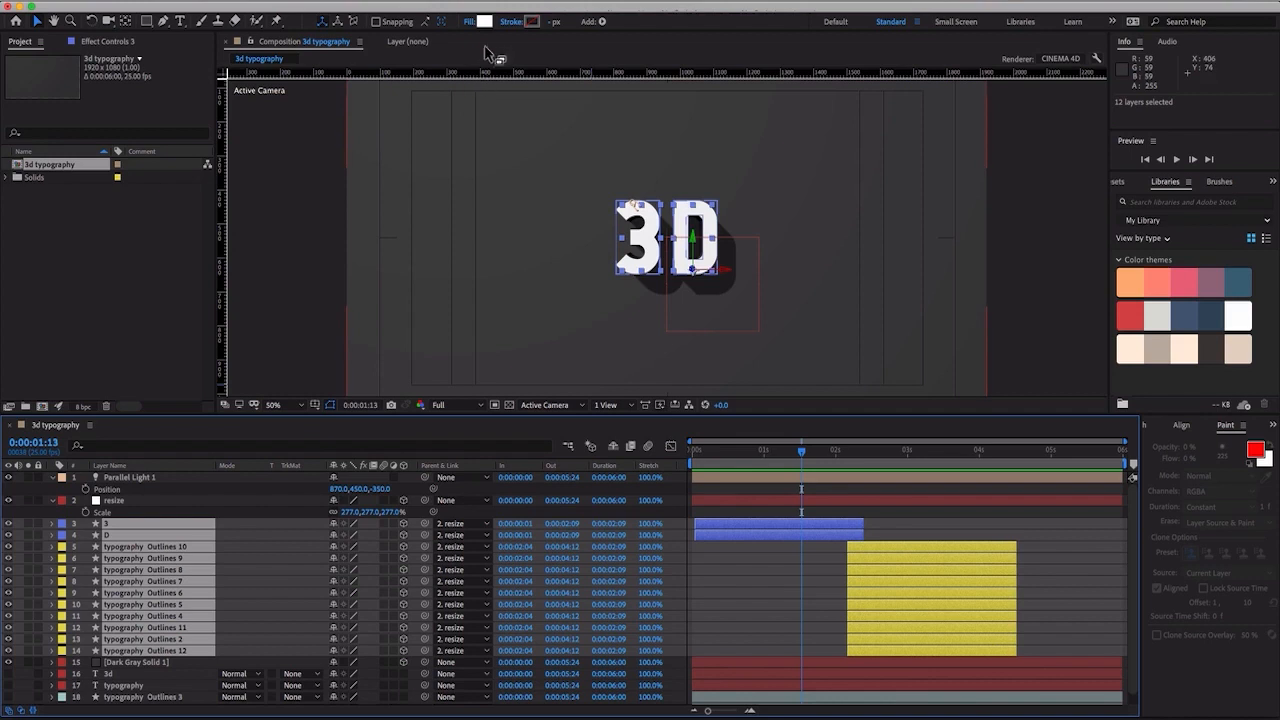
pyautogui.click(484, 21)
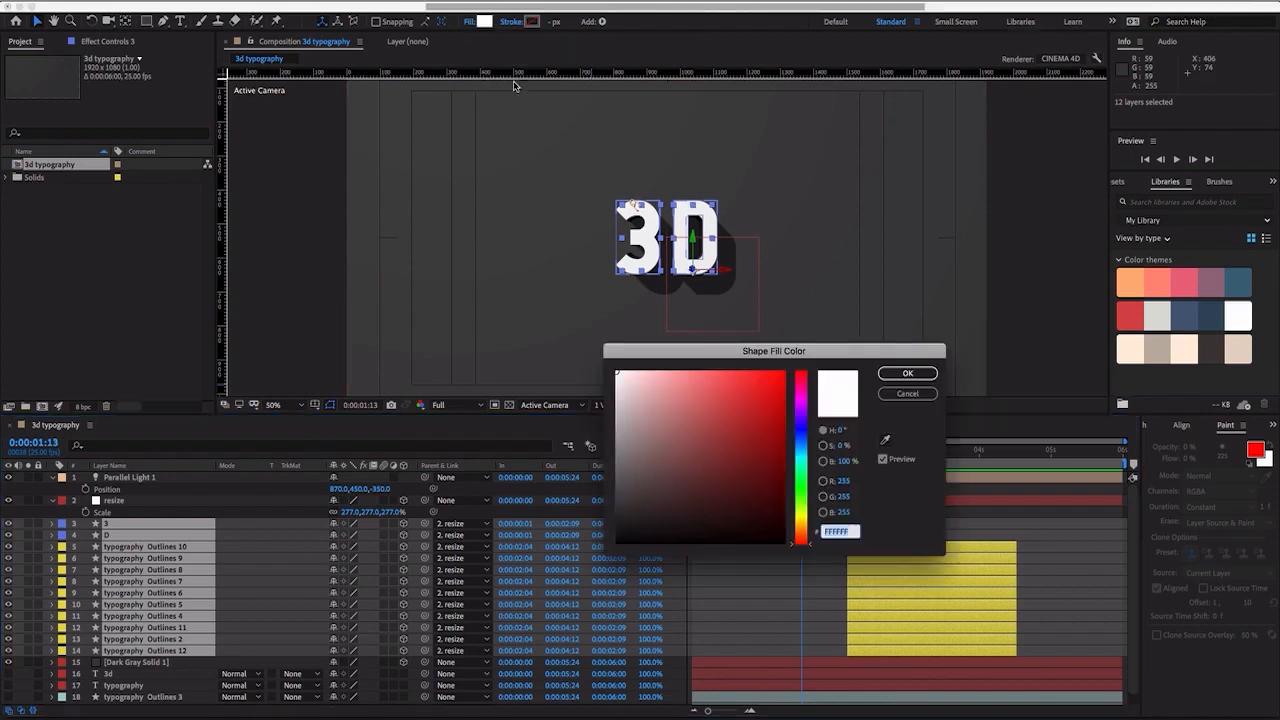
pyautogui.click(887, 443)
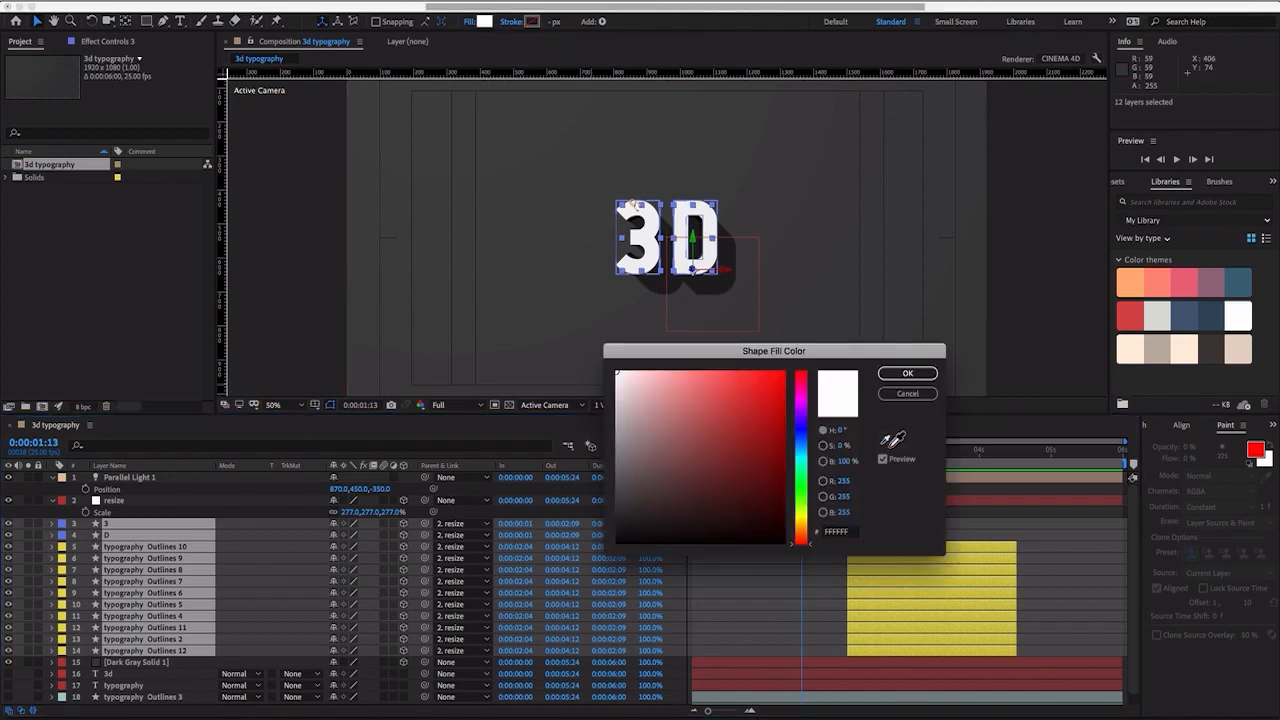
pyautogui.click(1191, 318)
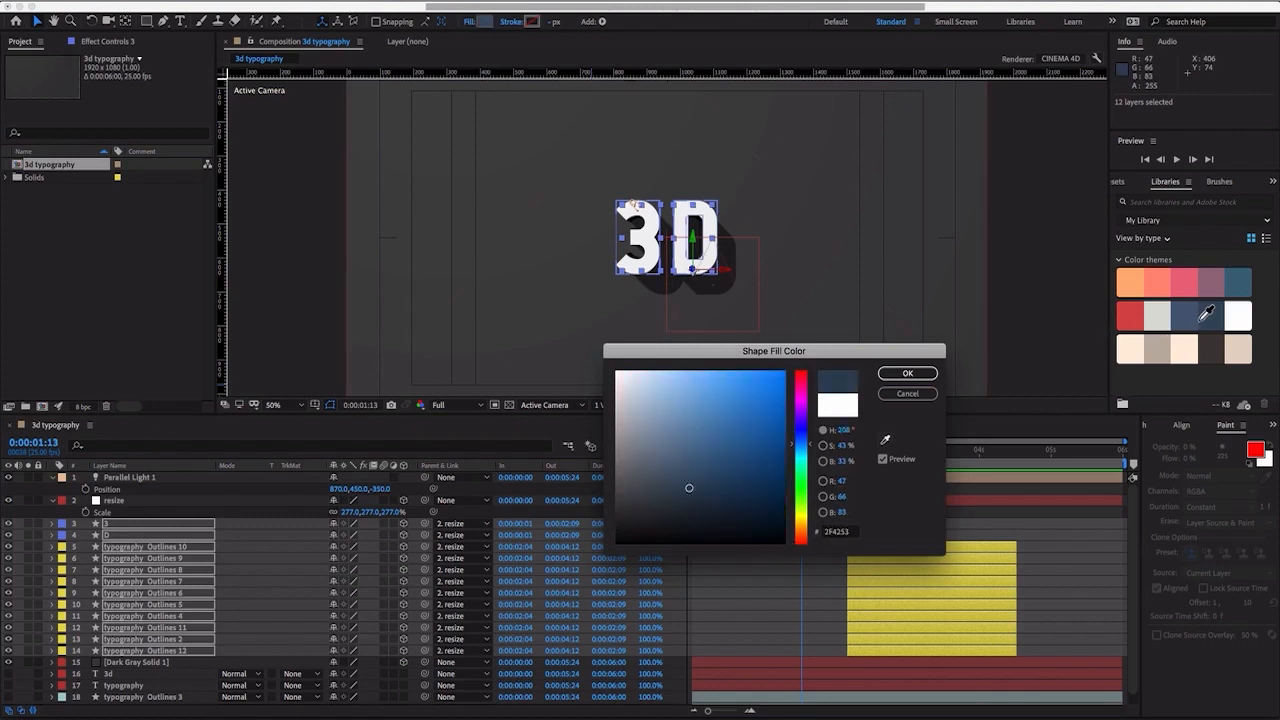
pyautogui.click(1216, 316)
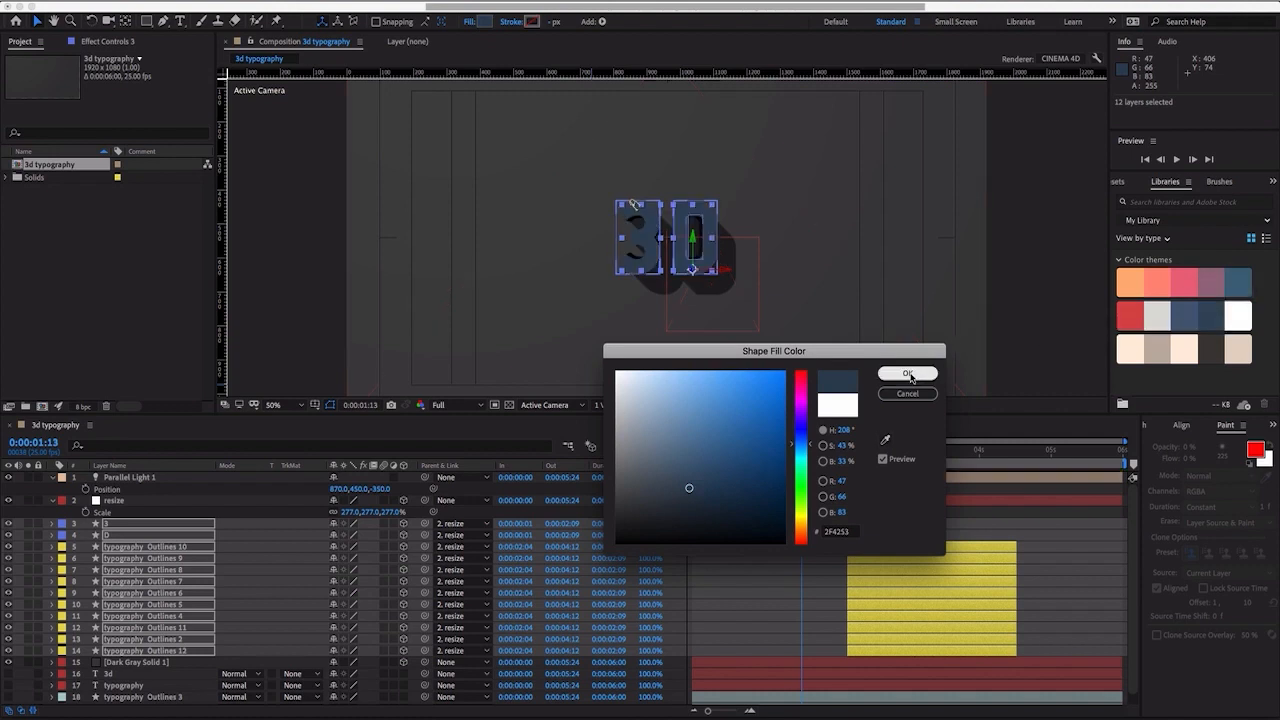
pyautogui.click(909, 374)
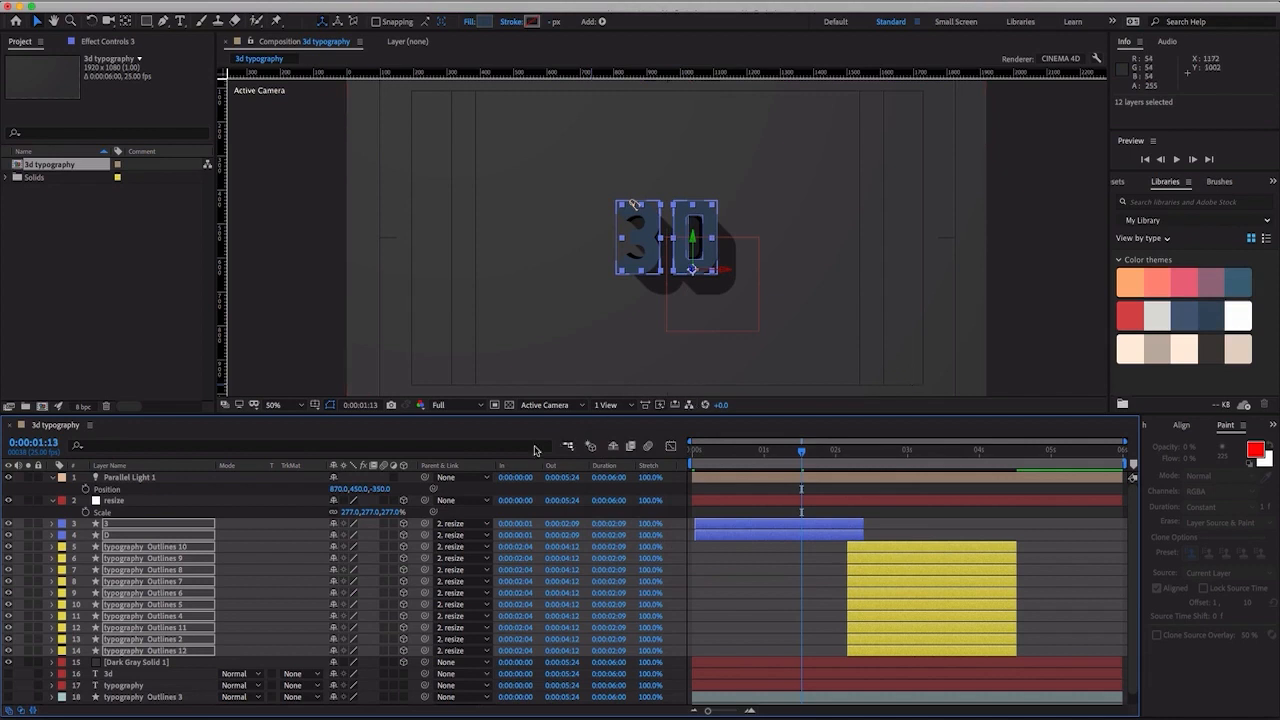
# - Recolor the Dark Gray Solid 1 background with the light gray (RGB 215, 216, 211) sampled from the library's second color theme
pyautogui.scroll(-1, 241, 610)
pyautogui.click(123, 654)
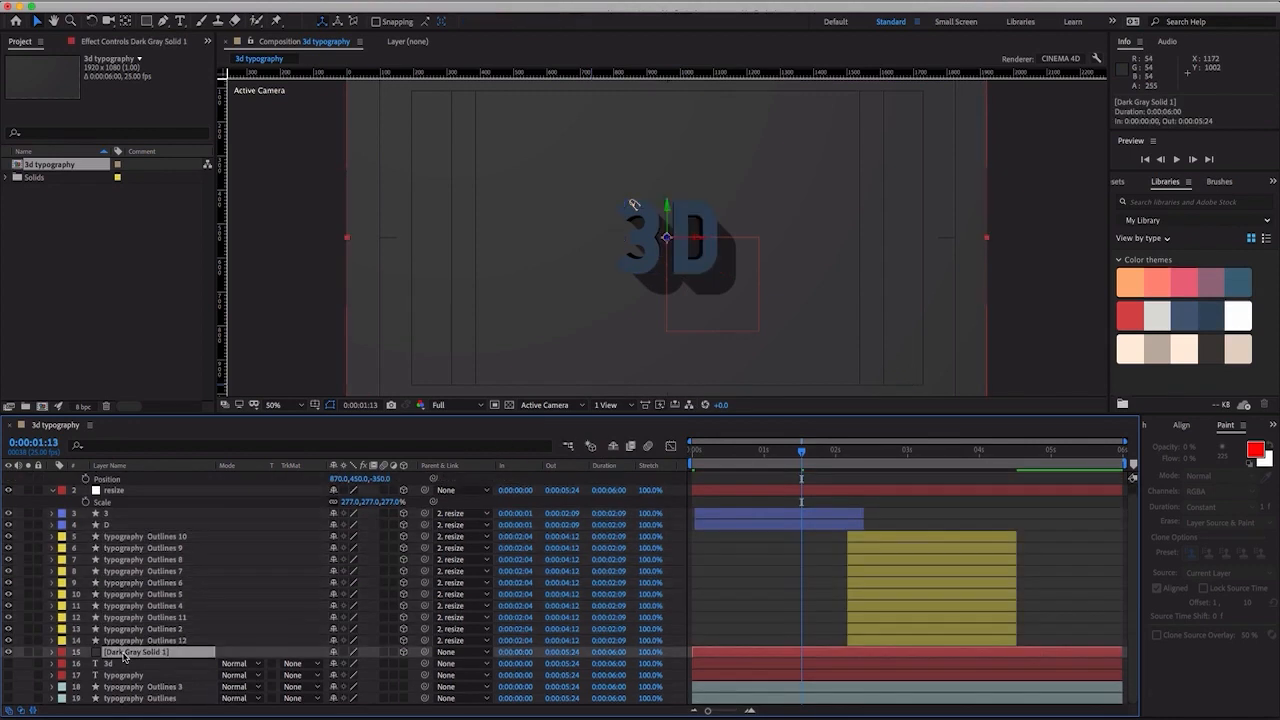
pyautogui.scroll(1, 280, 176)
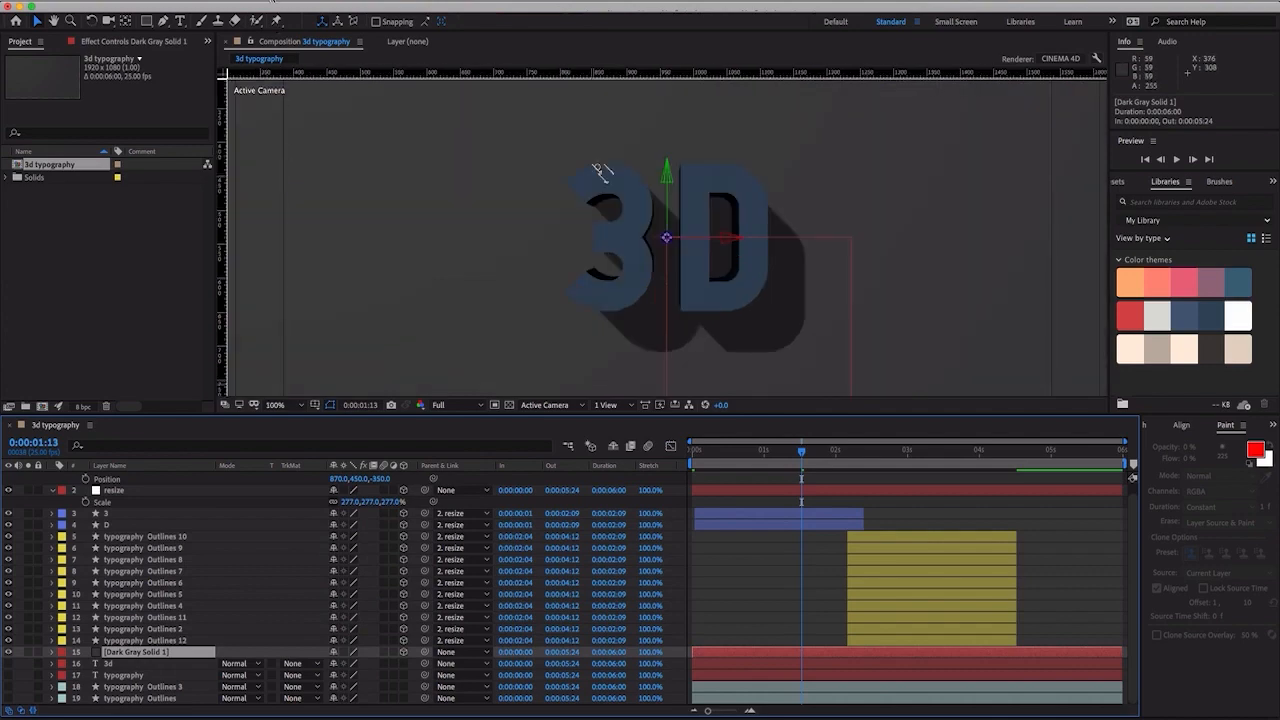
pyautogui.click(269, 1)
pyautogui.click(269, 22)
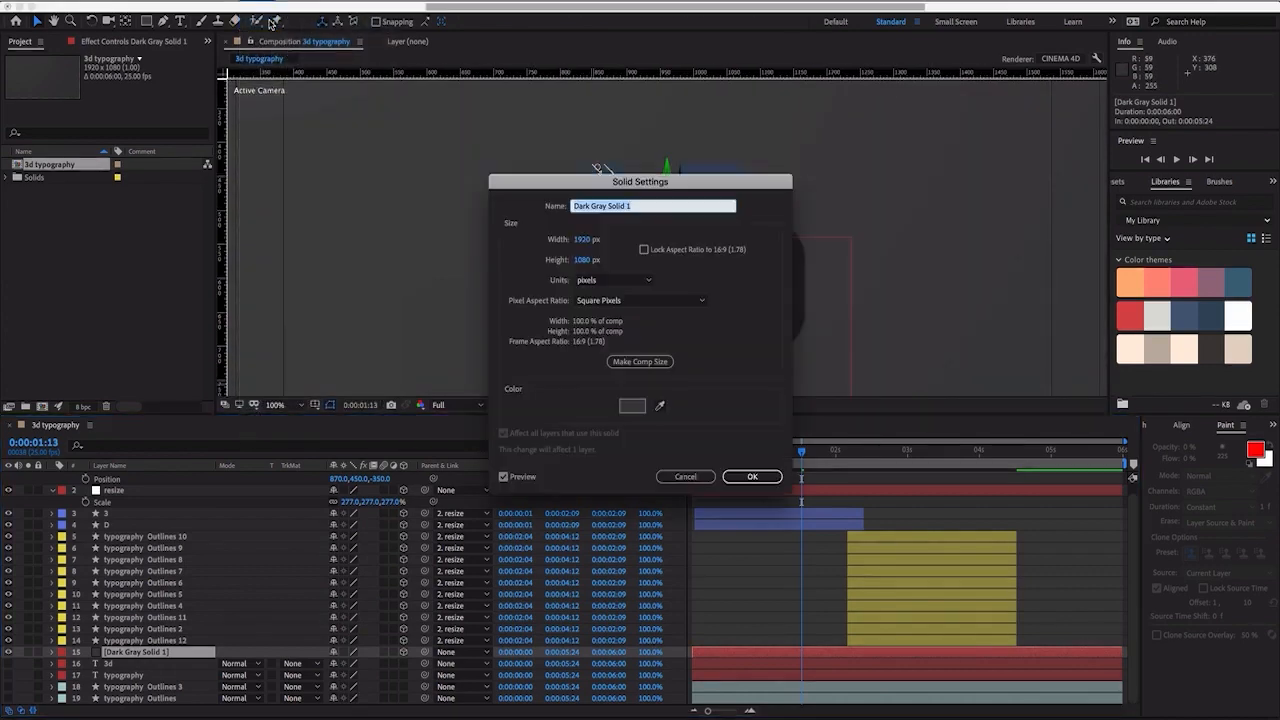
pyautogui.click(661, 406)
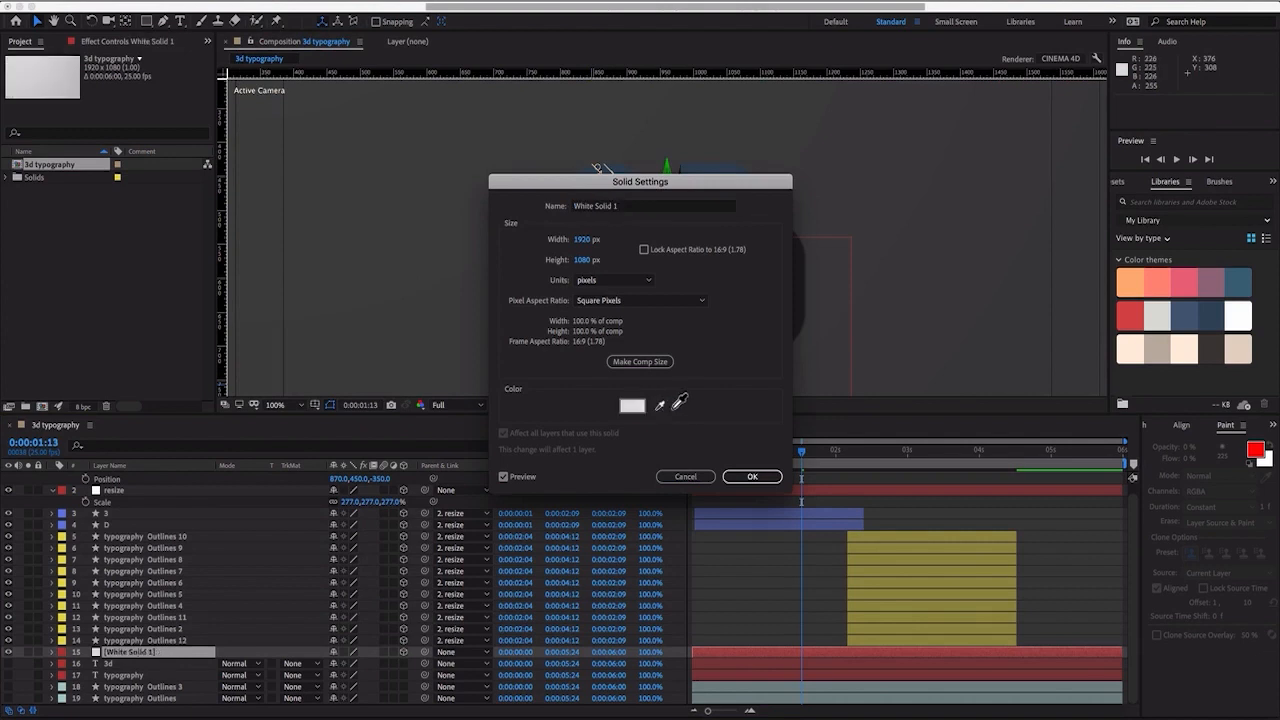
pyautogui.click(1159, 314)
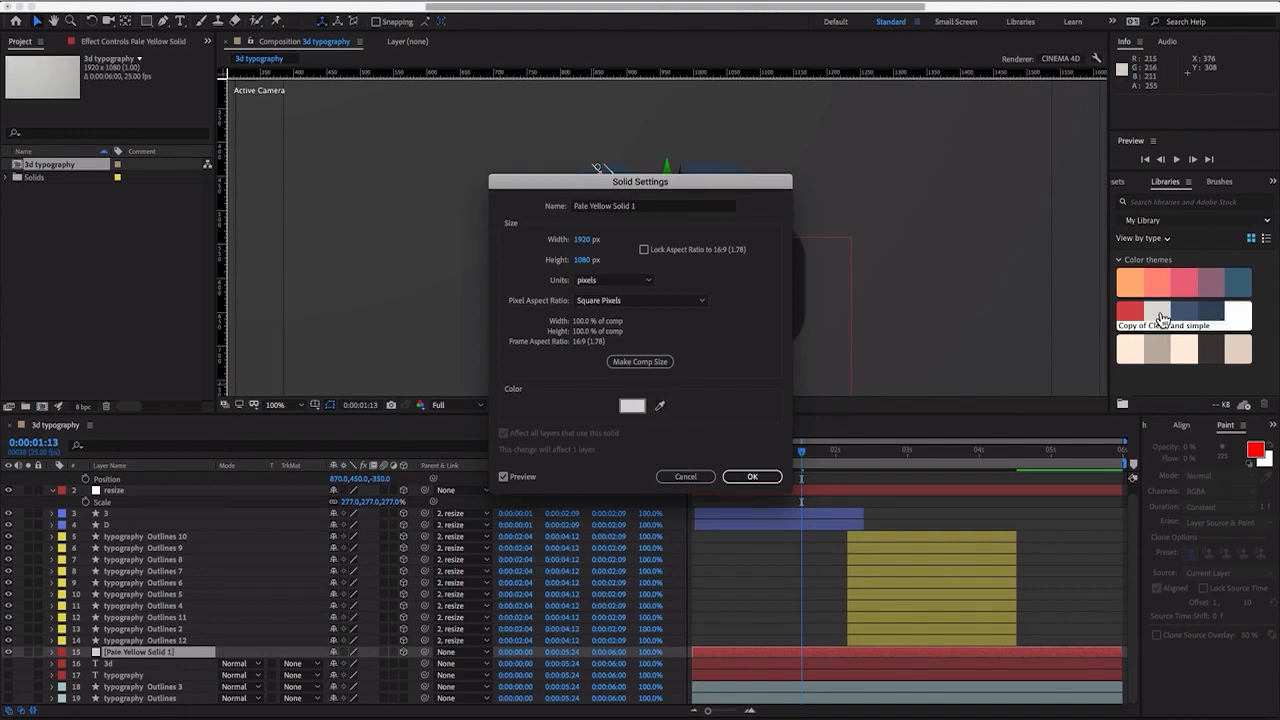
pyautogui.click(748, 476)
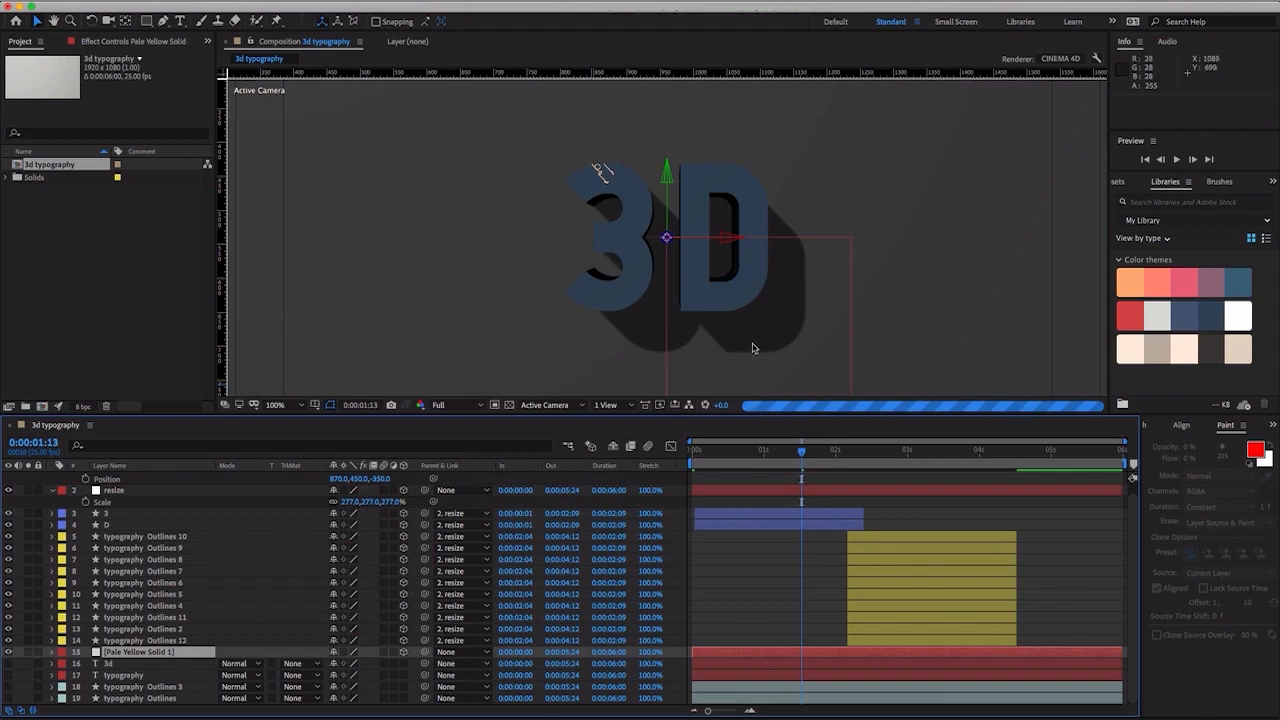
pyautogui.press(',')
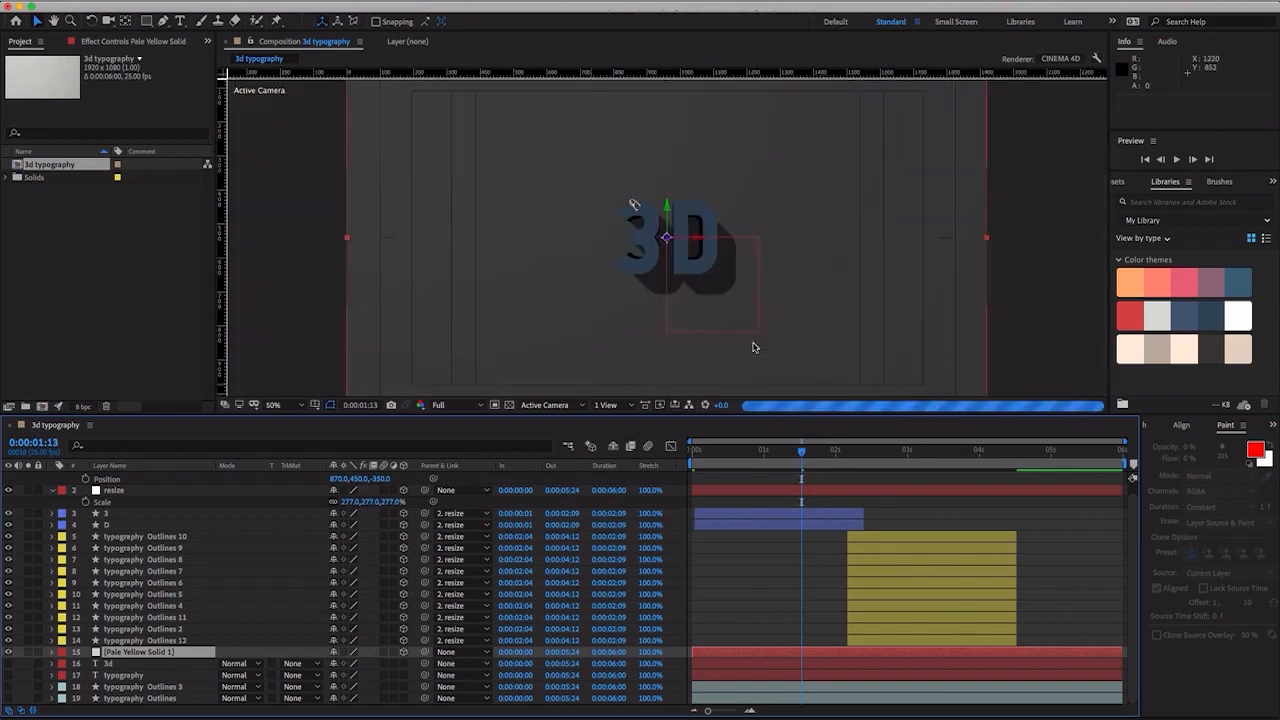
pyautogui.press(',')
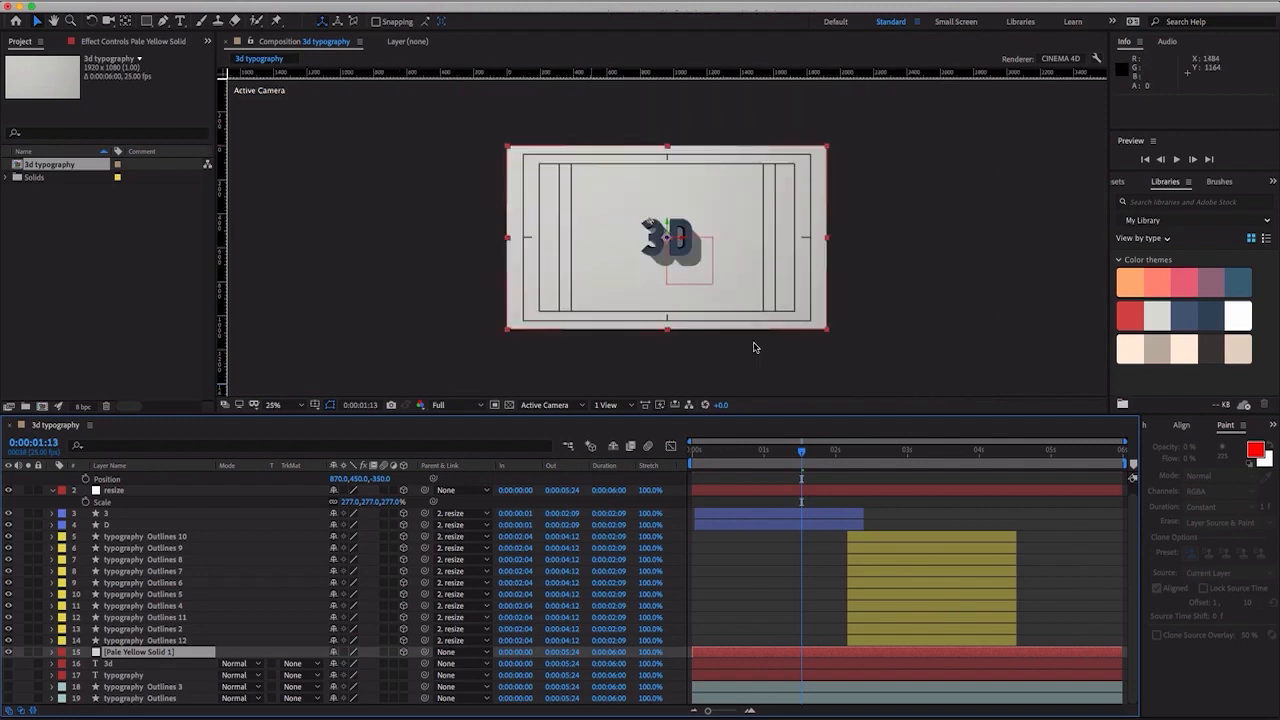
pyautogui.press('.')
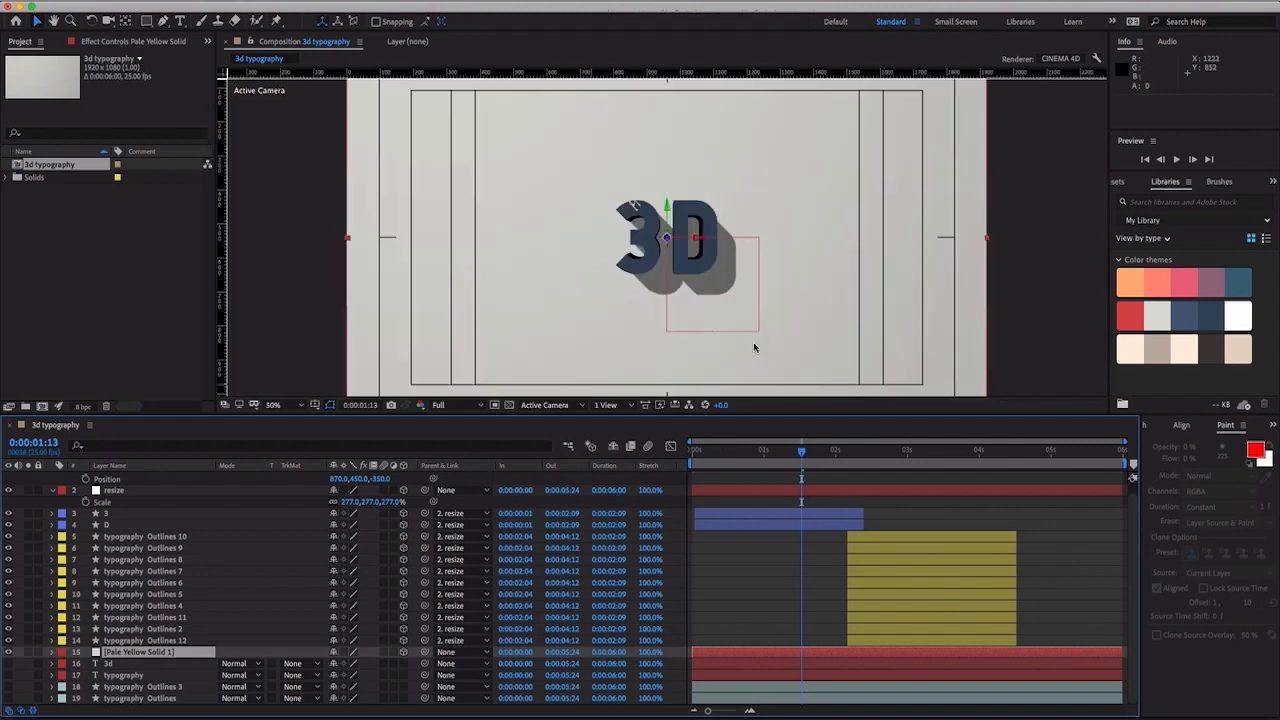
# - Check the recolored 3D letters at several times in the first two seconds, and return the playhead to 0:00:00:00
pyautogui.click(826, 452)
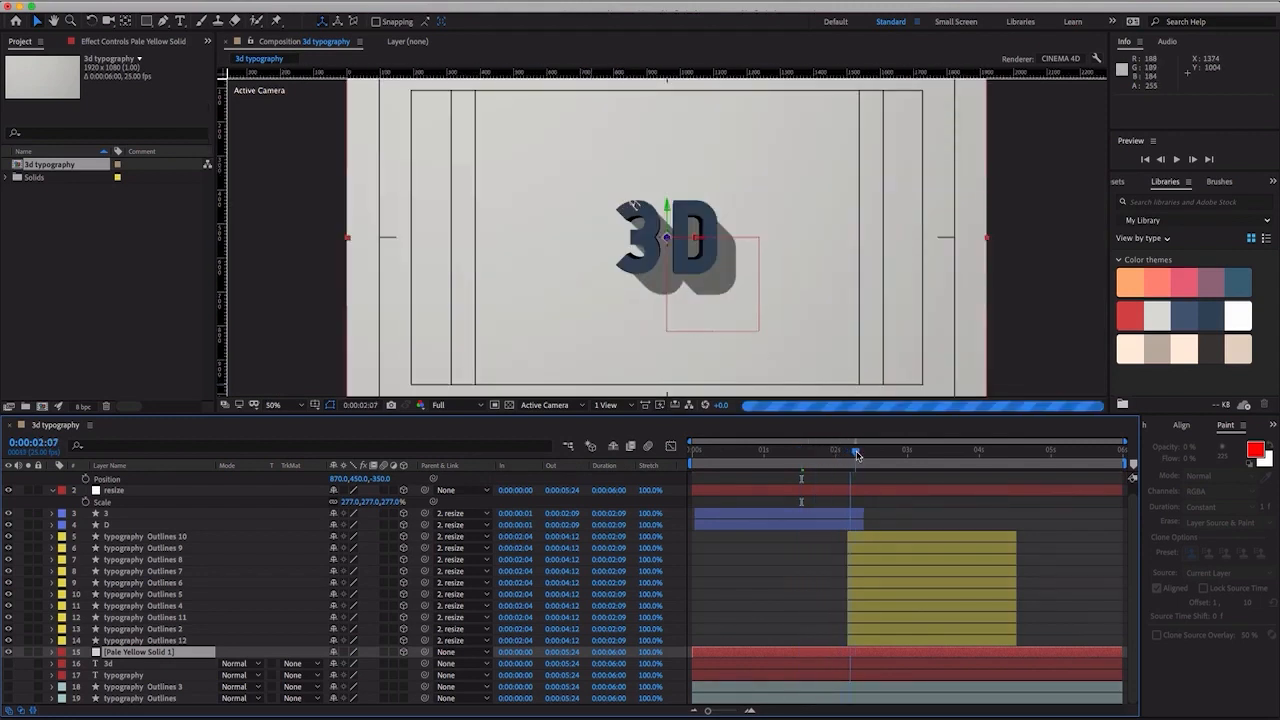
pyautogui.click(788, 452)
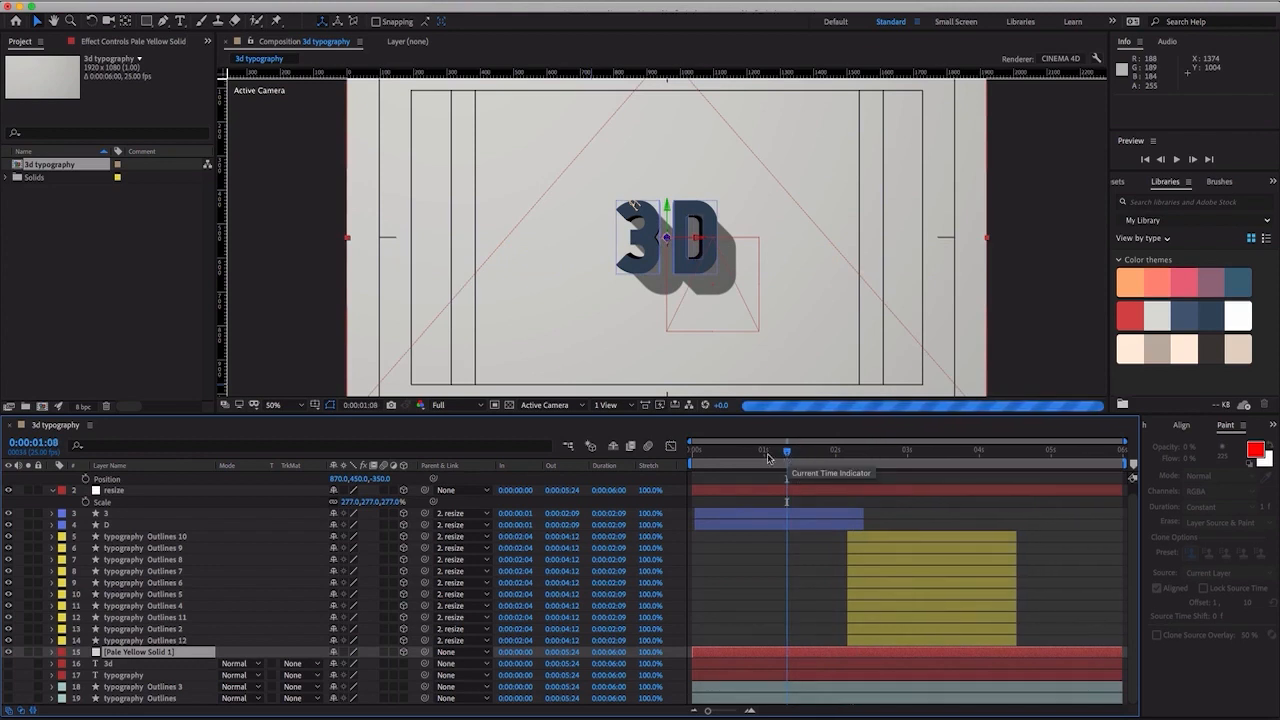
pyautogui.click(729, 452)
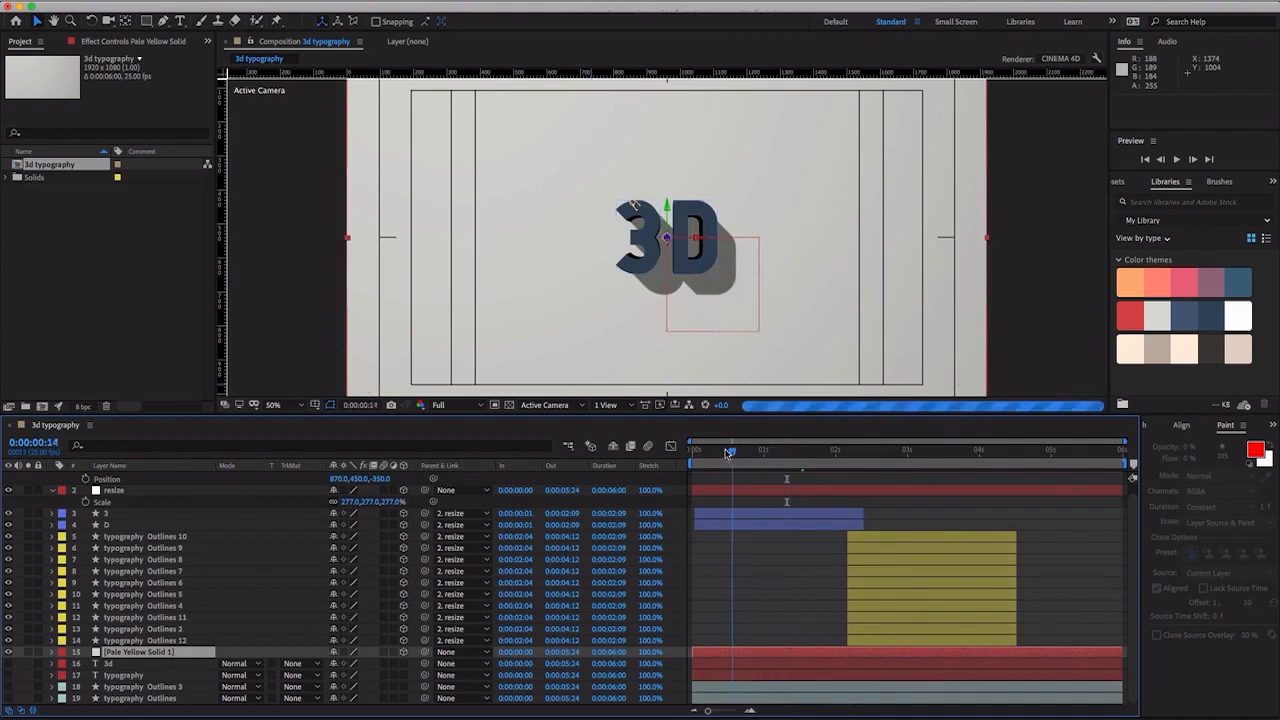
pyautogui.click(723, 452)
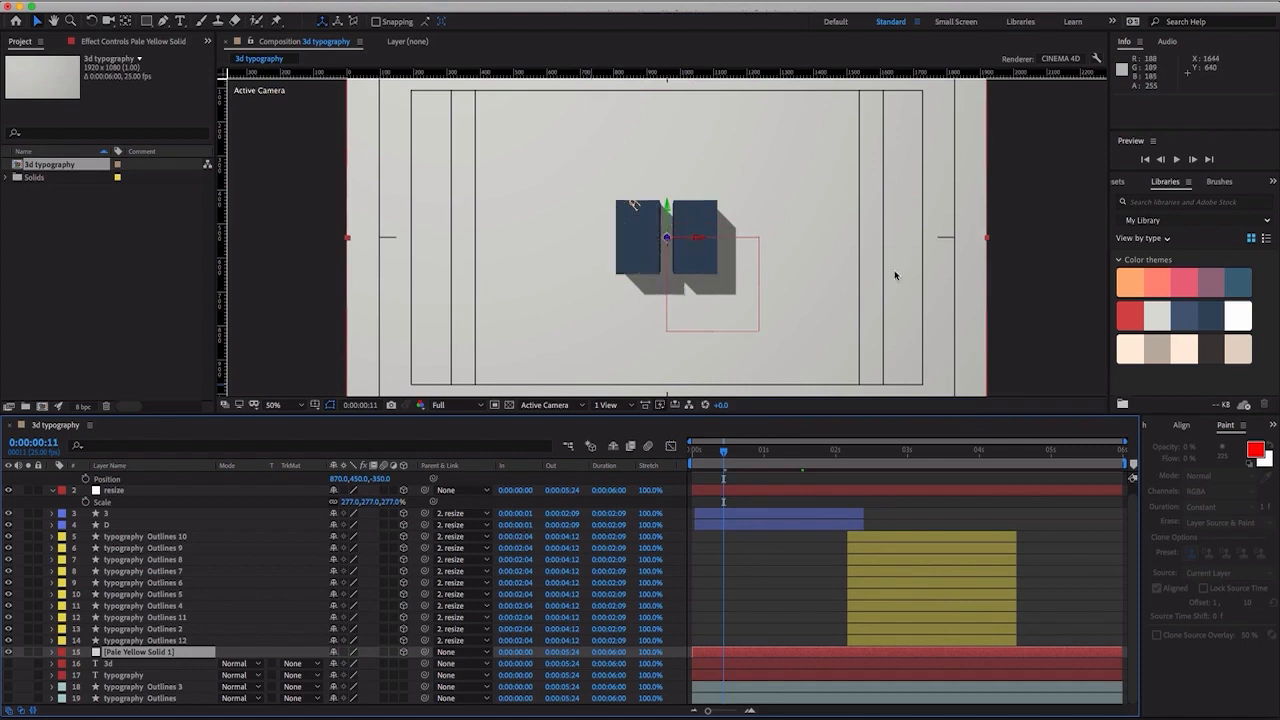
pyautogui.moveTo(731, 459); pyautogui.dragTo(690, 457)
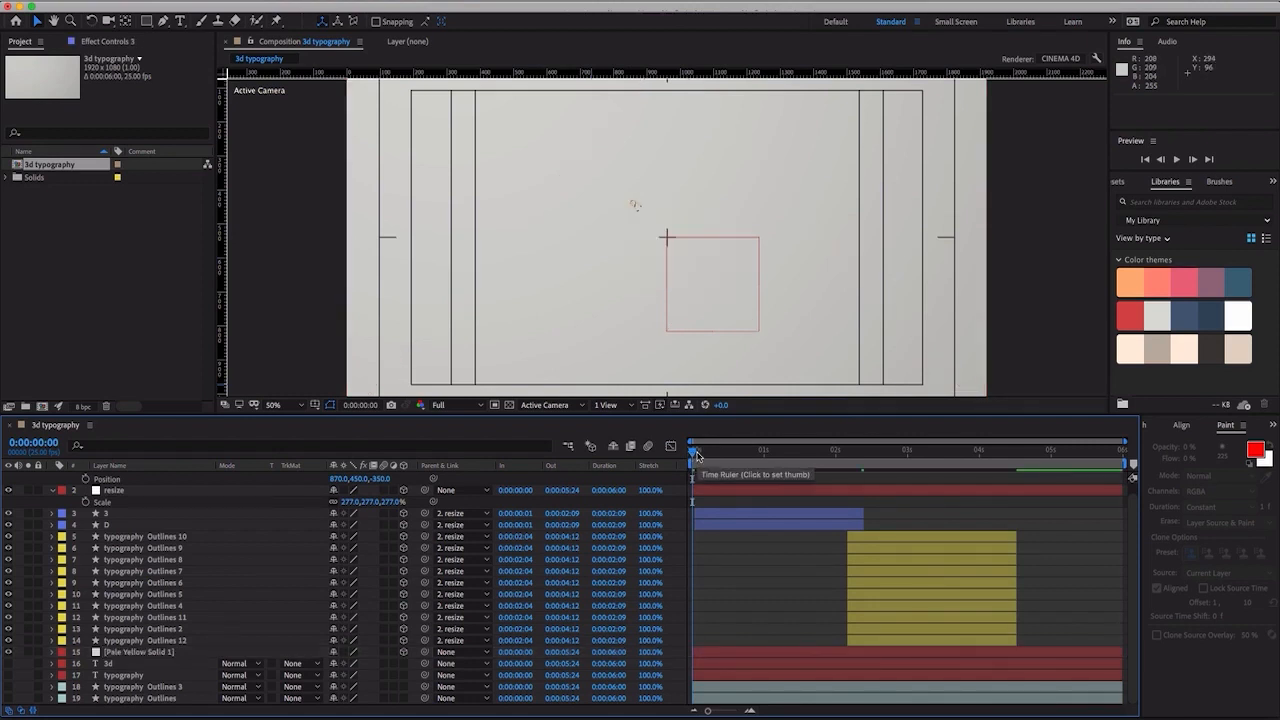
pyautogui.moveTo(696, 458)
pyautogui.mouseDown()
pyautogui.moveTo(810, 465)
pyautogui.moveTo(688, 457)
pyautogui.mouseUp()
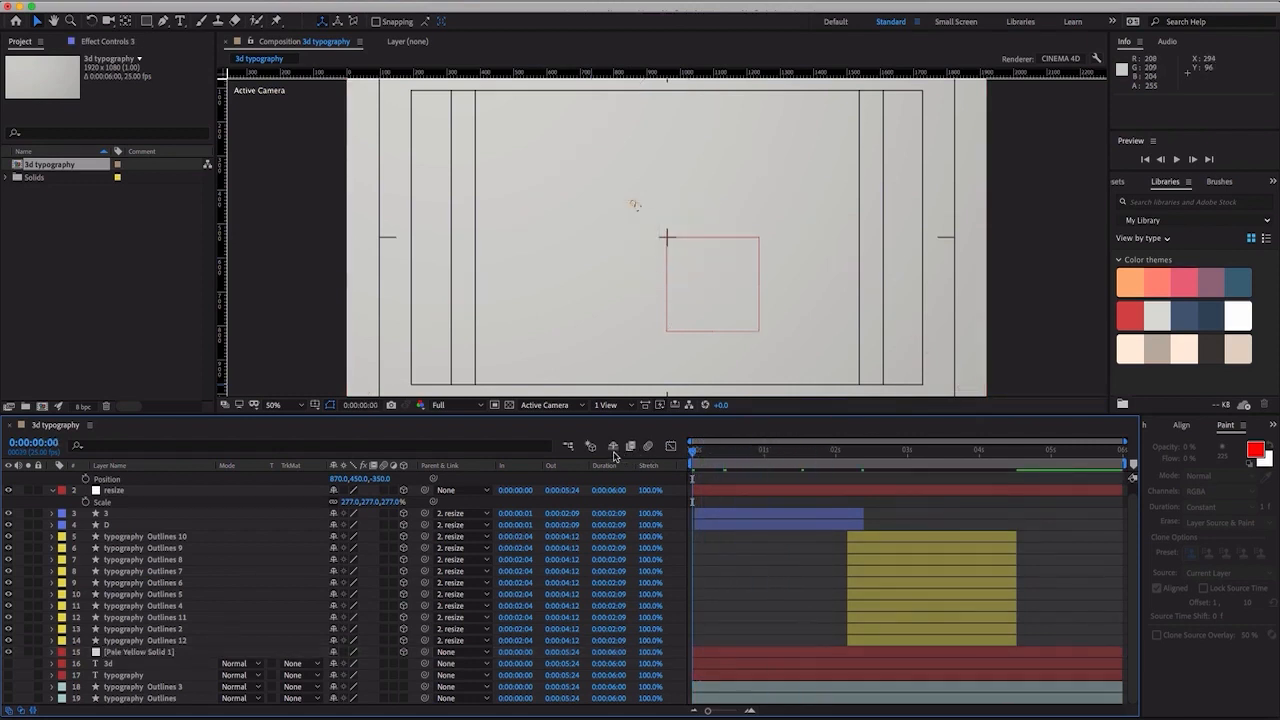
# - Sequence the twelve letter layers, from 3 to typography Outlines 12, with an overlap of 0:00:02:08 and no transition
pyautogui.click(105, 514)
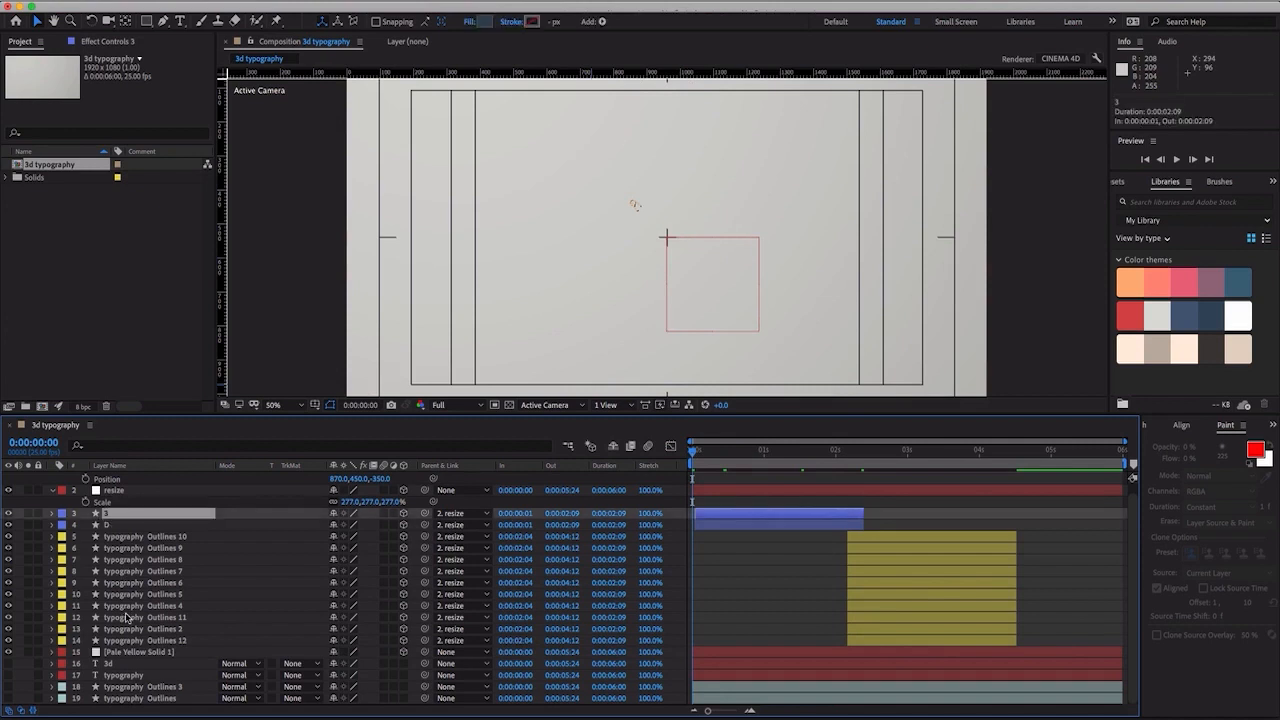
pyautogui.keyDown('shift'); pyautogui.click(124, 640); pyautogui.keyUp('shift')
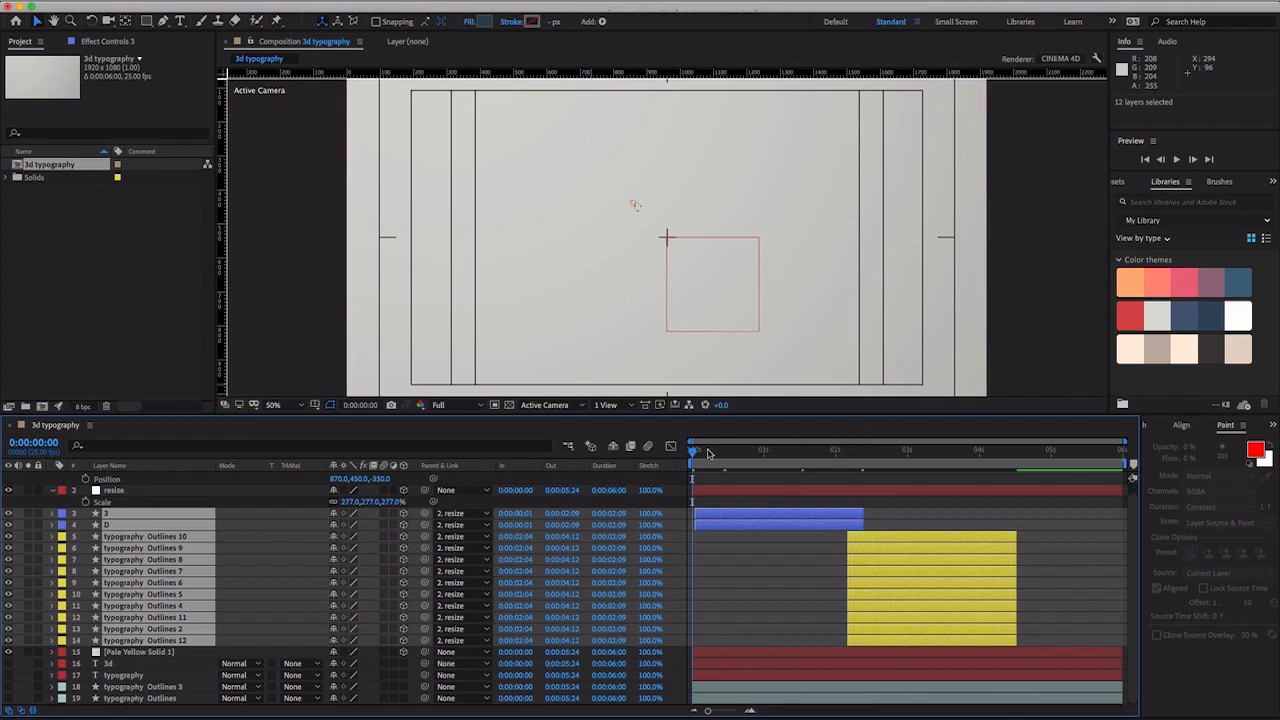
pyautogui.moveTo(695, 452); pyautogui.dragTo(865, 467)
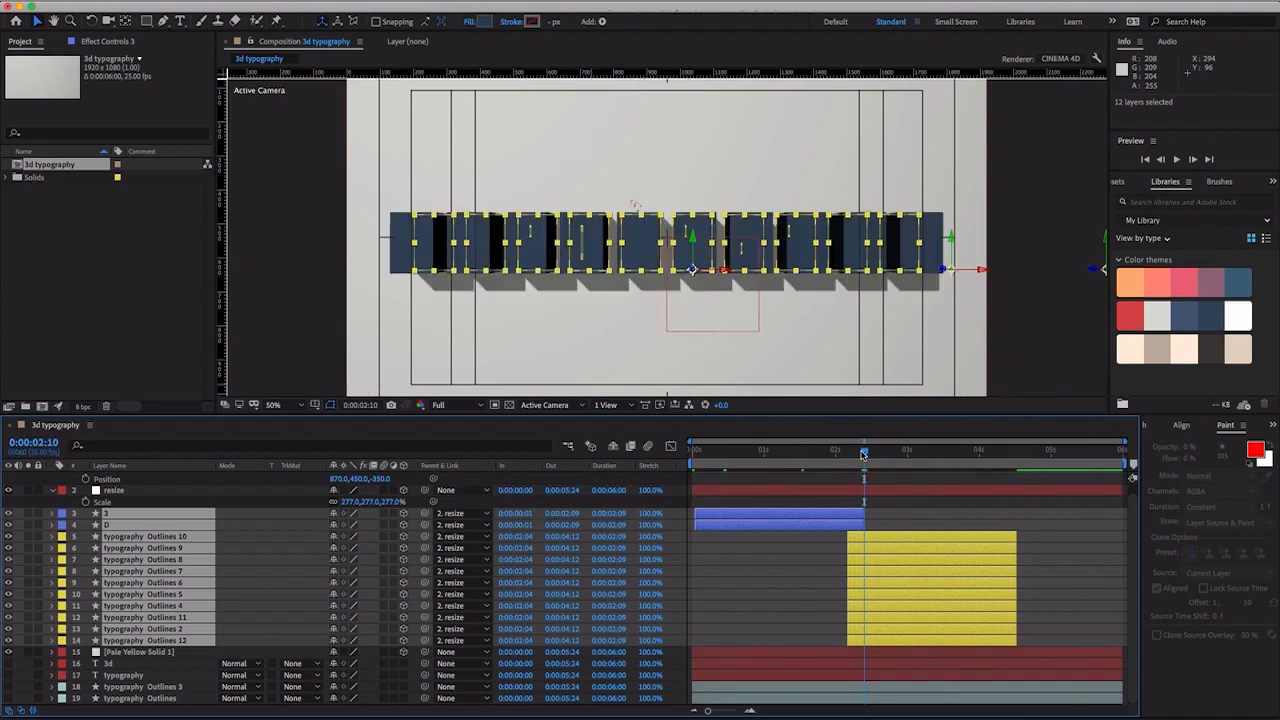
pyautogui.moveTo(863, 455); pyautogui.dragTo(692, 452)
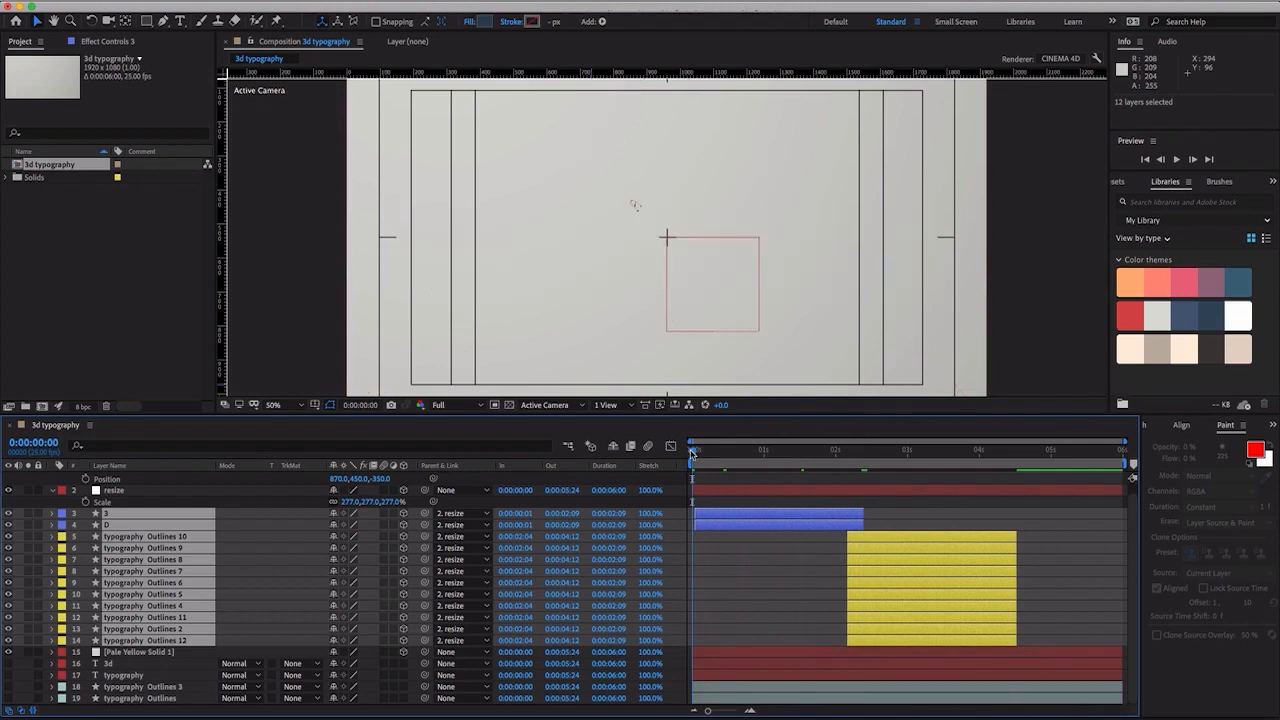
pyautogui.click(350, 2)
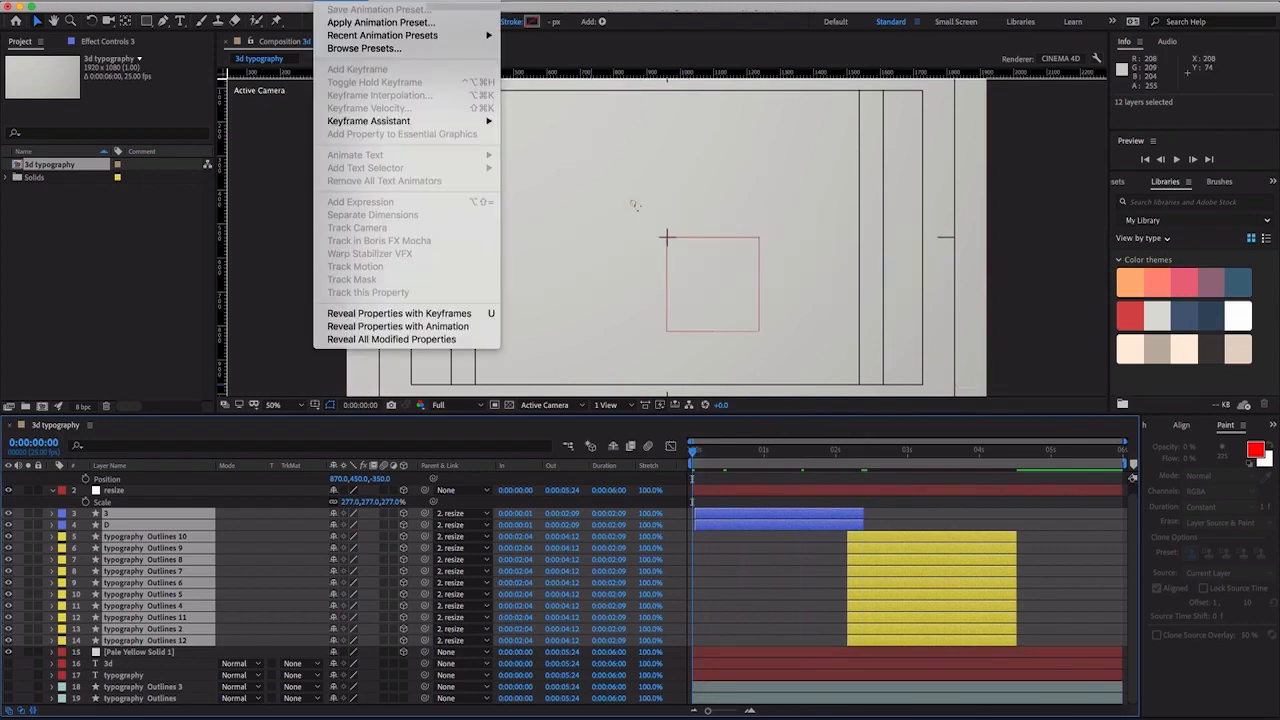
pyautogui.moveTo(367, 122)
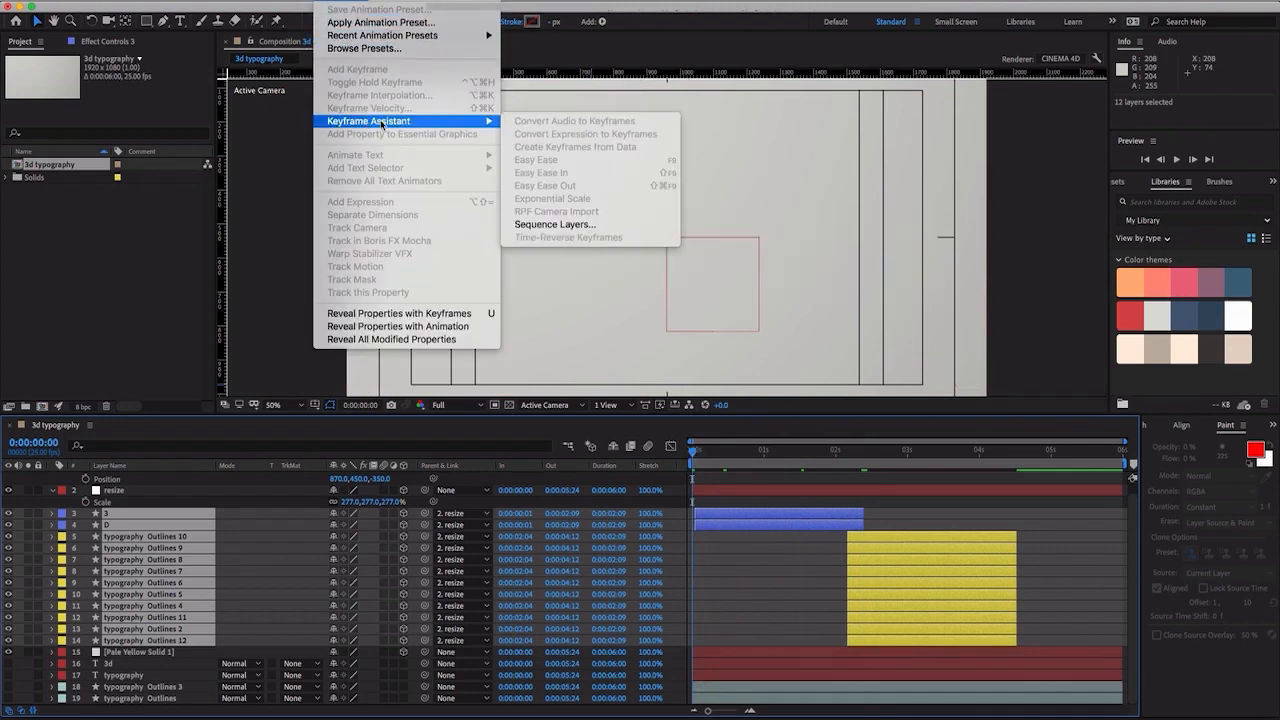
pyautogui.click(562, 224)
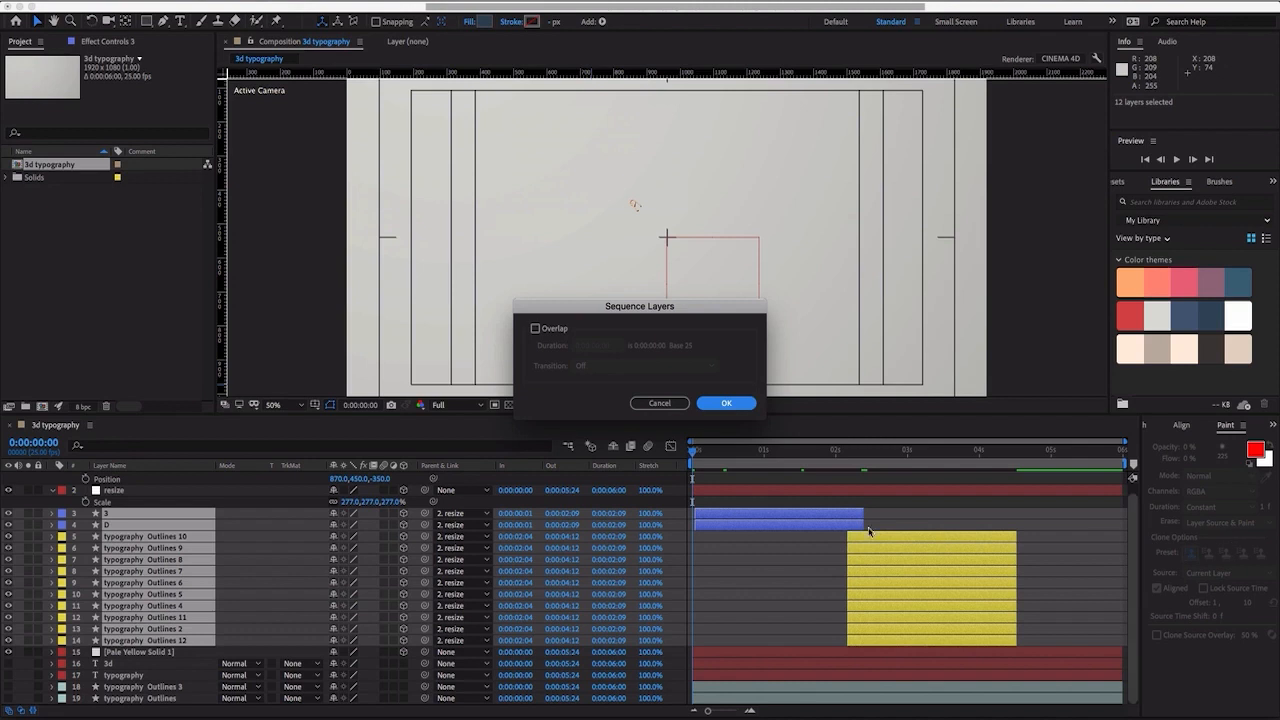
pyautogui.click(536, 329)
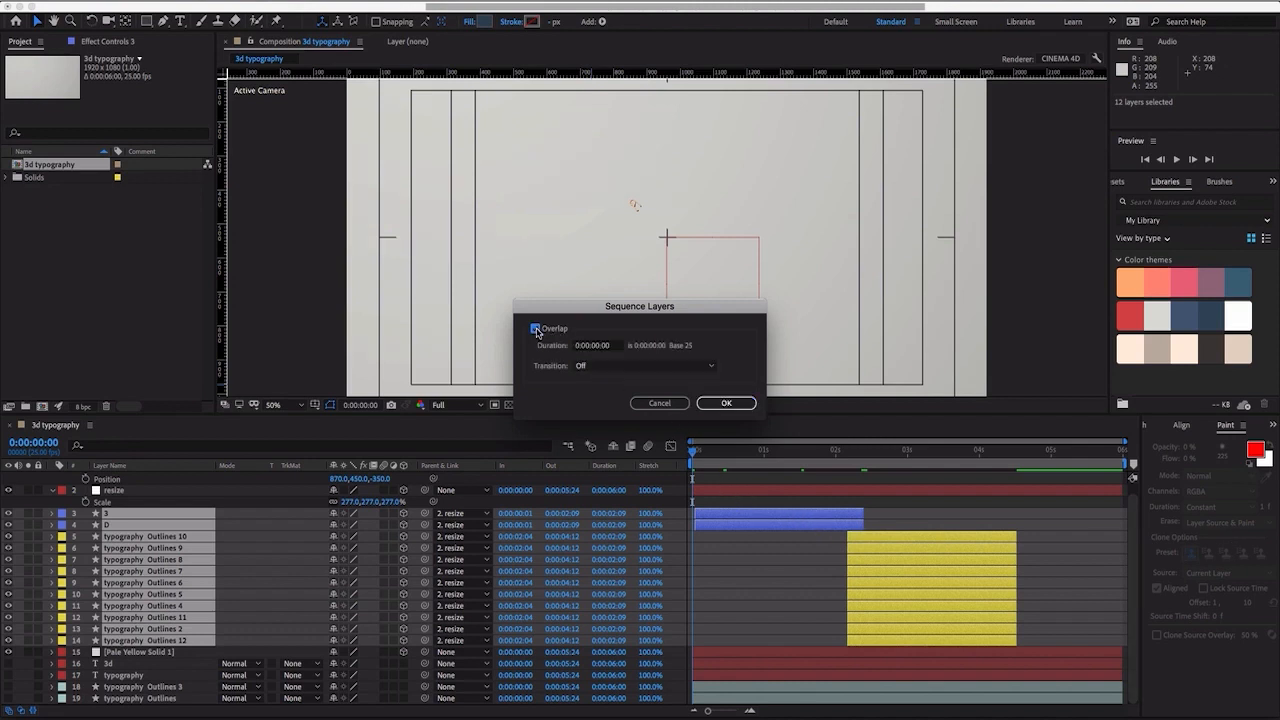
pyautogui.click(593, 345)
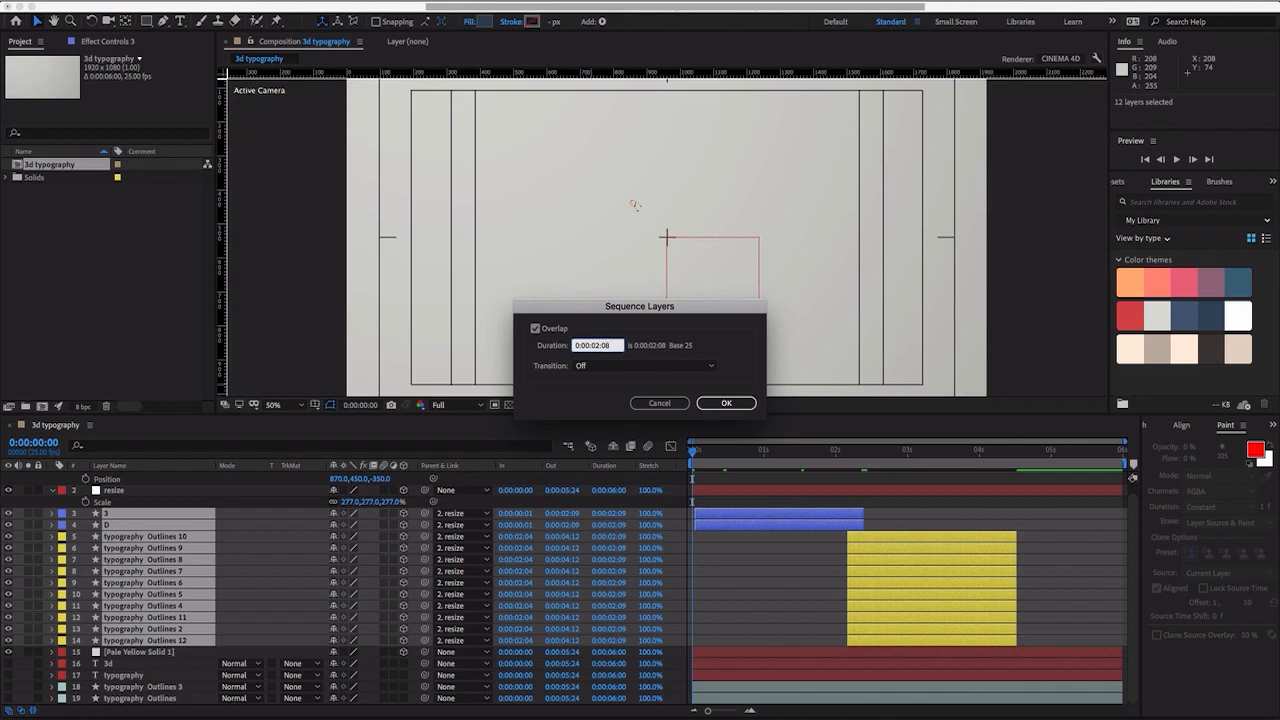
pyautogui.click(727, 403)
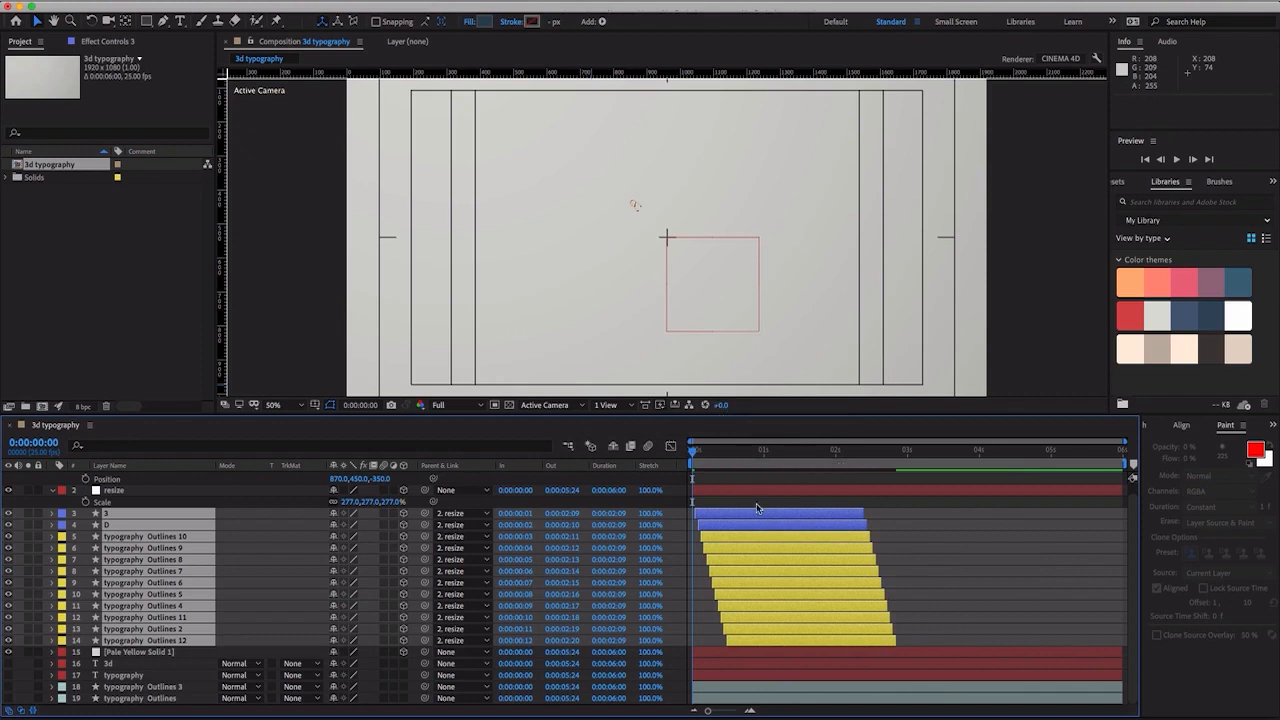
# - Shift the ten staggered typography letter layers together in time so that typography Outlines 10 starts at 0:00:02:00
pyautogui.click(900, 563)
pyautogui.click(820, 538)
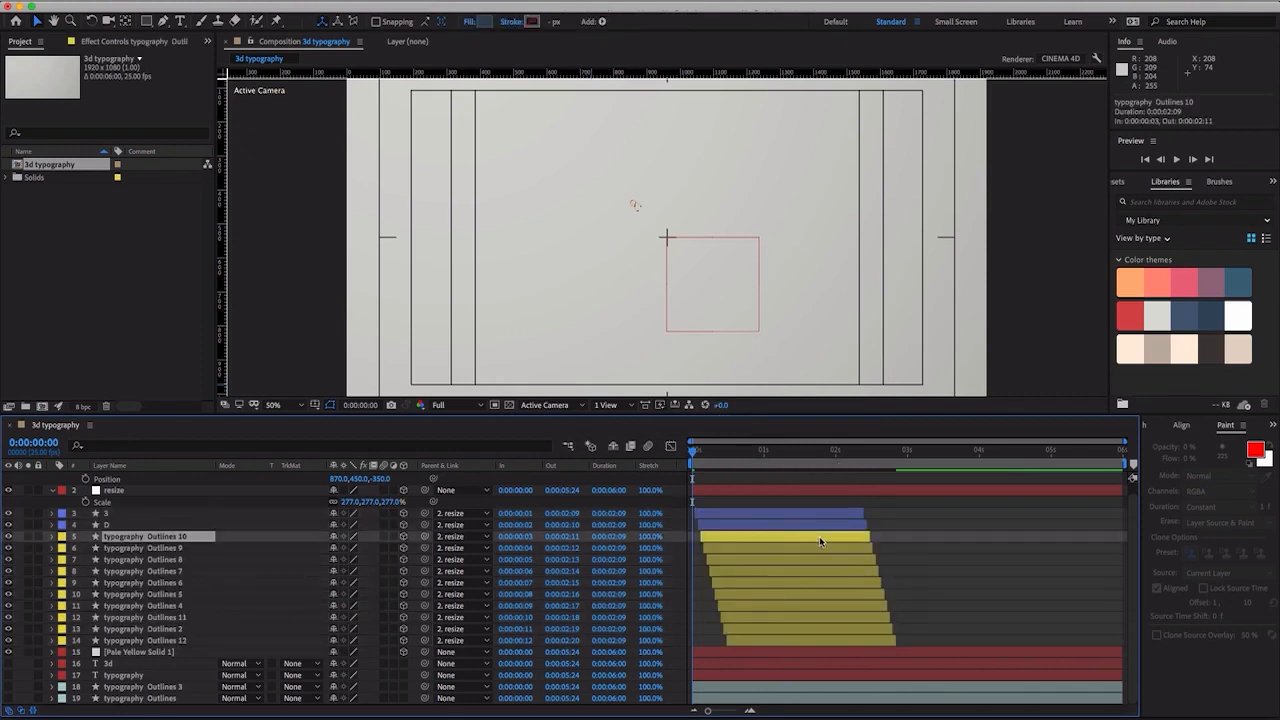
pyautogui.keyDown('shift'); pyautogui.click(808, 634); pyautogui.keyUp('shift')
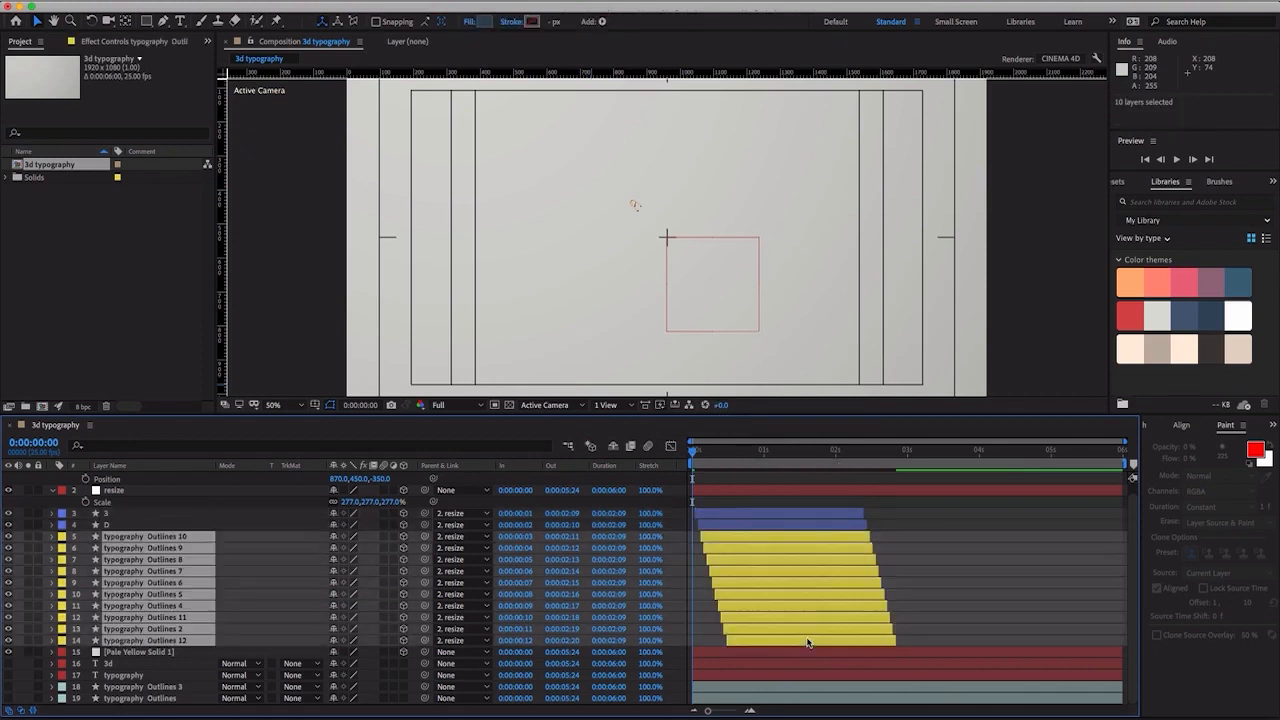
pyautogui.moveTo(801, 542); pyautogui.dragTo(921, 544)
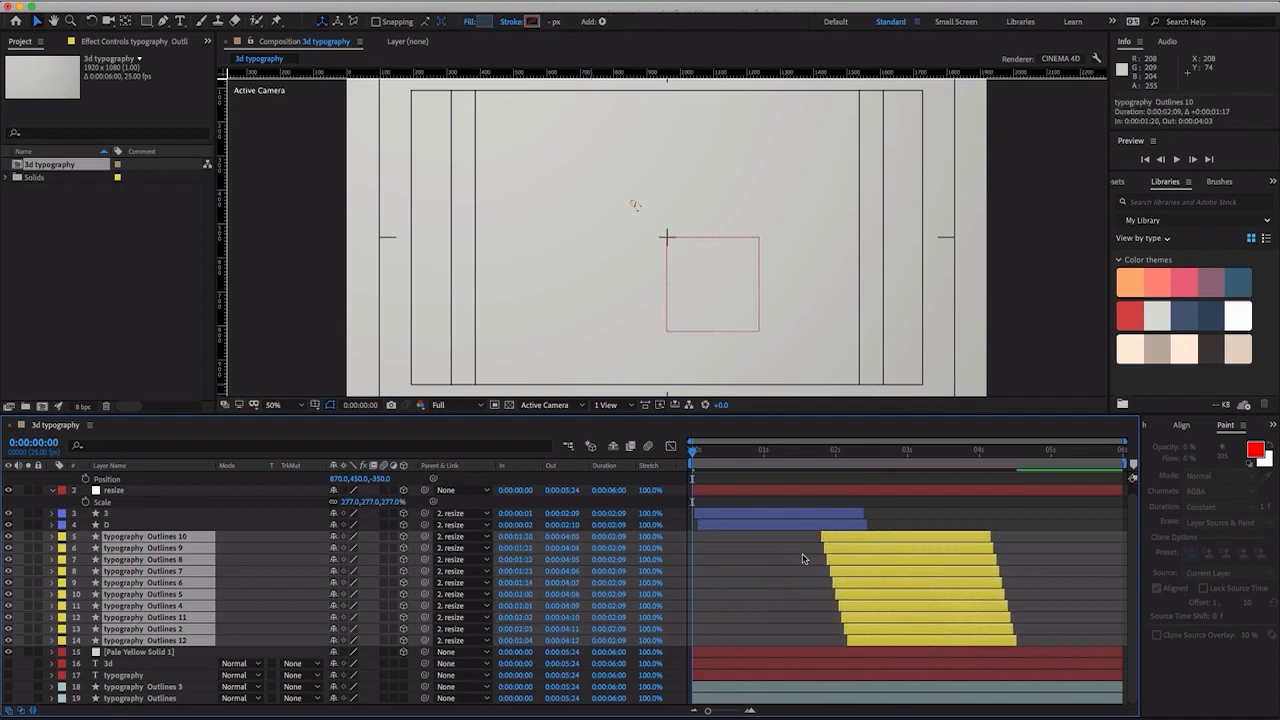
pyautogui.moveTo(836, 541); pyautogui.dragTo(858, 541)
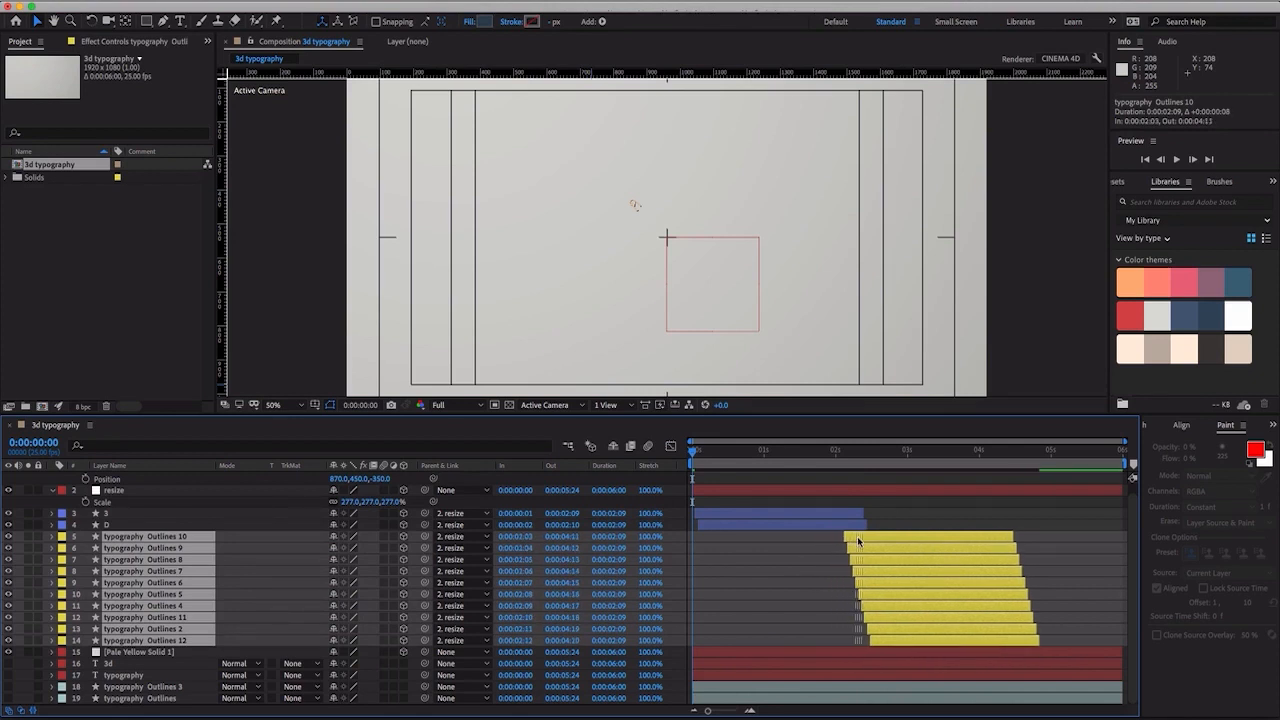
pyautogui.click(855, 451)
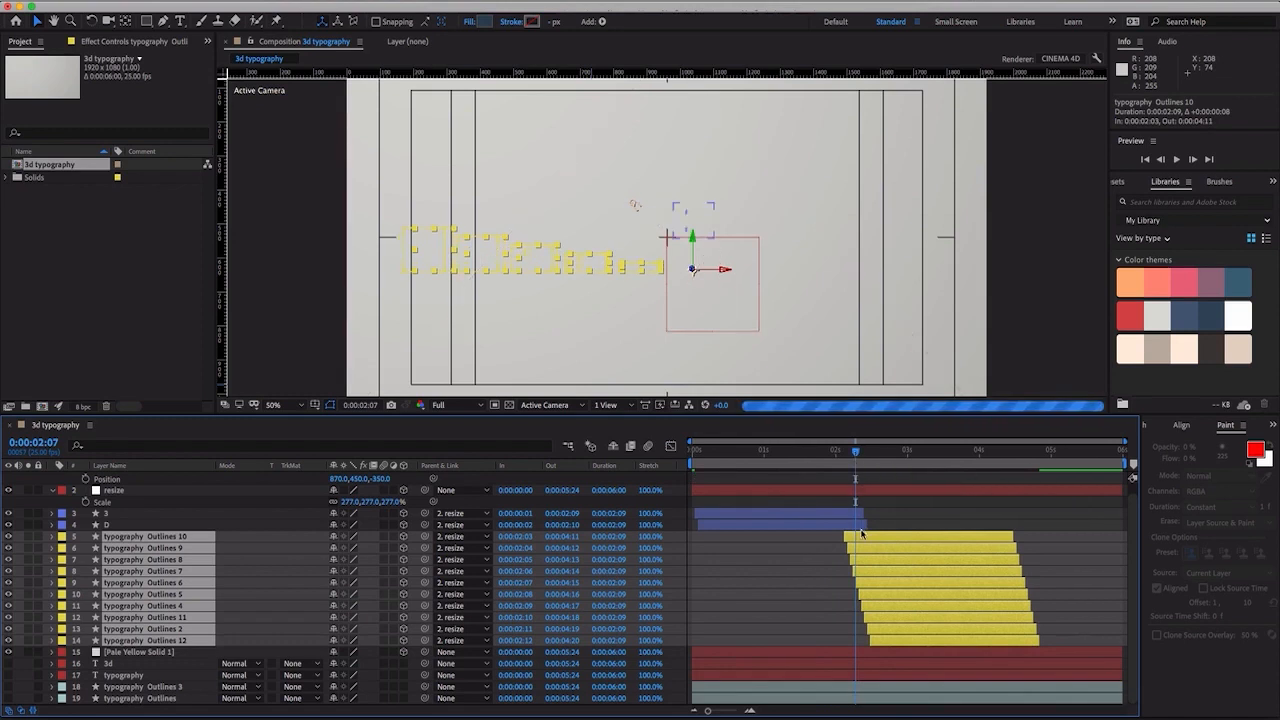
pyautogui.moveTo(860, 540); pyautogui.dragTo(854, 540)
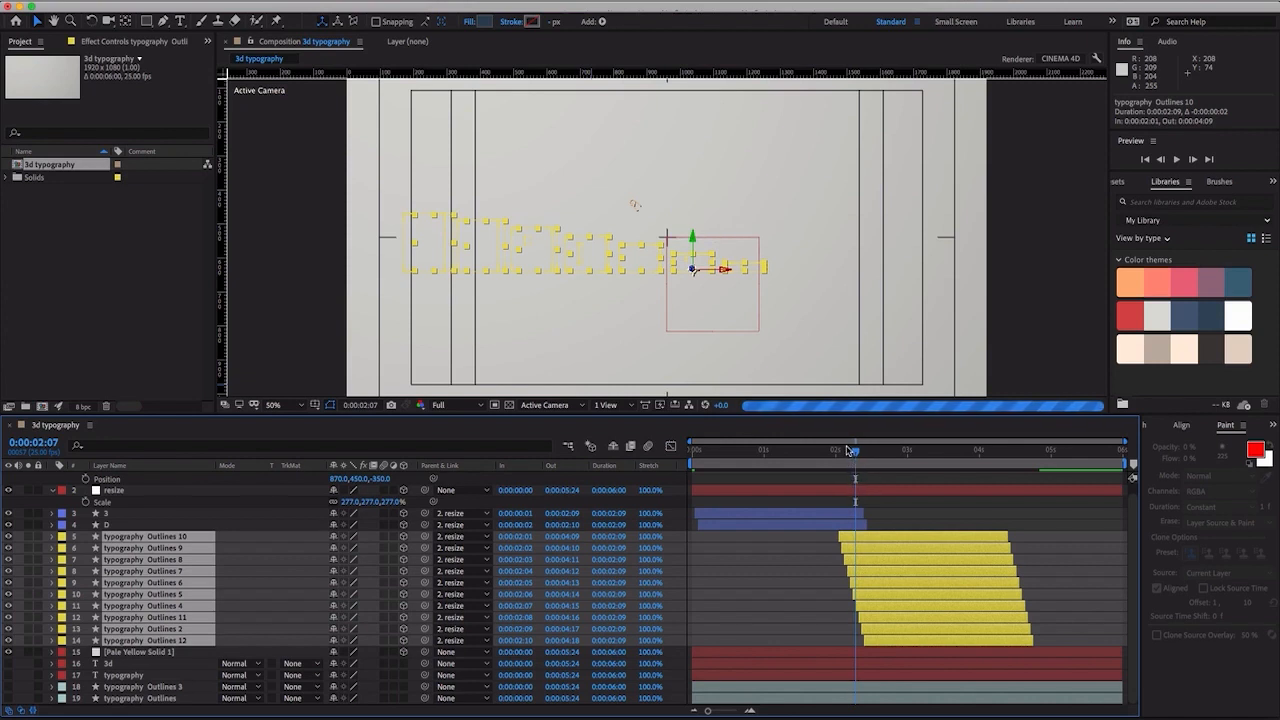
pyautogui.moveTo(855, 451); pyautogui.dragTo(852, 452)
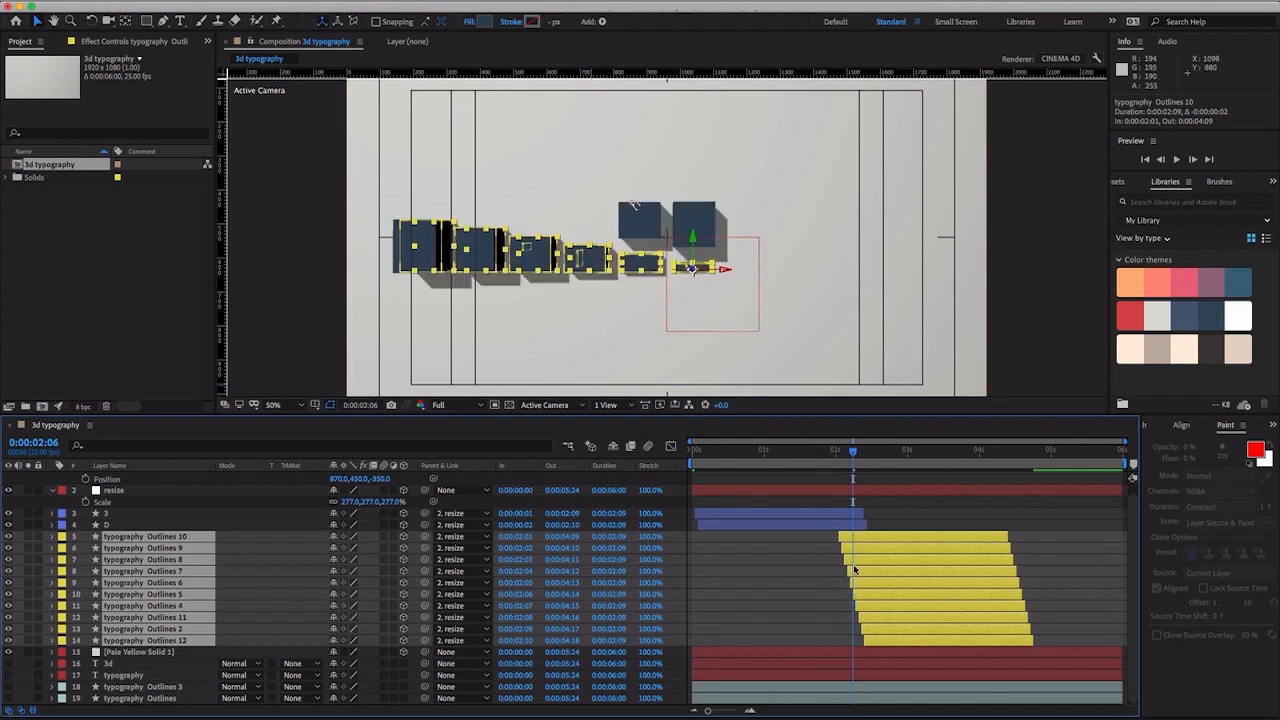
pyautogui.moveTo(862, 543); pyautogui.dragTo(858, 542)
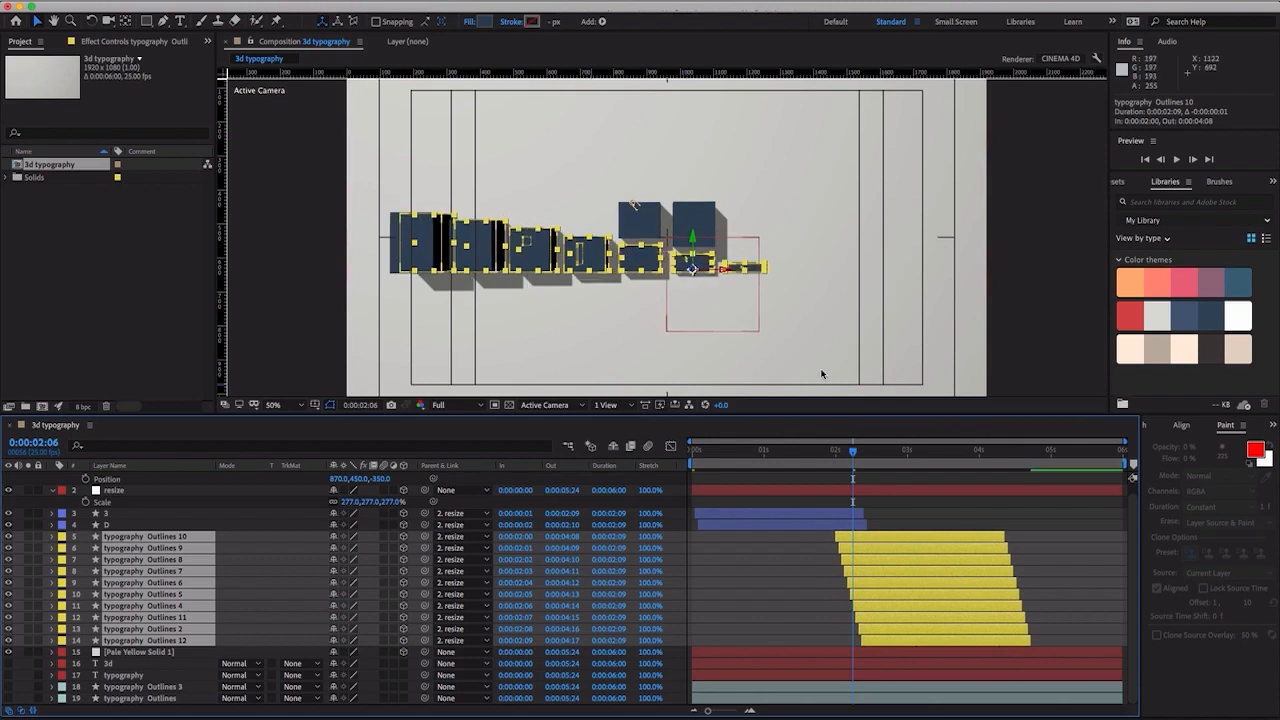
# - Preview the staggered animation from the start and check the 3D letters up to 0:00:01:14
pyautogui.moveTo(853, 456); pyautogui.dragTo(634, 447)
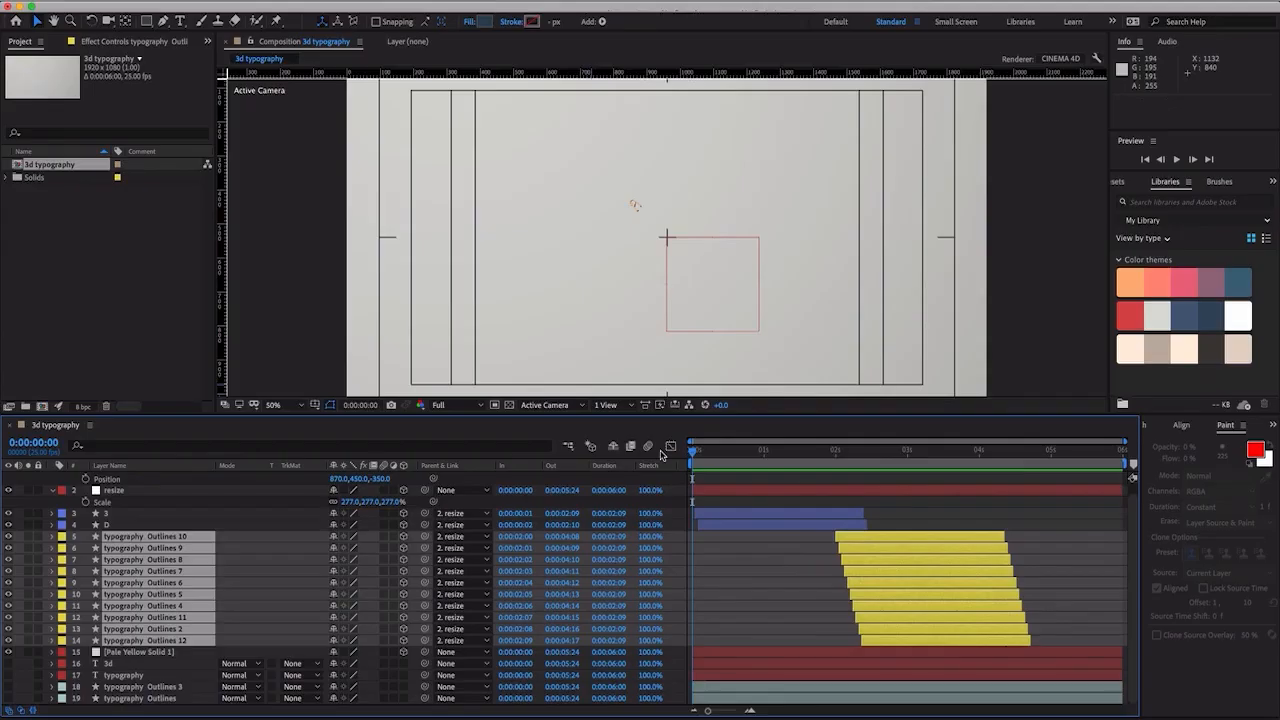
pyautogui.press('space')
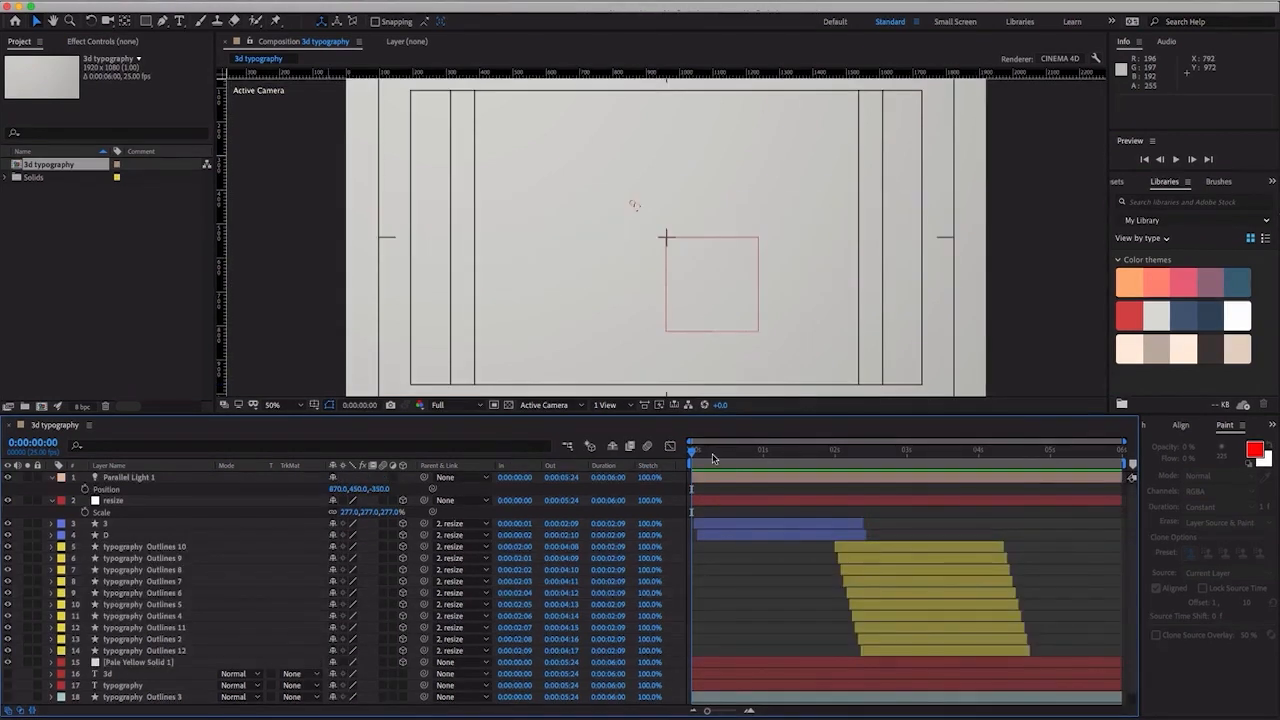
pyautogui.moveTo(712, 458); pyautogui.dragTo(801, 455)
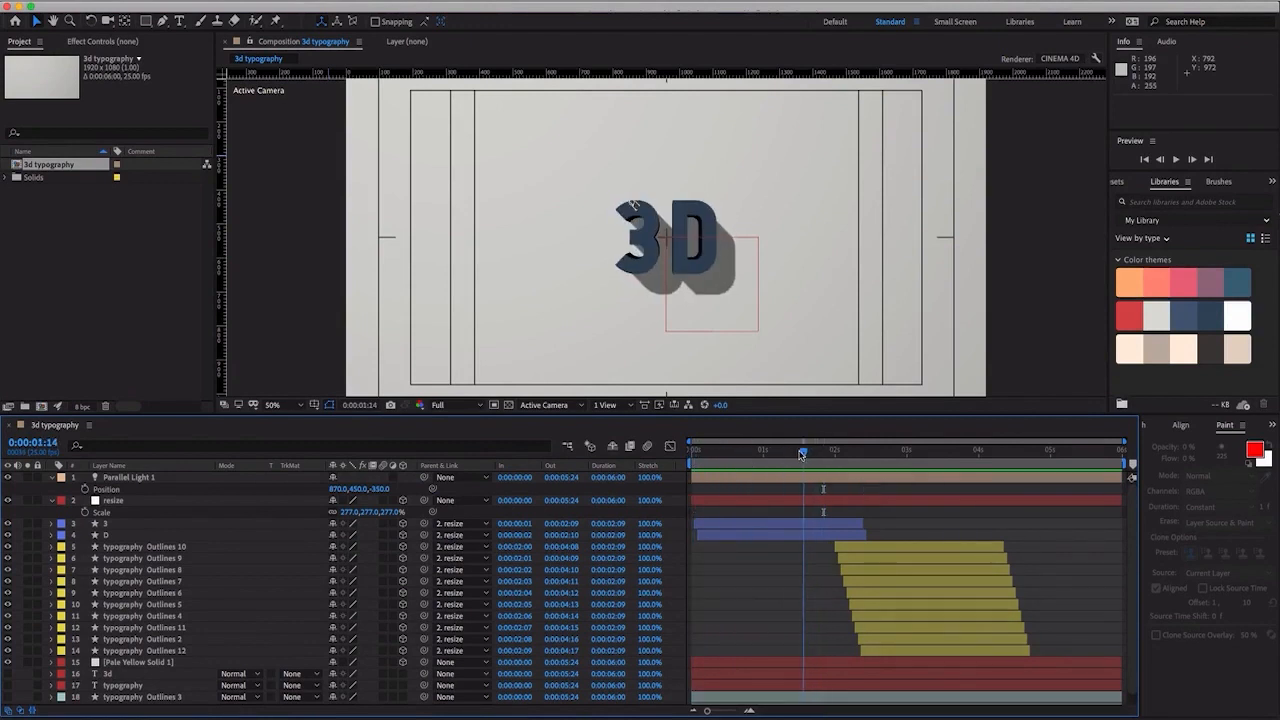
# - Set the fill of all twelve letter layers to coral FF836F, sampled from the first color theme in the library
pyautogui.click(109, 526)
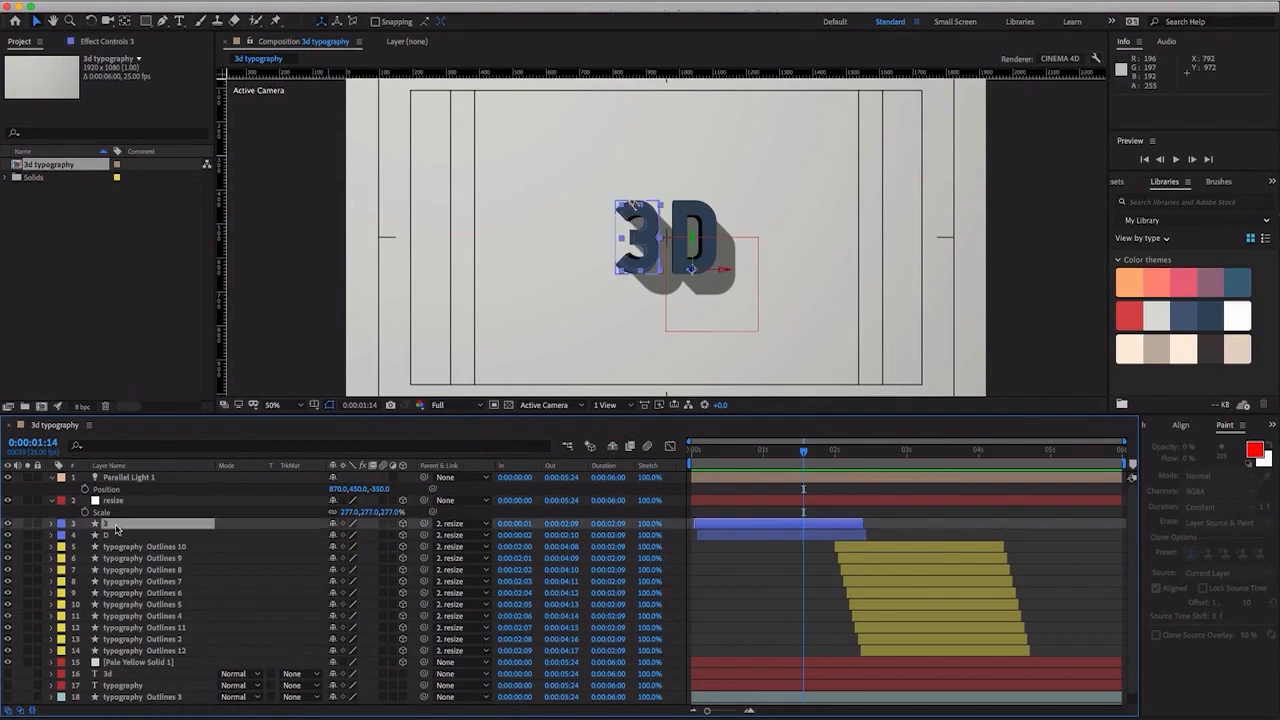
pyautogui.keyDown('shift'); pyautogui.click(131, 657); pyautogui.keyUp('shift')
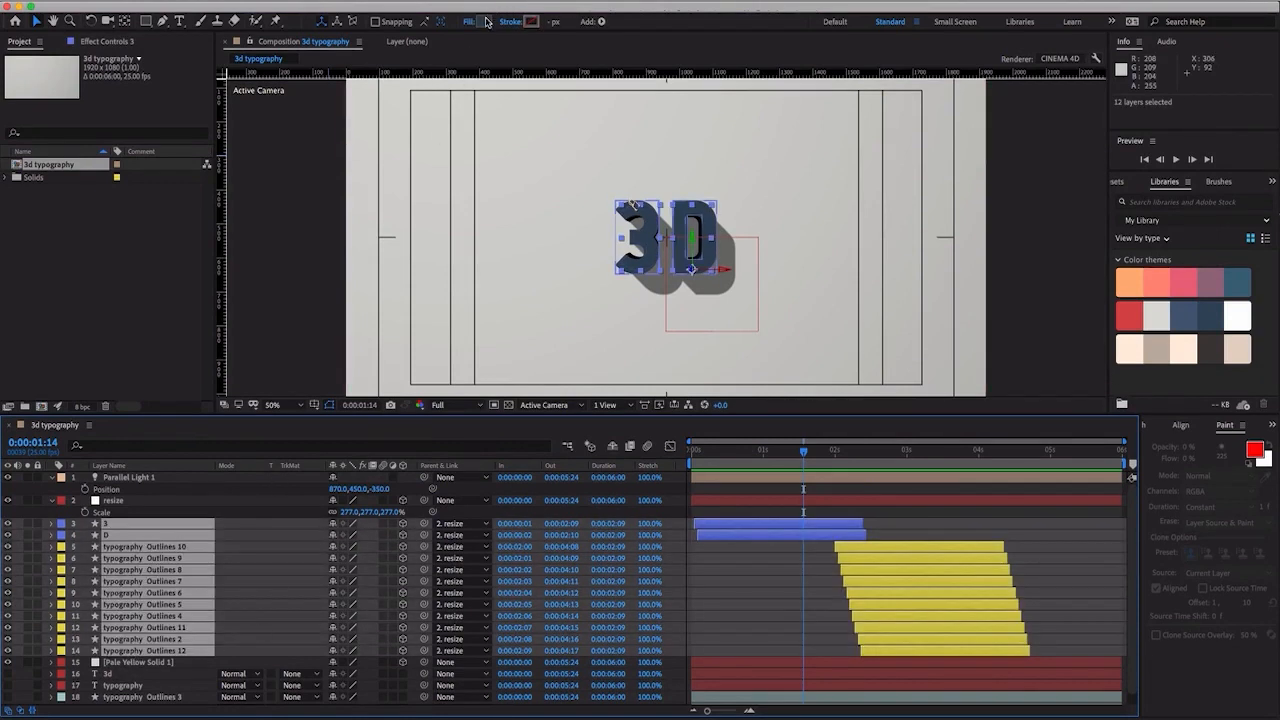
pyautogui.click(484, 21)
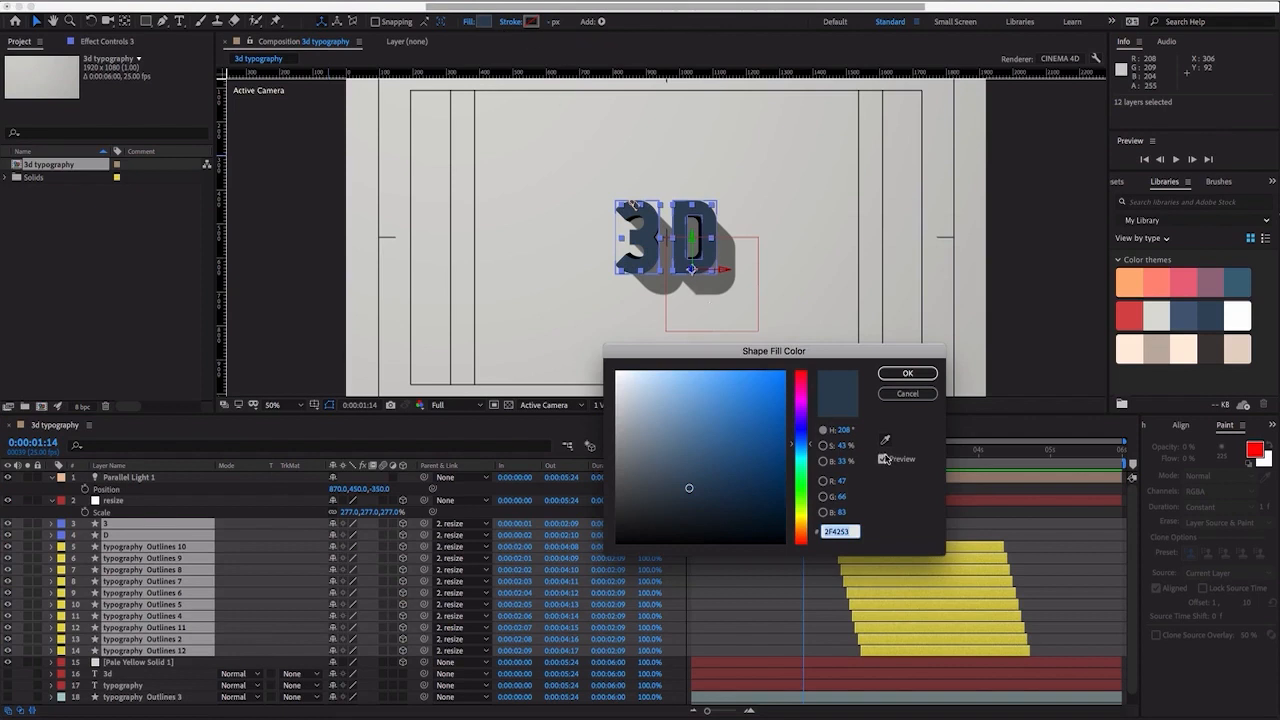
pyautogui.click(884, 440)
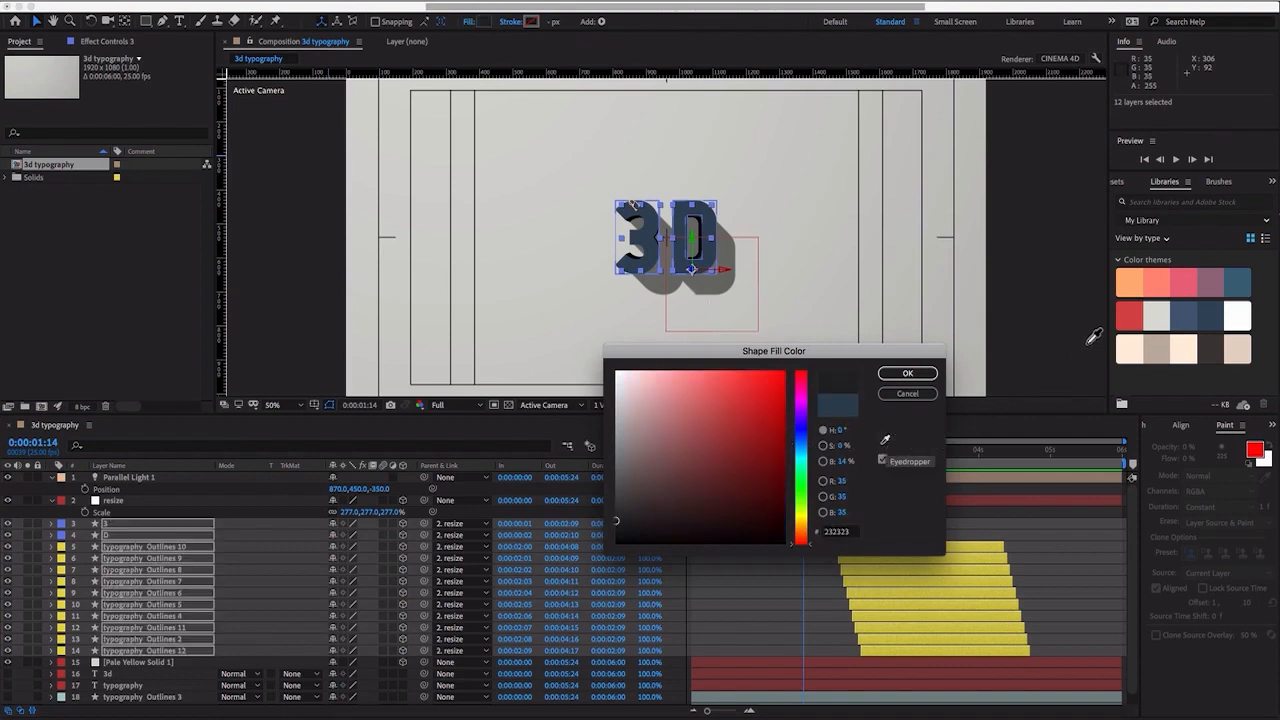
pyautogui.click(1159, 286)
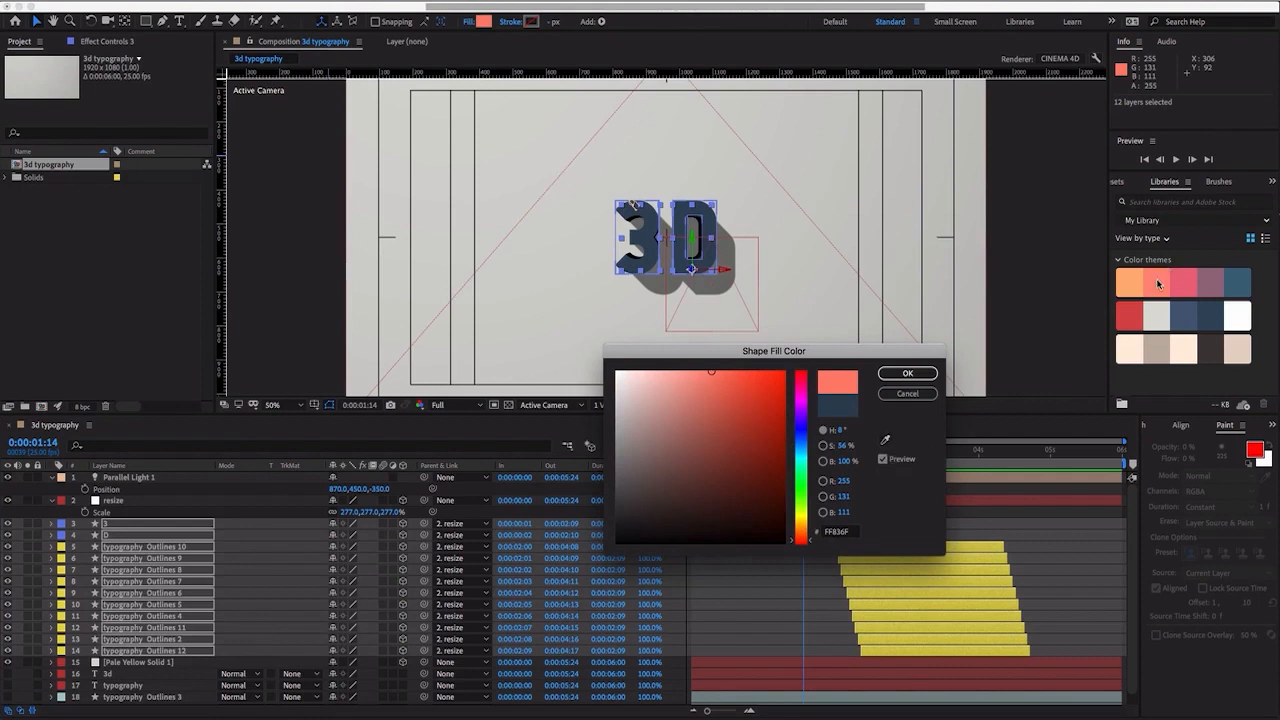
pyautogui.click(907, 373)
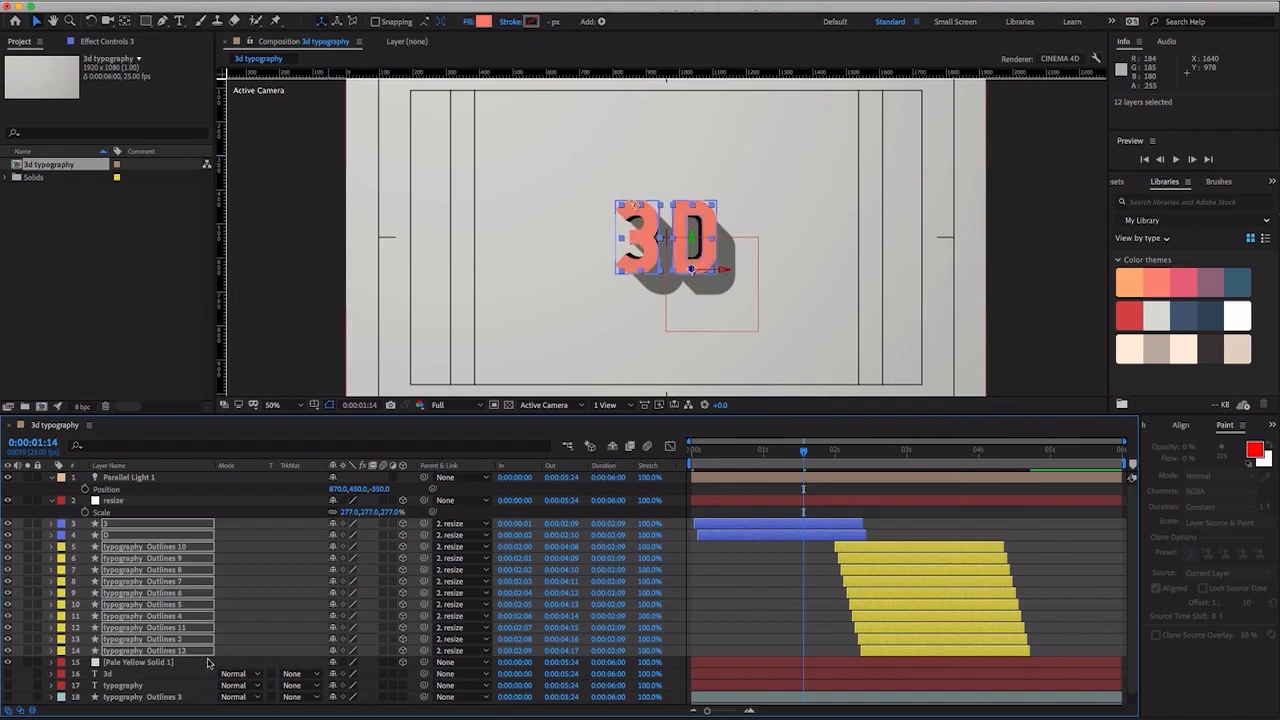
# - Recolor the Pale Yellow Solid 1 background with the mauve (RGB 141, 98, 118) sampled from the library's first color theme
pyautogui.click(140, 662)
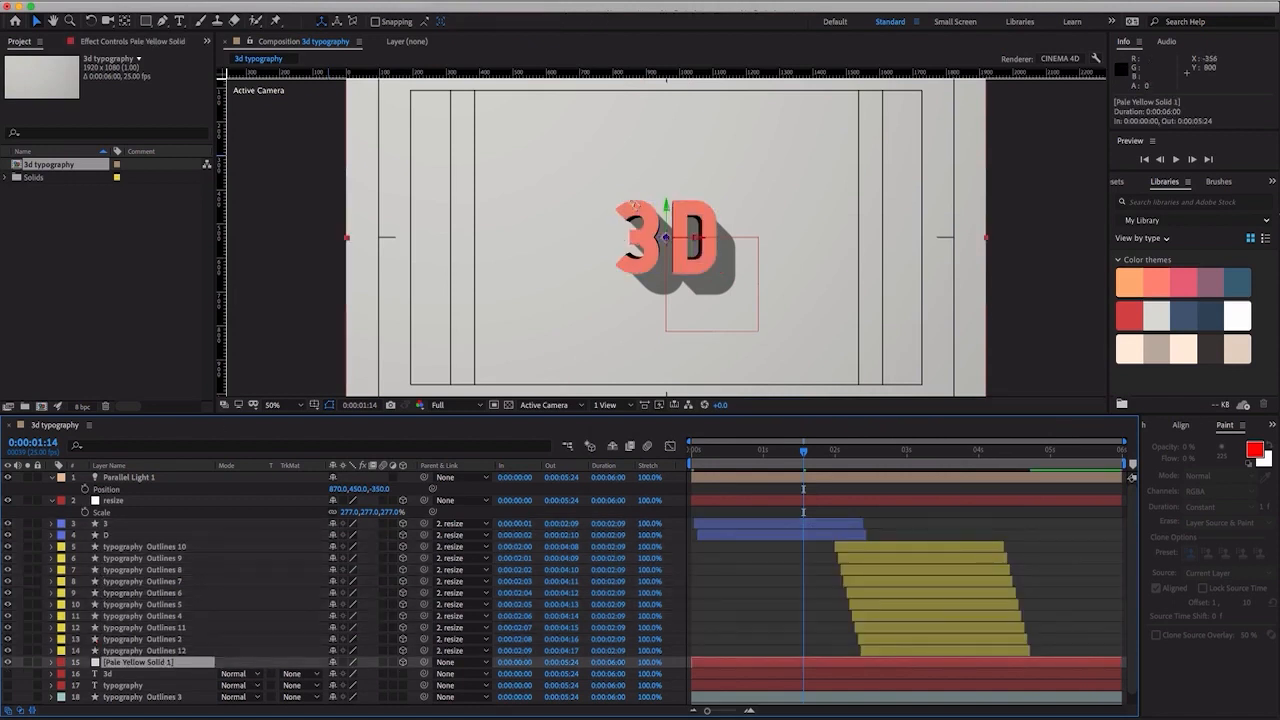
pyautogui.click(257, 1)
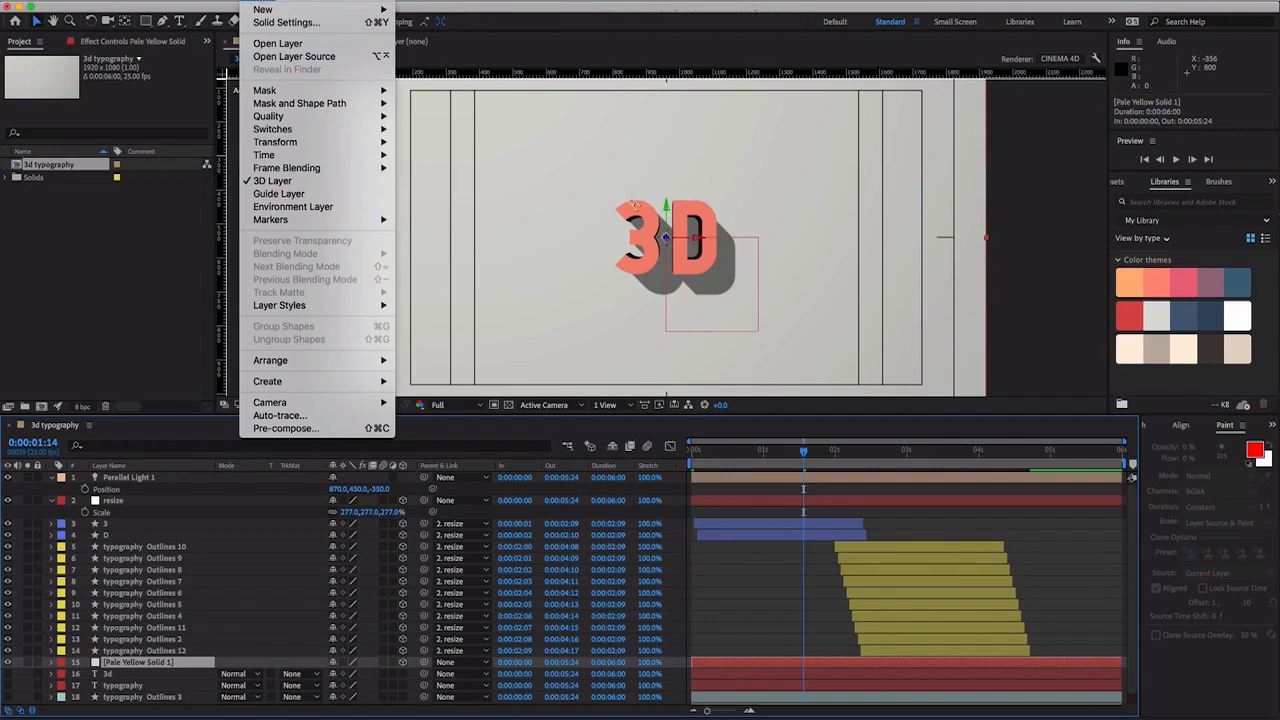
pyautogui.click(259, 22)
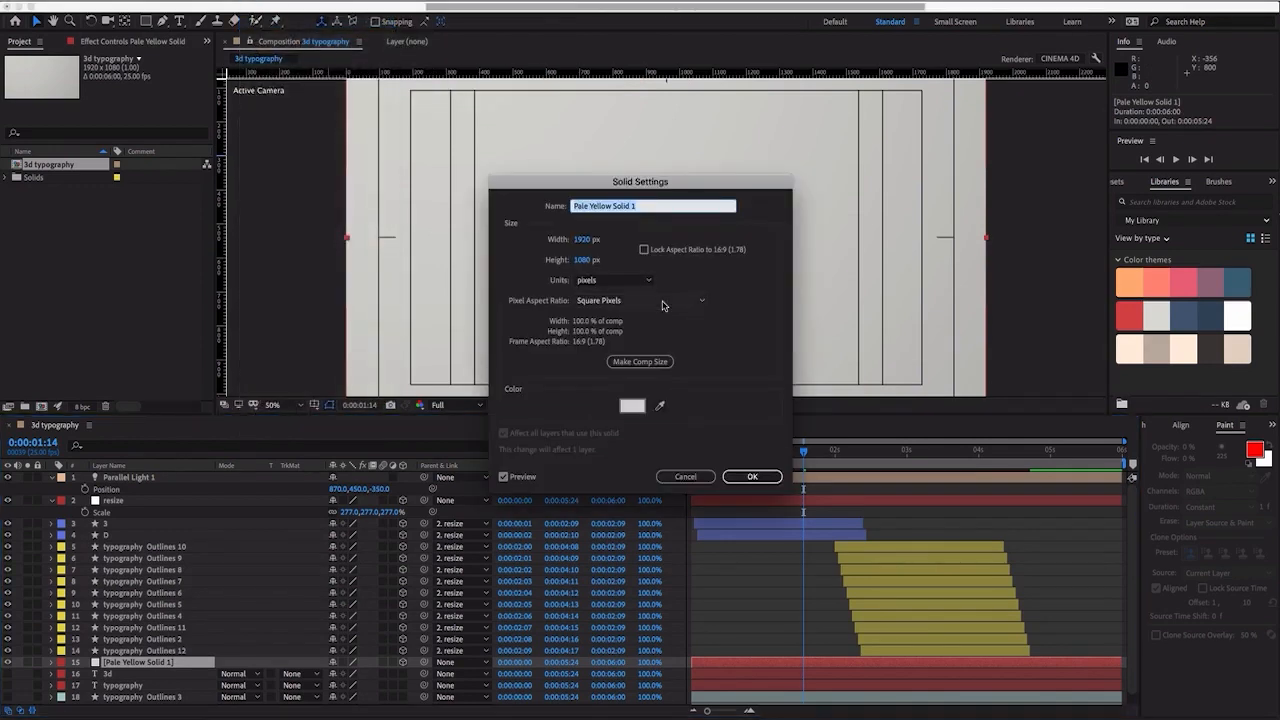
pyautogui.click(659, 407)
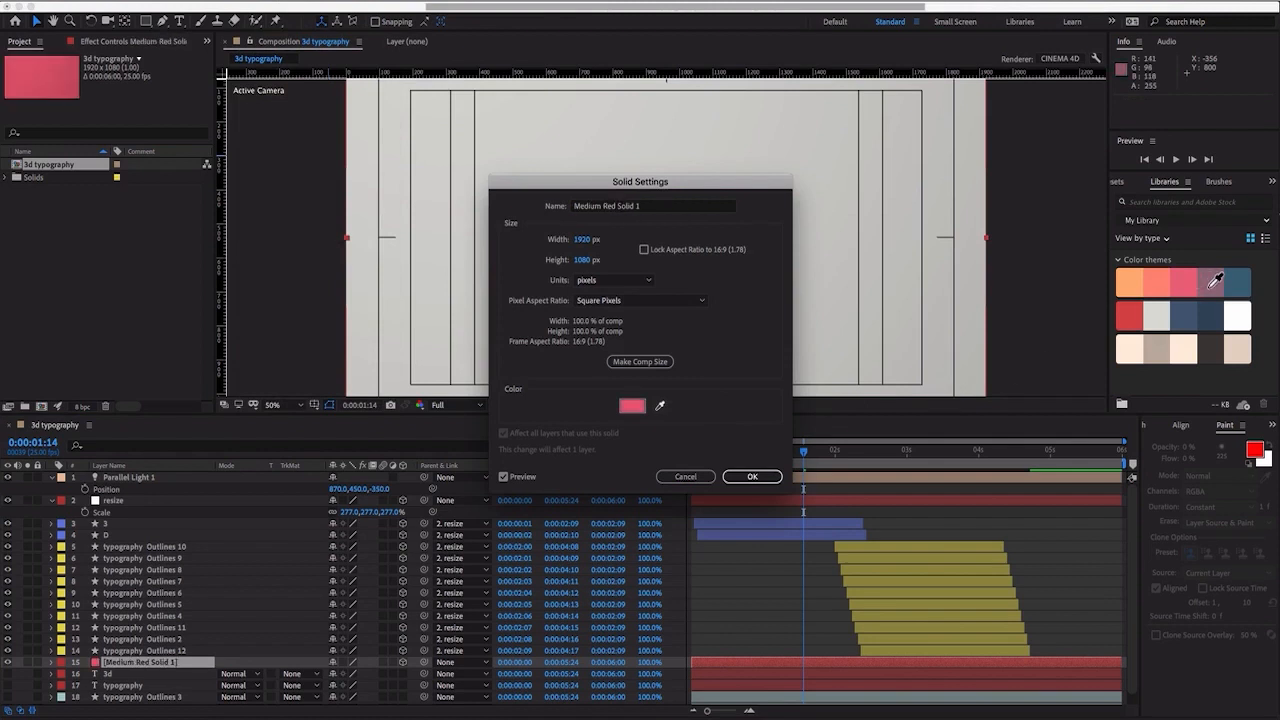
pyautogui.click(1215, 281)
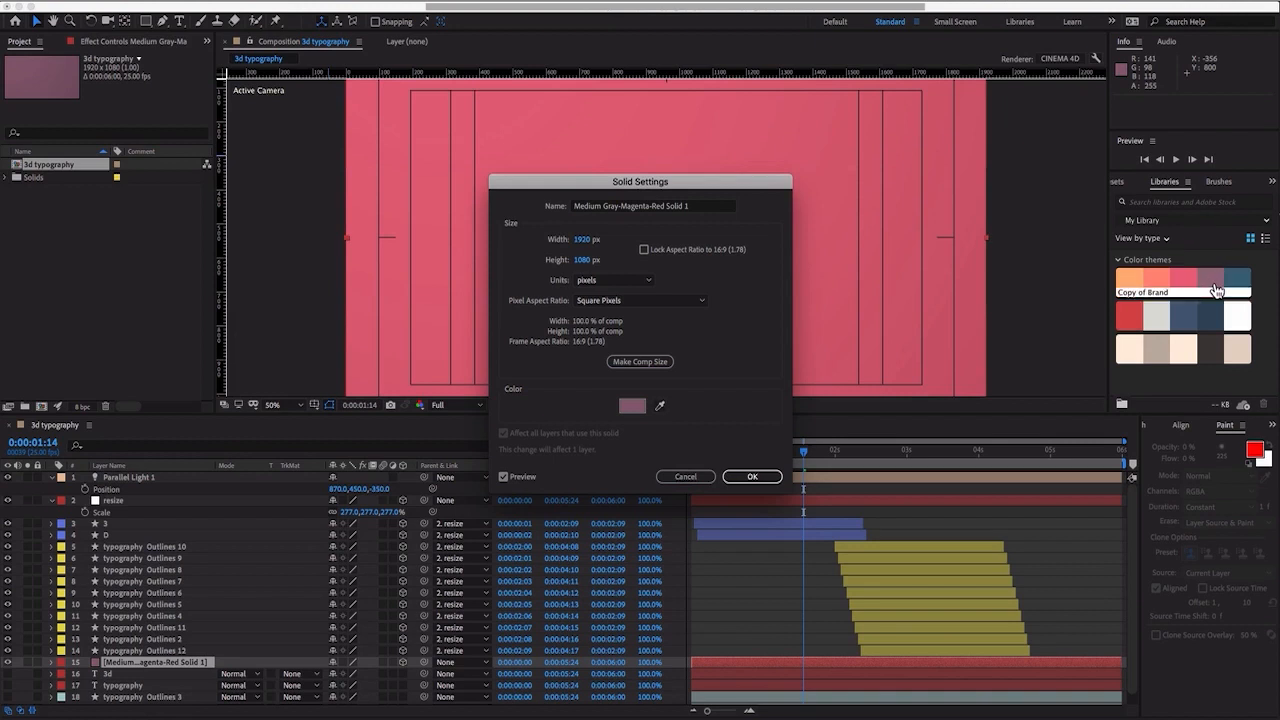
pyautogui.click(751, 477)
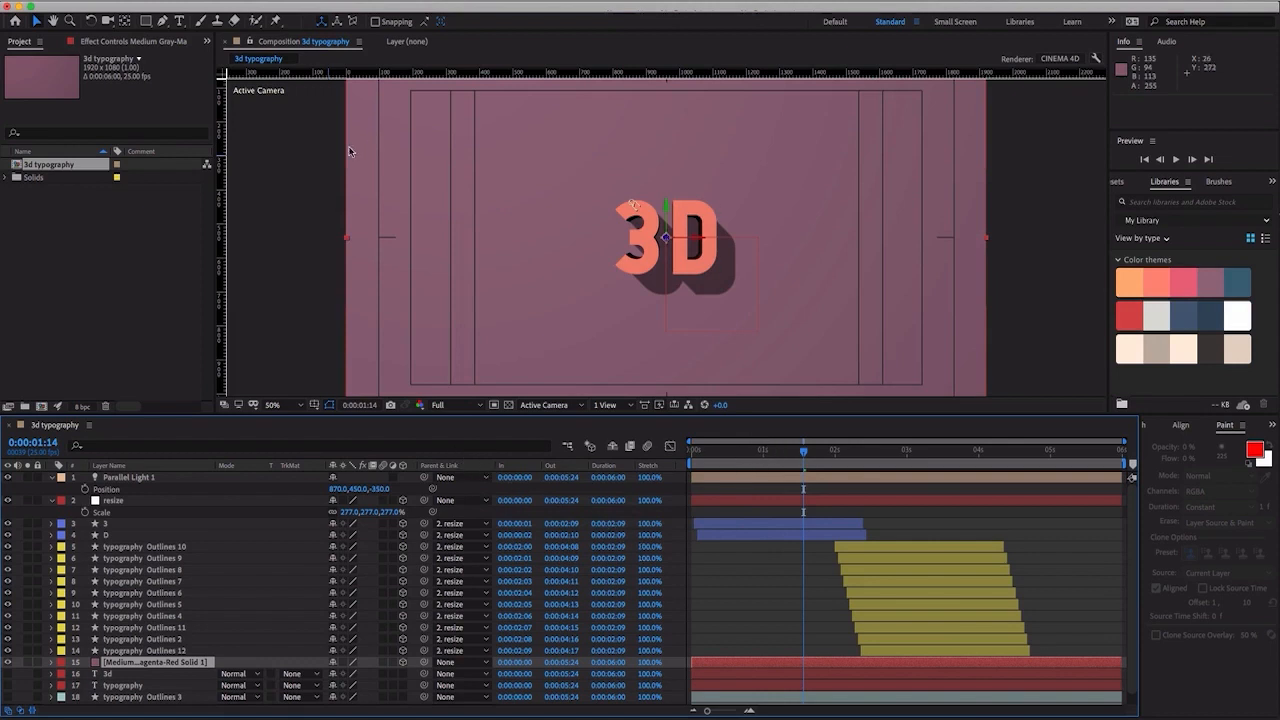
# - Collapse the revealed properties of all layers in the 3d typography timeline
pyautogui.scroll(-1, 226, 605)
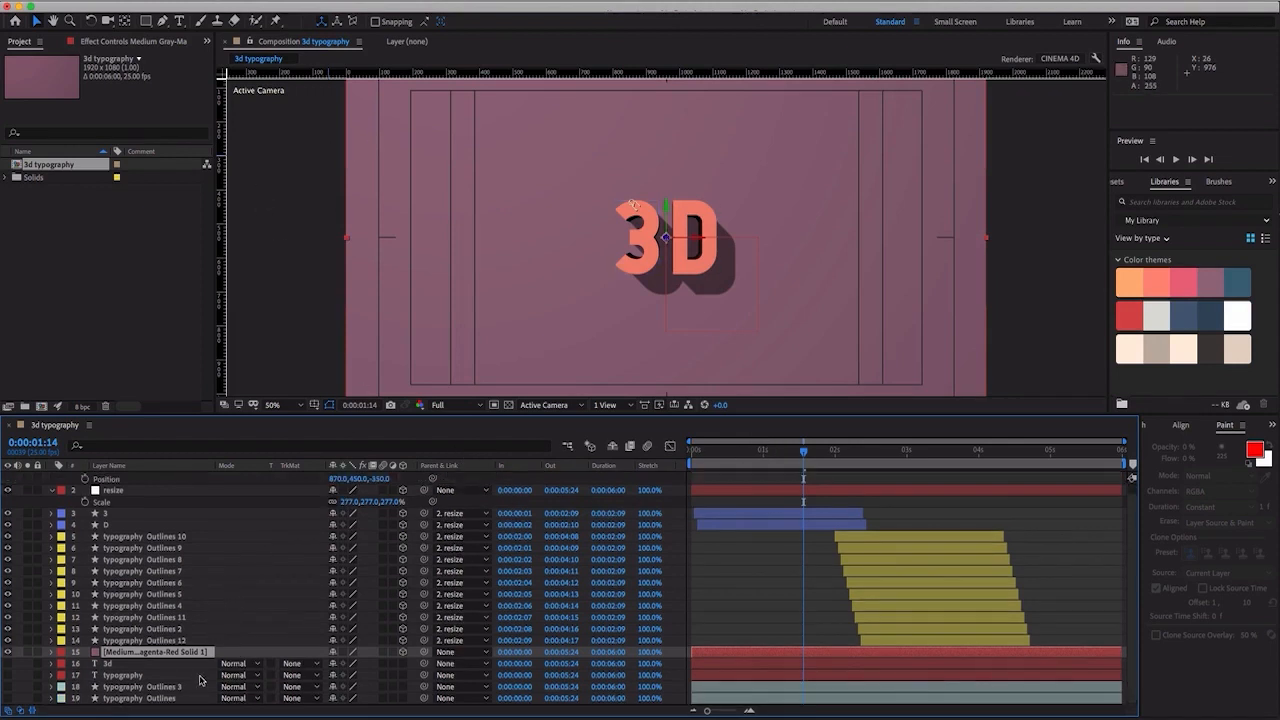
pyautogui.click(110, 500)
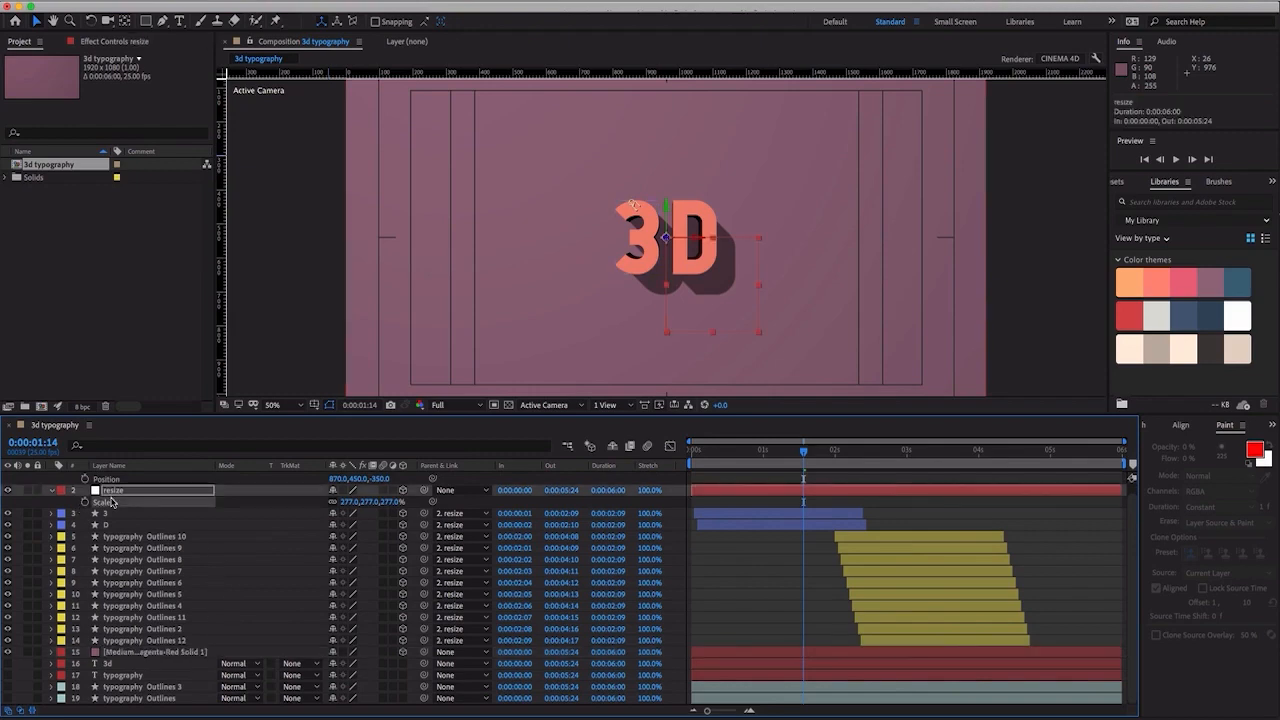
pyautogui.hotkey('ctrl', 'a')
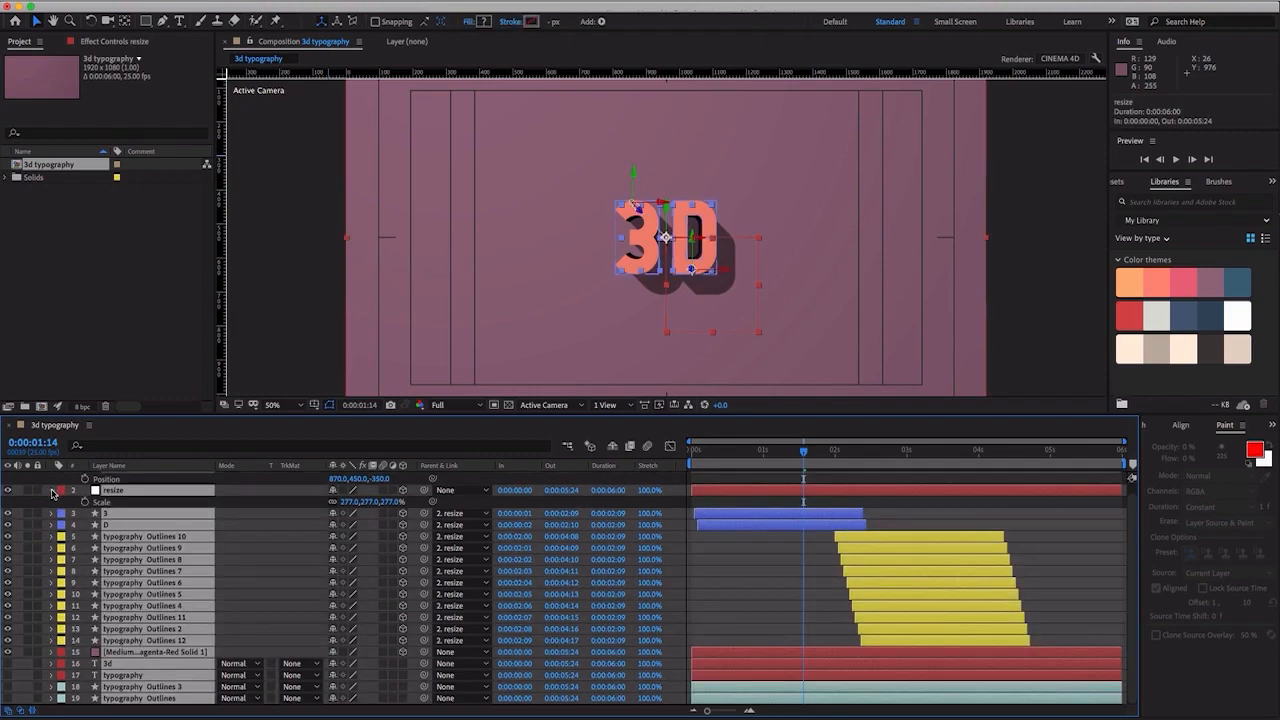
pyautogui.click(52, 491)
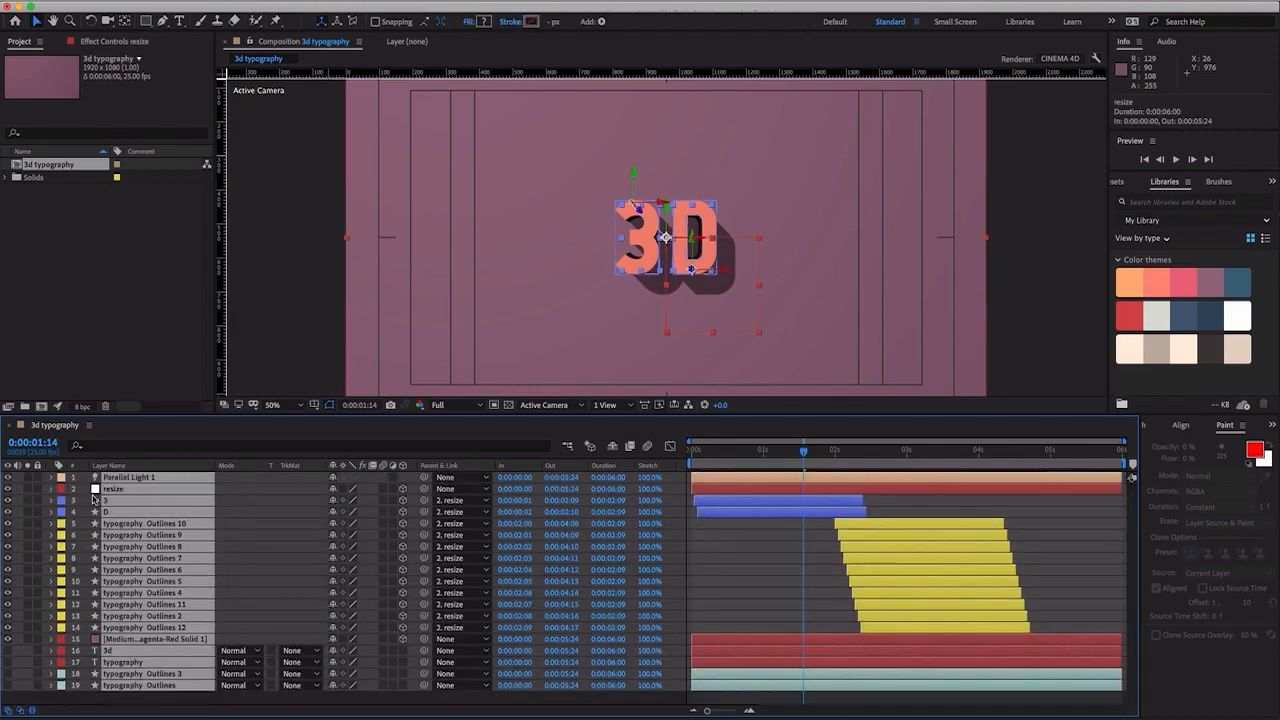
# - Add a new two-node camera with the 50mm preset to the composition
pyautogui.click(230, 706)
pyautogui.rightClick(230, 706)
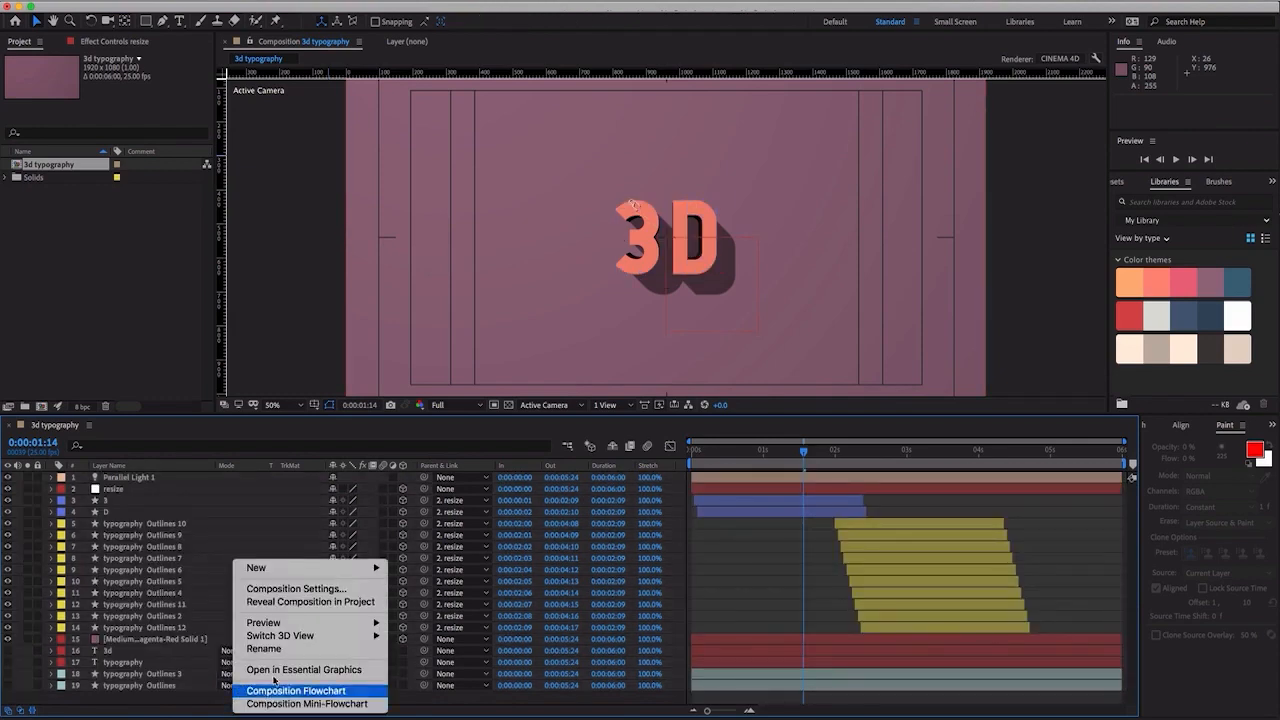
pyautogui.moveTo(300, 572)
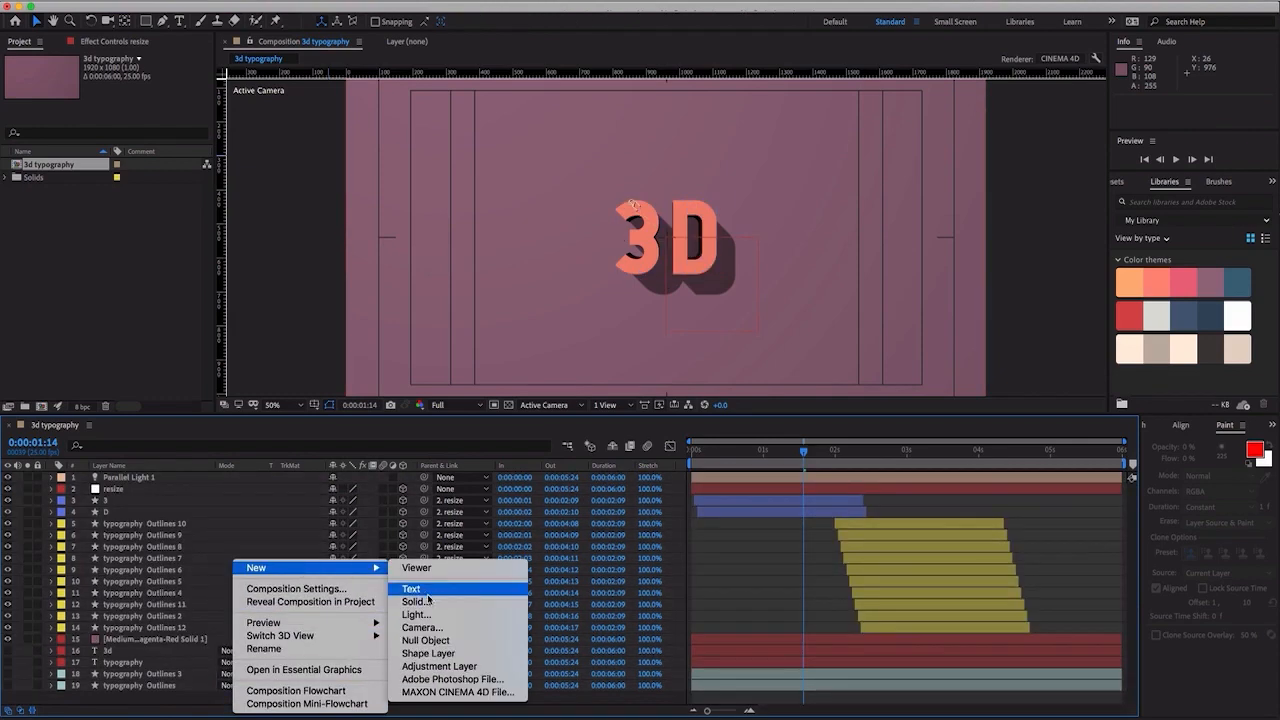
pyautogui.click(432, 627)
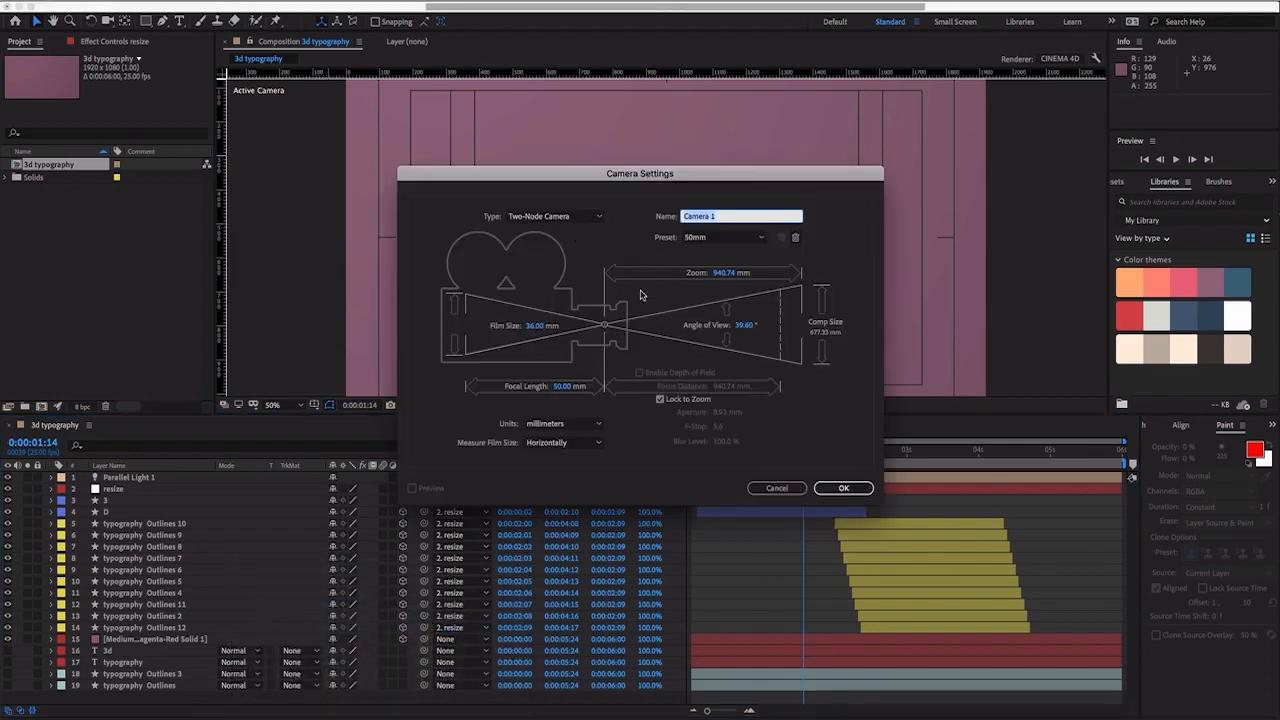
pyautogui.click(843, 487)
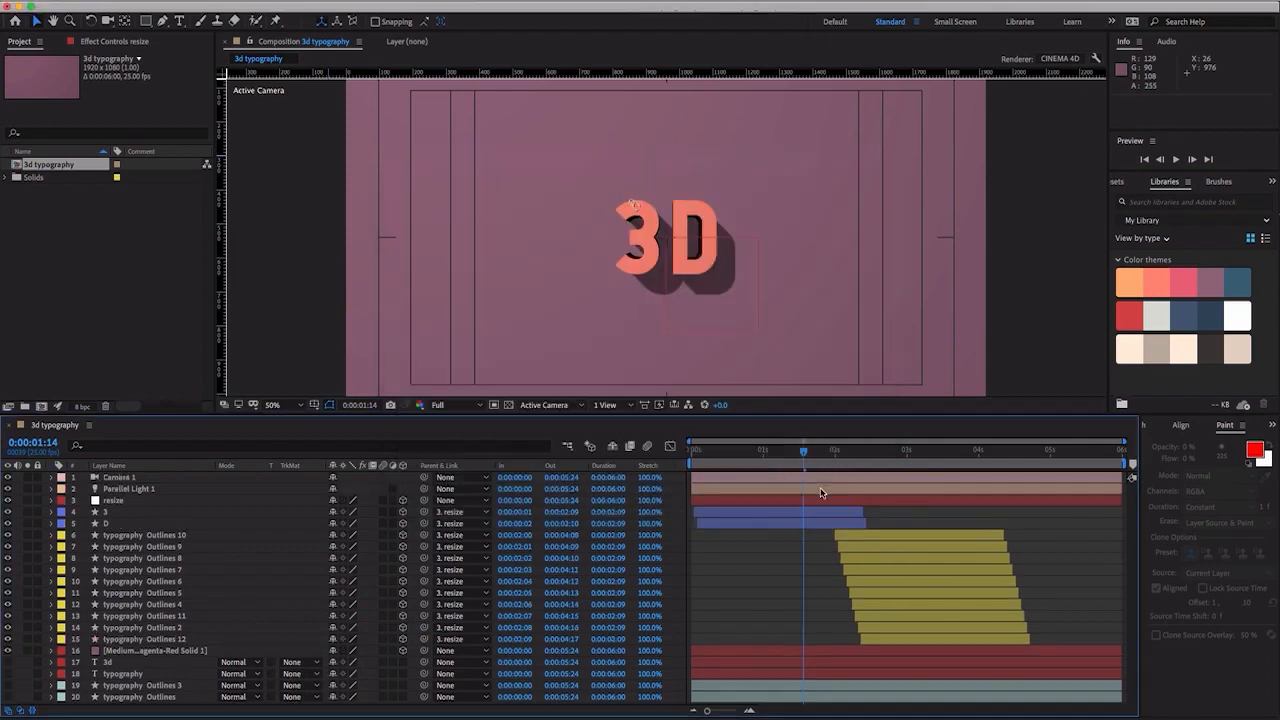
# - With the blocks shown at 0:00:00:13, set the camera's Position to 400 in X and 1100 in Y
pyautogui.moveTo(755, 456); pyautogui.dragTo(674, 453)
pyautogui.press('space')
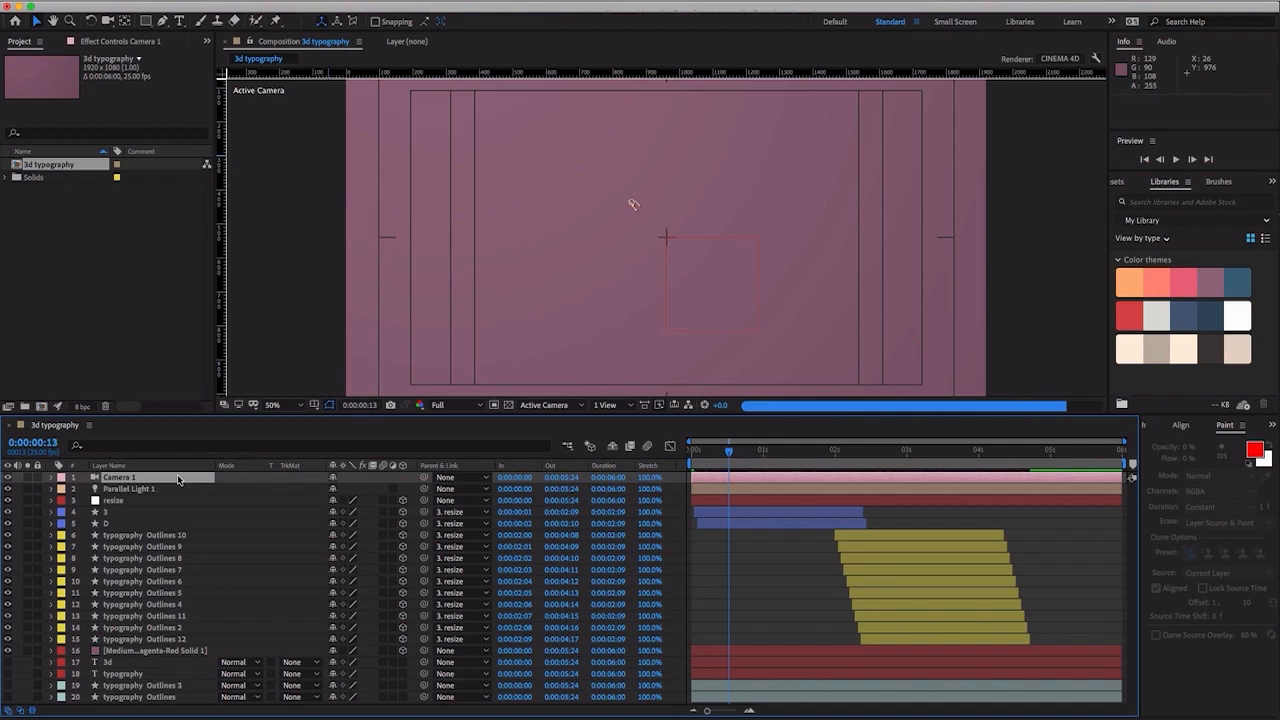
pyautogui.press('p')
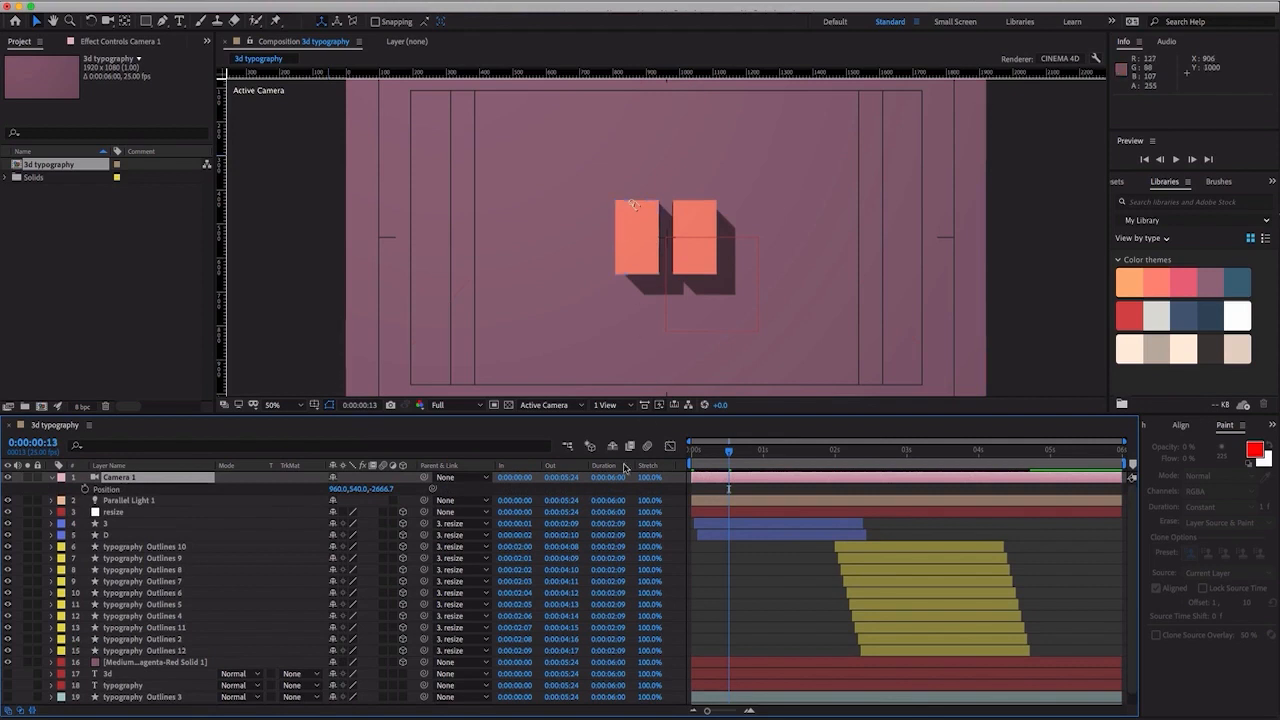
pyautogui.click(338, 490)
pyautogui.write('400')
pyautogui.press('Return')
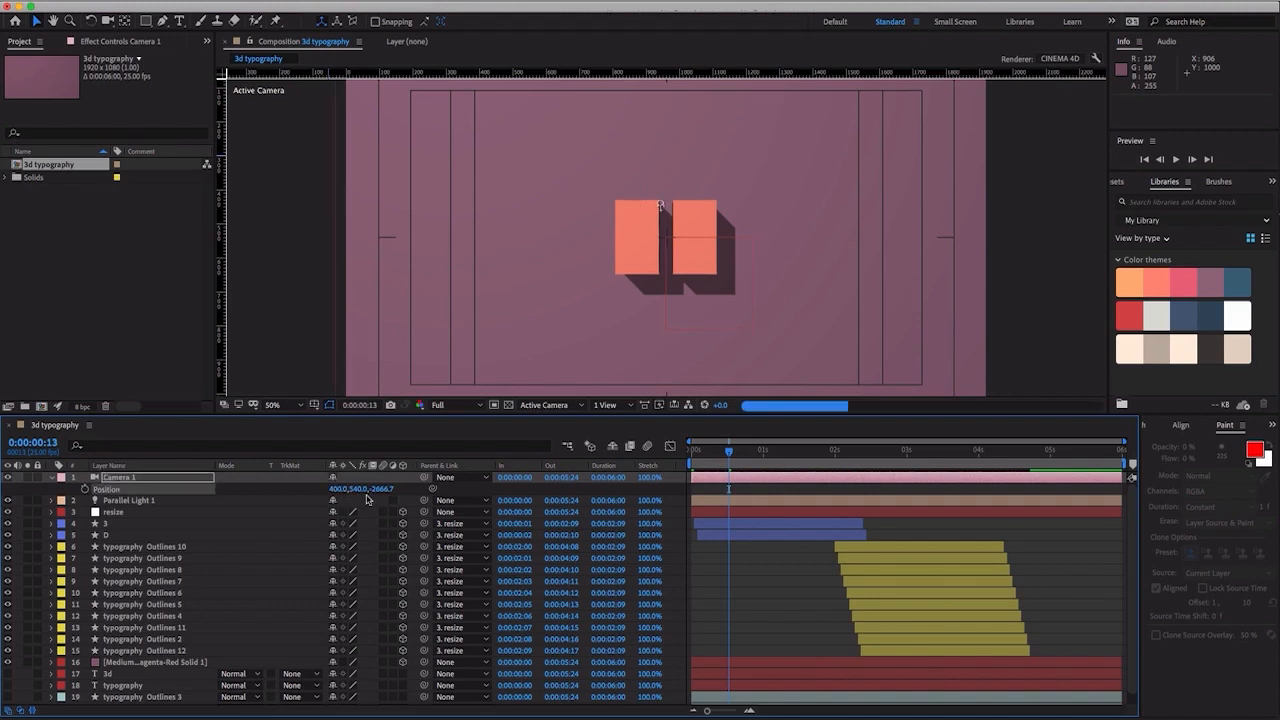
pyautogui.click(359, 489)
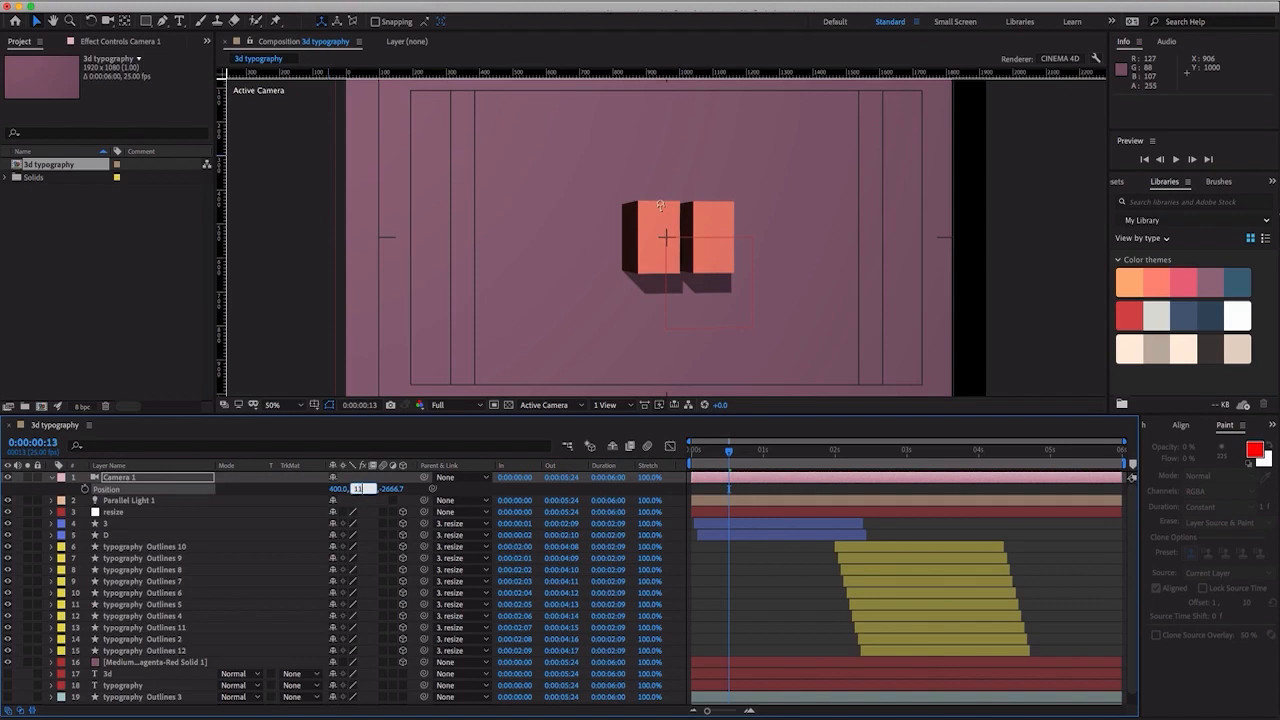
pyautogui.press('Return')
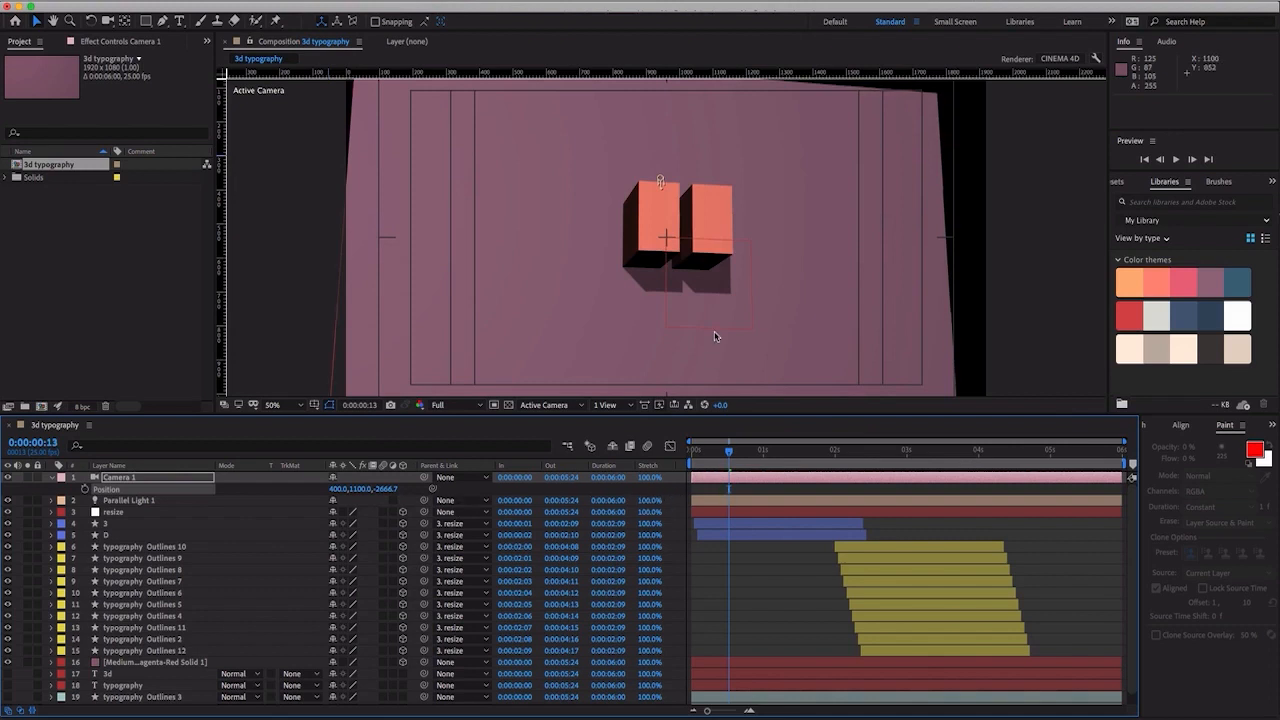
# - Scale the mauve background solid to 180% so it fills the angled camera view
pyautogui.press(',')
pyautogui.press(',')
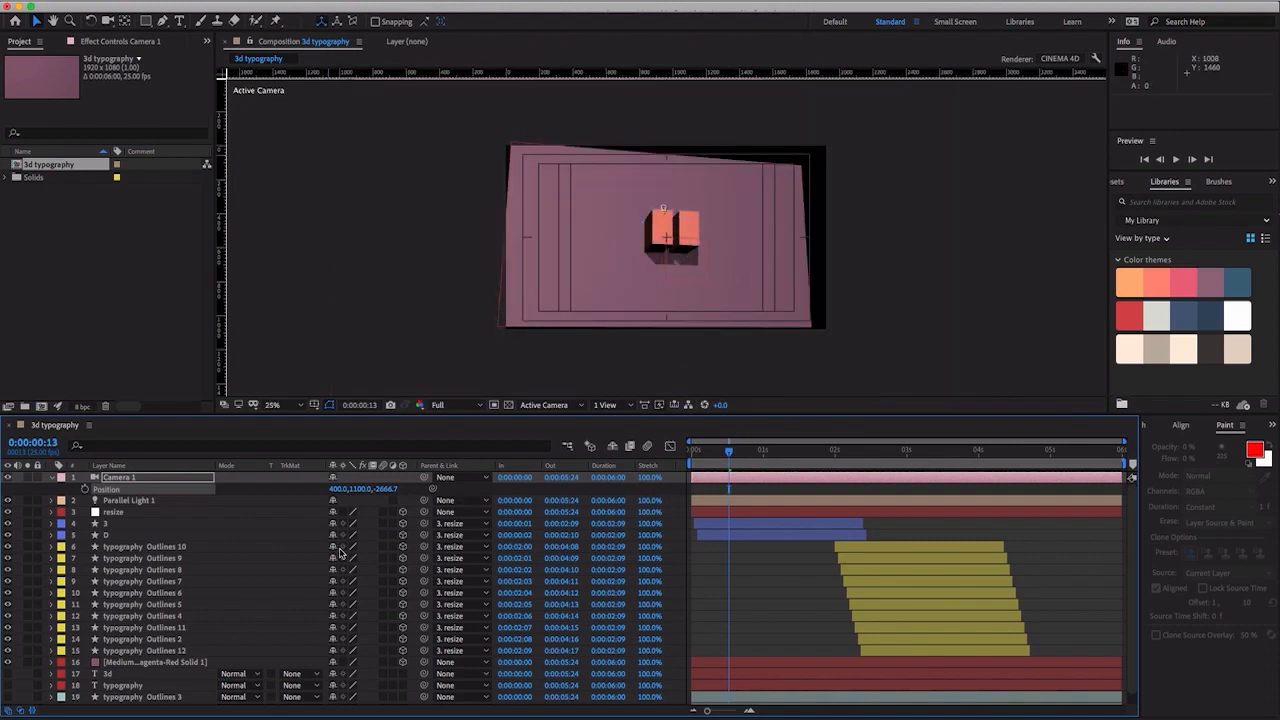
pyautogui.click(184, 661)
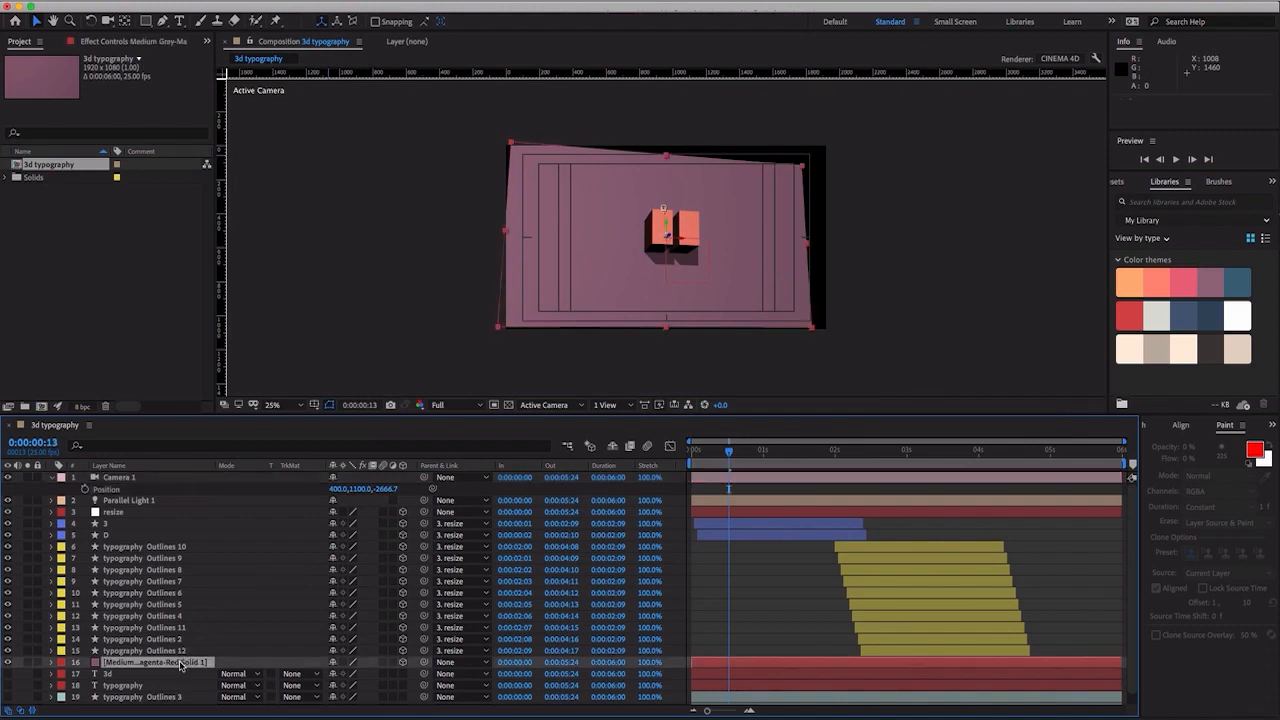
pyautogui.press('s')
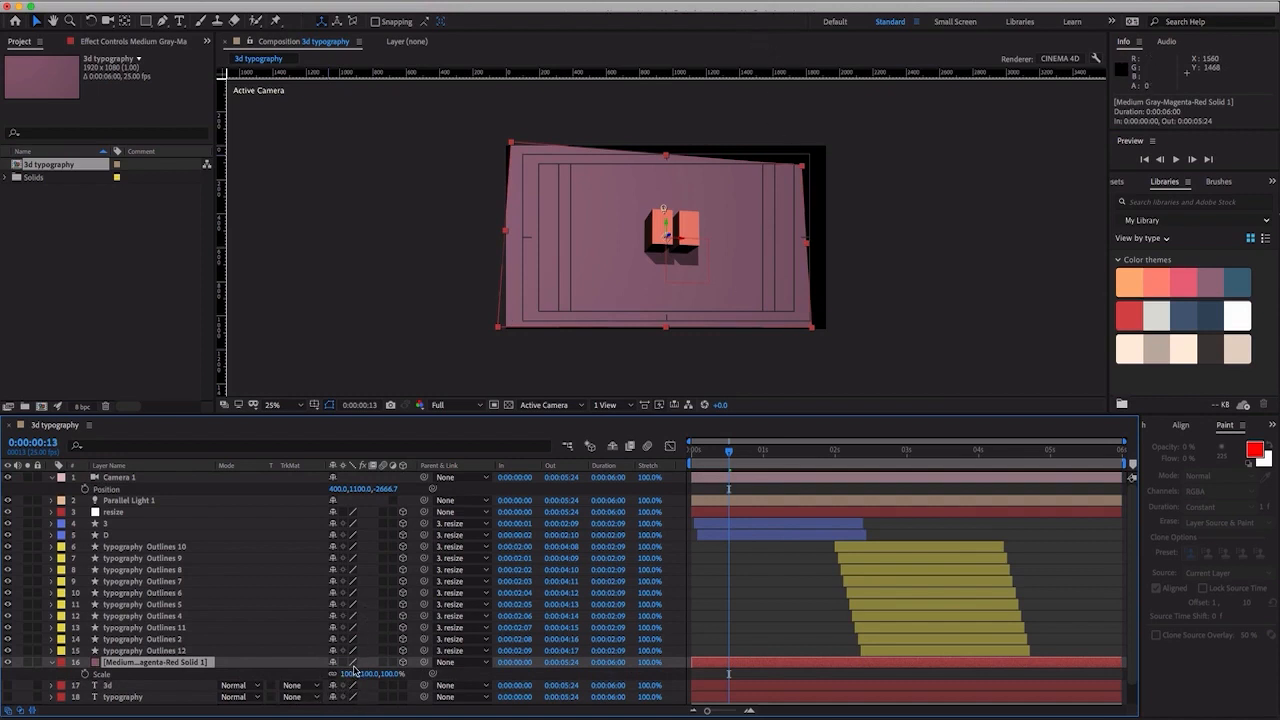
pyautogui.moveTo(350, 678); pyautogui.dragTo(400, 673)
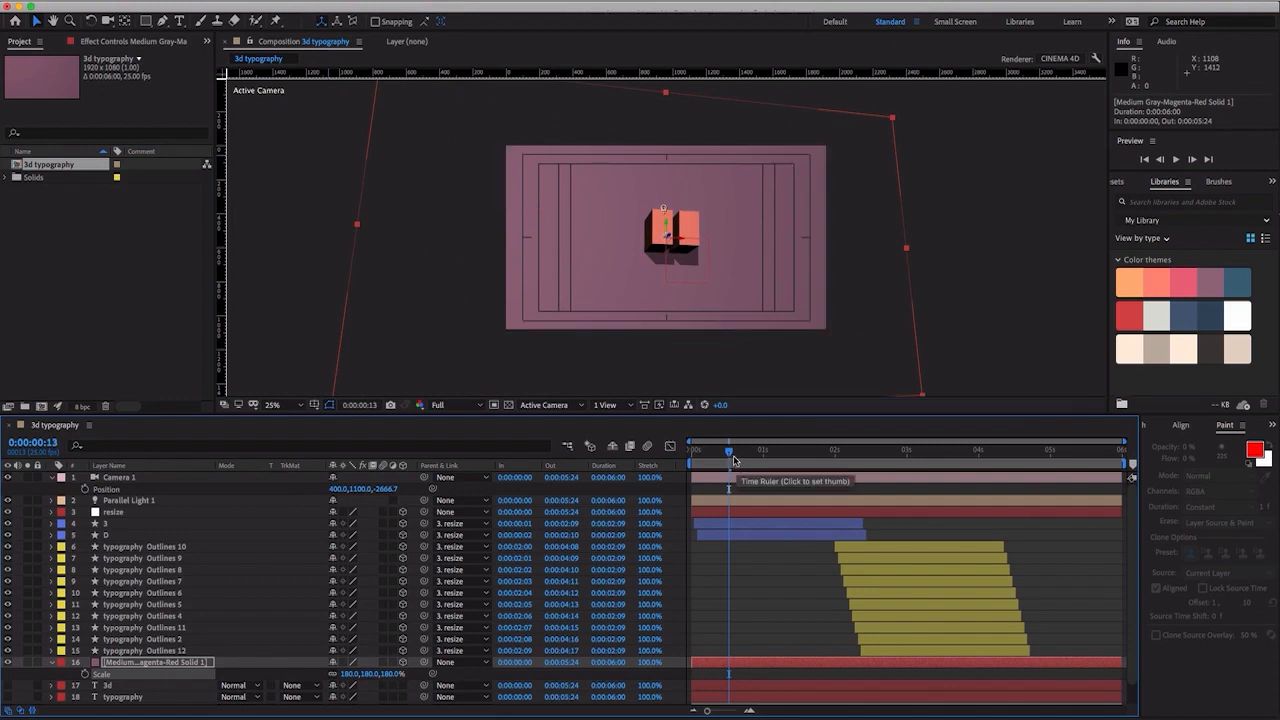
# - Preview the animation through the angled camera from the start and return to the first frame
pyautogui.moveTo(735, 459); pyautogui.dragTo(651, 461)
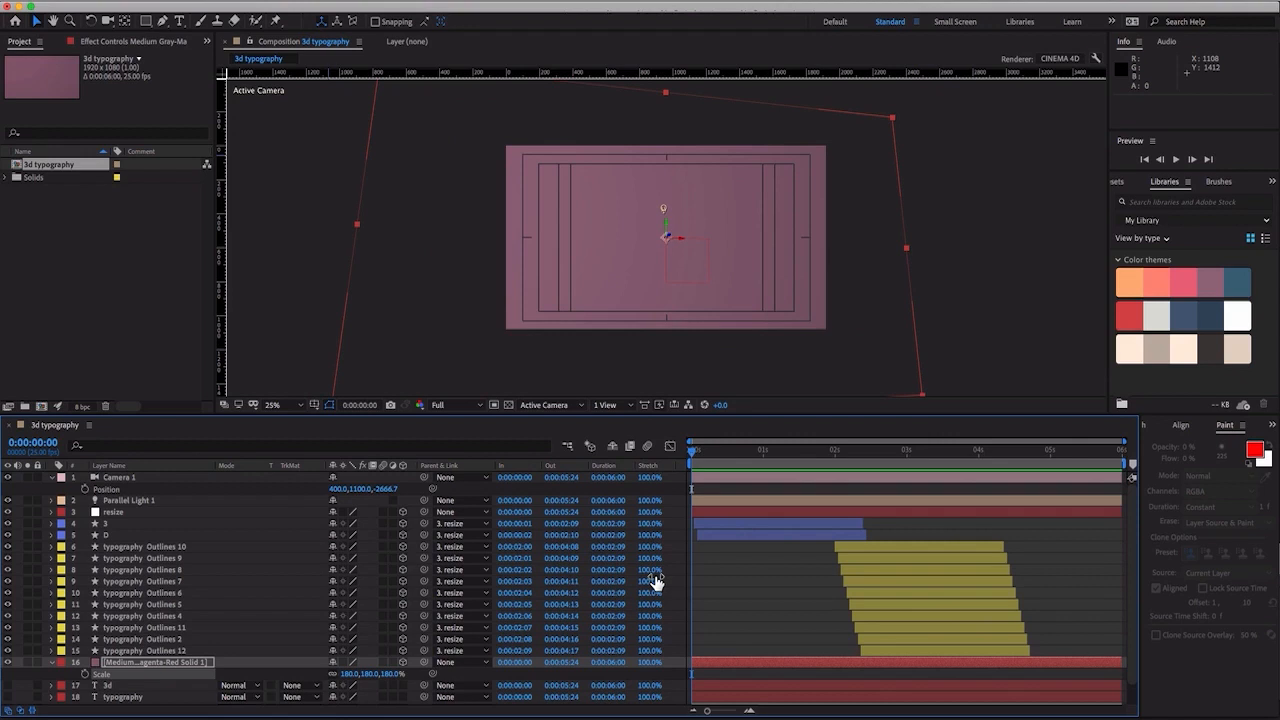
pyautogui.press('space')
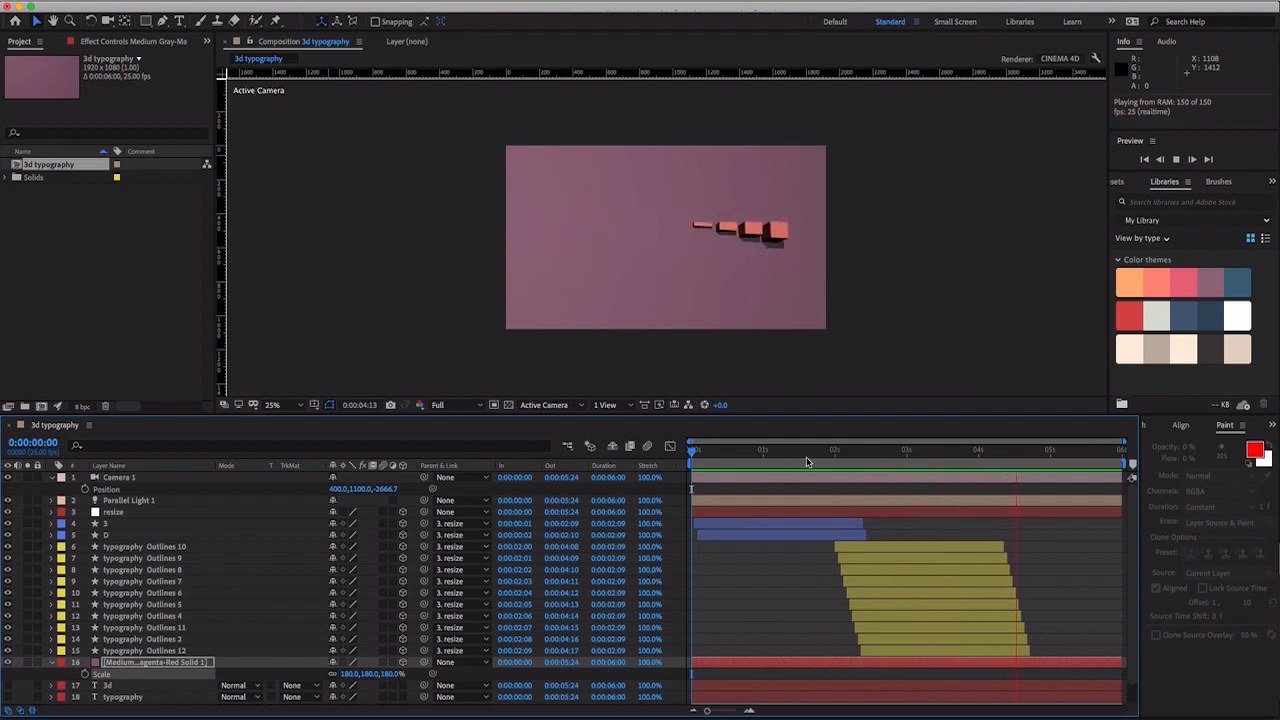
pyautogui.click(775, 452)
pyautogui.moveTo(775, 452); pyautogui.dragTo(668, 458)
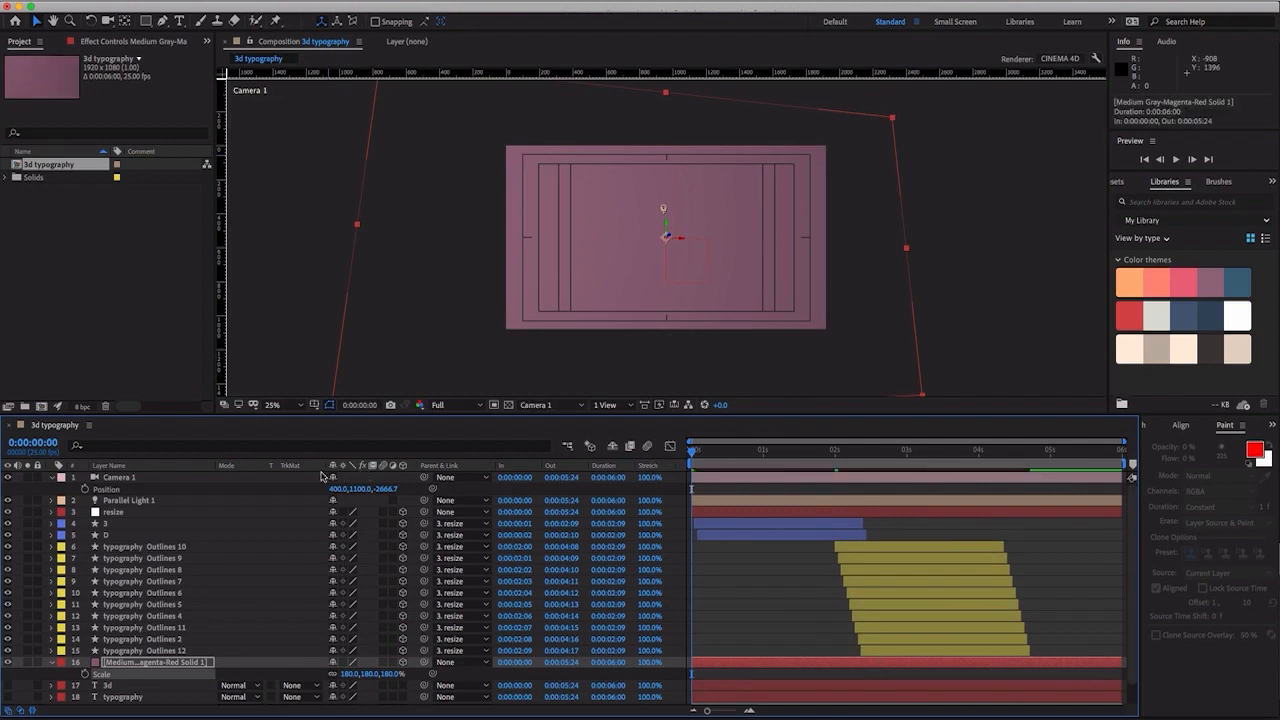
# - Duplicate the resize null and move the copy above Camera 1 in the layer stack
pyautogui.click(153, 478)
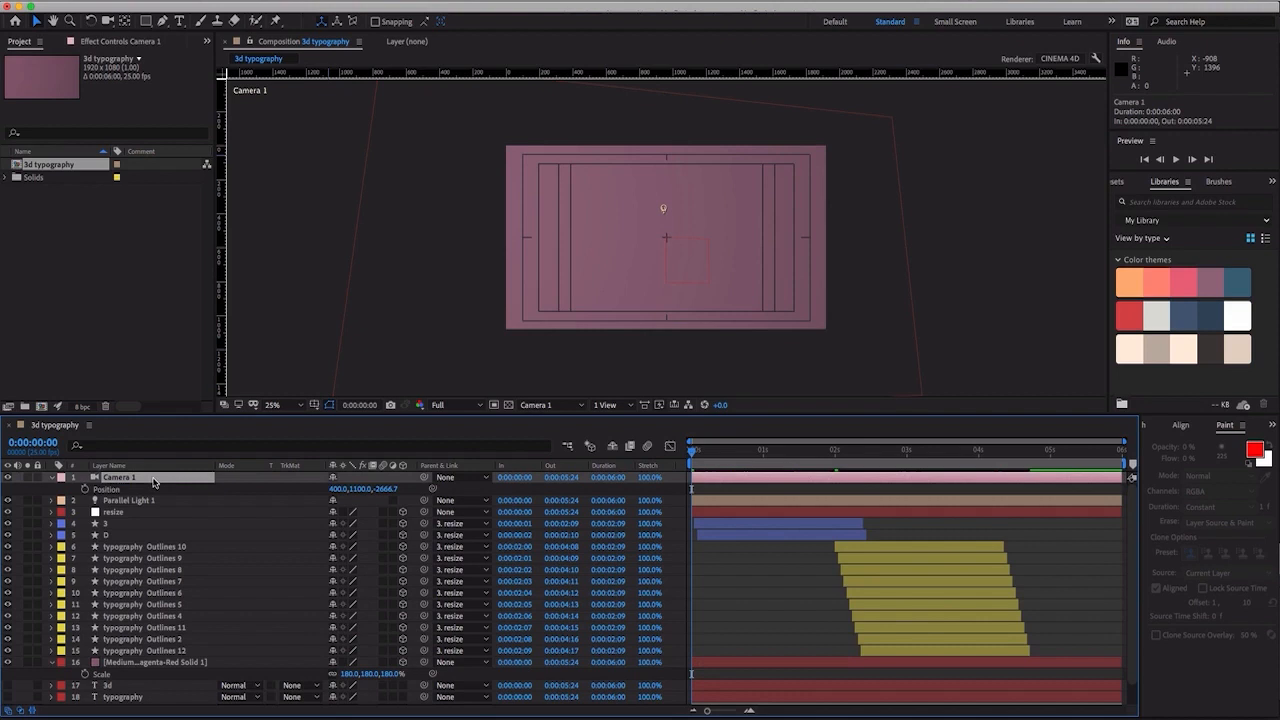
pyautogui.click(119, 513)
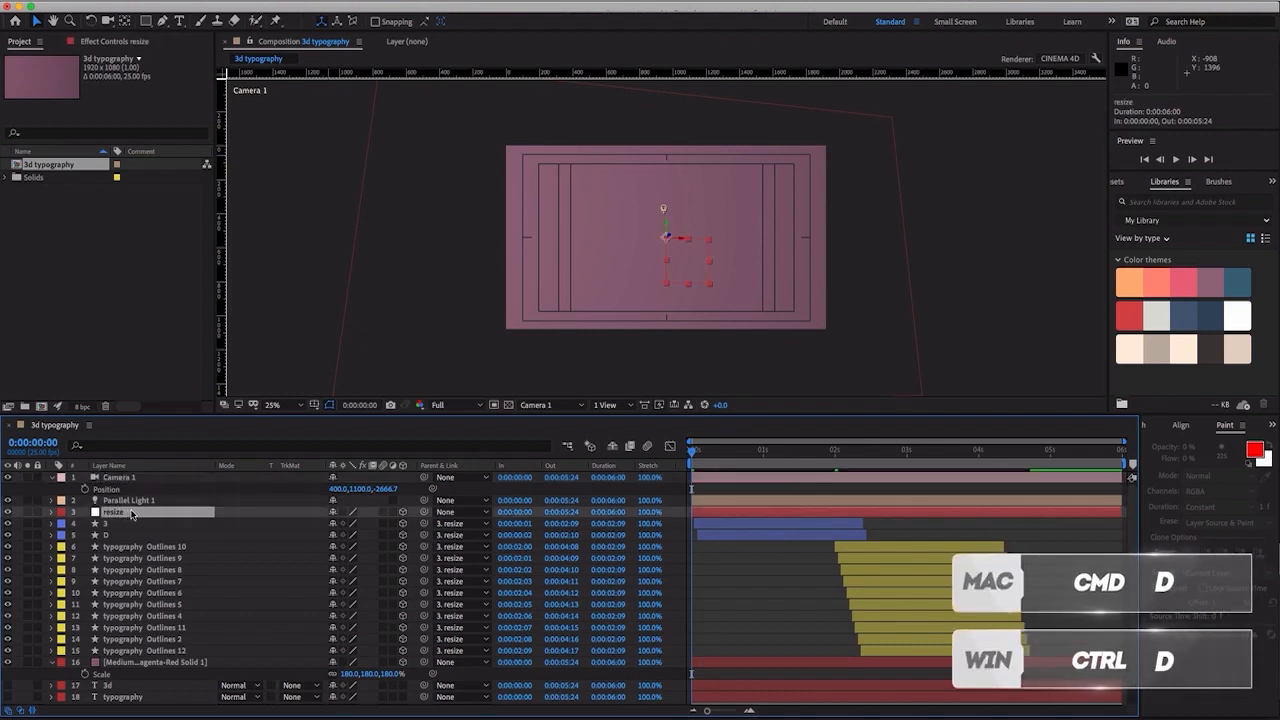
pyautogui.hotkey('ctrl', 'd')
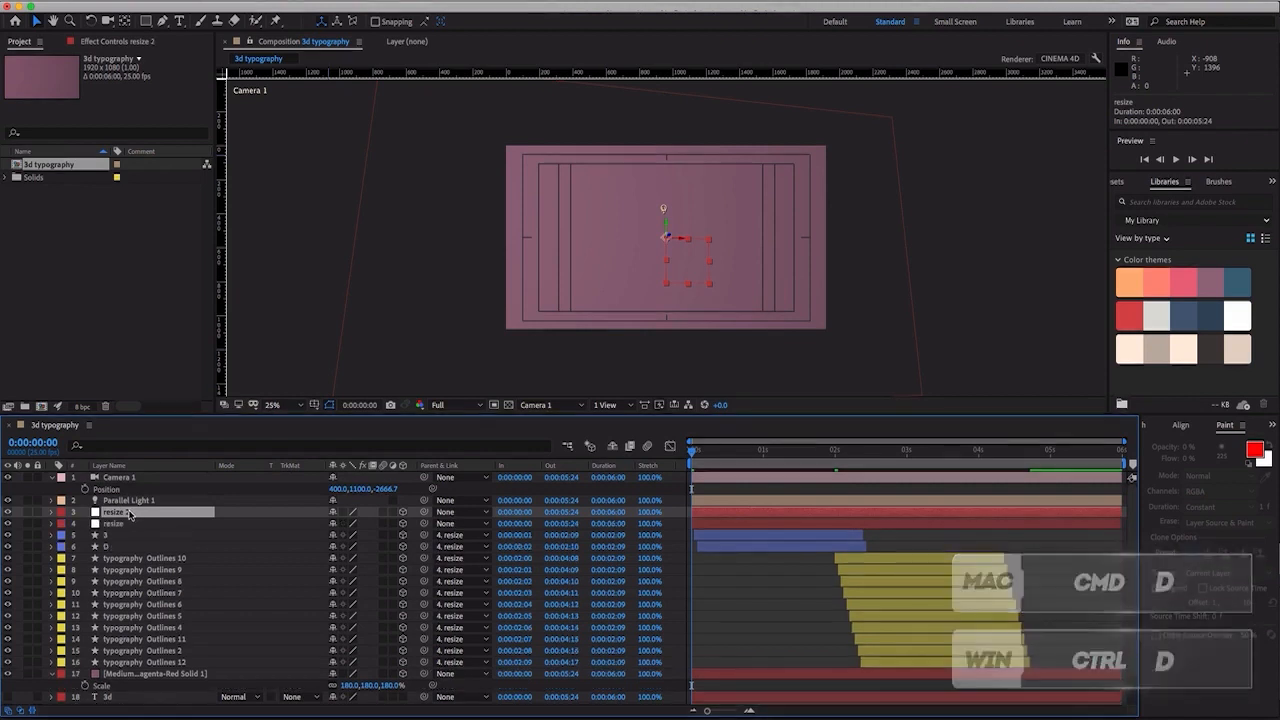
pyautogui.moveTo(131, 513); pyautogui.dragTo(146, 473)
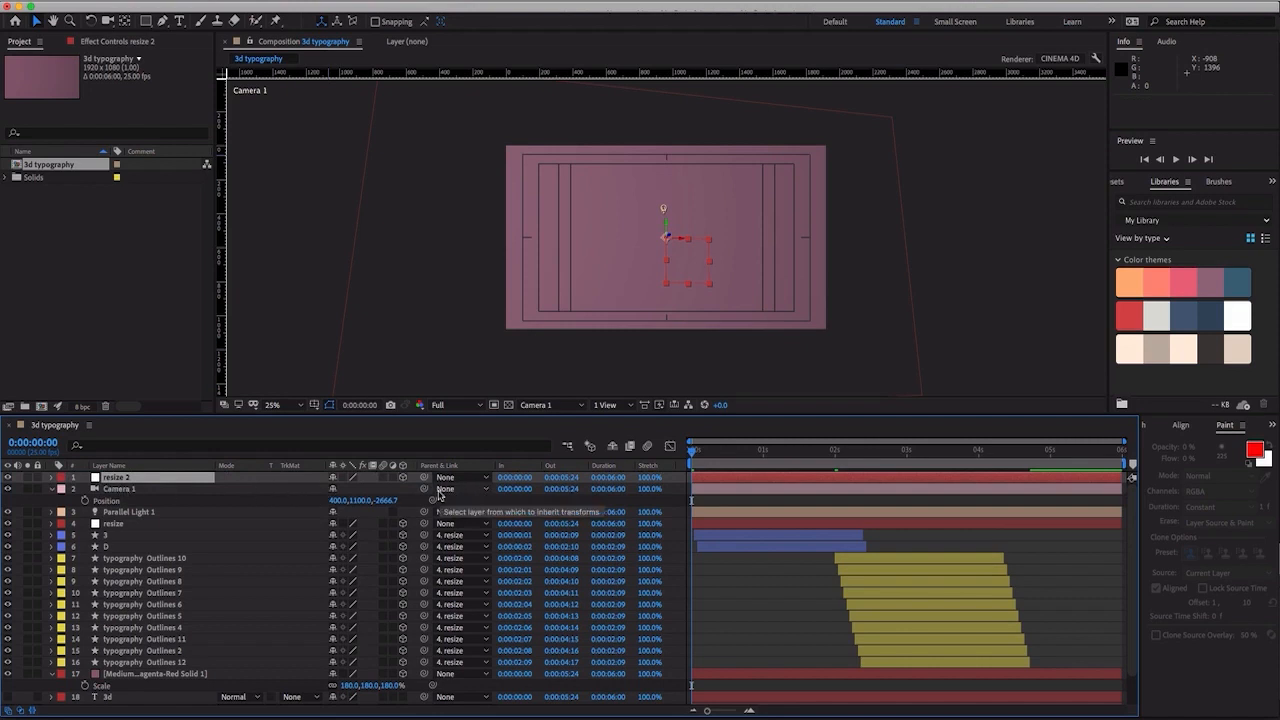
# - Parent Camera 1 to the duplicated null and rename that null as cam
pyautogui.moveTo(425, 489); pyautogui.dragTo(168, 482)
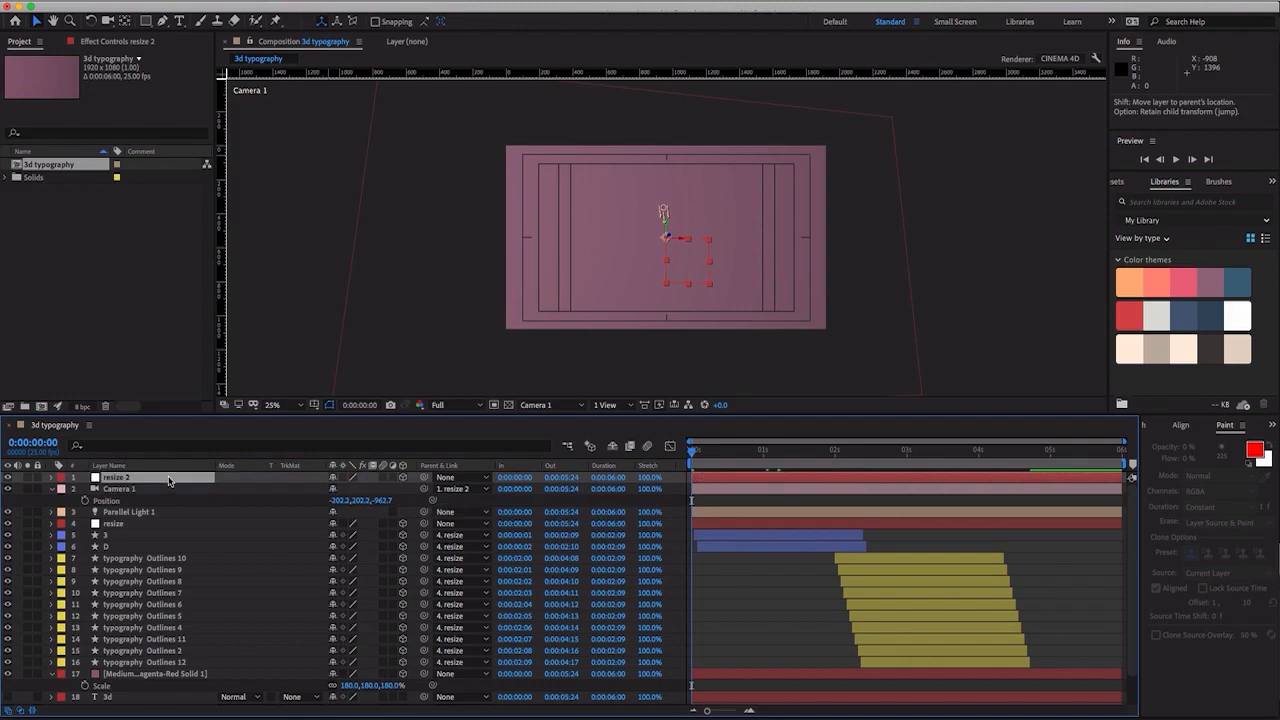
pyautogui.rightClick(168, 481)
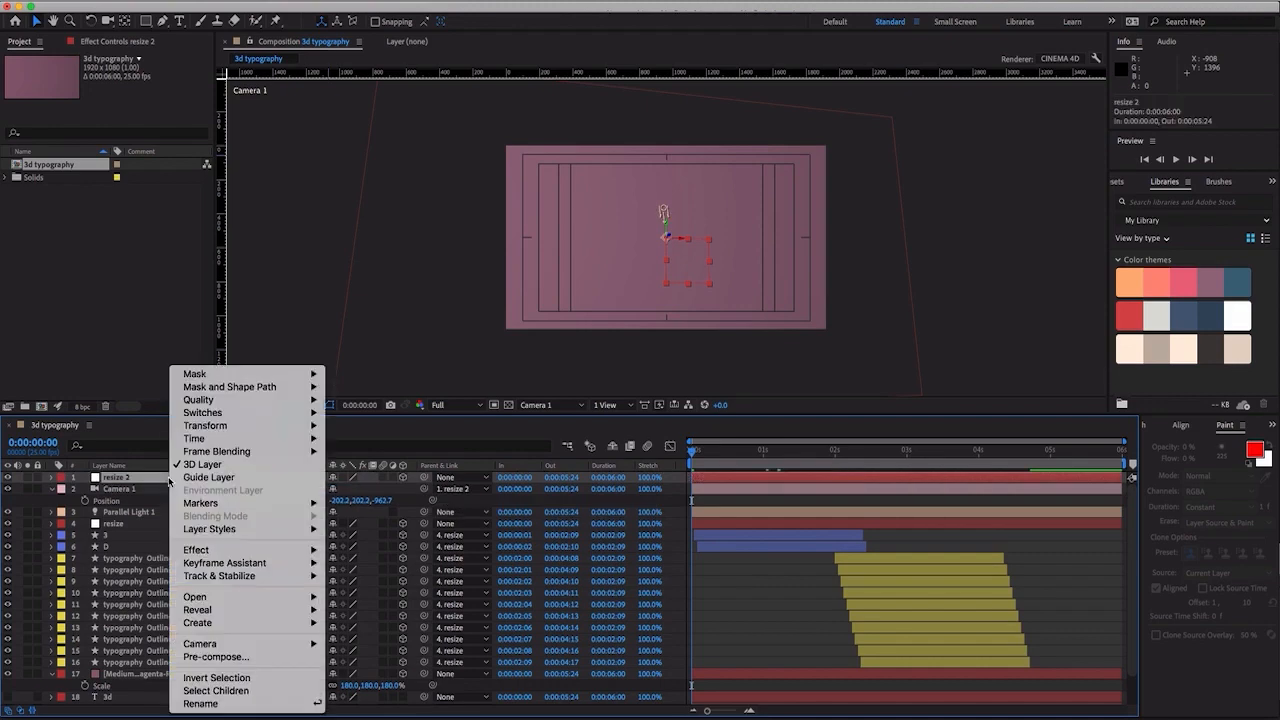
pyautogui.click(228, 704)
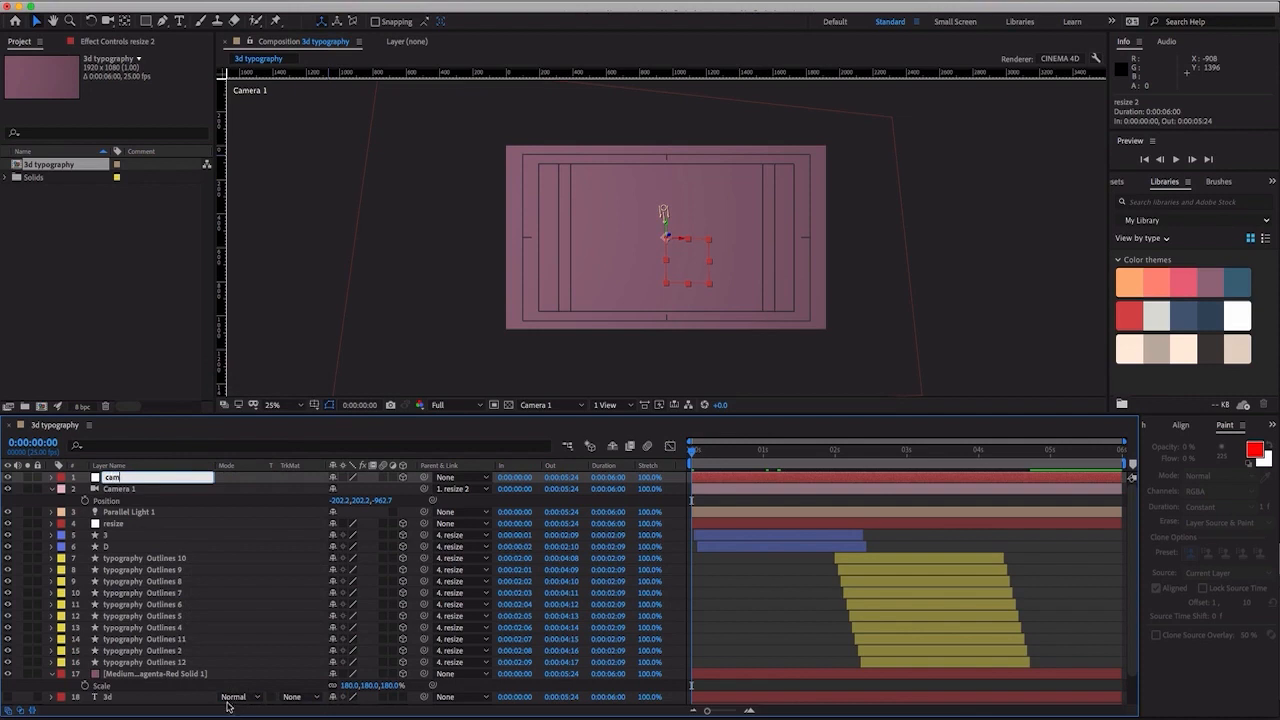
pyautogui.press('Return')
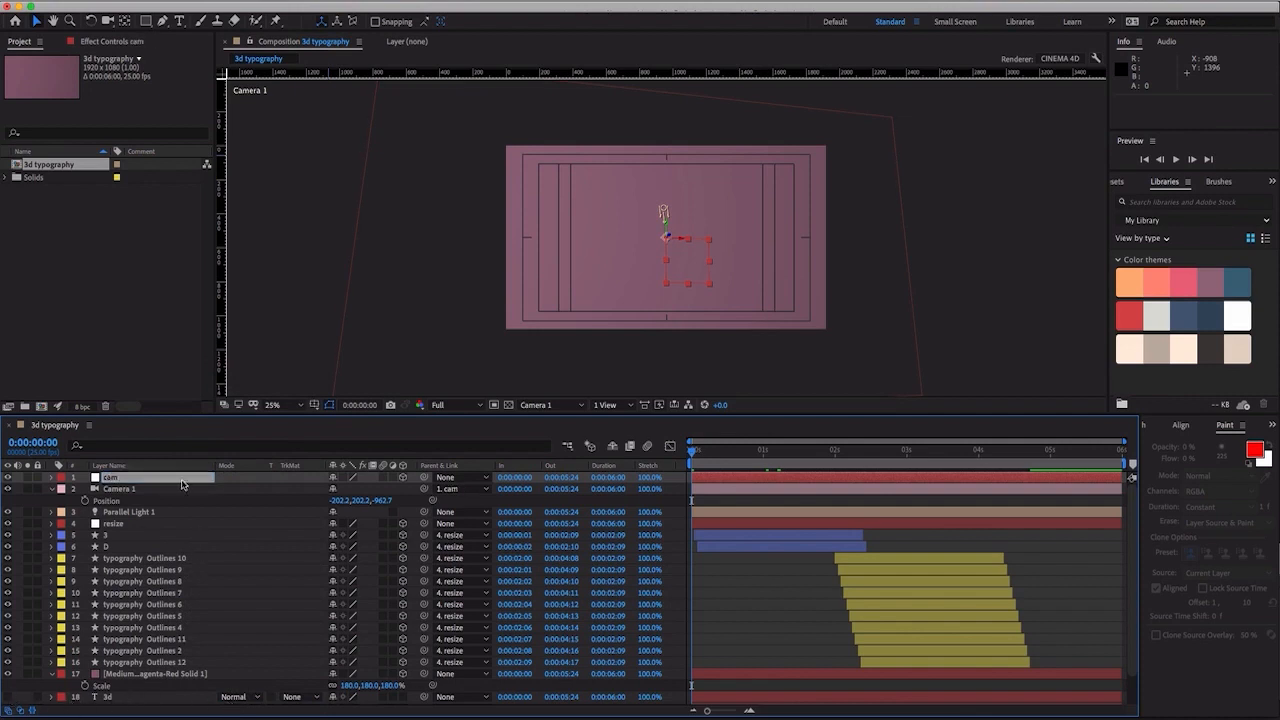
# - Reveal the cam null's rotation properties and, at 0:00:01:05, set its X Rotation to 15°
pyautogui.click(136, 479)
pyautogui.click(132, 491)
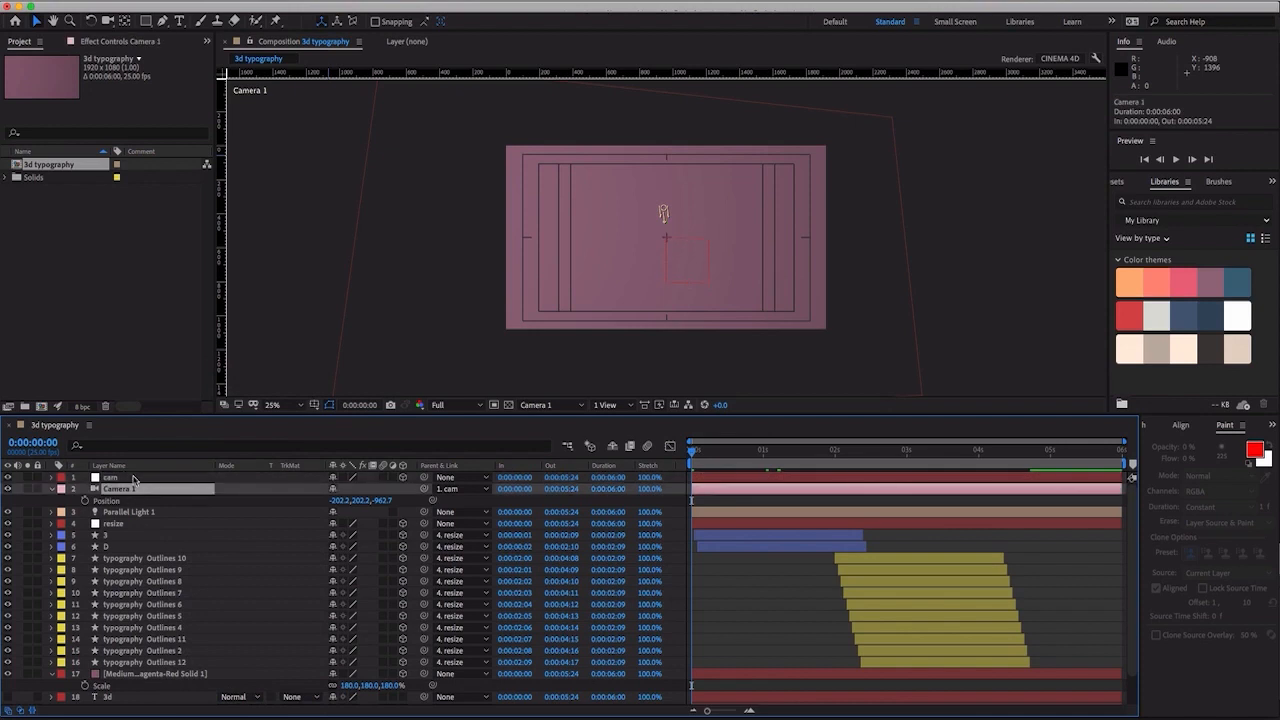
pyautogui.click(135, 479)
pyautogui.press('r')
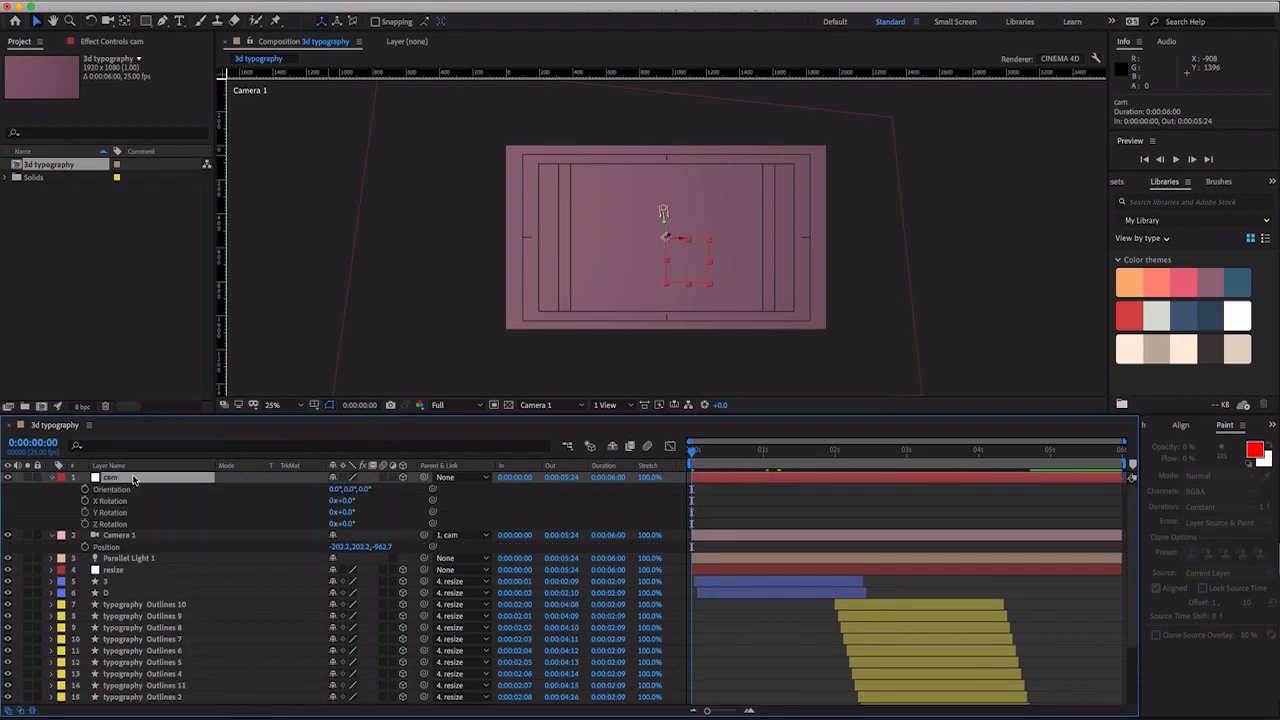
pyautogui.click(765, 459)
pyautogui.moveTo(768, 457); pyautogui.dragTo(780, 459)
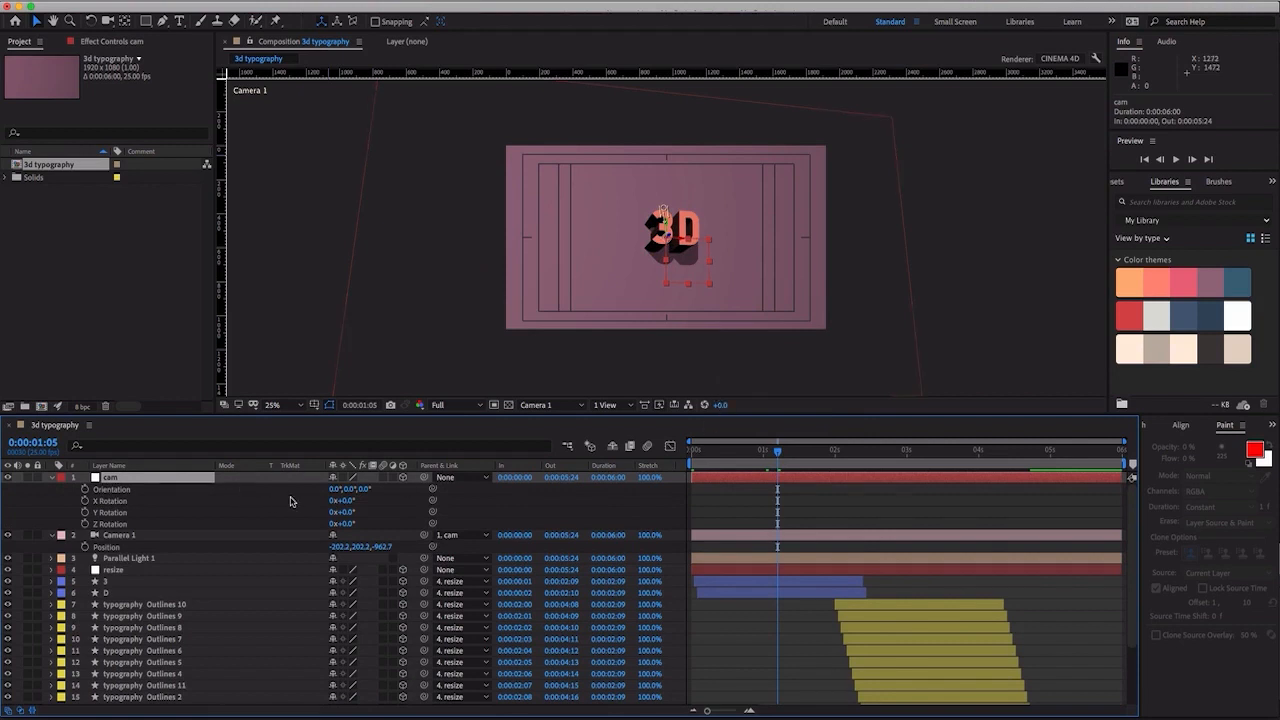
pyautogui.moveTo(340, 501); pyautogui.dragTo(365, 506)
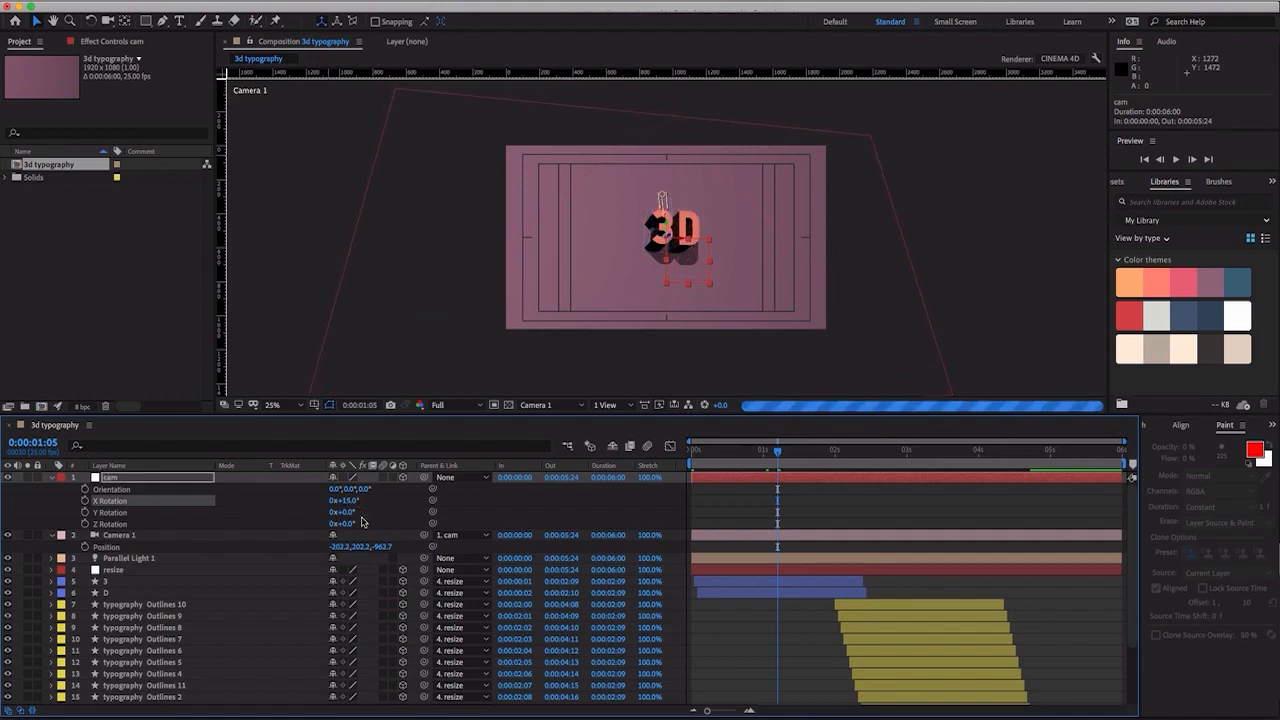
# - Set the cam null's Z Rotation to 15° and its Y Rotation to 18°
pyautogui.moveTo(352, 527); pyautogui.dragTo(358, 524)
pyautogui.click(356, 524)
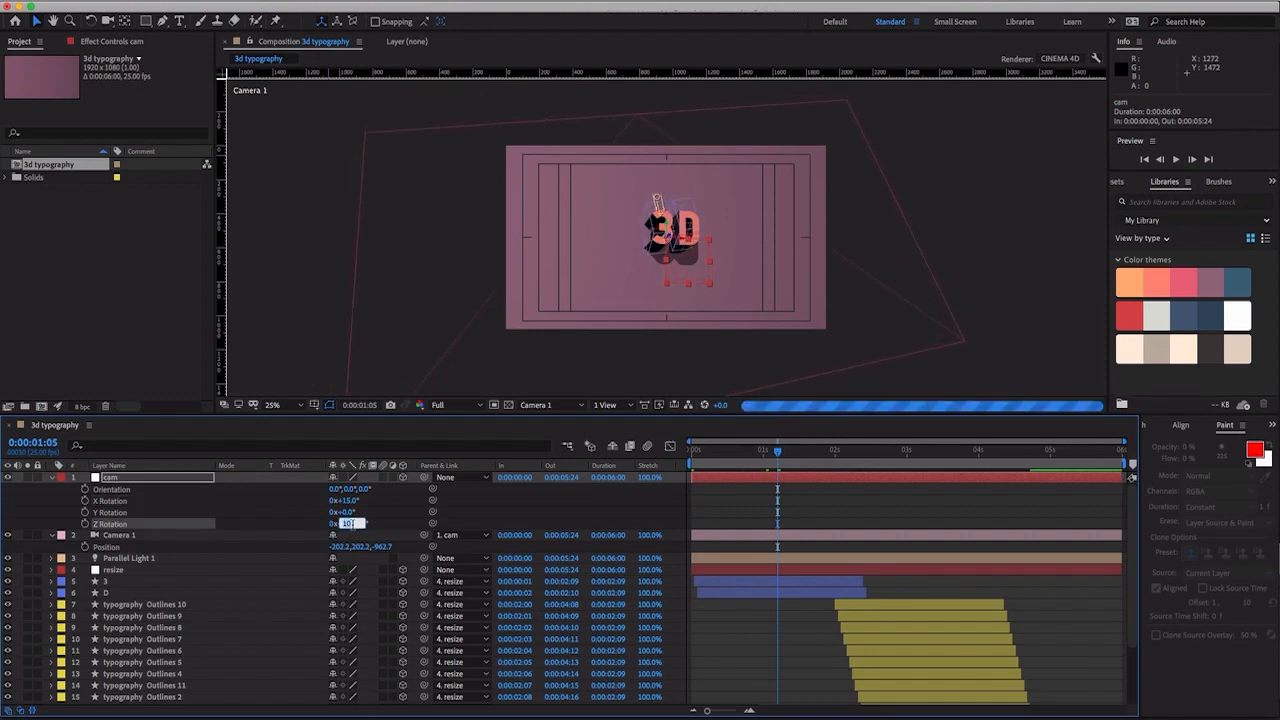
pyautogui.write('15')
pyautogui.press('Return')
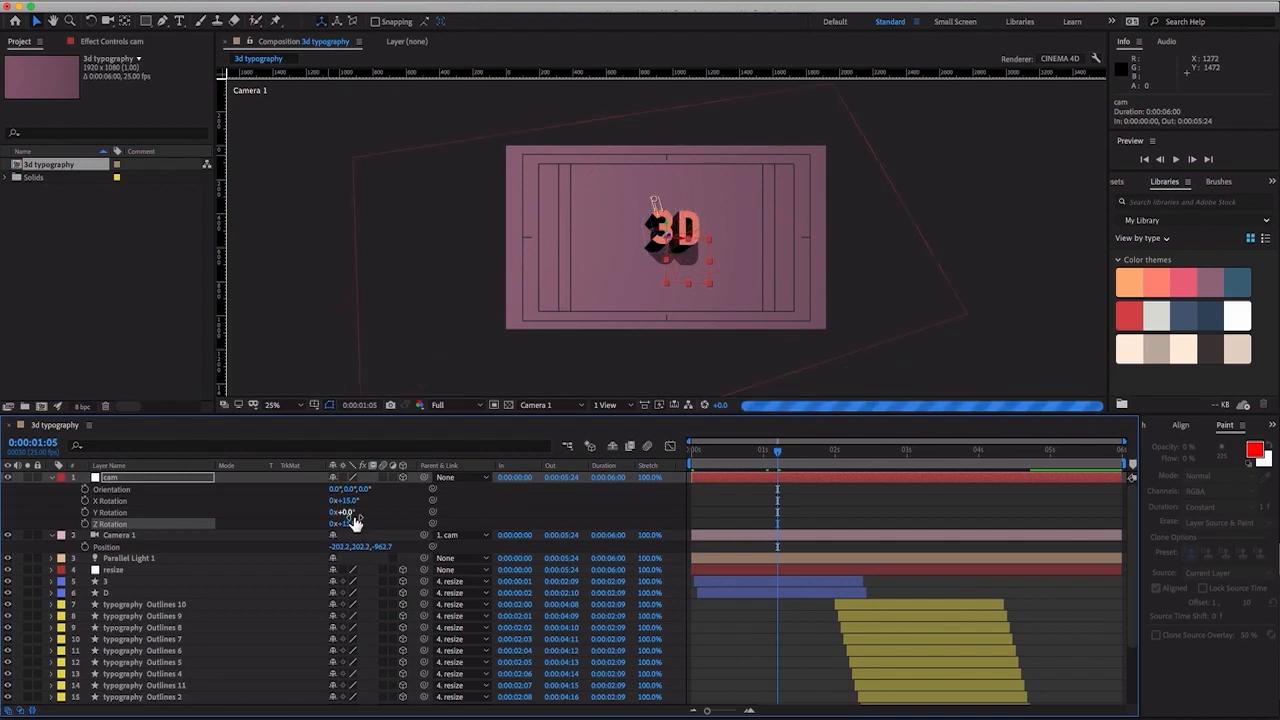
pyautogui.moveTo(348, 516); pyautogui.dragTo(363, 520)
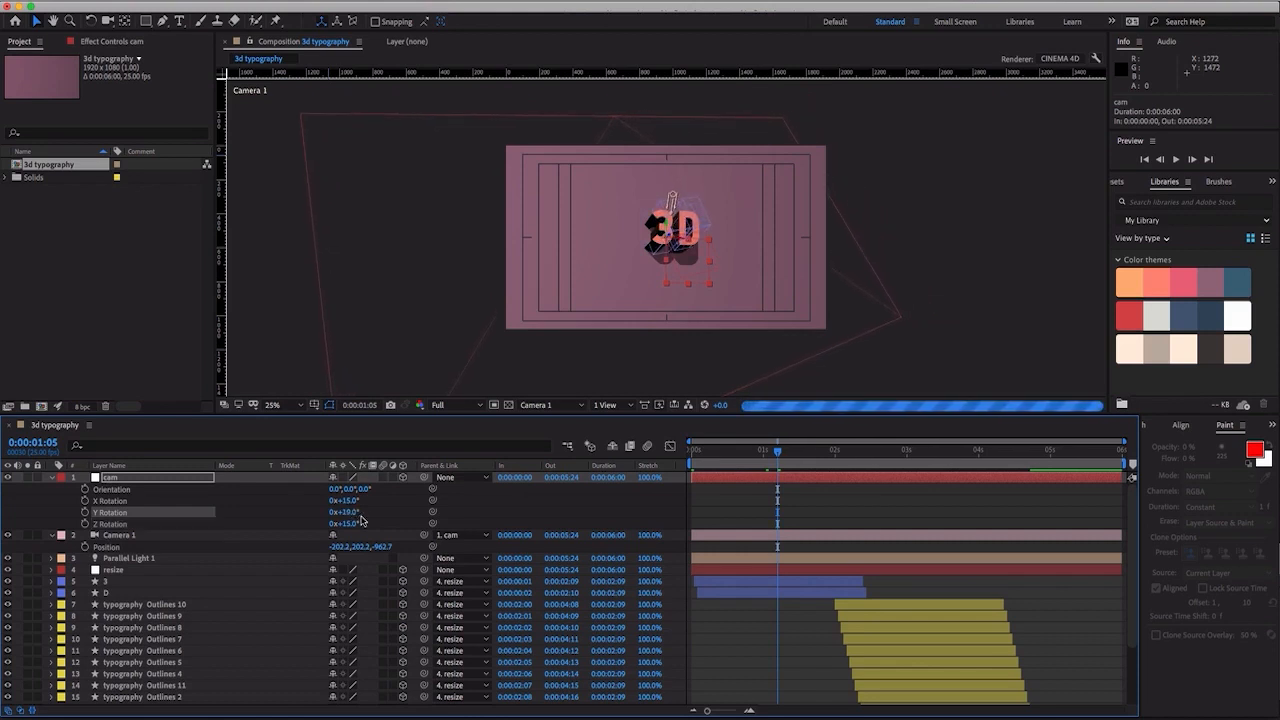
# - Set the cam null's Y Rotation to 20°
pyautogui.click(354, 519)
pyautogui.write('20')
pyautogui.press('Return')
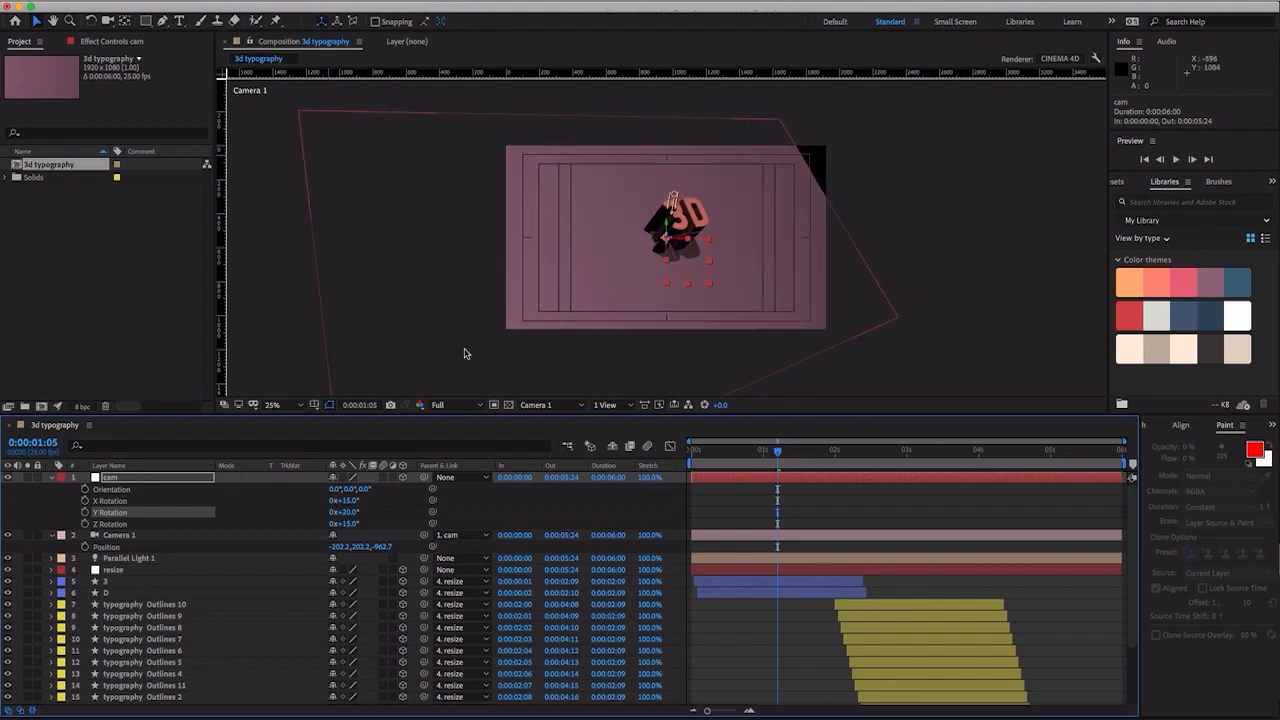
# - Enlarge the background solid behind the letters to a scale of 924%
pyautogui.click(773, 135)
pyautogui.press('s')
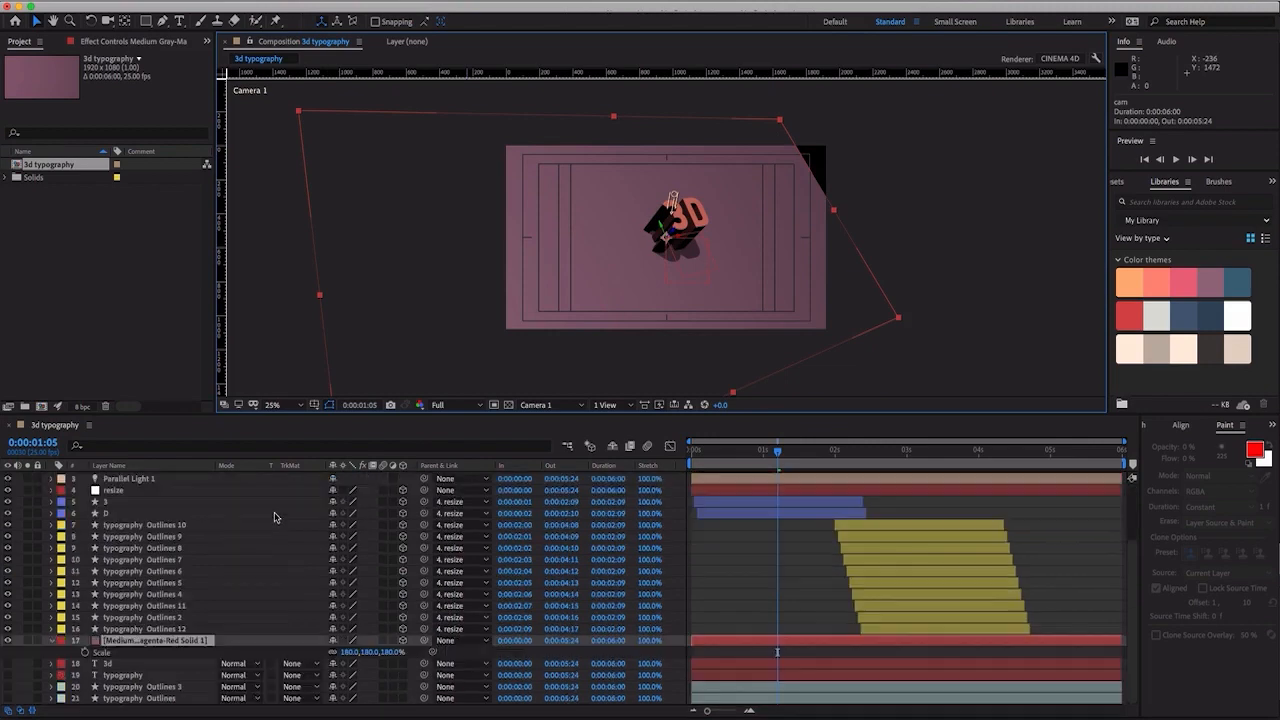
pyautogui.moveTo(352, 652); pyautogui.dragTo(842, 645)
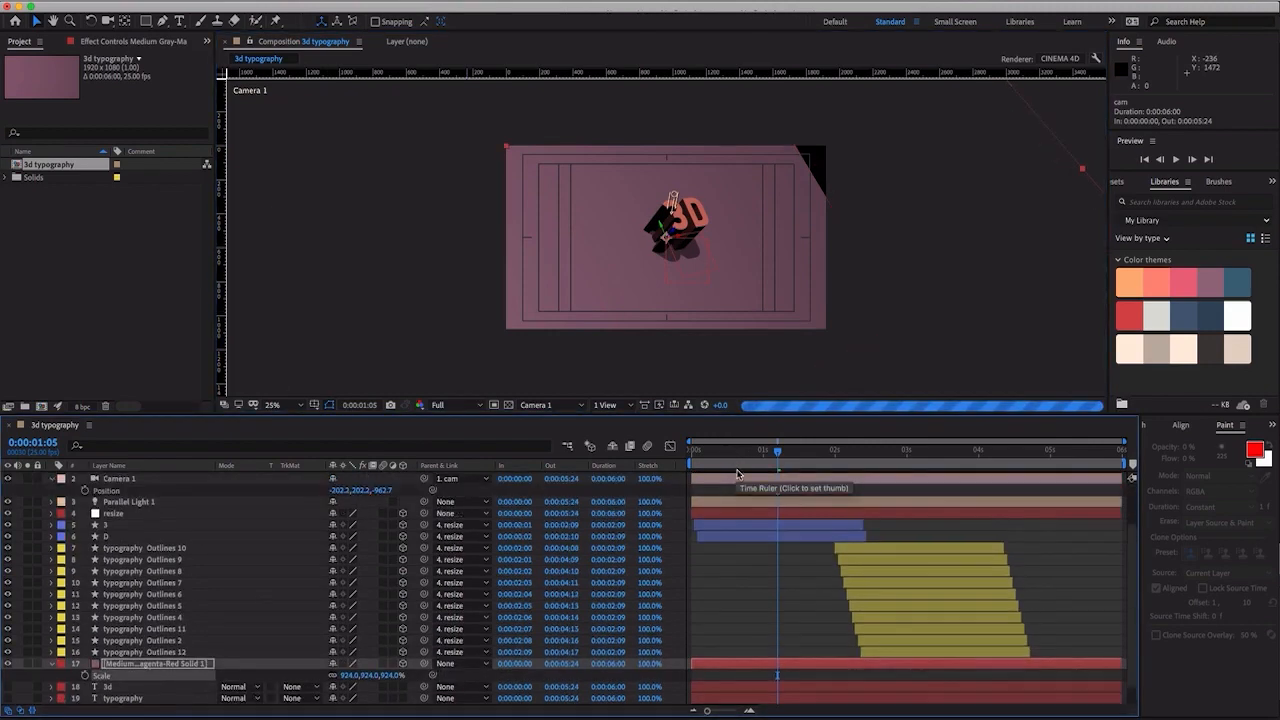
# - Keyframe the cam null's X, Y and Z Rotation at 0:00:01:05, then set X and Z Rotation to -15° at 0:00:02:12
pyautogui.scroll(5, 740, 520)
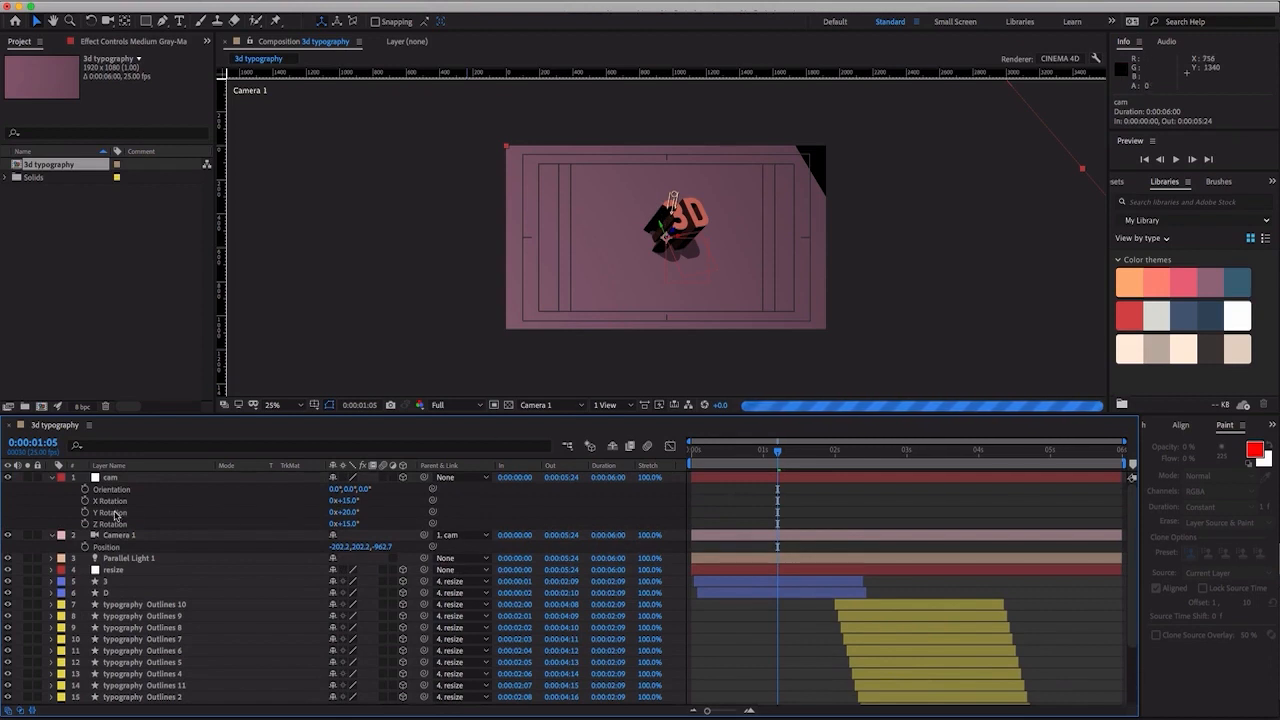
pyautogui.moveTo(88, 505); pyautogui.dragTo(89, 528)
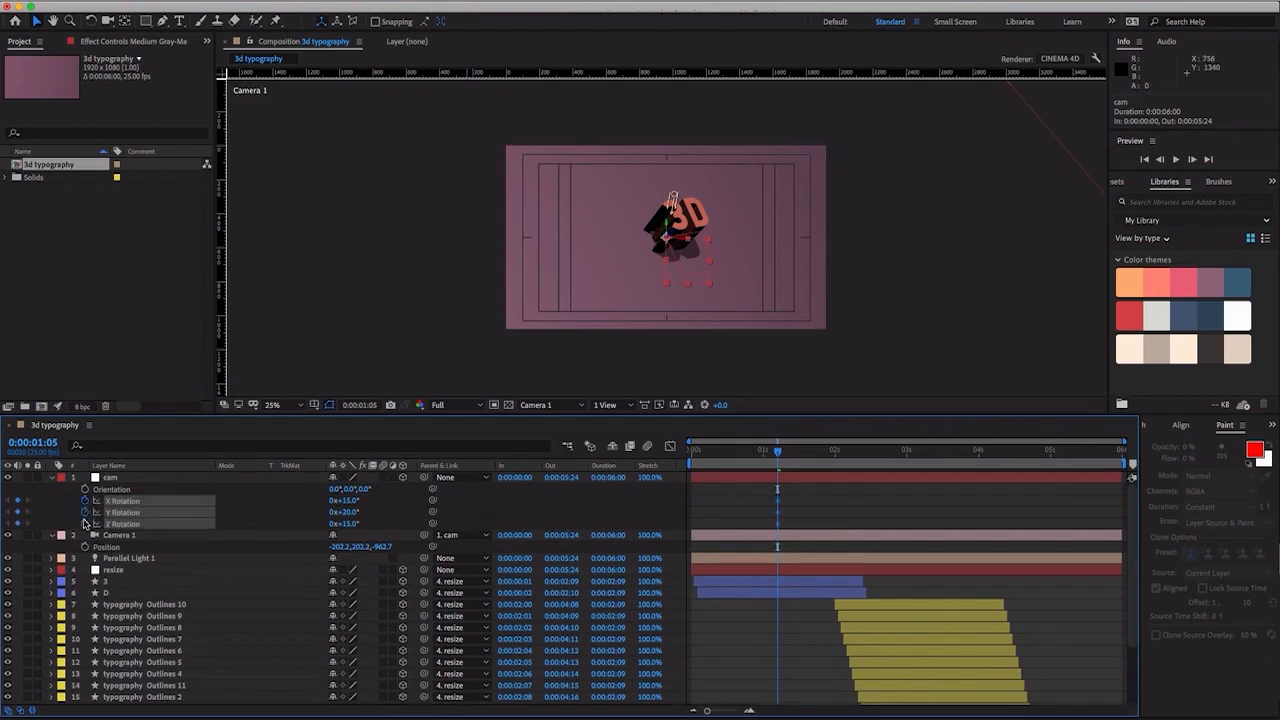
pyautogui.click(860, 455)
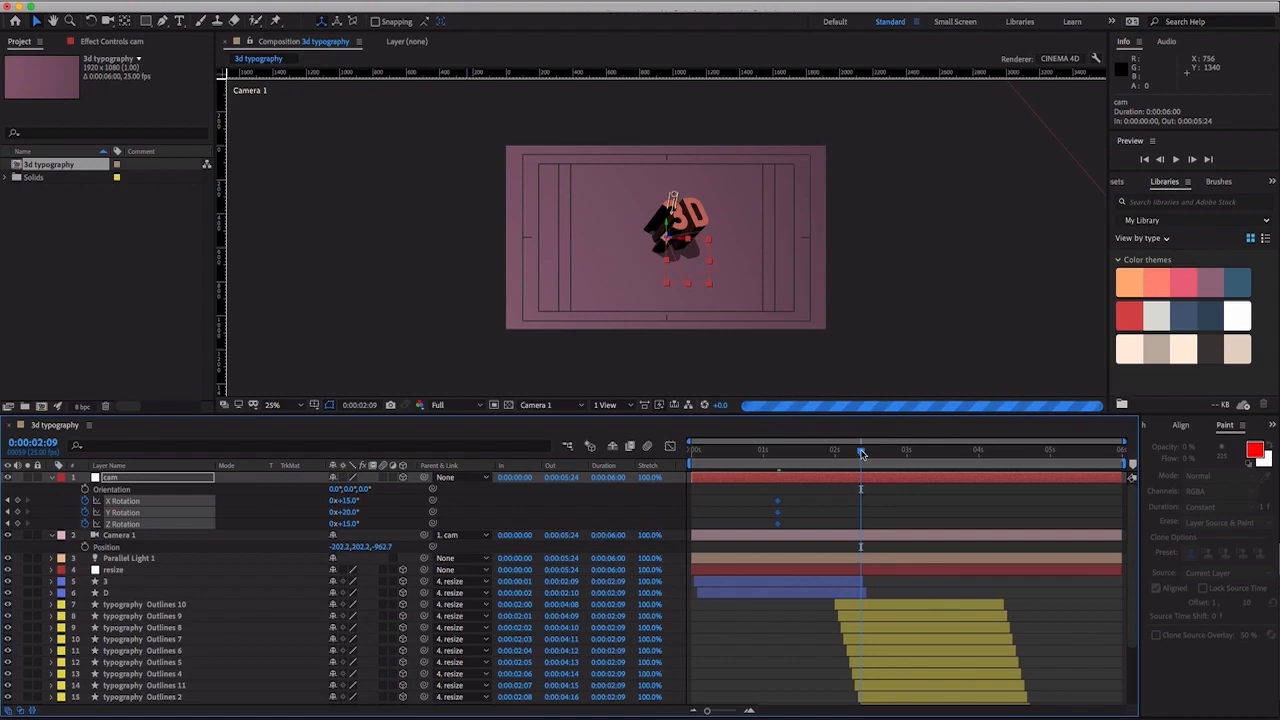
pyautogui.moveTo(861, 454); pyautogui.dragTo(870, 456)
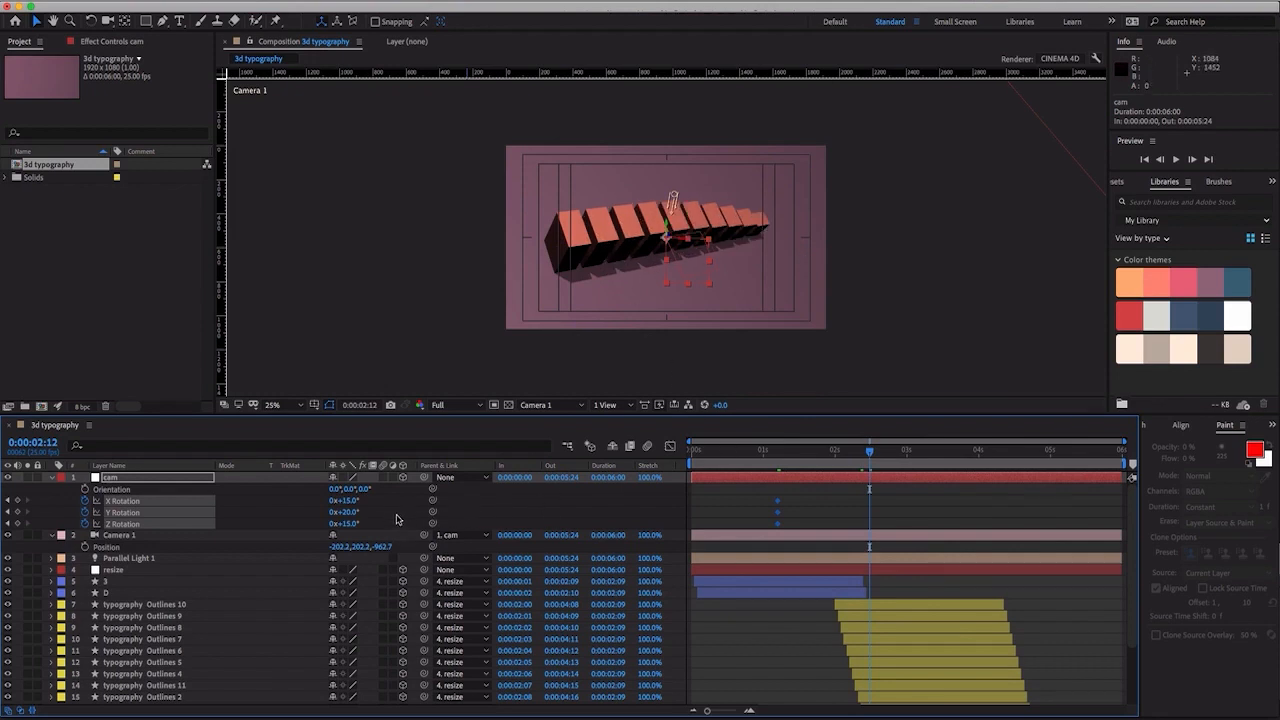
pyautogui.click(353, 504)
pyautogui.write('-15')
pyautogui.press('Return')
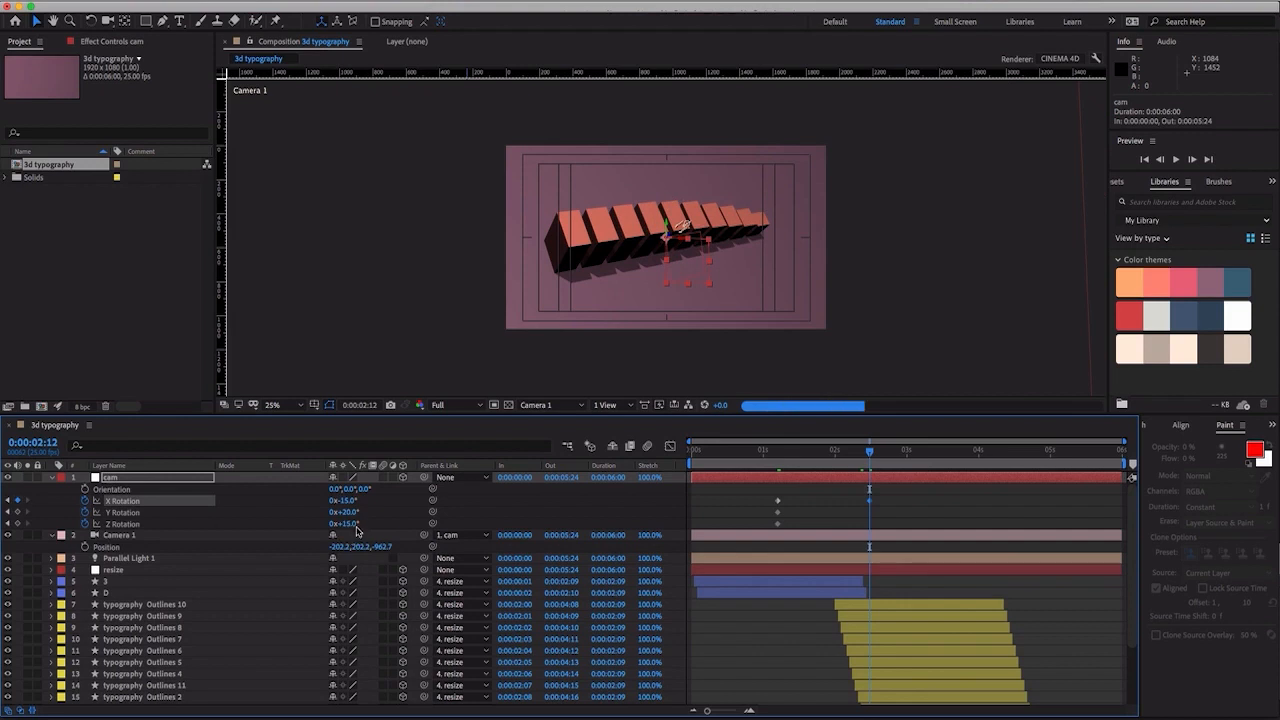
pyautogui.click(356, 526)
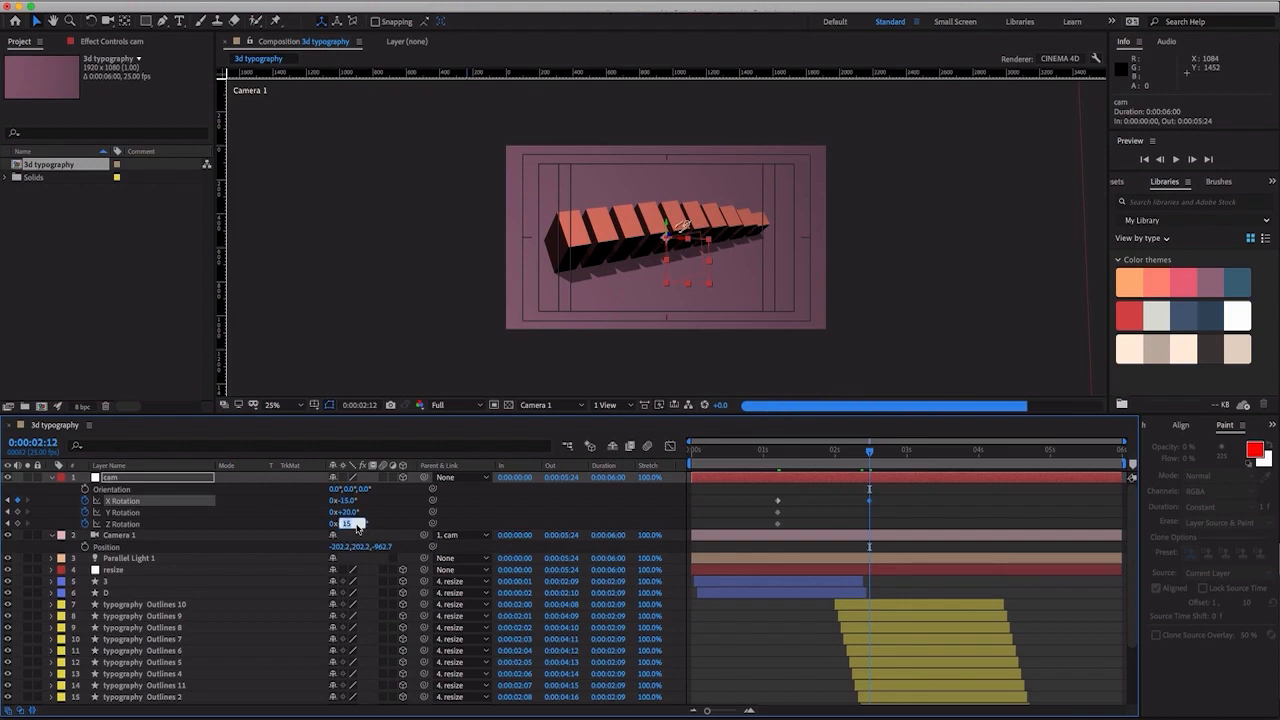
pyautogui.write('-15')
pyautogui.press('Return')
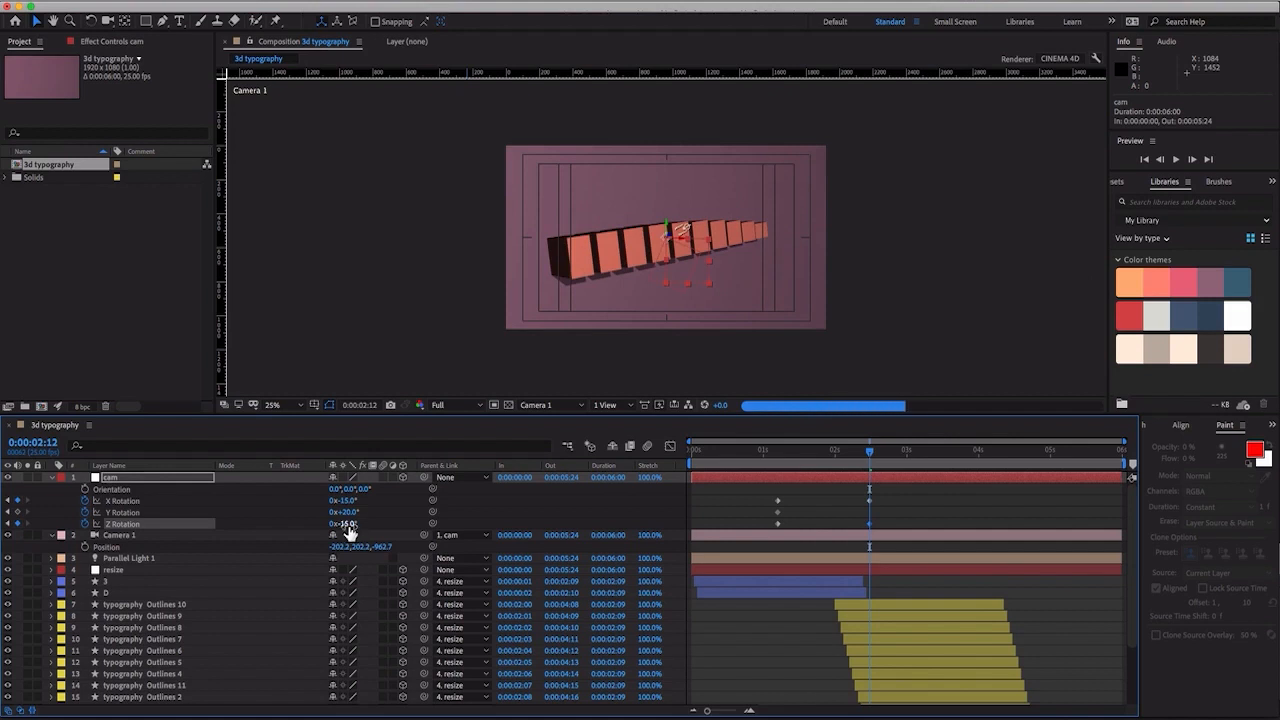
# - Set the cam null's Y Rotation to -35° at 0:00:02:12
pyautogui.moveTo(353, 514); pyautogui.dragTo(318, 514)
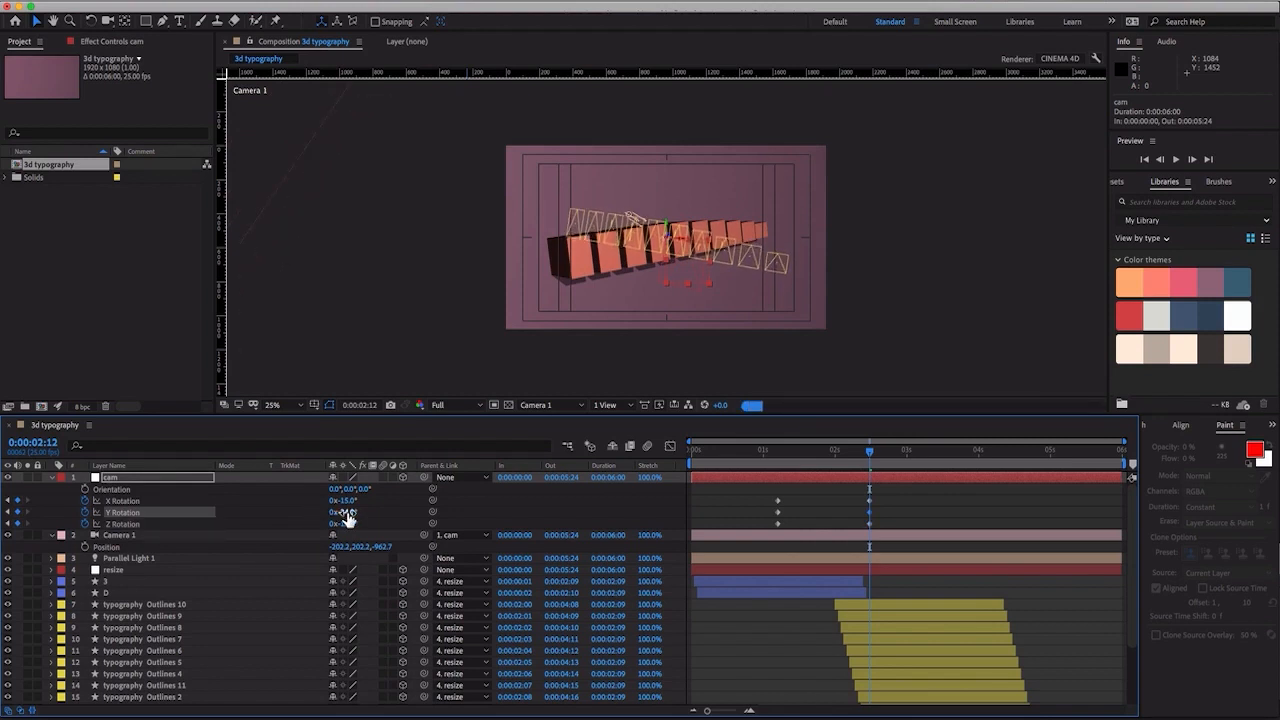
pyautogui.click(345, 512)
pyautogui.write('-')
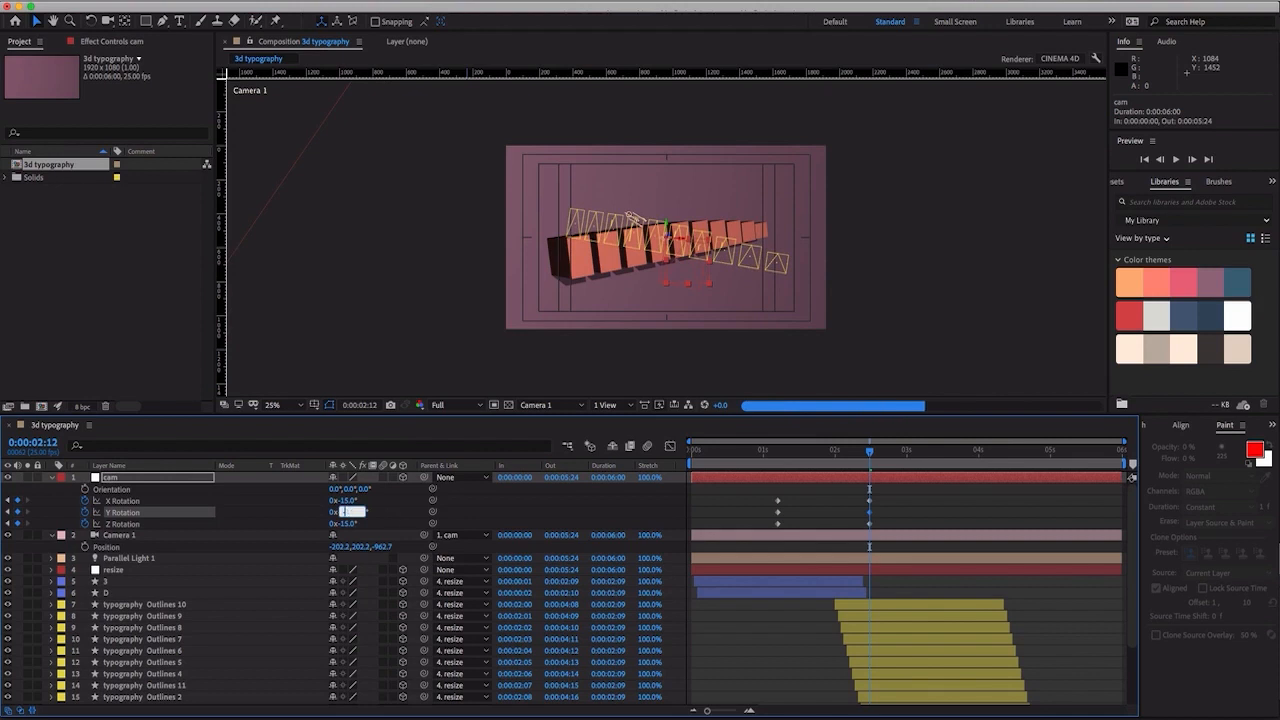
pyautogui.write('35')
pyautogui.press('Return')
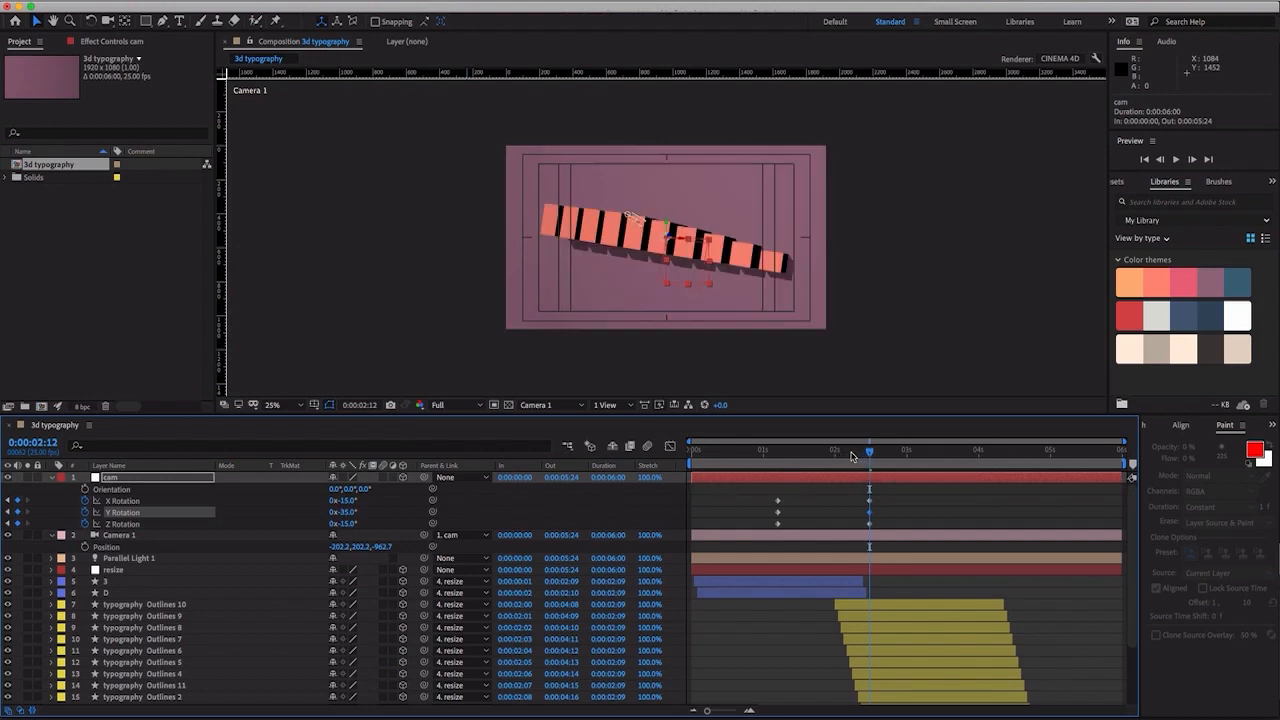
# - Reveal Parallel Light 1's Position and start keyframing it at 0:00:01:05
pyautogui.moveTo(851, 456); pyautogui.dragTo(801, 460)
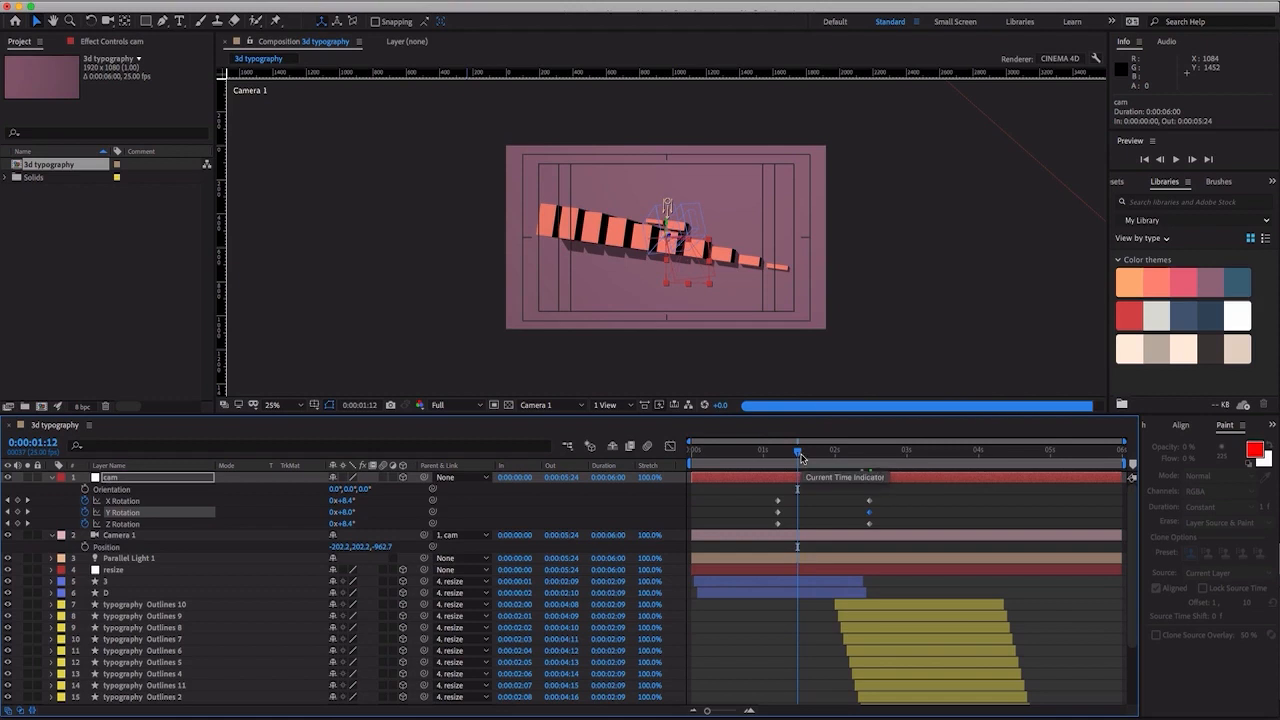
pyautogui.moveTo(801, 457); pyautogui.dragTo(779, 461)
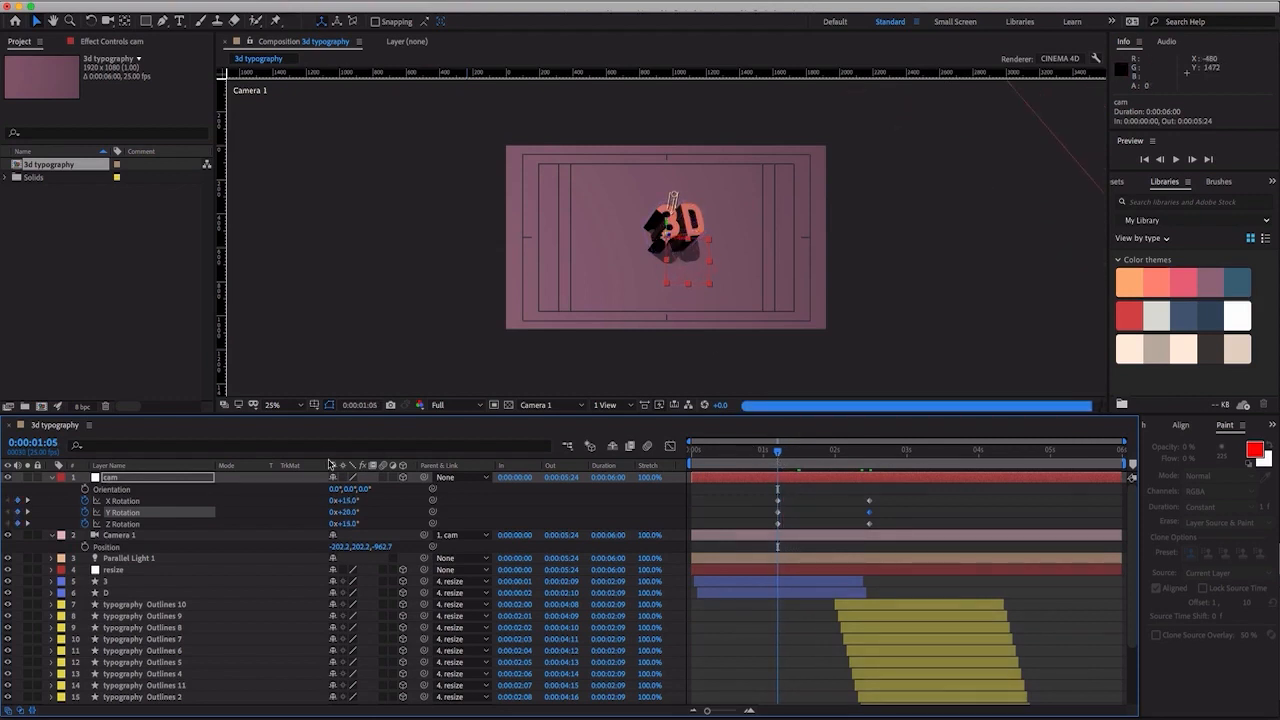
pyautogui.click(135, 562)
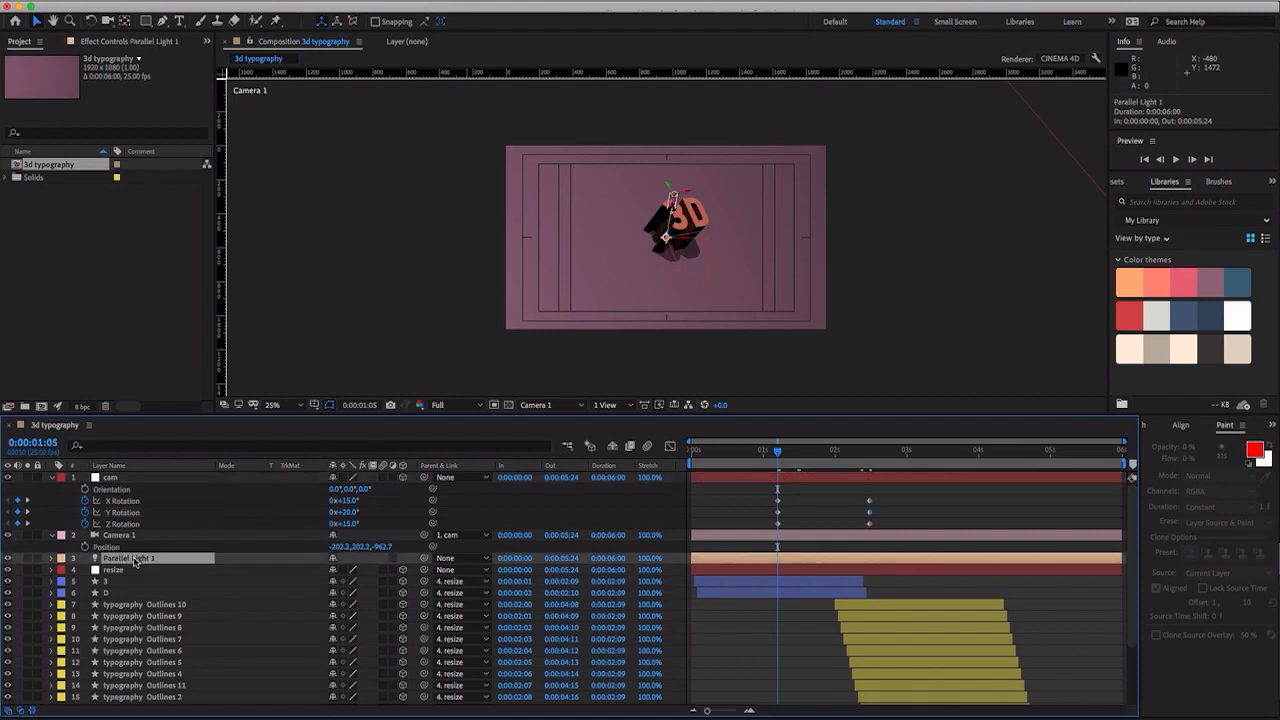
pyautogui.press('p')
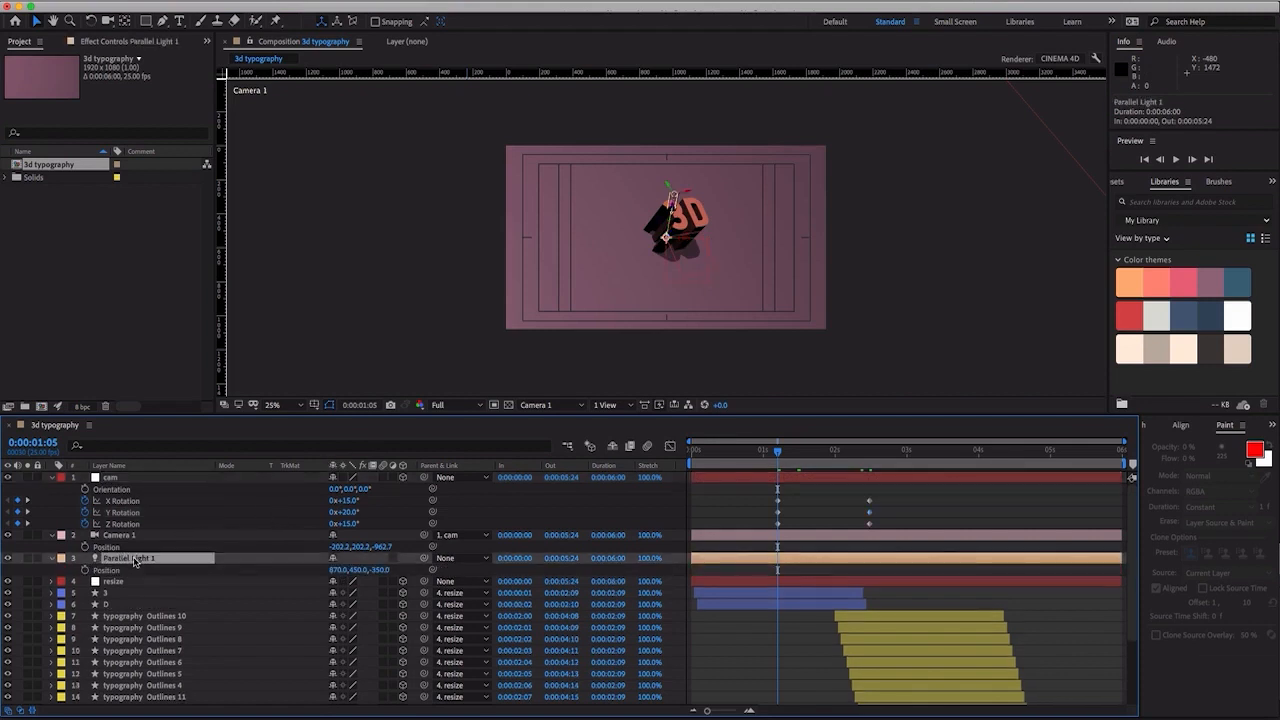
pyautogui.click(85, 570)
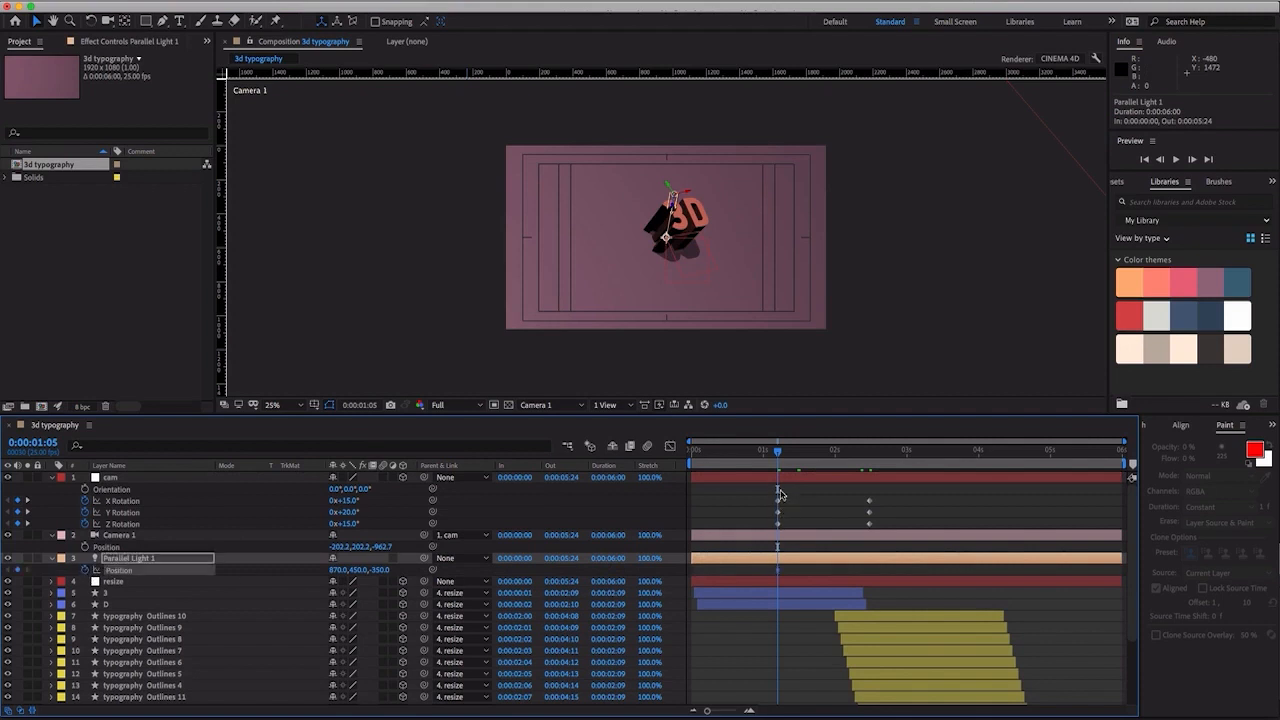
# - At 0:00:02:12, set Parallel Light 1's X position to 1770
pyautogui.moveTo(797, 459); pyautogui.dragTo(869, 462)
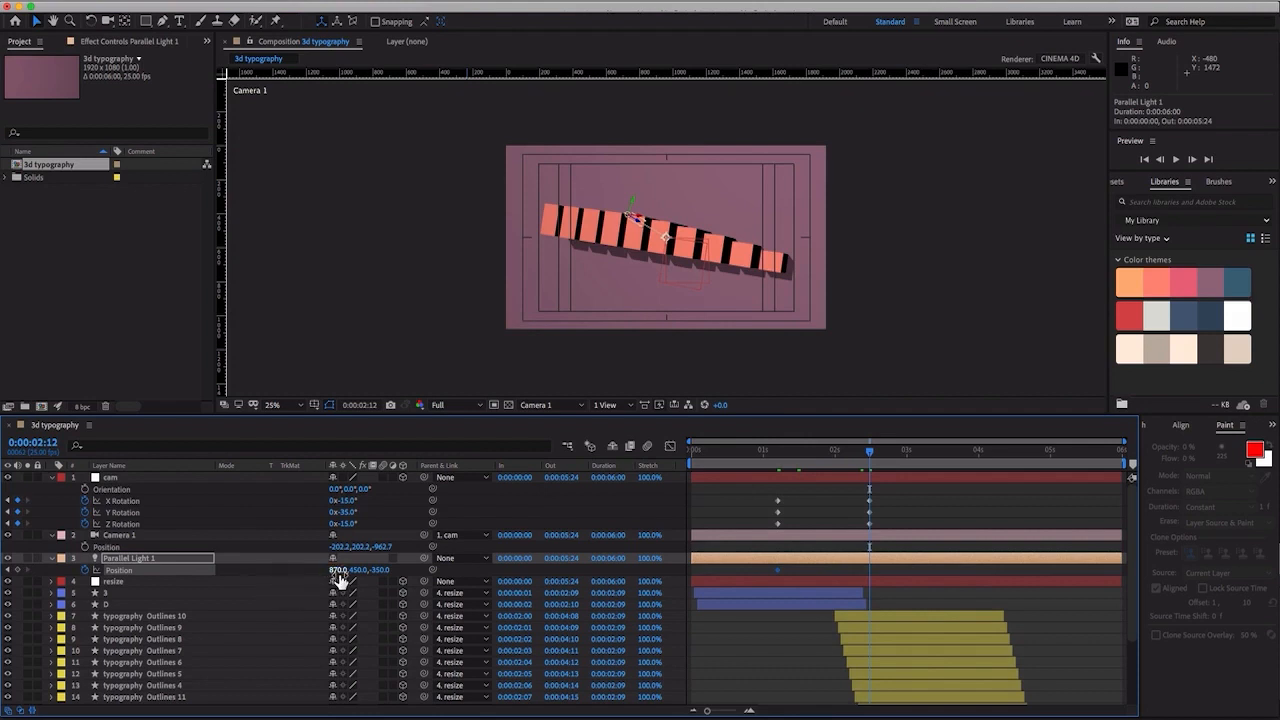
pyautogui.moveTo(336, 570); pyautogui.dragTo(551, 576)
pyautogui.moveTo(535, 574); pyautogui.dragTo(650, 571)
pyautogui.moveTo(390, 569); pyautogui.dragTo(483, 570)
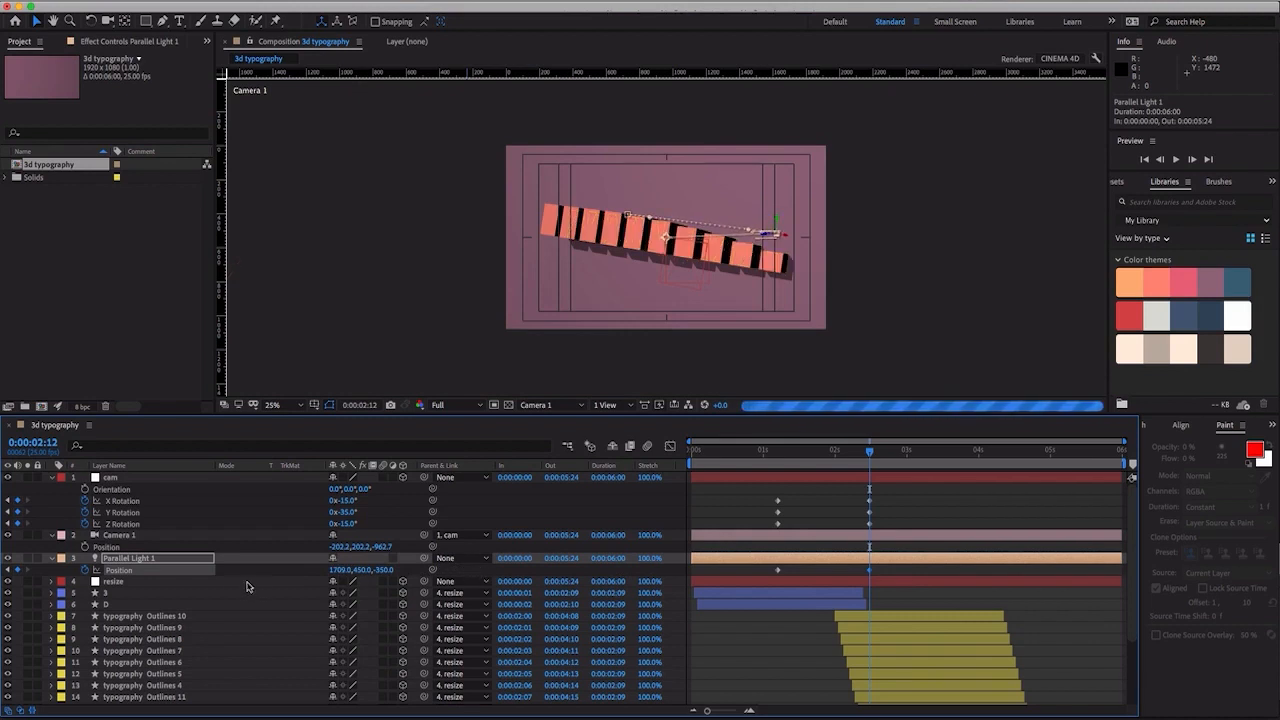
pyautogui.click(341, 570)
pyautogui.write('177')
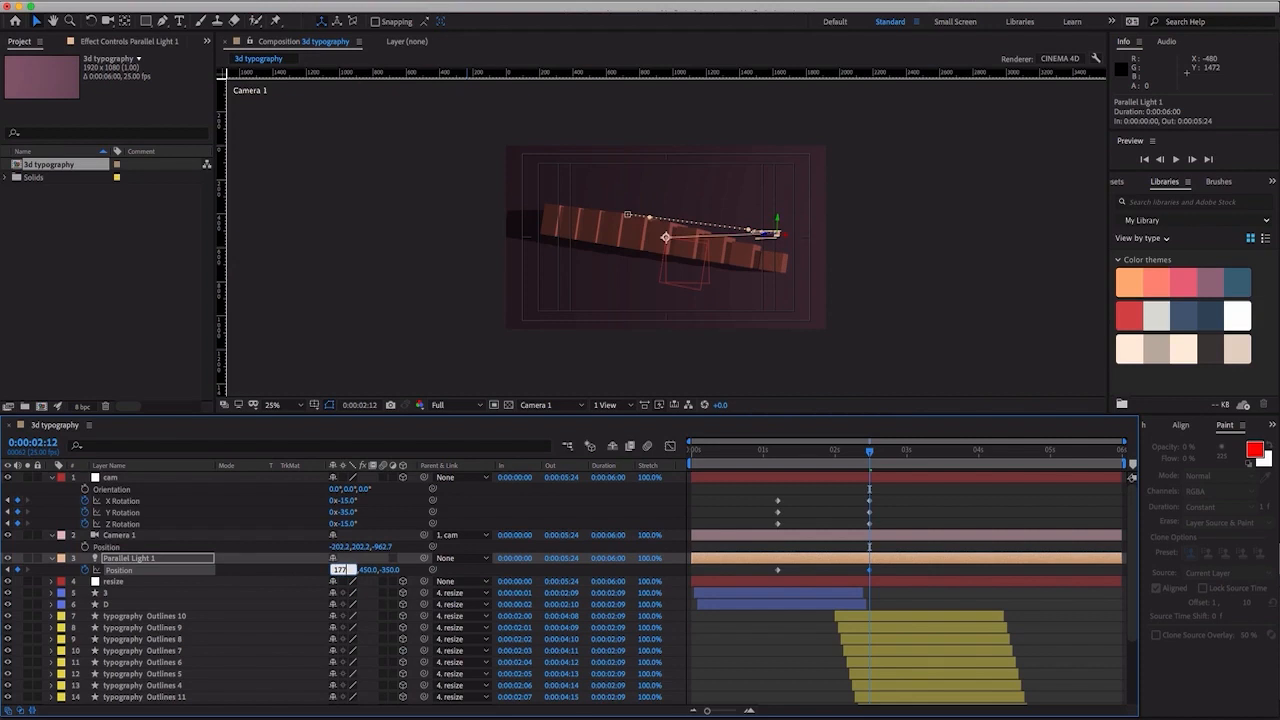
pyautogui.press('Return')
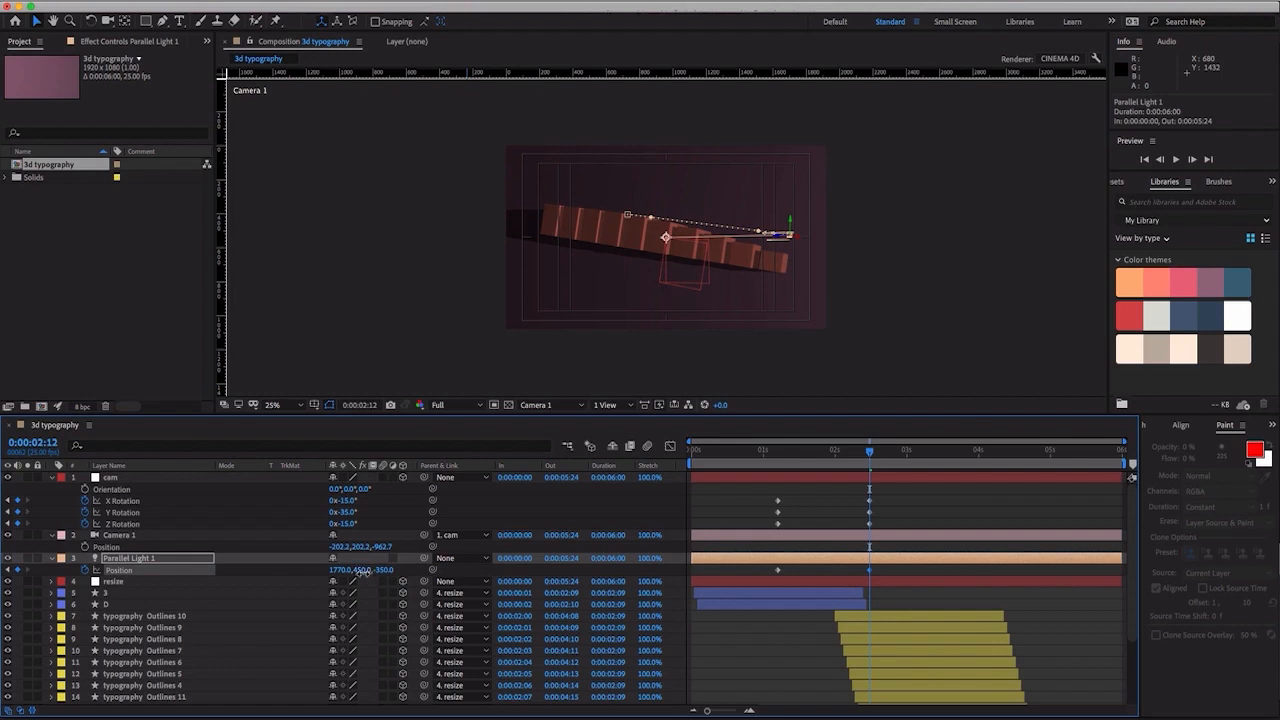
# - Set Parallel Light 1's Y position to 250 and its Z position to -700 at 0:00:02:12
pyautogui.moveTo(361, 580); pyautogui.dragTo(239, 573)
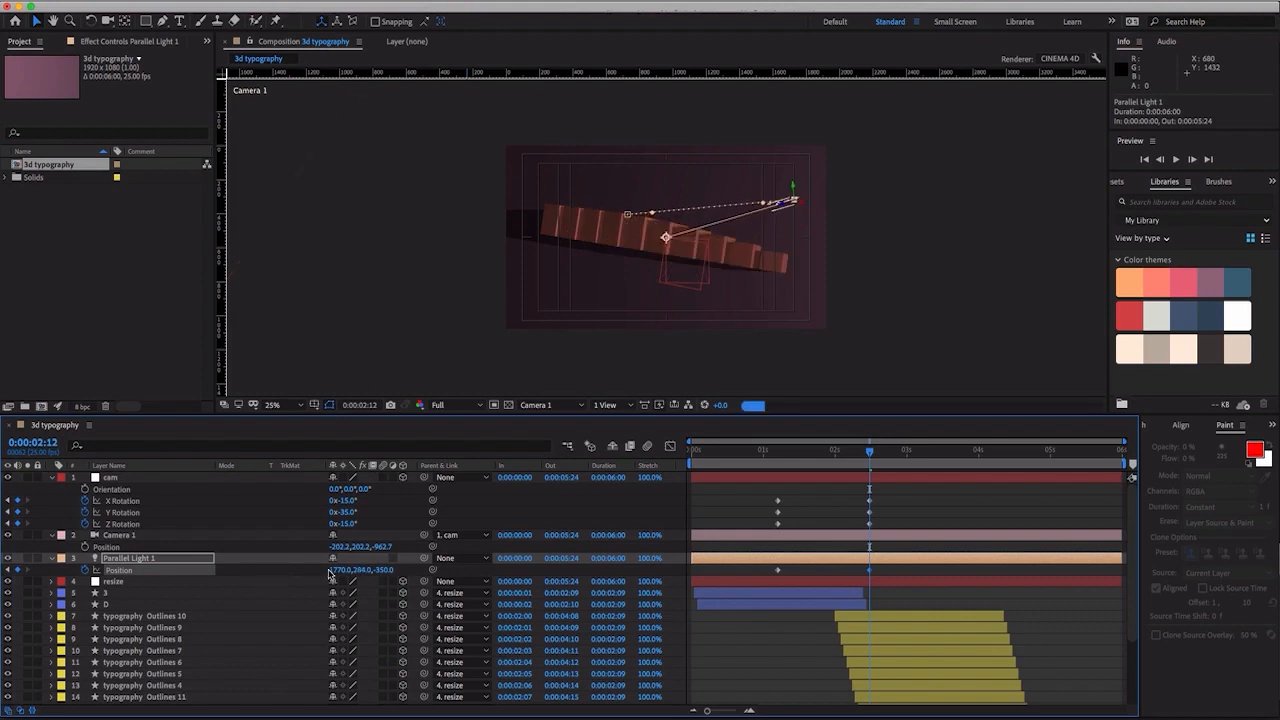
pyautogui.click(361, 571)
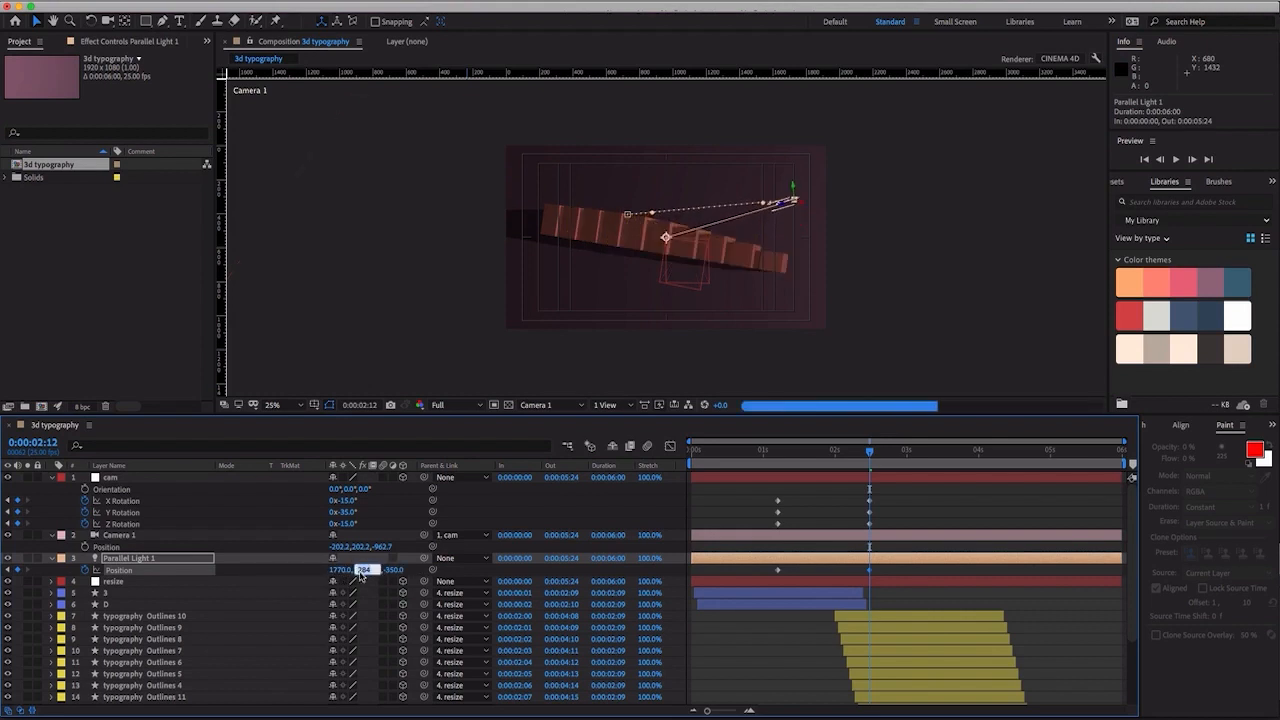
pyautogui.write('250')
pyautogui.press('Return')
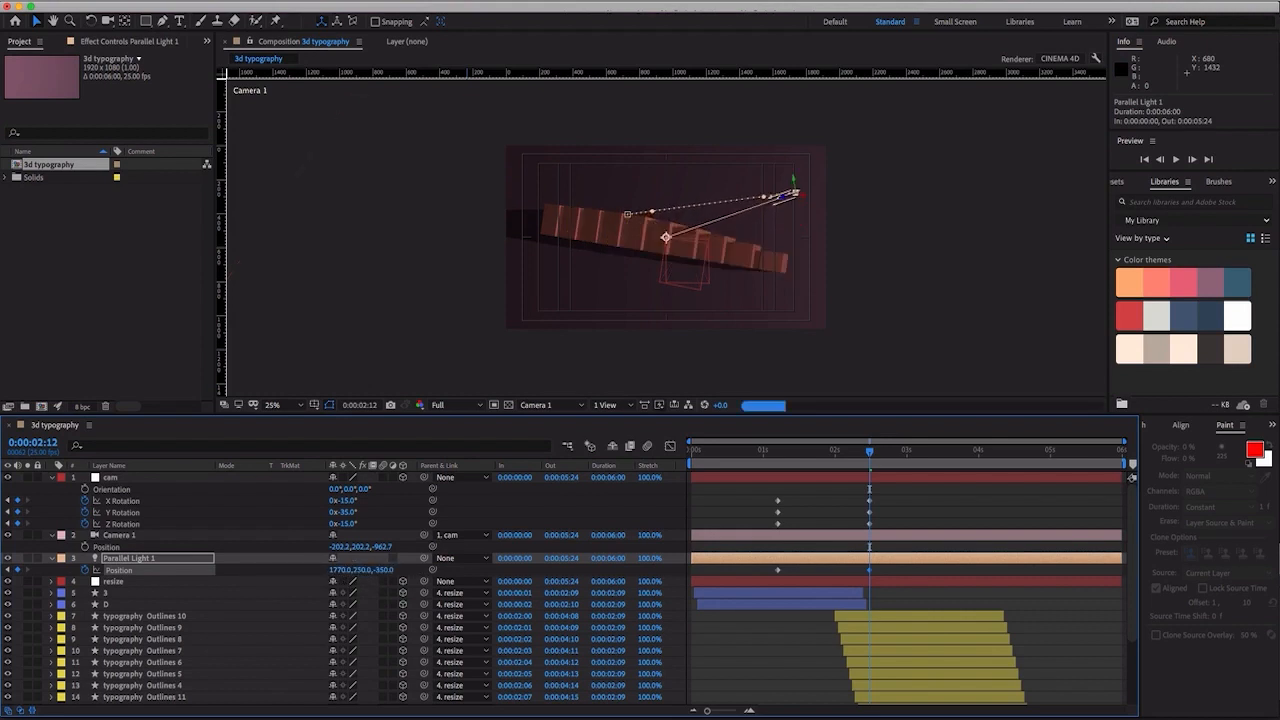
pyautogui.moveTo(398, 570)
pyautogui.mouseDown()
pyautogui.moveTo(426, 570)
pyautogui.moveTo(271, 573)
pyautogui.moveTo(383, 571)
pyautogui.mouseUp()
pyautogui.click(383, 570)
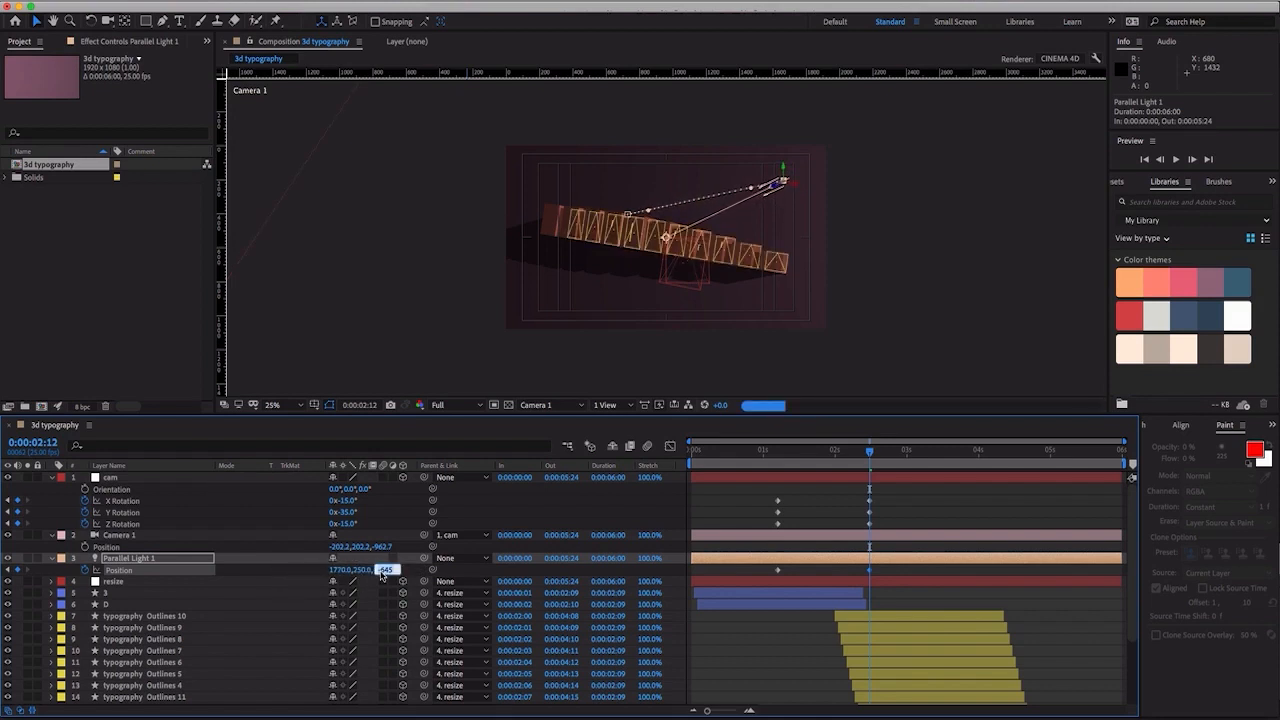
pyautogui.write('-700')
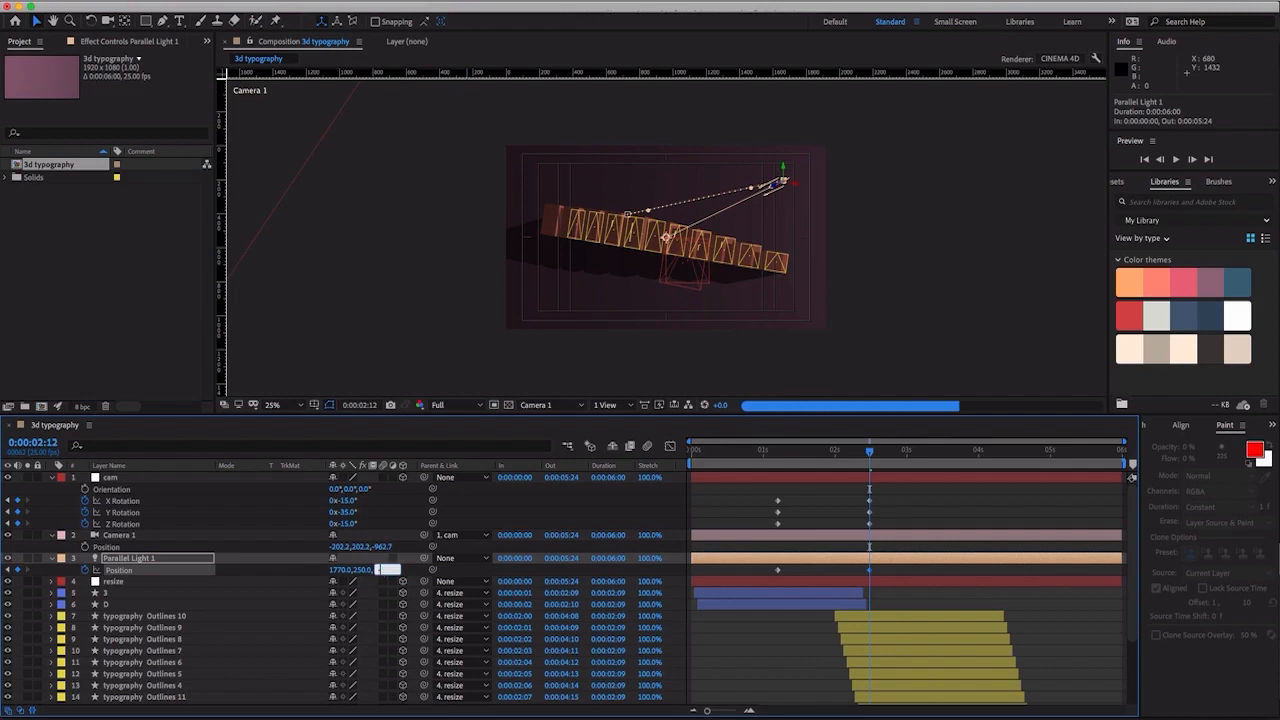
pyautogui.press('Return')
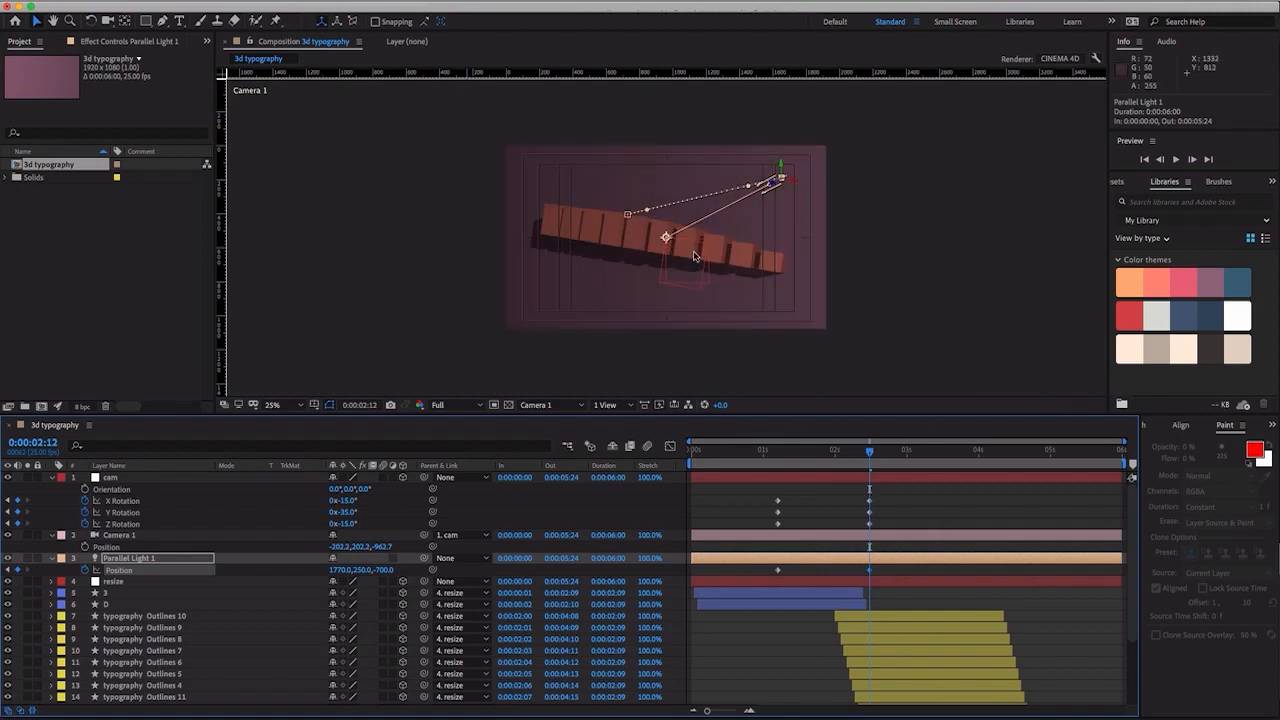
# - Apply Easy Ease to all the cam null's rotation keyframes and Parallel Light 1's position keyframes
pyautogui.moveTo(947, 497); pyautogui.dragTo(750, 568)
pyautogui.rightClick(779, 505)
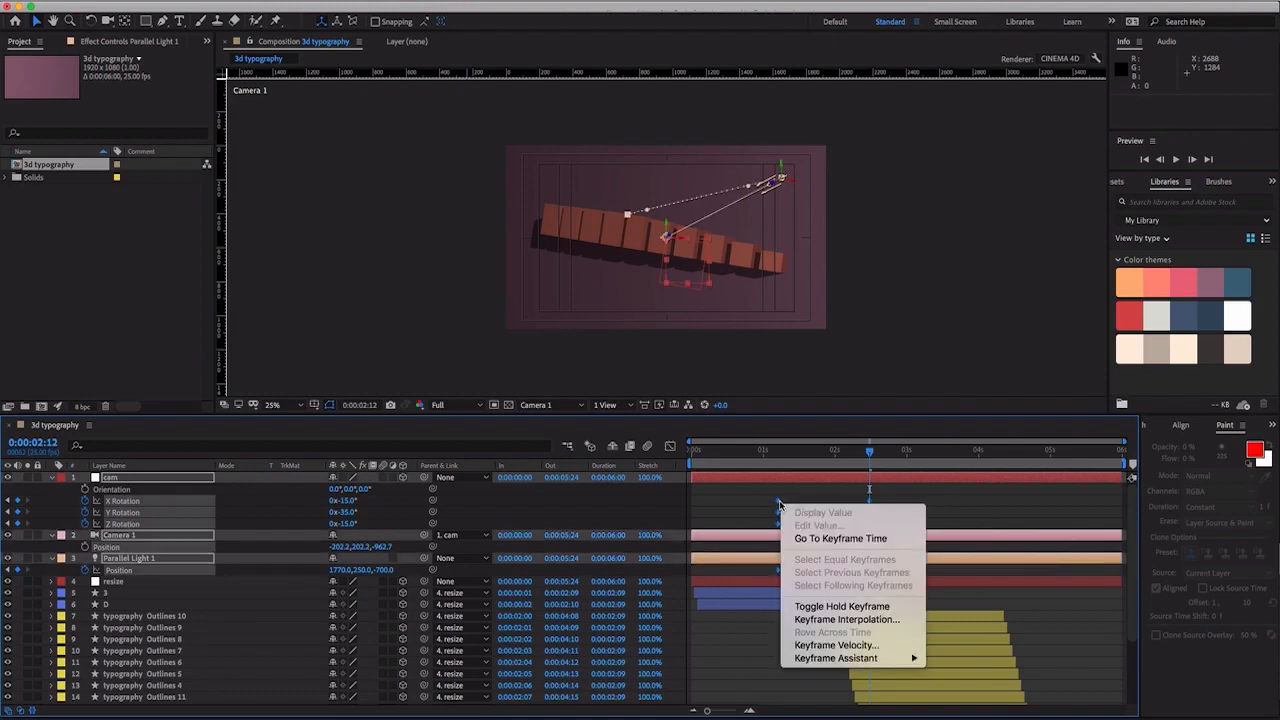
pyautogui.moveTo(875, 659)
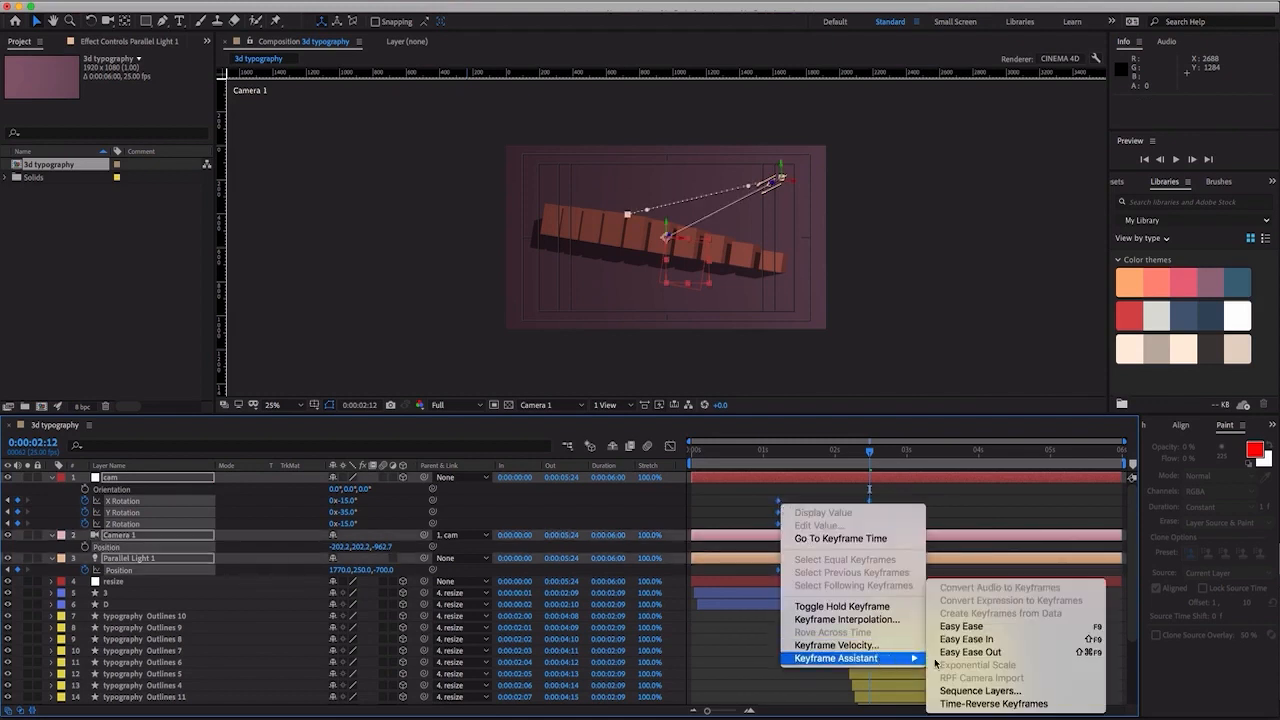
pyautogui.click(962, 626)
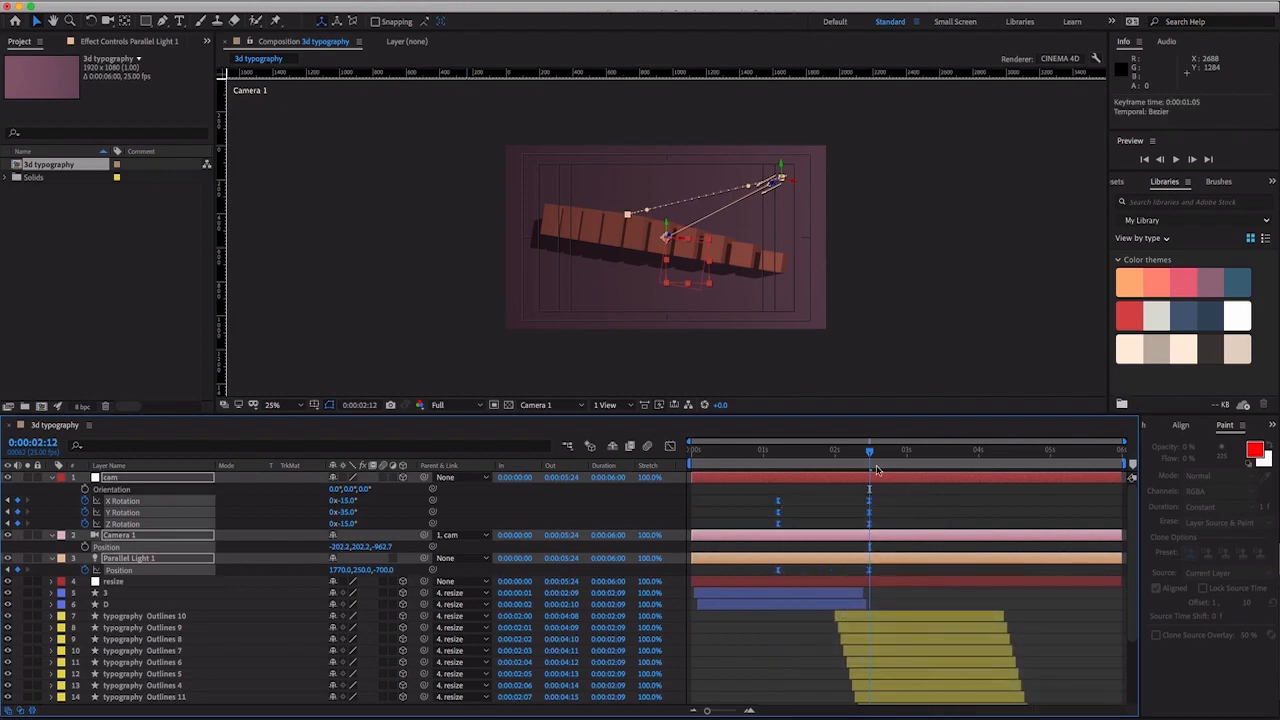
# - Preview the animation from the start and check the frames around 0:00:01:03, just before the camera move
pyautogui.moveTo(858, 455); pyautogui.dragTo(653, 455)
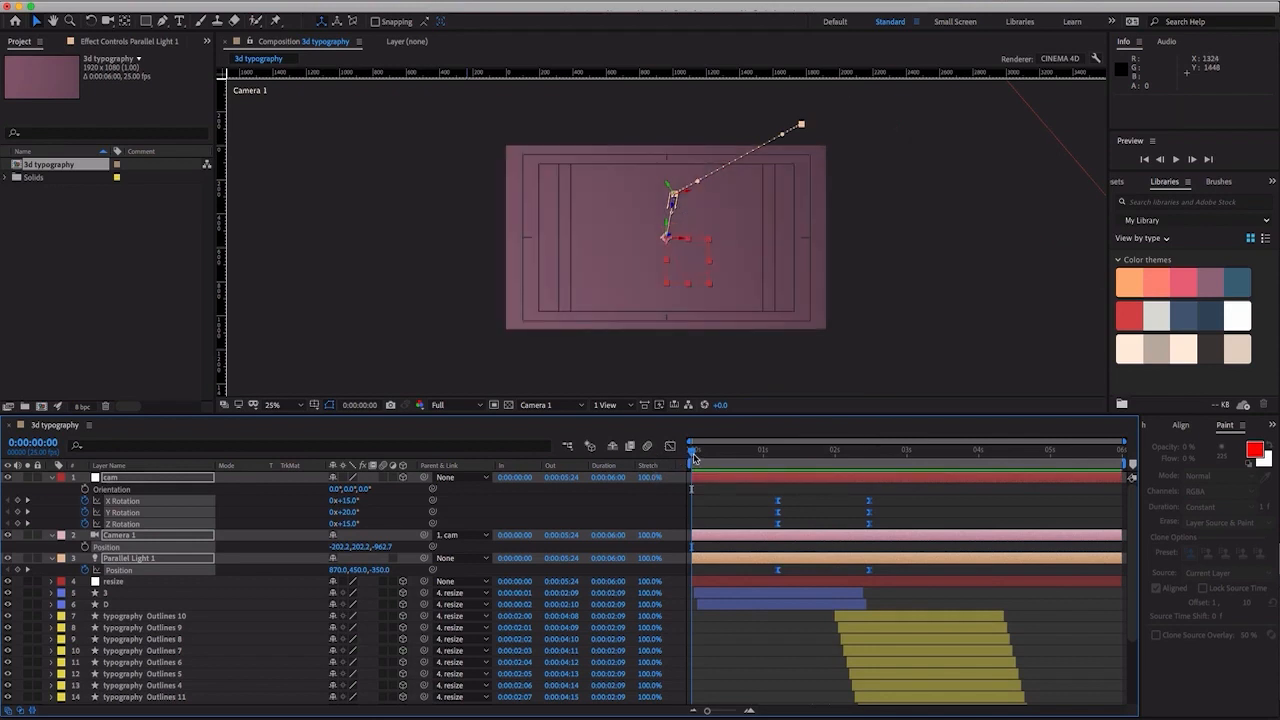
pyautogui.press('space')
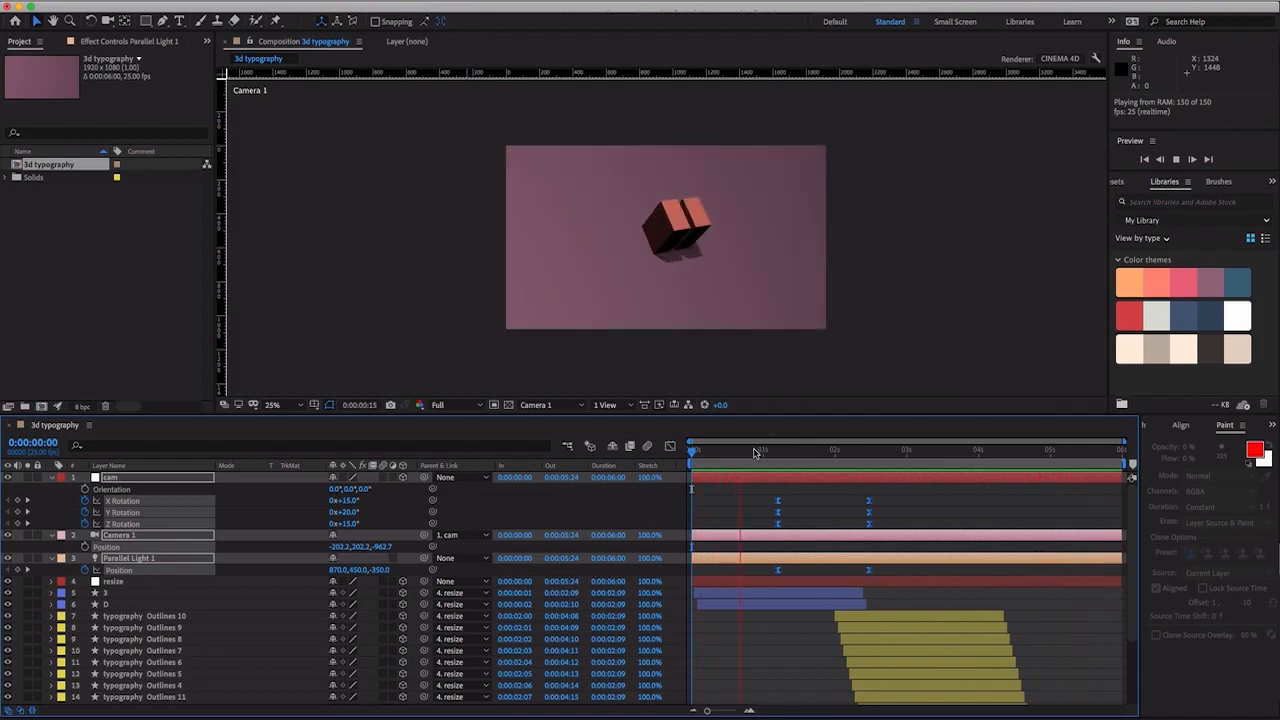
pyautogui.moveTo(761, 455)
pyautogui.mouseDown()
pyautogui.moveTo(788, 457)
pyautogui.moveTo(774, 457)
pyautogui.mouseUp()
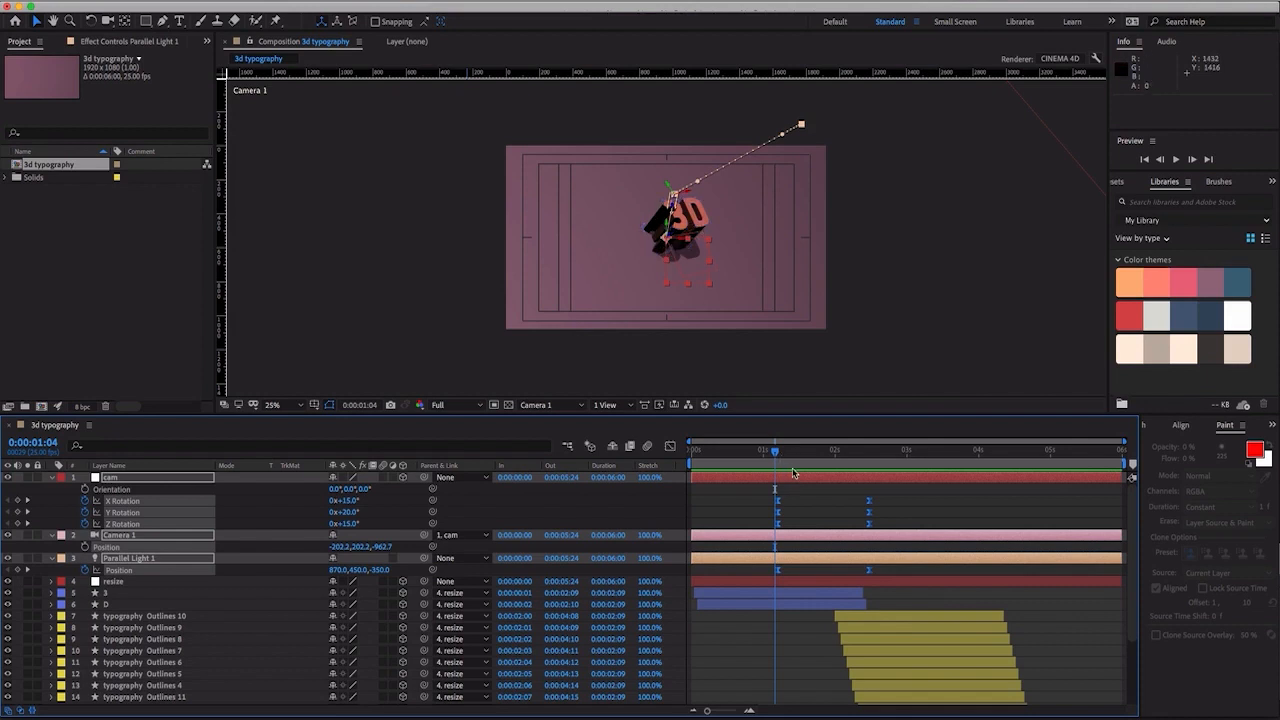
pyautogui.moveTo(778, 456)
pyautogui.mouseDown()
pyautogui.moveTo(884, 477)
pyautogui.moveTo(772, 470)
pyautogui.mouseUp()
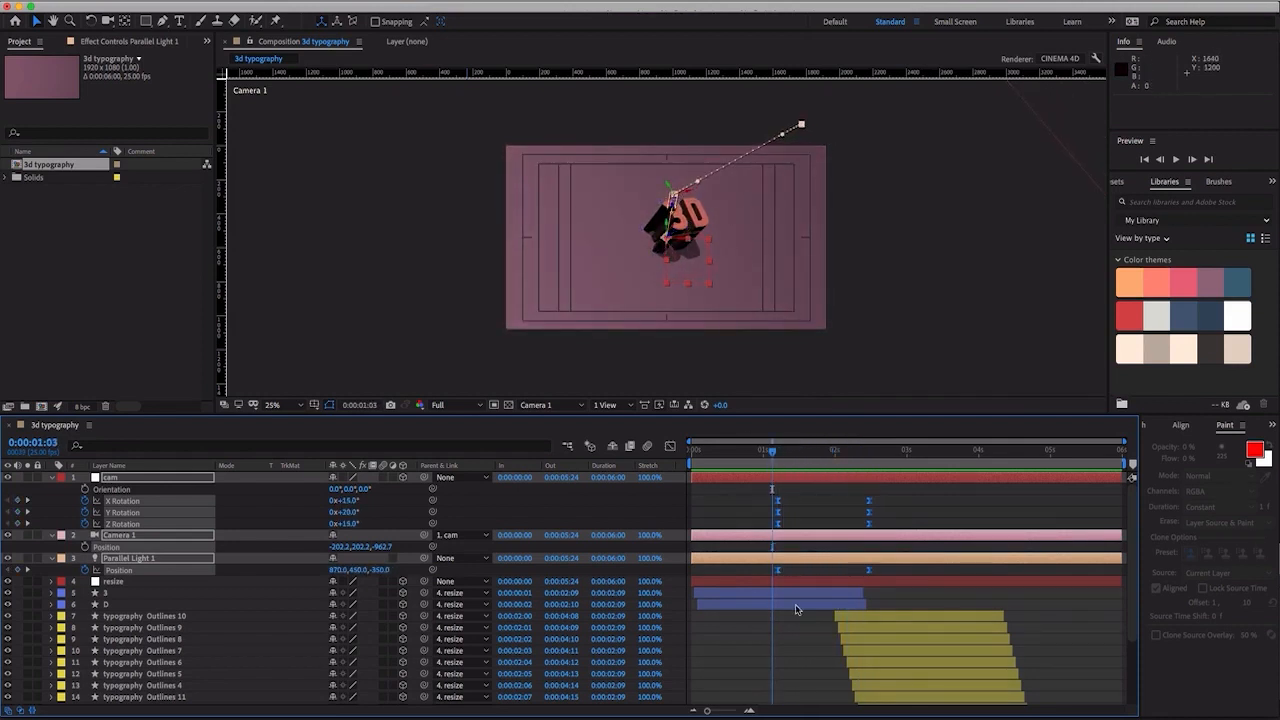
# - Check the frames of the camera move between 0:00:01:08 and 0:00:01:16, and preview the full animation
pyautogui.moveTo(776, 457); pyautogui.dragTo(812, 466)
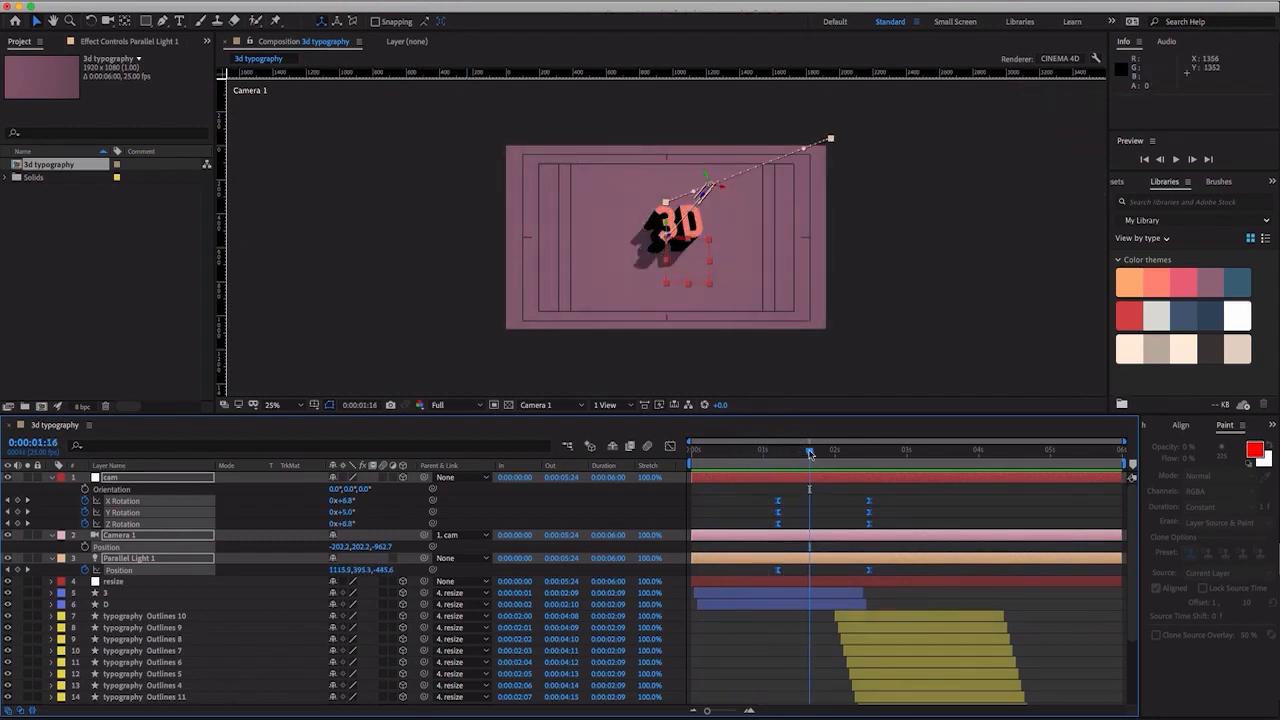
pyautogui.moveTo(810, 453); pyautogui.dragTo(786, 452)
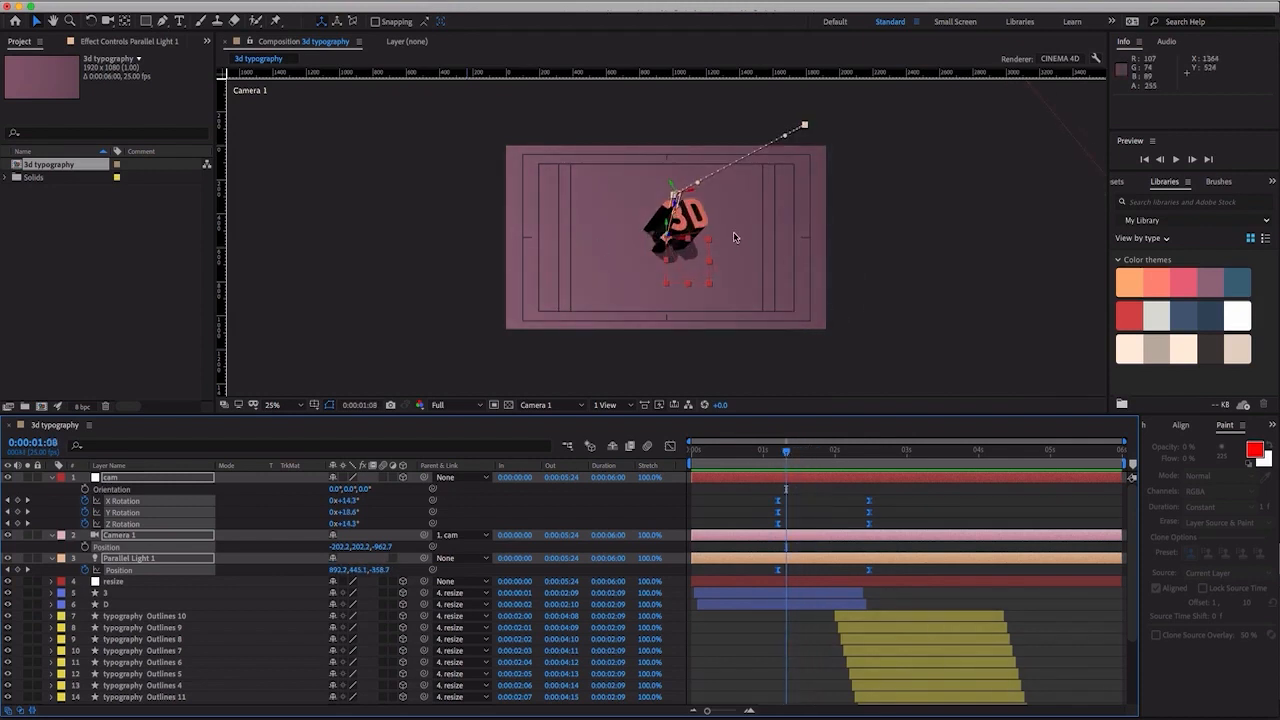
pyautogui.moveTo(786, 455); pyautogui.dragTo(726, 455)
pyautogui.press('space')
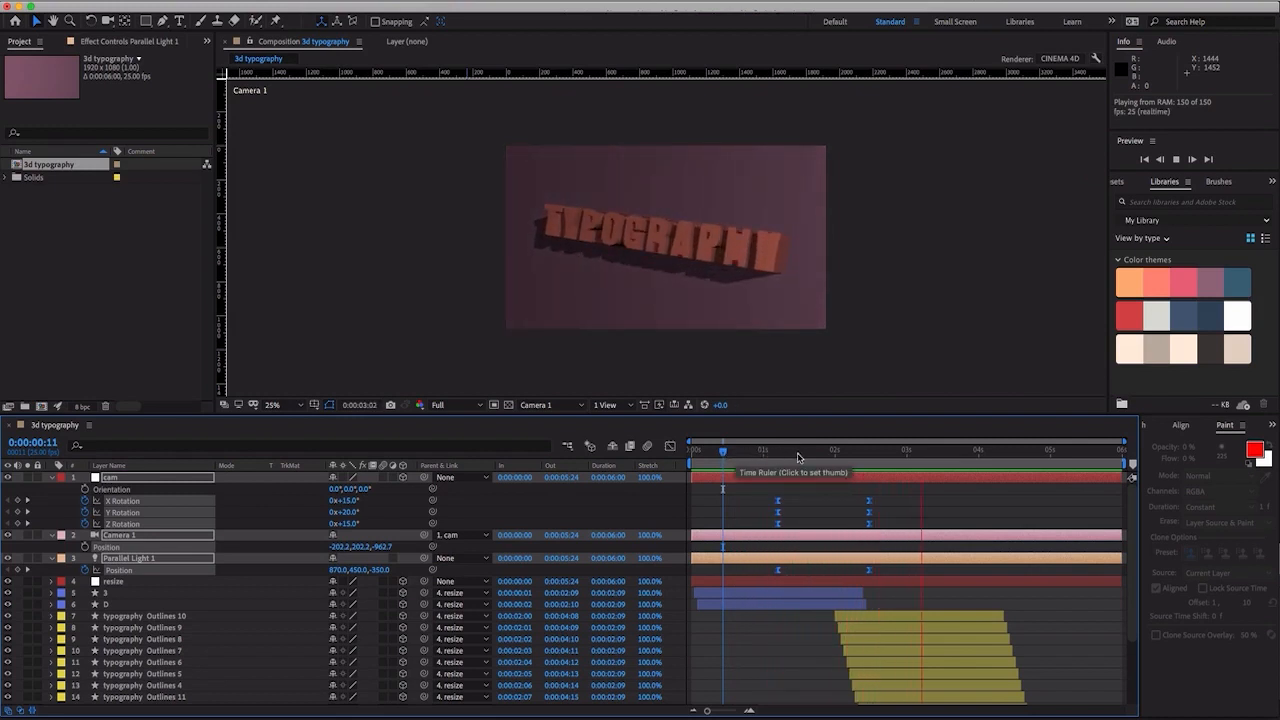
pyautogui.click(721, 452)
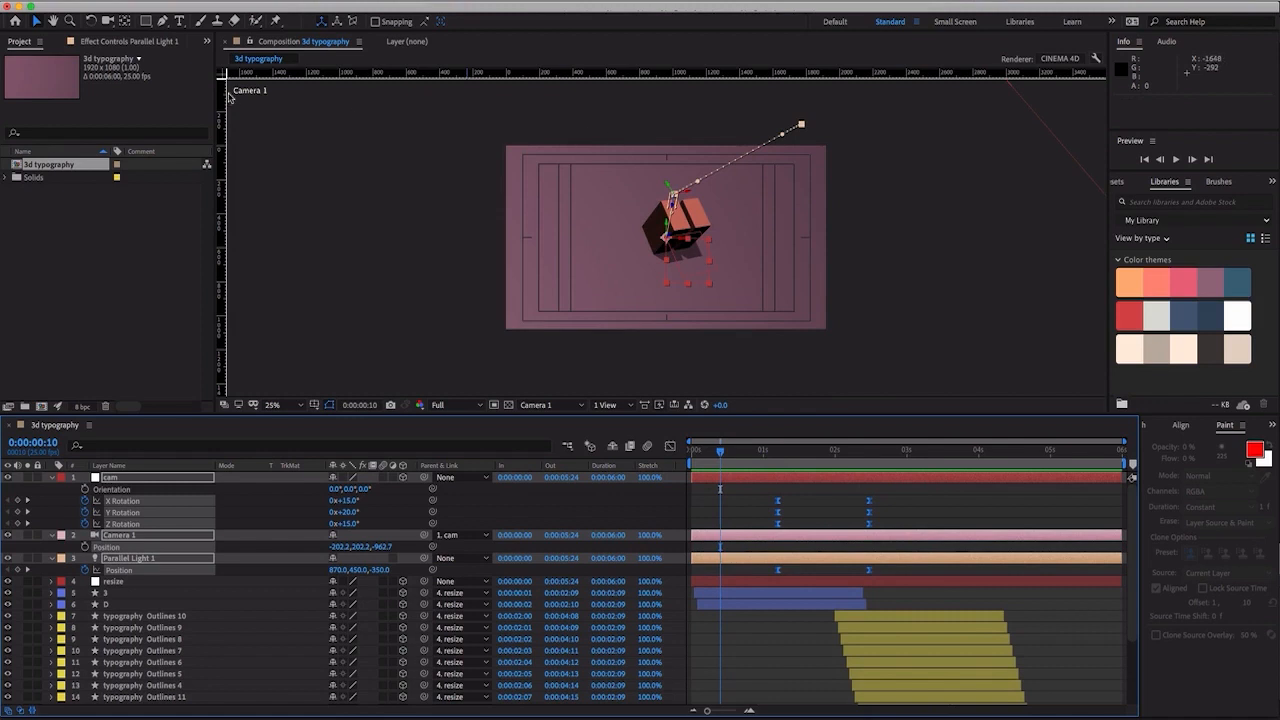
# - Queue the 3d typography composition in Adobe Media Encoder and render it as an H.264 file named 3d typography-.mp4 in the renders folder
pyautogui.click(208, 2)
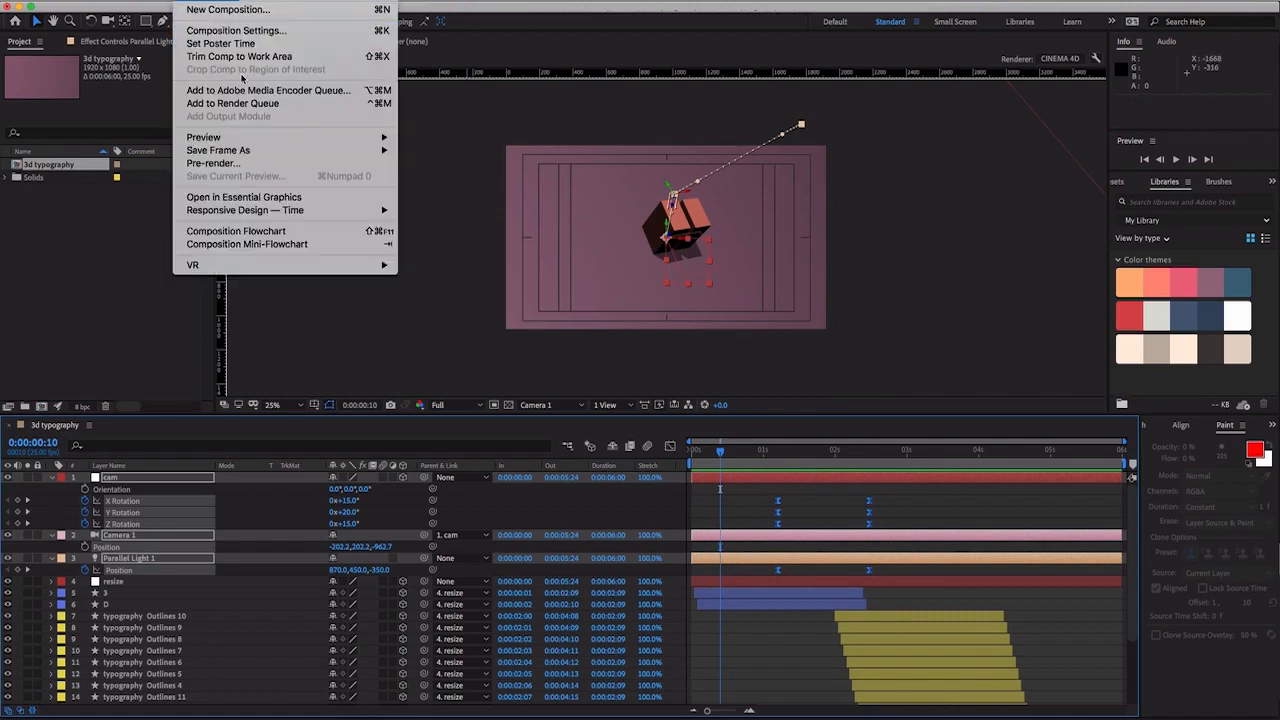
pyautogui.click(265, 100)
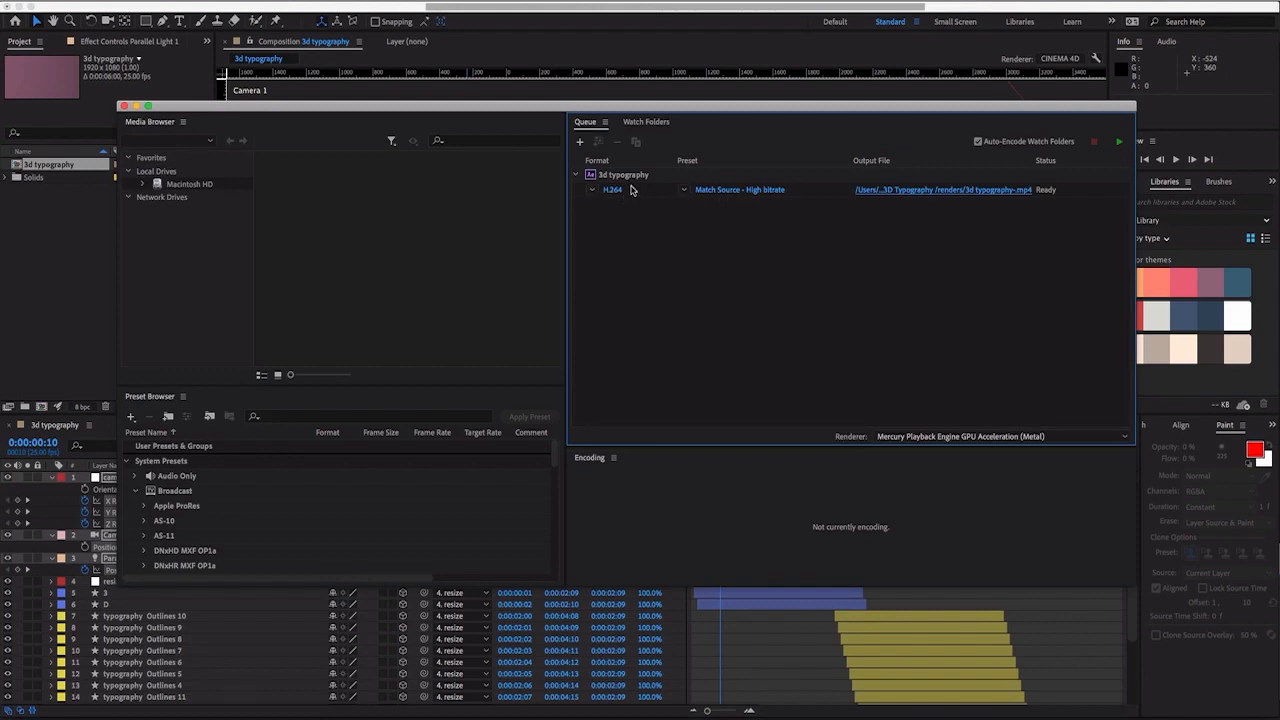
pyautogui.click(963, 192)
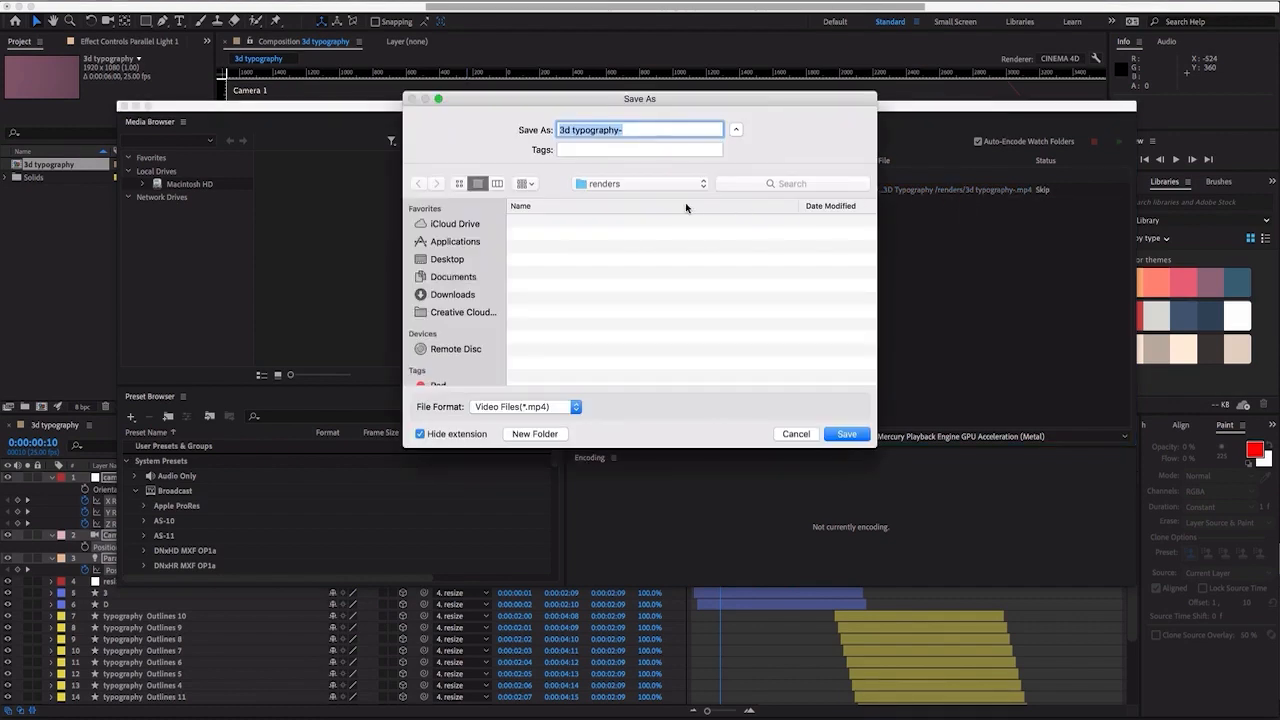
pyautogui.click(848, 434)
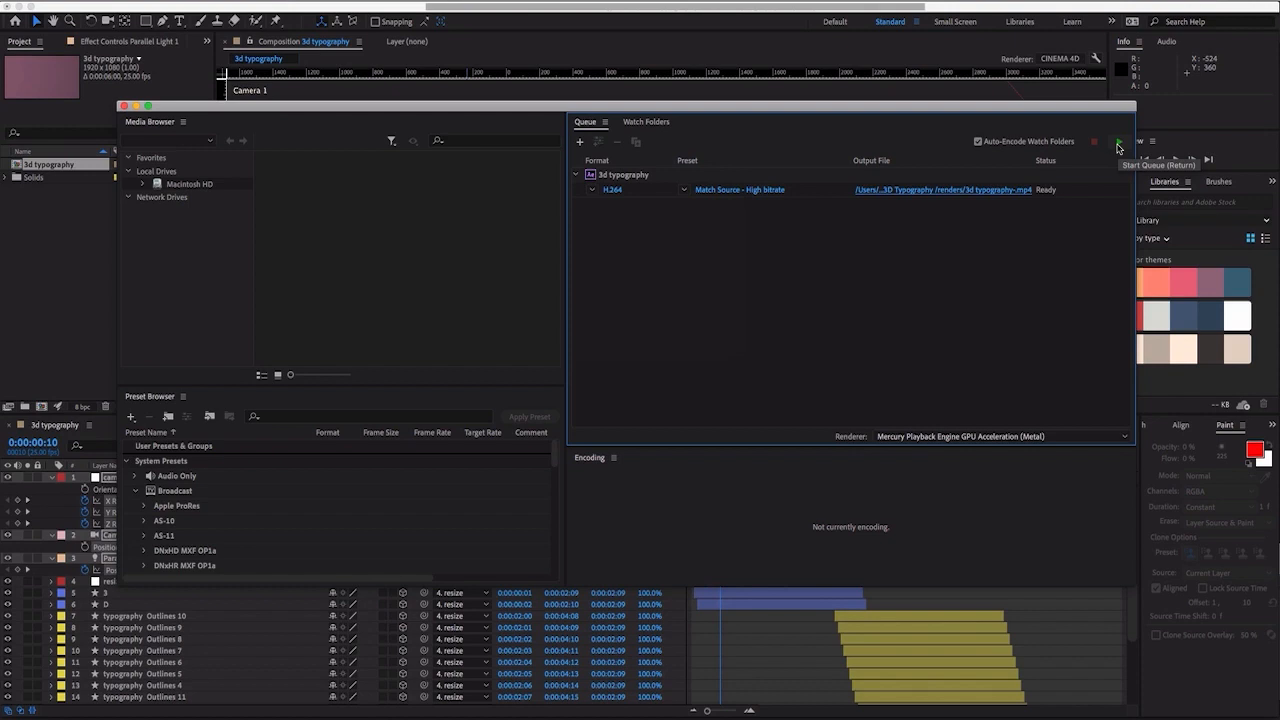
pyautogui.click(1118, 146)
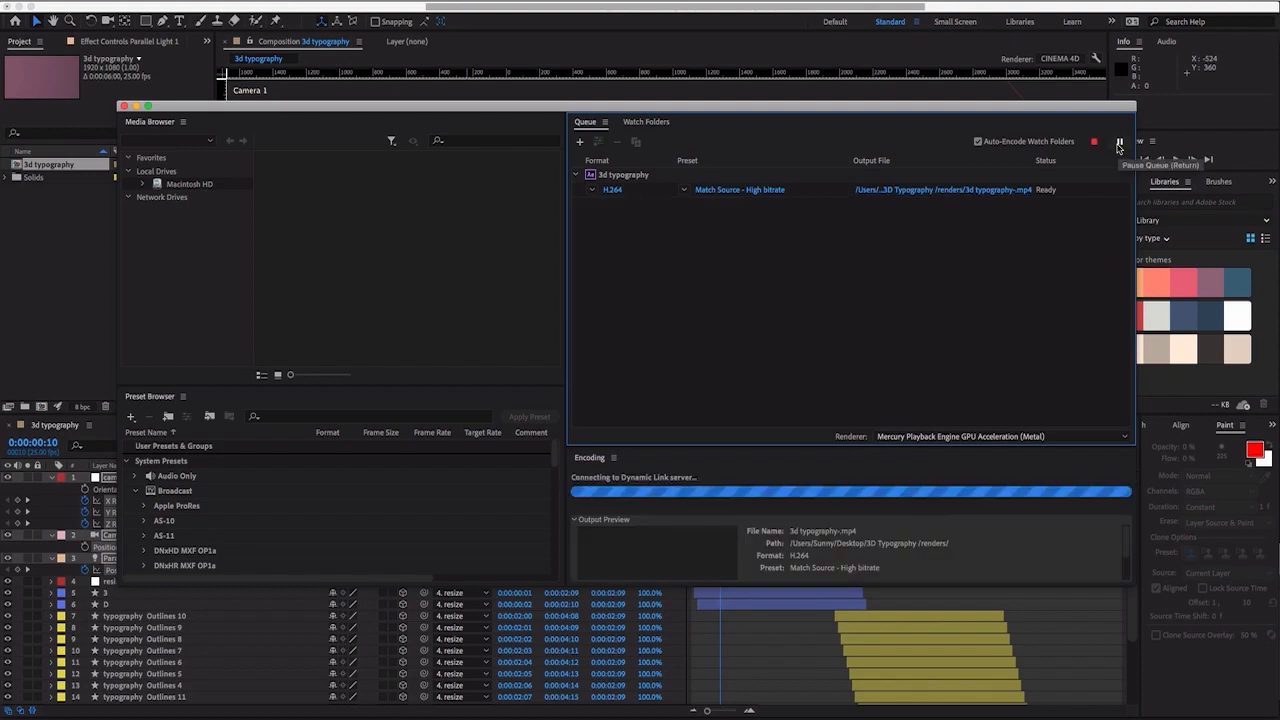